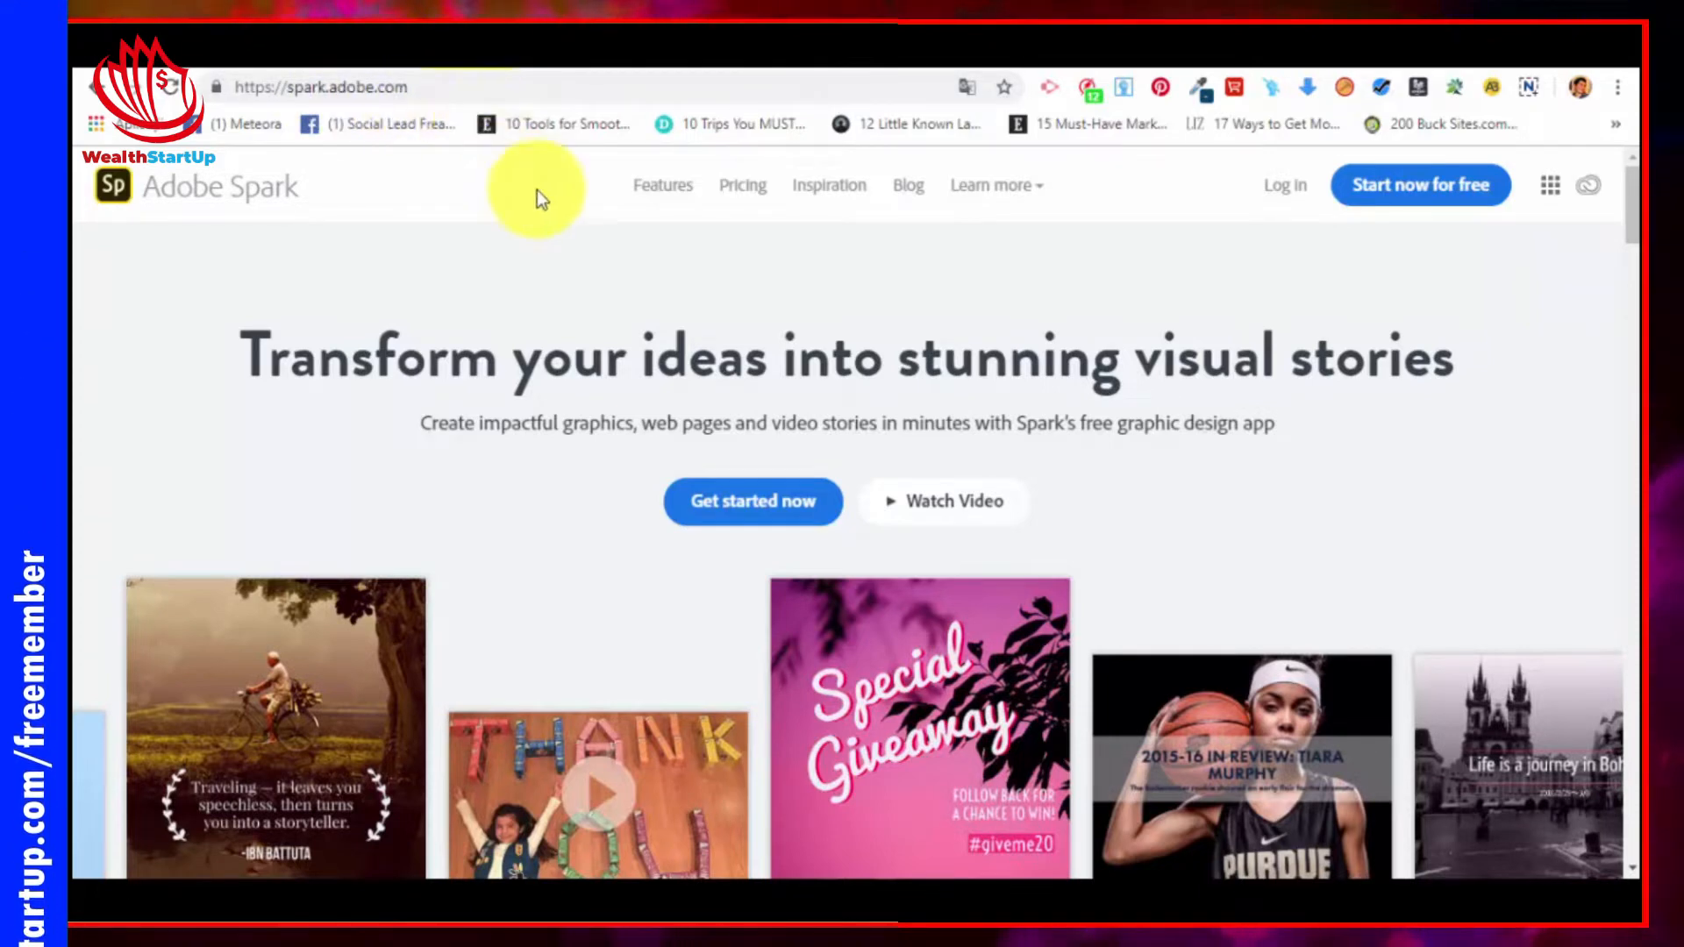
Step: Start Adobe Spark for free from spark.adobe.com and sign in with the Facebook account
click(440, 88)
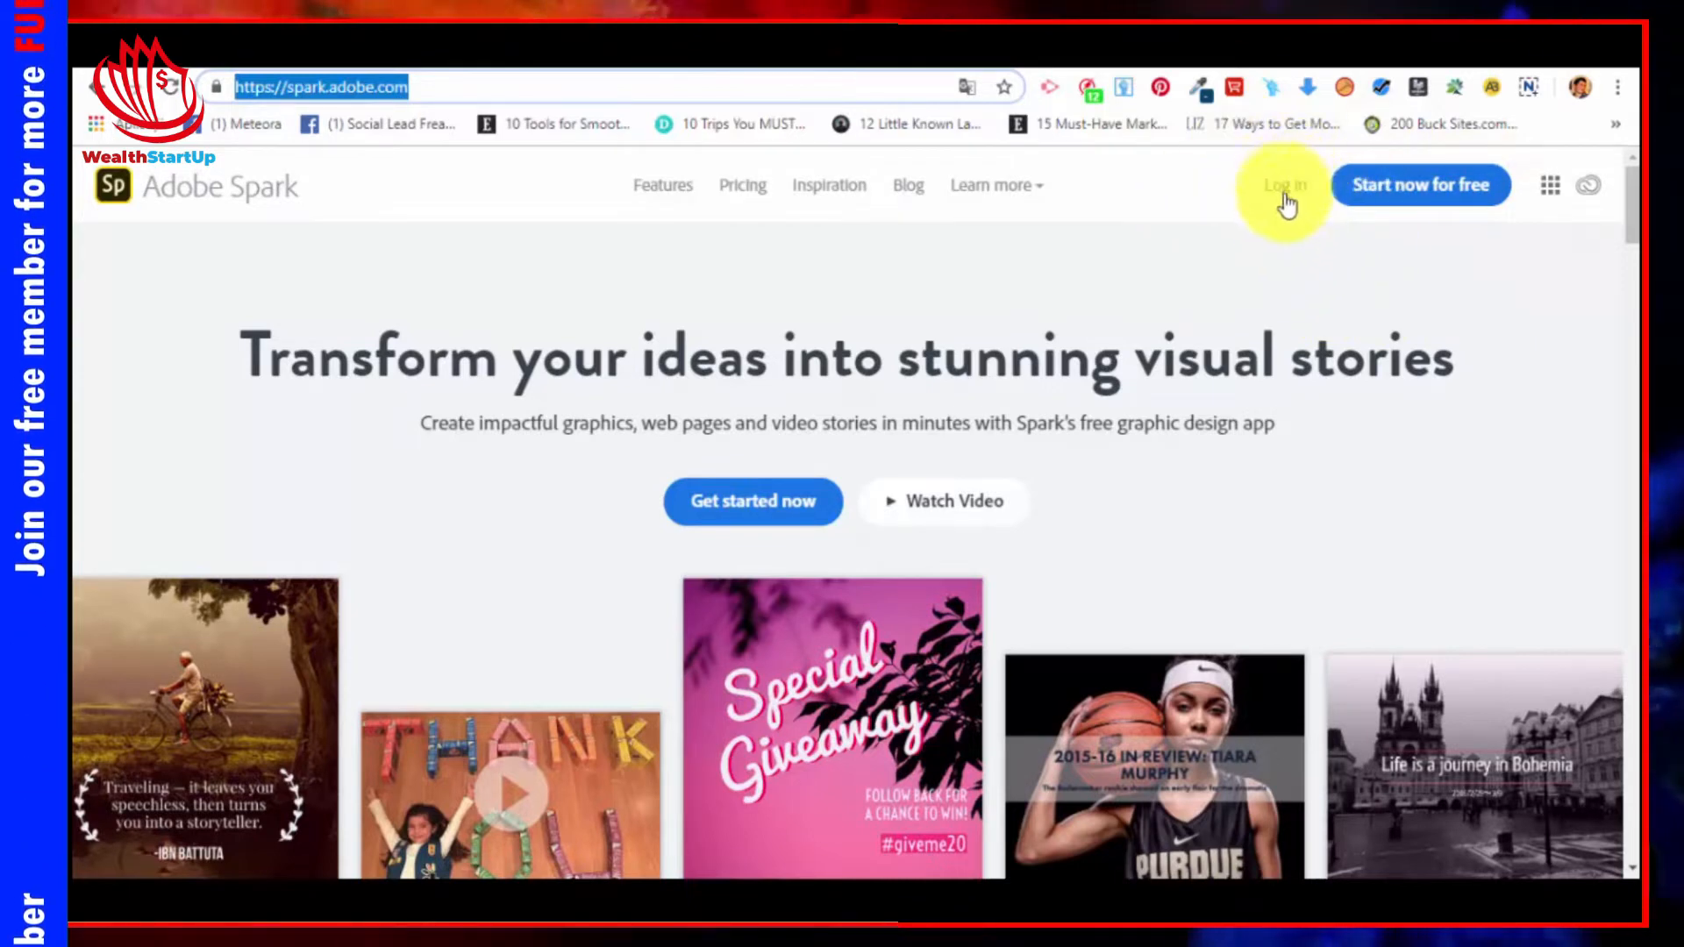
click(1440, 197)
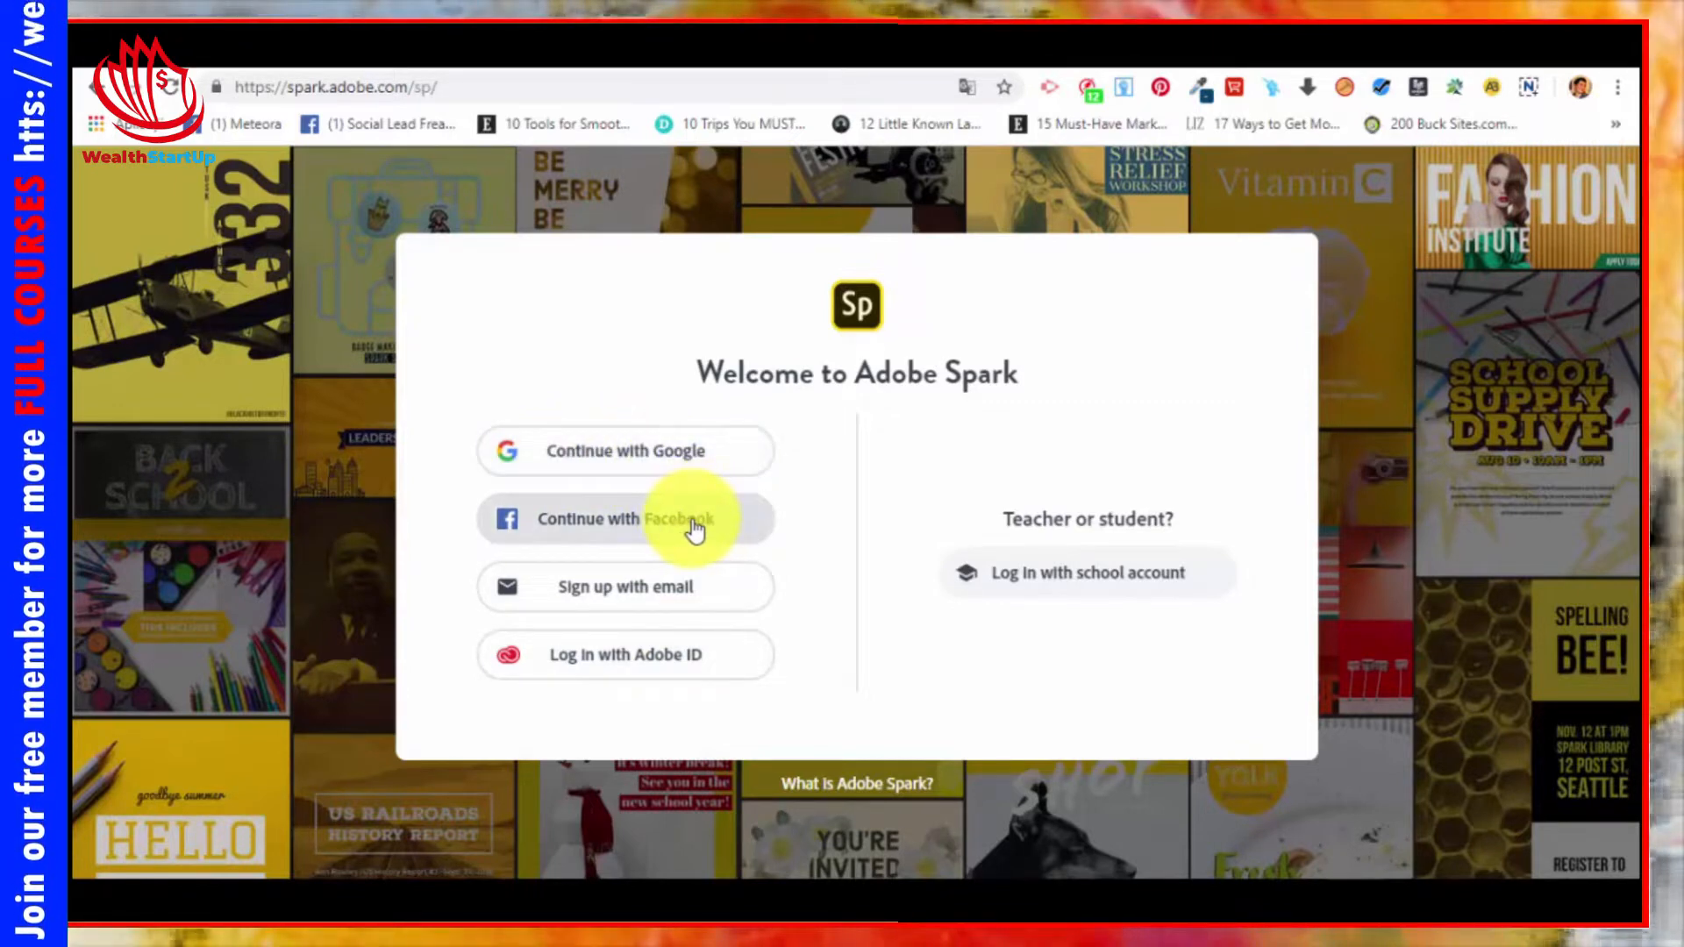
click(738, 526)
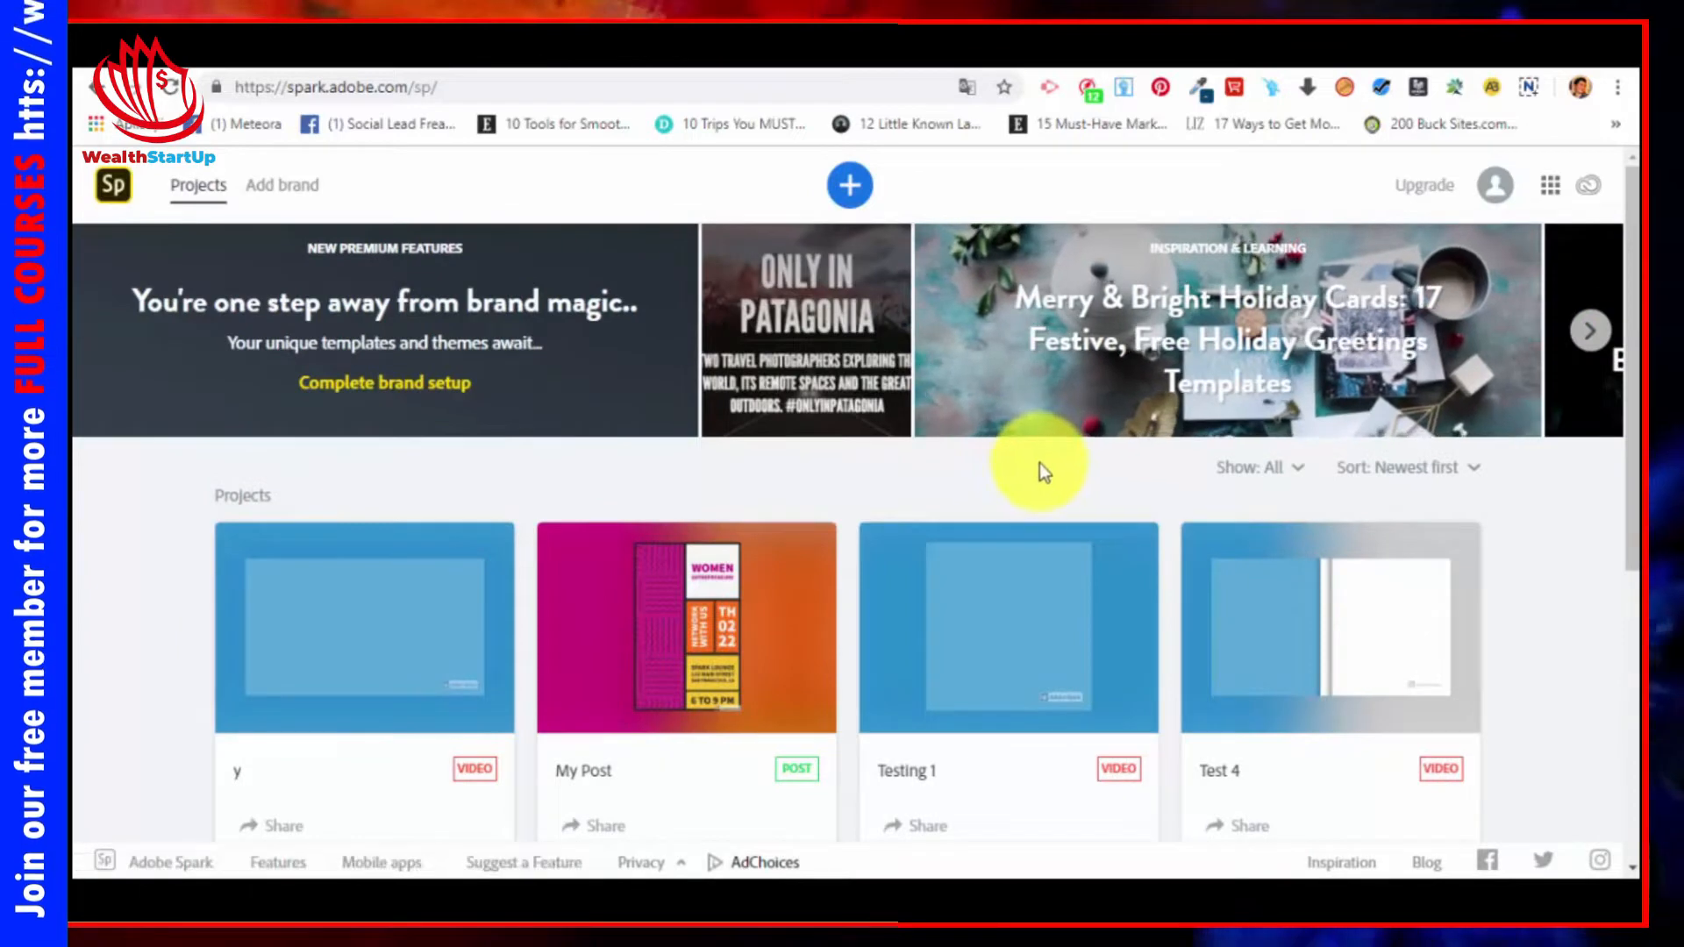
Step: Look over the saved video and post projects on the Projects page
scroll(1042, 470, down, 2)
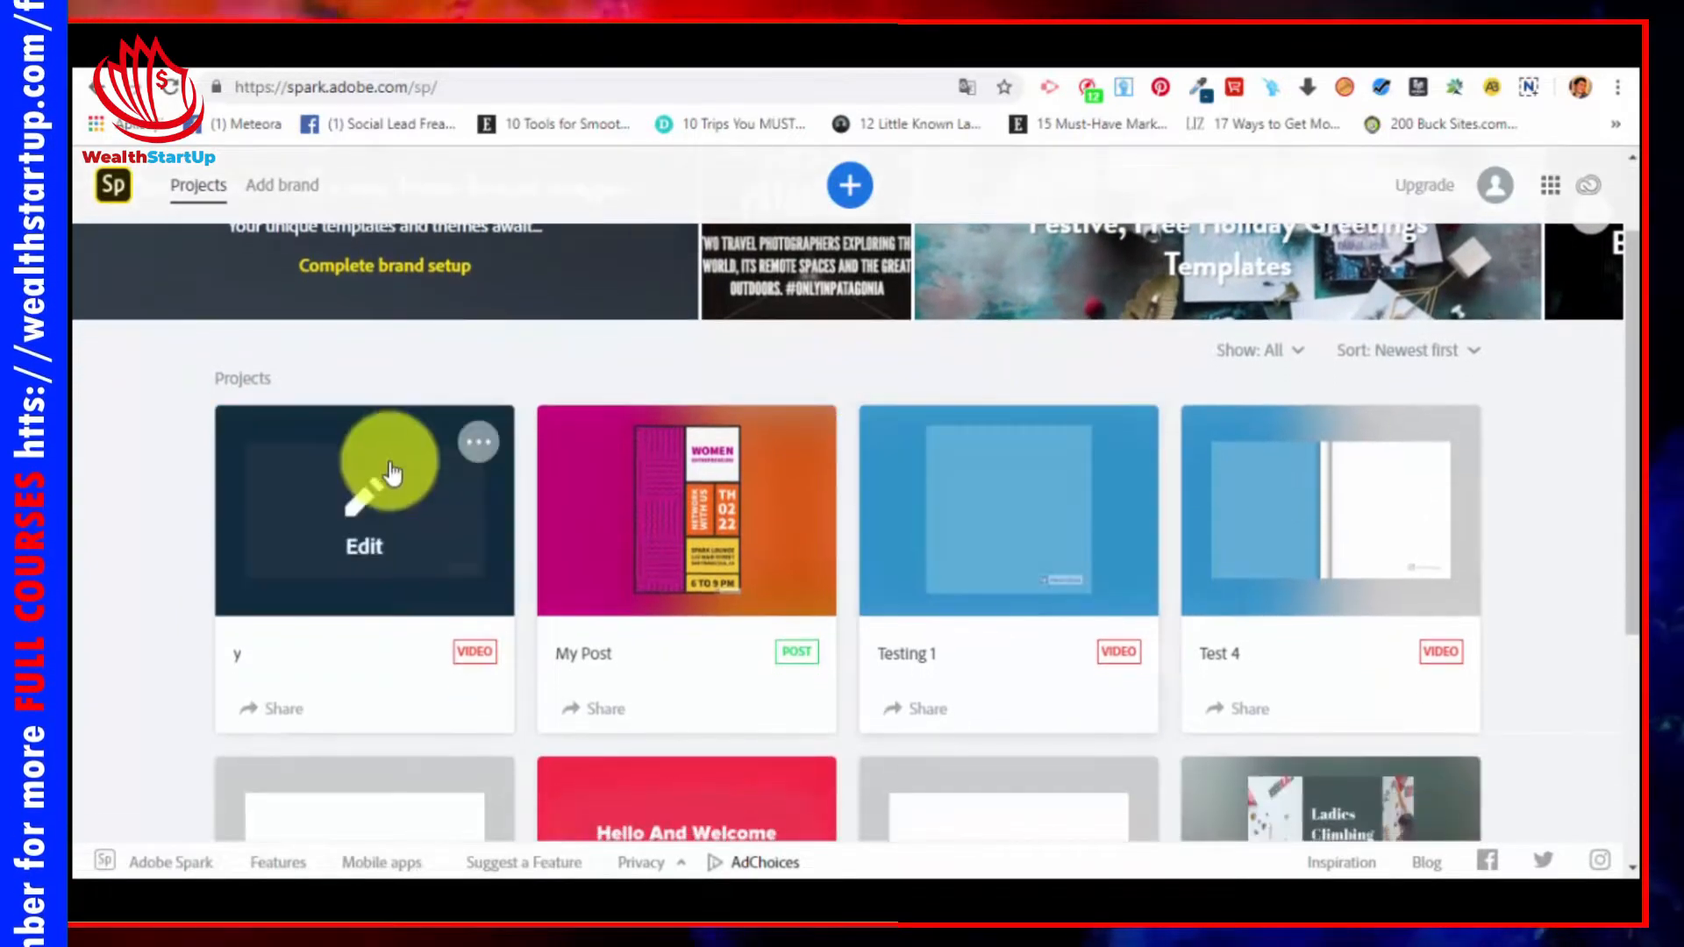
scroll(1384, 566, down, 2)
scroll(936, 471, up, 4)
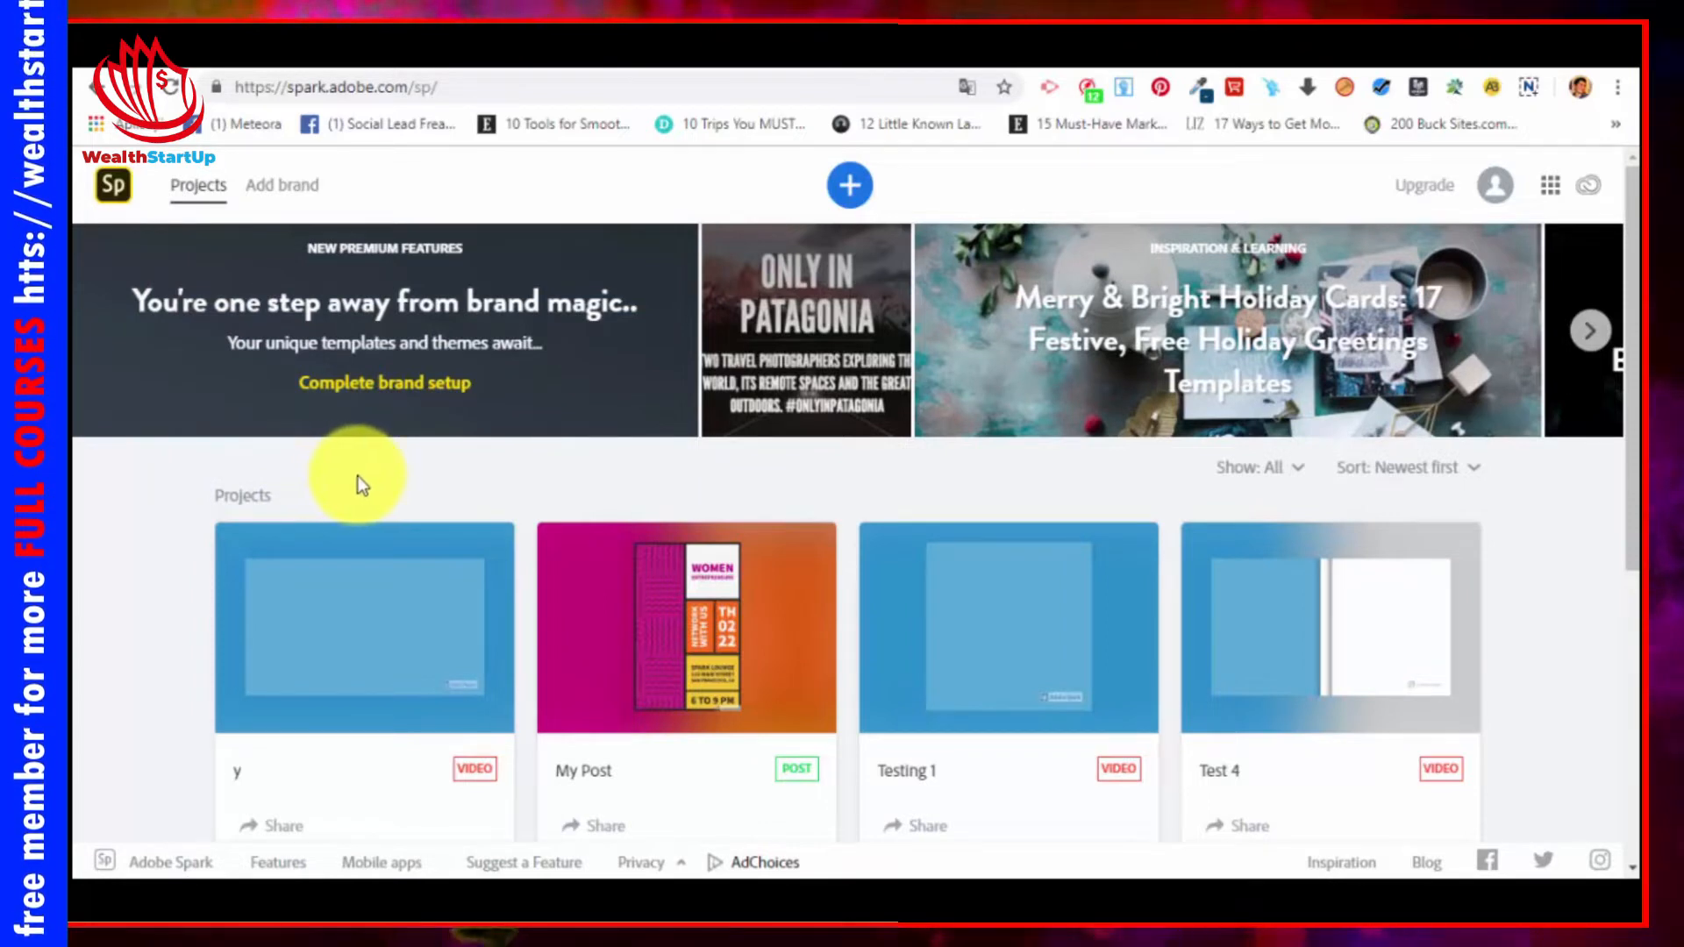
mouse_move(360, 570)
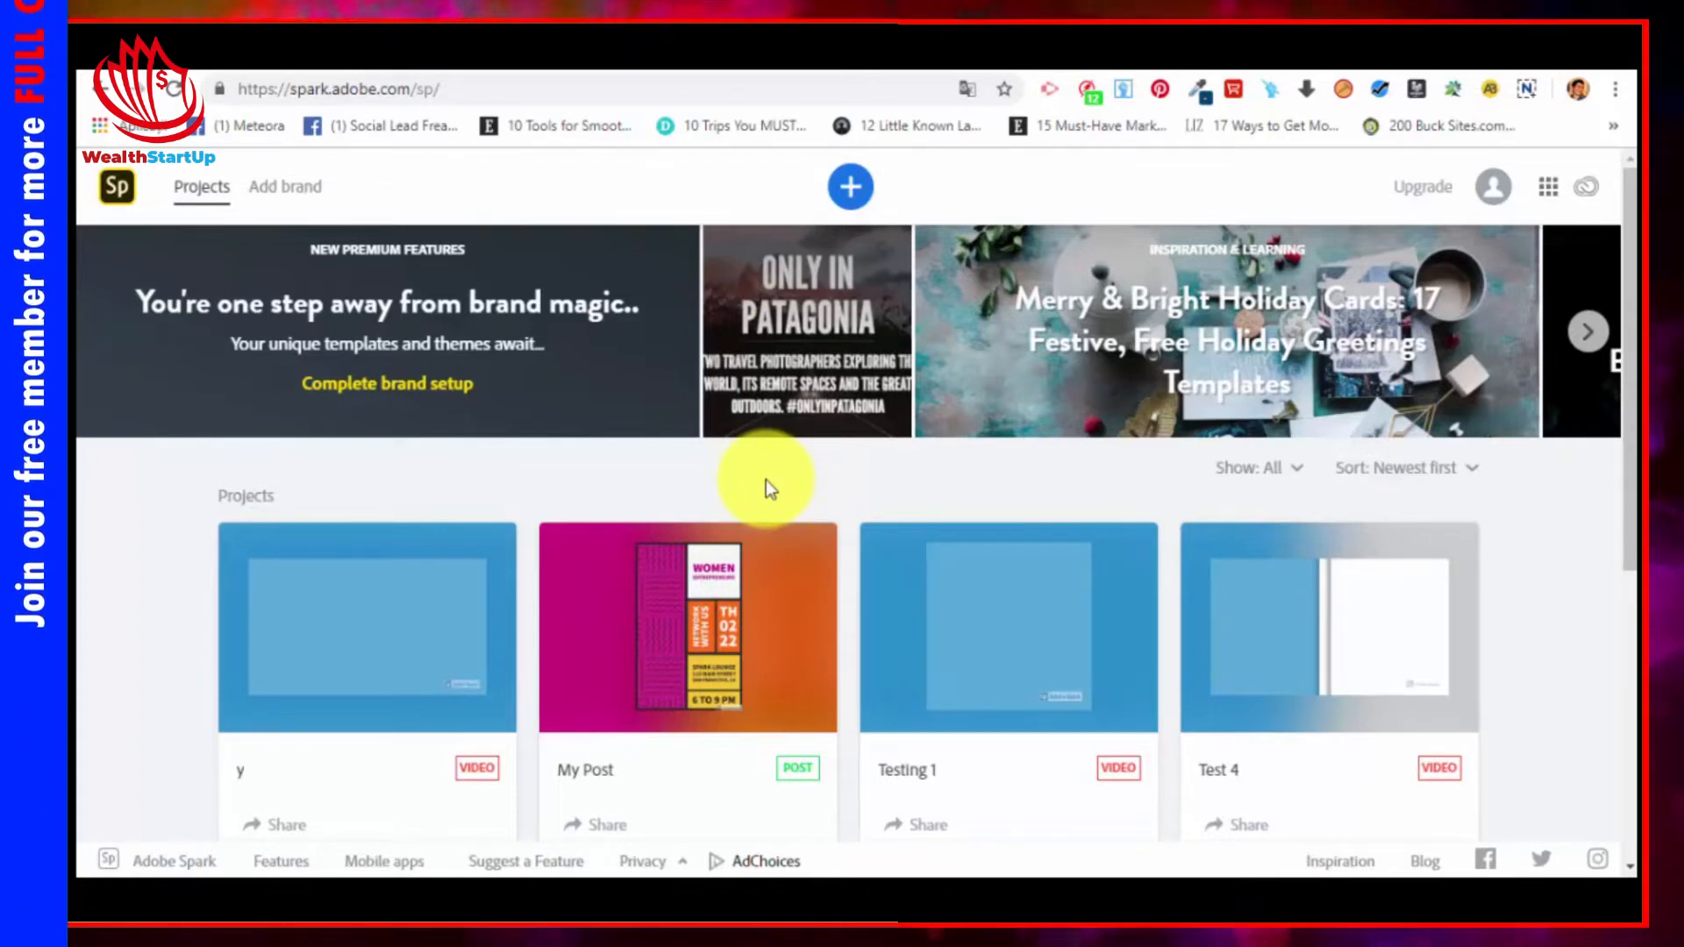
mouse_move(557, 571)
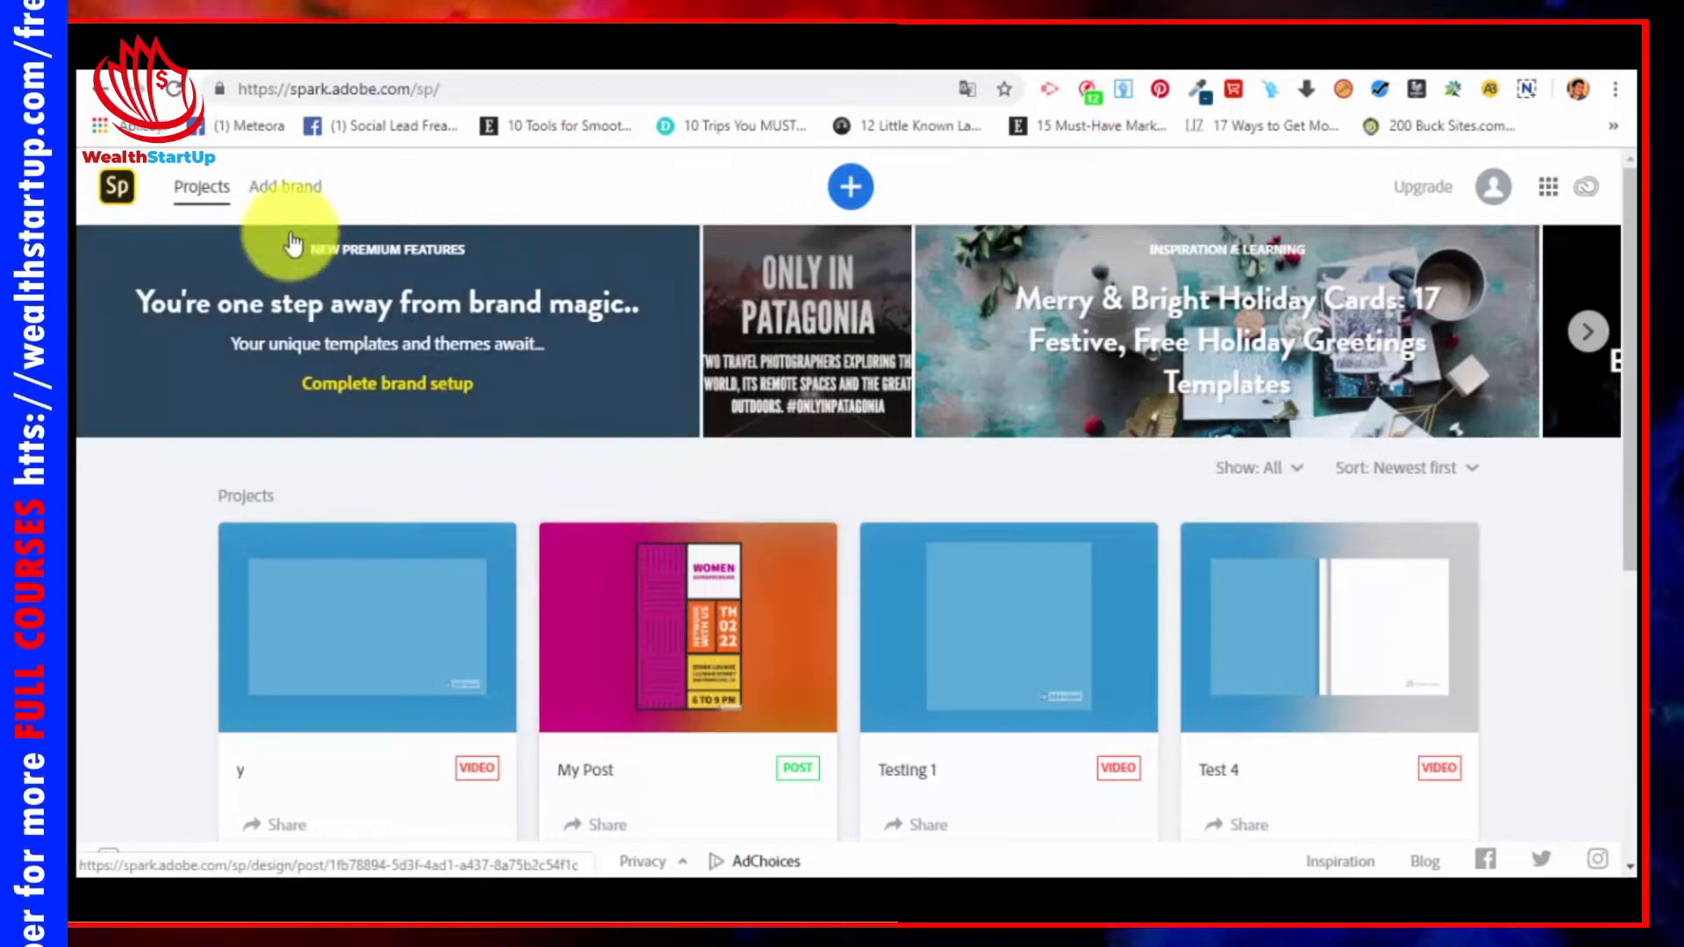
mouse_move(1351, 548)
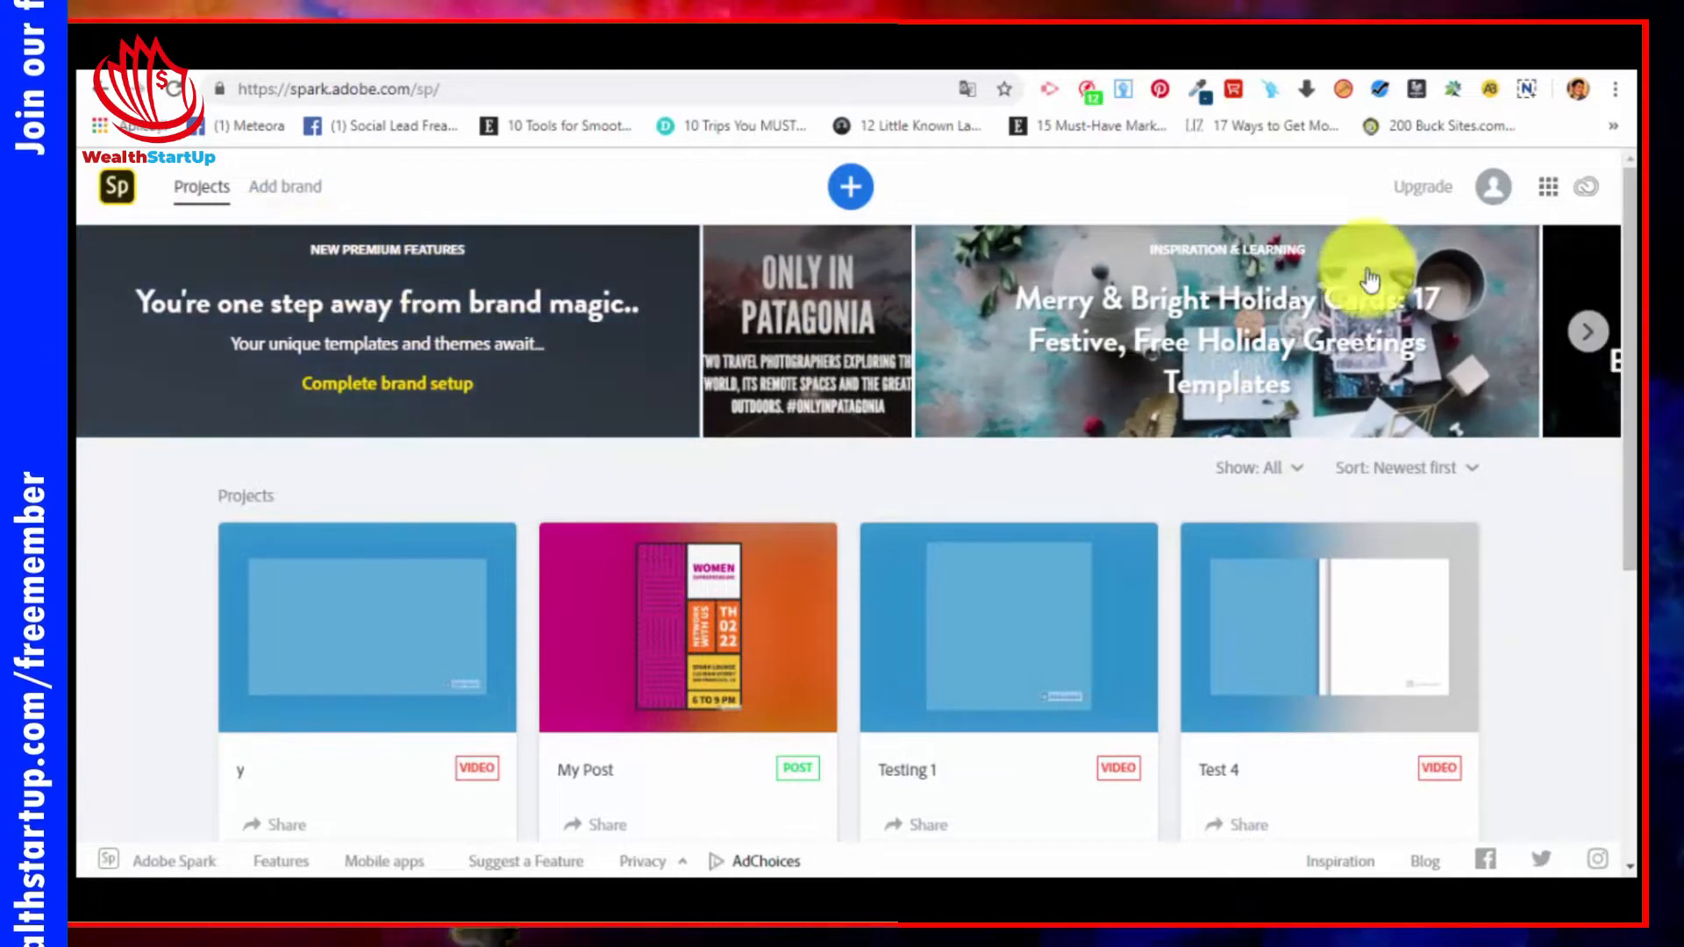
Step: Browse the inspiration and learning banners, and view the list of Adobe web apps and services
click(1592, 338)
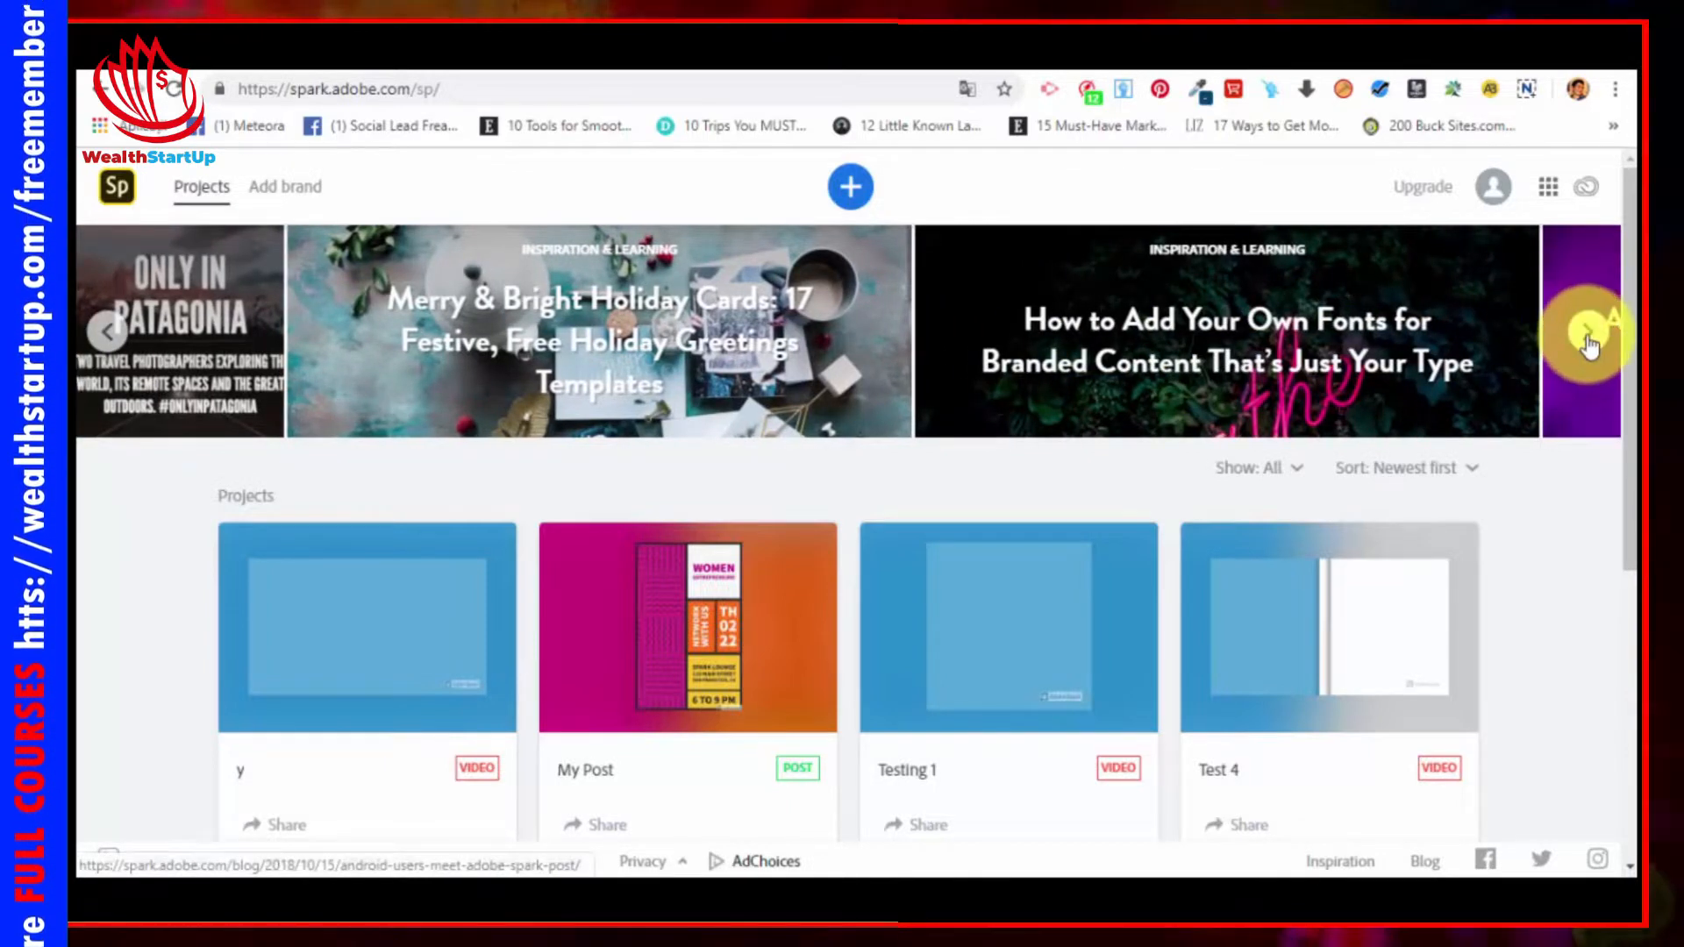
click(1589, 333)
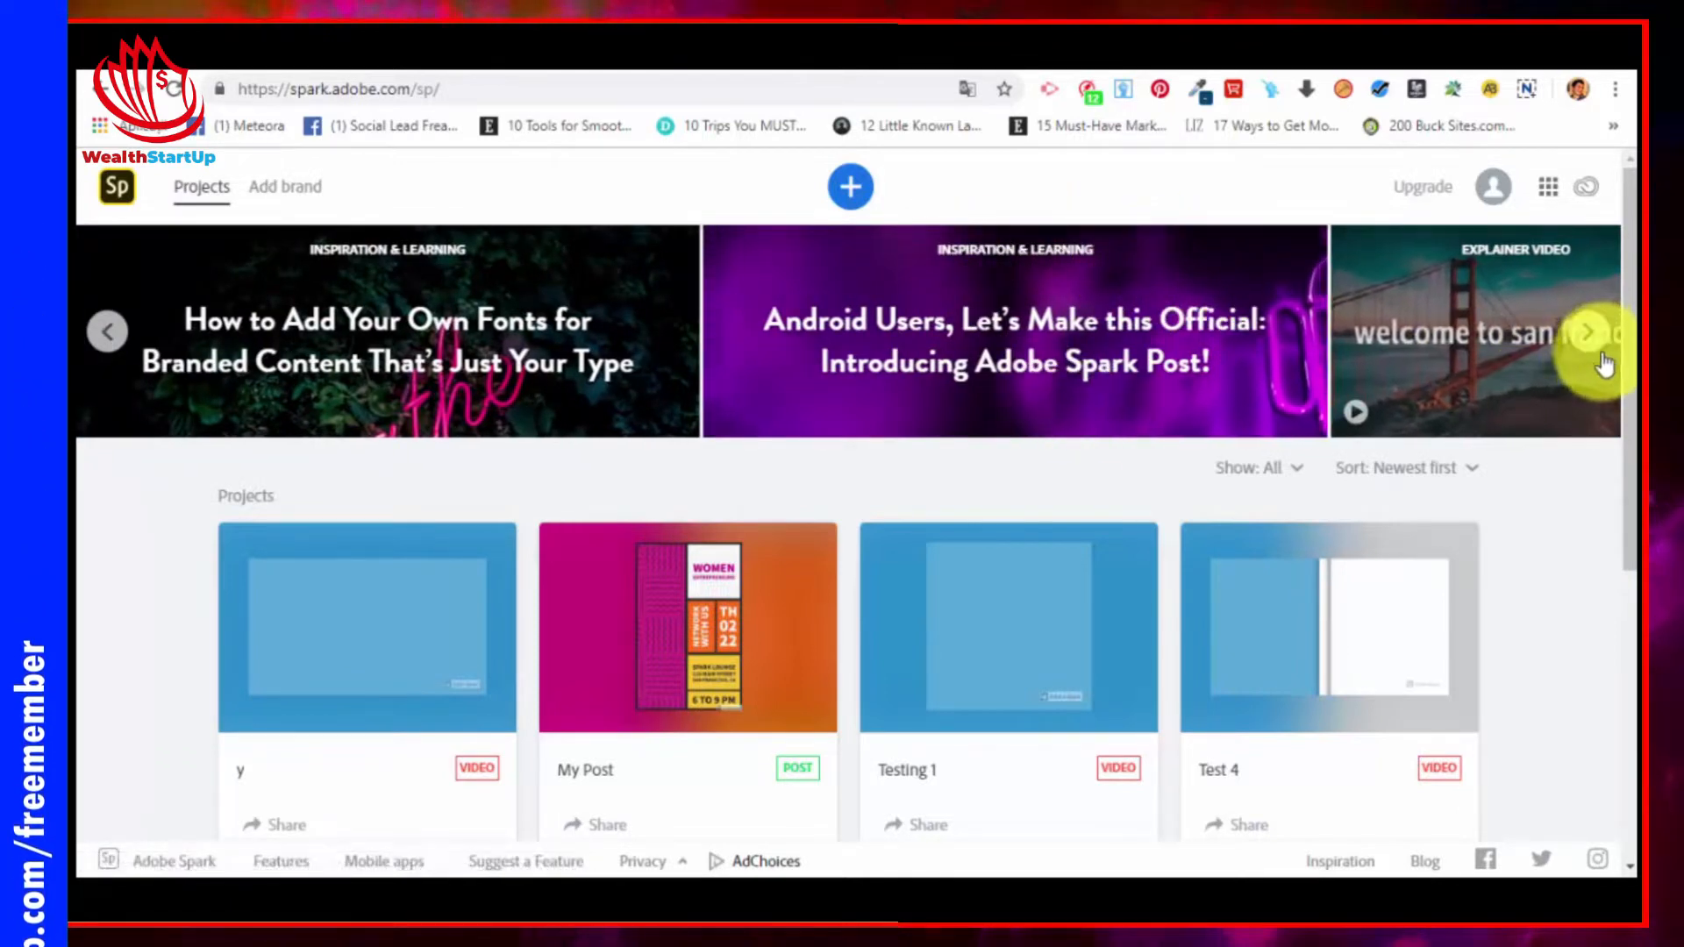
click(1588, 332)
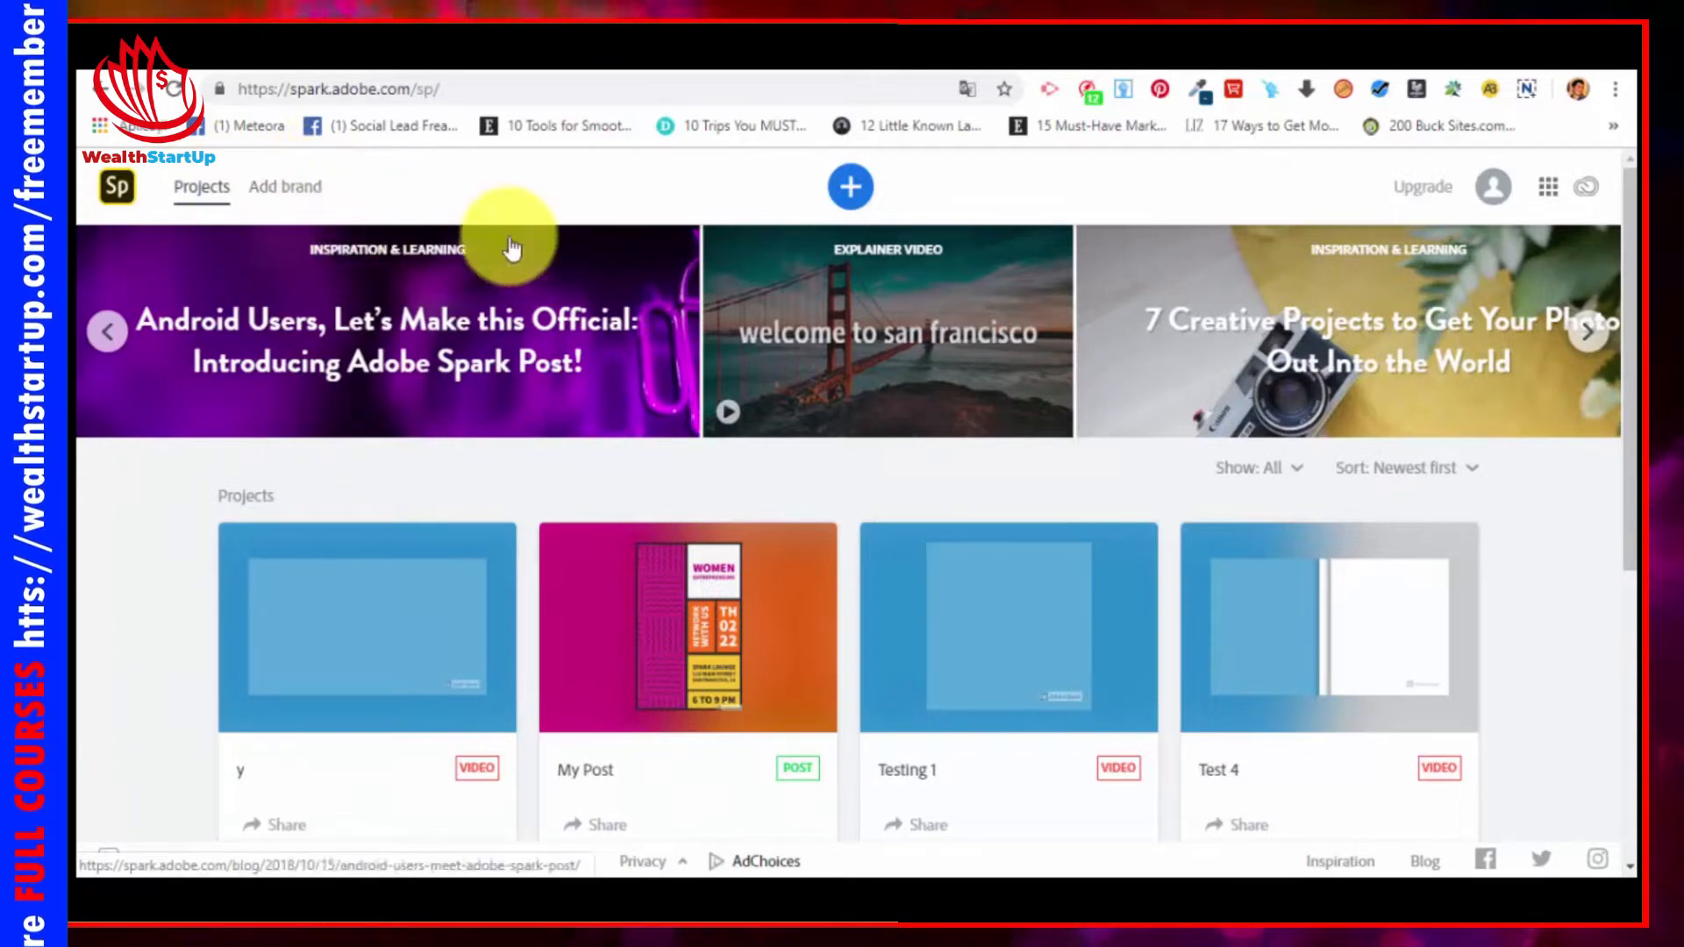
click(1547, 195)
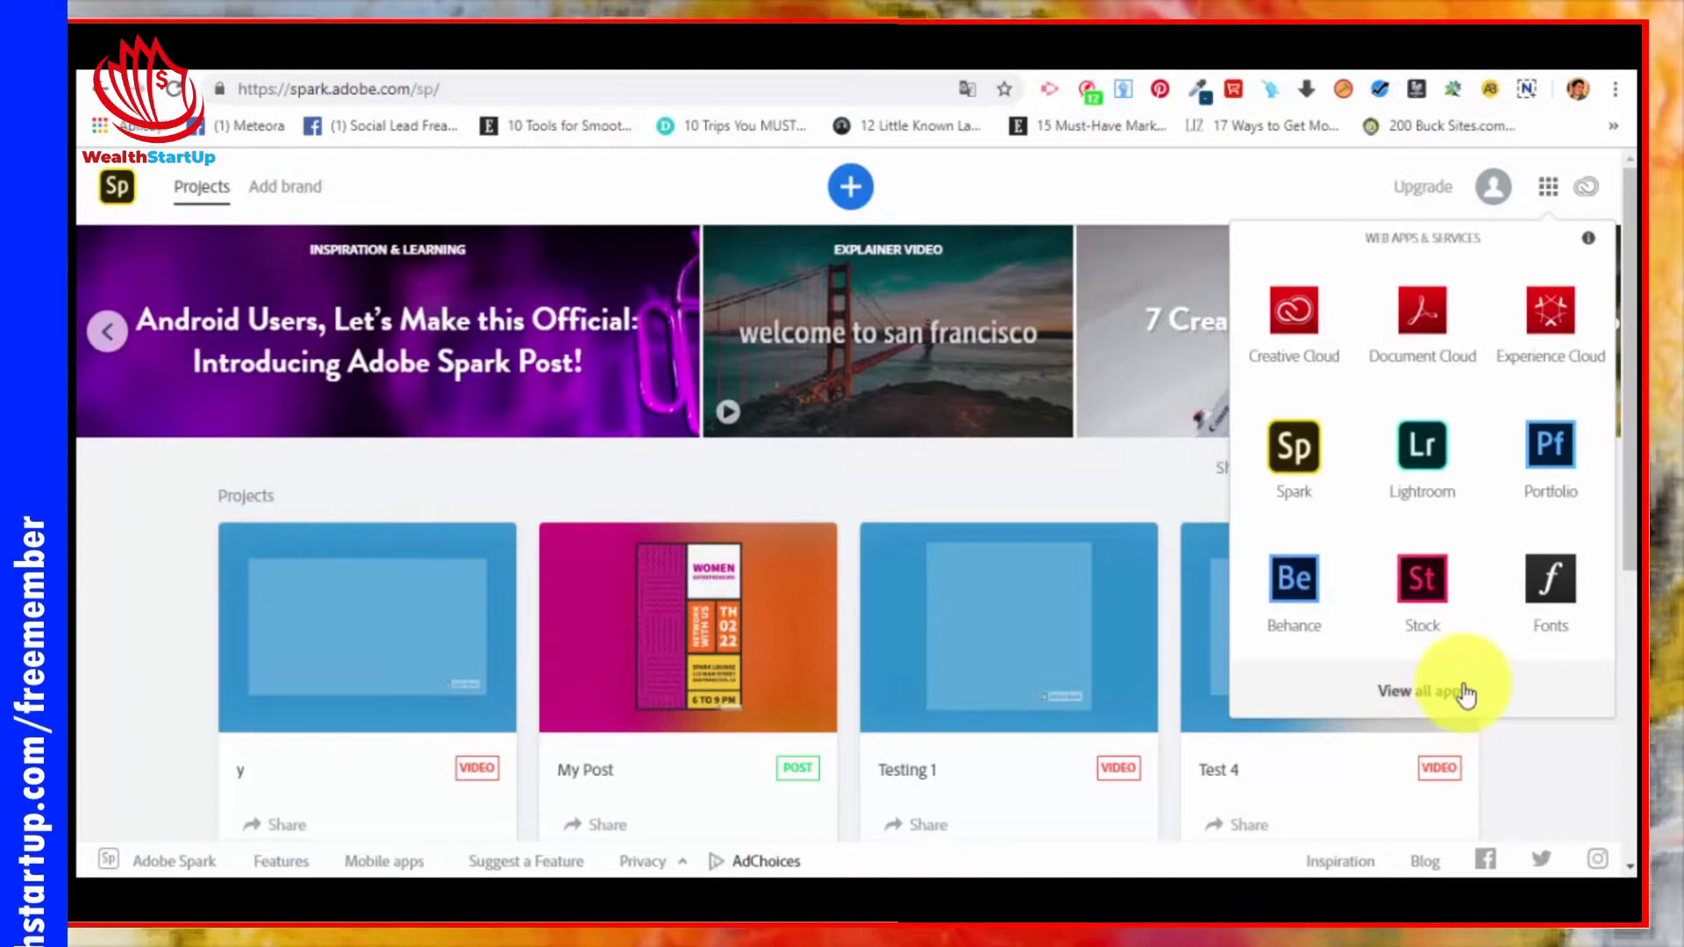
click(1587, 770)
Step: Review the saved projects again and check the available options for the video project "y"
scroll(1175, 478, down, 1)
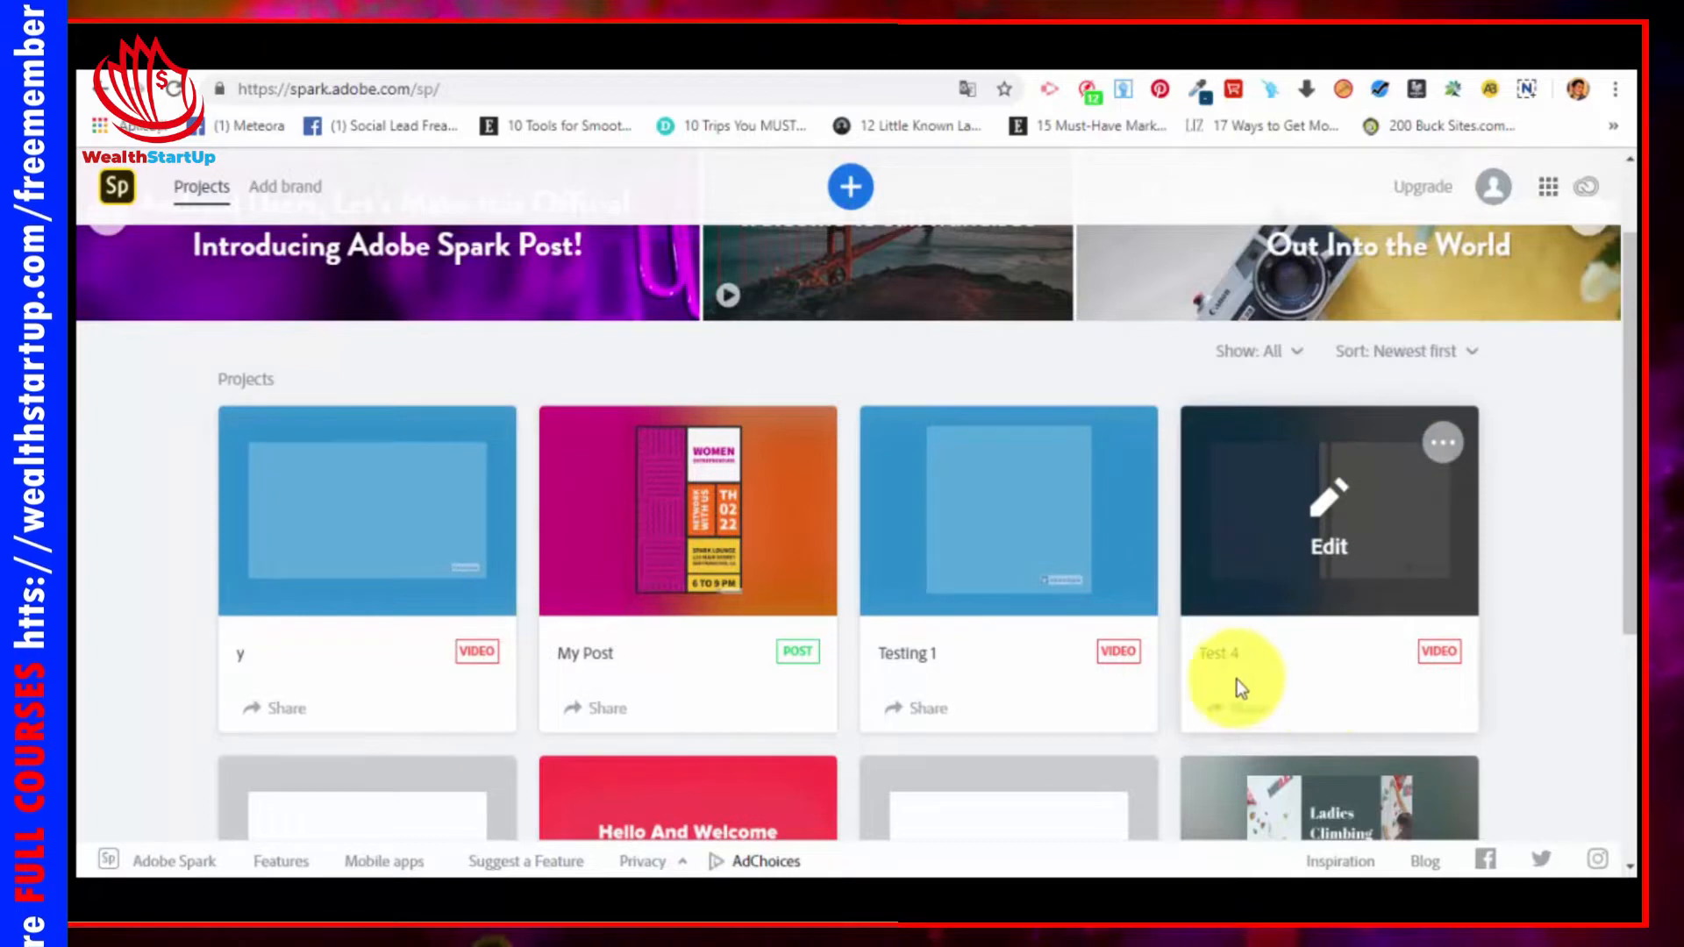
scroll(272, 524, down, 2)
scroll(658, 620, up, 2)
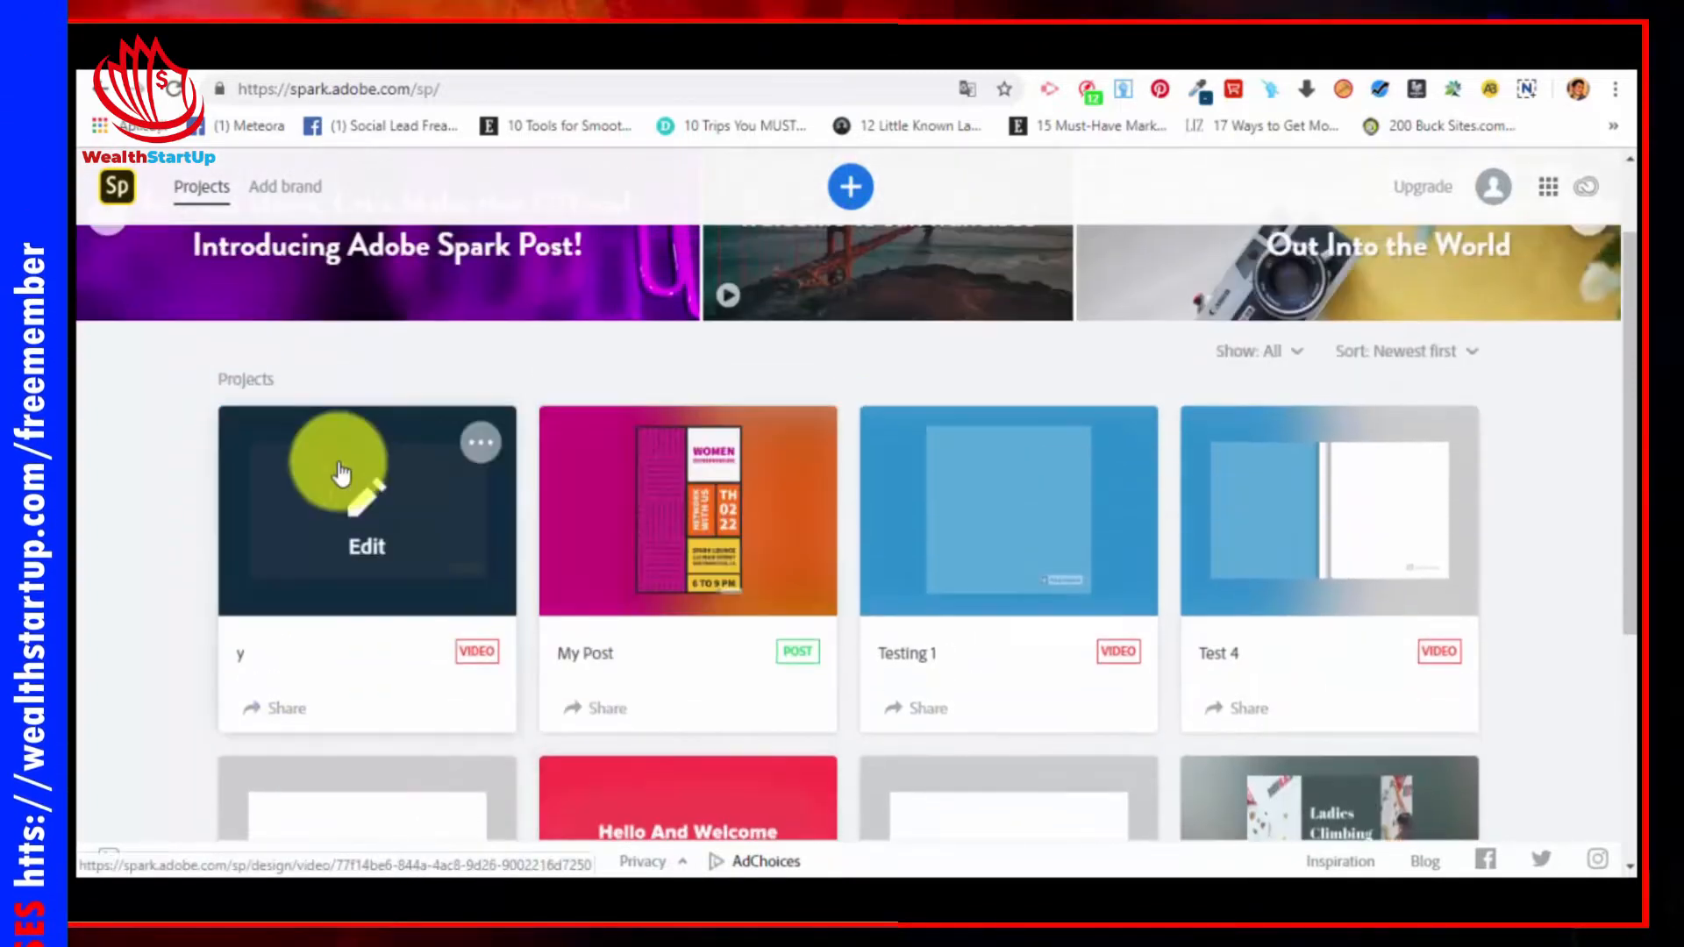
click(478, 445)
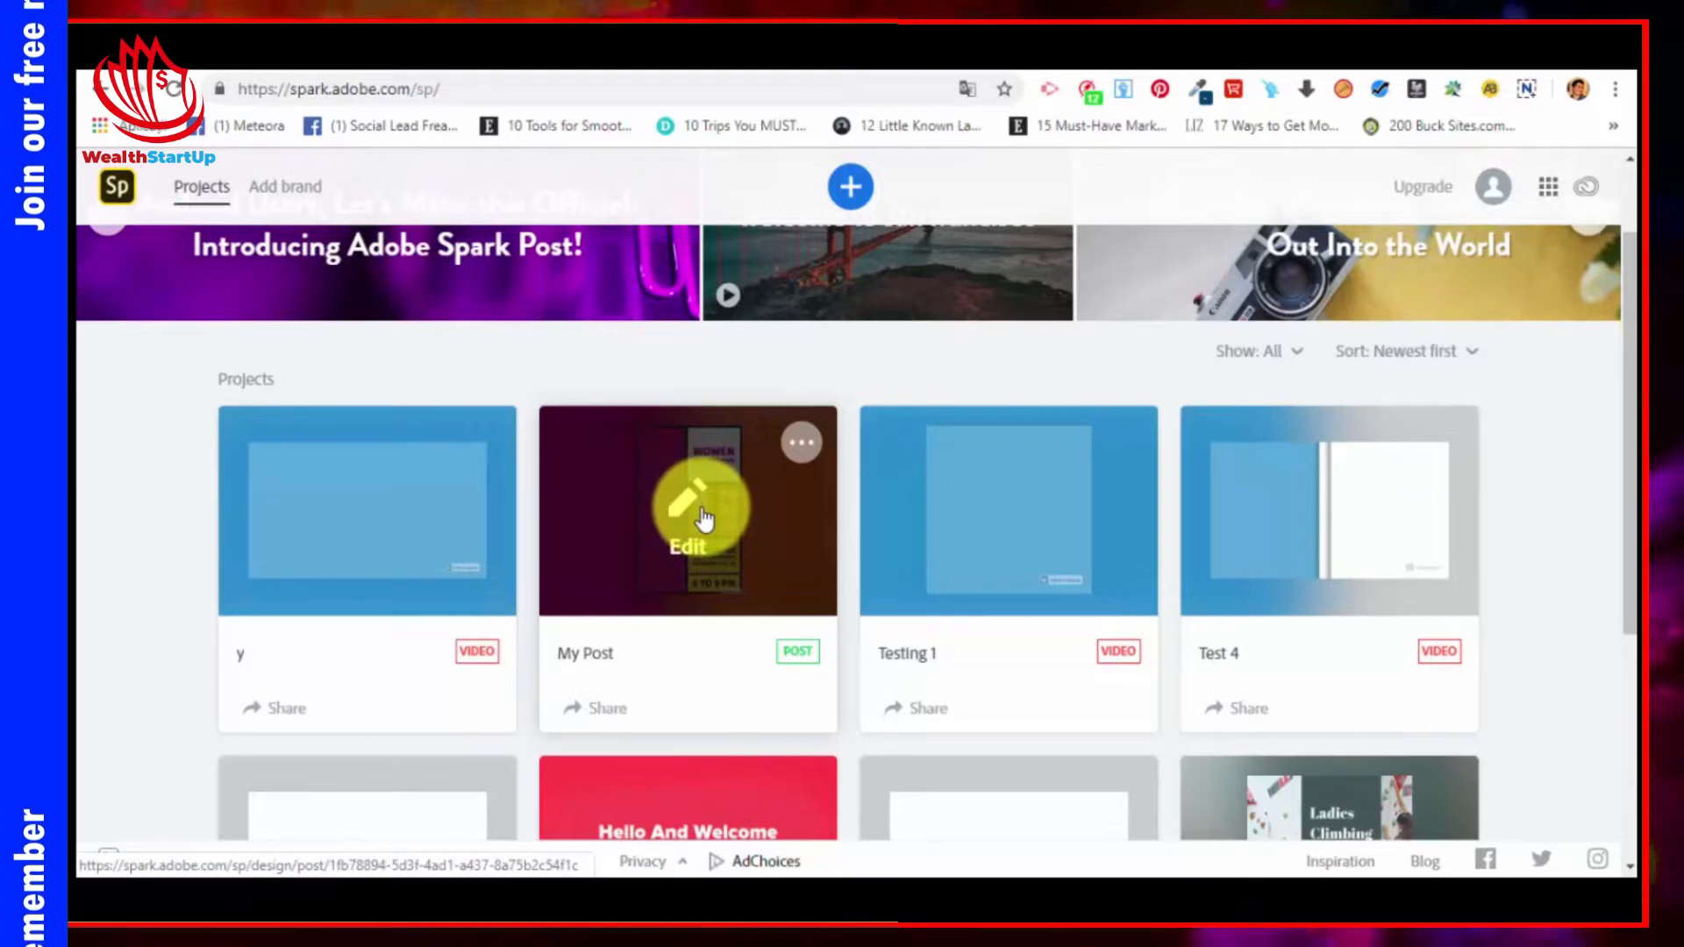
scroll(702, 515, up, 1)
scroll(704, 517, up, 2)
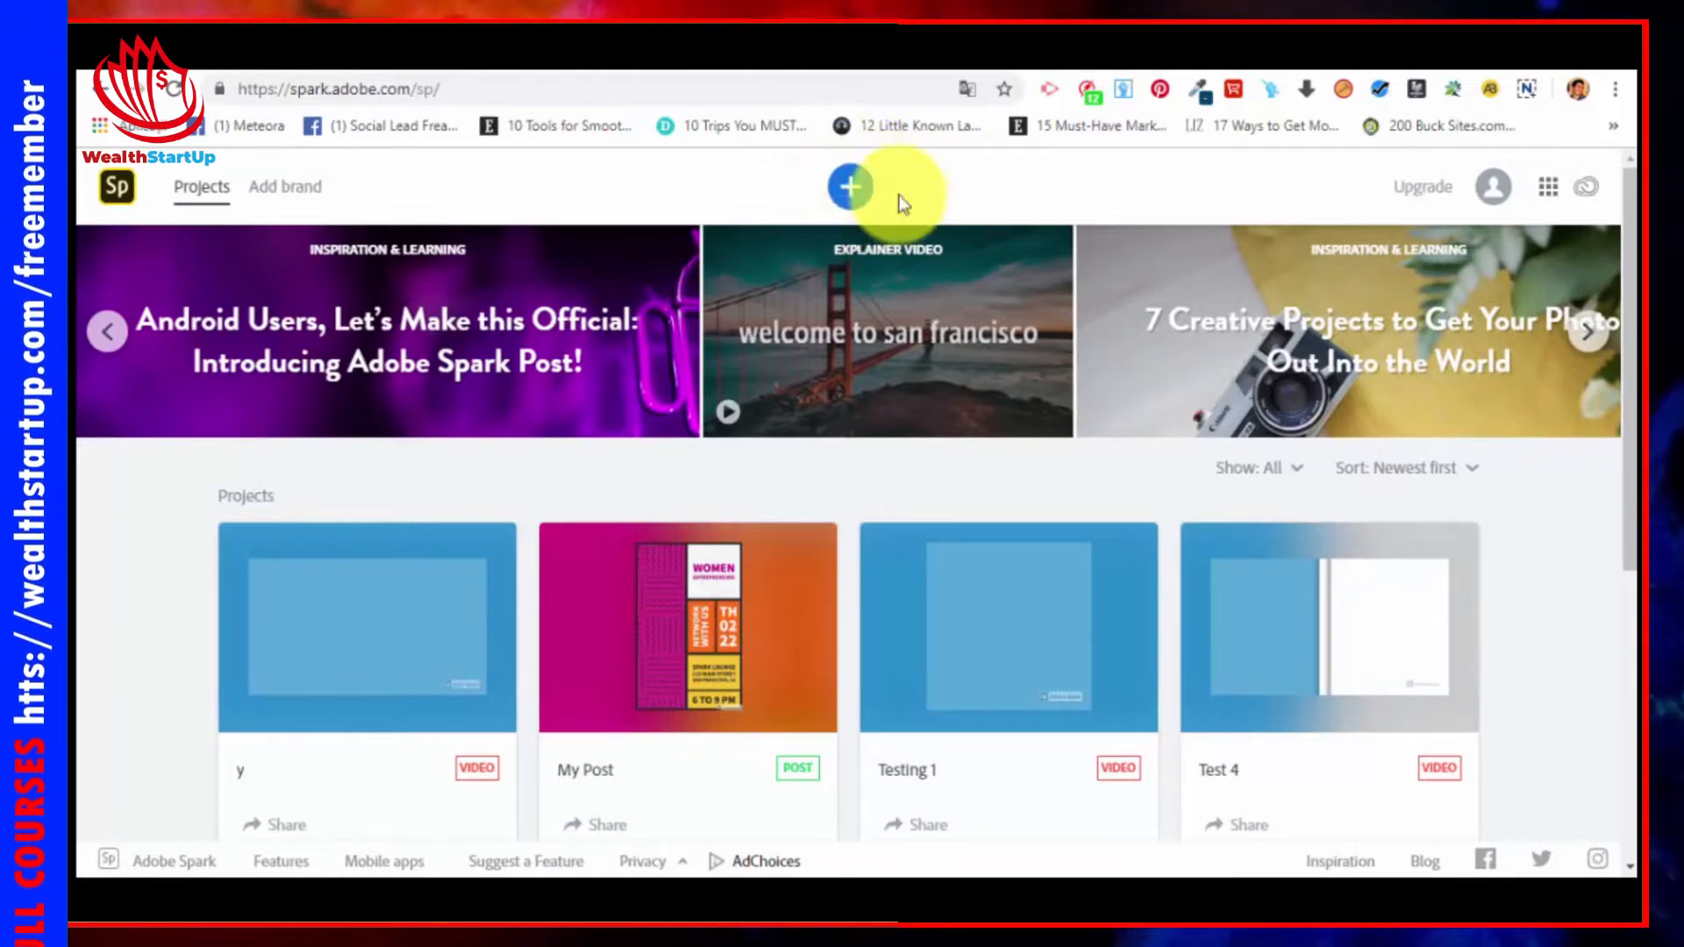
Step: Start a new project and browse the graphic templates, from Facebook and Twitter through Instagram and print to ads
click(855, 188)
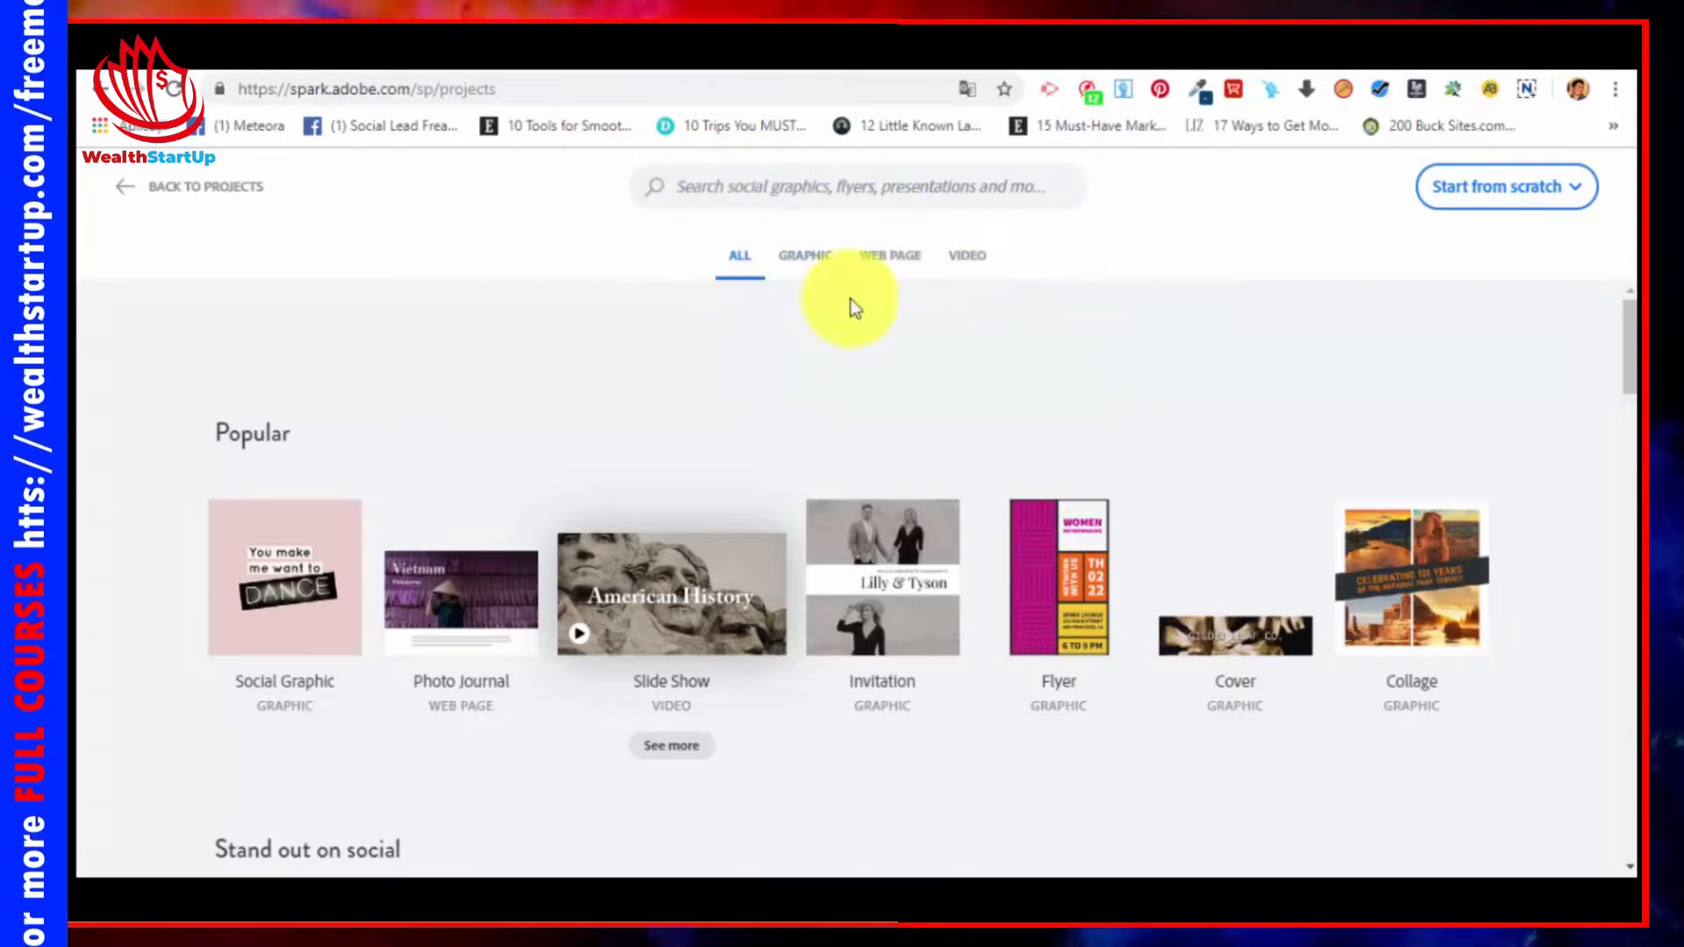
click(800, 257)
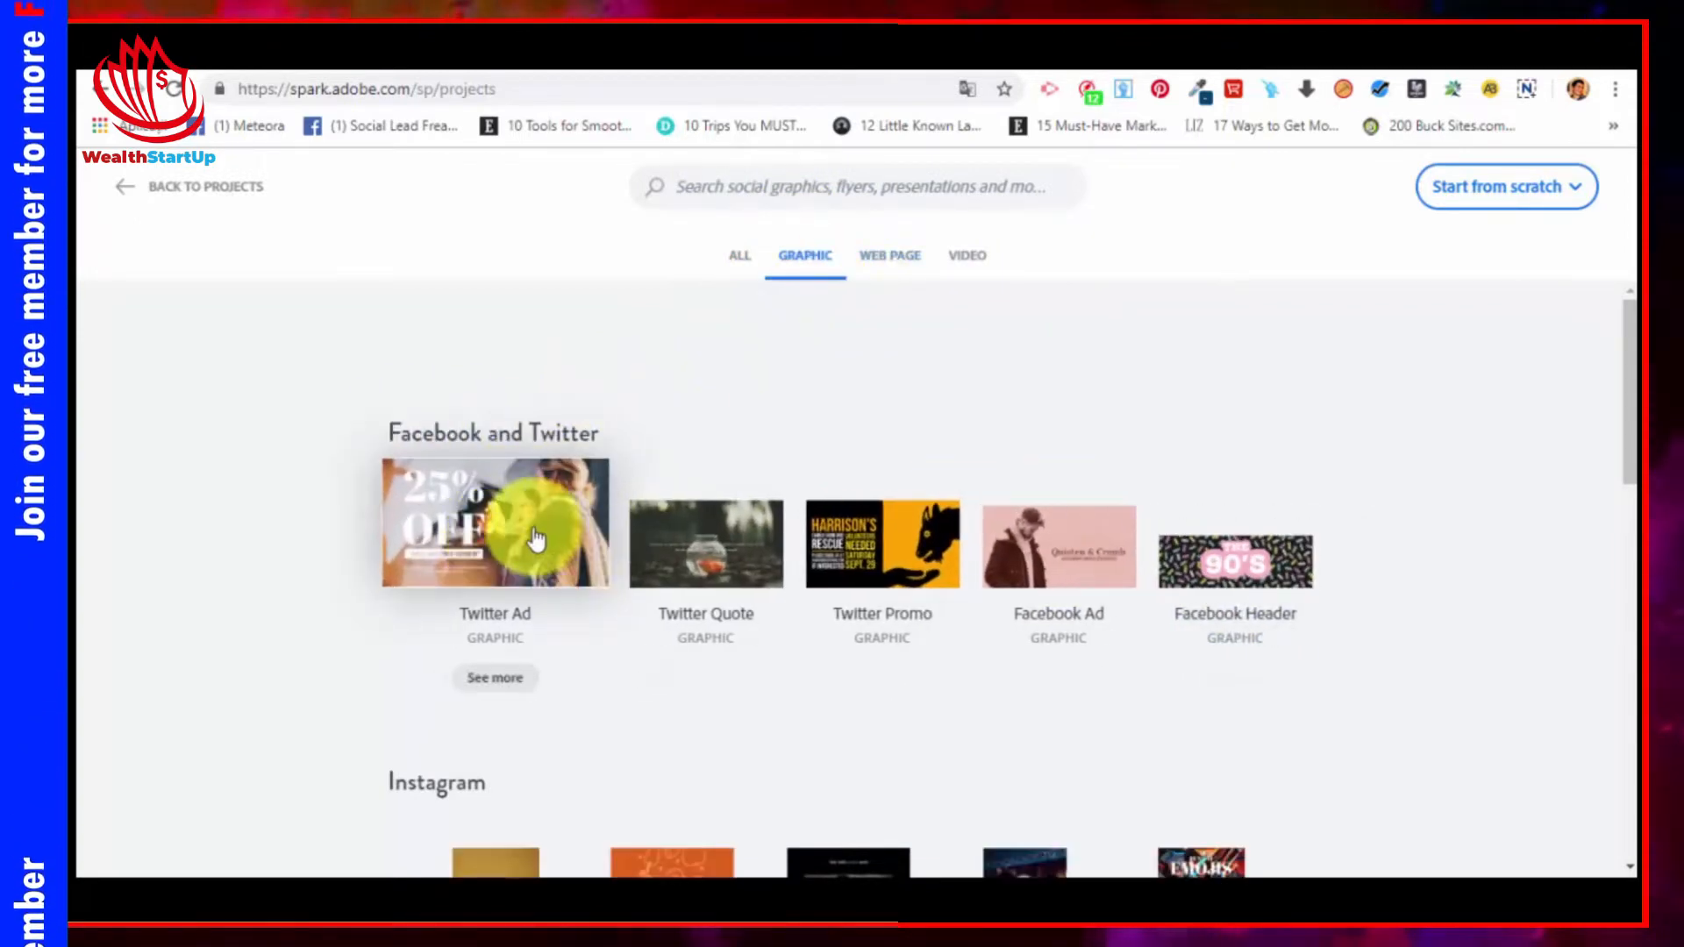
scroll(697, 570, down, 6)
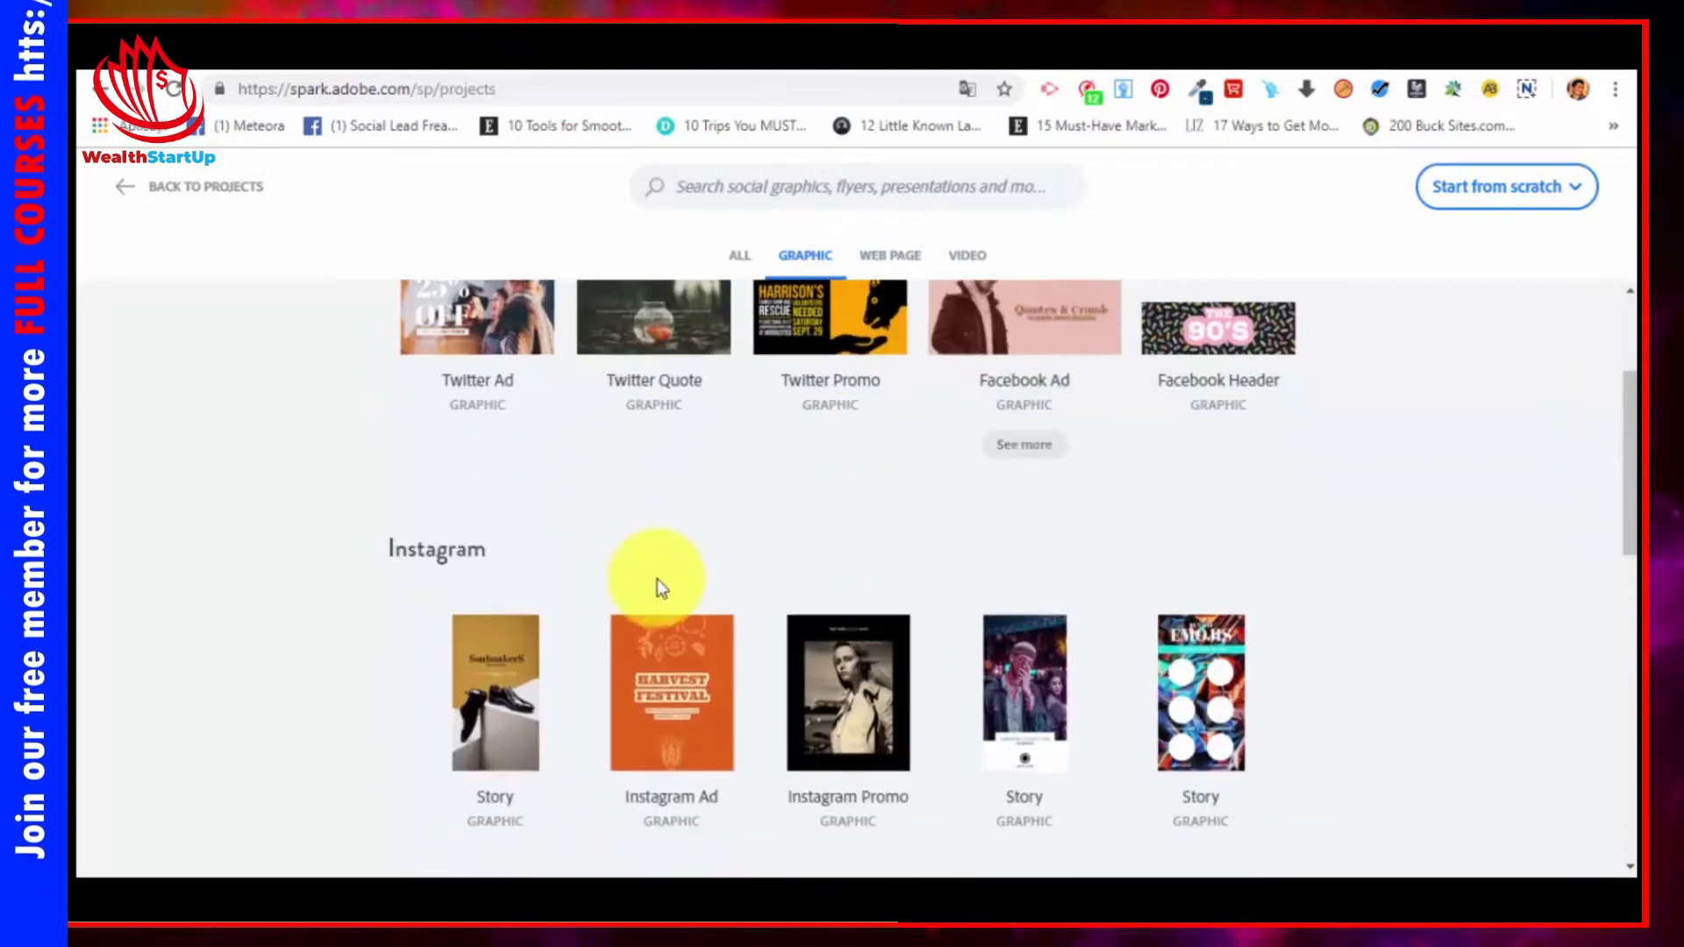
scroll(491, 597, down, 4)
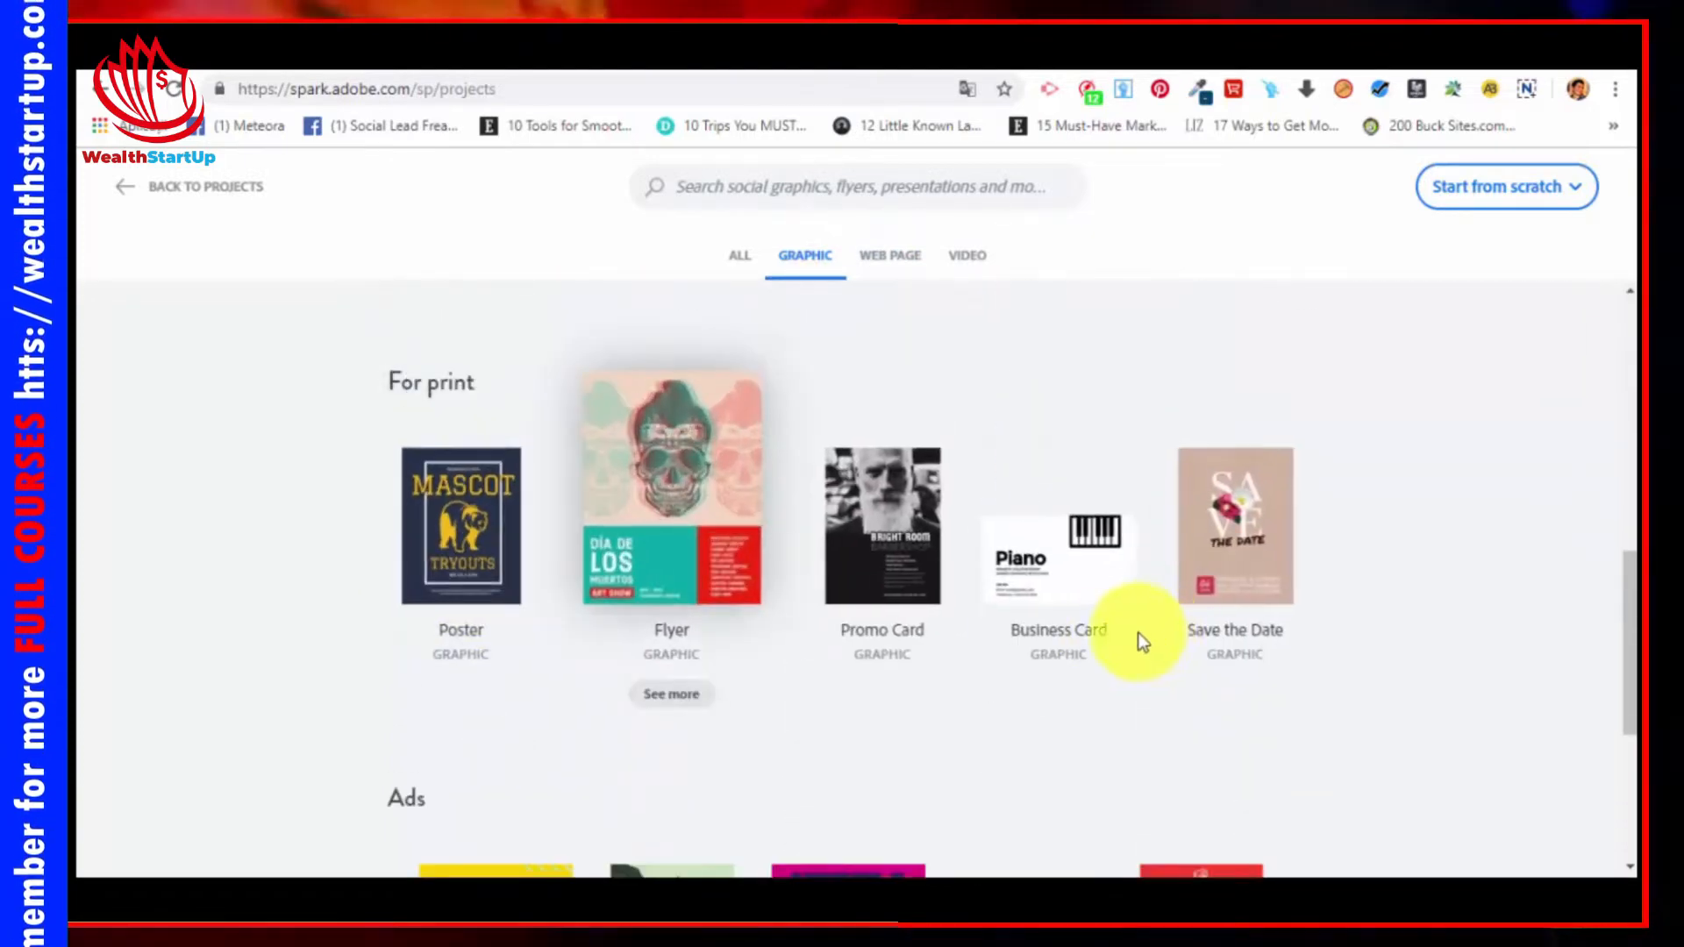
scroll(842, 597, down, 5)
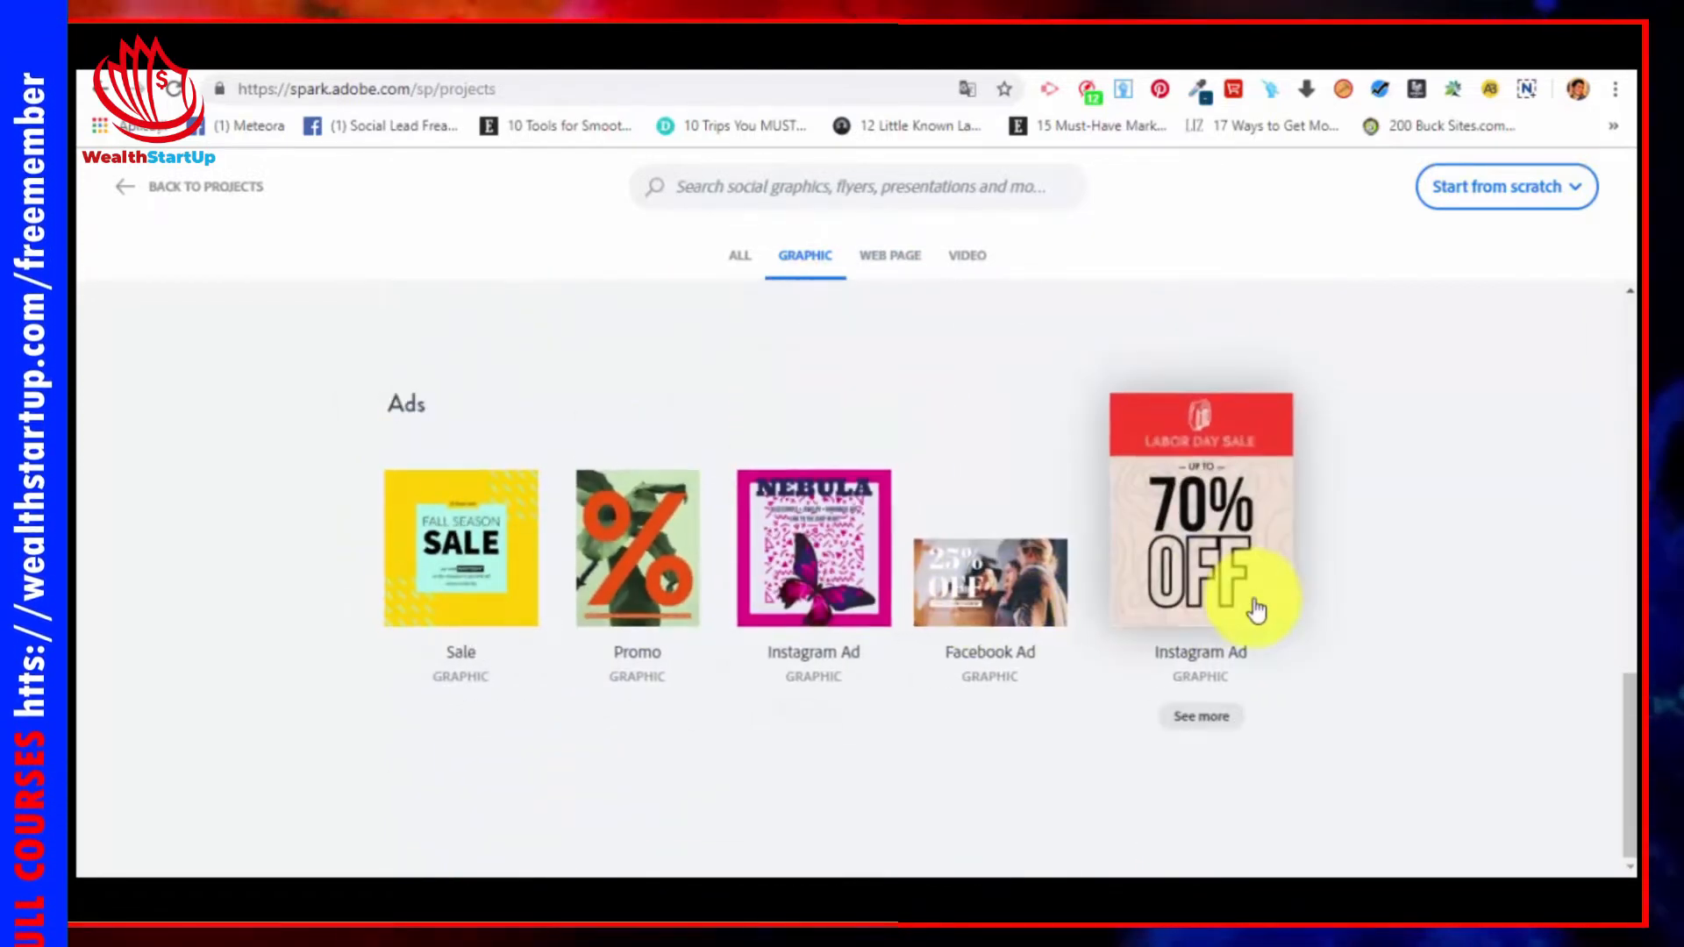
scroll(961, 516, up, 5)
scroll(958, 514, up, 6)
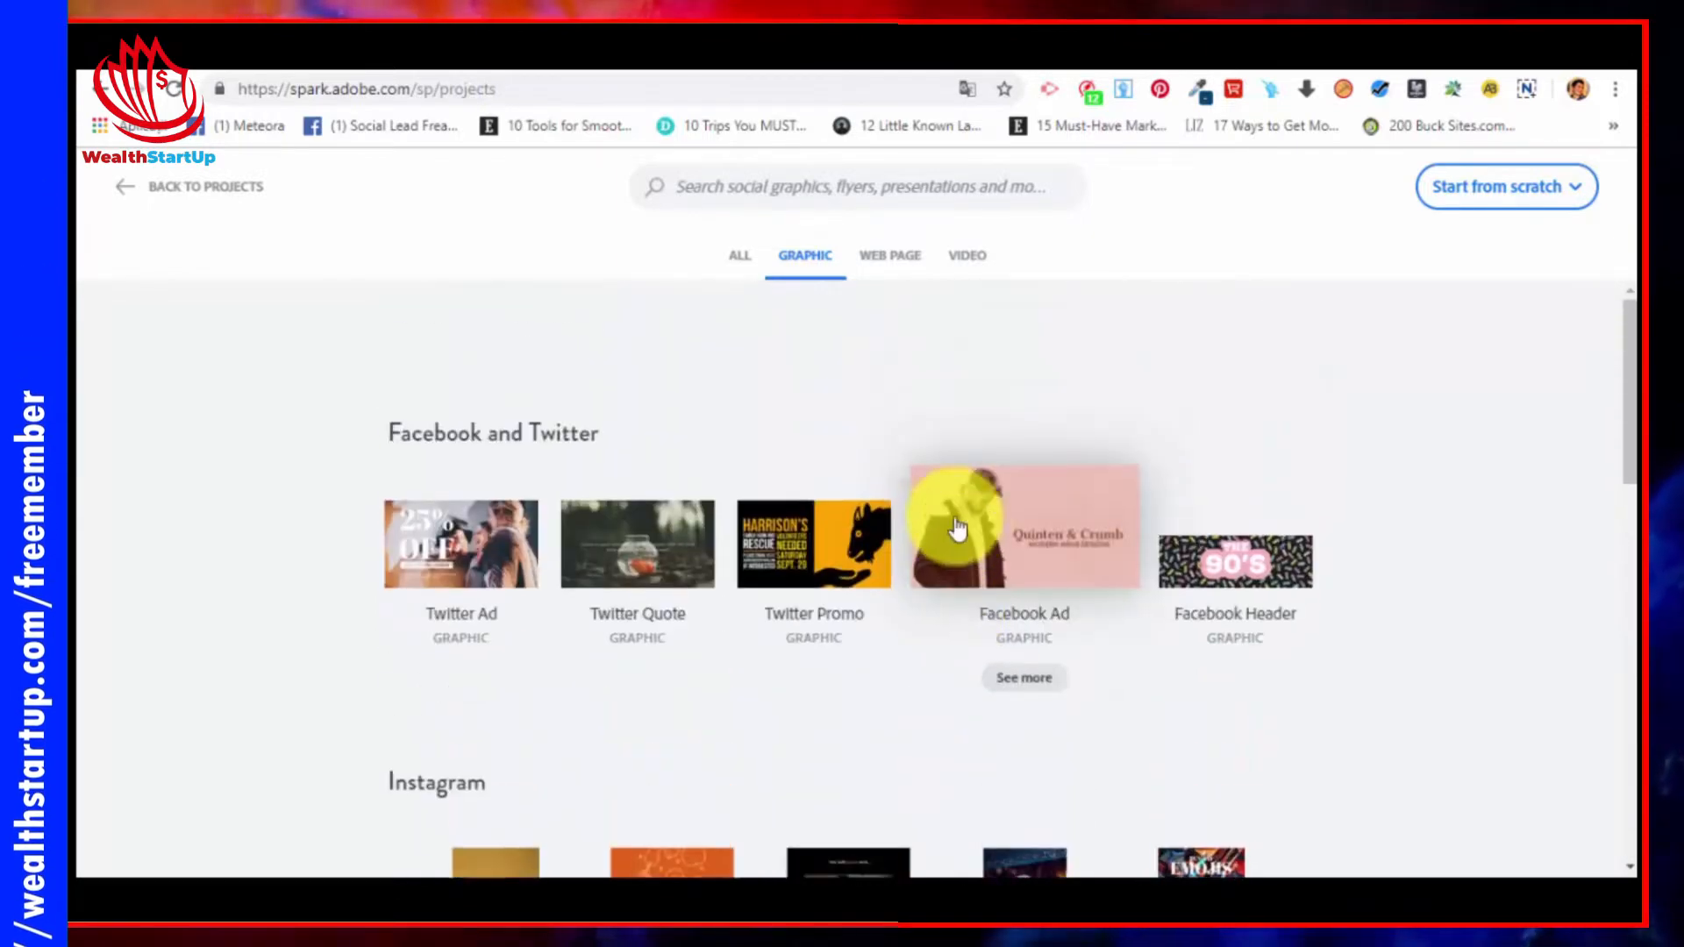
Step: Examine the web page templates in every category, from Popular through Make it personal
click(889, 263)
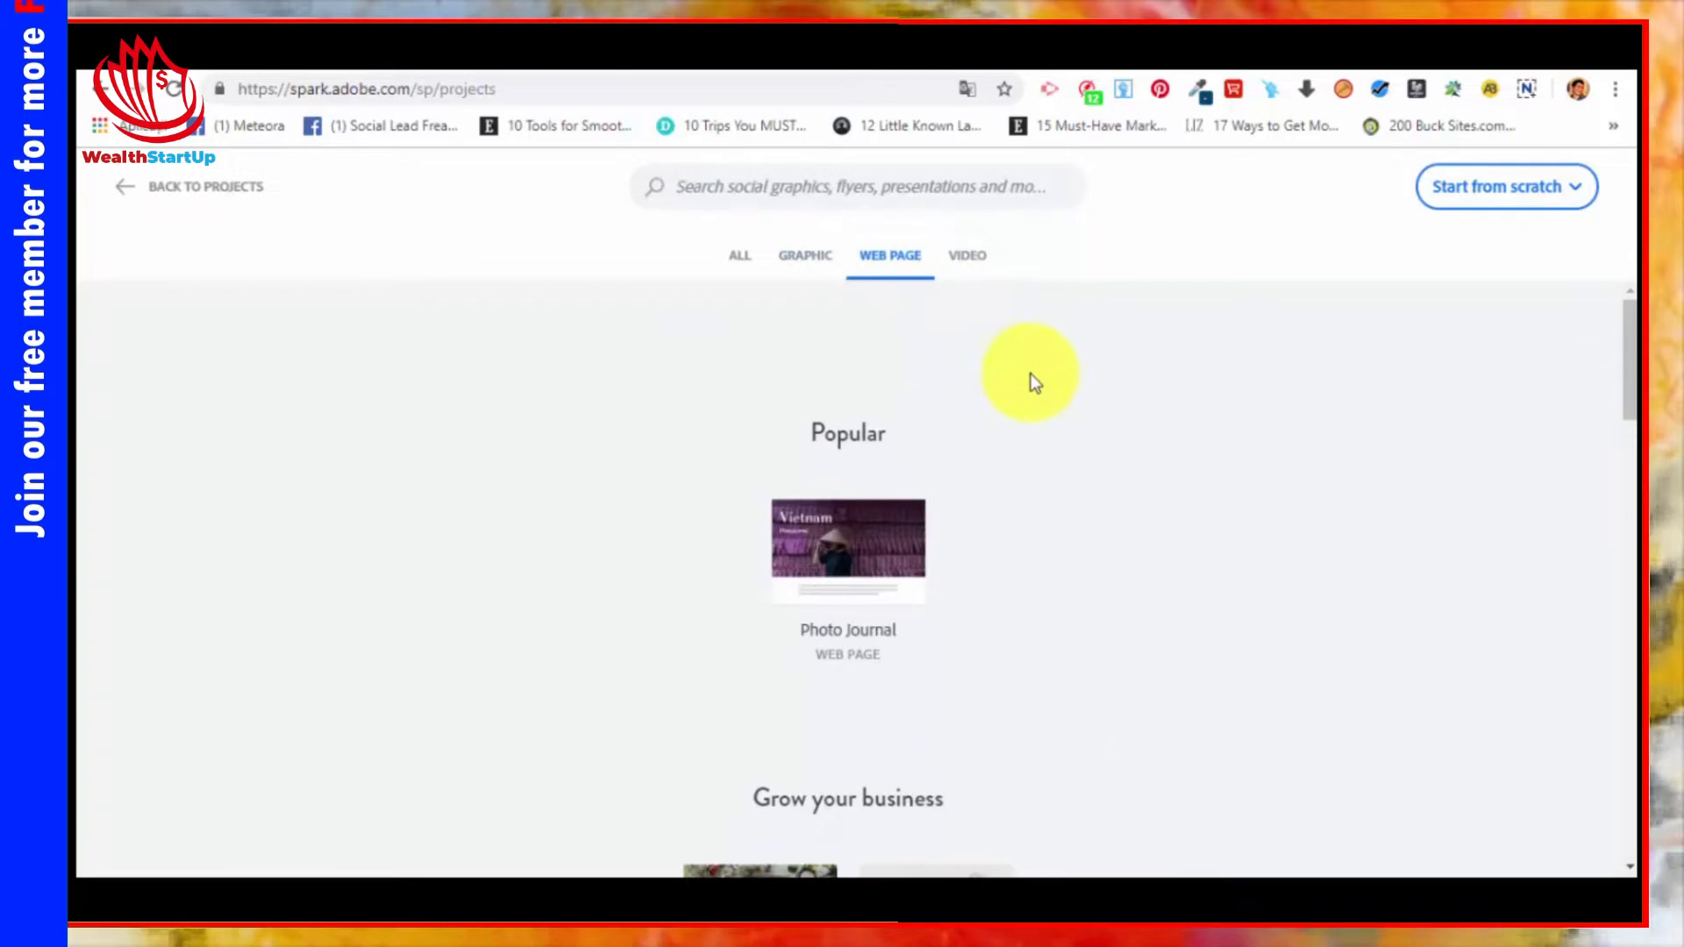
scroll(987, 388, down, 1)
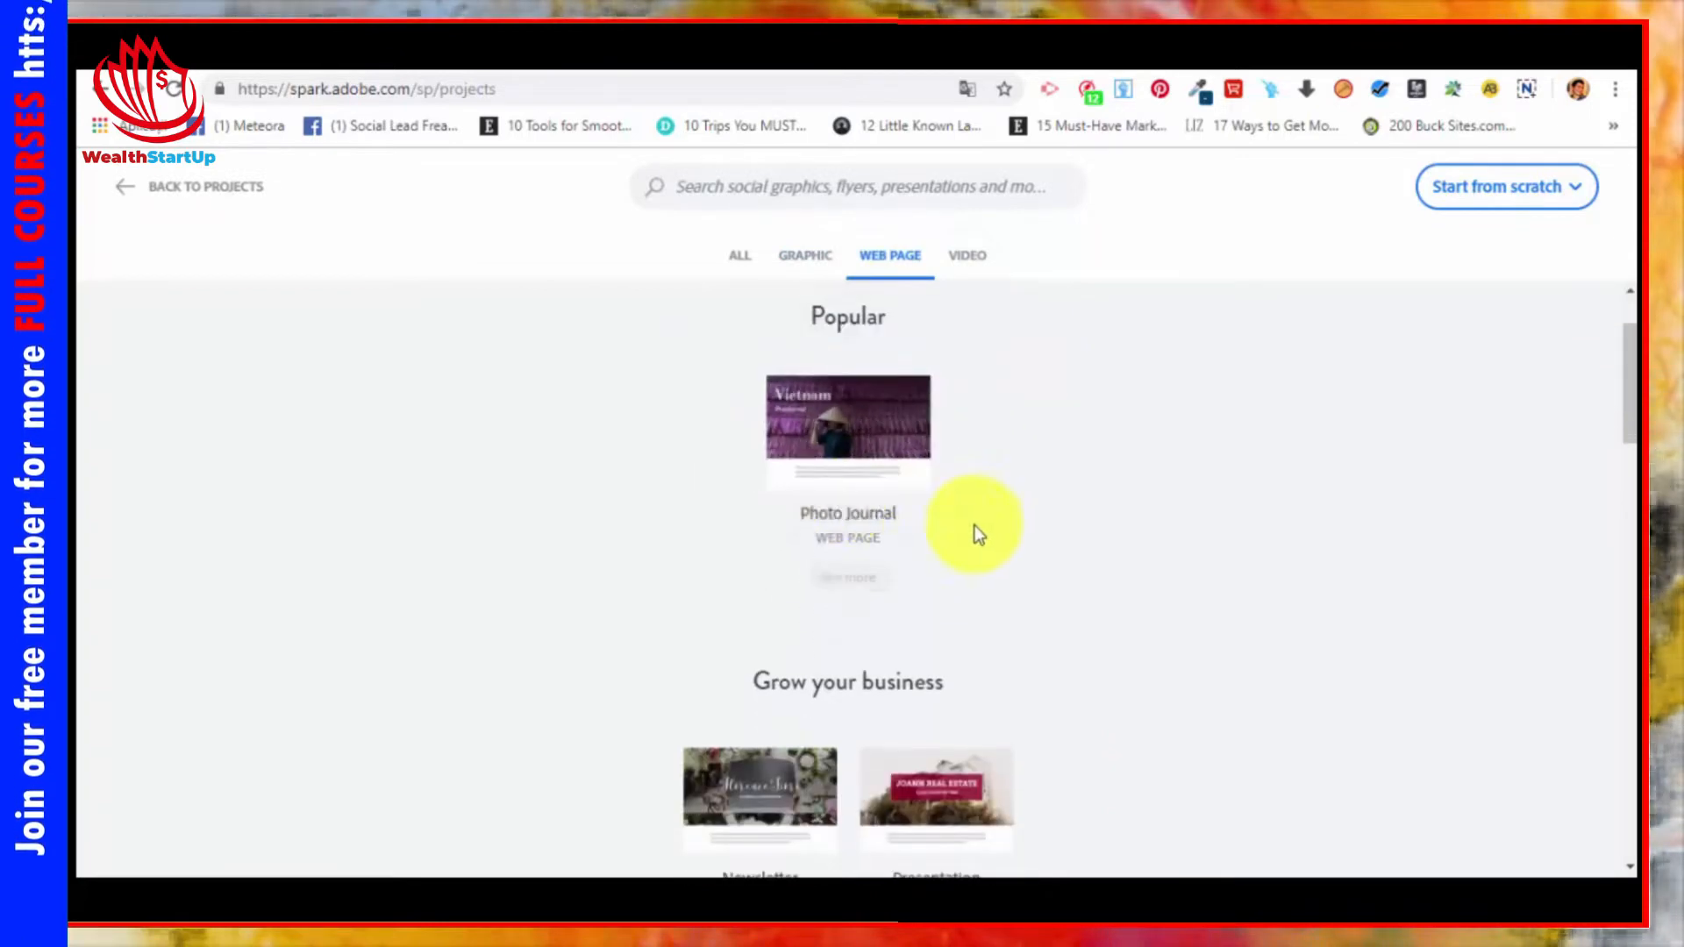
scroll(979, 534, down, 2)
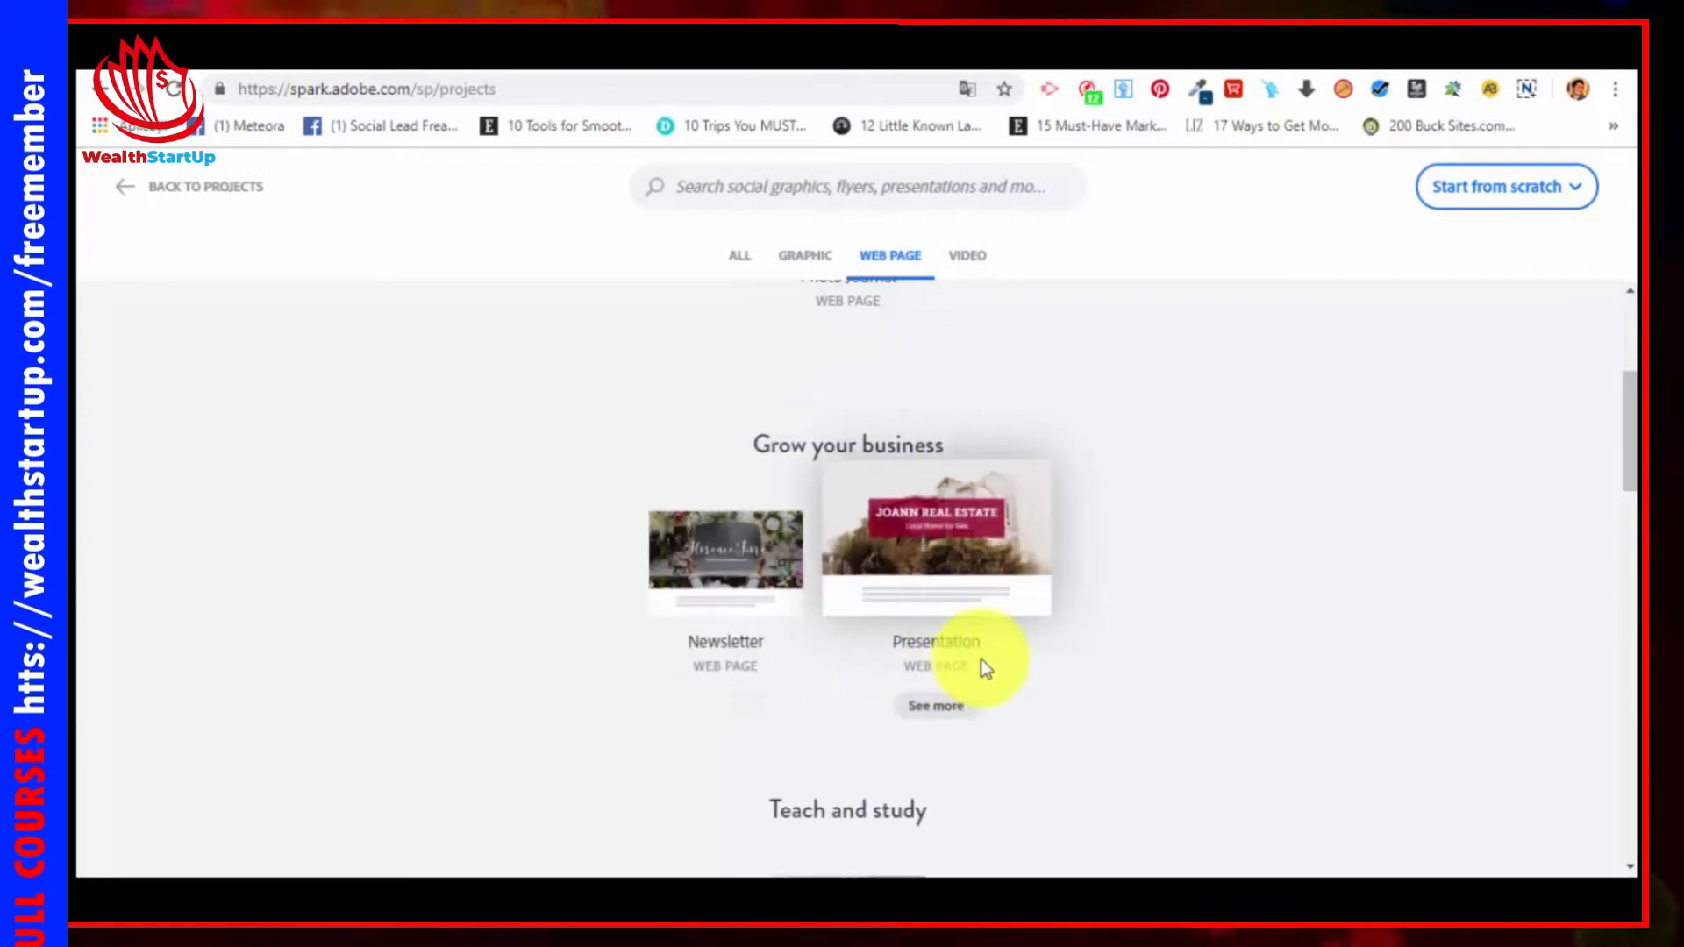
scroll(1009, 658, down, 2)
scroll(895, 579, down, 3)
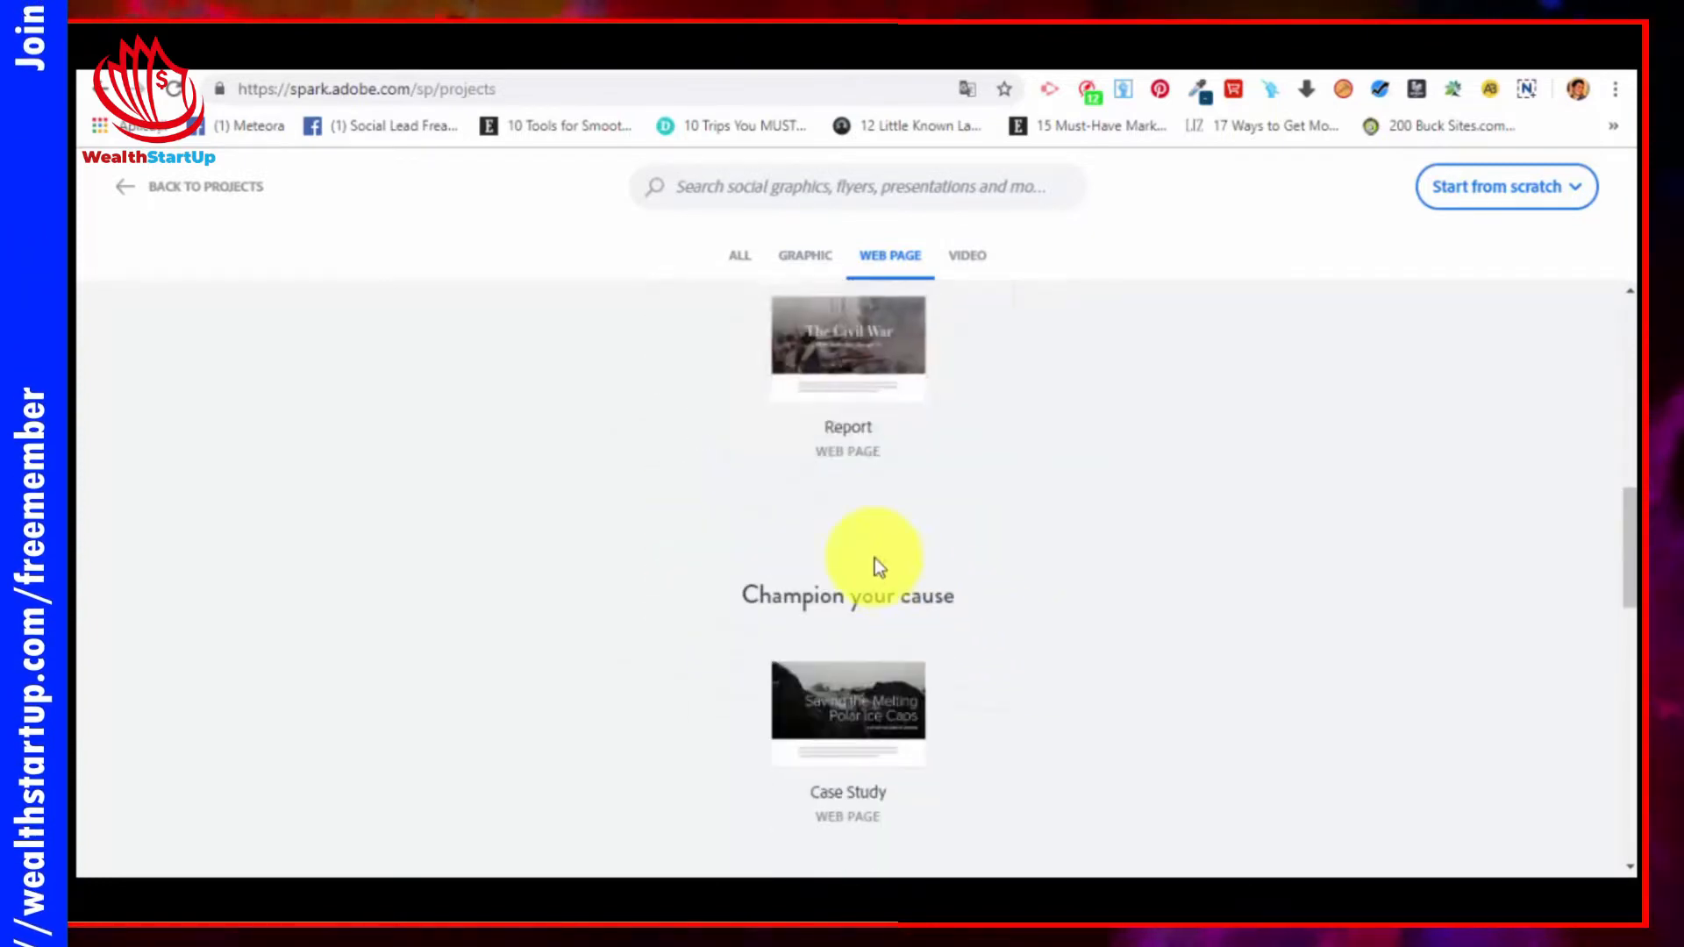
scroll(930, 474, down, 2)
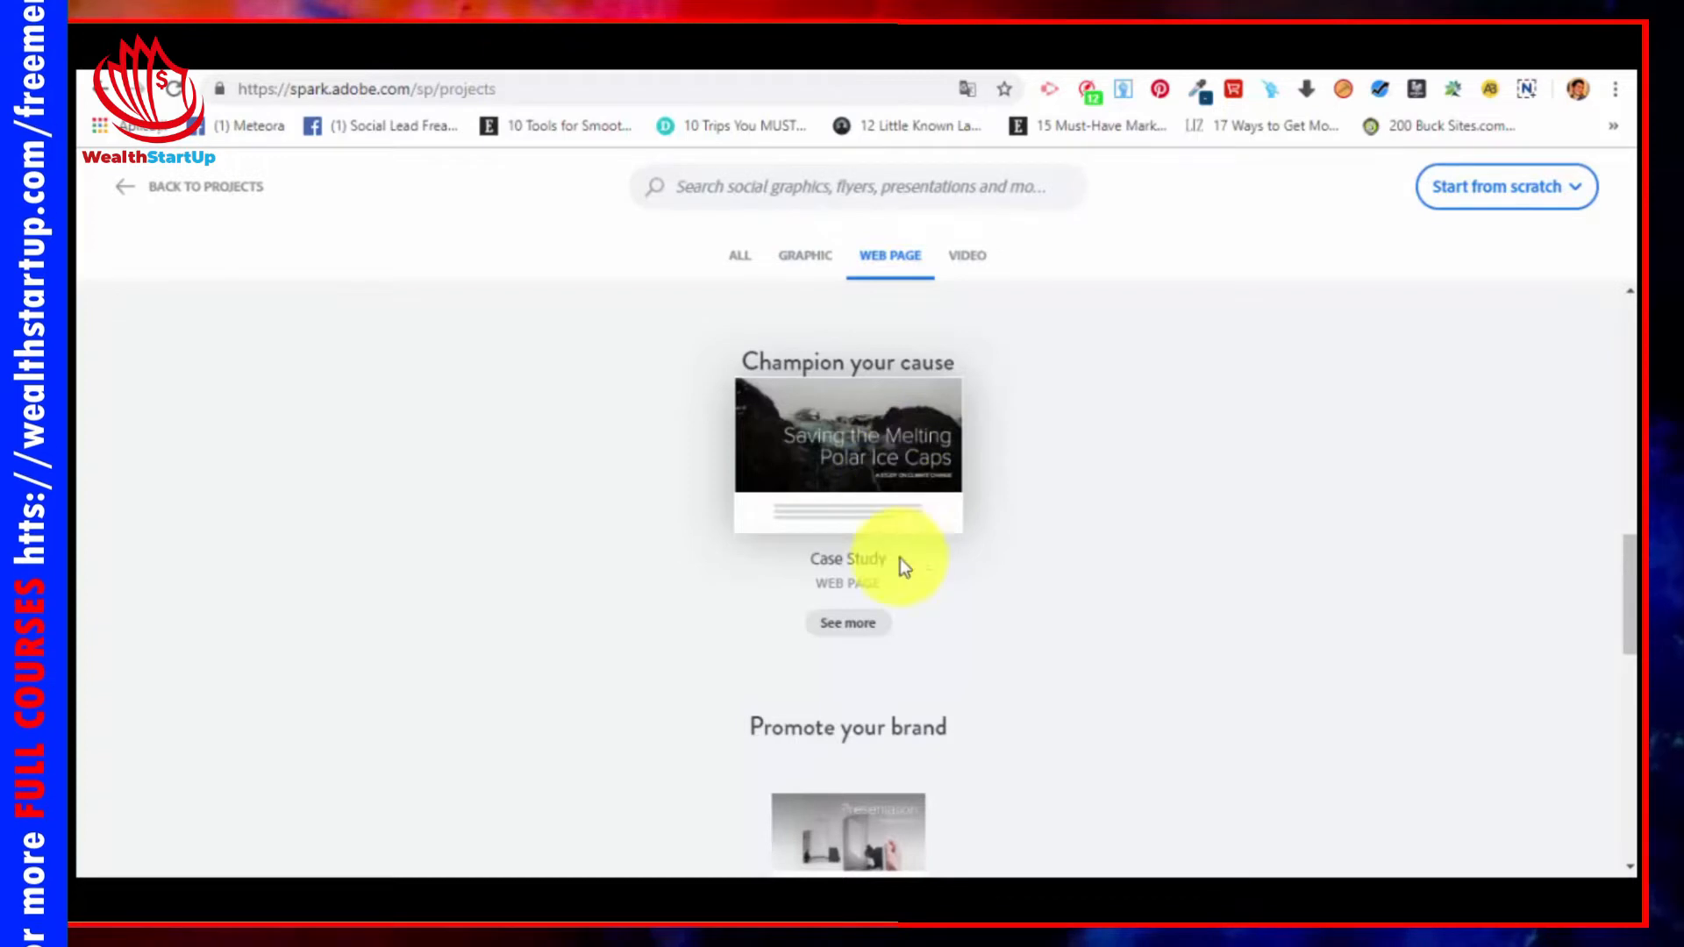
scroll(895, 579, down, 4)
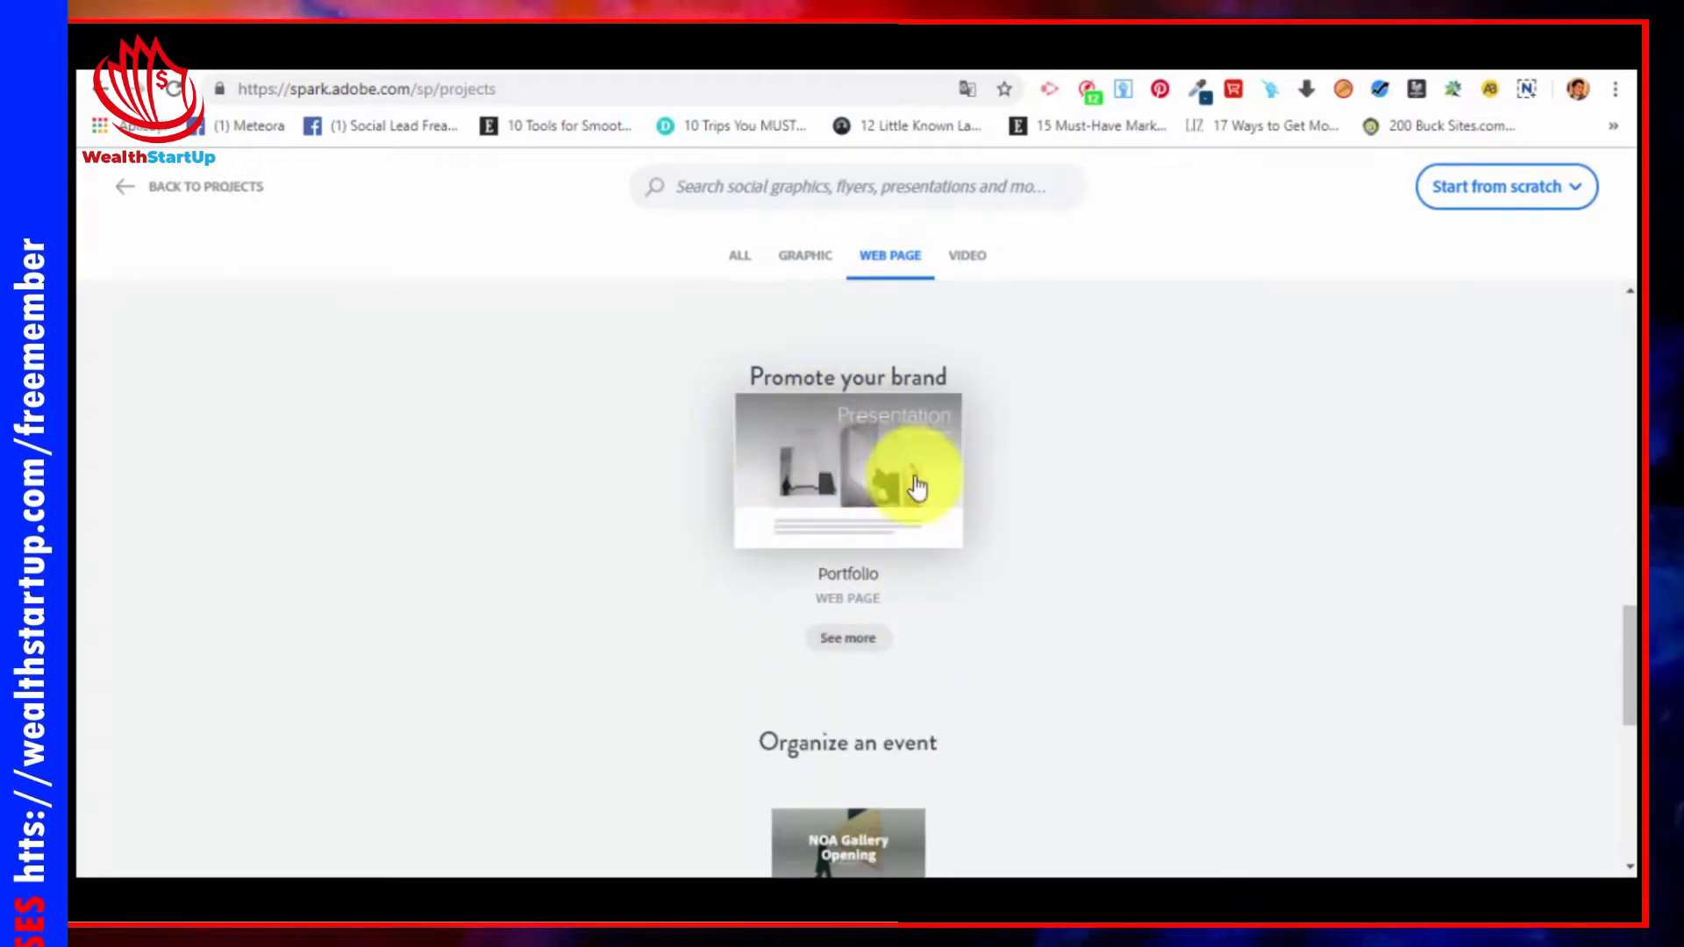
scroll(887, 518, down, 3)
scroll(903, 581, down, 3)
scroll(903, 581, down, 2)
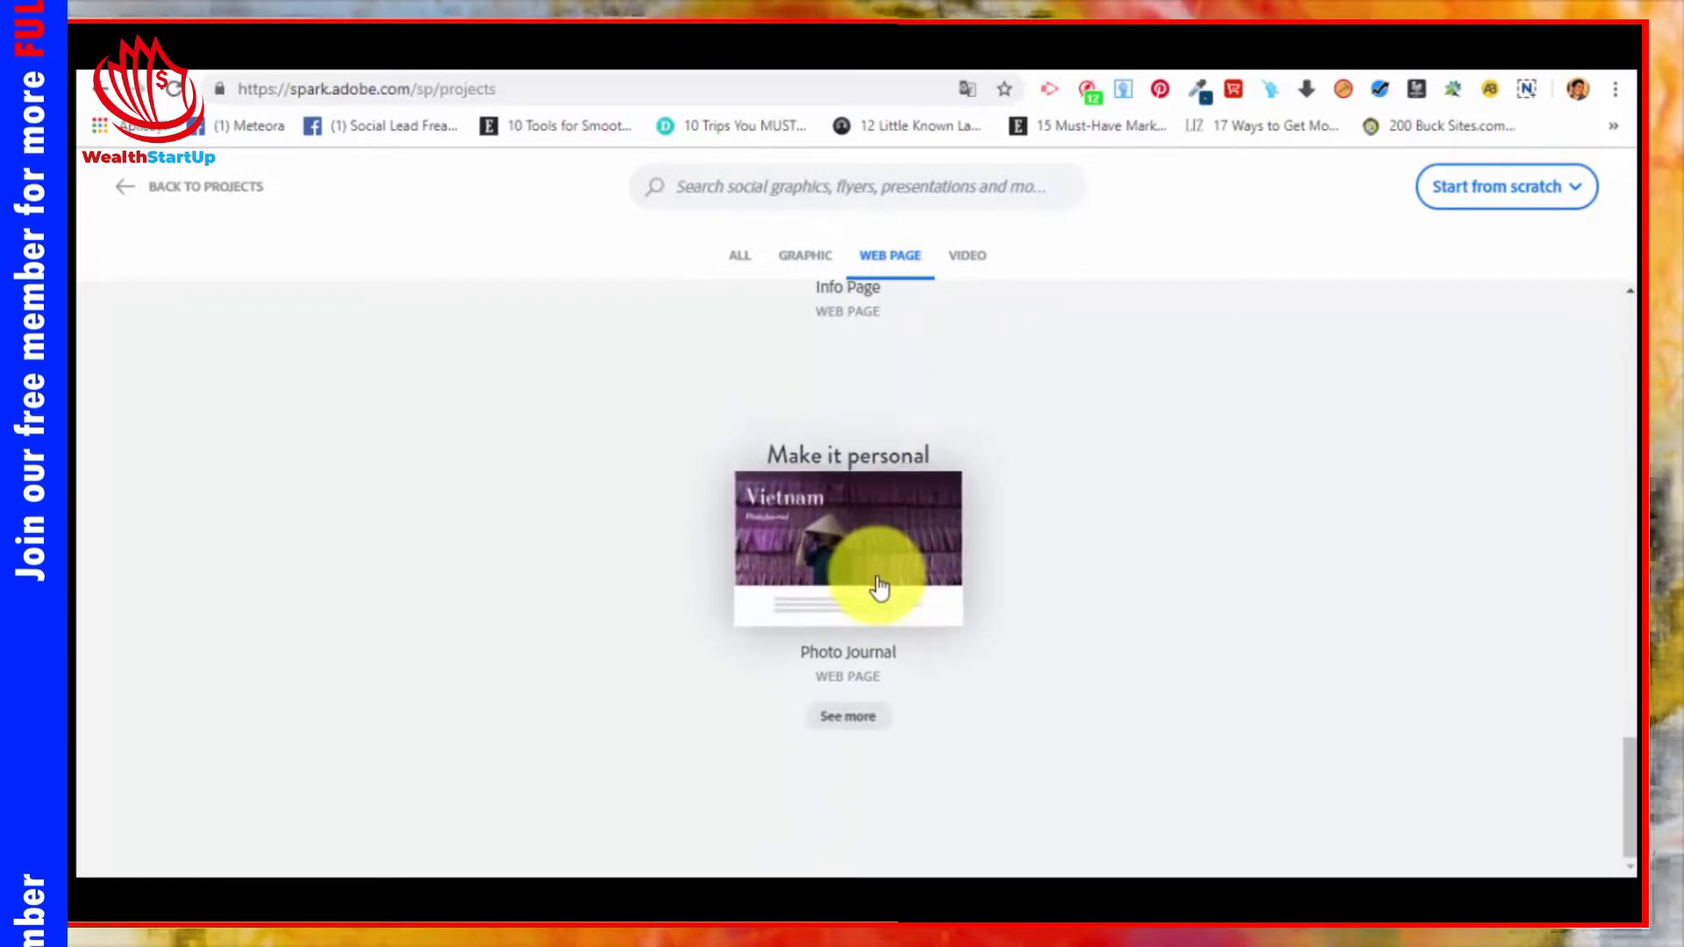
scroll(903, 543, up, 5)
Step: Examine the video templates in every category, from Popular through Make it personal
click(970, 259)
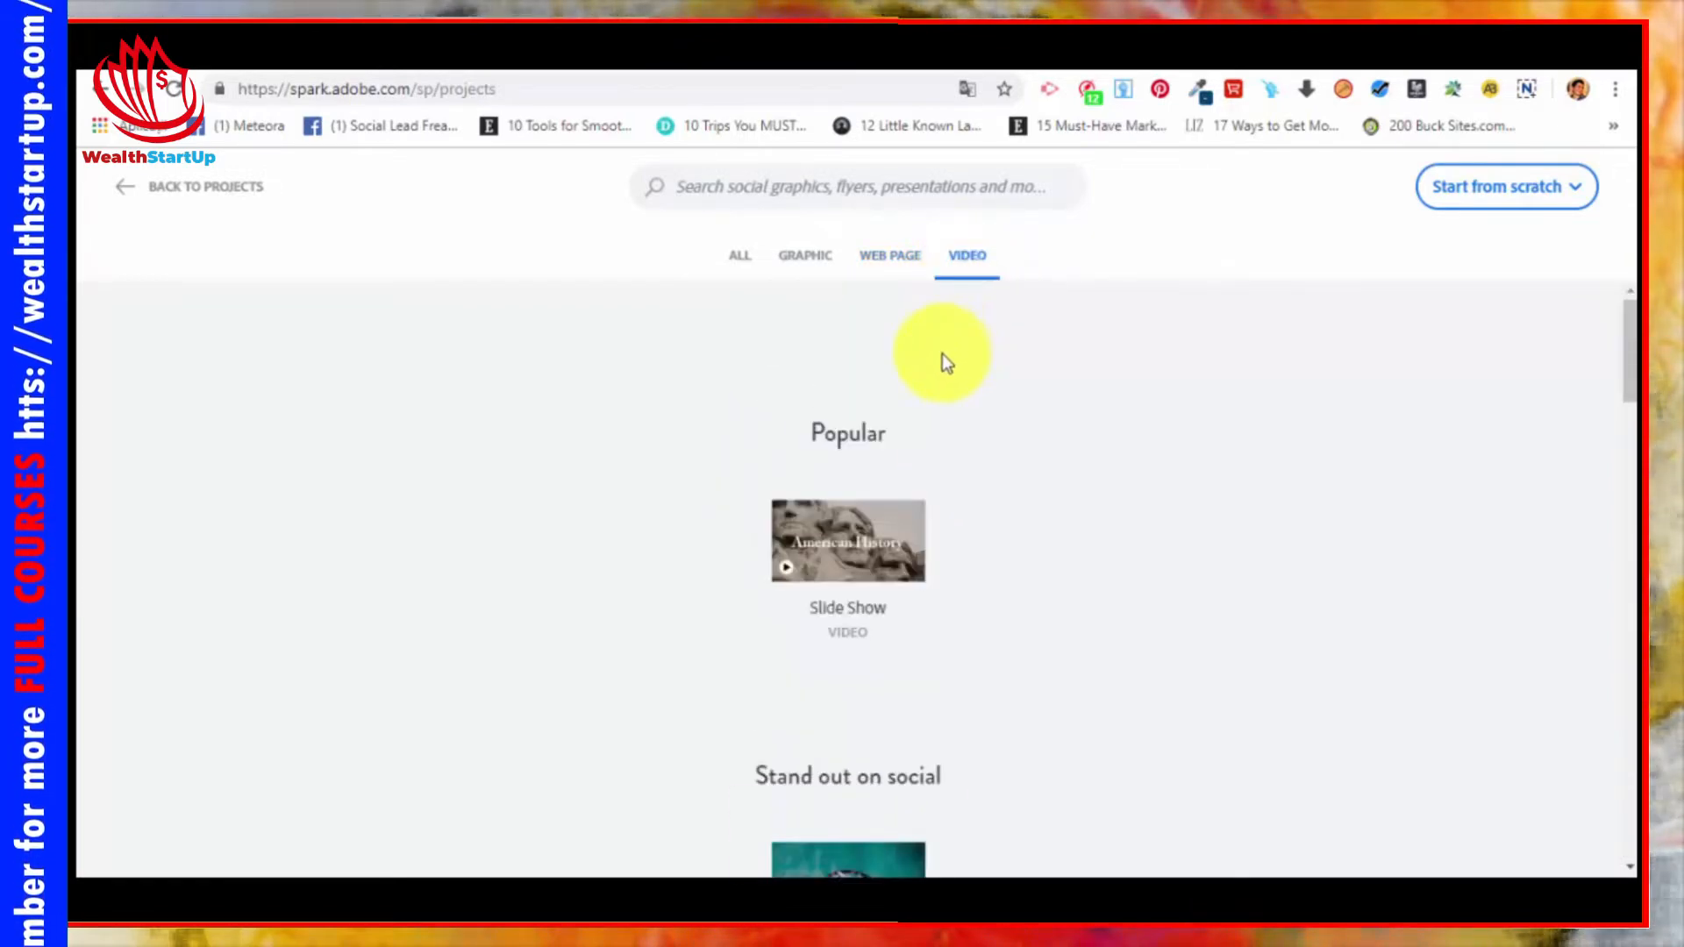
mouse_move(902, 582)
scroll(881, 595, down, 4)
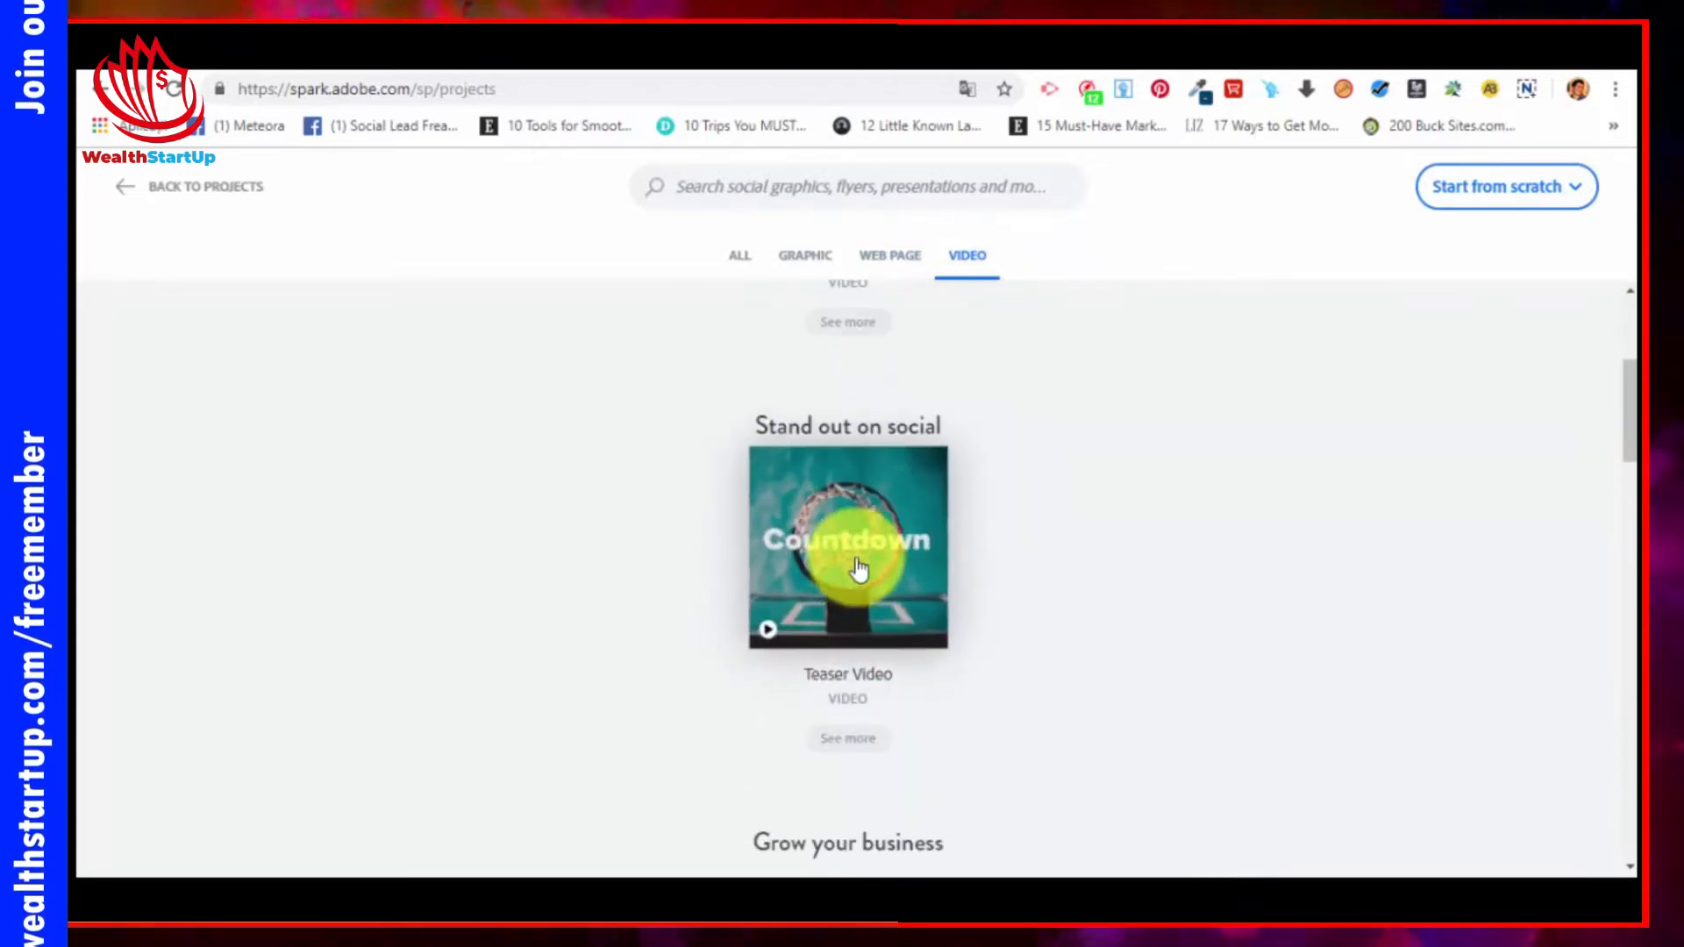
scroll(897, 677, down, 4)
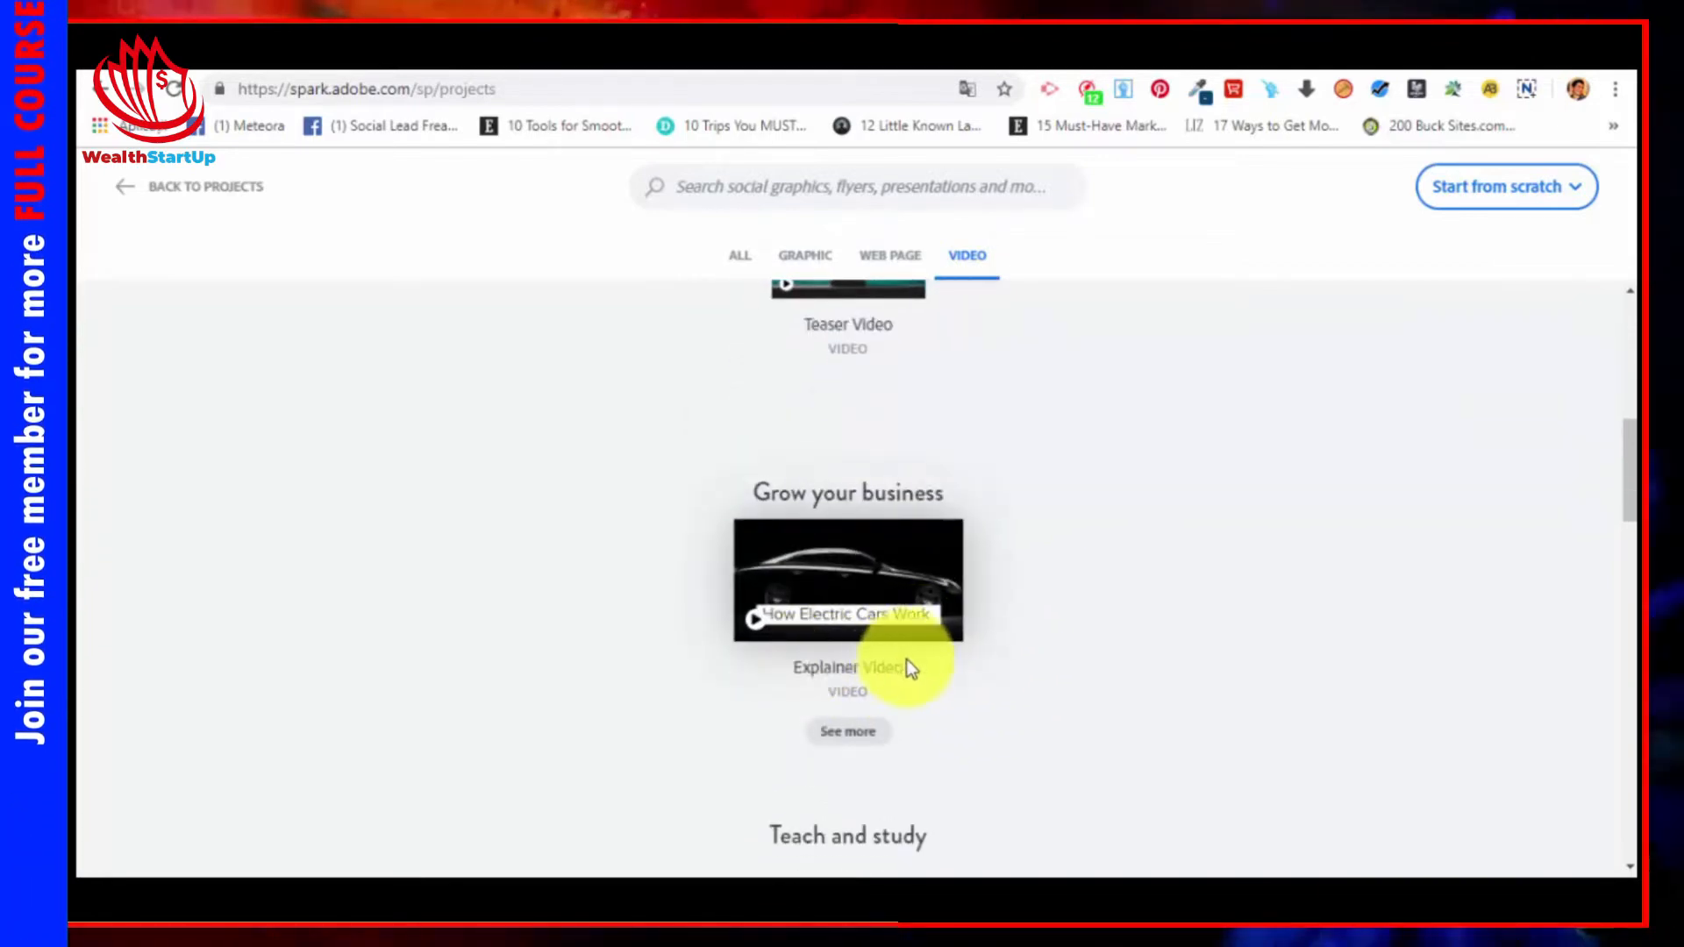
scroll(907, 660, down, 4)
scroll(904, 651, down, 4)
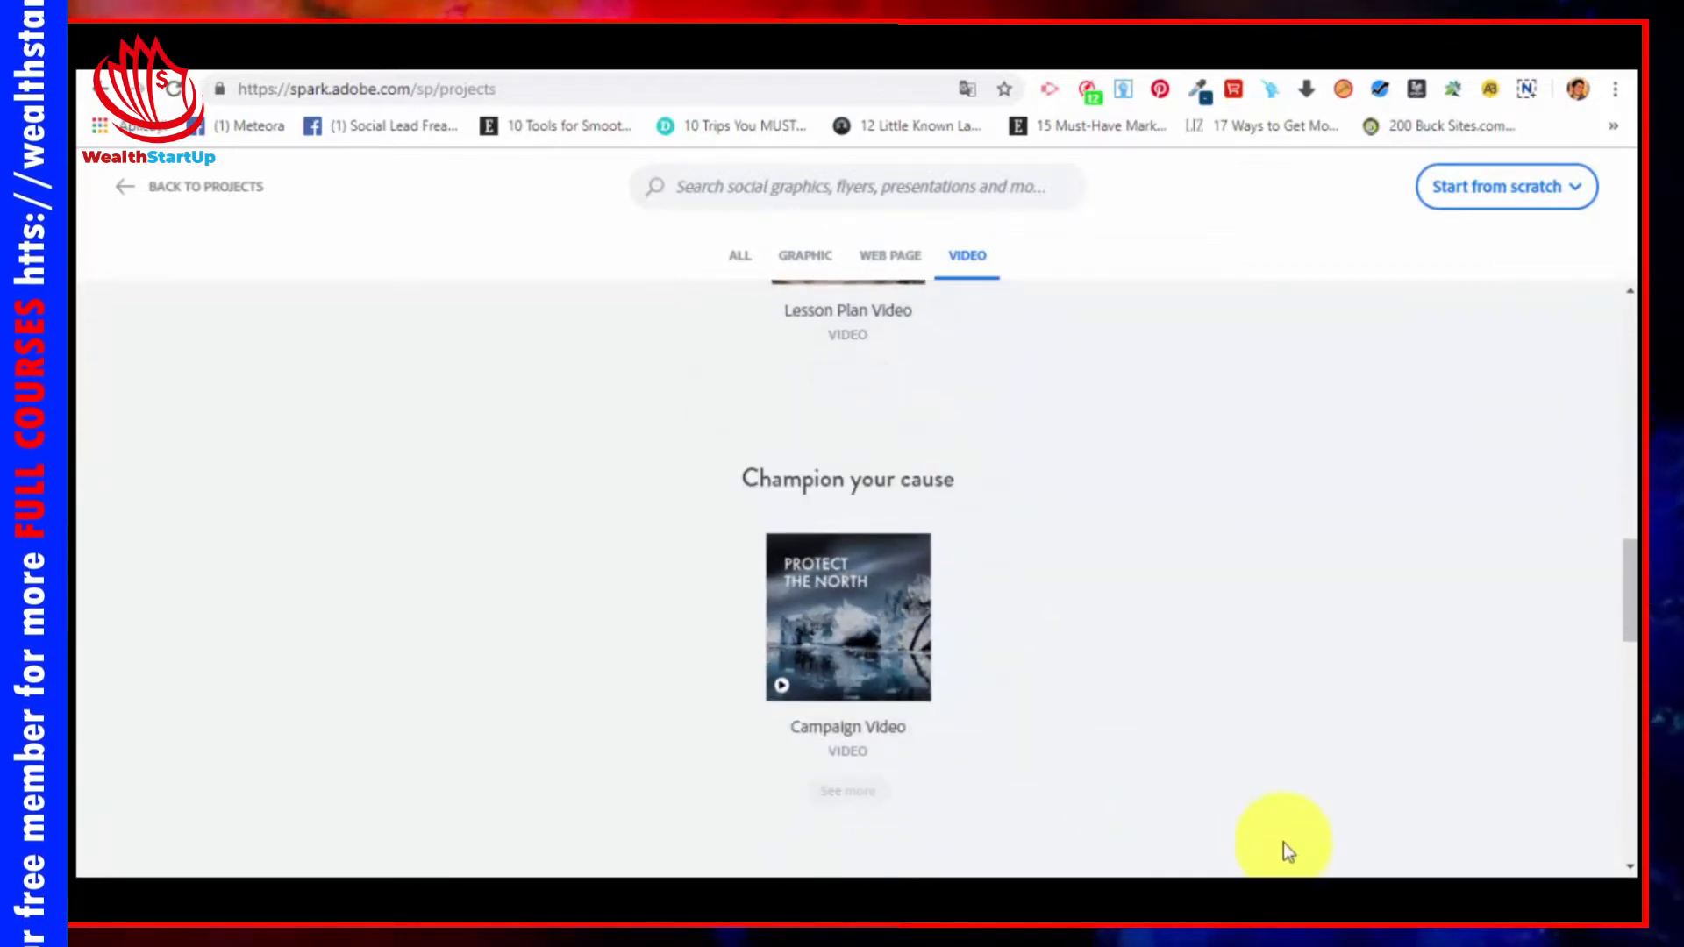
scroll(943, 633, down, 5)
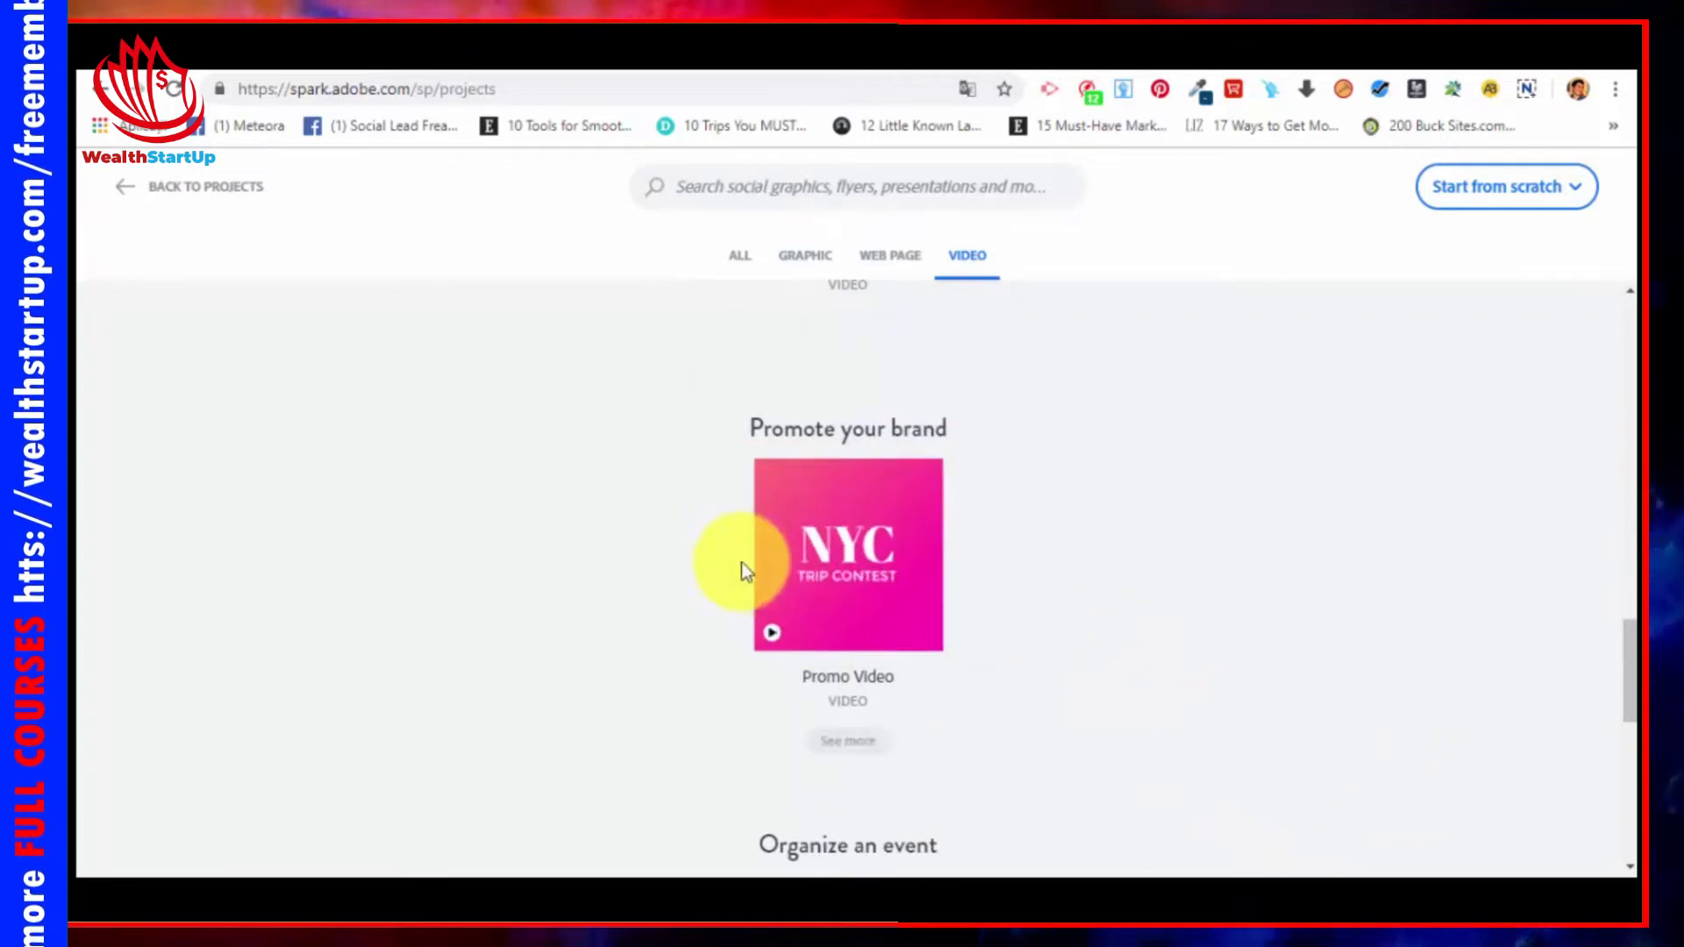
scroll(741, 564, down, 5)
scroll(877, 498, down, 4)
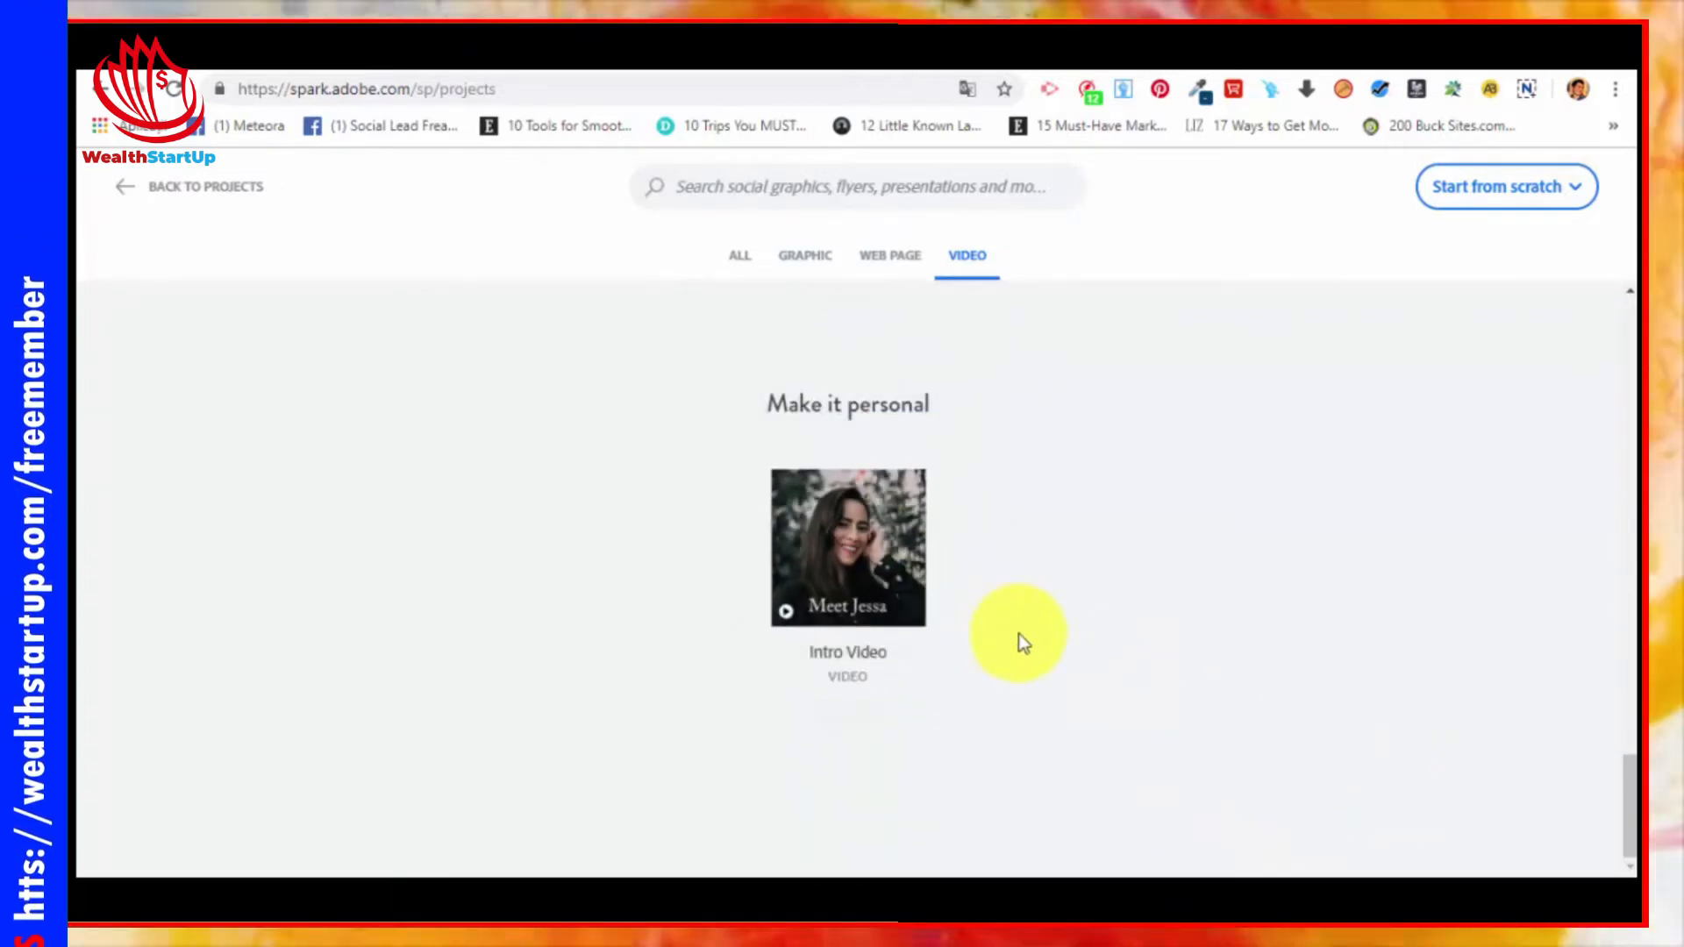
Step: Examine the templates of all project types together, from Popular through Make it personal
scroll(895, 506, up, 15)
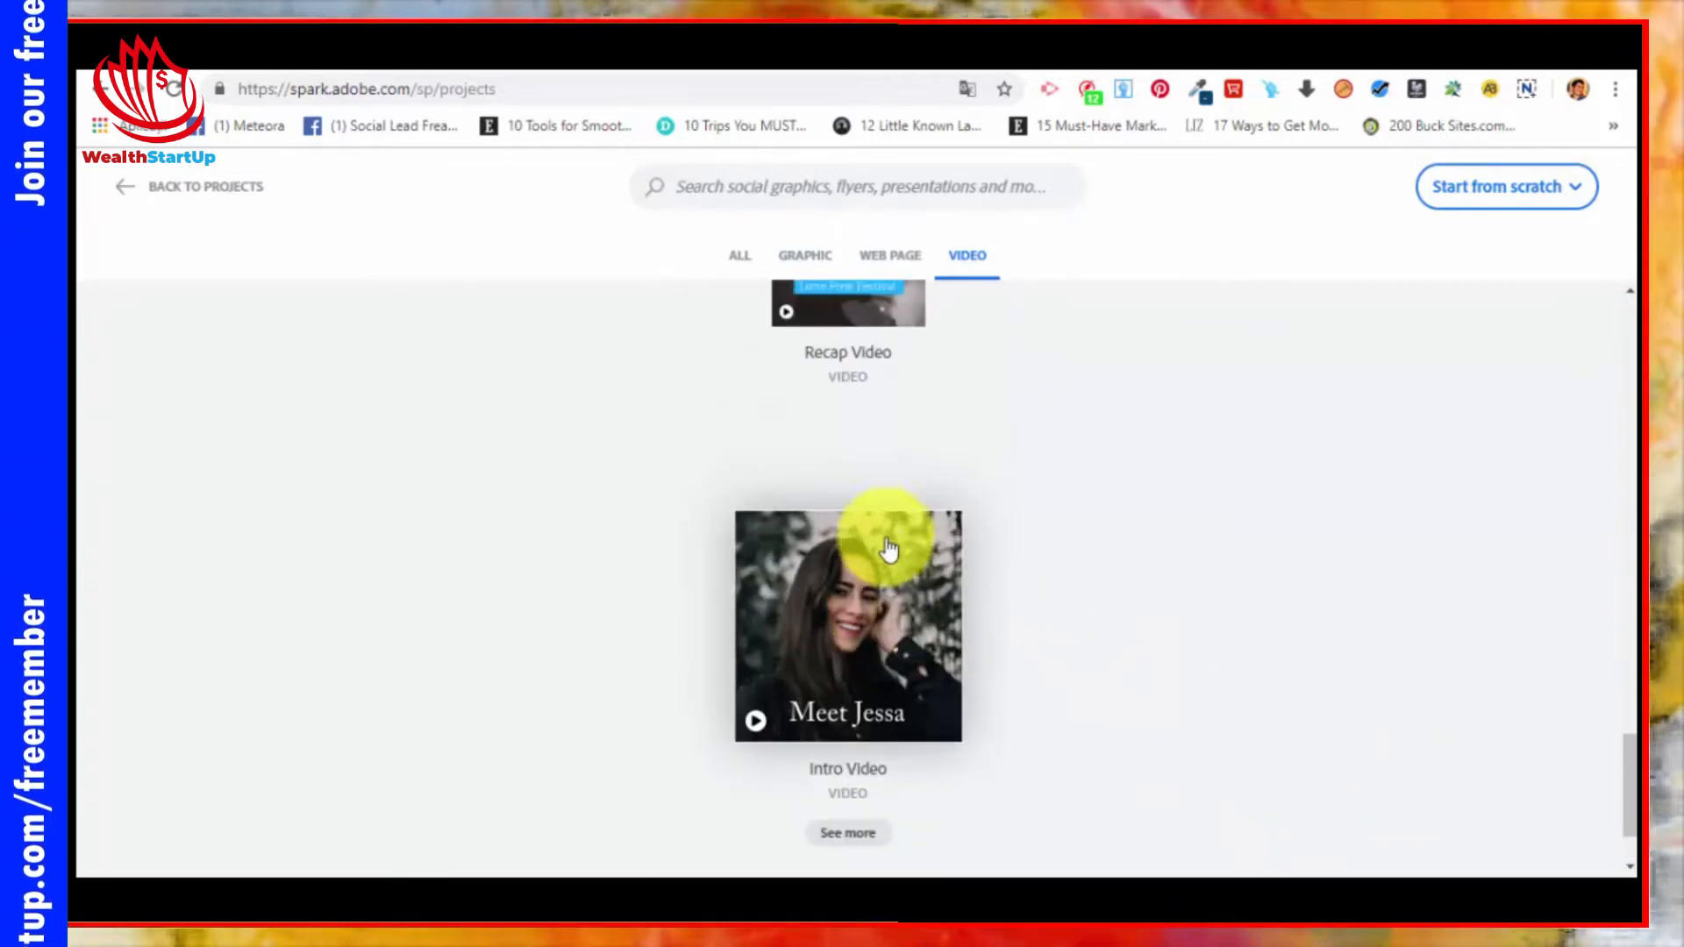
scroll(814, 493, up, 9)
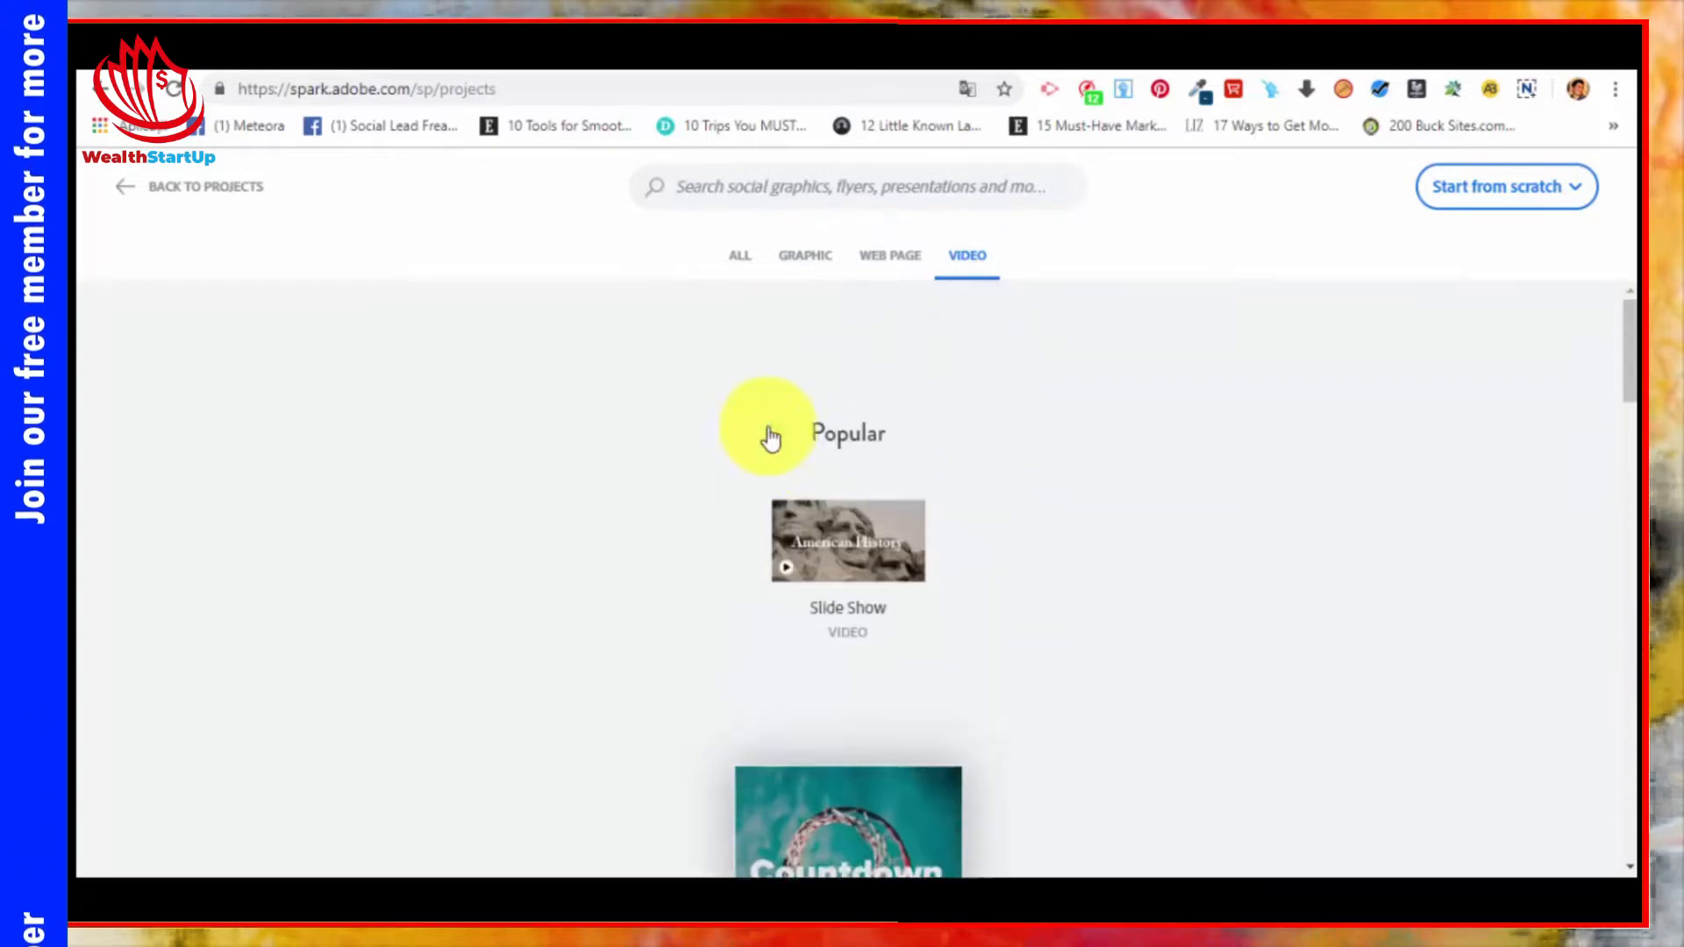
click(738, 263)
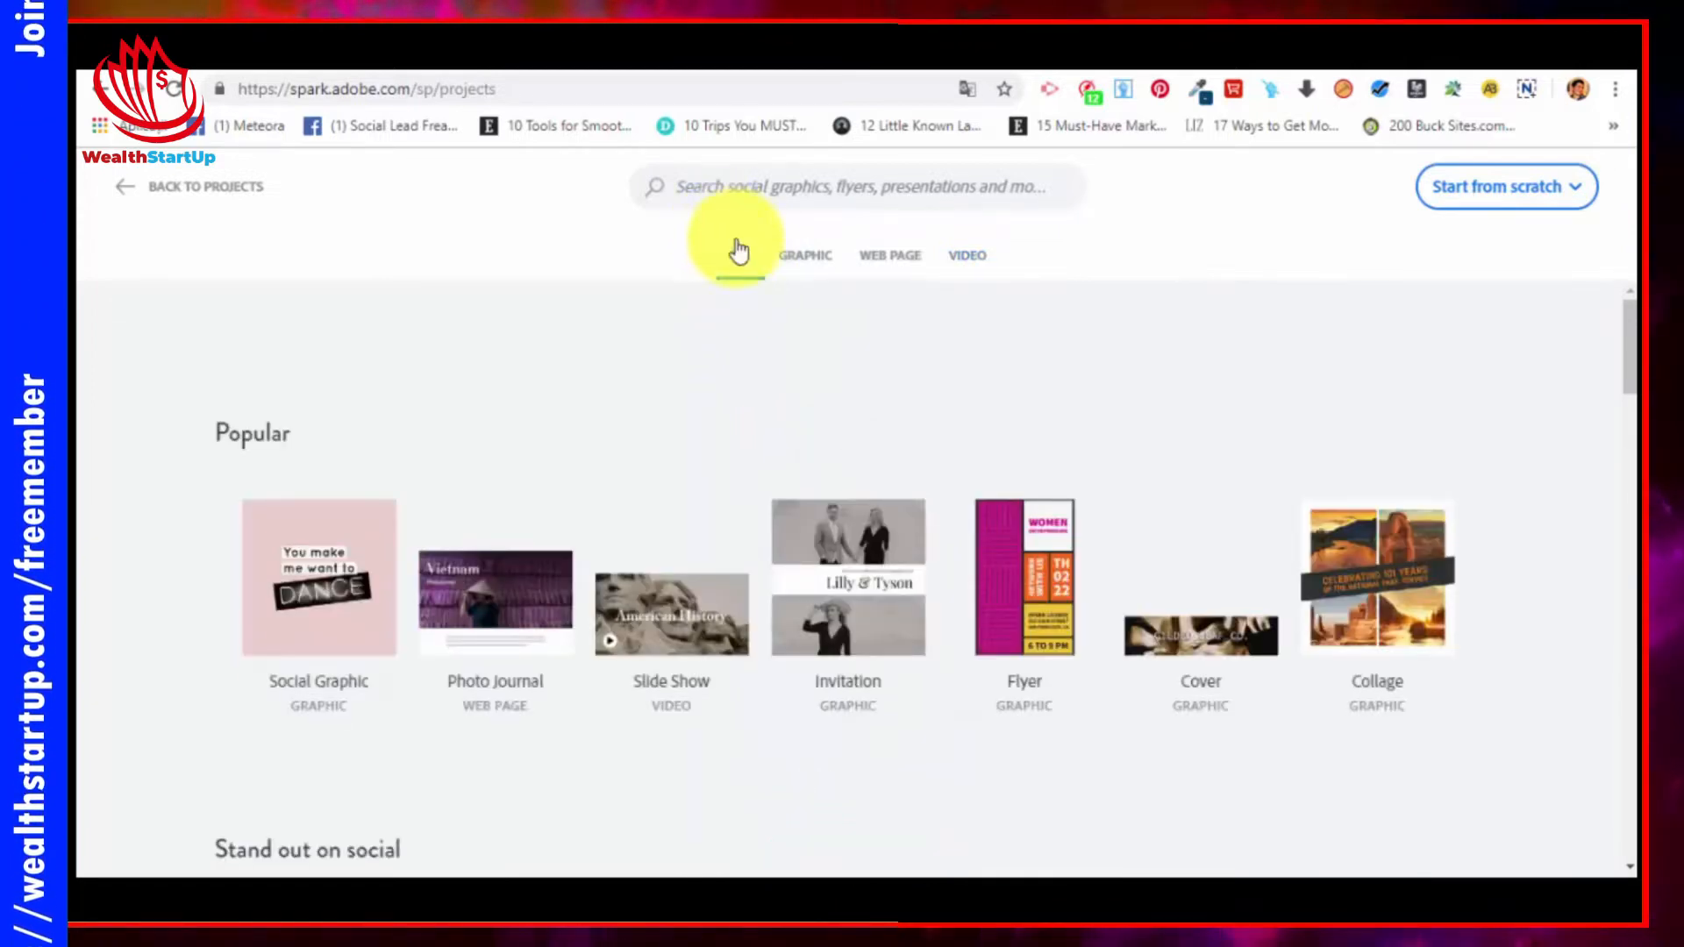
scroll(615, 420, down, 2)
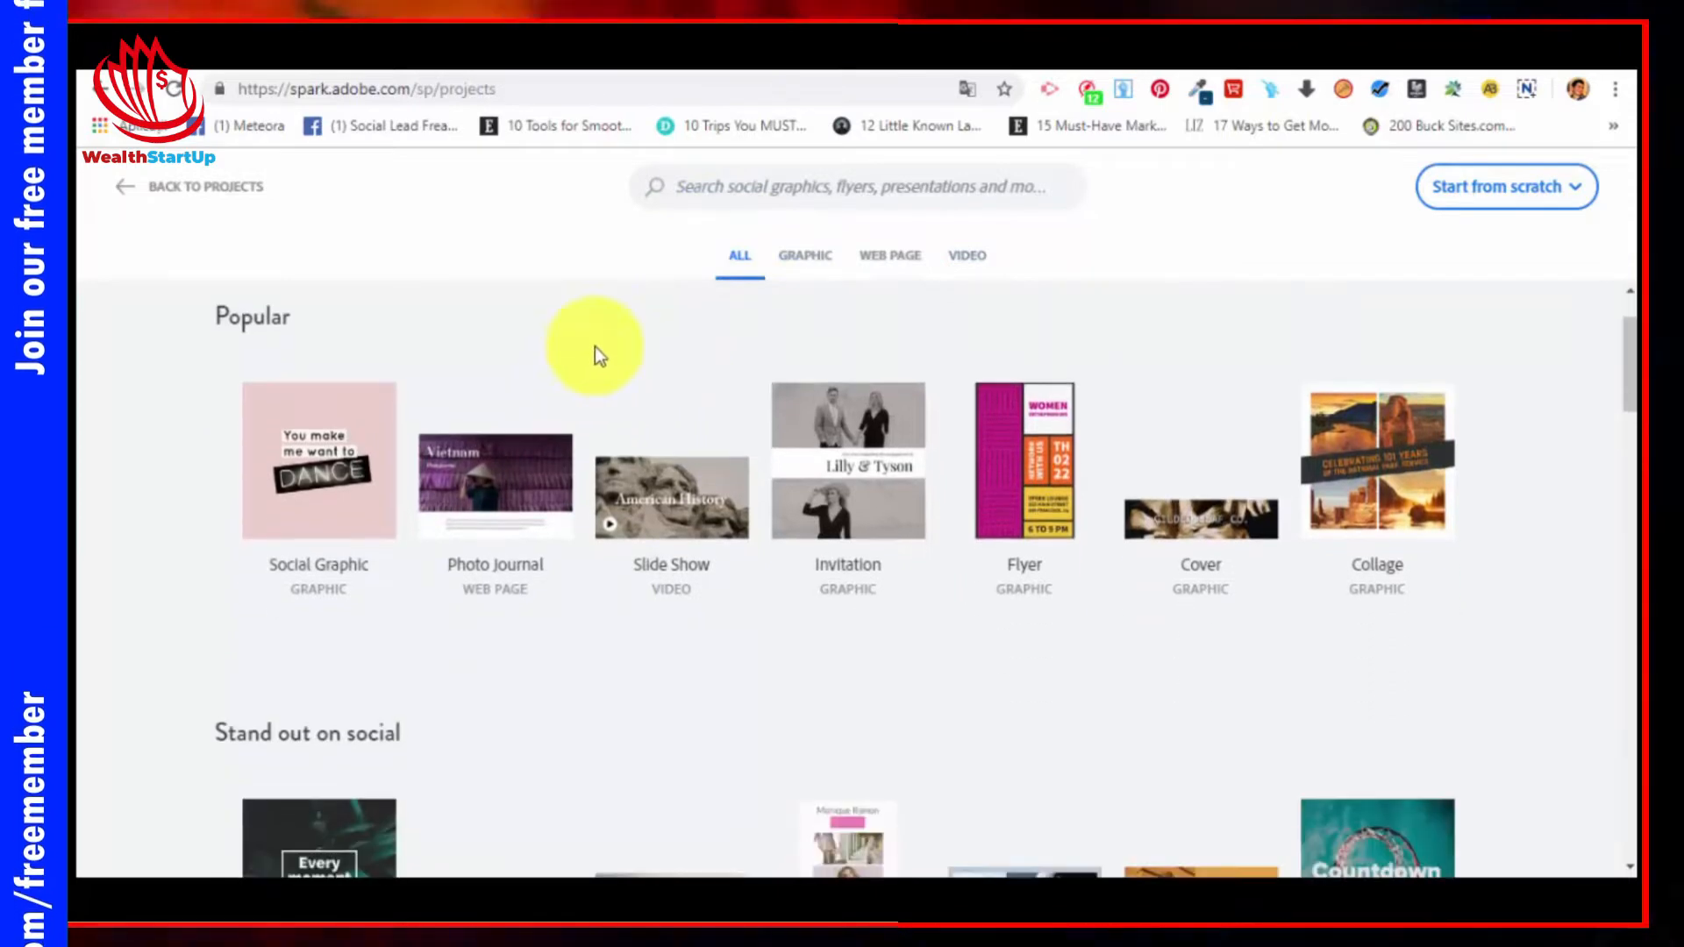
scroll(1009, 518, down, 5)
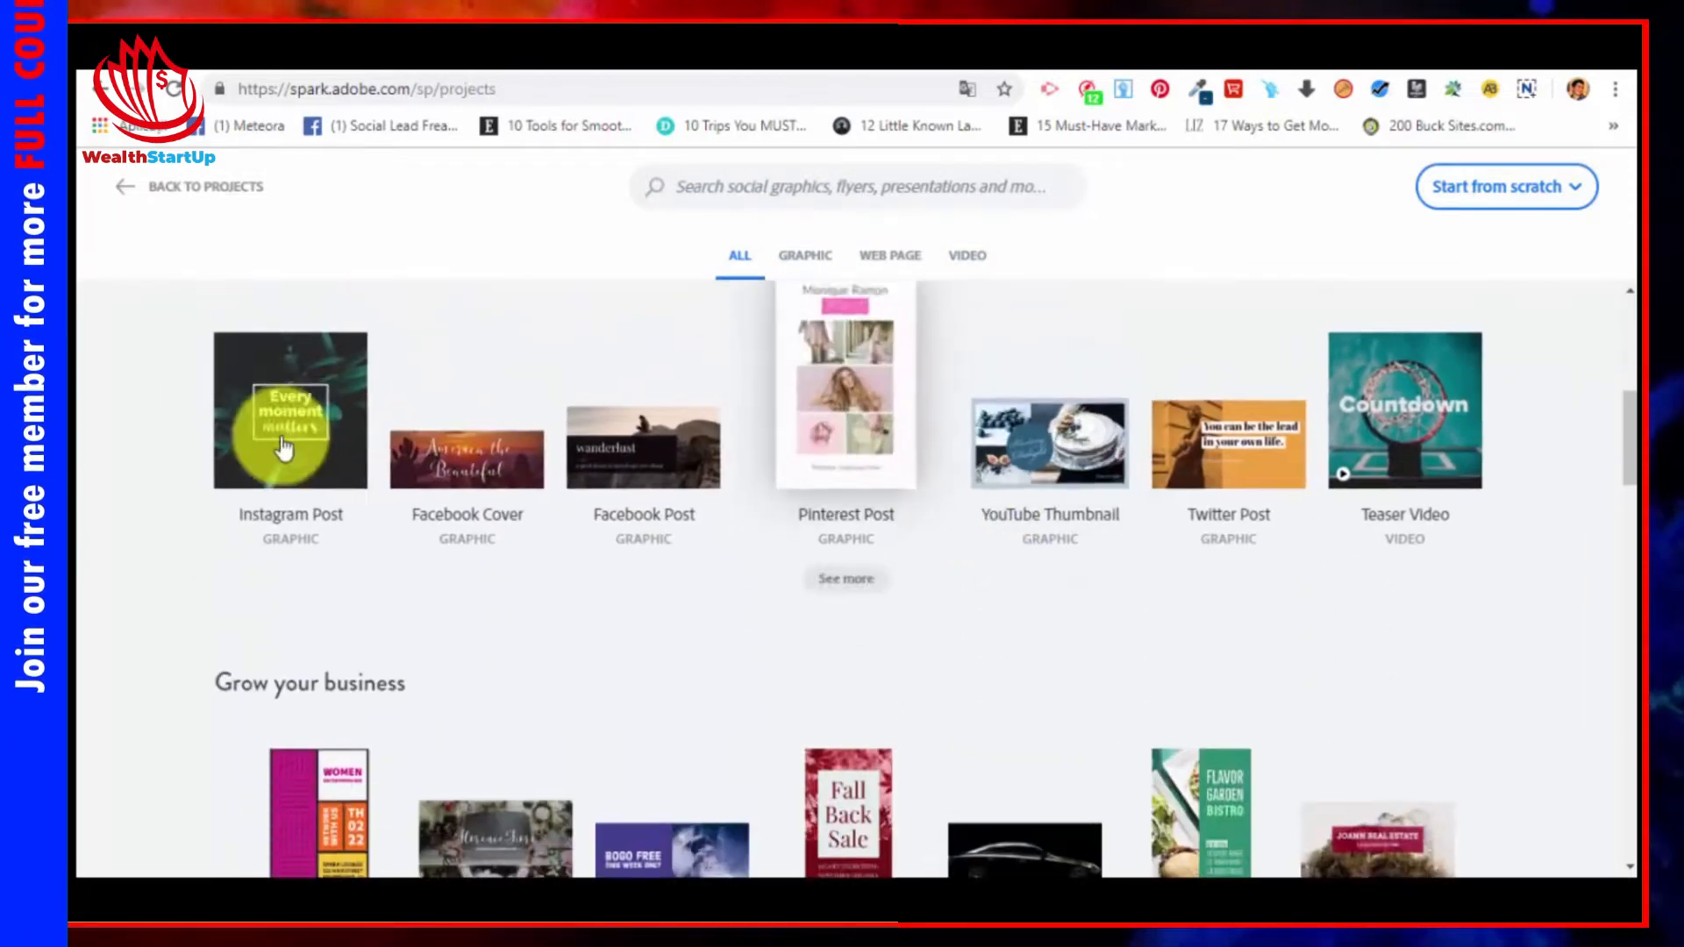
scroll(1274, 489, down, 5)
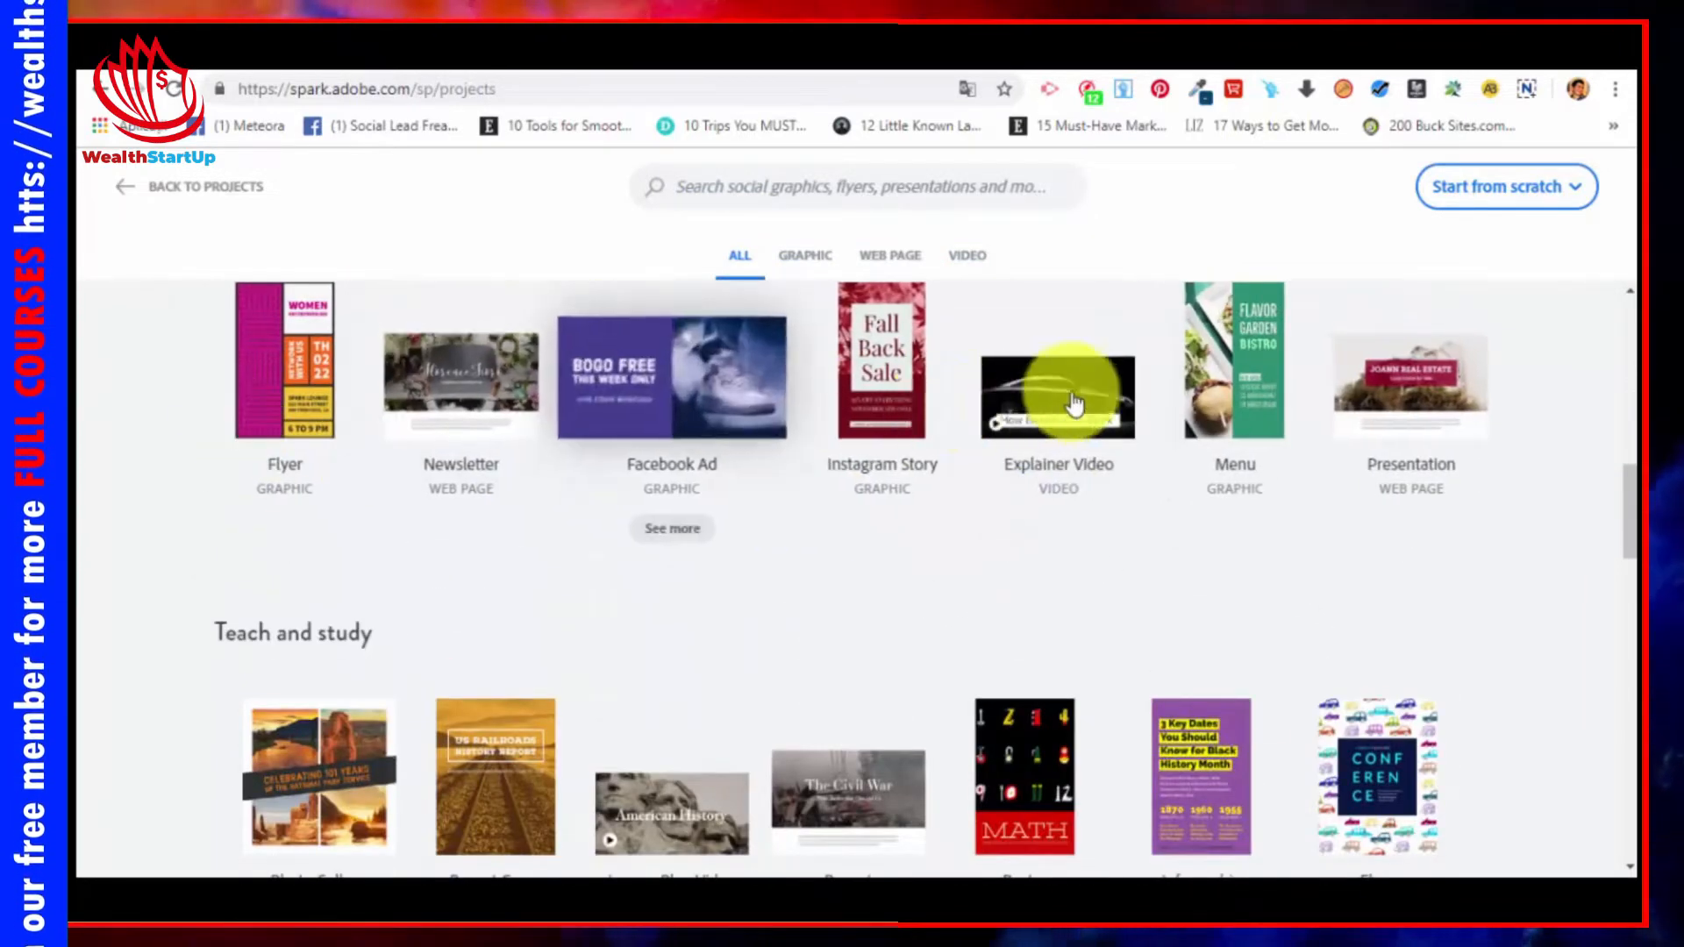
scroll(842, 395, down, 10)
scroll(819, 416, down, 9)
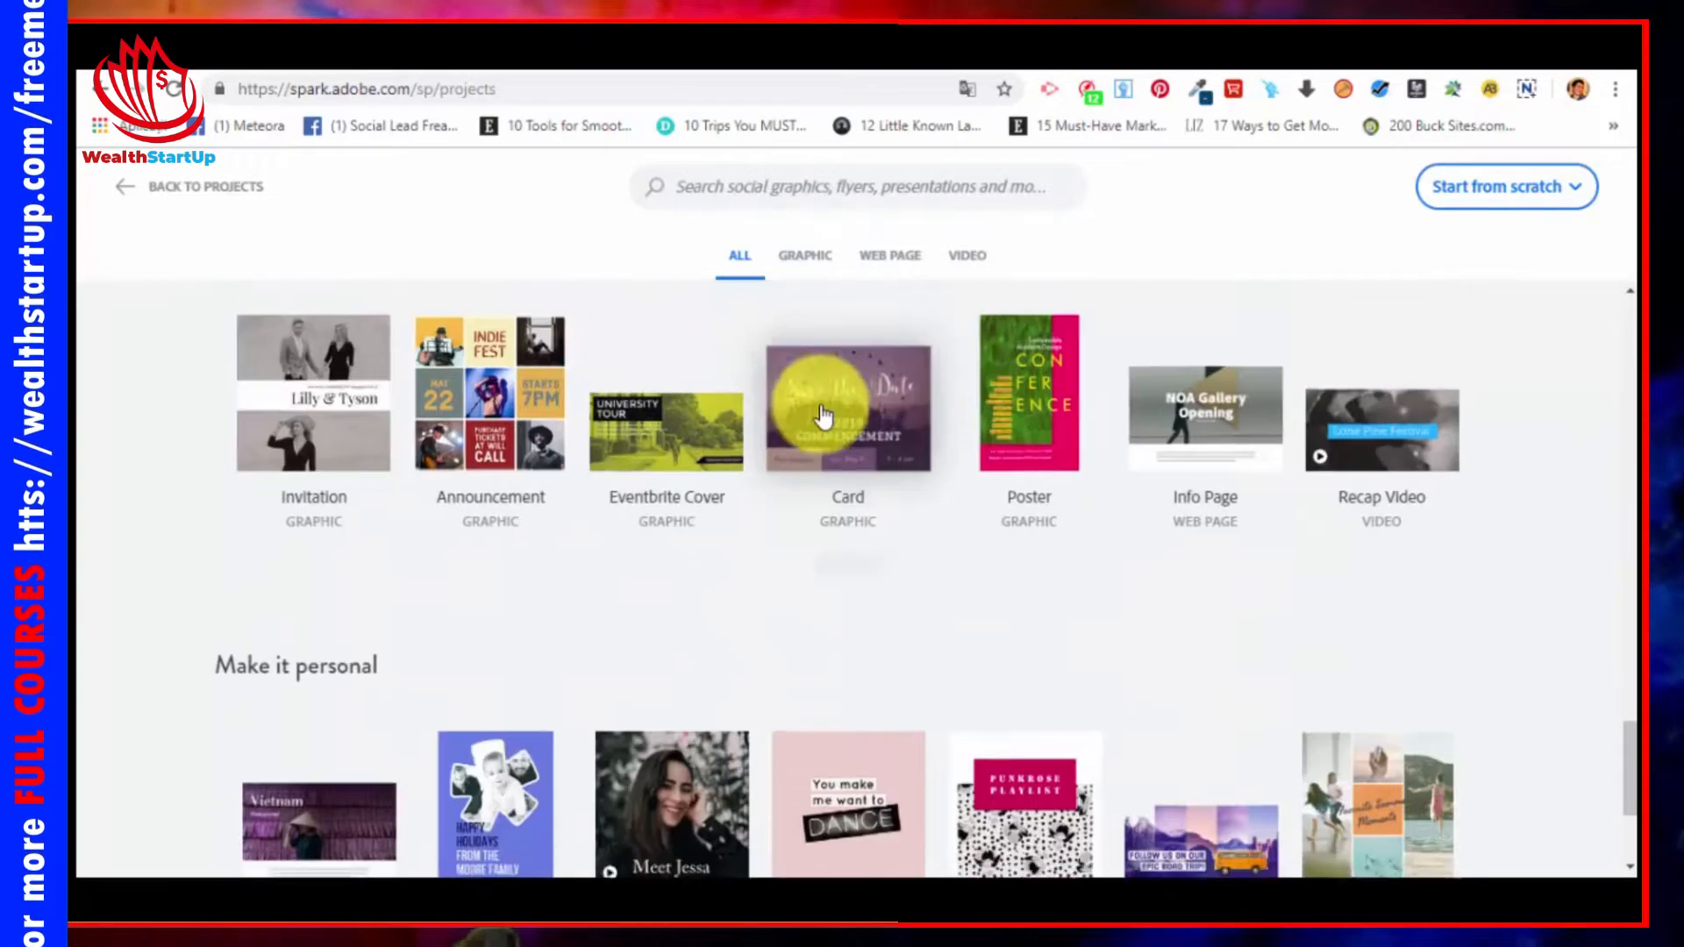
scroll(808, 420, up, 8)
scroll(811, 425, up, 15)
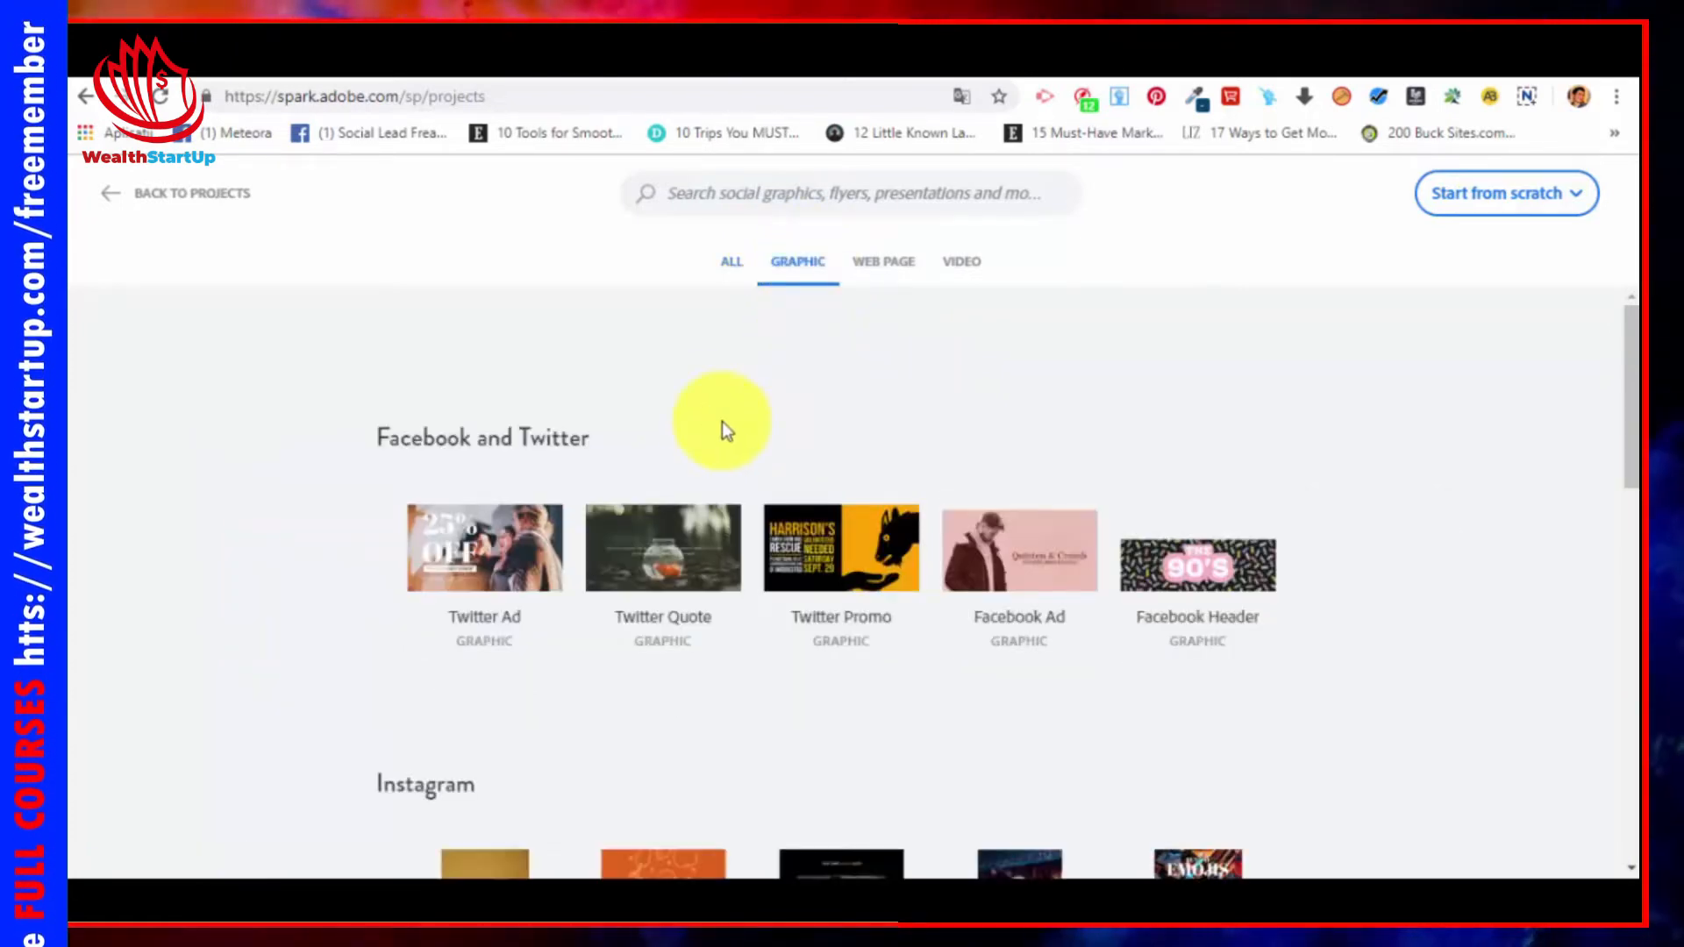
Step: Create a new post from the Instagram Promo template in the Instagram group of the graphic templates
scroll(735, 437, down, 1)
scroll(1090, 752, down, 1)
scroll(1141, 693, up, 1)
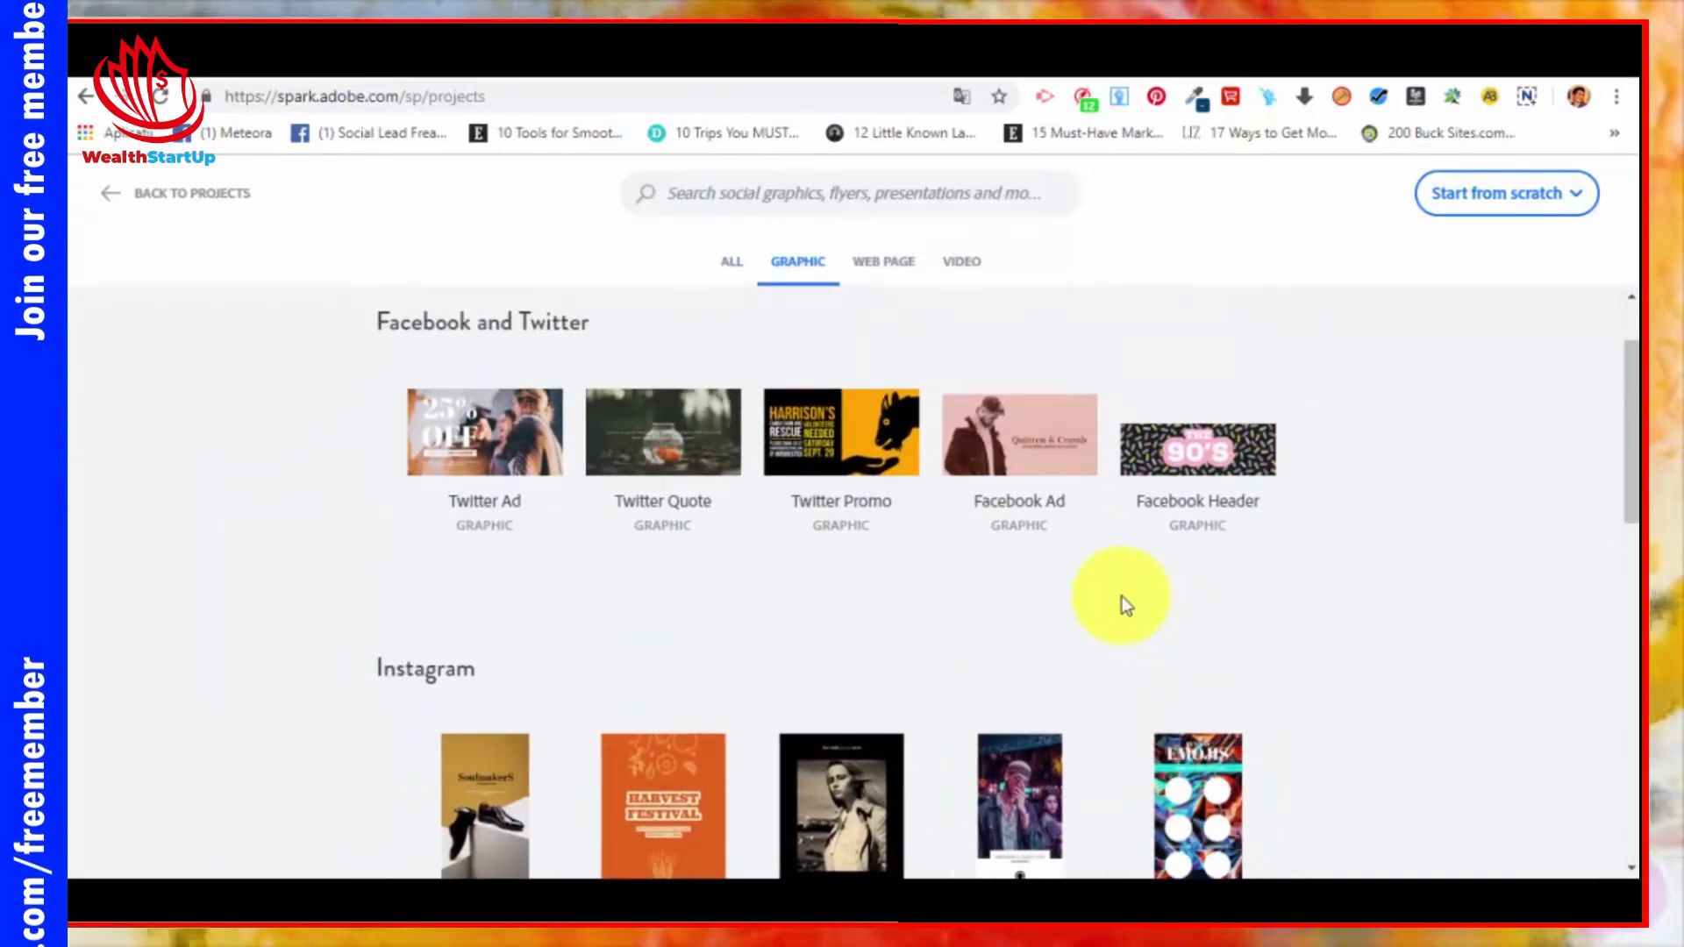
scroll(1113, 591, down, 2)
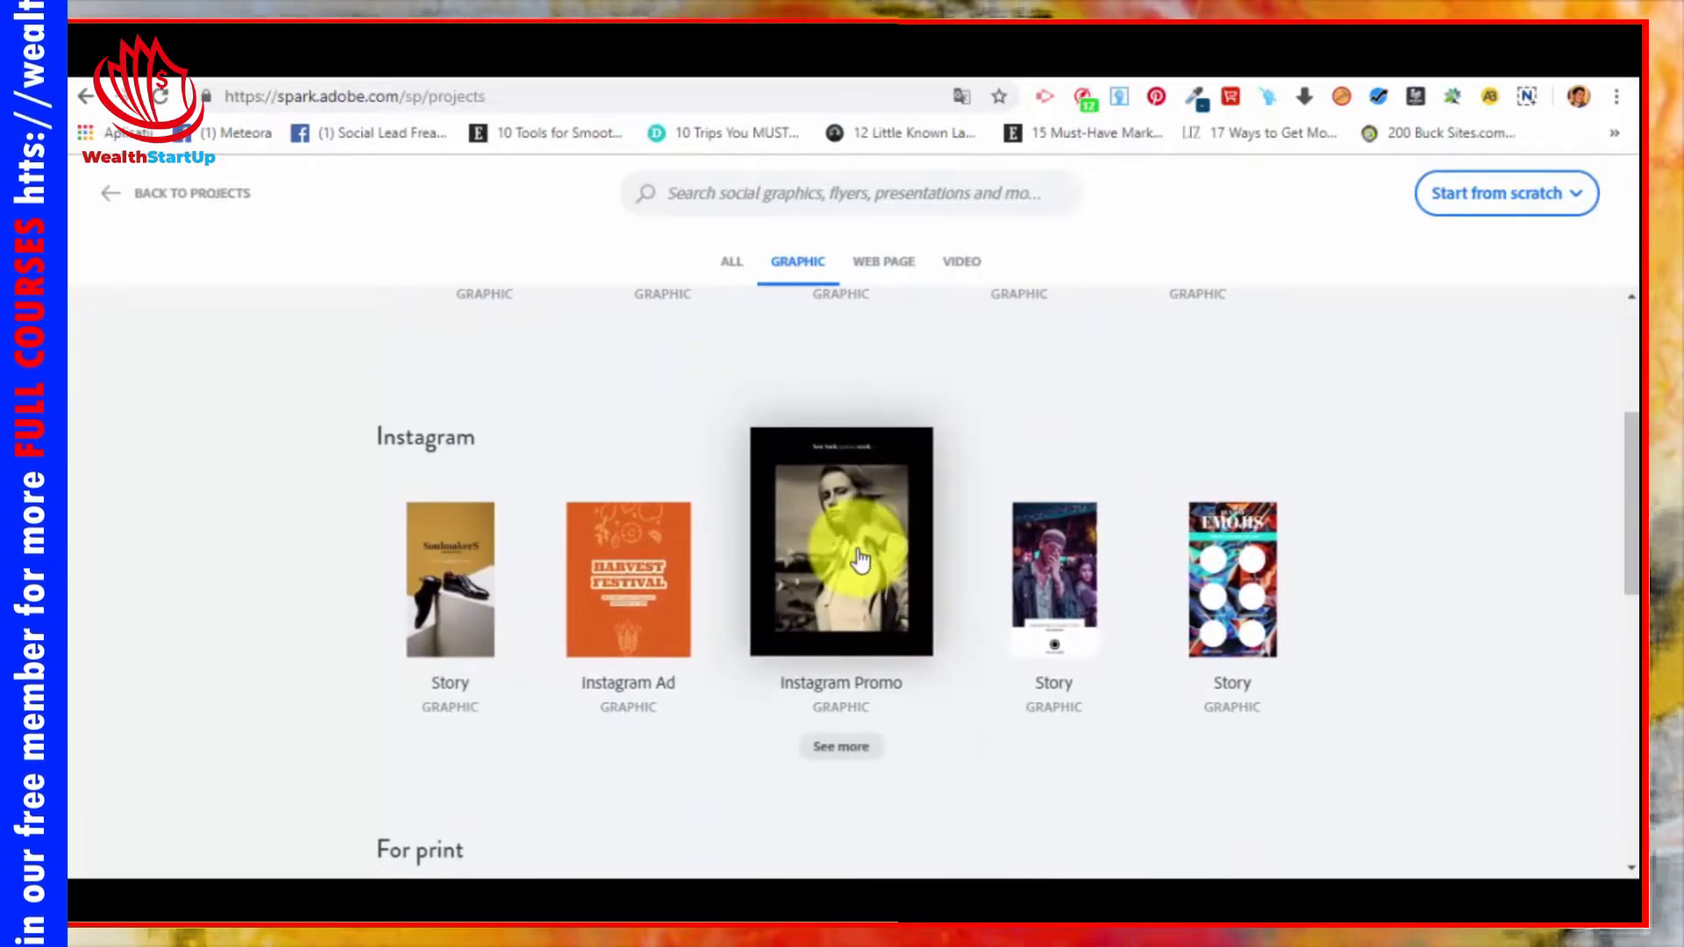
click(860, 560)
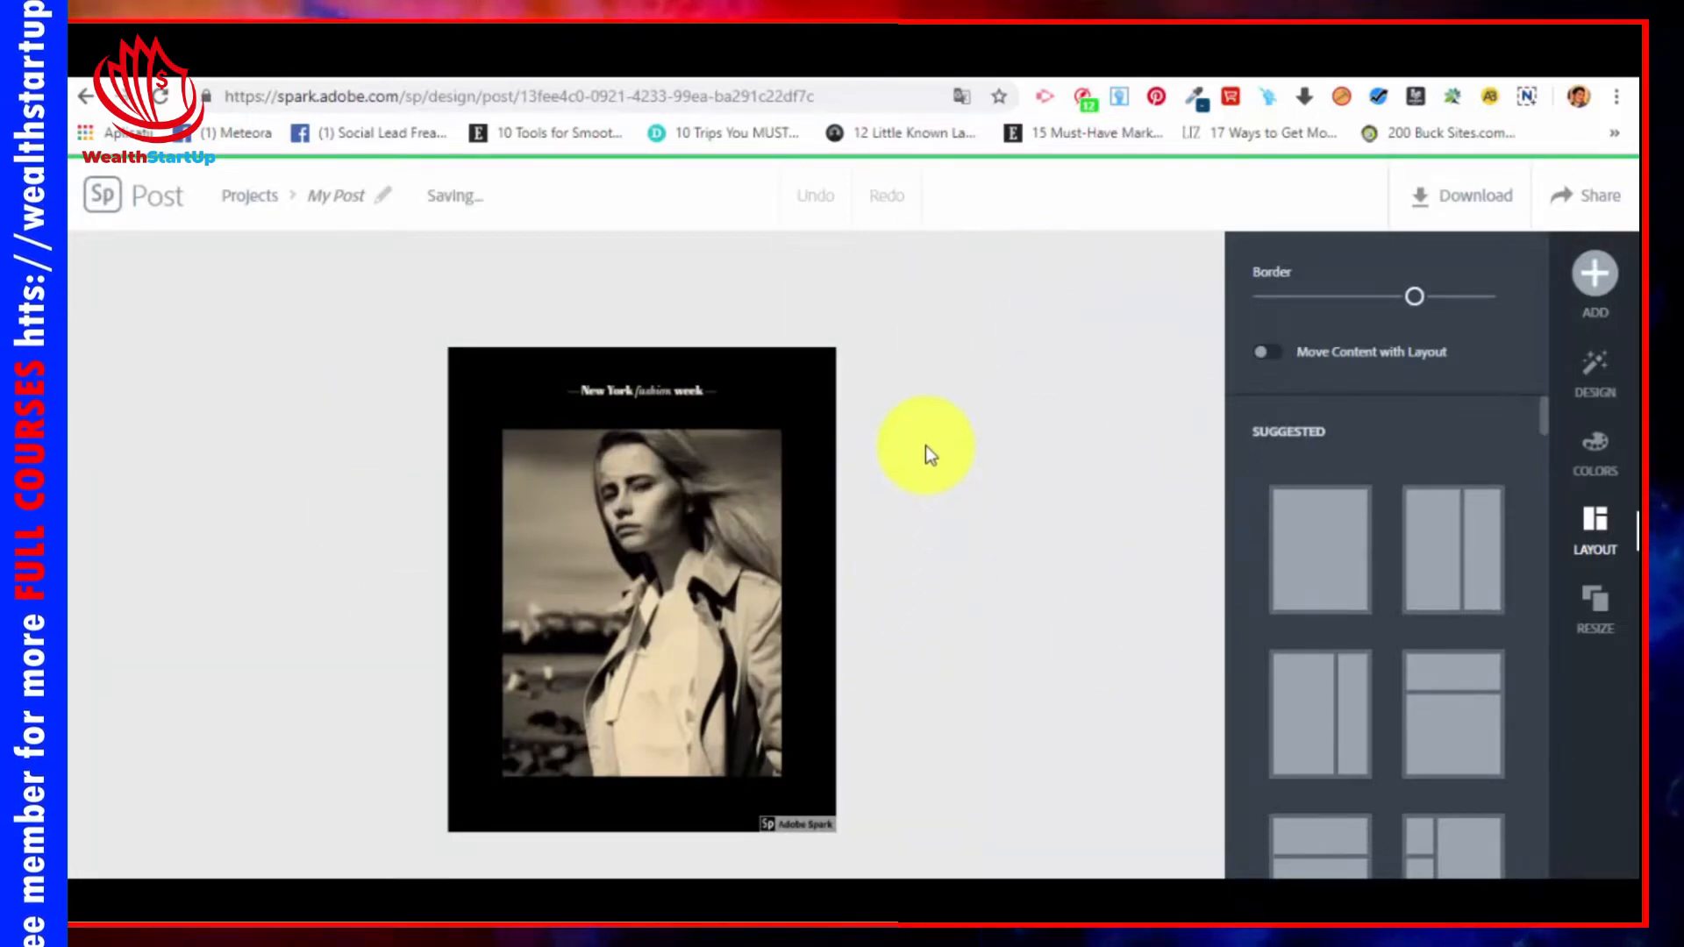
Step: Rename the post as "Test 1"
click(323, 195)
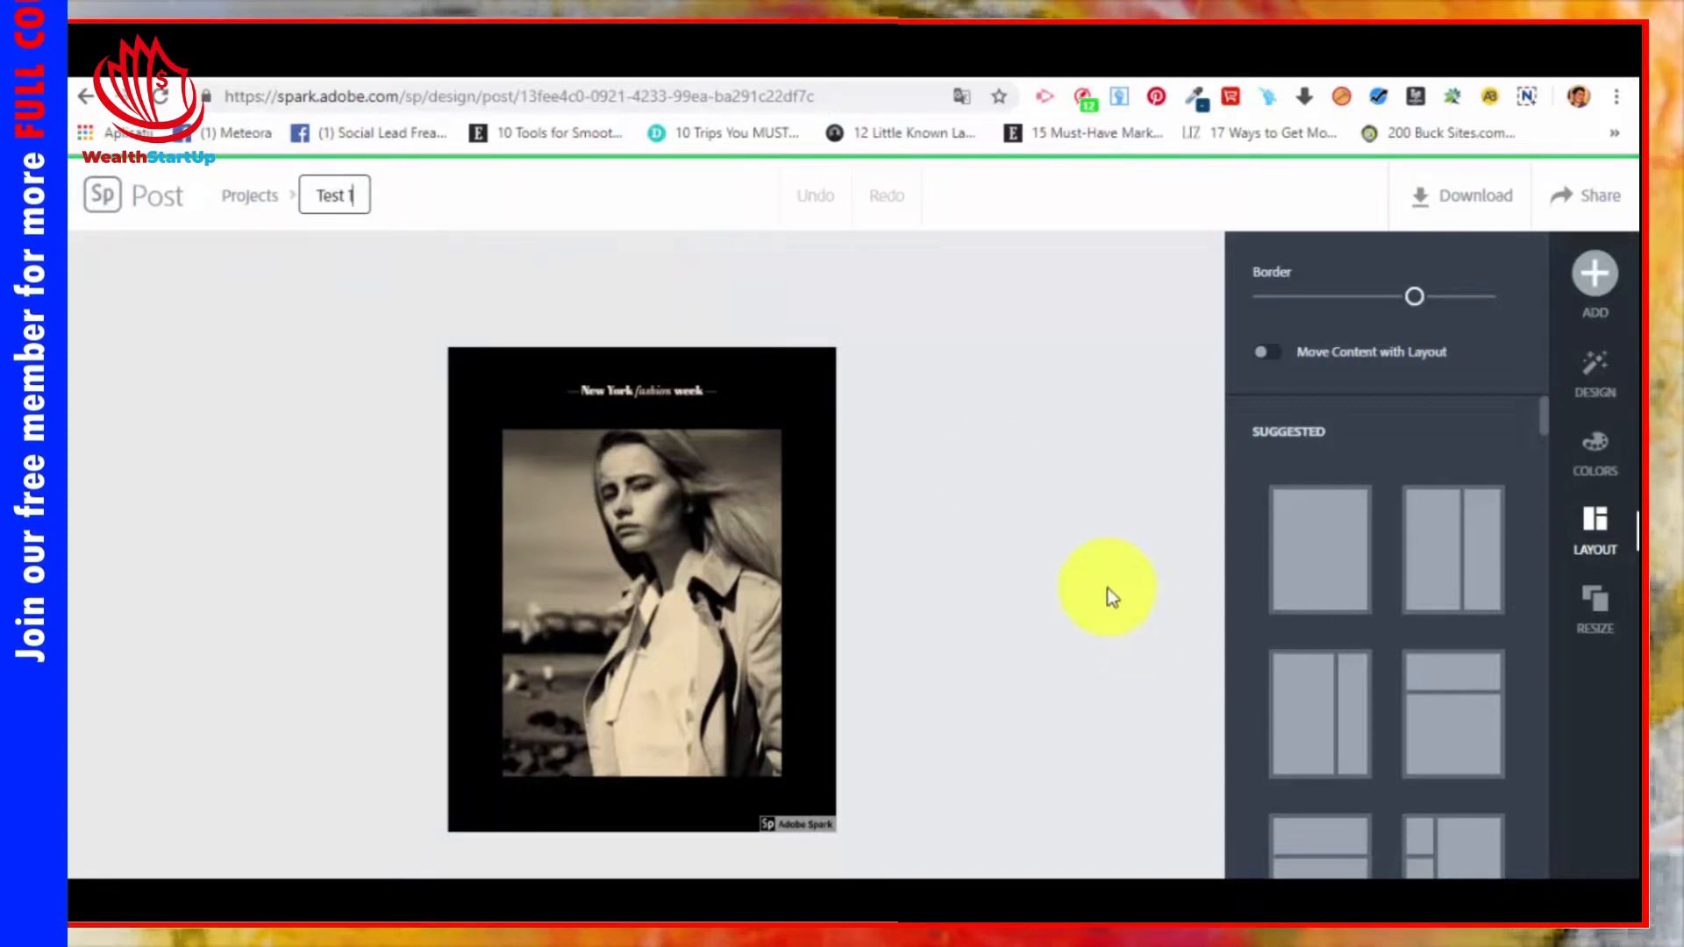
click(270, 188)
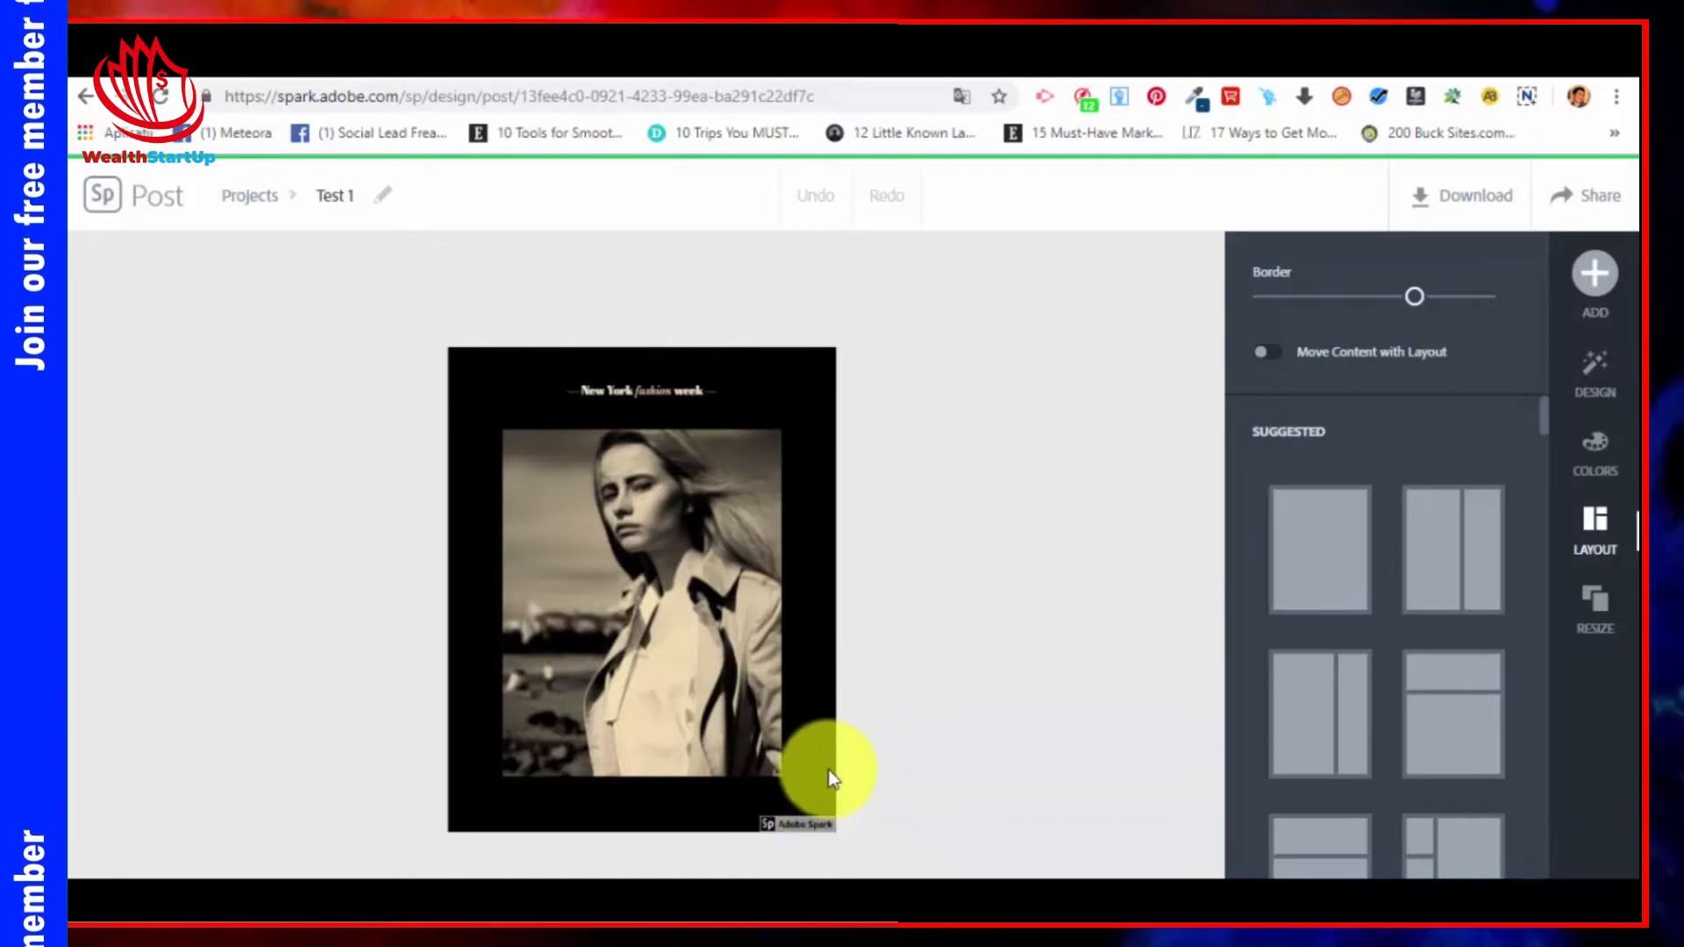
click(805, 833)
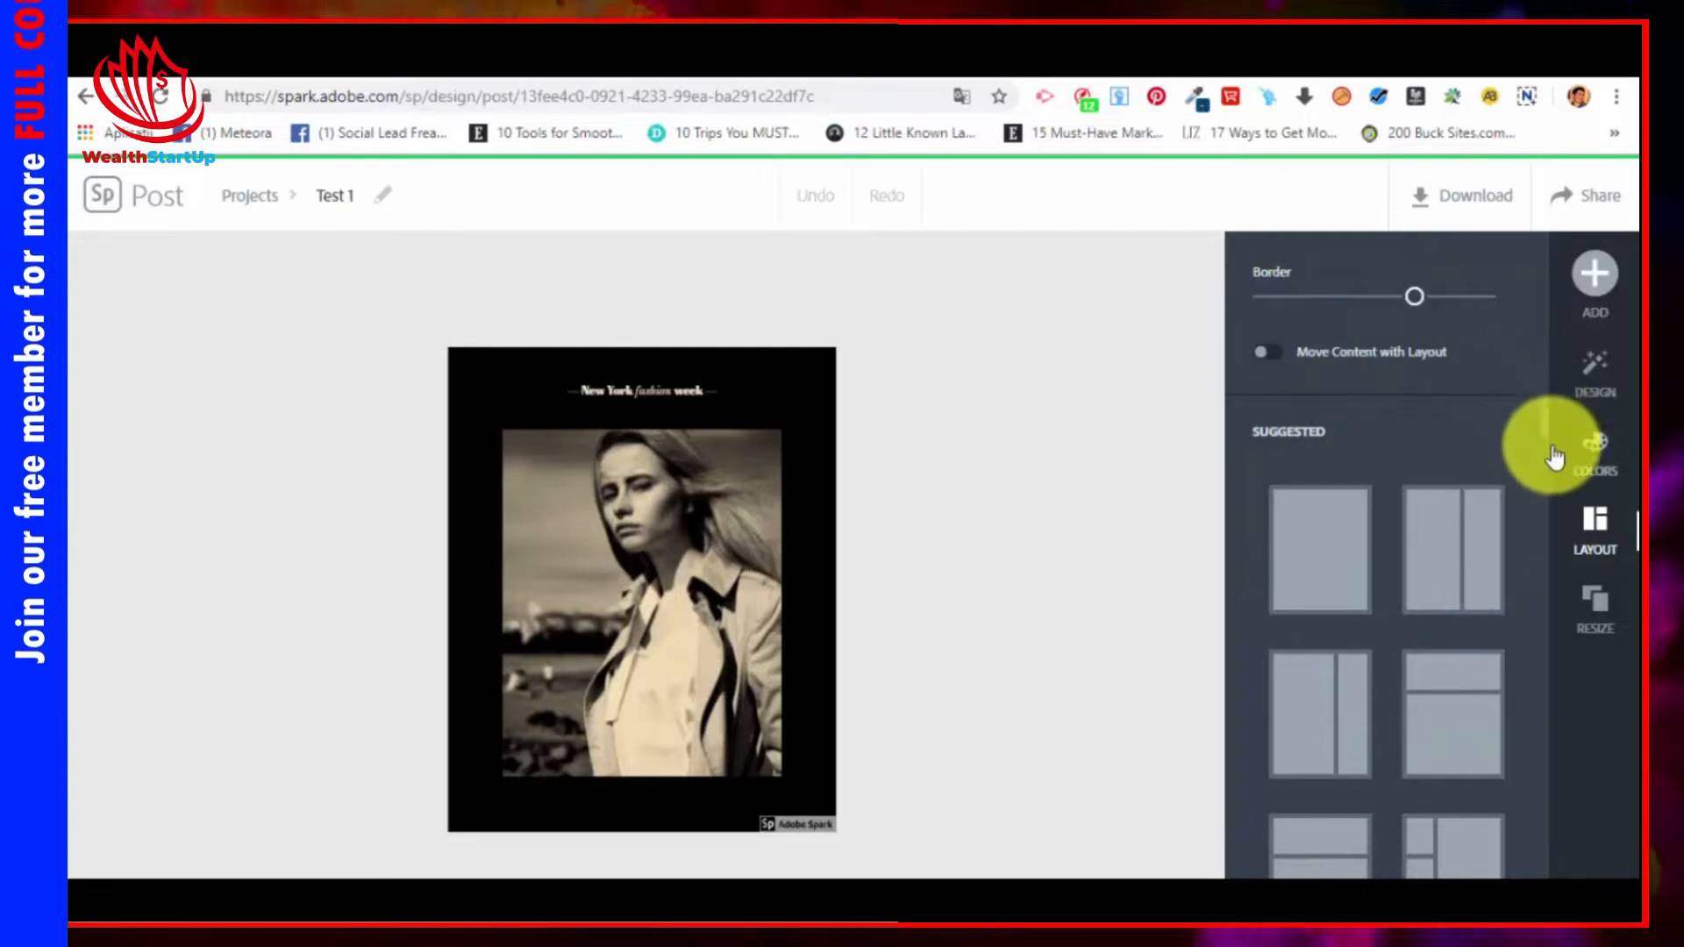
drag(1544, 409, 1478, 375)
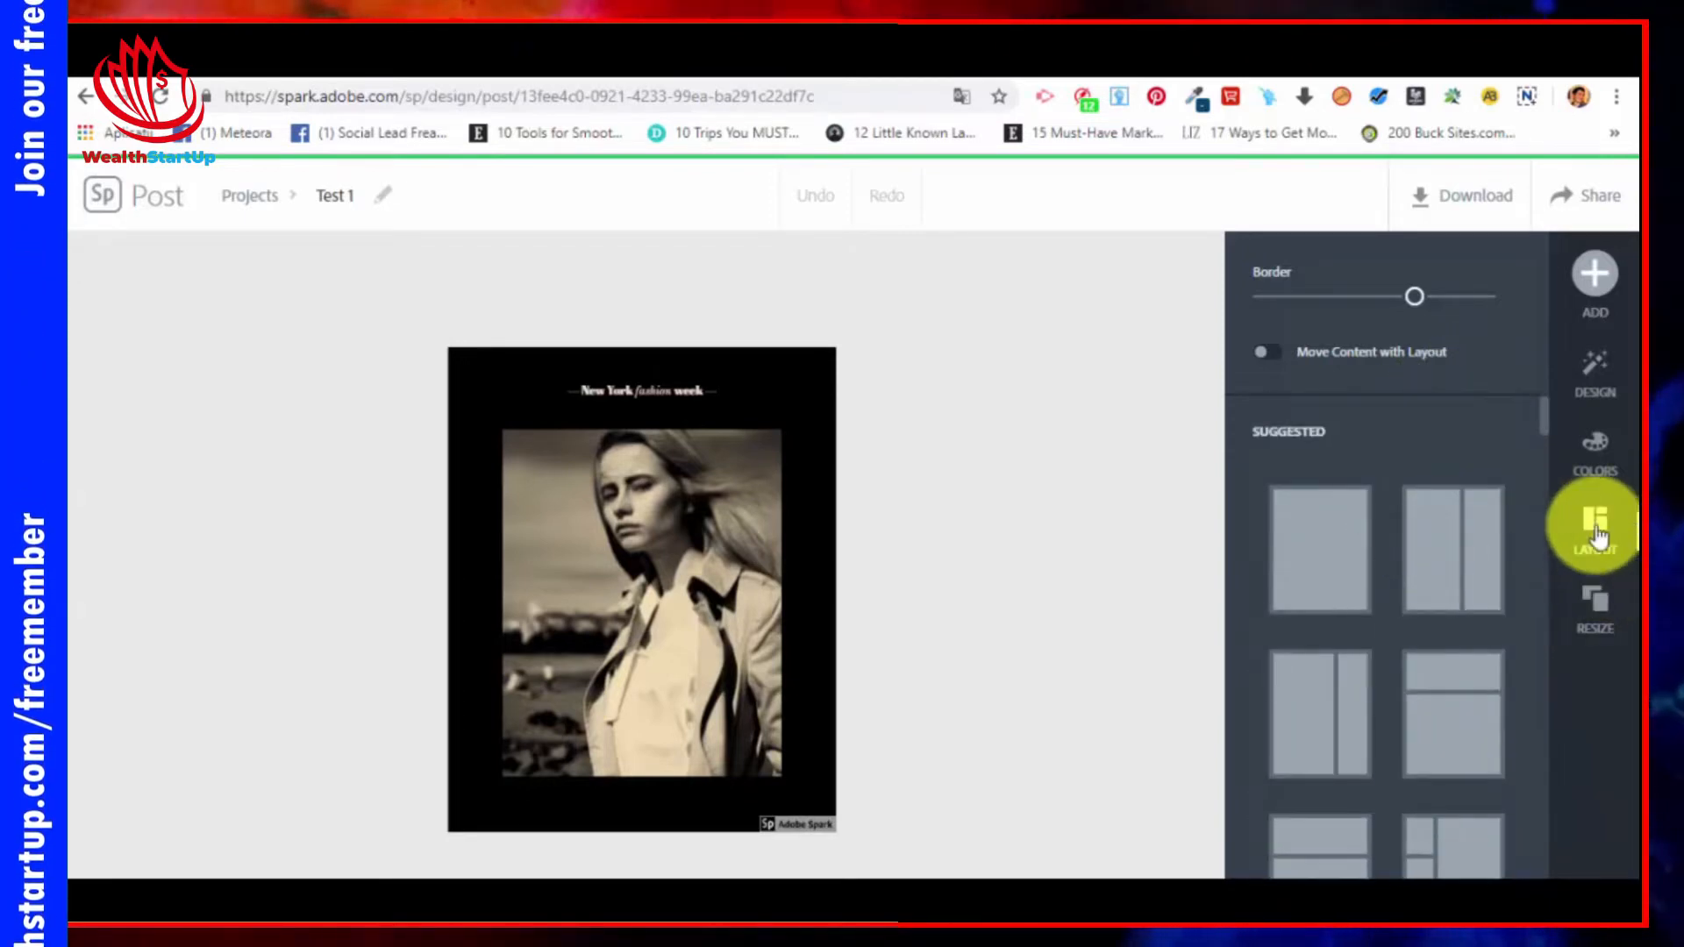
Step: Try several design variations on the post, including the purple and pink ones, and apply the "Wishing You a Happy 4th!" variation
click(1593, 279)
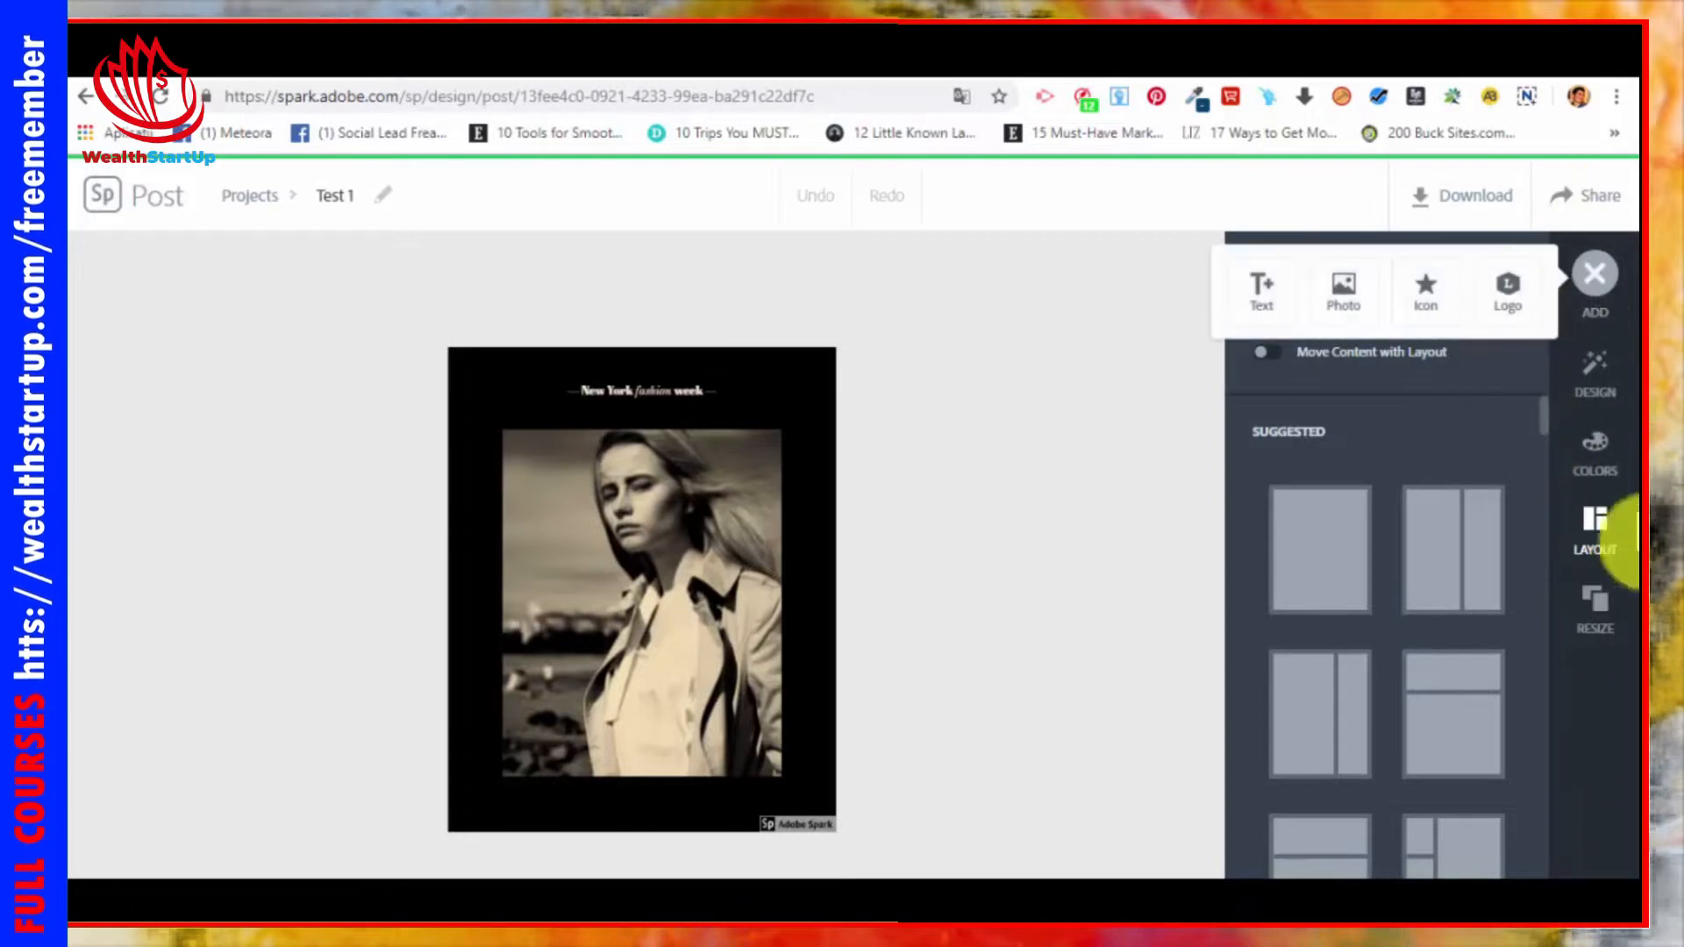
click(1589, 368)
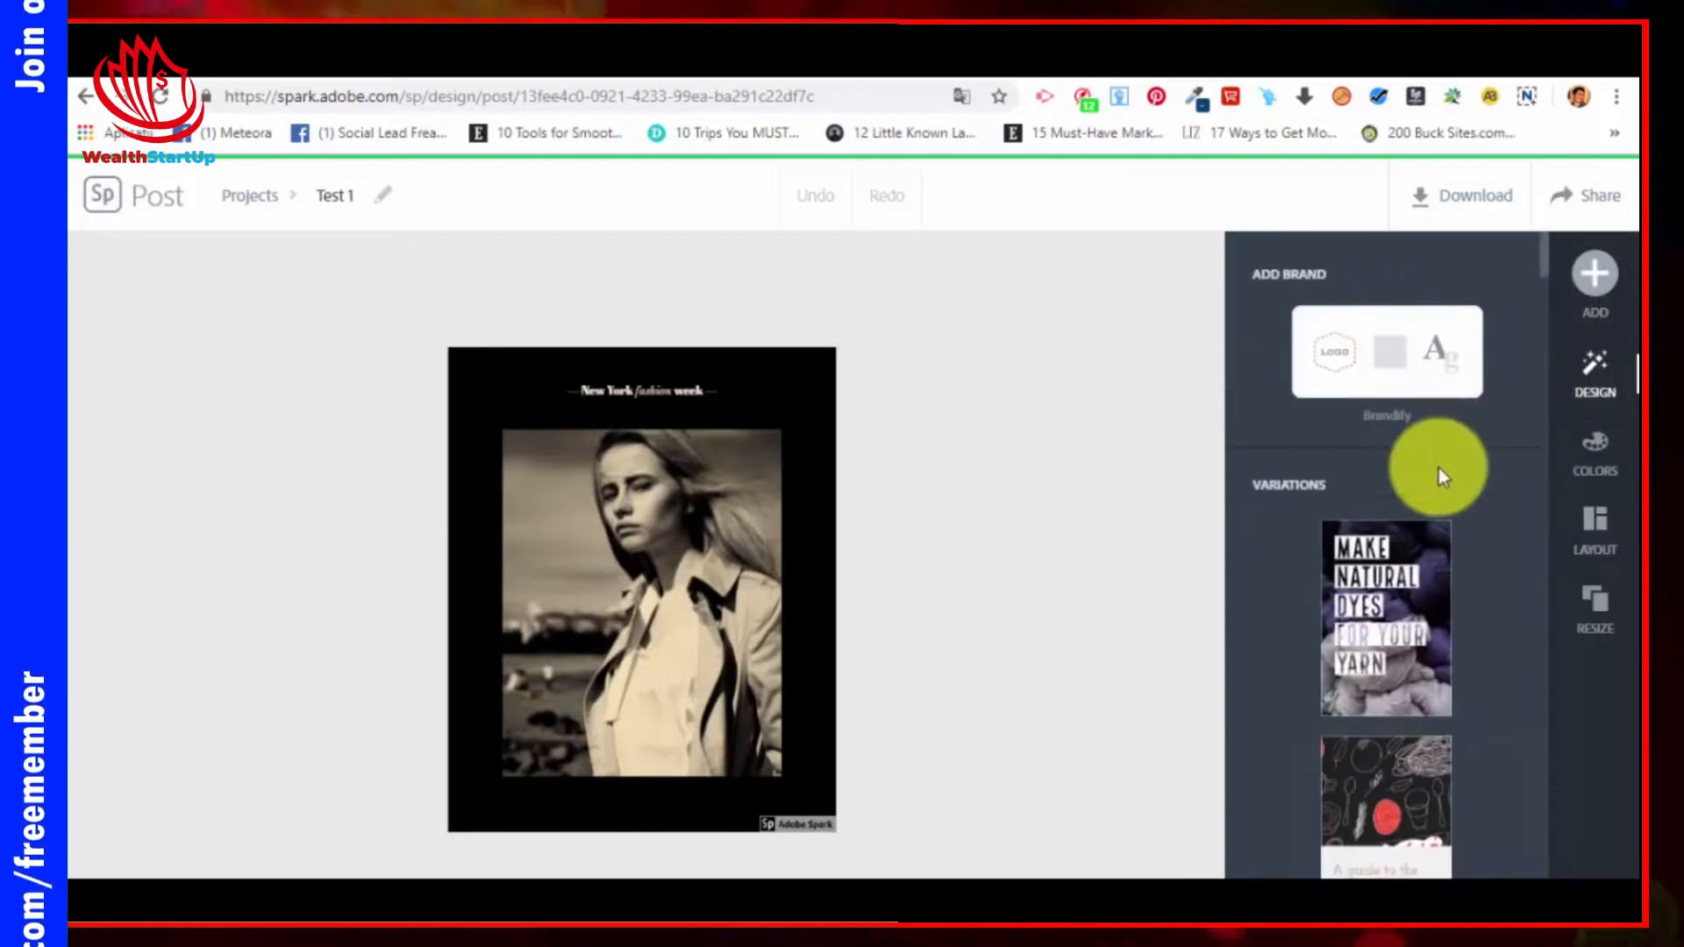
scroll(1439, 482, down, 2)
scroll(1441, 443, down, 8)
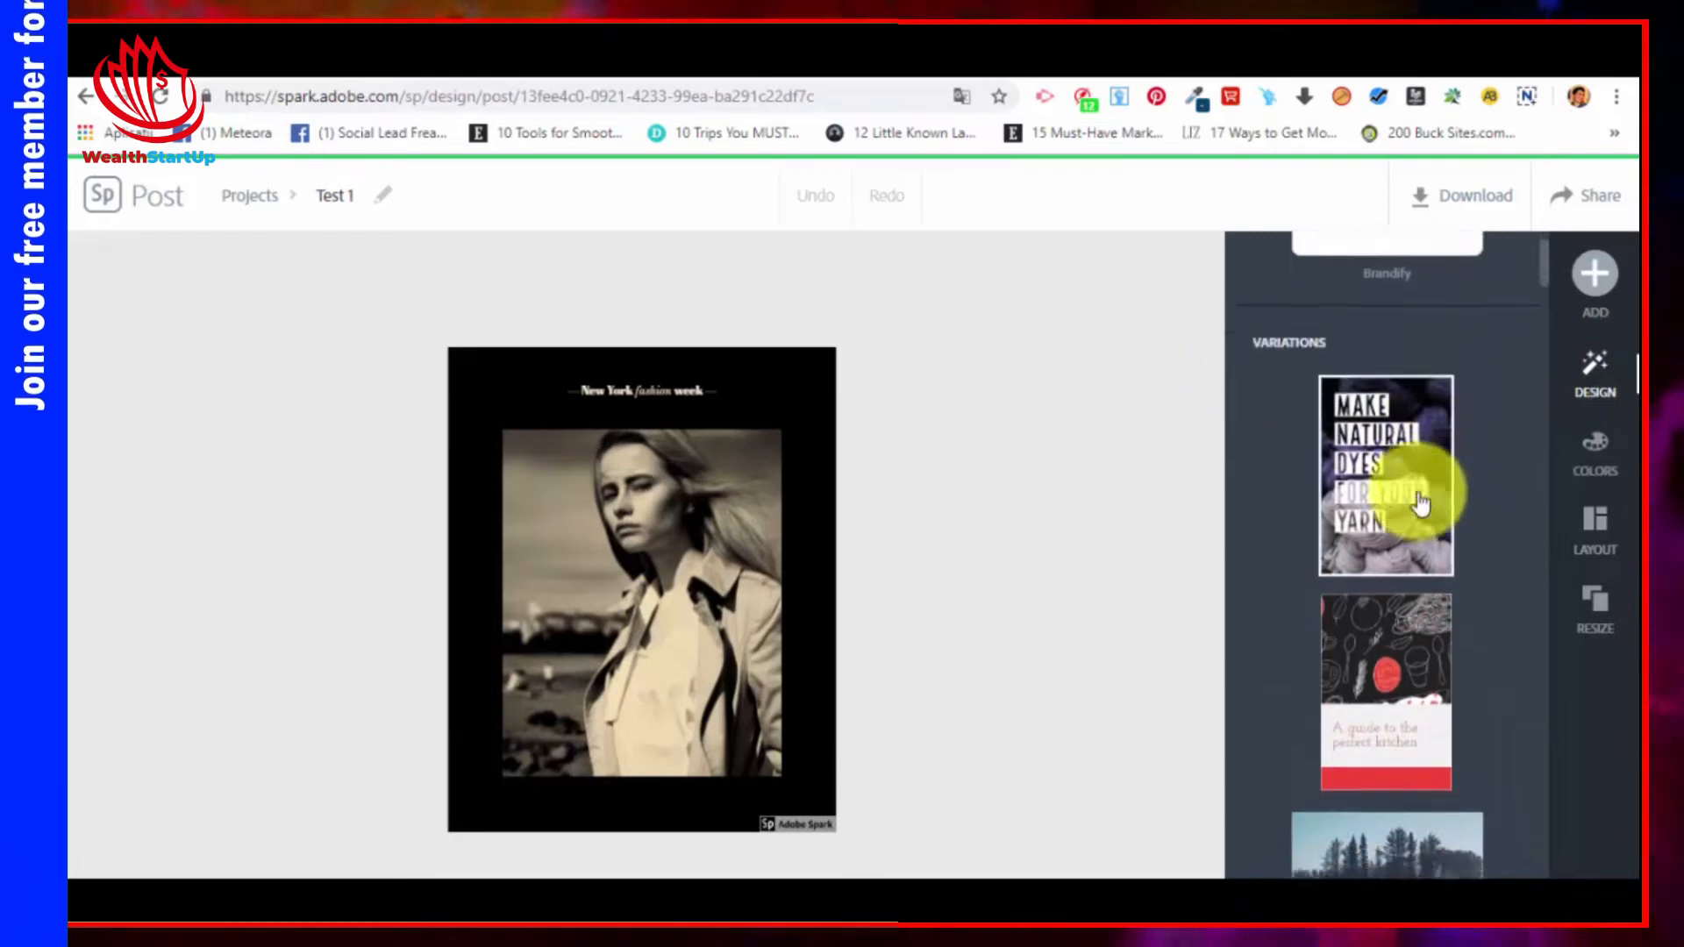
scroll(1404, 531, down, 8)
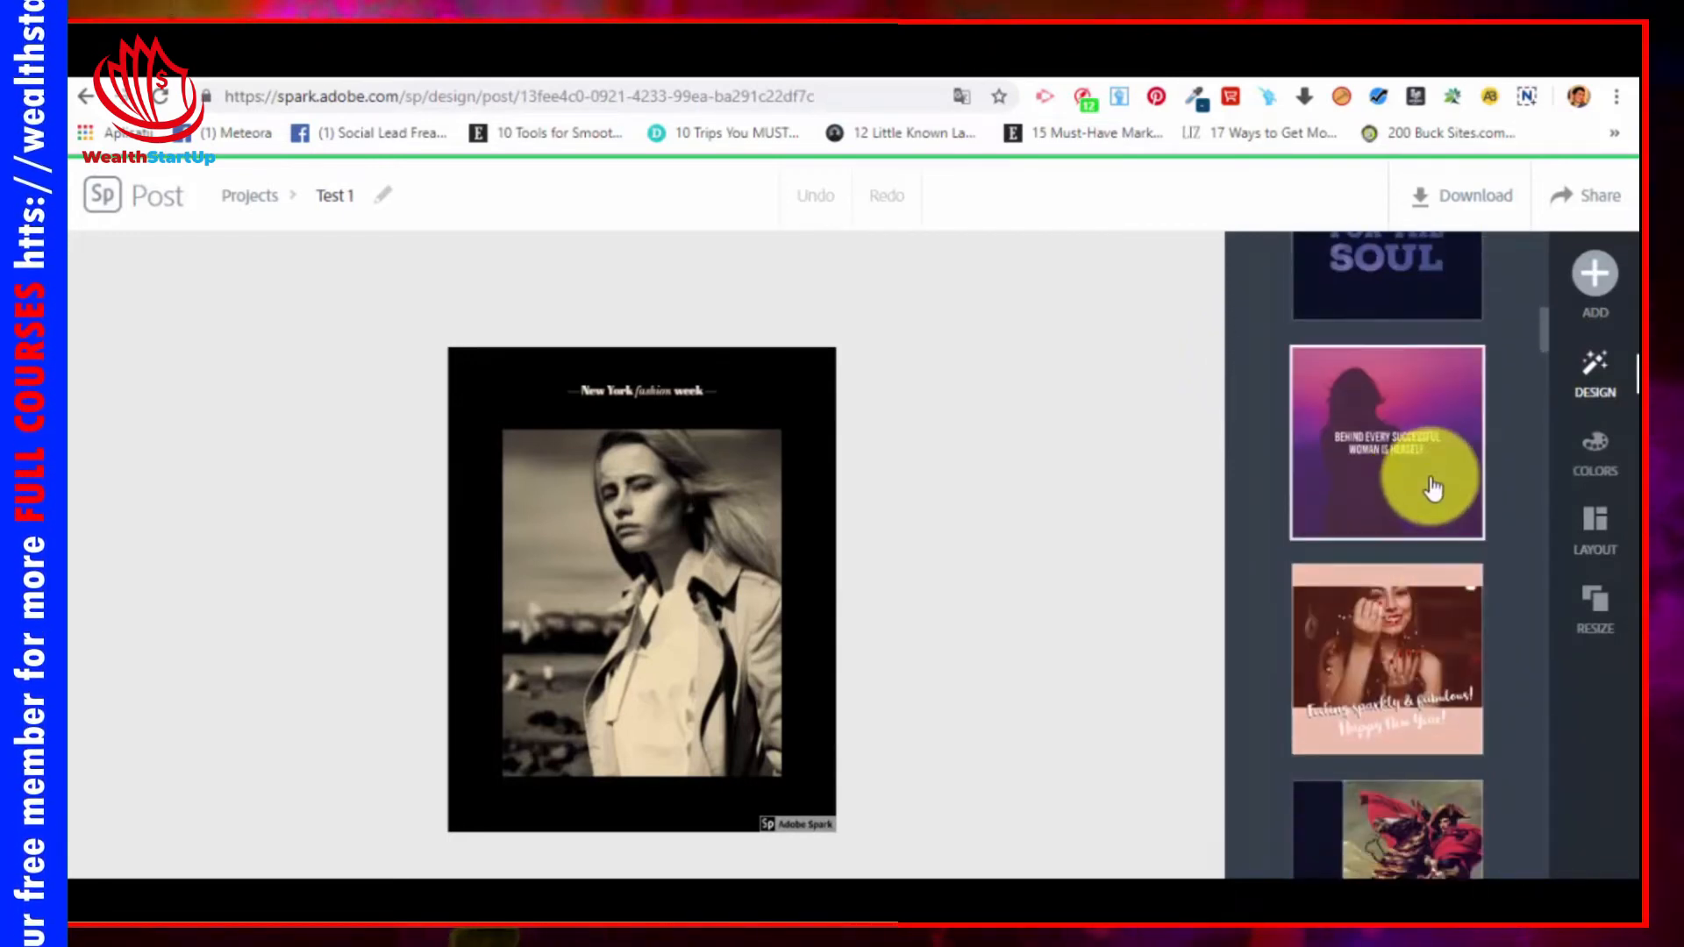
click(1434, 489)
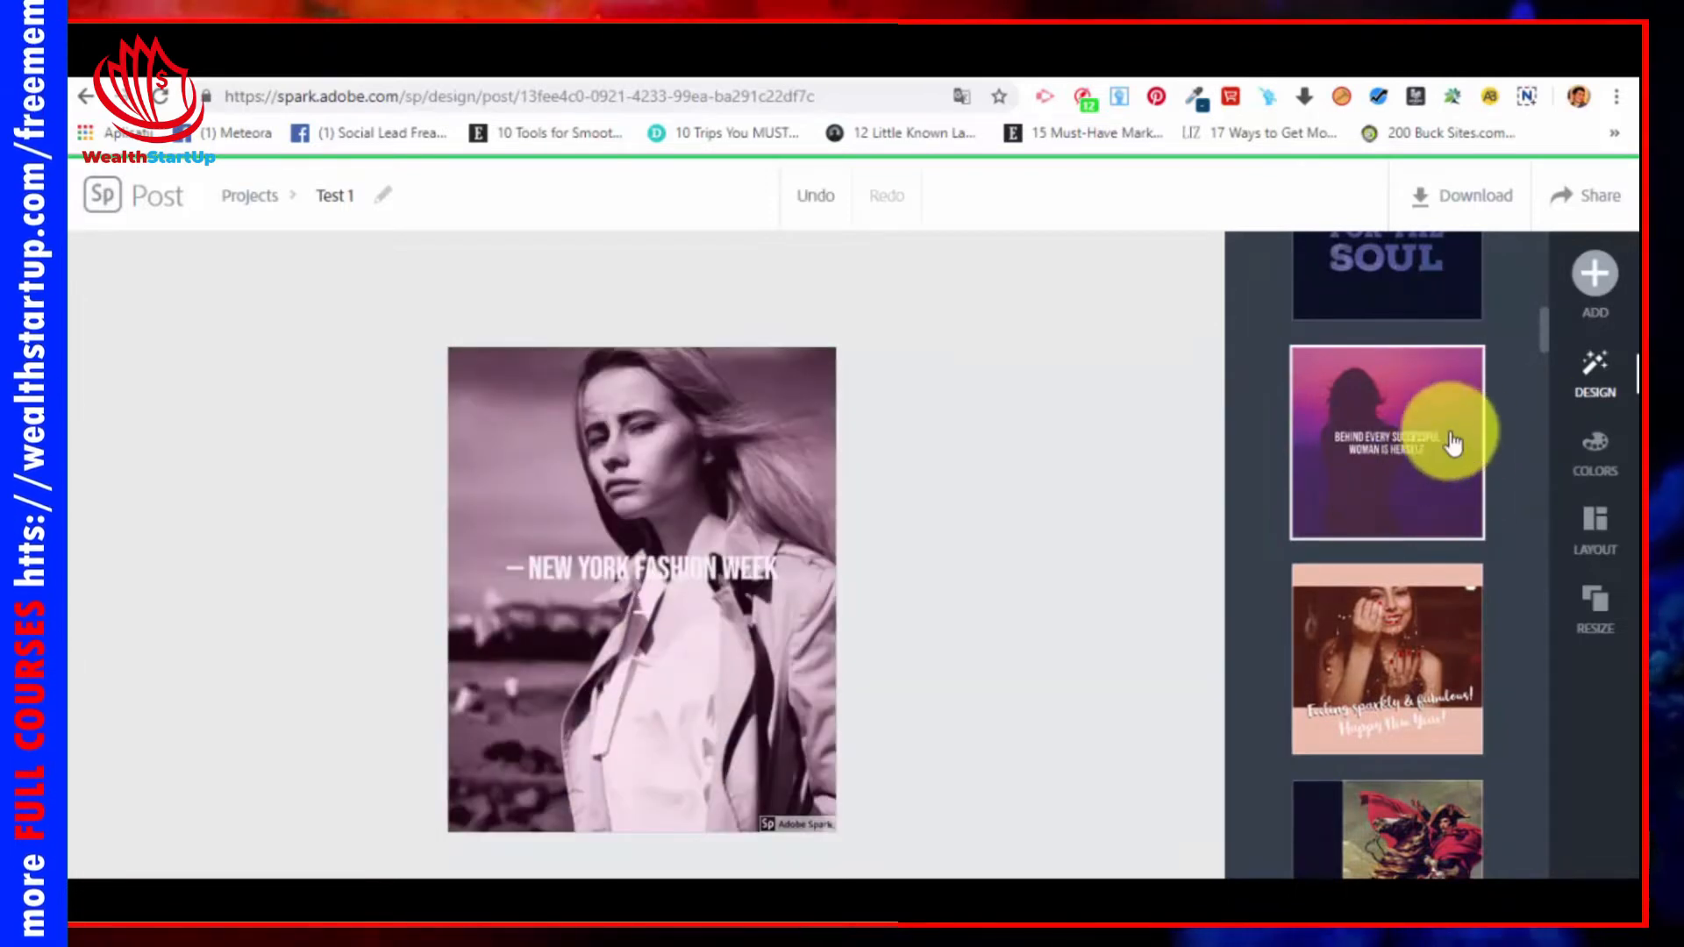
scroll(1410, 436, down, 2)
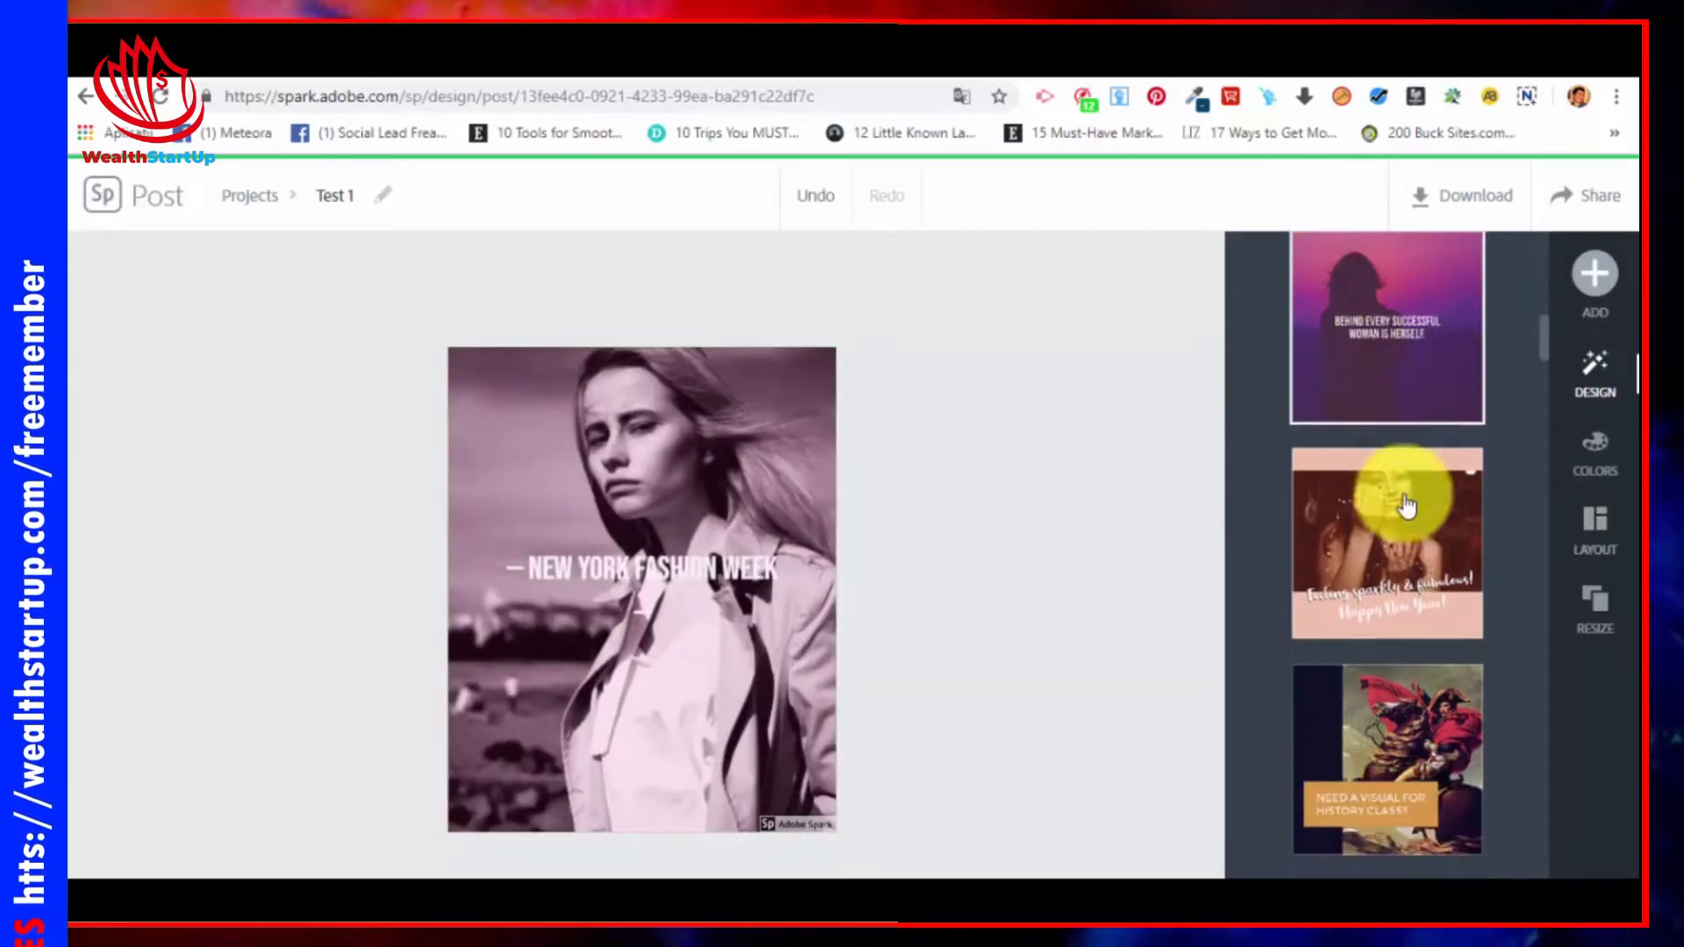
click(1418, 525)
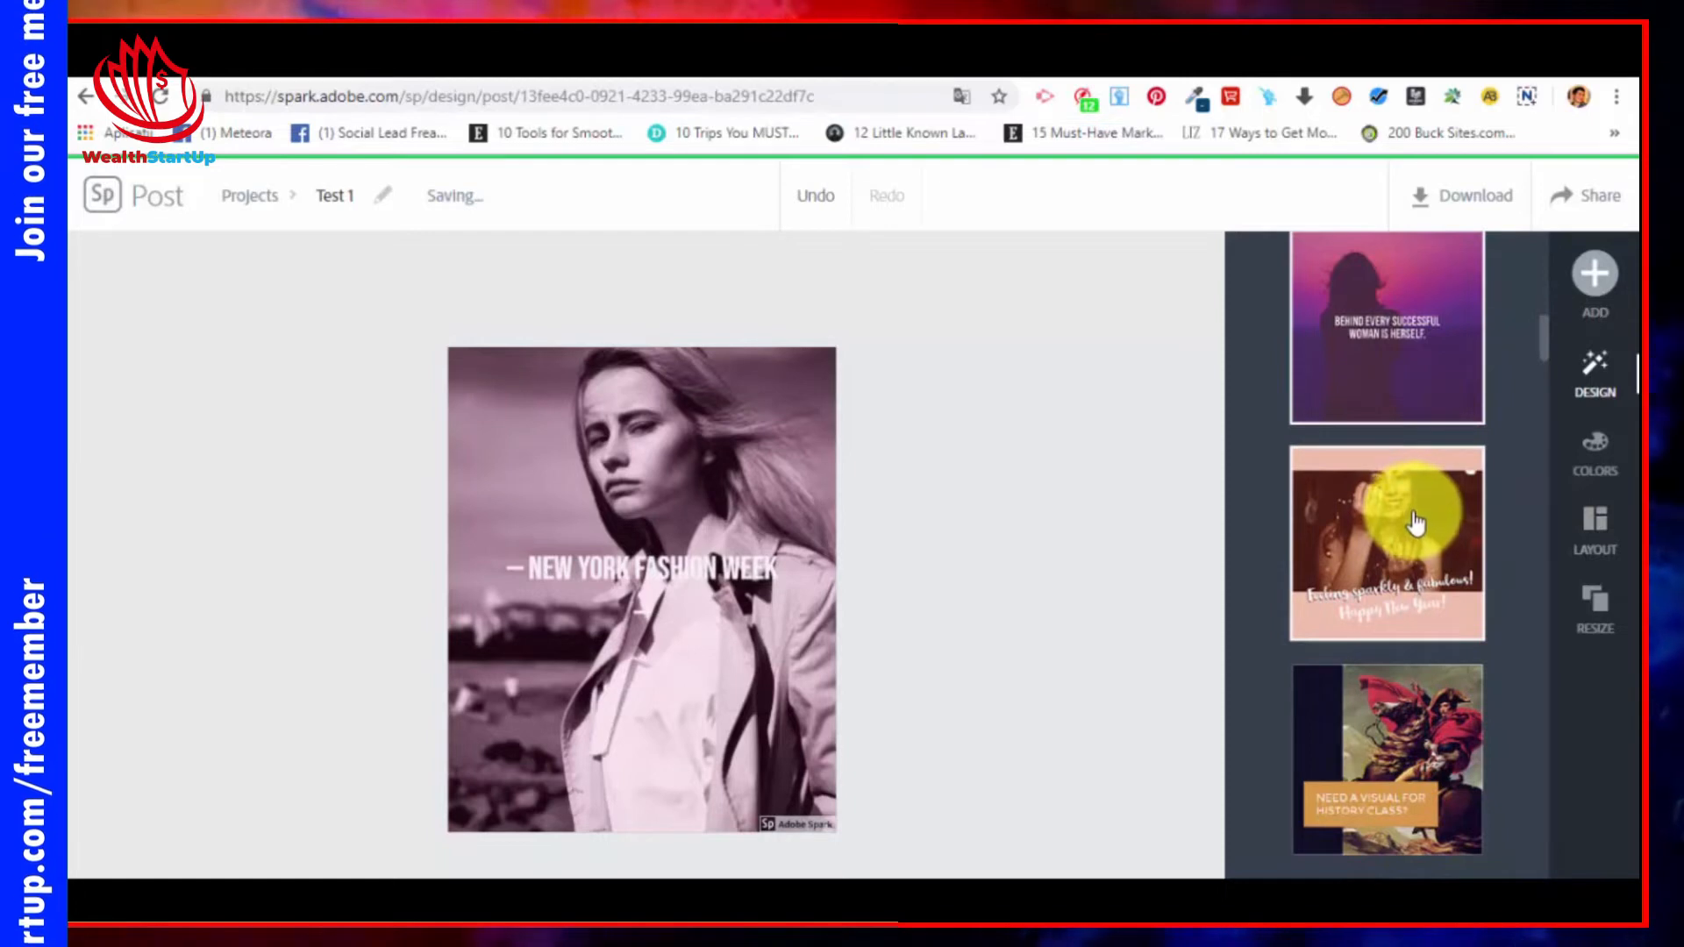
scroll(1442, 526, down, 4)
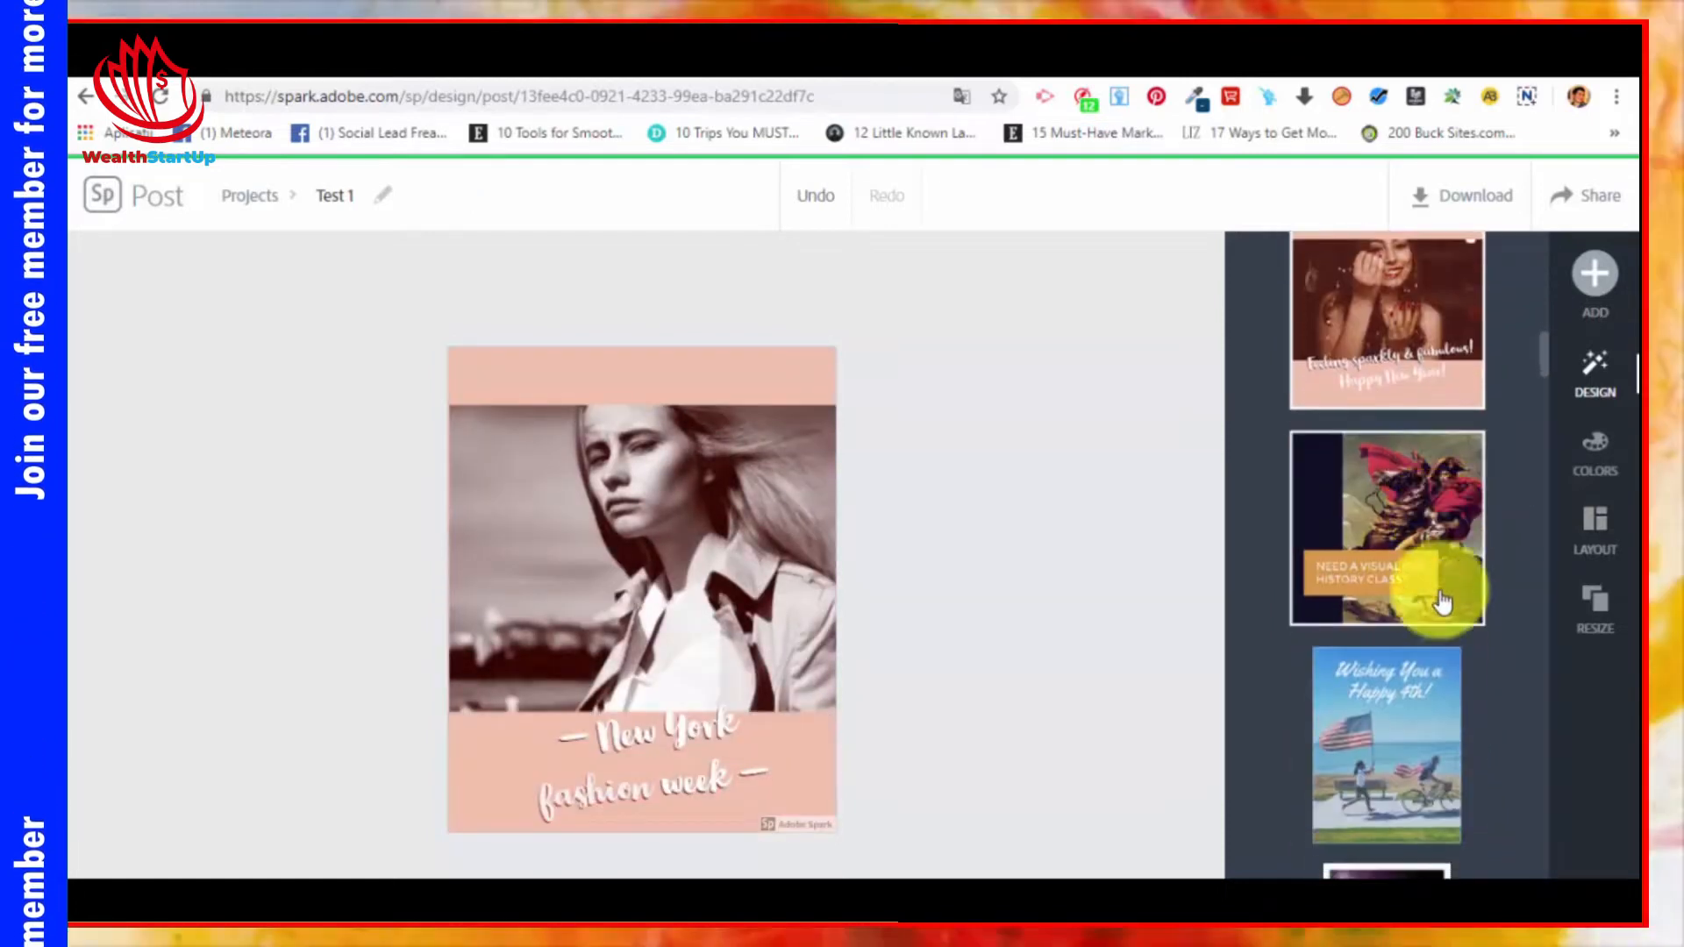
click(1440, 489)
scroll(1482, 614, down, 6)
click(1371, 426)
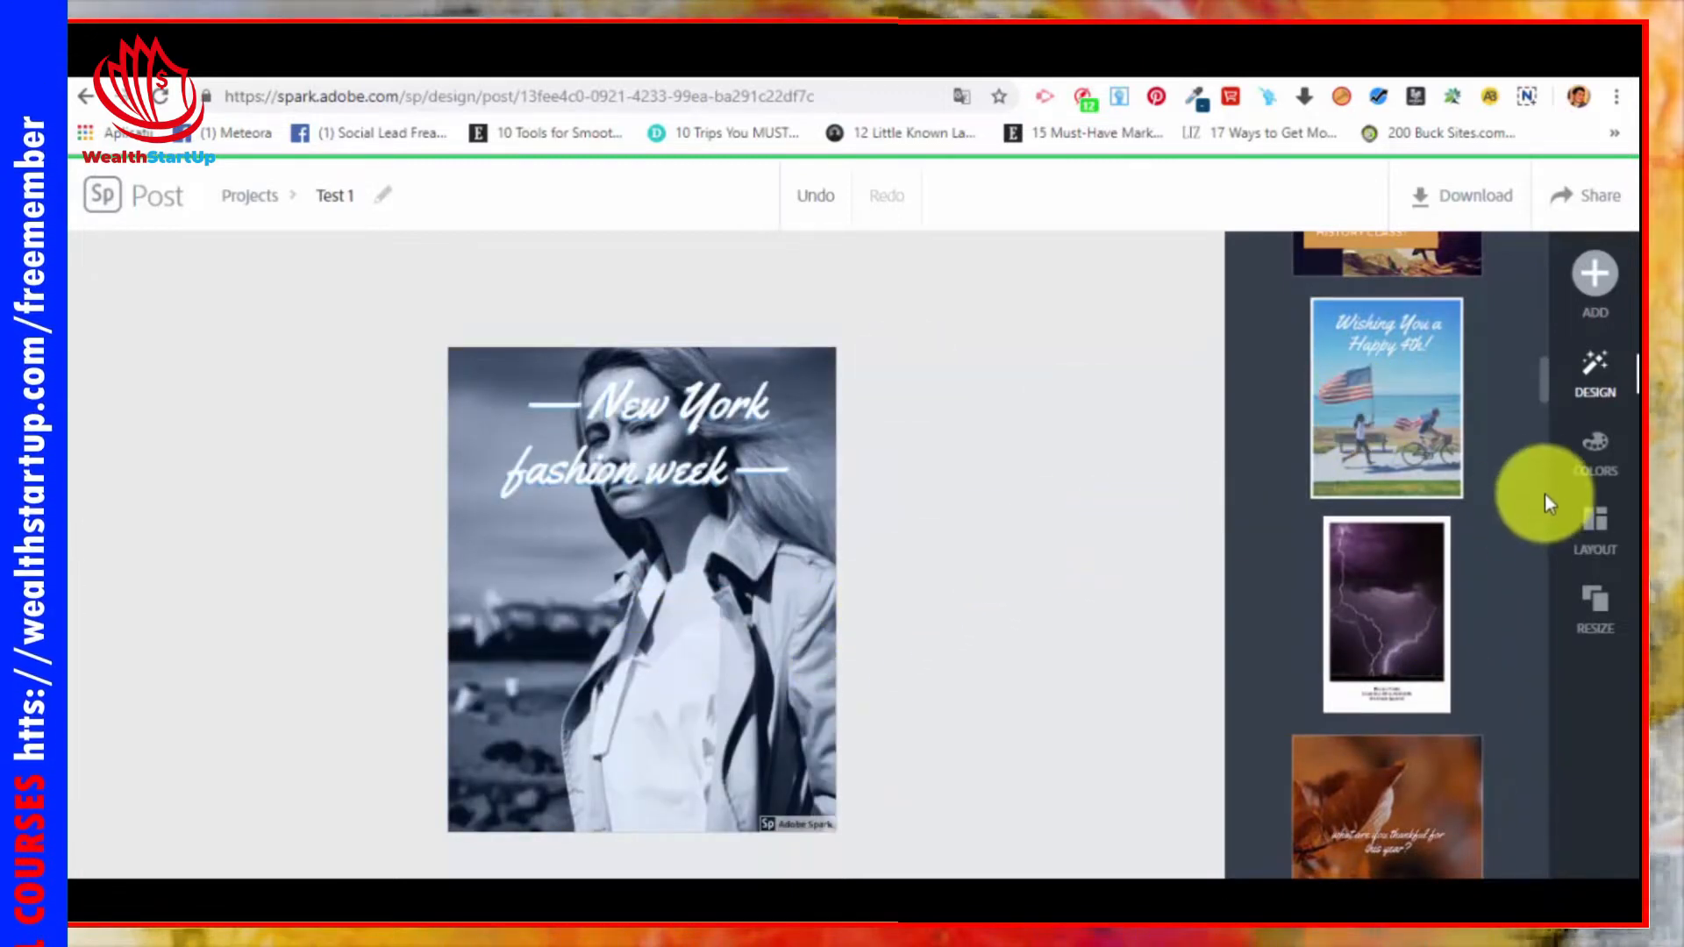
Step: Start adding a photo to the post and search the free photos for "office"
scroll(1545, 497, up, 4)
click(1577, 255)
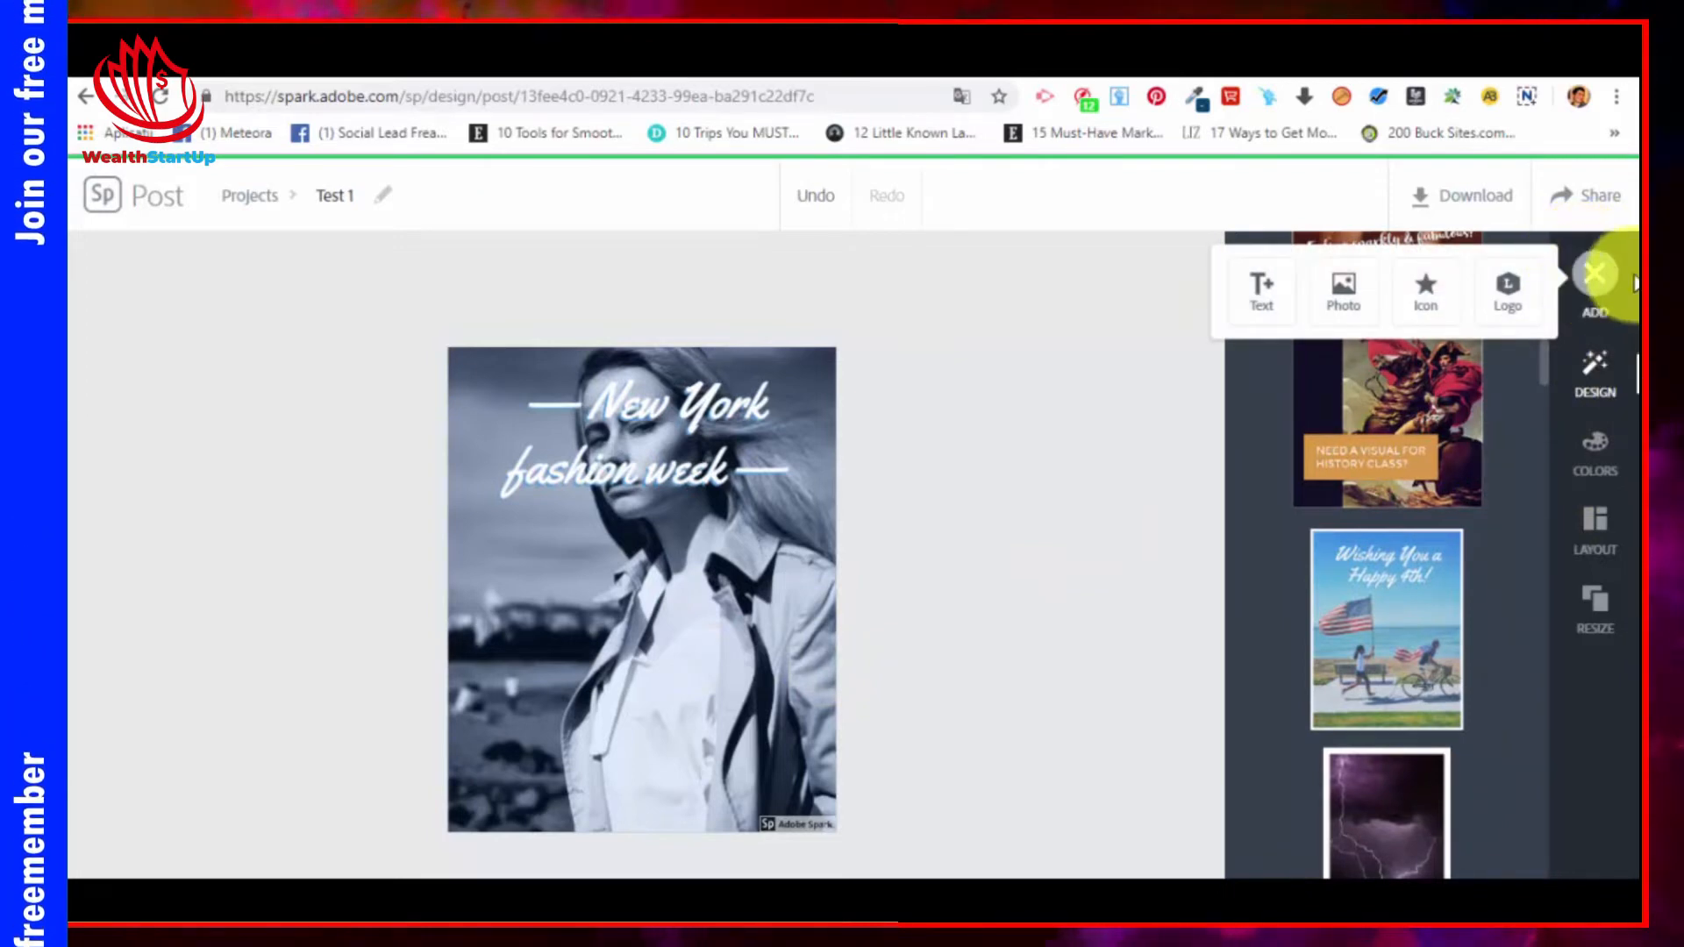
click(1633, 278)
click(1576, 271)
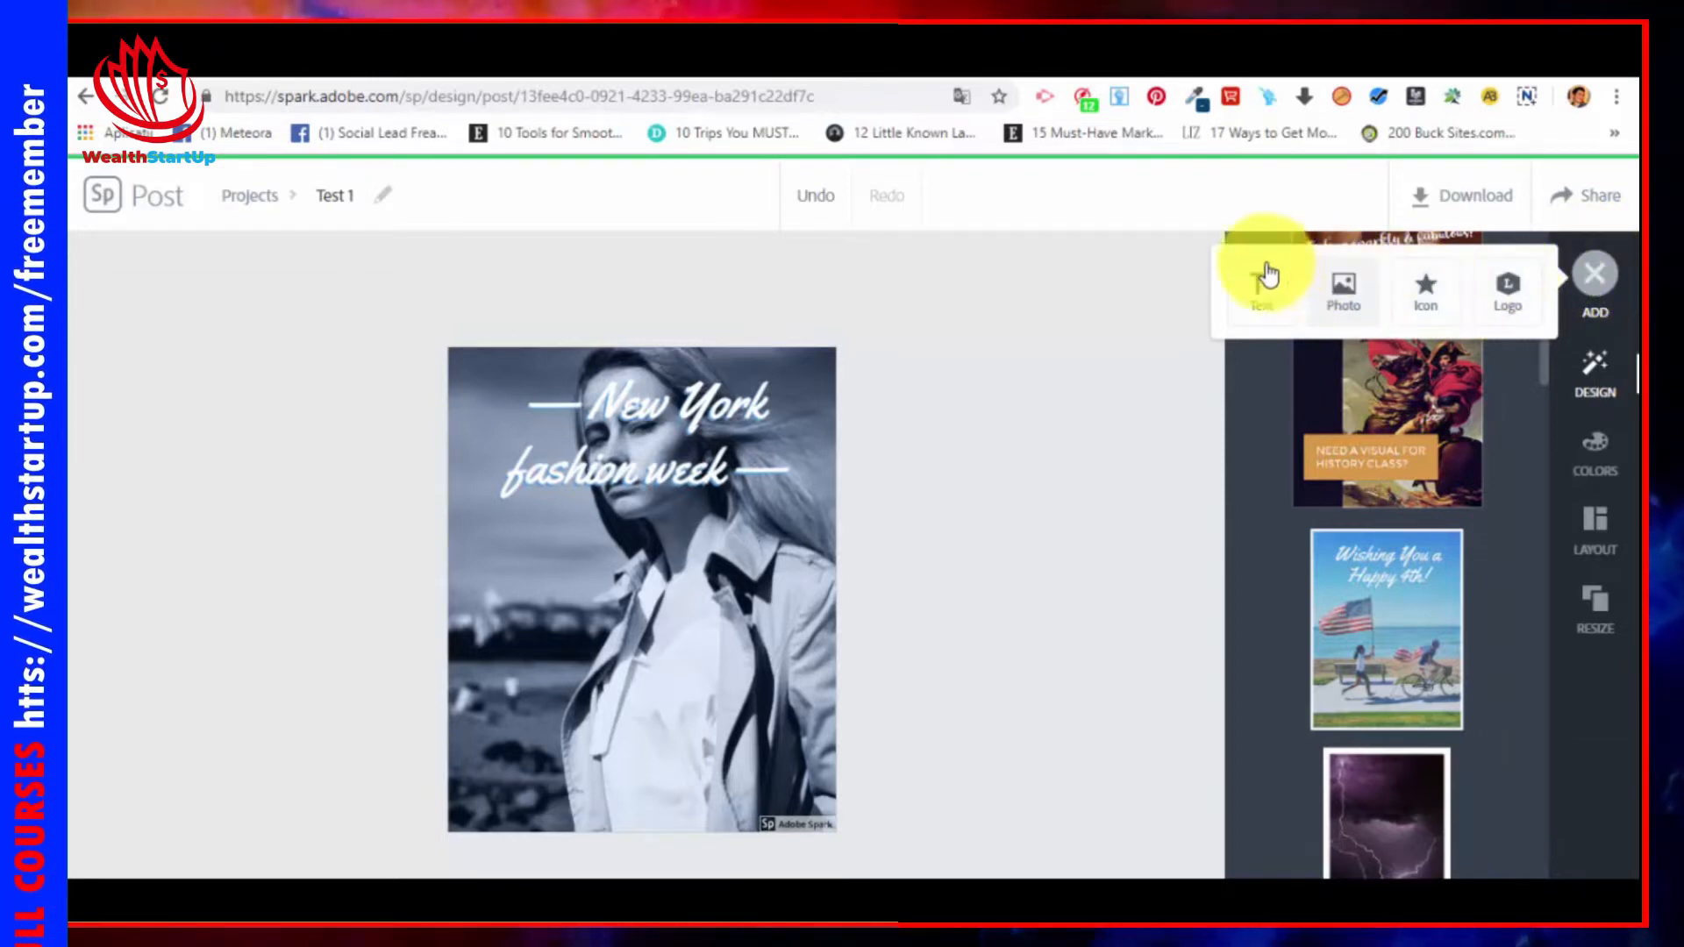
click(1346, 292)
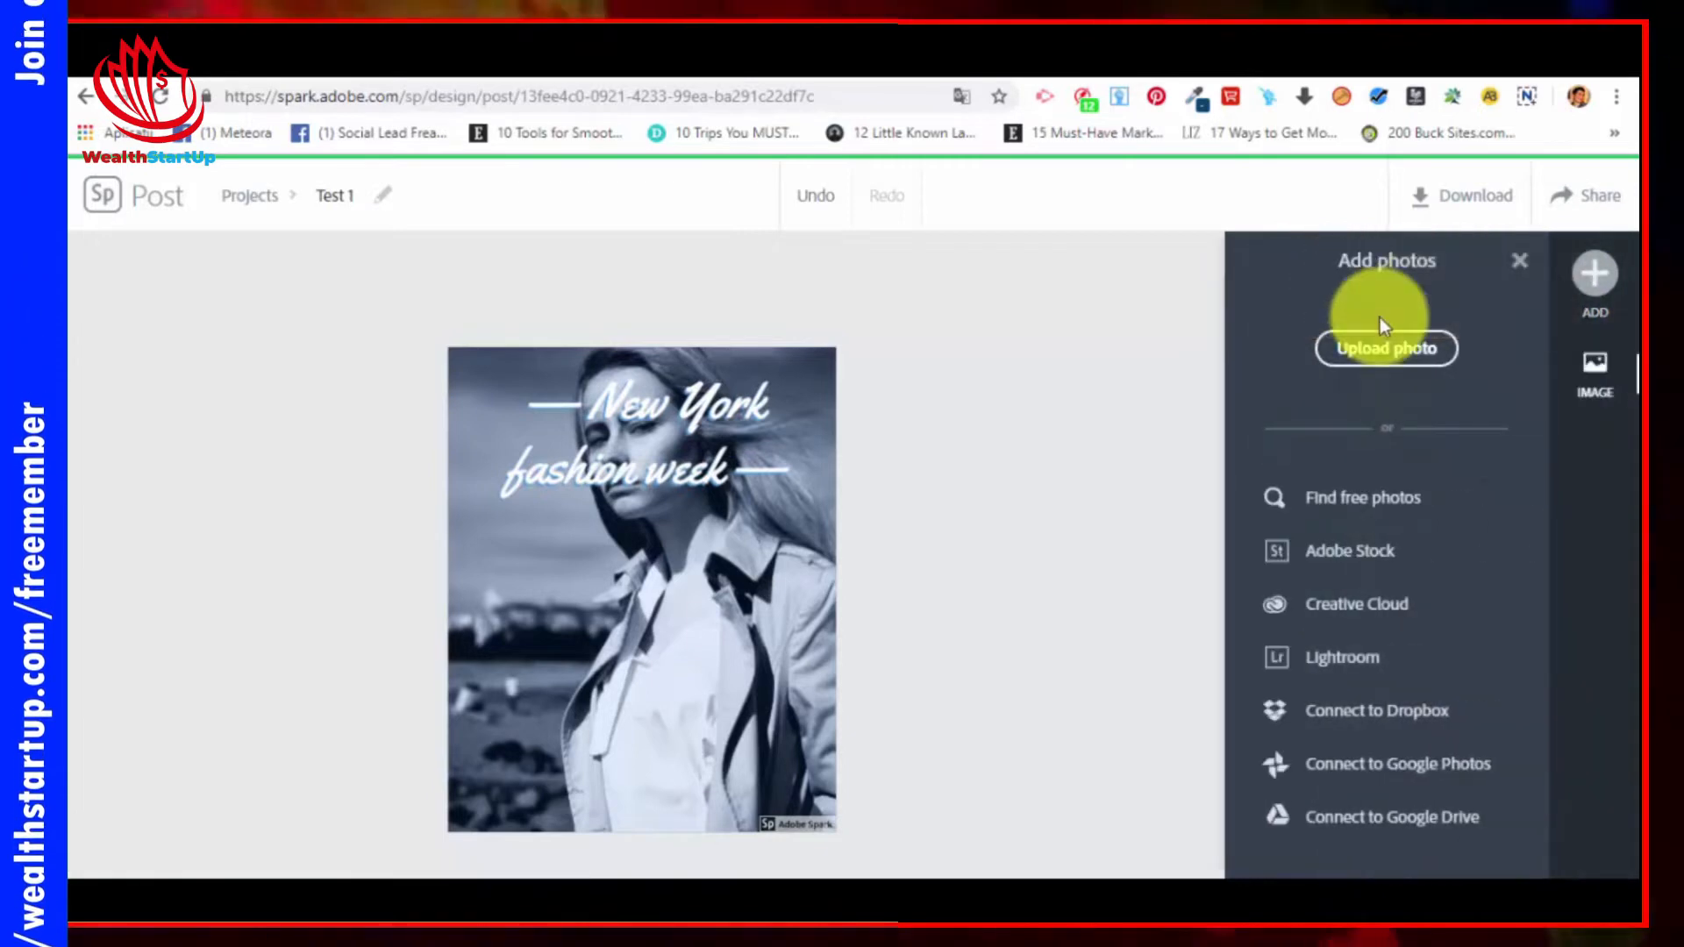
click(1406, 500)
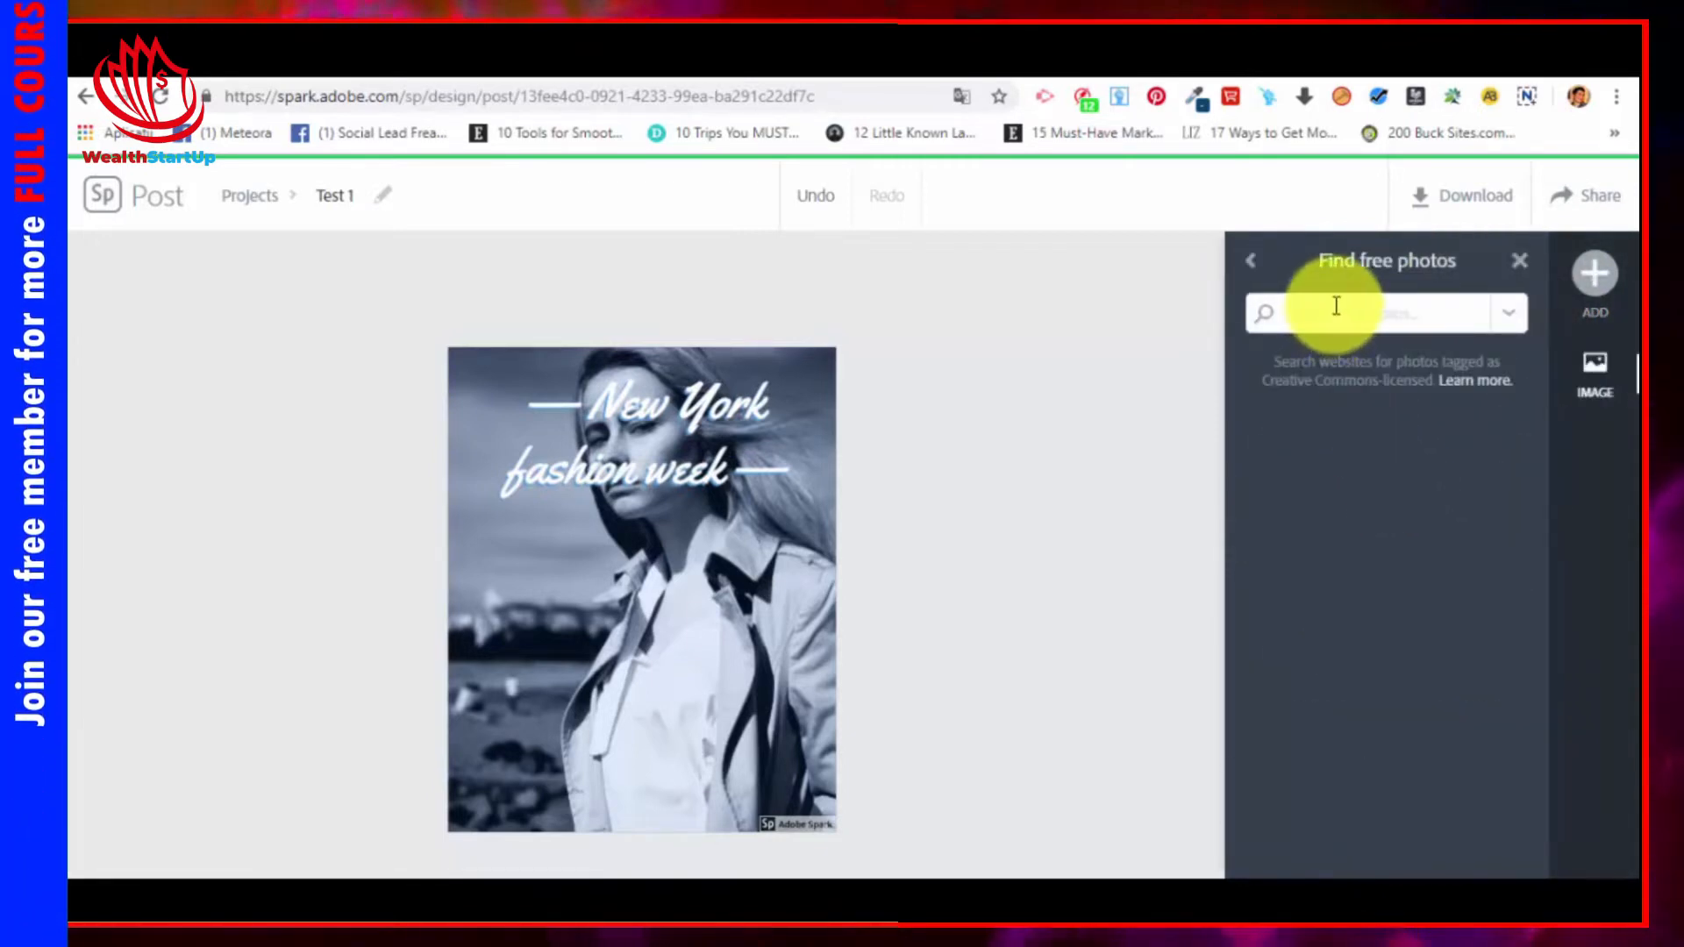
text(office)
key(Return)
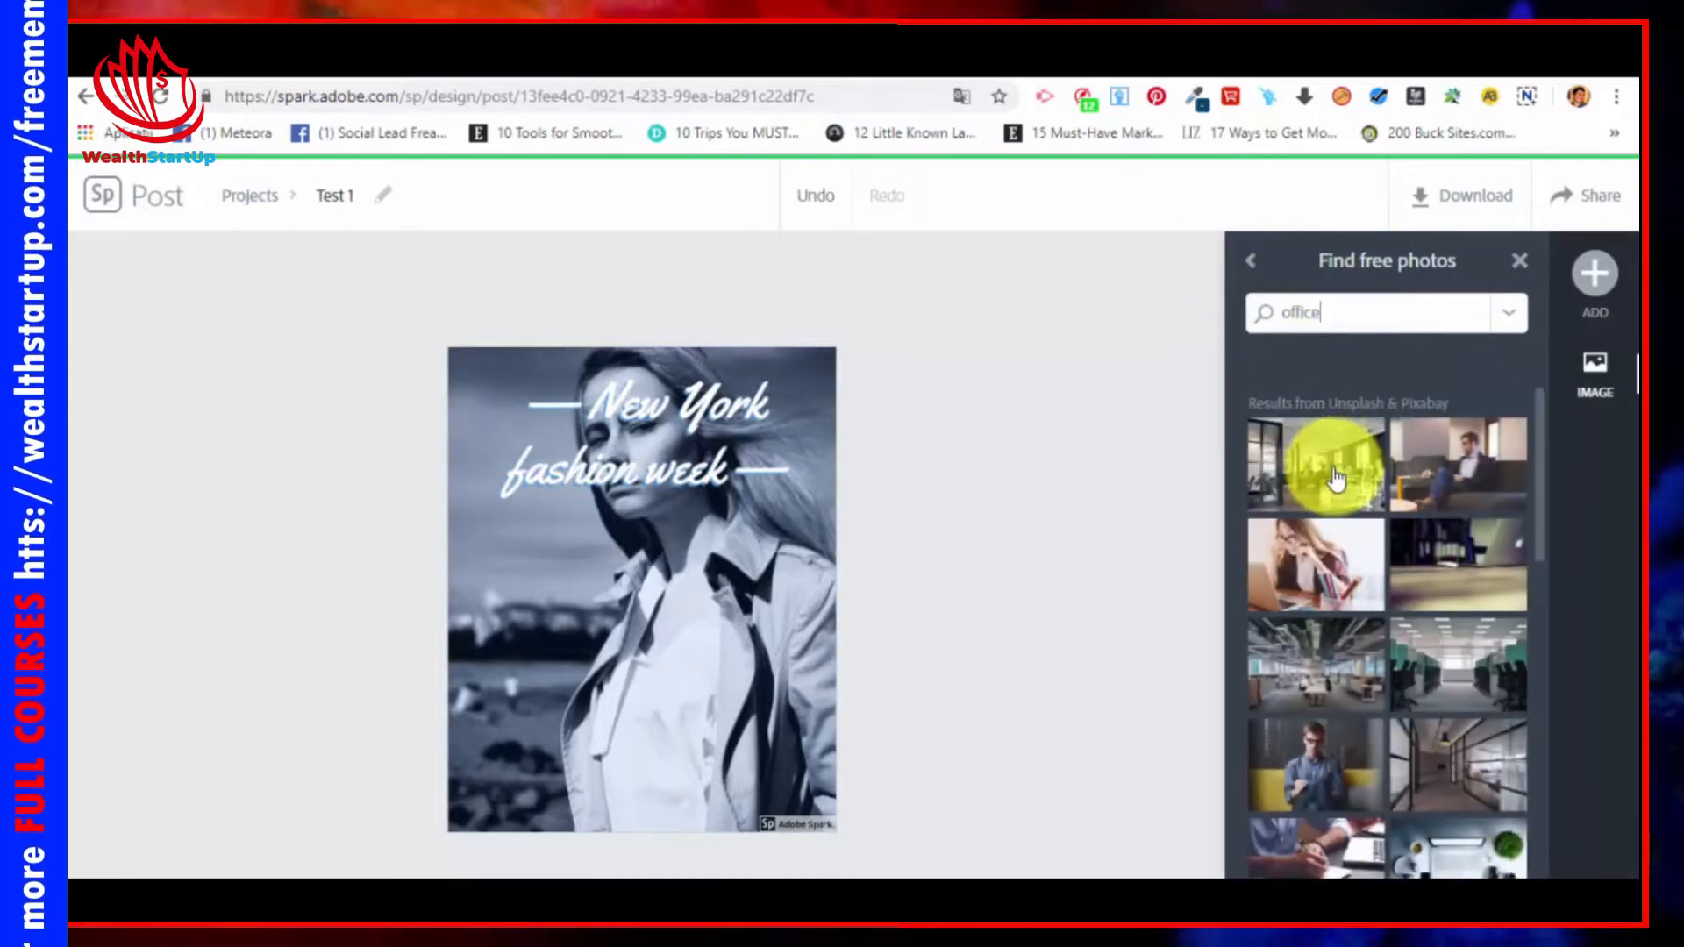
Step: Insert the photo of the woman at a laptop with coloured pencils and dismiss the logo and replace-image tips
click(1316, 550)
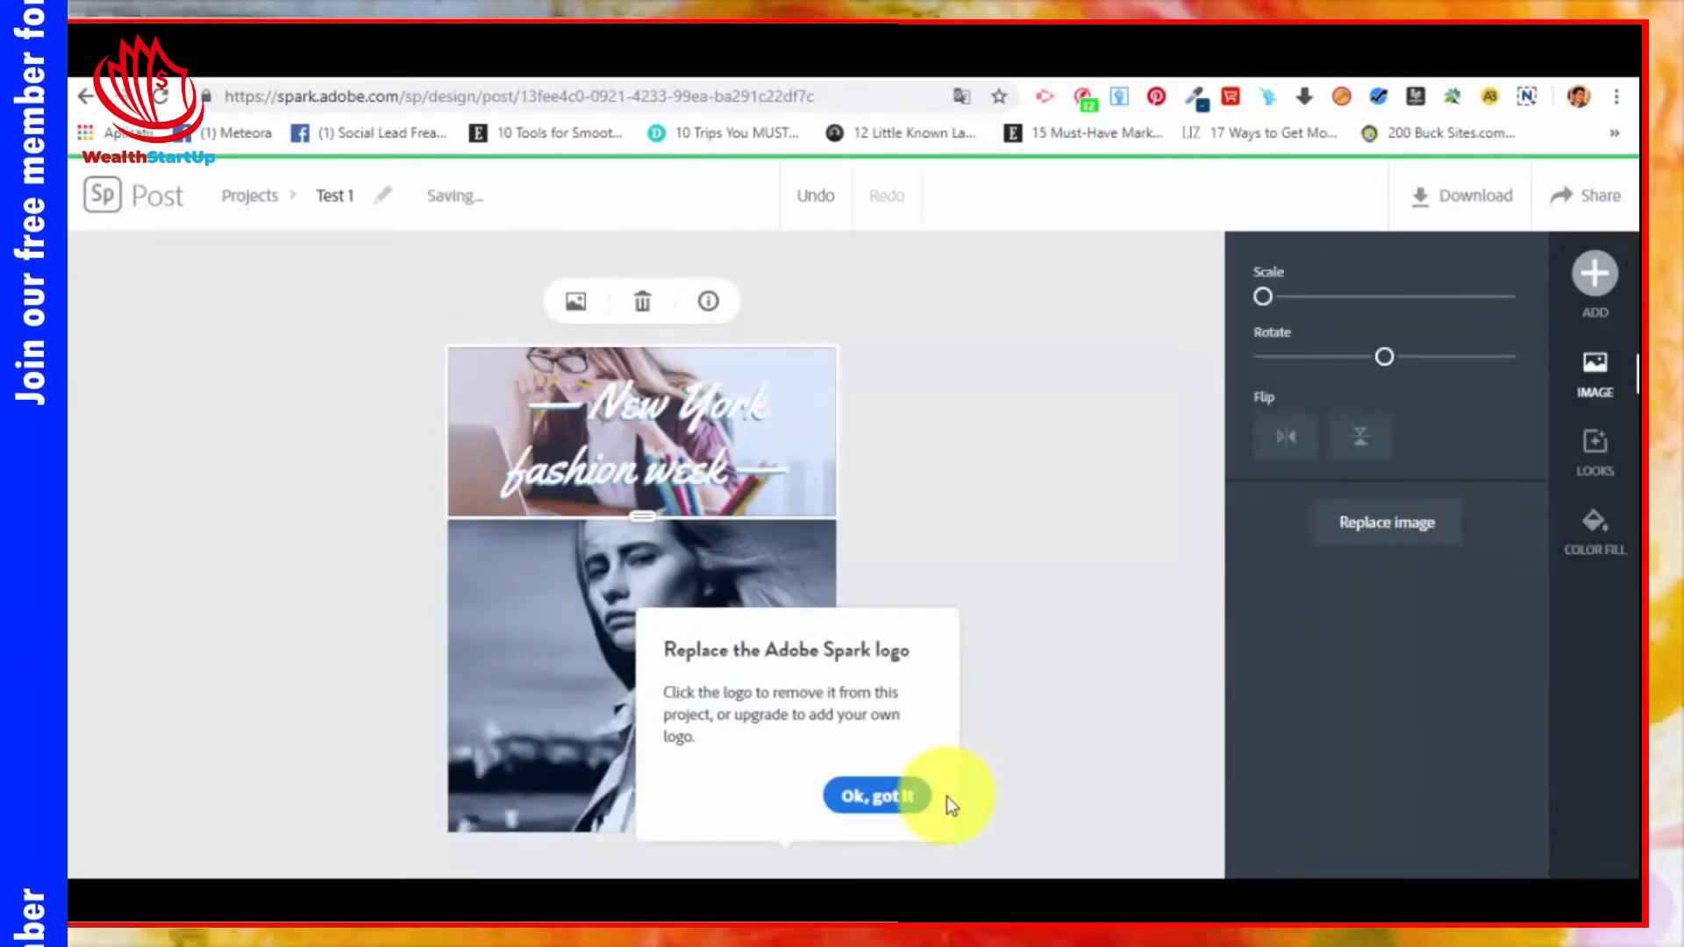
click(903, 800)
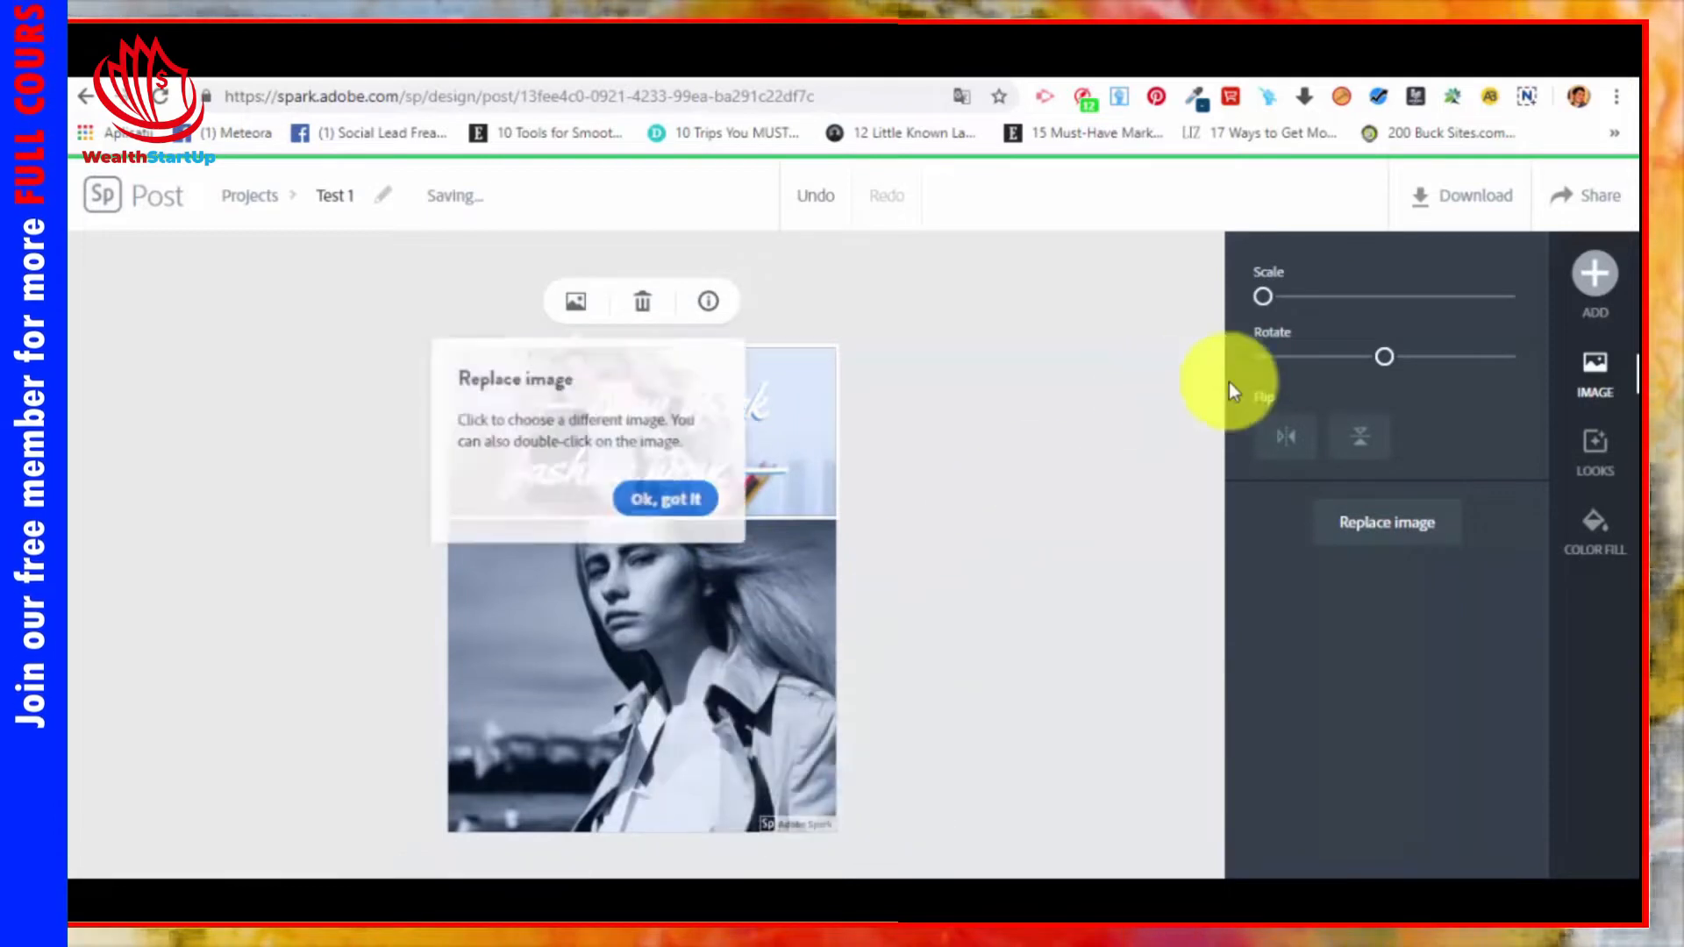
click(680, 501)
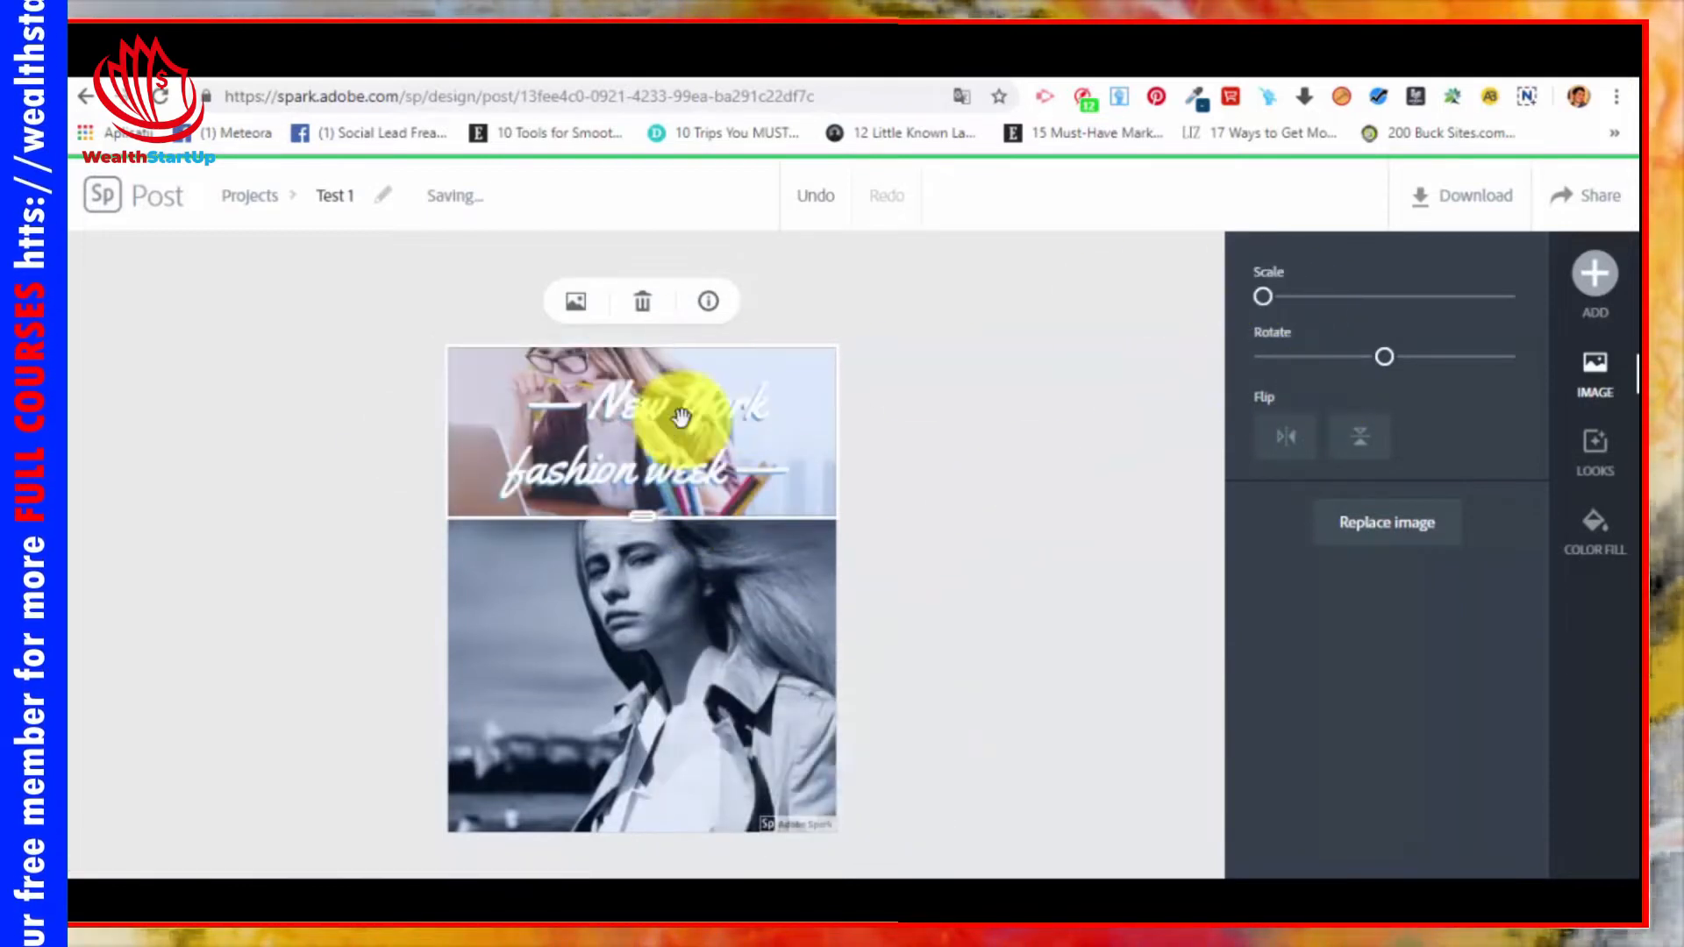
Step: Enlarge the added office photo by moving the divider between the two images down to near the post's lower edge
drag(645, 524, 617, 808)
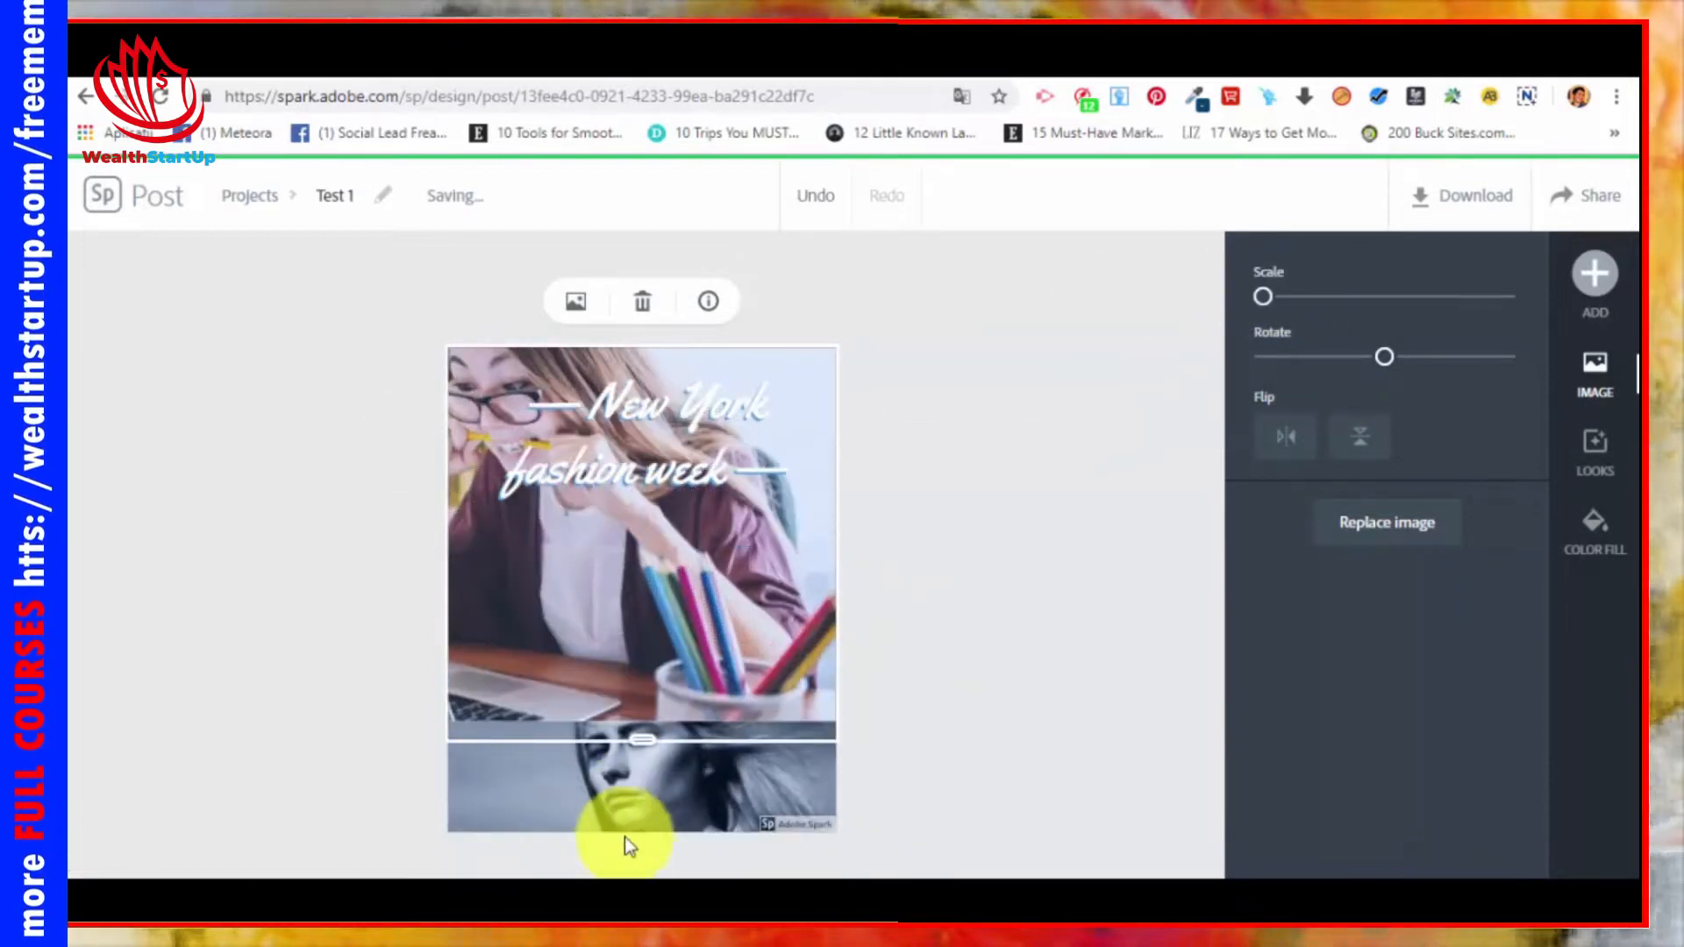
drag(621, 704, 744, 821)
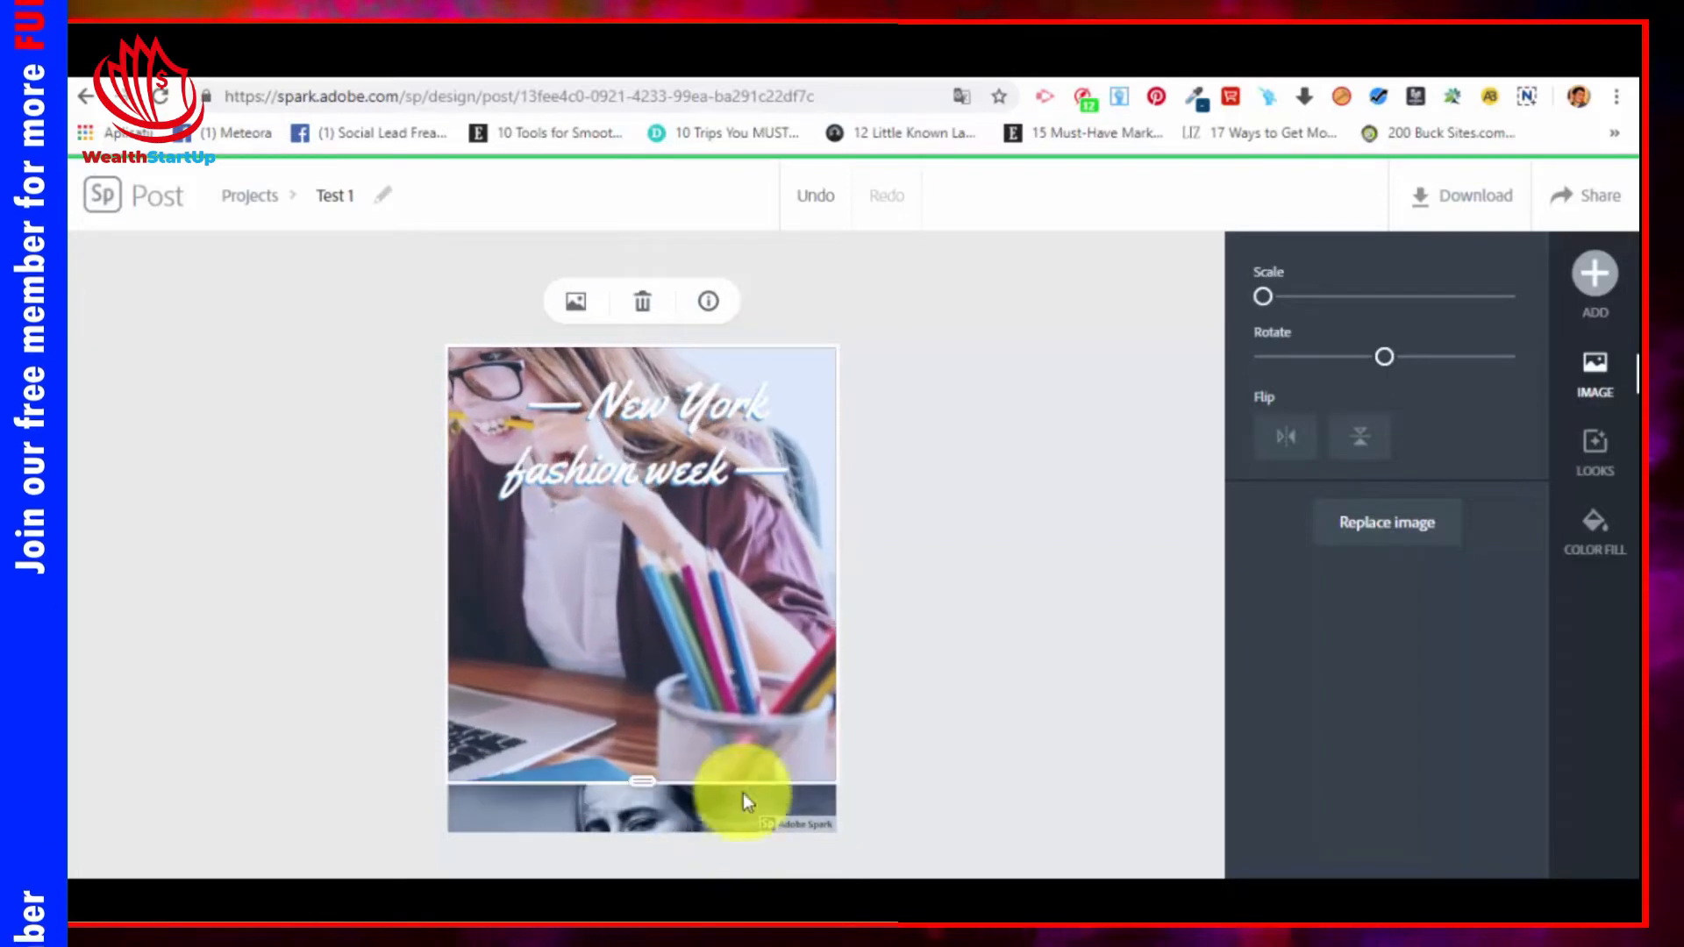
mouse_move(696, 699)
mouse_down()
mouse_move(646, 790)
mouse_move(677, 844)
mouse_up()
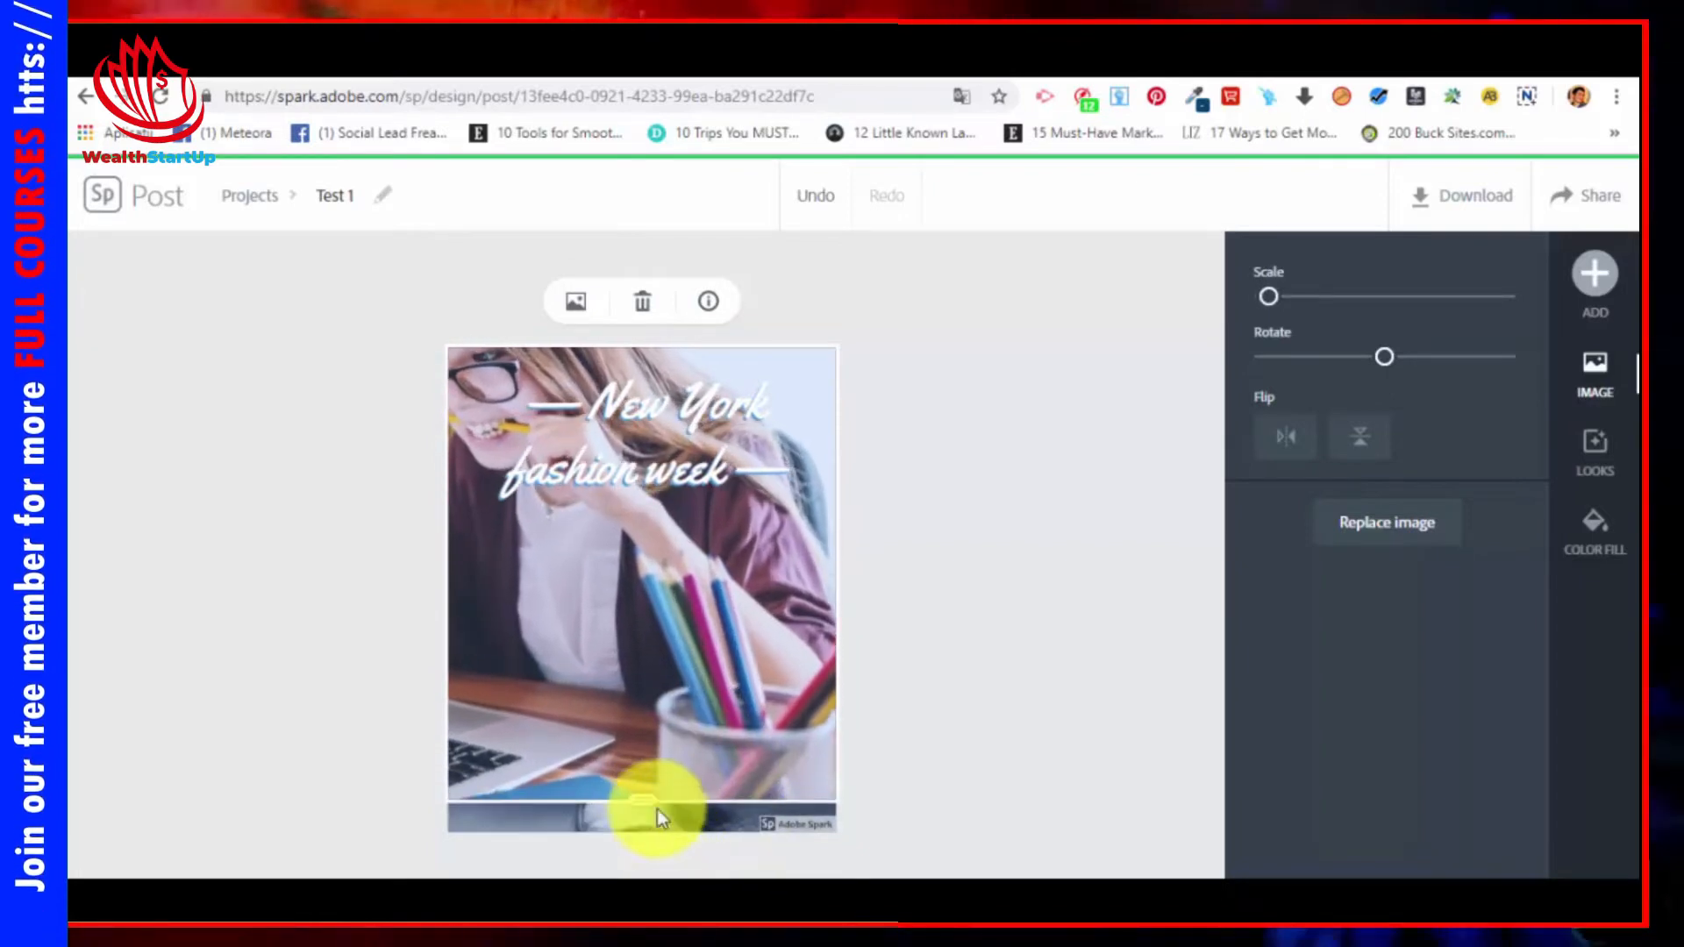
Step: Move the divider between the two photos up to about the post's middle and reduce the upper office photo's scale to the minimum
drag(647, 812, 685, 540)
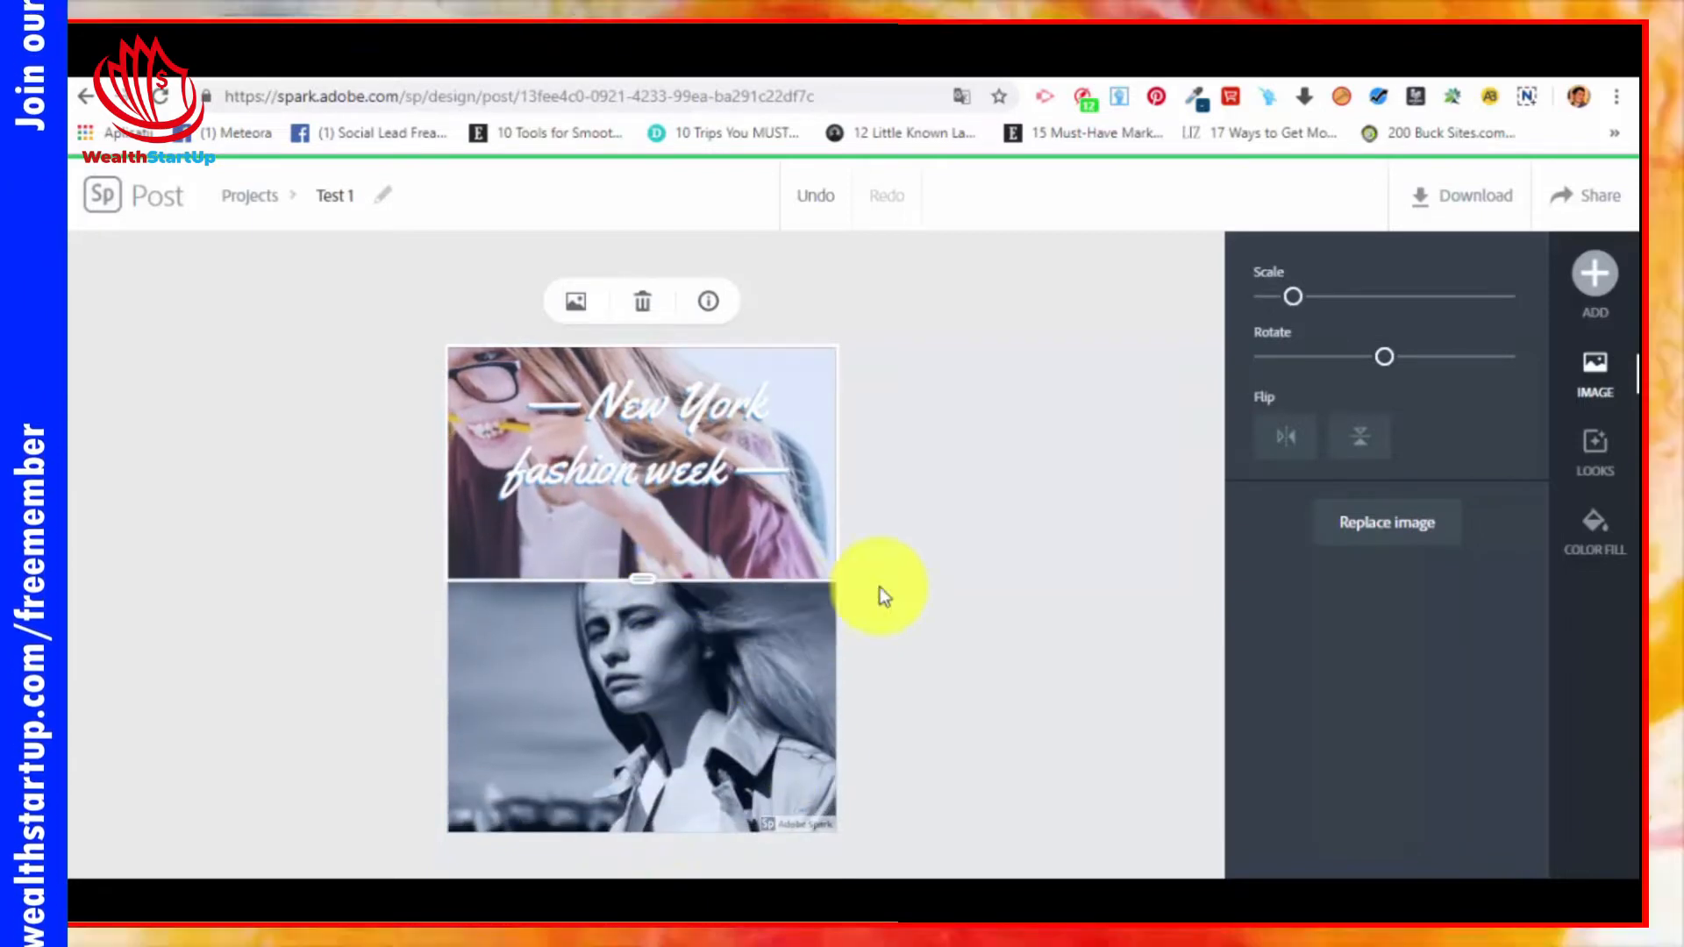
mouse_move(1302, 301)
mouse_down()
mouse_move(1604, 340)
mouse_move(1298, 307)
mouse_move(1252, 320)
mouse_move(1295, 321)
mouse_move(1269, 309)
mouse_up()
drag(1386, 365, 1386, 370)
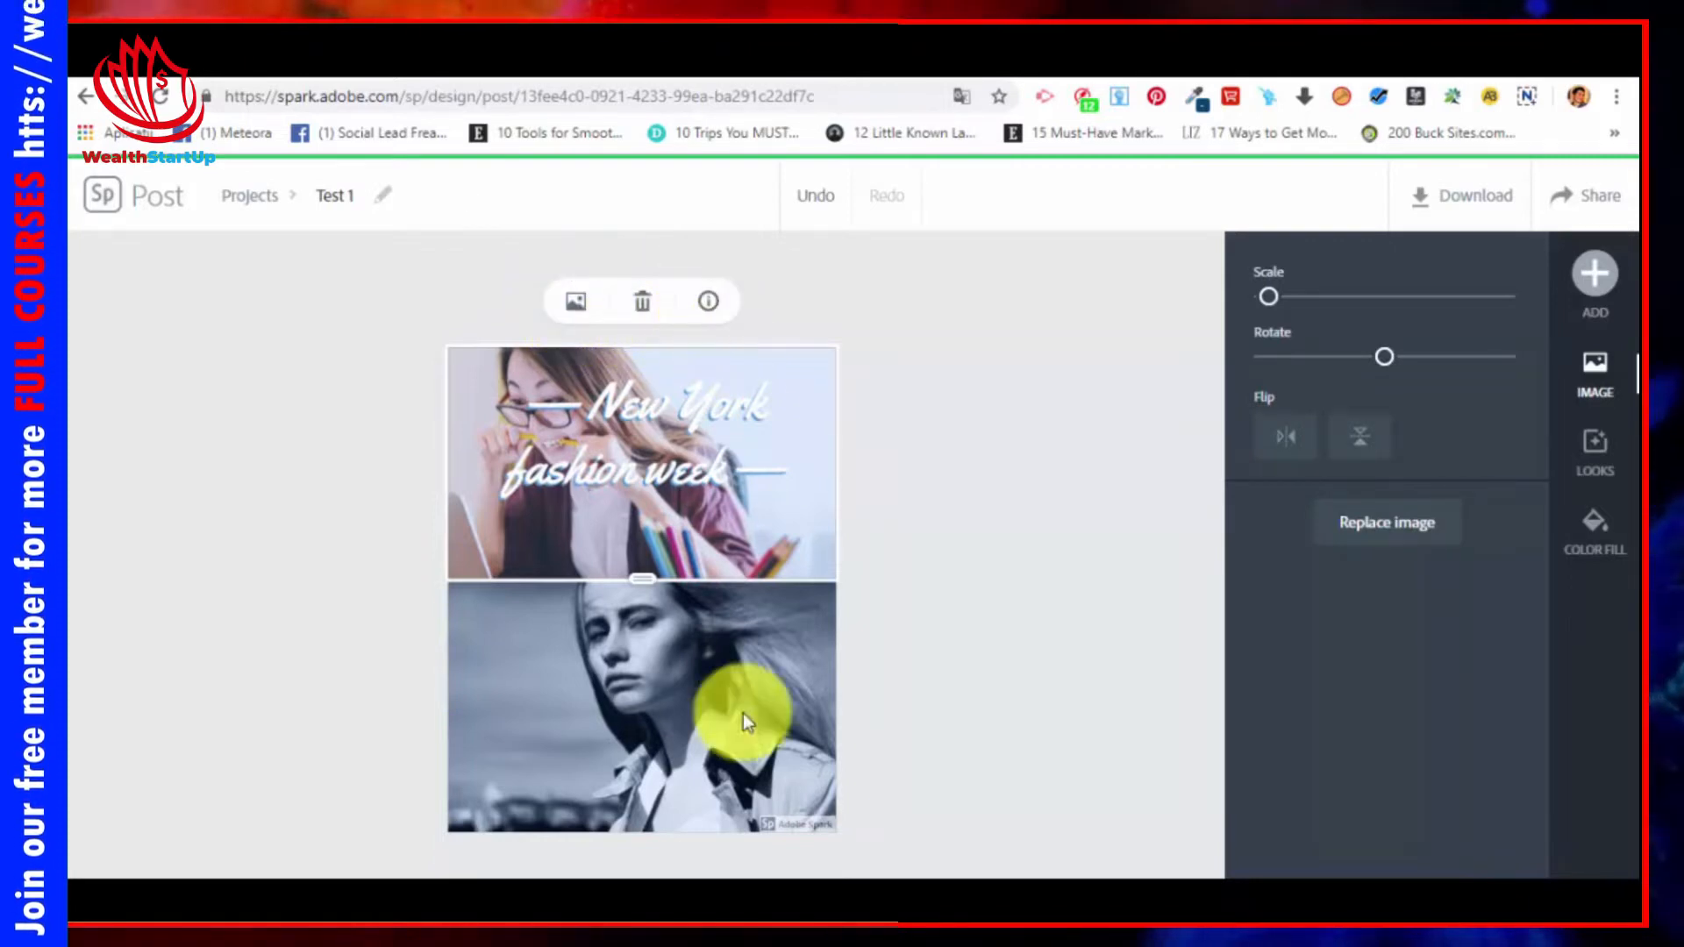
Step: Replace the lower black-and-white portrait with the free "office" photo of the man in a blue shirt on a yellow sofa
click(719, 677)
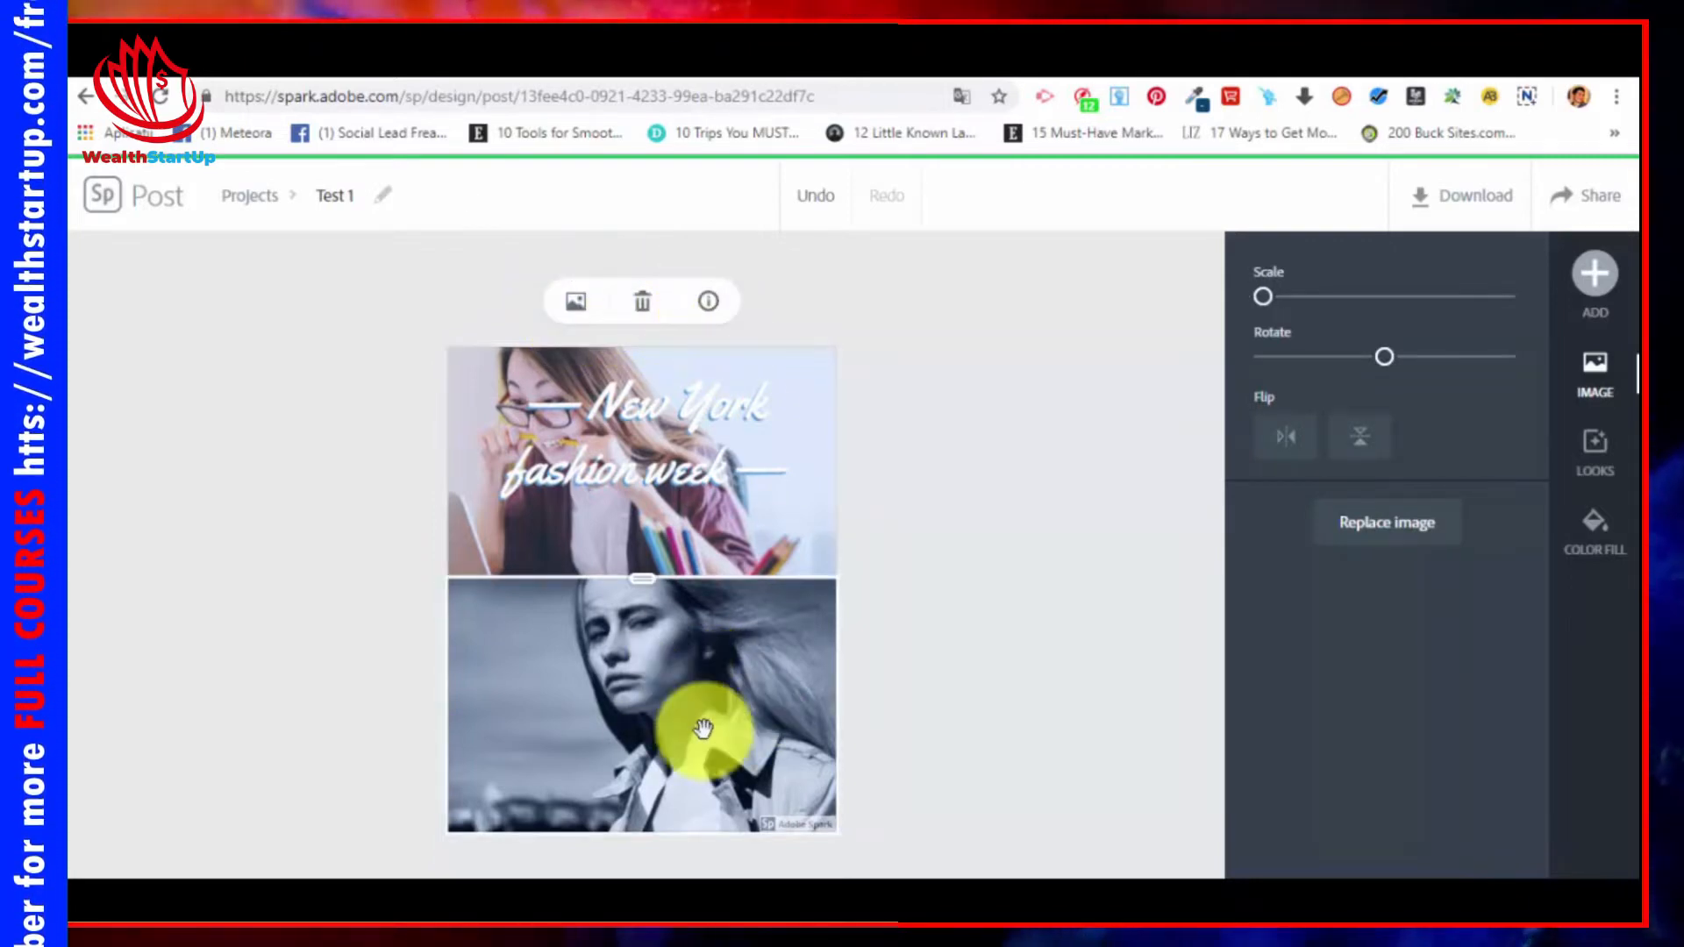
click(1404, 523)
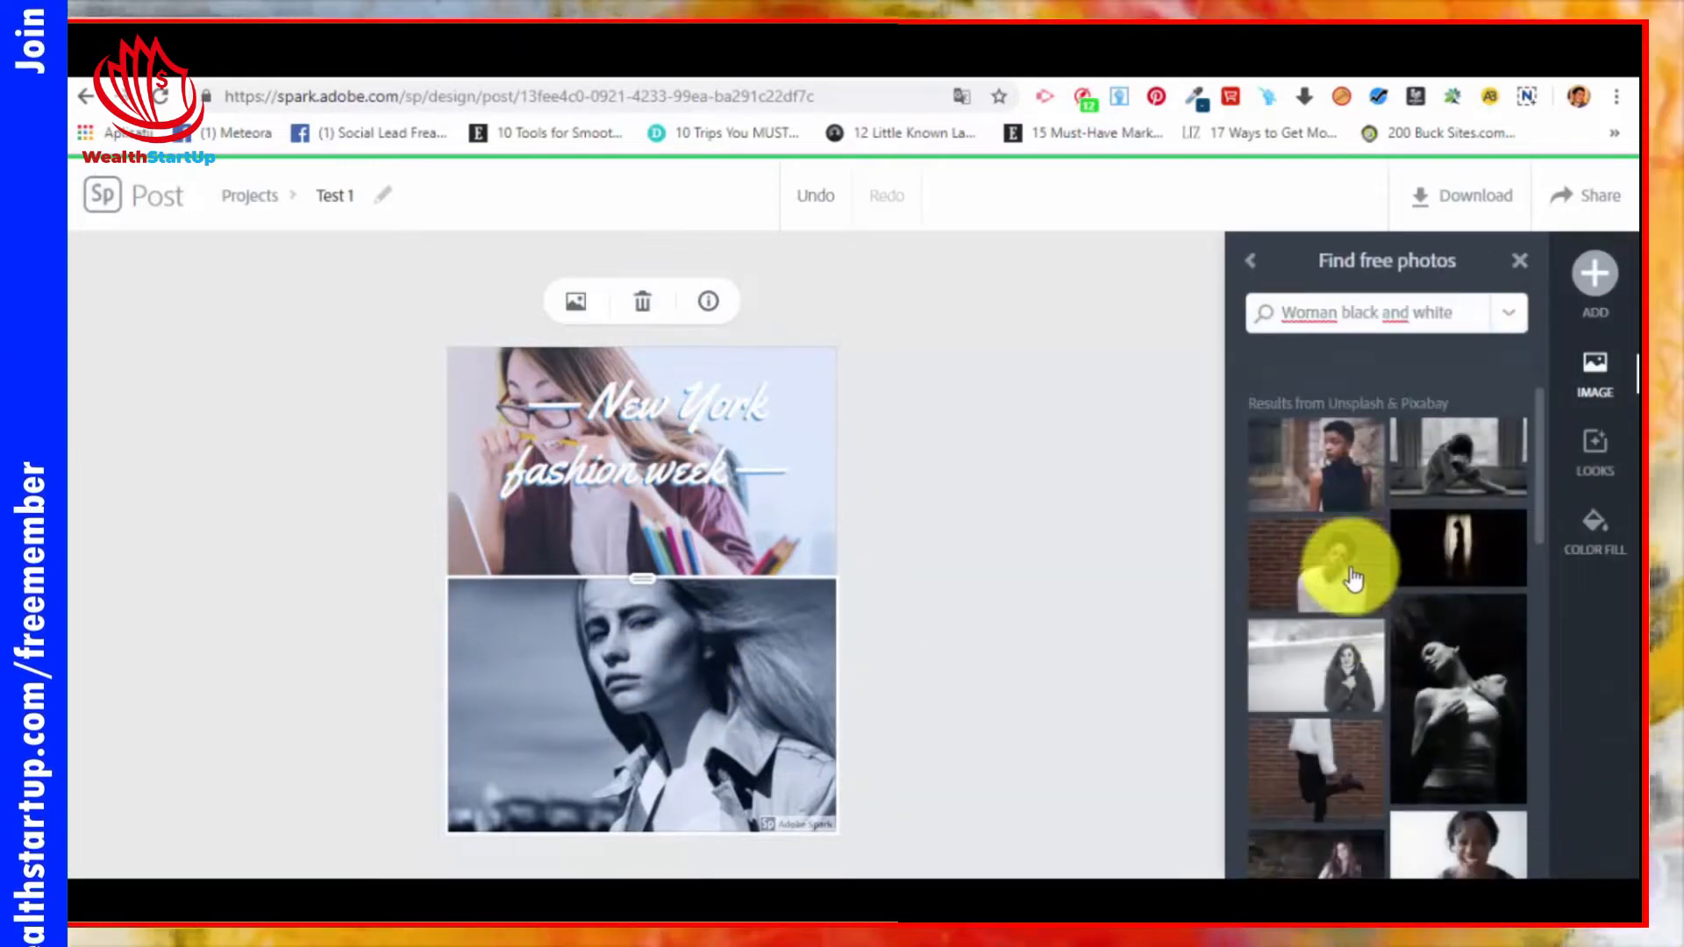
scroll(1371, 720, down, 5)
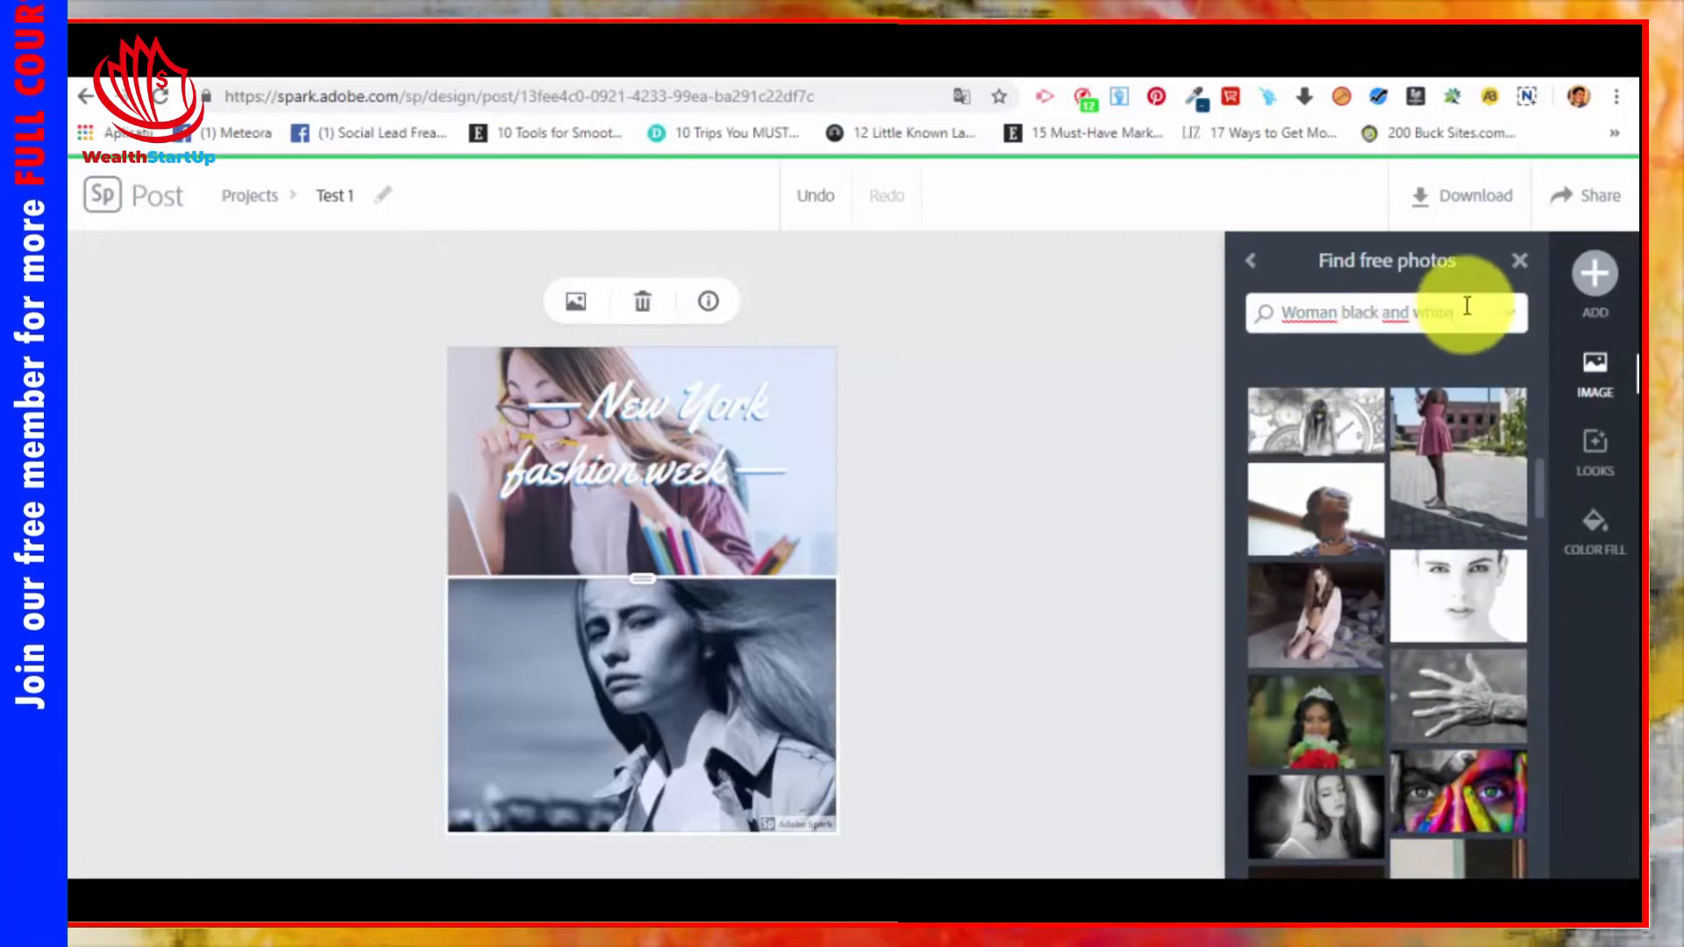
drag(1459, 309, 1051, 258)
text(office)
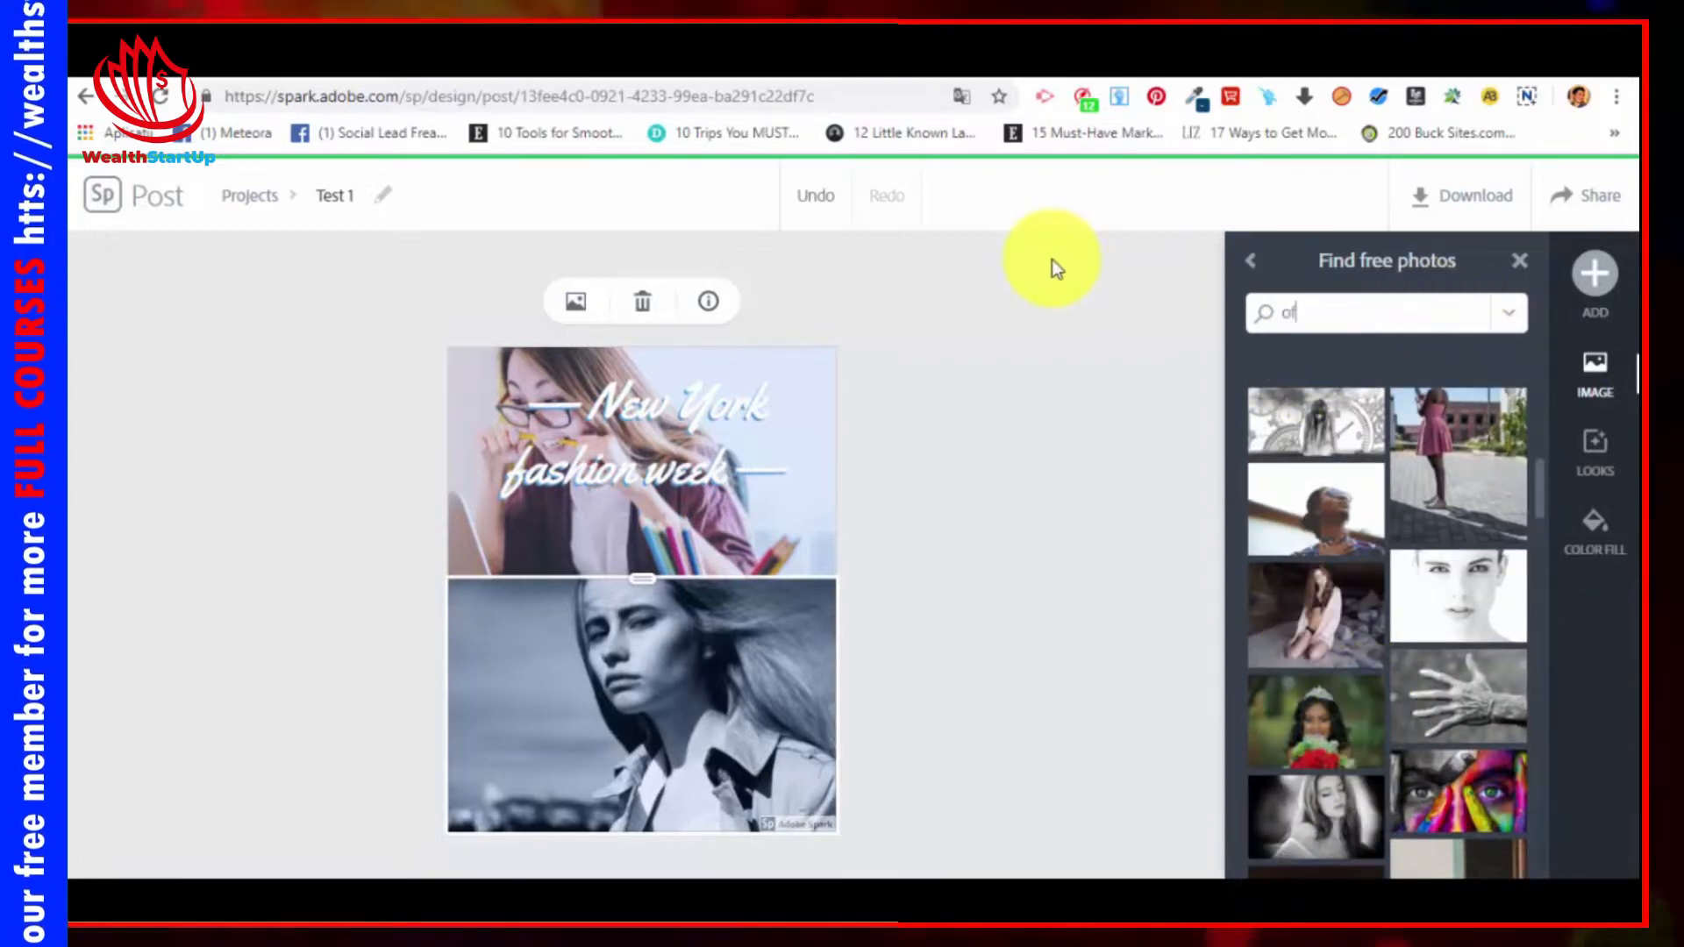
key(Return)
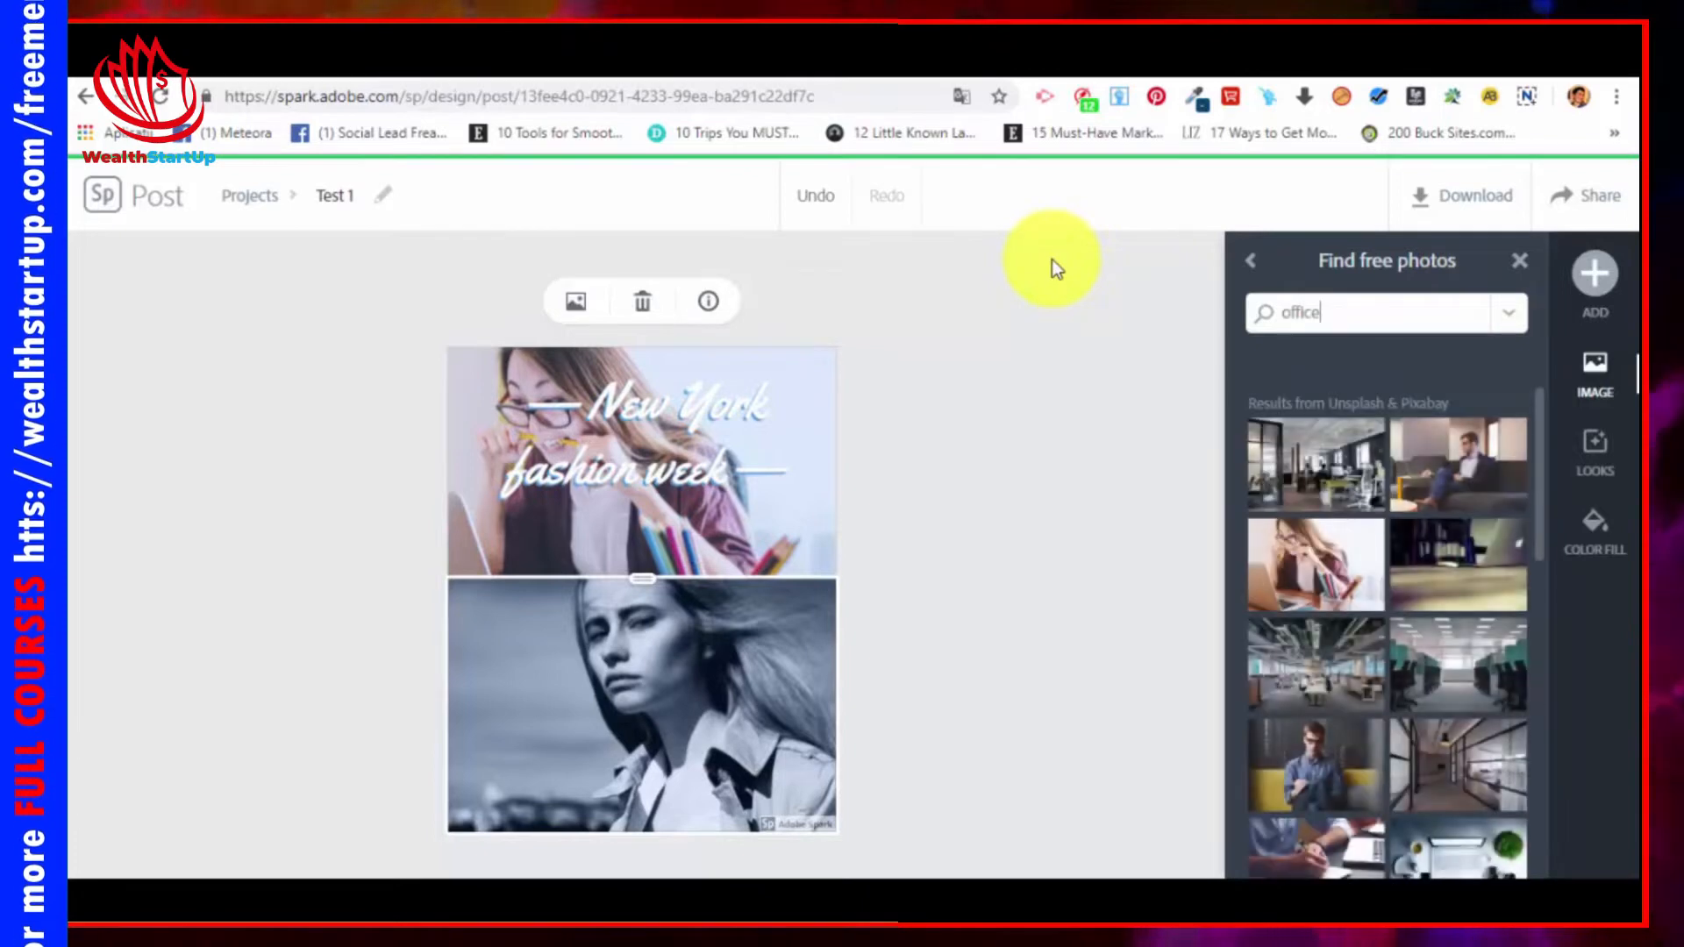
click(1333, 779)
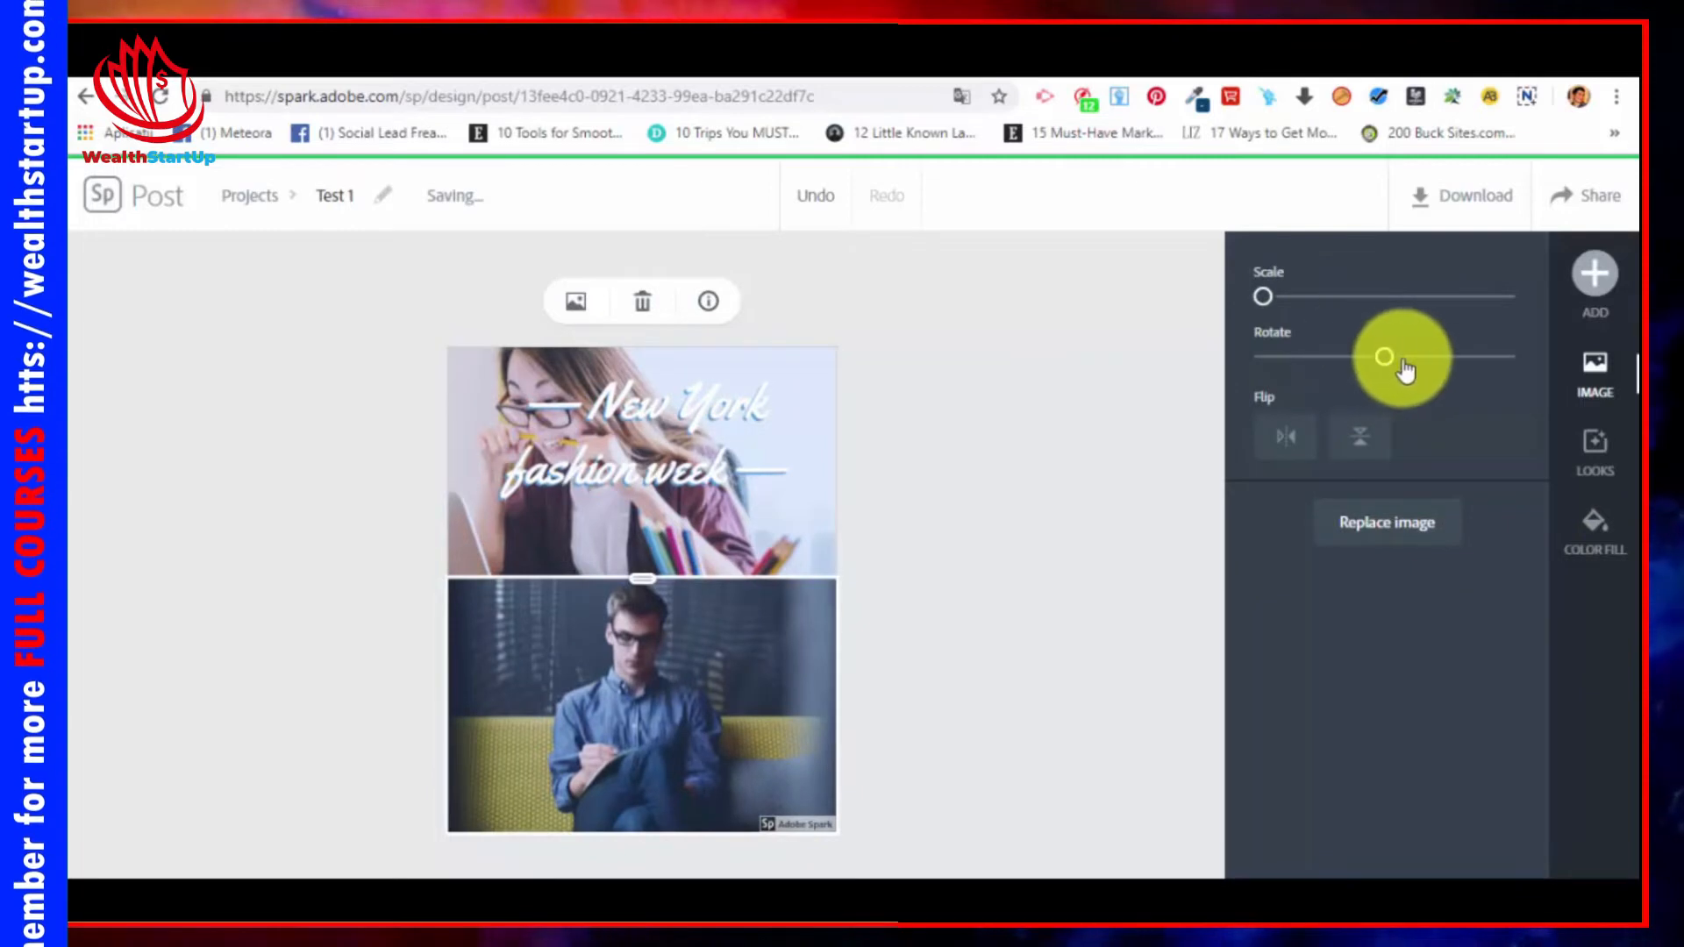
Step: Add the text "Monday" to the post and dismiss the secondary style tip
click(1595, 274)
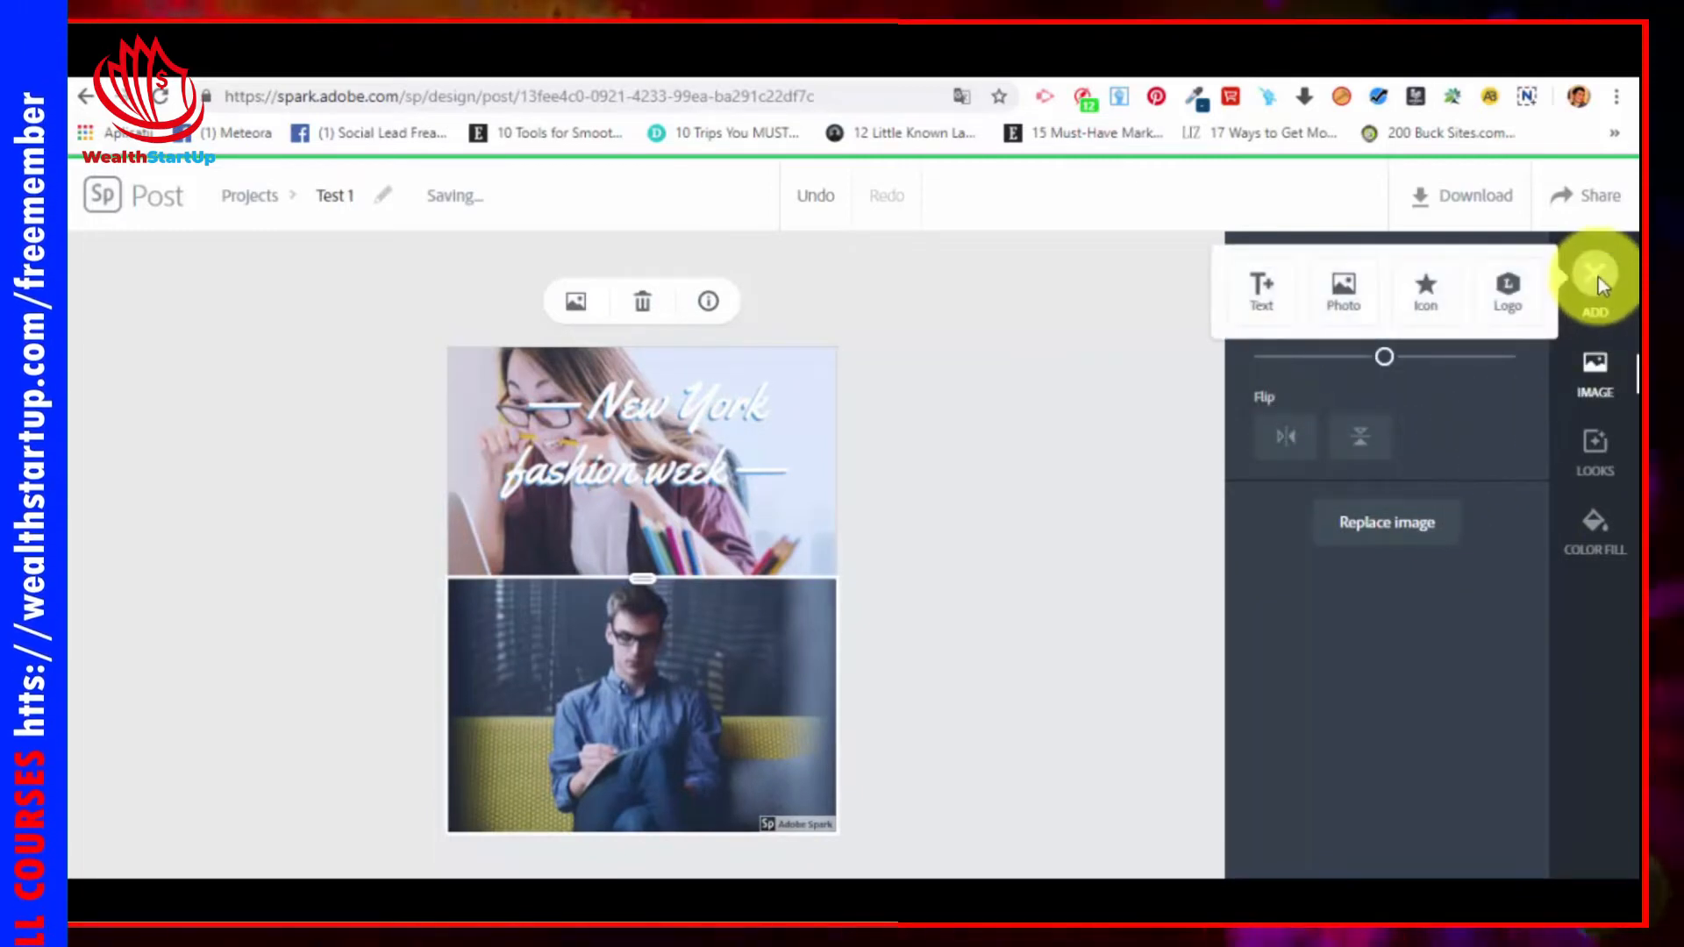
click(1261, 285)
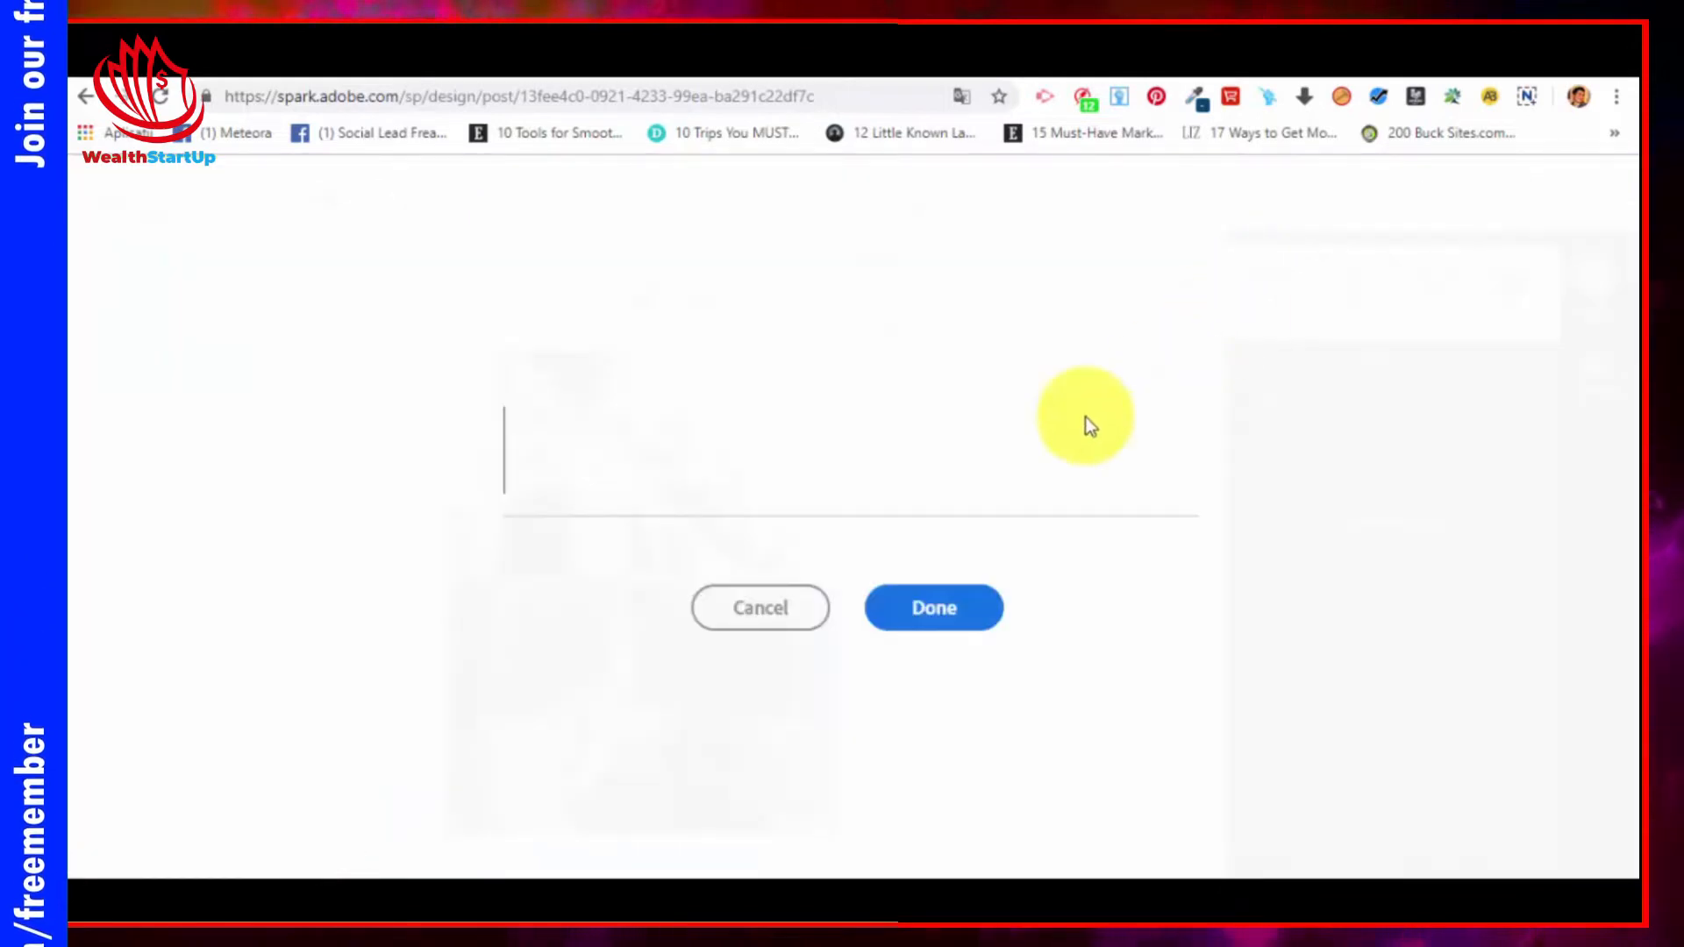
text(t)
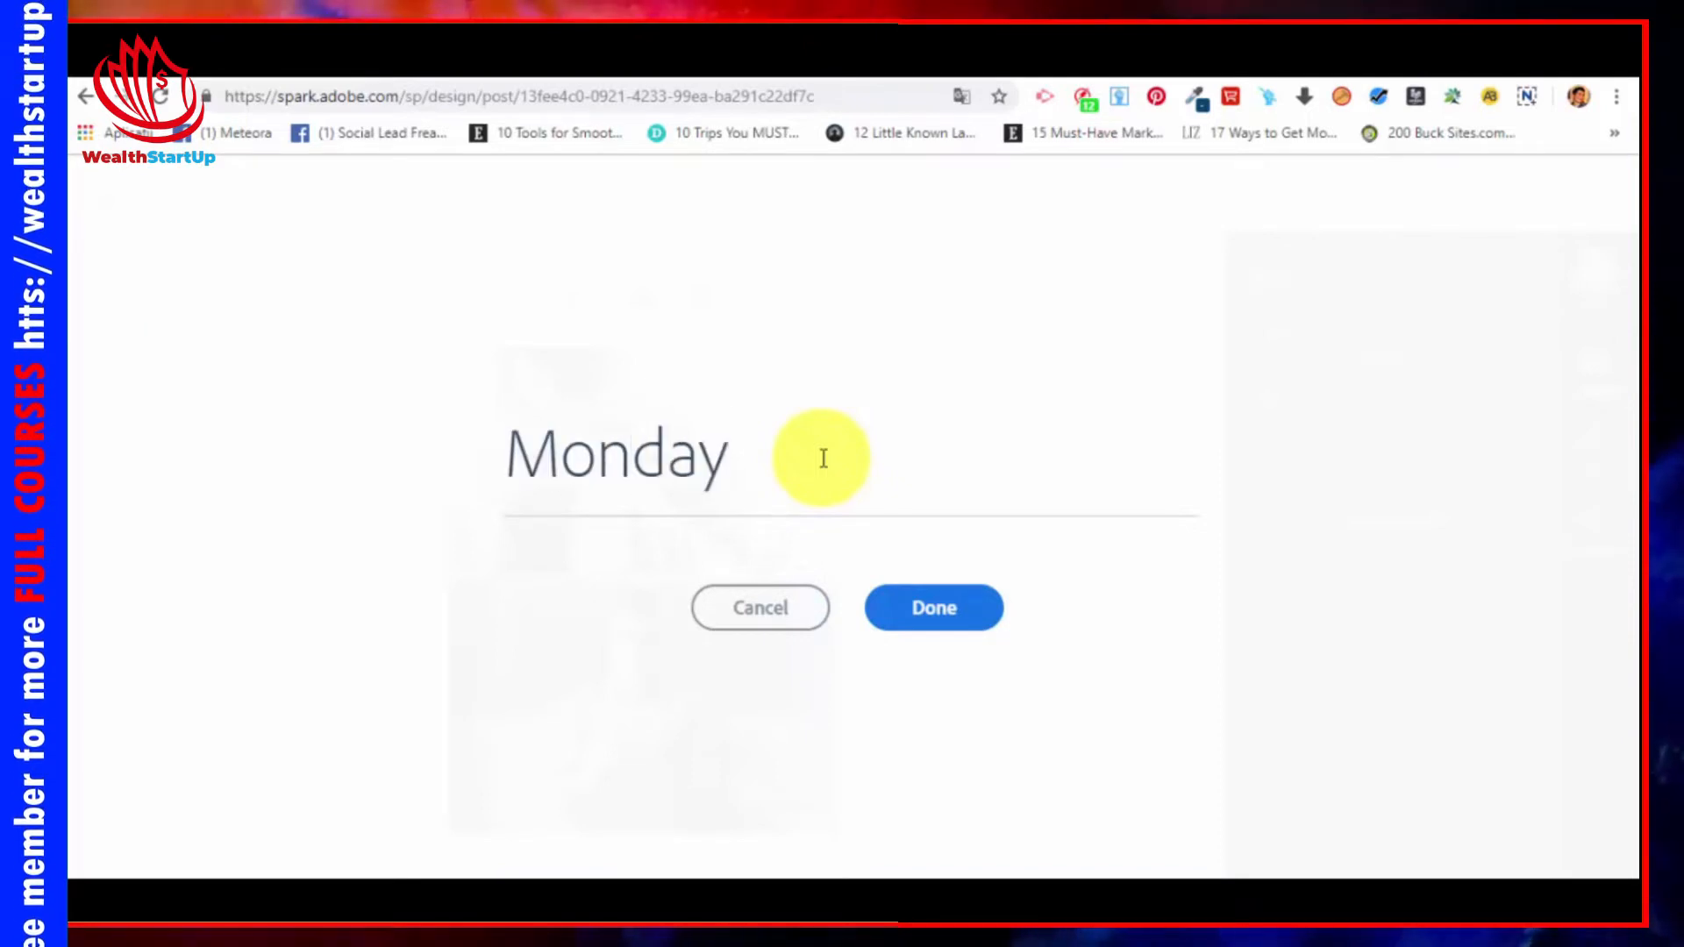
click(920, 614)
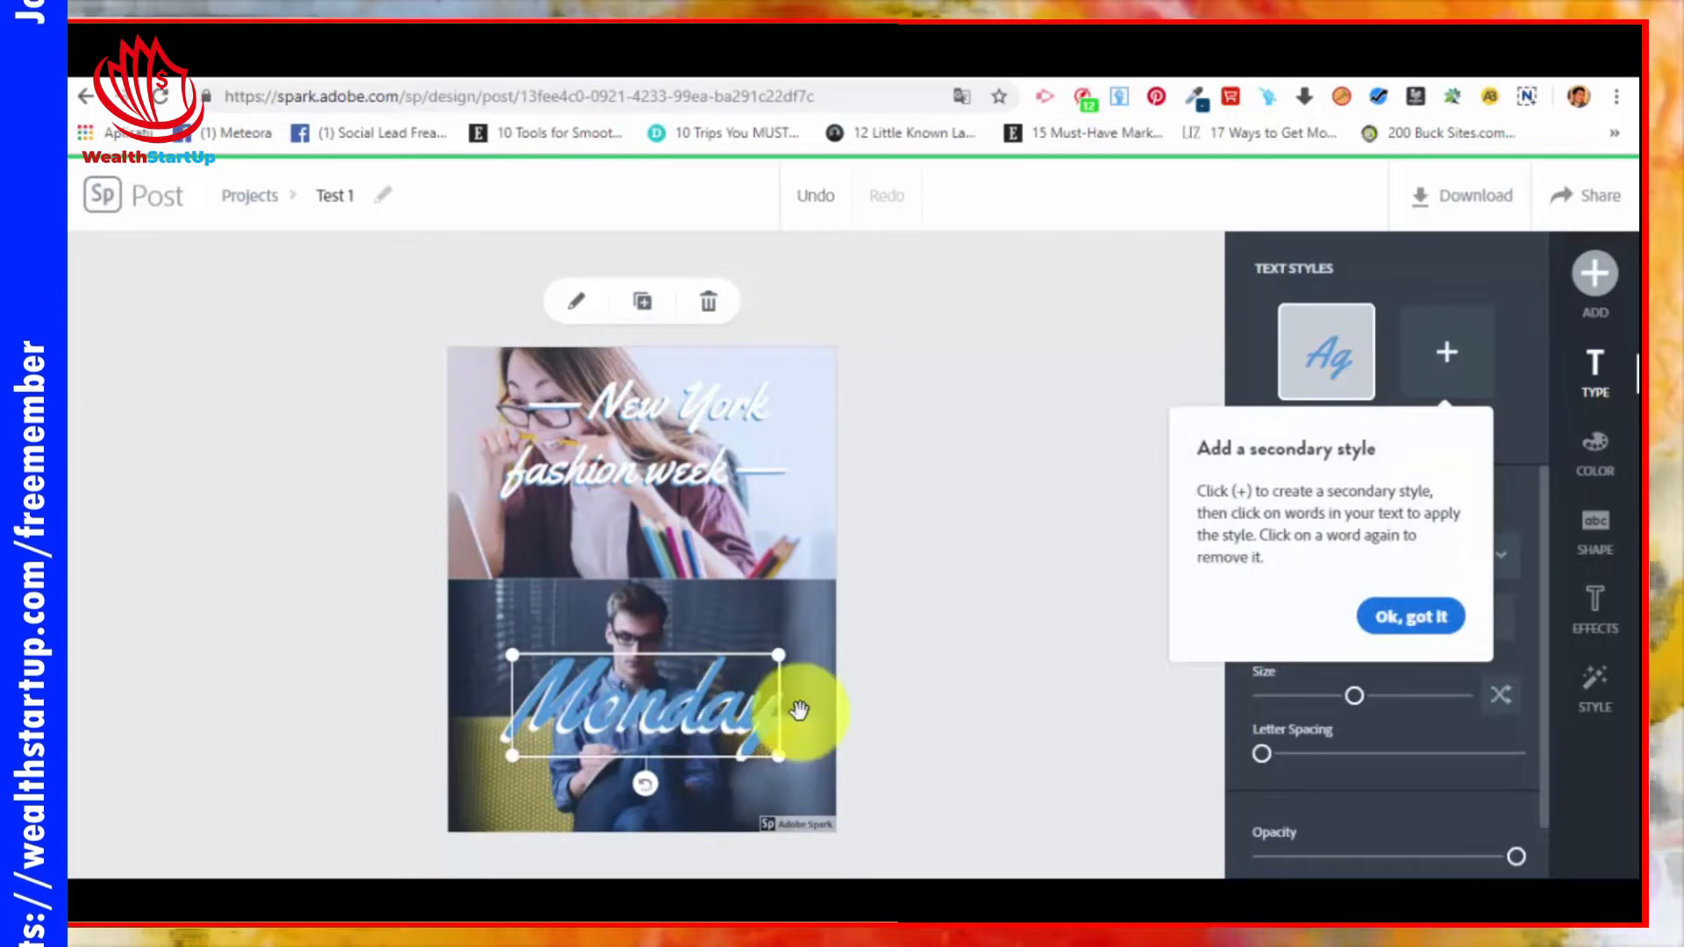
click(1411, 617)
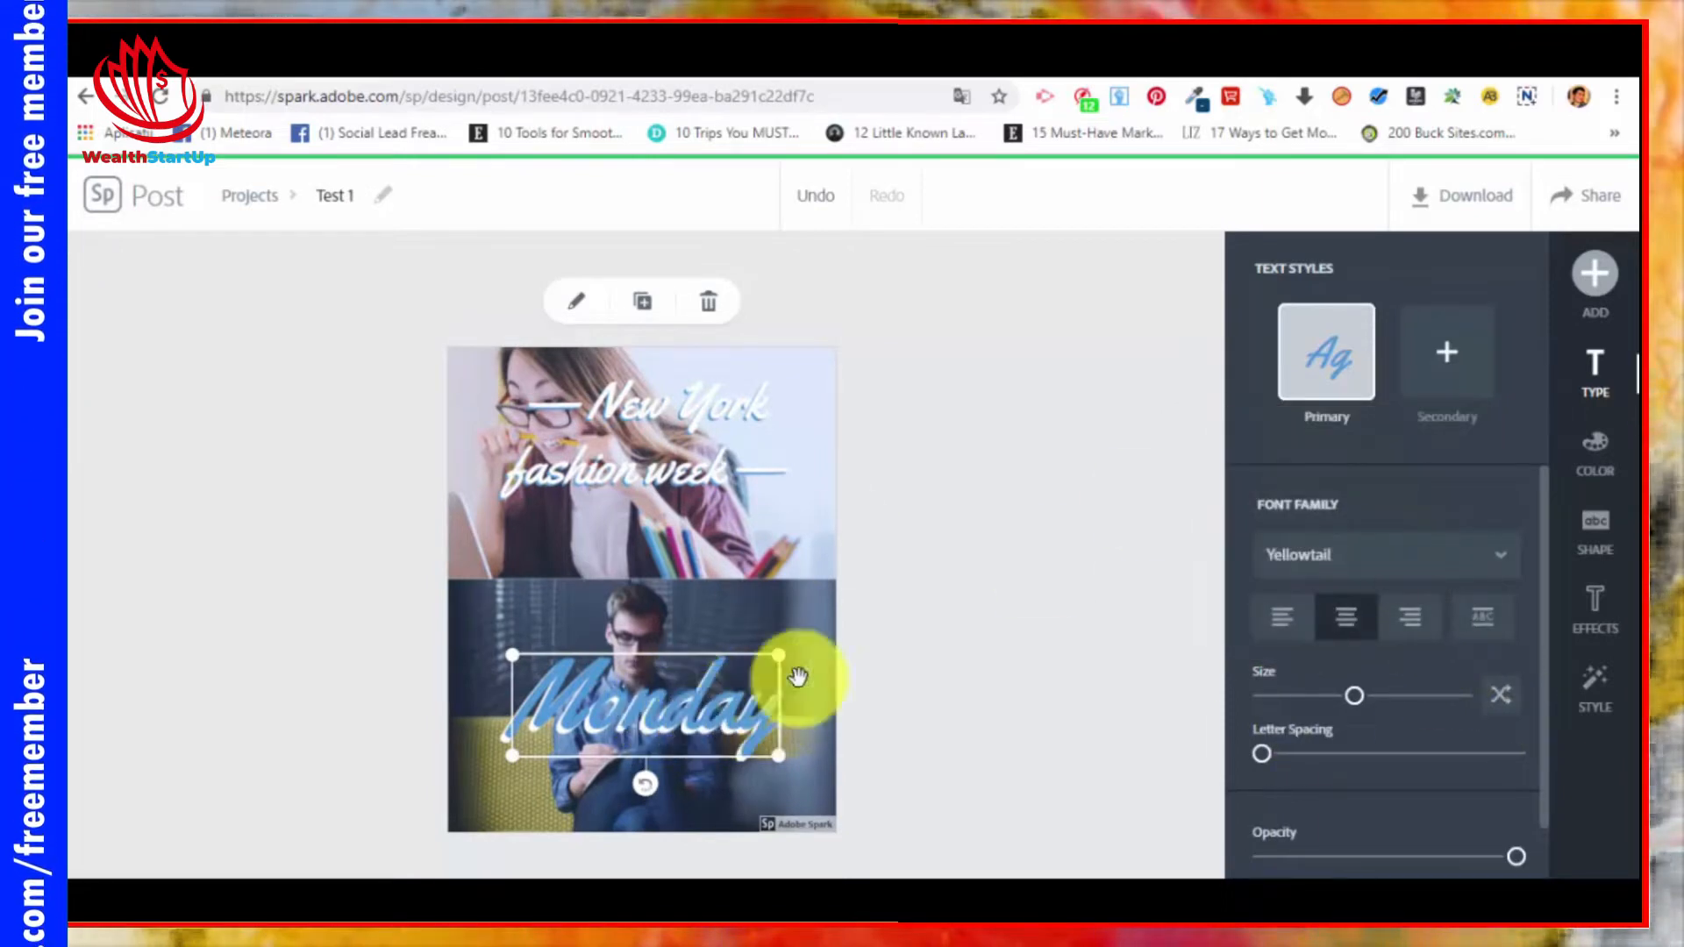
Step: Add a secondary text style to "Monday", switch back to the primary style and try adjusting the text size
click(1437, 382)
click(1316, 342)
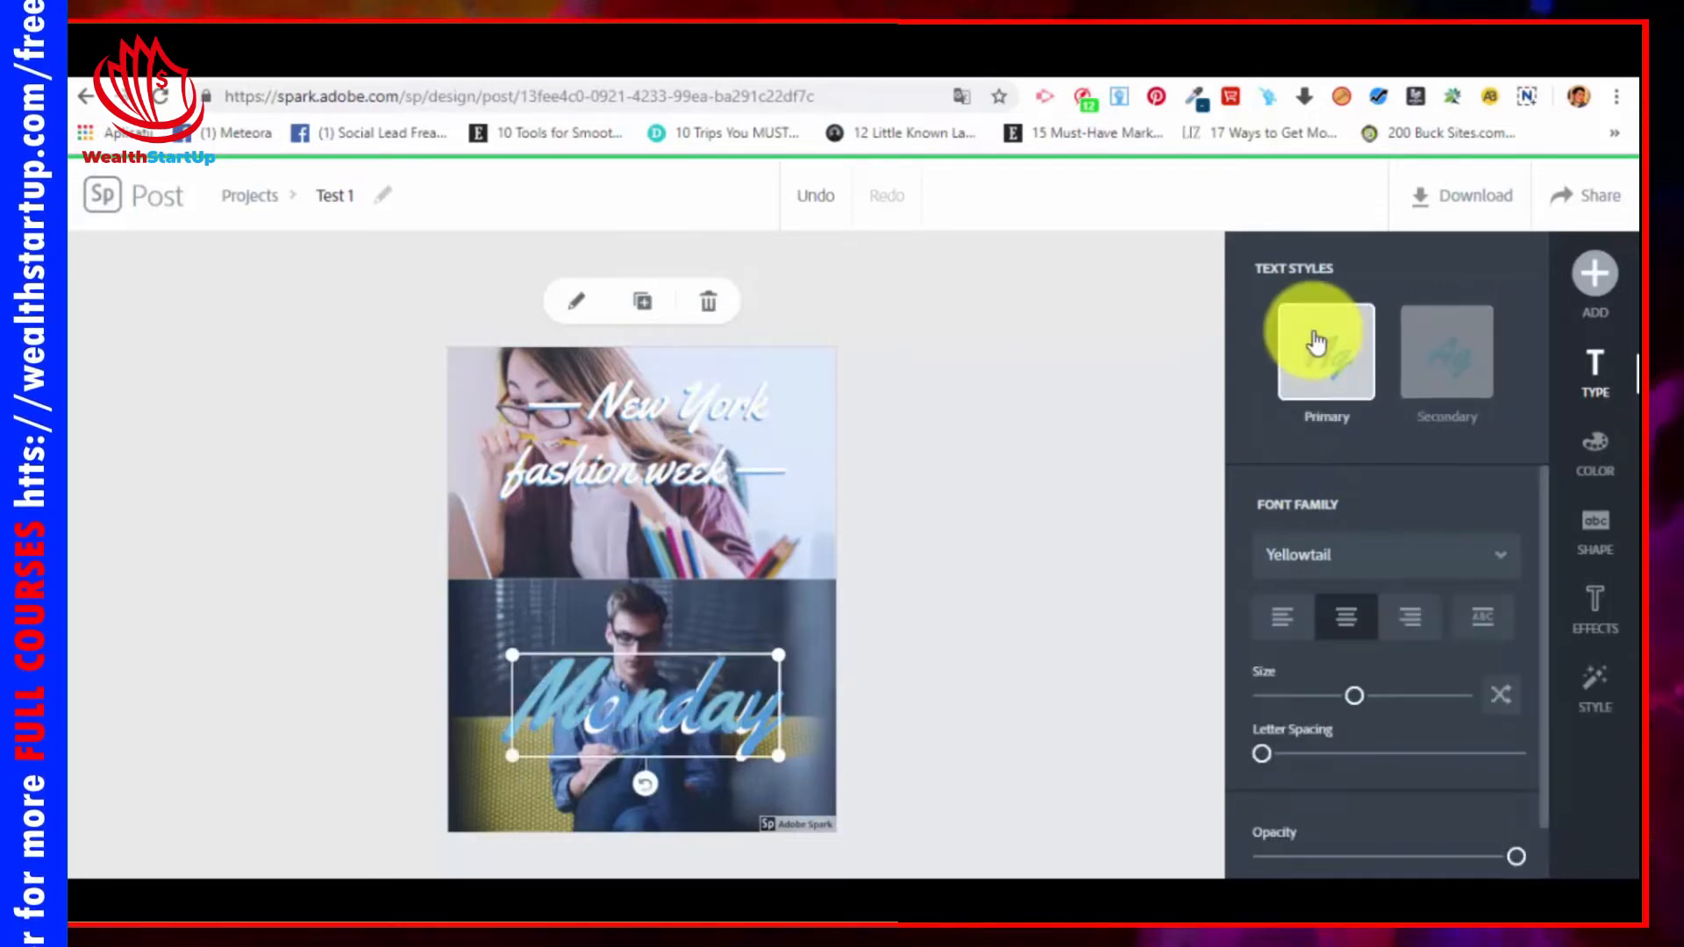
scroll(1342, 562, down, 1)
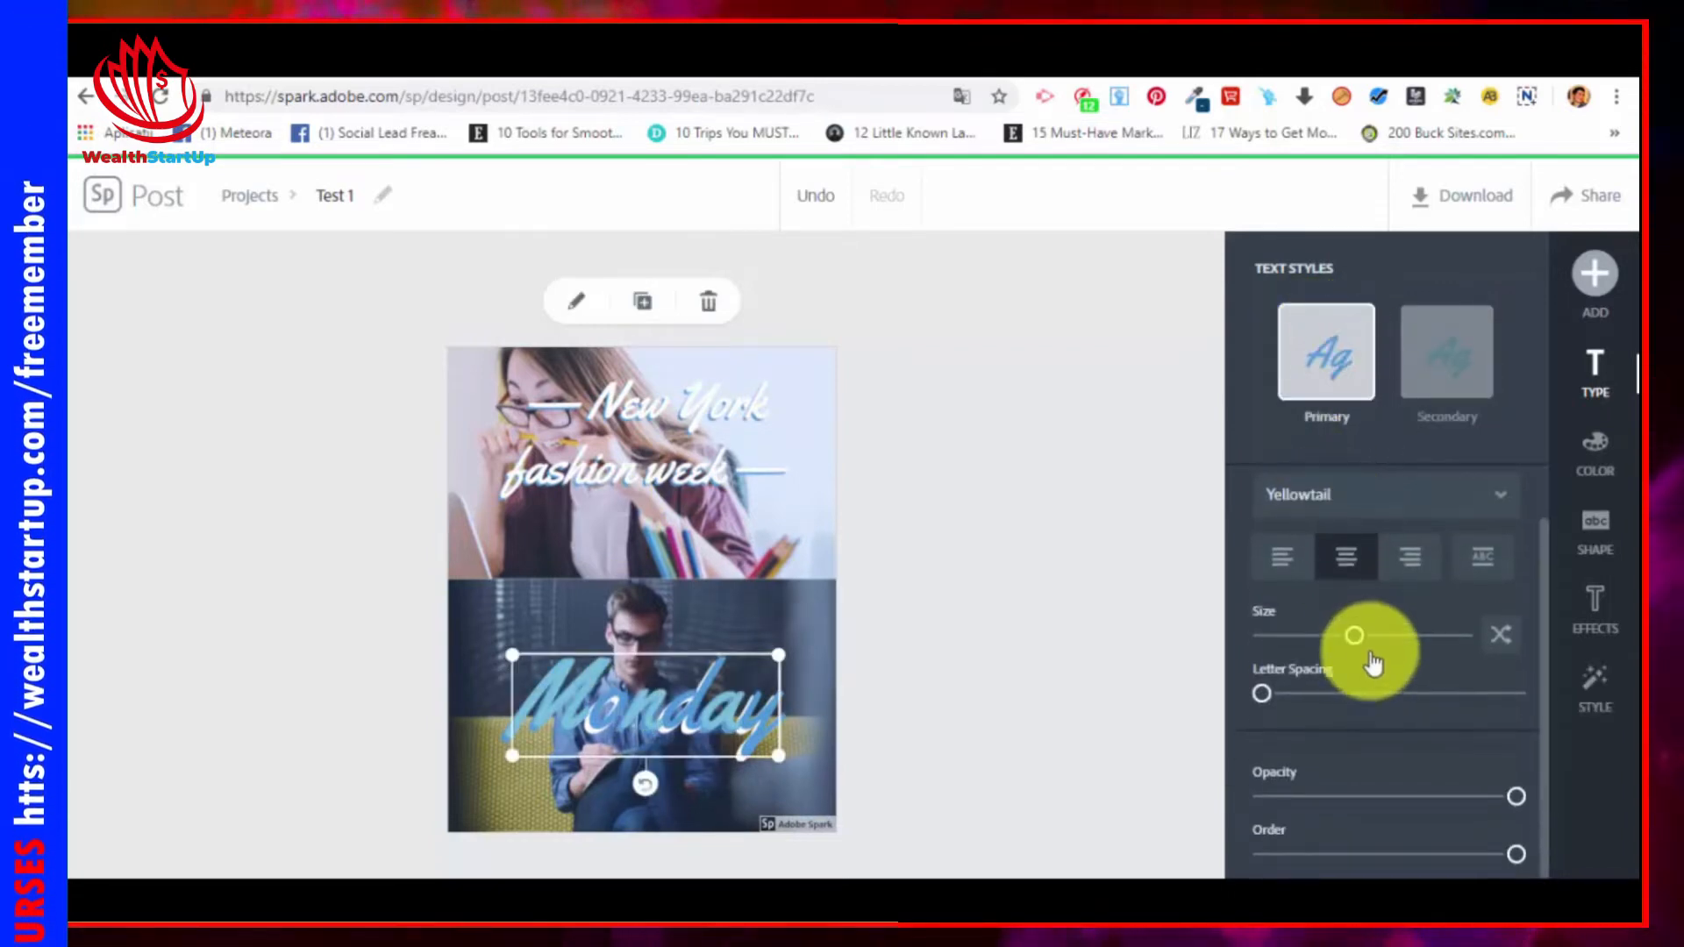
mouse_move(1353, 633)
mouse_down()
mouse_move(1328, 633)
mouse_move(1360, 646)
mouse_up()
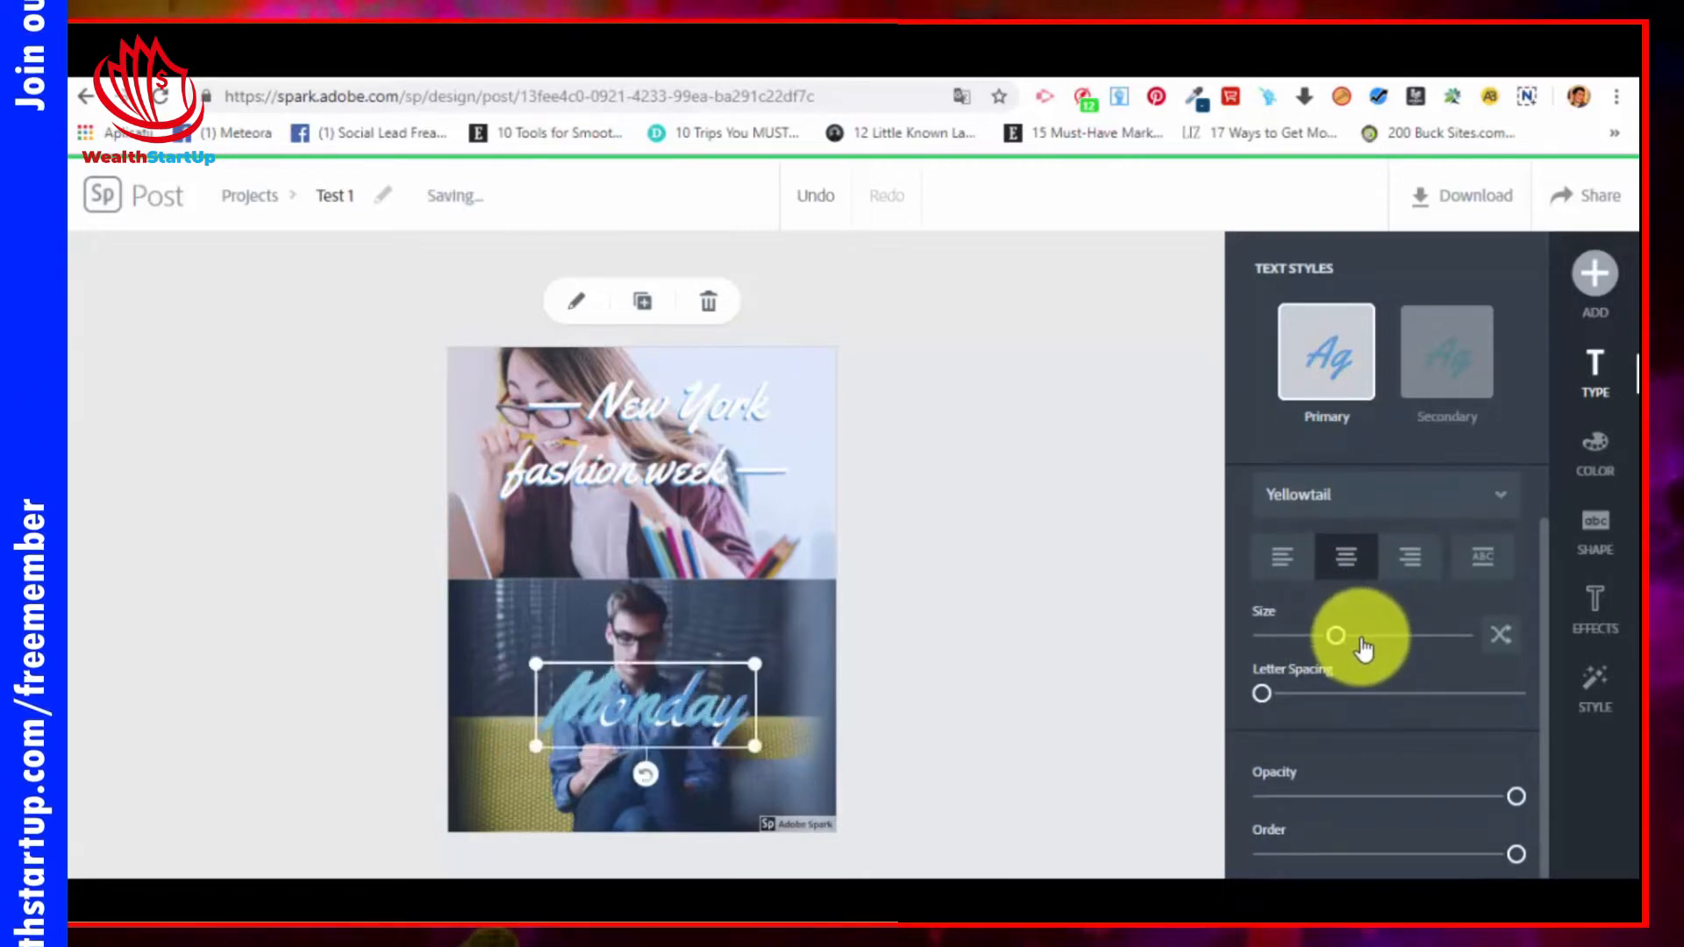
Step: Change the font of "Monday" to Flood Std Regular and slightly widen its letter spacing
click(1335, 507)
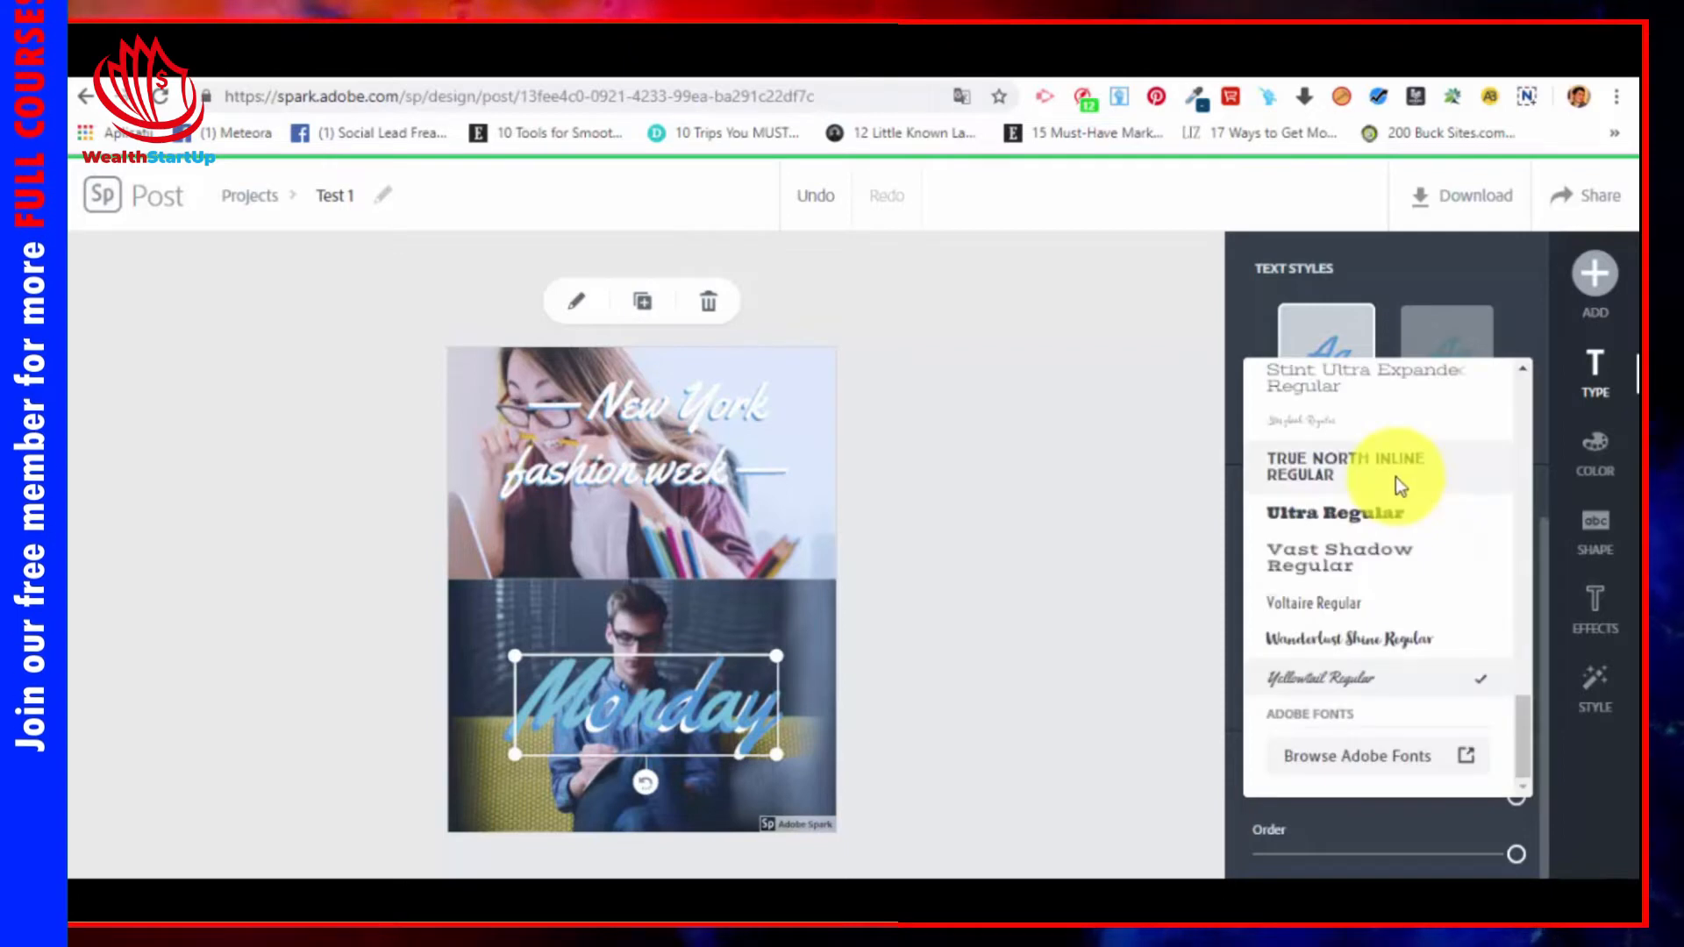
scroll(1374, 665, up, 4)
scroll(1377, 666, up, 10)
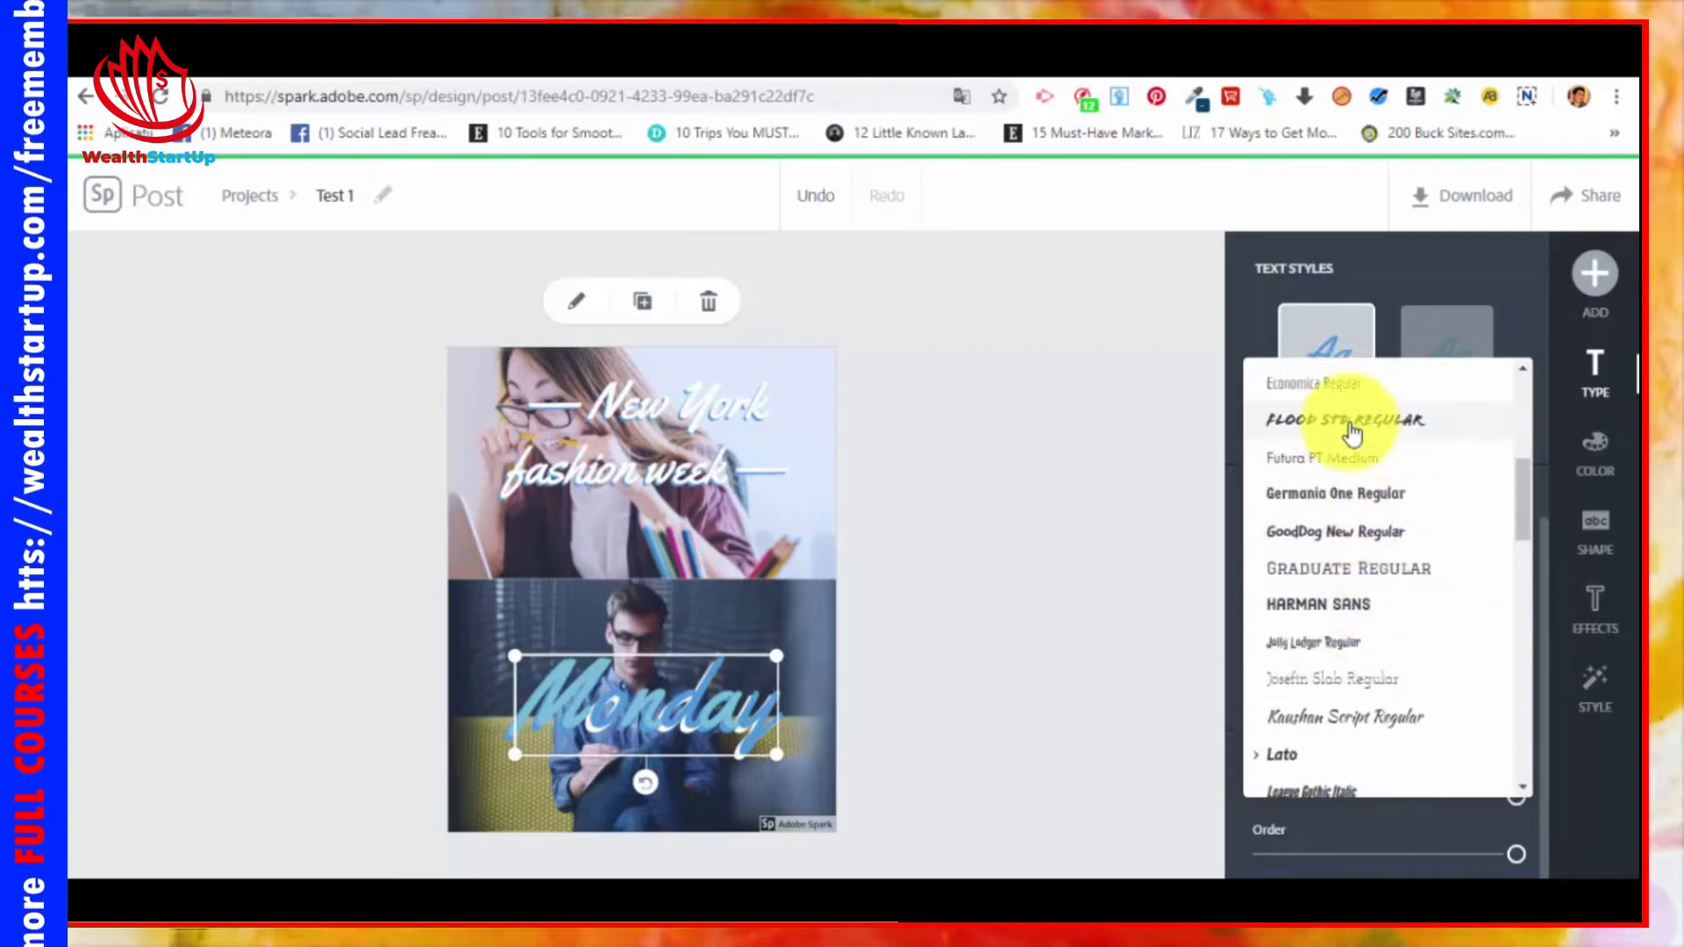
click(1351, 428)
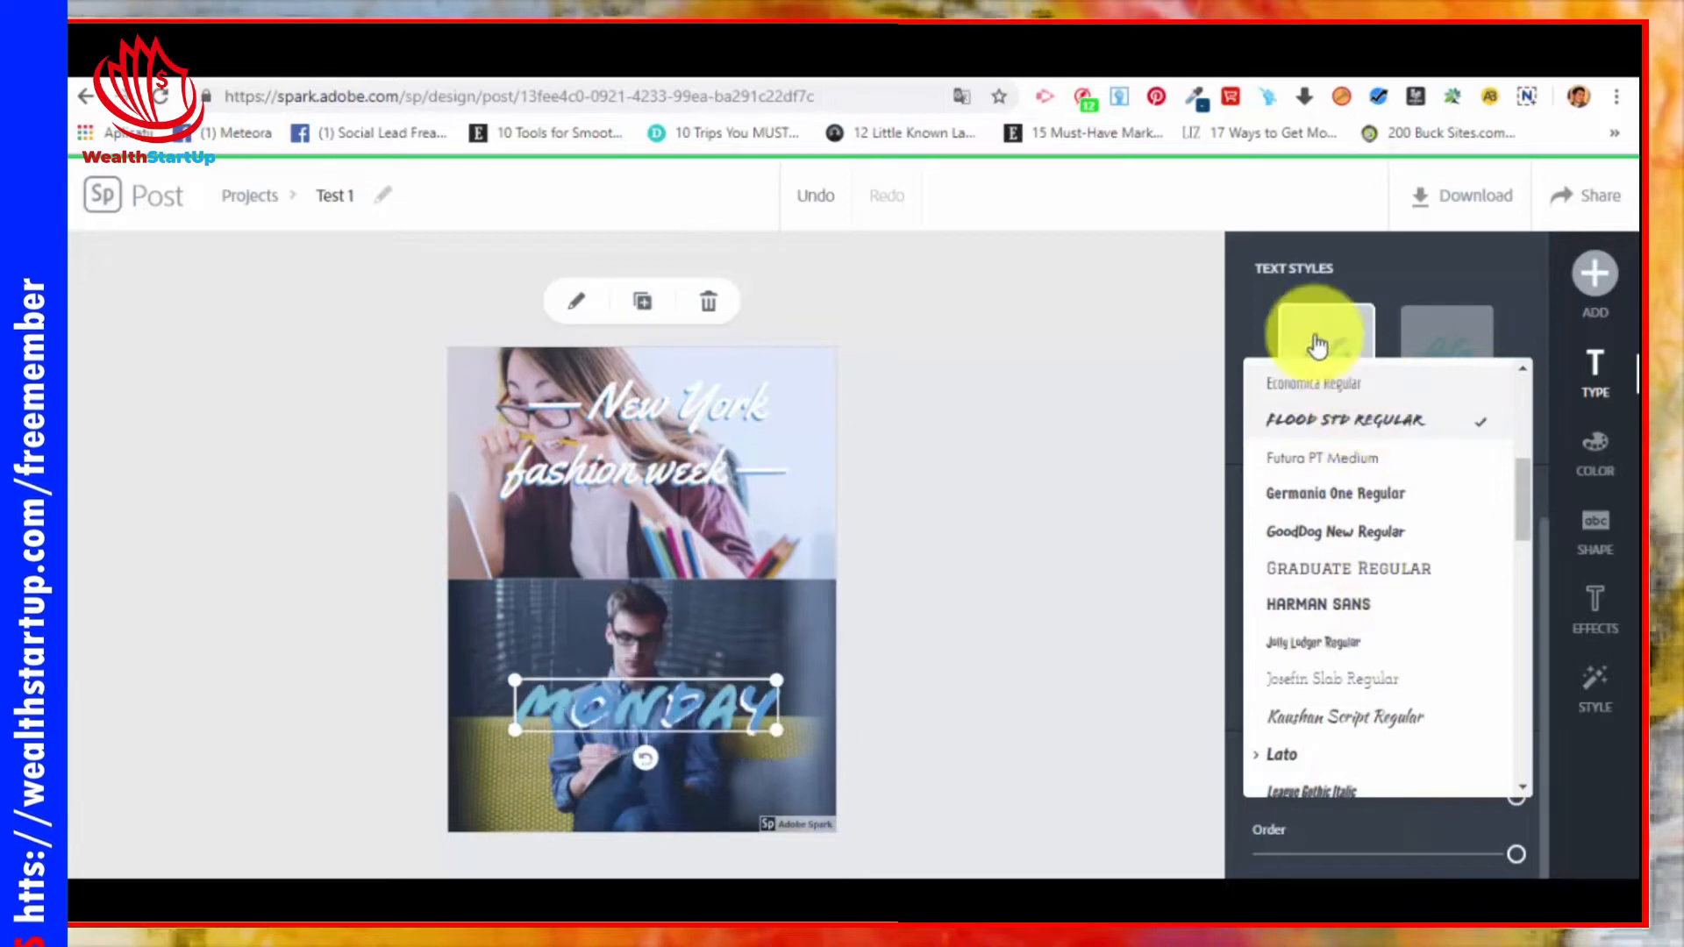
click(1240, 293)
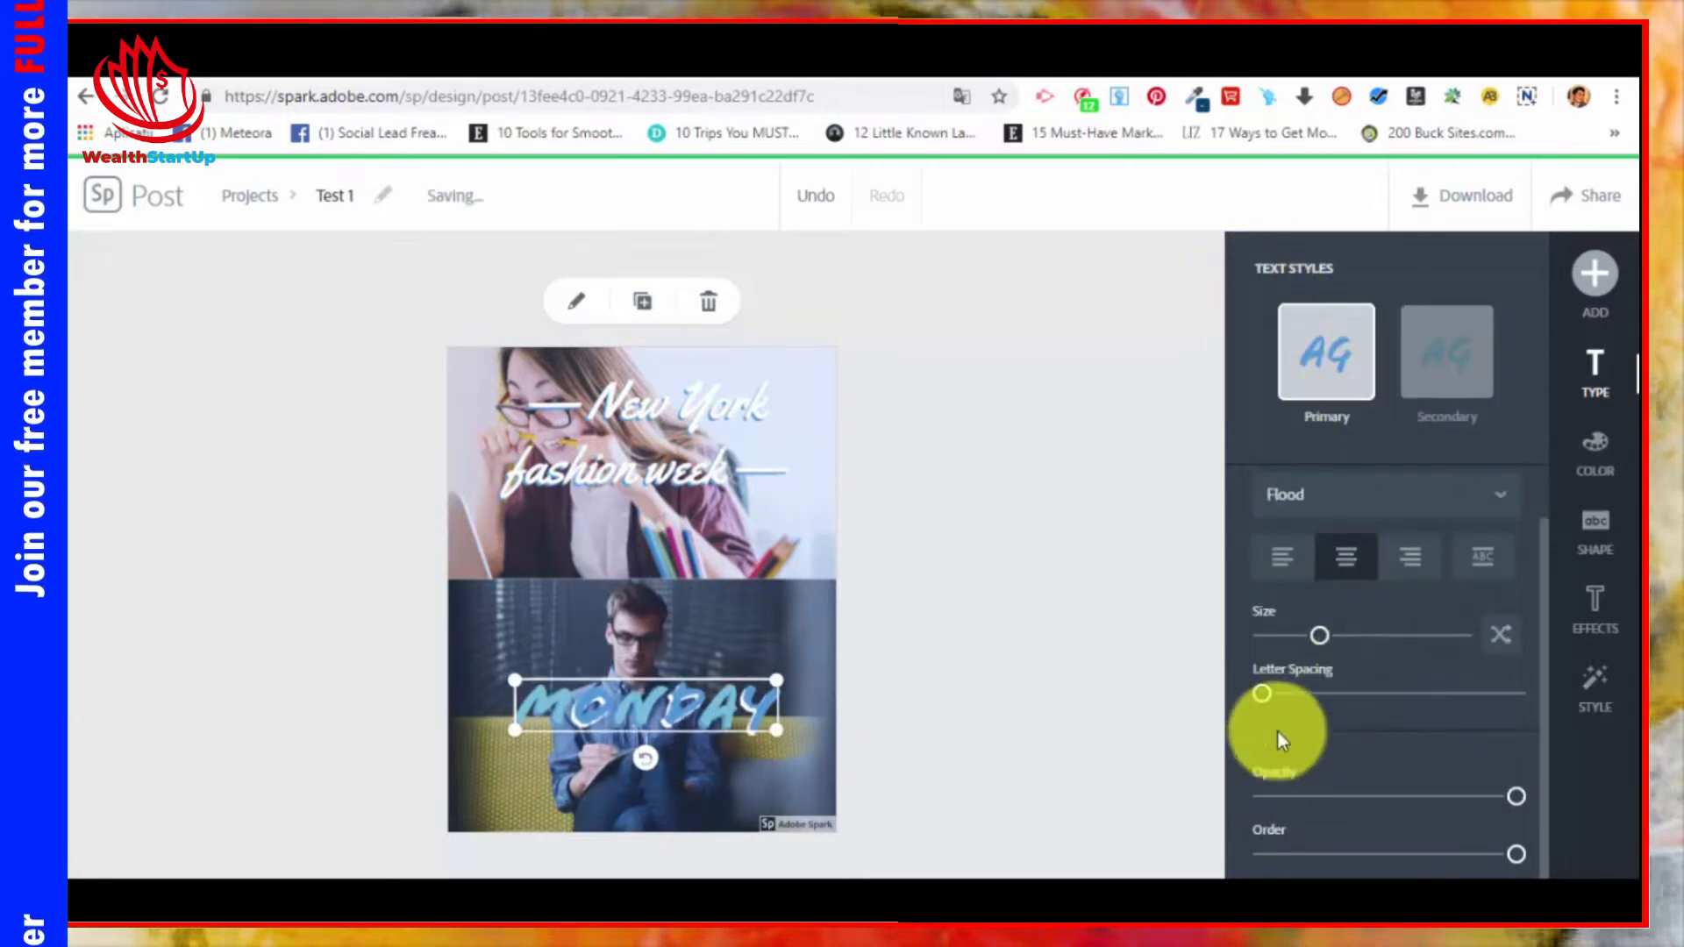
mouse_move(1264, 700)
mouse_down()
mouse_move(1260, 725)
mouse_move(1278, 688)
mouse_move(1301, 724)
mouse_move(1297, 698)
mouse_up()
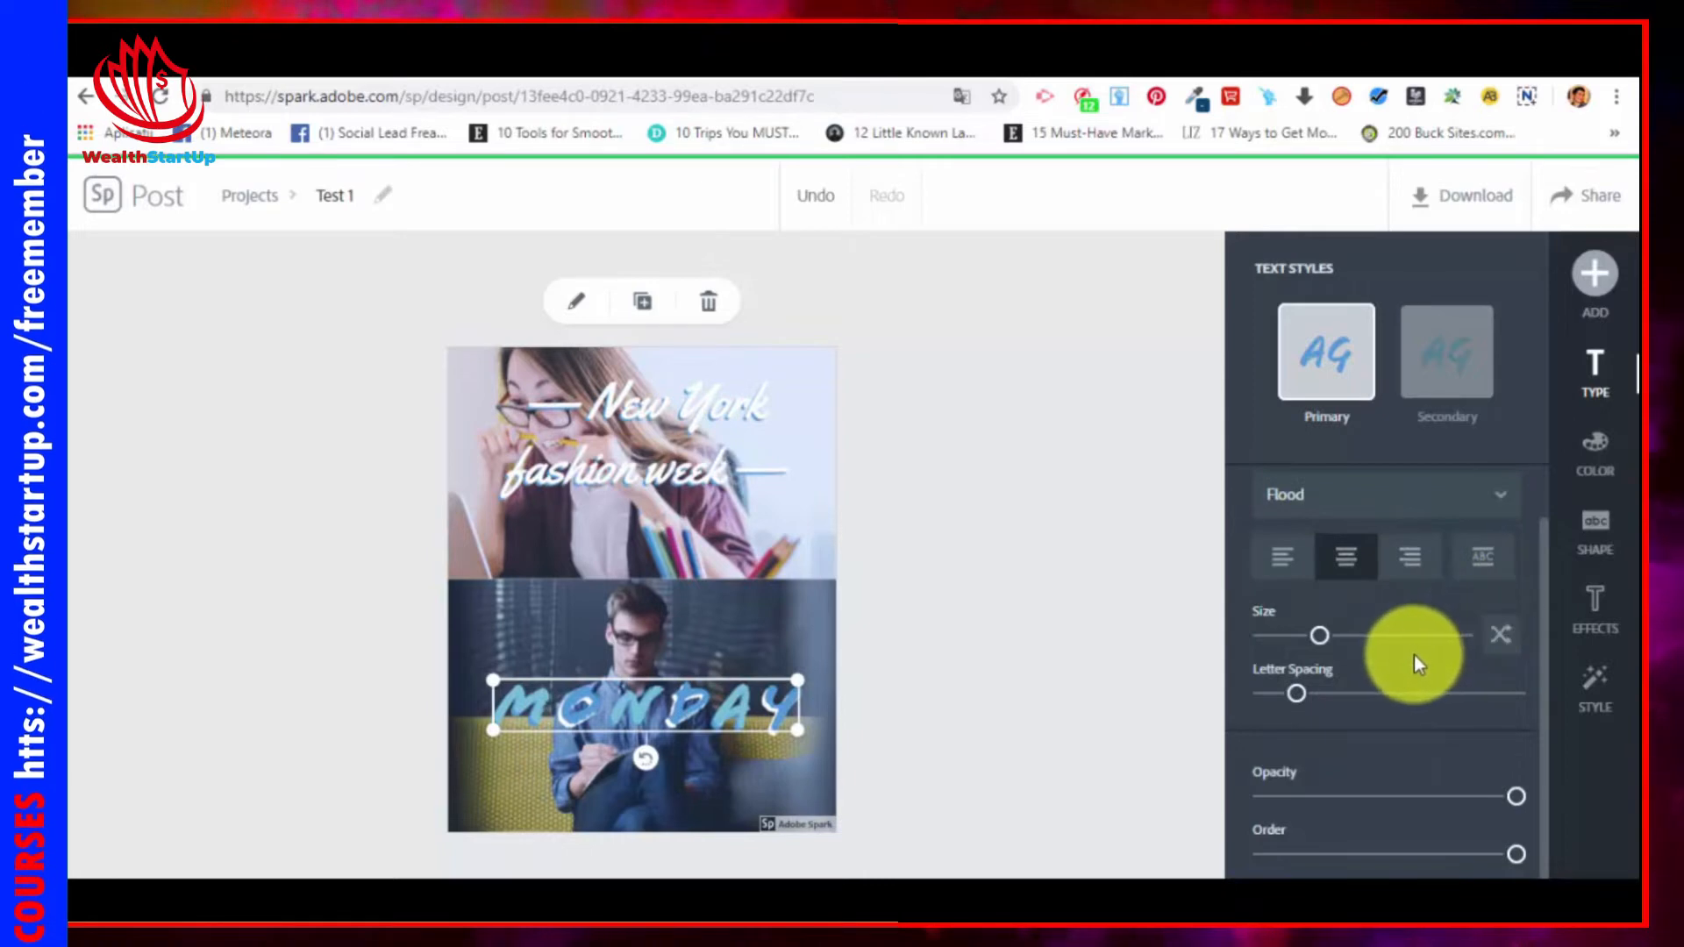
Step: Check the secondary style's options, then try a lower opacity on the primary style of "Monday" and restore full opacity
scroll(1460, 680, up, 2)
click(1434, 364)
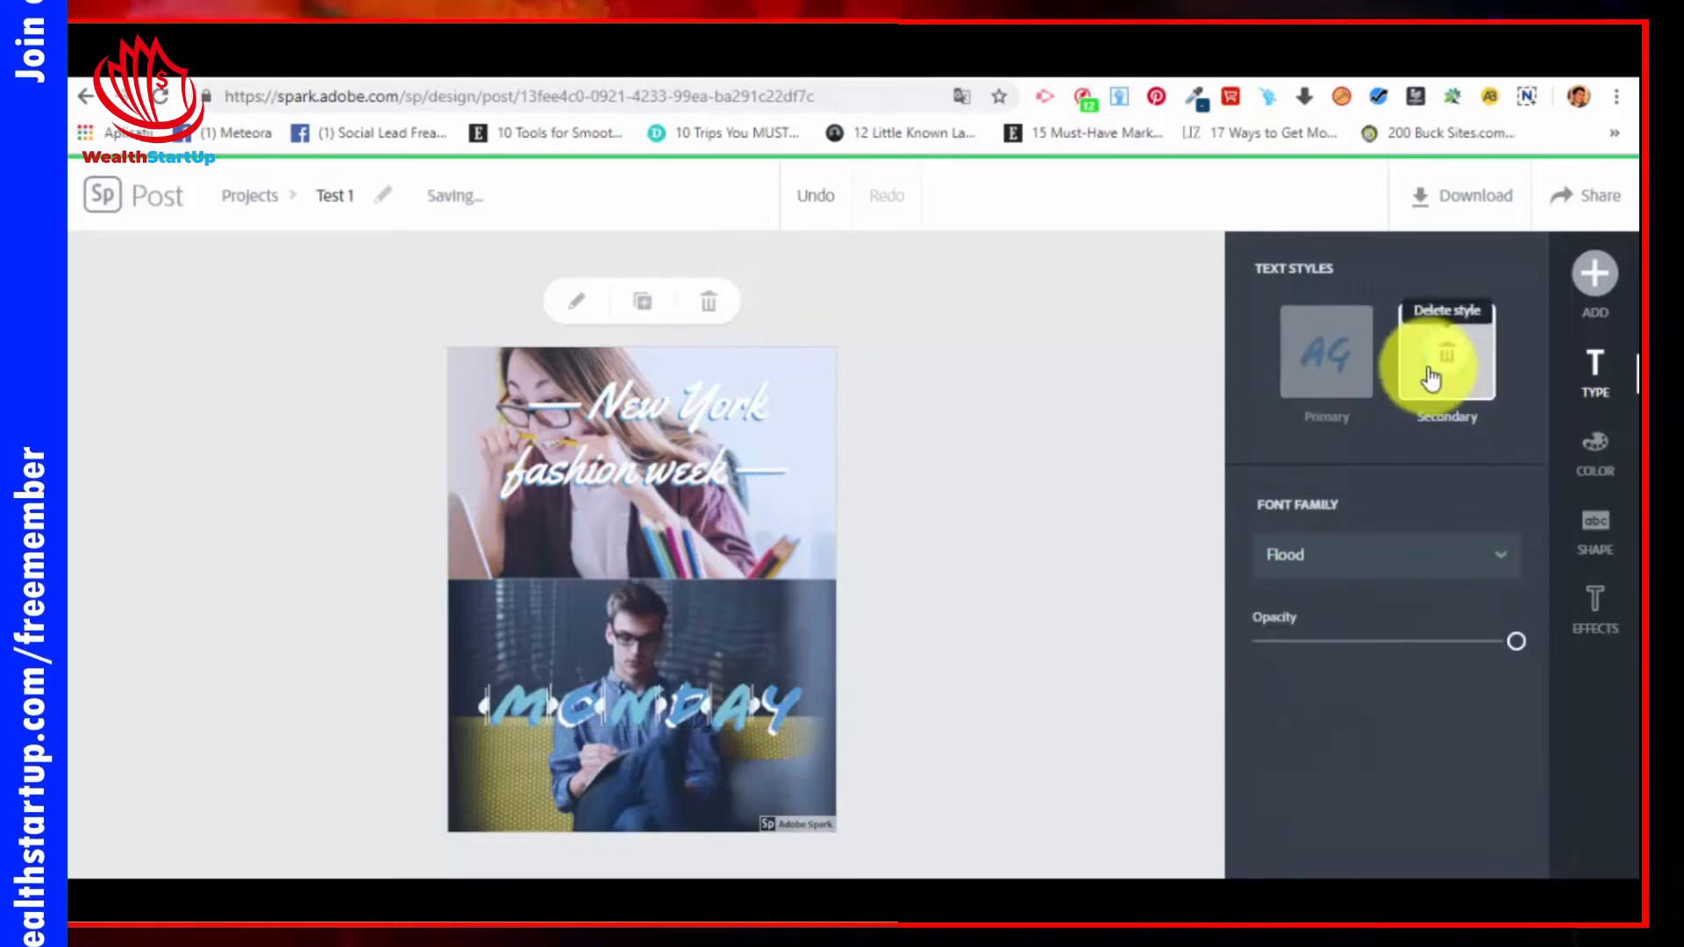
click(1325, 338)
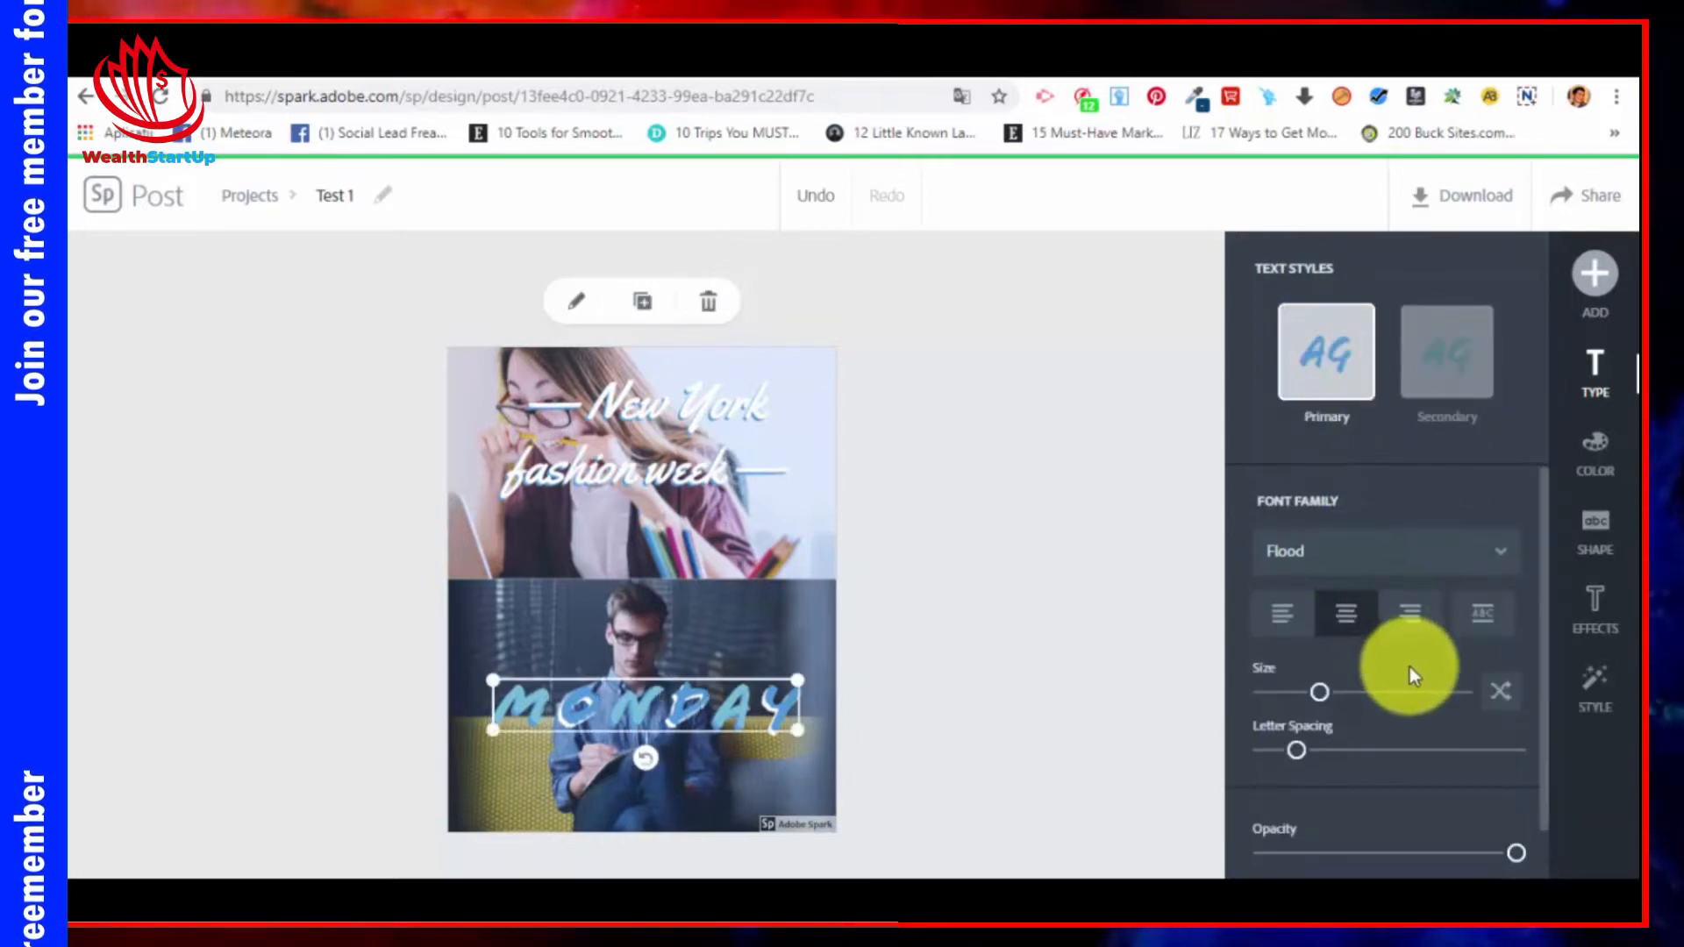
scroll(1409, 662, down, 1)
drag(1516, 797, 1582, 826)
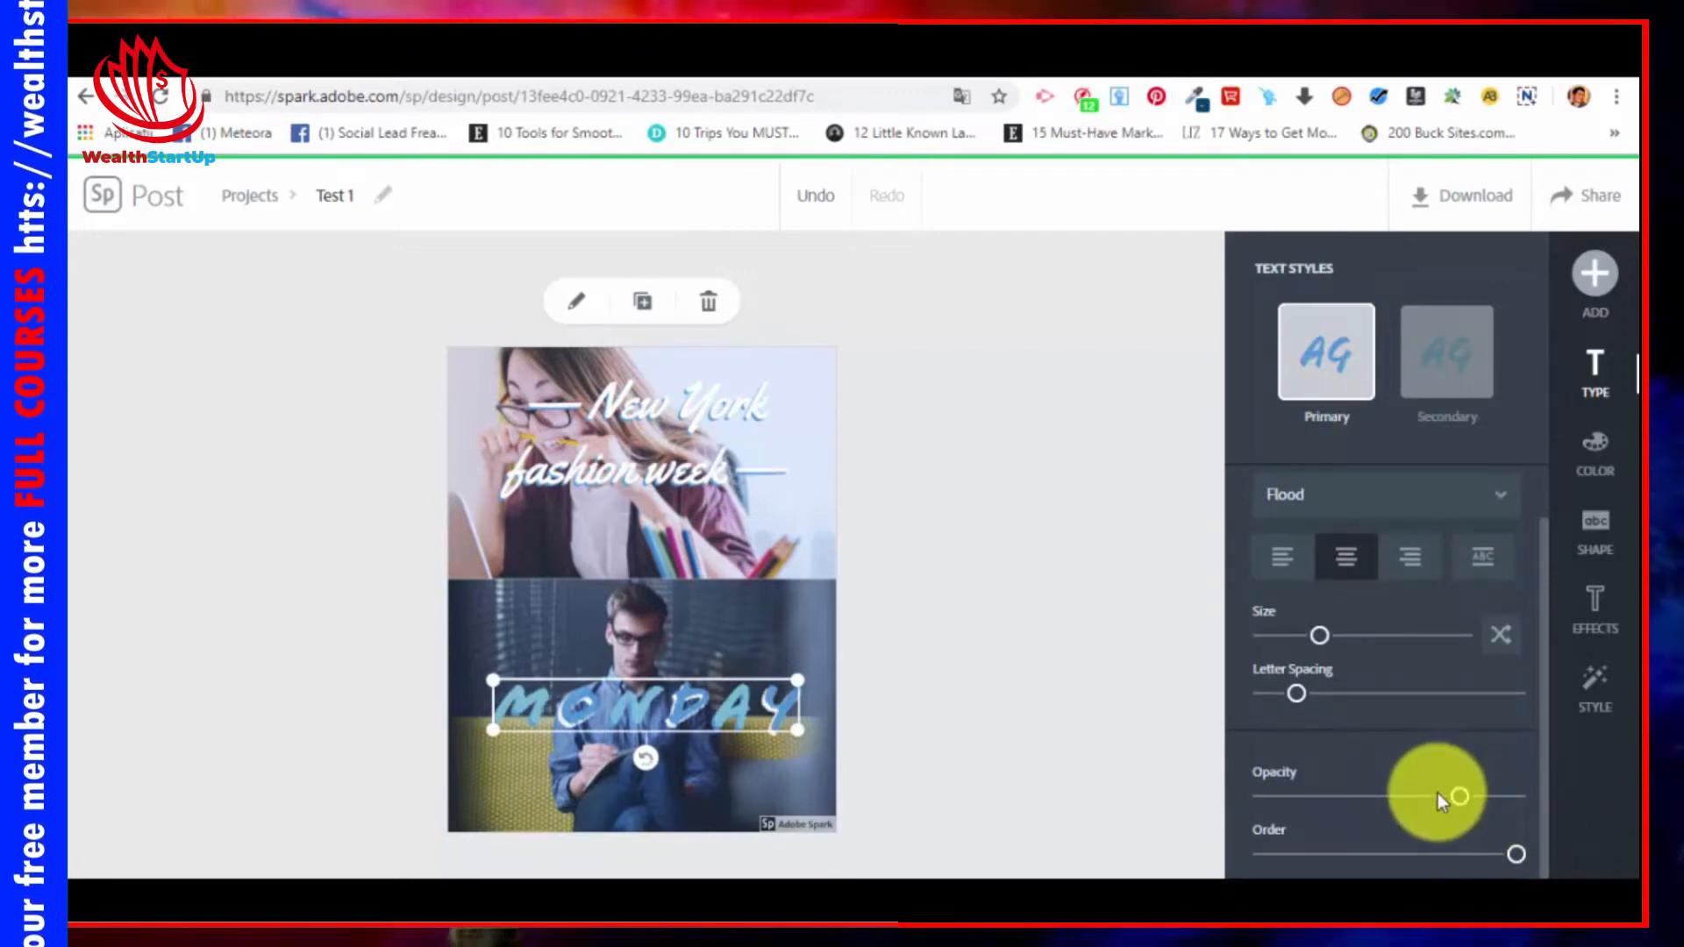
drag(1439, 793, 1531, 793)
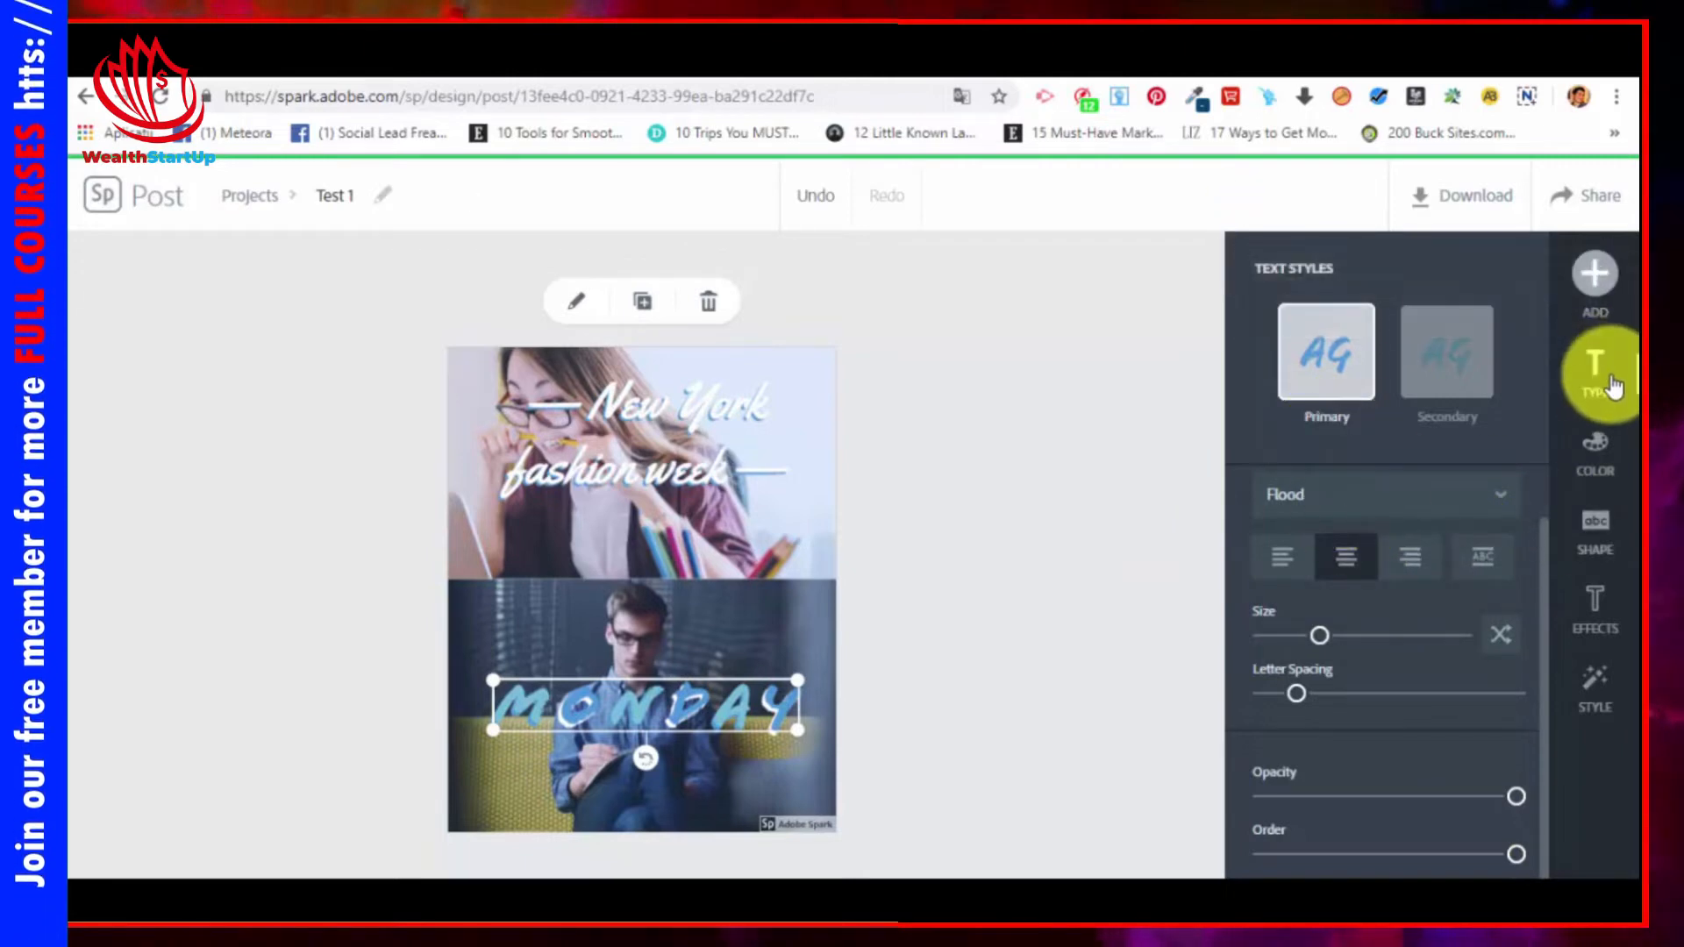
Step: Dismiss the backing shape tip and try the full-width band and cut-out text shapes on "Monday"
click(1626, 527)
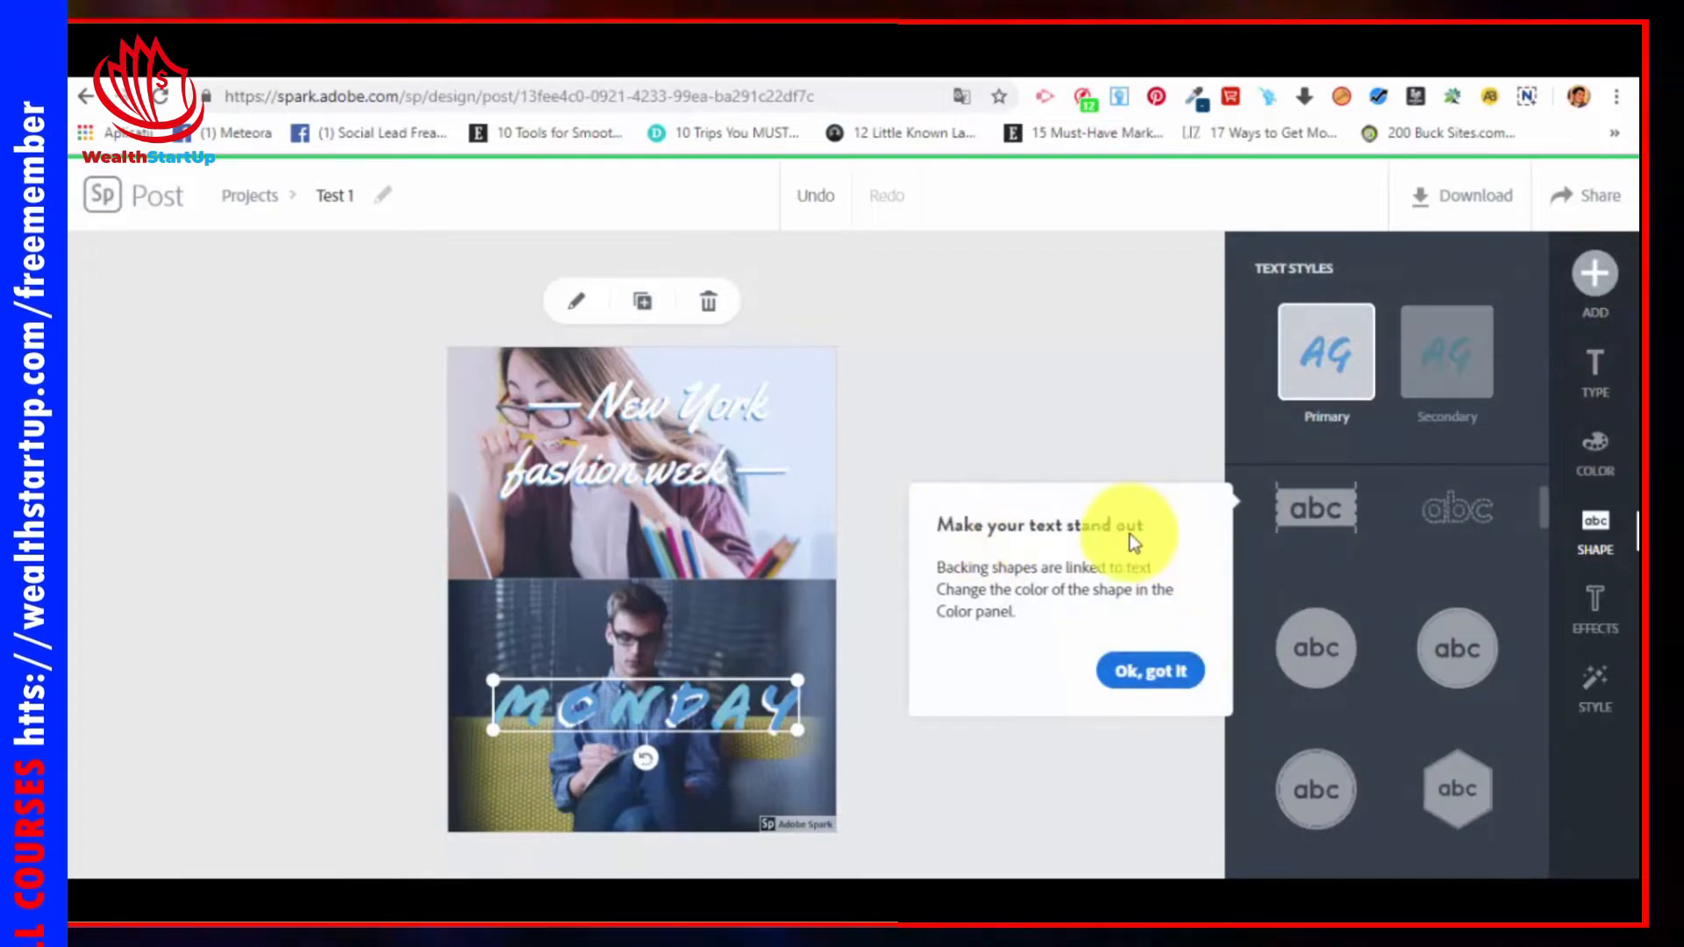
click(1176, 673)
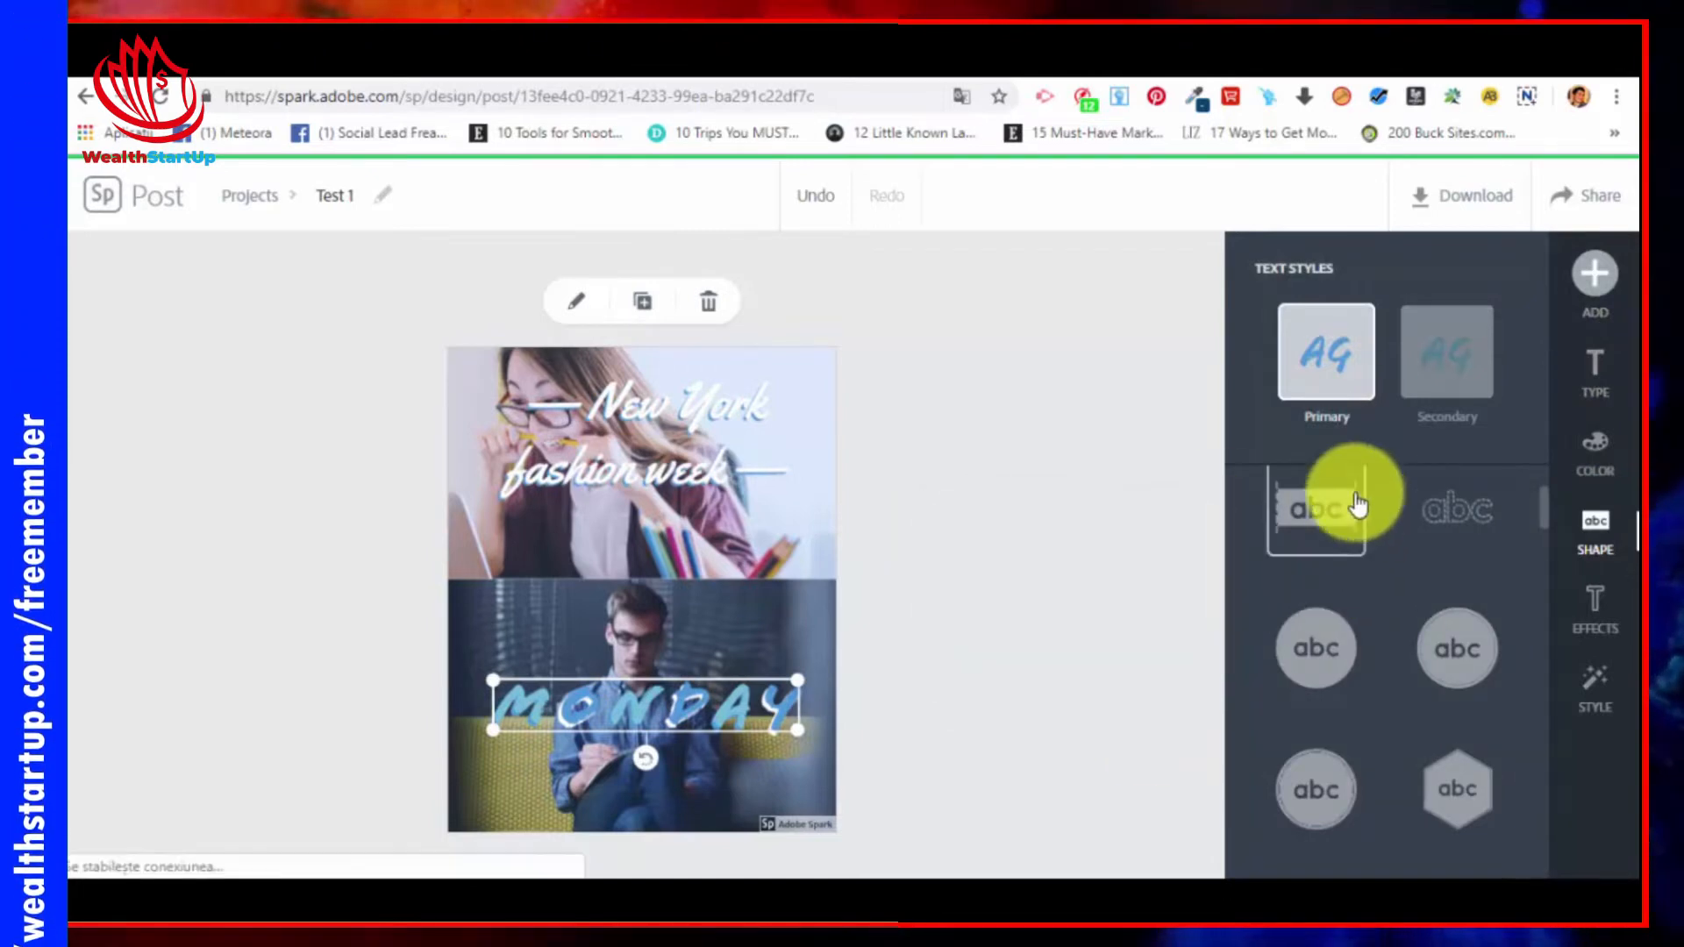
click(1318, 507)
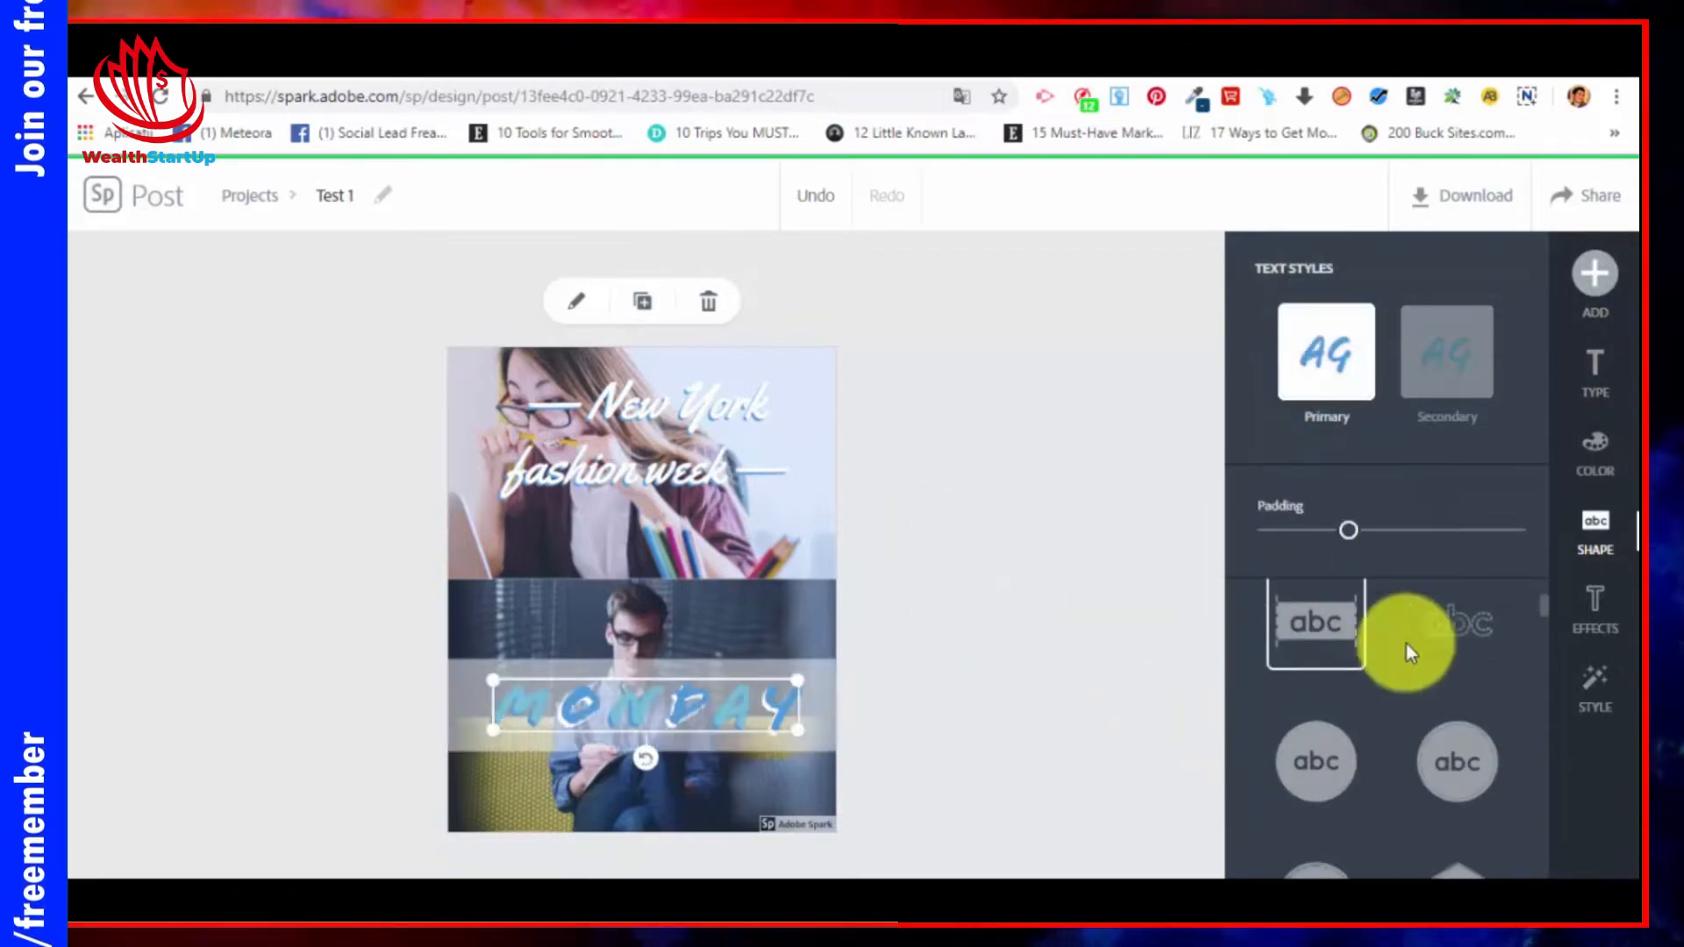
click(1464, 616)
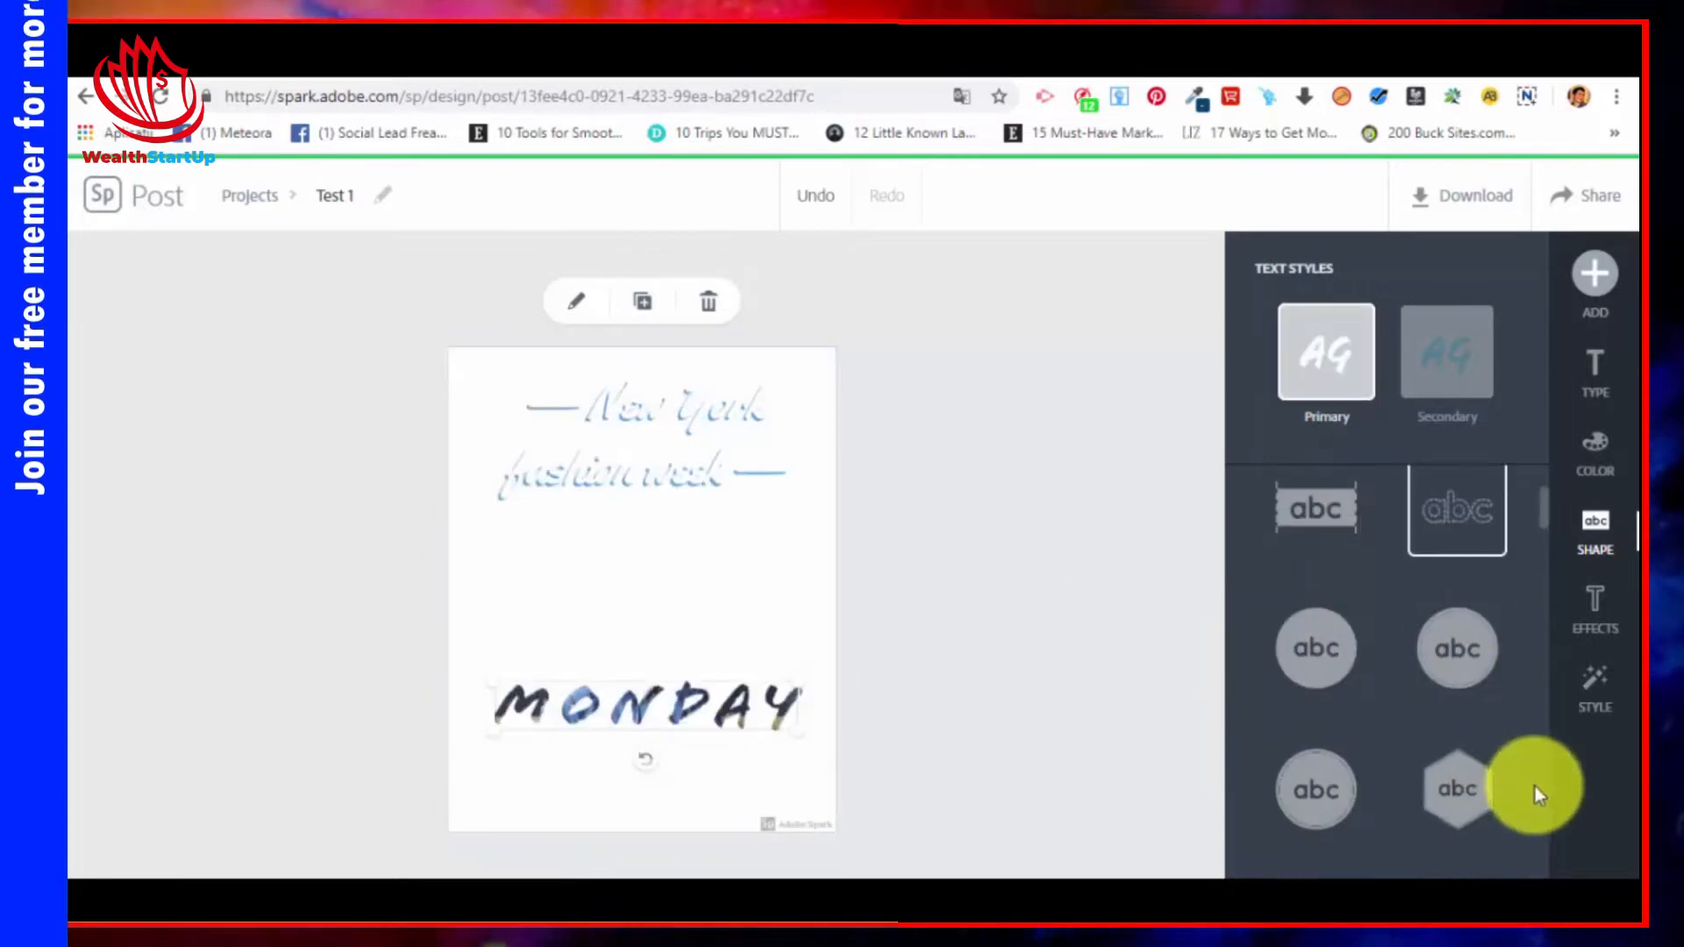
click(1458, 522)
click(1307, 502)
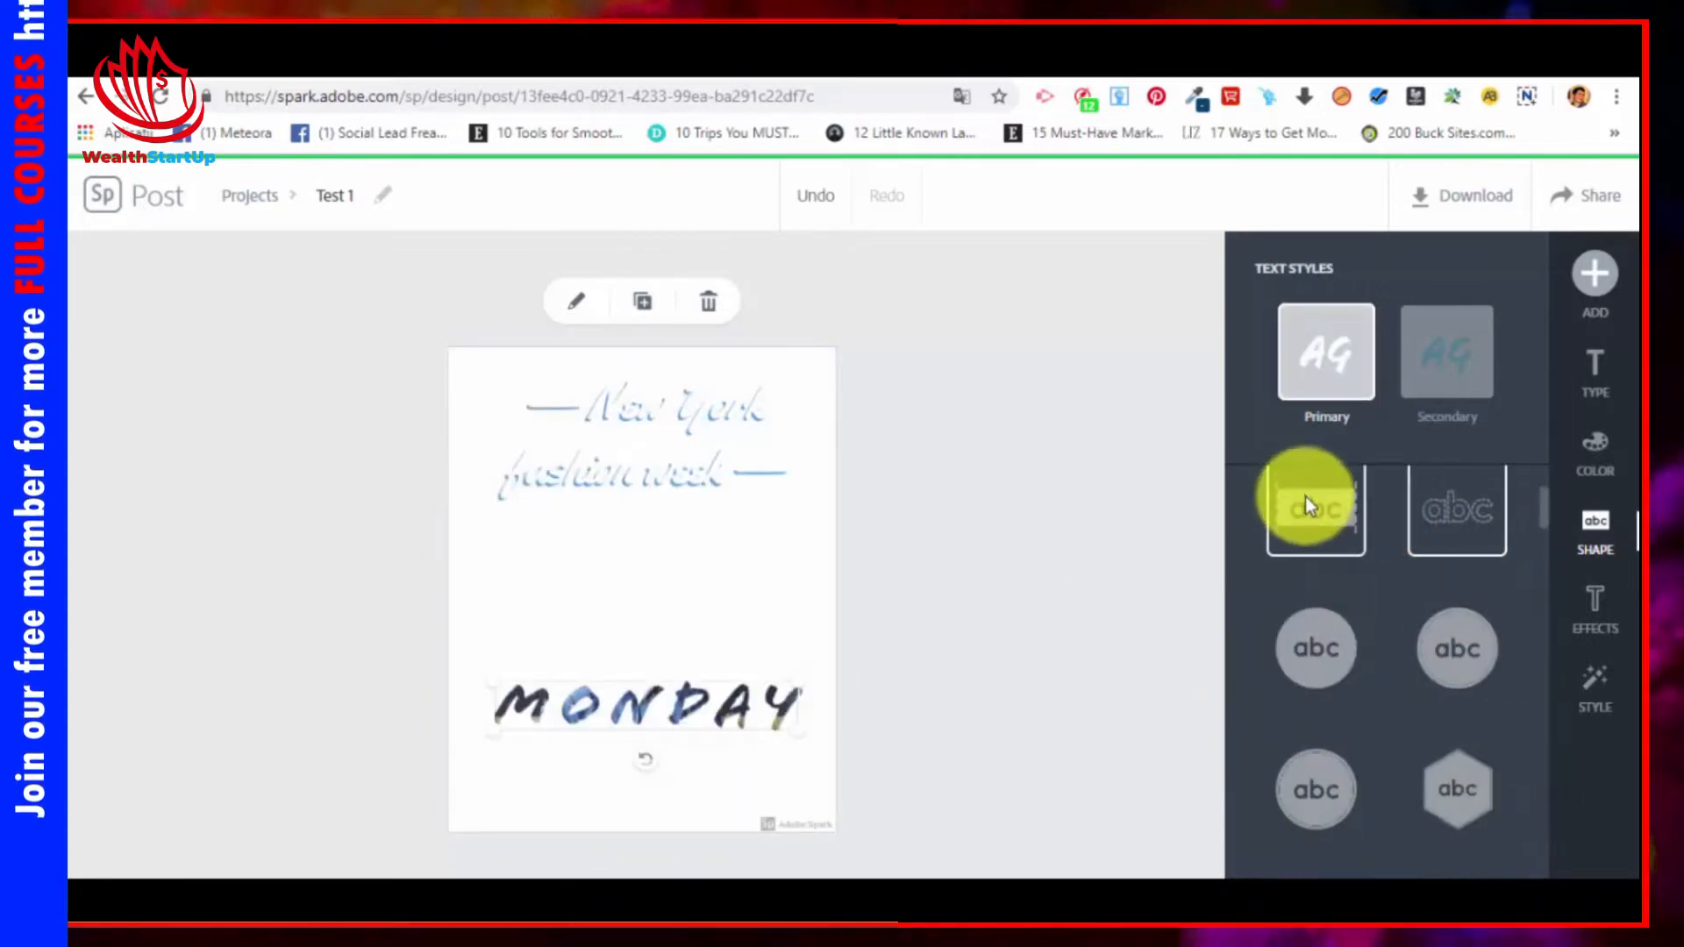
Step: Try circle, dotted circle, diamond and rounded rectangle backing shapes on "Monday" and apply the folded ribbon banner shape
click(1355, 776)
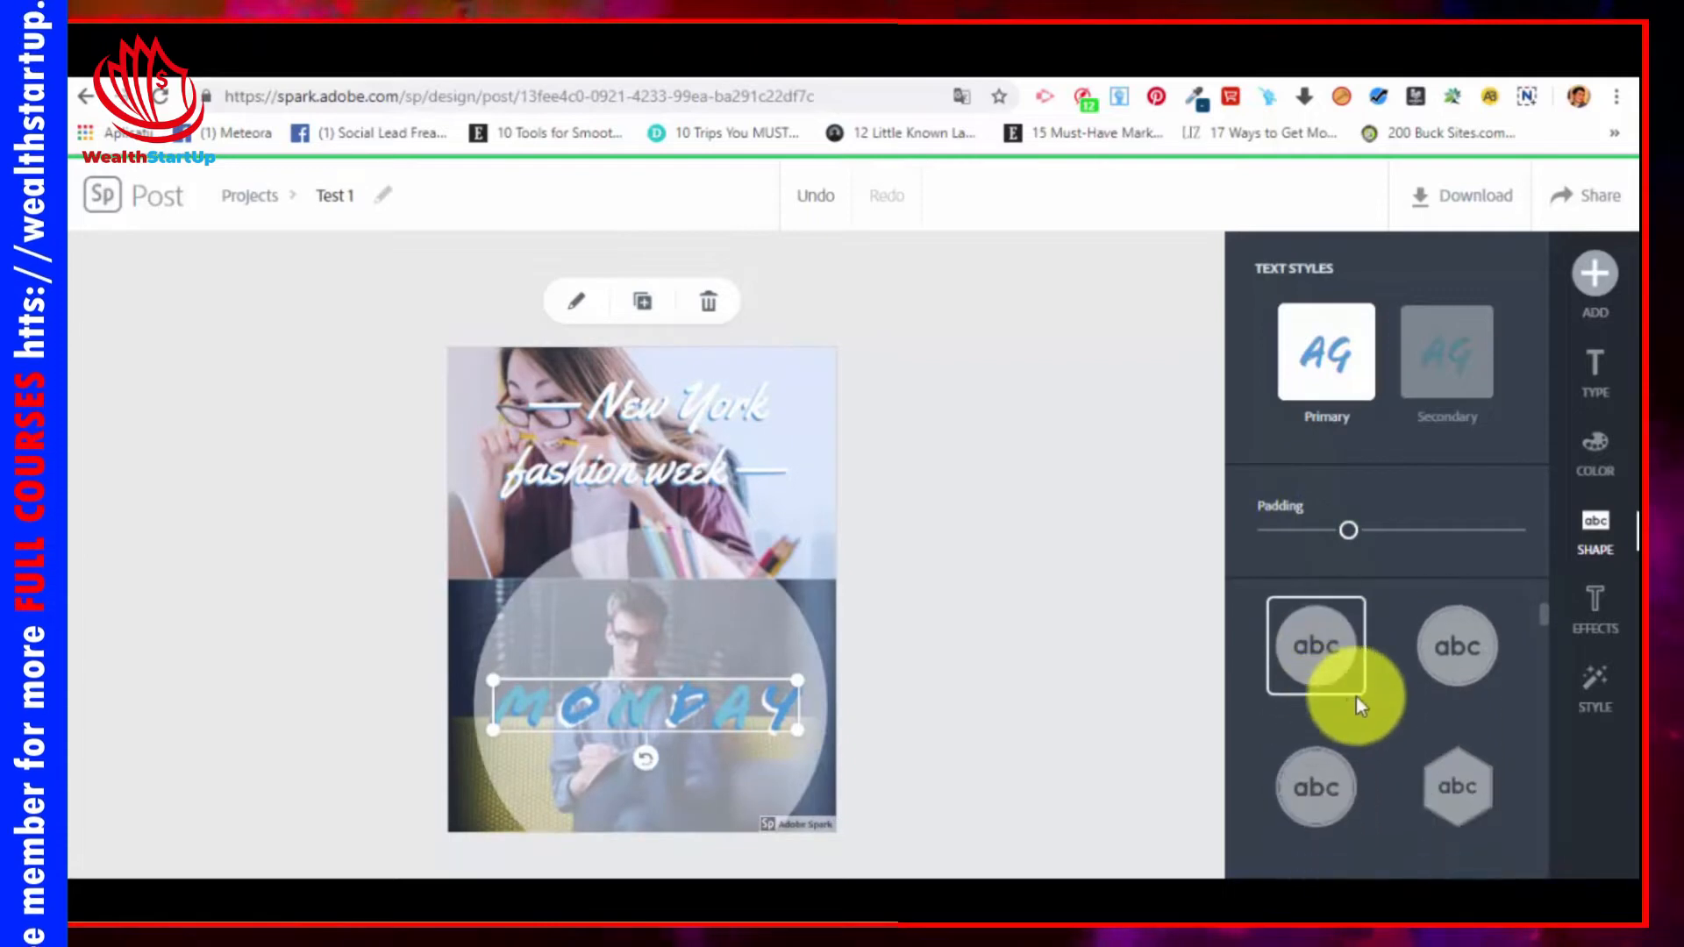
click(1491, 656)
scroll(1428, 606, down, 3)
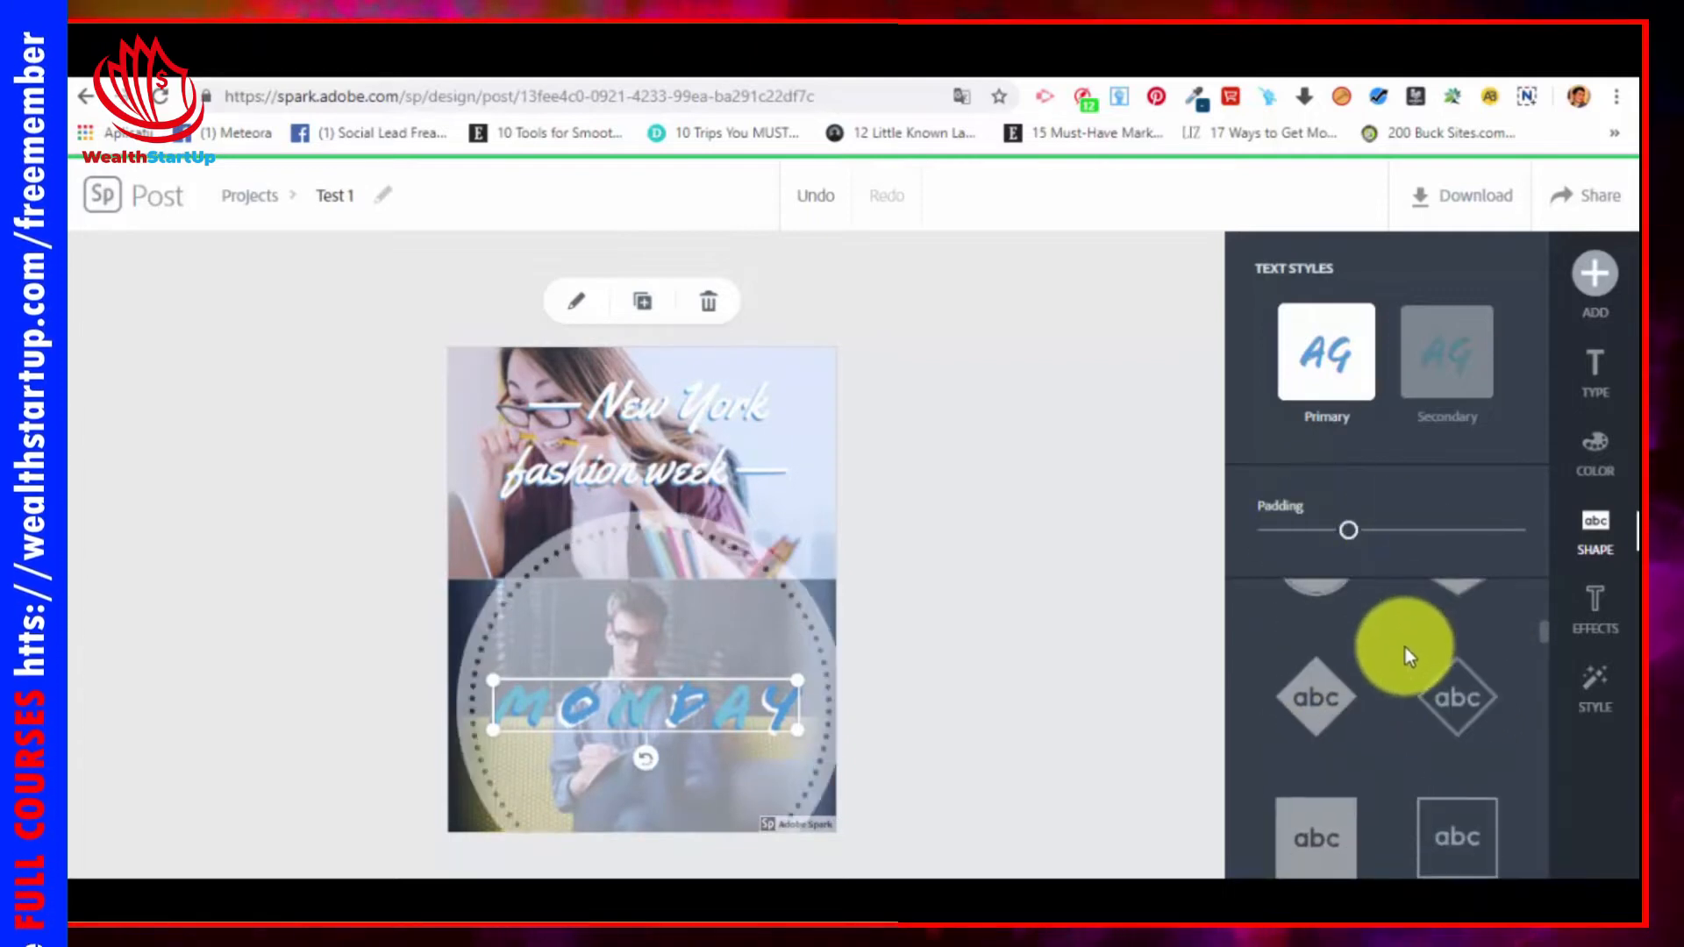
click(1334, 709)
scroll(1372, 741, down, 3)
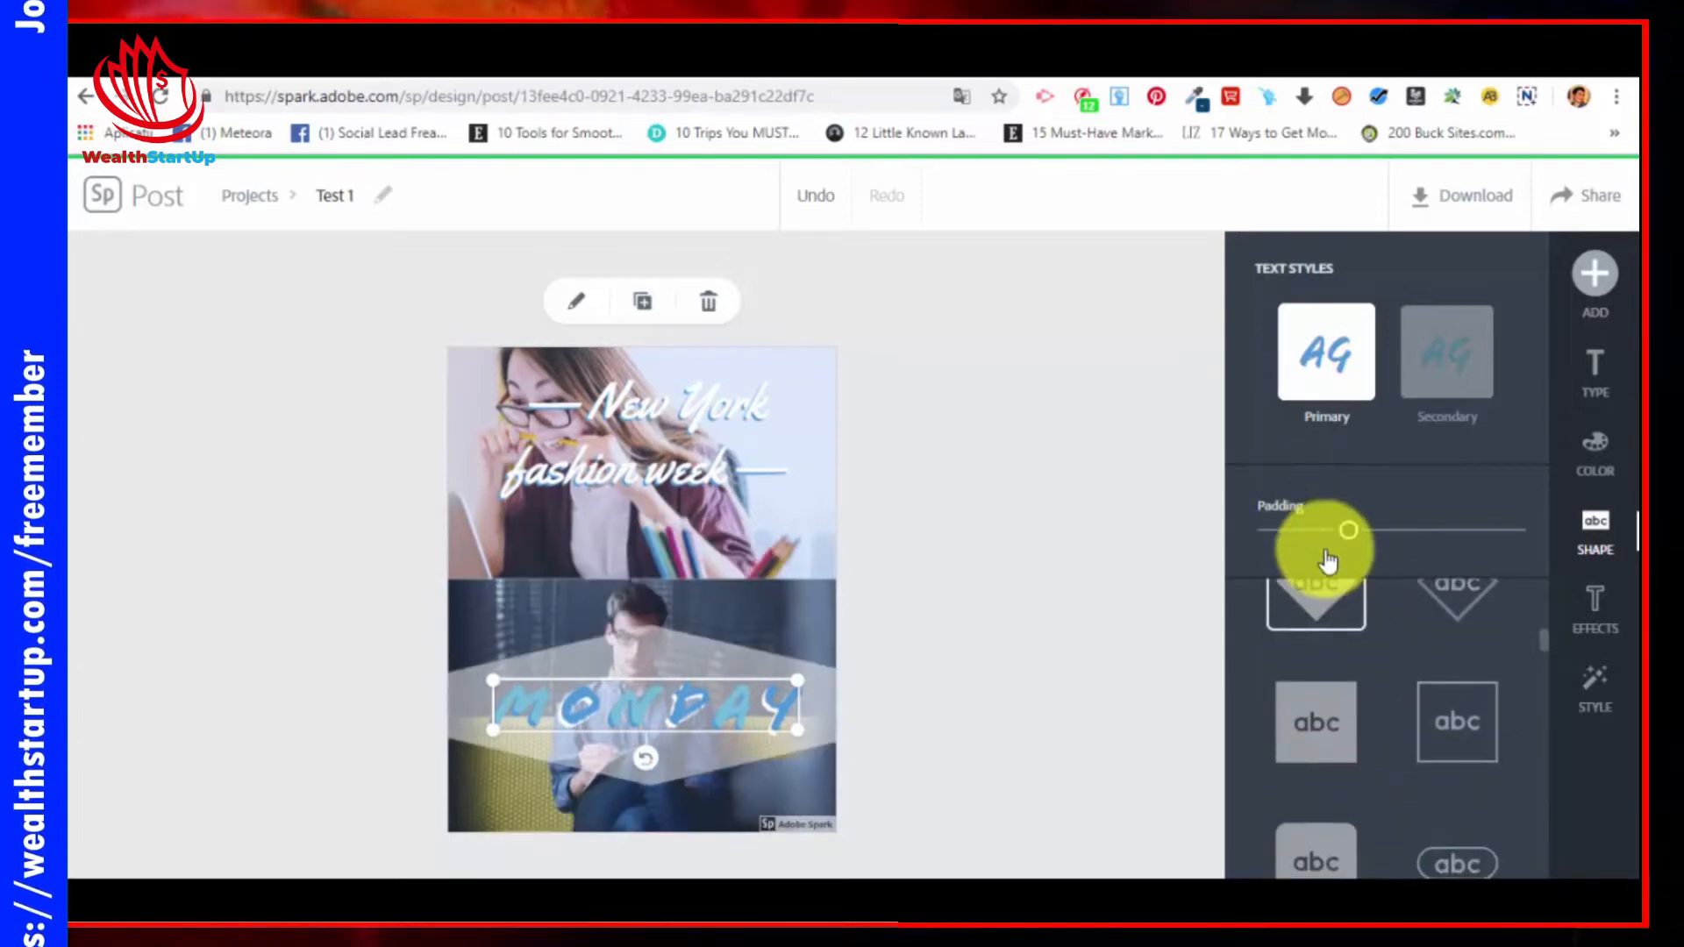
click(1325, 654)
scroll(1399, 721, down, 5)
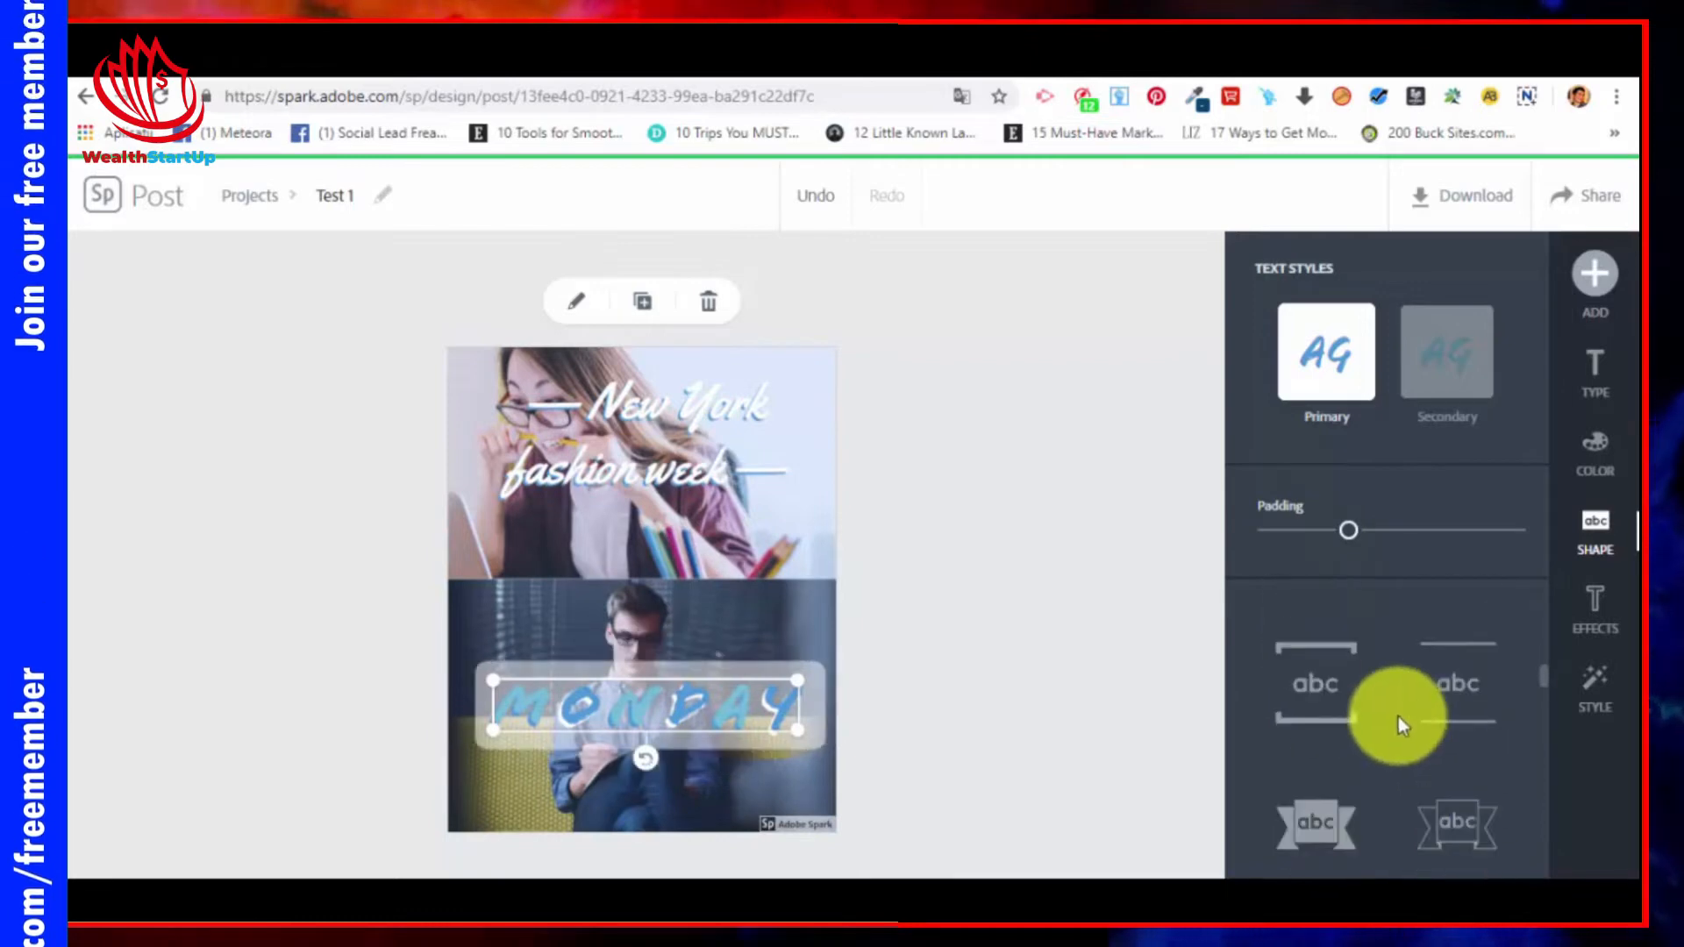
click(1316, 760)
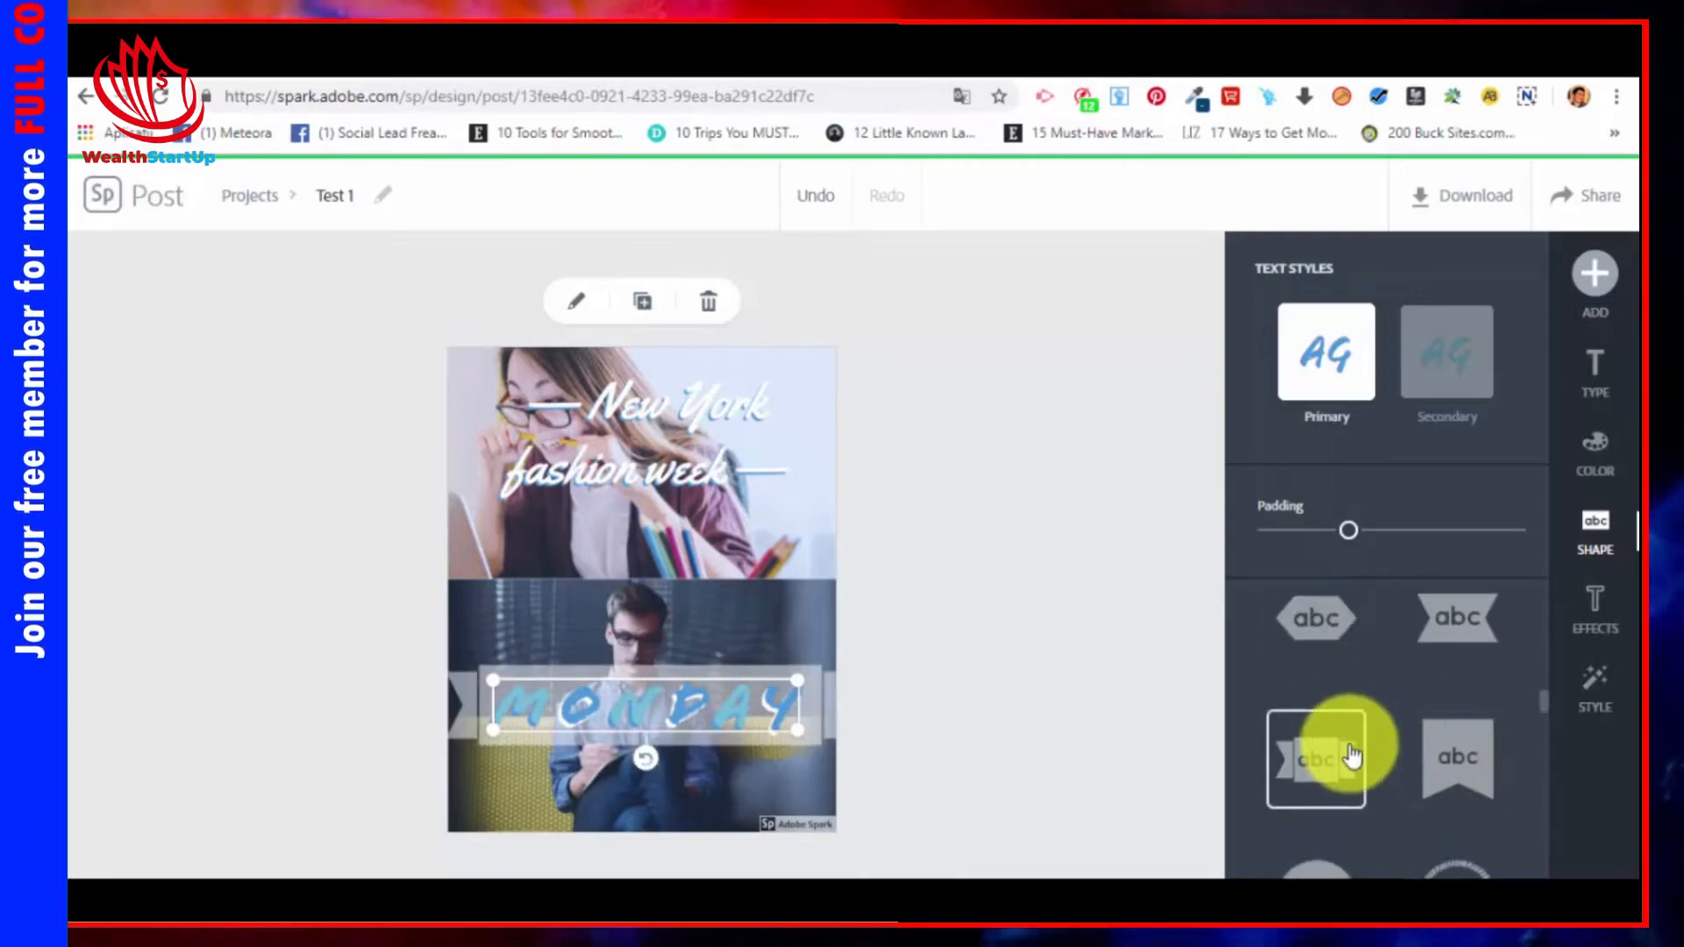
Step: Reduce the padding of the folded ribbon behind "Monday" to the minimum and return to its primary text style
drag(1351, 531, 1277, 524)
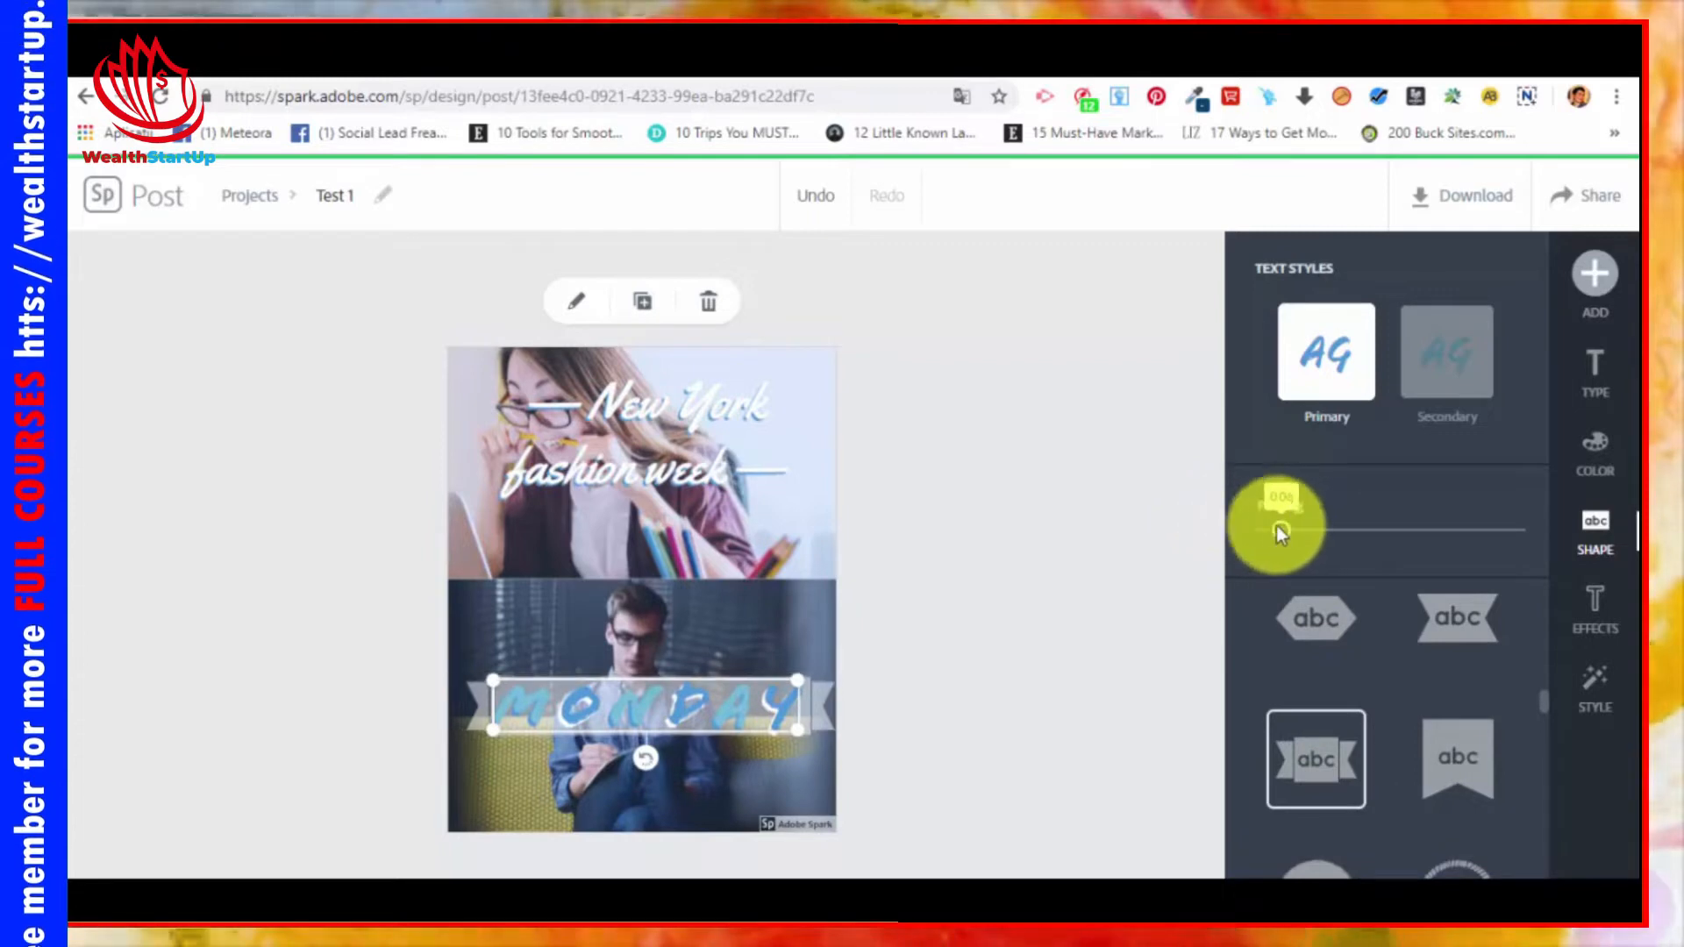
click(1432, 367)
click(1333, 349)
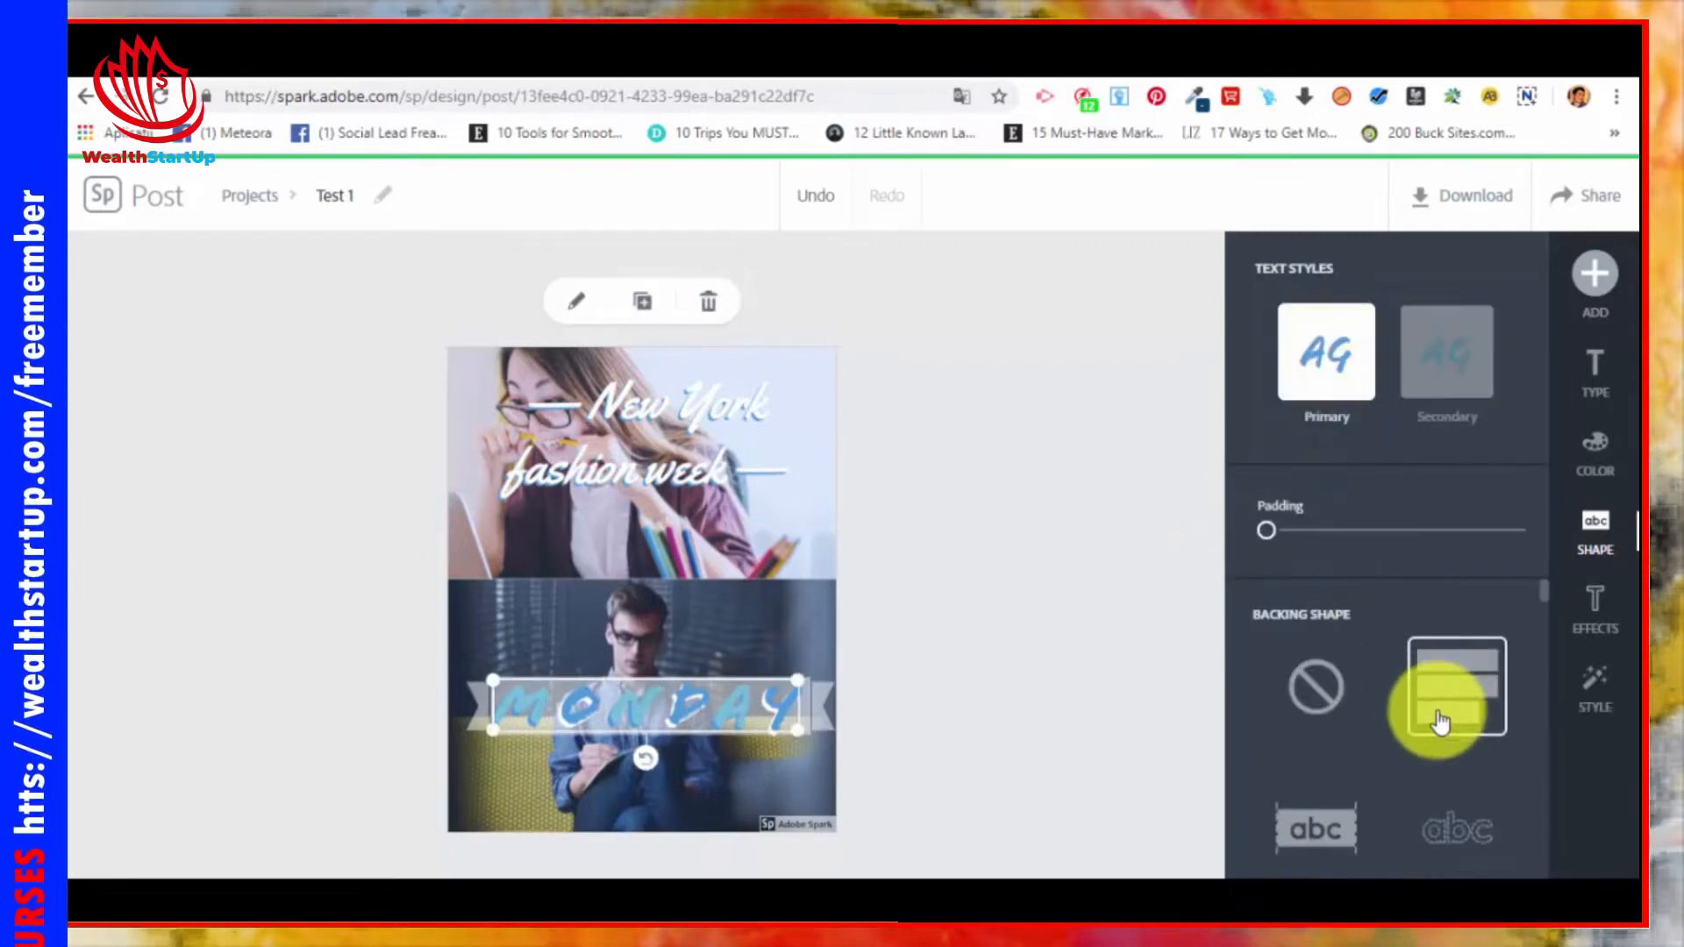
Step: Try the Facebook icon and circle backing shapes on "Monday" and reapply the folded ribbon banner
scroll(1514, 701, down, 6)
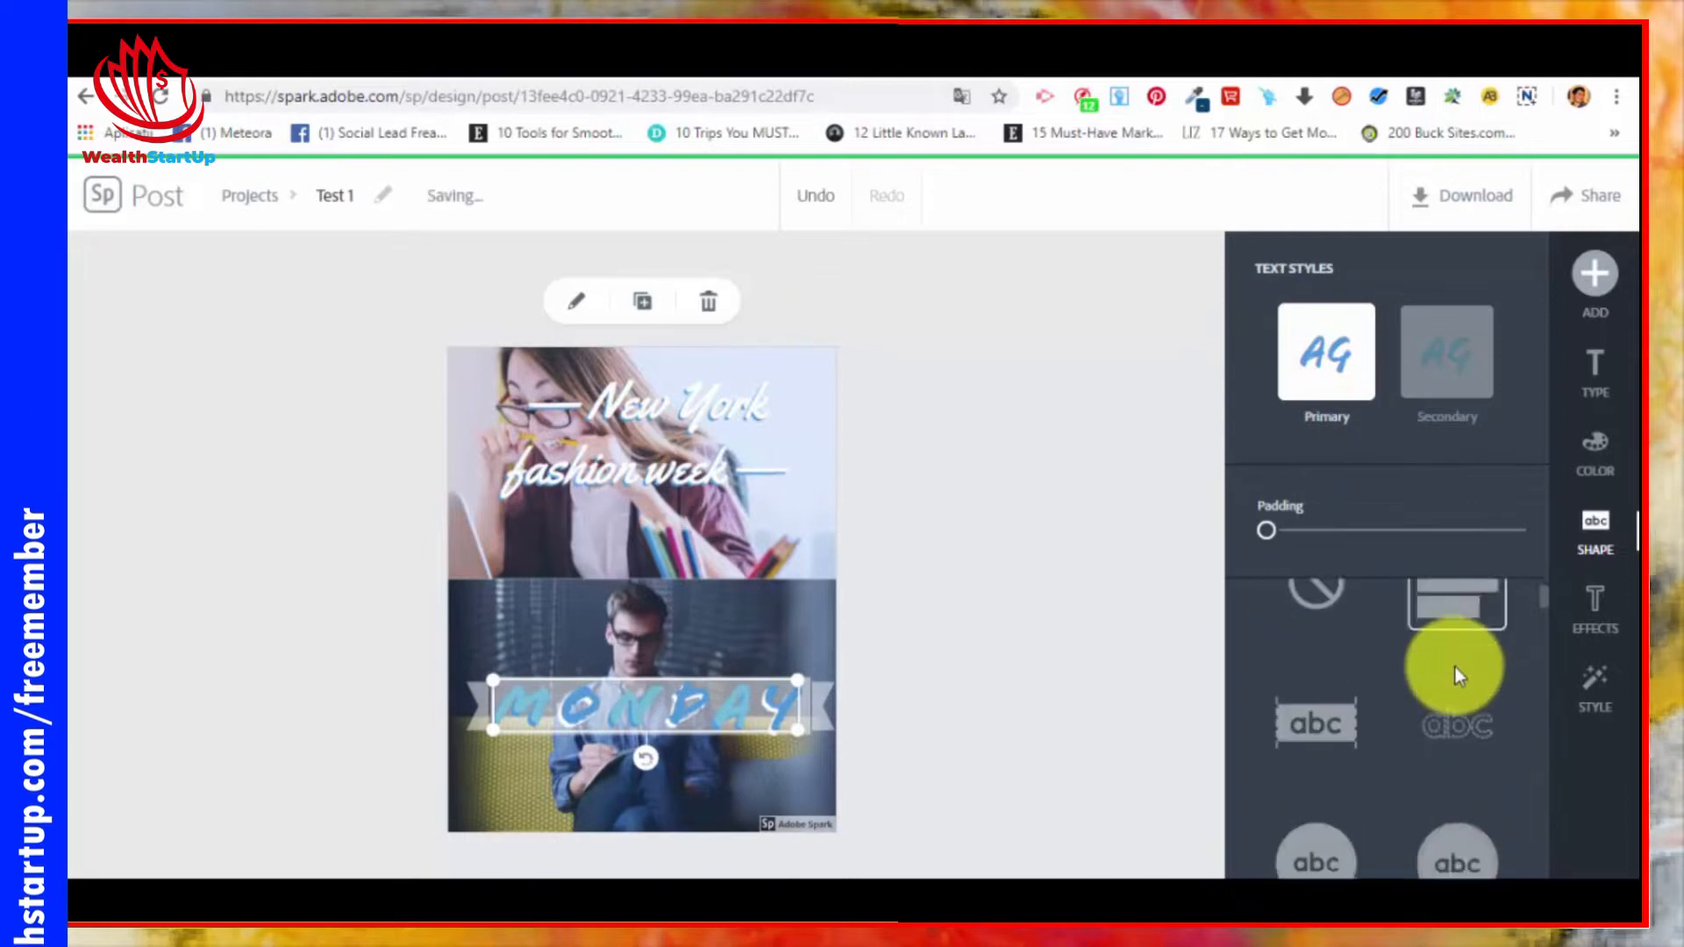
scroll(1456, 701, down, 8)
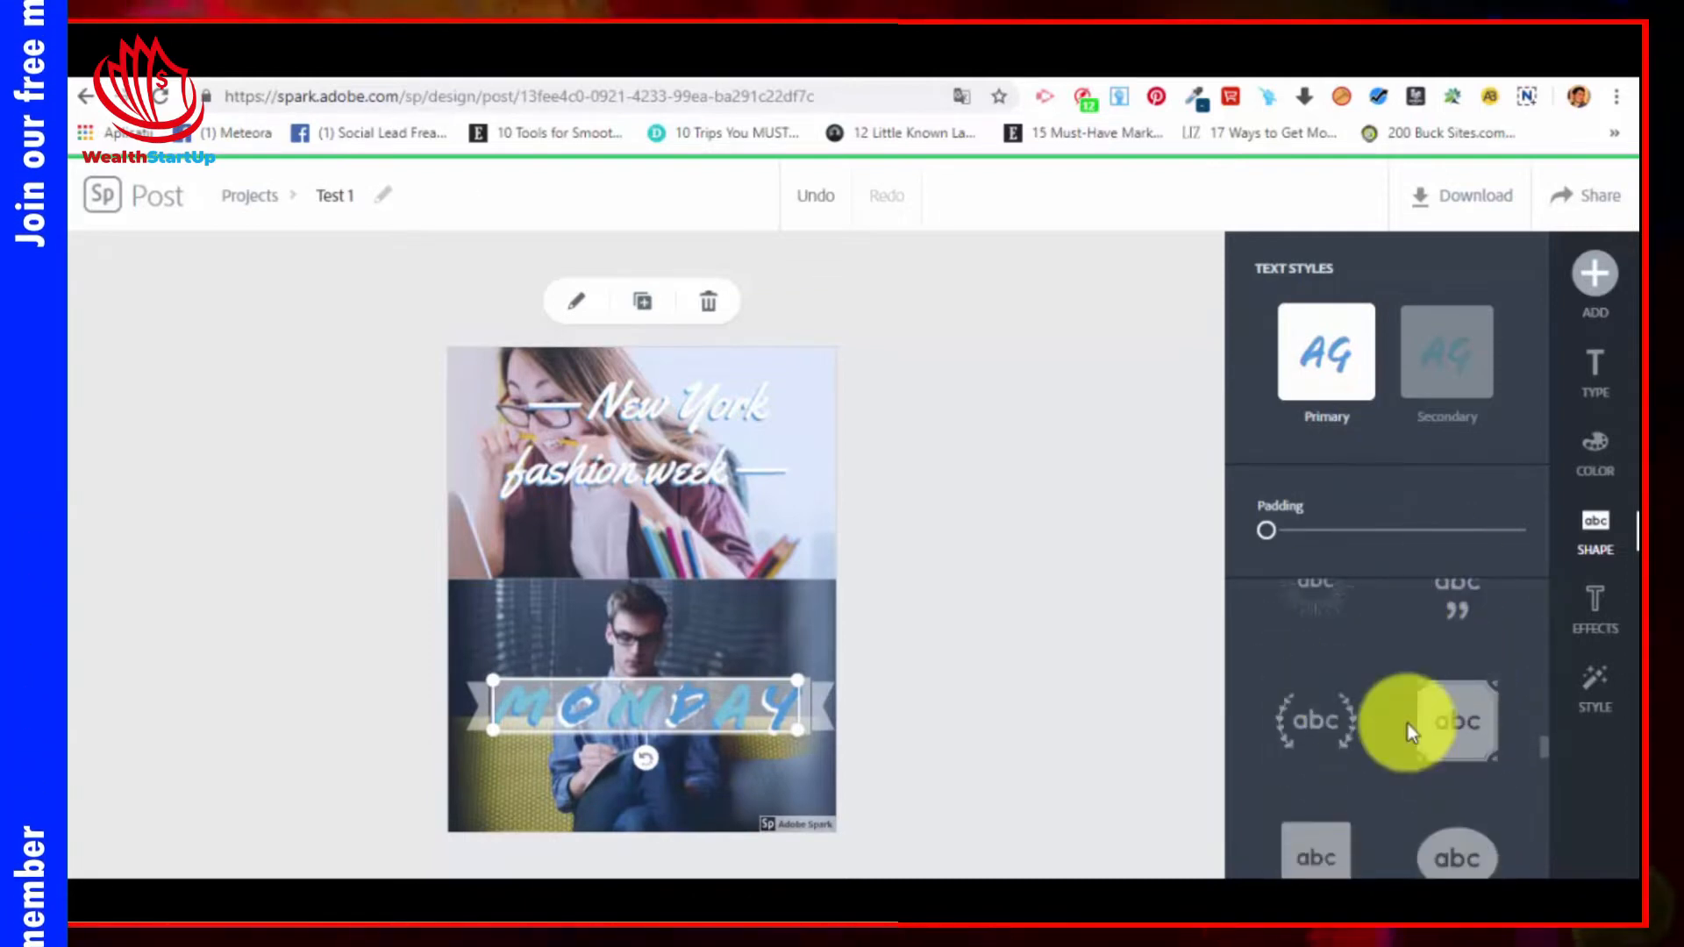
scroll(1443, 715, up, 4)
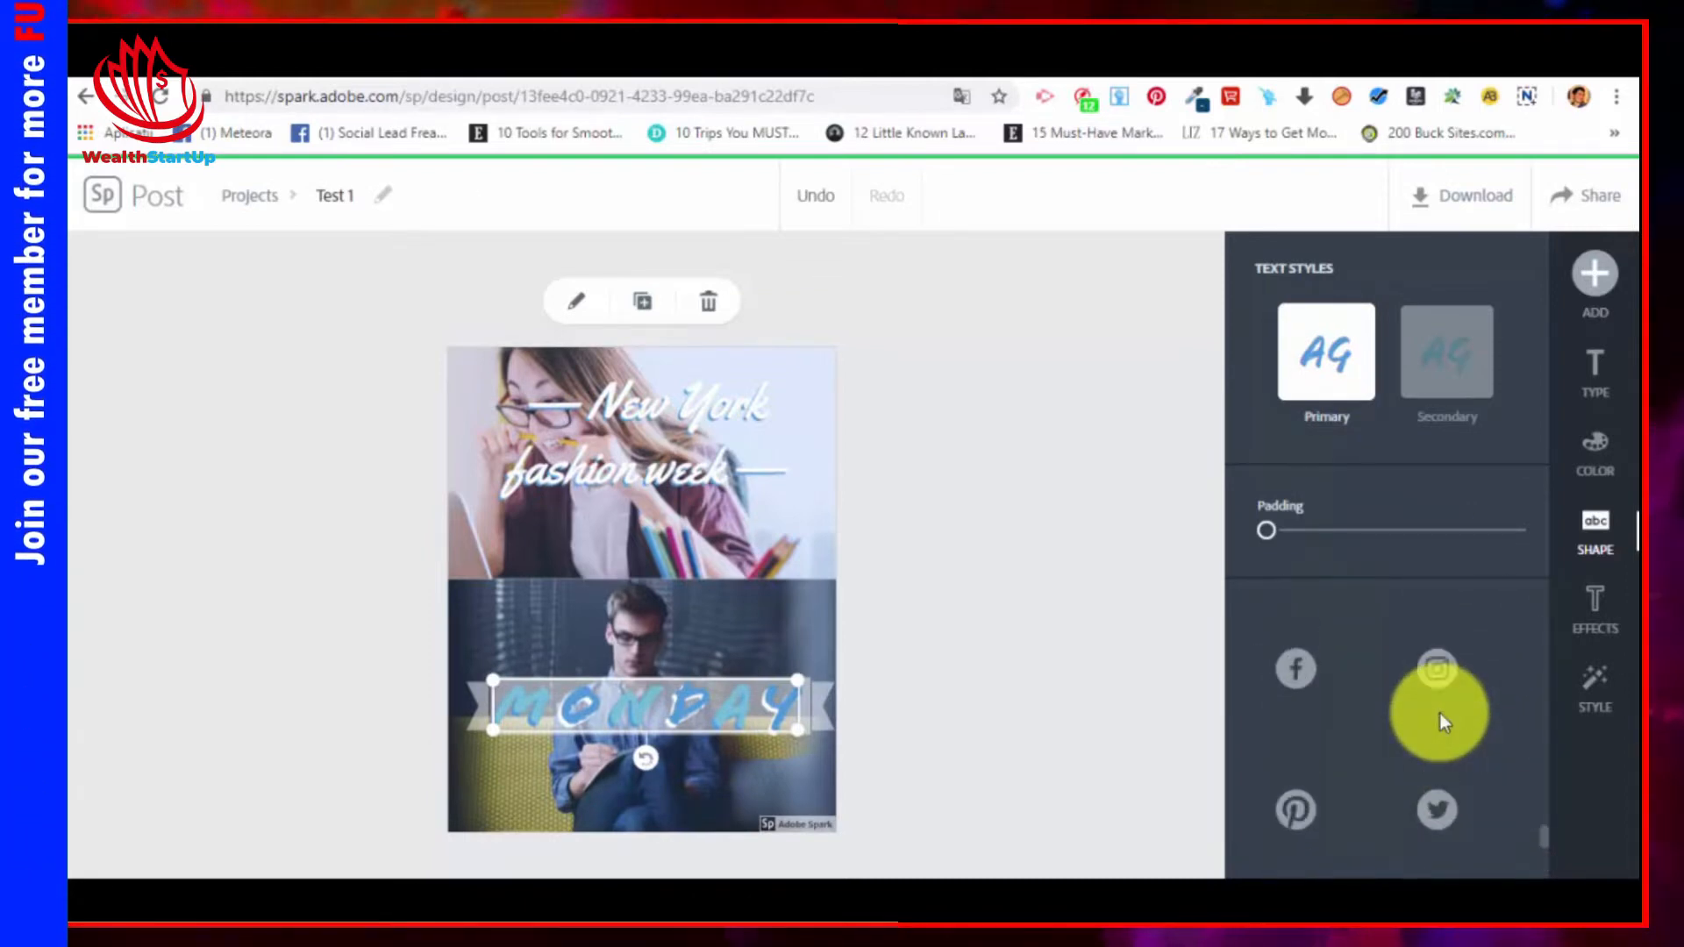
click(1321, 700)
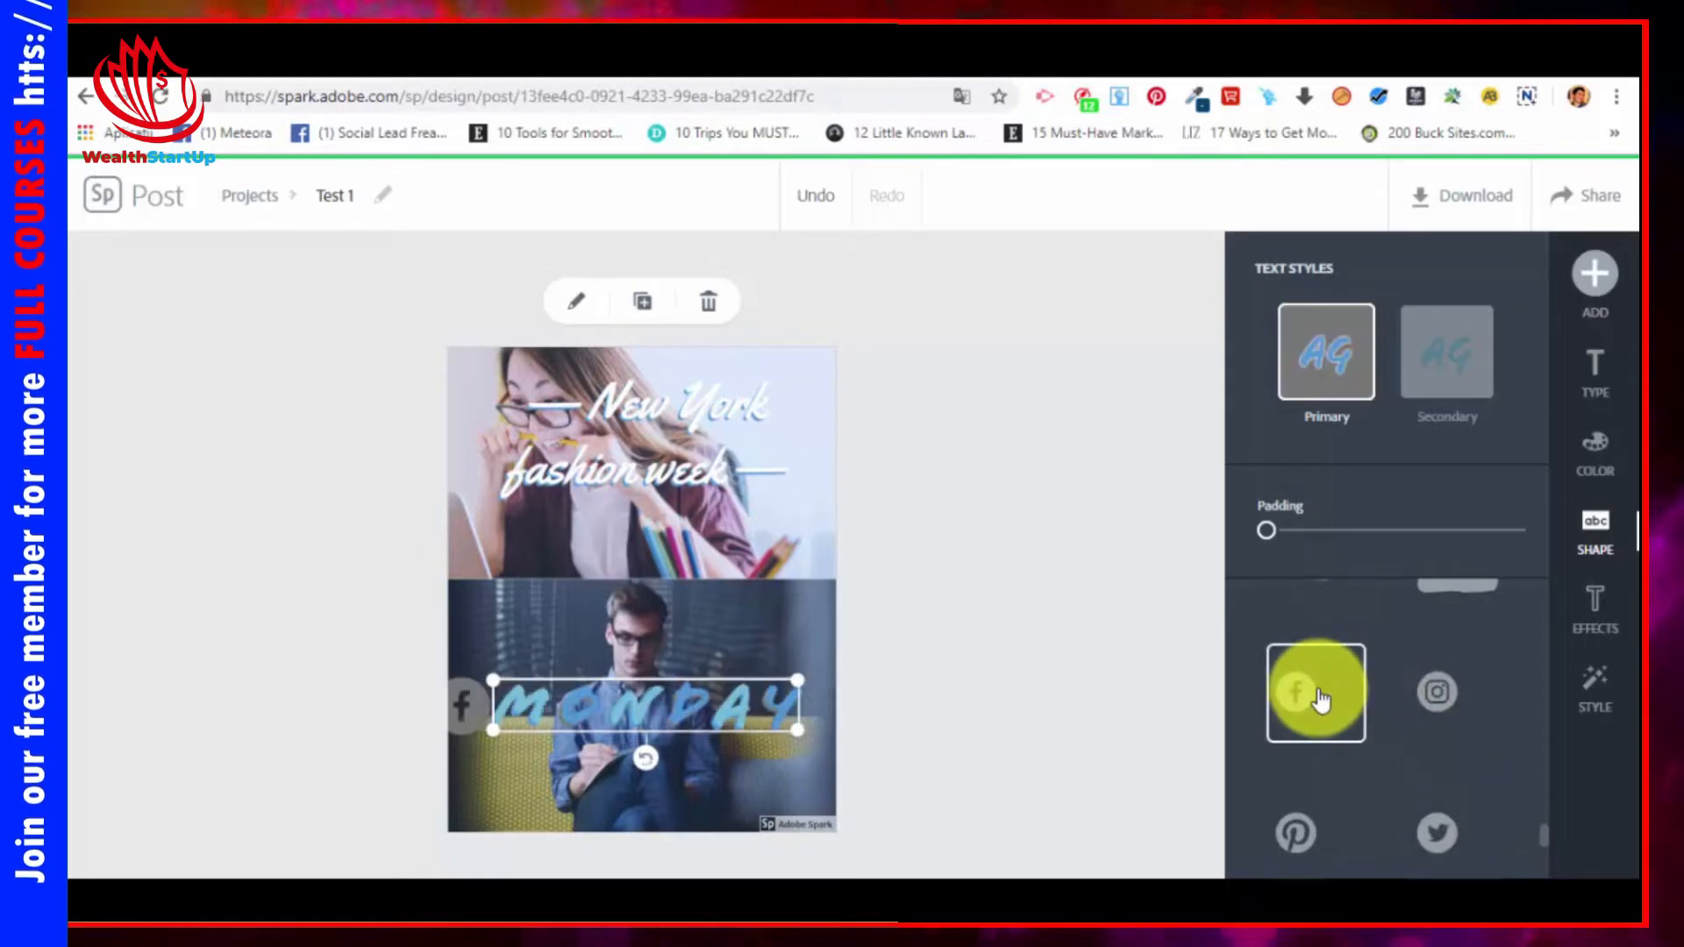
scroll(1309, 639, up, 4)
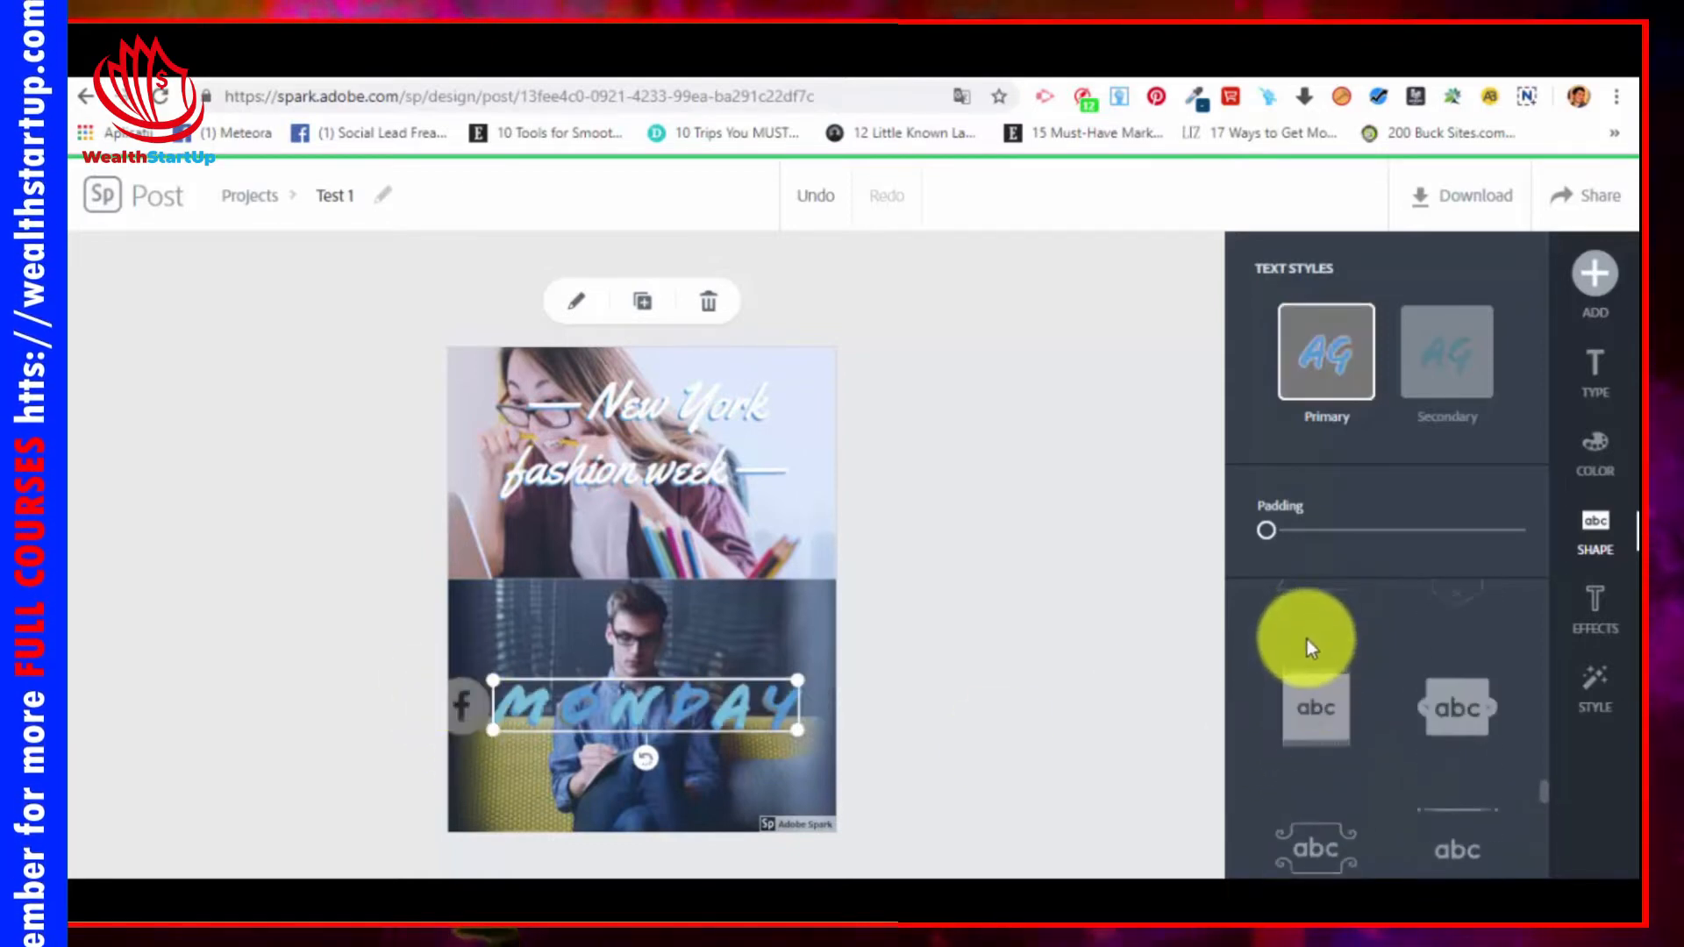
scroll(1370, 758, up, 3)
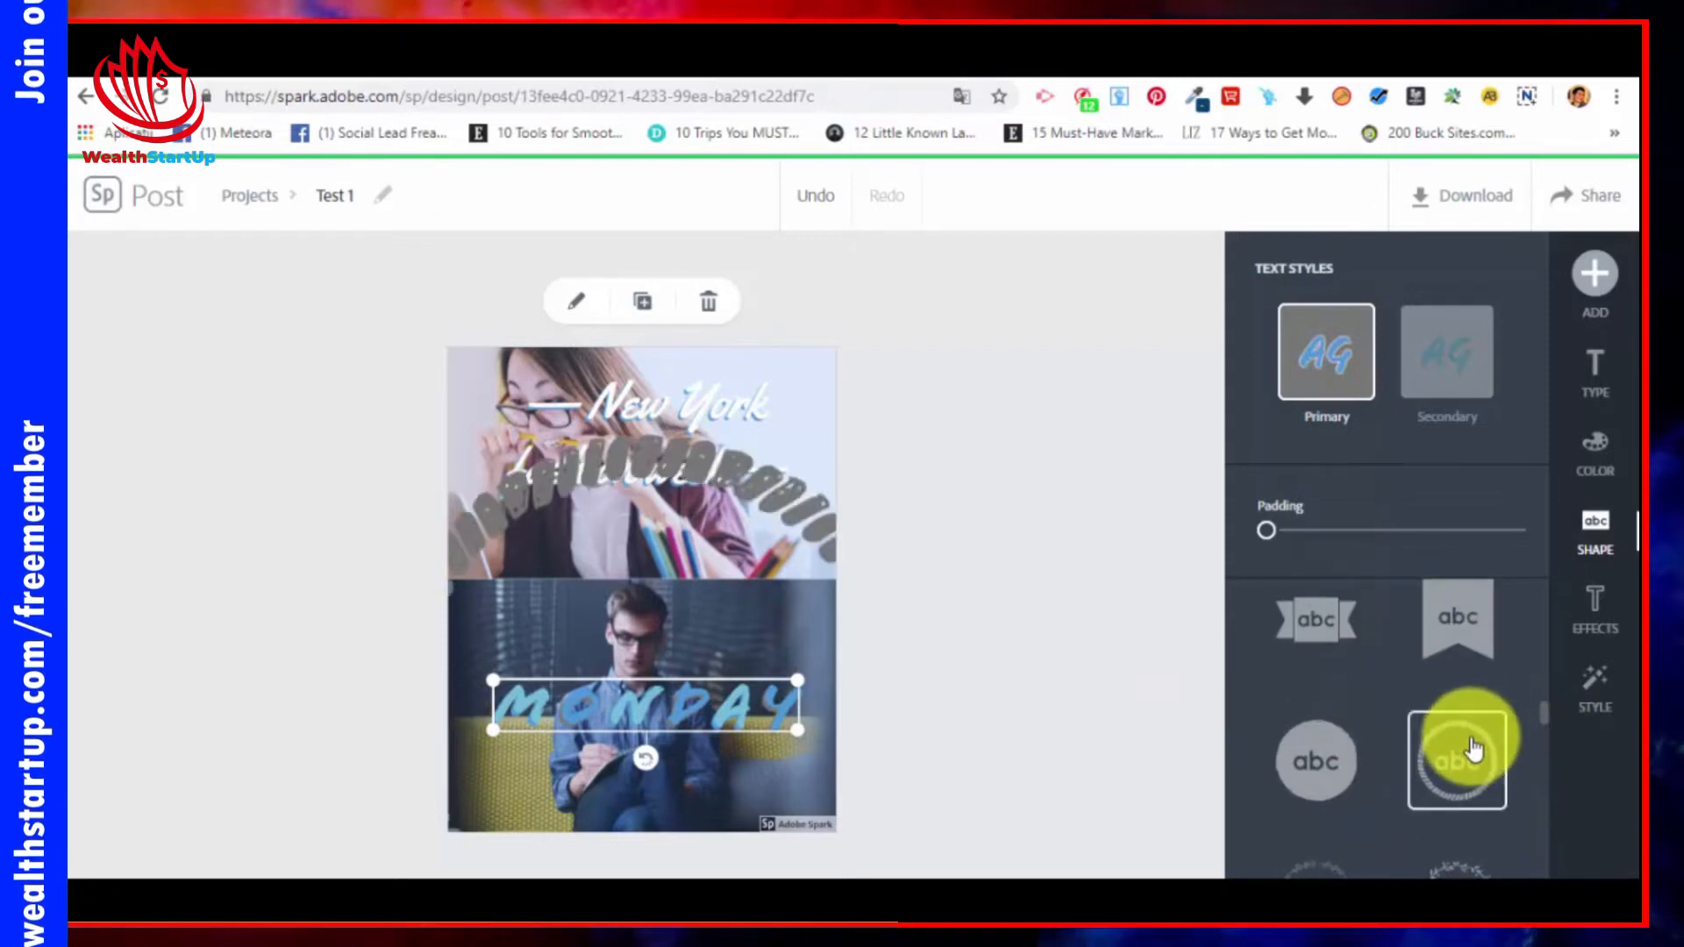
click(1324, 753)
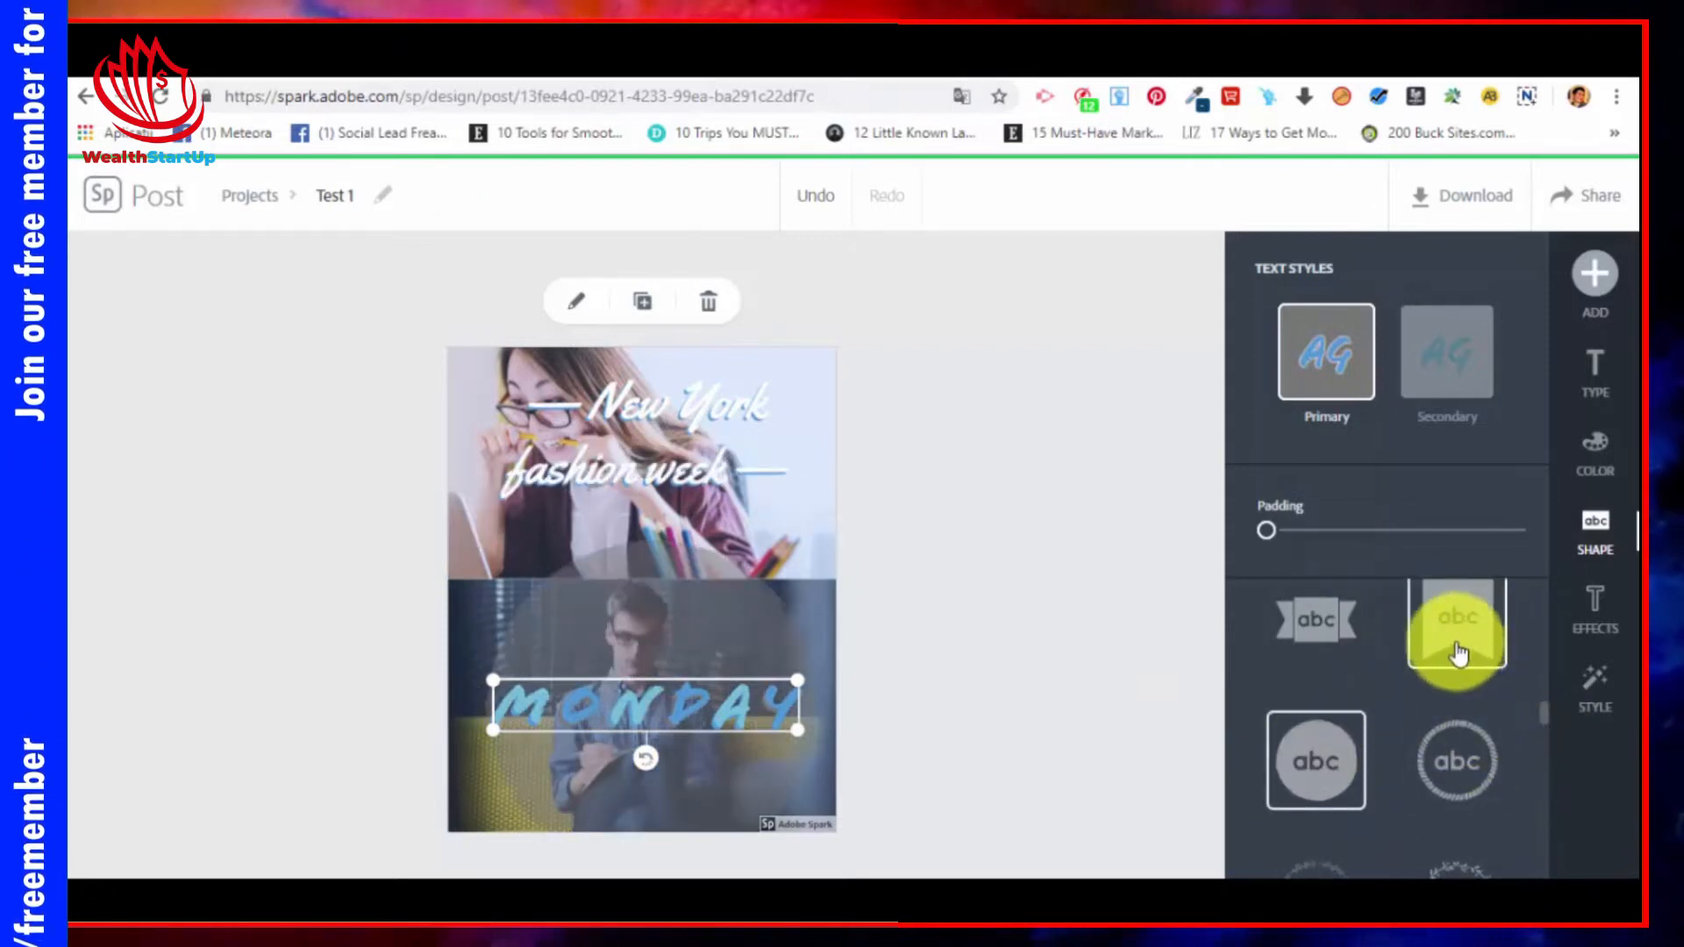
scroll(1421, 719, up, 3)
click(1316, 838)
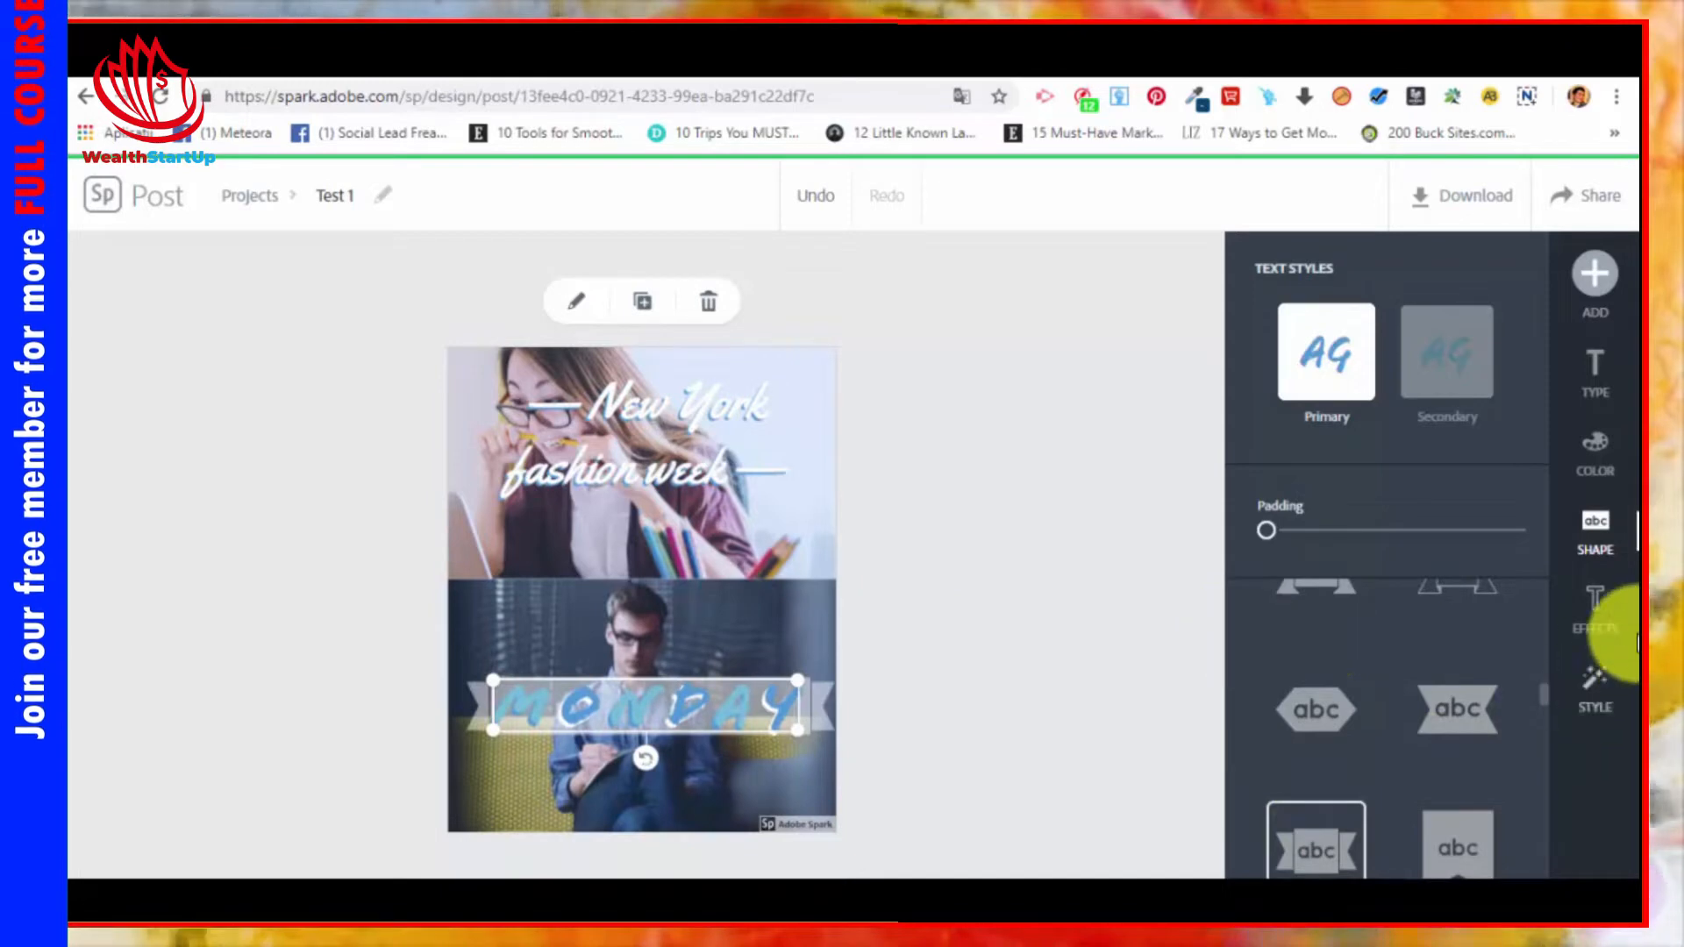
Step: Try the Outline and Cutout text effects on "Monday"
click(1611, 613)
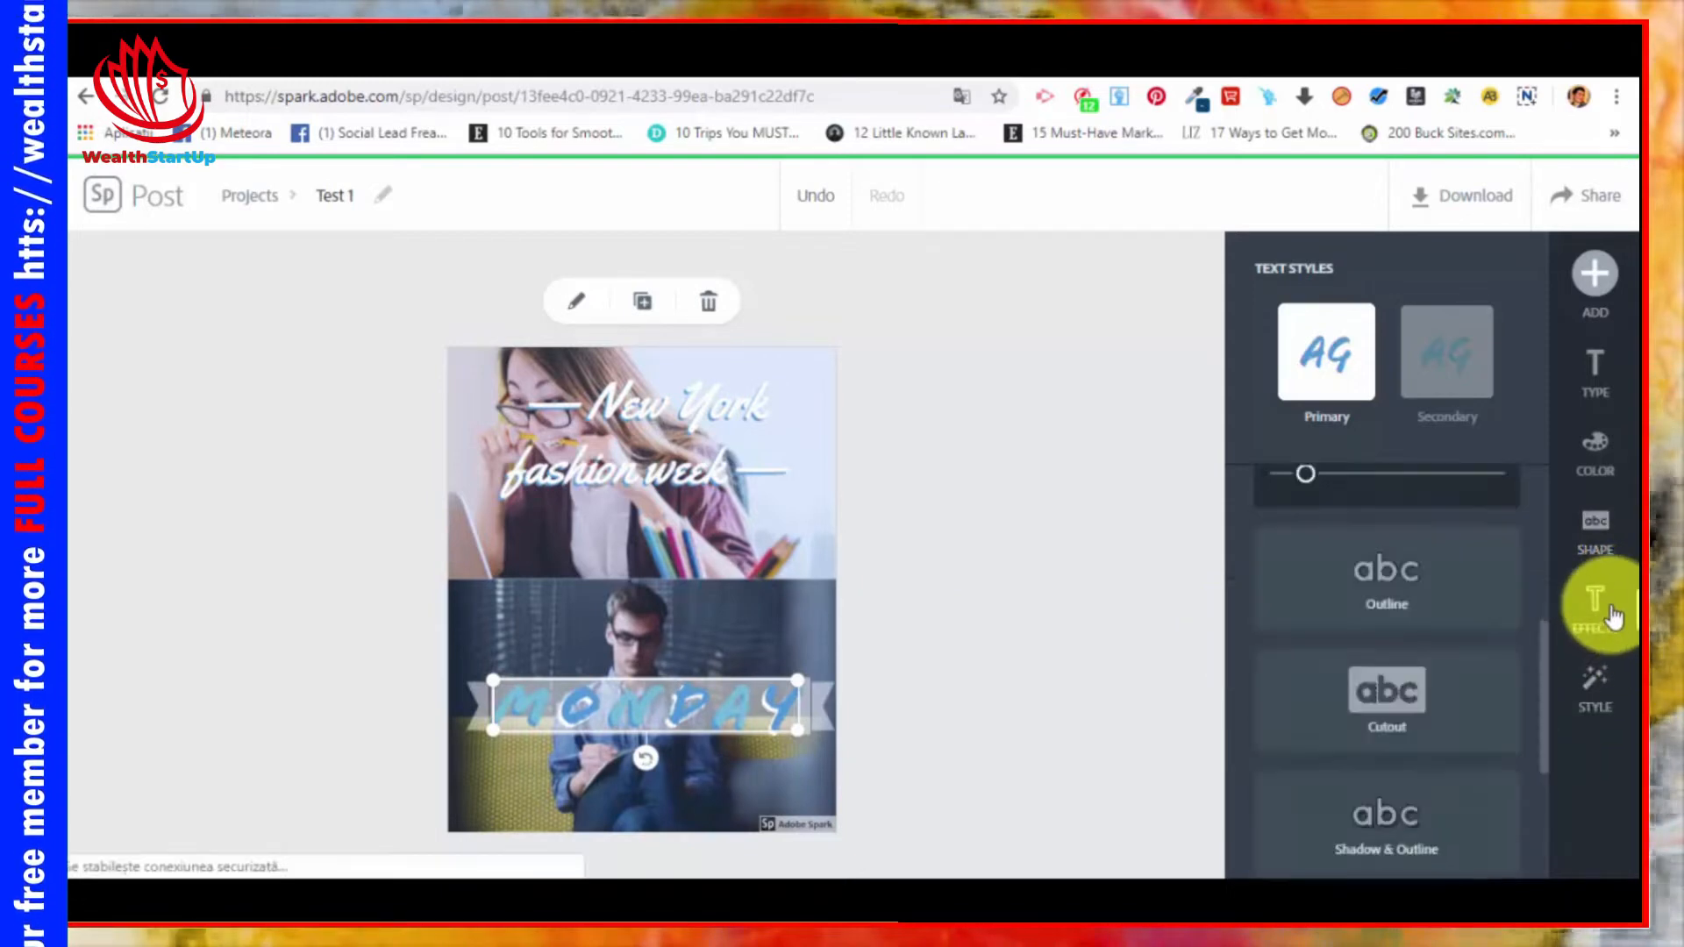
scroll(1545, 660, up, 5)
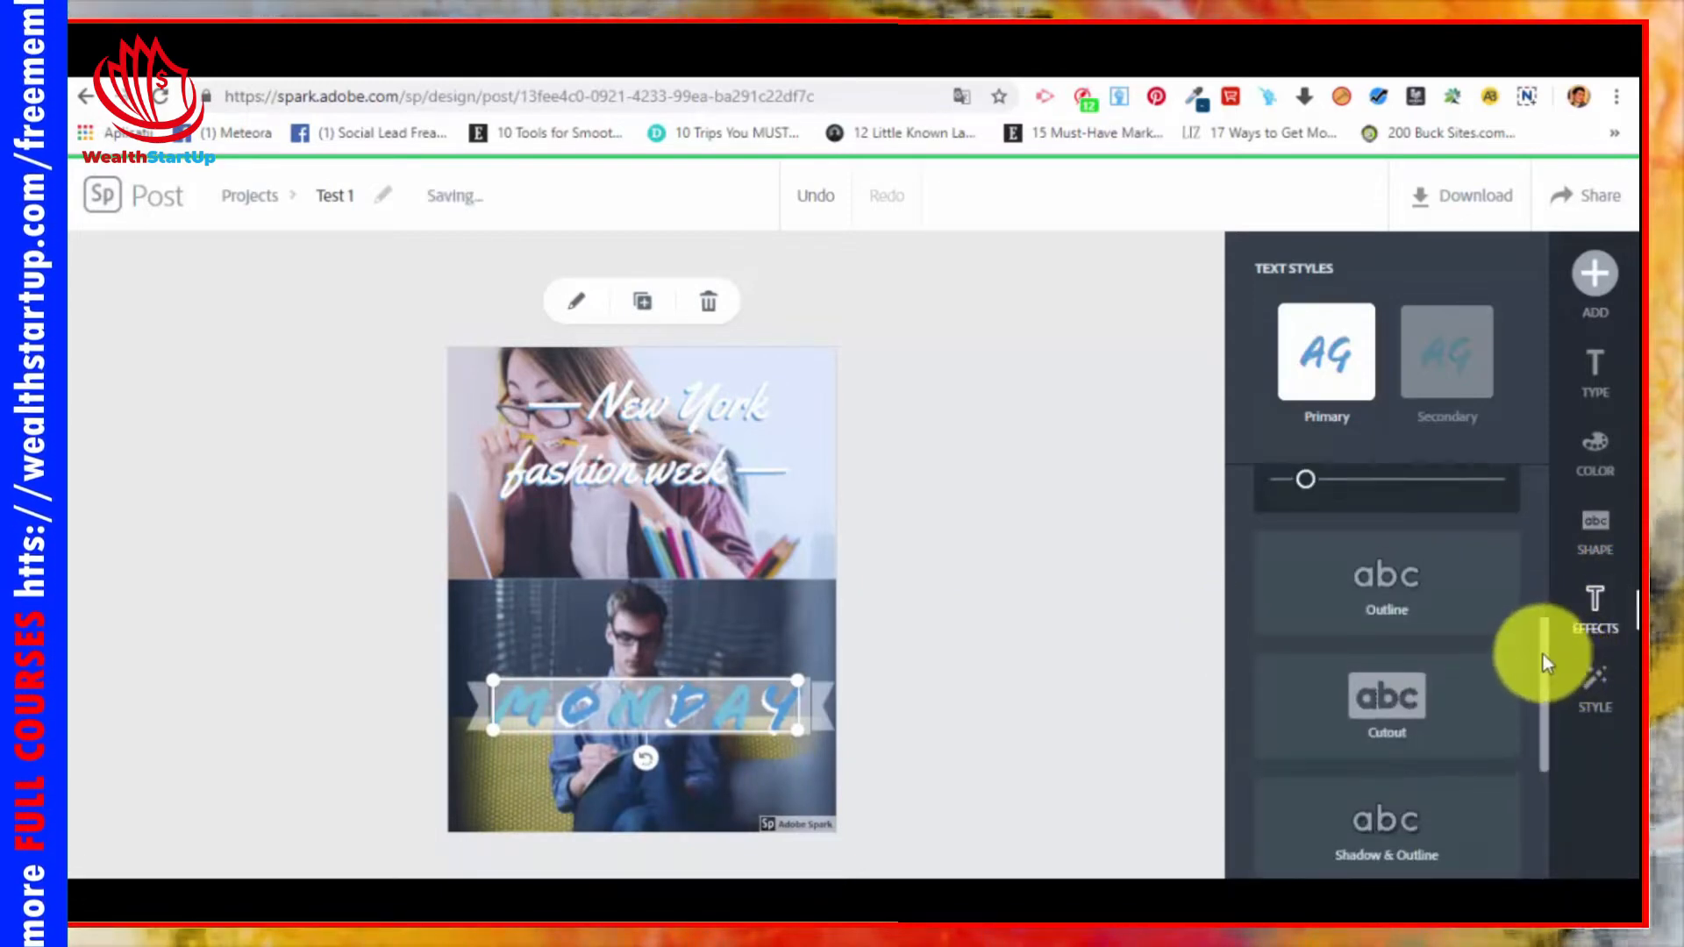
scroll(1496, 588, down, 3)
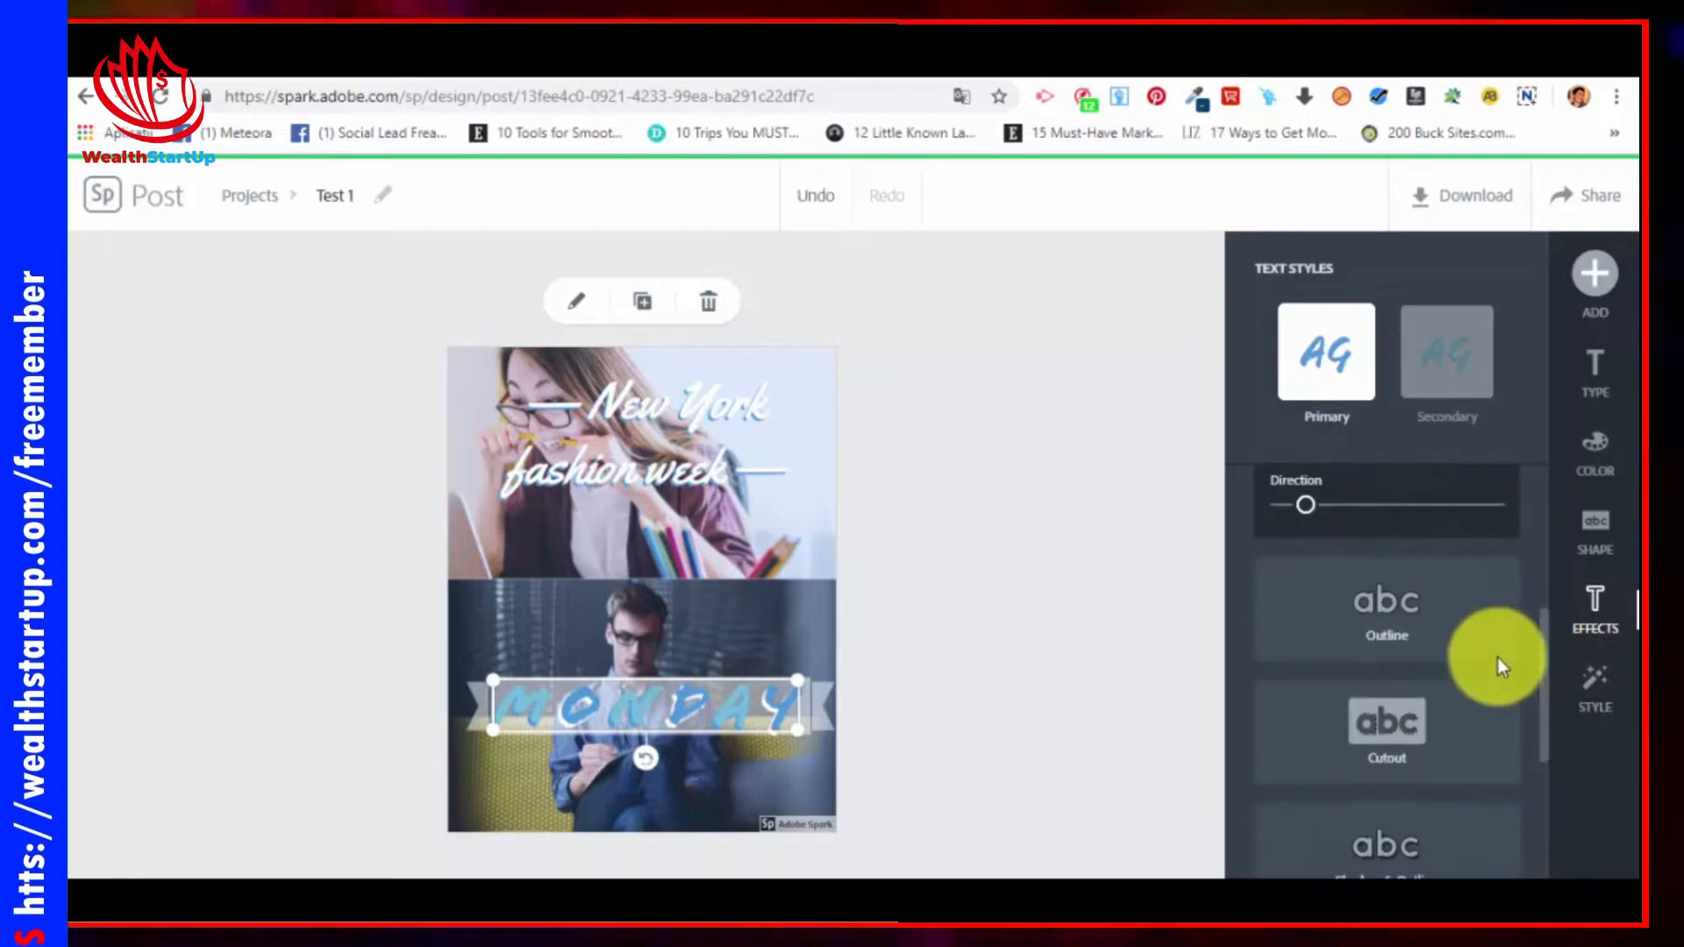
click(1378, 640)
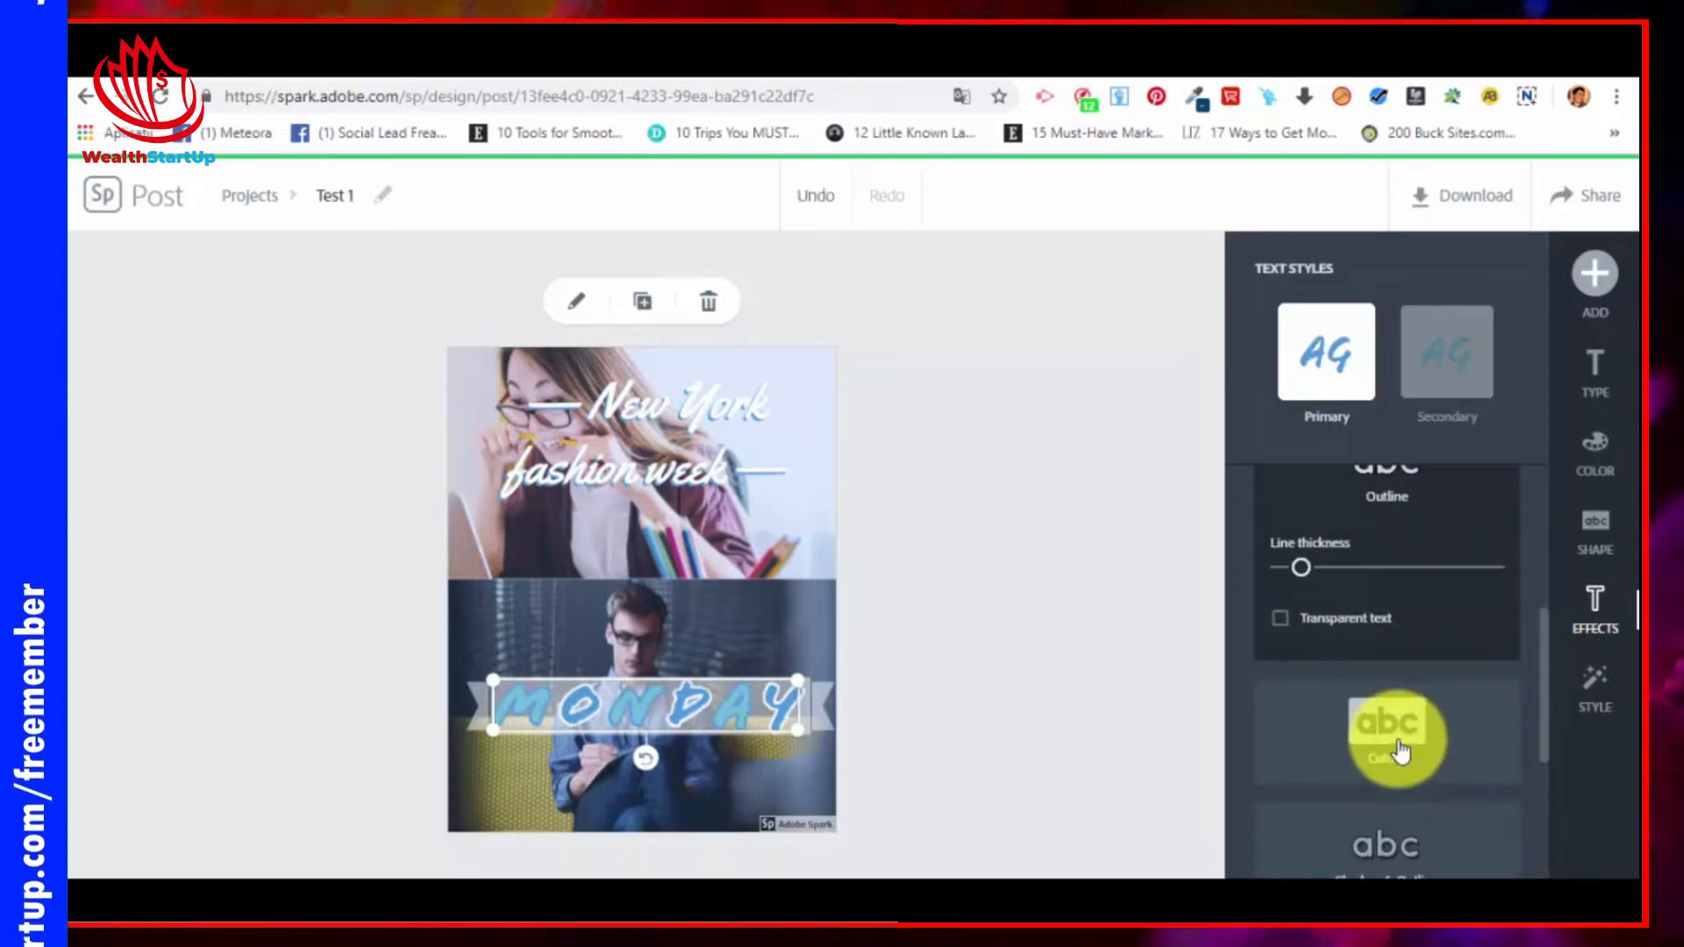
click(1426, 739)
Step: Apply the Cutout & Outline effect to "Monday" and slightly increase its line thickness
scroll(1423, 737, down, 2)
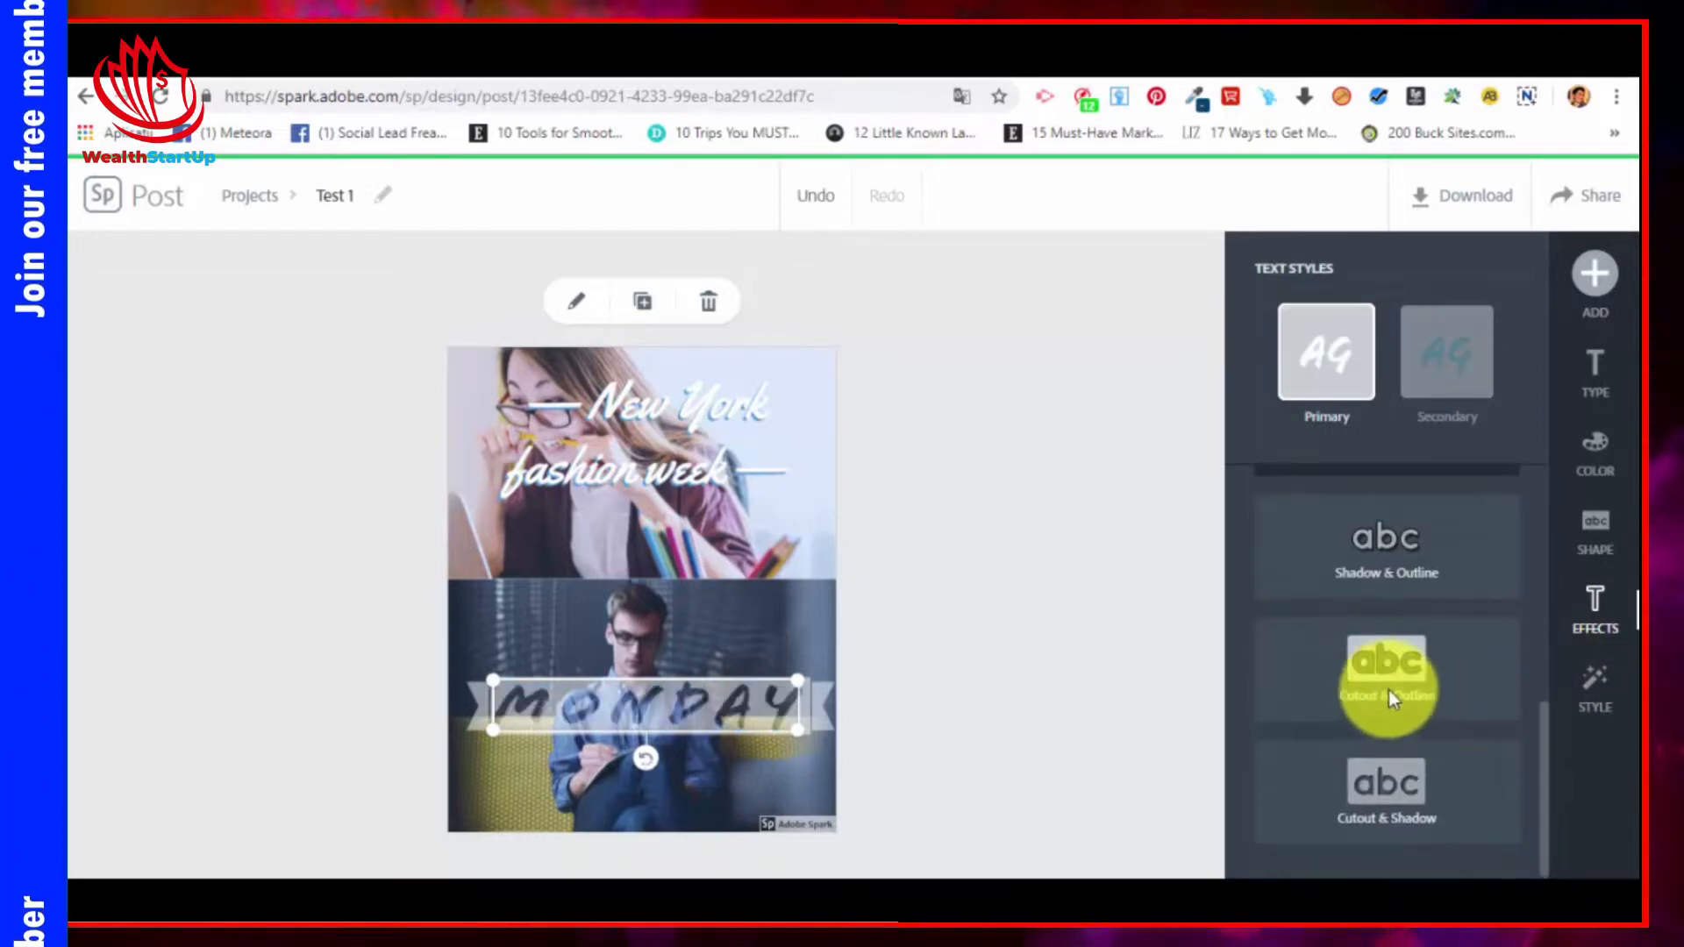
click(1384, 662)
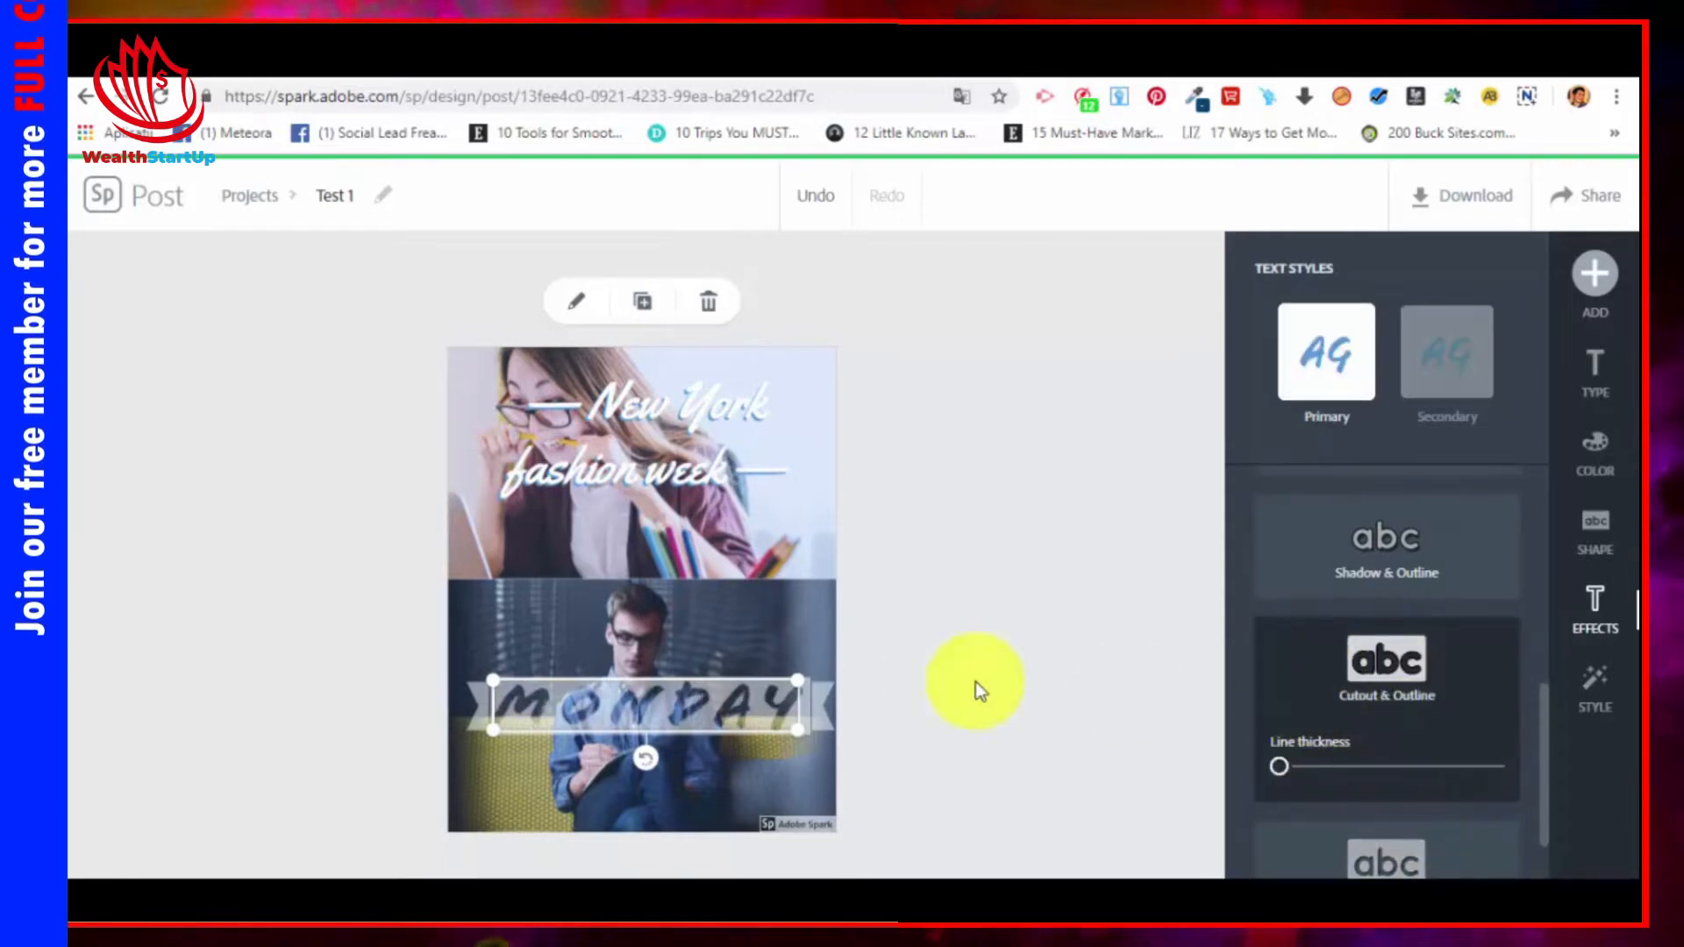
scroll(1325, 728, down, 1)
drag(1280, 686, 1319, 694)
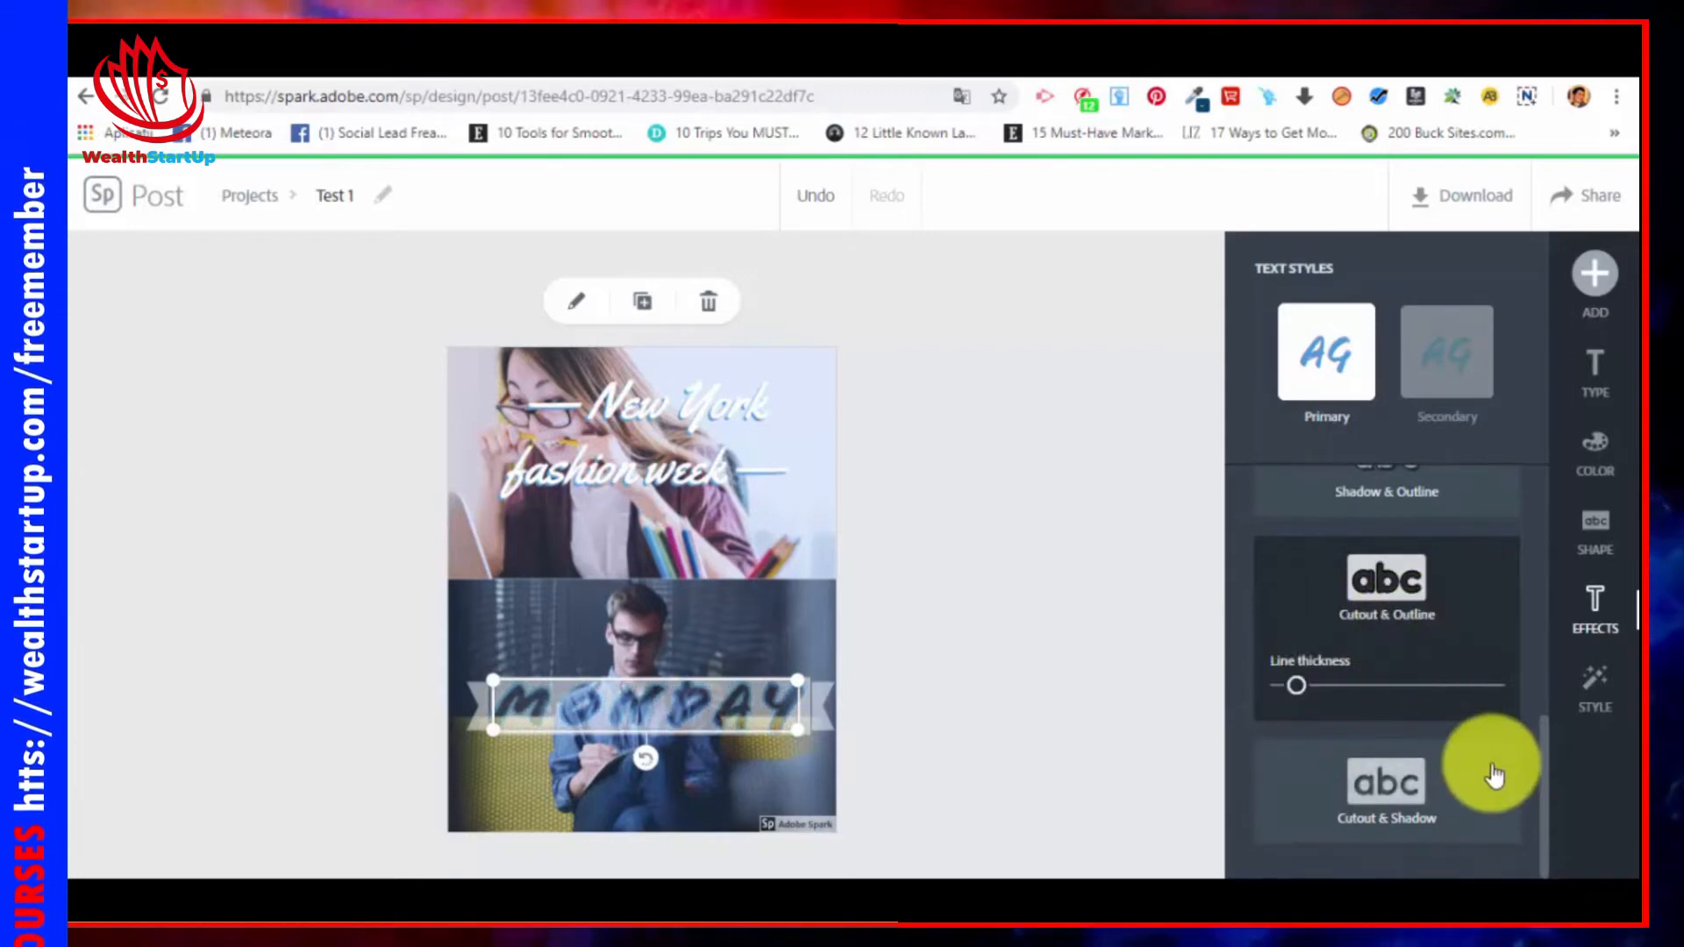
Step: Cycle through the suggested styles for "Monday" and settle on the Cabin Sketch lettering with a plain rectangular backing
scroll(1429, 620, up, 5)
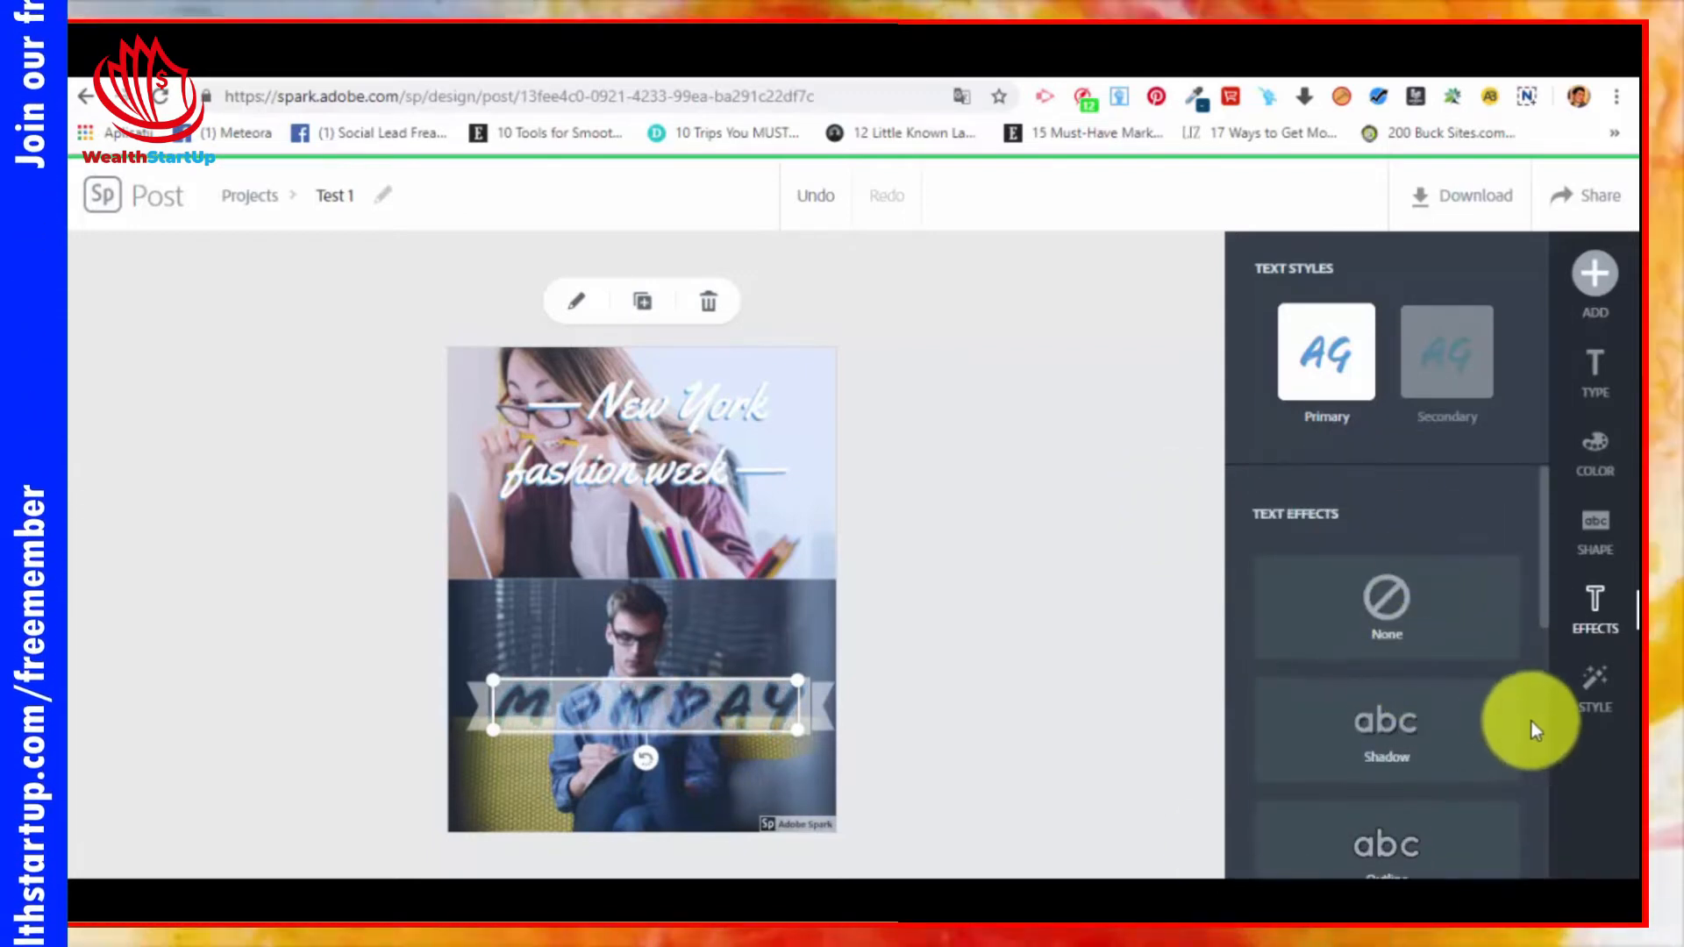
click(1596, 689)
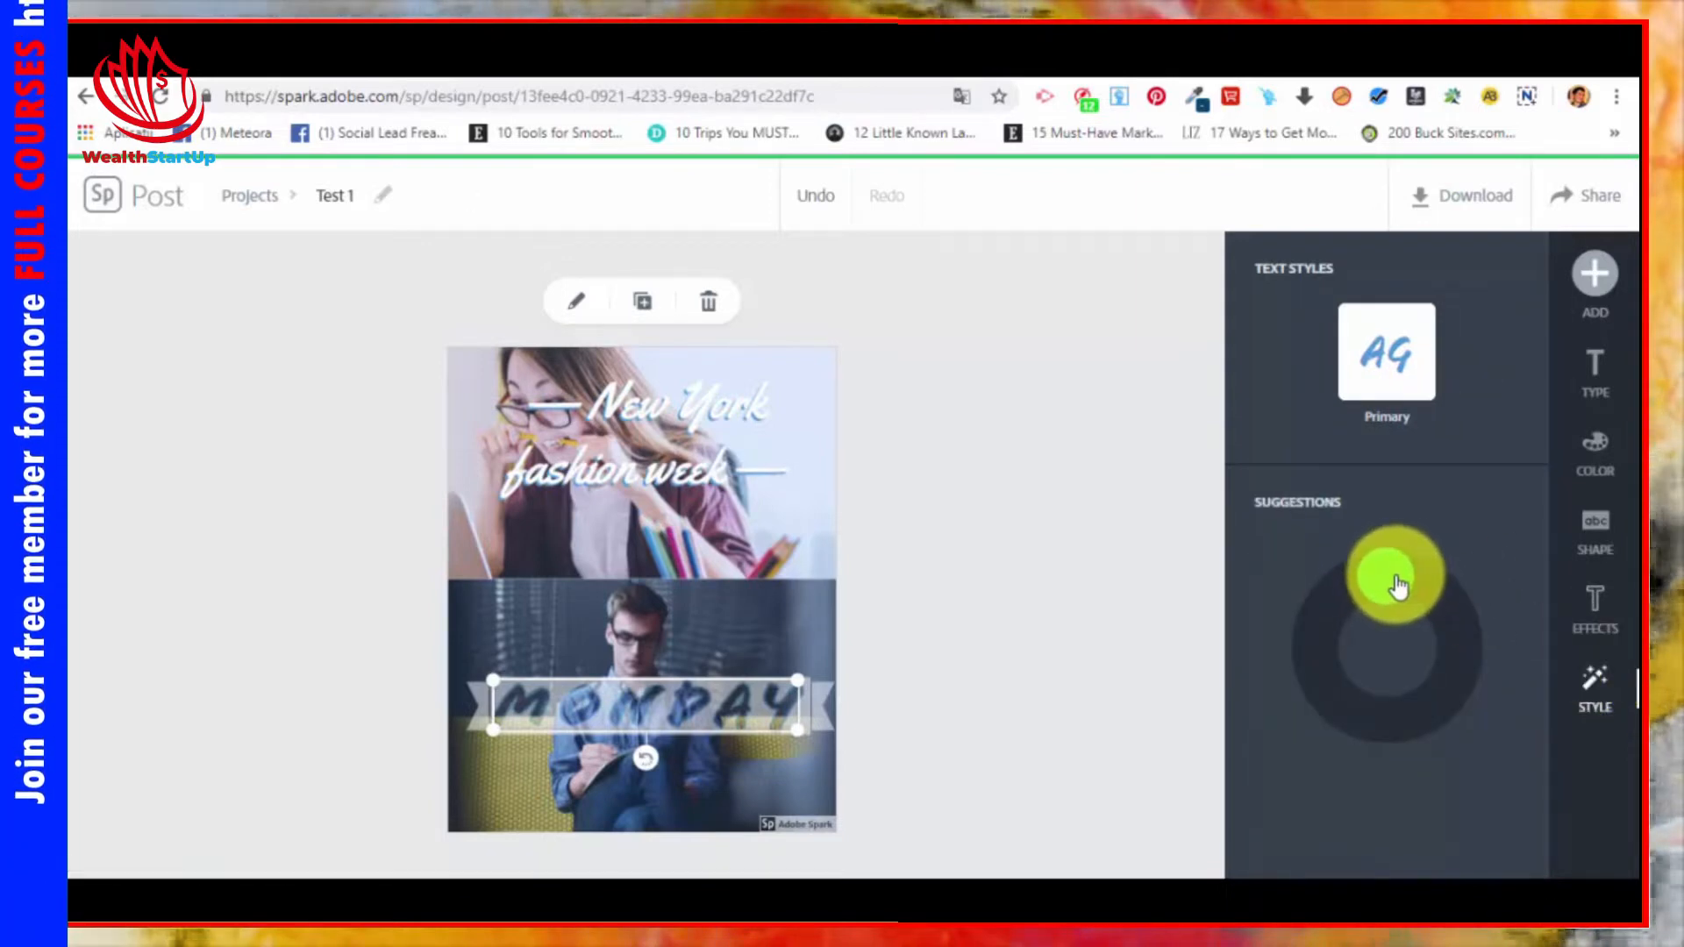
drag(1423, 599, 1356, 656)
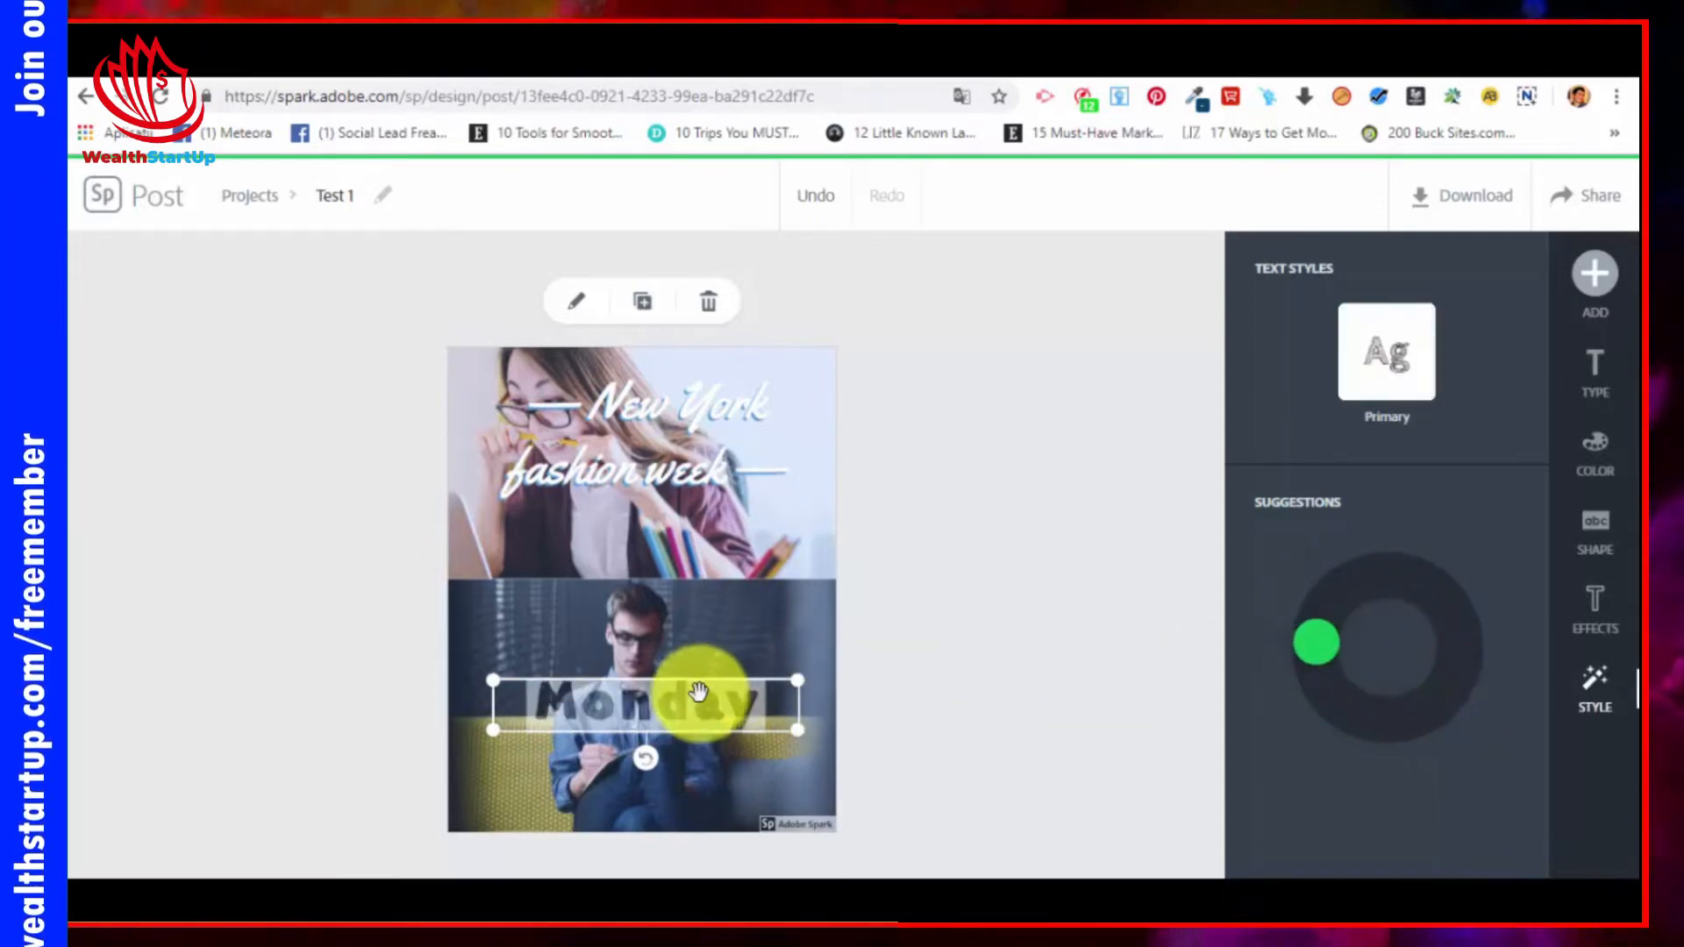
click(1618, 605)
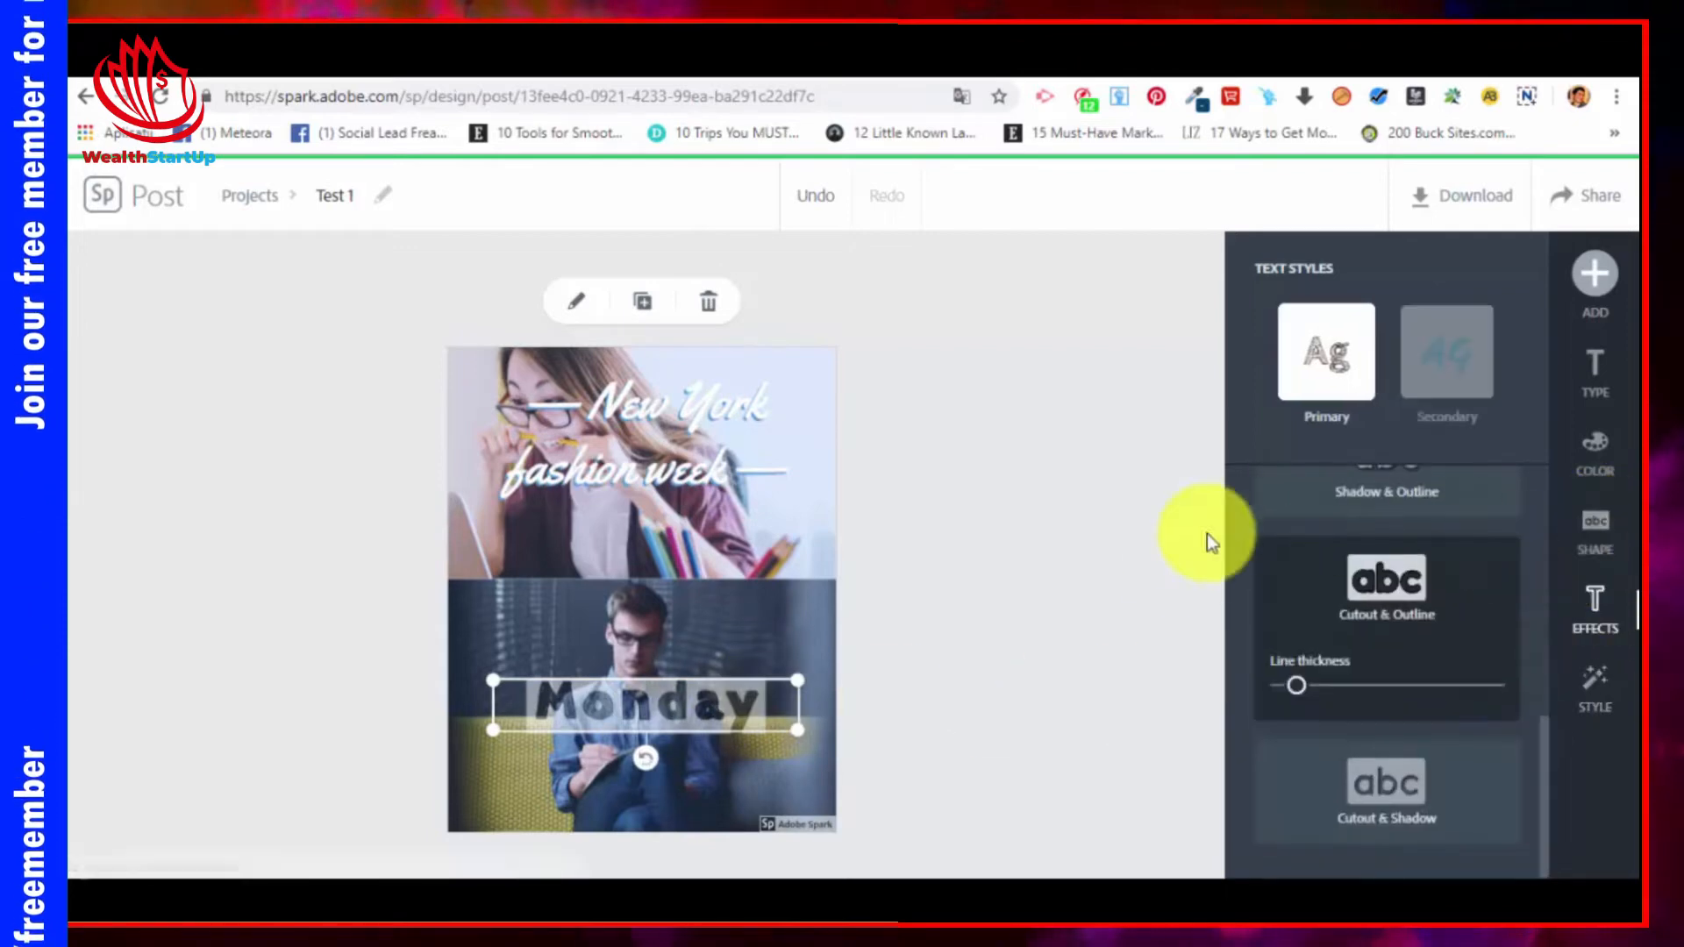
scroll(1414, 603, up, 2)
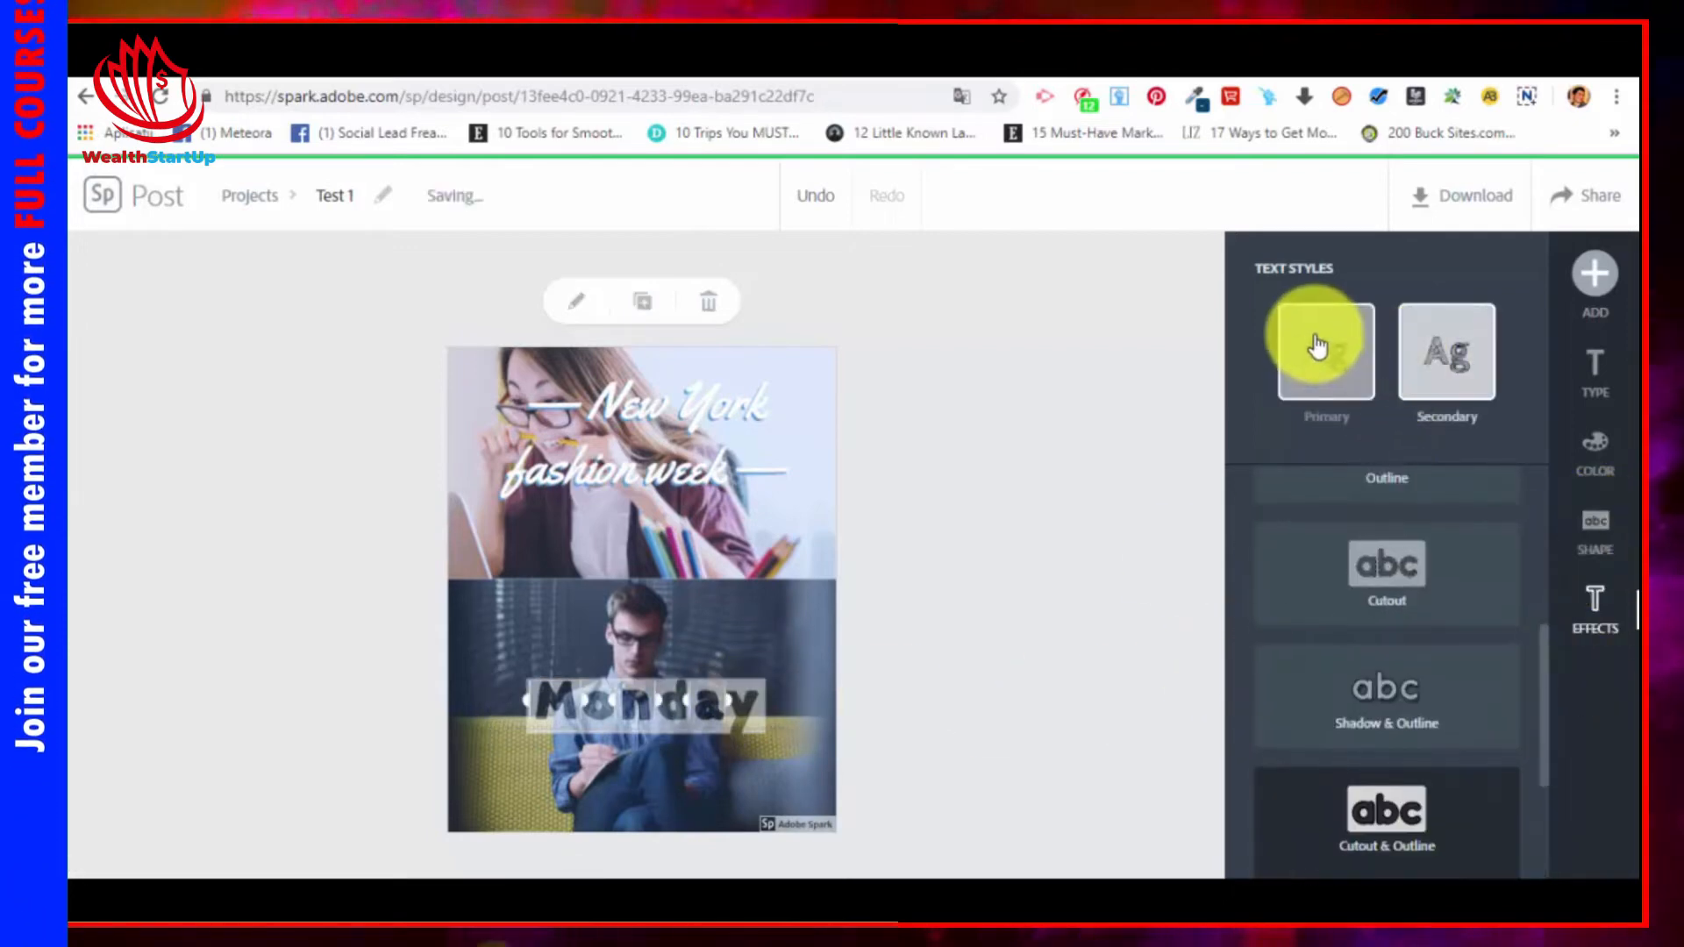
scroll(1465, 606, up, 4)
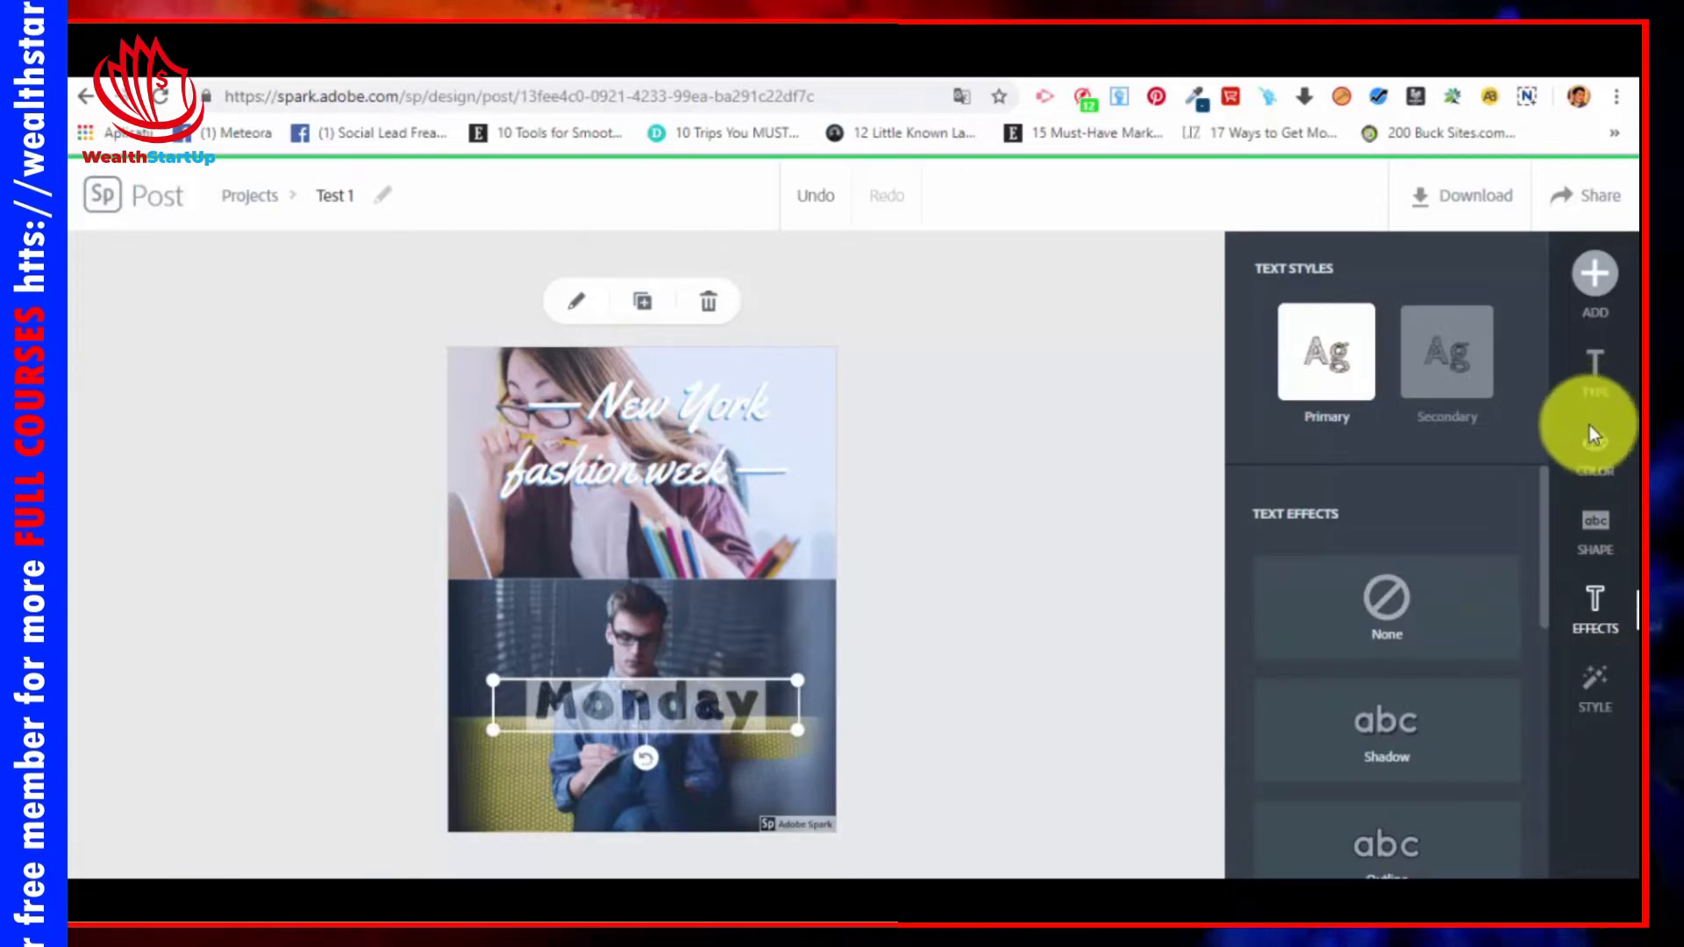
Step: Try several suggested color pairs on "Monday" and apply a combination that includes light blue
click(1595, 448)
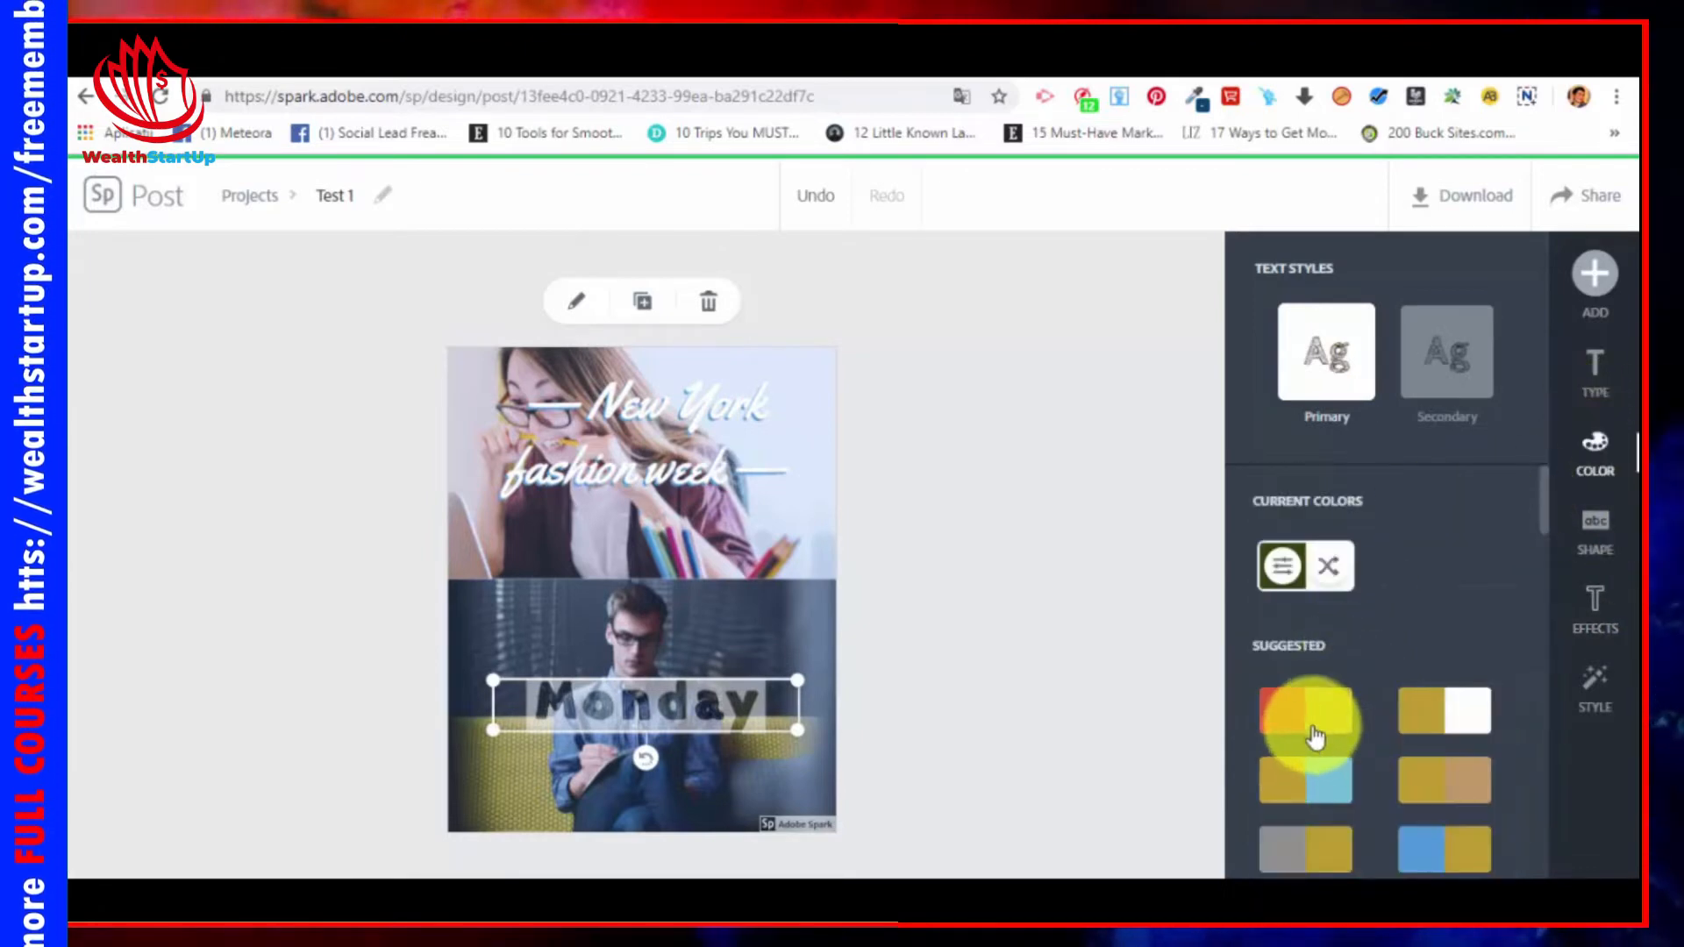
click(1320, 778)
scroll(1343, 753, down, 3)
click(1316, 689)
click(1459, 689)
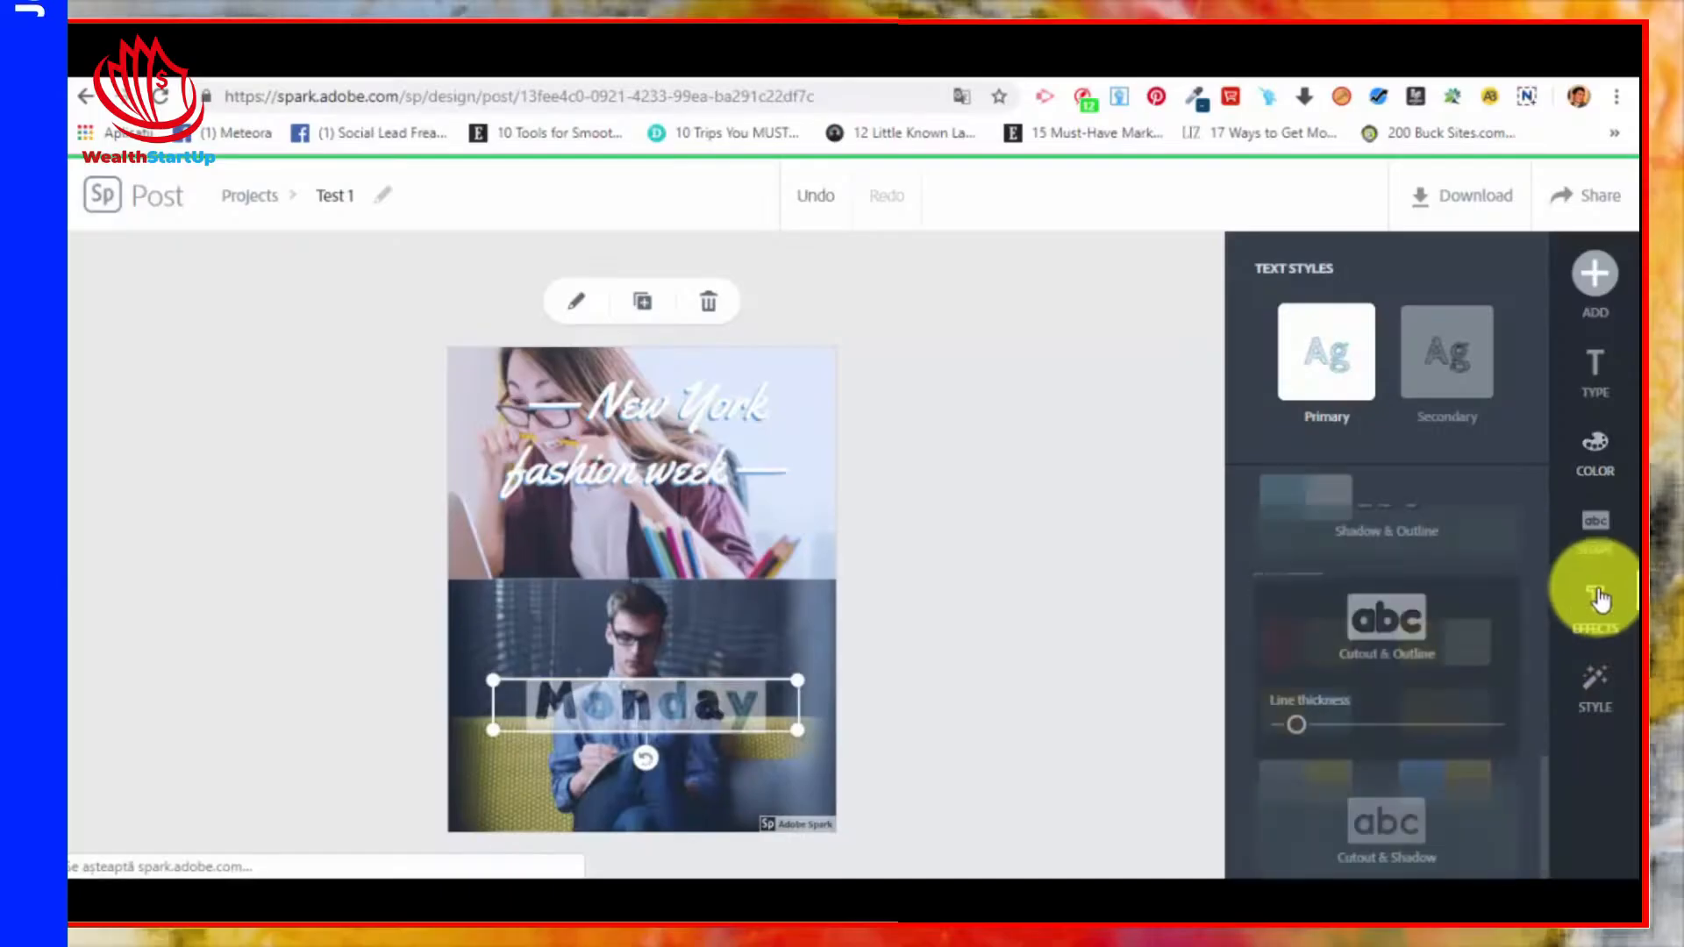
scroll(1467, 613, down, 1)
scroll(1482, 698, up, 5)
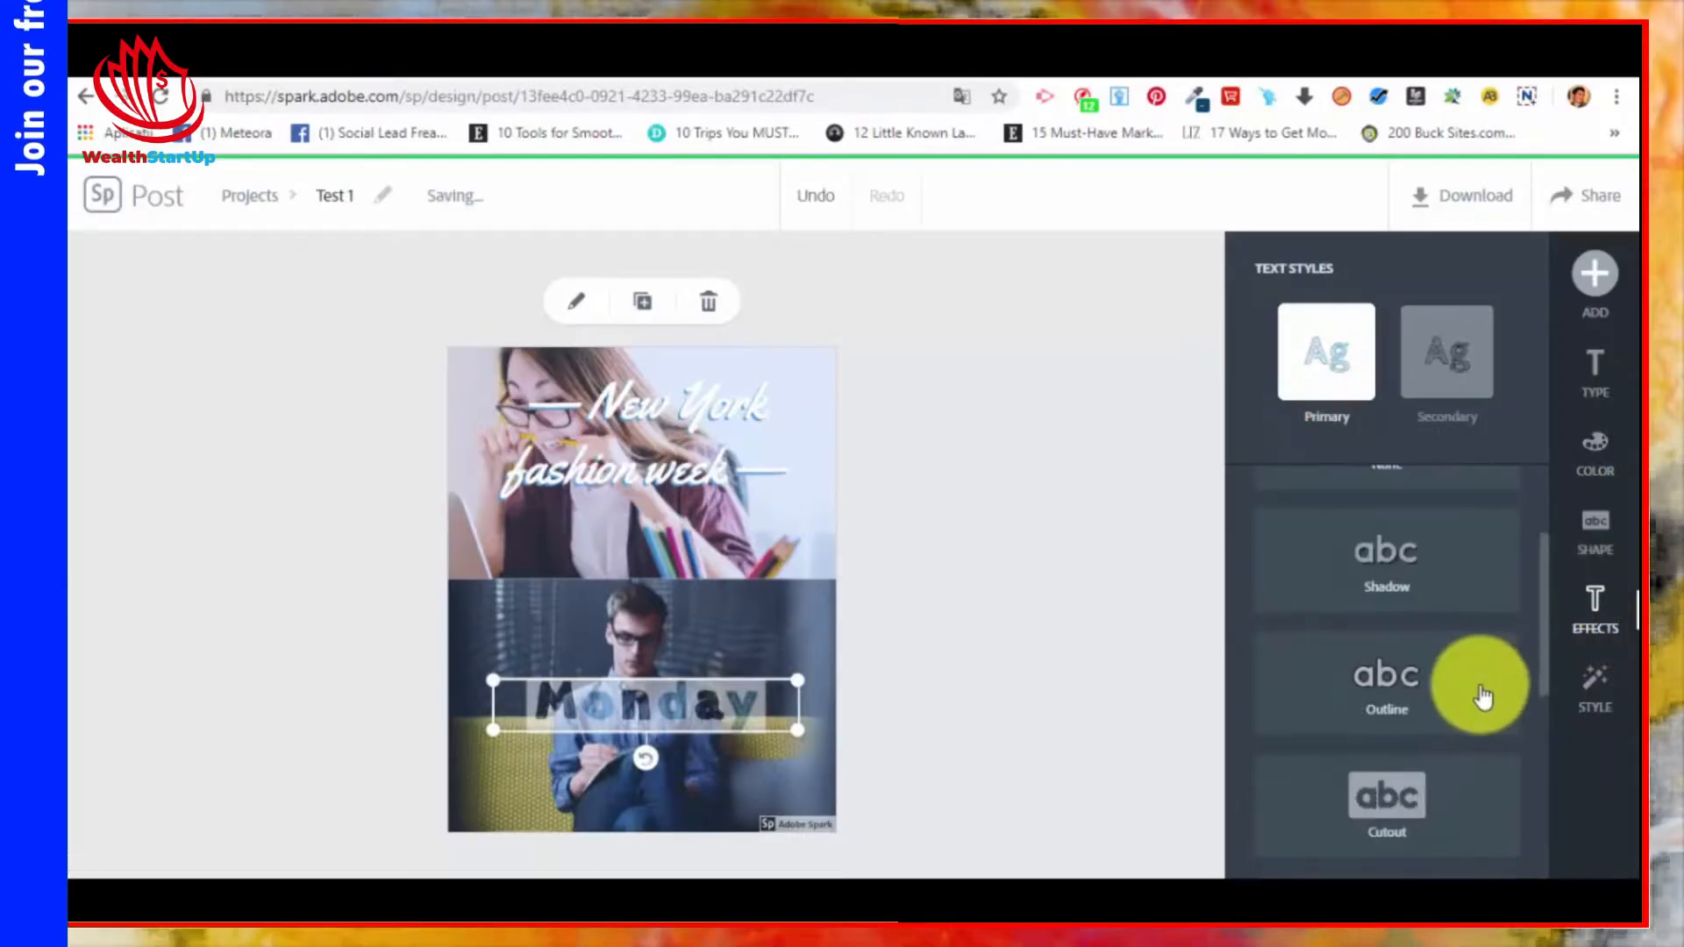
scroll(1474, 667, up, 2)
click(1596, 524)
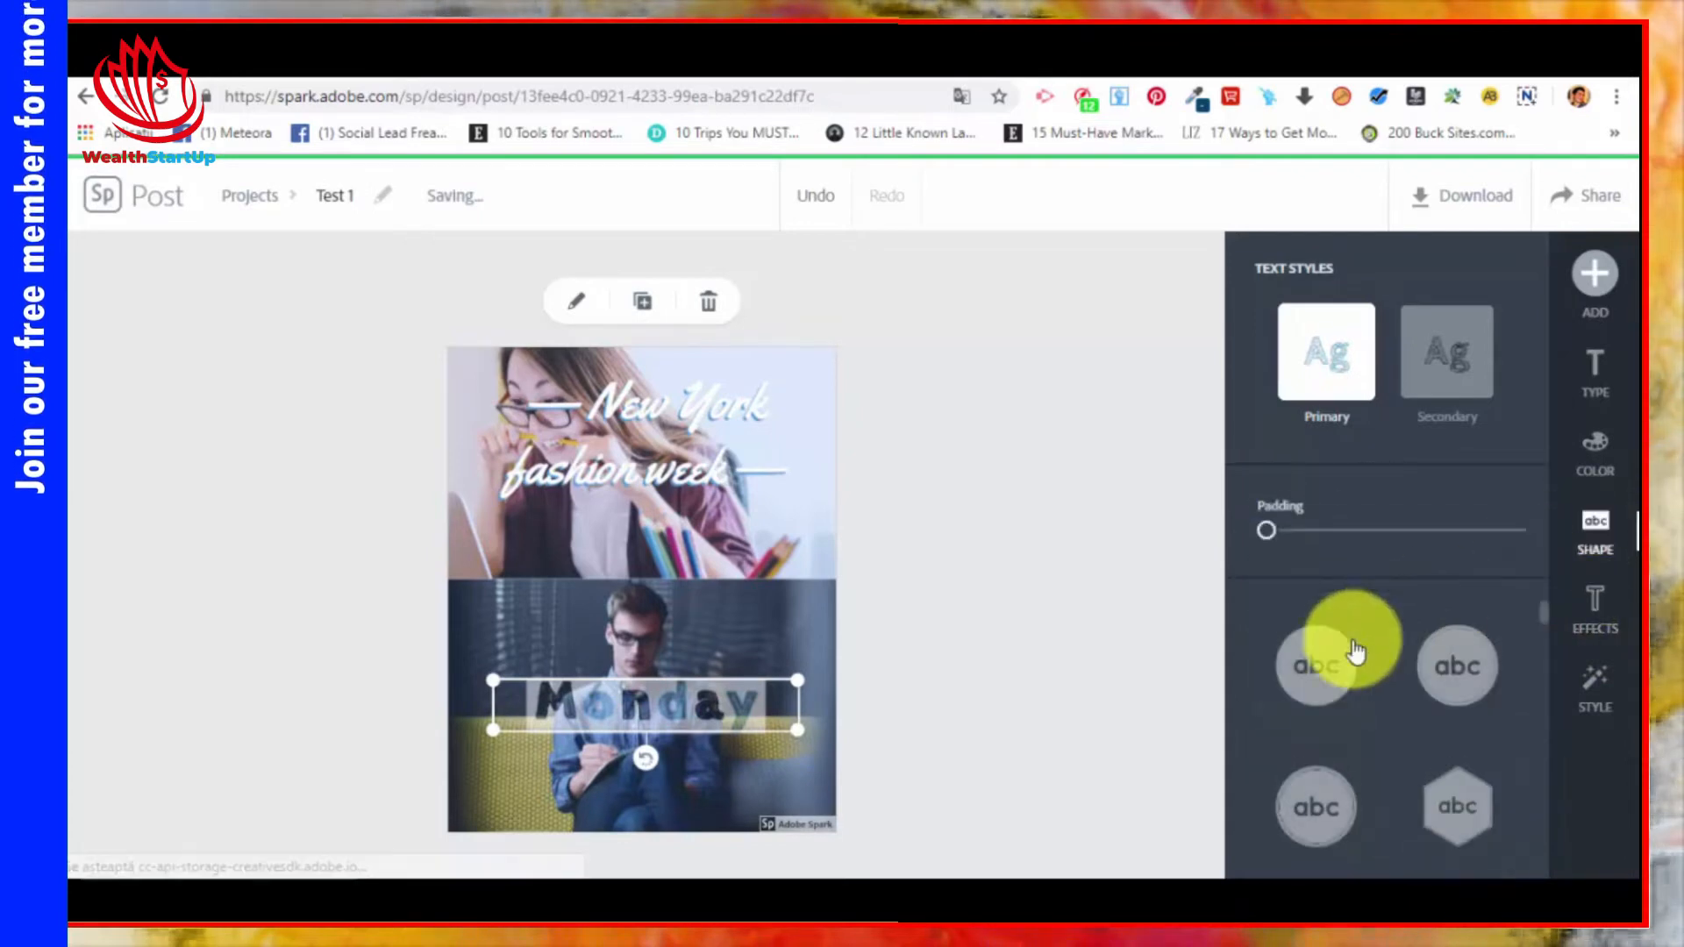
Step: Raise the opacity of "Monday" to the maximum and move the text down to the lower edge of the post
click(1593, 372)
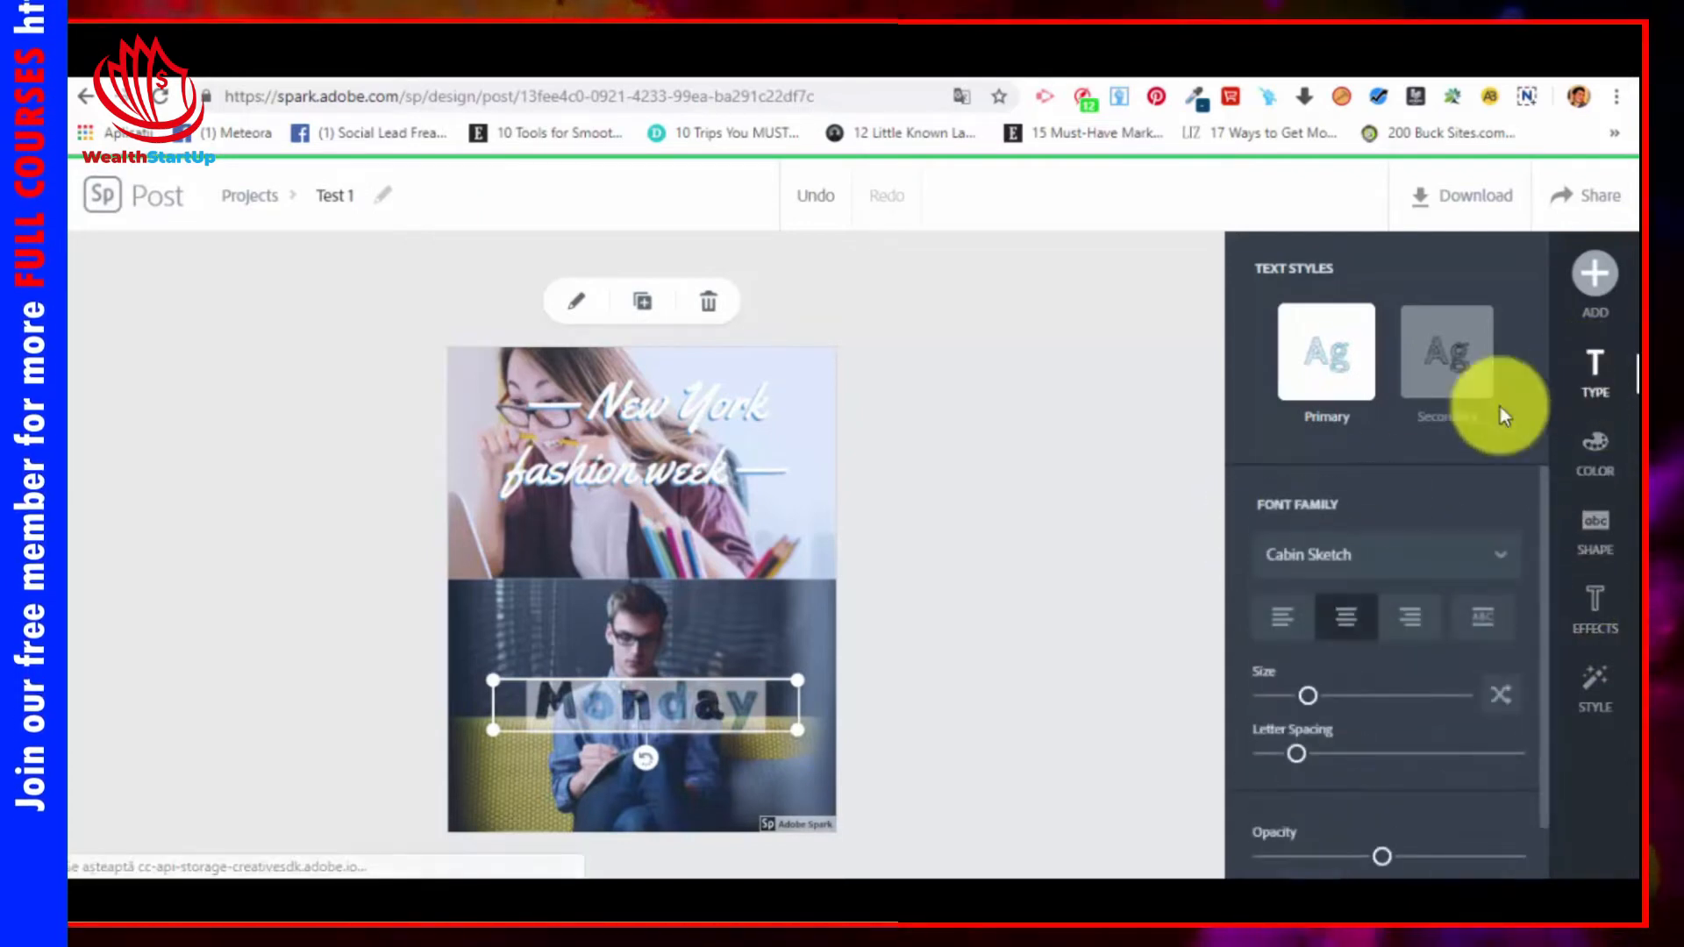
scroll(1329, 699, down, 2)
drag(1387, 796, 1526, 798)
drag(715, 702, 708, 783)
click(988, 779)
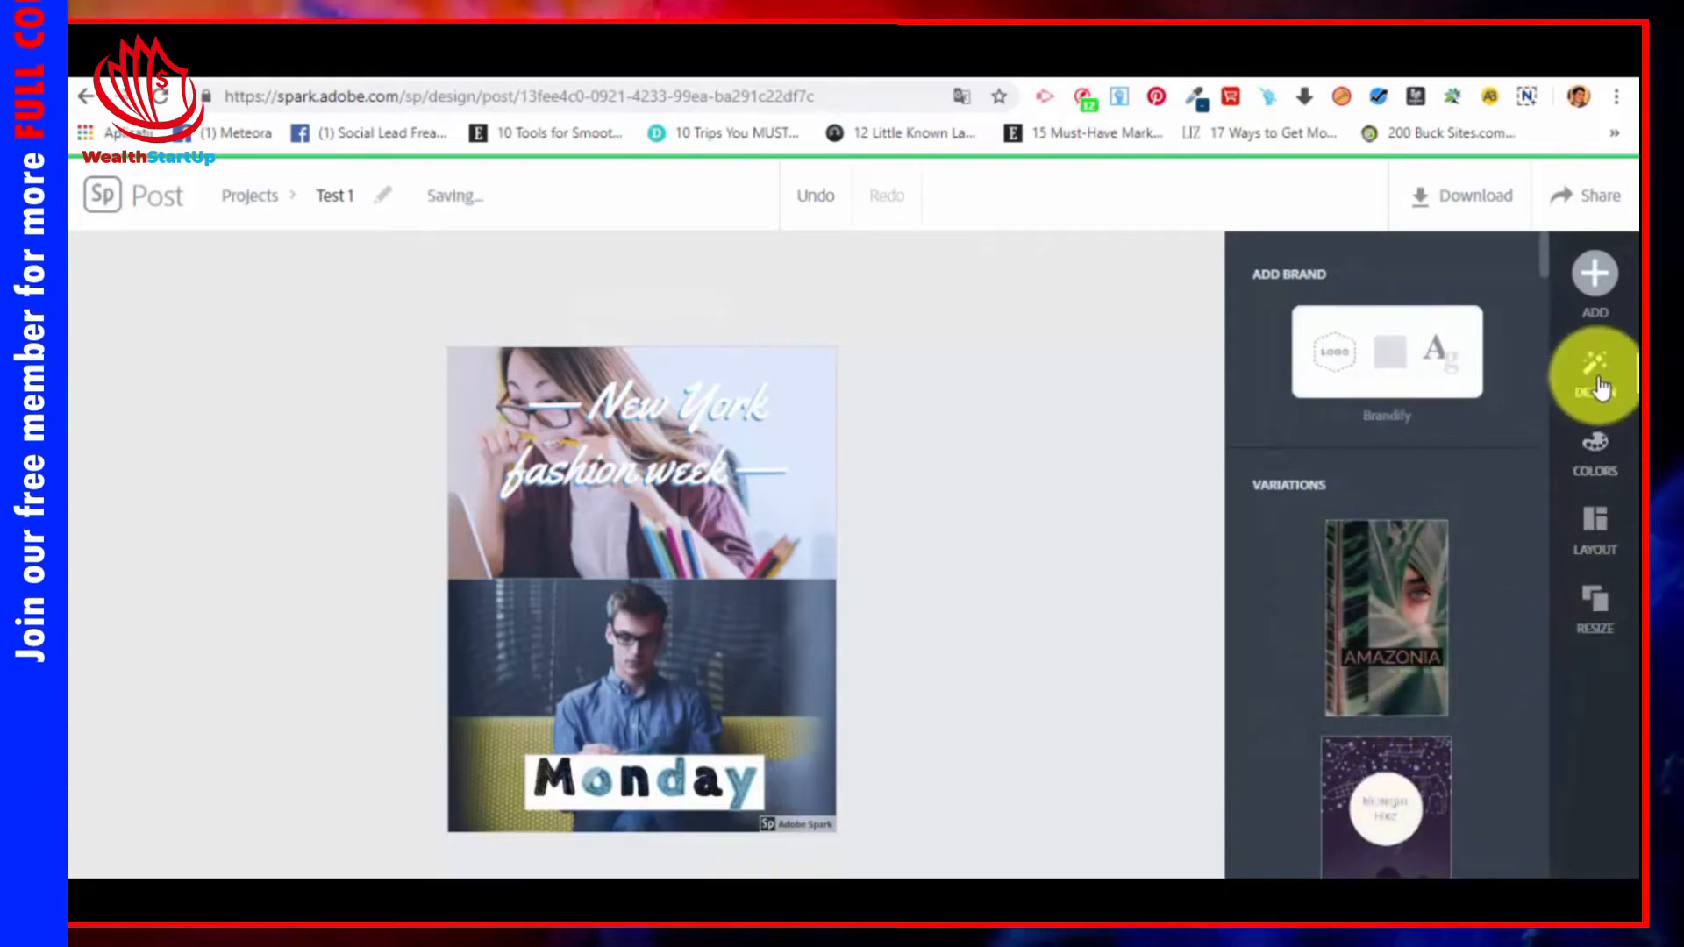
Step: Start adding an icon to the post and search the icon library for "arrow"
click(1581, 303)
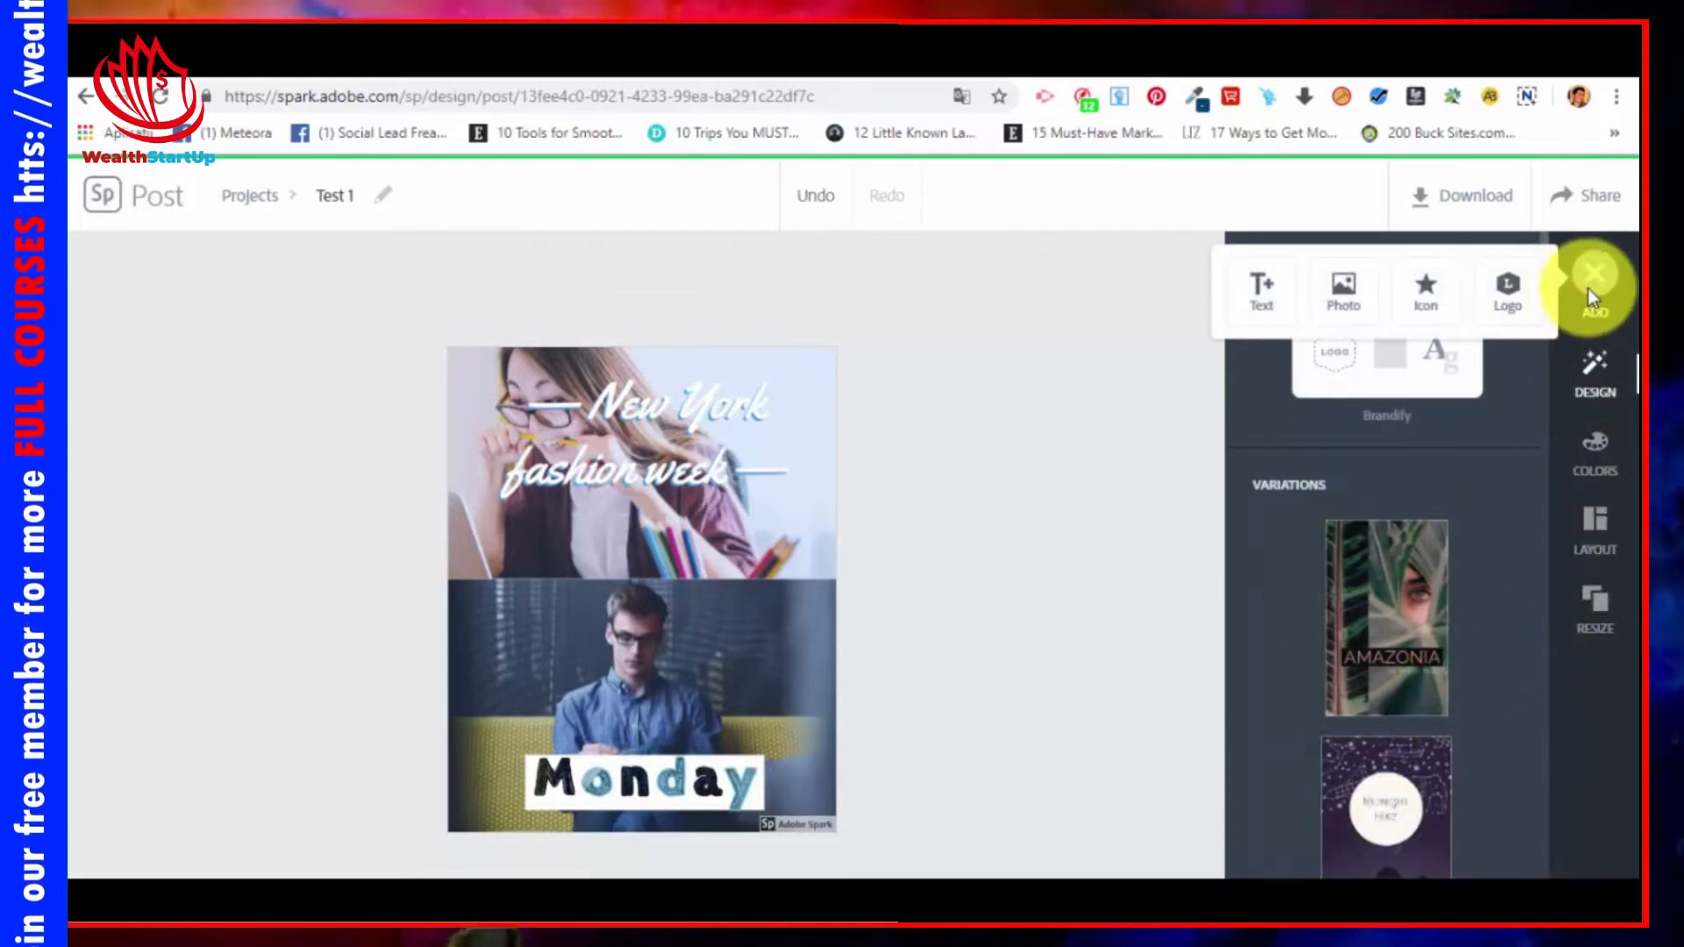
click(1430, 286)
text(arrow)
key(Return)
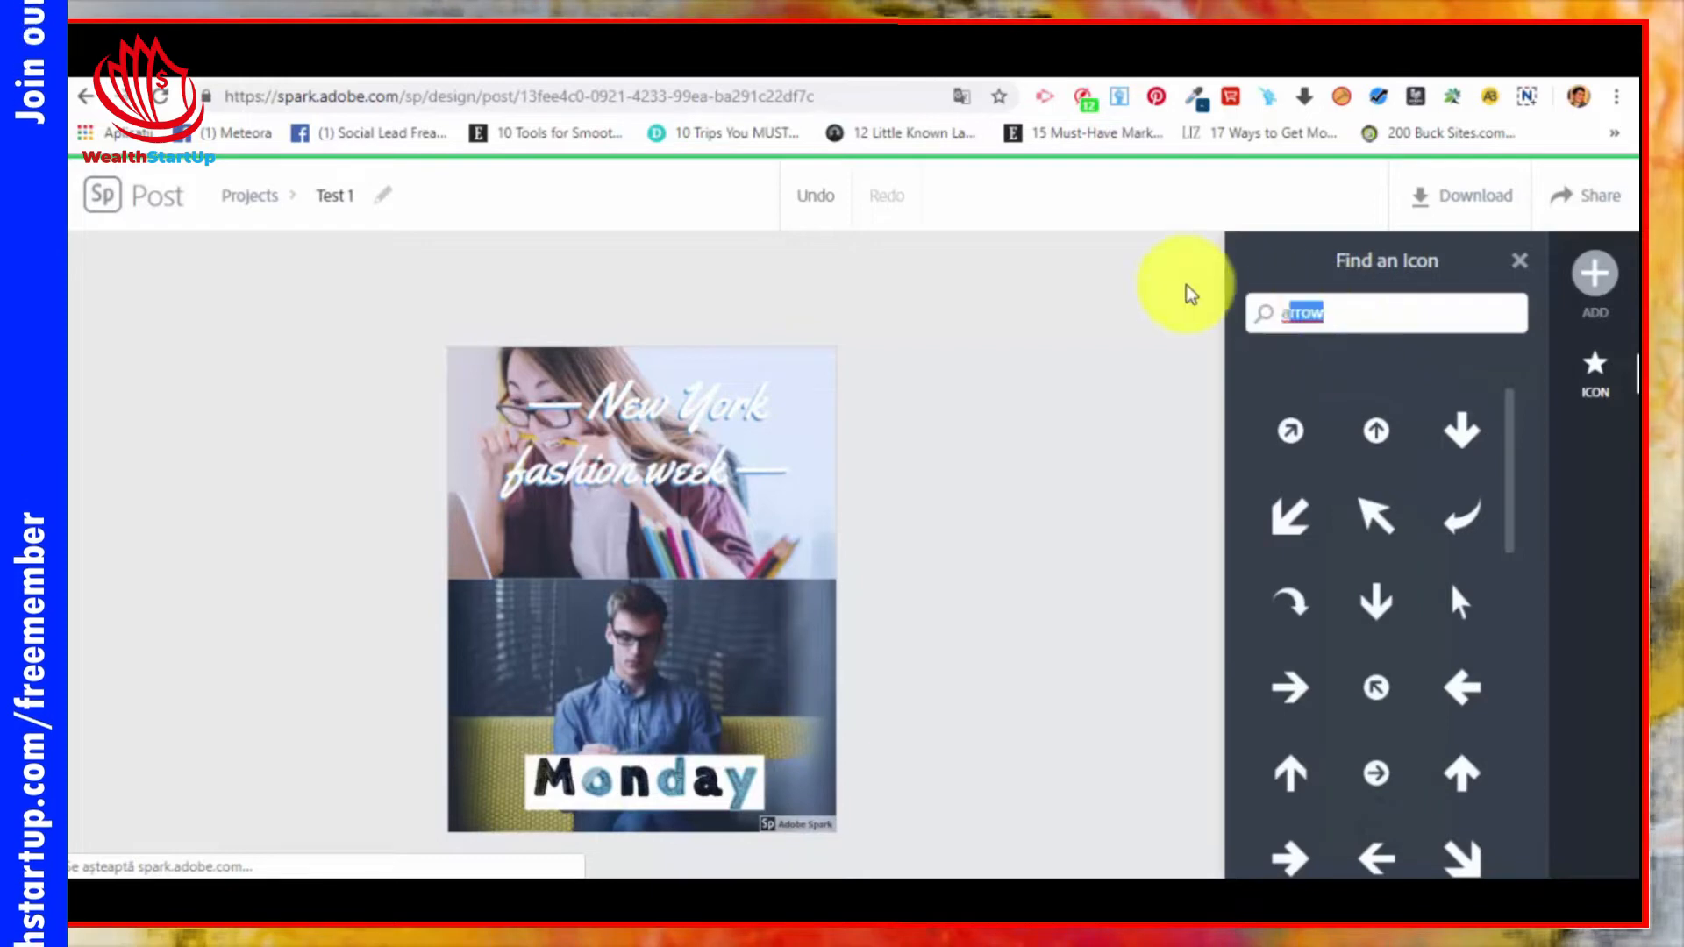
Step: Insert the curved arrow icon pointing left and place it across the boundary of the two photos, beside the man's head
scroll(1492, 684, down, 3)
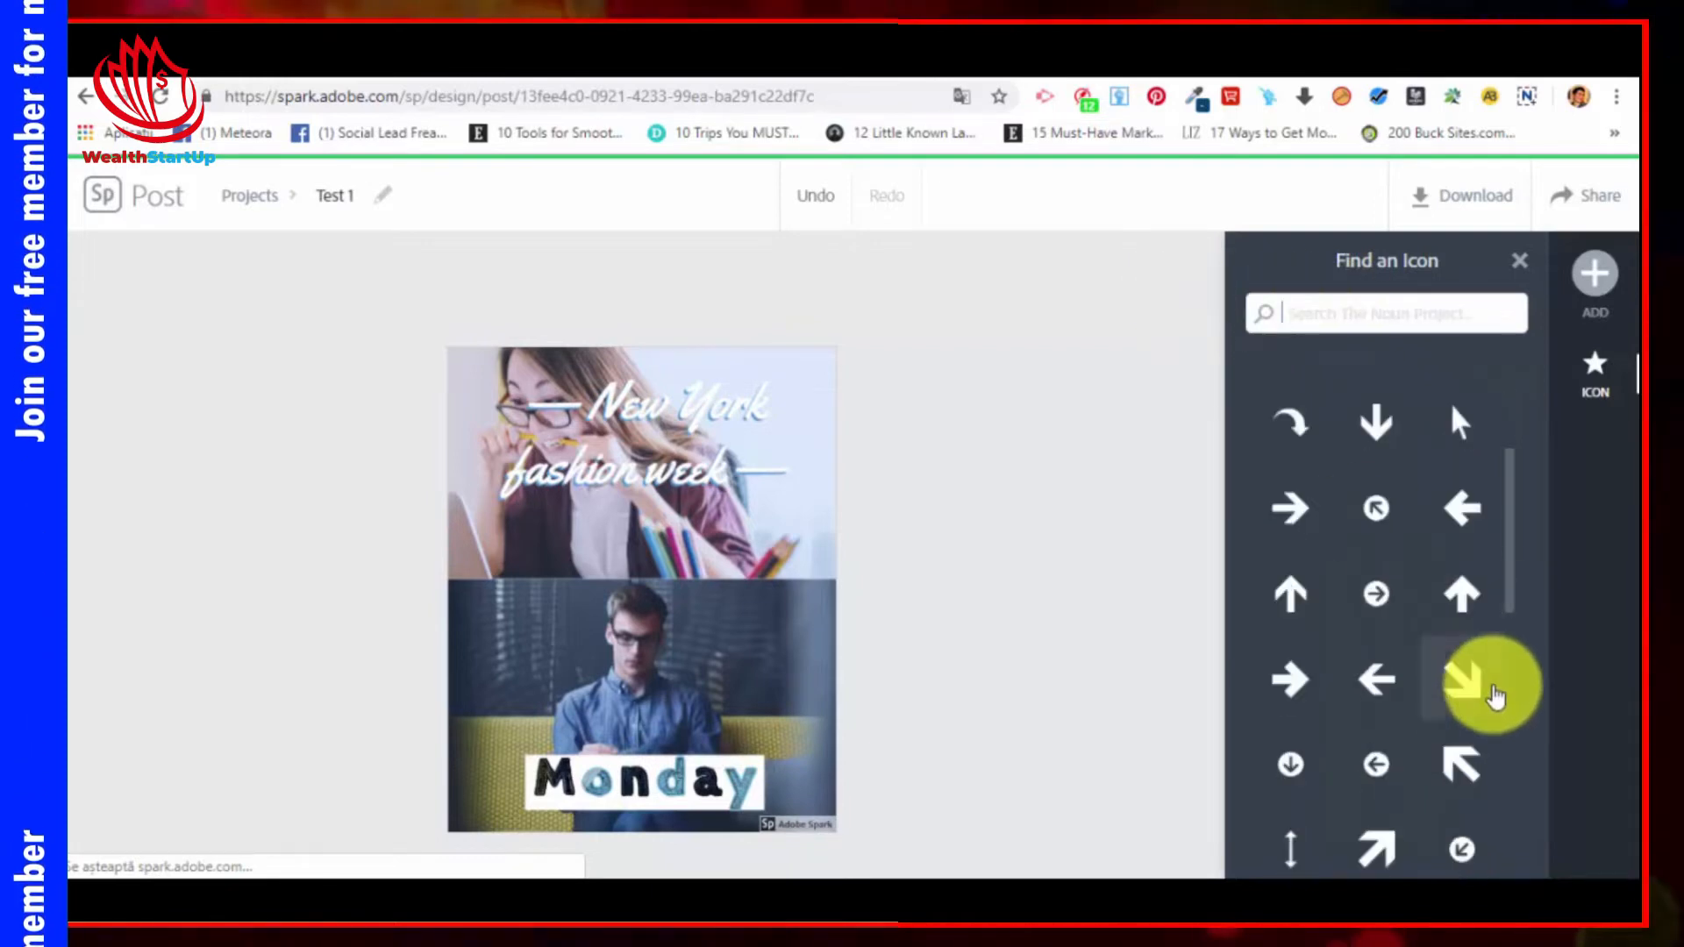
scroll(1492, 684, up, 3)
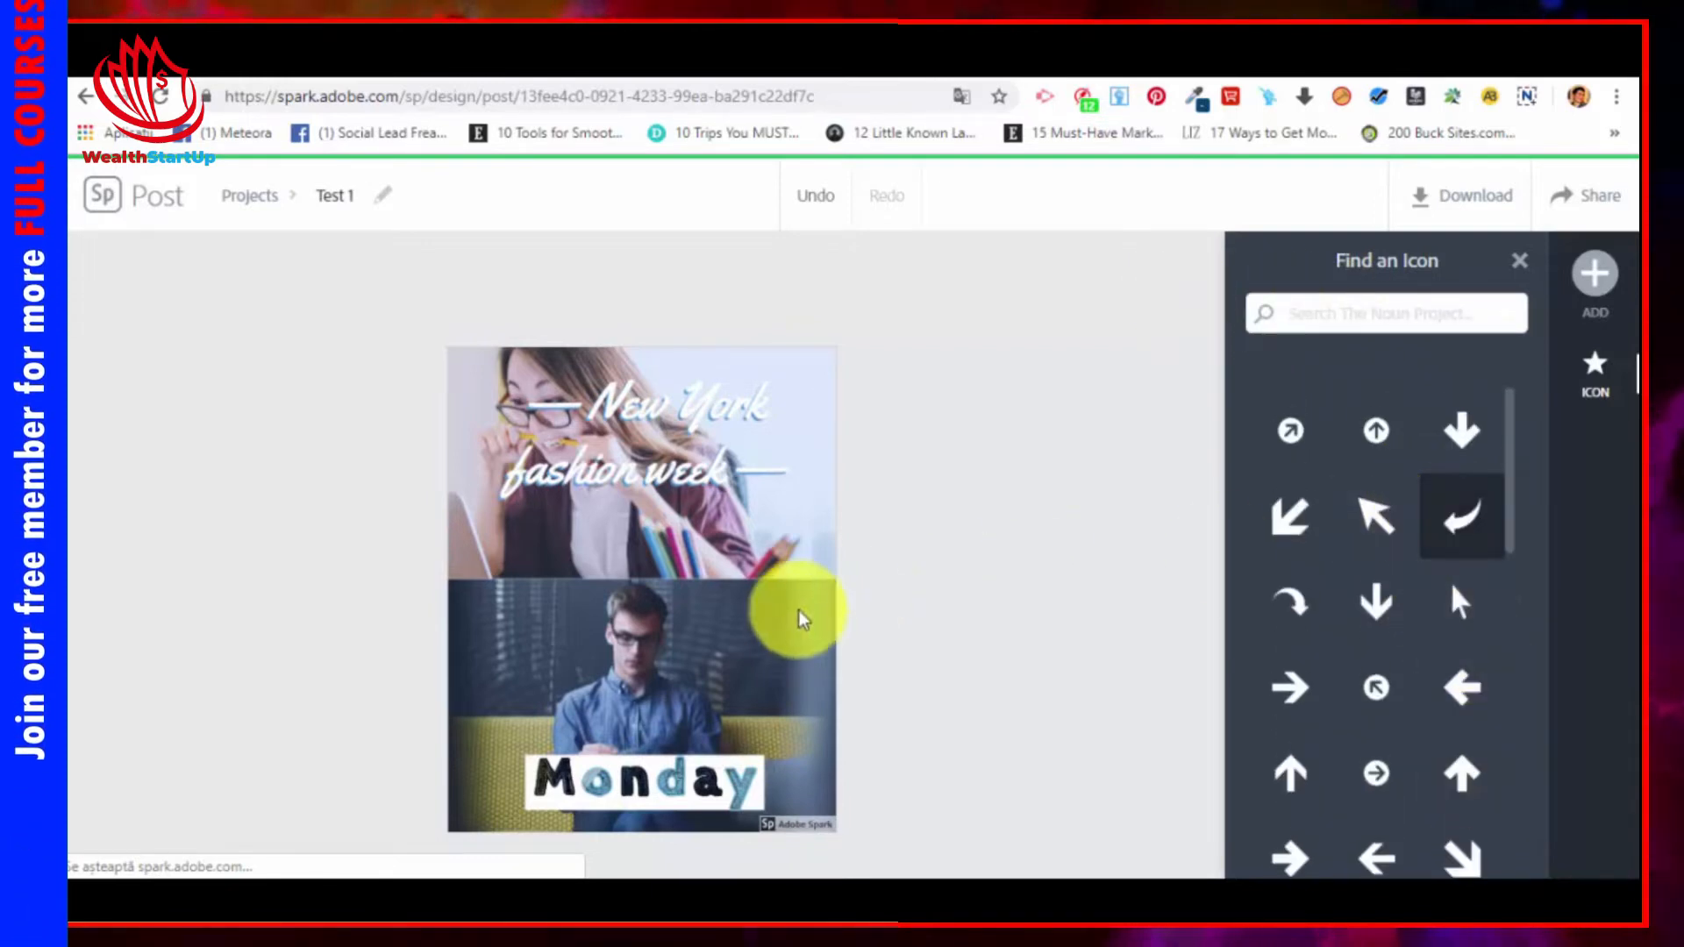
click(1393, 512)
drag(696, 670, 786, 619)
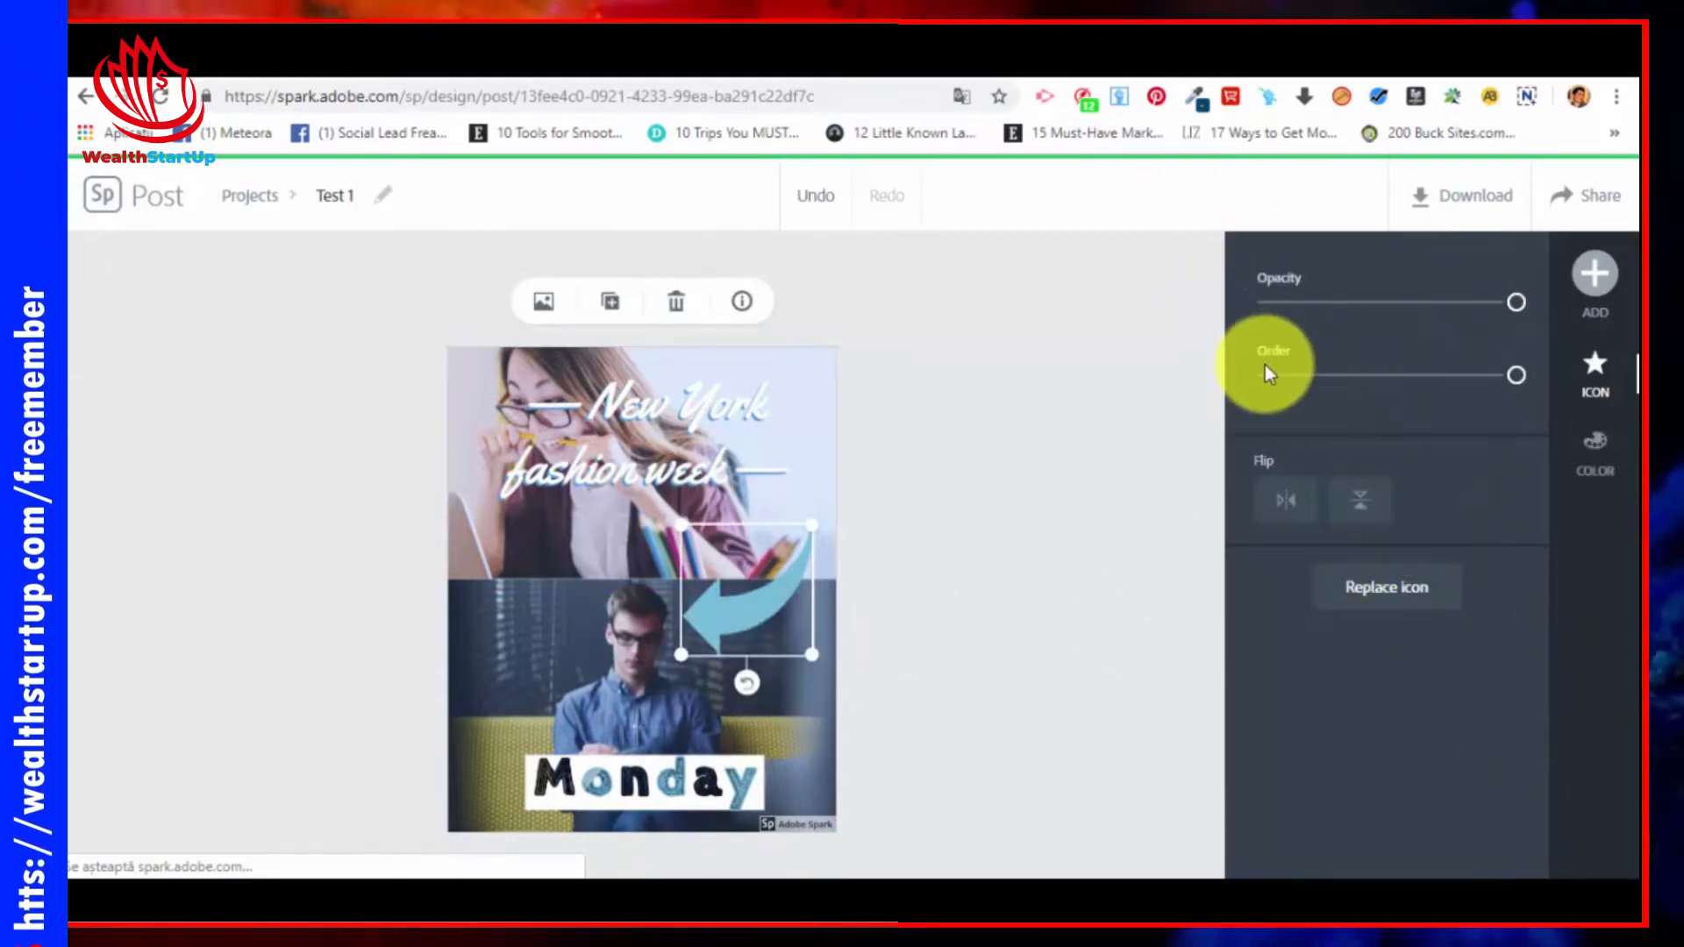
Step: Try suggested colors on the arrow icon, recolor it dark magenta from the full color palette, and deselect it
click(1595, 456)
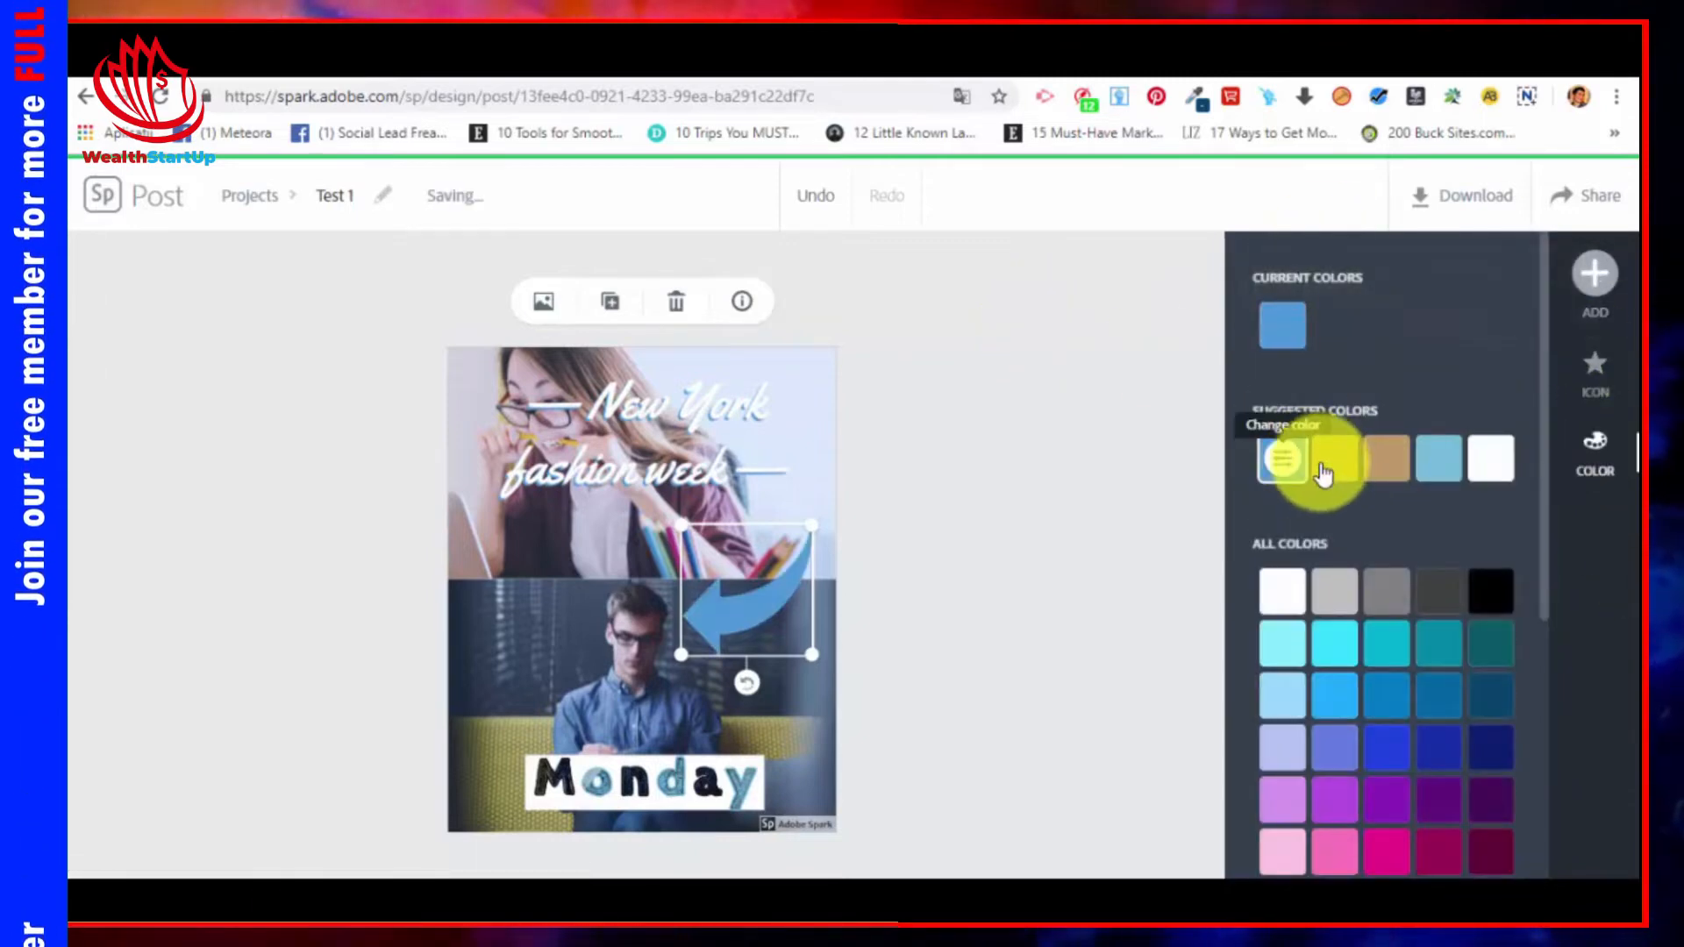
click(1335, 458)
click(1439, 851)
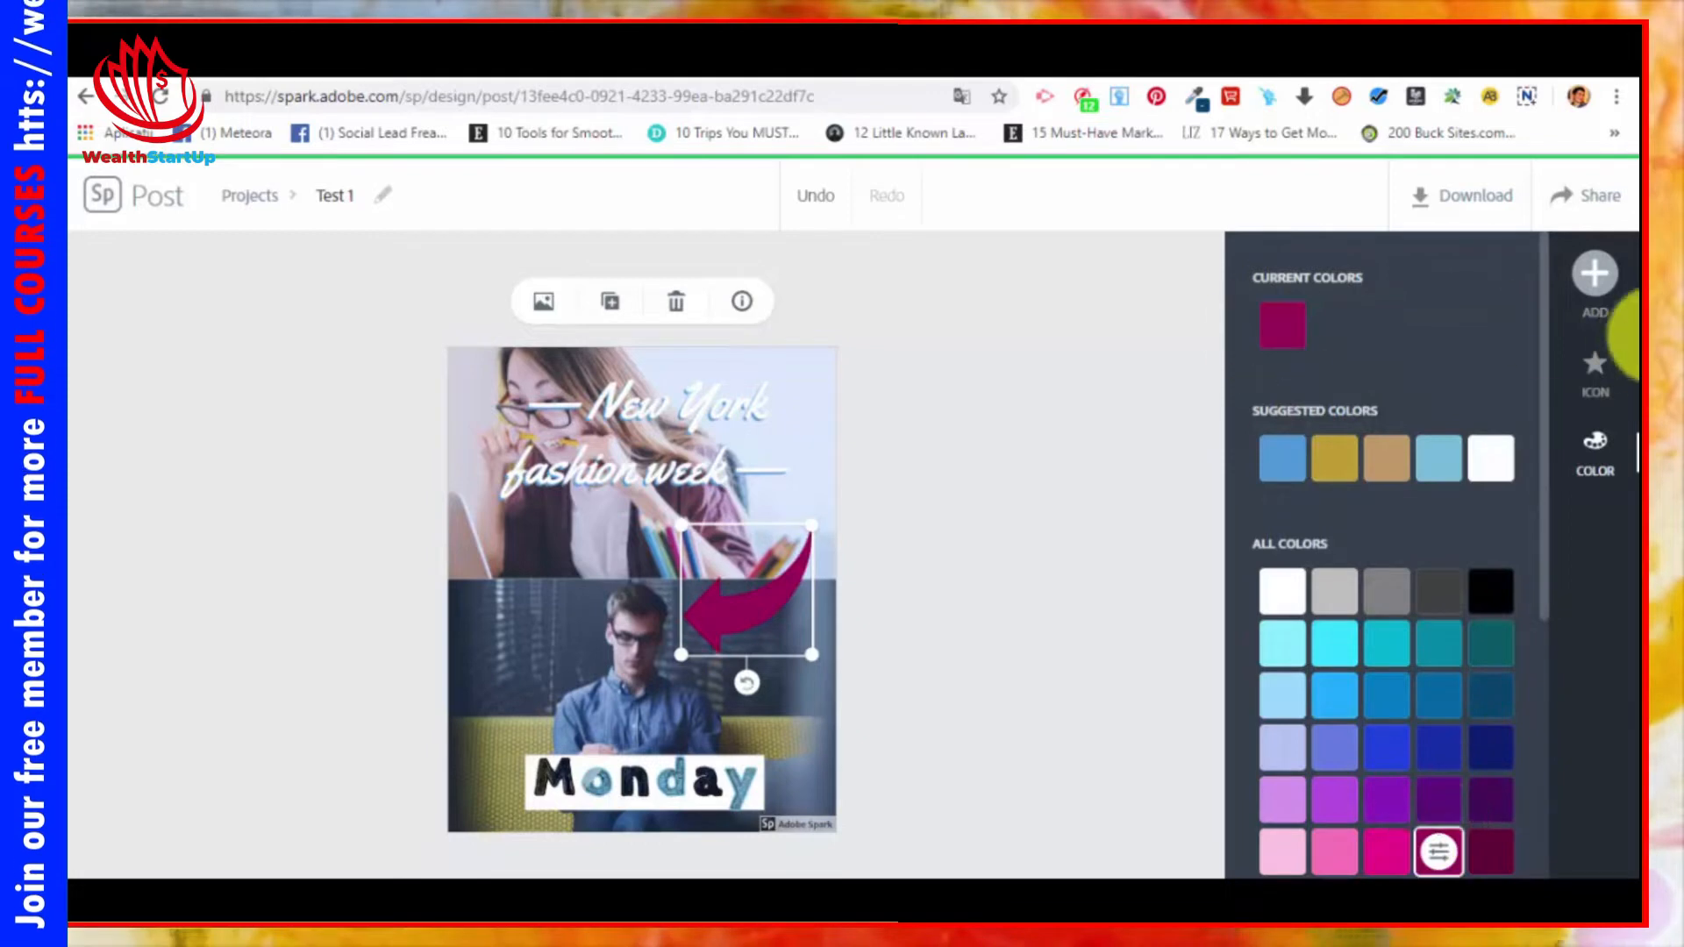
click(1590, 277)
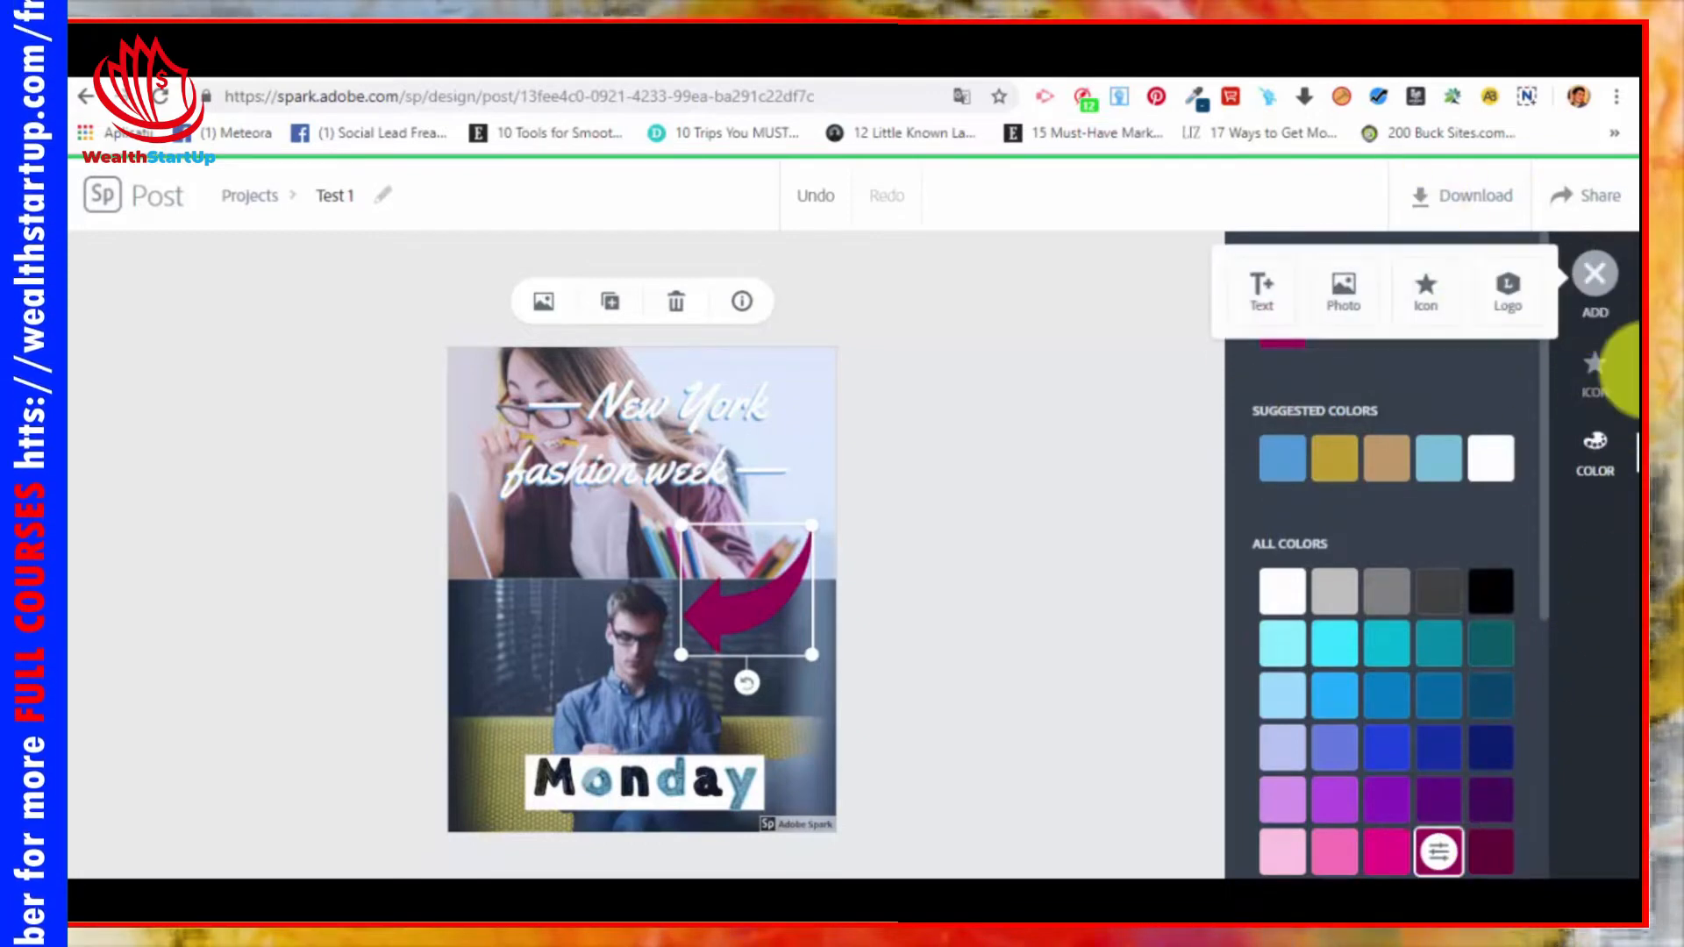
click(1590, 279)
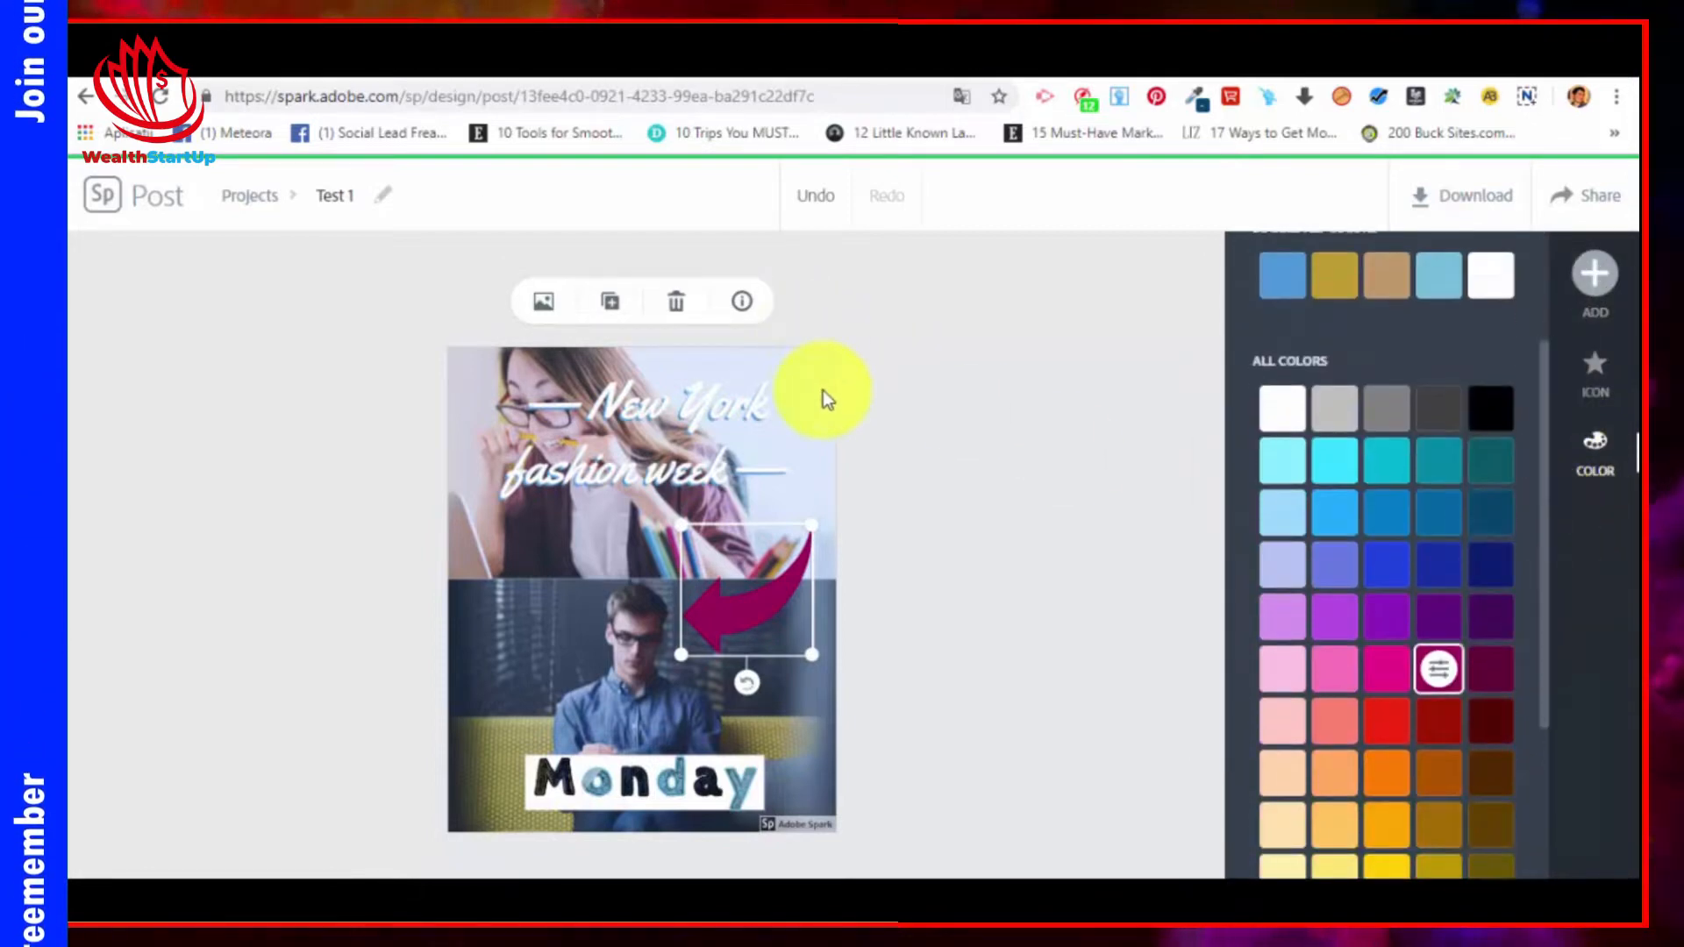
click(823, 391)
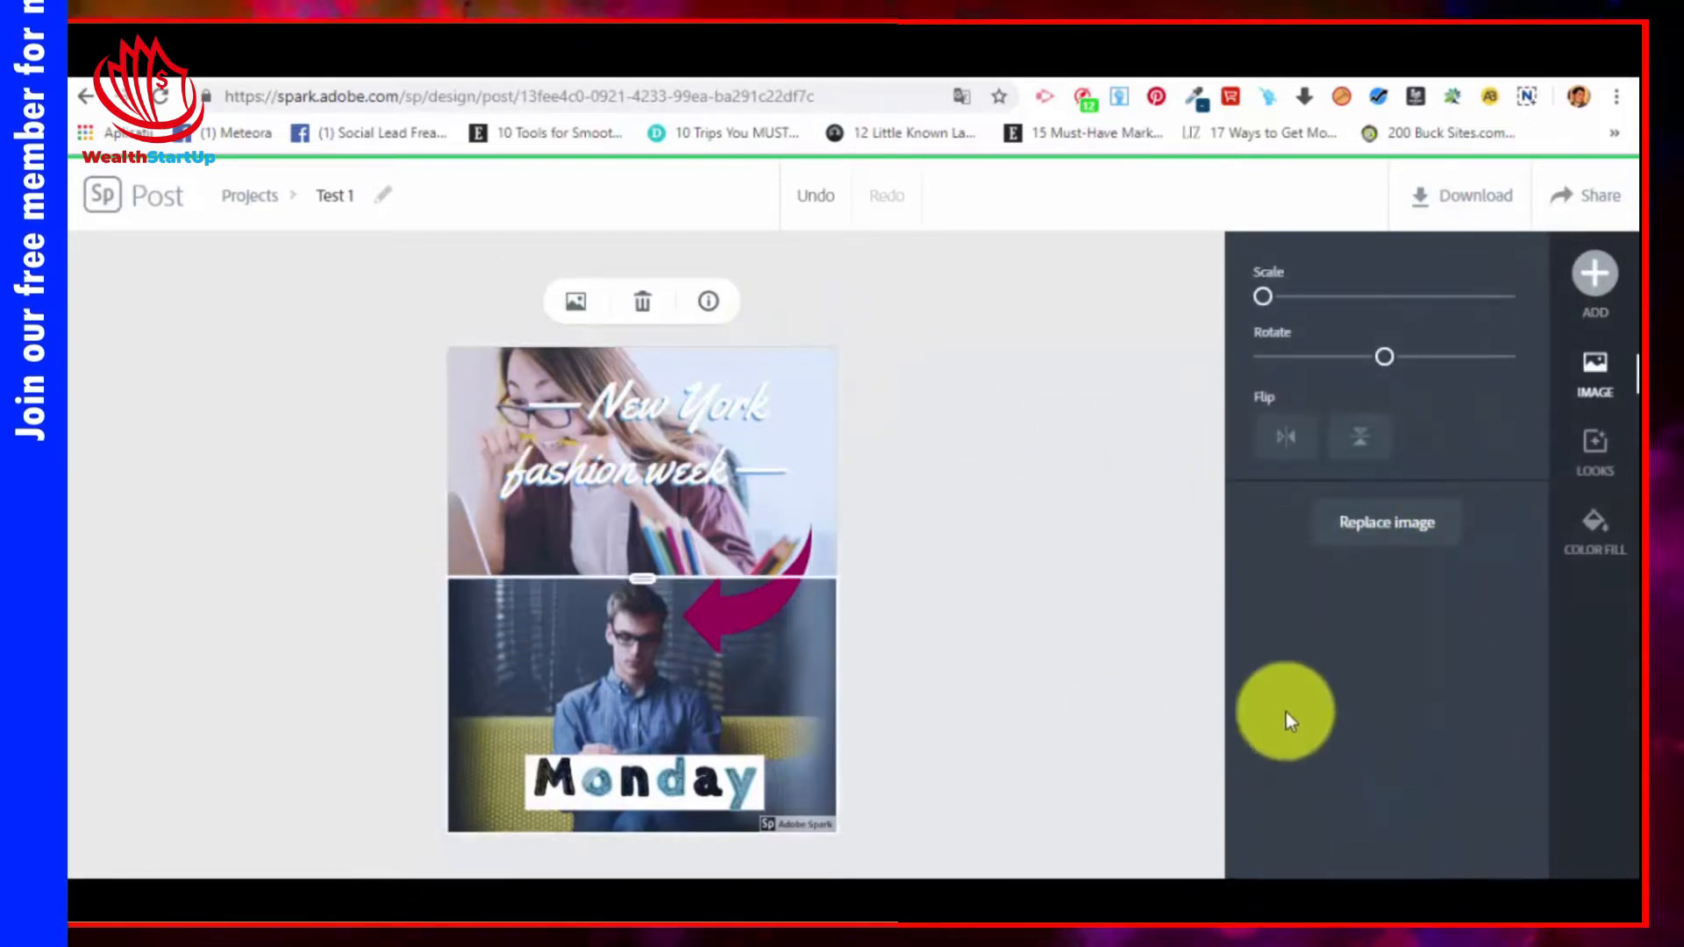
click(1098, 644)
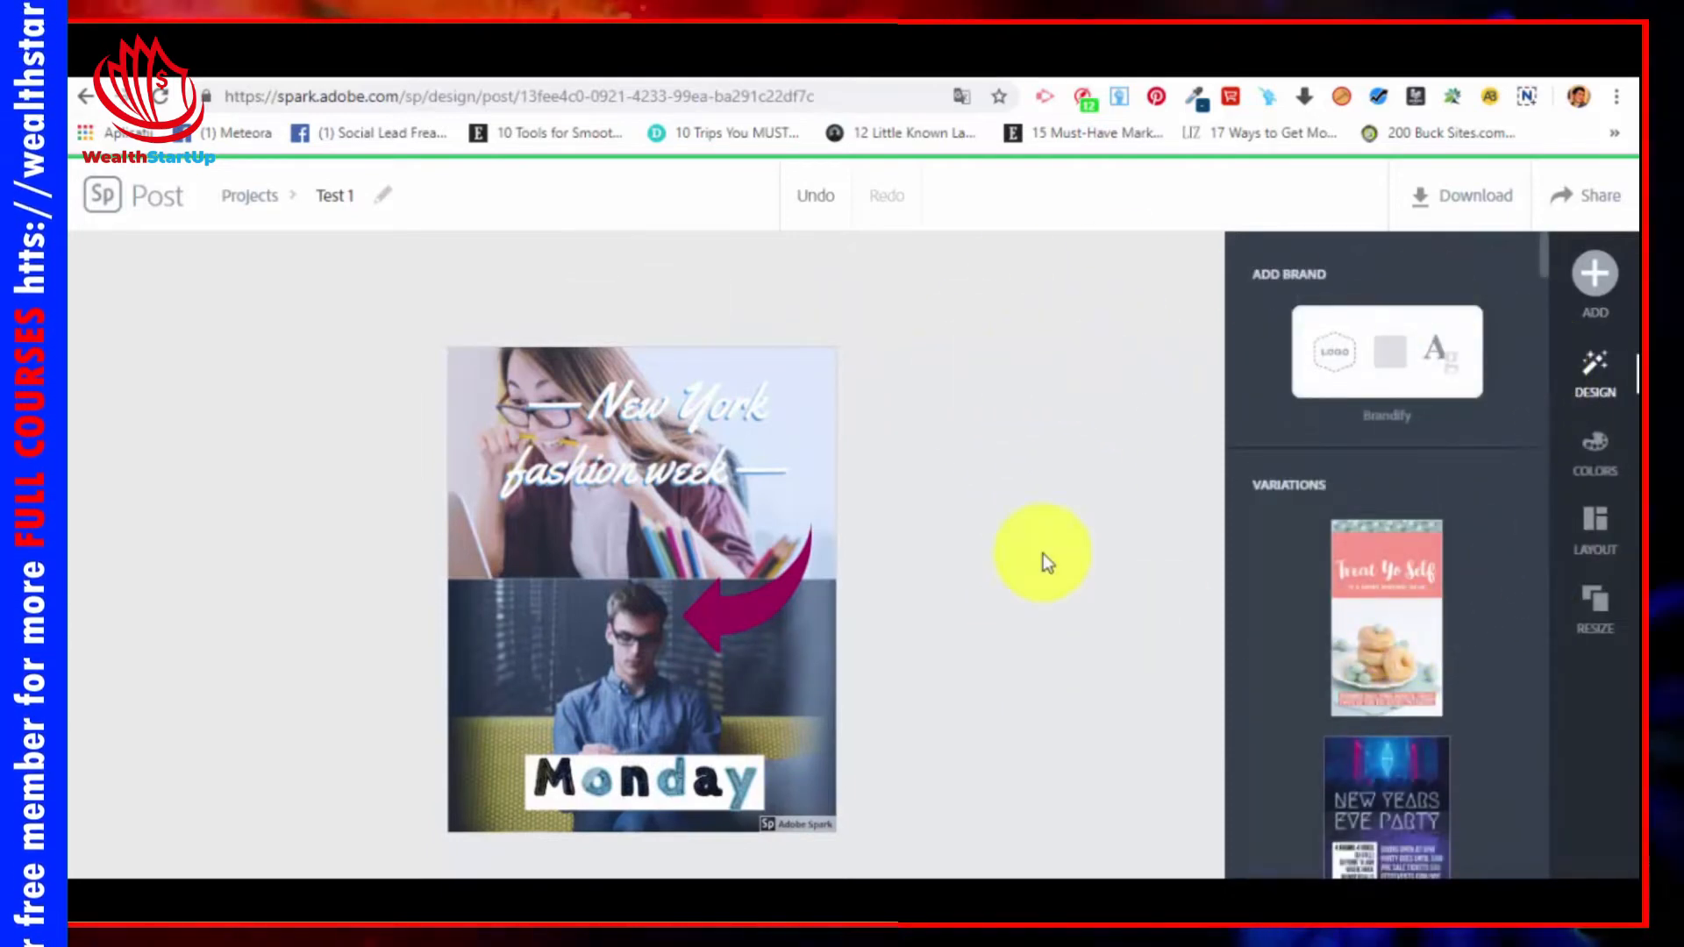
Step: Review the layout options and the color palettes available for the whole post, down to the Elegant group
click(1595, 537)
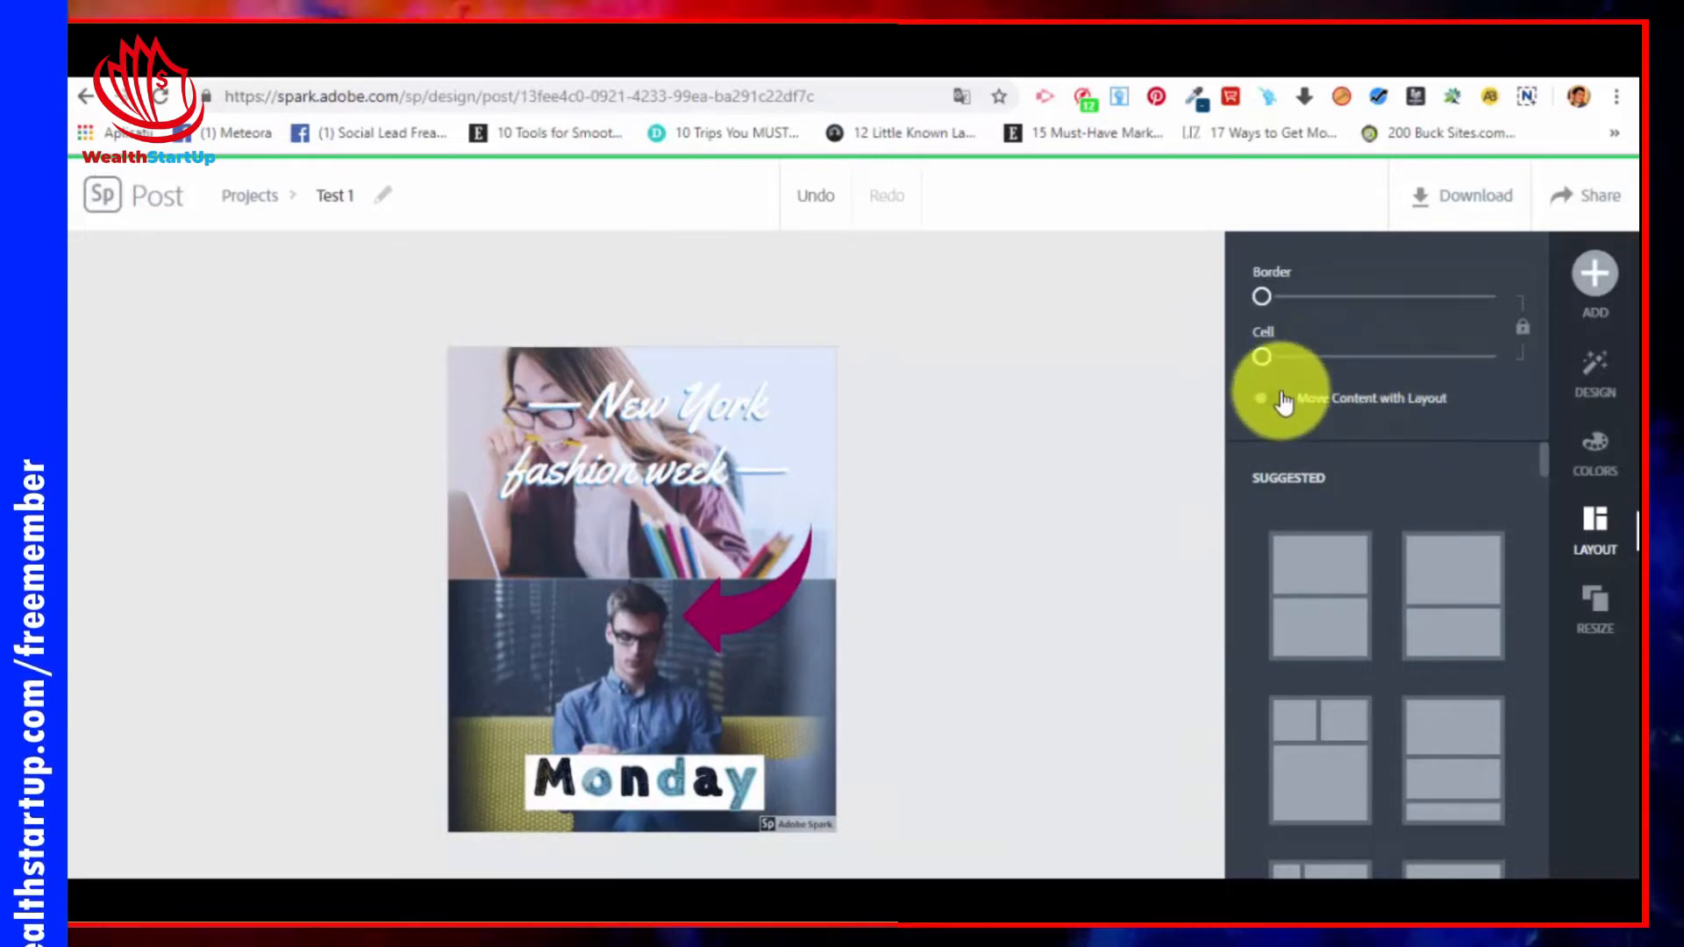
click(1597, 464)
scroll(1370, 446, down, 2)
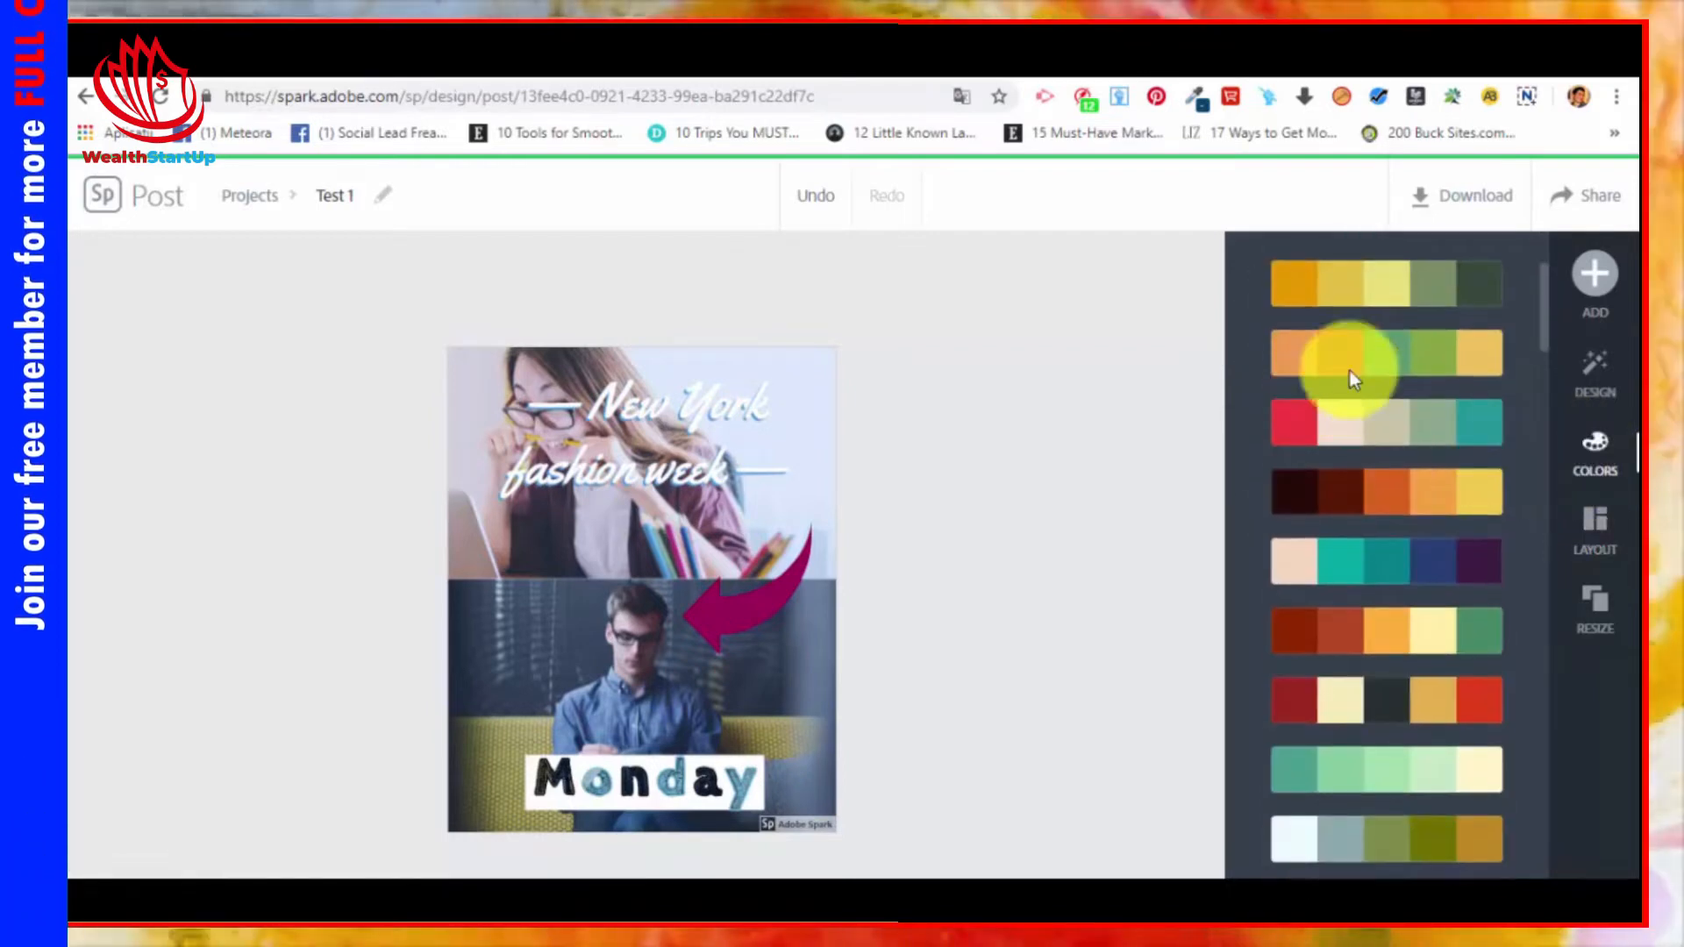
scroll(1421, 438, down, 5)
scroll(1360, 503, down, 6)
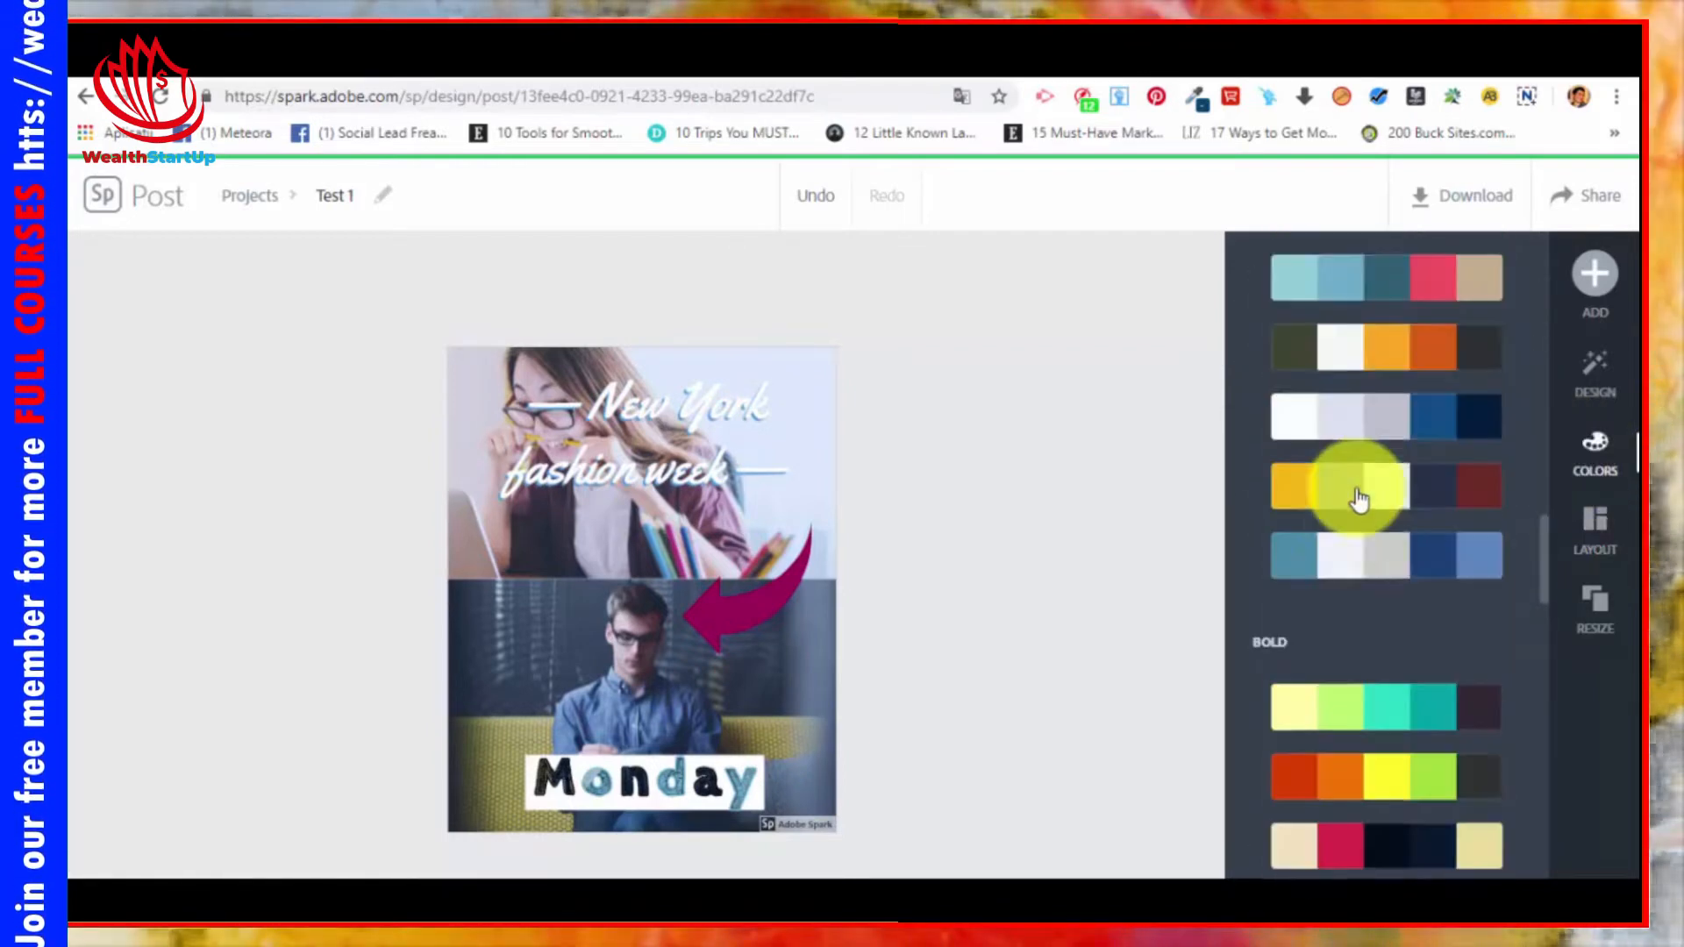
scroll(1520, 726, down, 4)
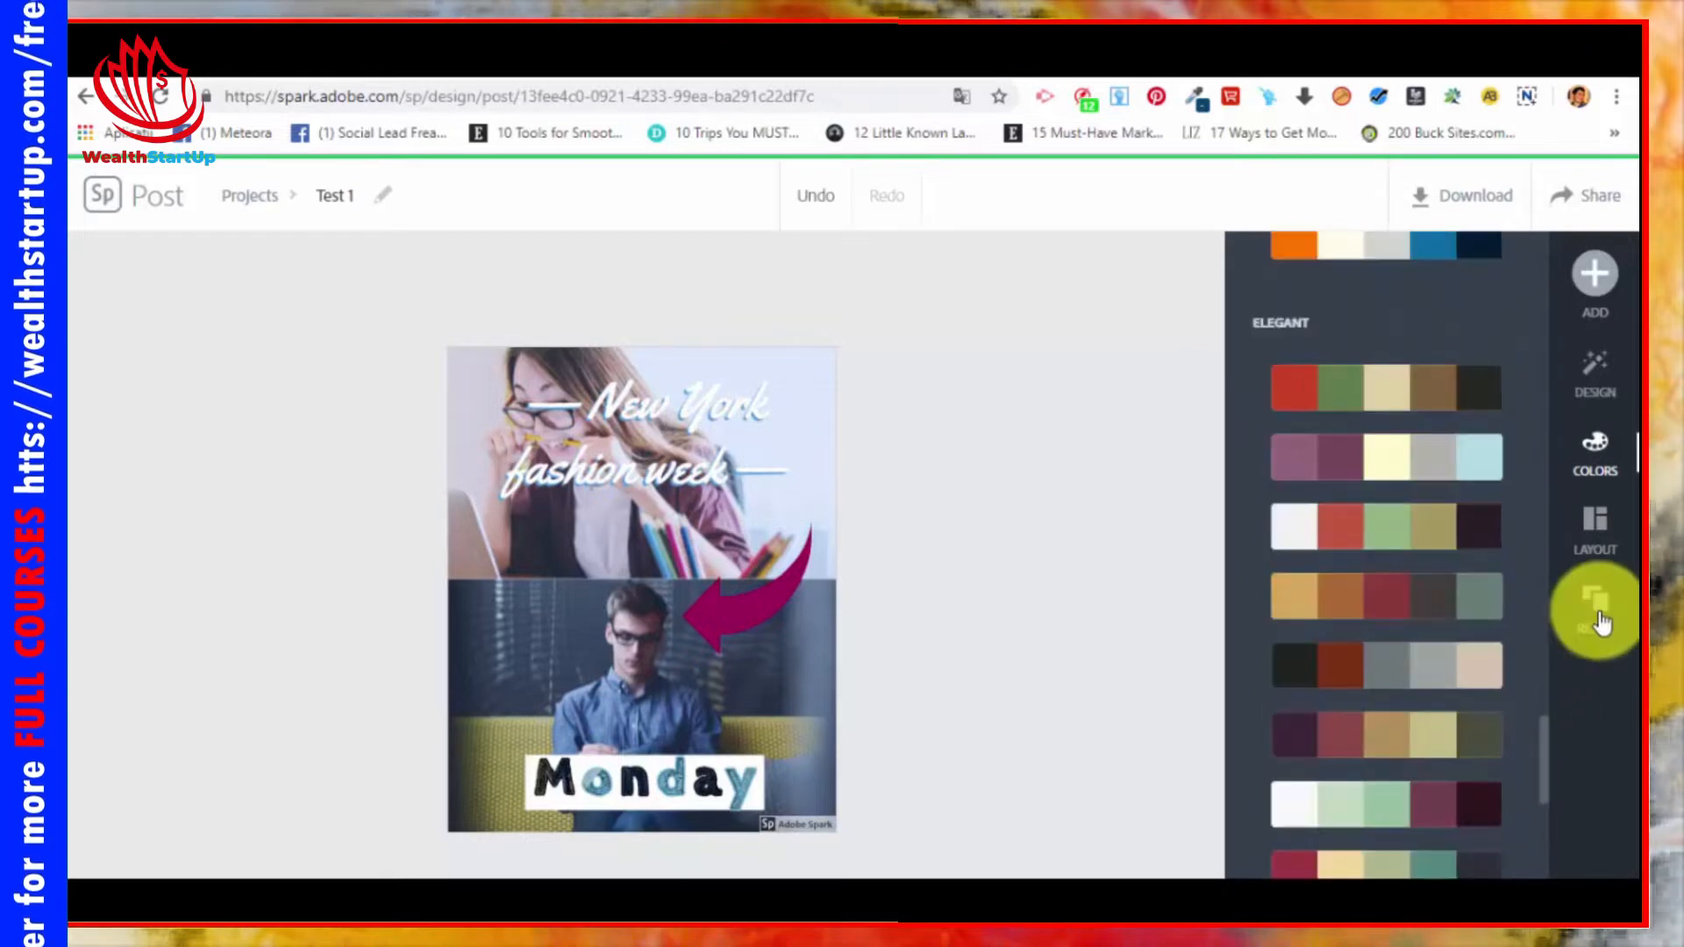
Step: Examine the resize formats for social posts, print, social profiles and standard sizes, plus the element types that can be added
click(1602, 622)
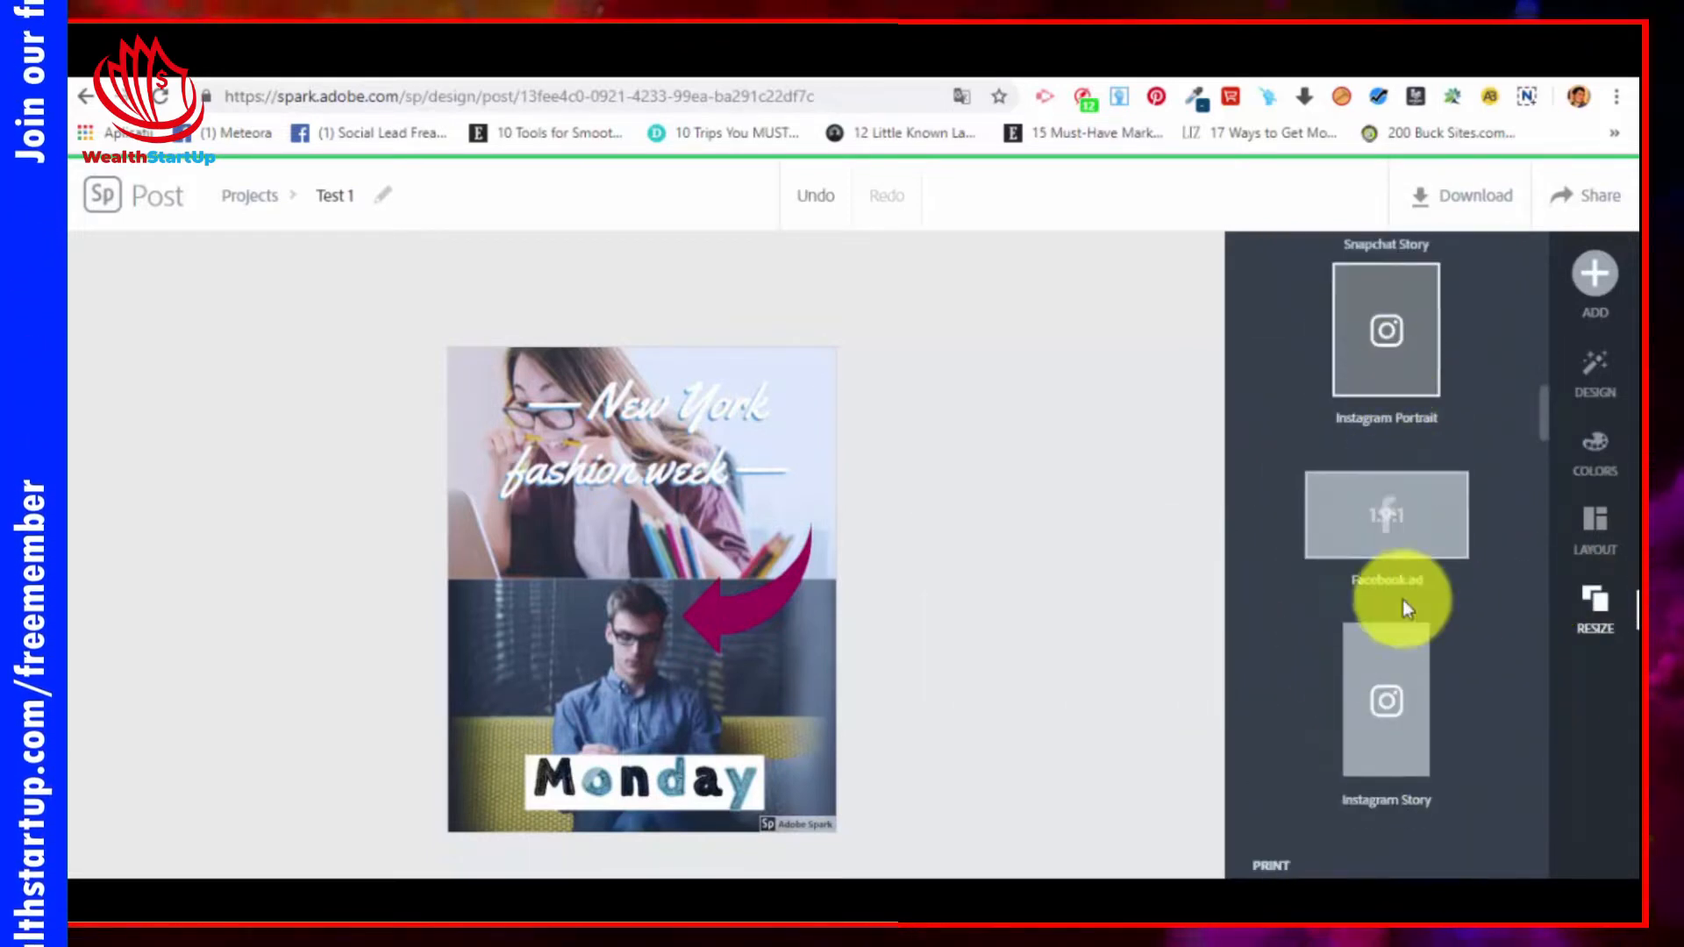
scroll(1380, 470, down, 5)
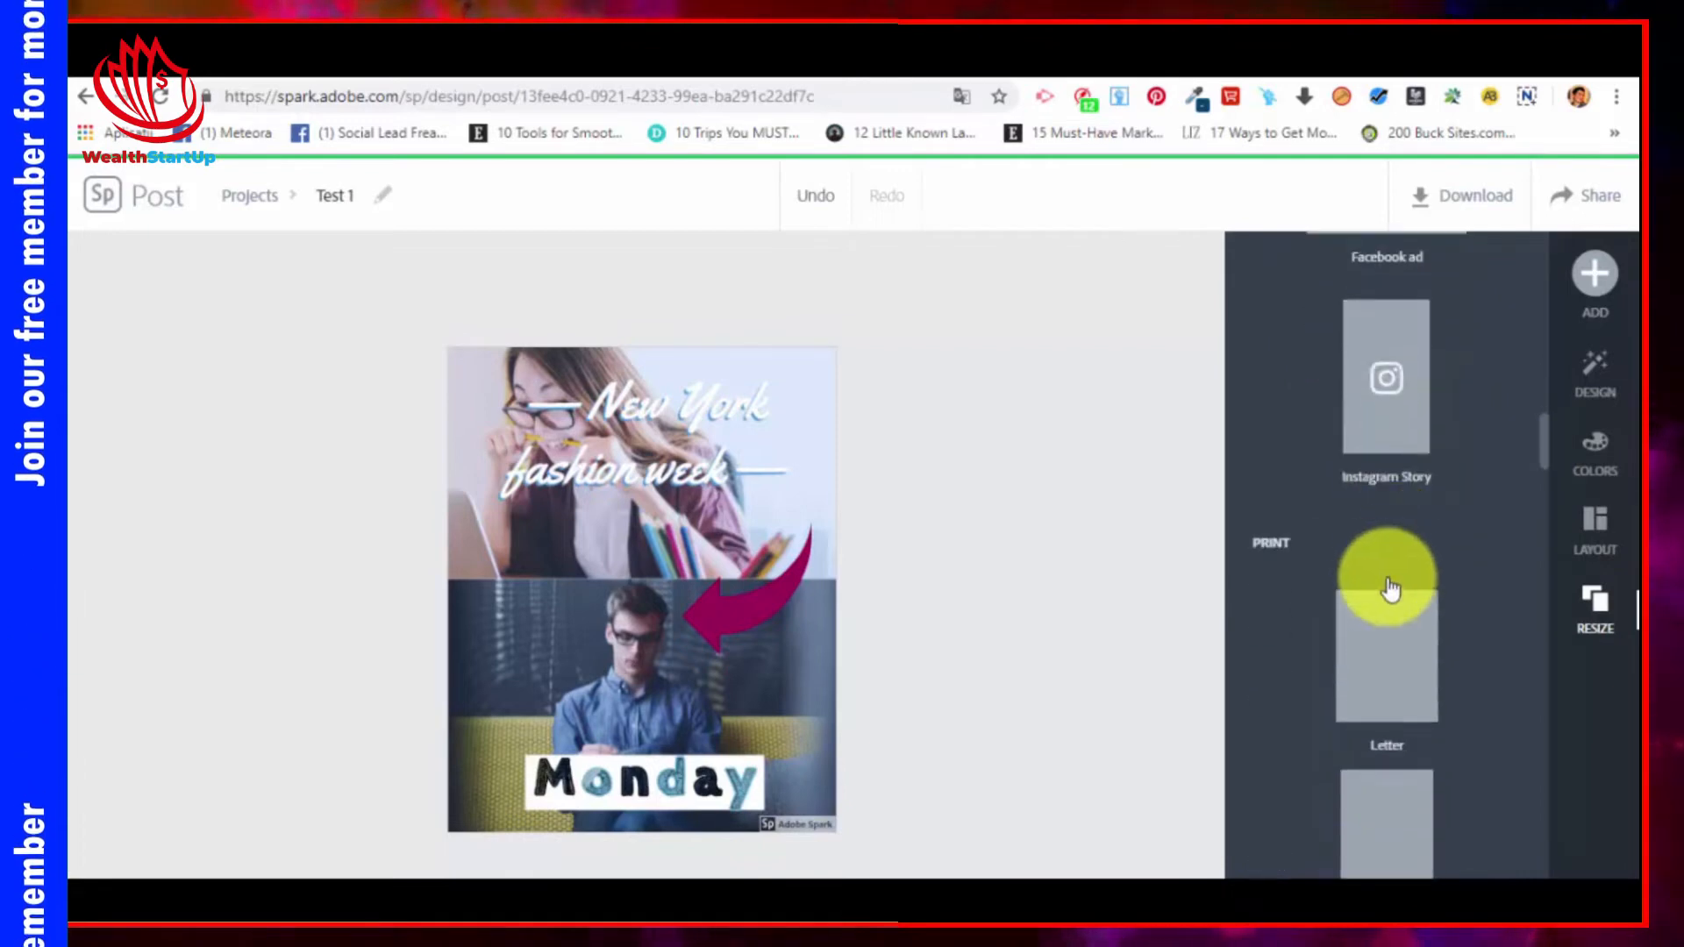
scroll(1421, 702, down, 10)
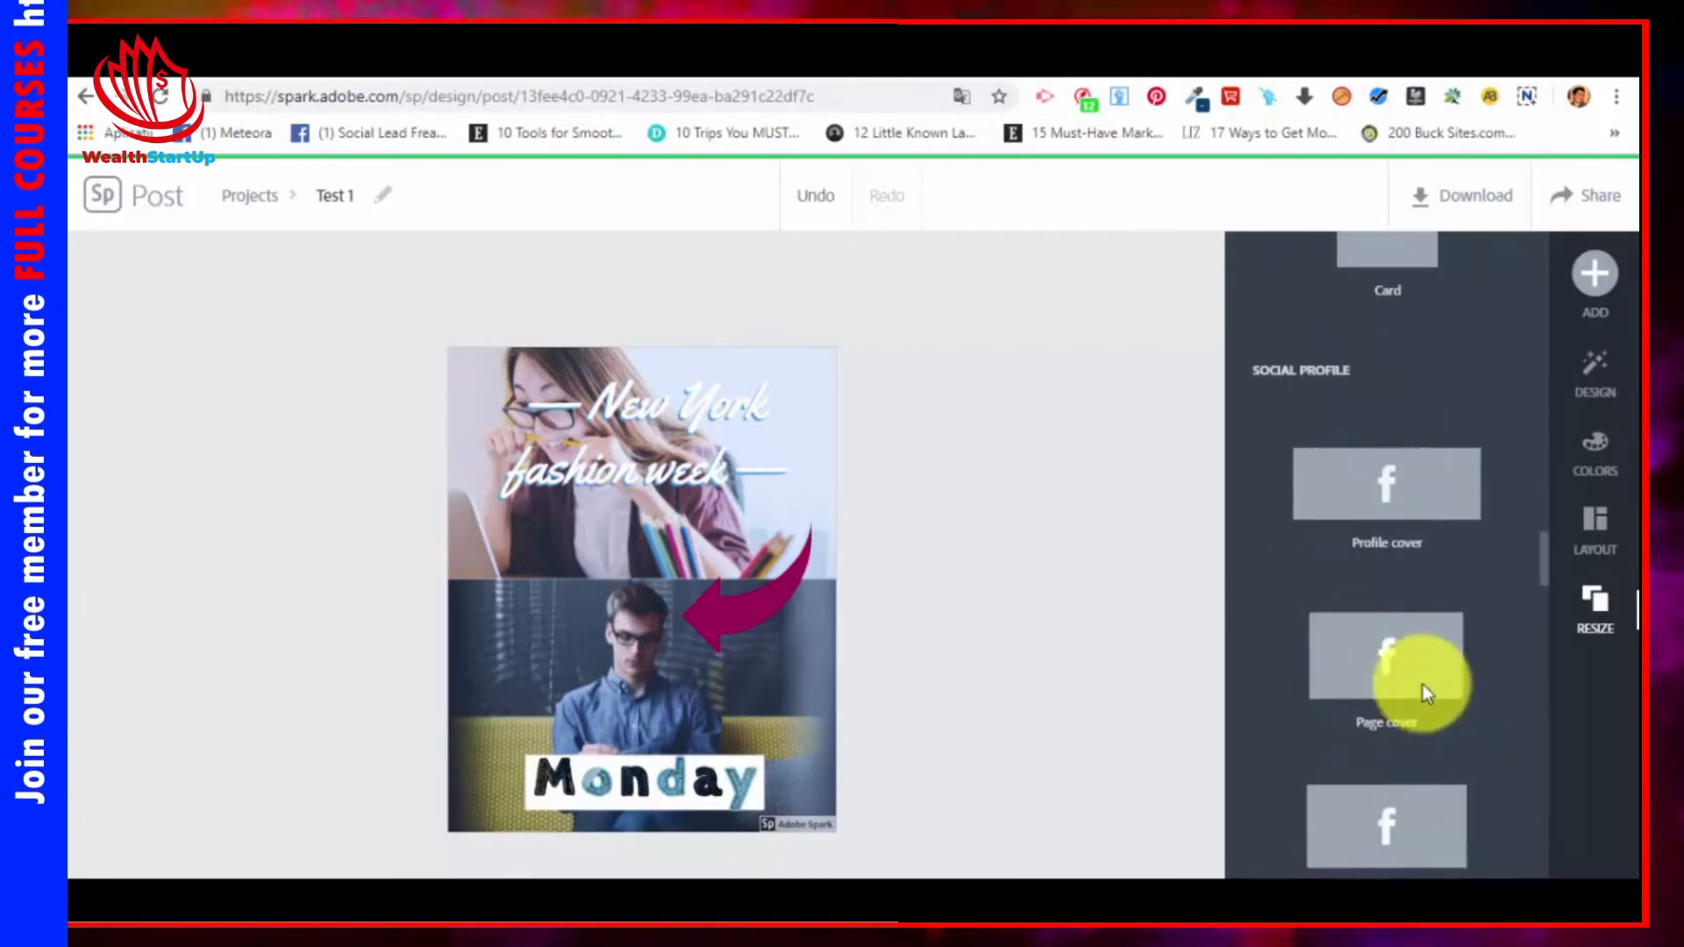
scroll(1408, 683, down, 10)
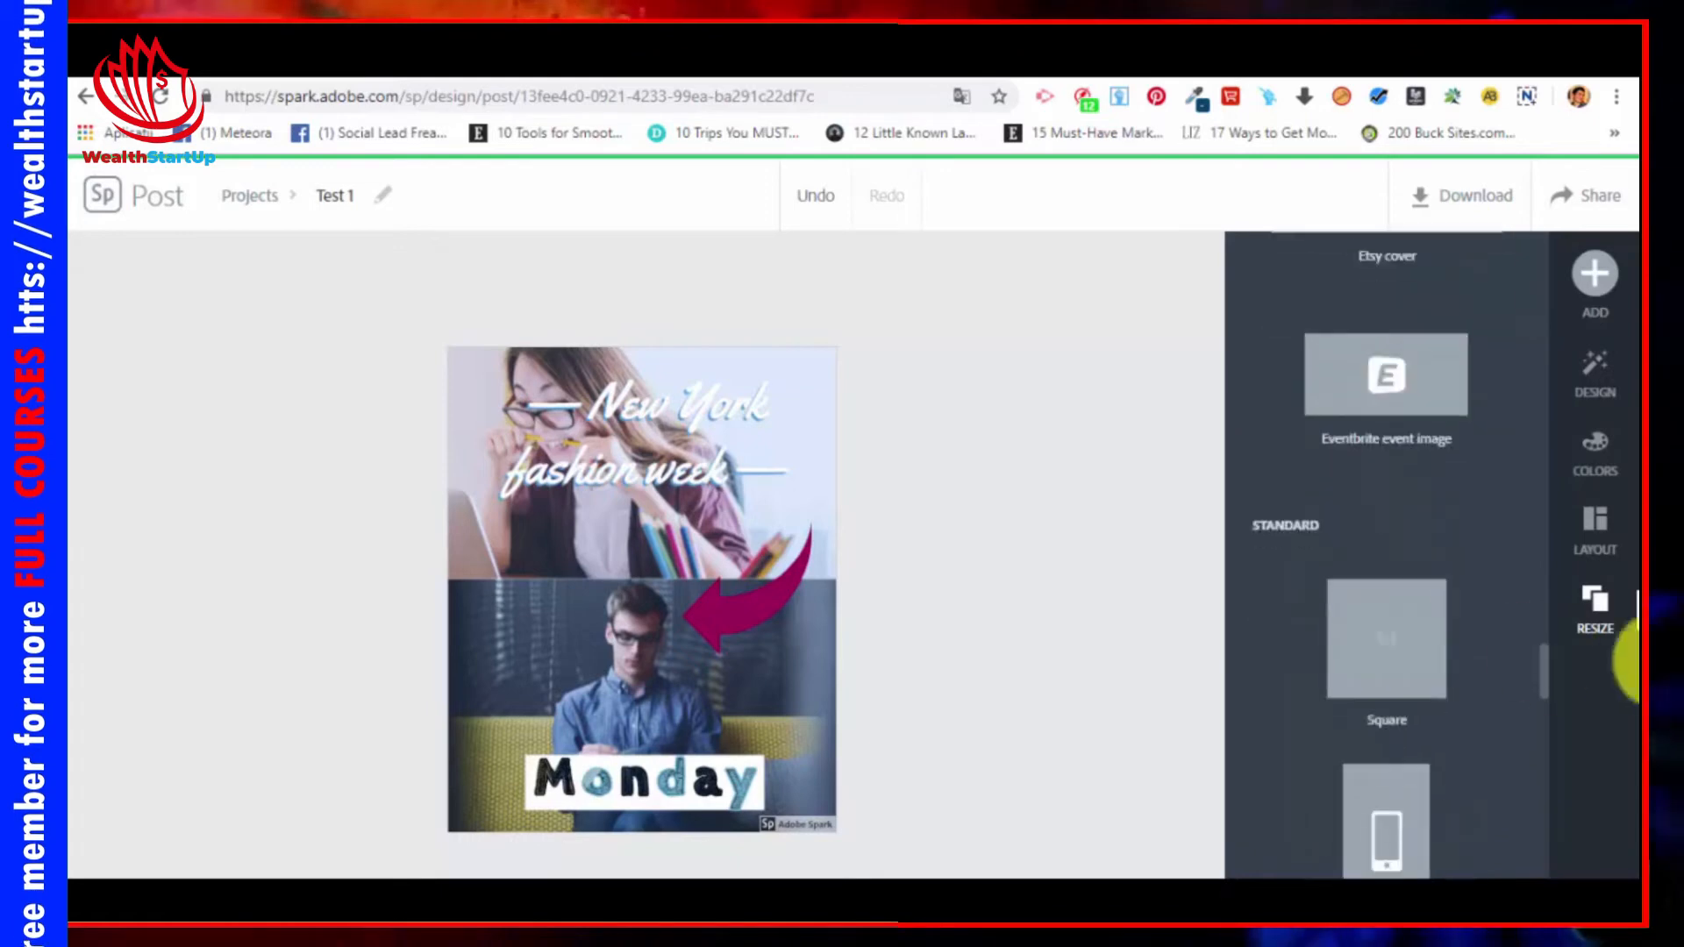
scroll(1527, 570, up, 20)
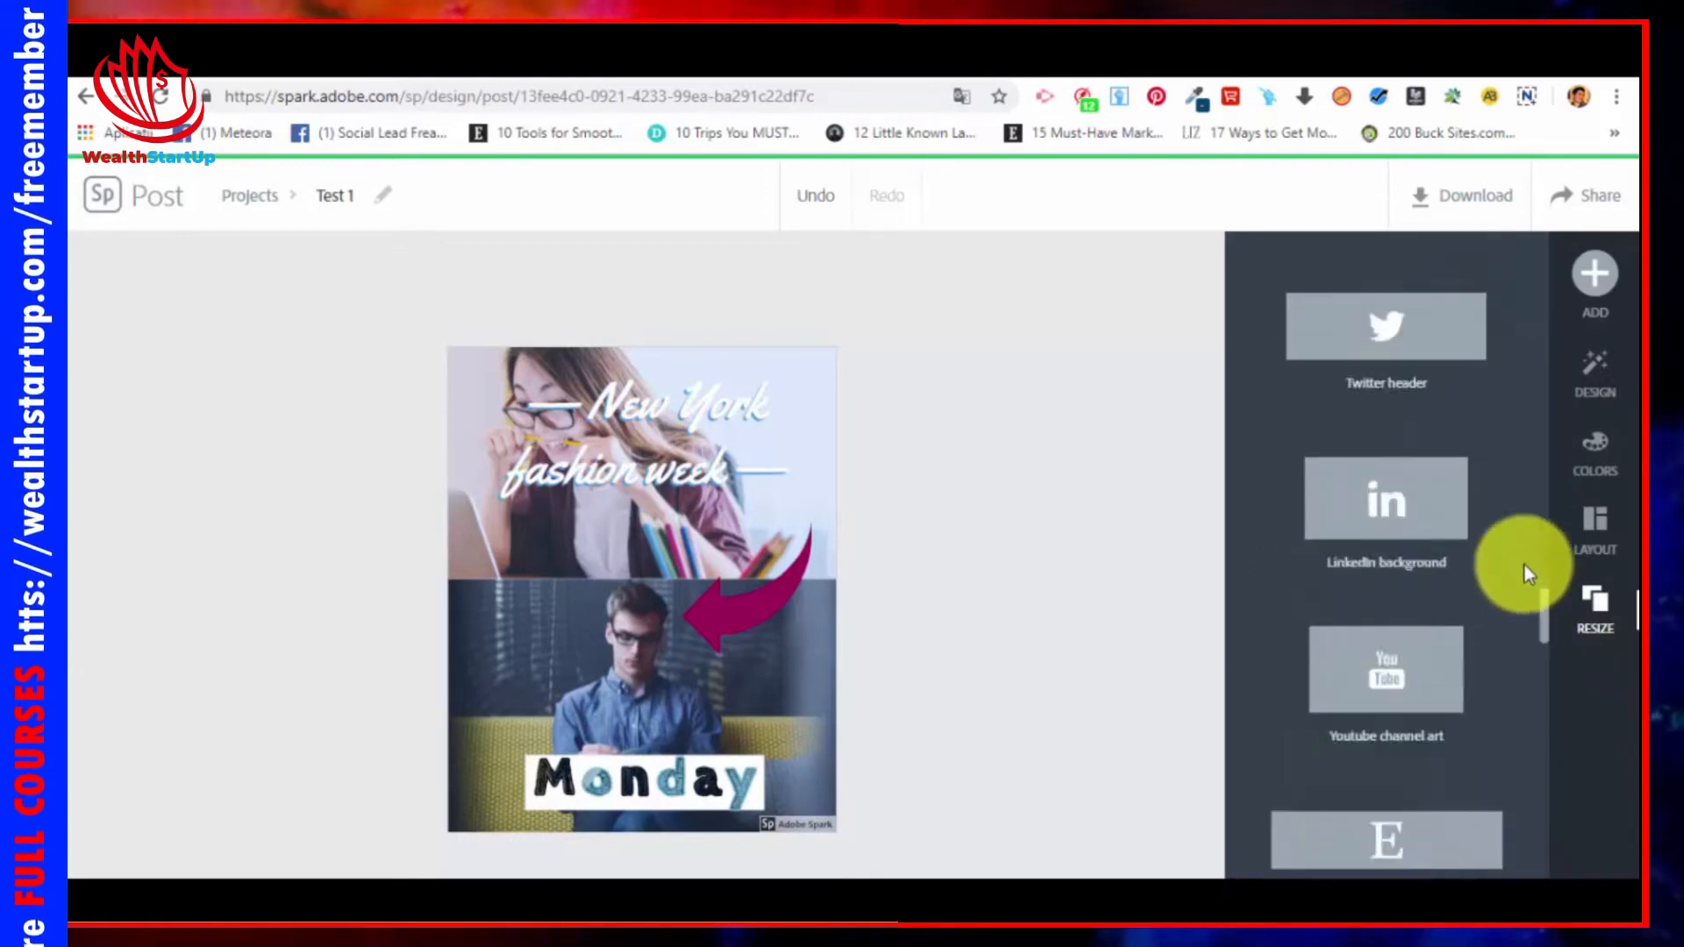
click(1595, 276)
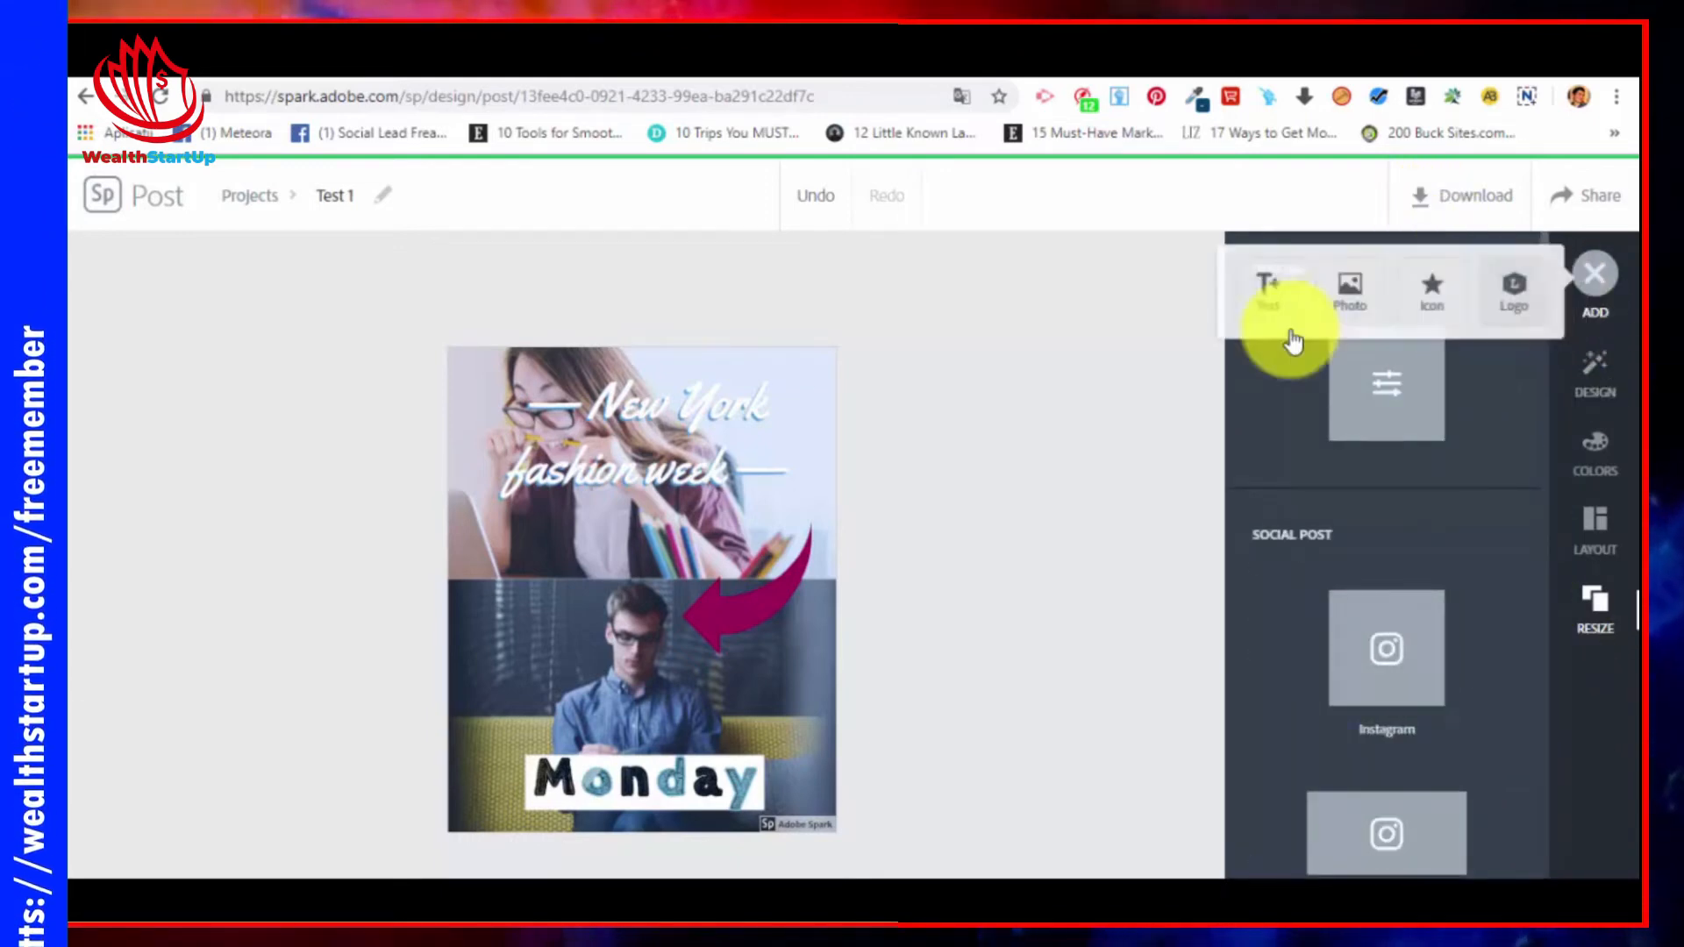
click(1058, 476)
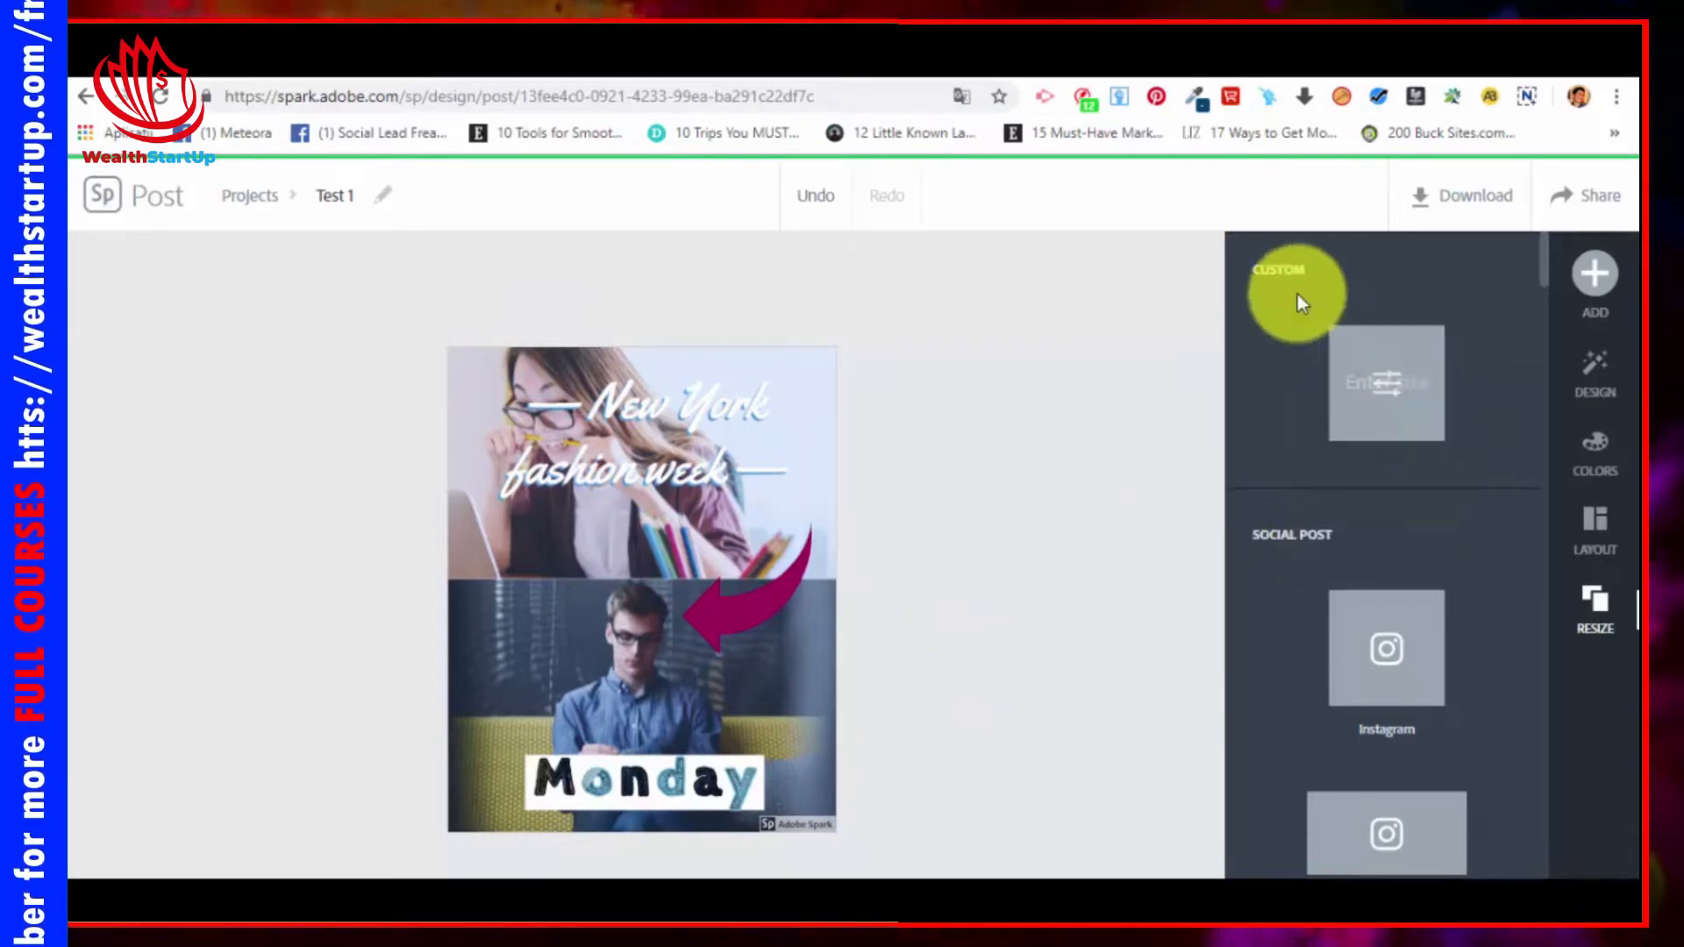
scroll(1395, 525, down, 10)
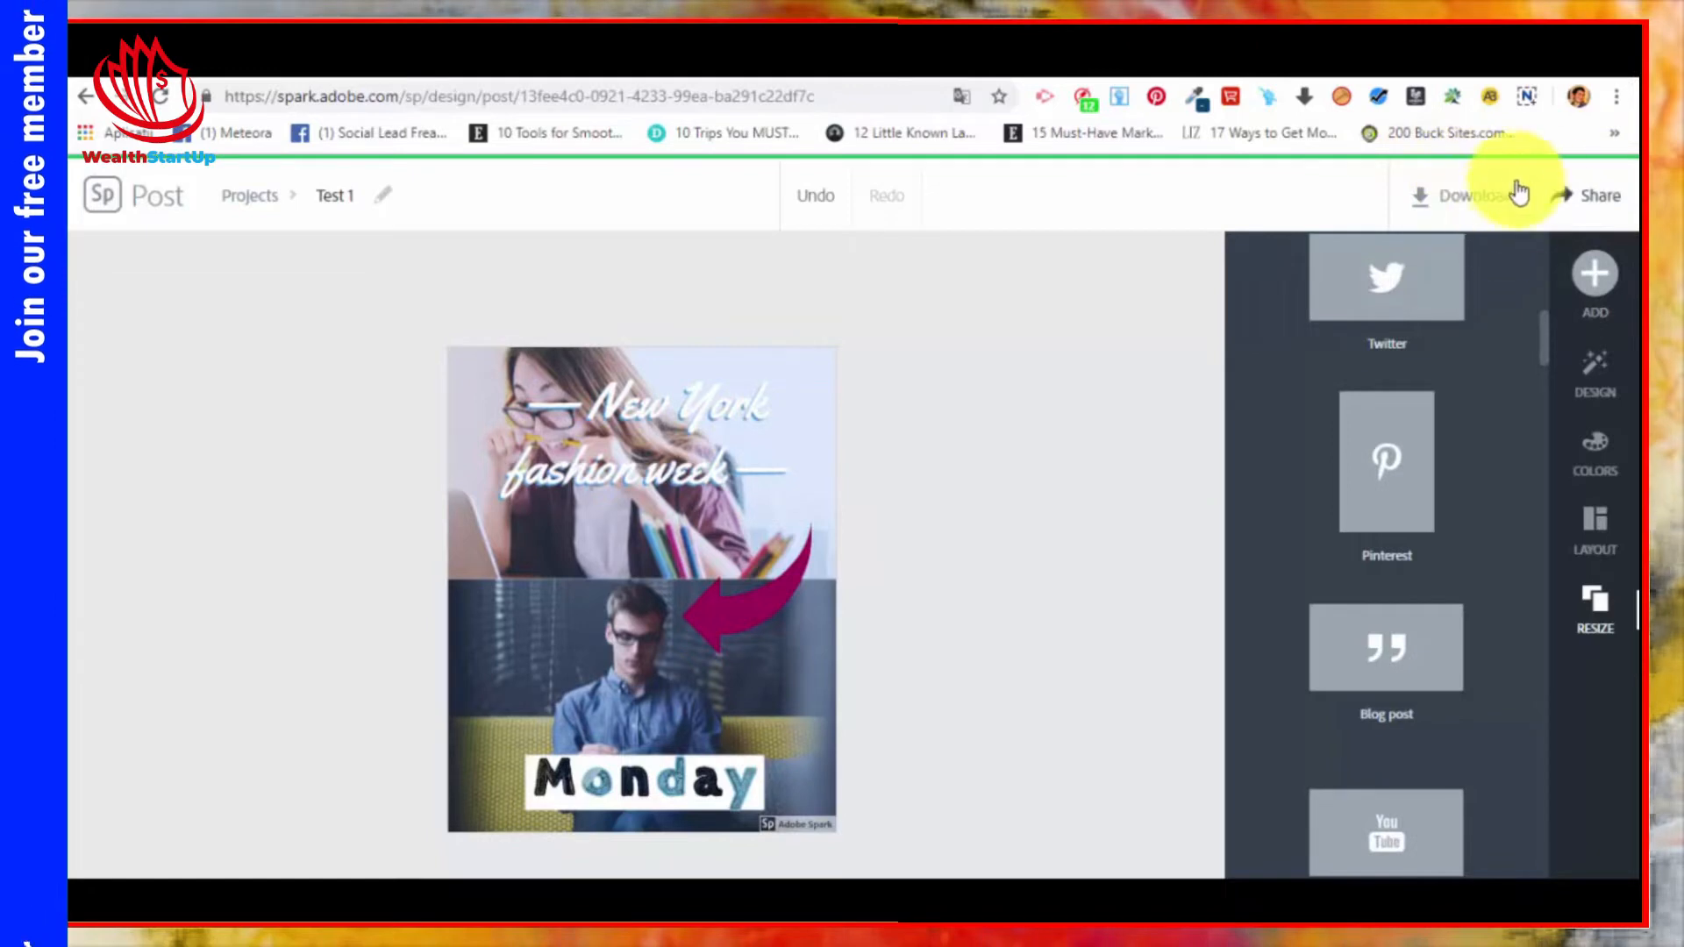
Step: Download the post as an image, check the downloaded file's options, and review the post's sharing options
click(1447, 208)
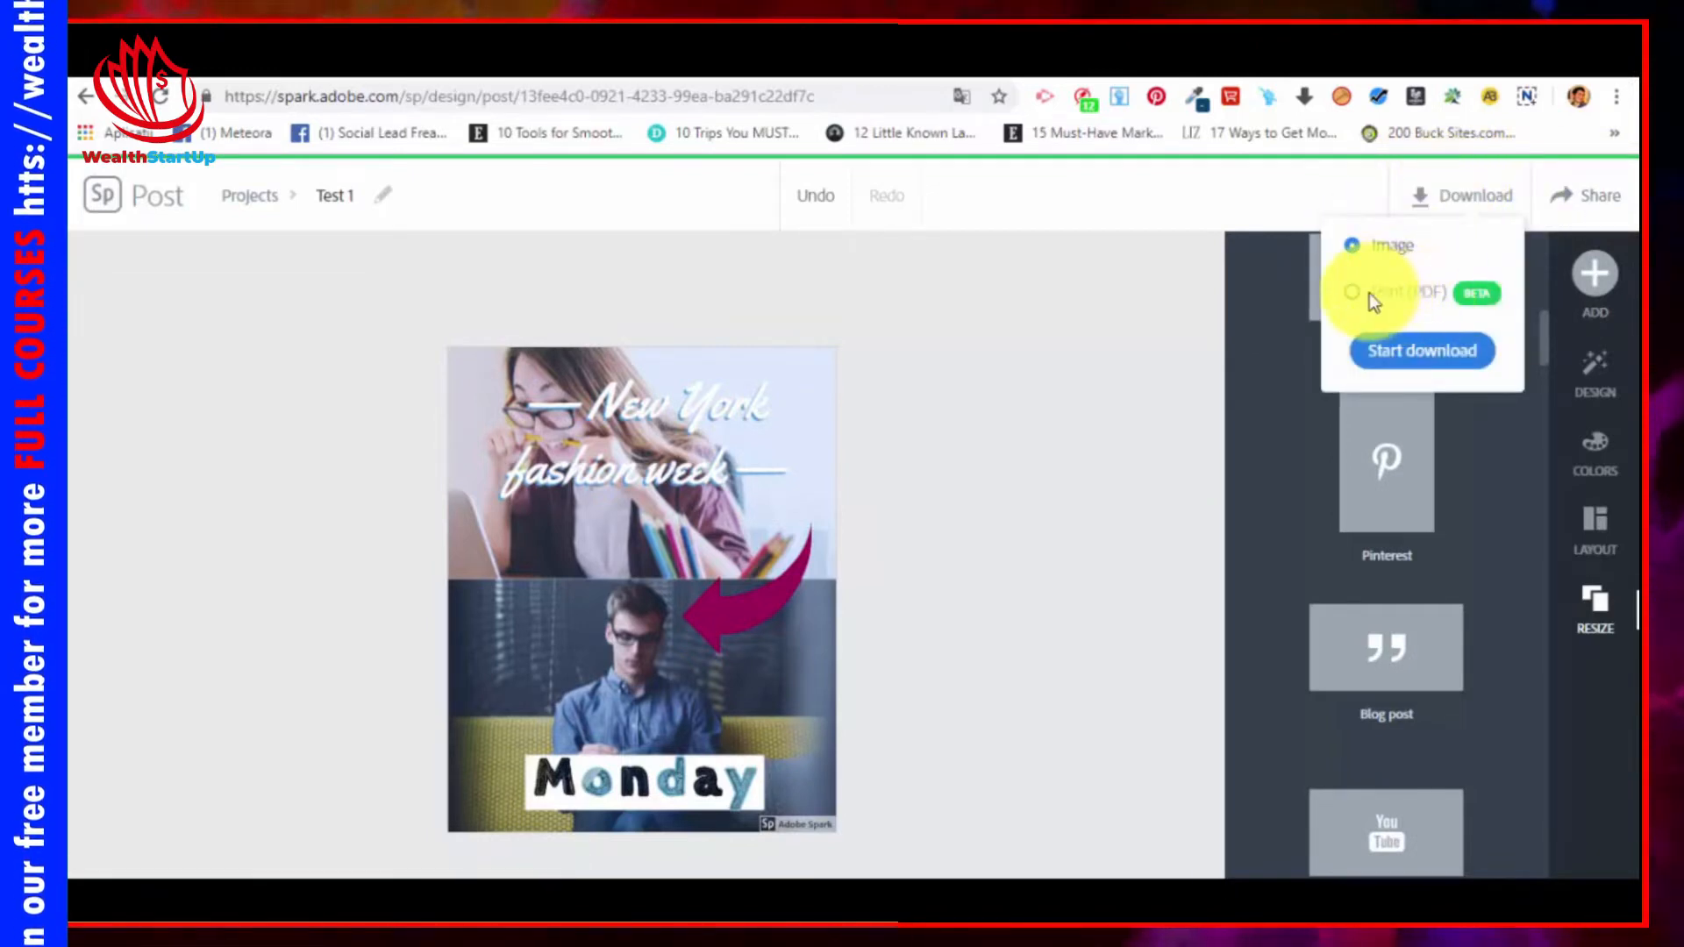
click(1423, 356)
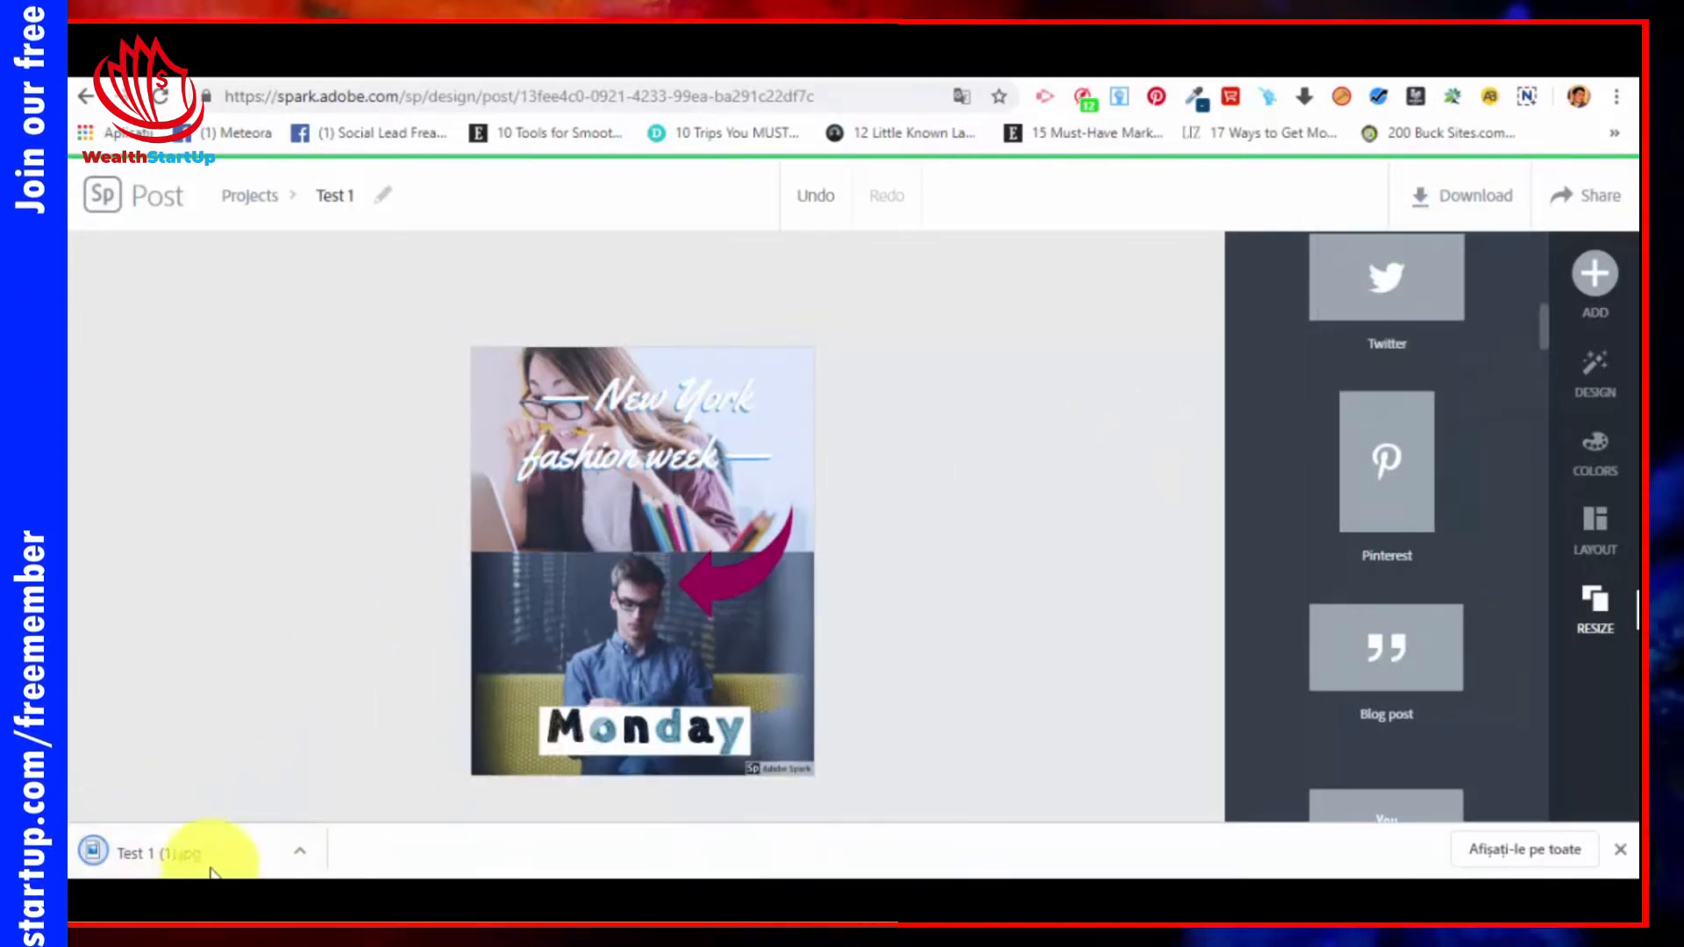
click(297, 846)
click(368, 780)
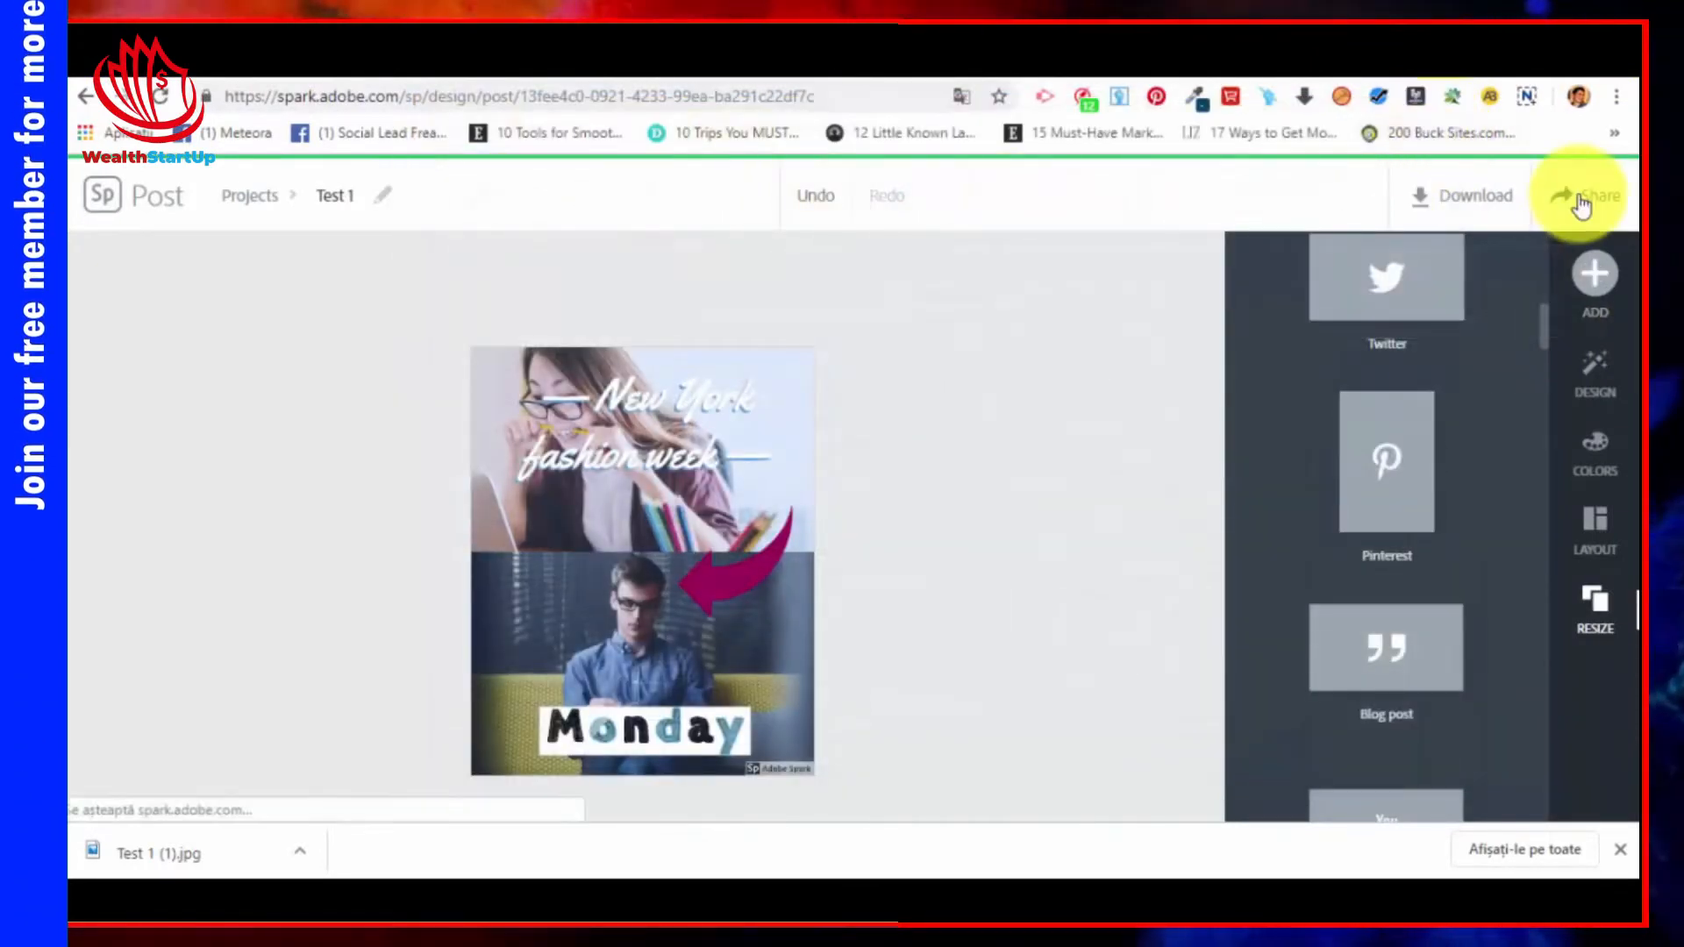
click(1570, 206)
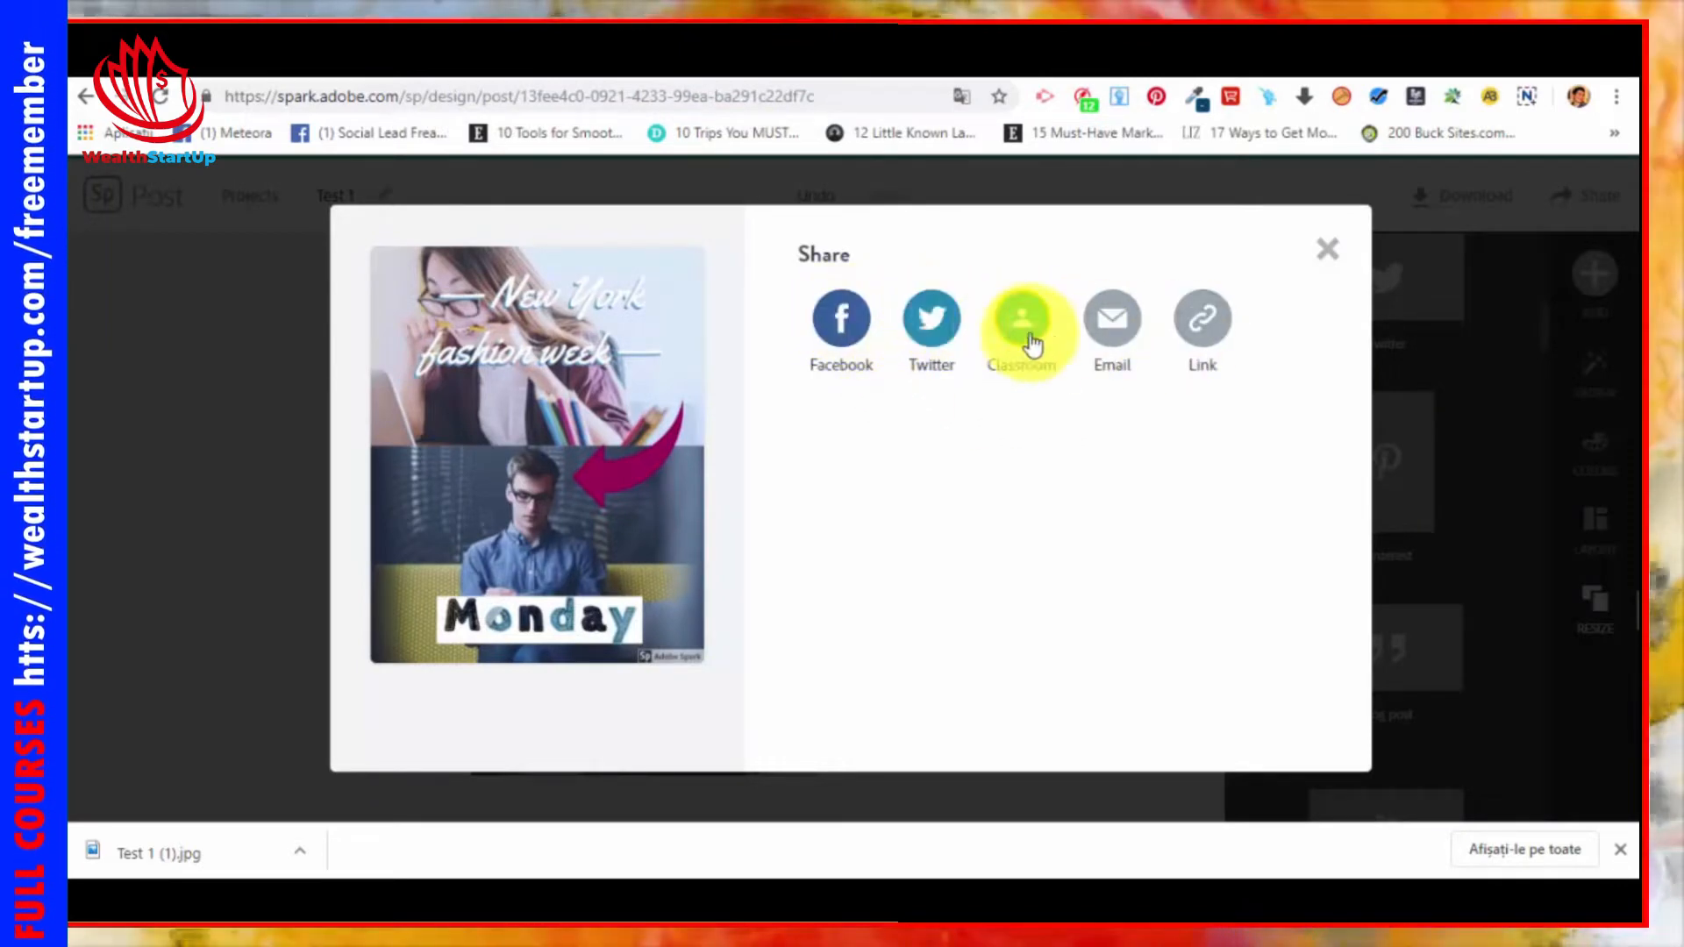
click(1330, 255)
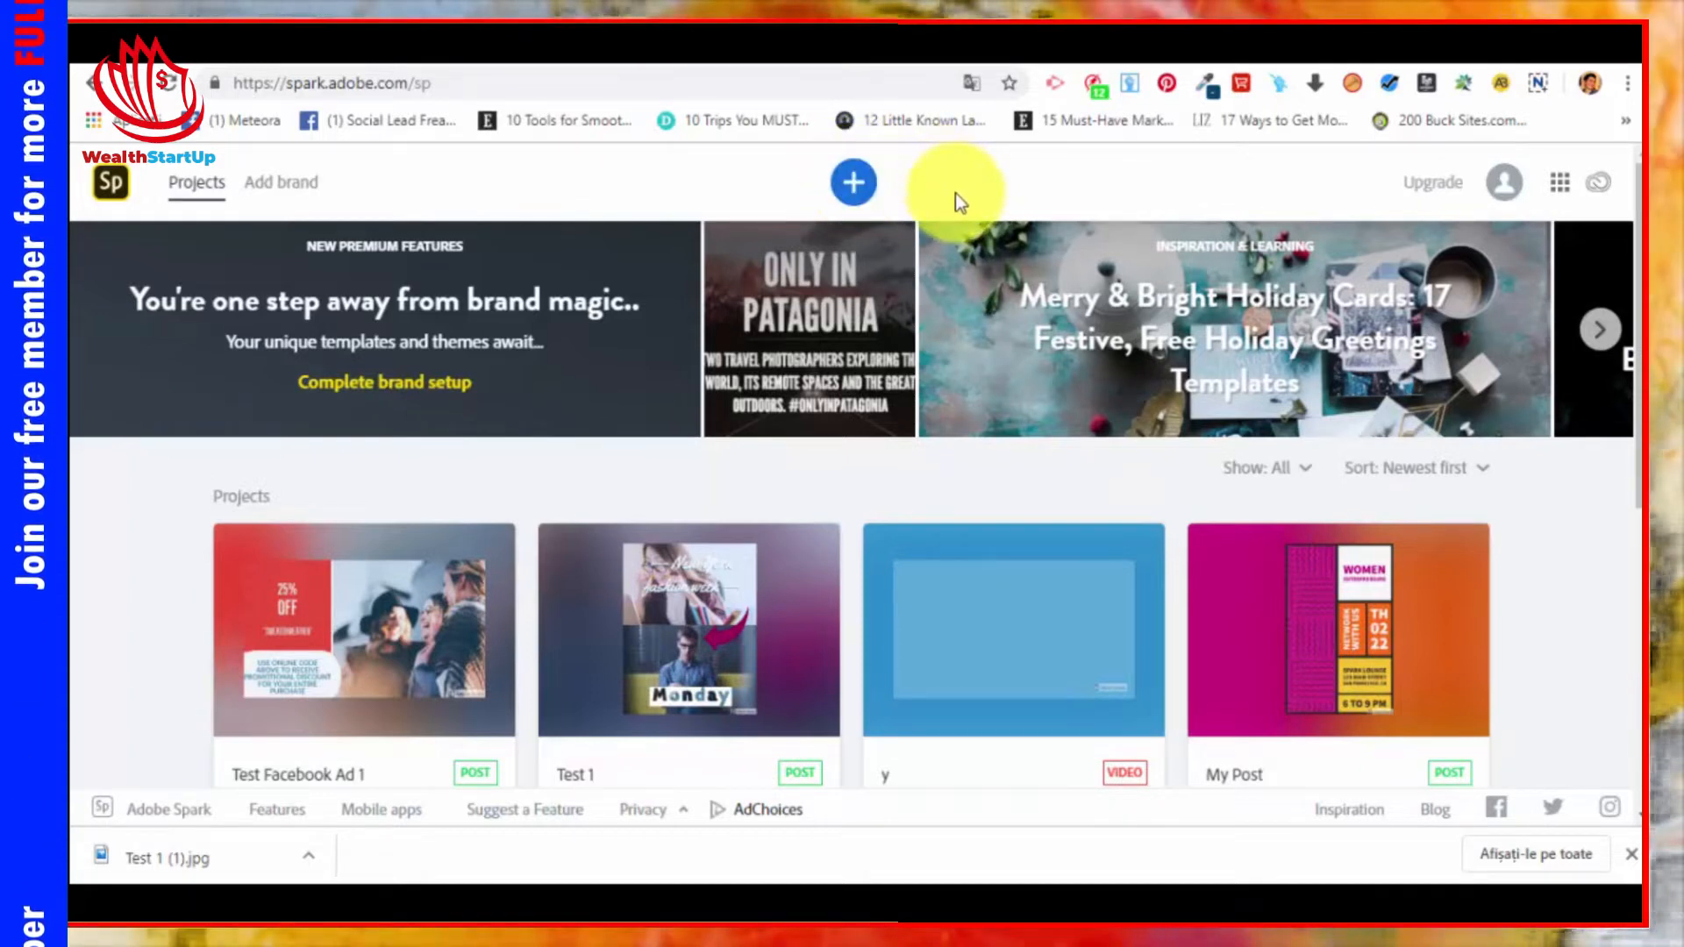
Step: Create a new graphic project from the "25% OFF" Facebook Ad template in the Ads category
click(854, 184)
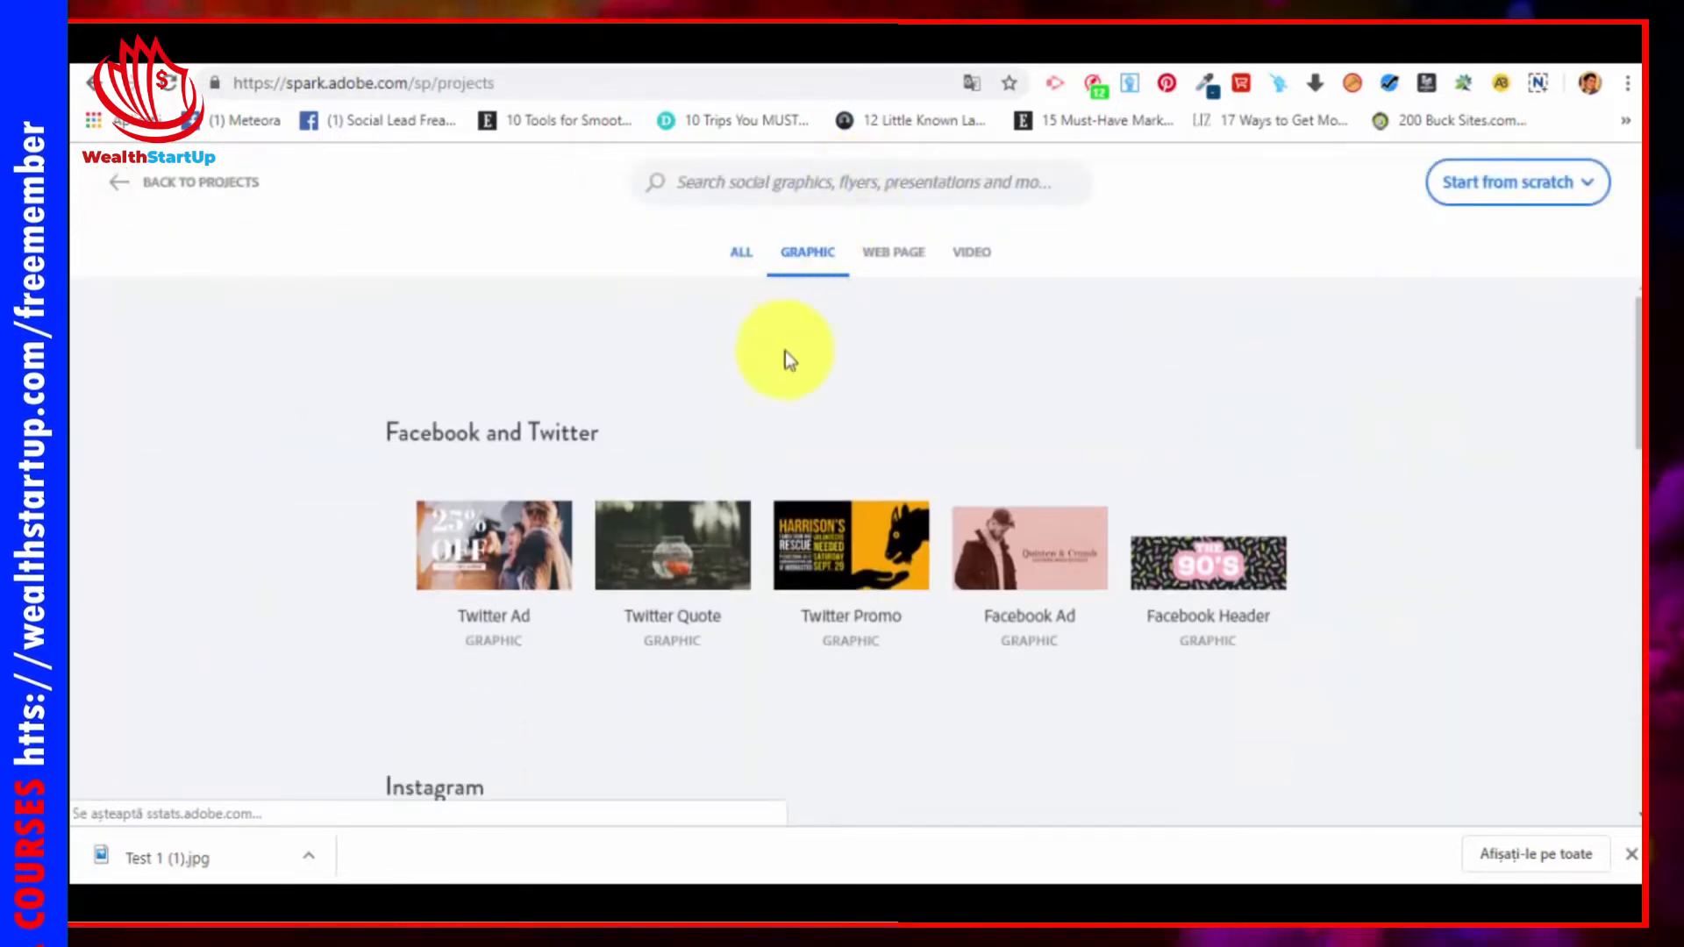
scroll(707, 409, down, 10)
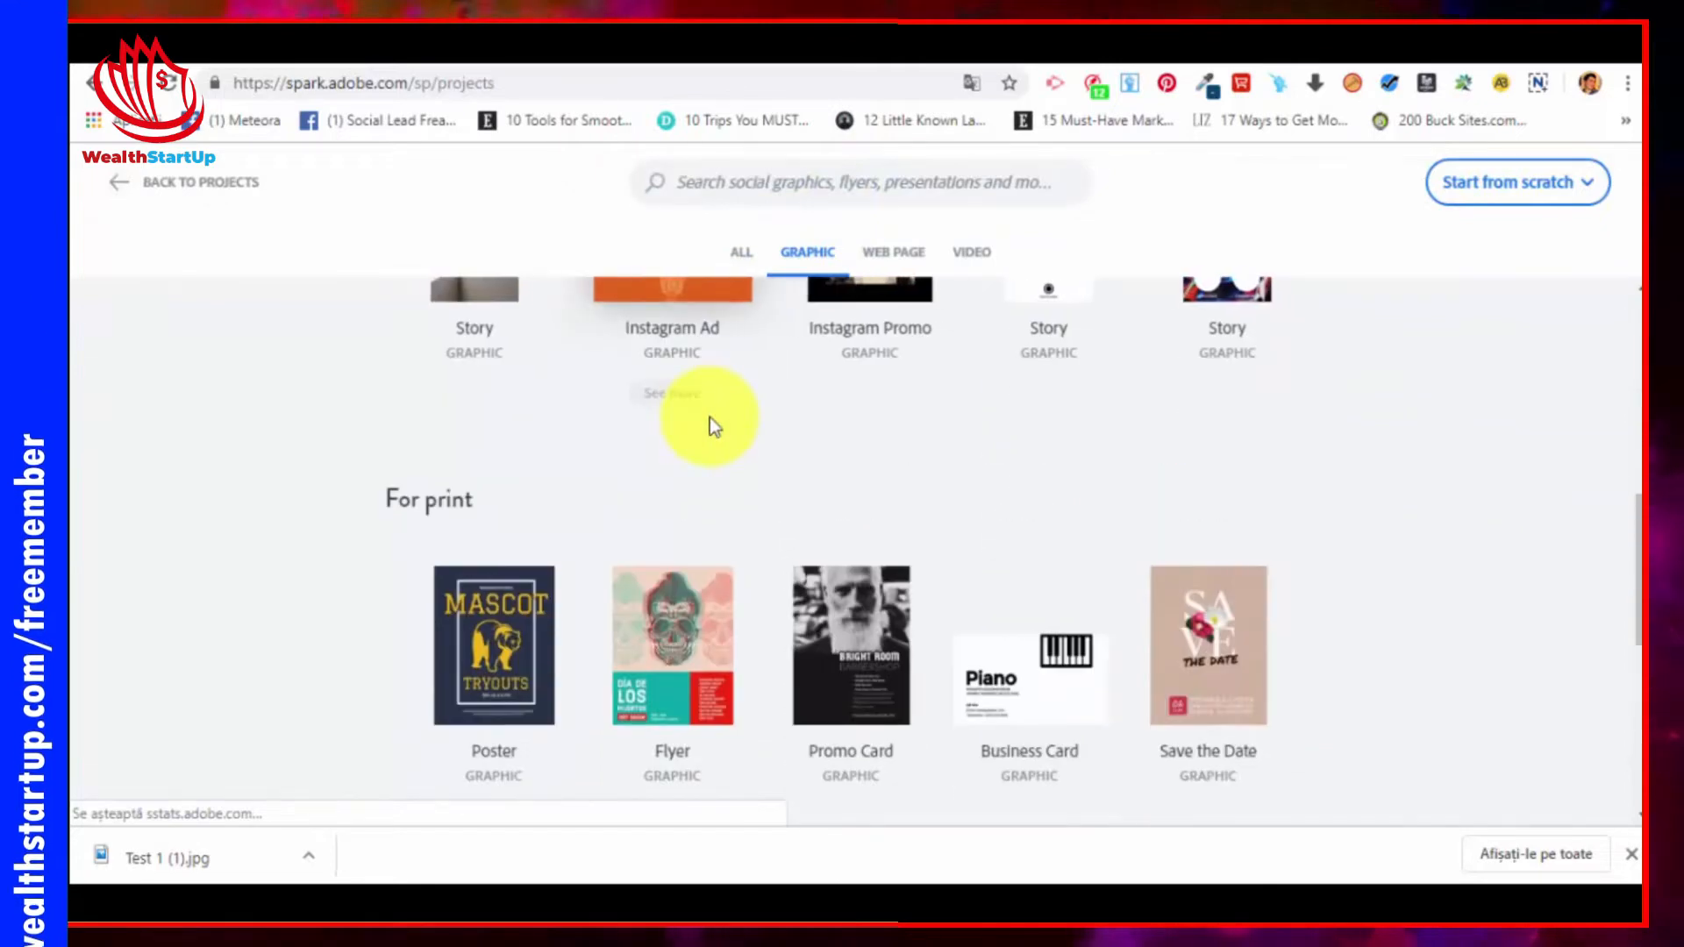
scroll(695, 434, down, 4)
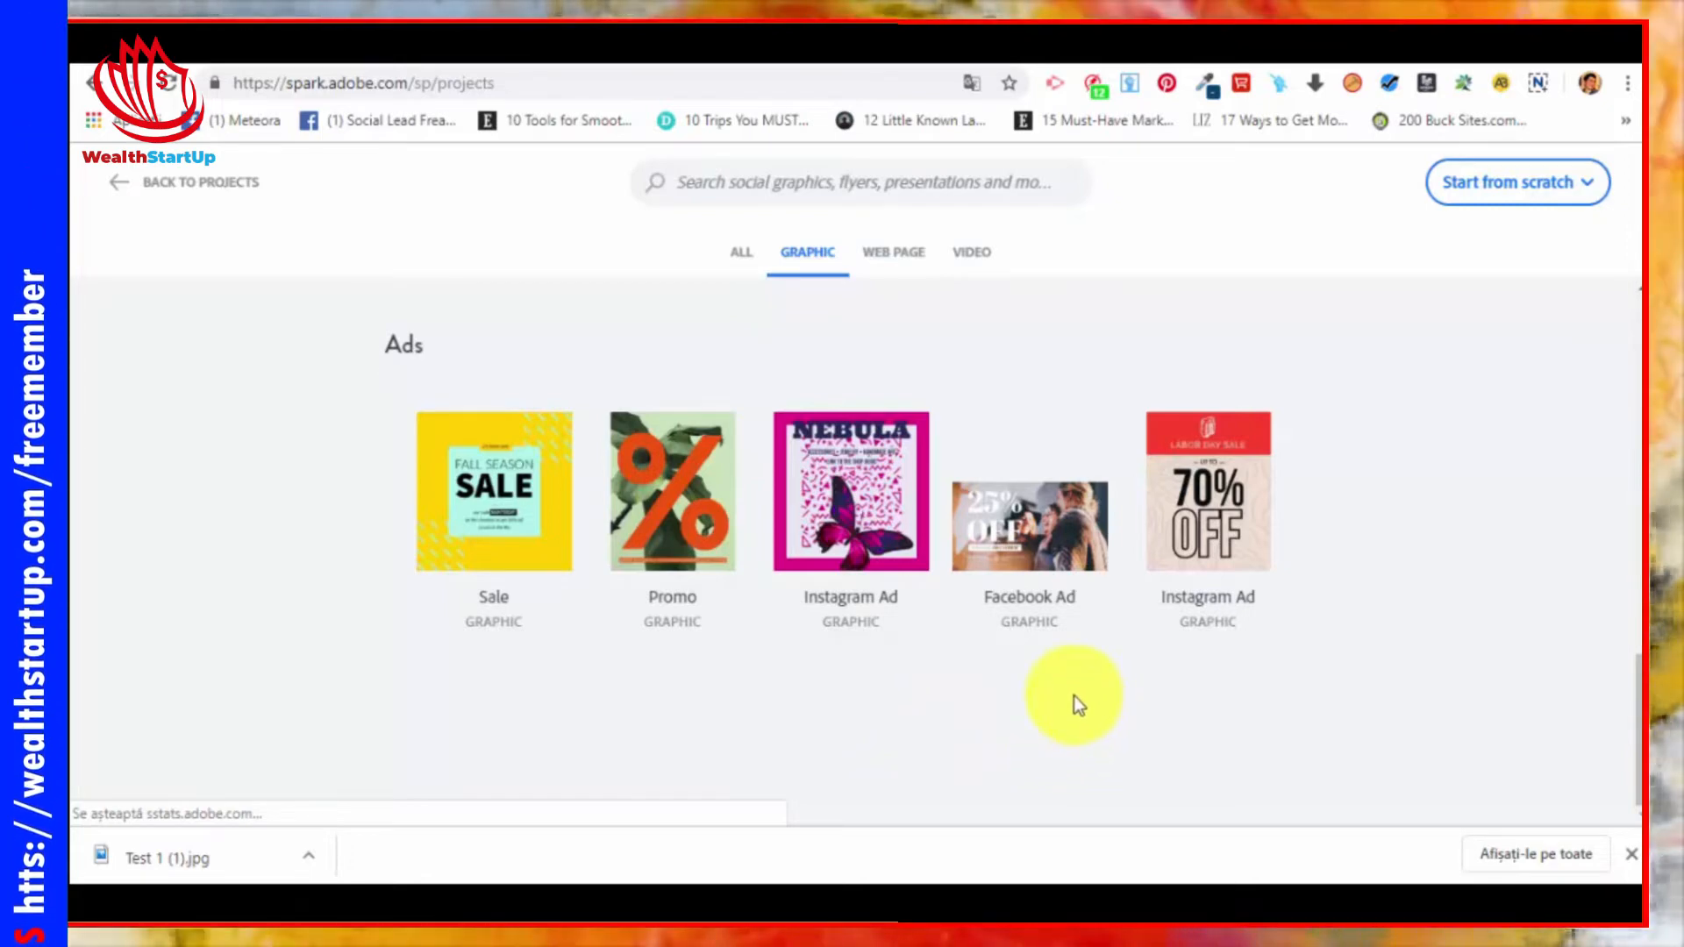
click(1029, 515)
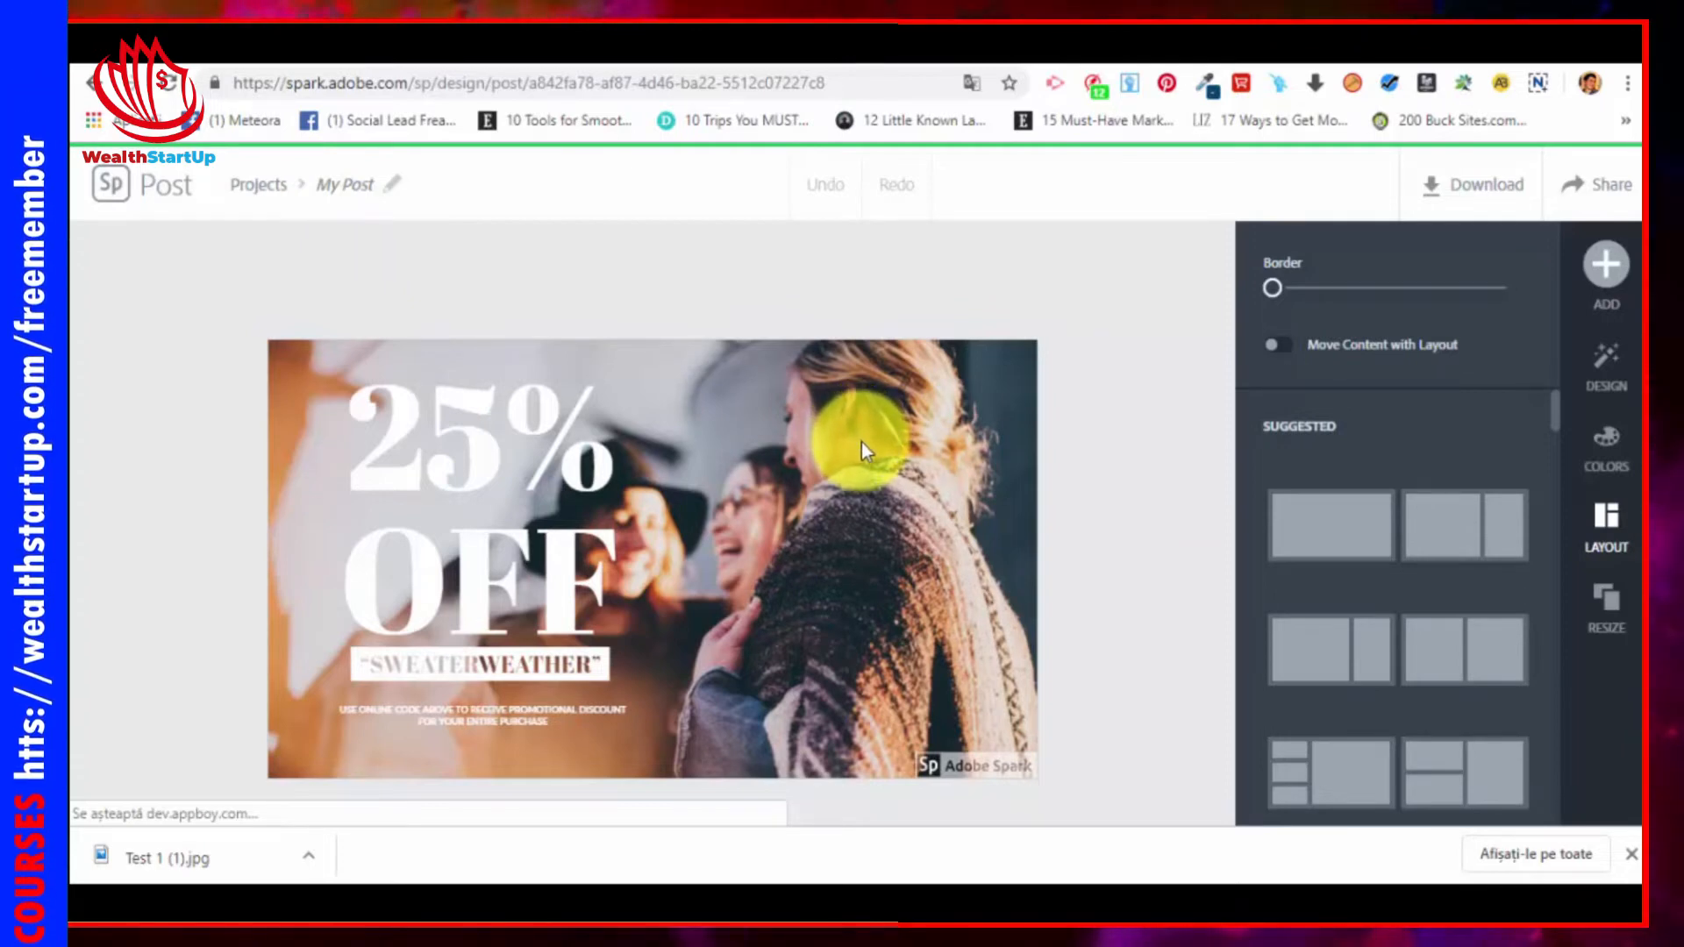
Step: Rename the new post as "Facebook Ad Template 1"
click(376, 175)
text(Faceb)
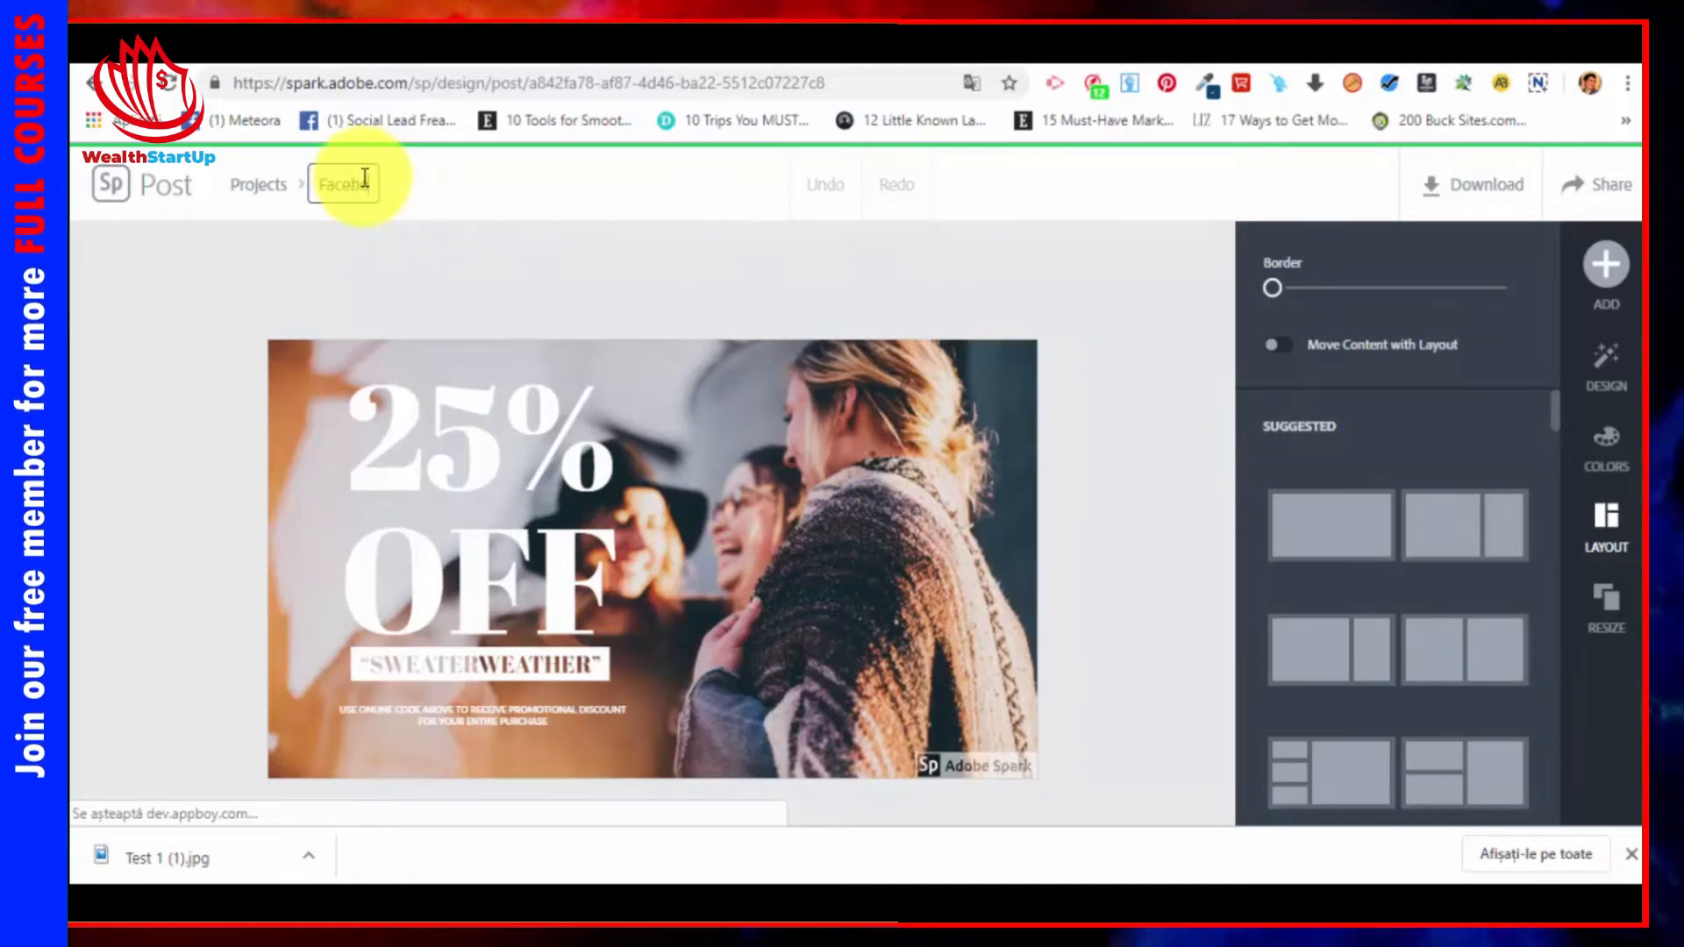
text(ook Ad Temp)
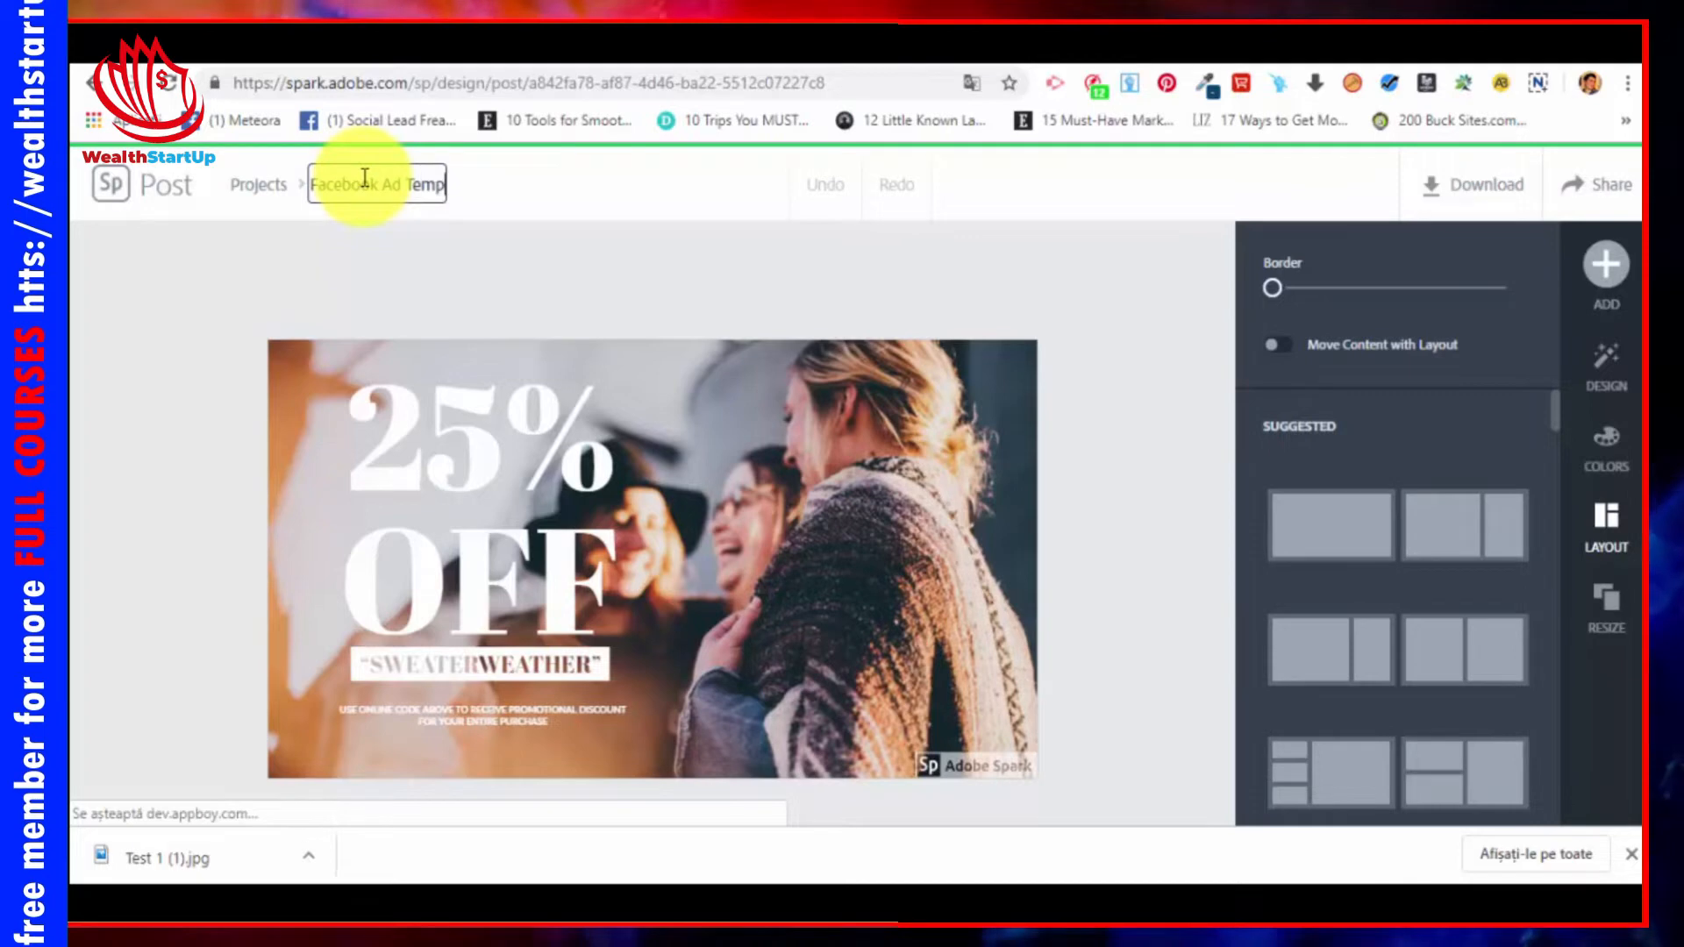
text(late 1)
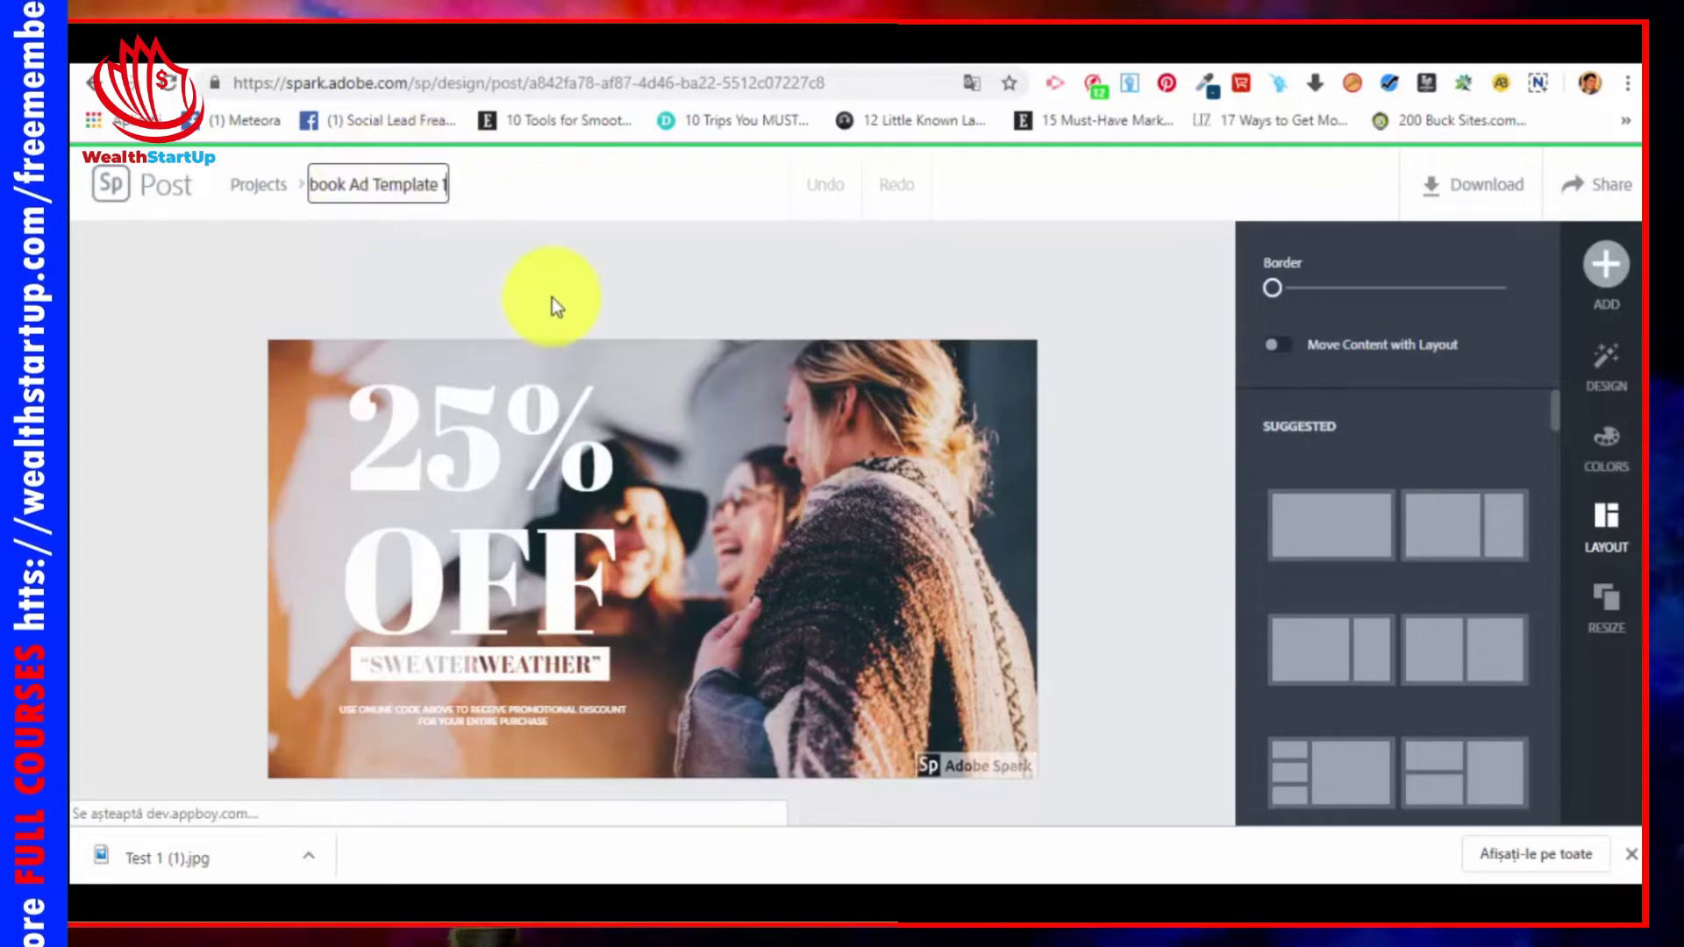
click(551, 298)
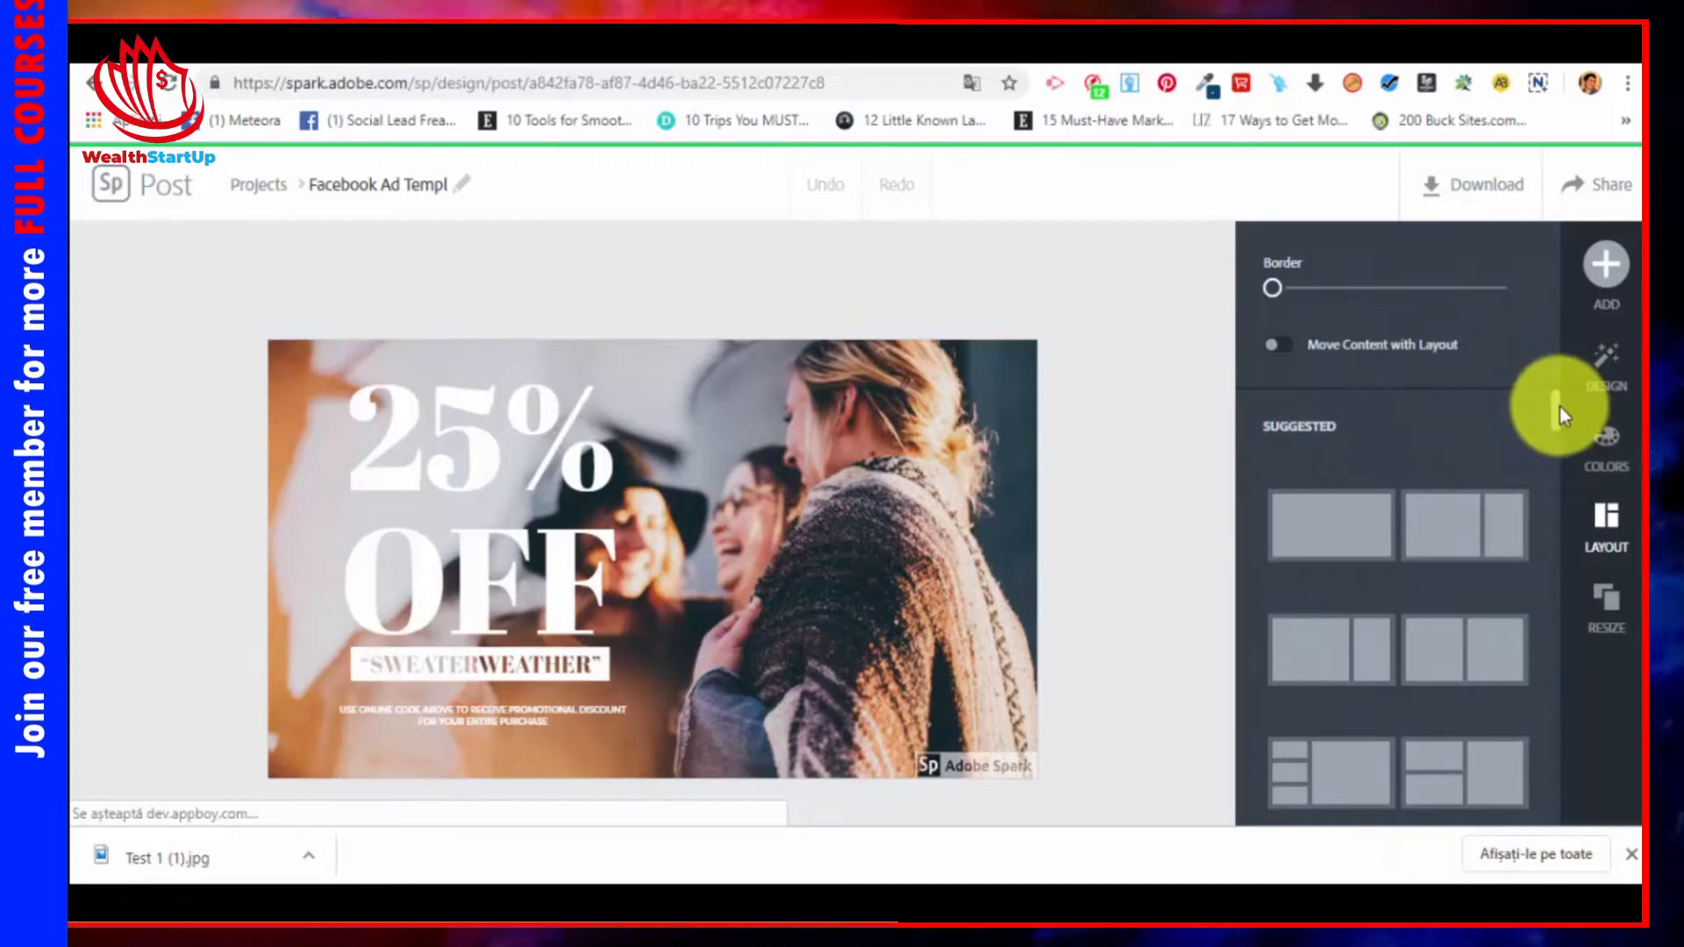
Step: Examine the available layouts in the Suggested, Simple, Banner and Grid groups
scroll(1369, 430, down, 3)
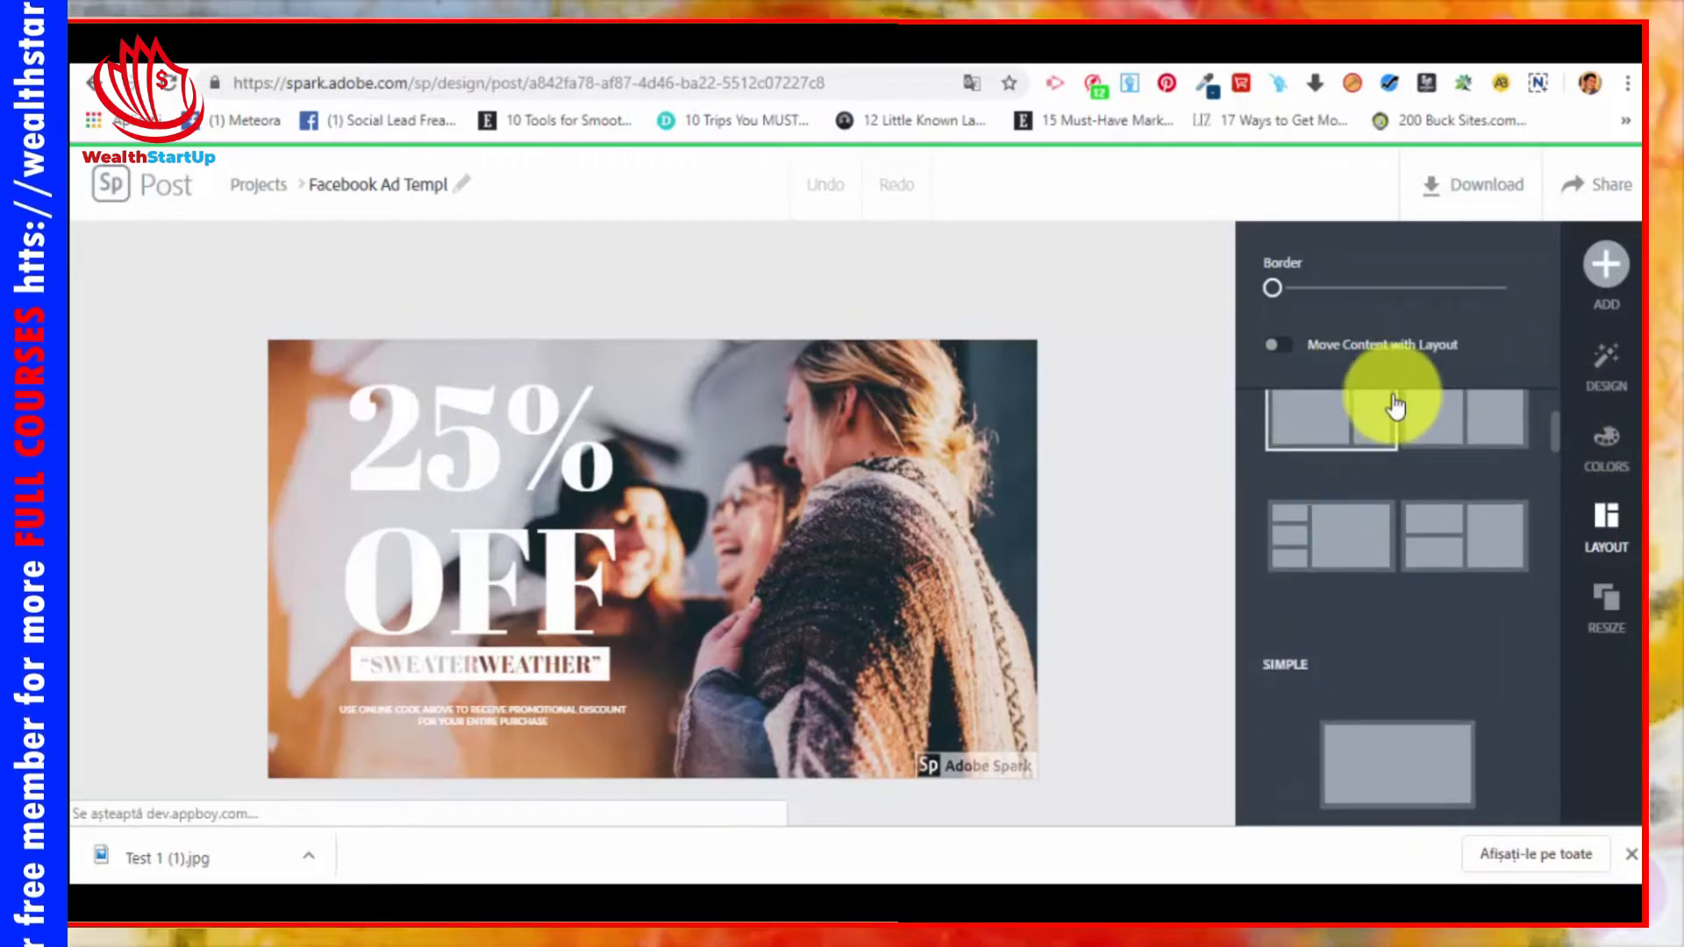
scroll(1369, 544, down, 5)
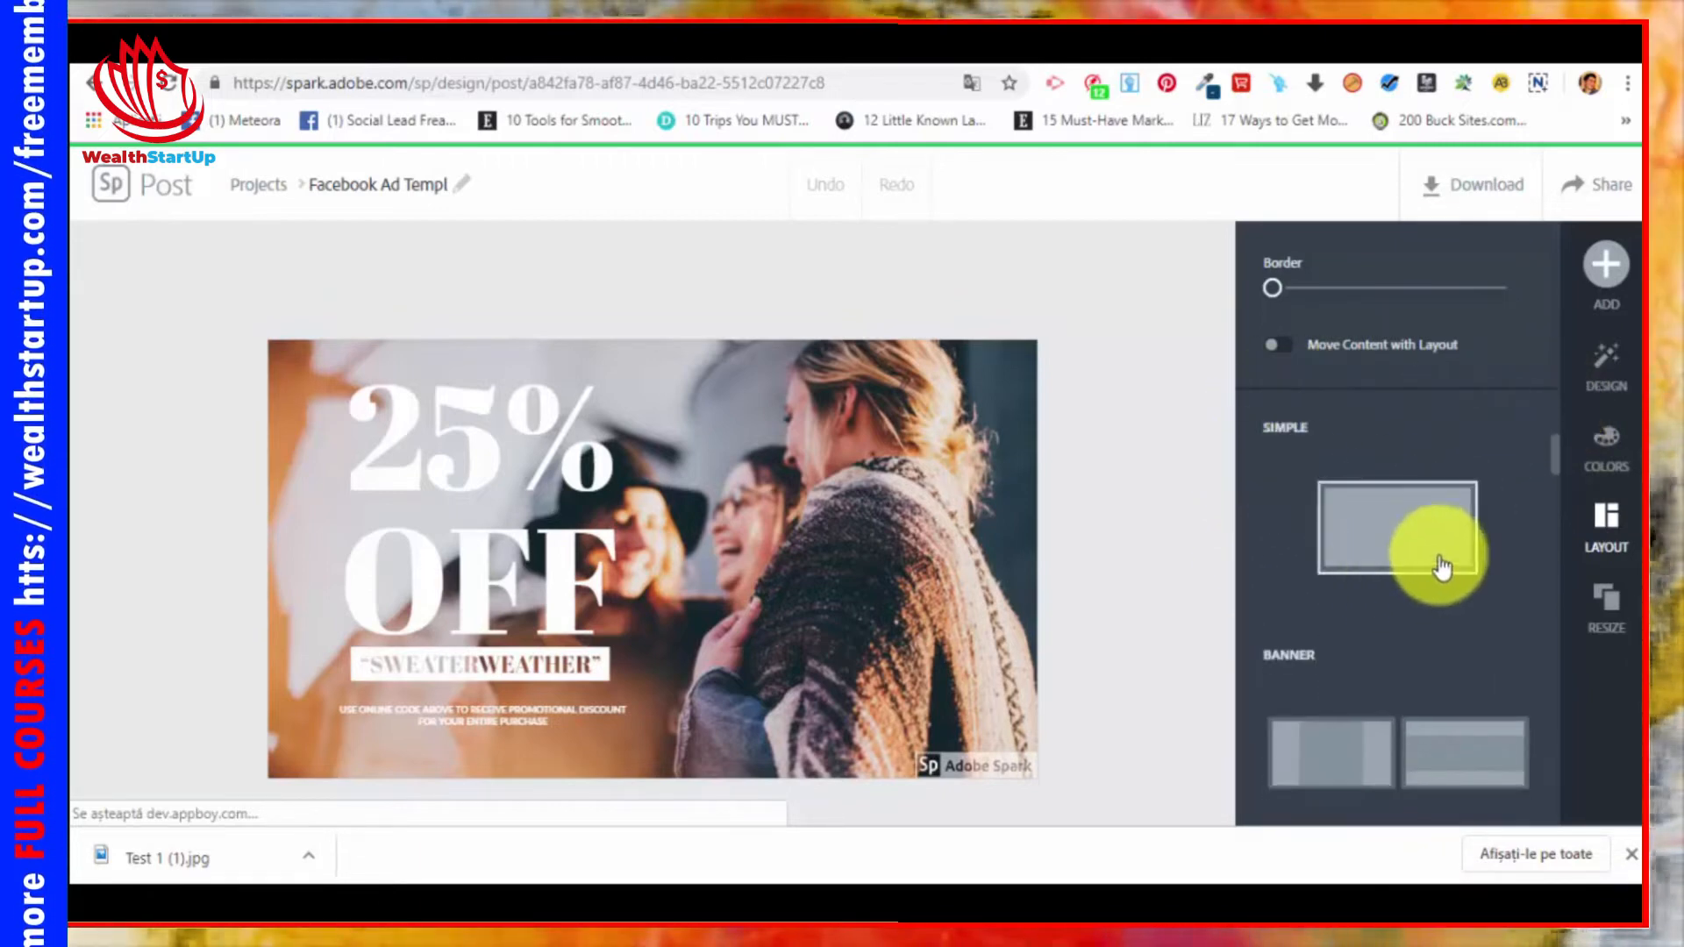
scroll(1386, 579, down, 4)
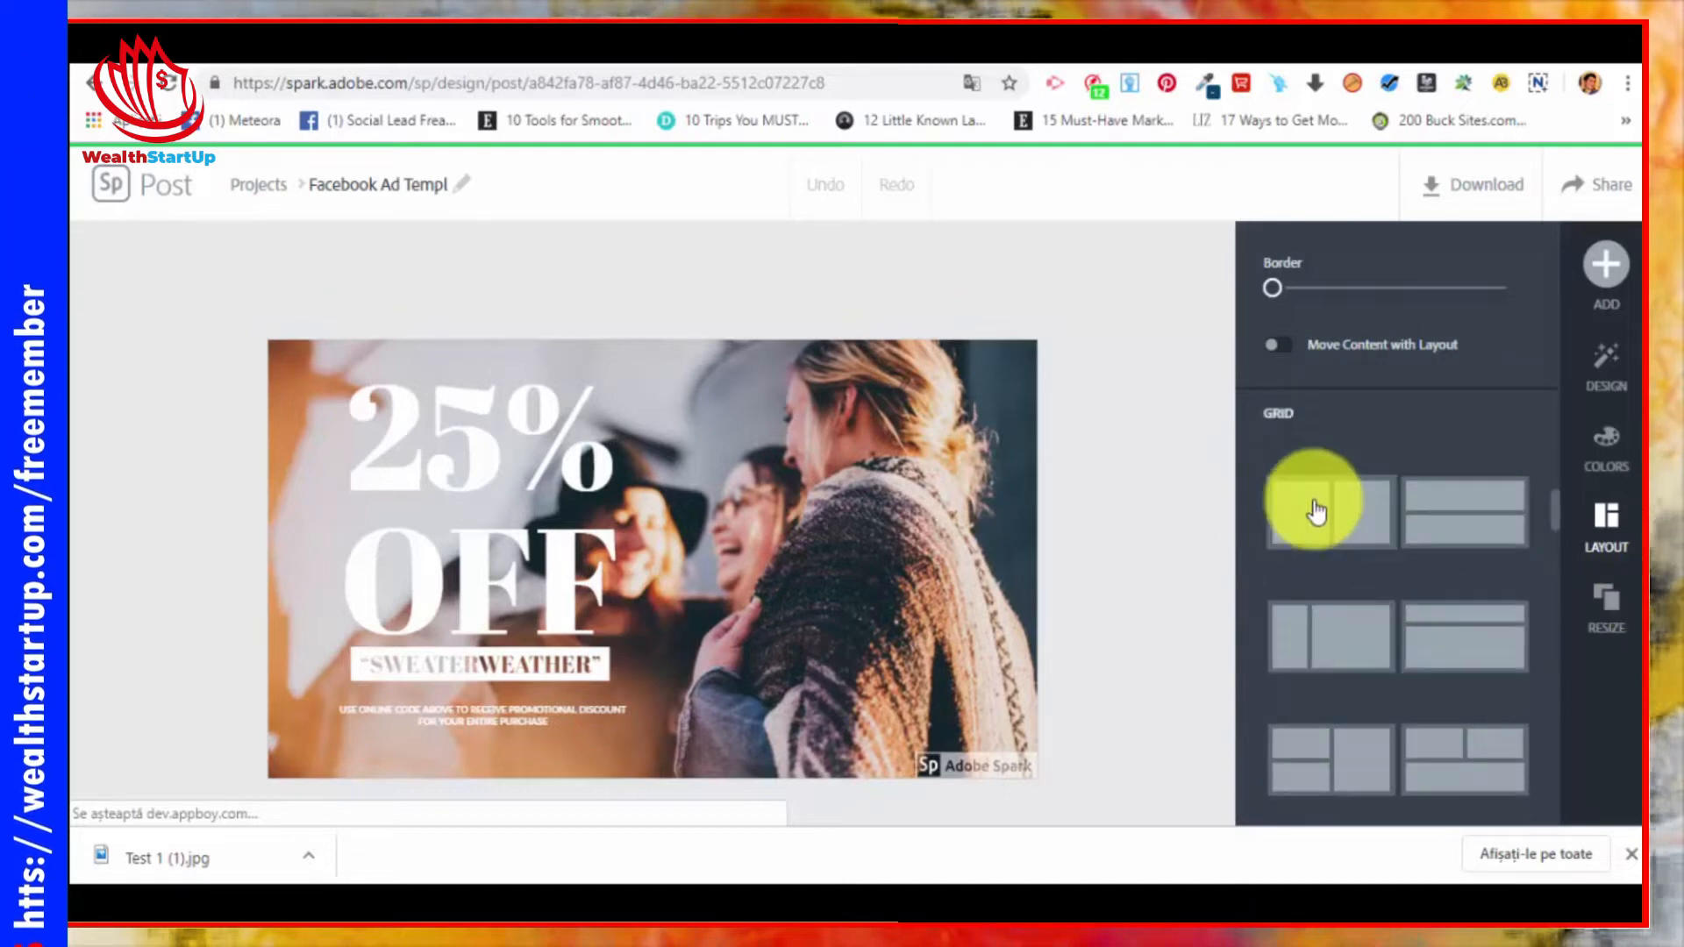
scroll(1456, 640, down, 2)
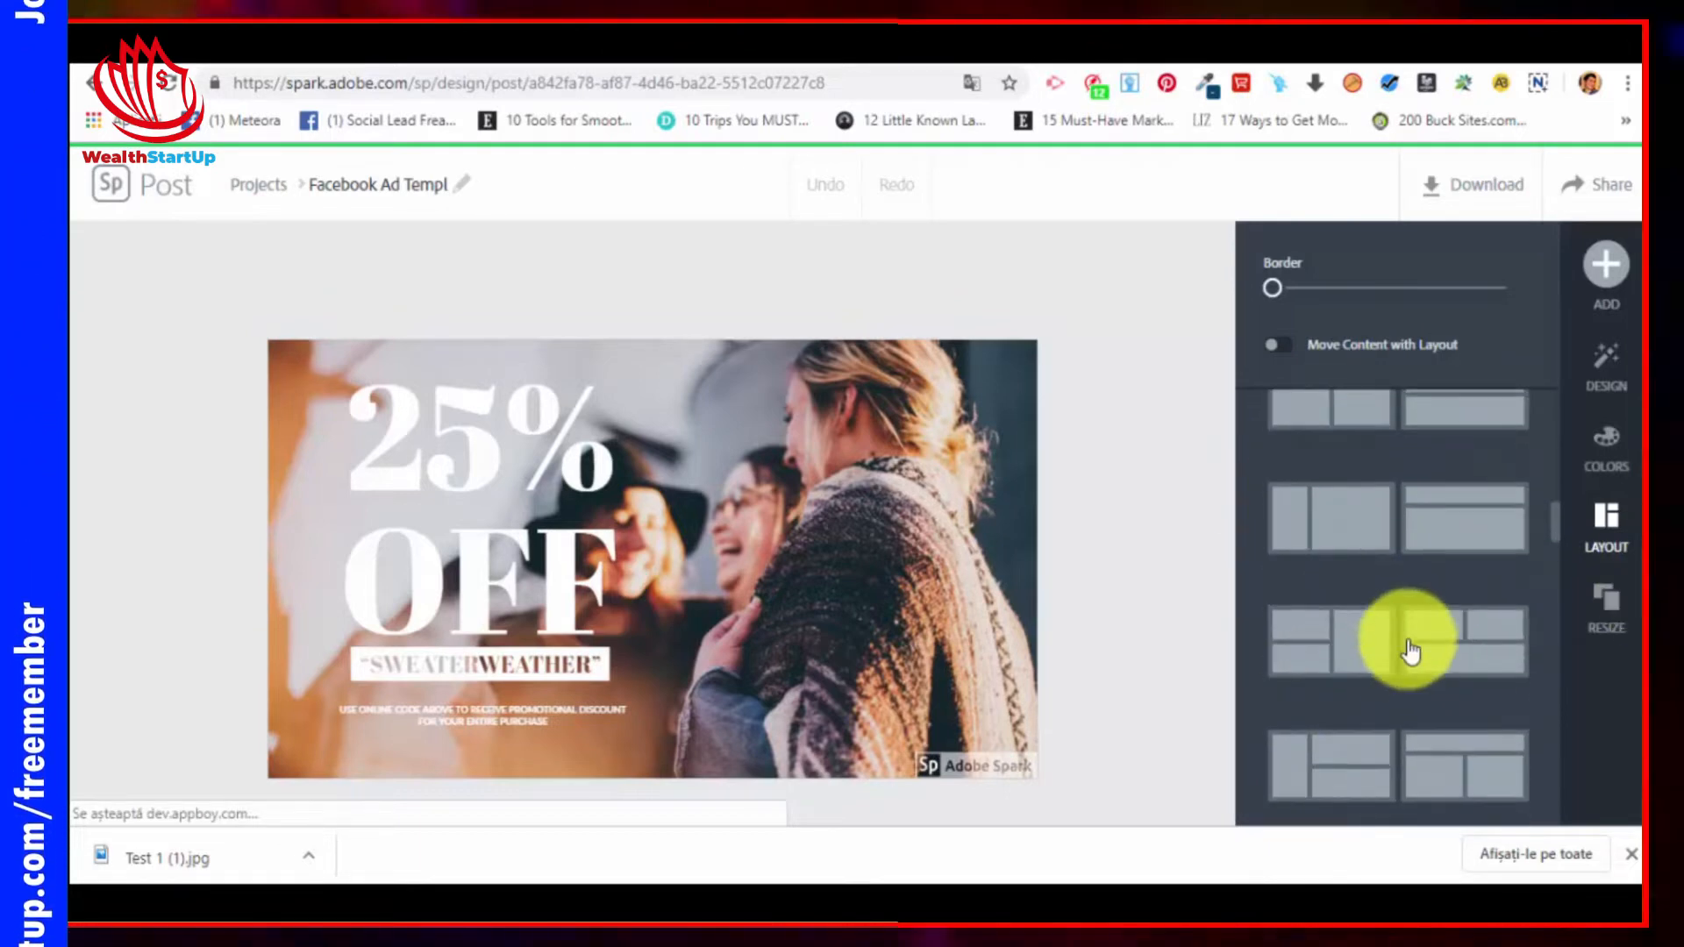
scroll(1364, 588, up, 3)
scroll(1395, 564, down, 1)
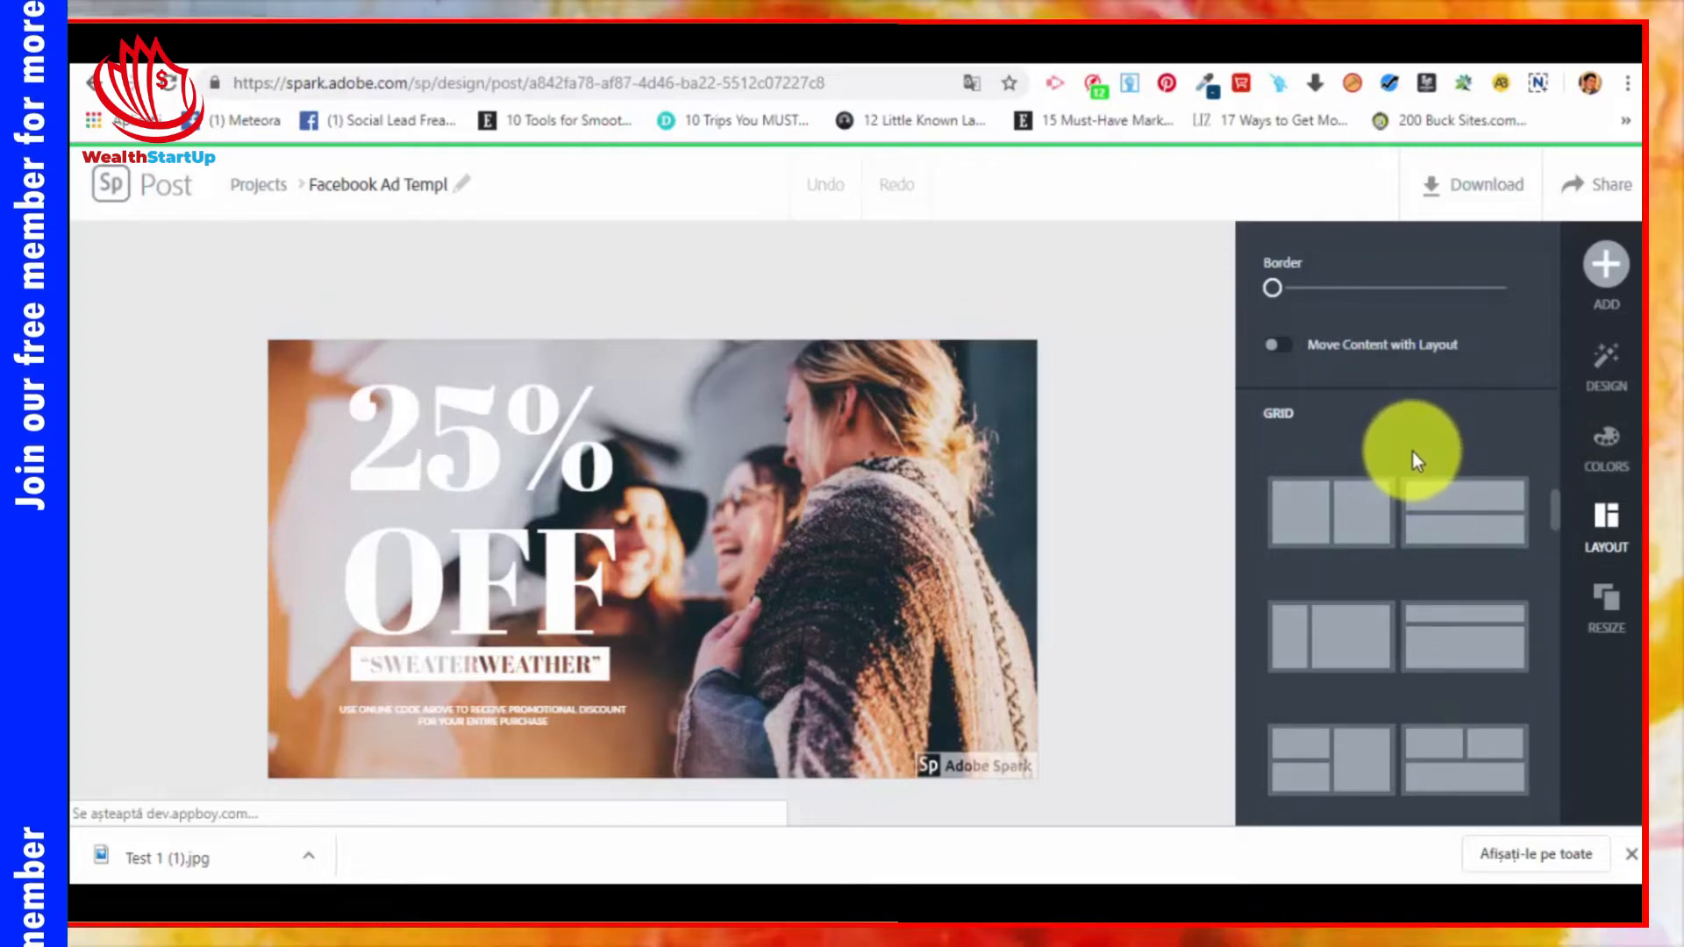
Step: Apply the "Memorial Day 5K Trail Run" design variation to the post
click(1611, 367)
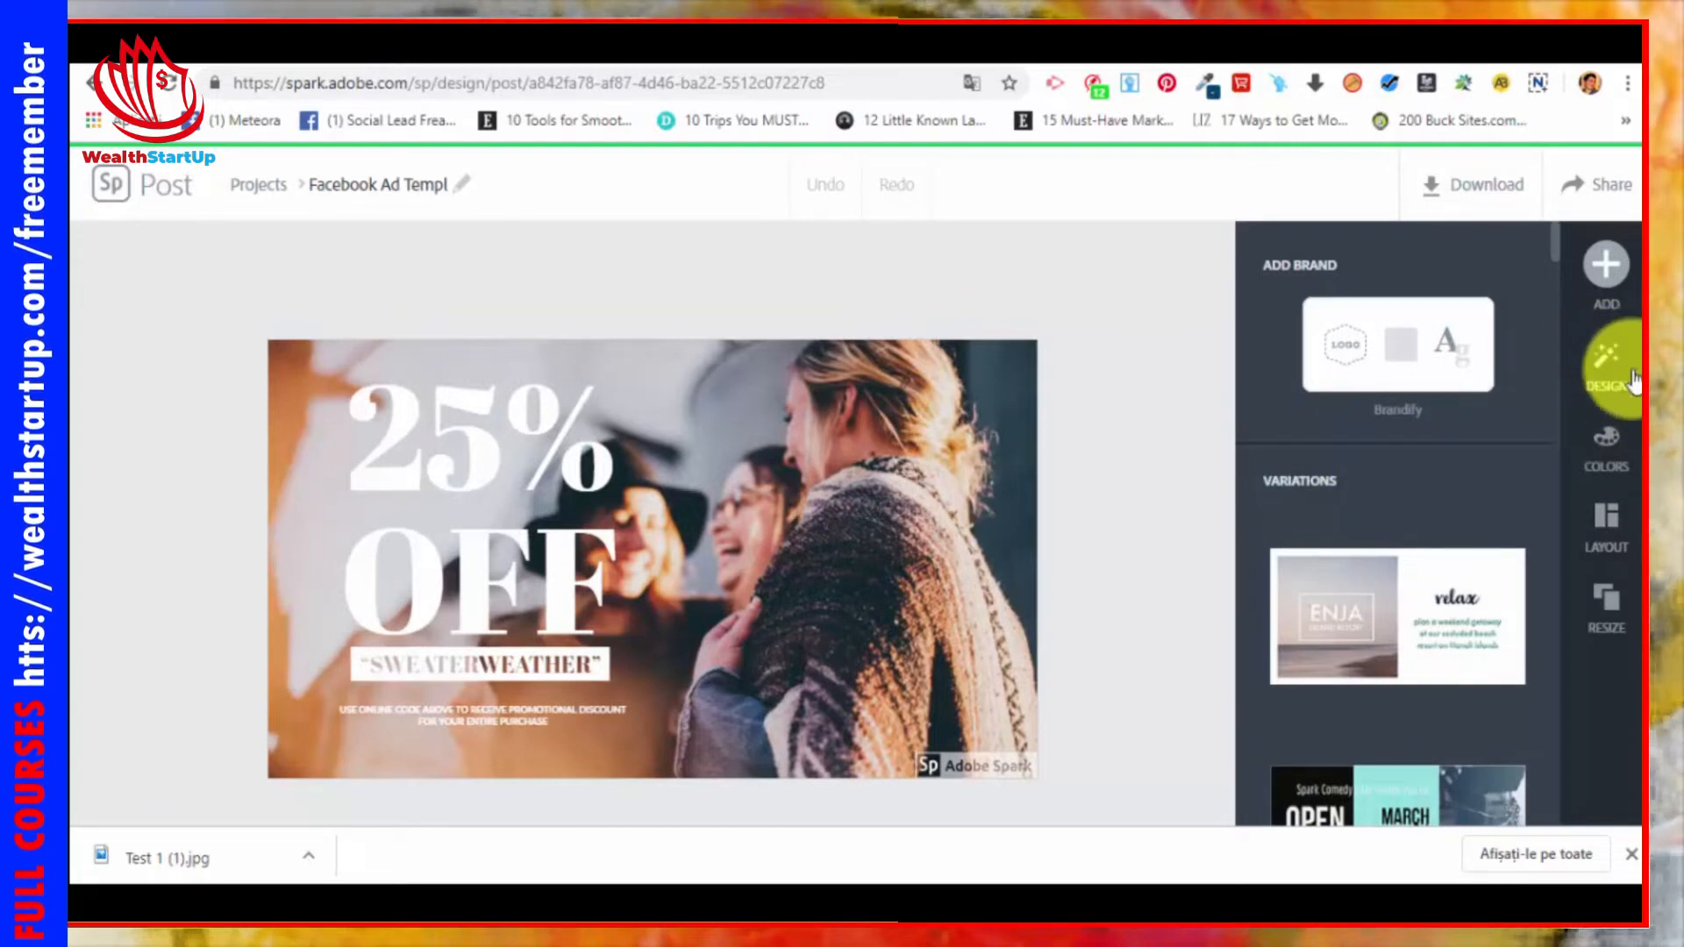
scroll(1316, 491, down, 2)
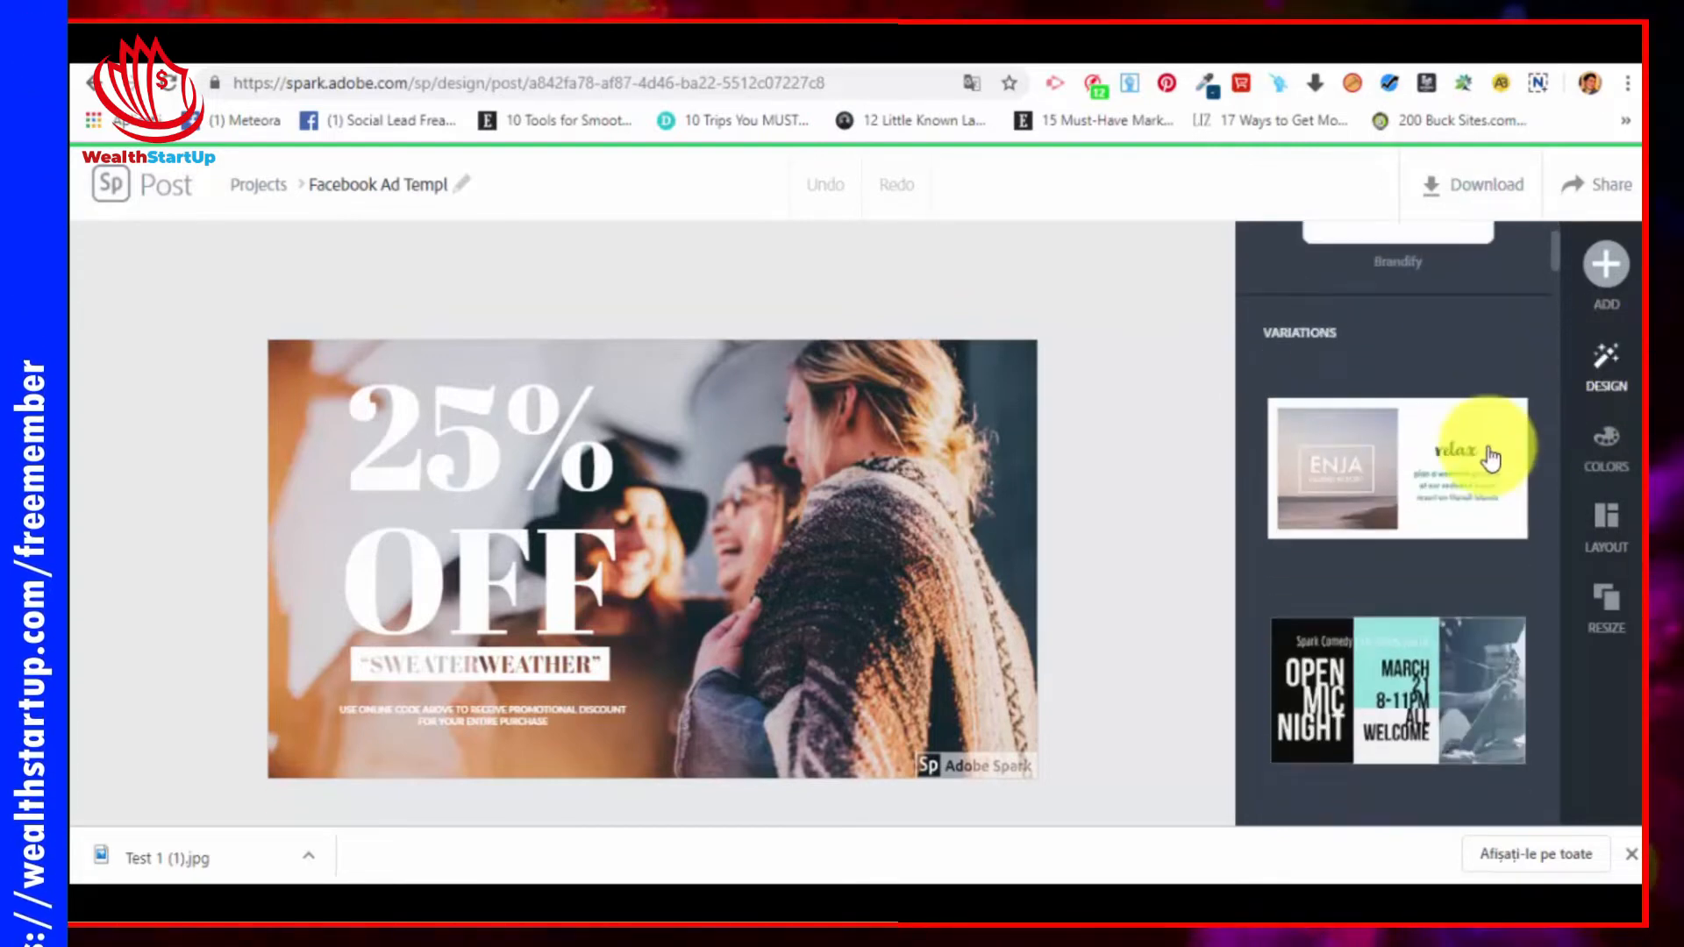
scroll(1490, 451, down, 12)
scroll(1474, 483, down, 5)
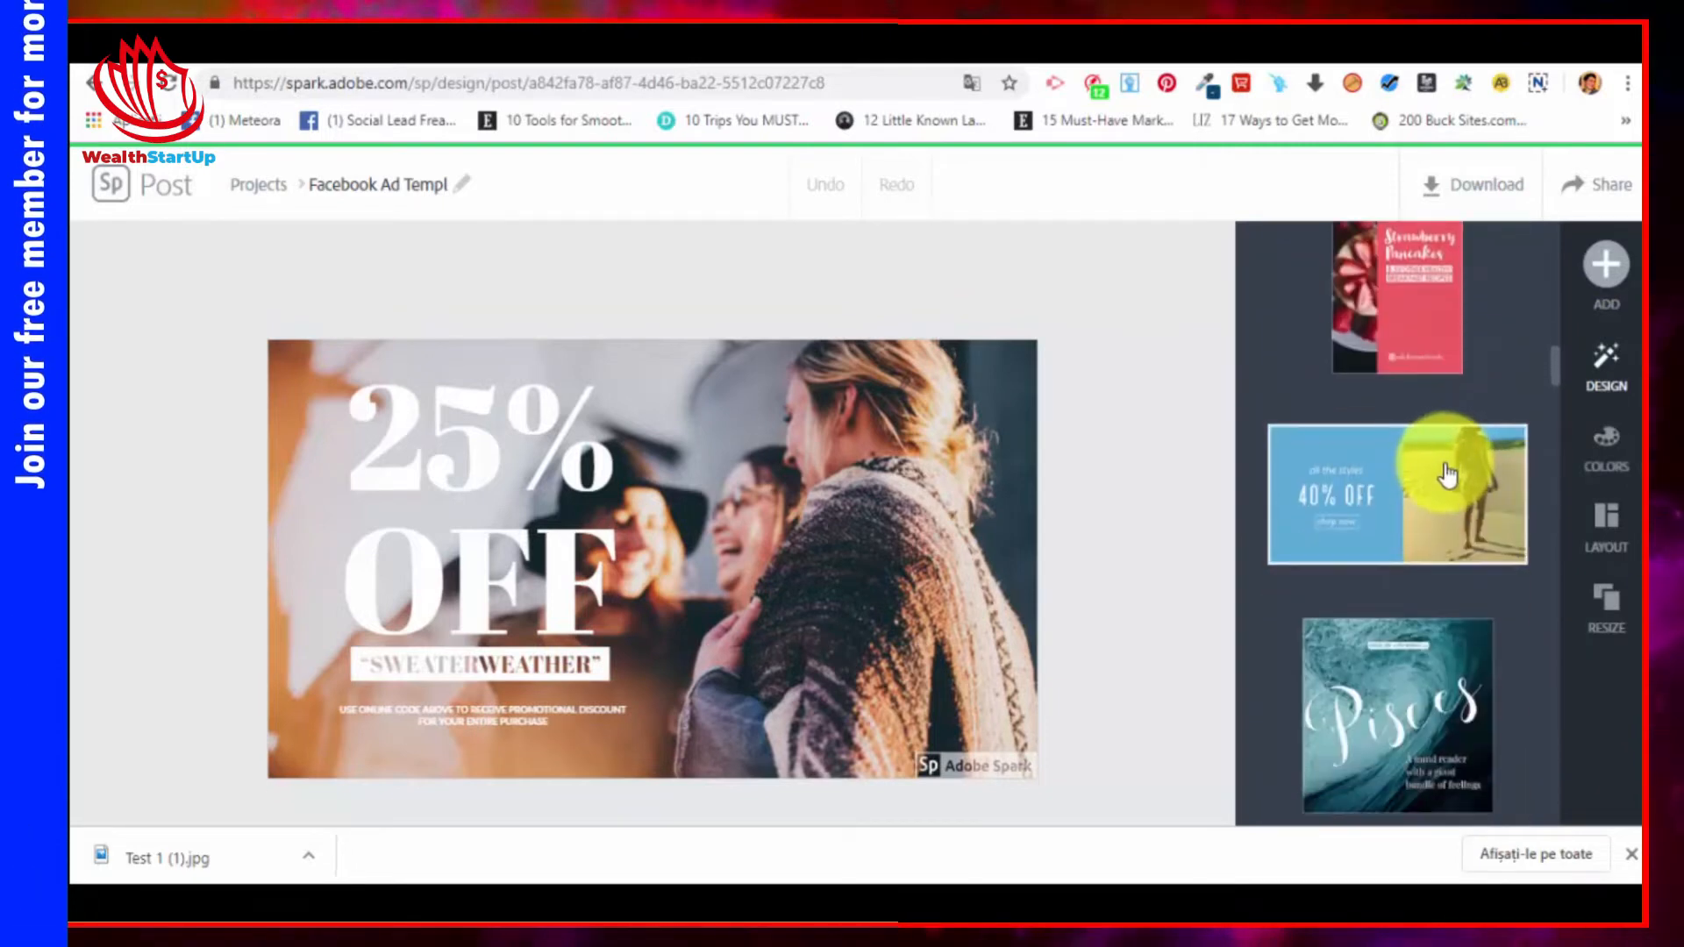
scroll(1448, 475, down, 5)
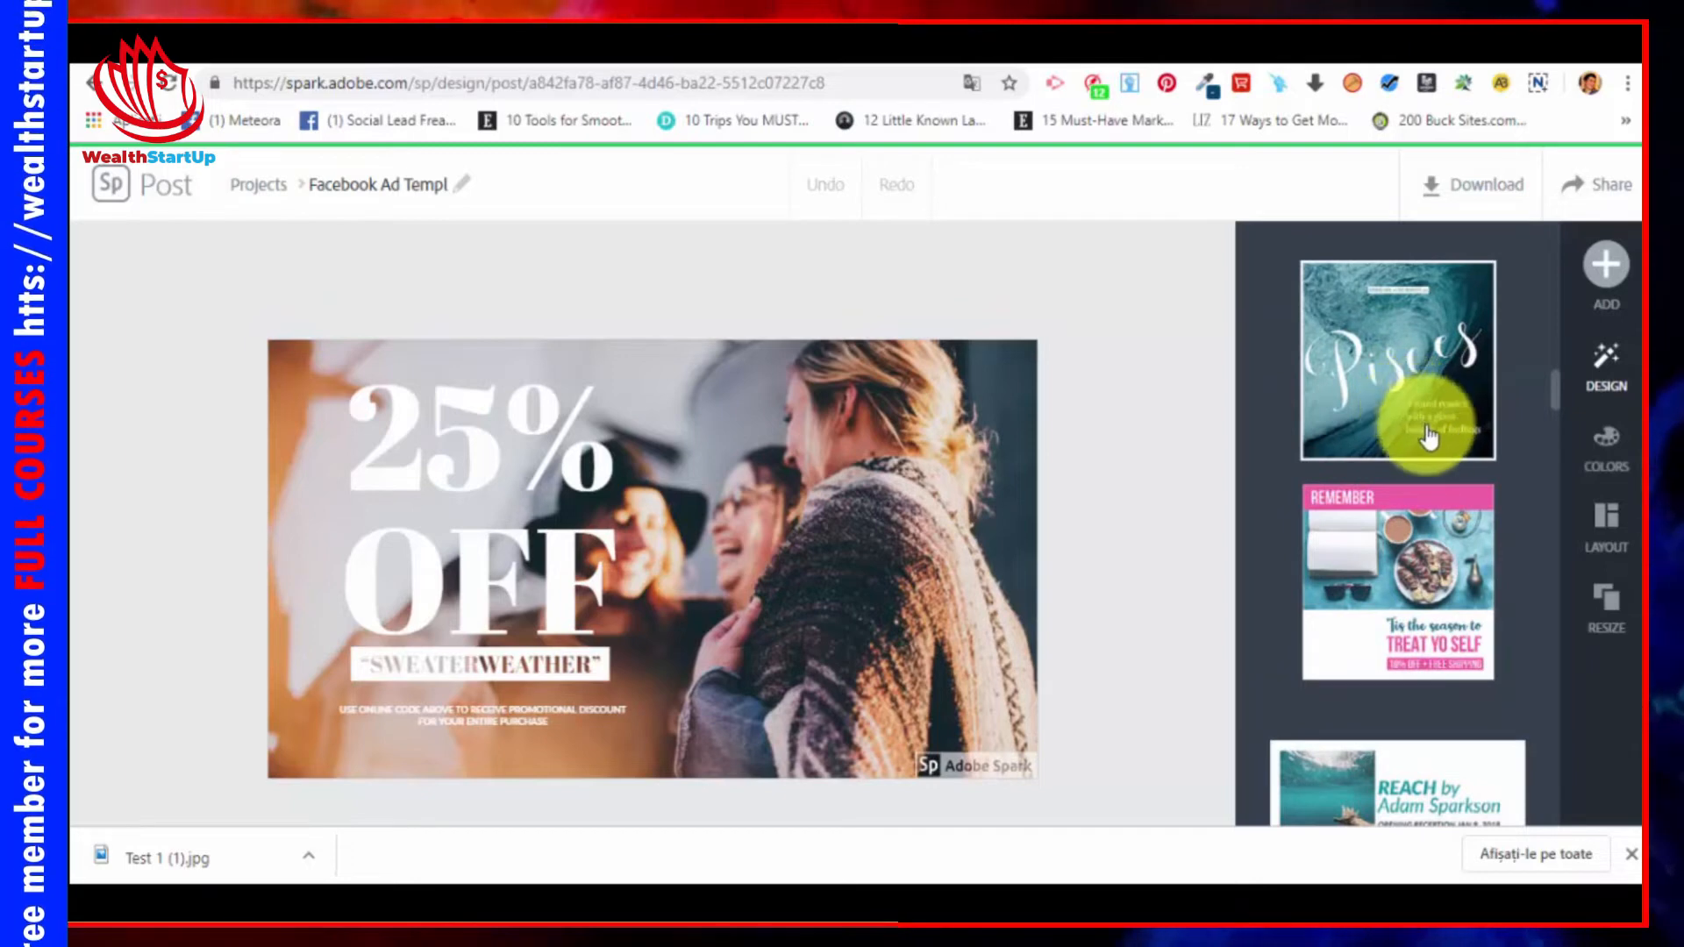
scroll(1417, 430, down, 5)
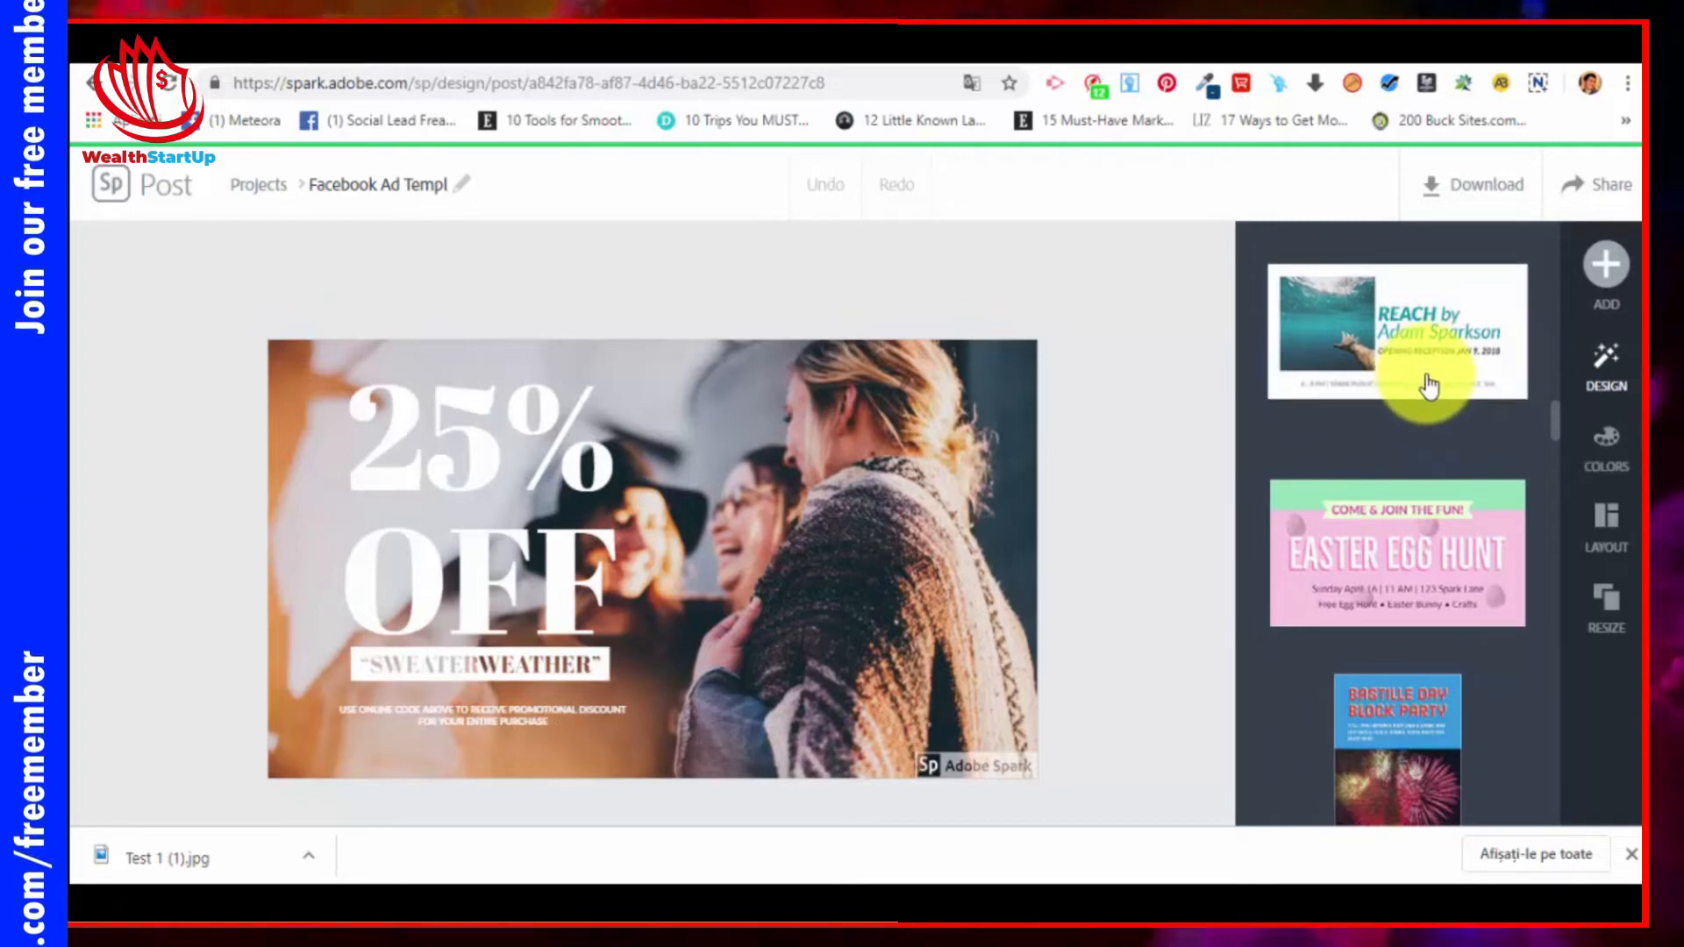
scroll(1432, 392, down, 10)
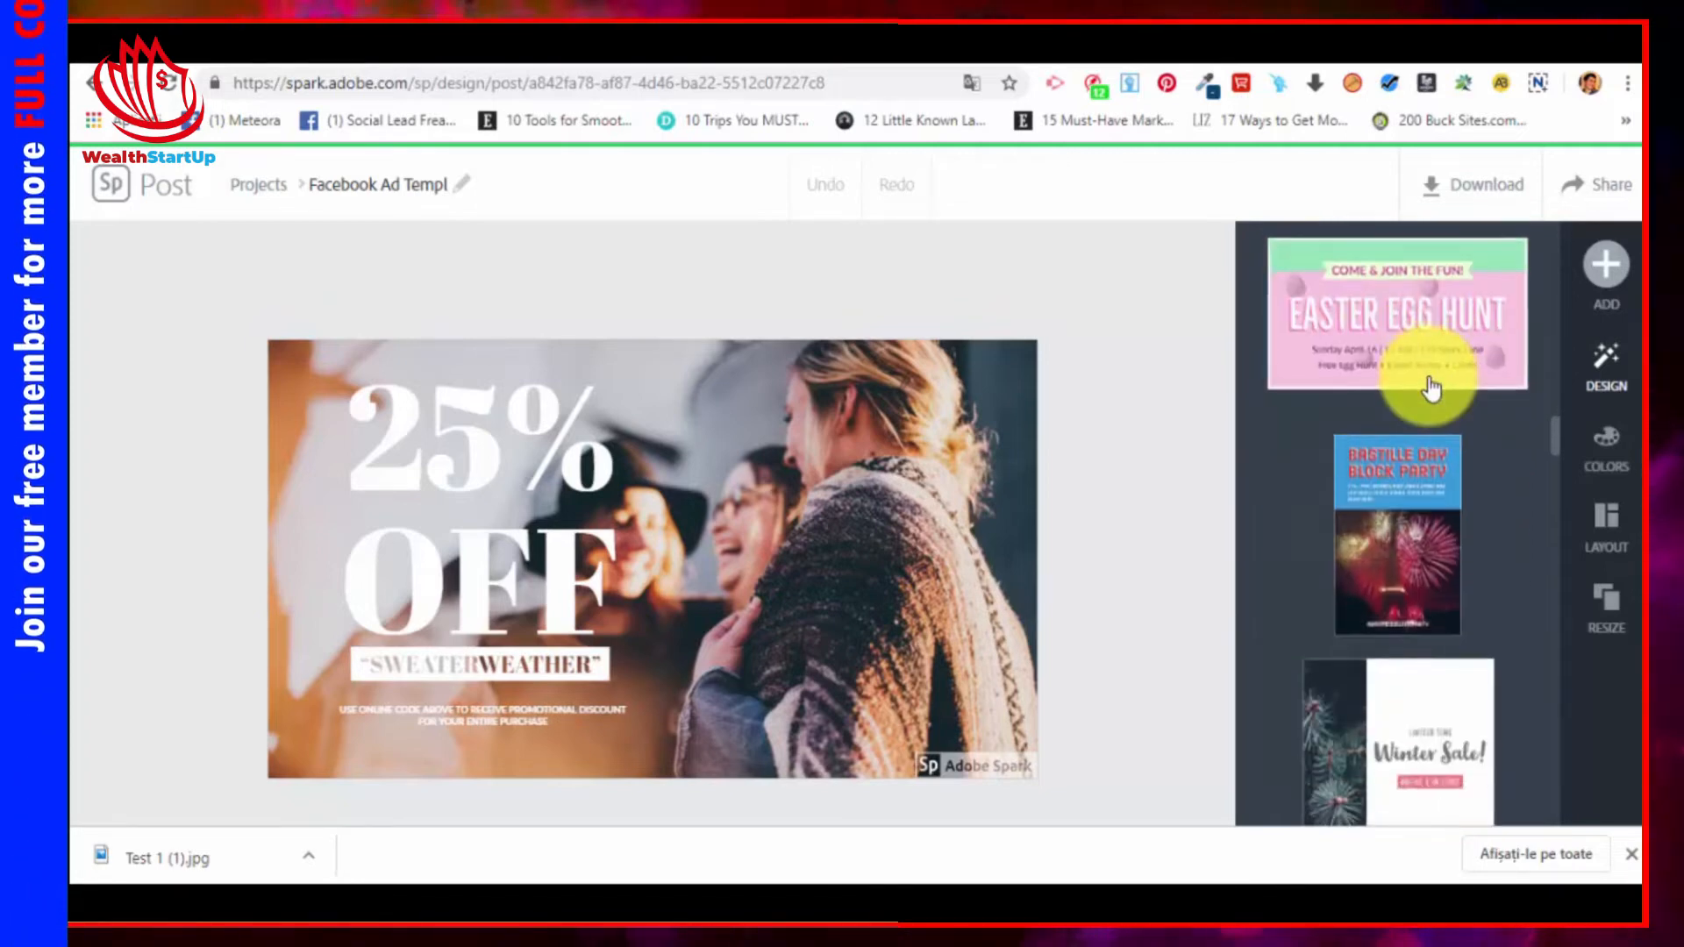
scroll(1411, 377, down, 6)
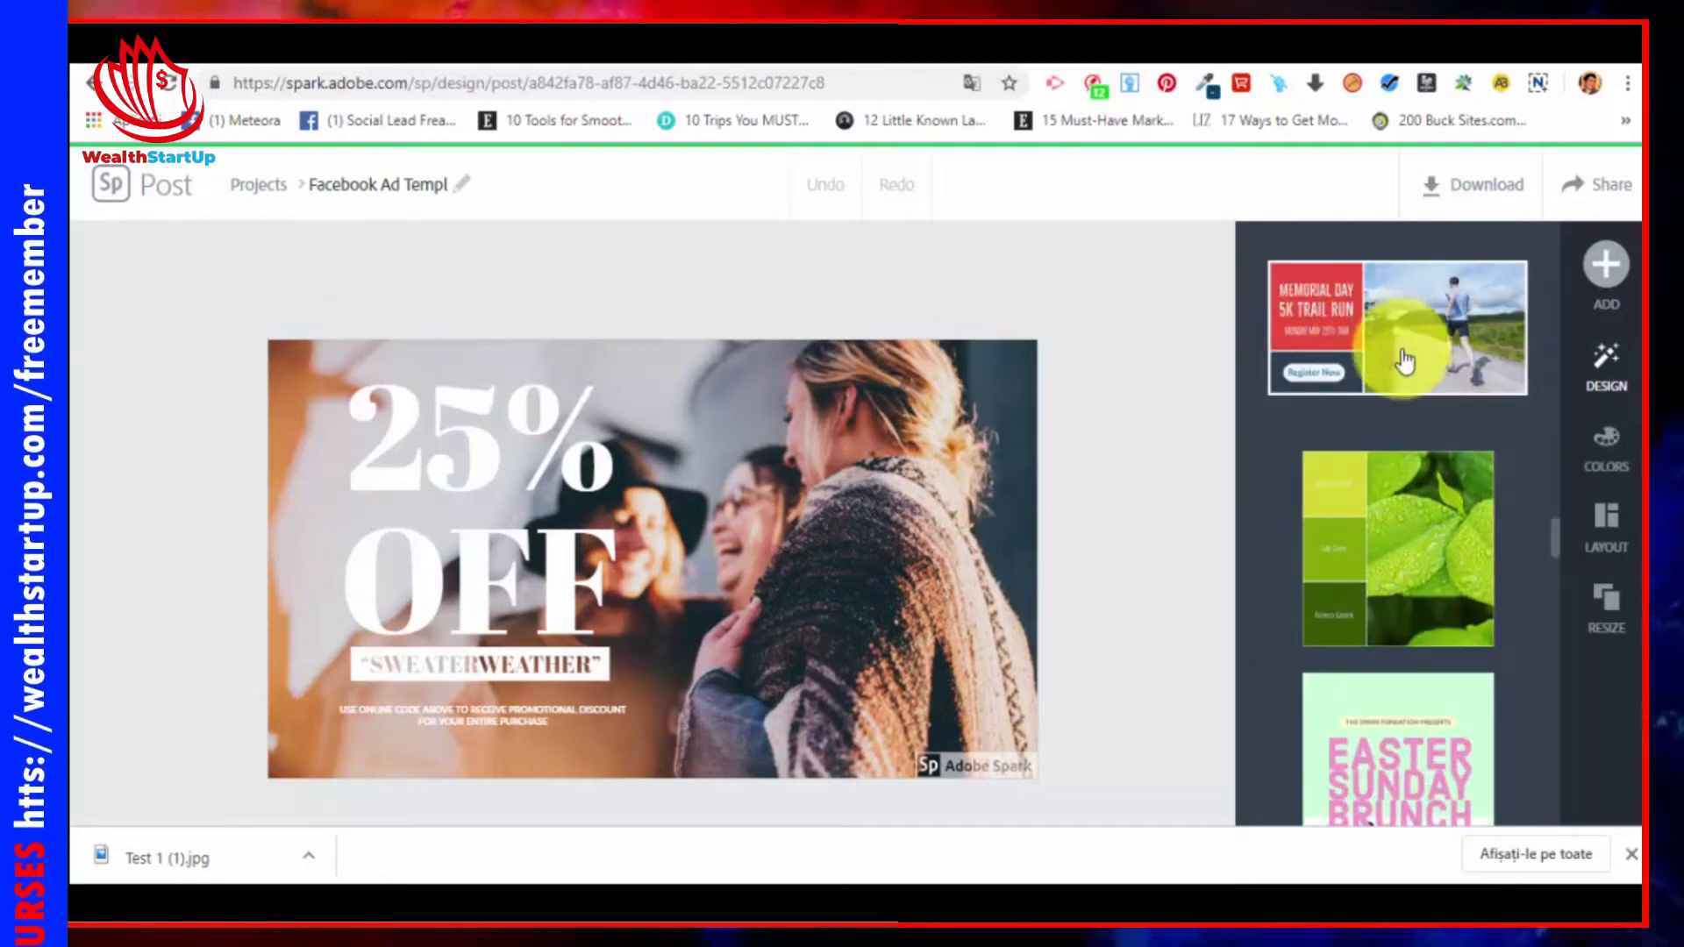
click(1417, 351)
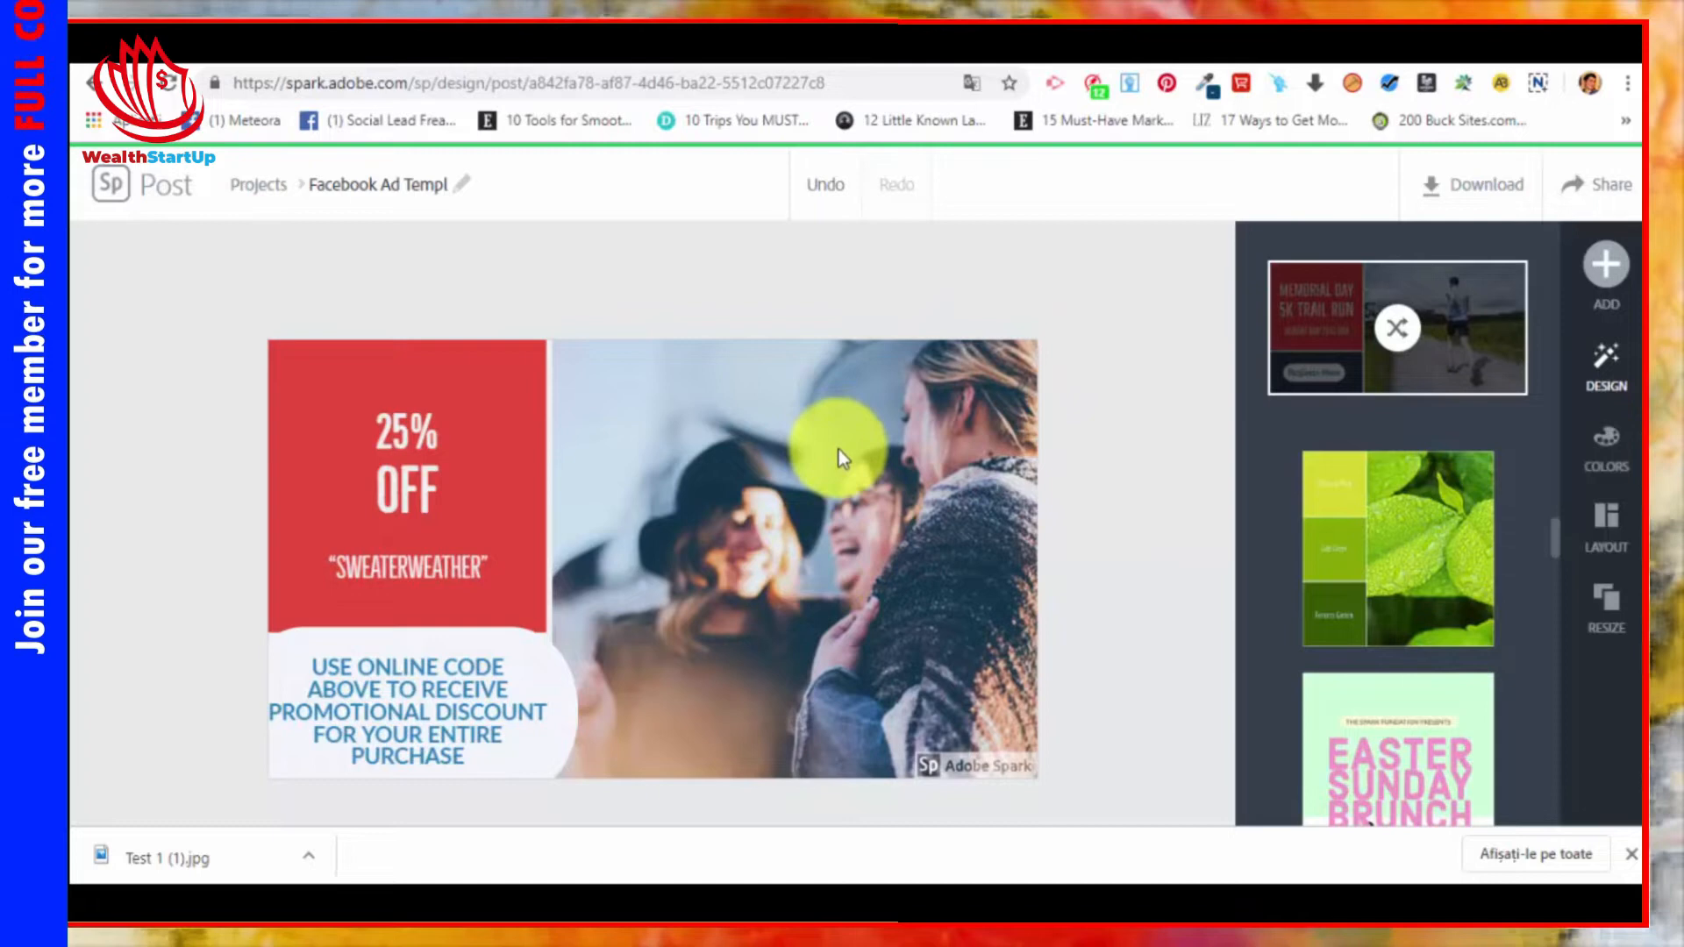
Step: Slightly enlarge the "25% OFF" text, widen its letter spacing and tighten its line spacing, then check the font list without changing the font
click(844, 472)
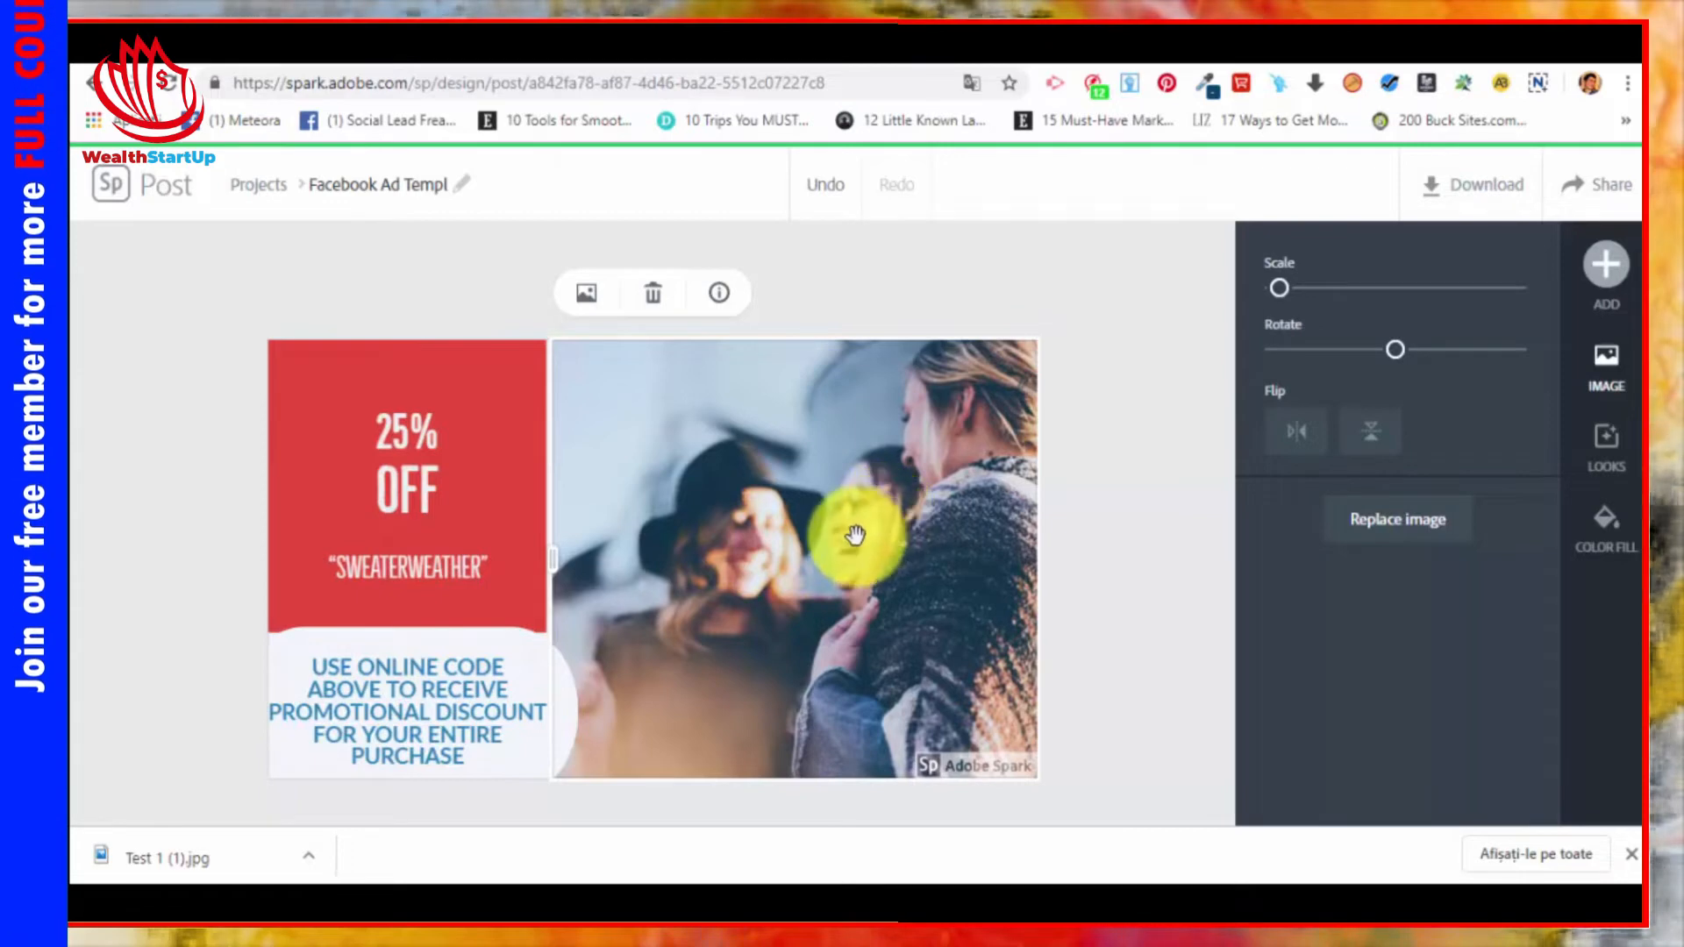
click(428, 470)
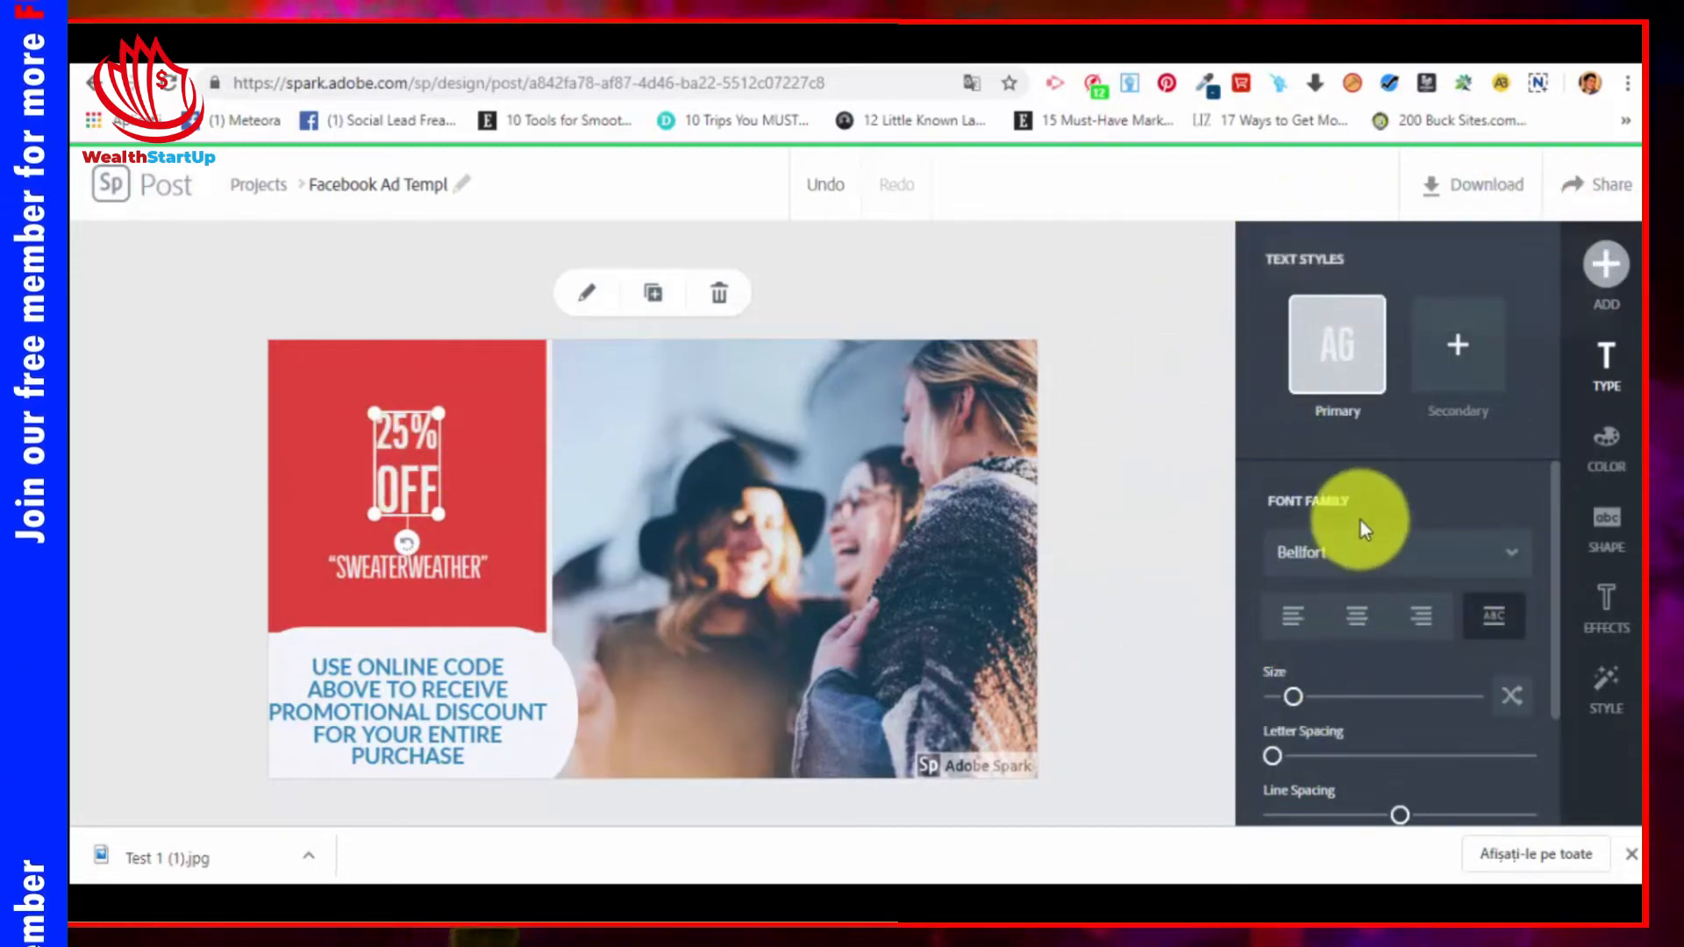
scroll(1365, 507, down, 2)
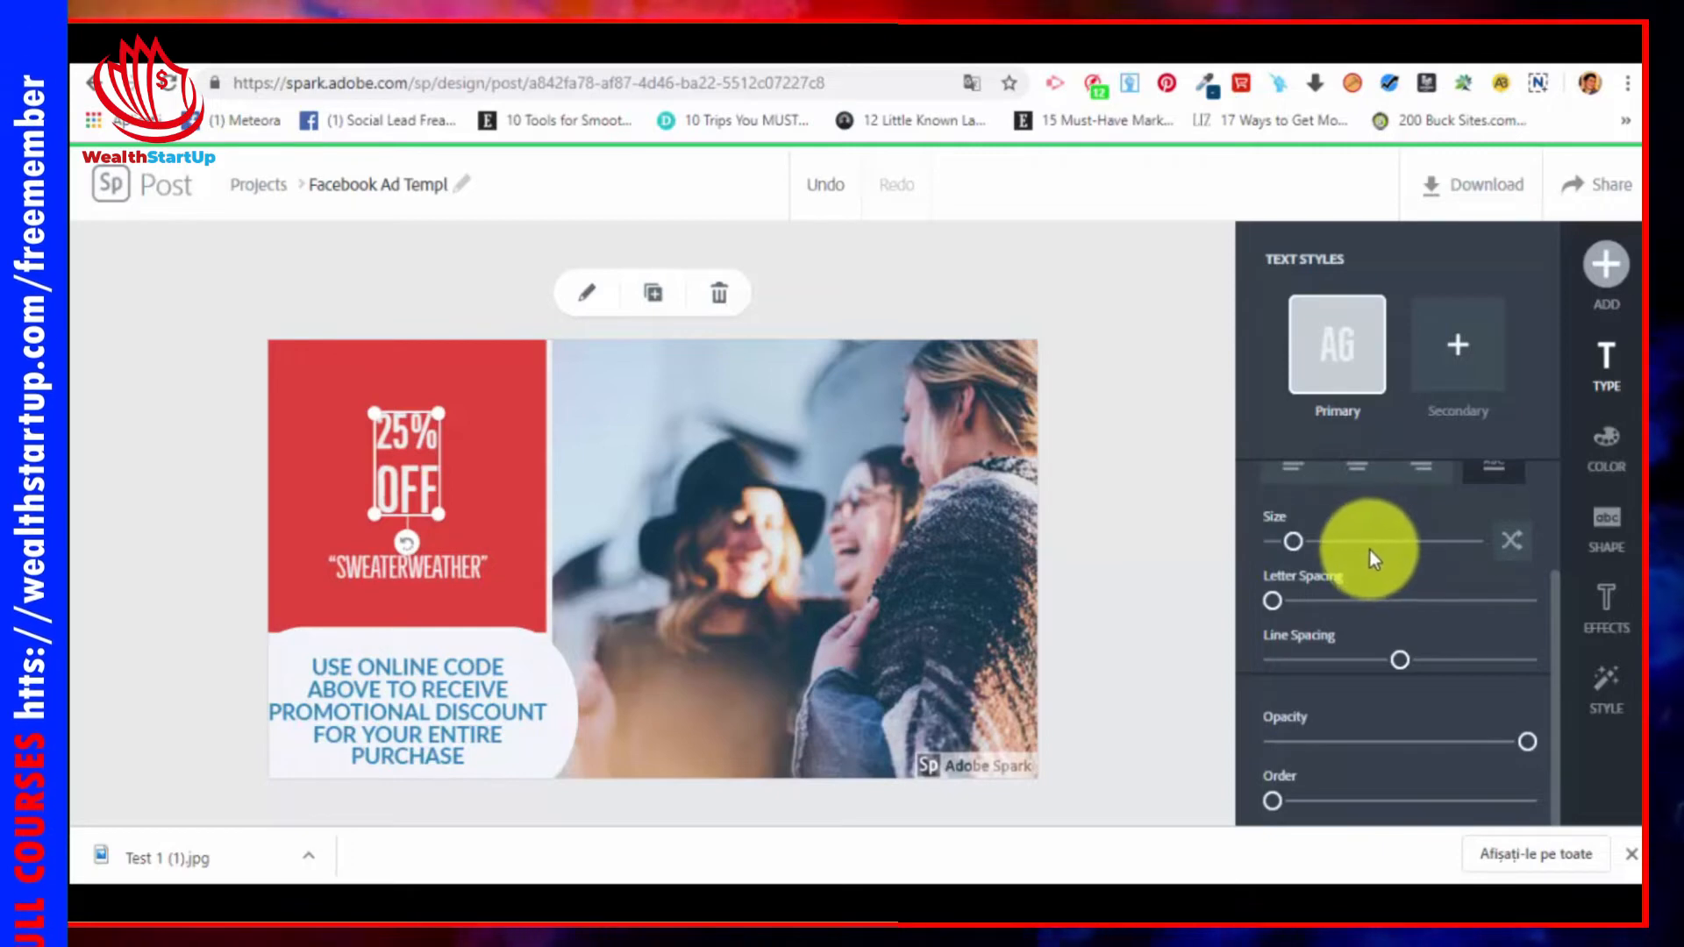
drag(1296, 546, 1286, 601)
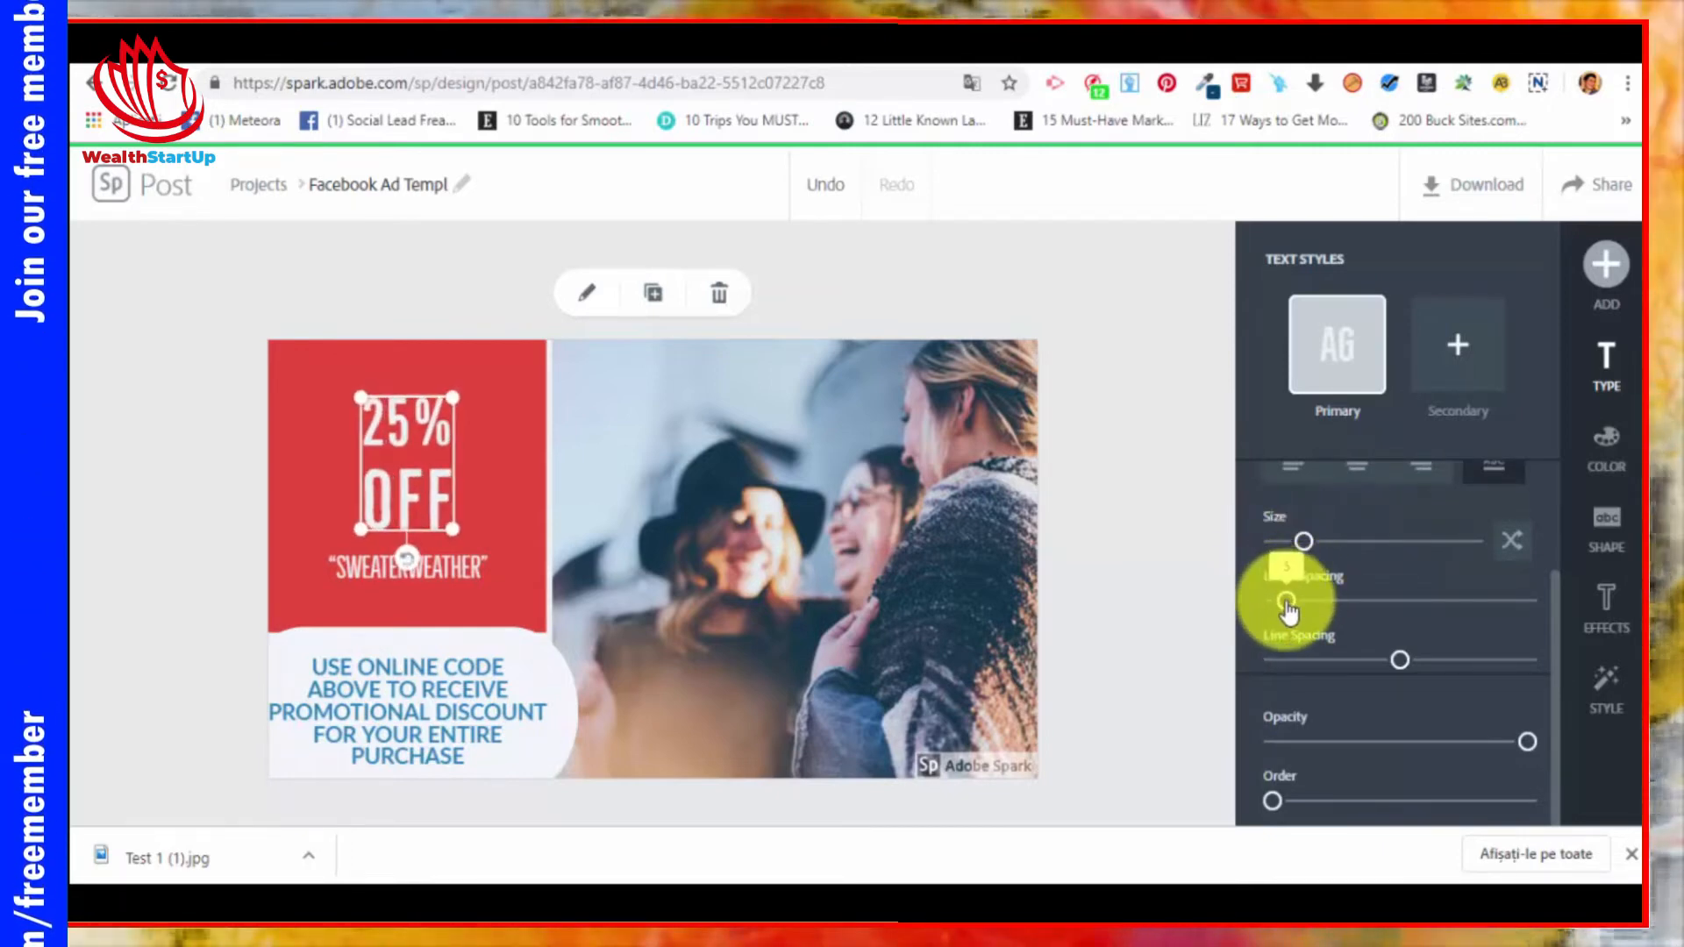
drag(1392, 662, 1378, 659)
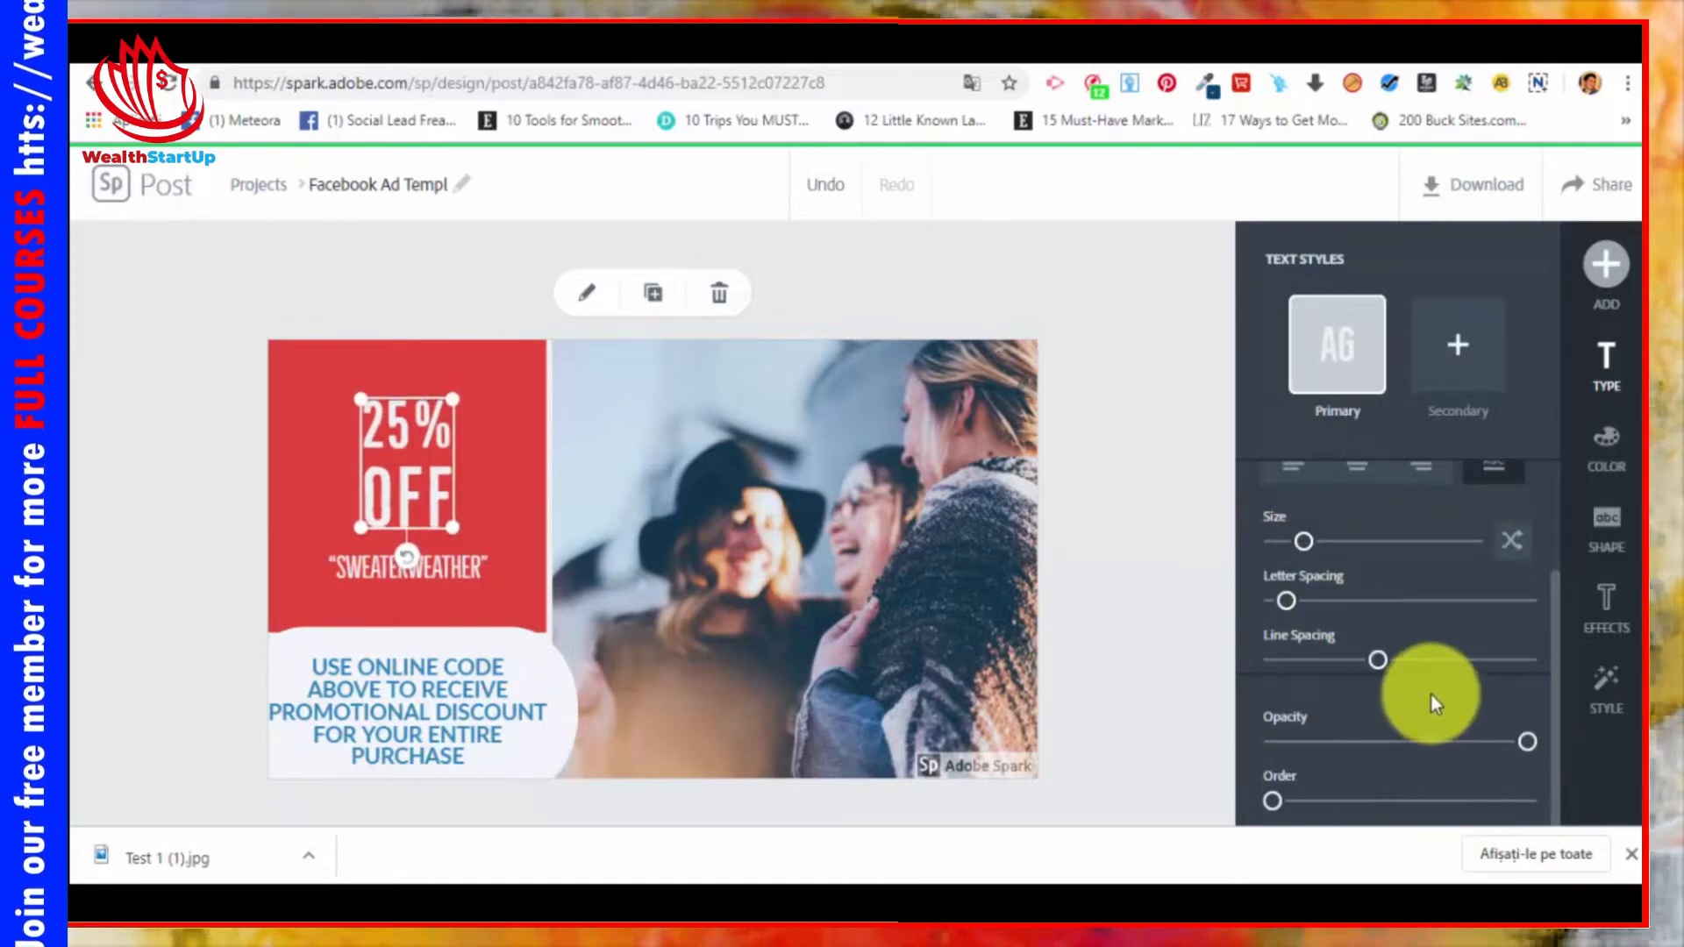
scroll(1426, 685, up, 2)
click(1361, 553)
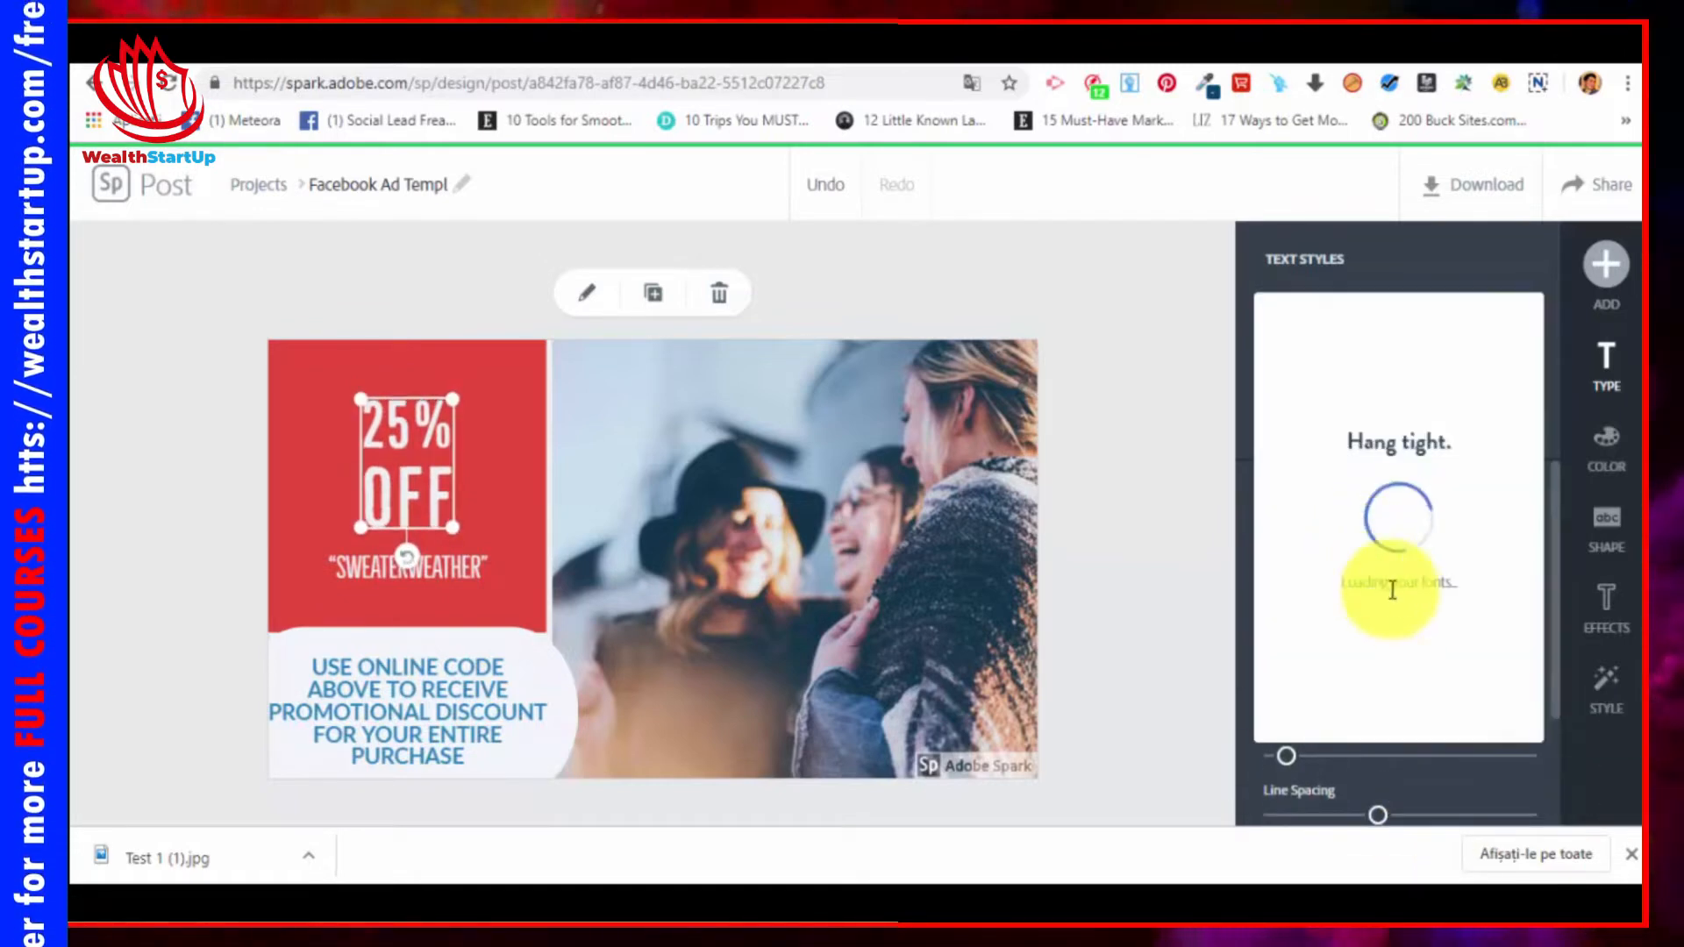
click(1376, 273)
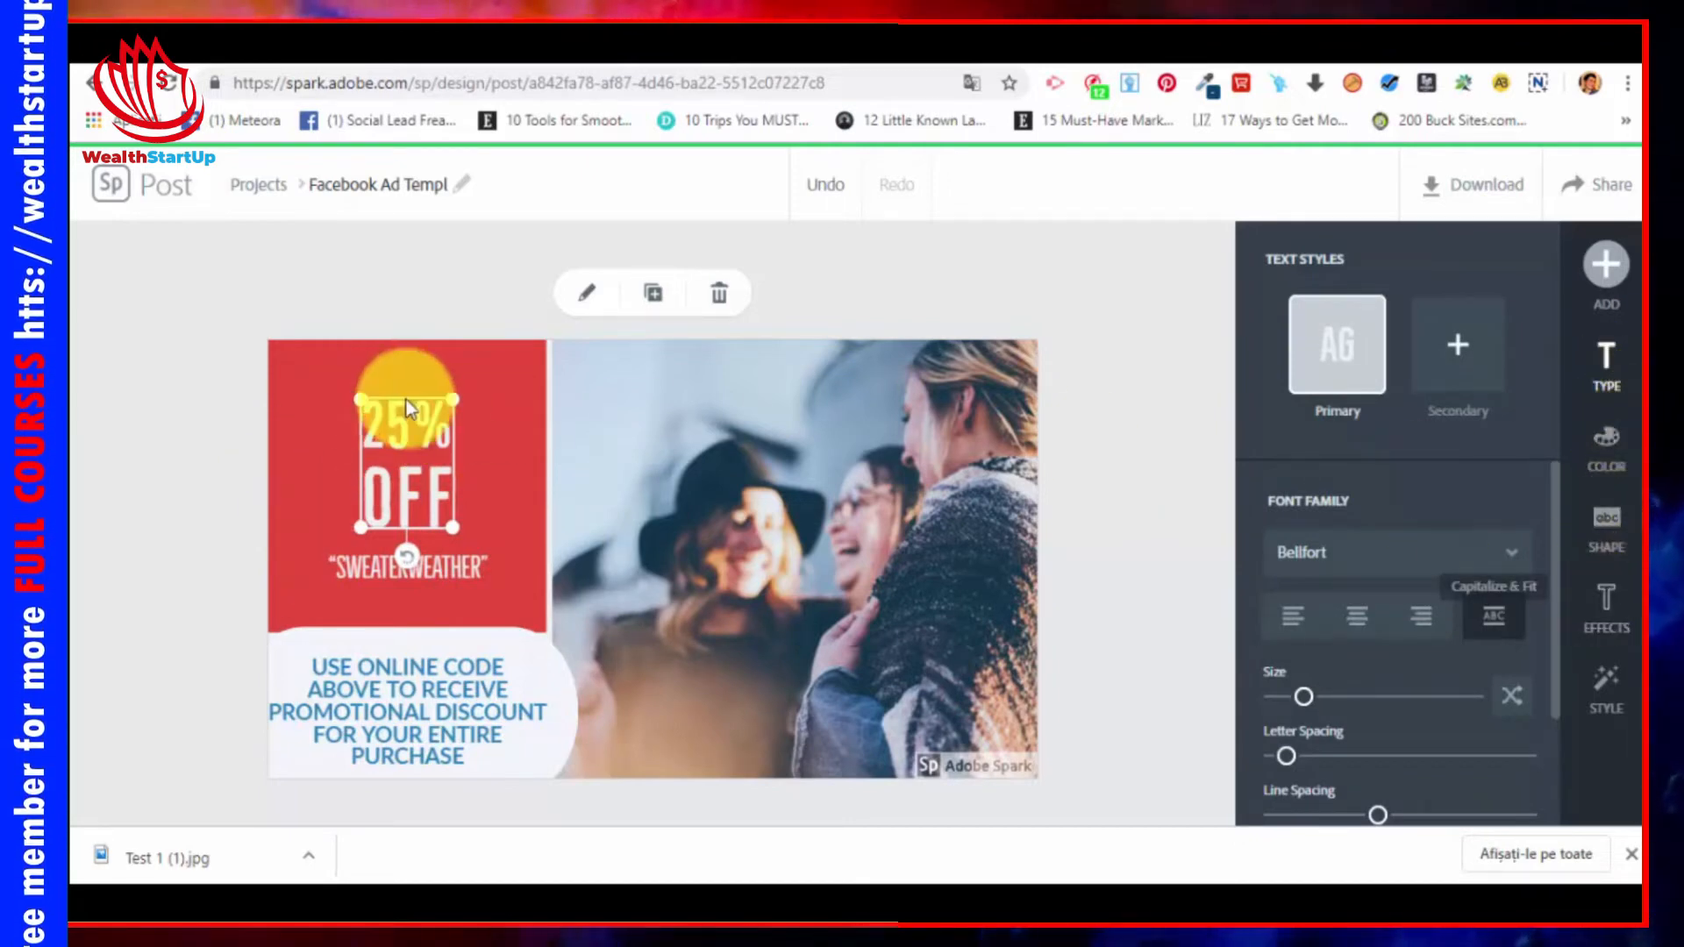
Step: Widen the red panel behind "25% OFF" towards the photo and extend it slightly downward
click(508, 454)
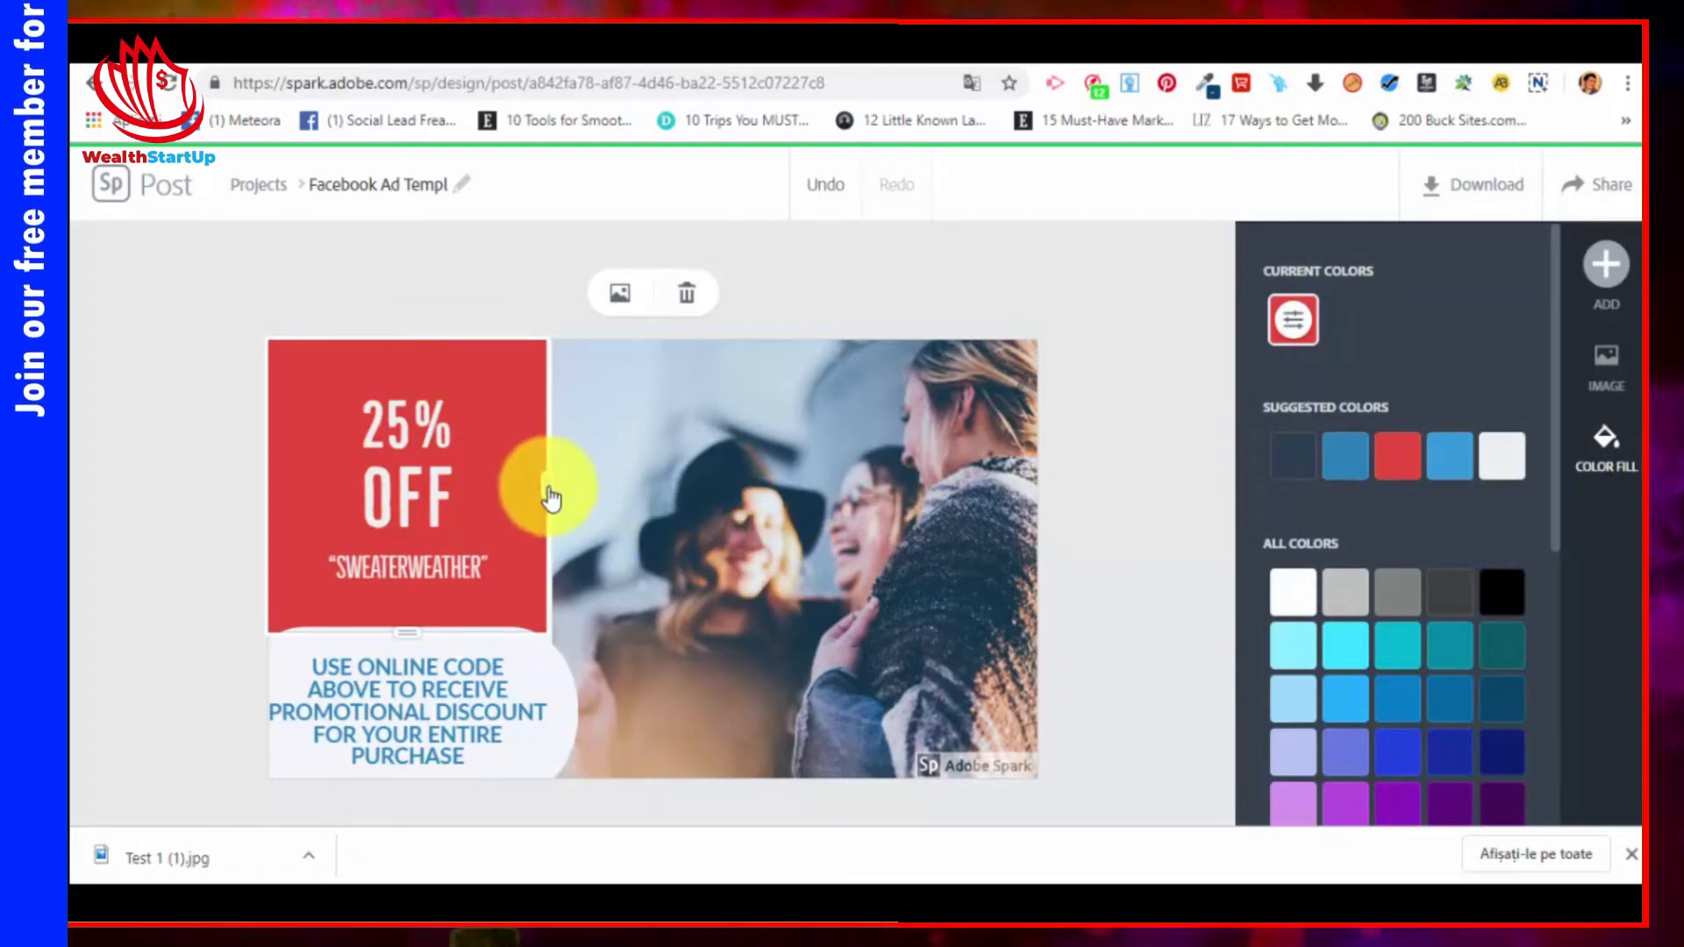
click(591, 403)
click(527, 515)
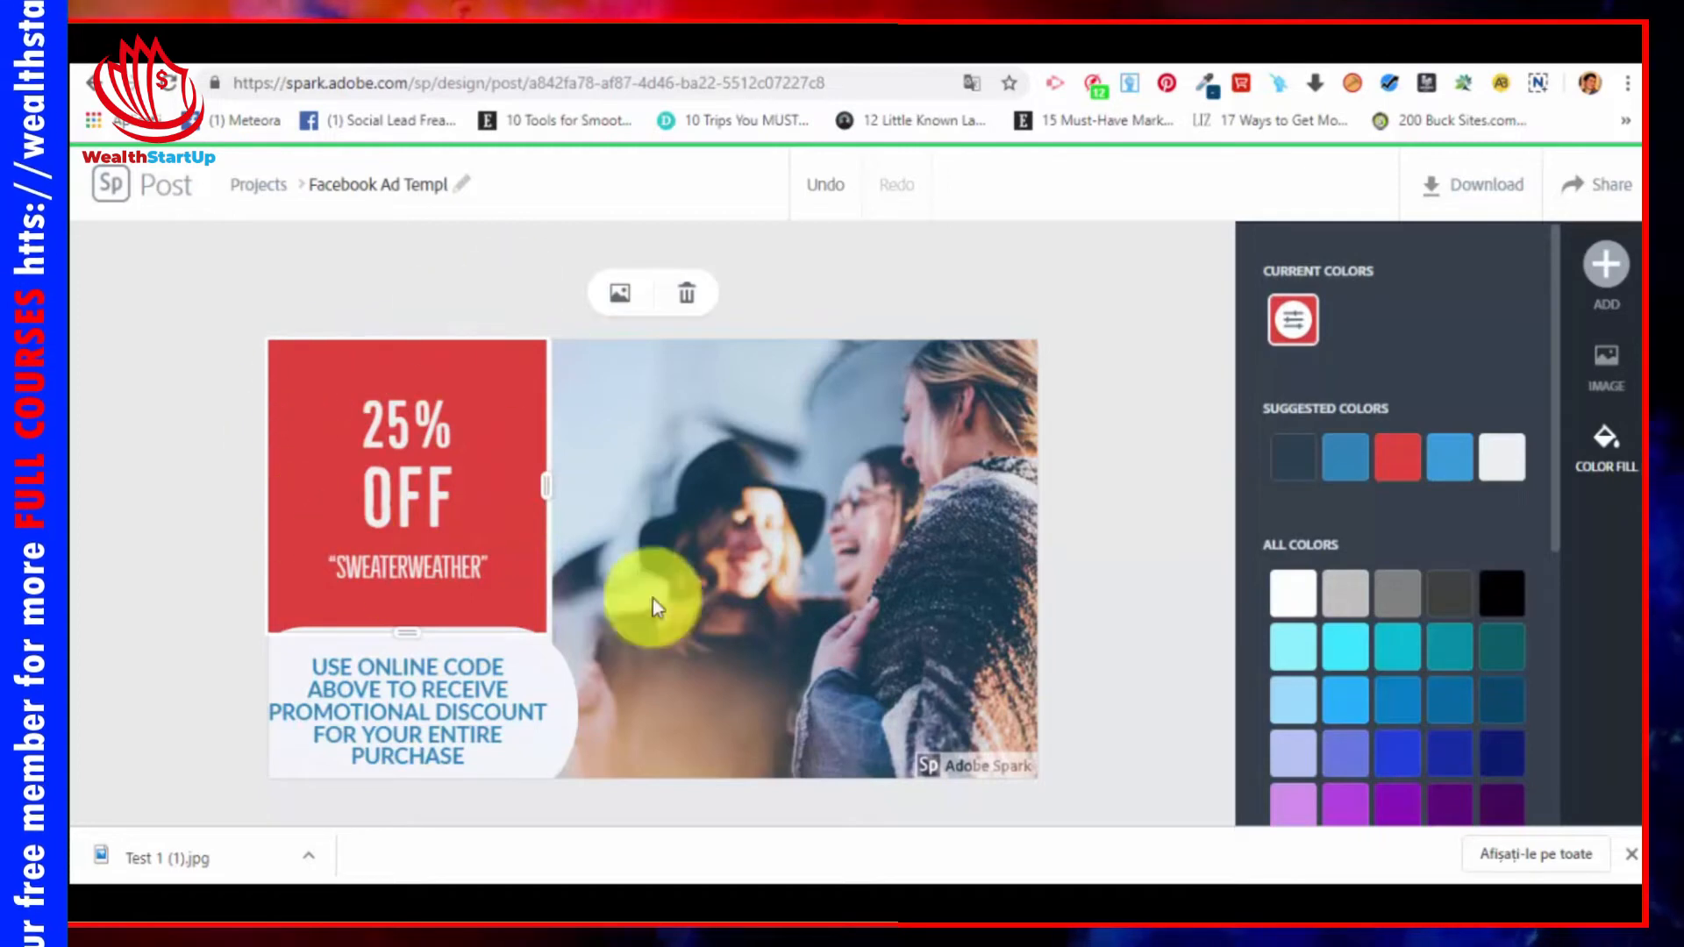
mouse_move(554, 499)
mouse_down()
mouse_move(586, 498)
mouse_move(548, 486)
mouse_move(582, 500)
mouse_up()
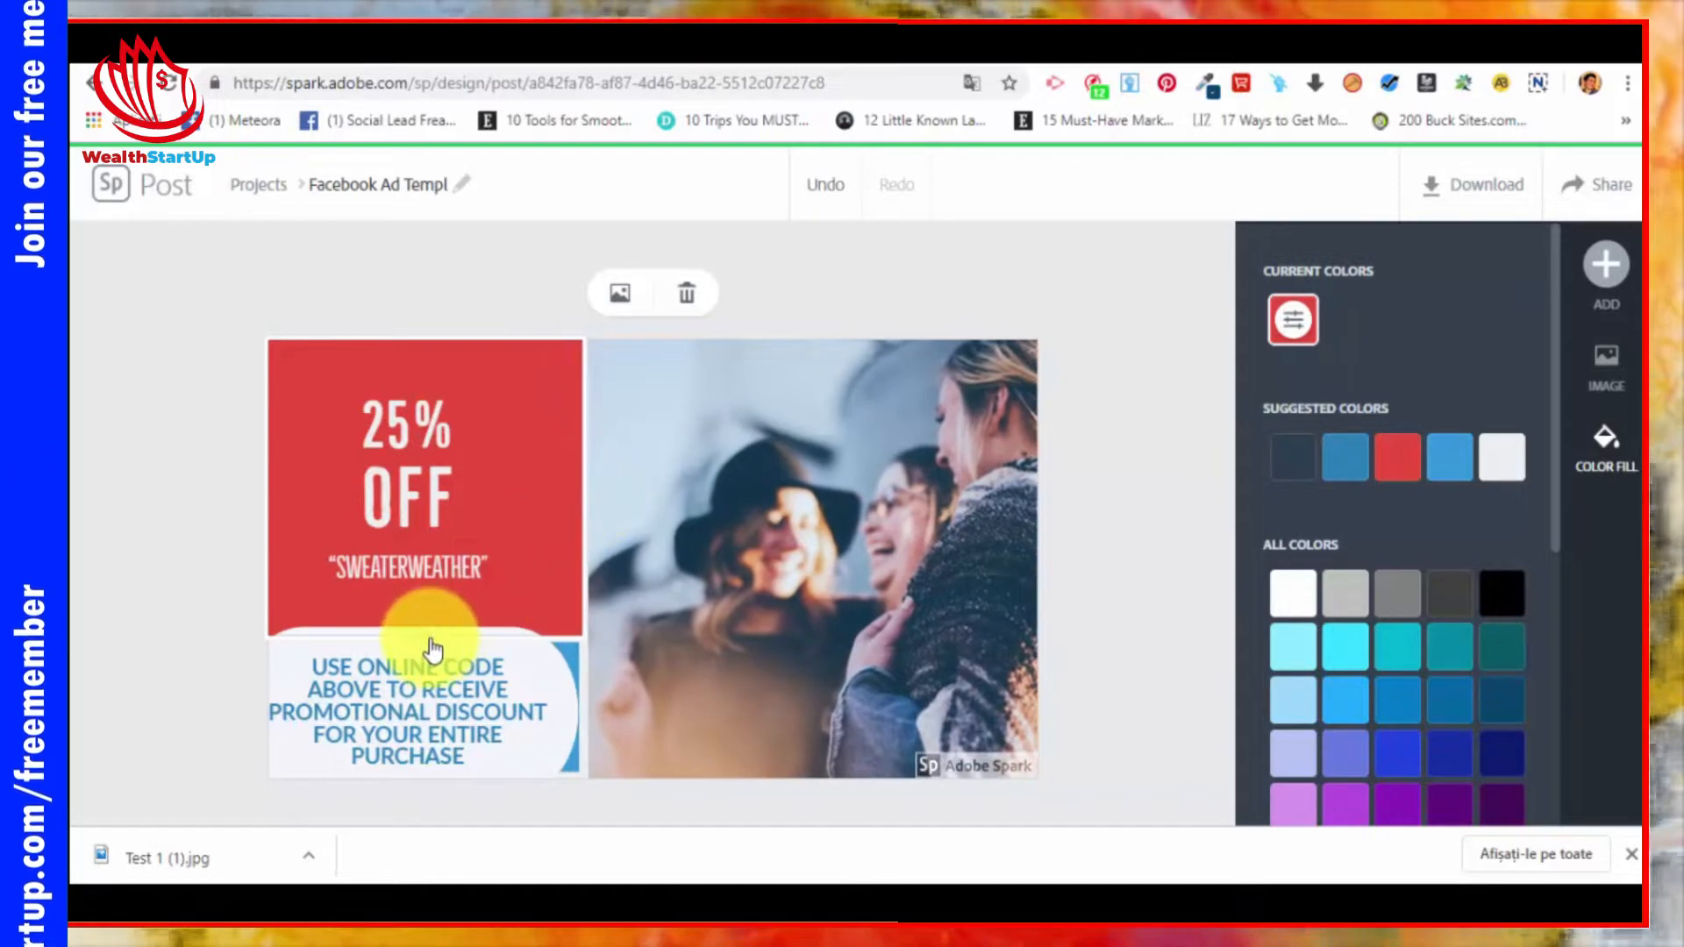
Step: Move the divider between the red panel and the photo to narrow the panel and widen the photo
click(564, 676)
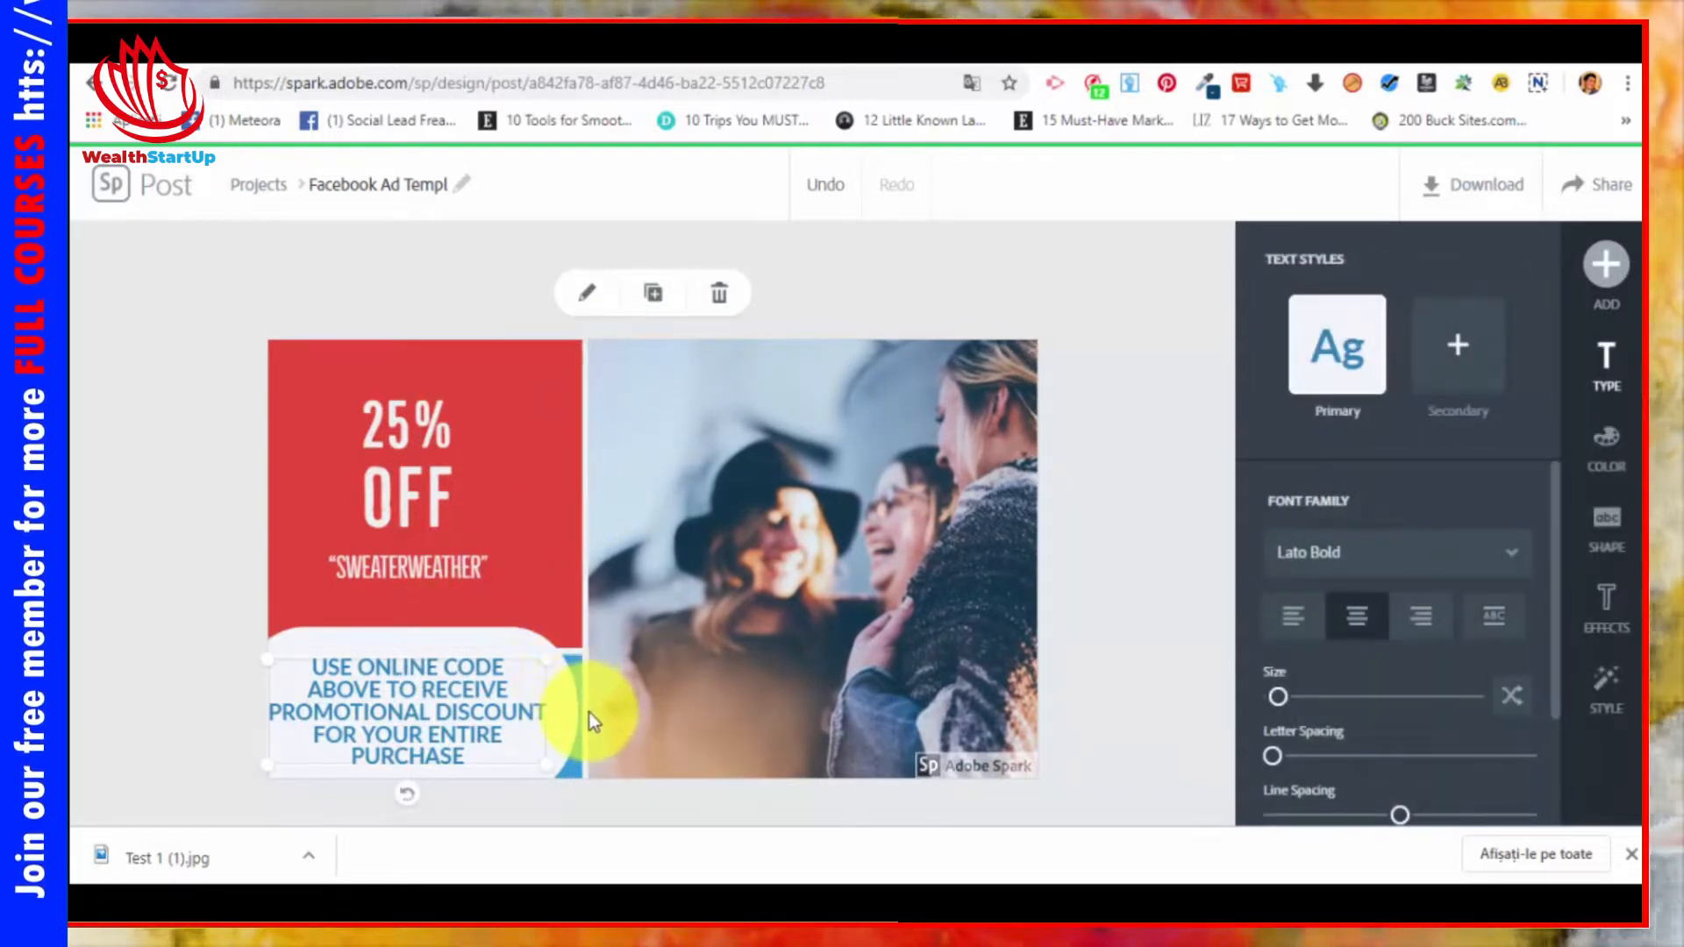
click(586, 737)
click(562, 735)
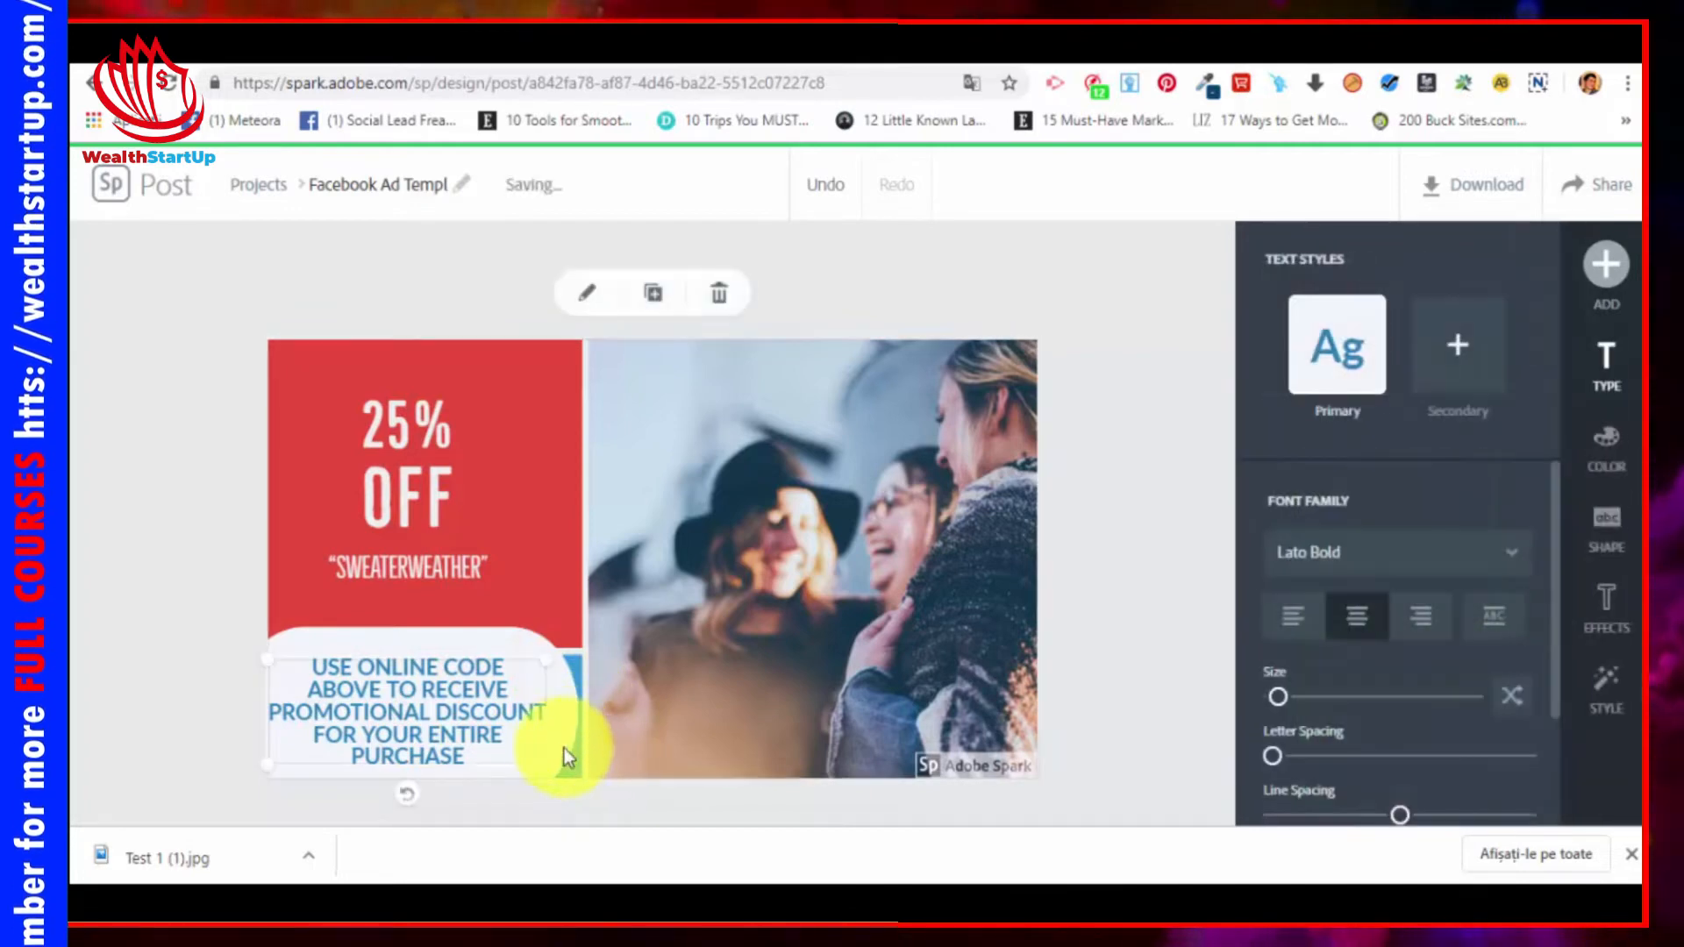
click(585, 682)
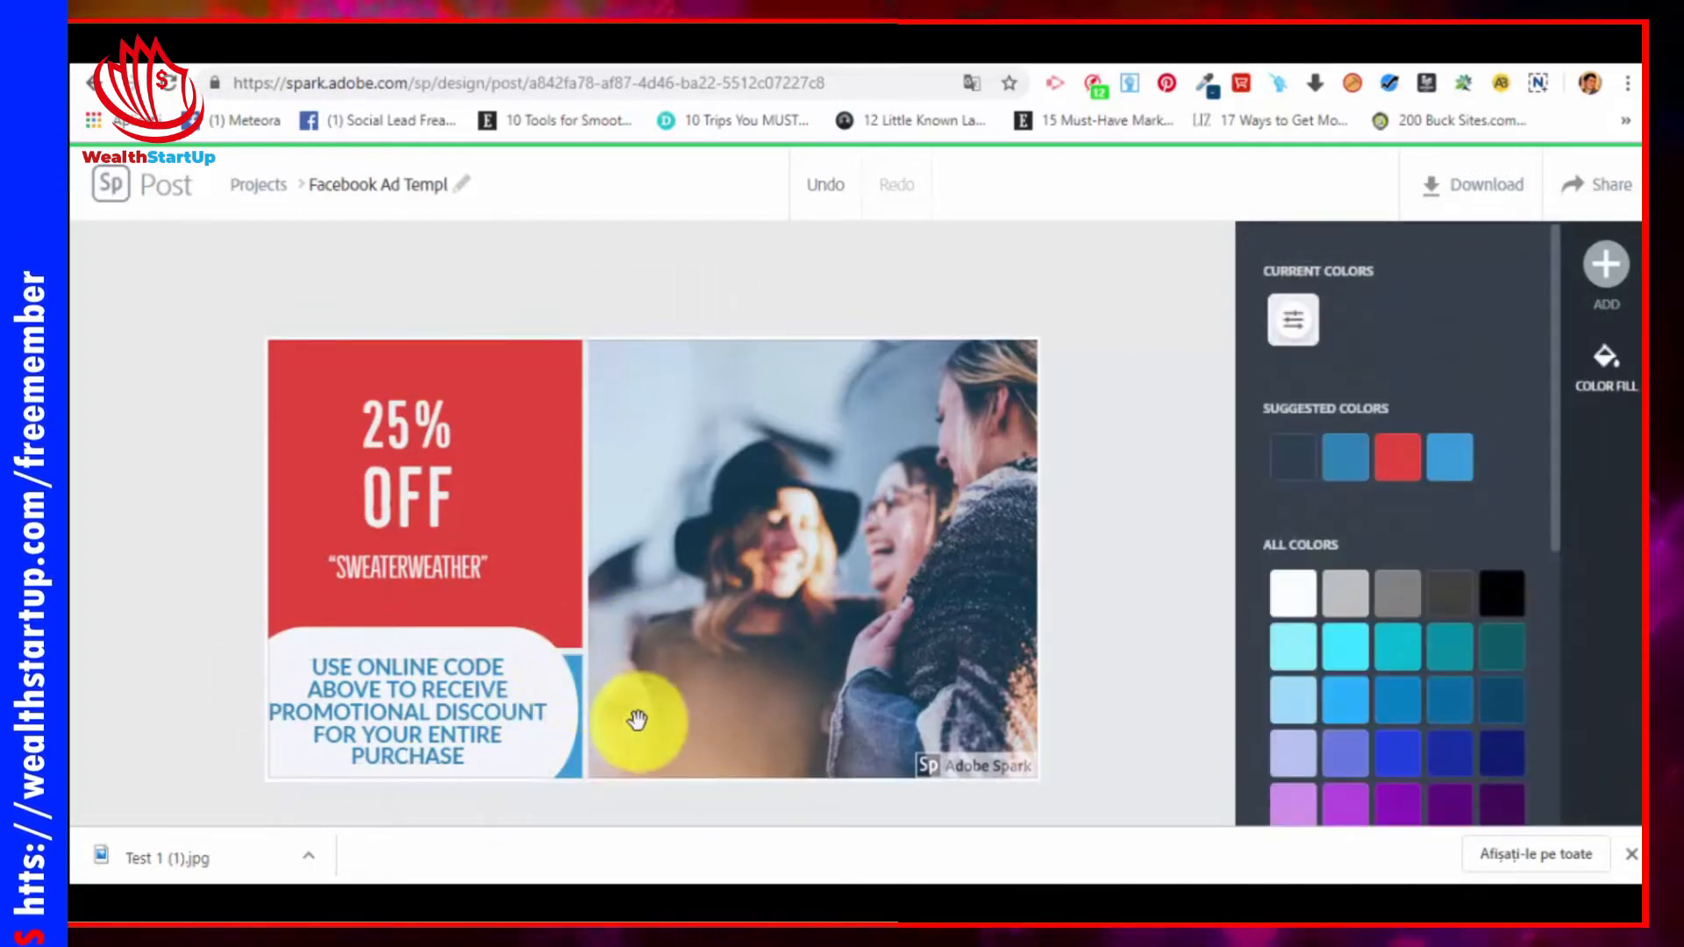
click(589, 610)
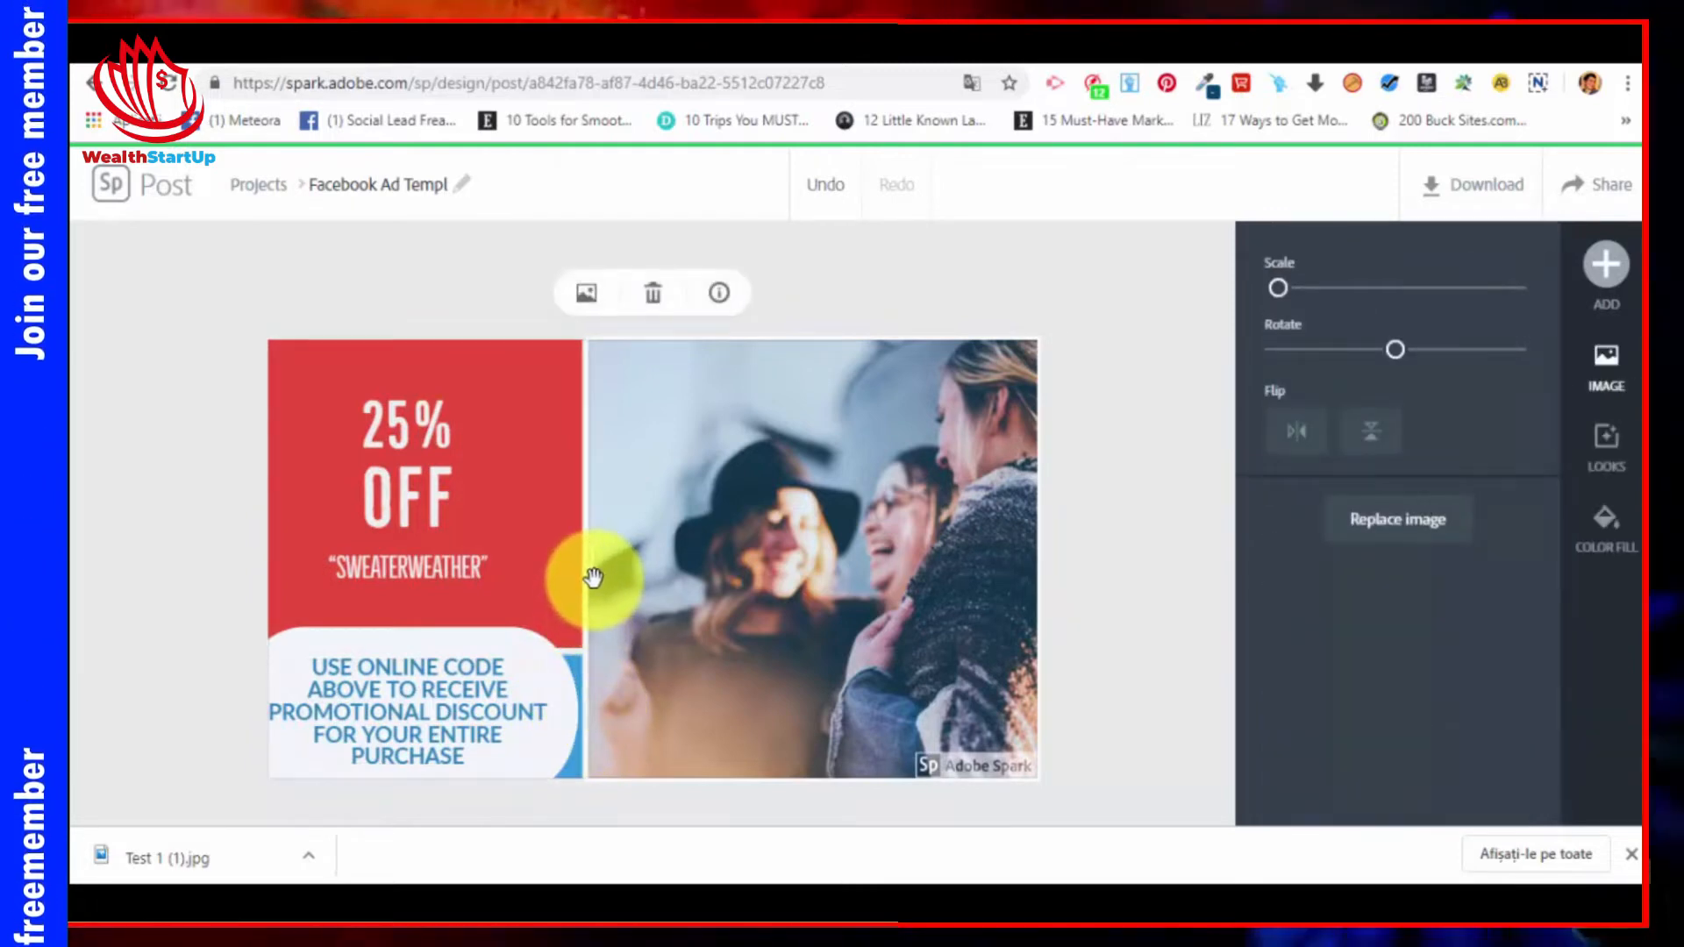
drag(570, 577, 683, 612)
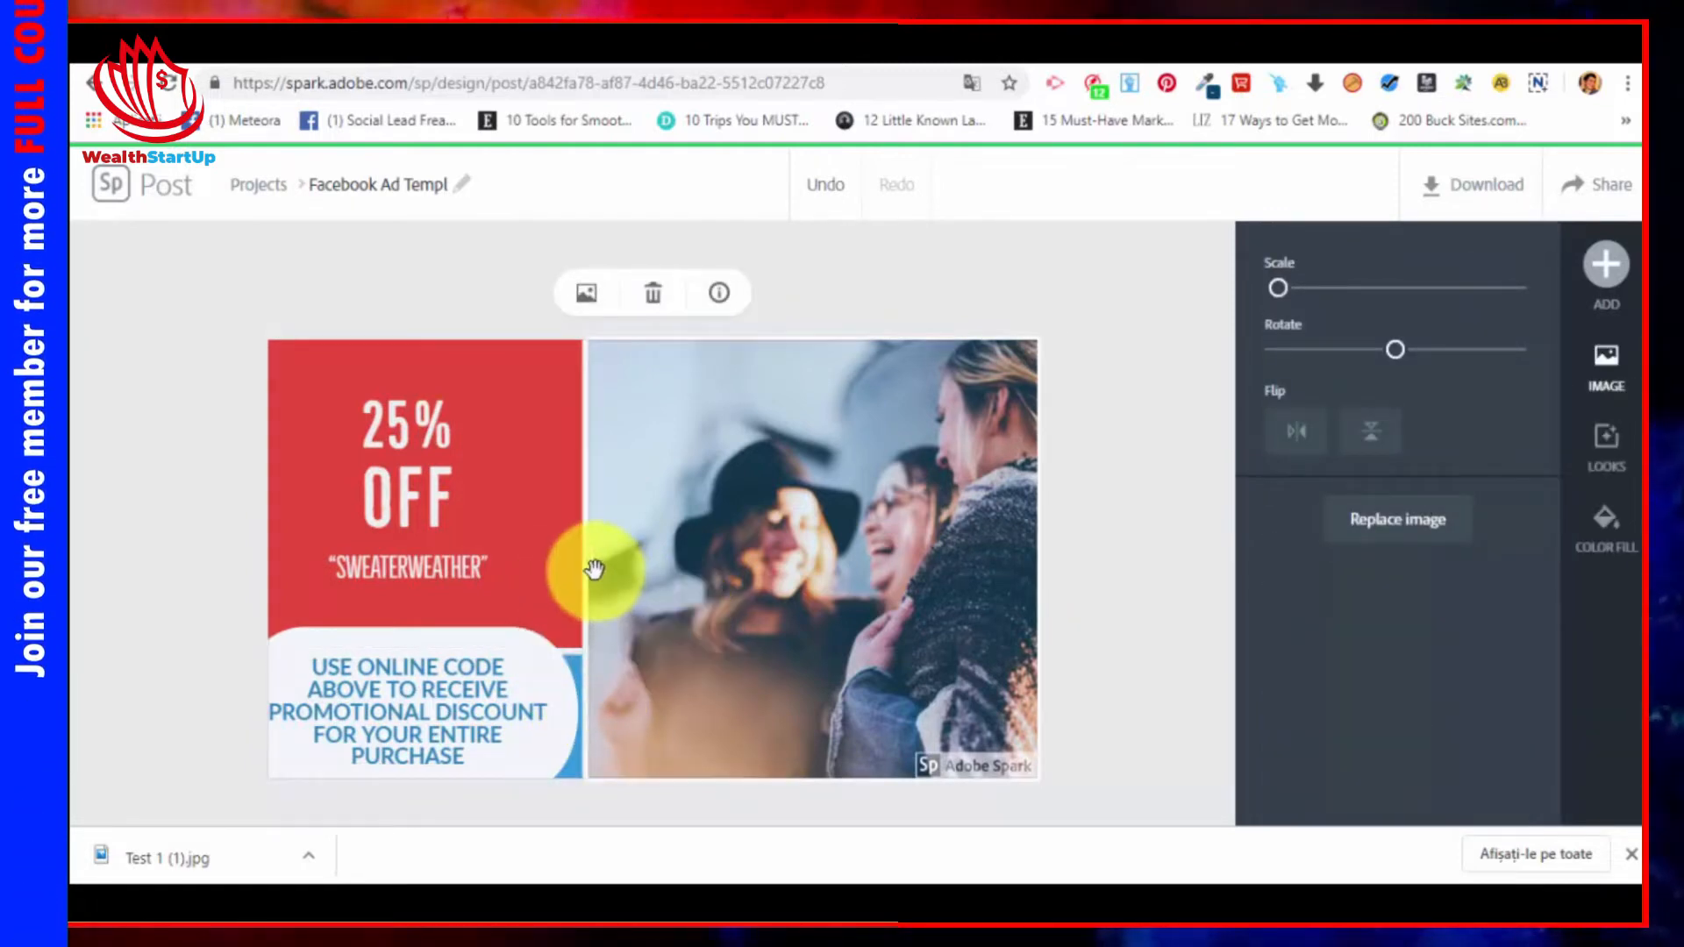
drag(587, 571, 537, 626)
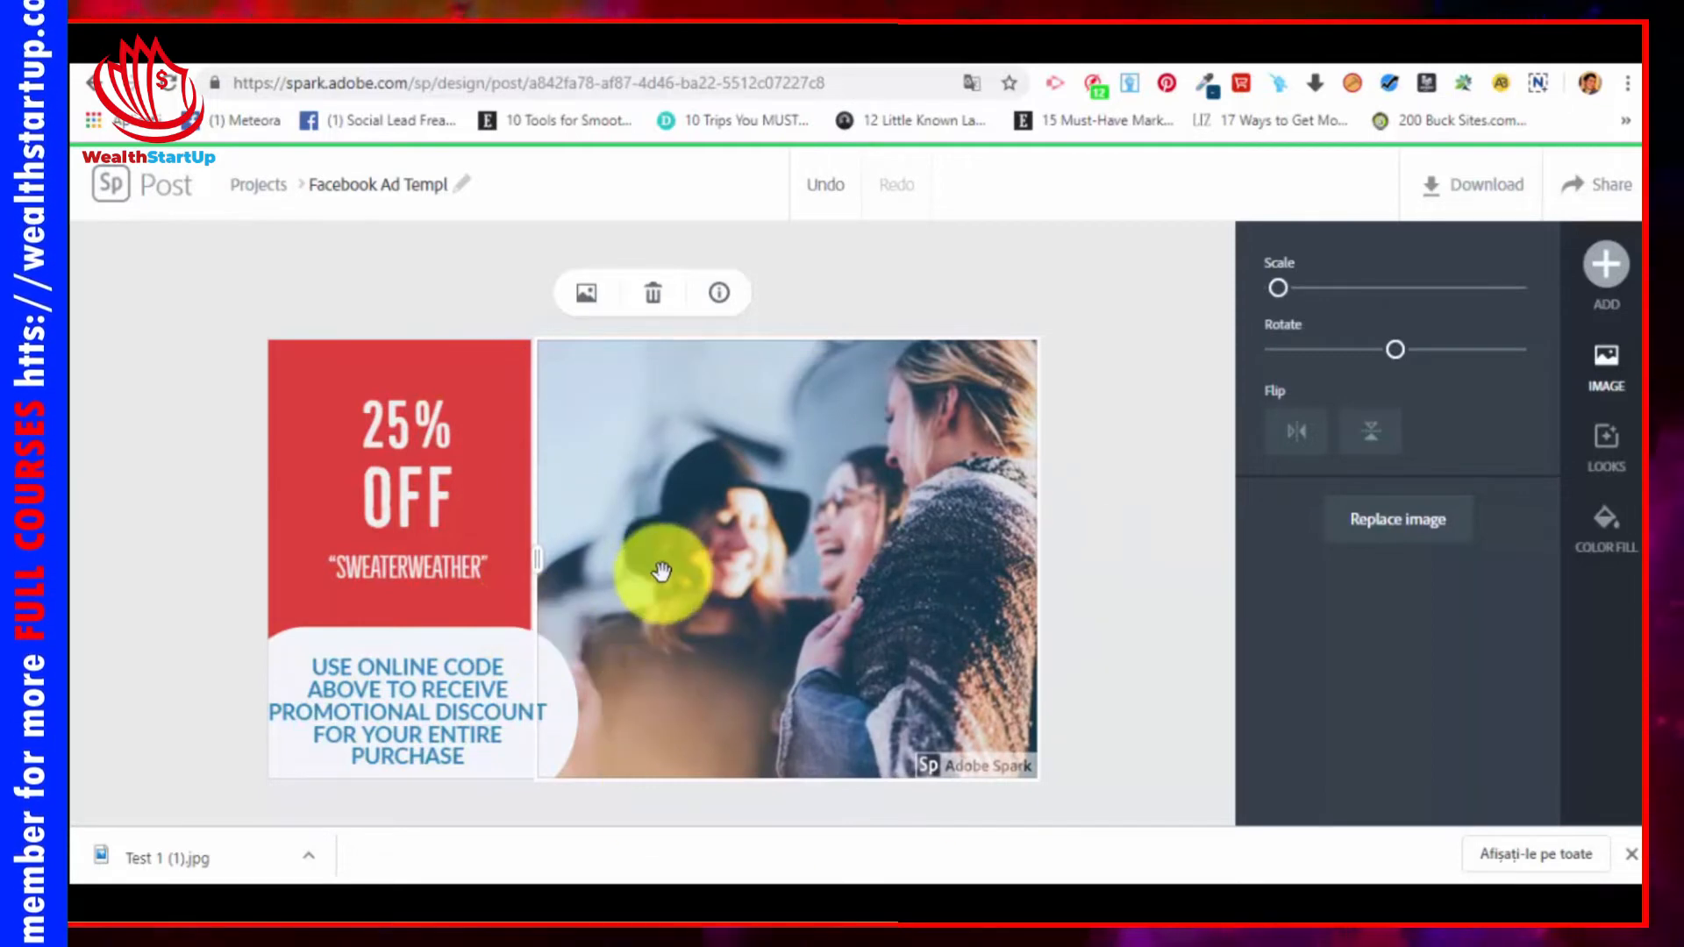
click(969, 299)
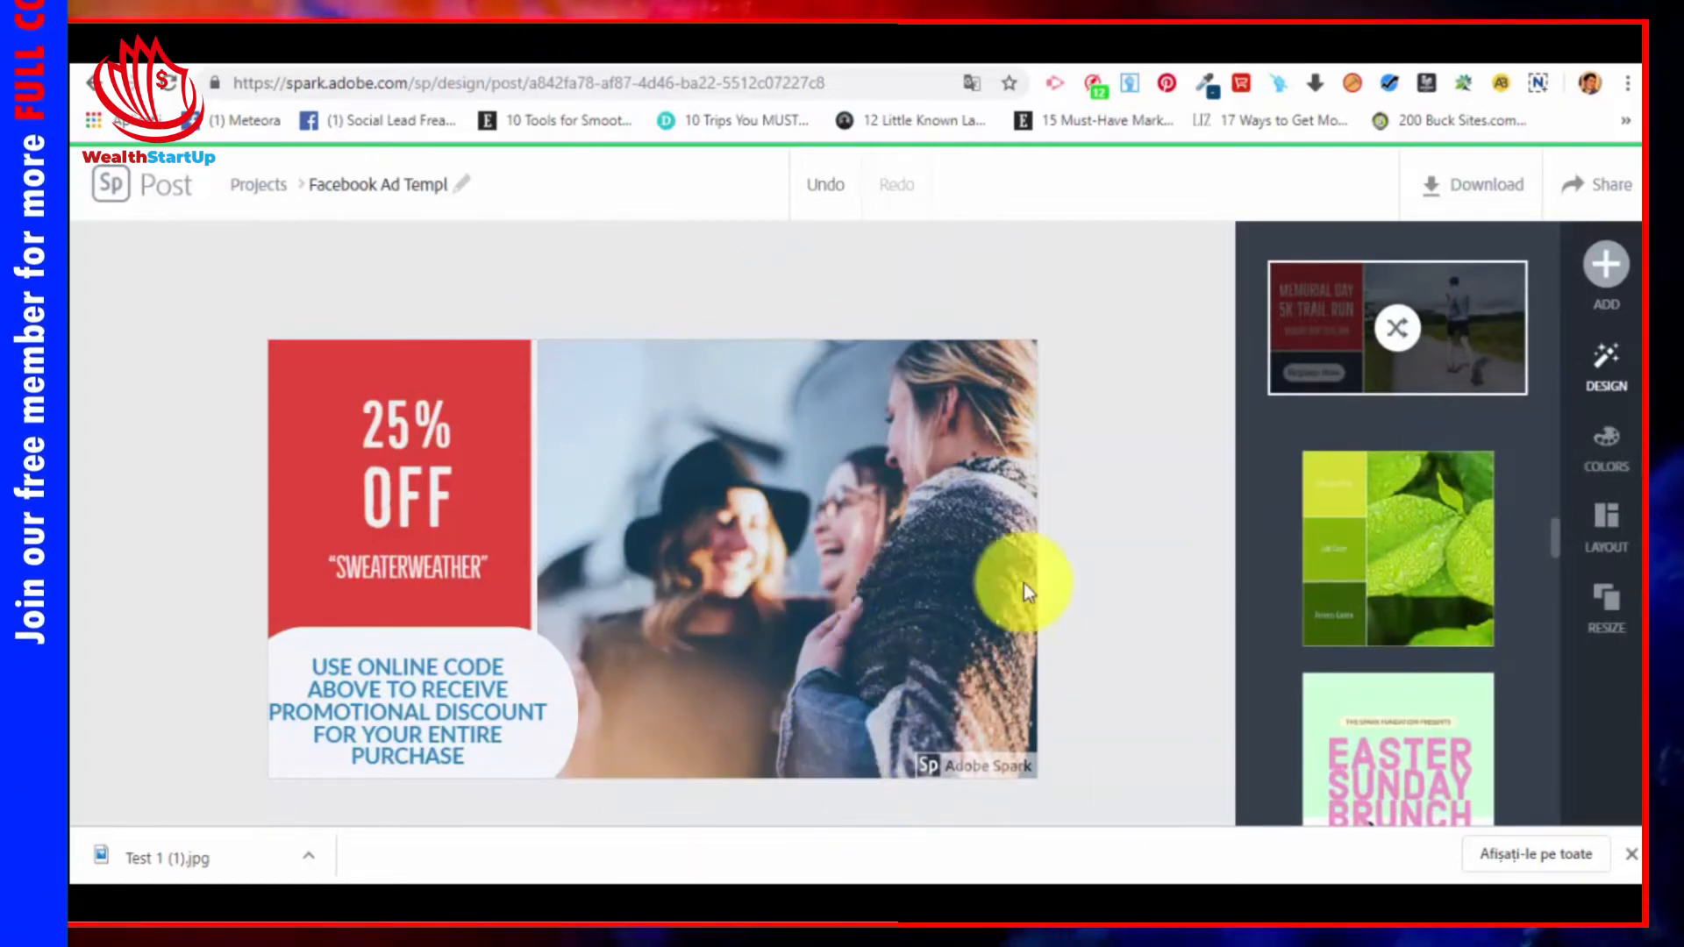
Step: Try the Decorative color palettes and recolor the post with the red, cream and teal one
click(1609, 461)
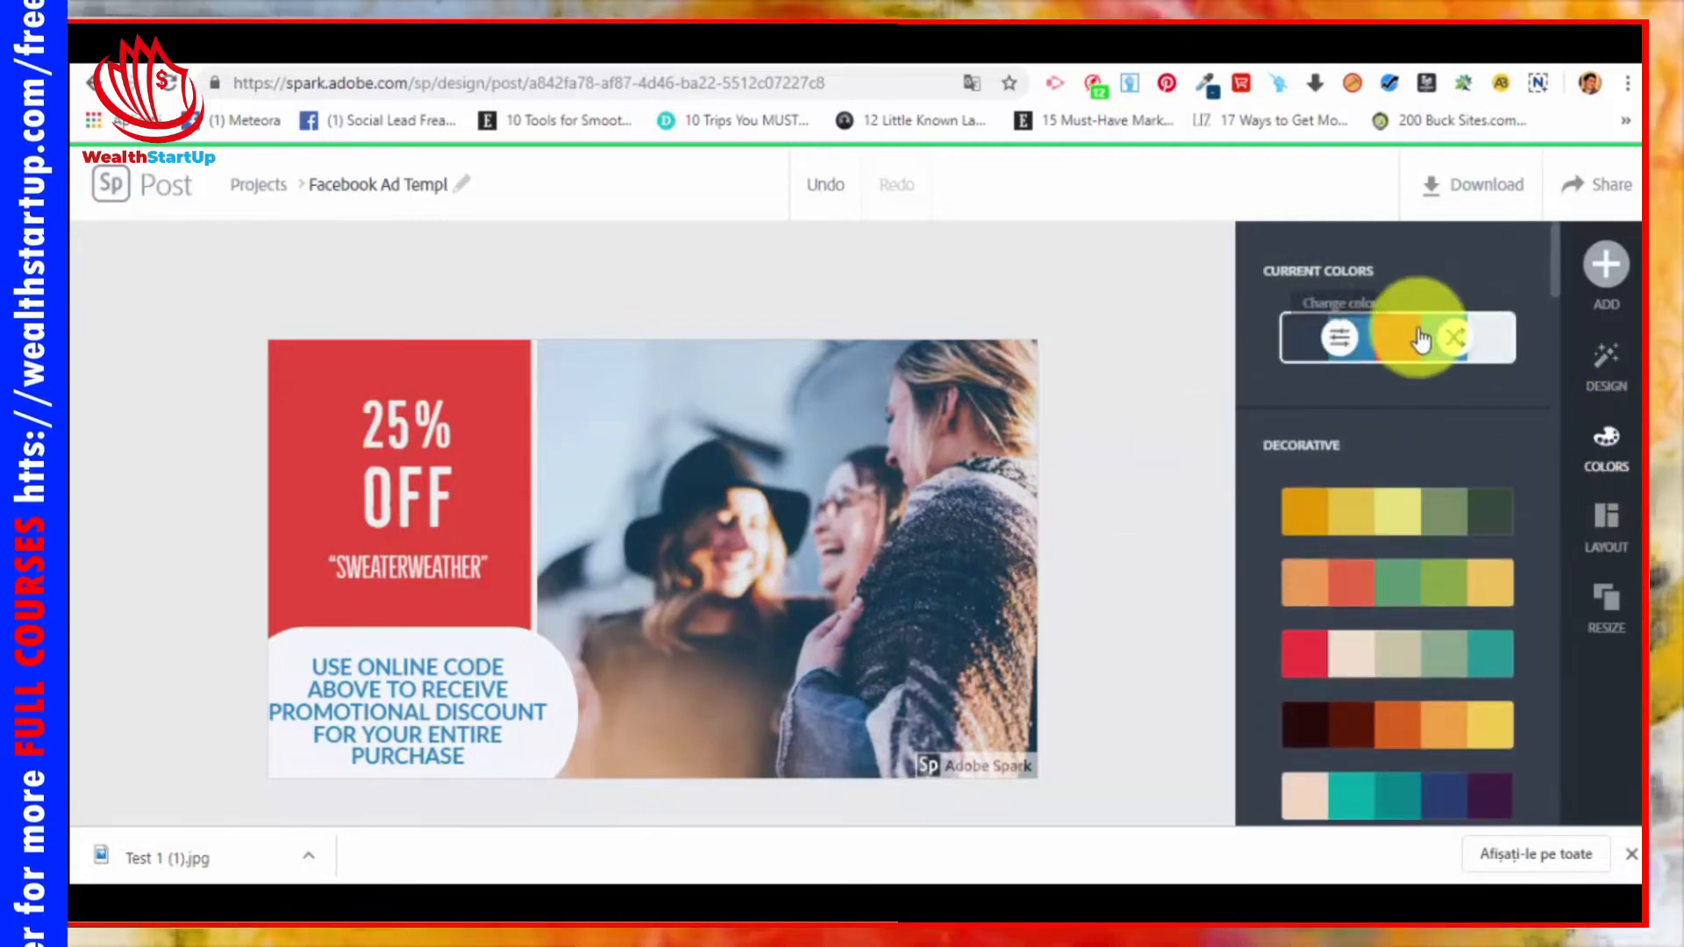
click(1351, 519)
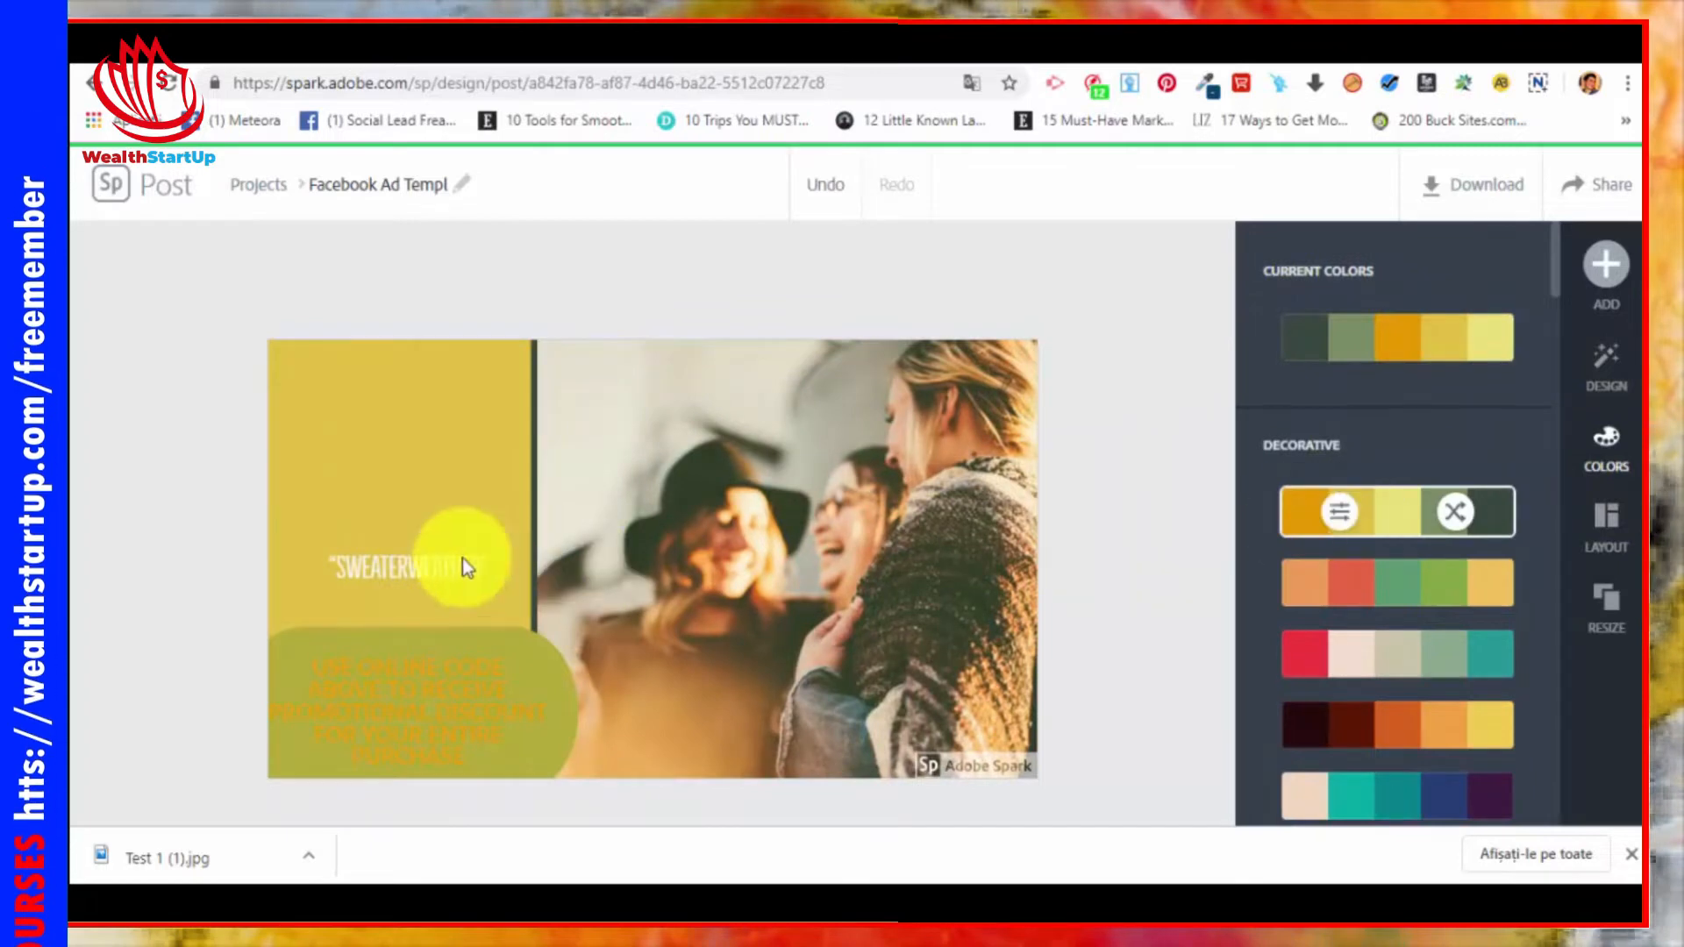
click(1449, 586)
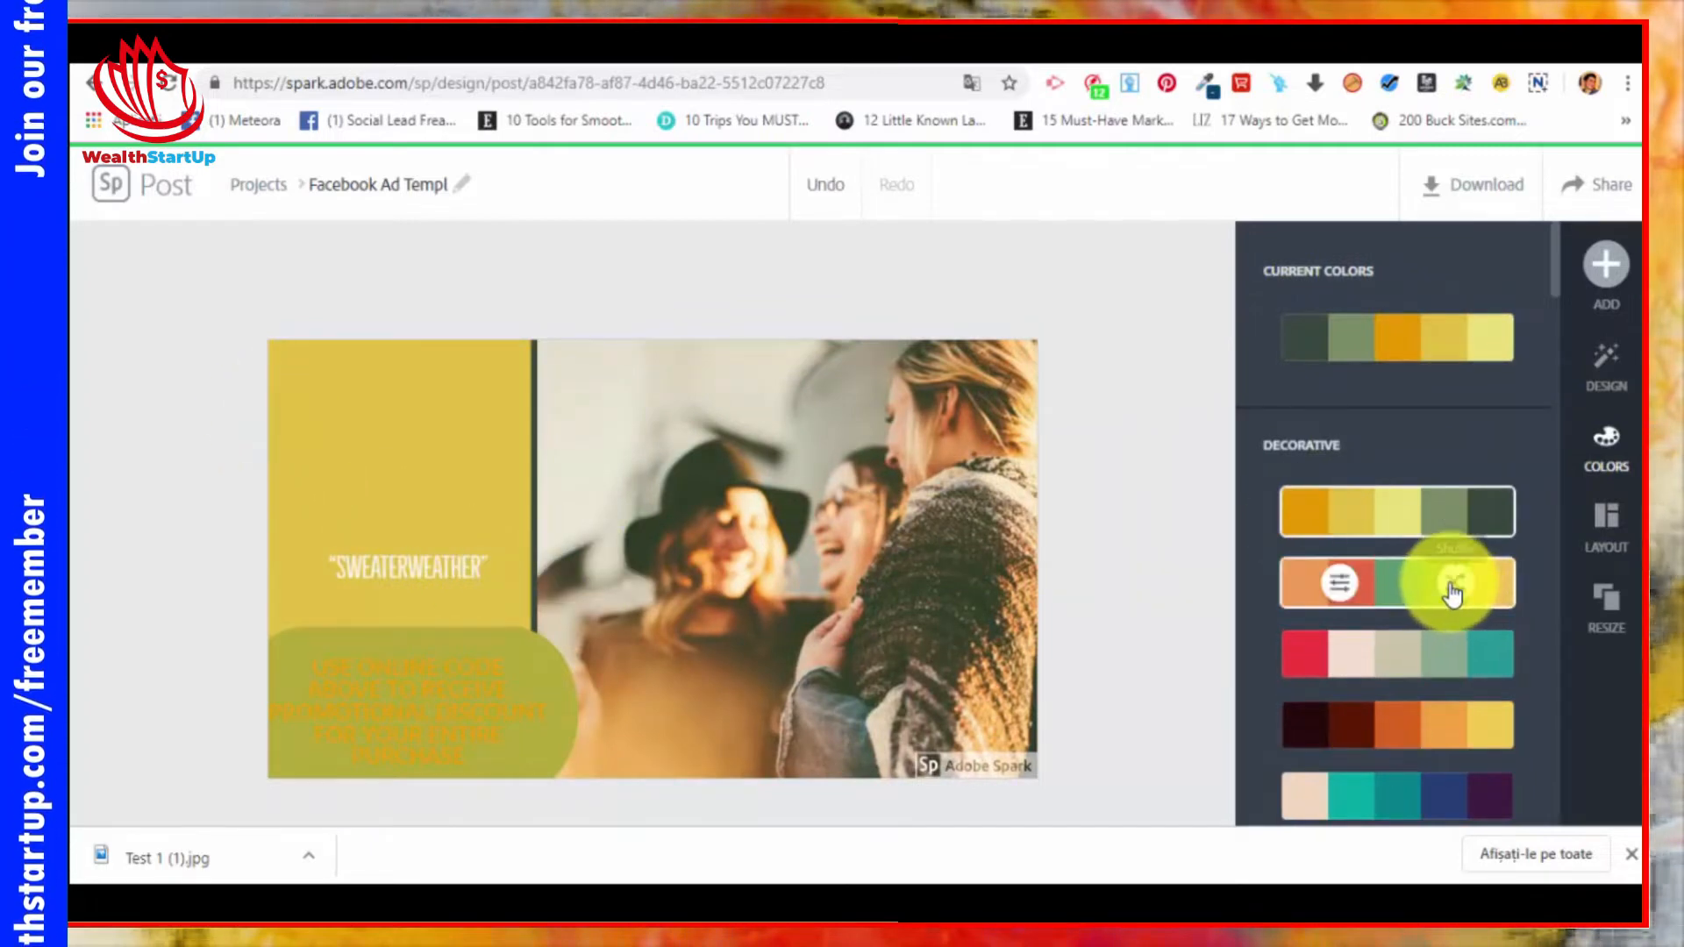
click(1443, 651)
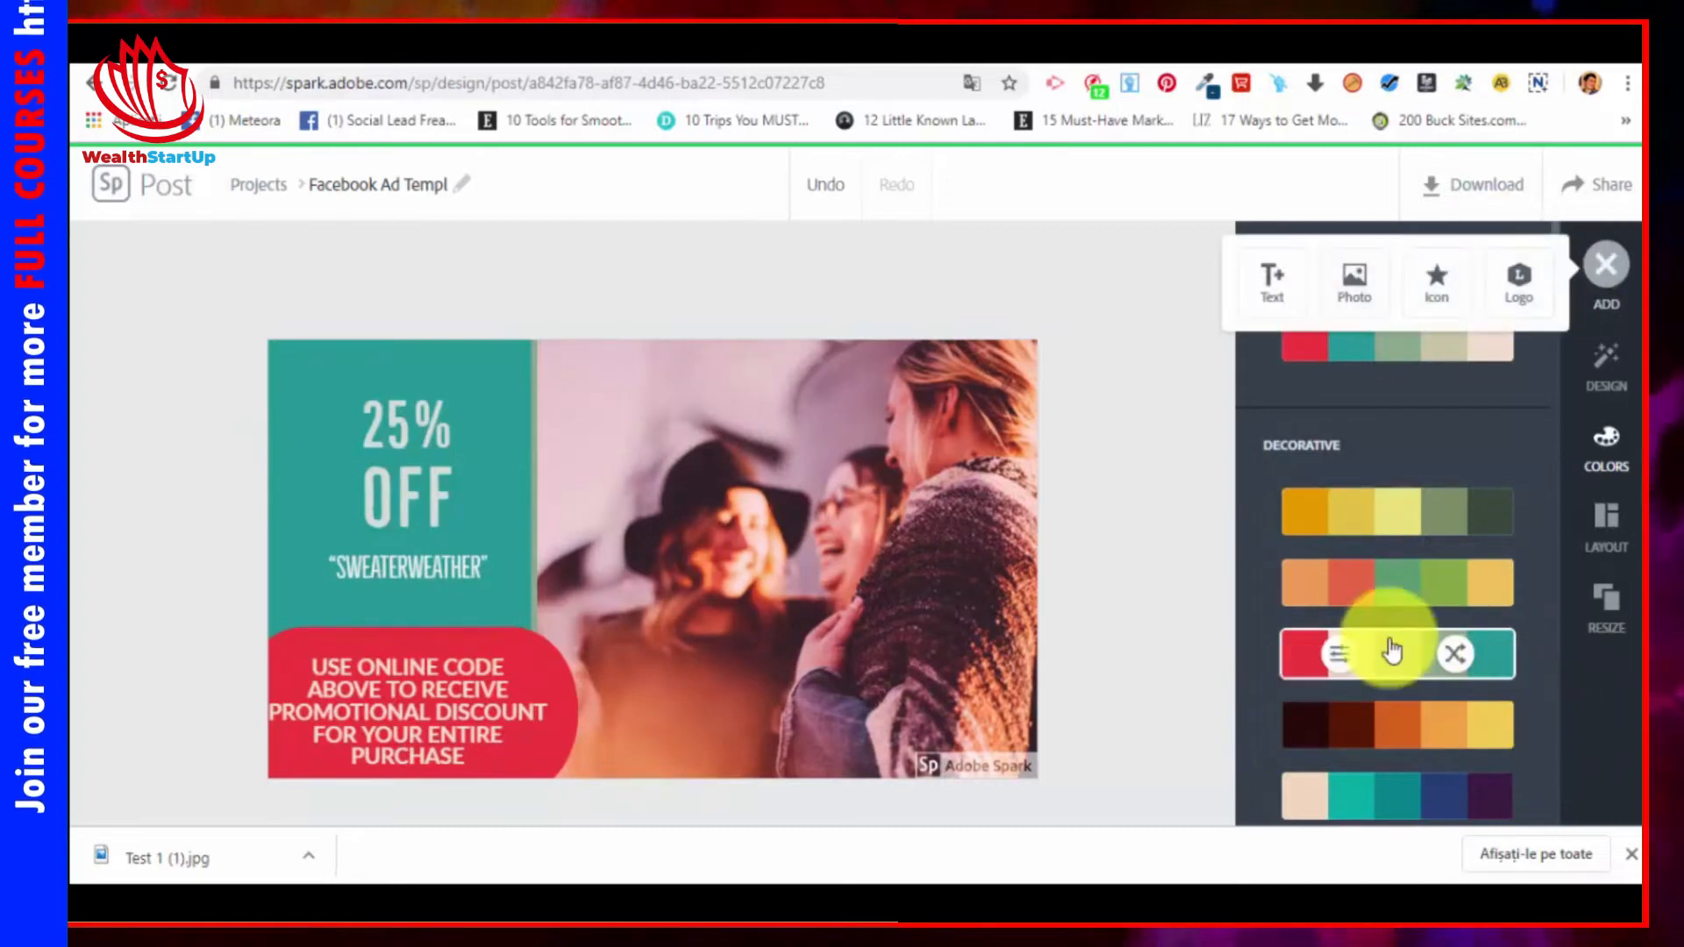
scroll(1386, 662, down, 1)
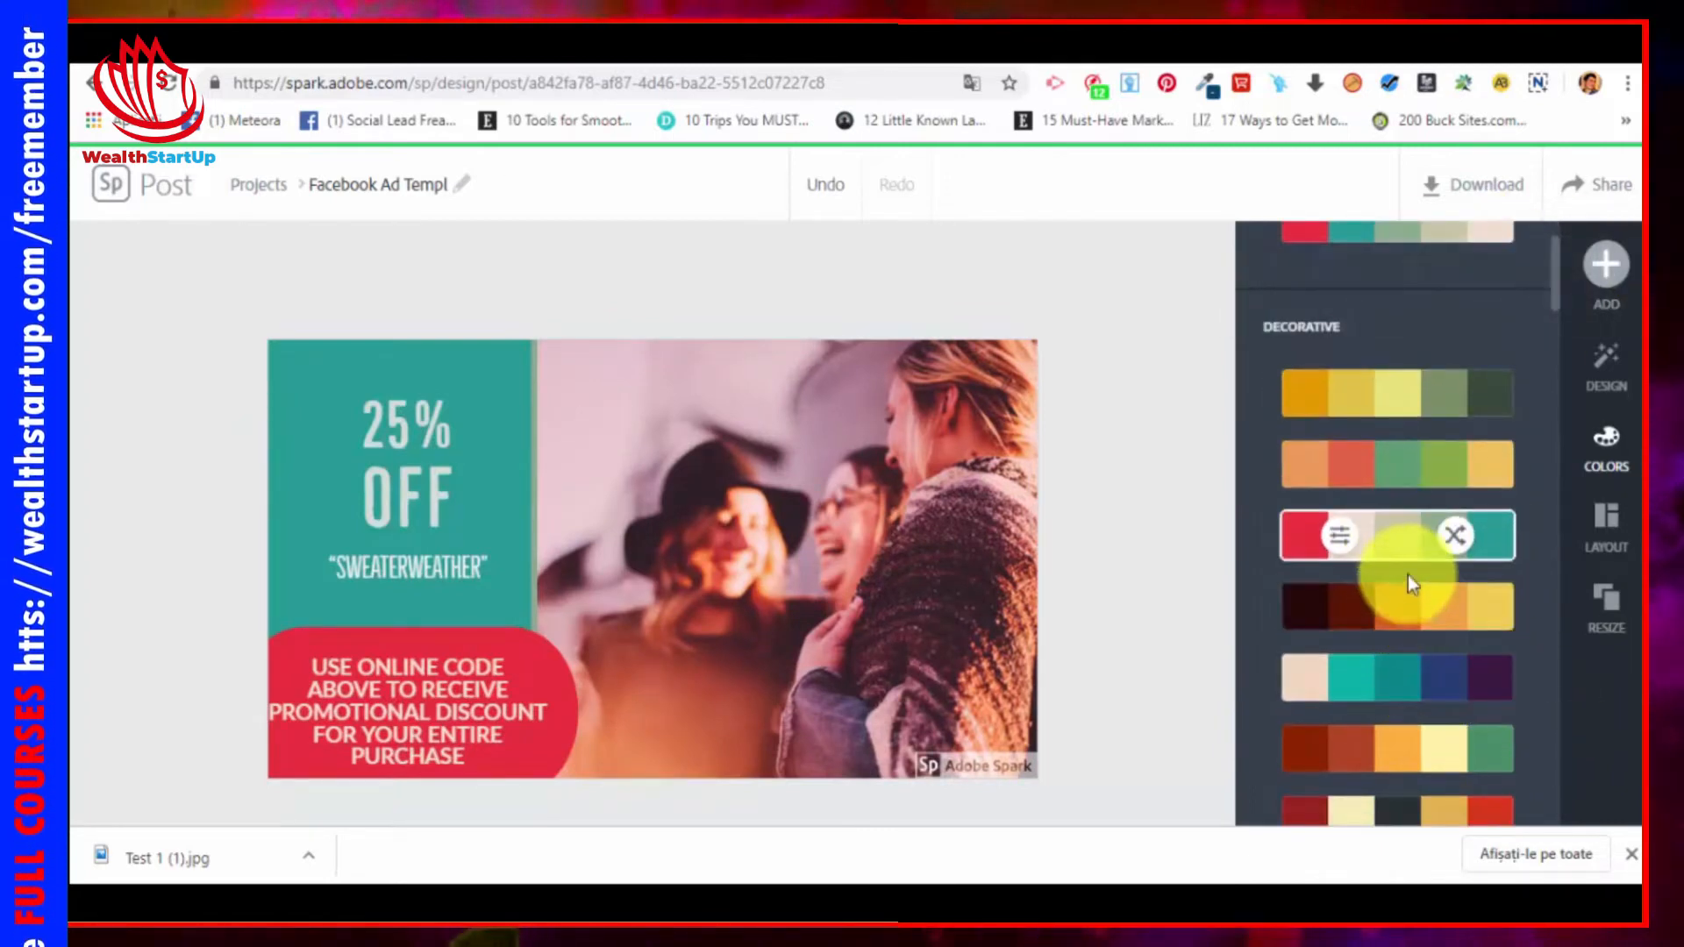
Step: Look through the remaining Decorative and Modern color palettes, the layout options and the social post sizes without changing the post
scroll(1408, 585, down, 4)
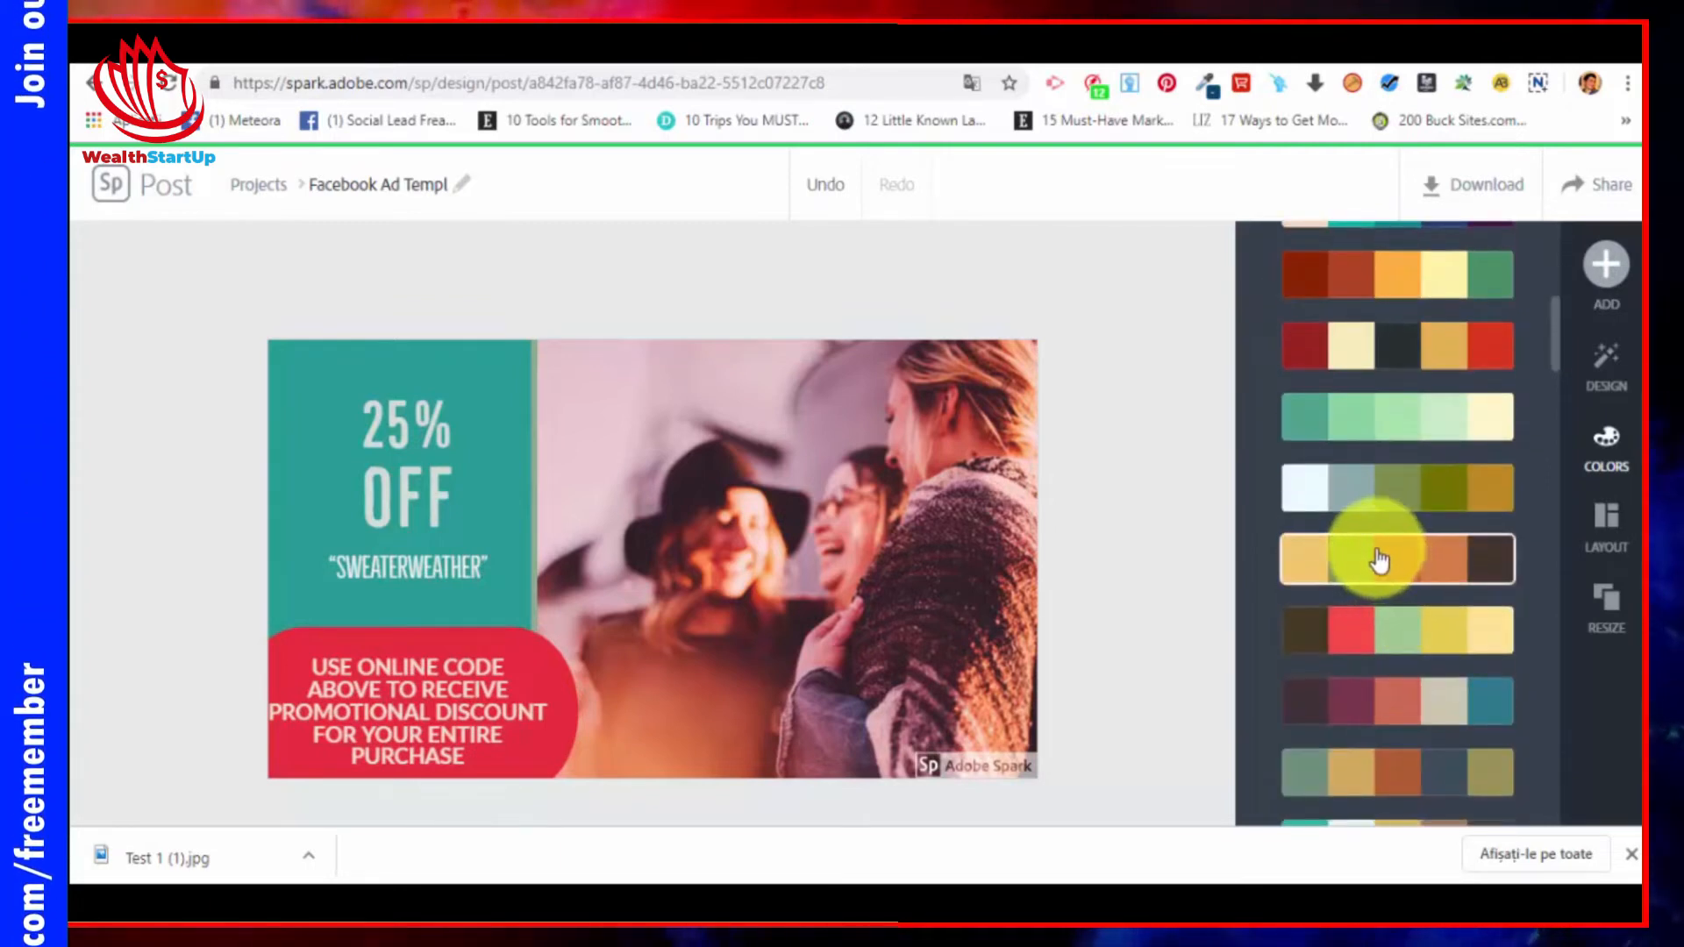
scroll(1380, 562, down, 3)
scroll(1379, 561, down, 2)
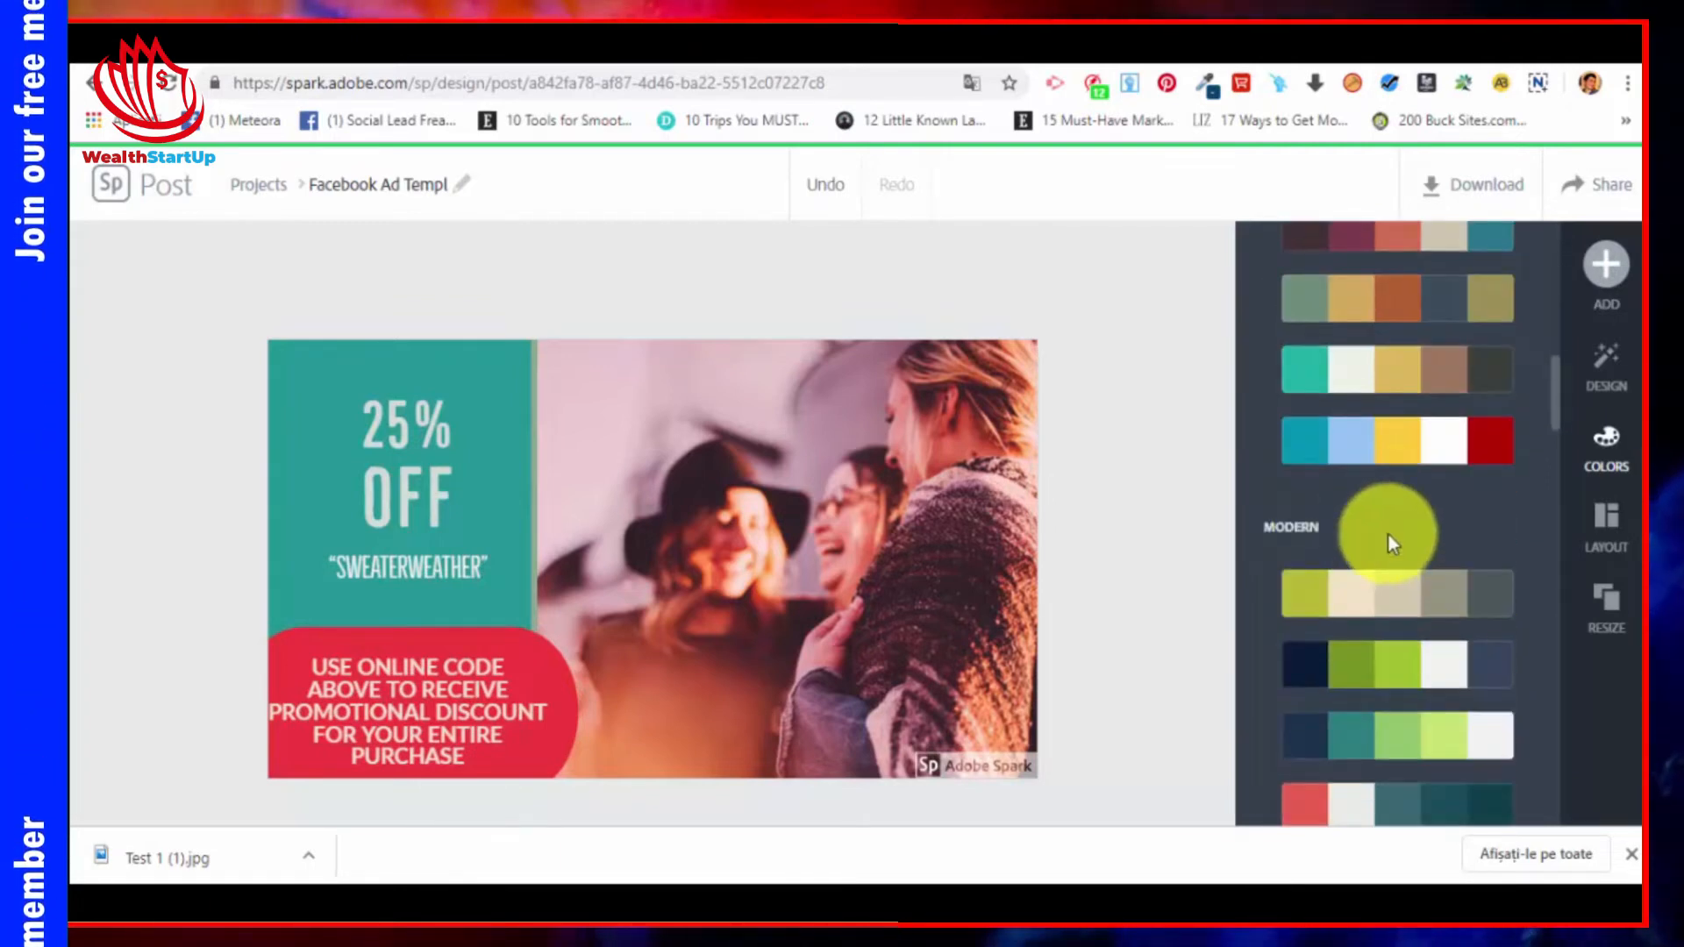
click(1634, 519)
scroll(1509, 658, down, 2)
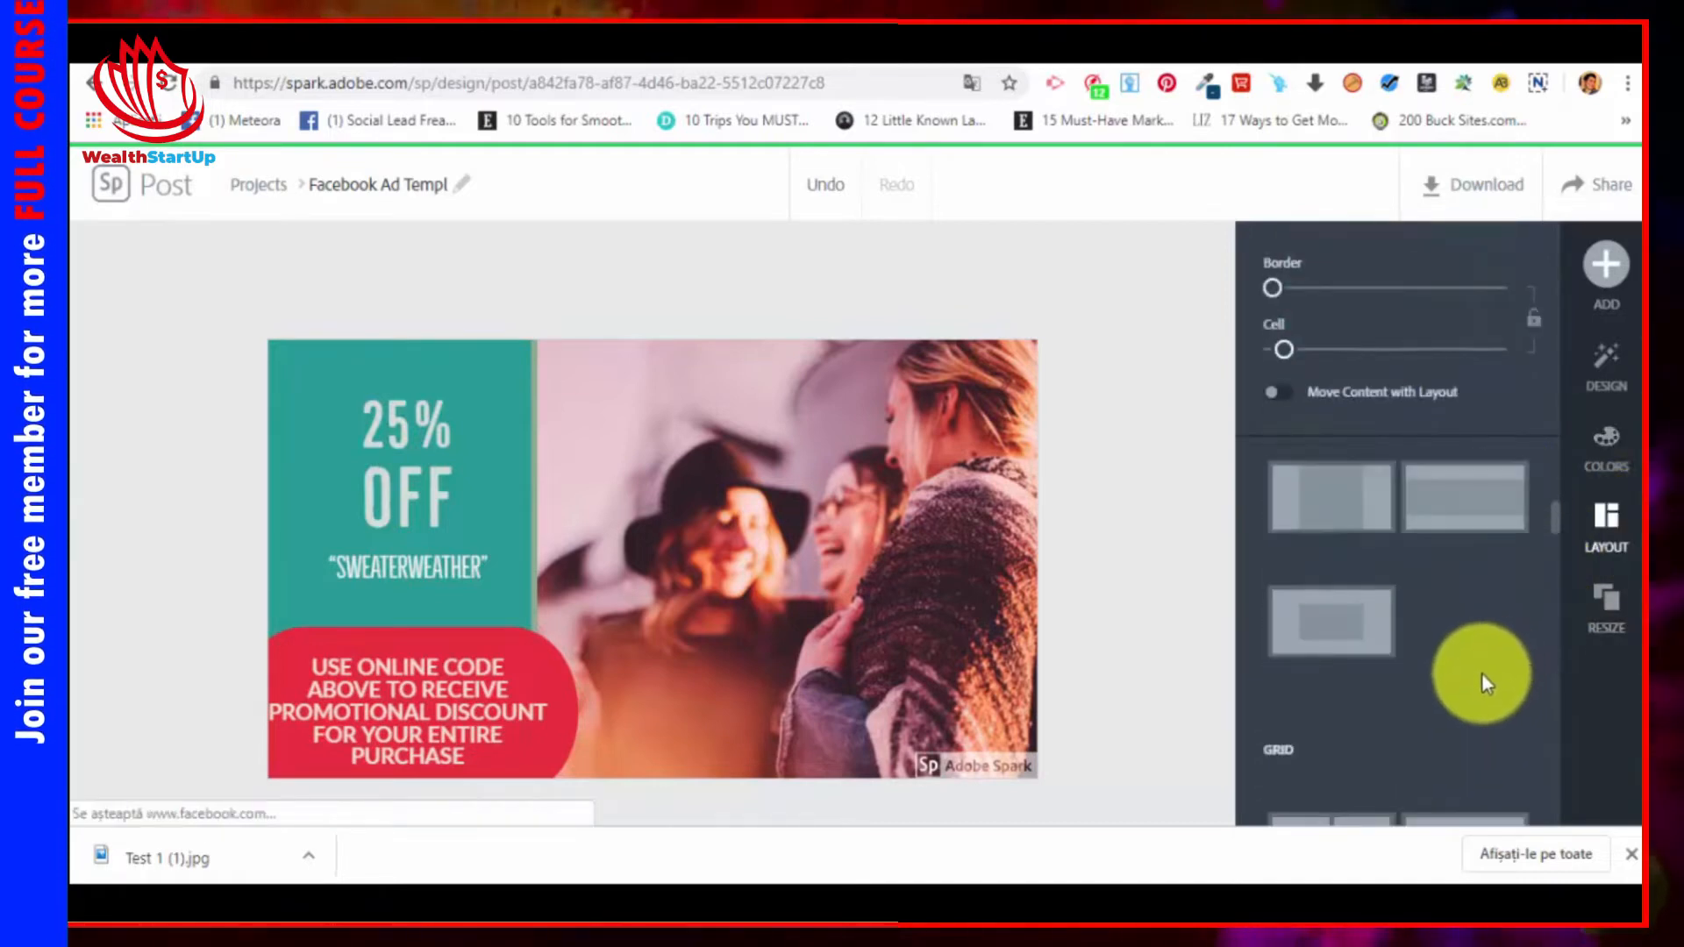
click(1632, 625)
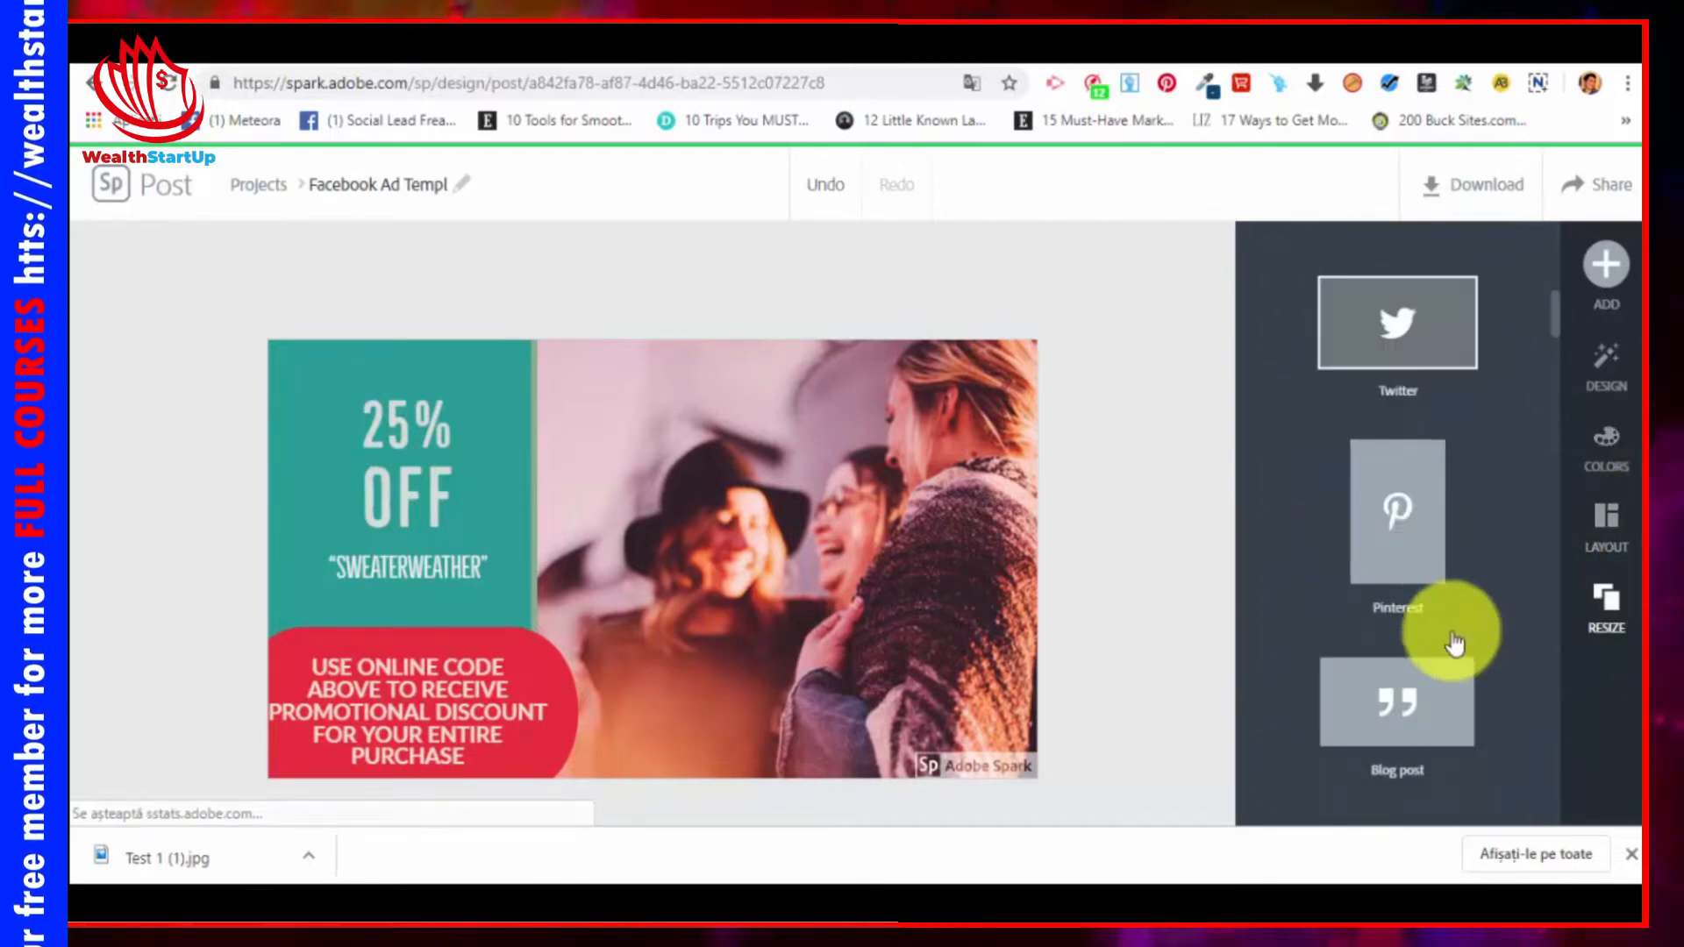
scroll(1457, 618, down, 3)
scroll(1460, 628, up, 5)
scroll(1456, 619, up, 5)
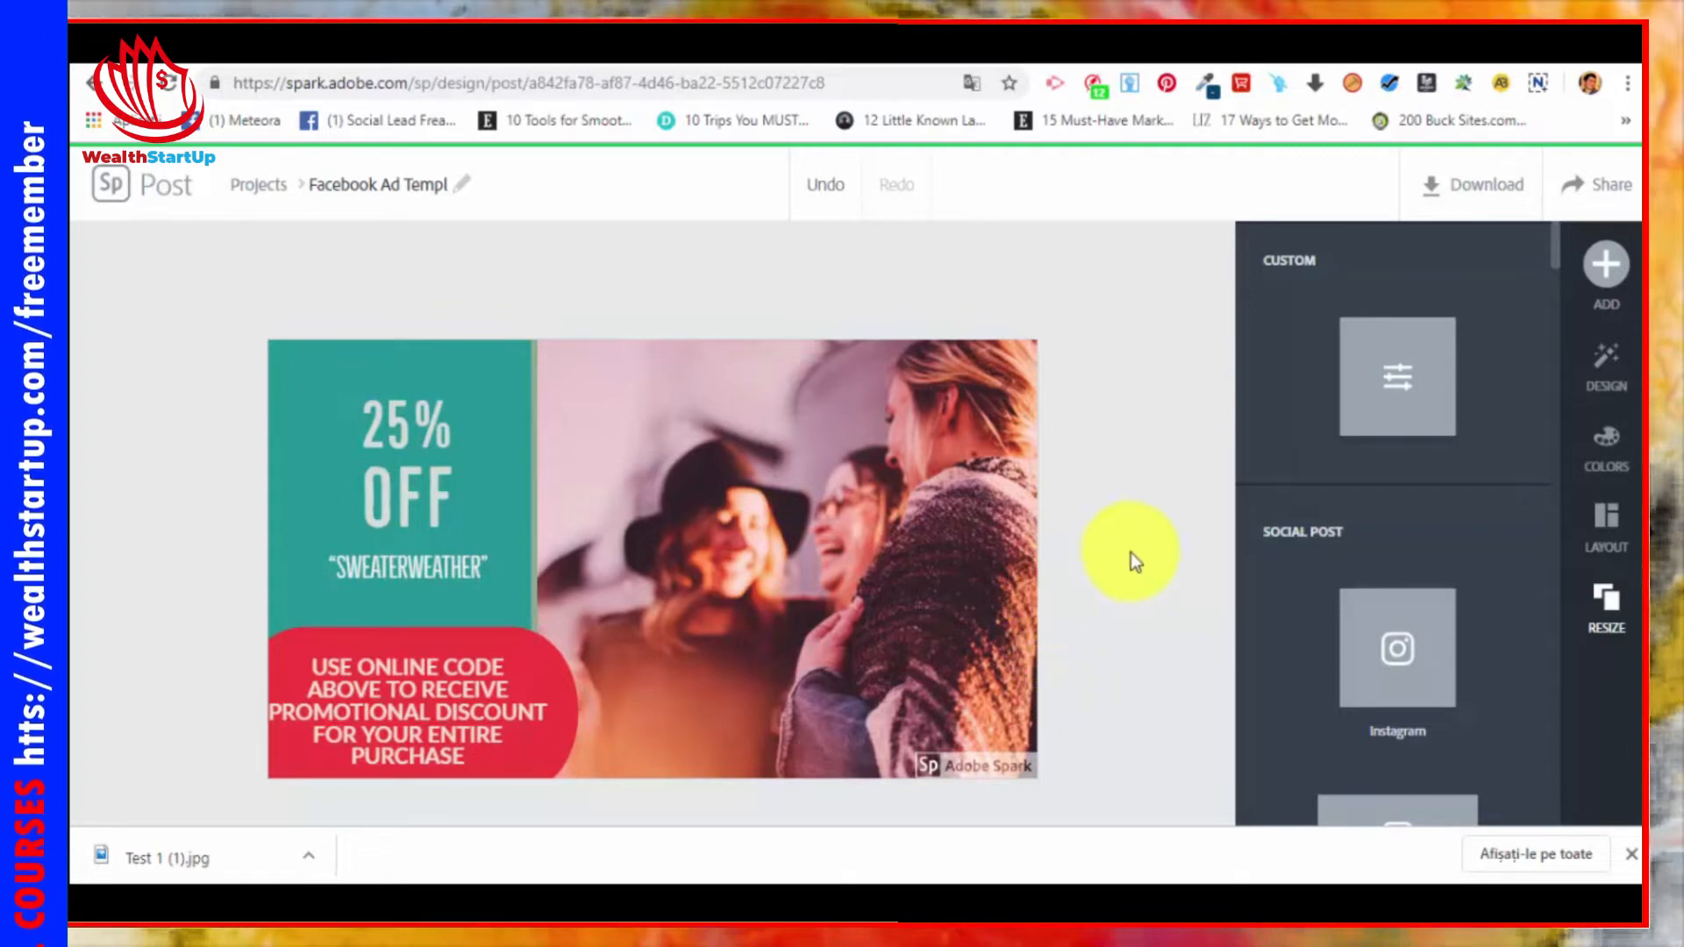
Step: Download the finished Facebook ad as an image and dismiss the Spark Premium offer
click(1505, 193)
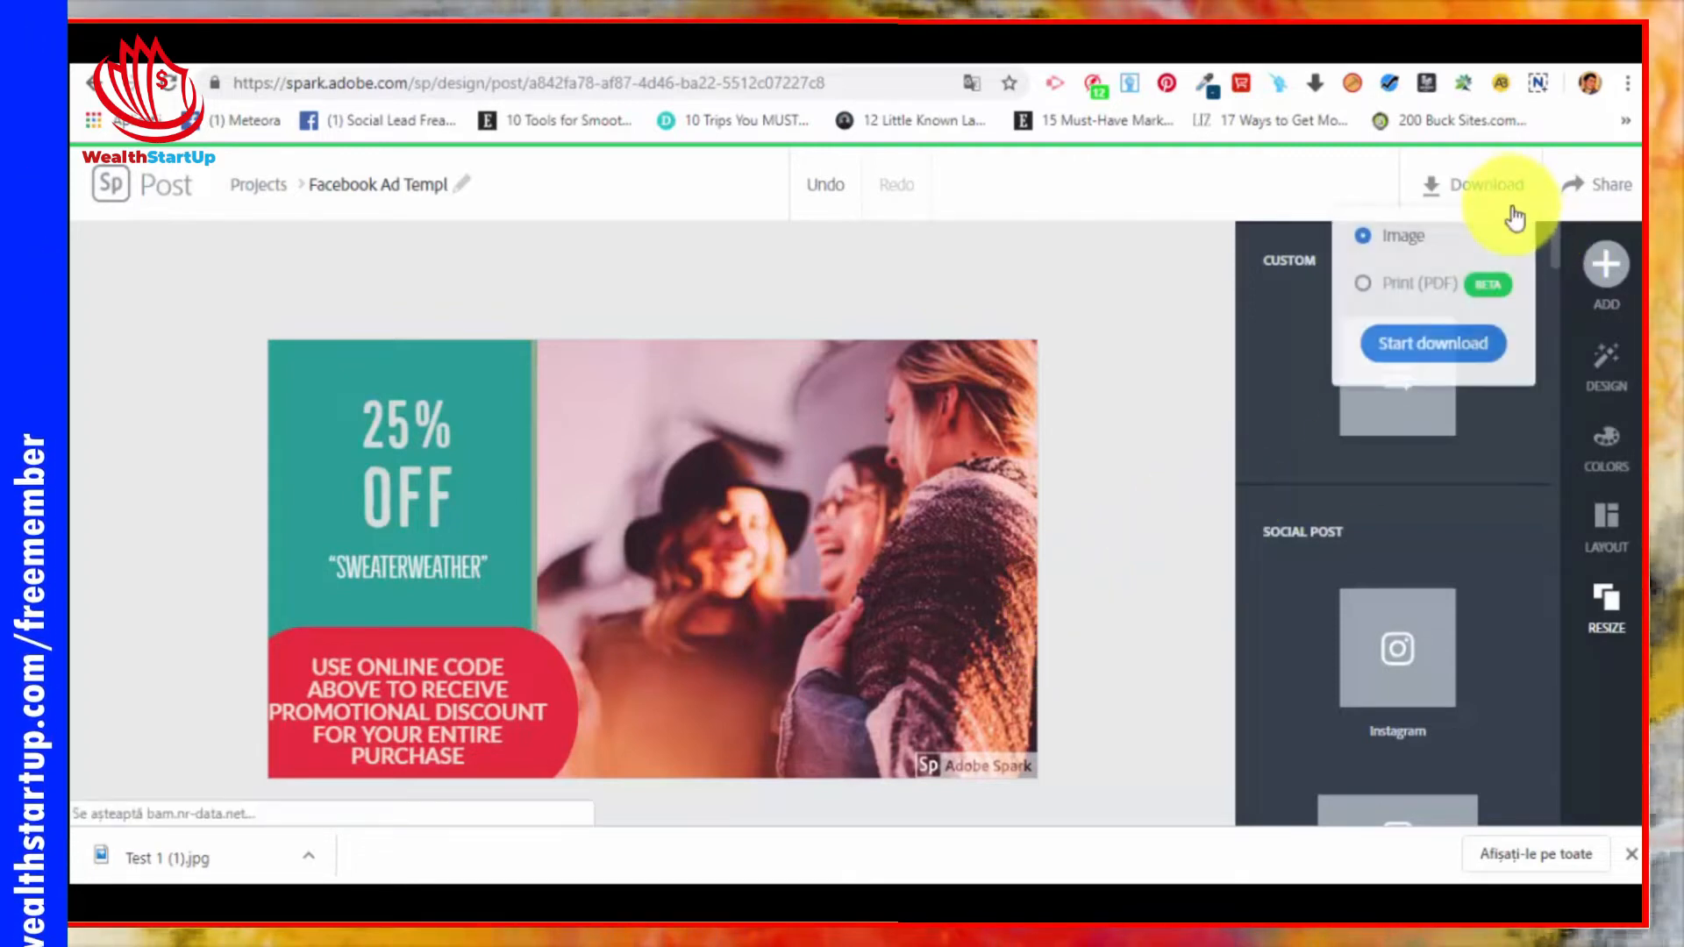
click(1446, 344)
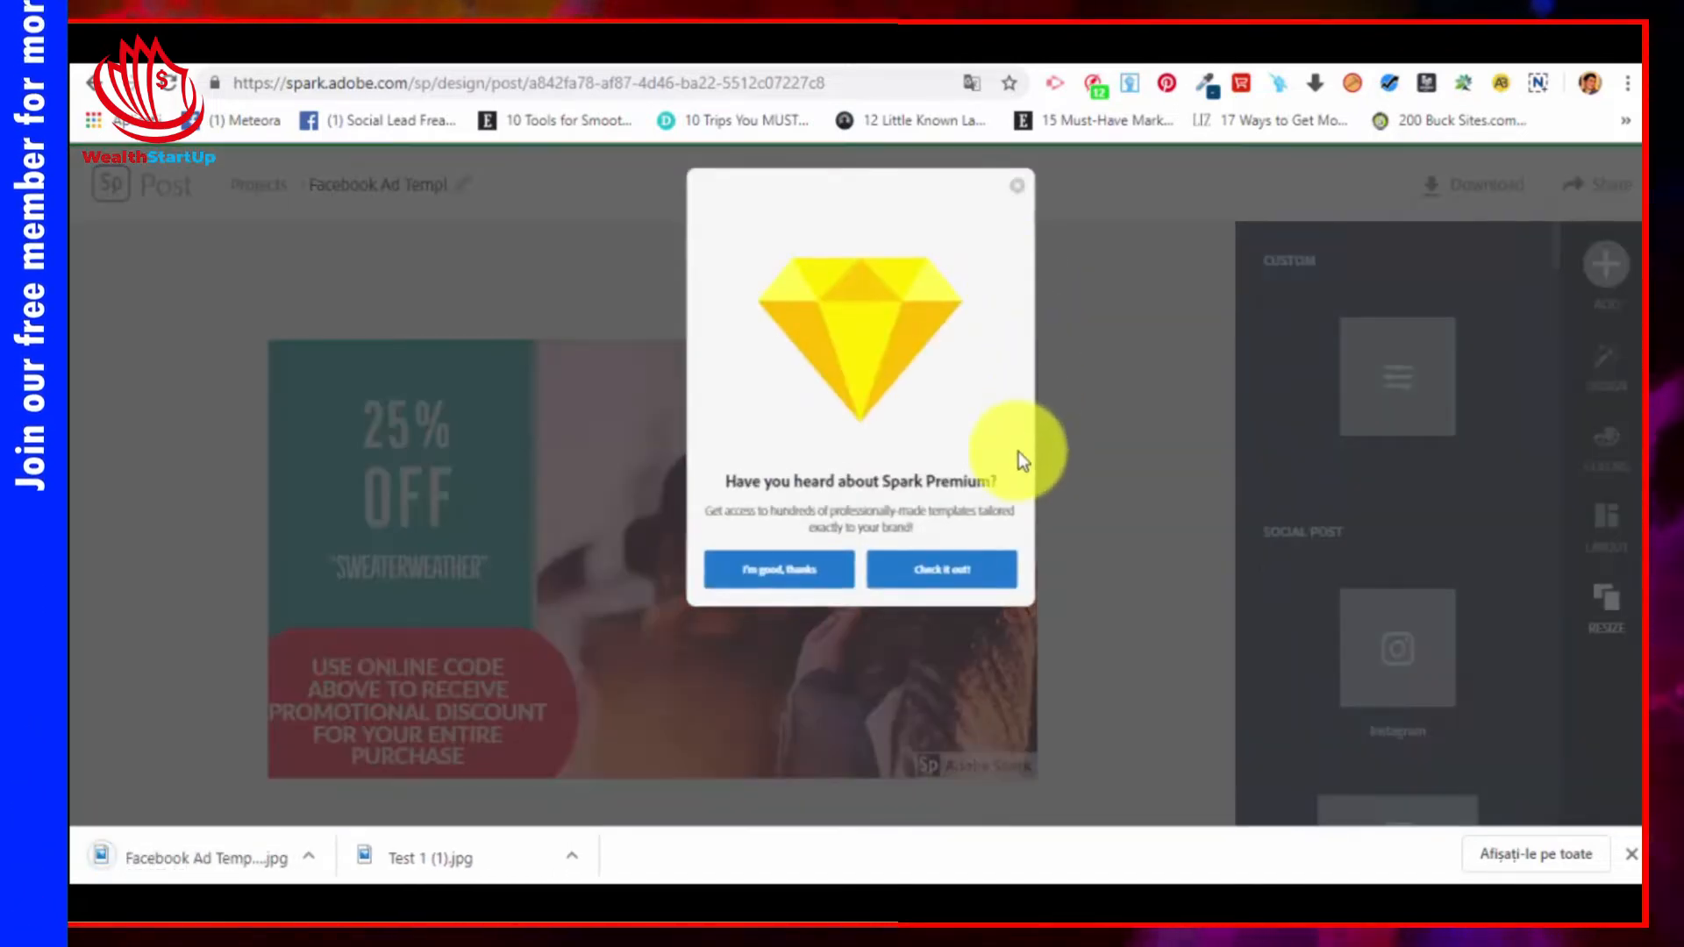
click(1017, 187)
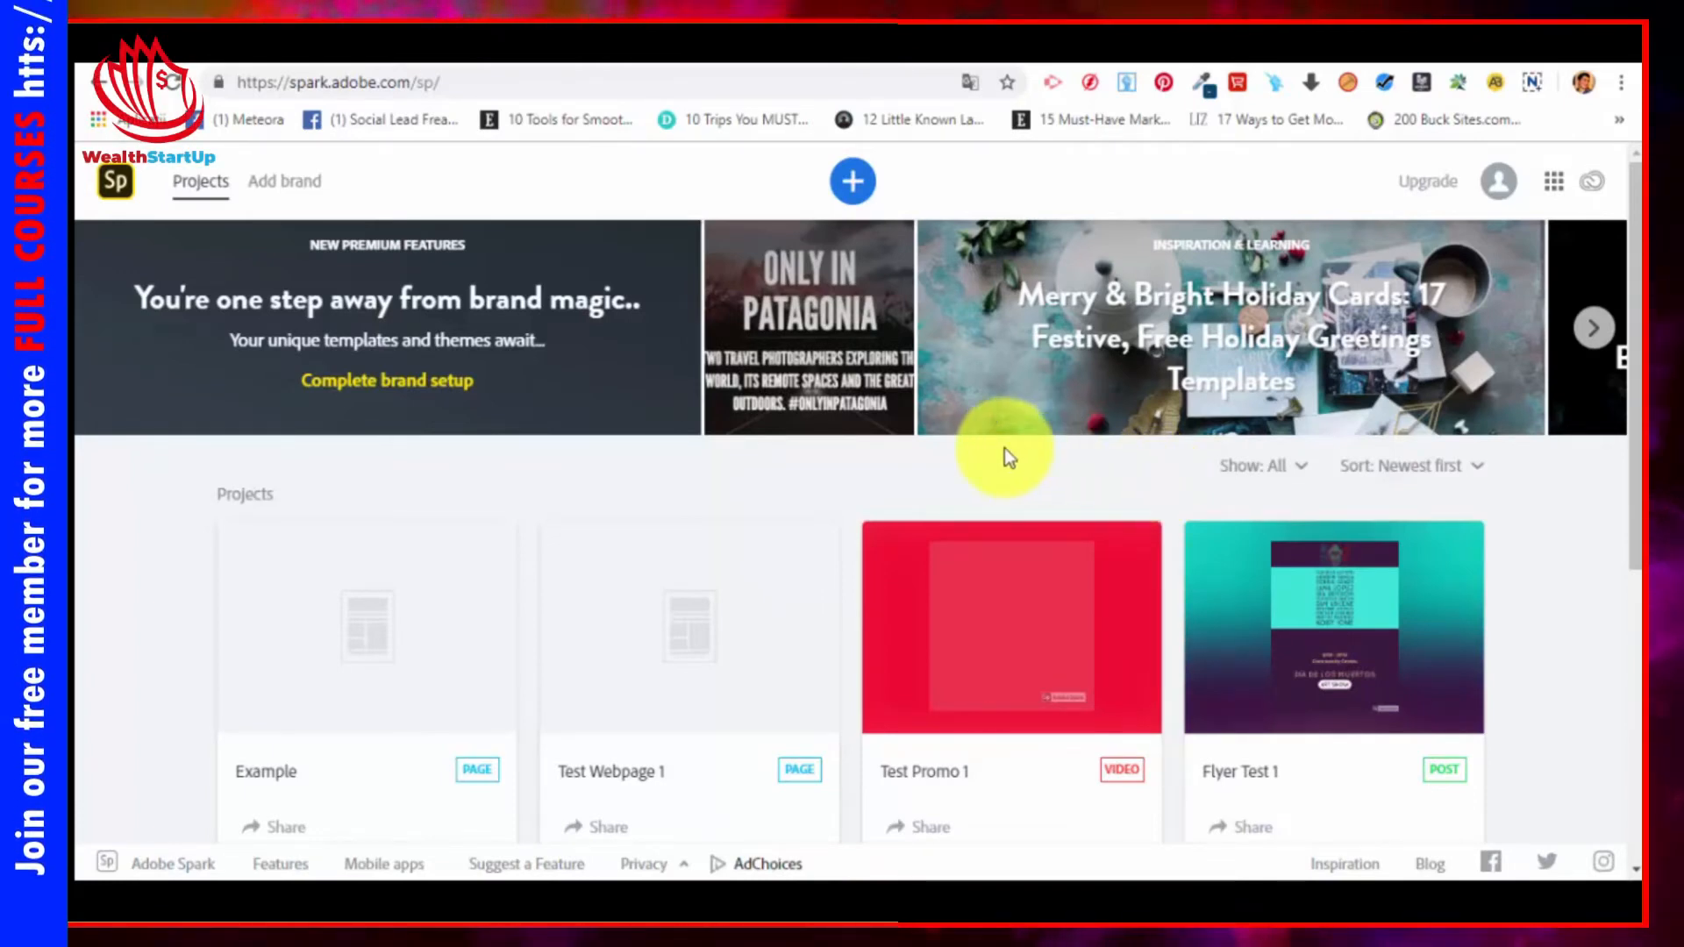
Step: Start a new project from the "GILDED LEAF CO." Cover template among the popular graphics
click(852, 185)
scroll(877, 263, down, 3)
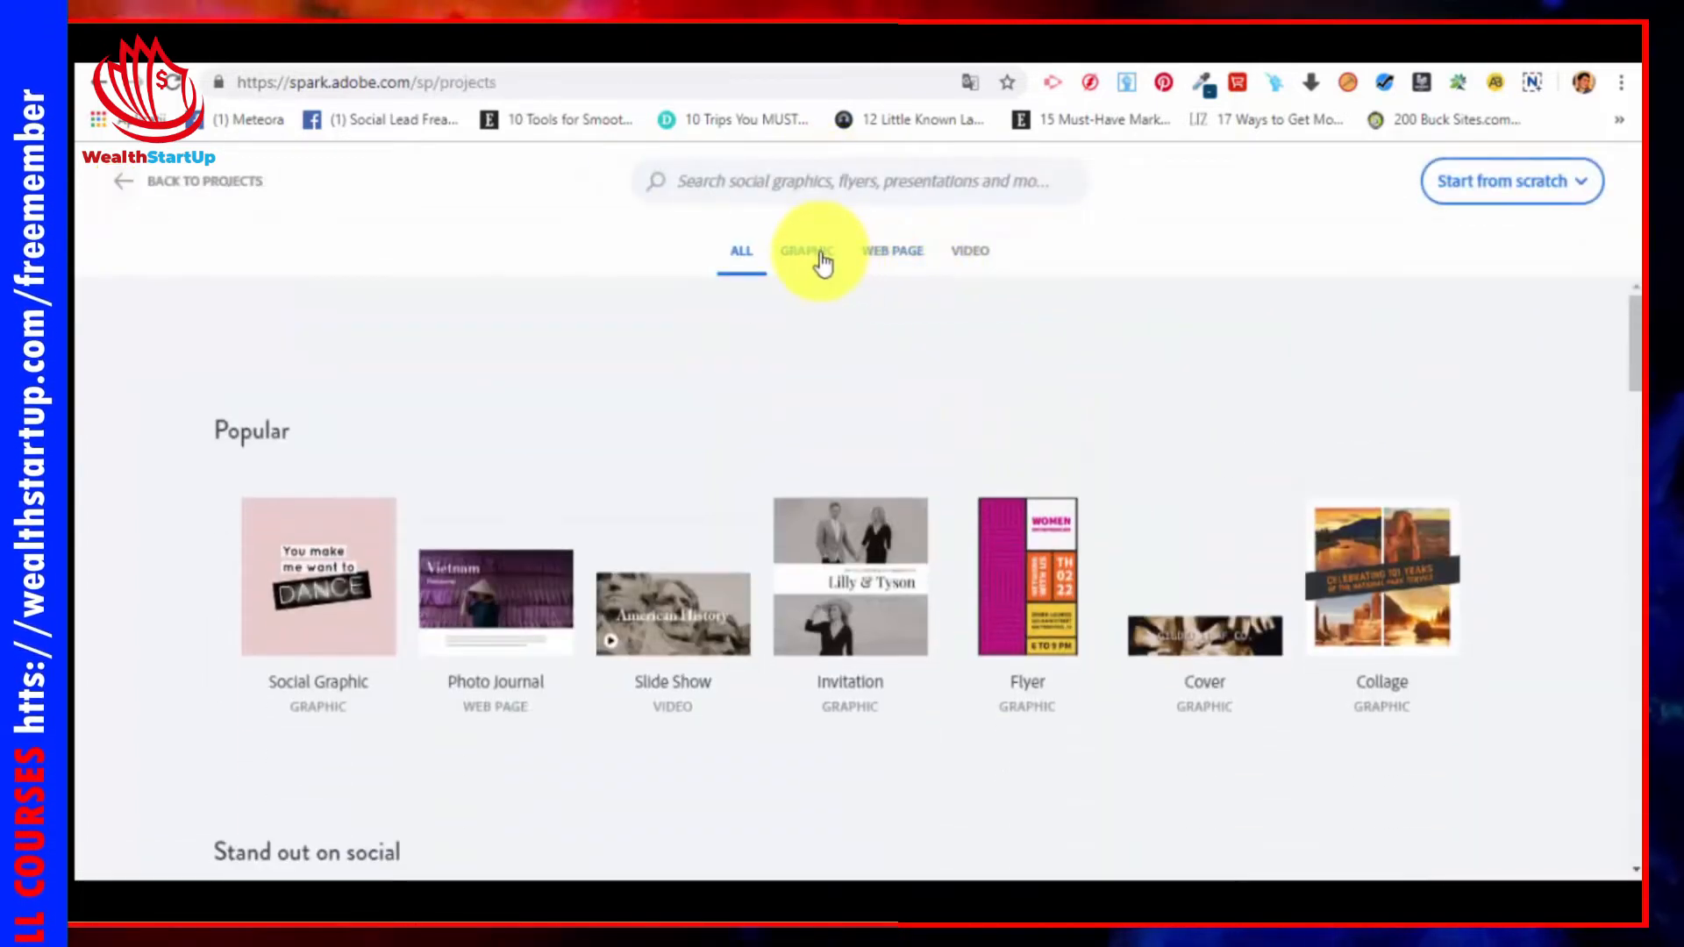
scroll(895, 435, down, 3)
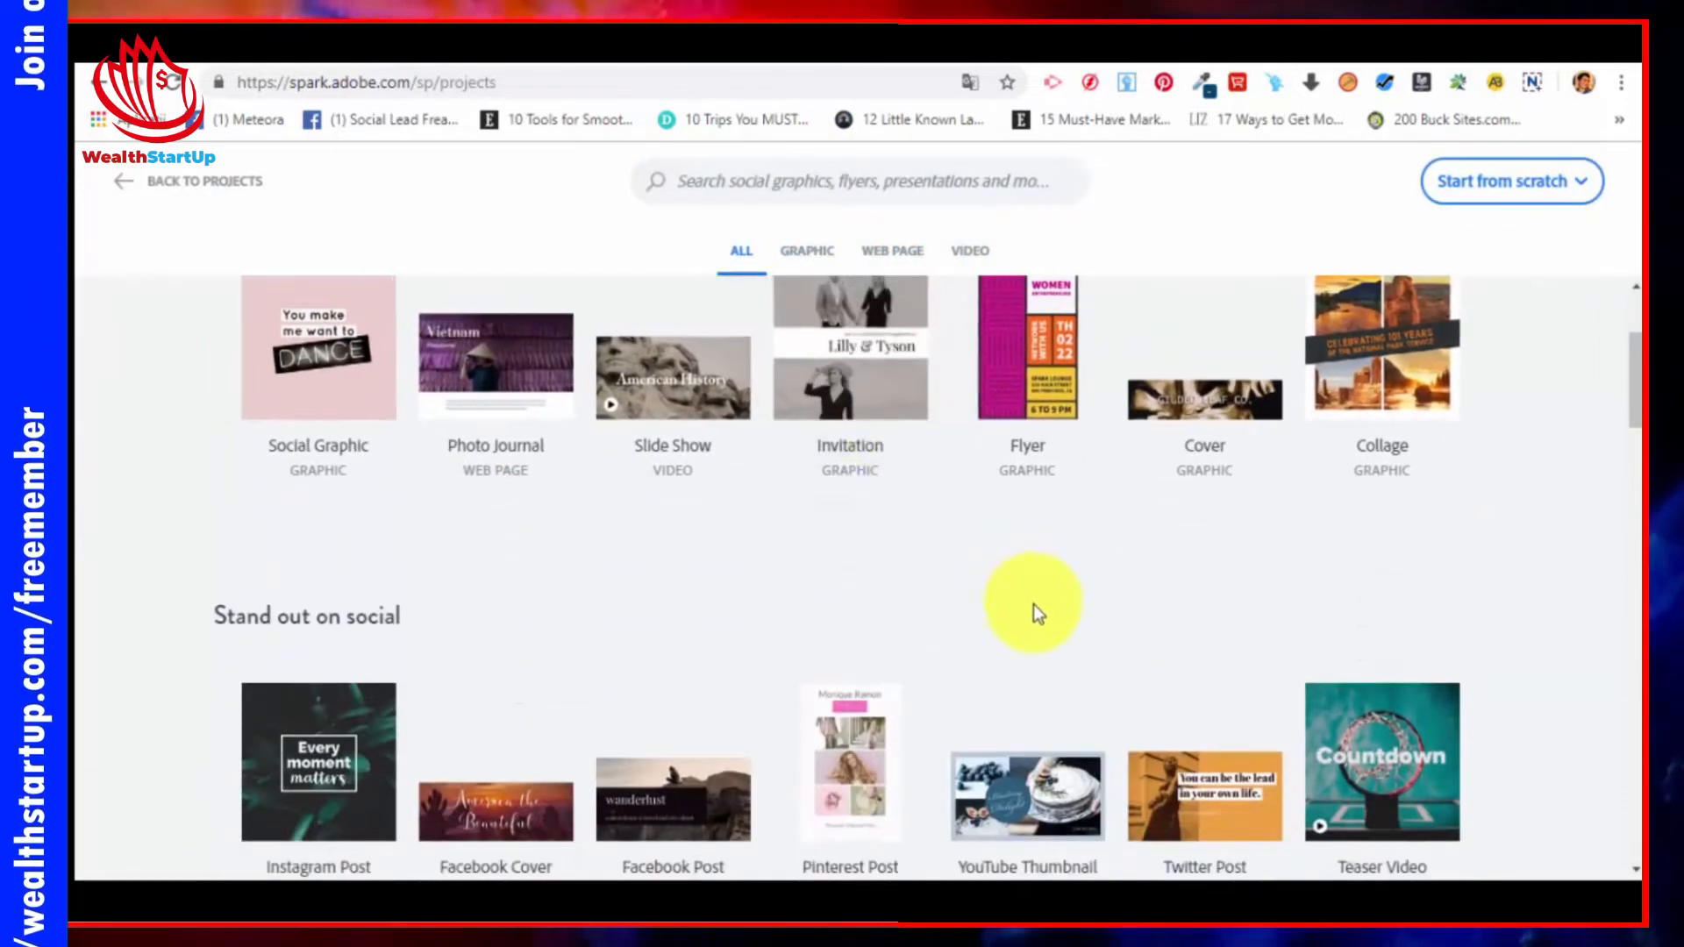
scroll(1063, 657, up, 2)
scroll(1063, 658, down, 2)
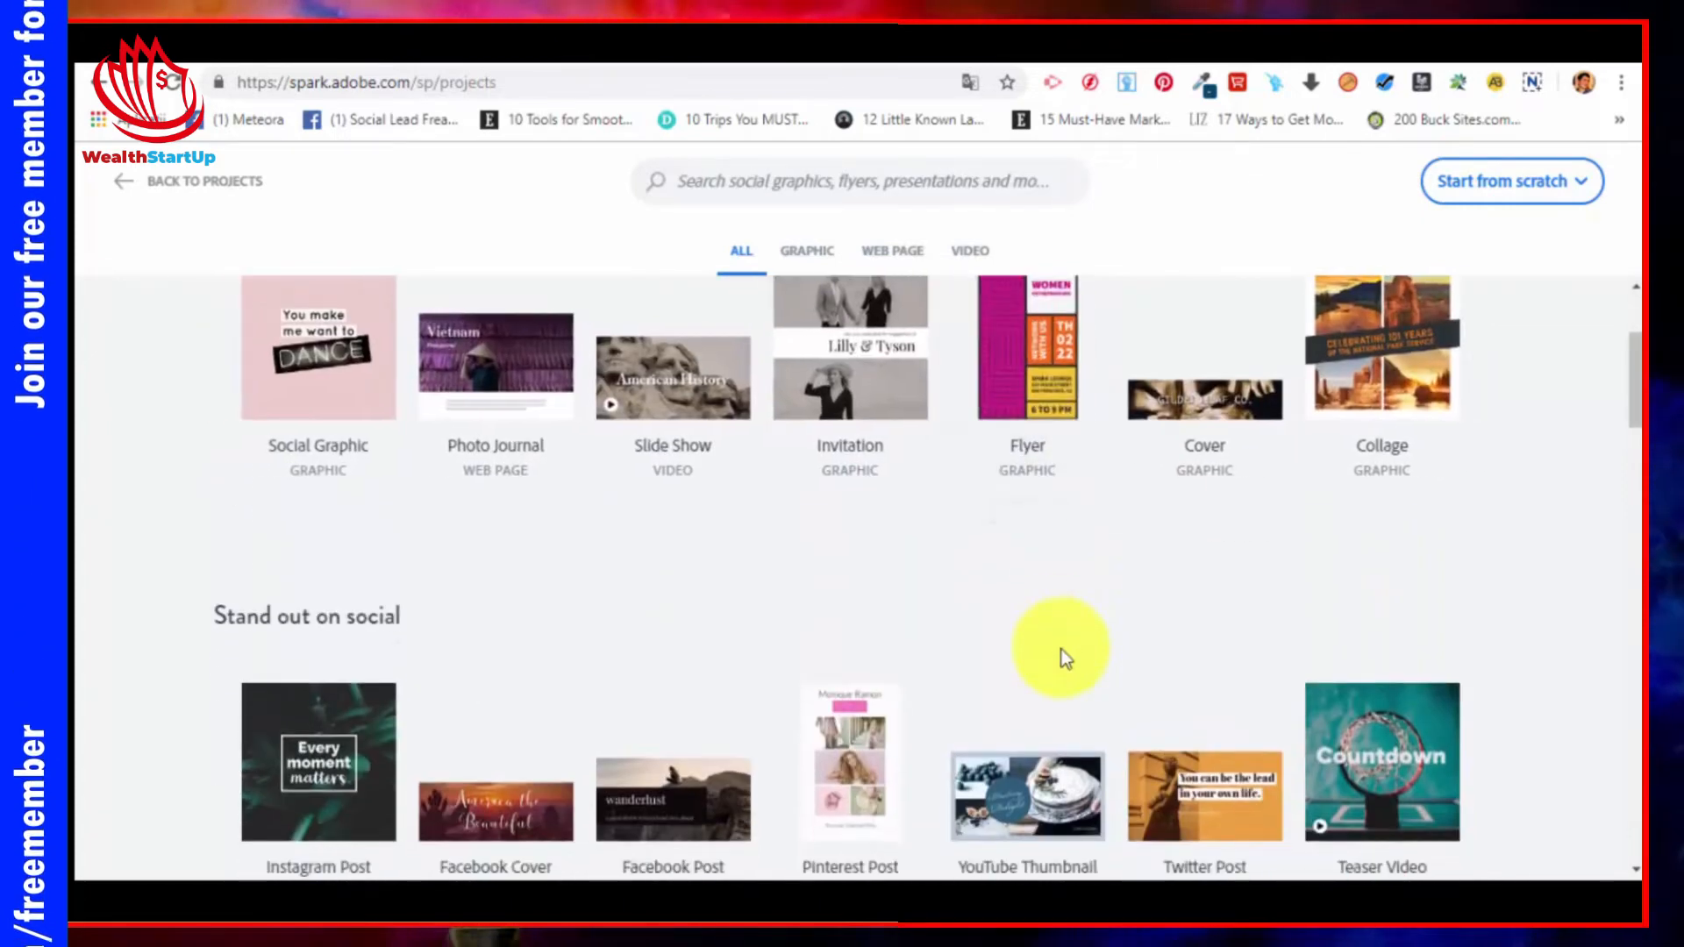
scroll(1062, 650, up, 2)
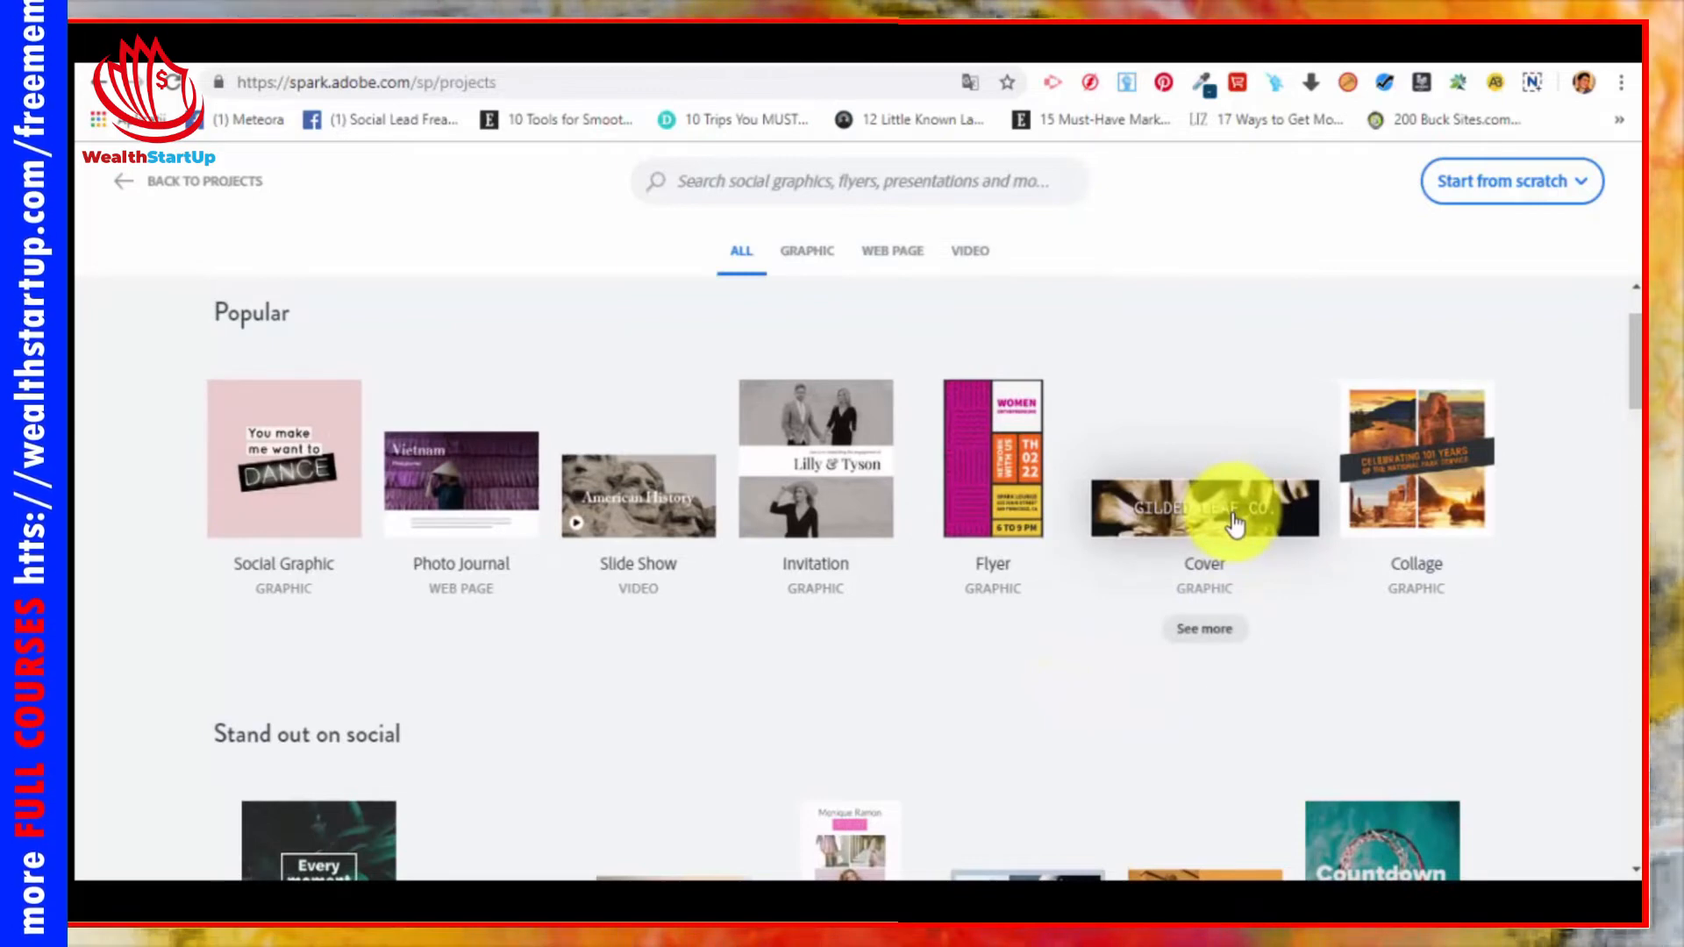
click(1234, 516)
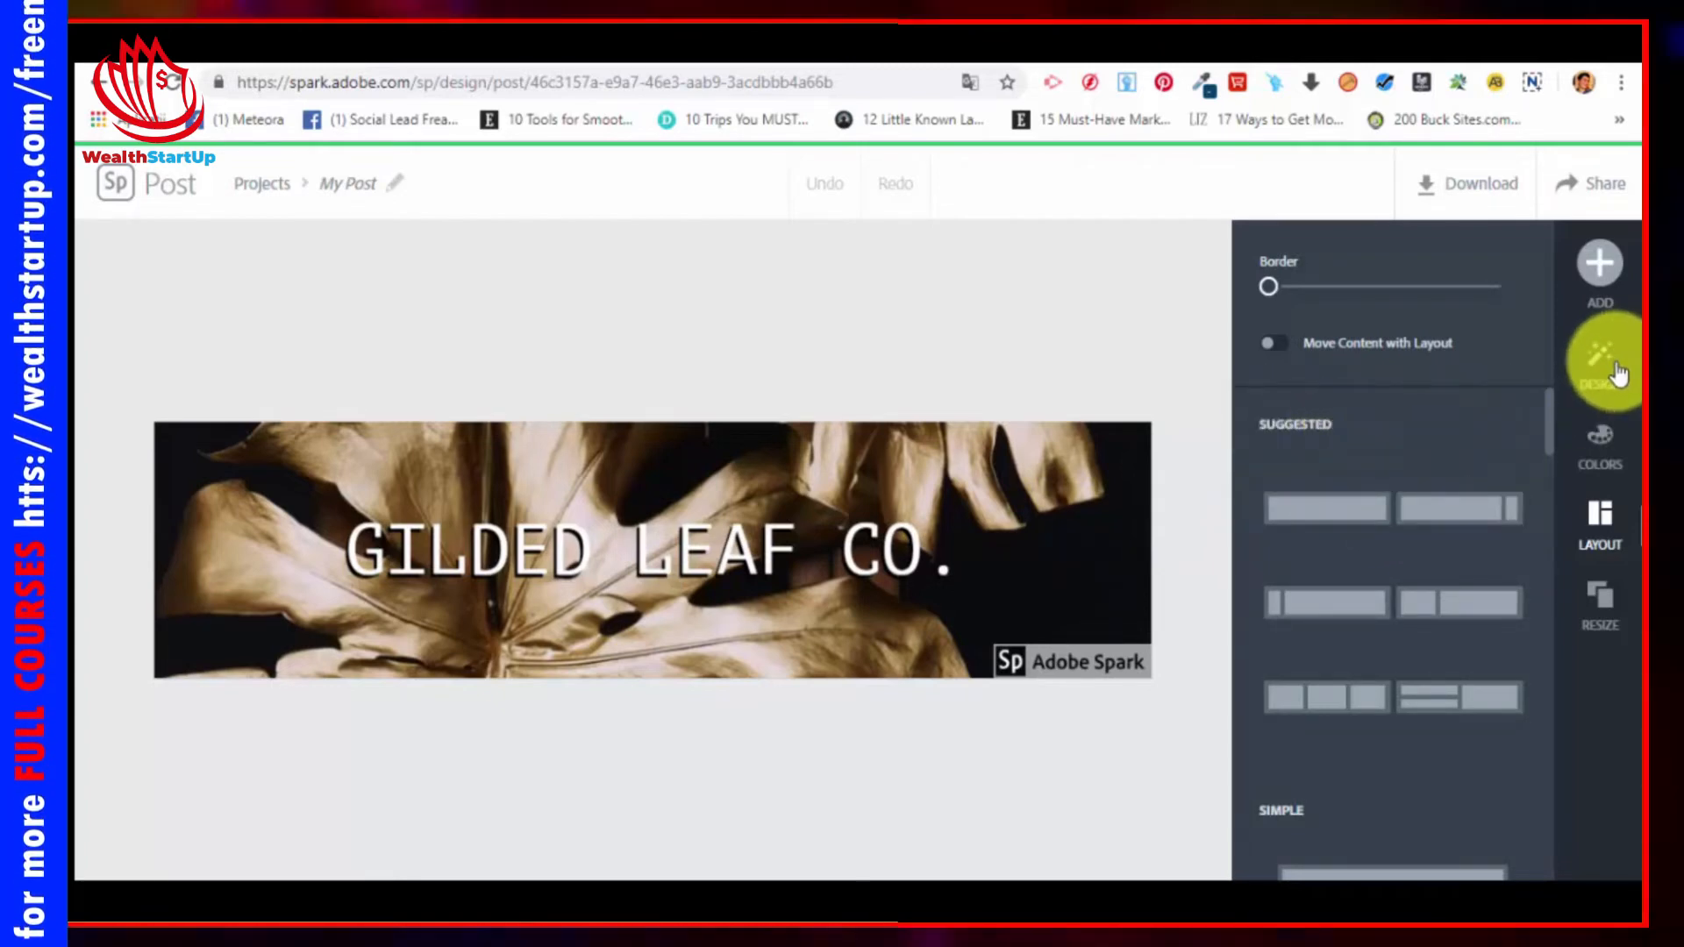
Step: Apply the Banner layout with a horizontal band across the cover and look over the Grid layouts
scroll(1334, 525, down, 3)
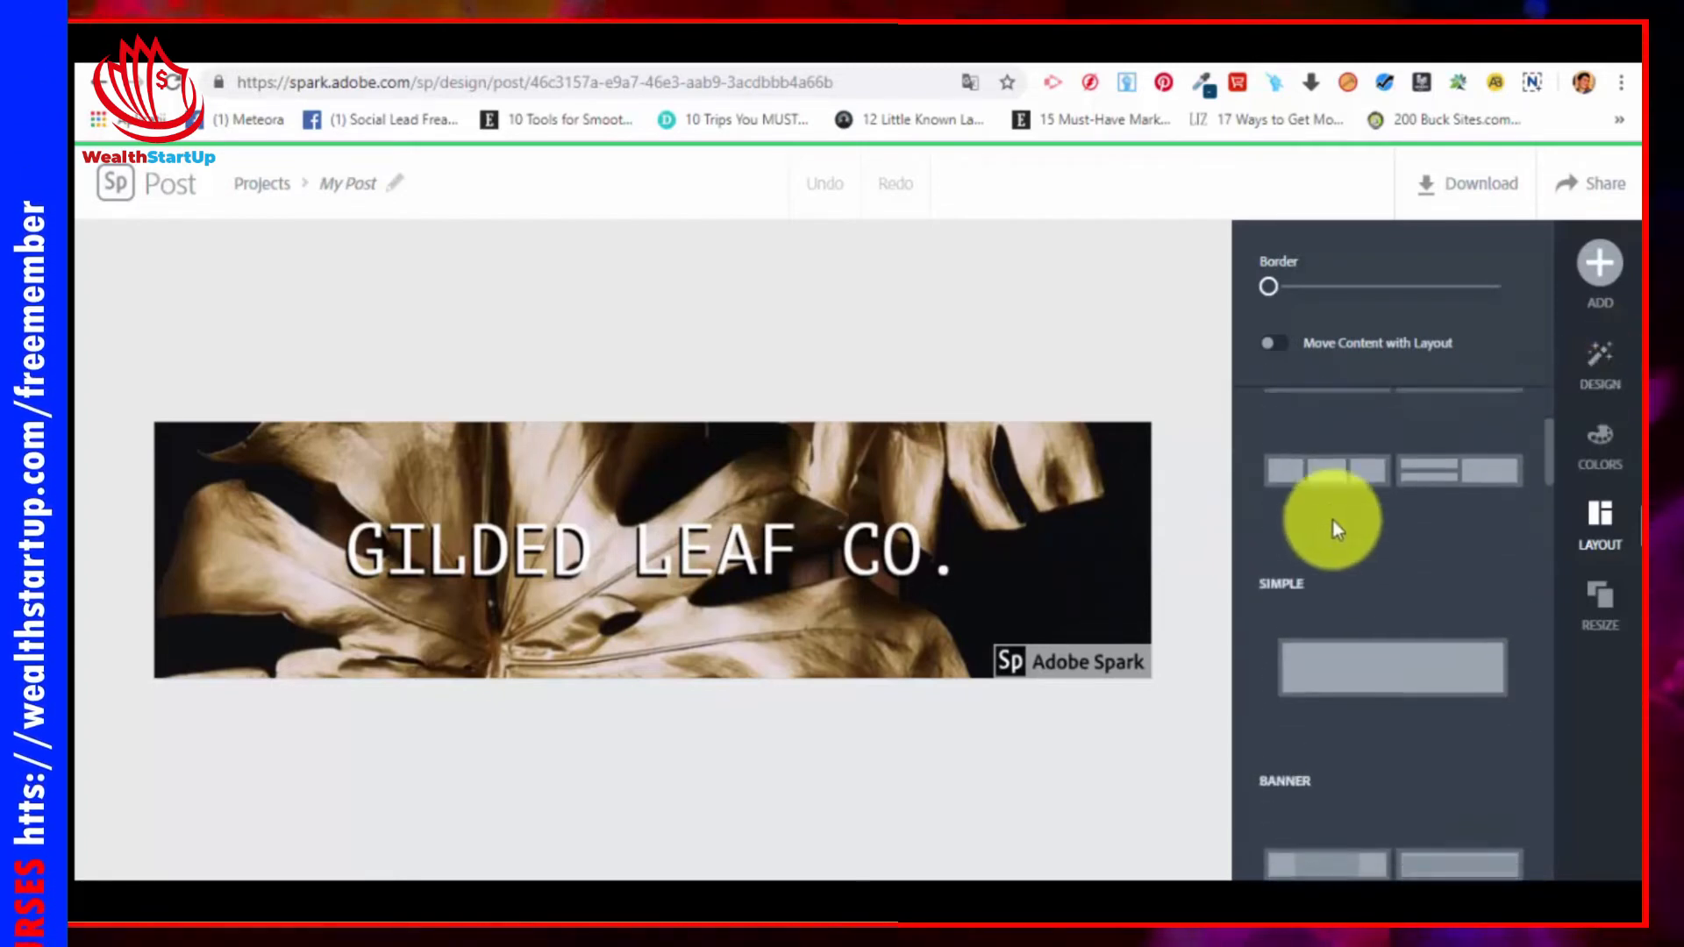
scroll(1307, 614, down, 2)
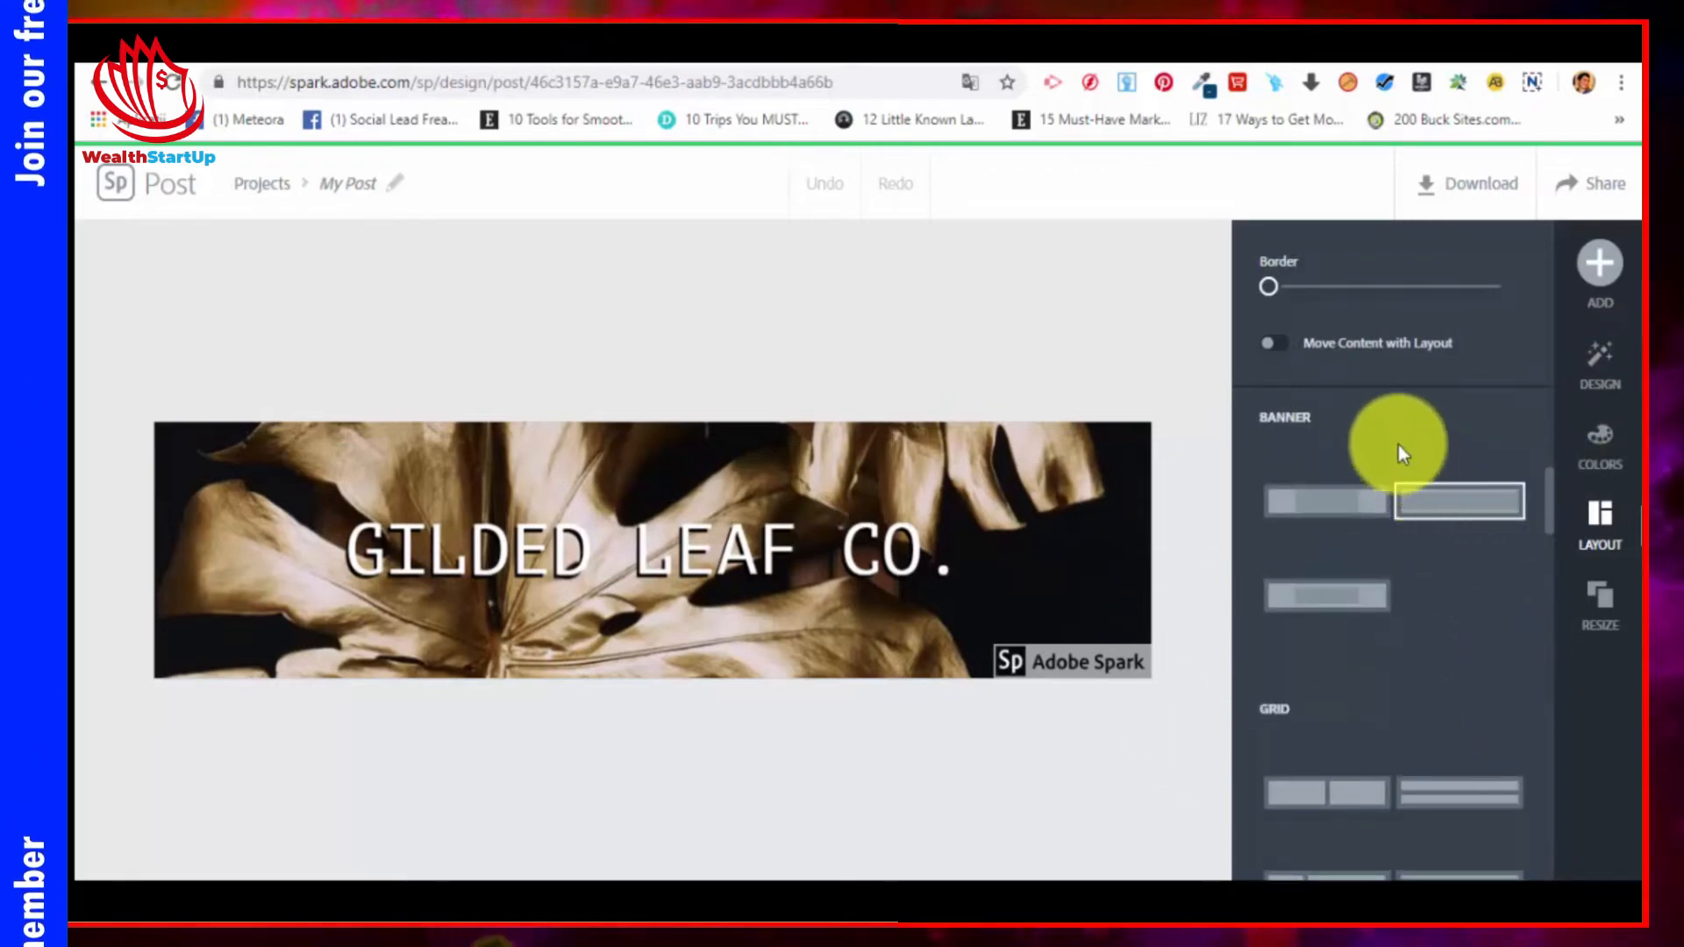
click(1442, 507)
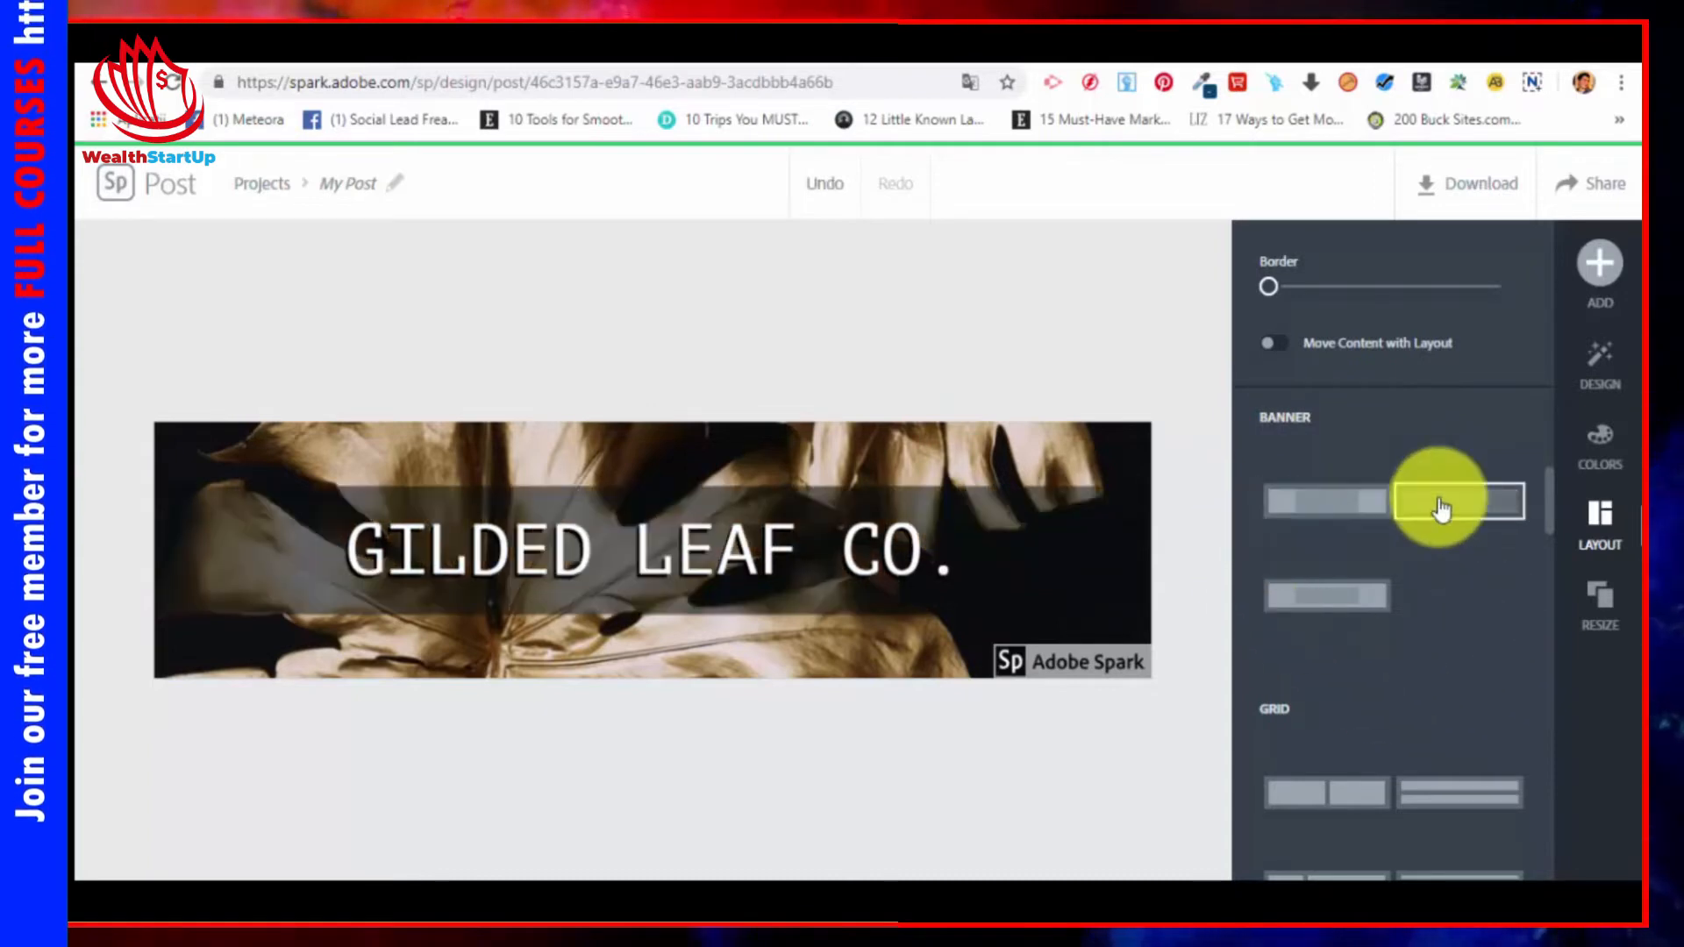
scroll(1384, 677, down, 5)
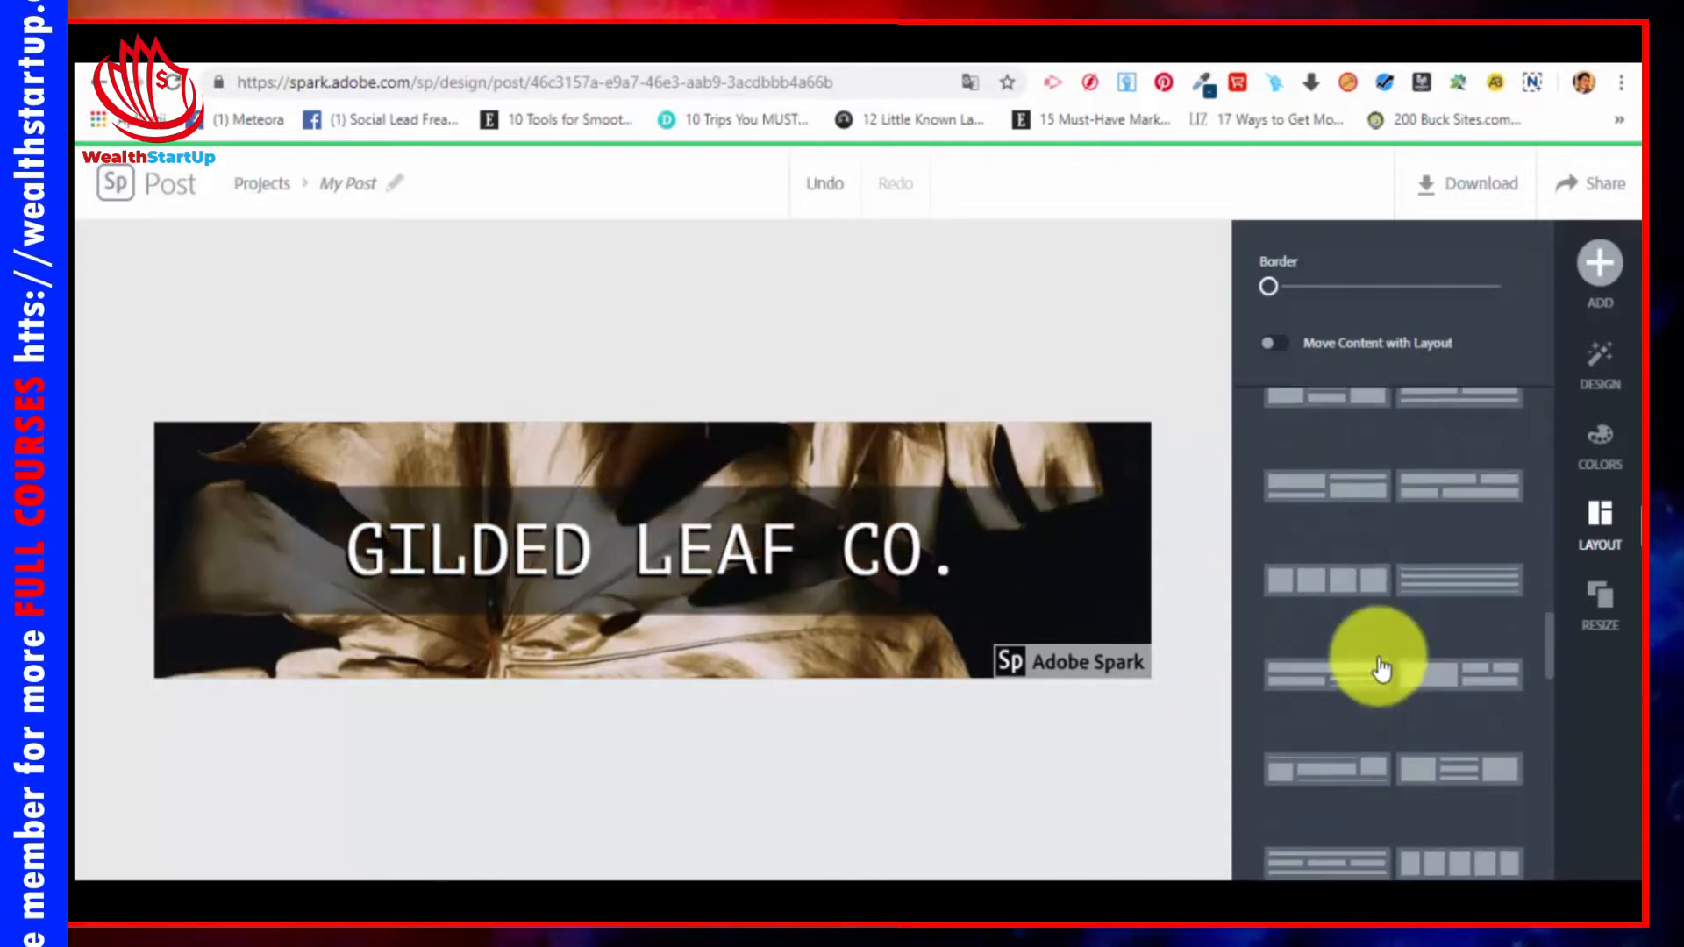
Step: Browse the design variations, apply the blue "CIVIL RIGHTS DAY" one to the cover and check the type options of its text
click(1617, 386)
scroll(1369, 491, down, 4)
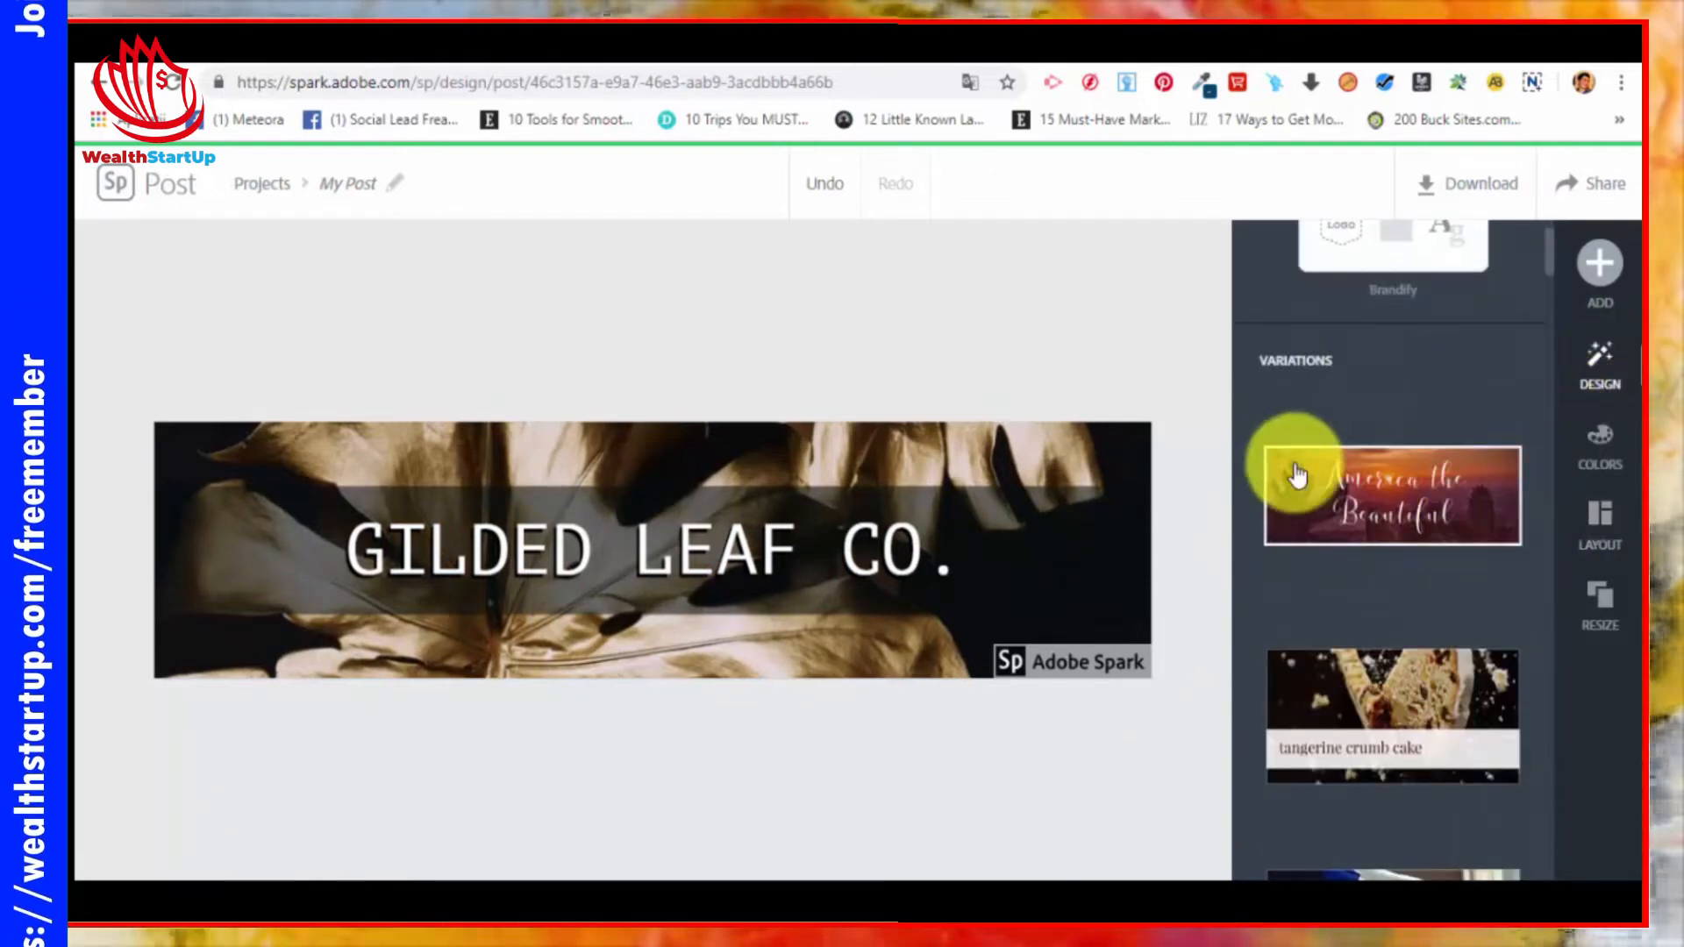
scroll(1386, 522, down, 8)
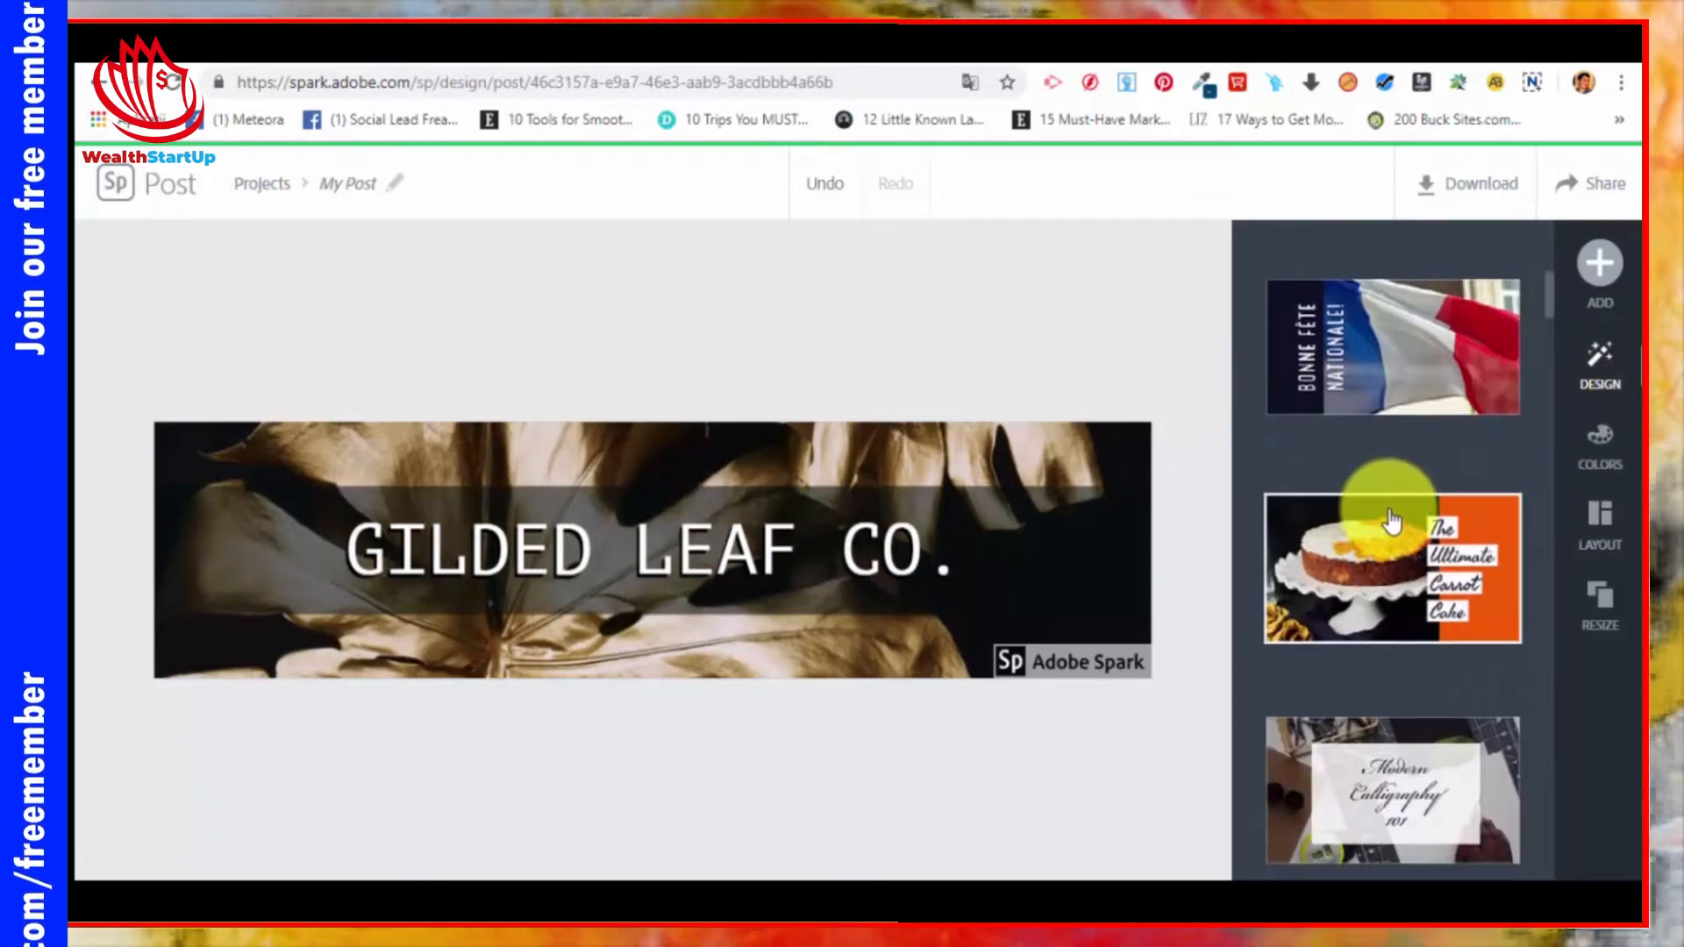
scroll(1393, 518, down, 10)
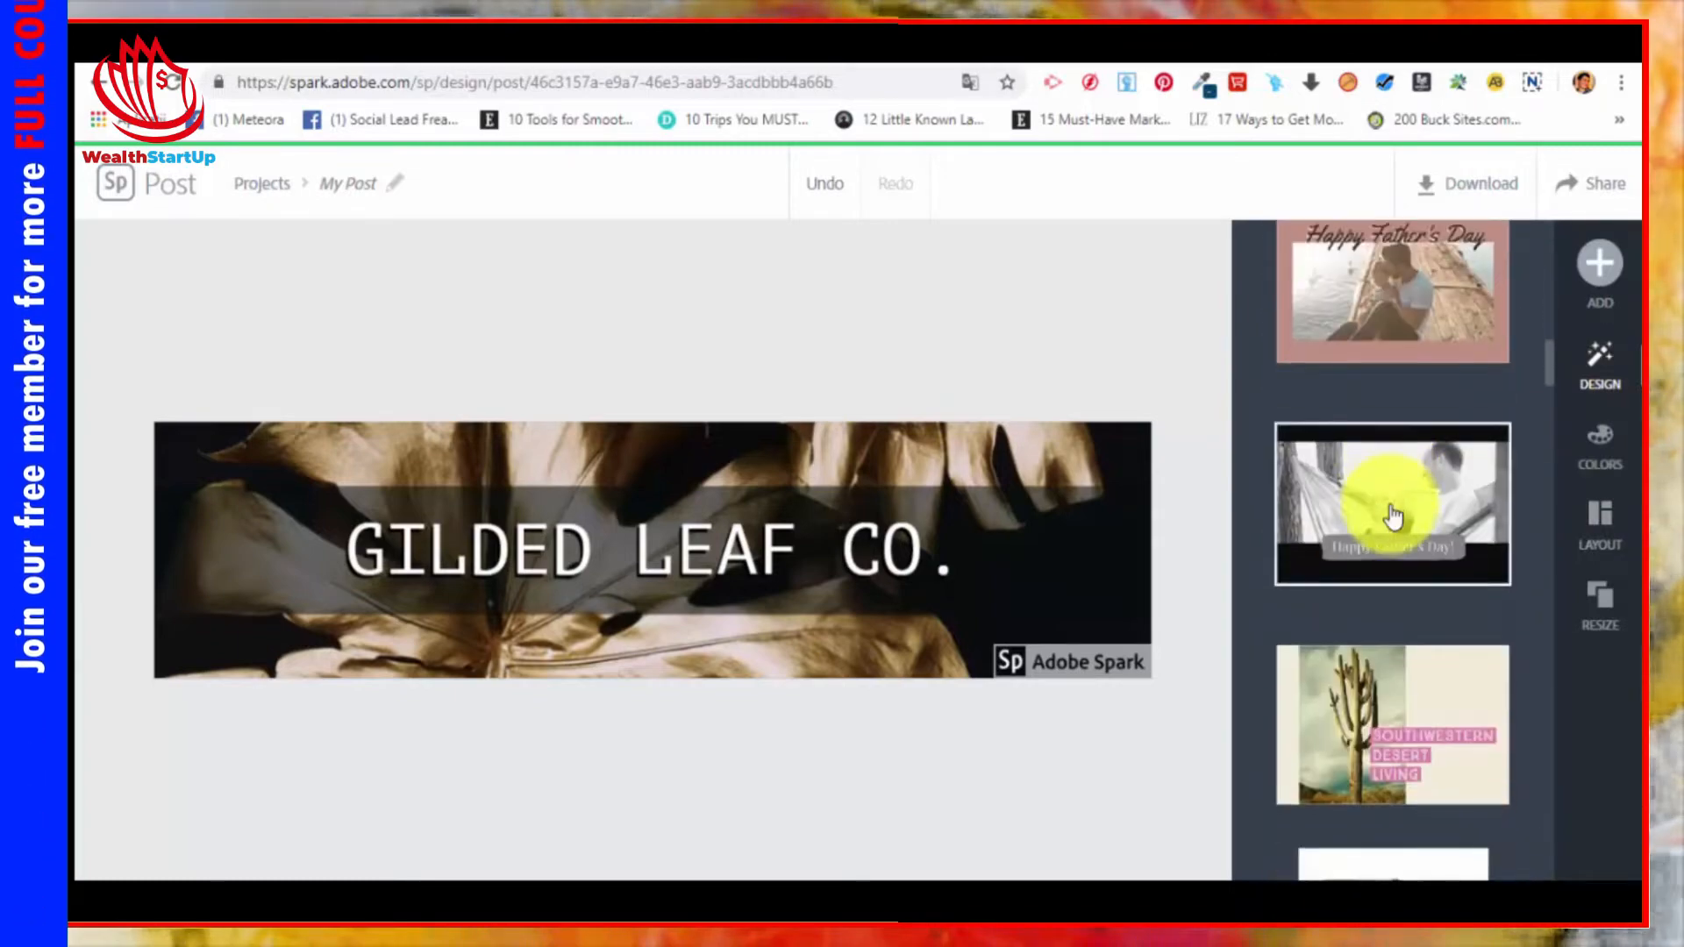
scroll(1402, 519, down, 8)
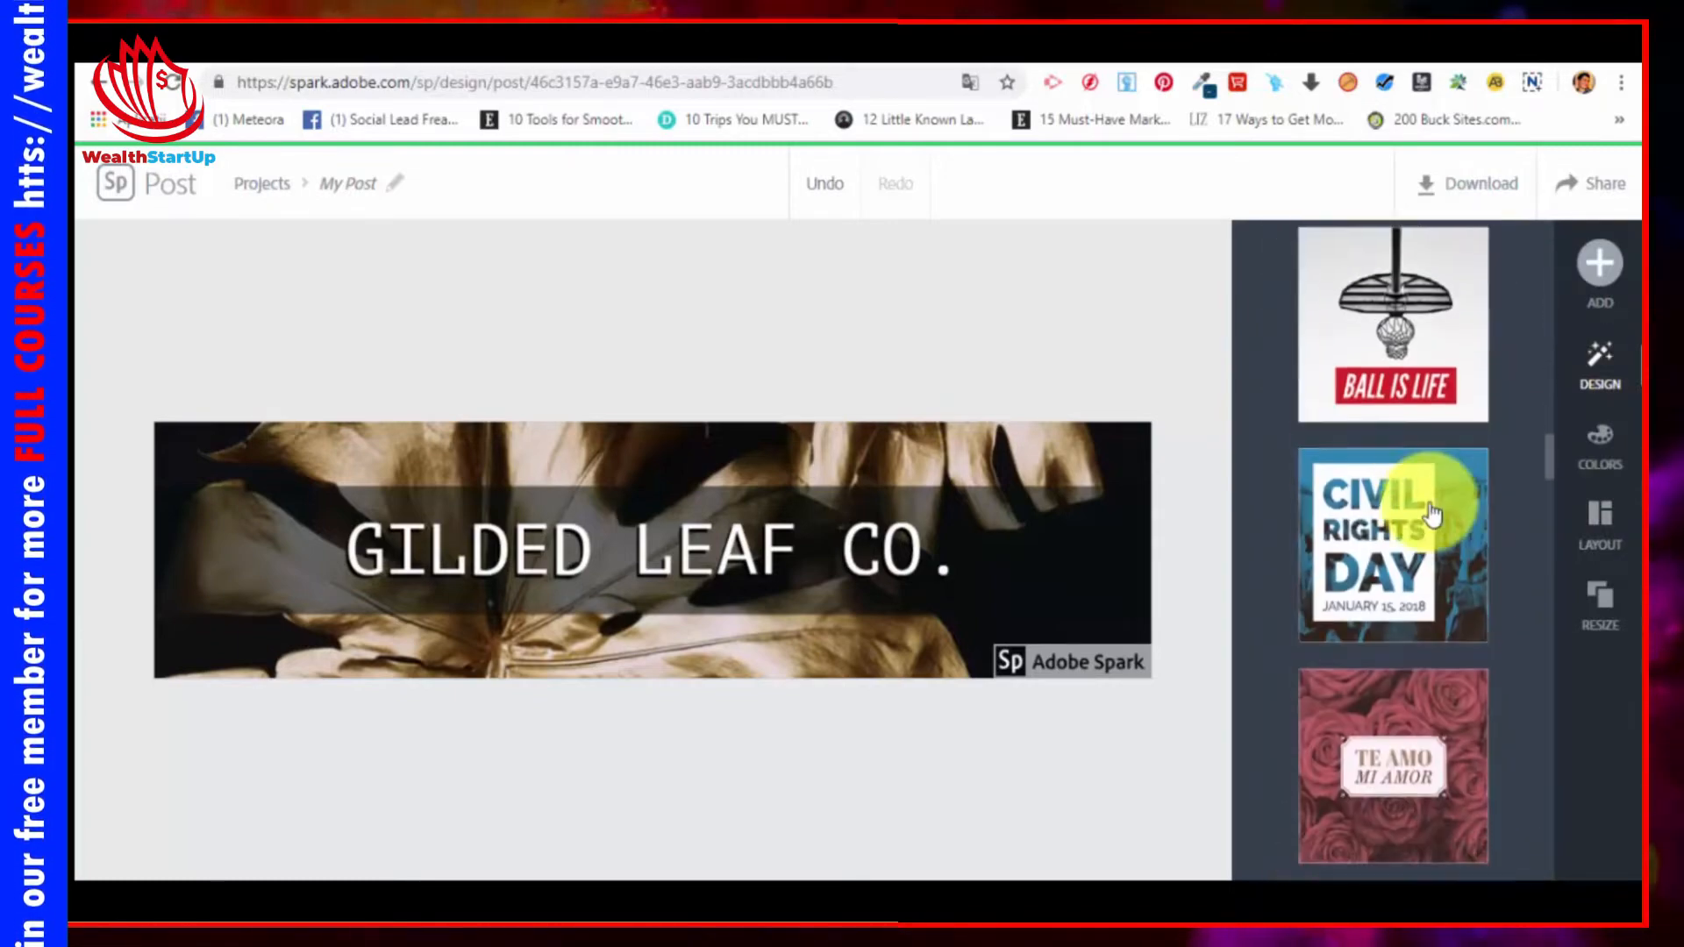
scroll(1445, 421, down, 1)
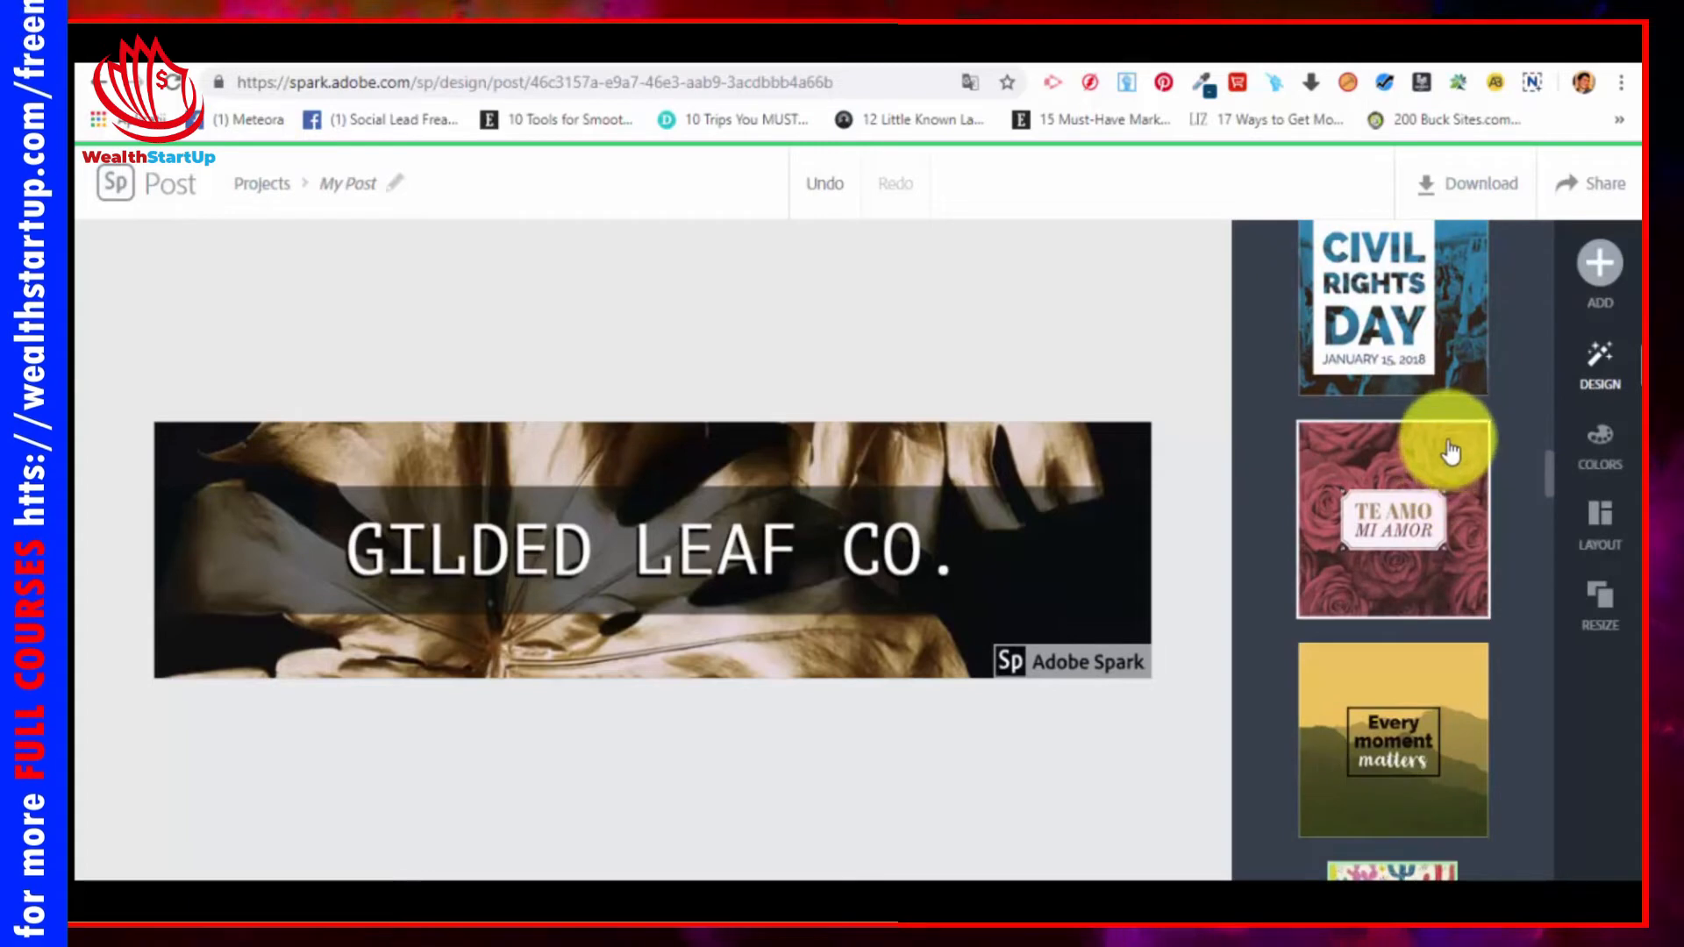
scroll(1450, 448, up, 2)
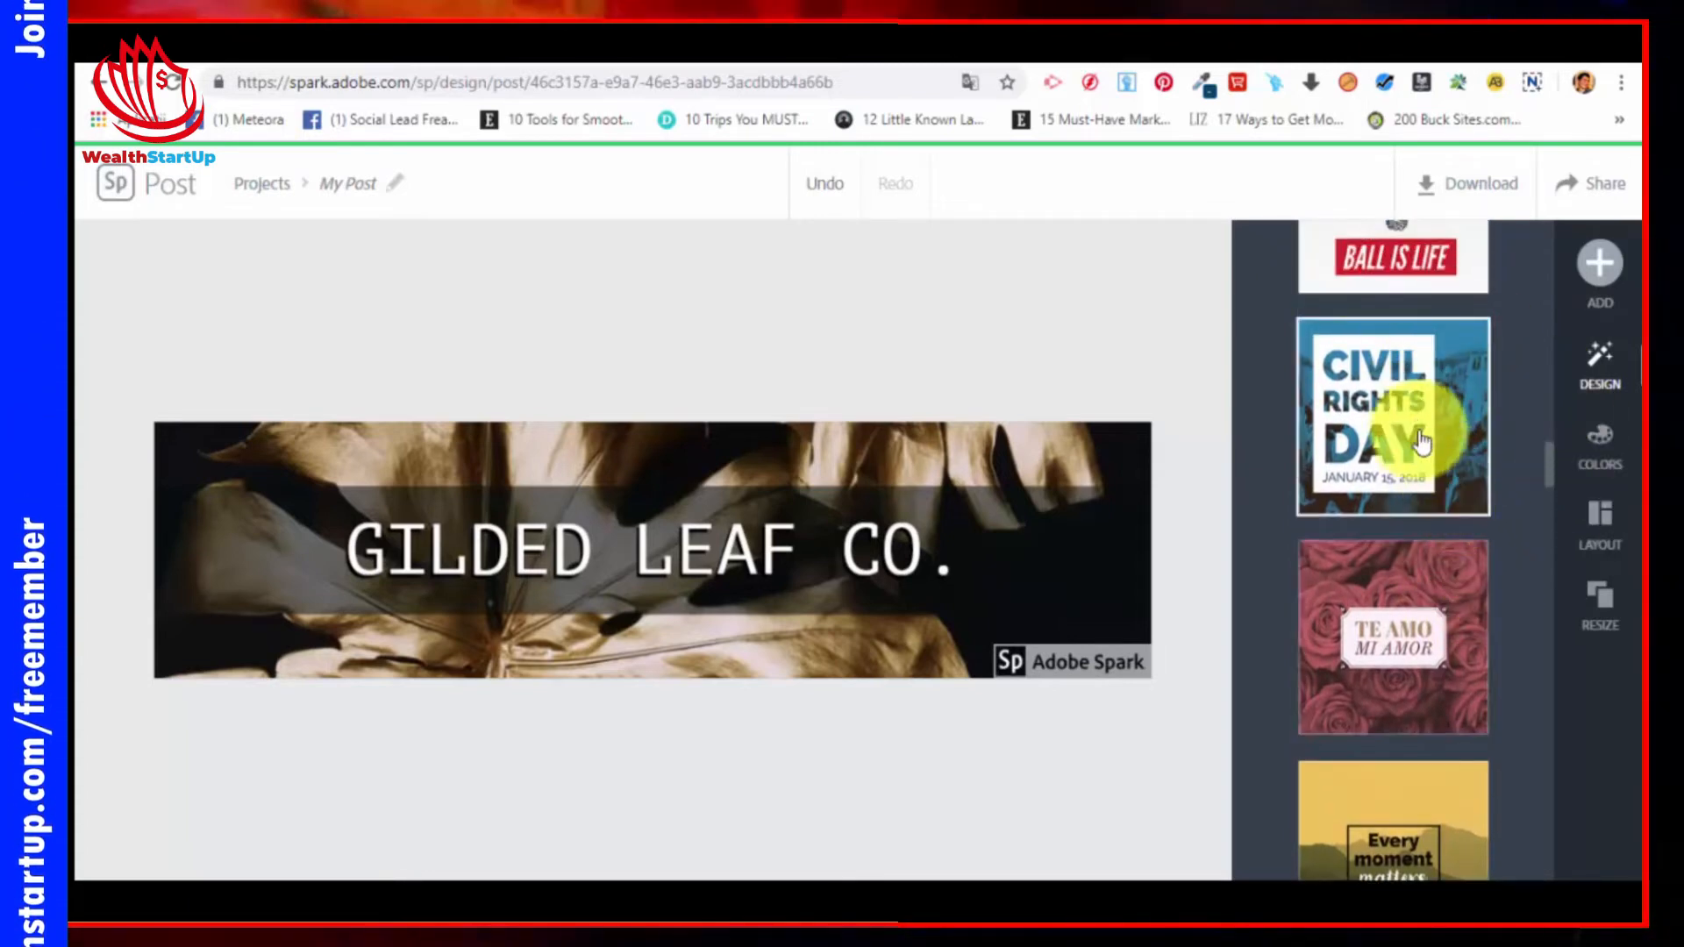
click(1444, 426)
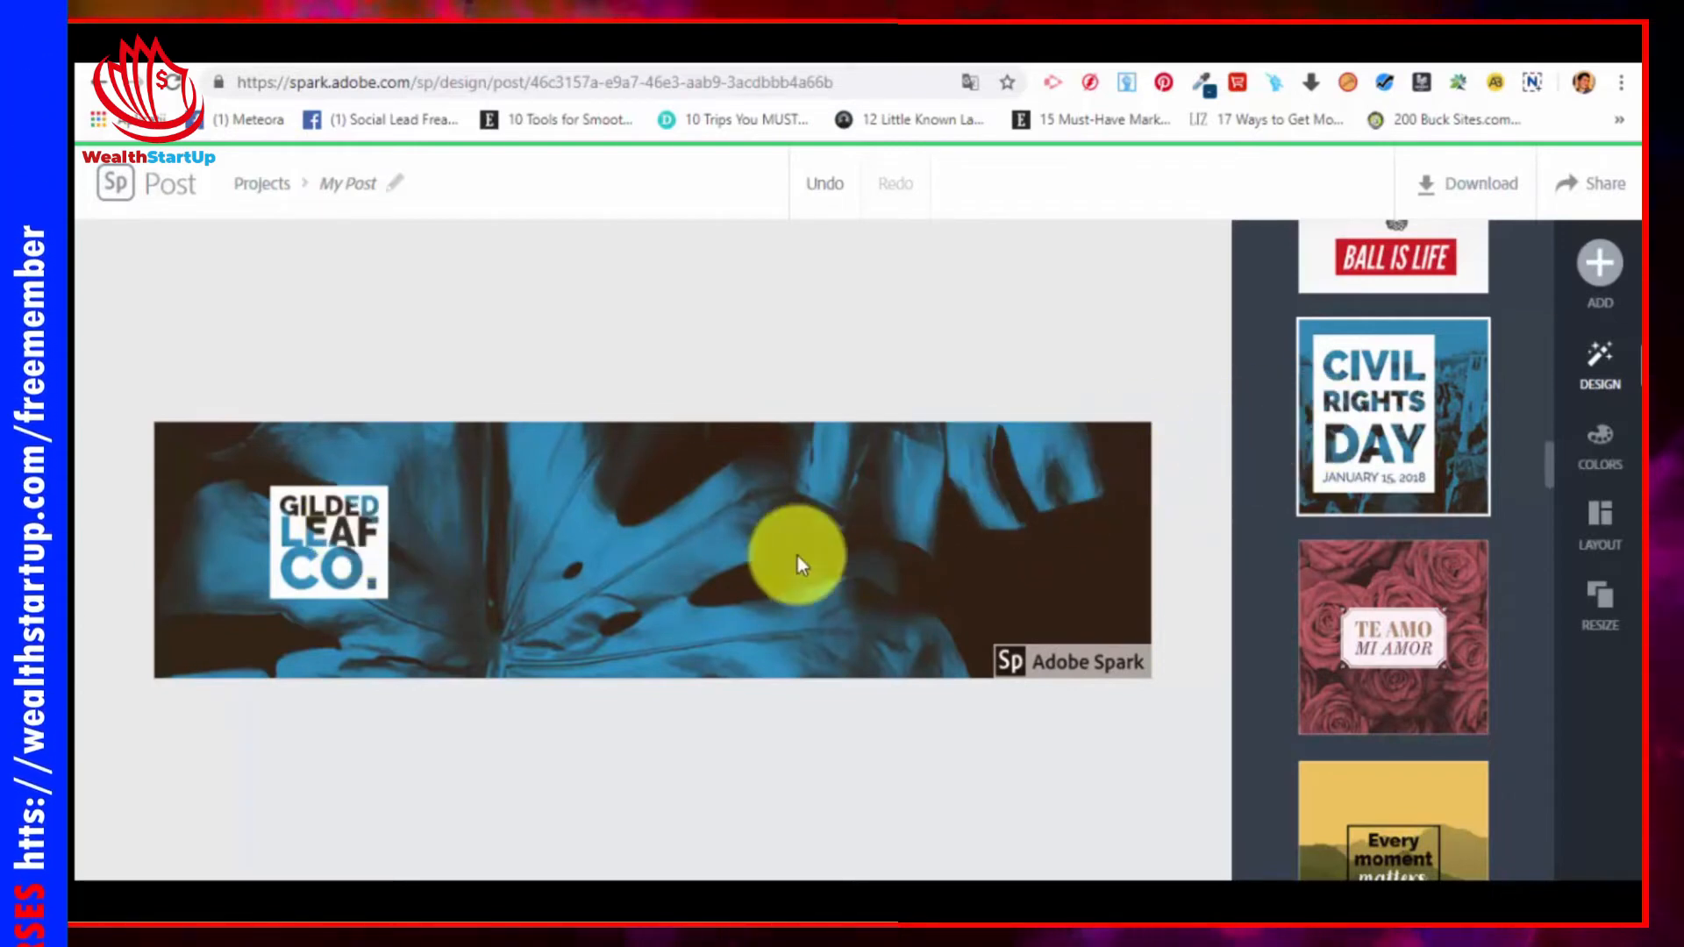
click(321, 544)
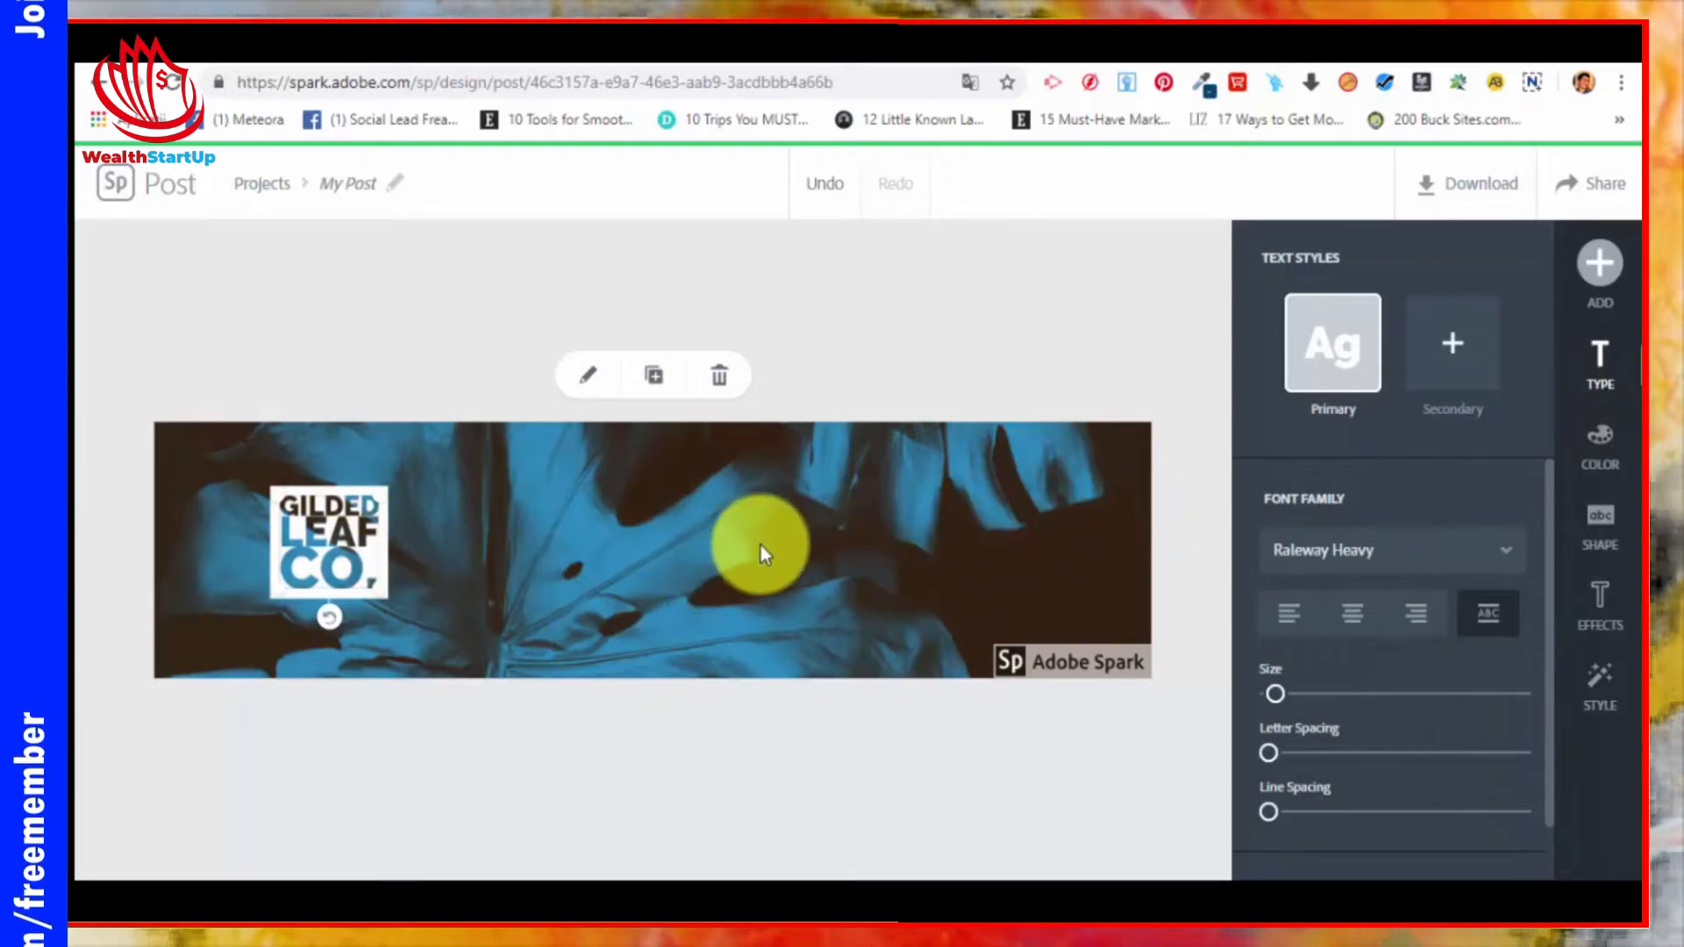
click(1014, 367)
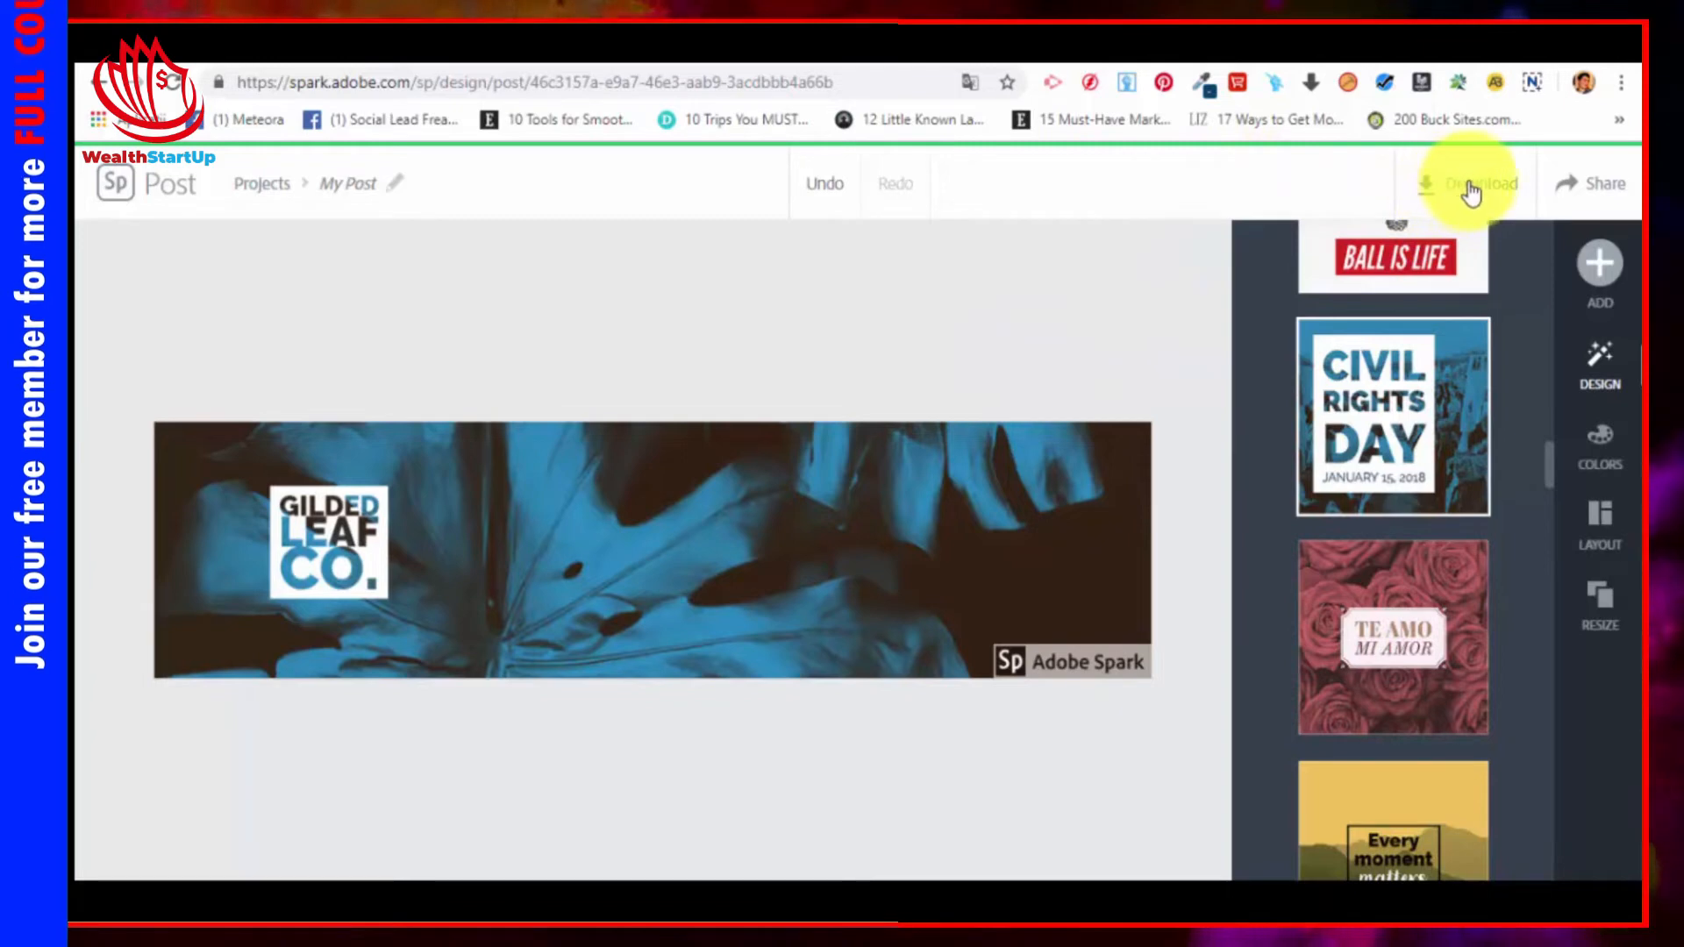
Step: Rename the cover project as "Test 1"
click(343, 183)
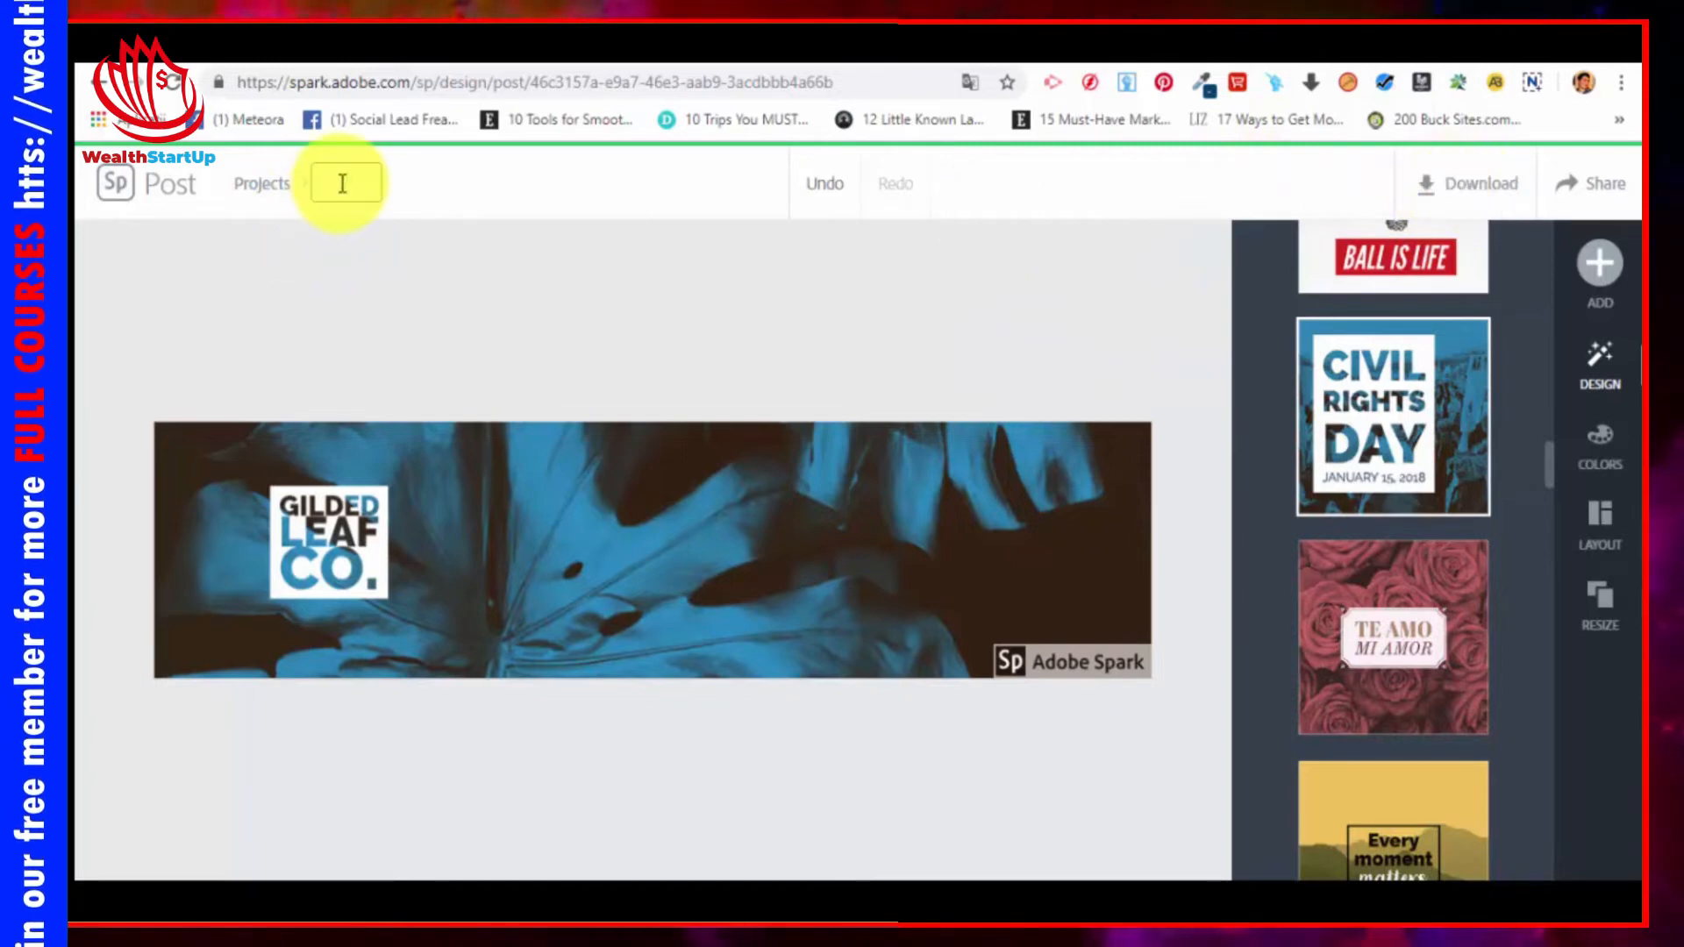
text(Test)
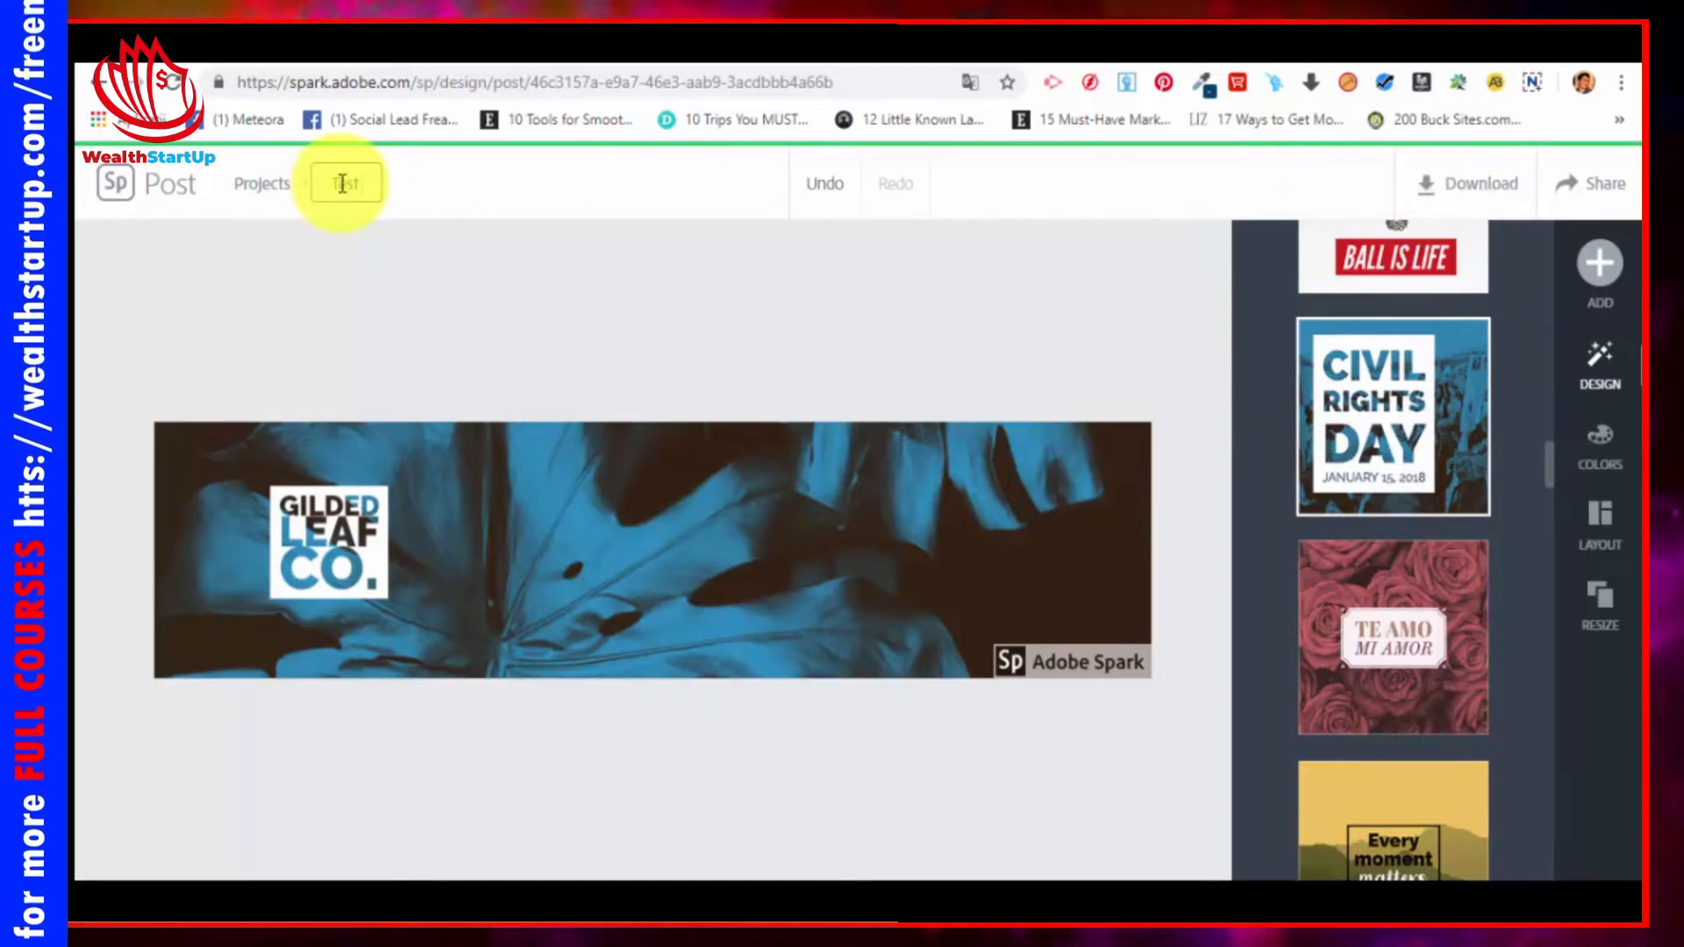
text( 1)
key(Return)
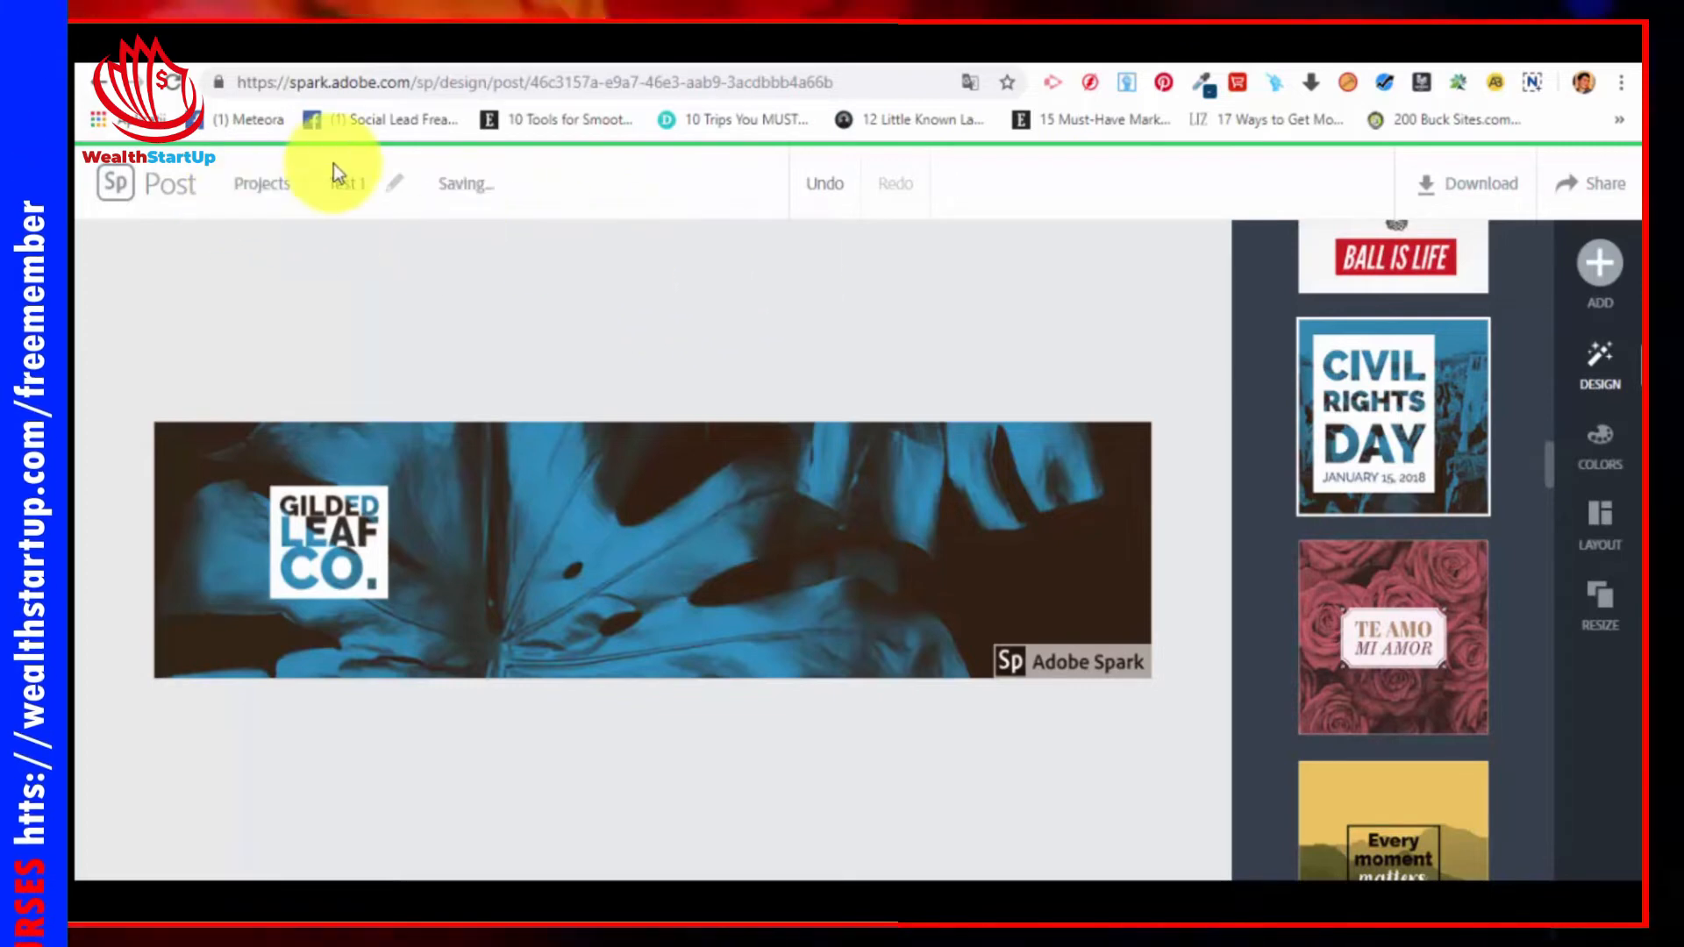
click(588, 358)
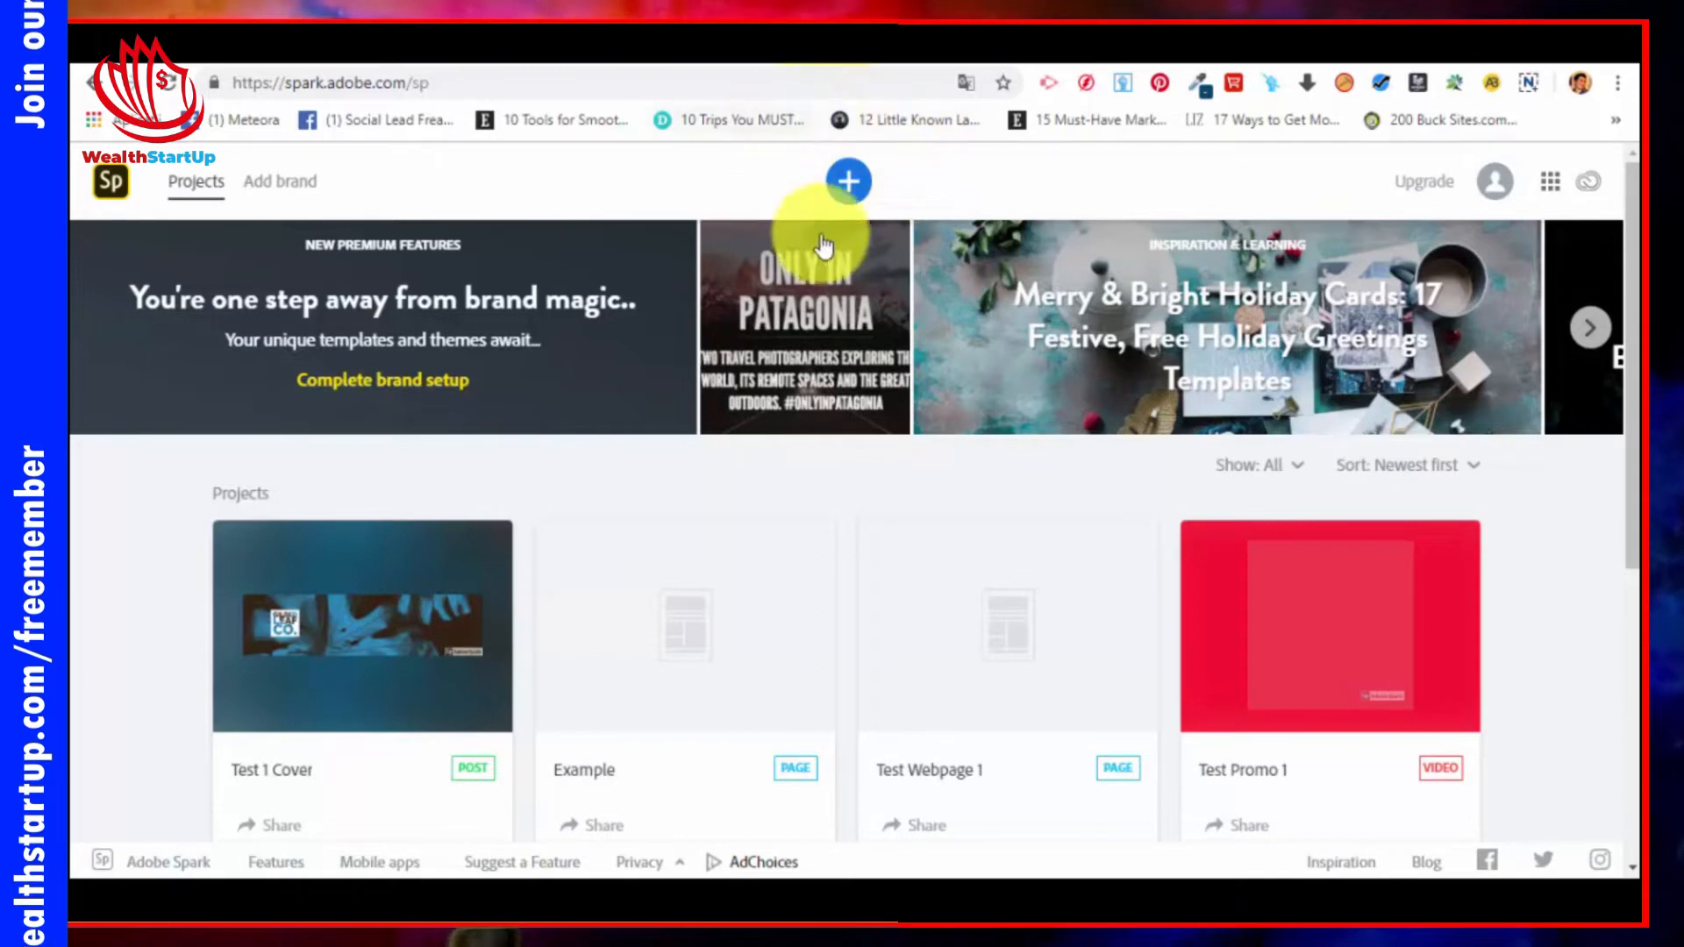
Step: Begin a new project and browse the graphic templates for Facebook and Twitter, Instagram, print and ads
click(856, 200)
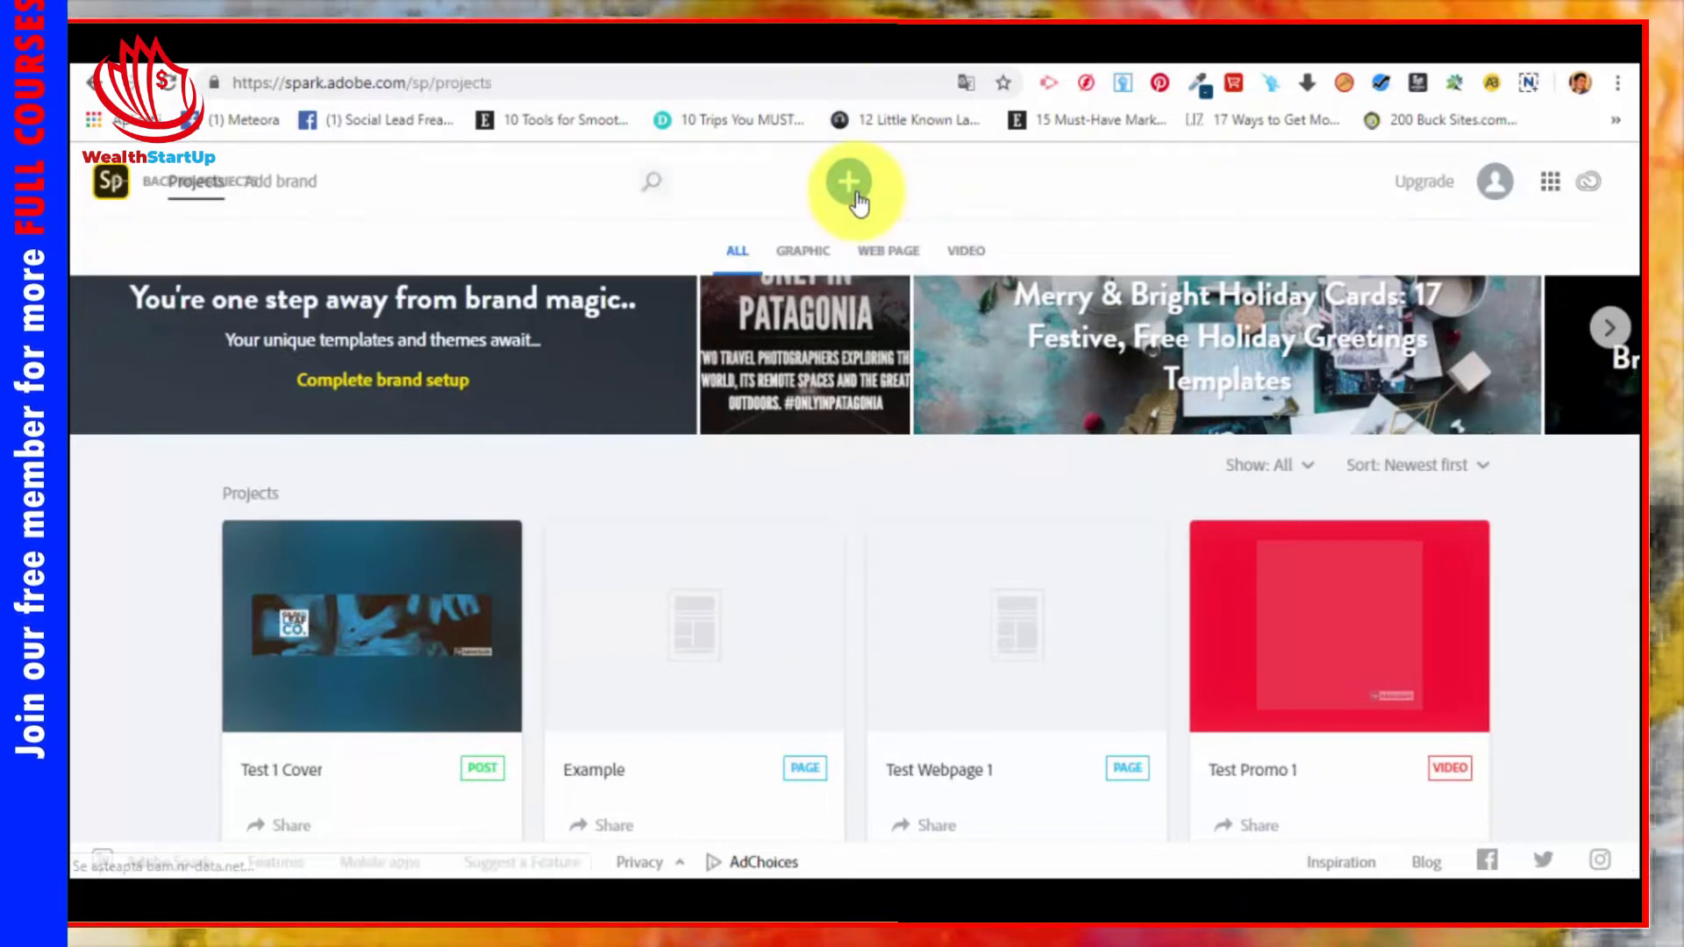
click(803, 261)
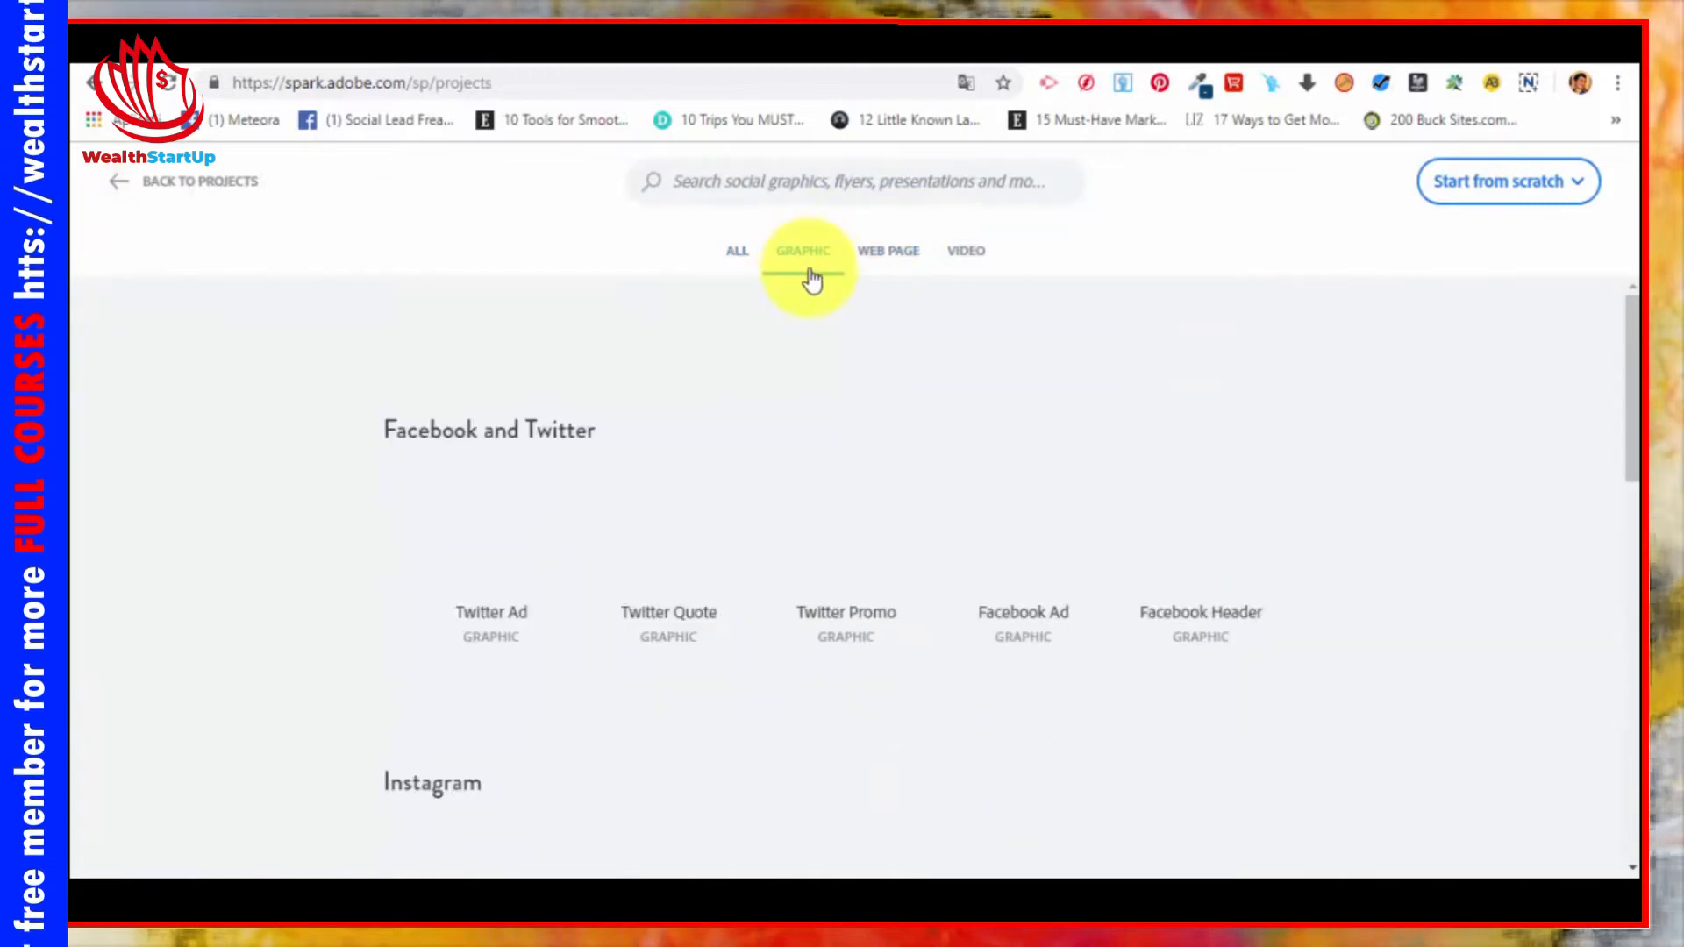
scroll(981, 387, down, 5)
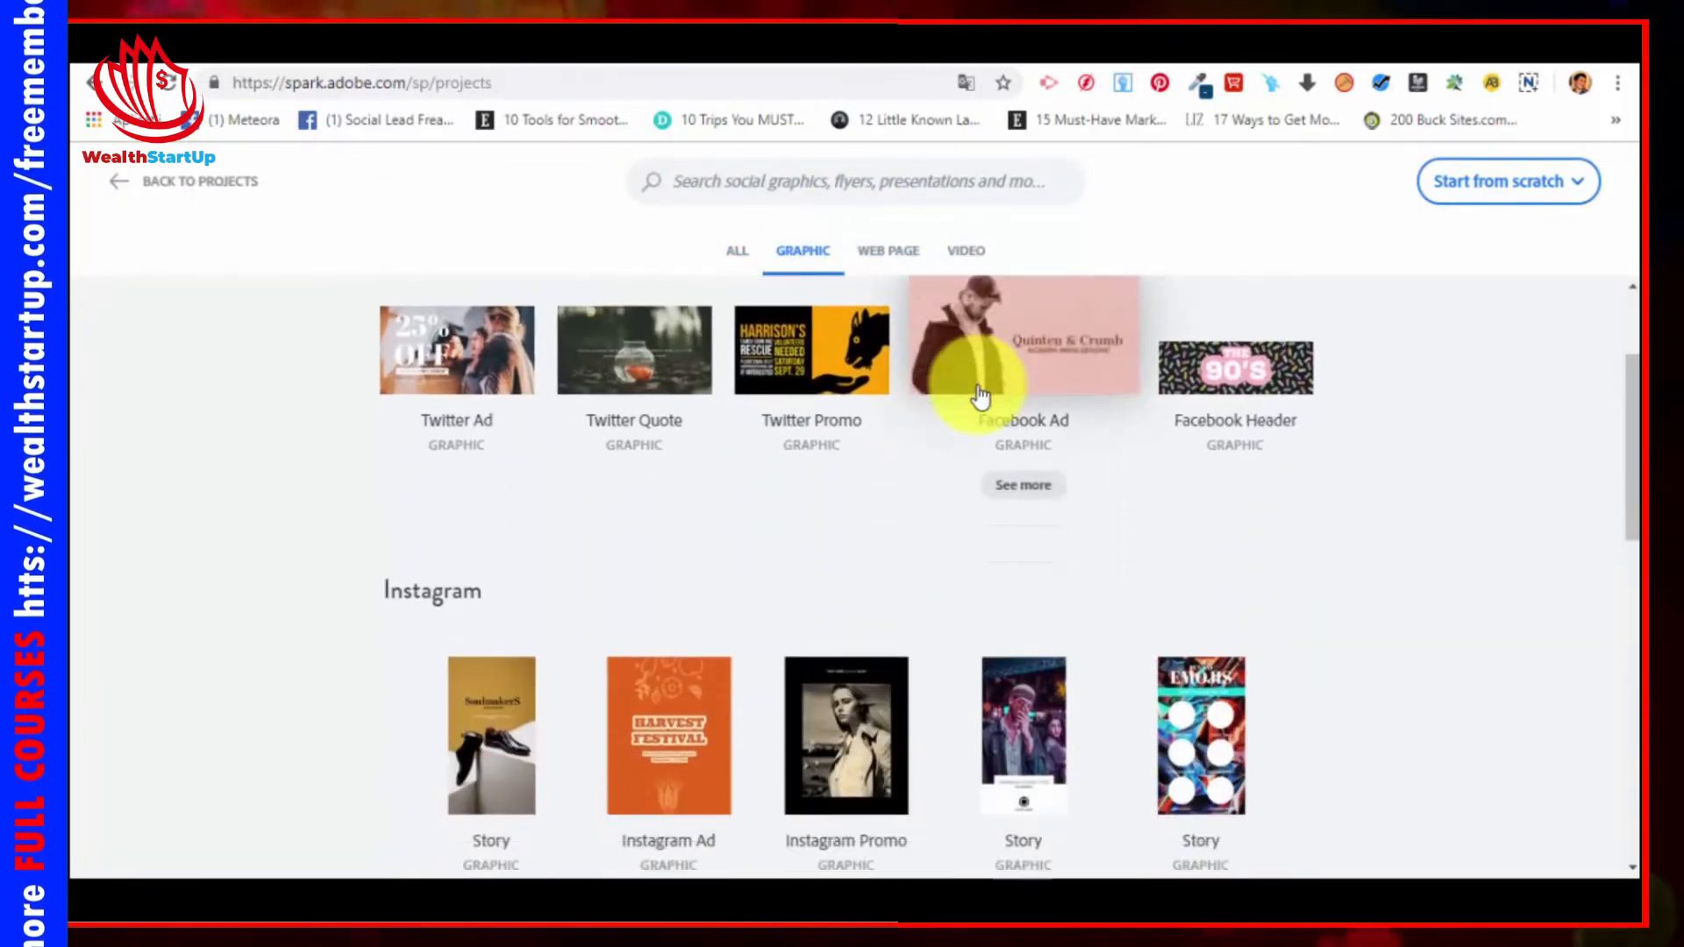
scroll(979, 393, down, 9)
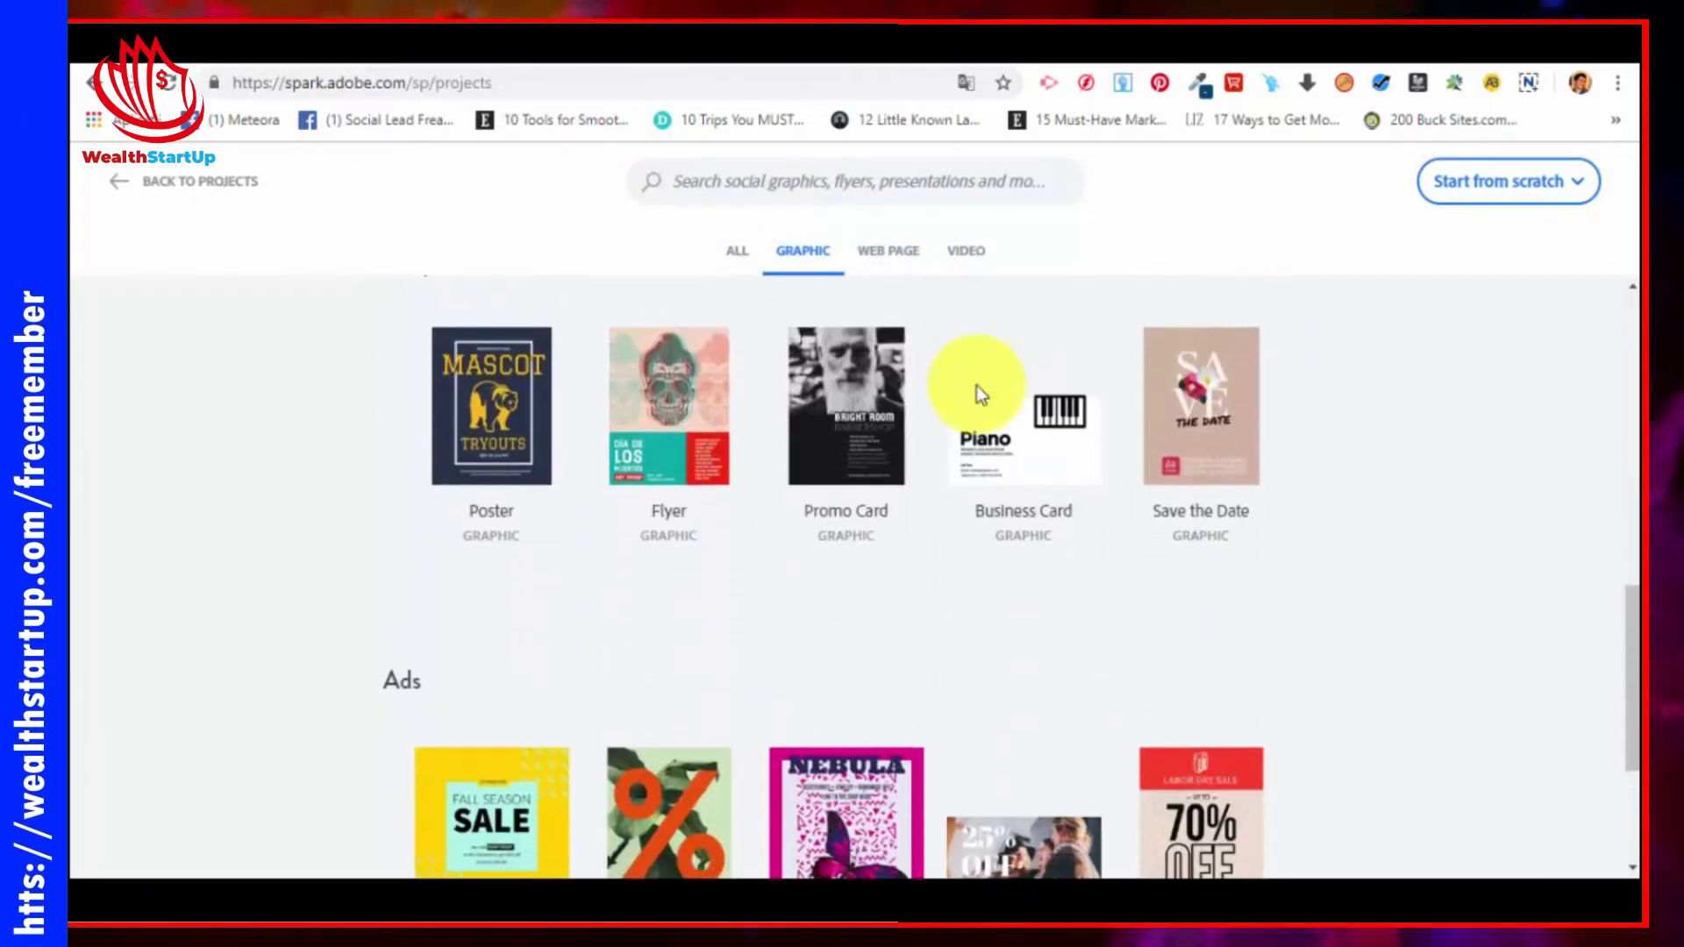
scroll(771, 430, up, 3)
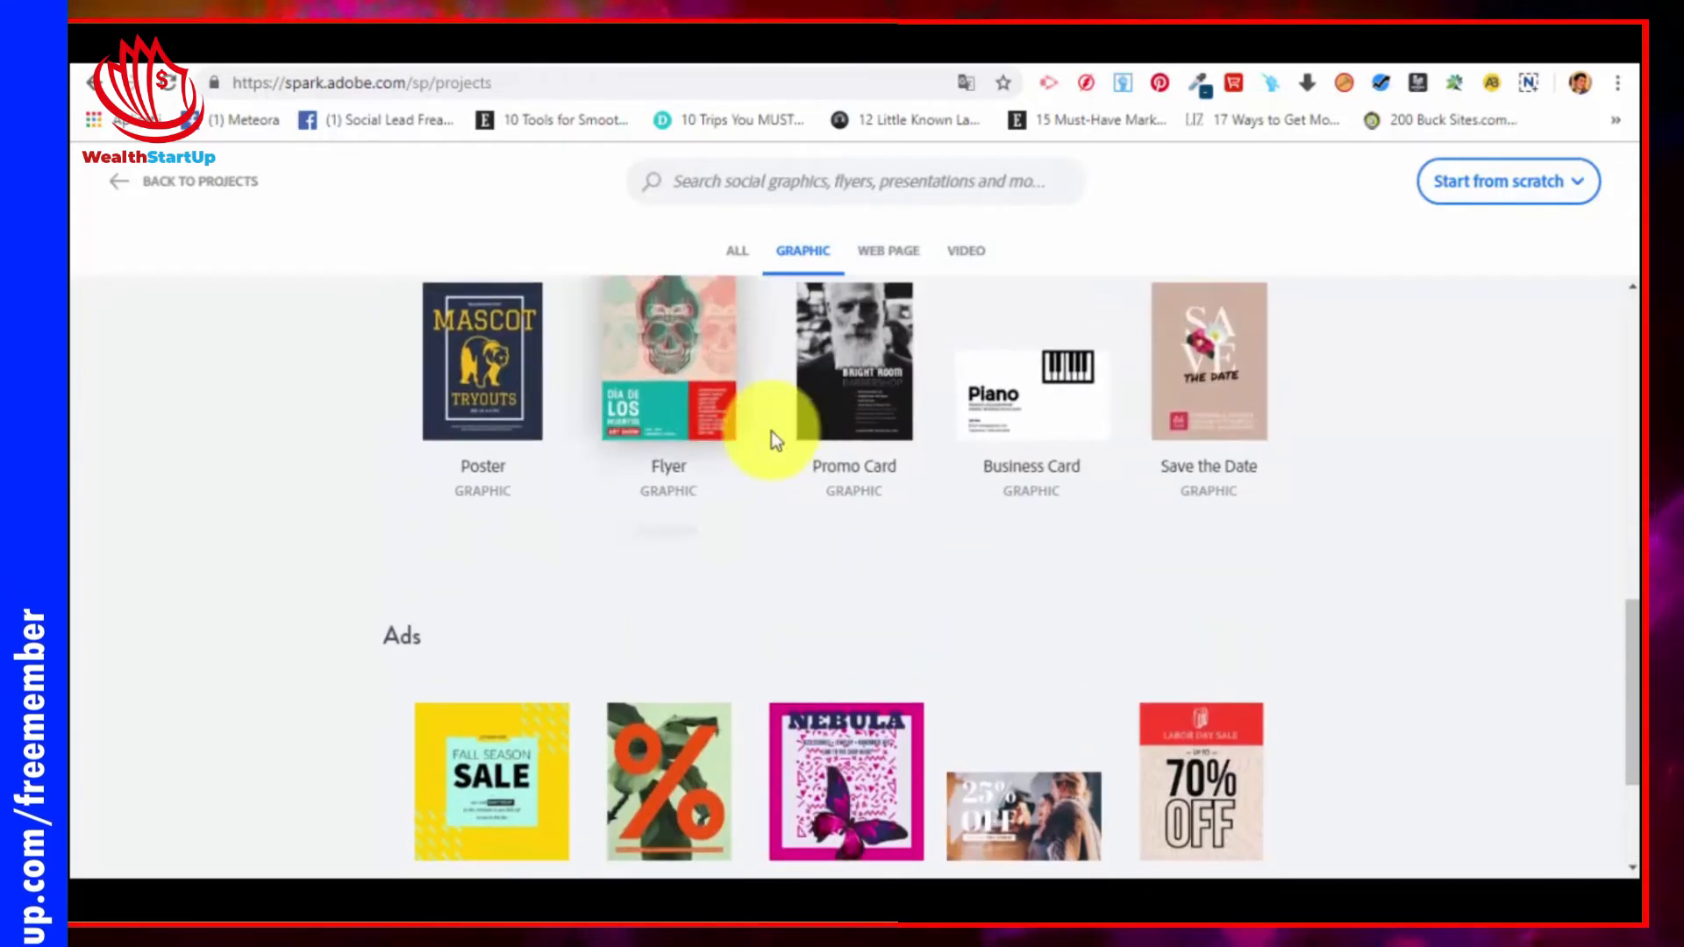
scroll(1002, 439, up, 8)
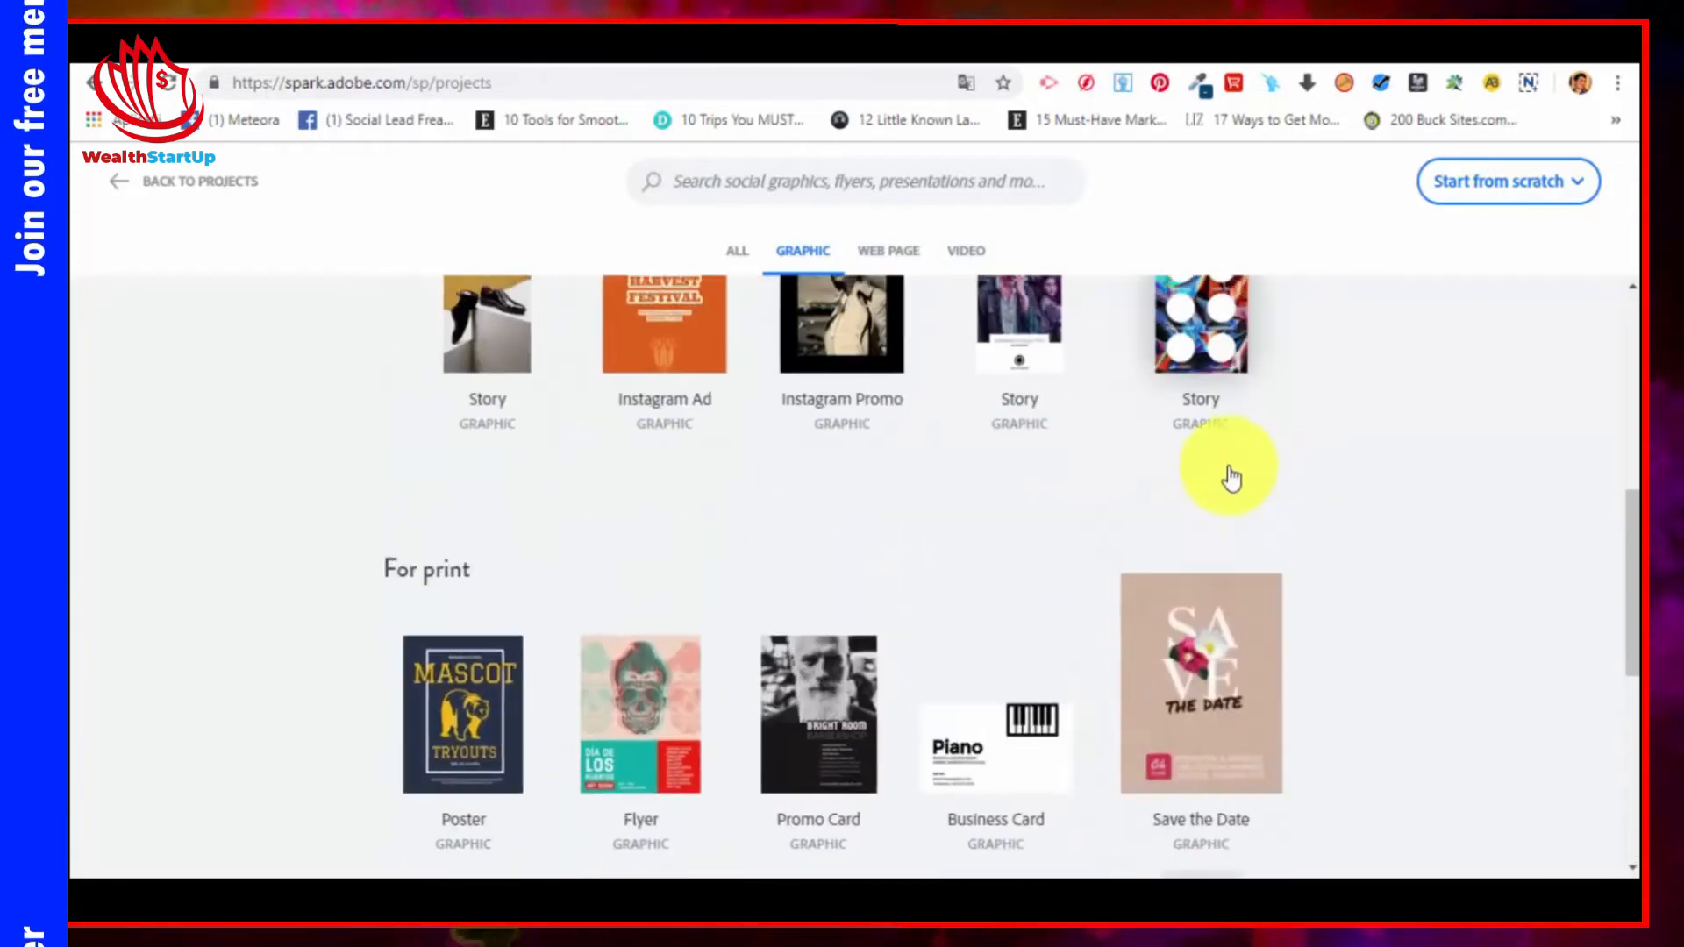
scroll(1077, 543, up, 3)
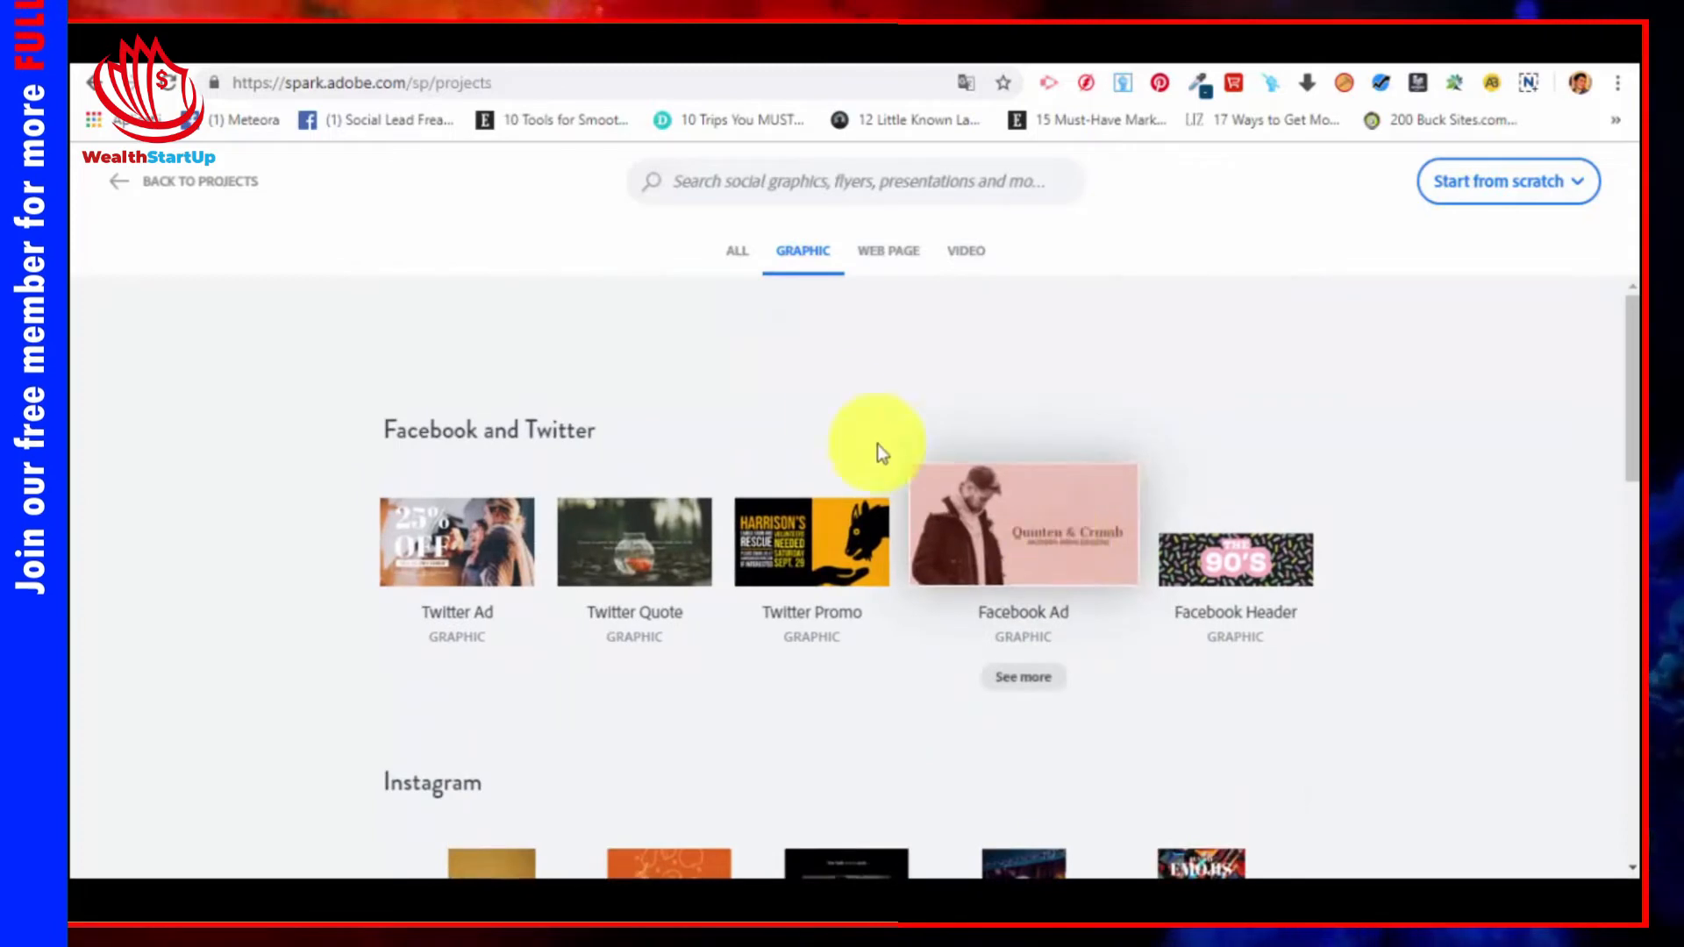
Step: Start a project from the popular "CELEBRATING 101 YEARS" Collage template among all templates and rename it "Personal Test"
click(735, 254)
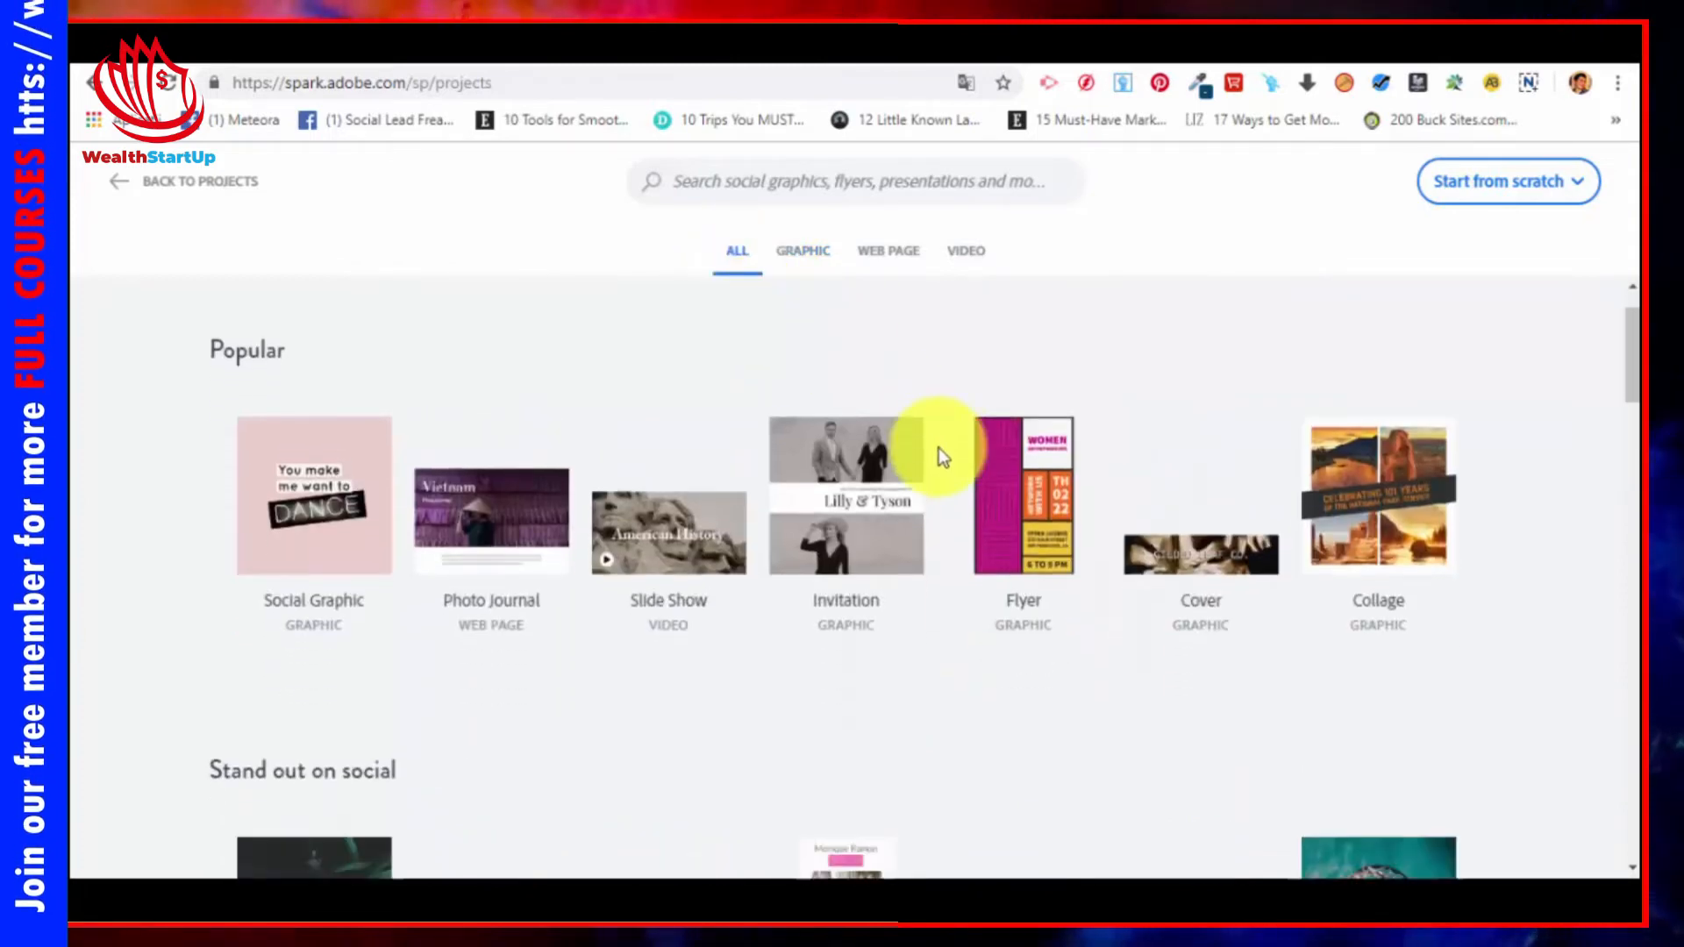
scroll(1053, 483, down, 3)
scroll(1316, 527, up, 3)
mouse_move(1404, 656)
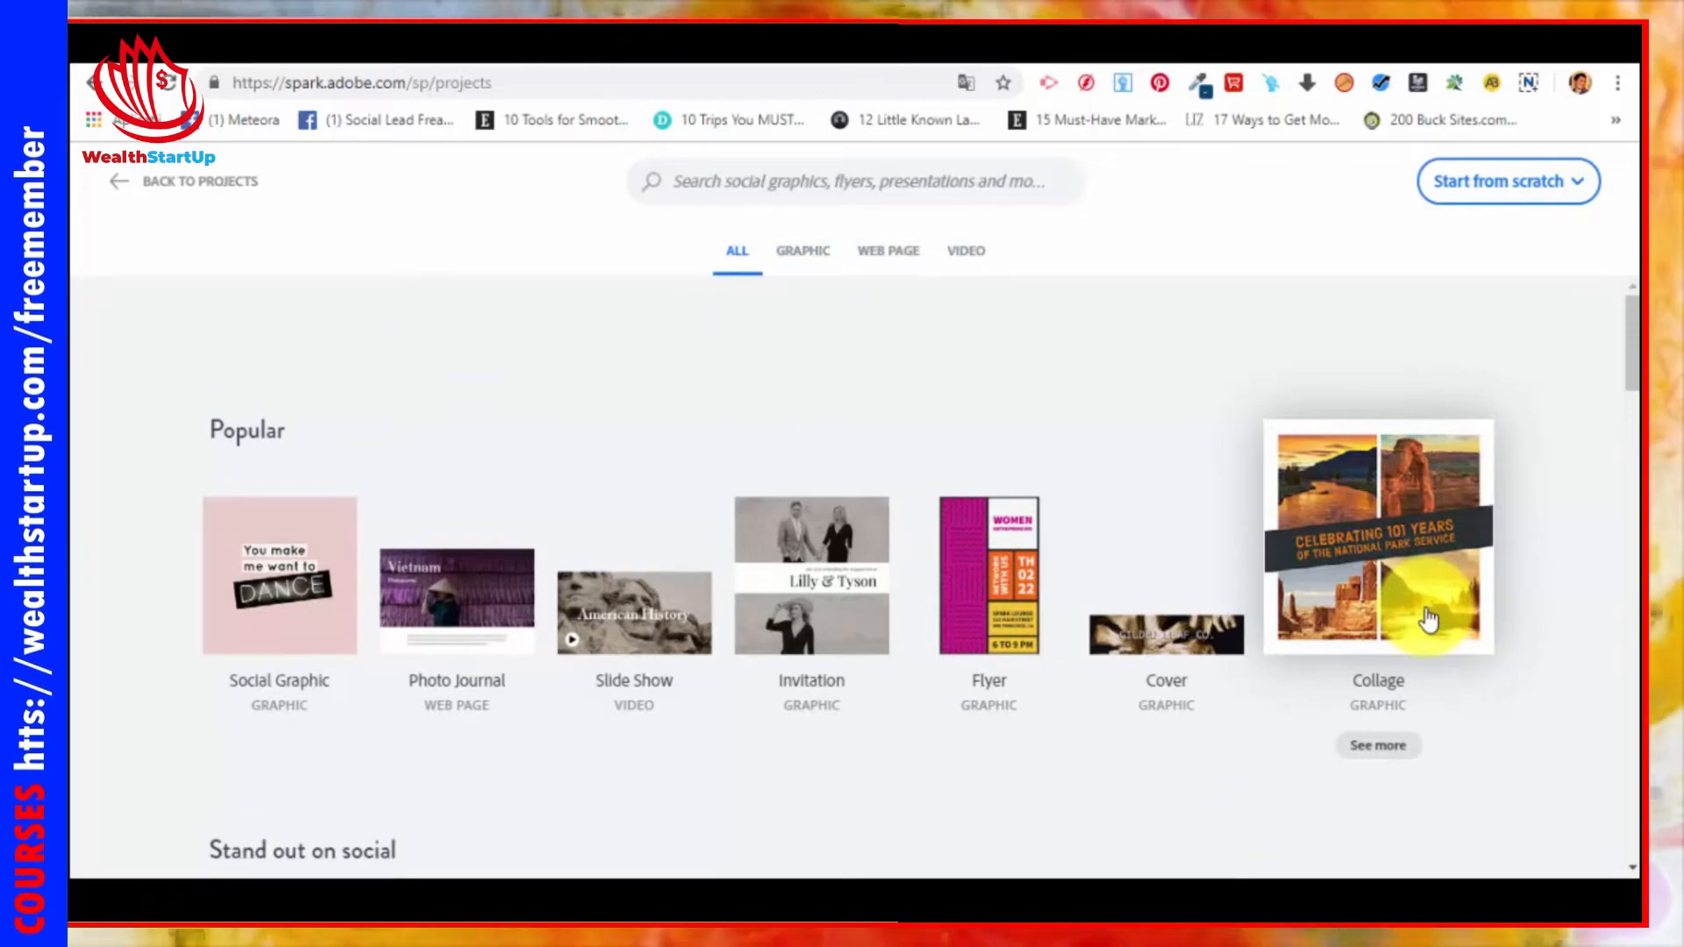
click(1428, 619)
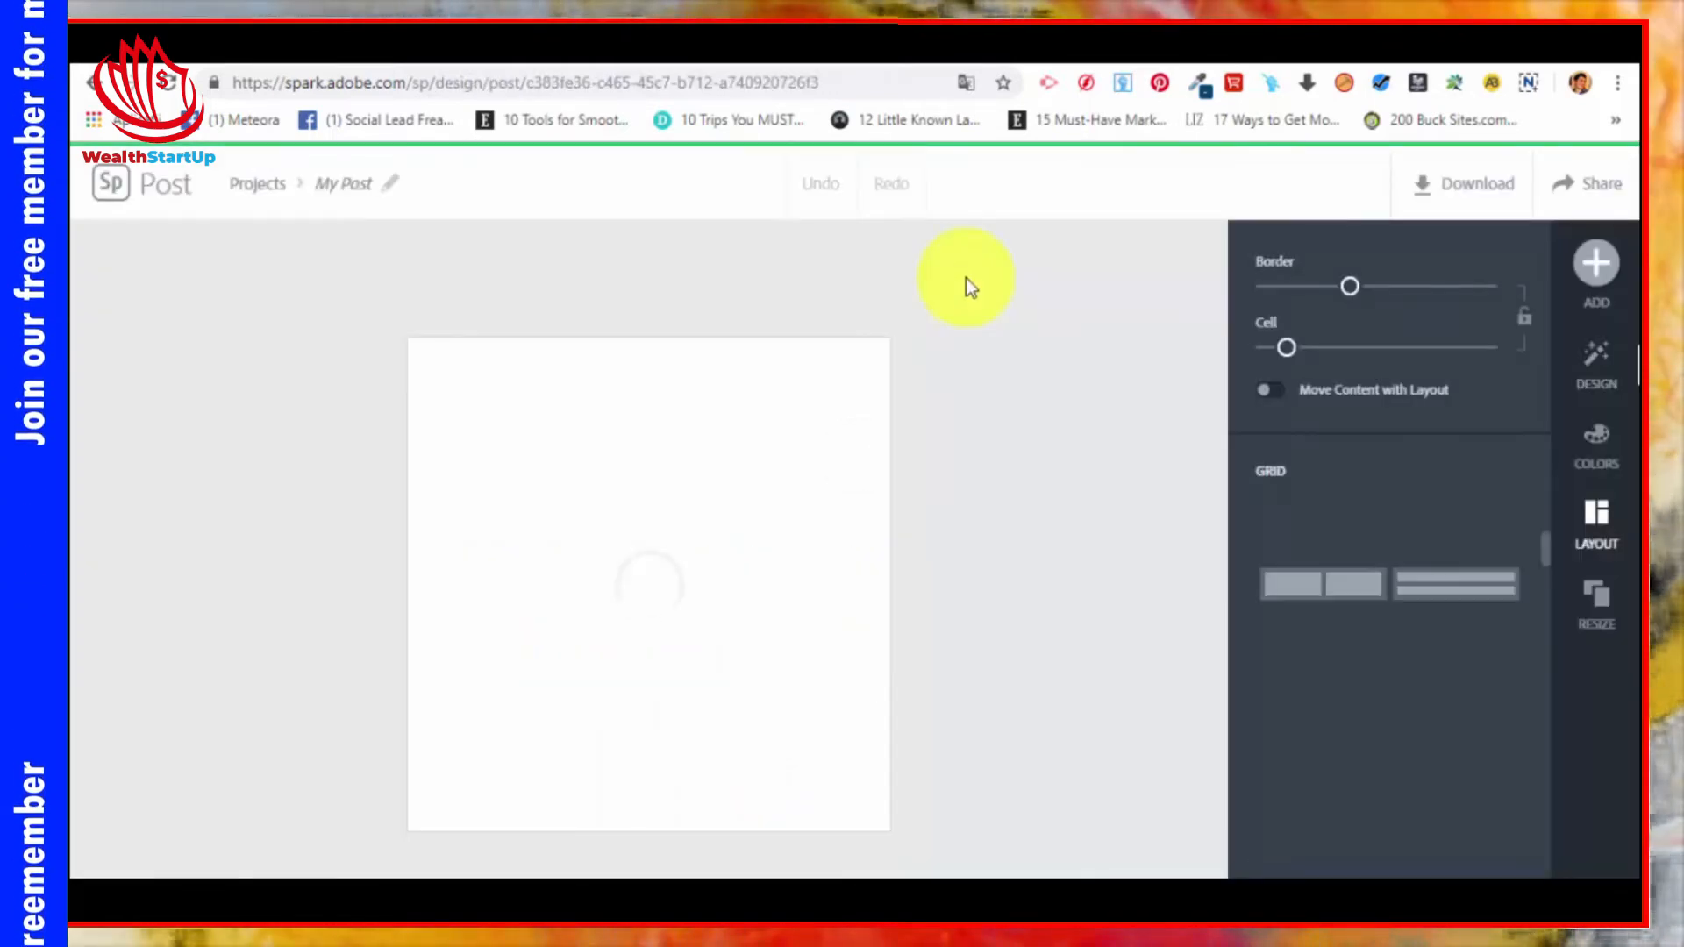
click(360, 186)
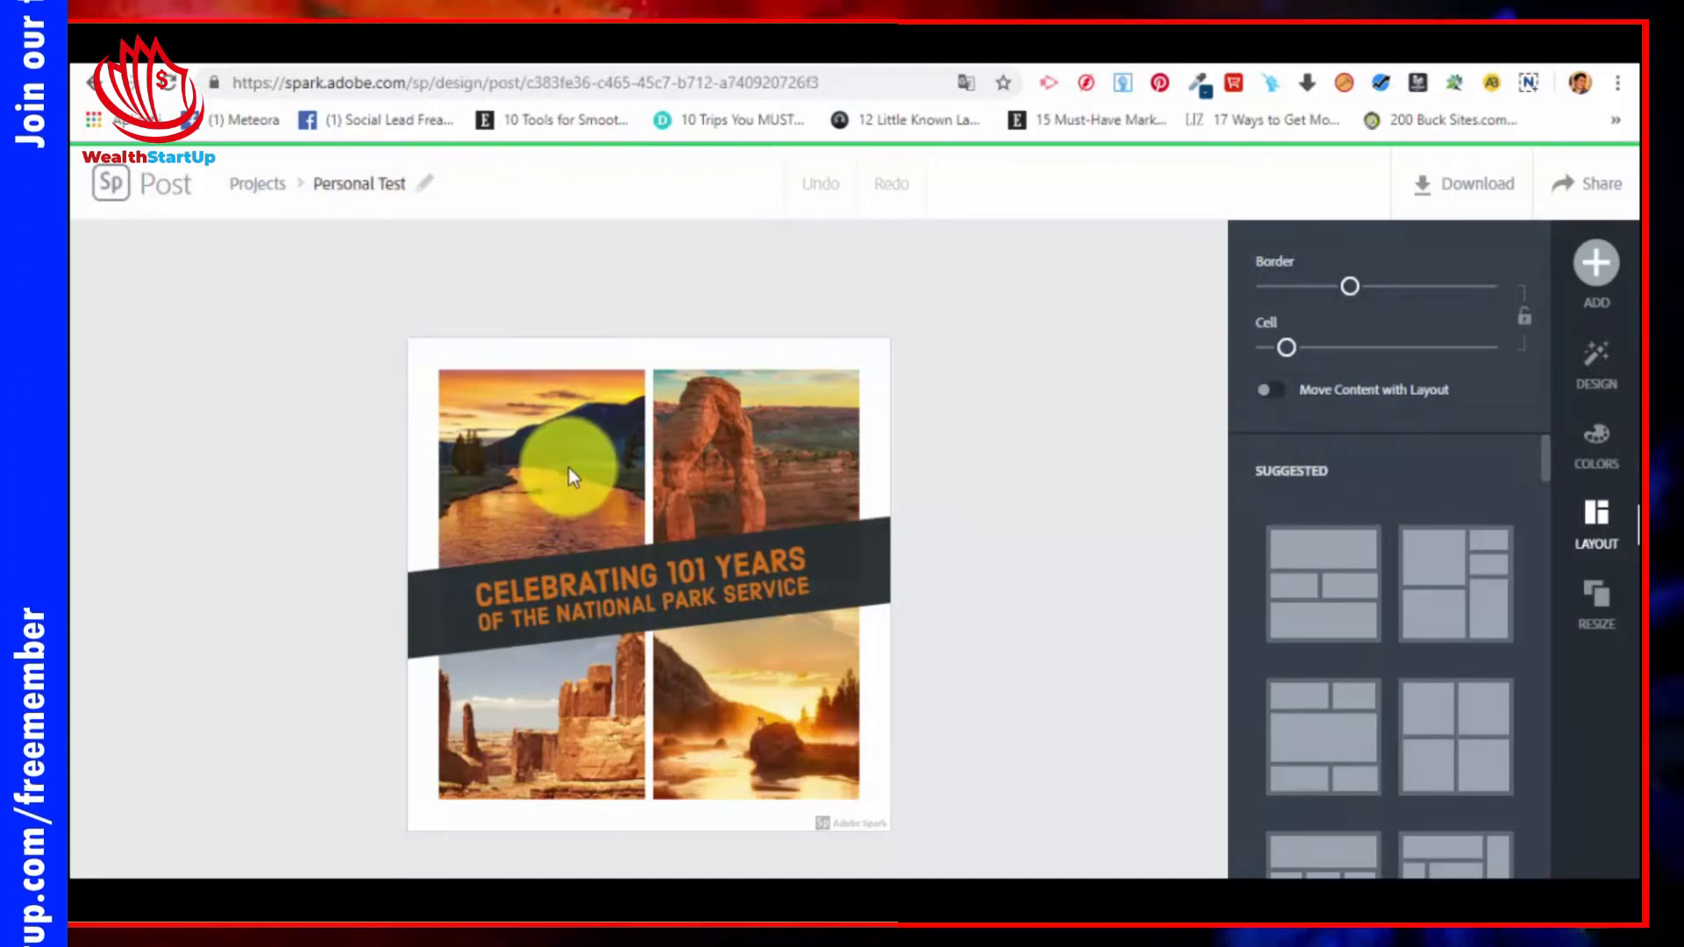
Step: Inspect the image options of the collage's two upper photos and its lower-left desert rock photo
click(725, 459)
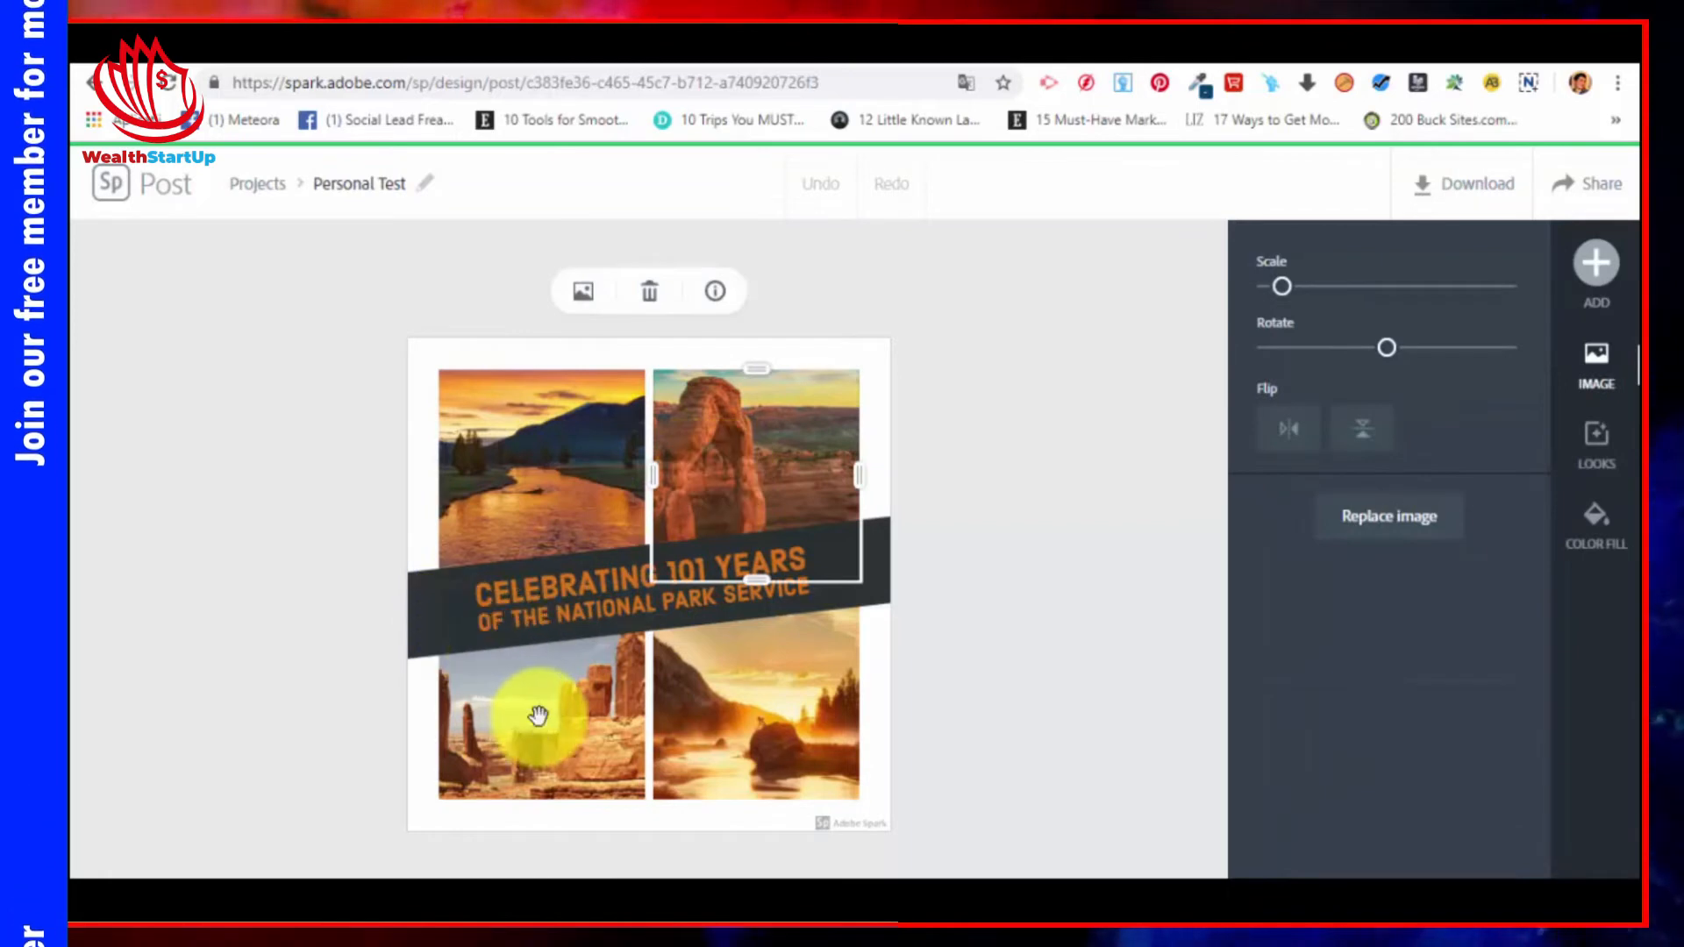
click(640, 446)
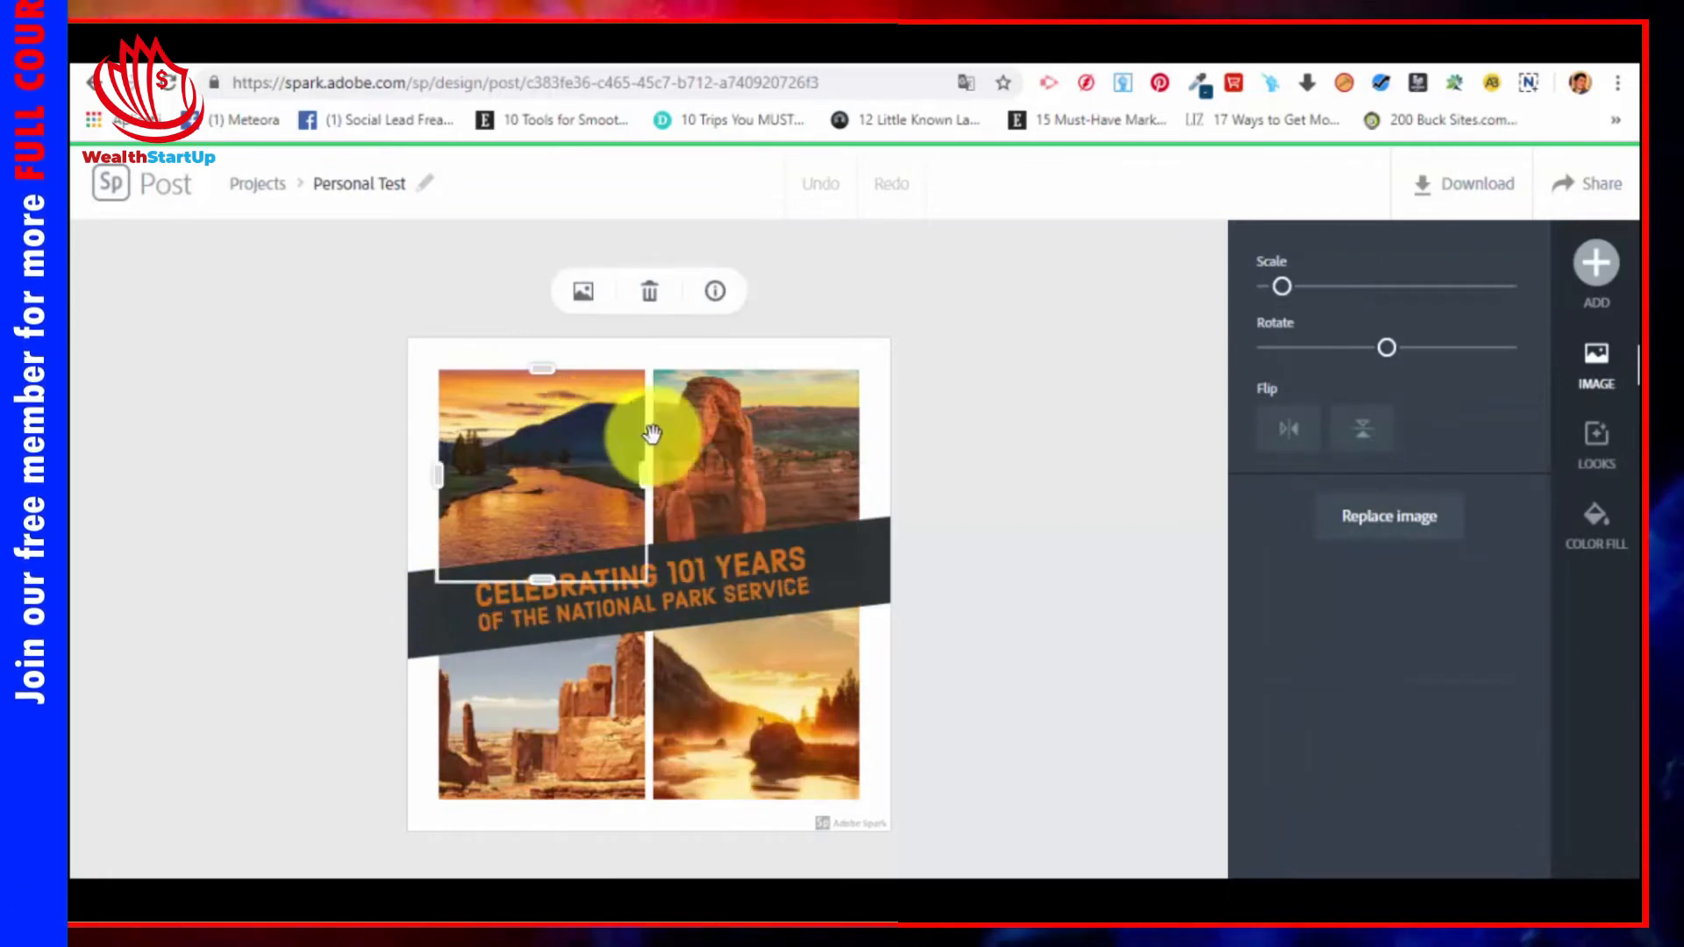
click(747, 443)
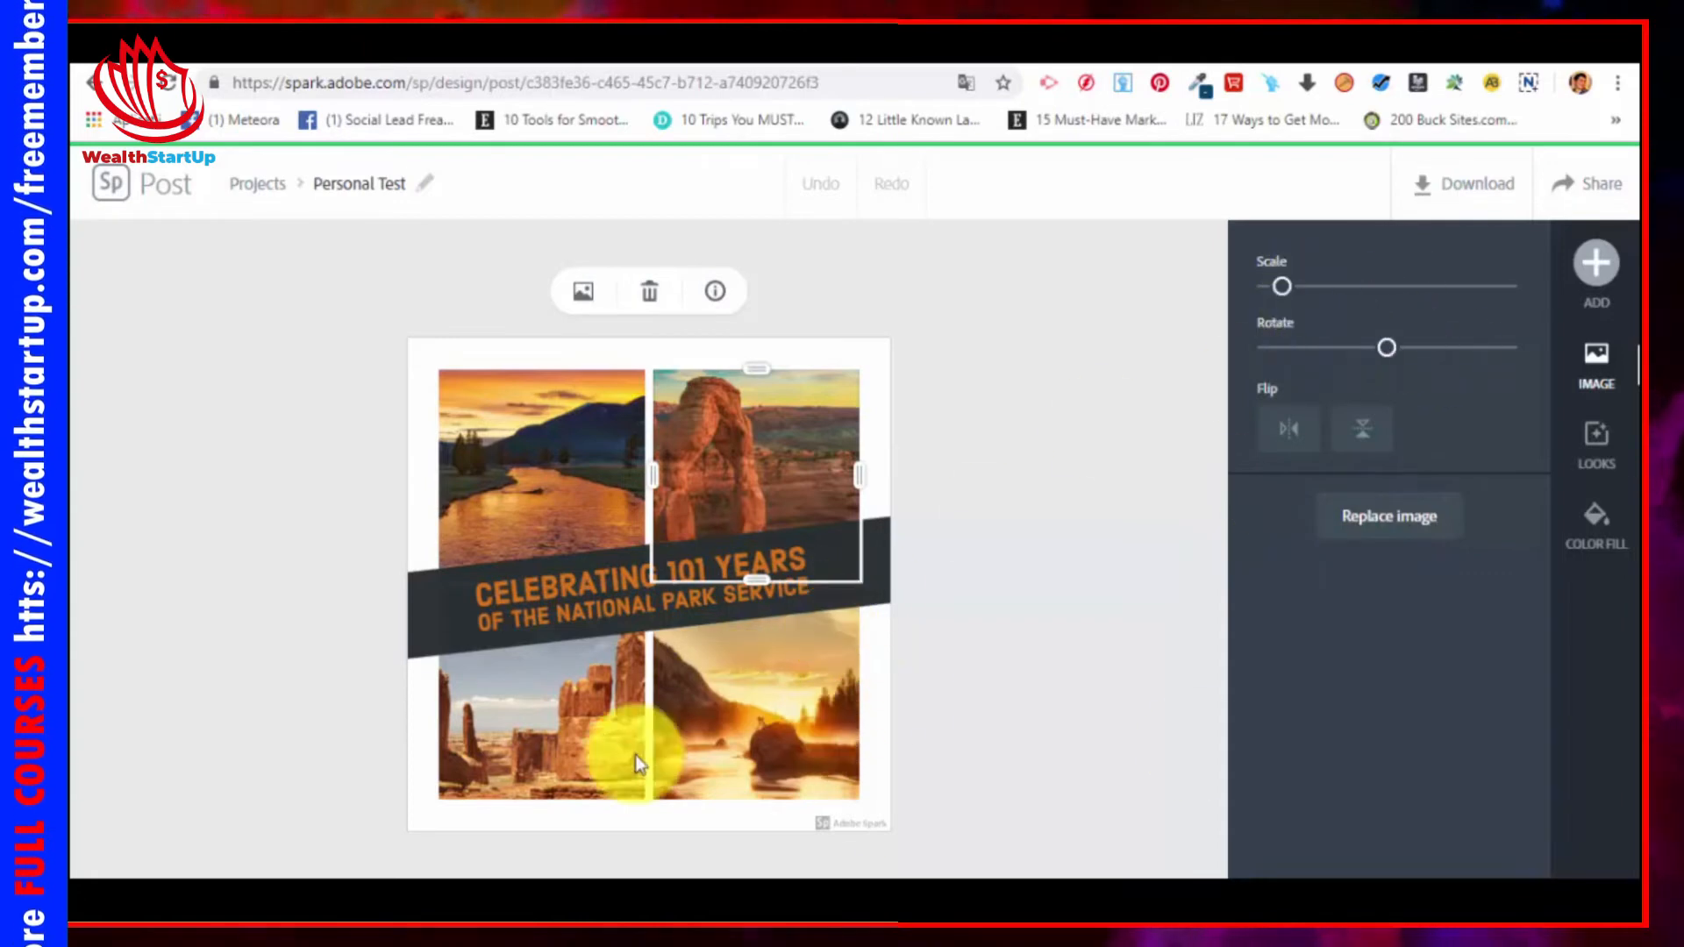
click(569, 702)
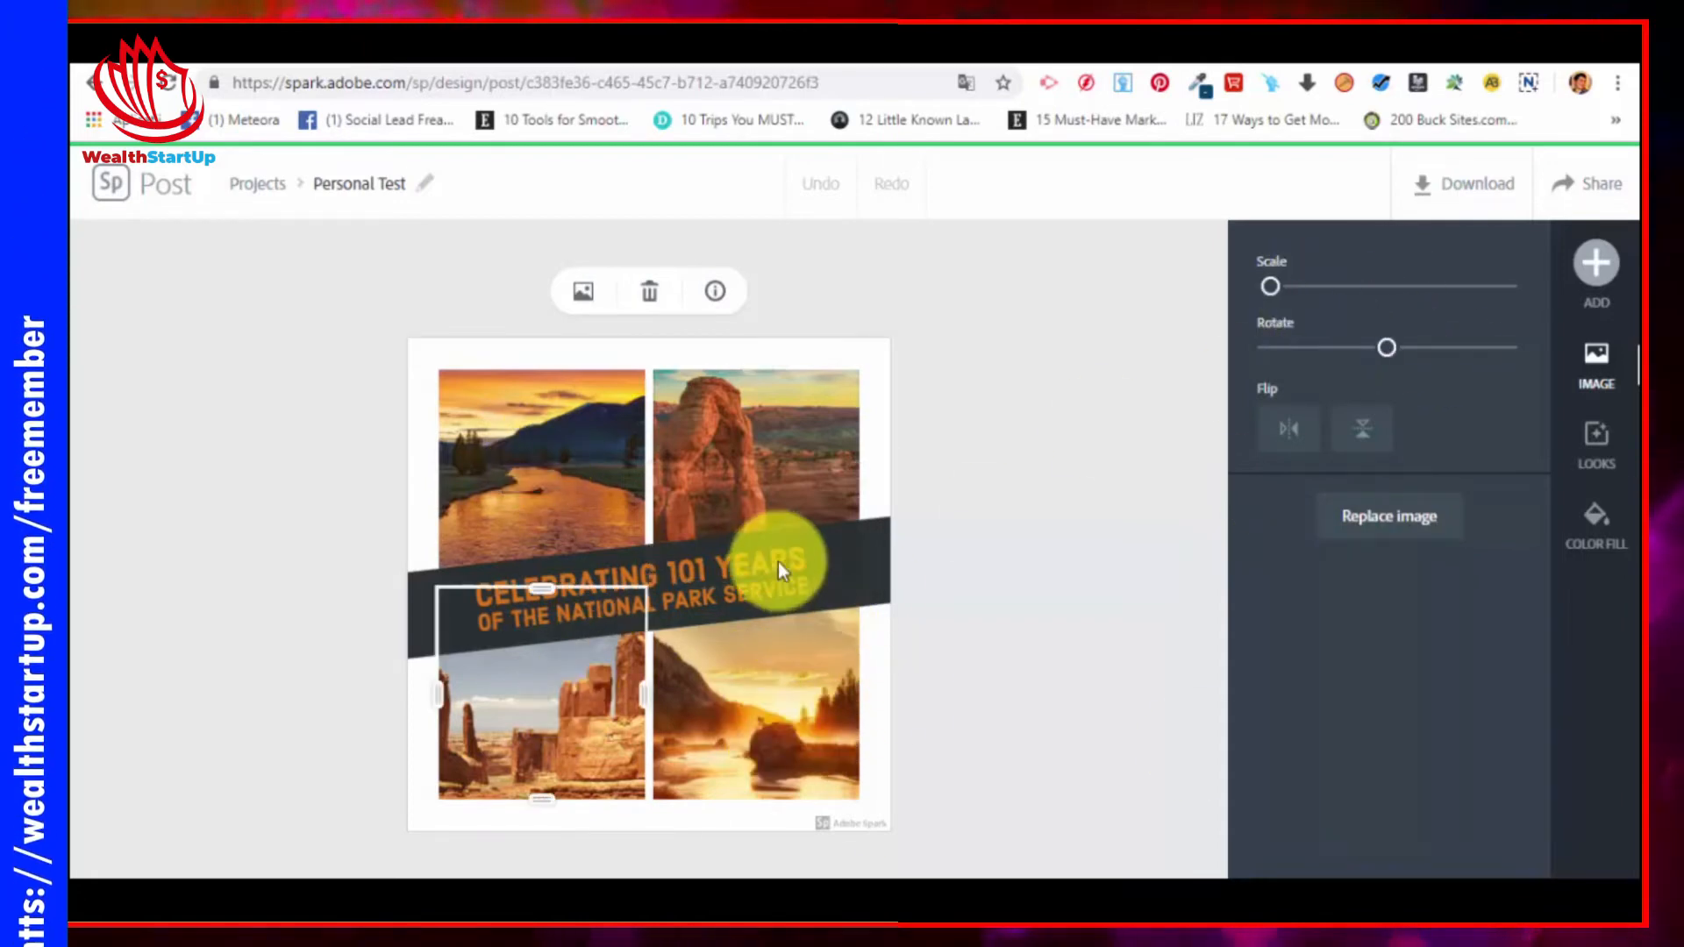
Step: Review the filter looks for the collage's lower-right sunset photo and the color fill options of the white background
click(794, 669)
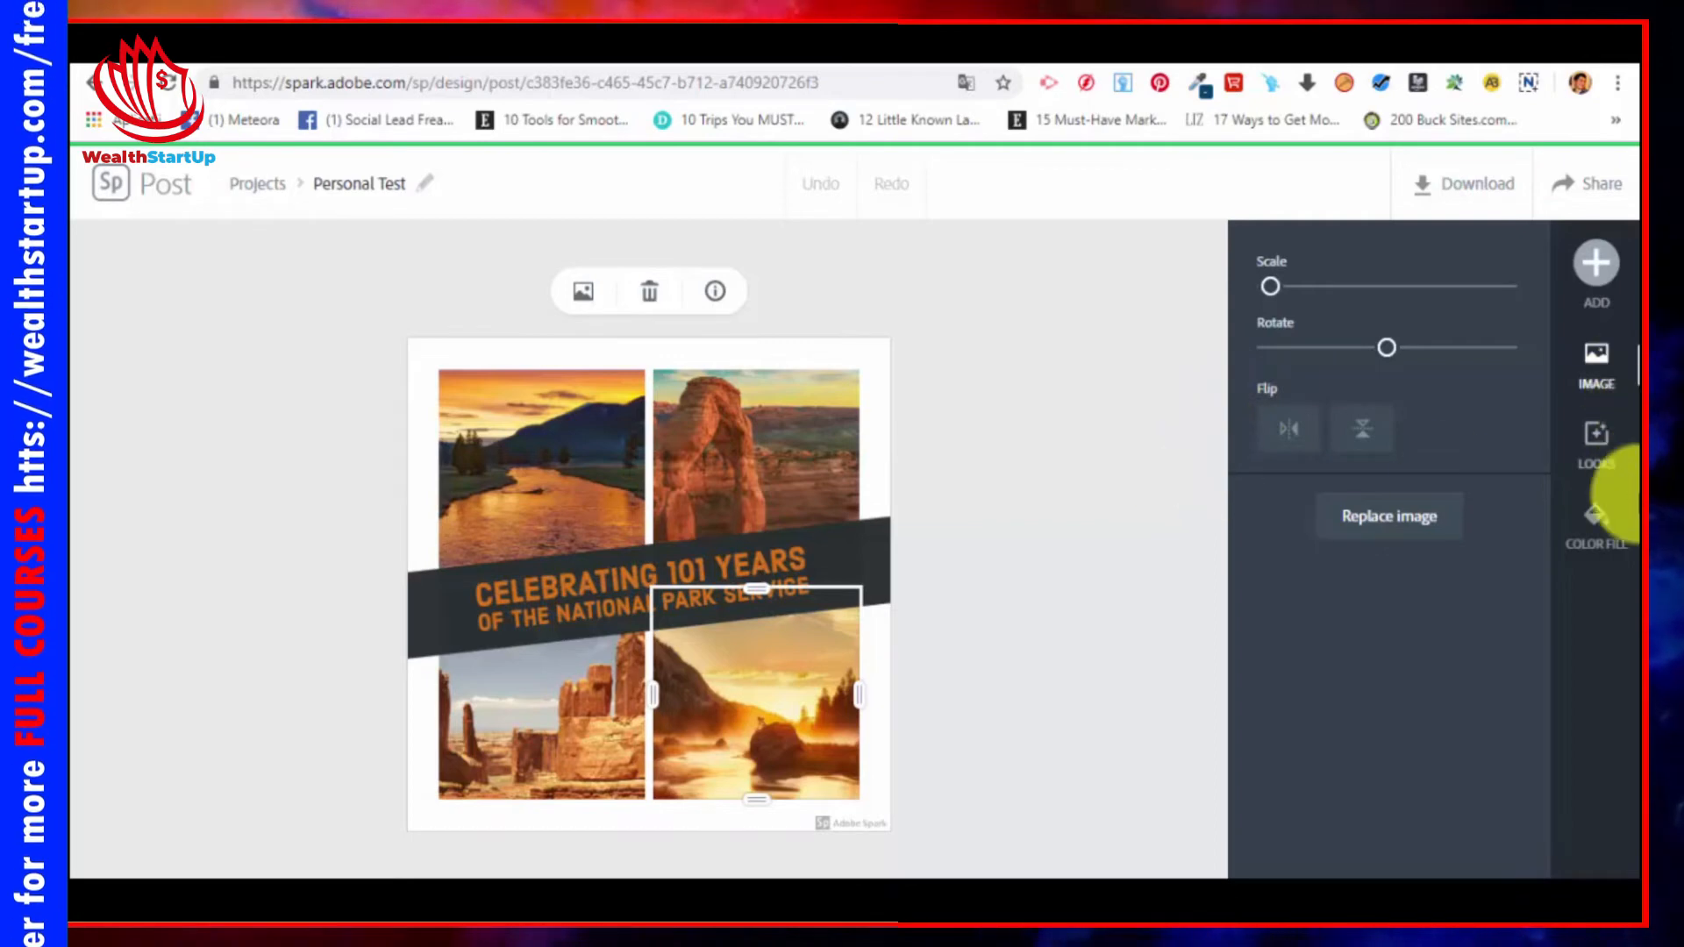
click(1613, 452)
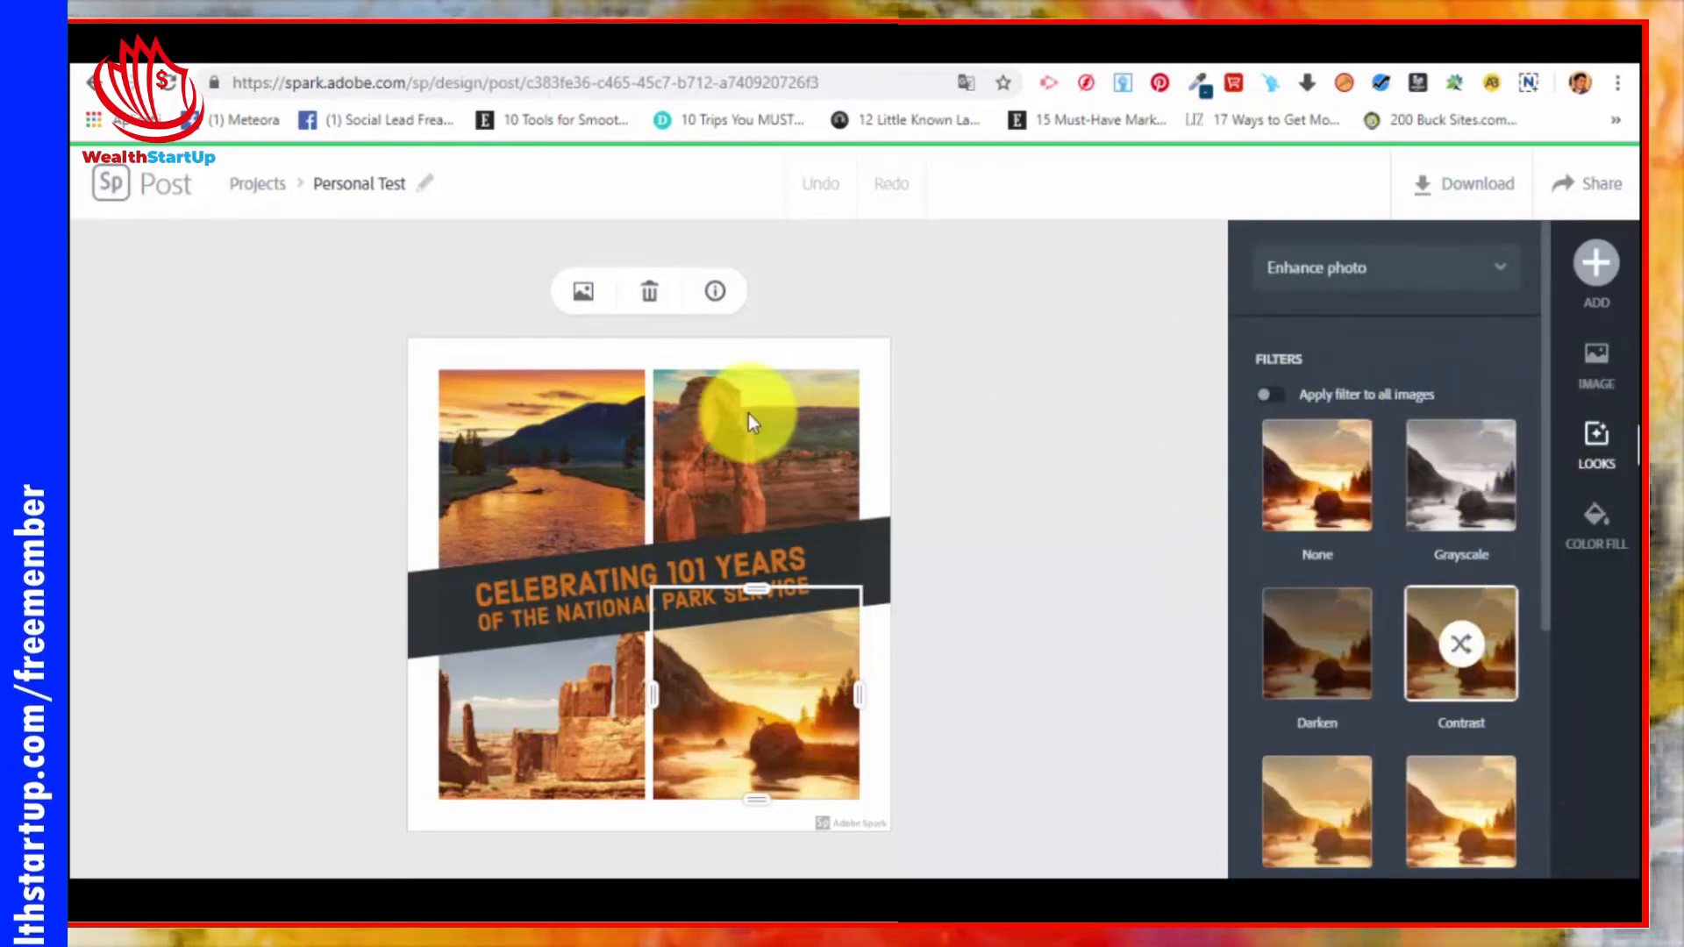
click(814, 351)
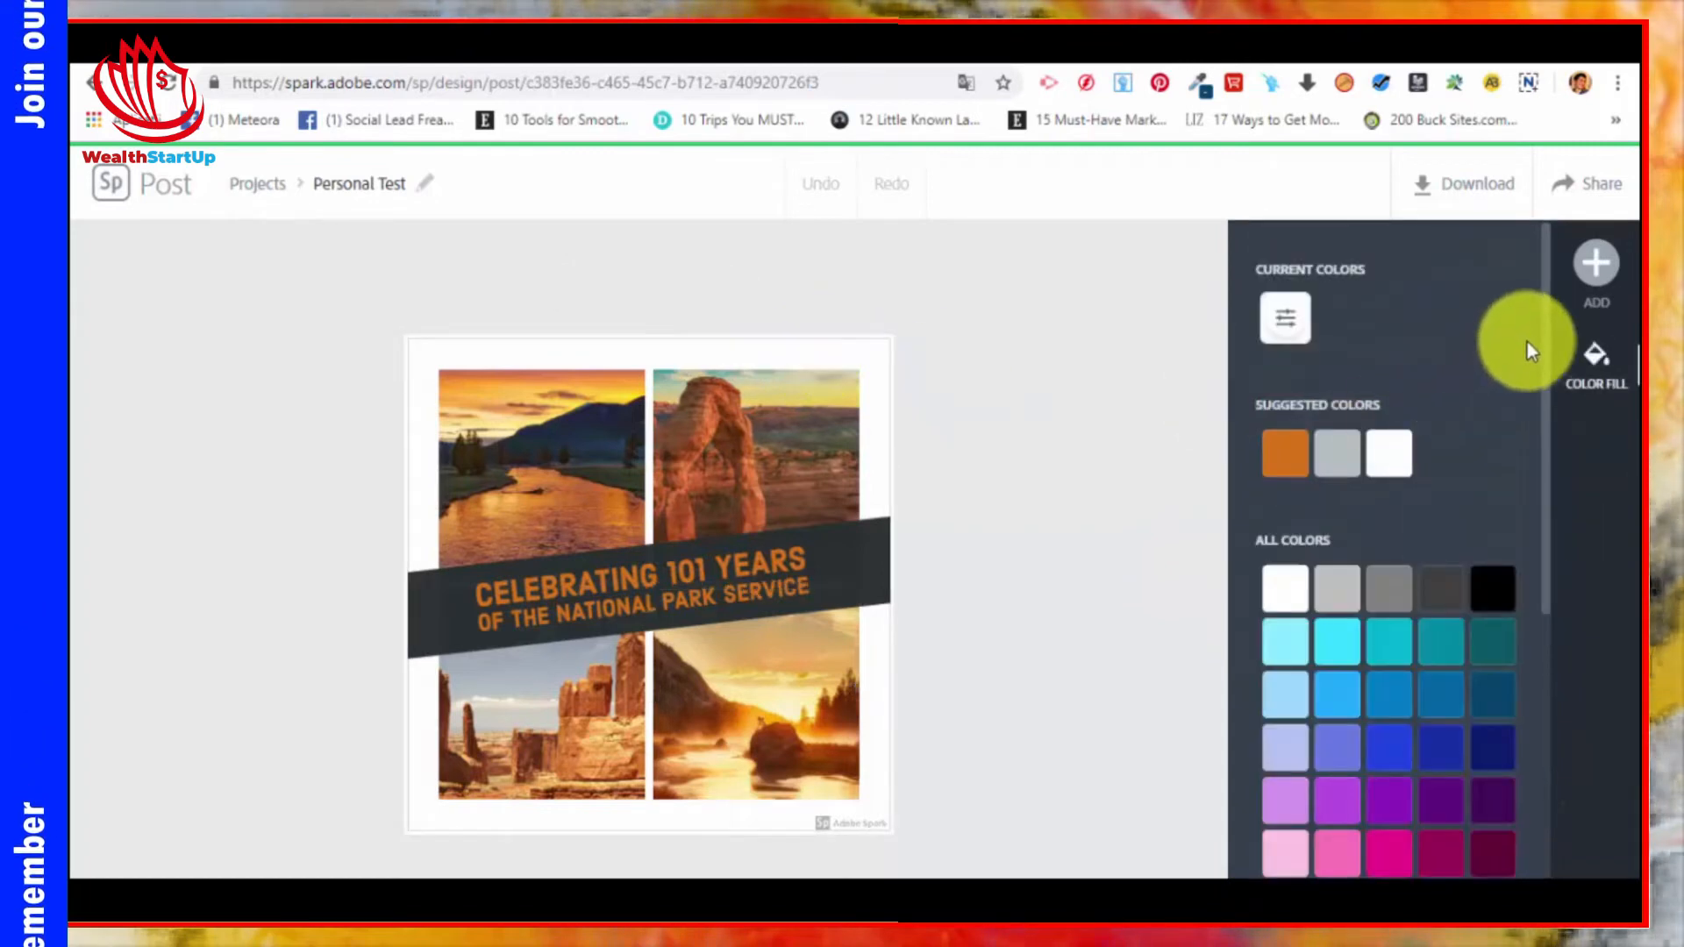
Step: Search the free photos for "desert" and add the night-sky cactus photo to the collage
click(1596, 263)
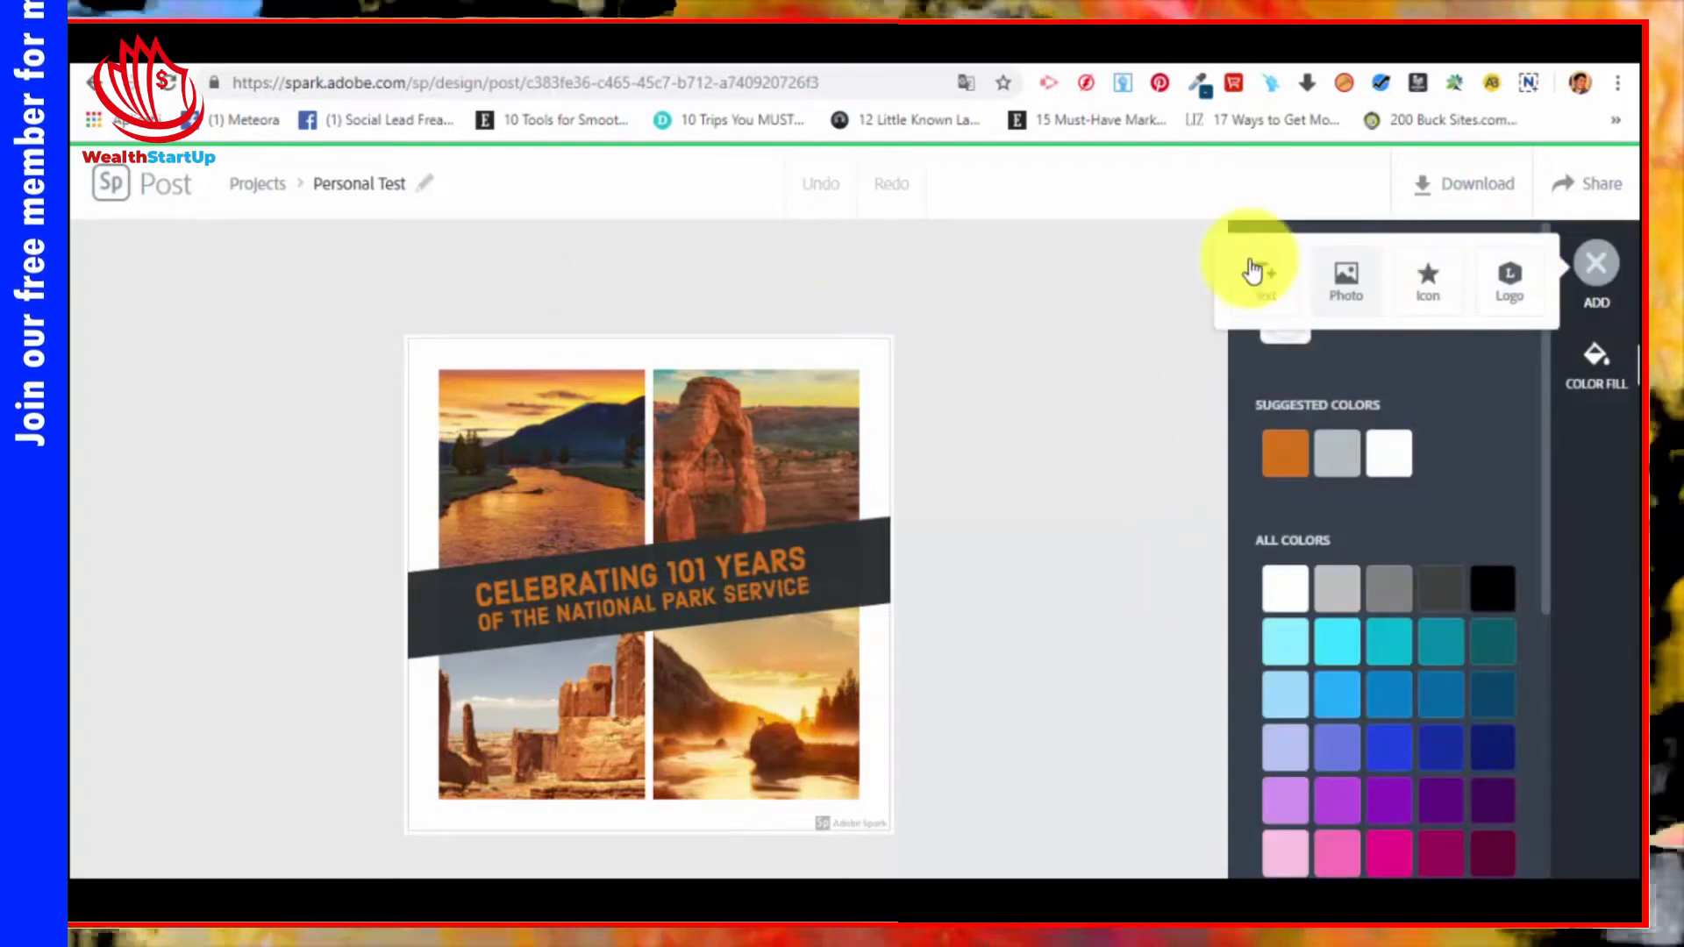
click(1596, 369)
click(1592, 267)
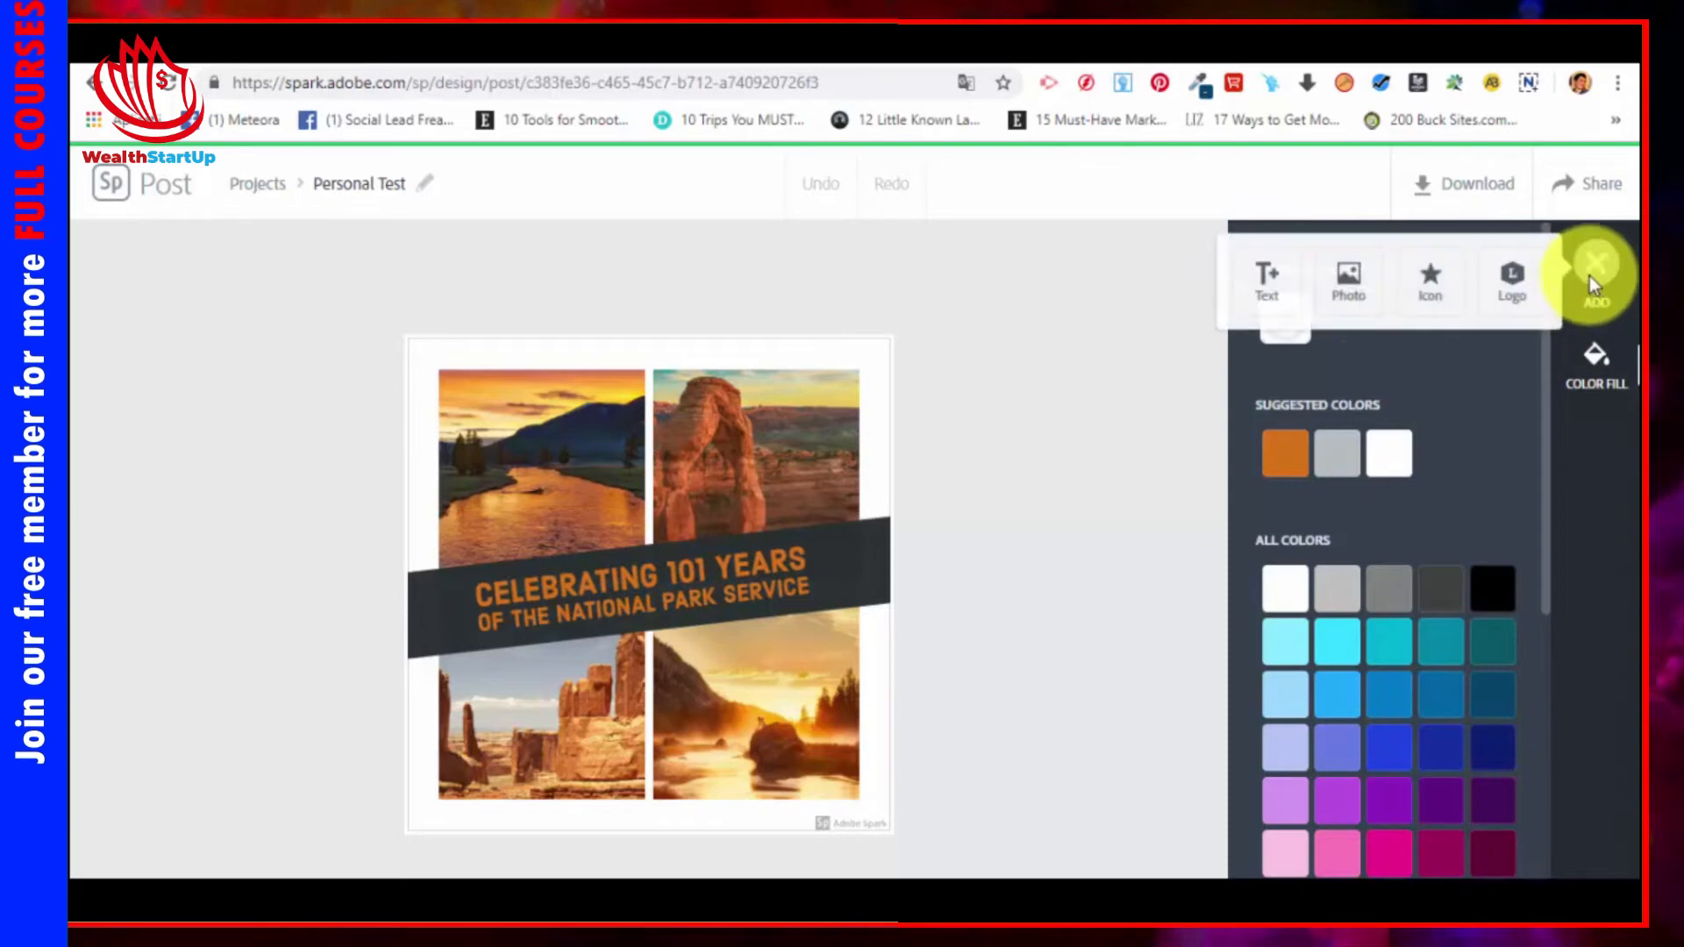
click(1349, 282)
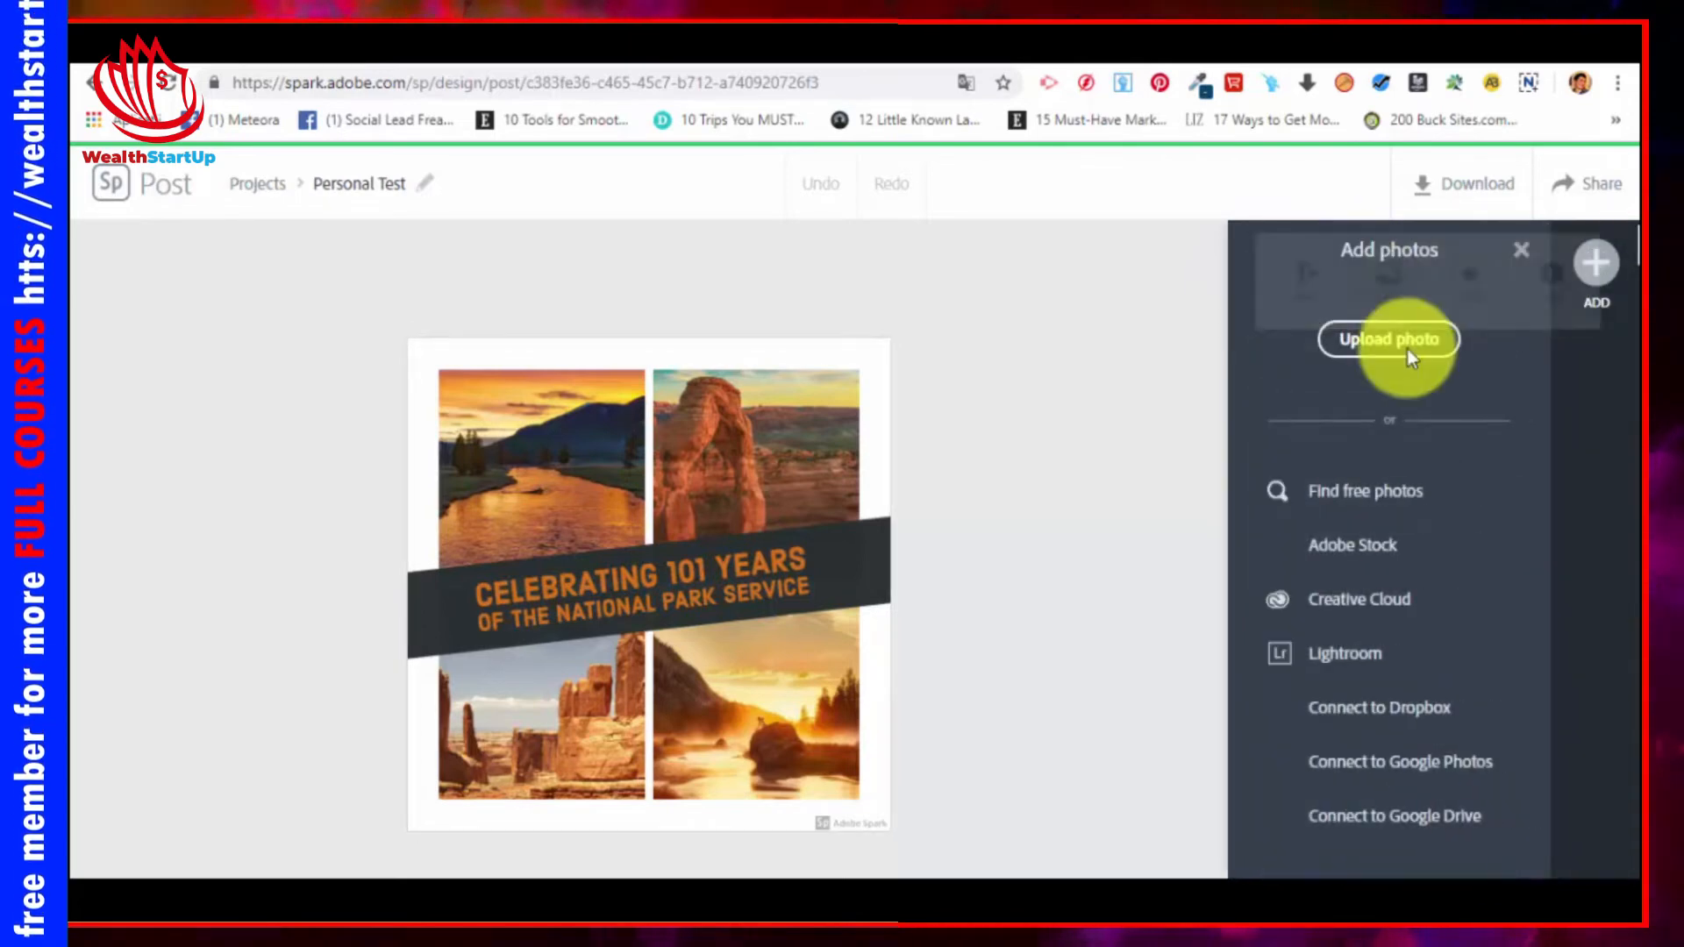
click(1394, 492)
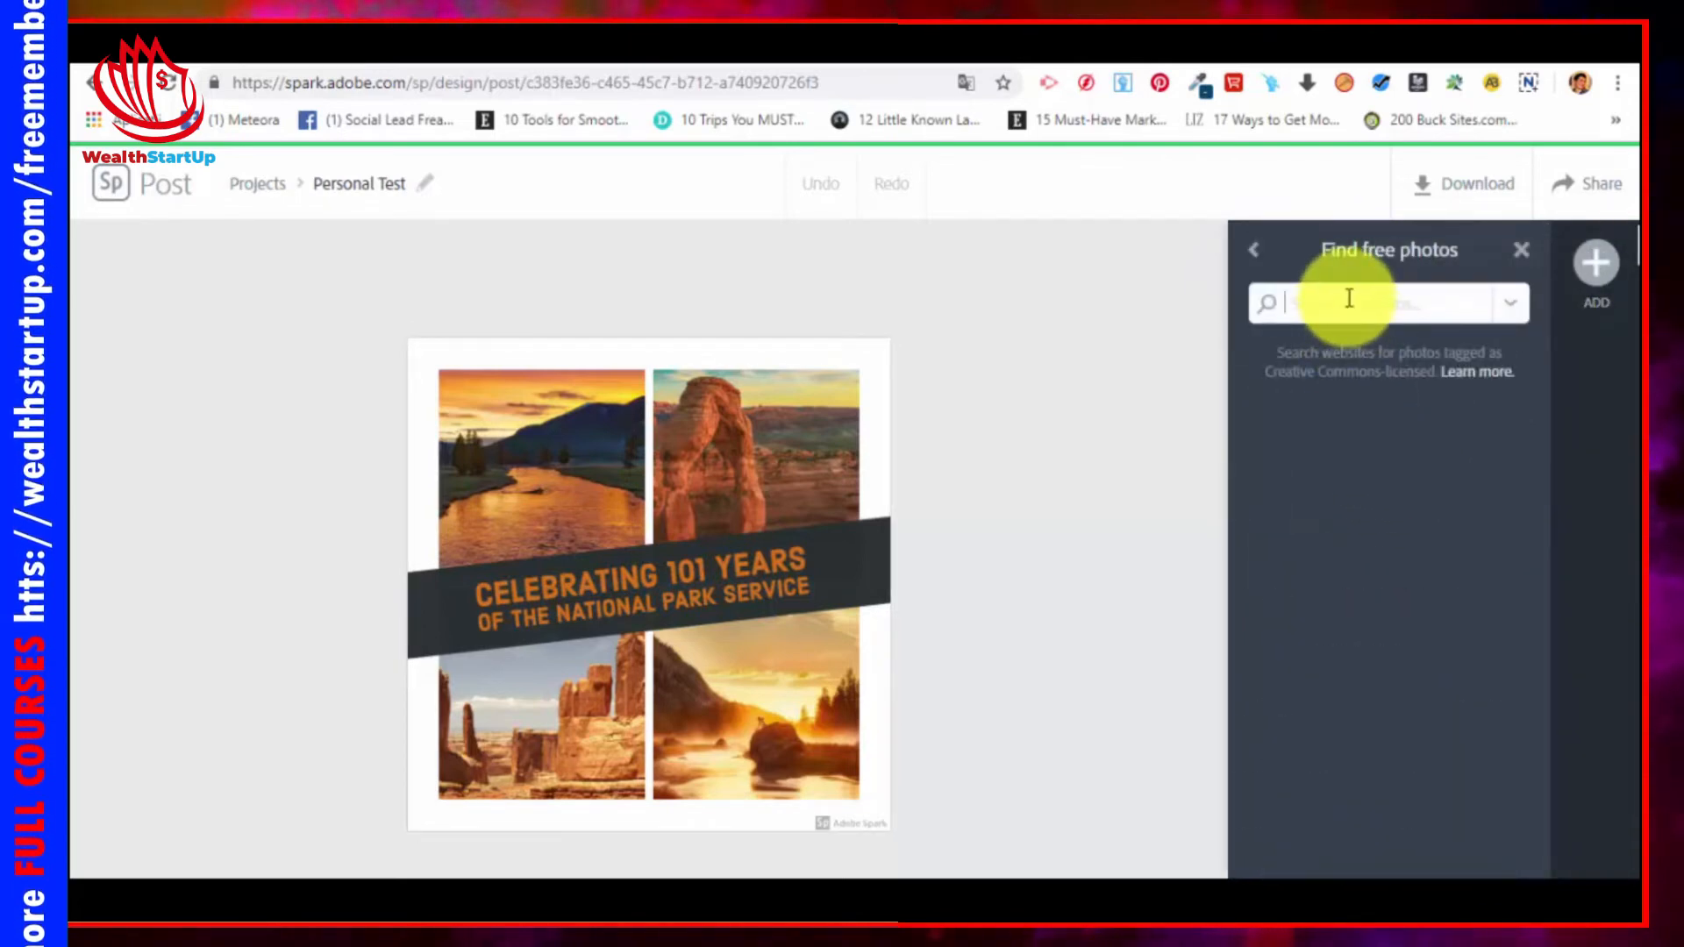
text(desert)
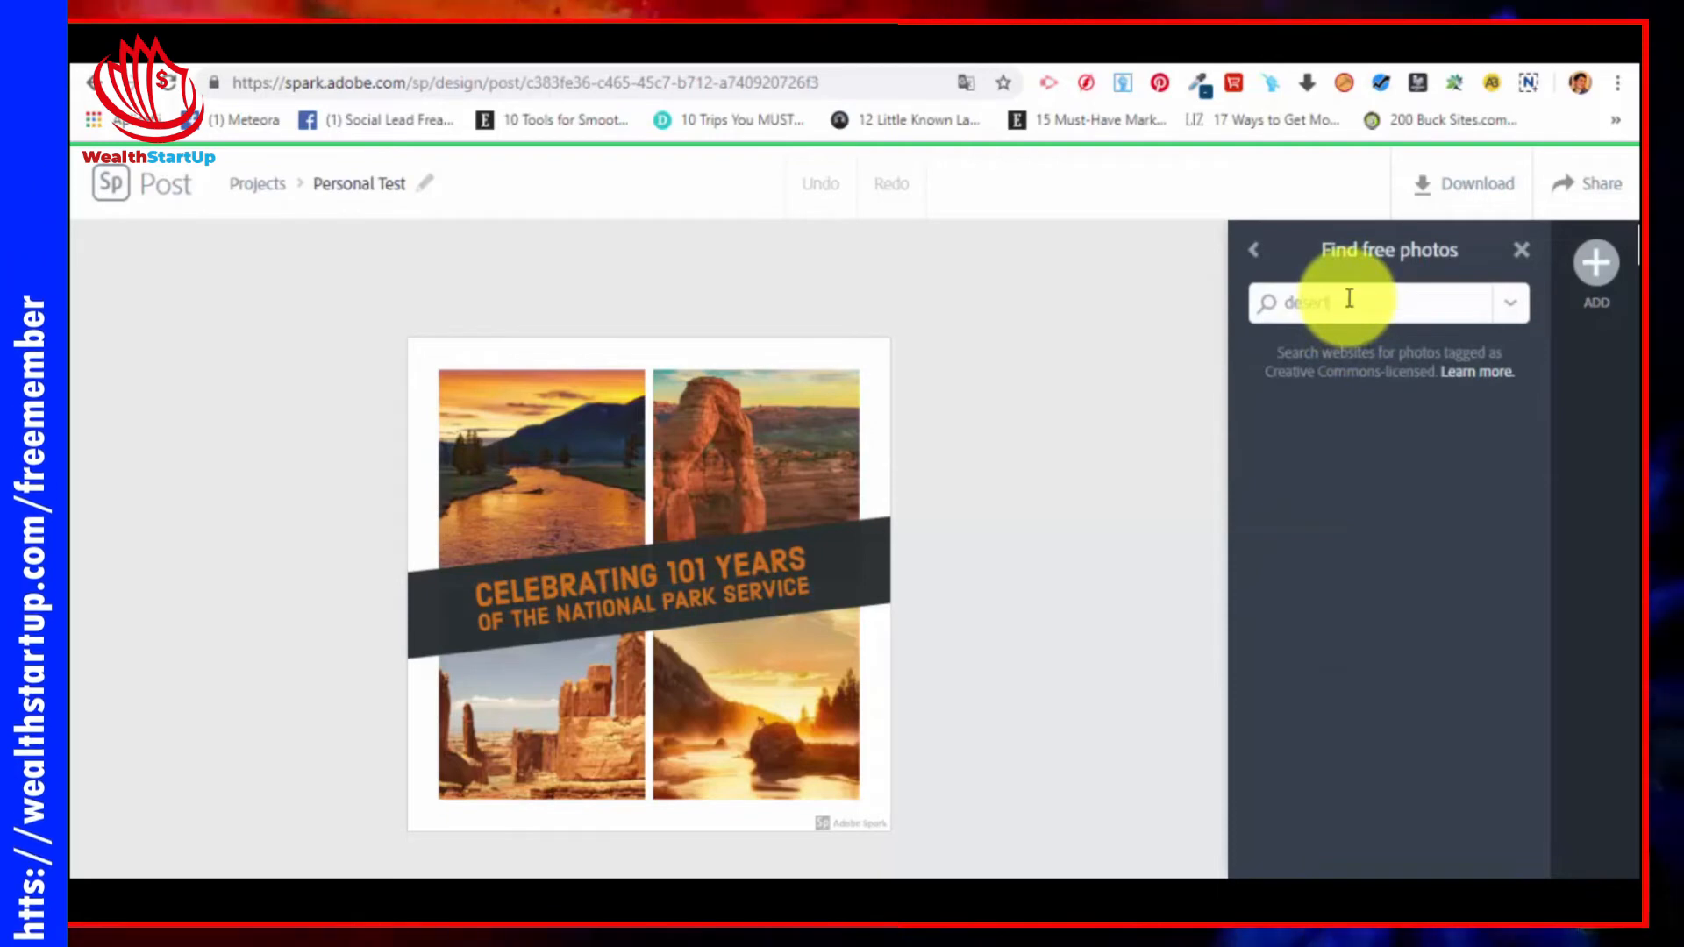
key(Return)
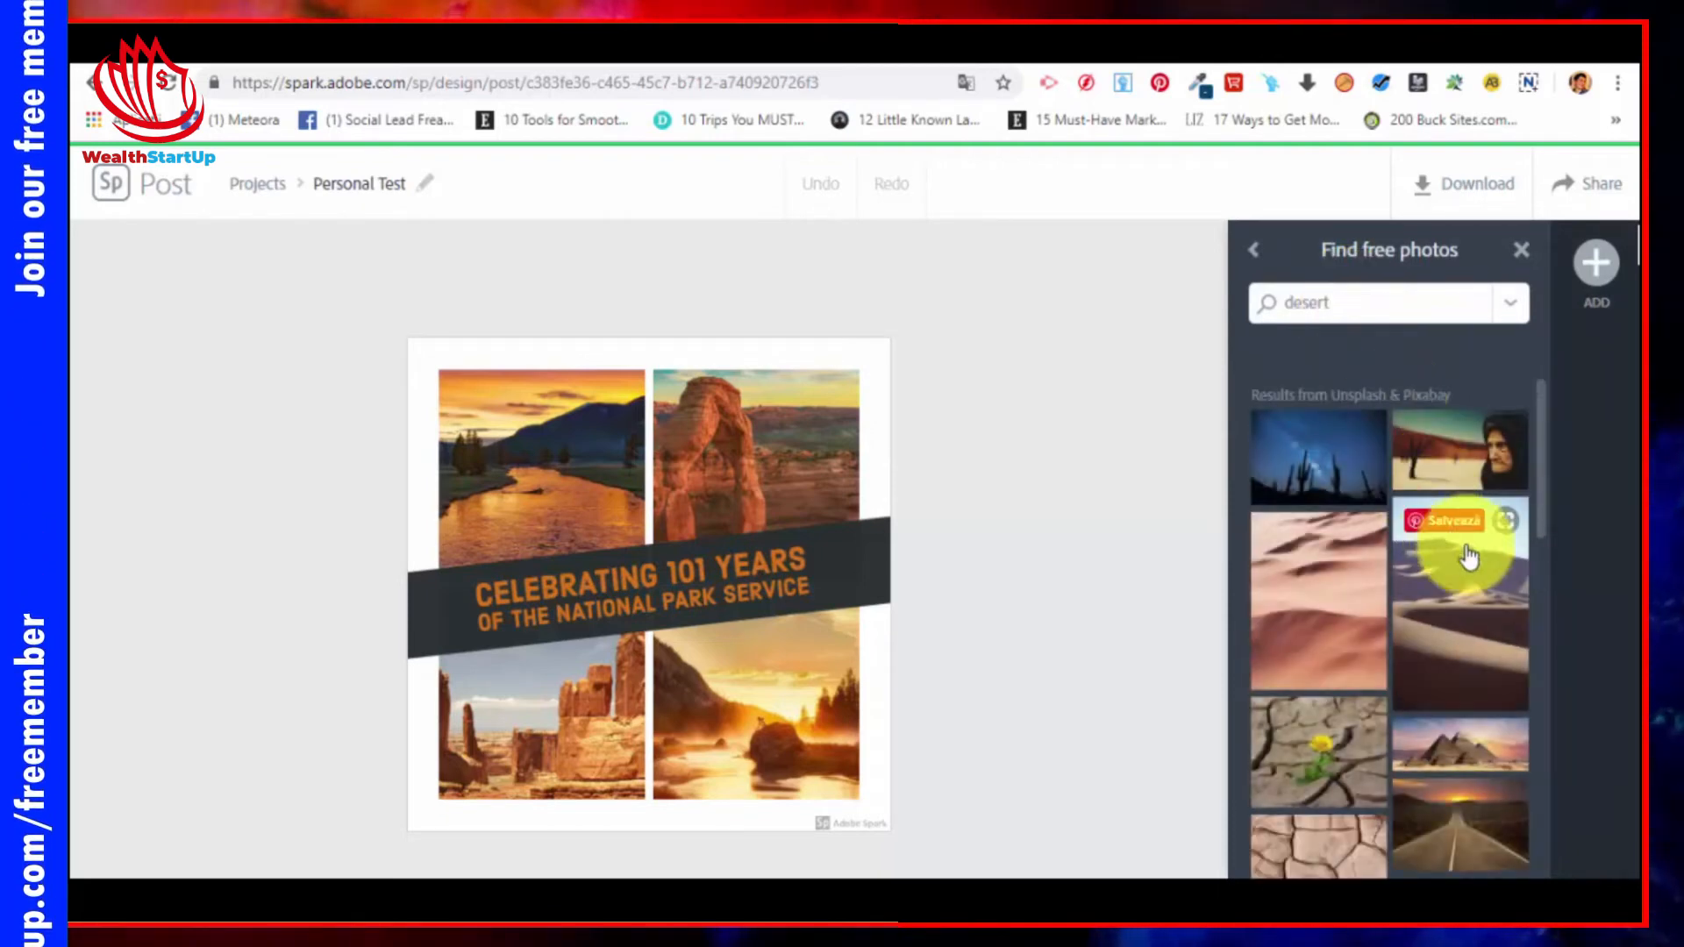
click(1342, 459)
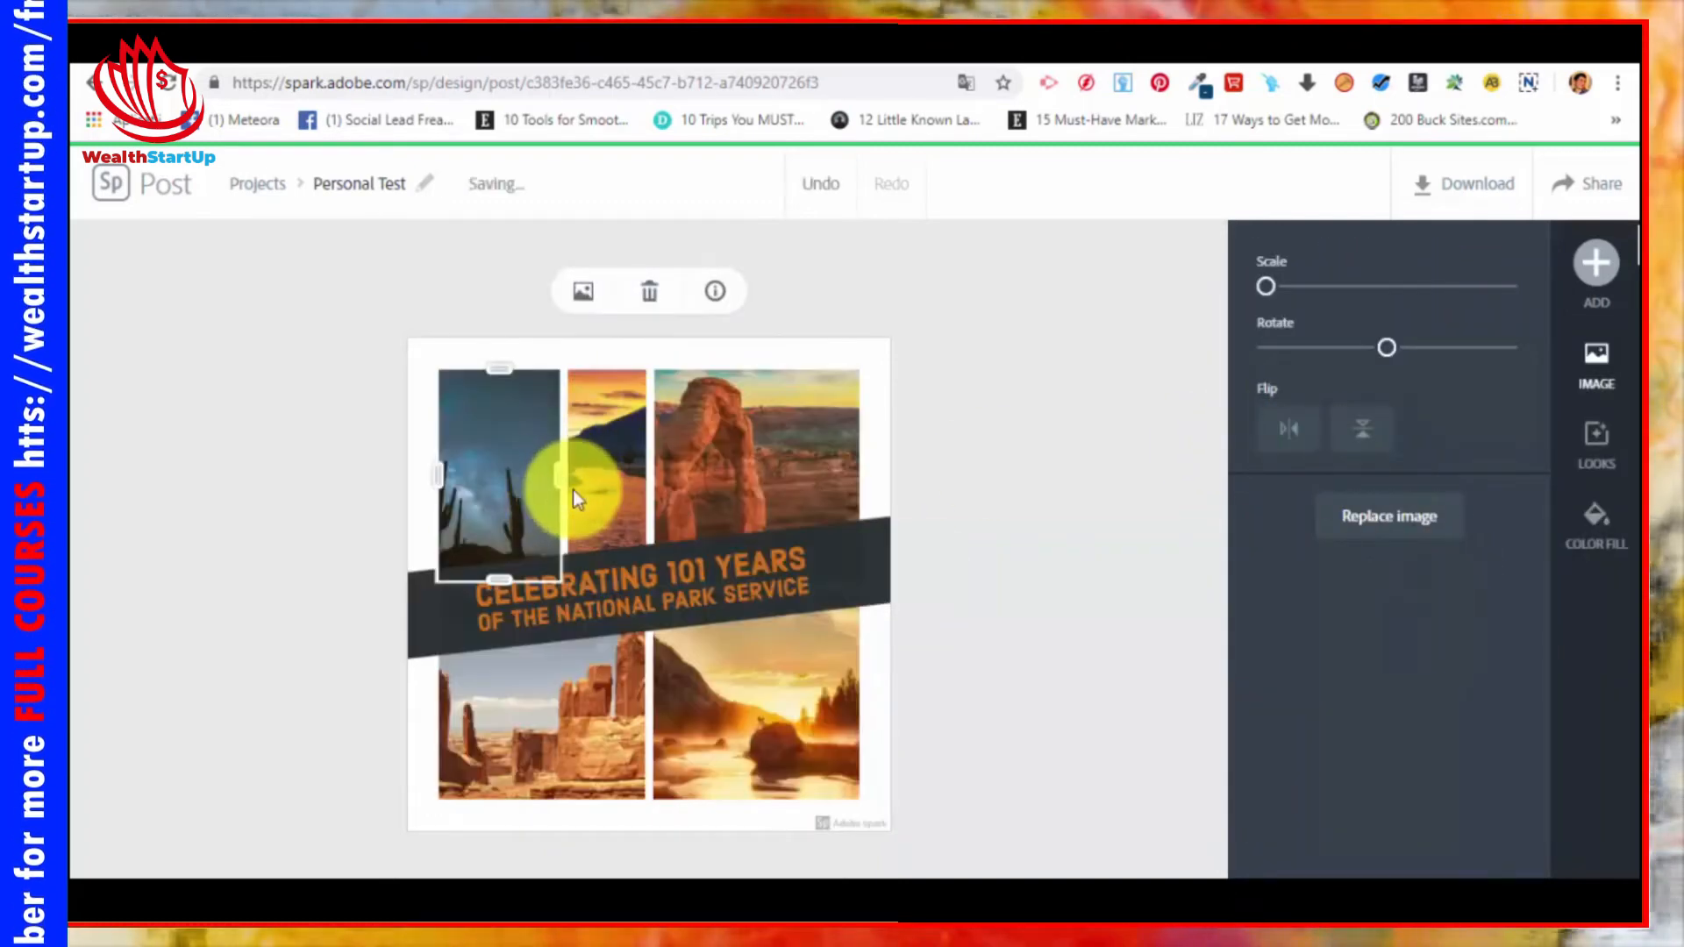
Step: Narrow the cactus photo's cell slightly and swap the photo with the rock formation photo in the collage's lower-left cell
mouse_move(567, 488)
mouse_down()
mouse_move(524, 489)
mouse_move(541, 493)
mouse_up()
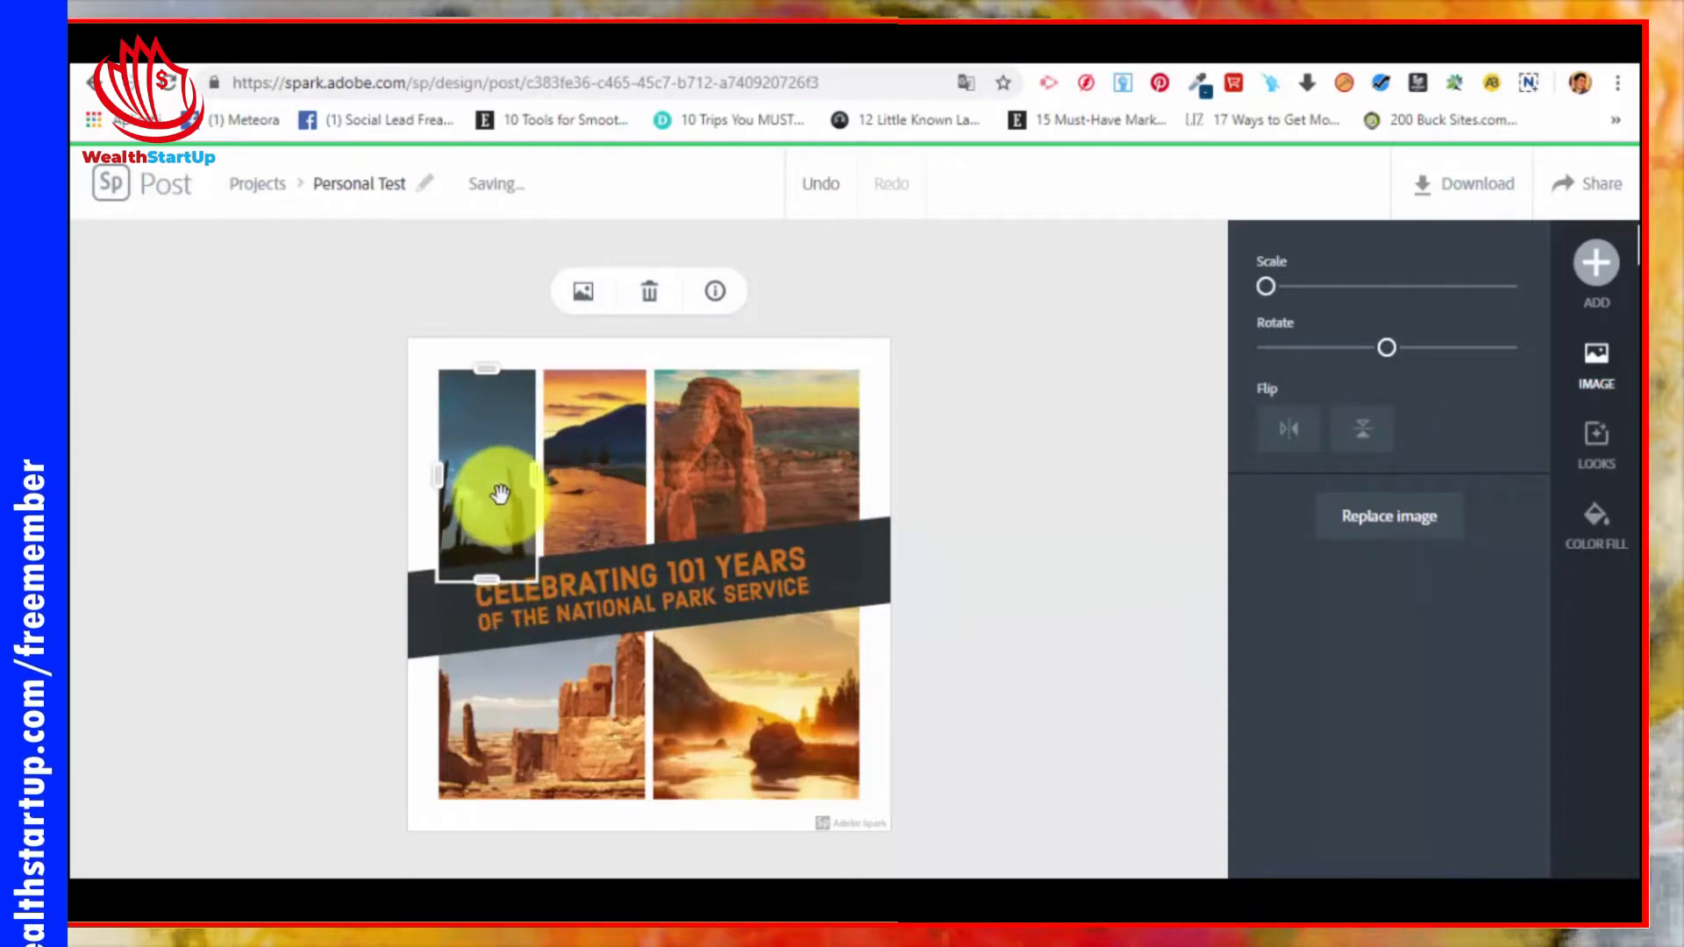
drag(617, 428, 618, 674)
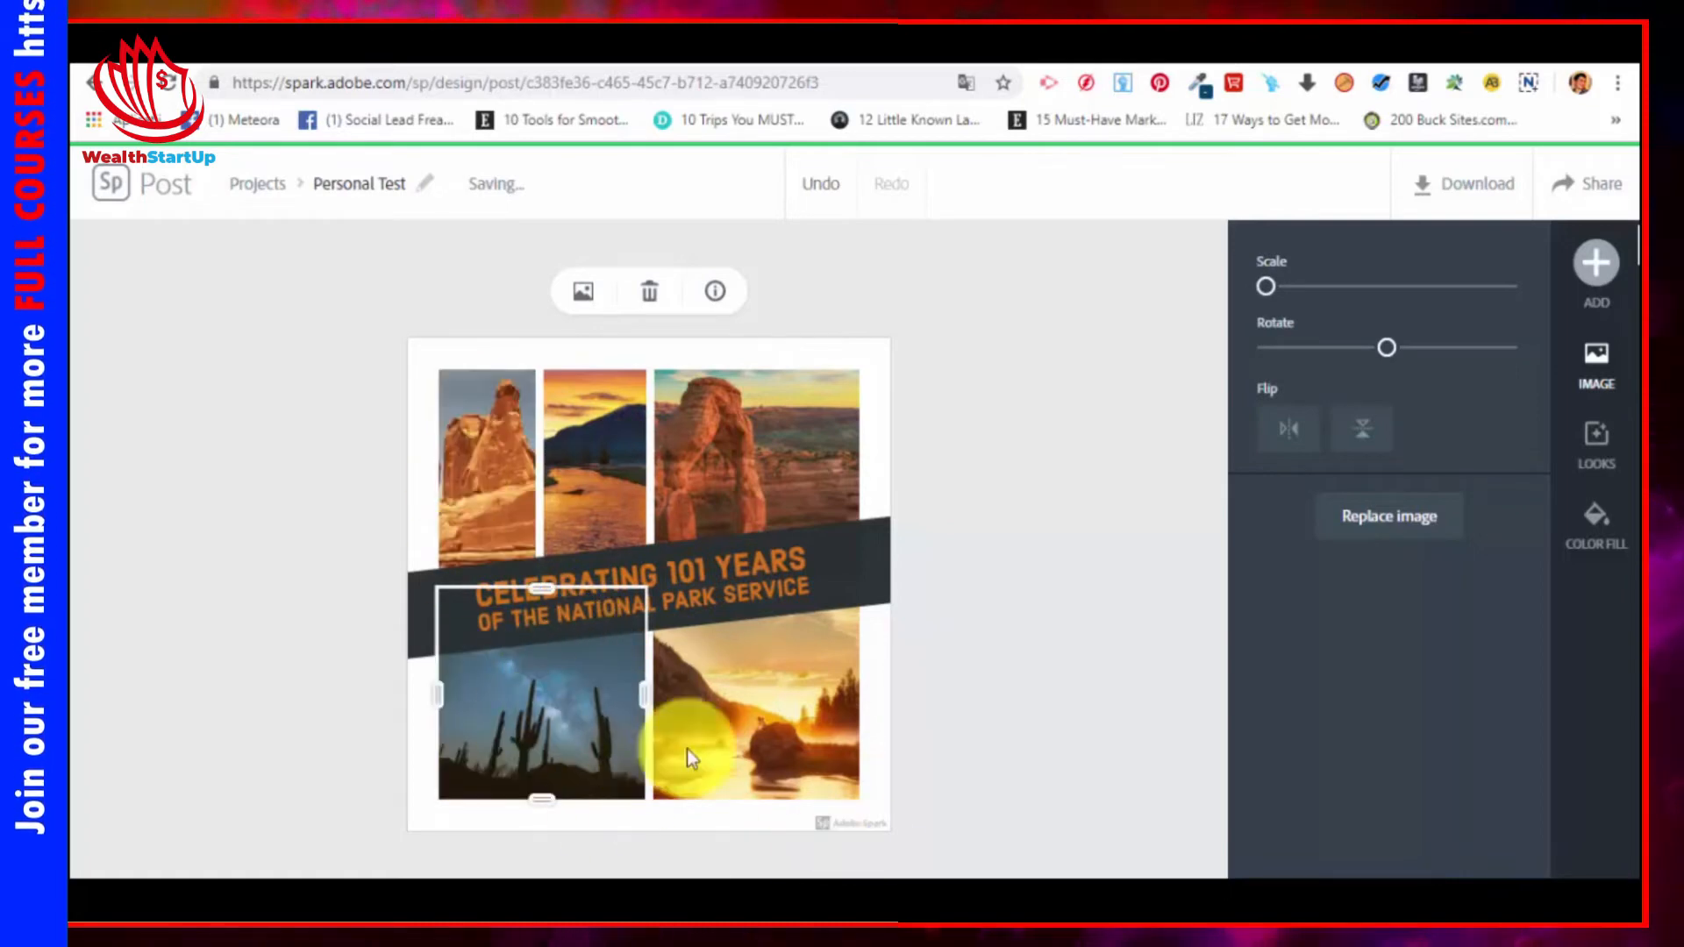
click(785, 491)
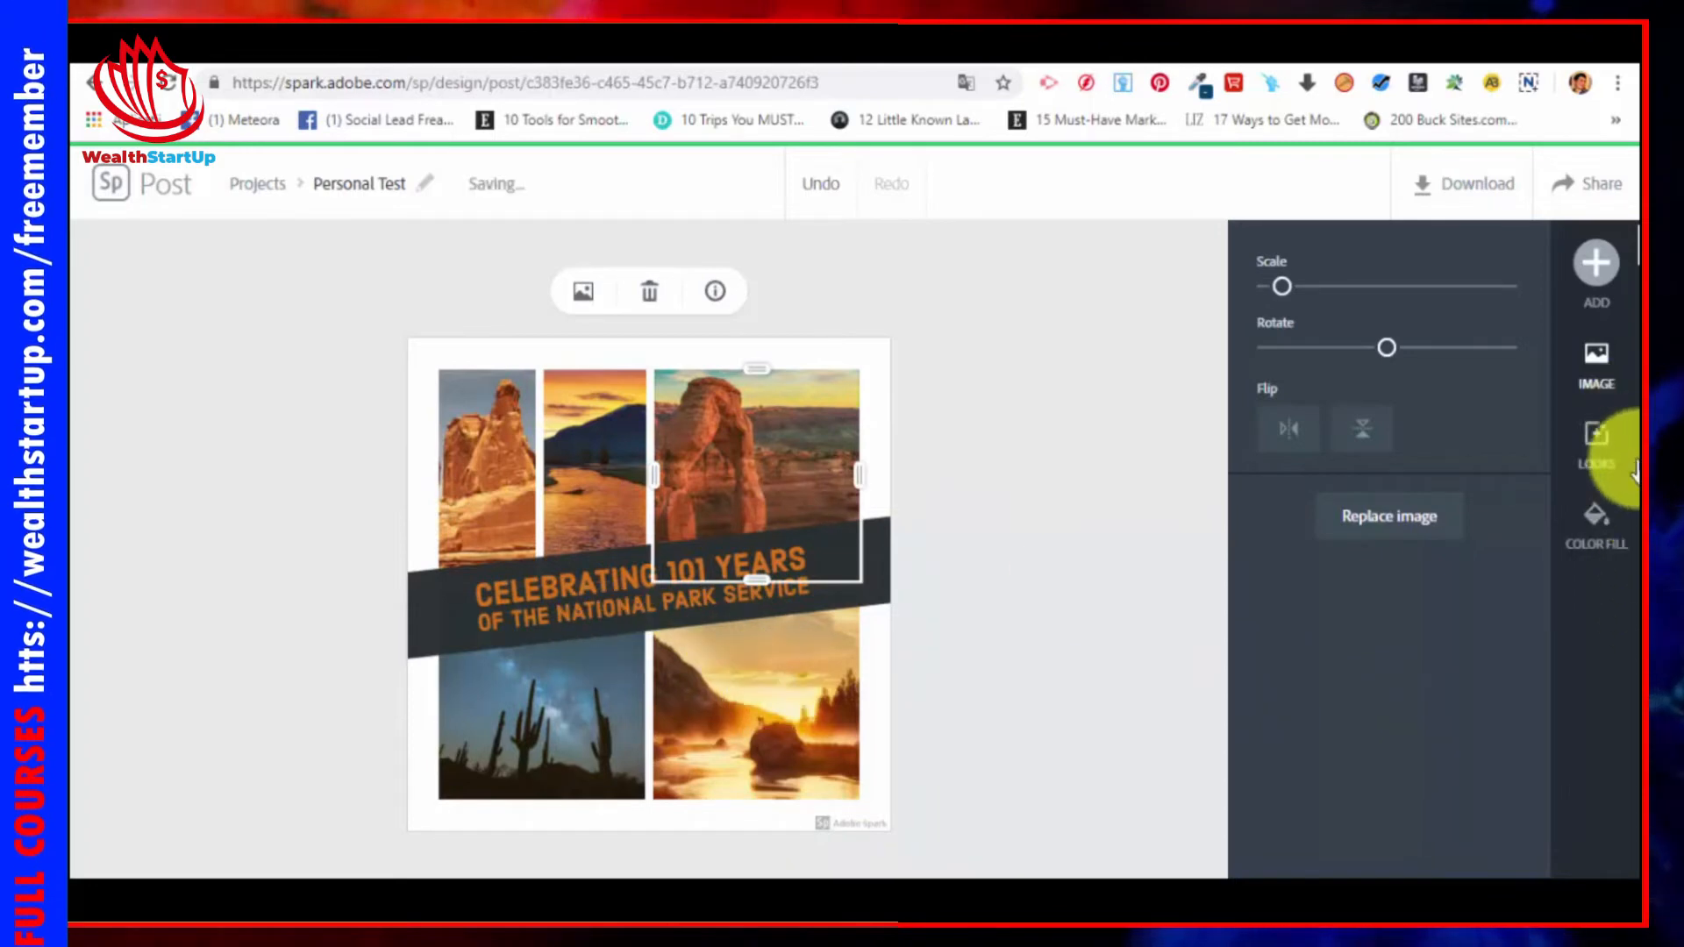
click(599, 474)
click(499, 436)
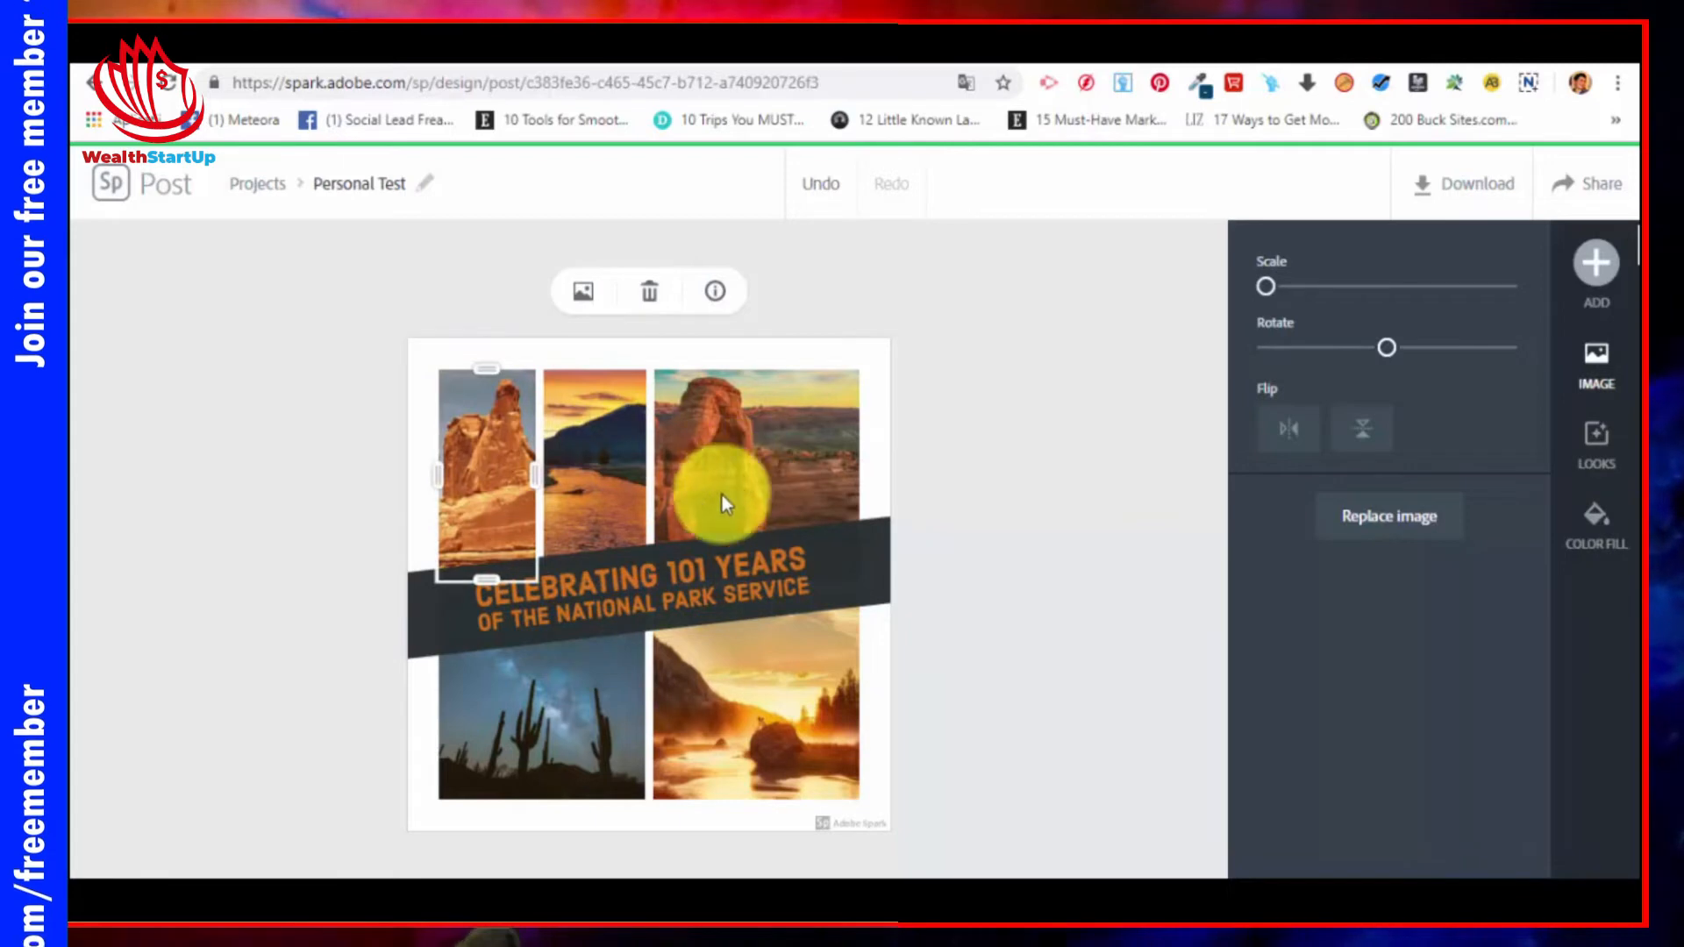
Step: Try the Lighten, Multiply and Colorize filters on the collage's lower-right river photo, and return it to Contrast
click(817, 707)
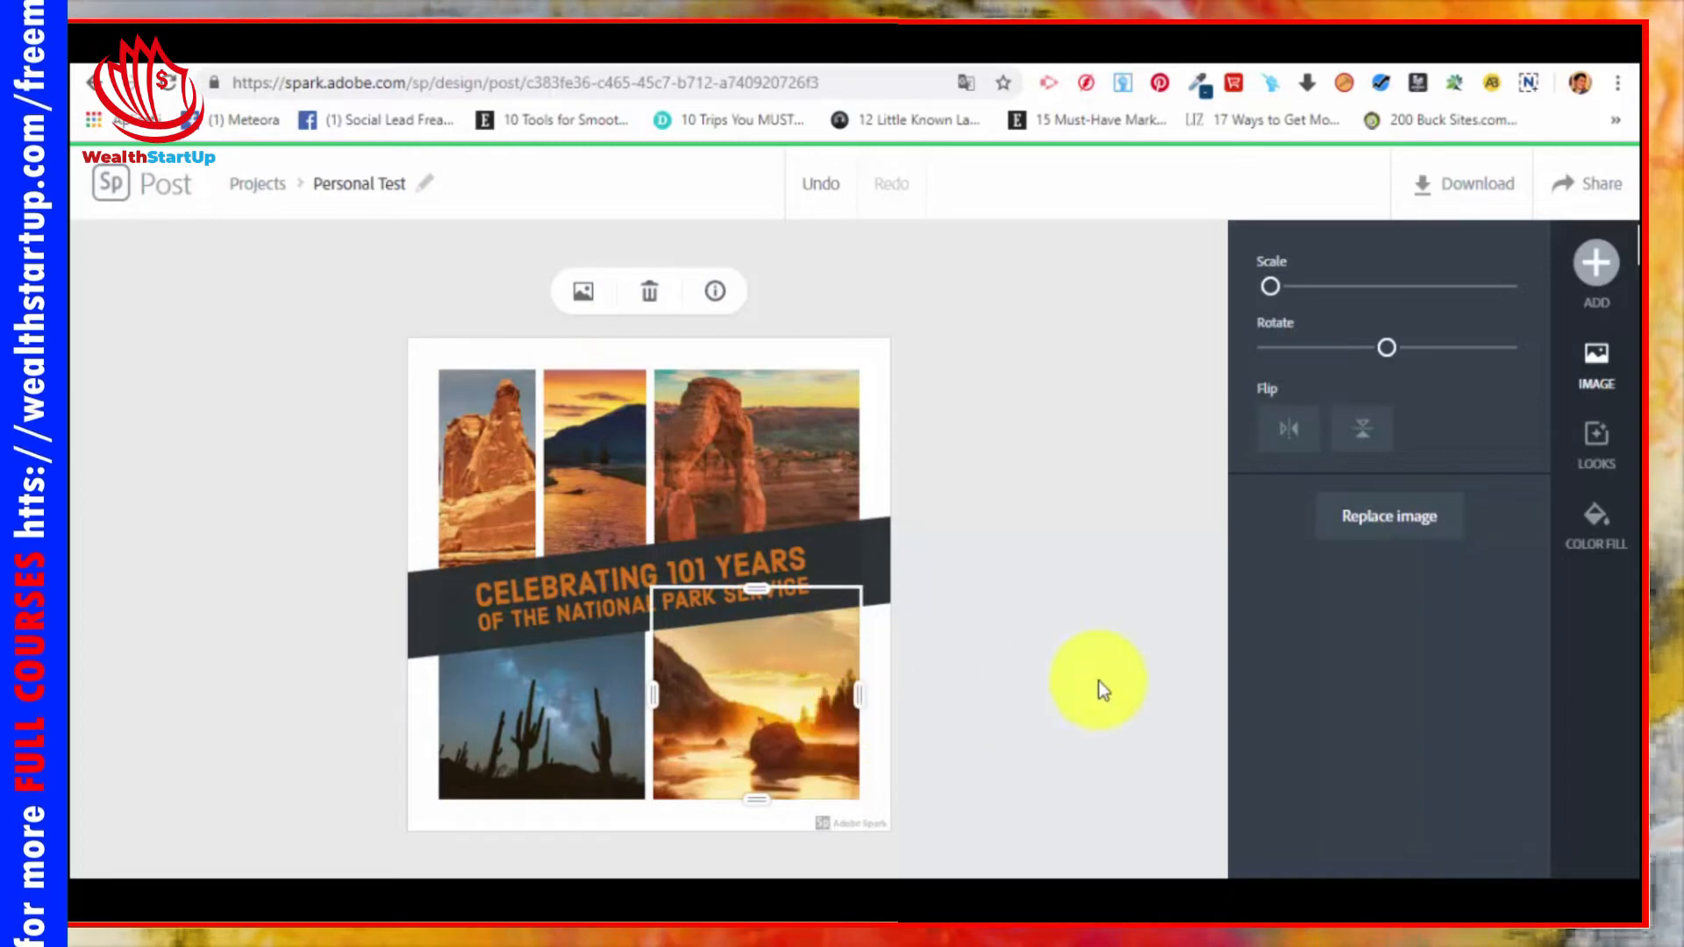
click(1602, 478)
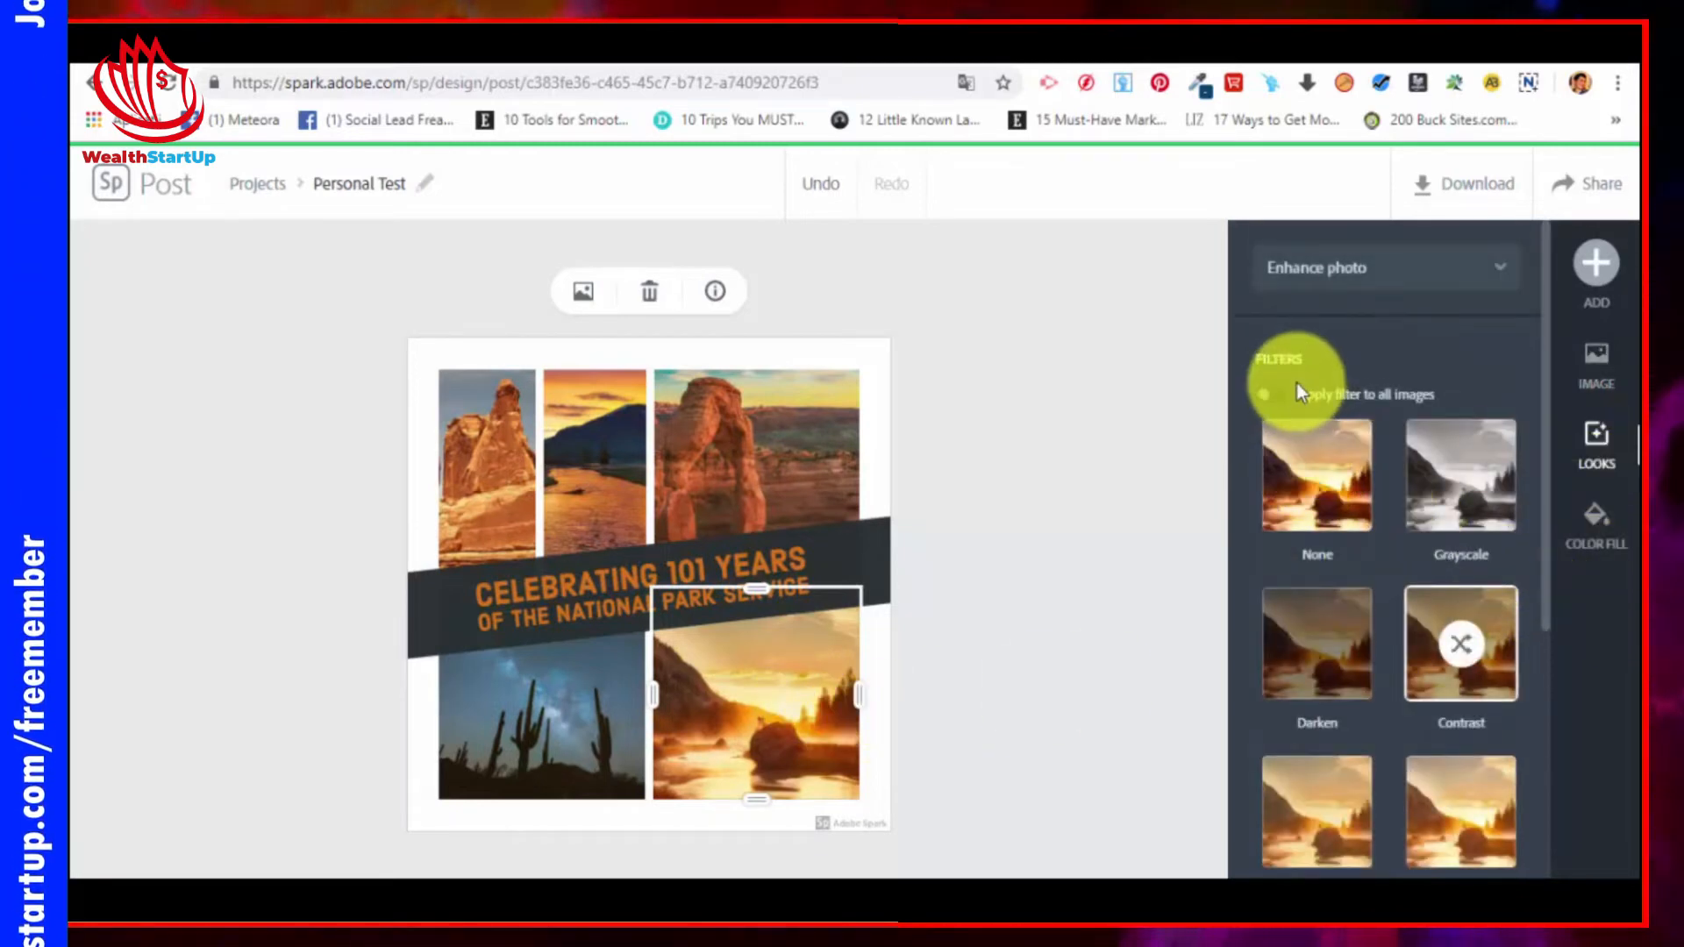
scroll(1398, 454, down, 3)
scroll(1340, 344, up, 3)
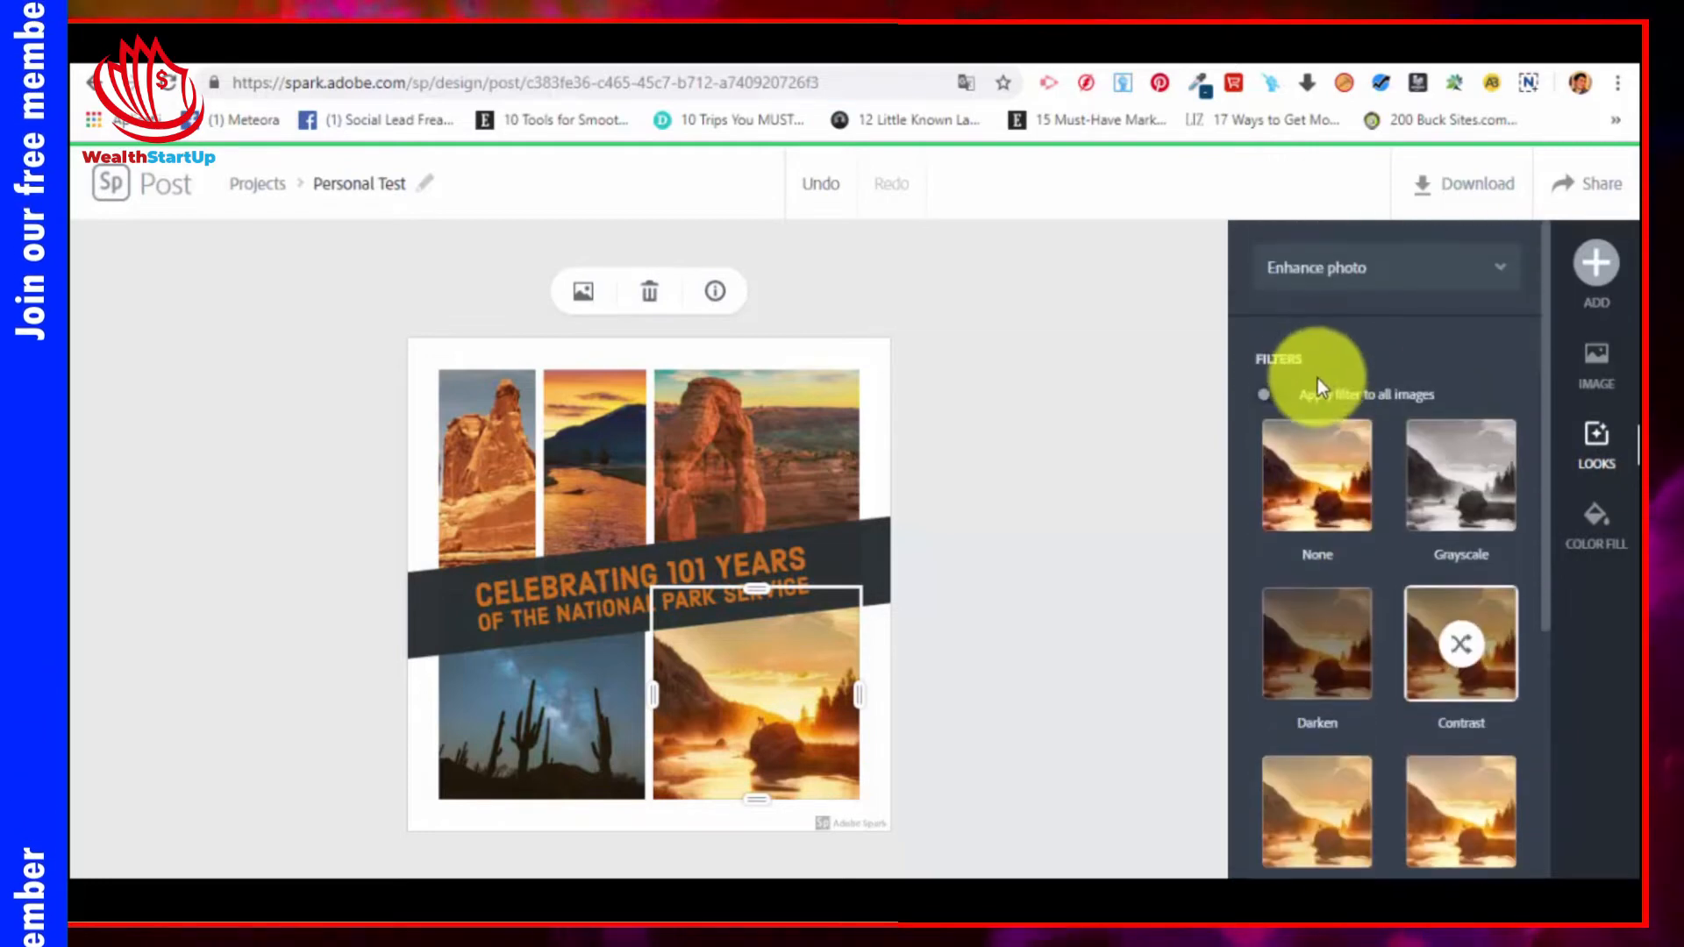
scroll(1428, 451, down, 3)
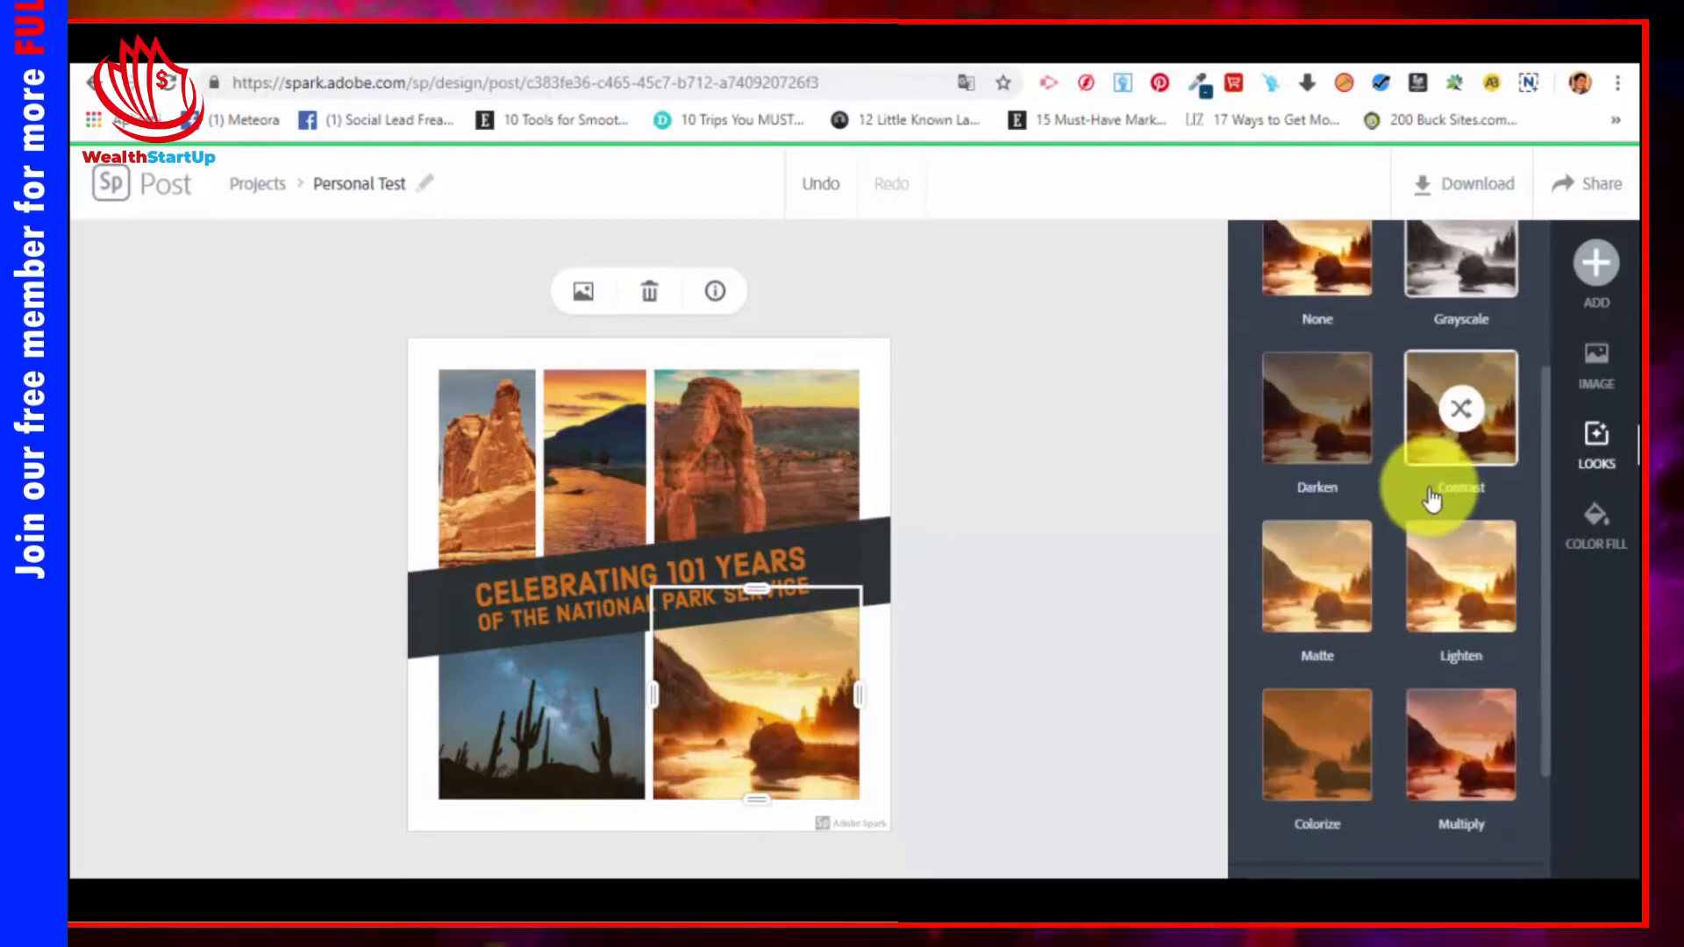
click(1487, 575)
scroll(1482, 597, down, 2)
click(1459, 571)
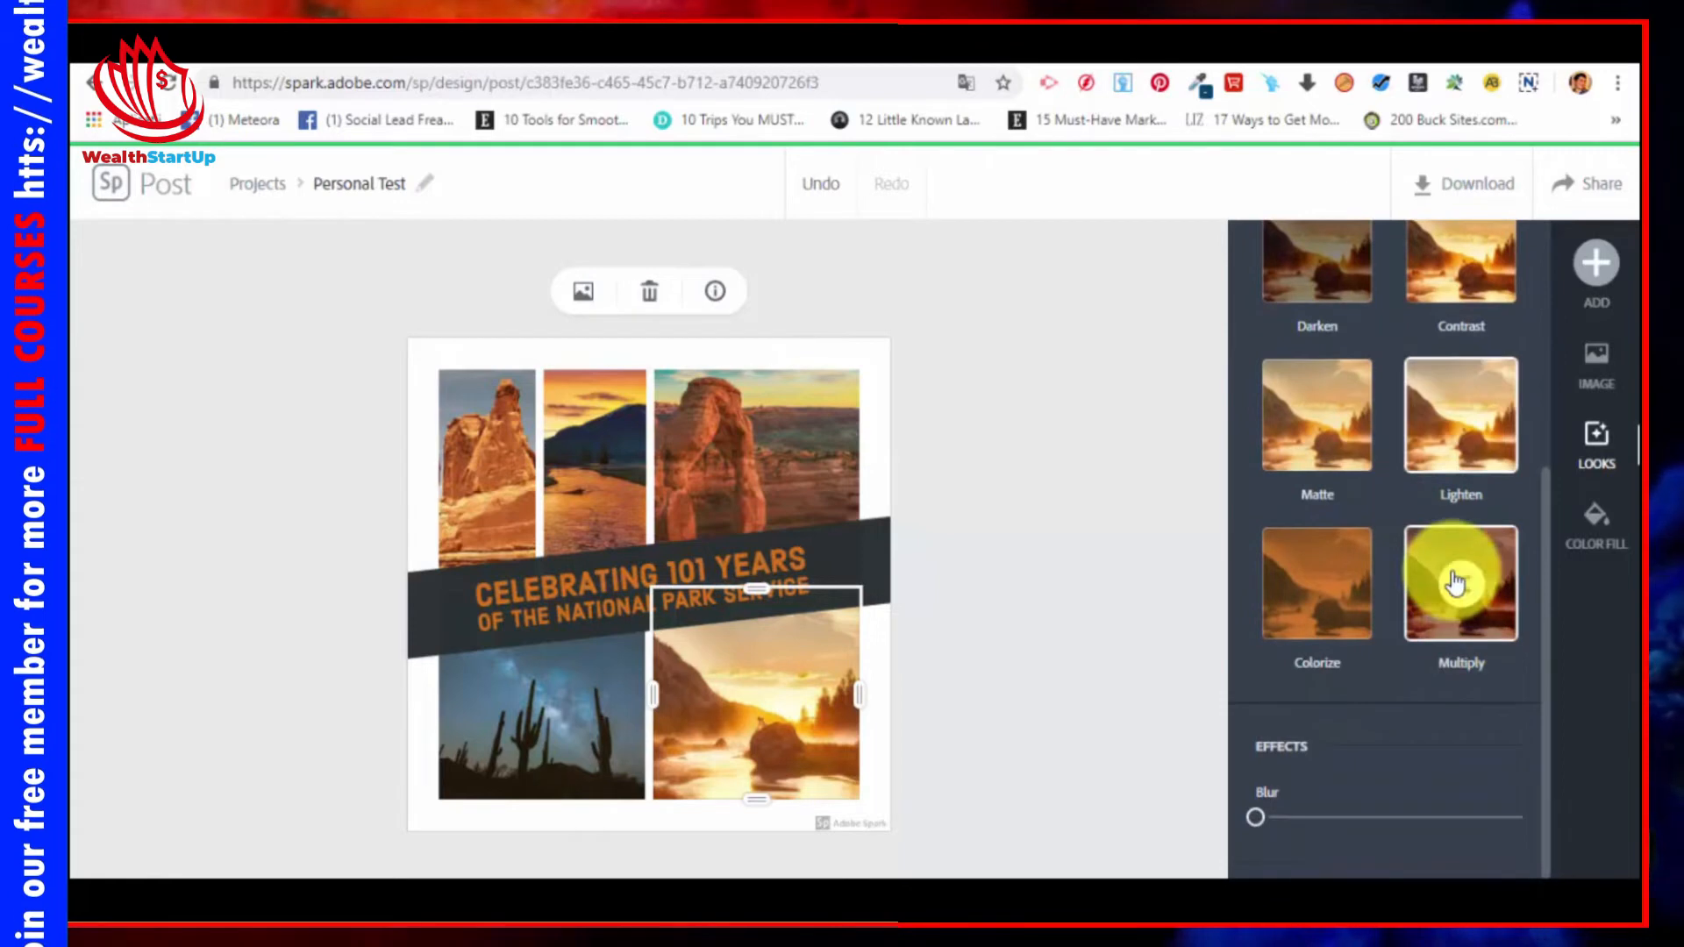
click(1334, 579)
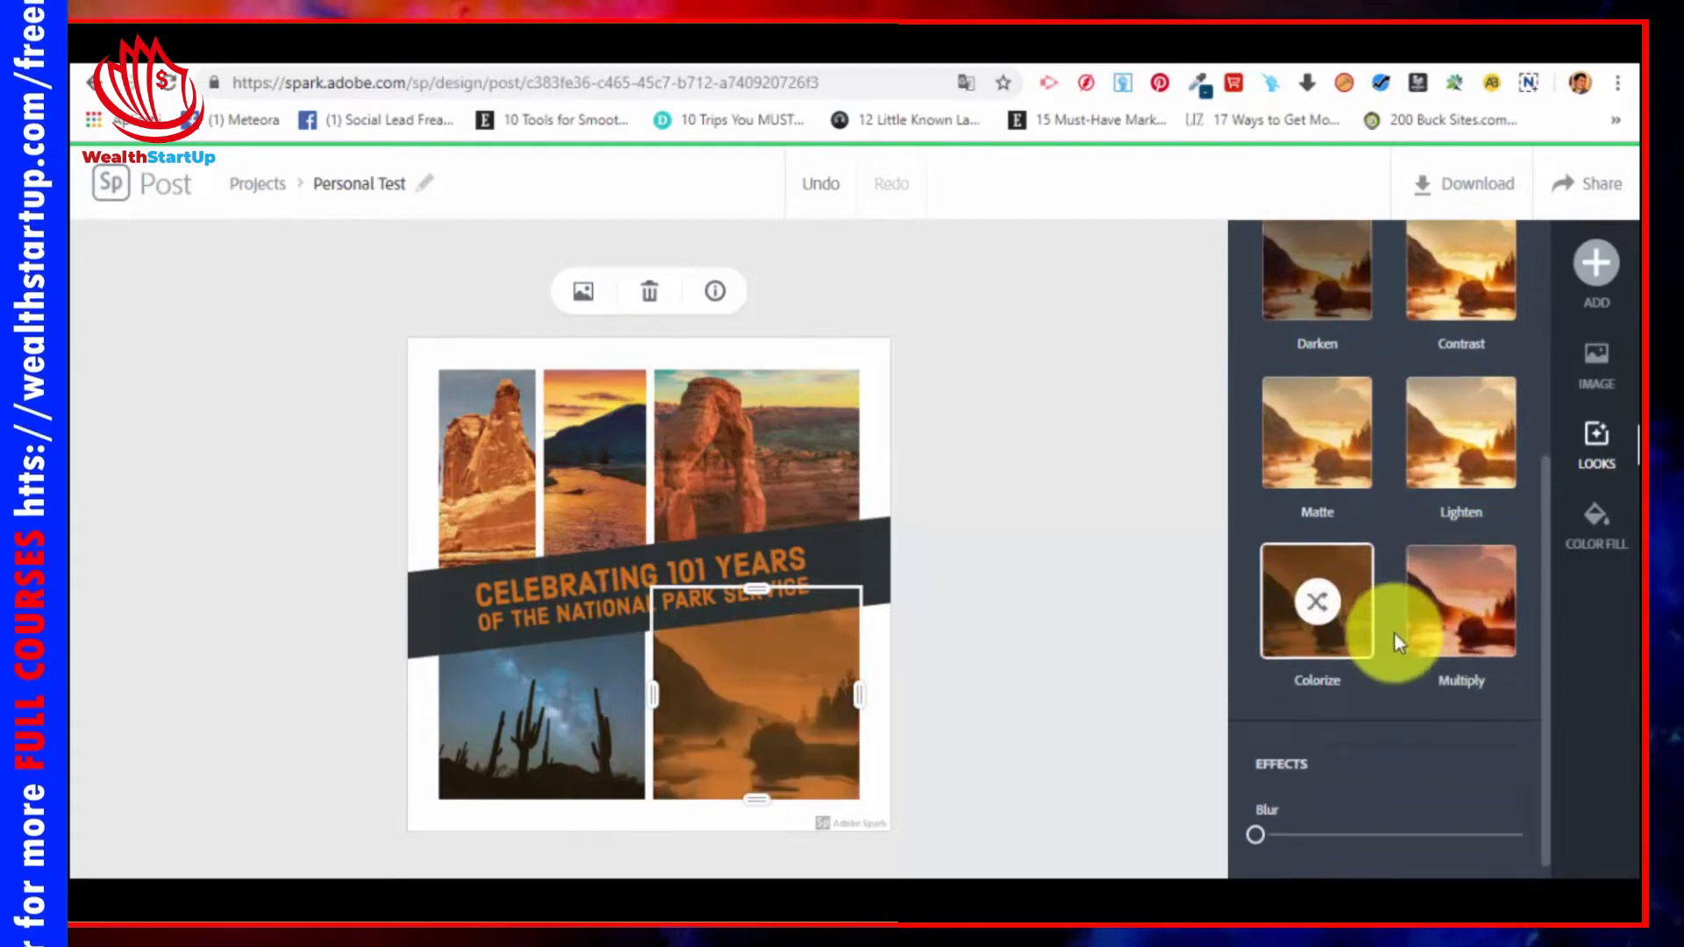
scroll(1391, 636, up, 1)
click(1339, 573)
scroll(1439, 527, up, 1)
click(1461, 505)
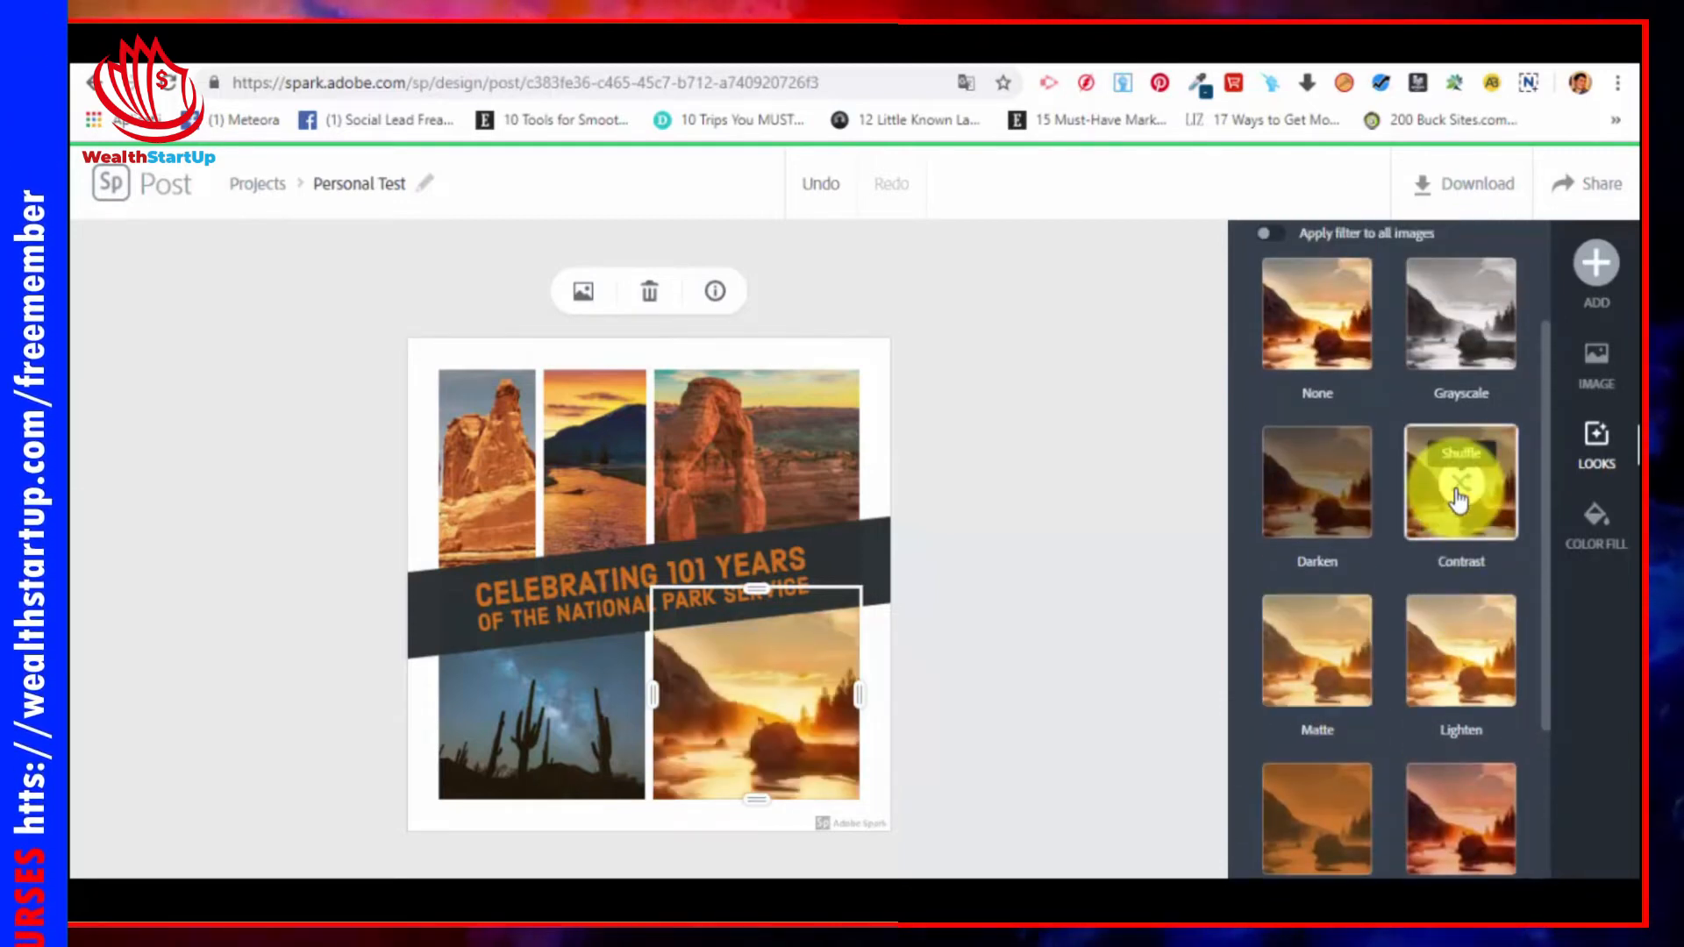
Step: Turn on applying the photo filter to all images, keeping the blur at its minimum
scroll(1408, 491, up, 1)
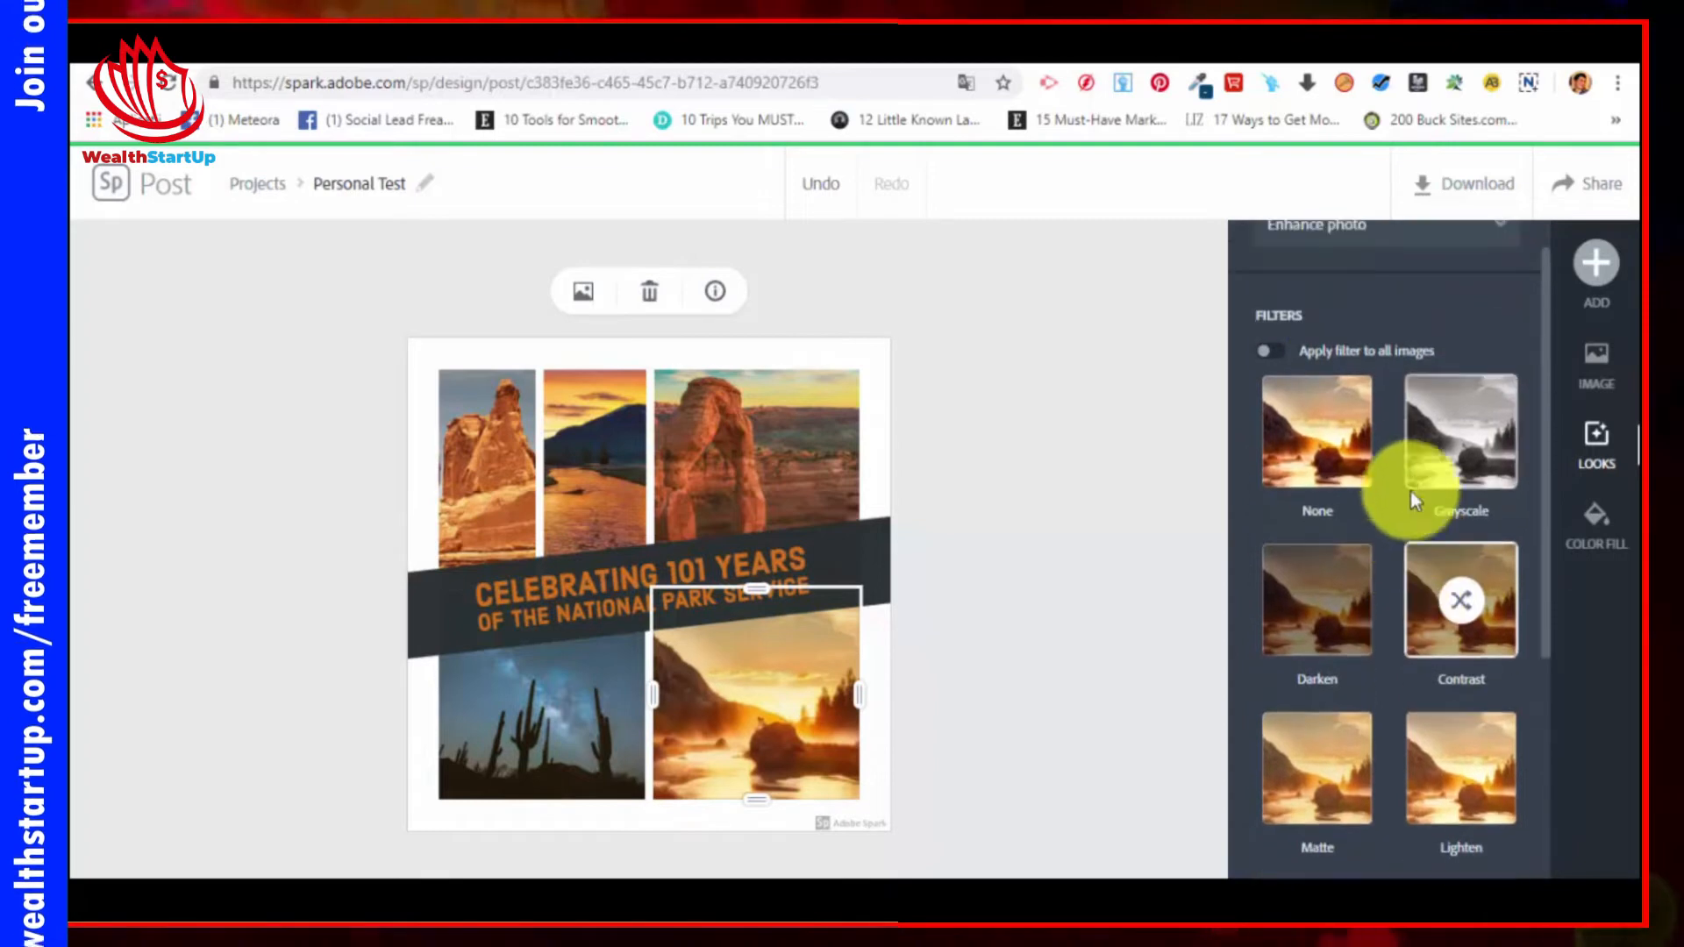
click(1276, 355)
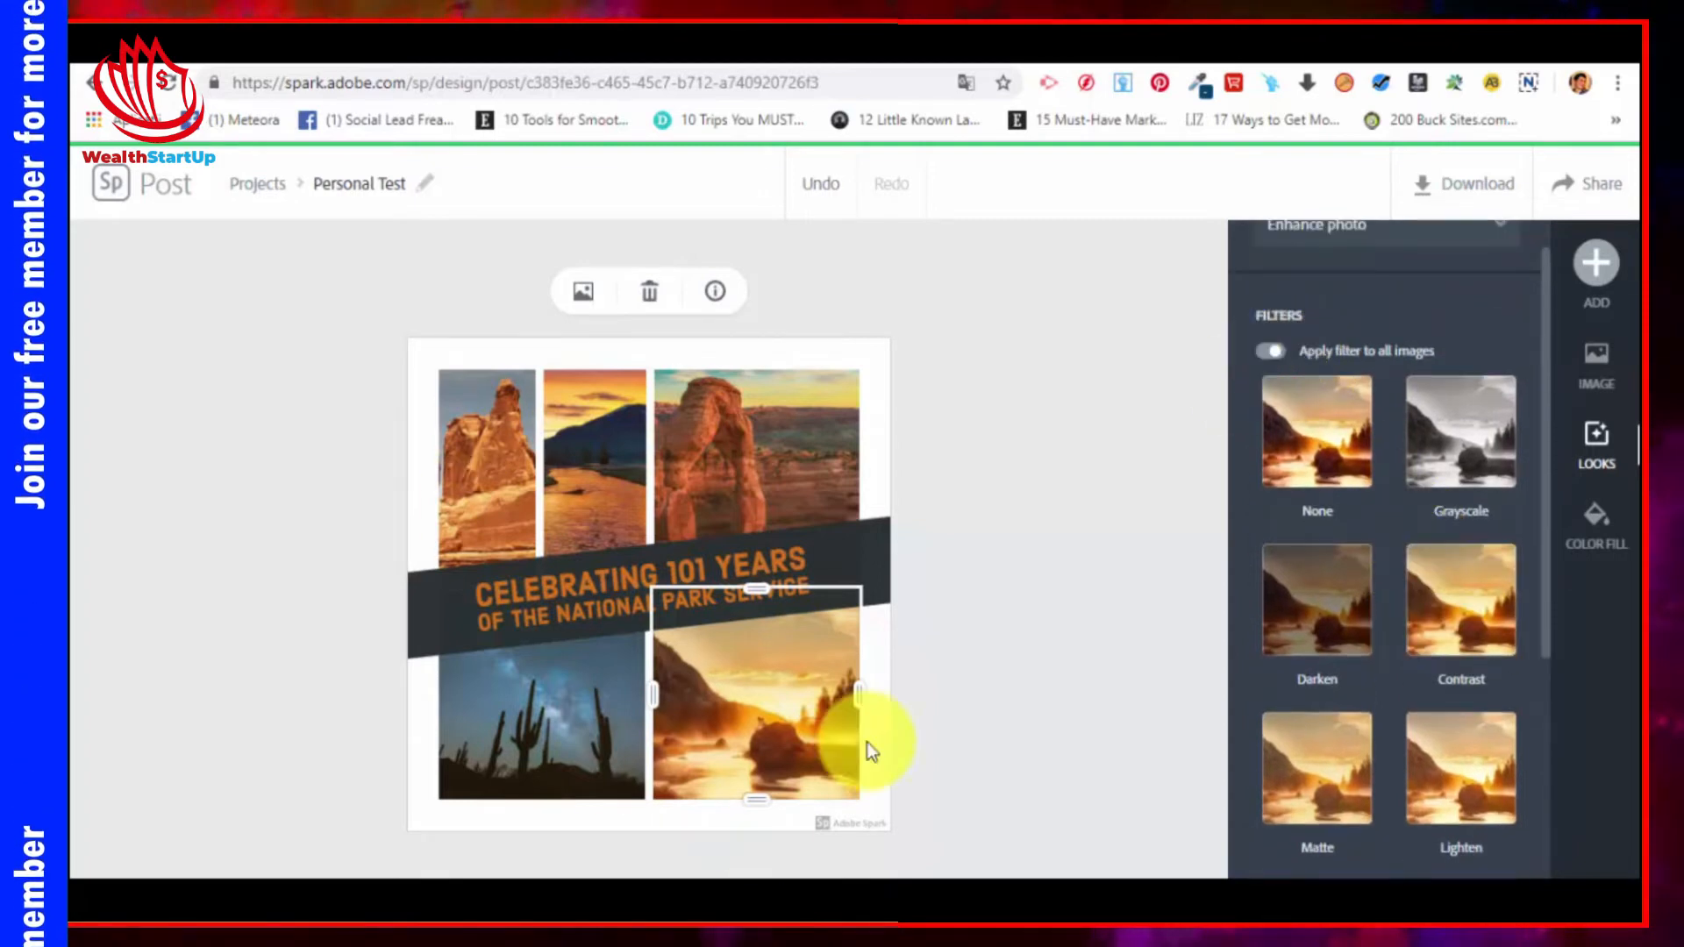
scroll(1413, 658, down, 4)
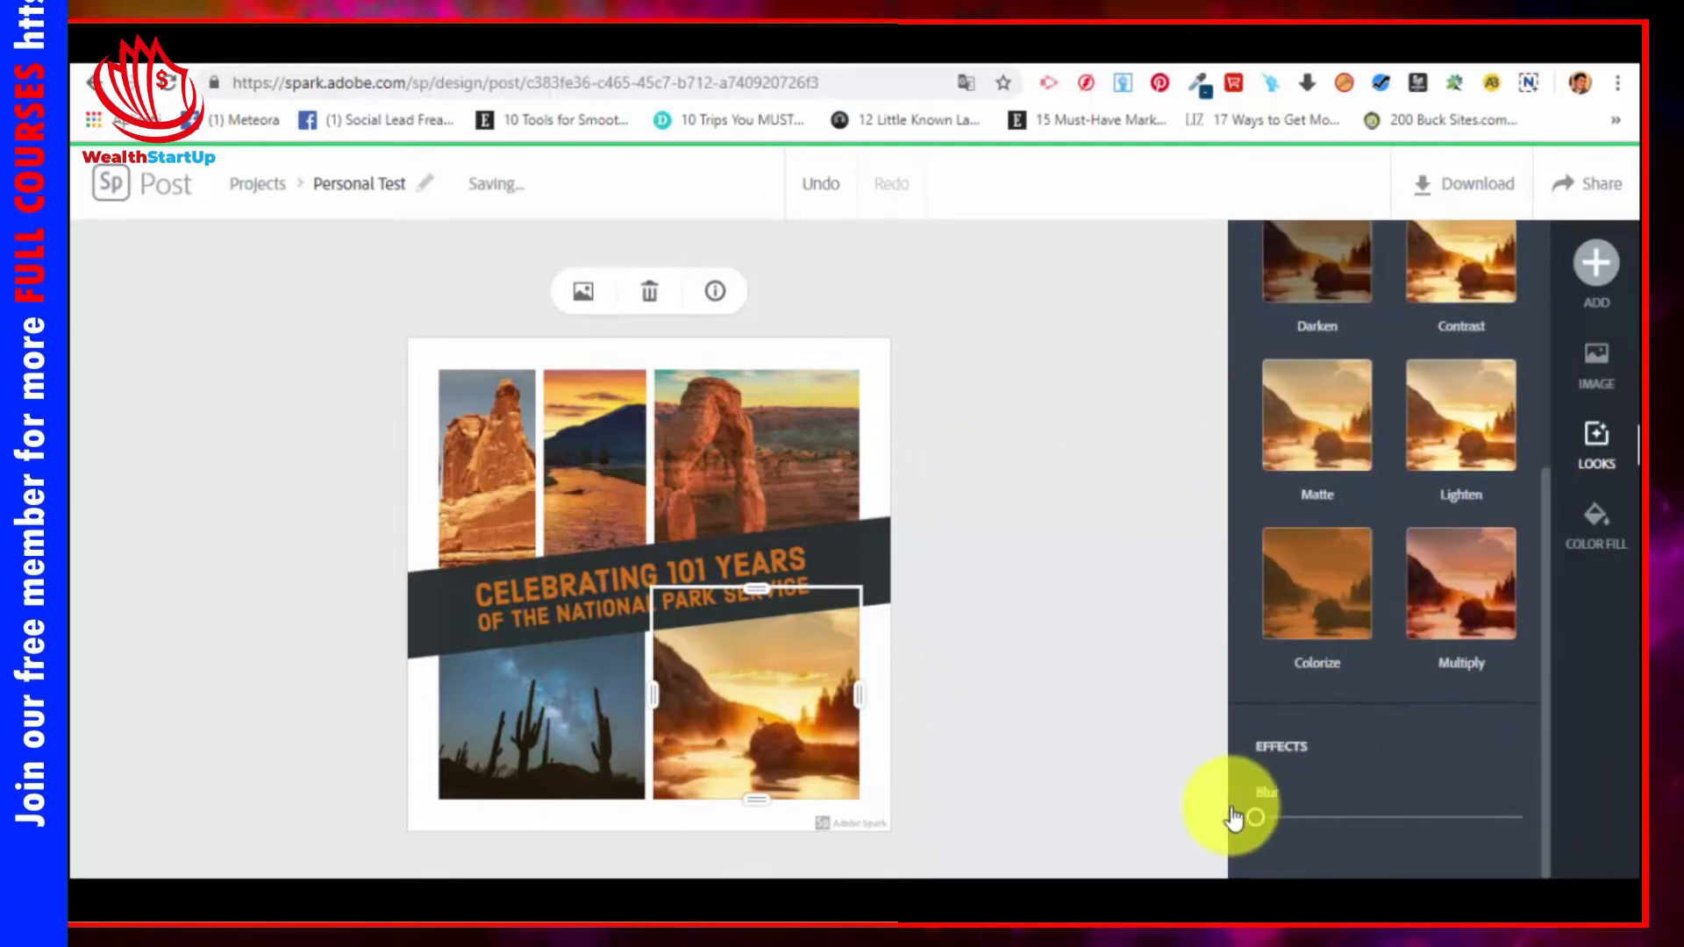
mouse_move(1253, 812)
mouse_down()
mouse_move(1342, 837)
mouse_move(1223, 800)
mouse_up()
scroll(1369, 544, up, 5)
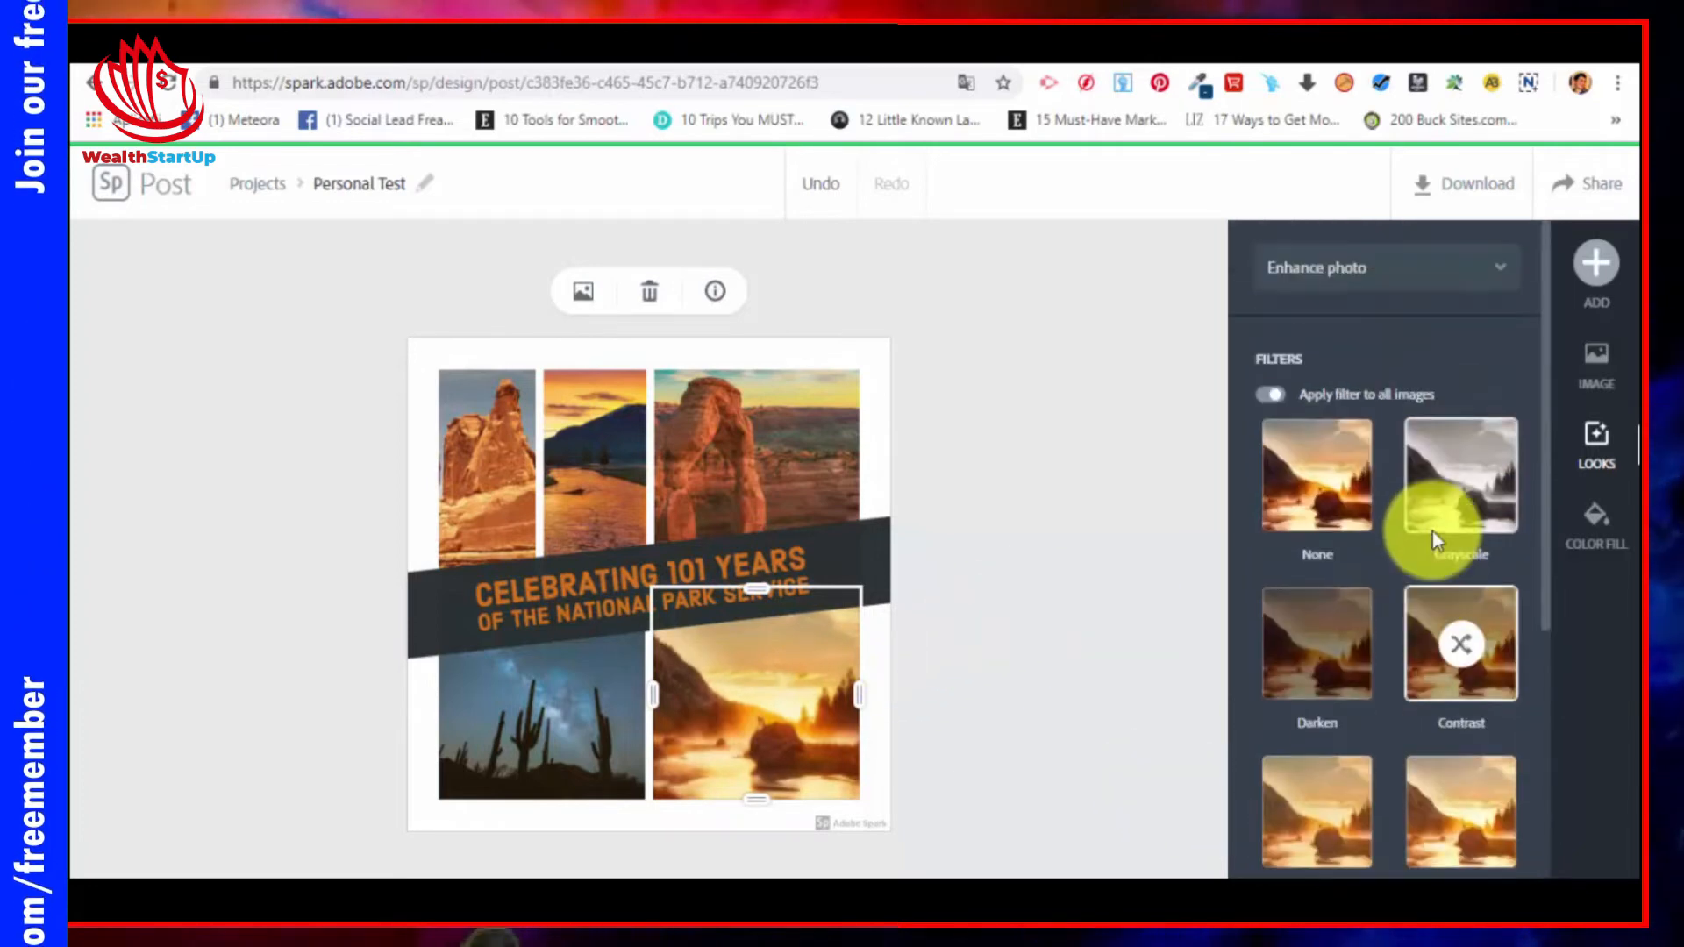
click(1619, 542)
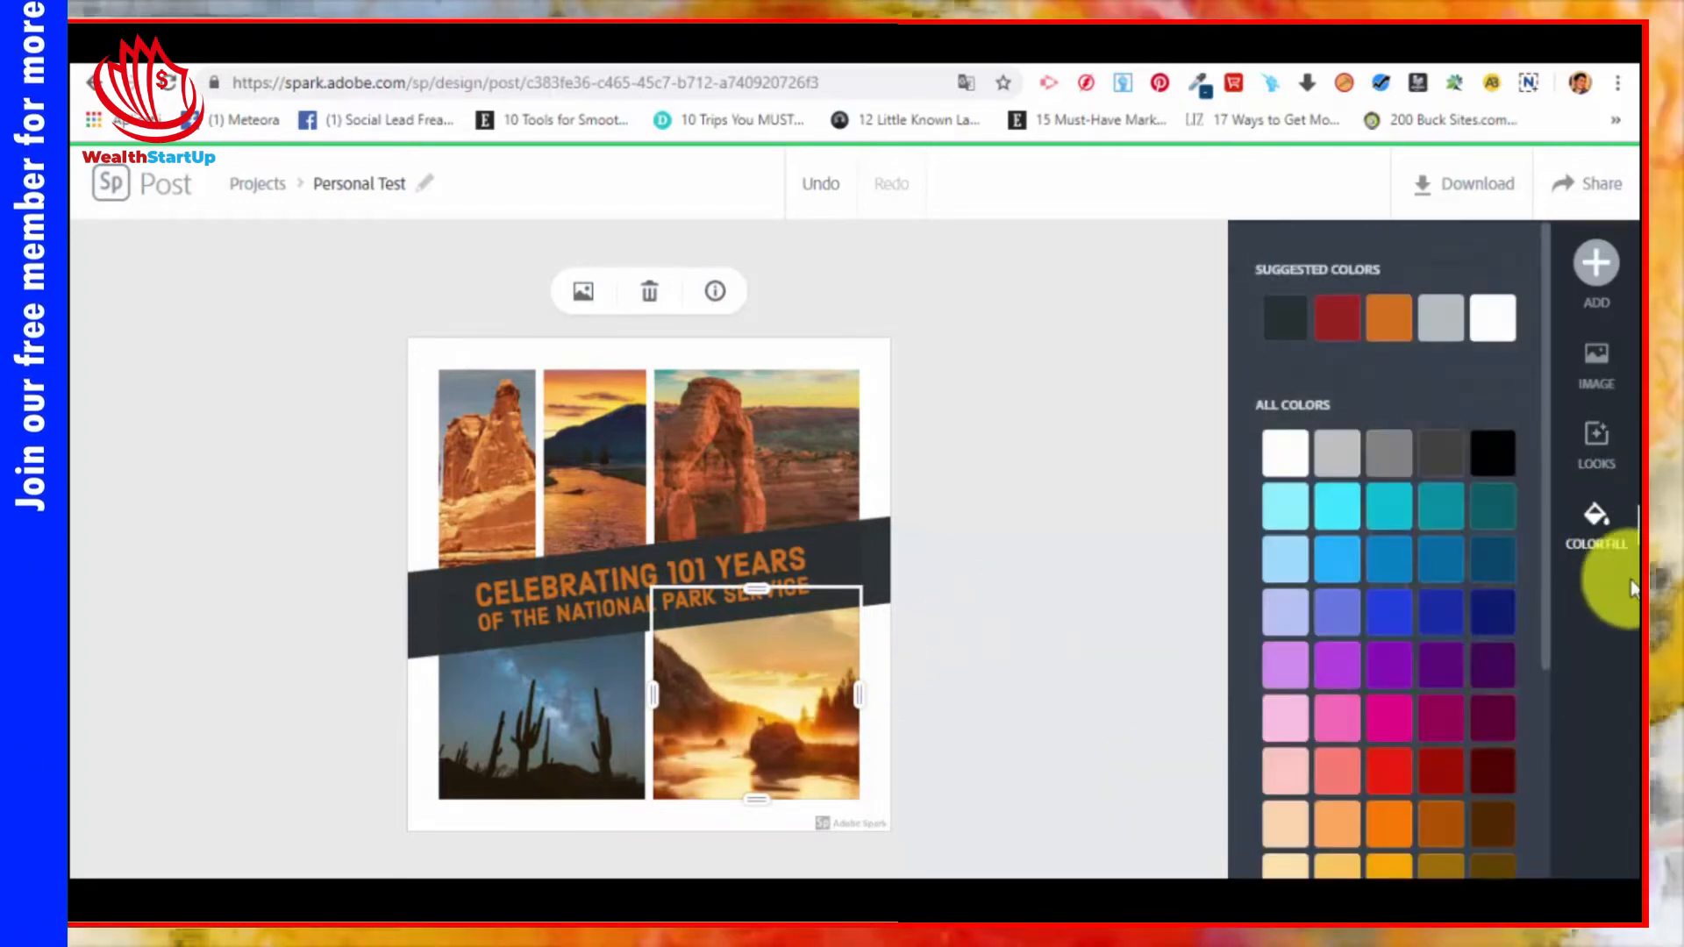
click(1338, 608)
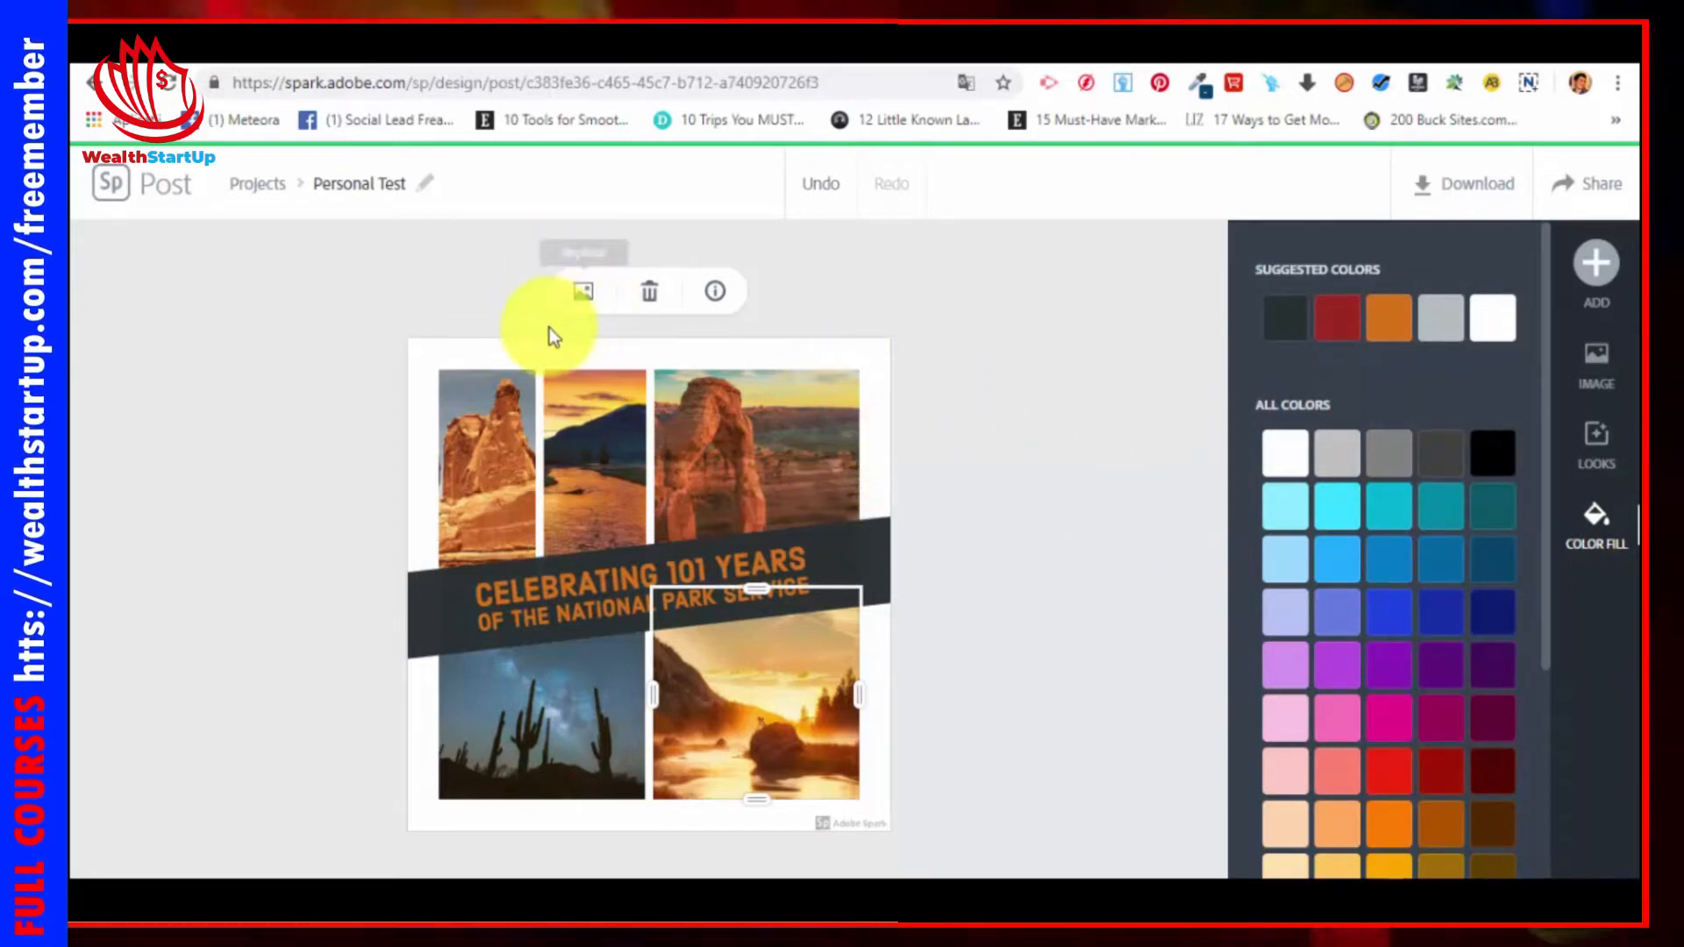
click(1595, 361)
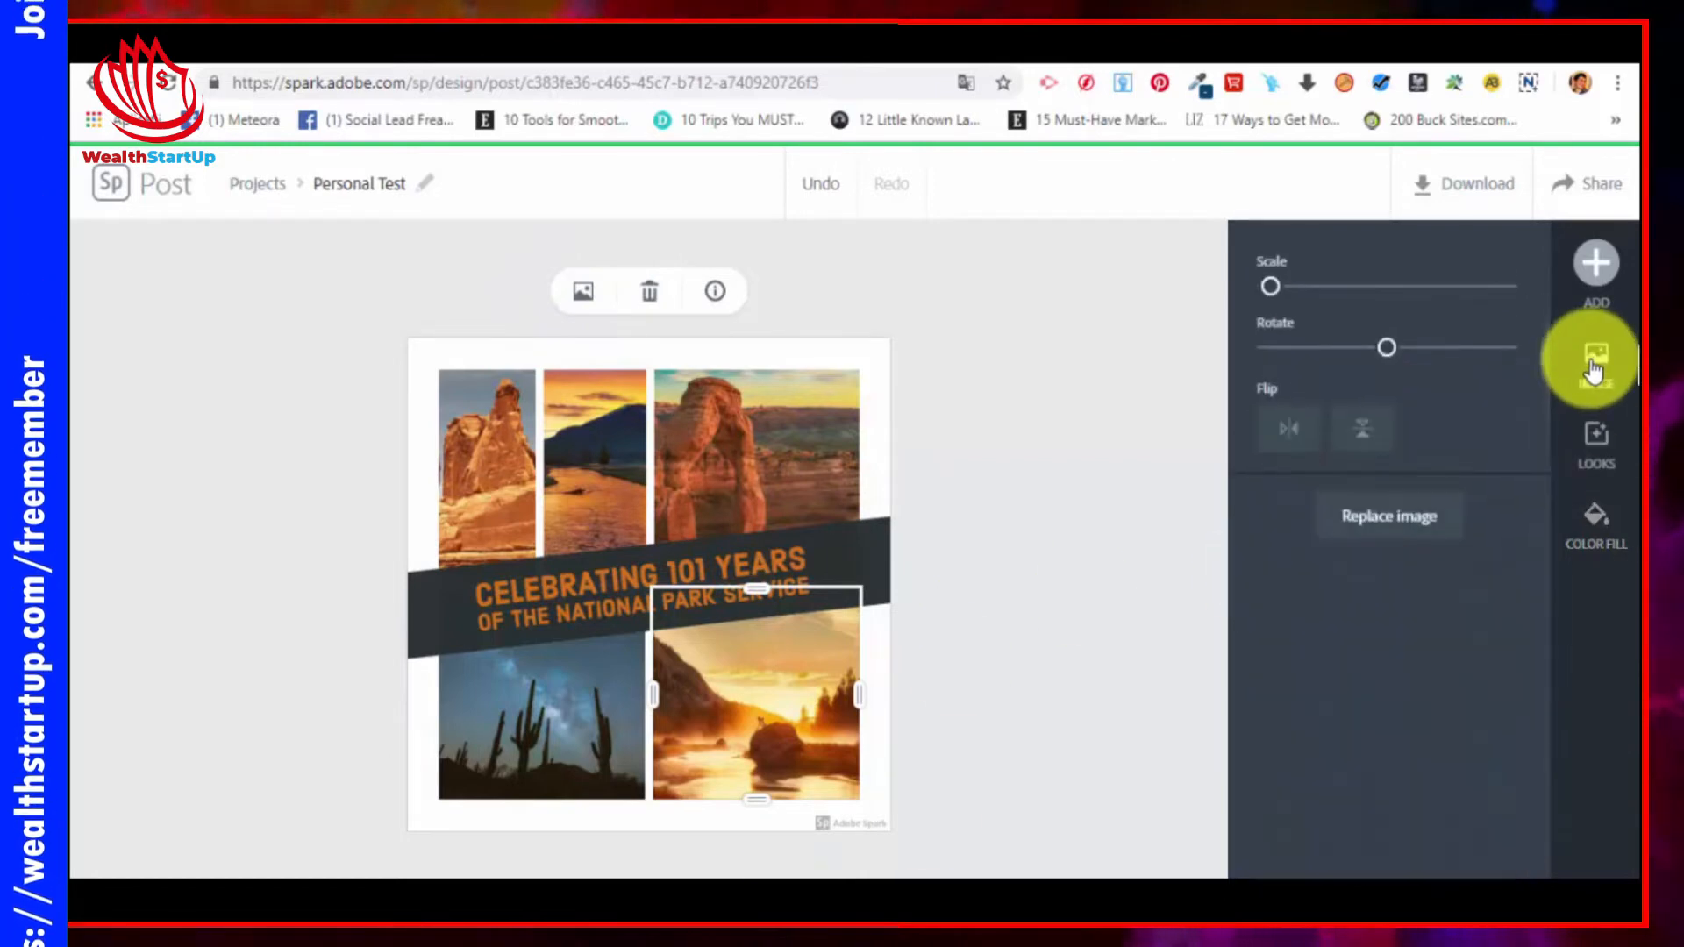
click(1595, 279)
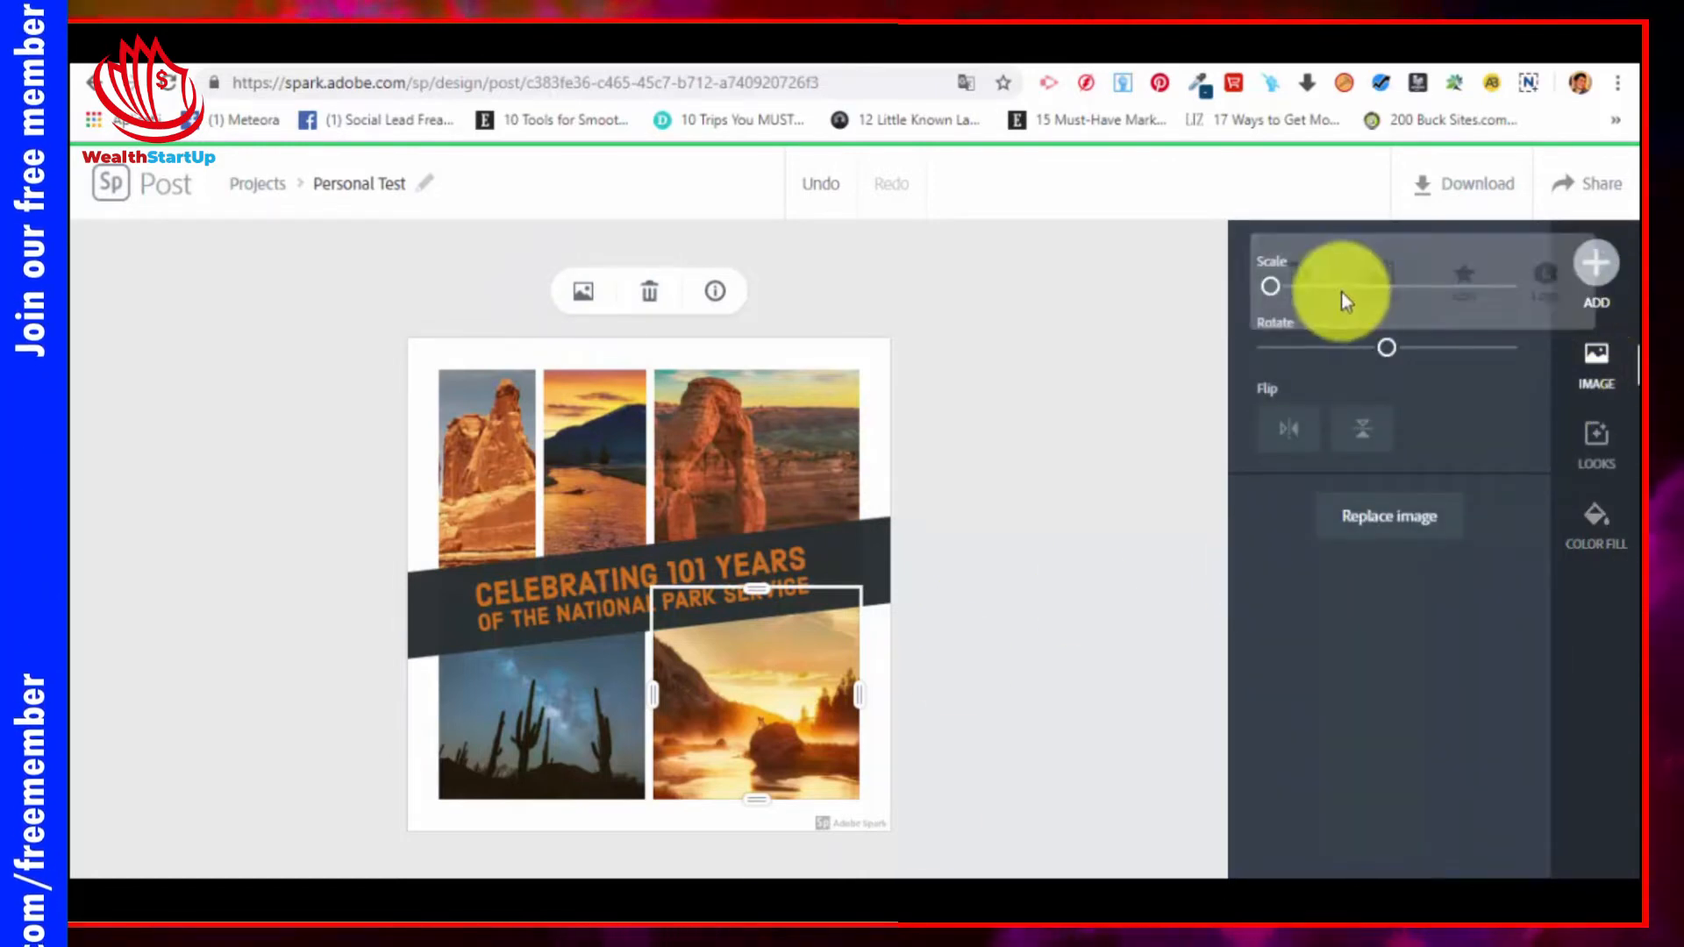
Step: Search the icons for "coin" and place the coin icon bearing the number 1 over the collage's upper-right photo
click(1593, 265)
click(1431, 285)
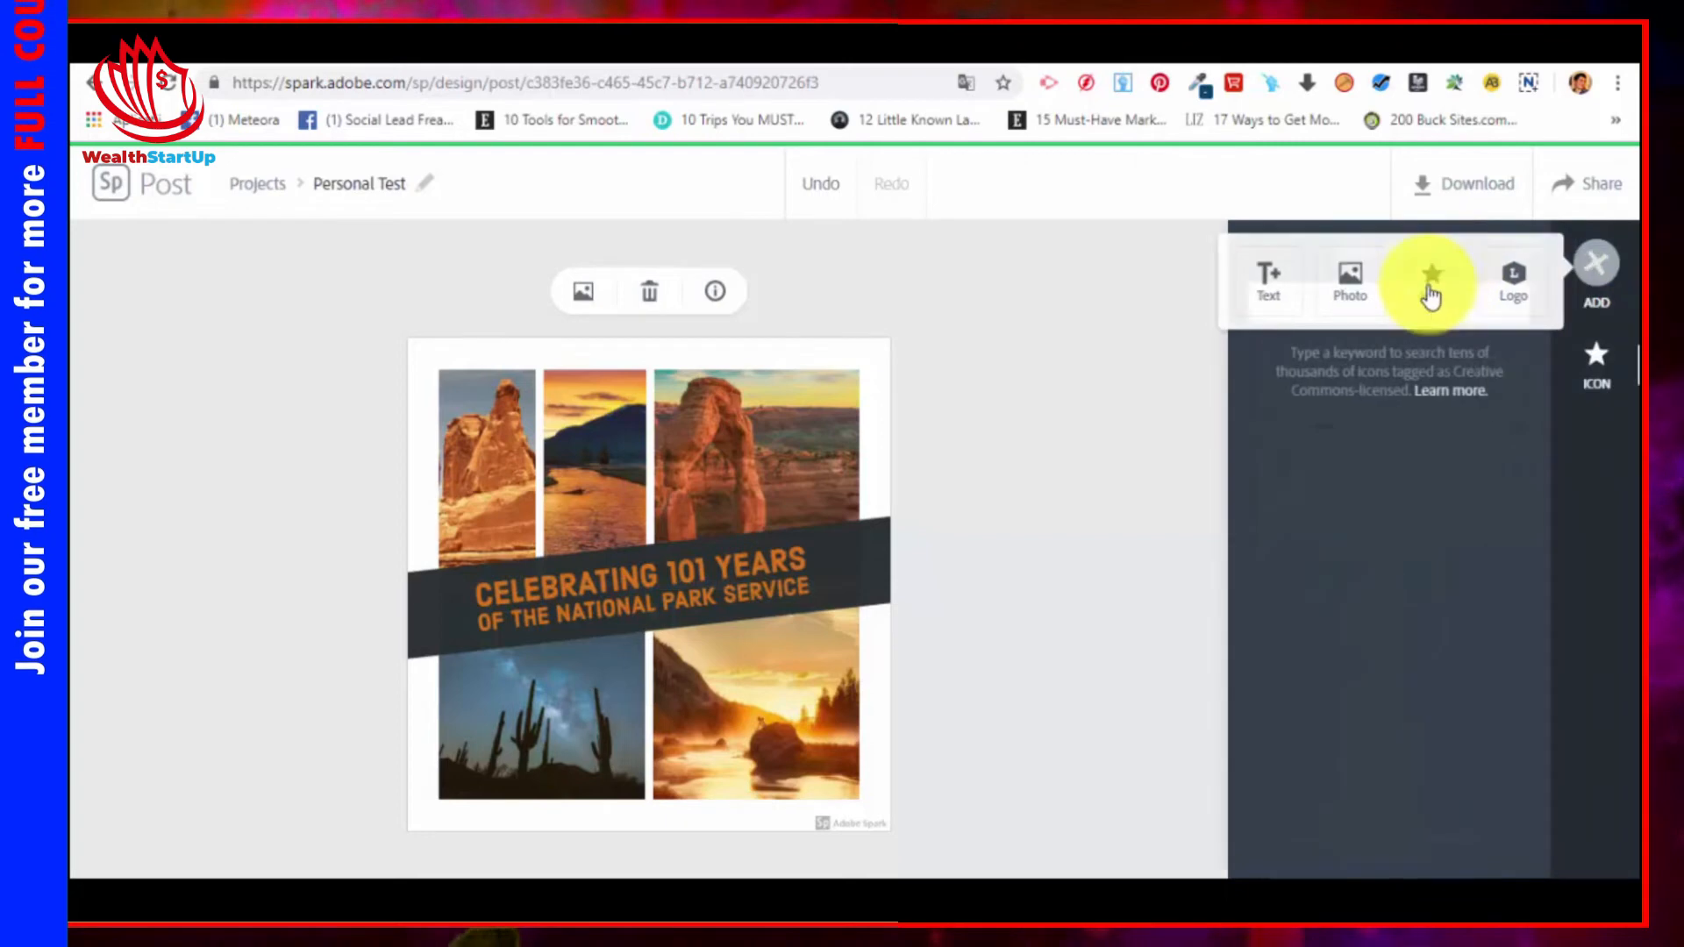
drag(1351, 304, 1253, 292)
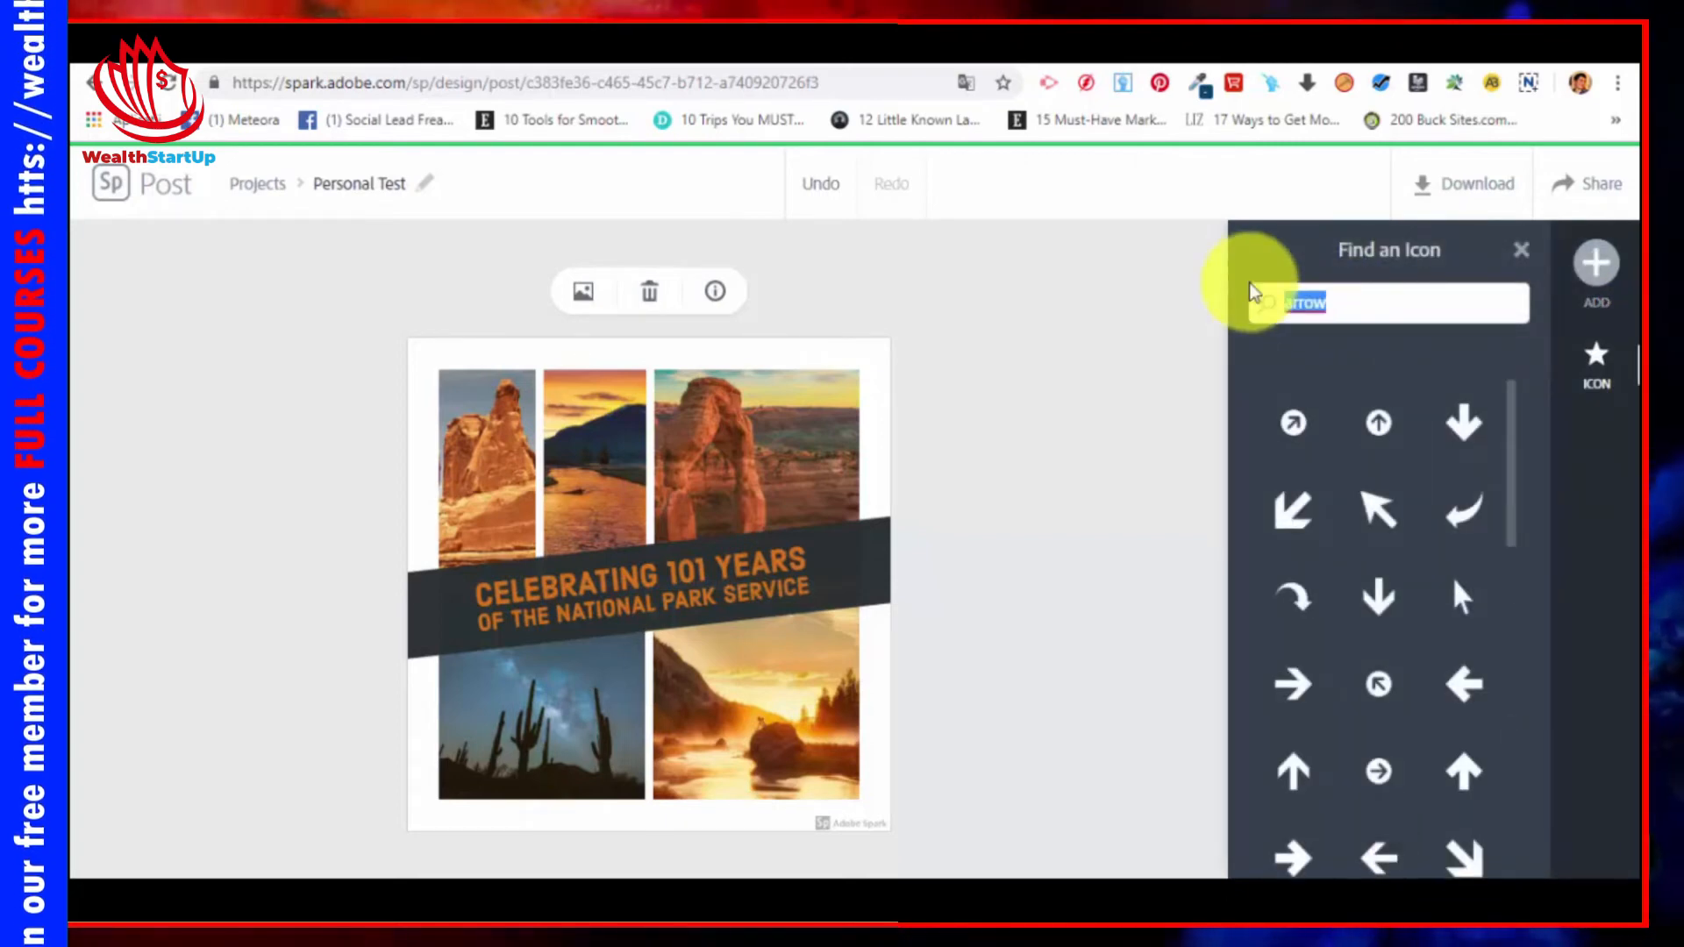
key(BackSpace)
key(Return)
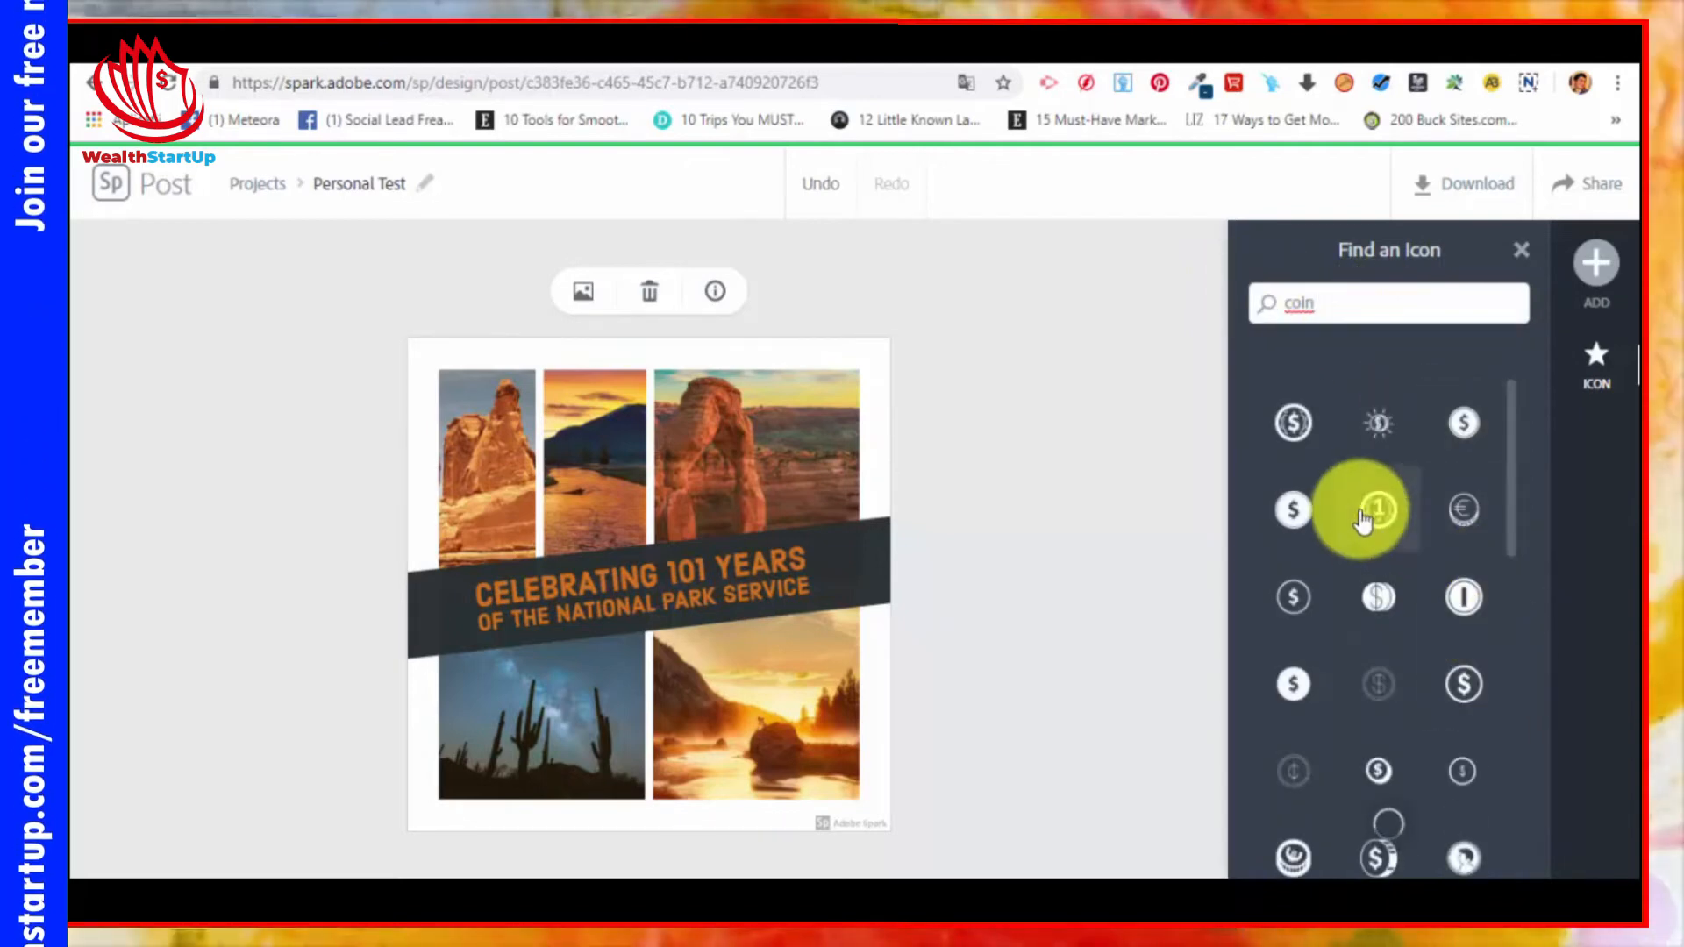
click(1374, 509)
drag(617, 712, 746, 431)
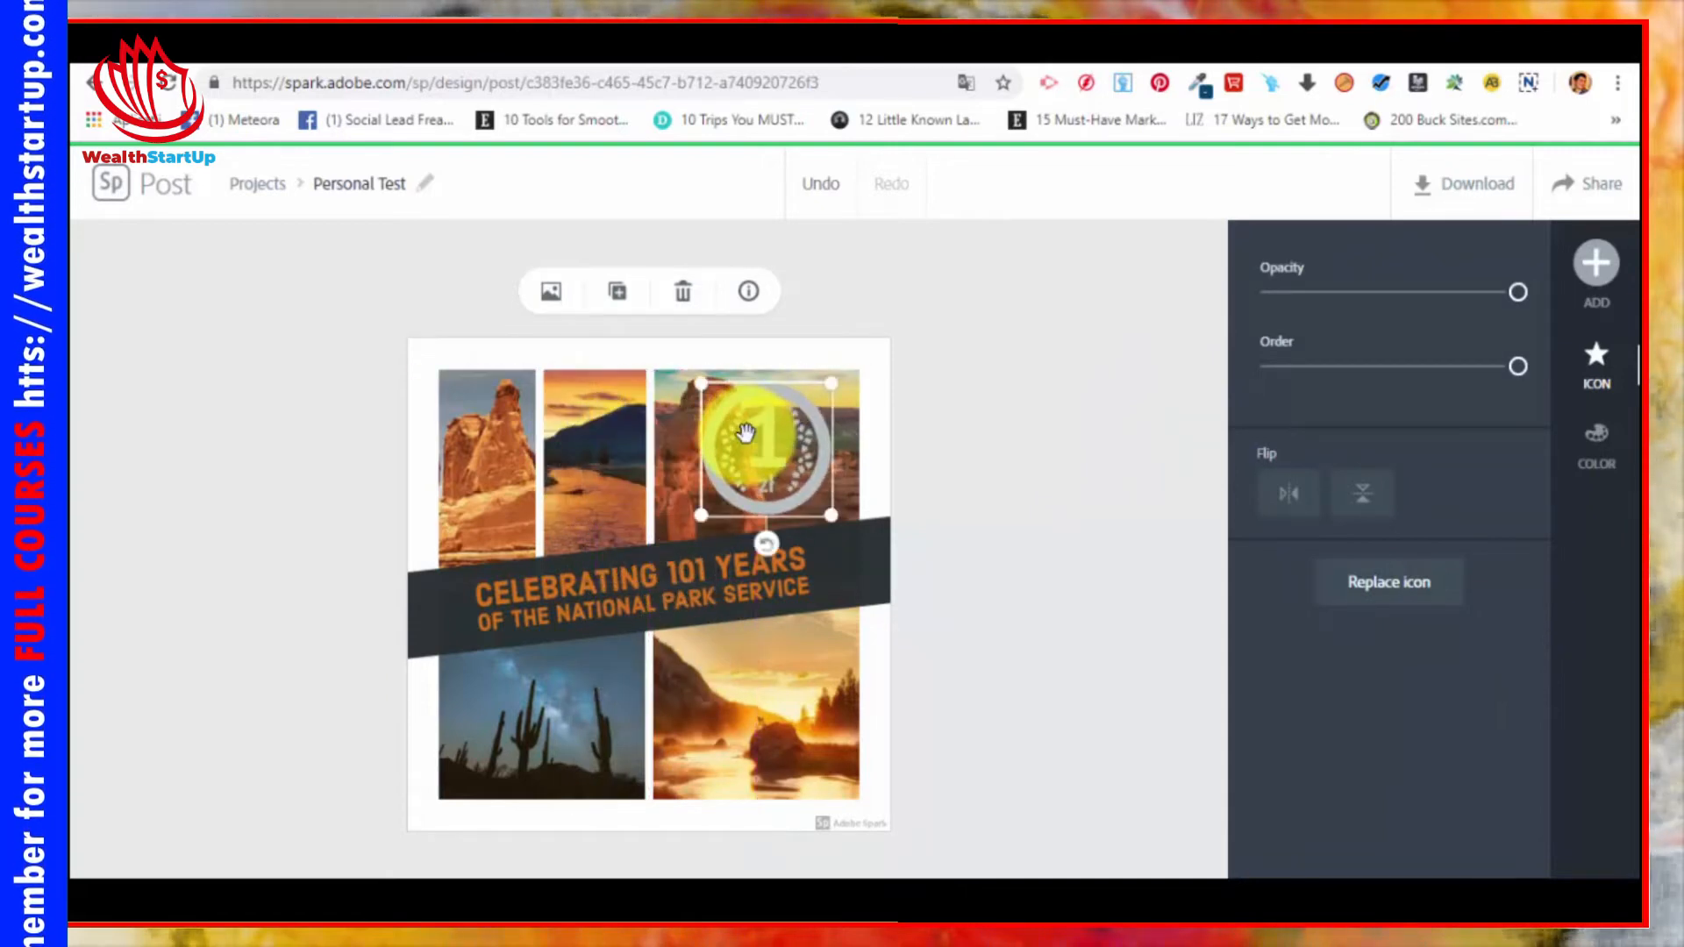
Step: Delete the coin icon from the collage and leave nothing selected
key(Delete)
click(797, 466)
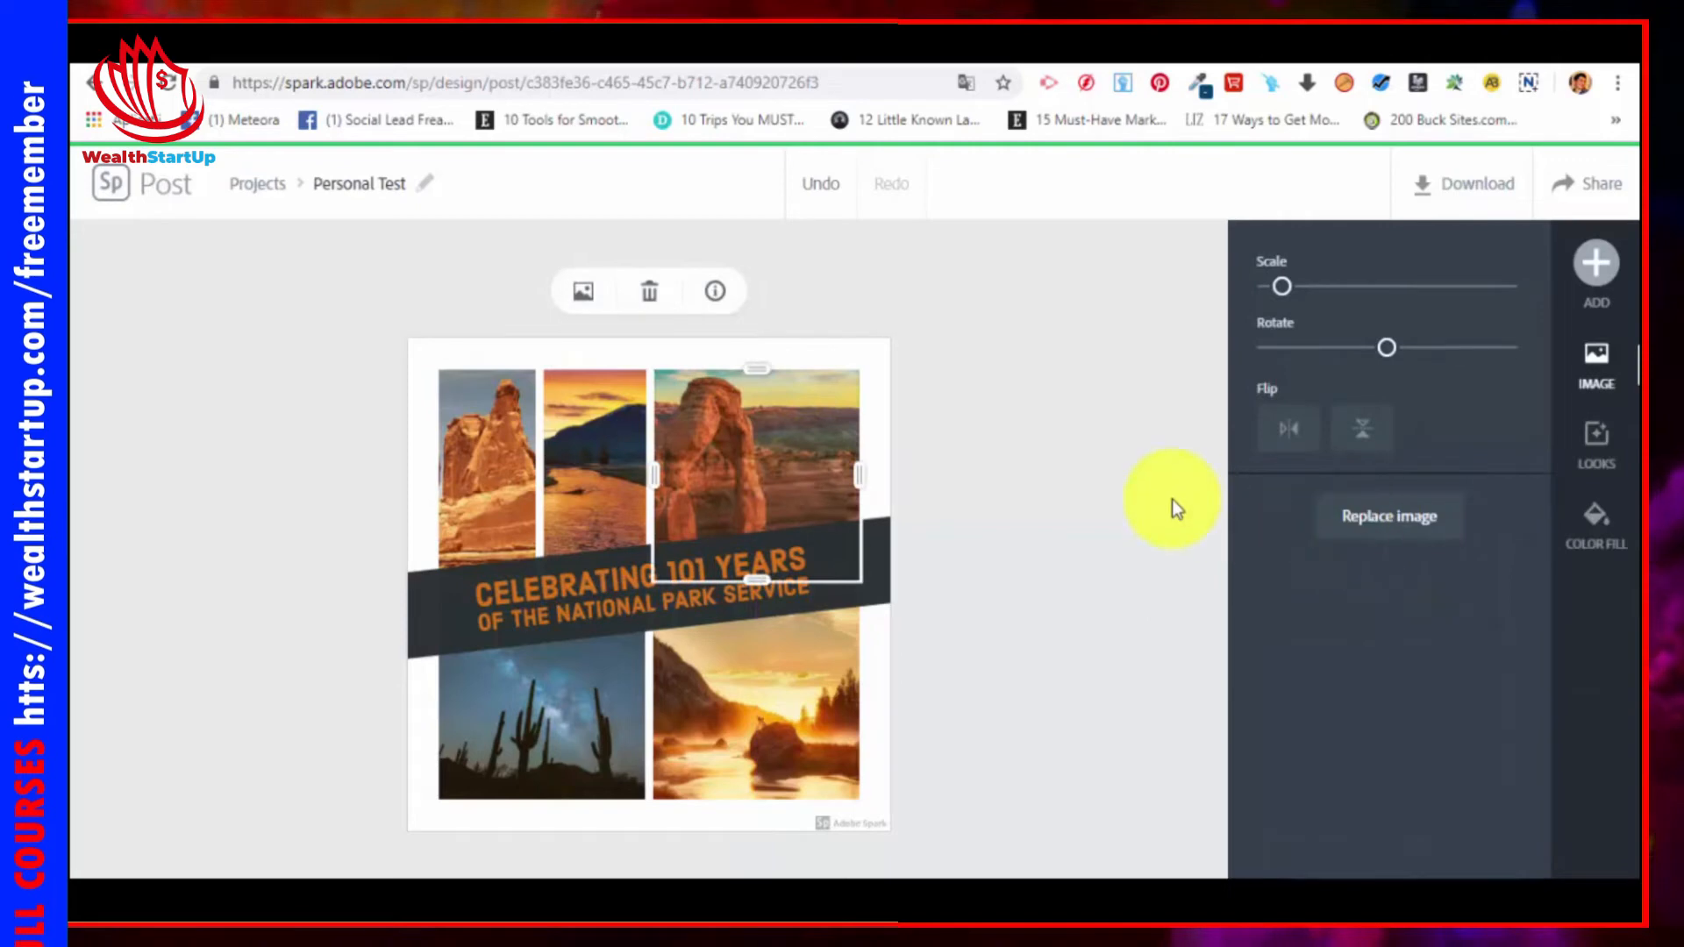
click(1126, 480)
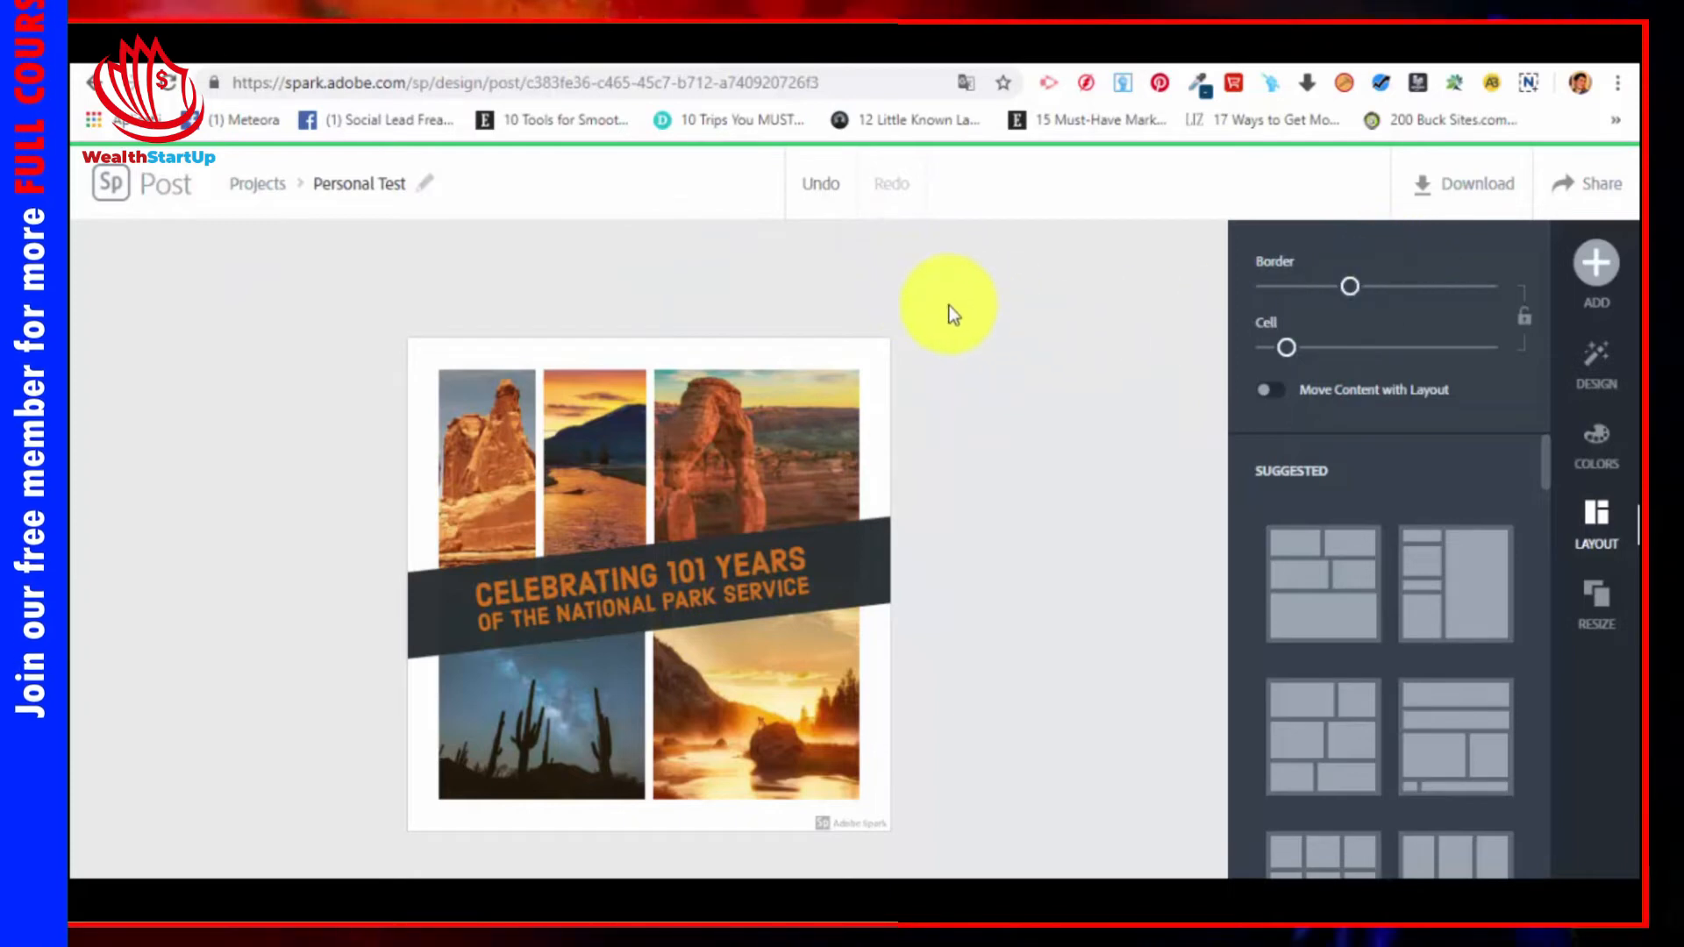
Step: Choose a multi-row grid layout with three cells in its bottom row for the collage
click(1597, 263)
click(1621, 562)
scroll(1447, 489, down, 5)
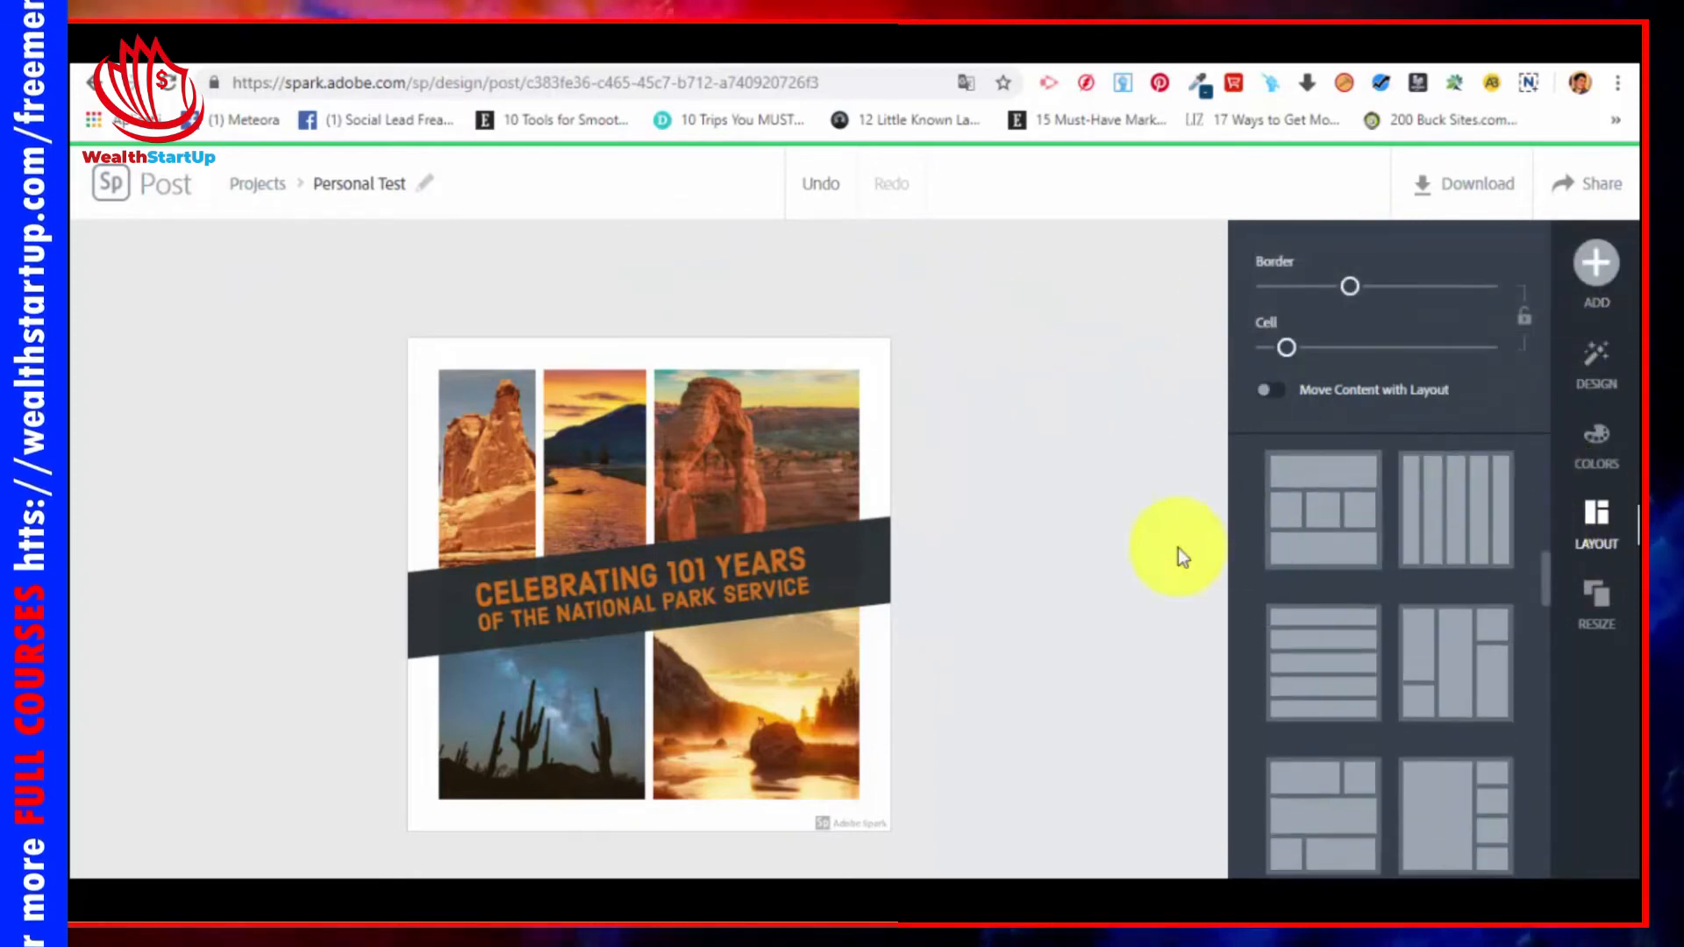
scroll(1483, 706, down, 5)
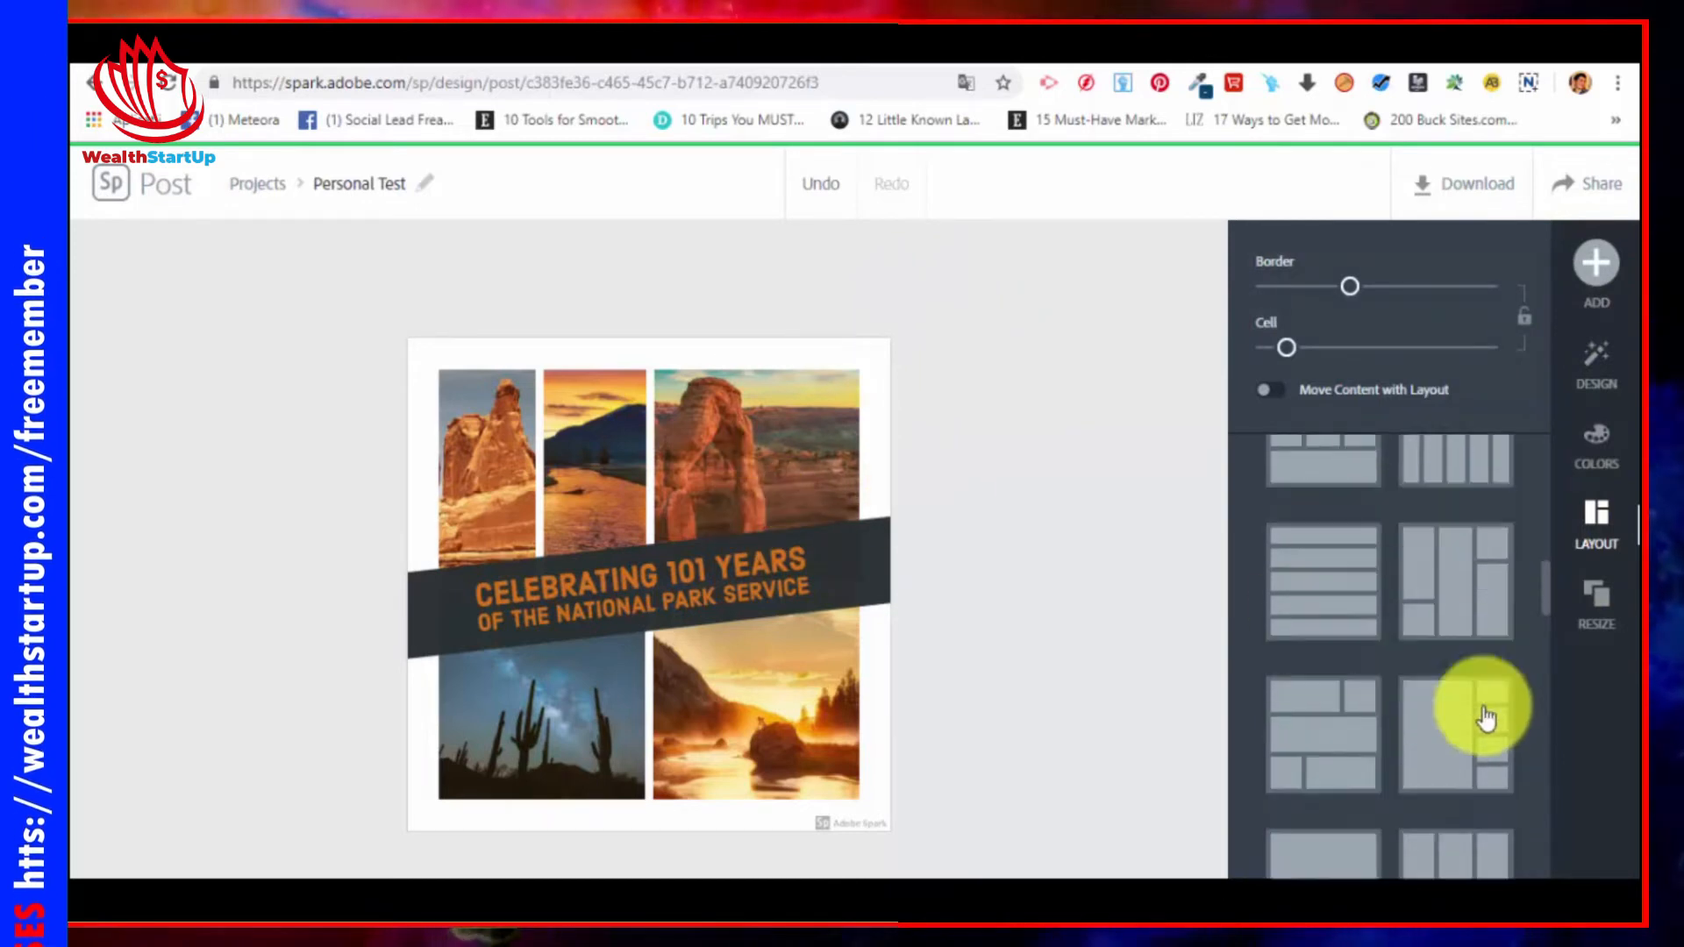
click(1333, 558)
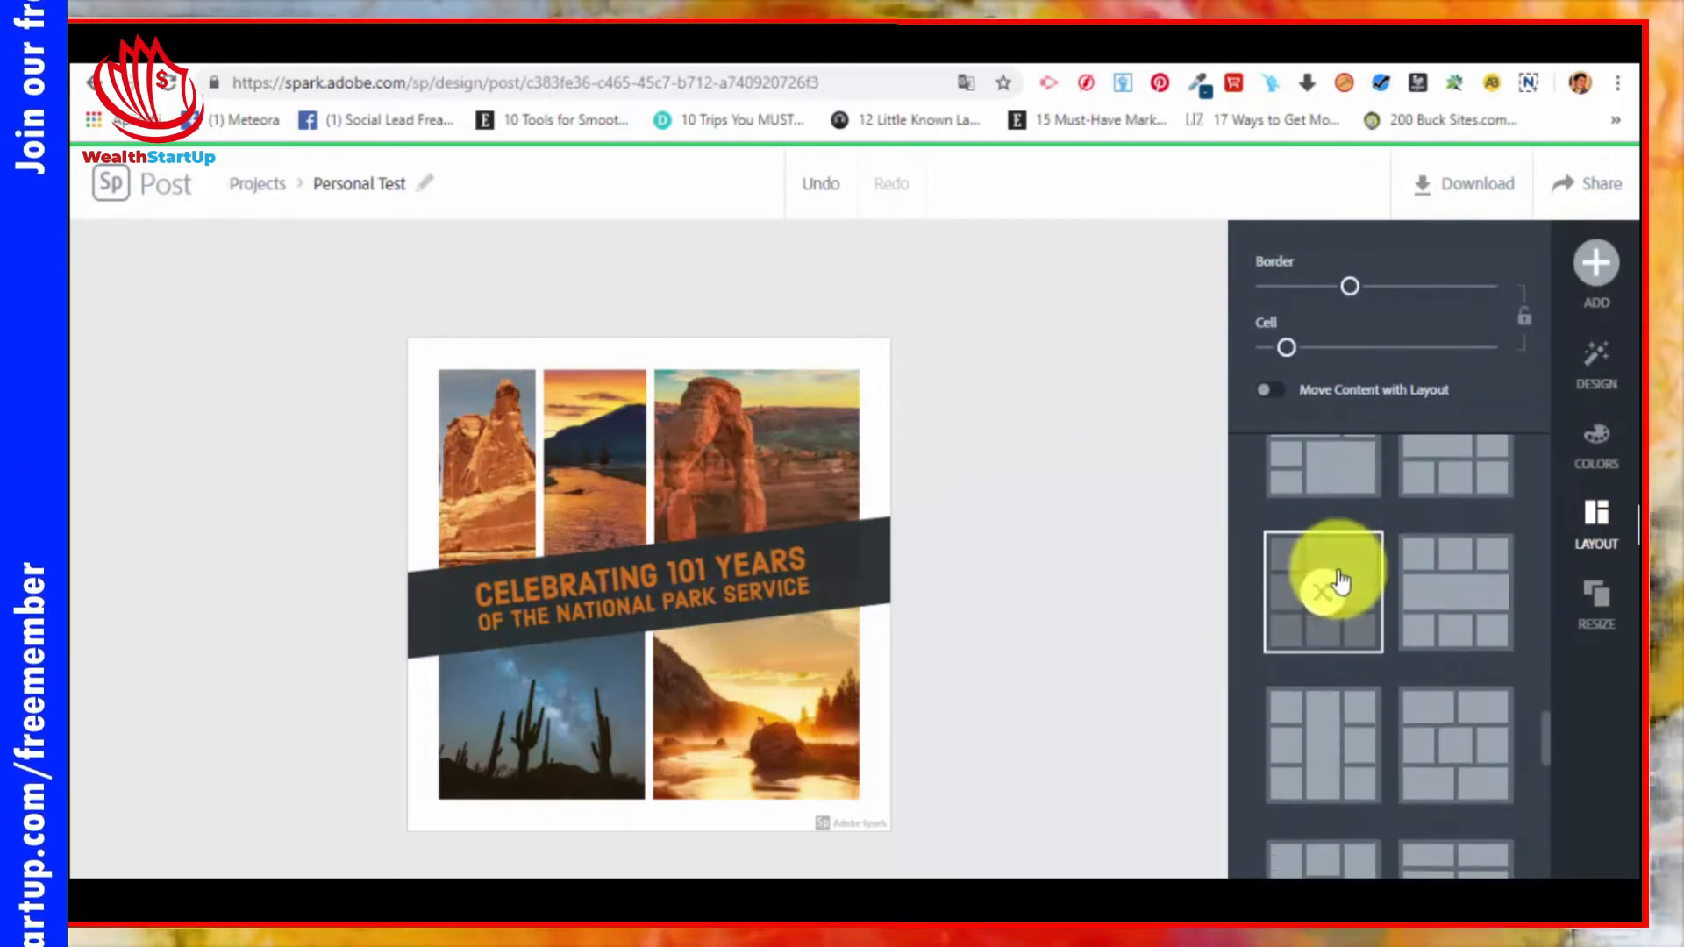
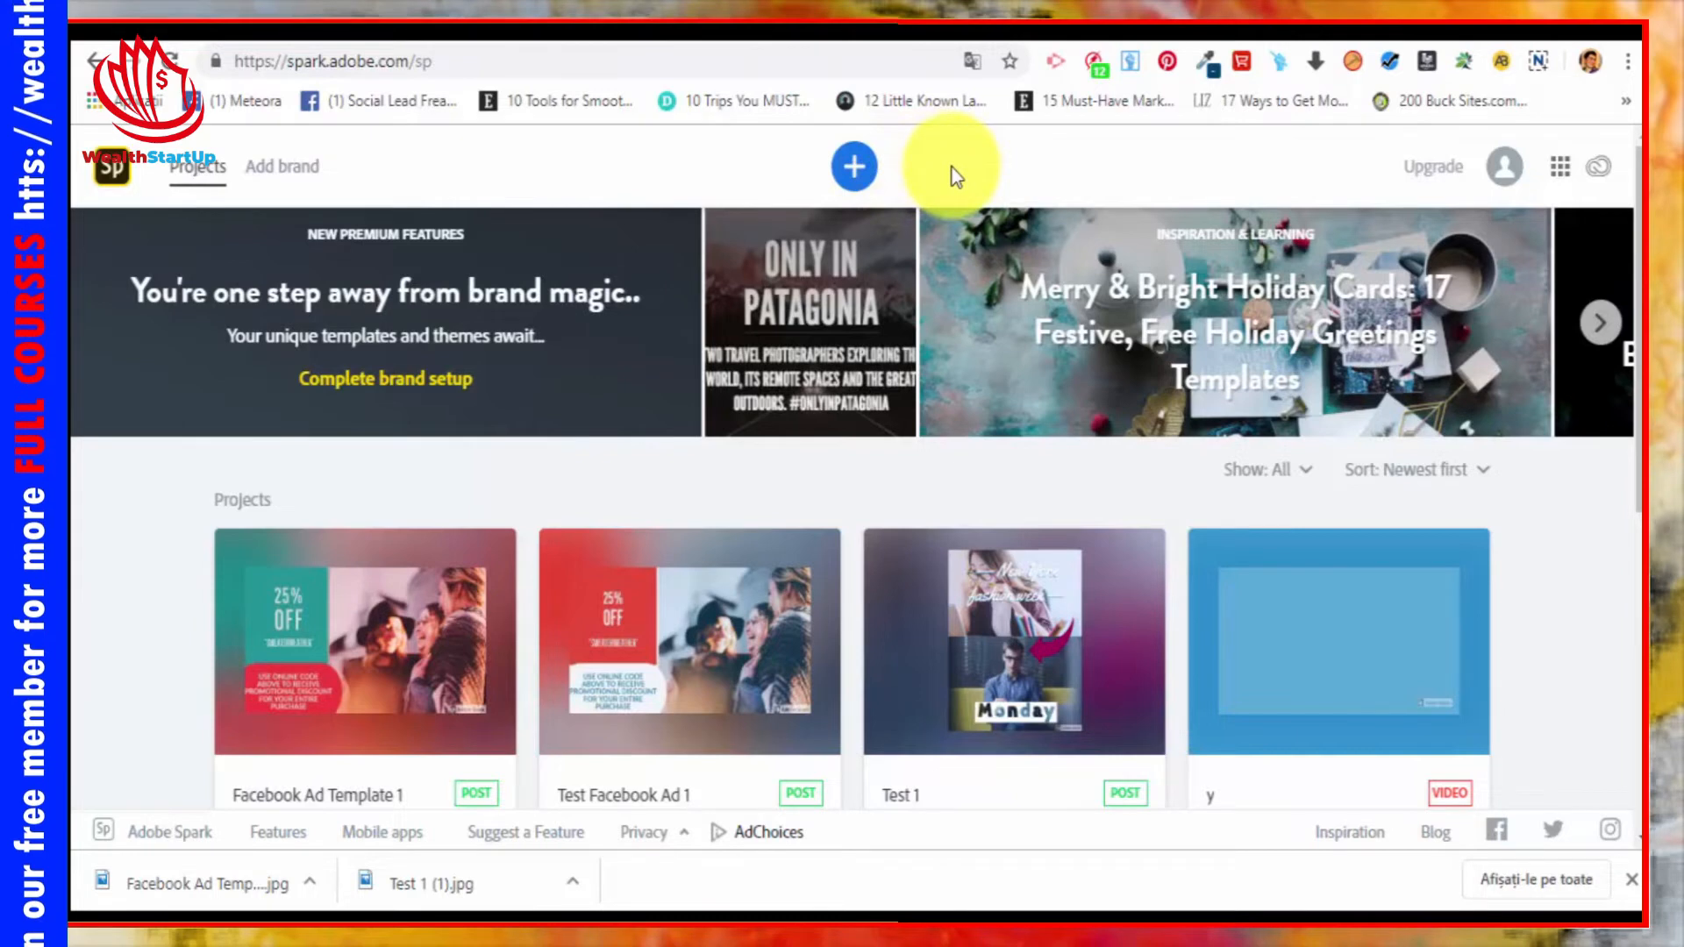
Step: Start a new project from the Flyer graphic template in the For print section and rename it Flyer Test 1
click(849, 163)
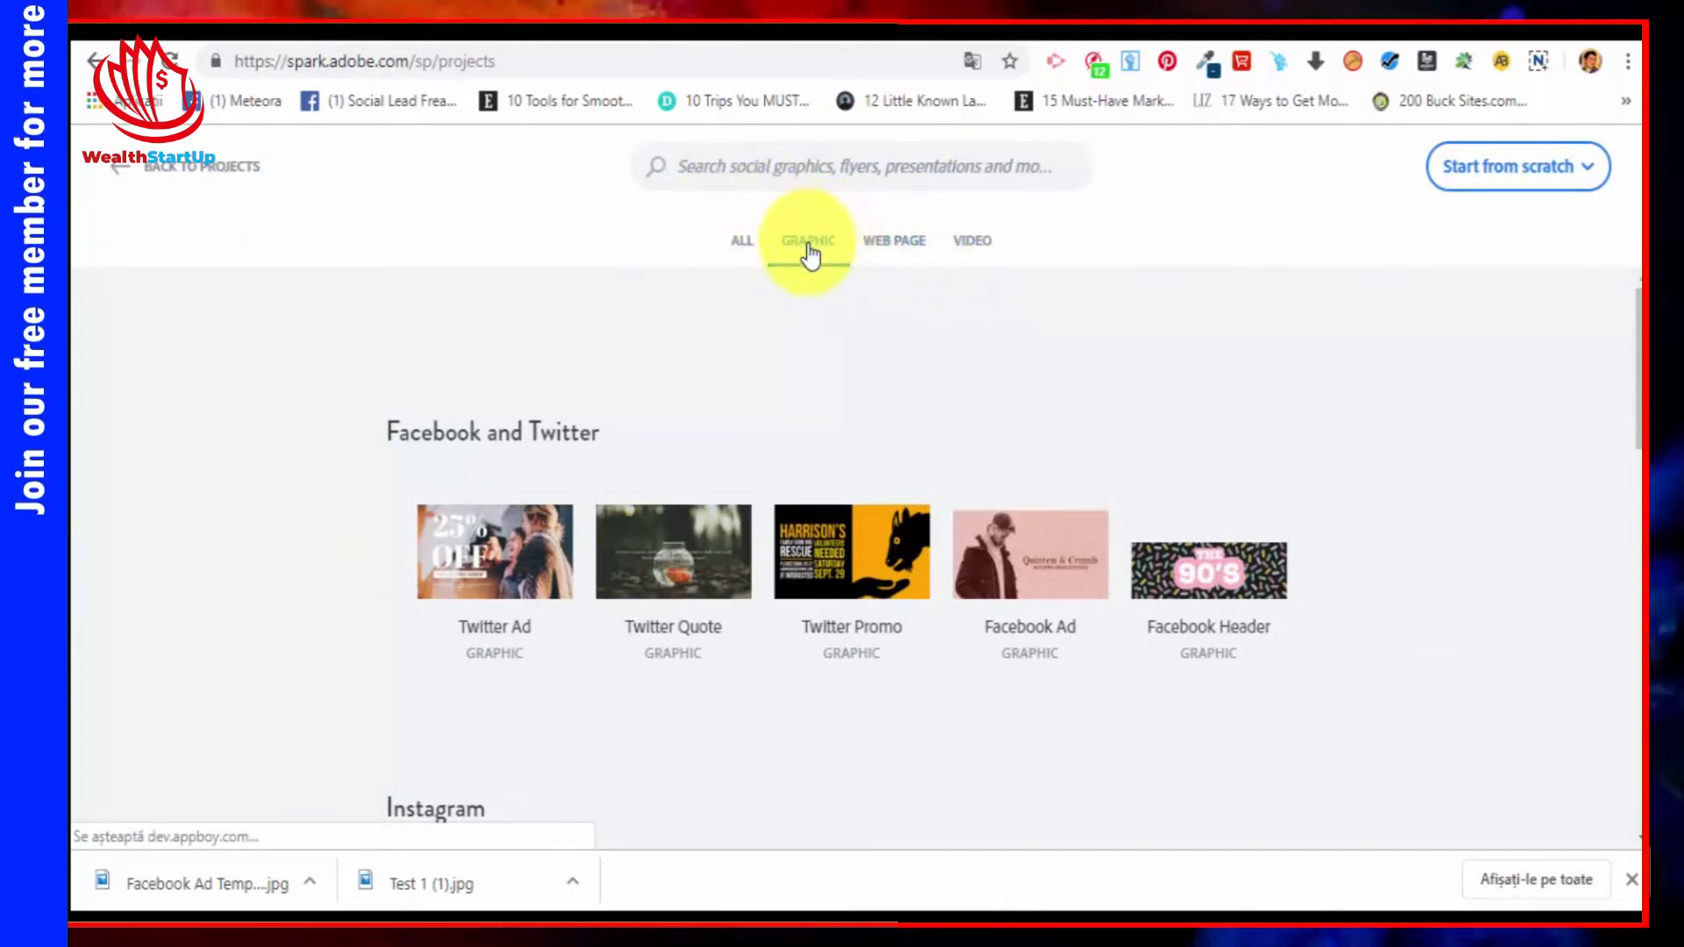
scroll(812, 290, down, 8)
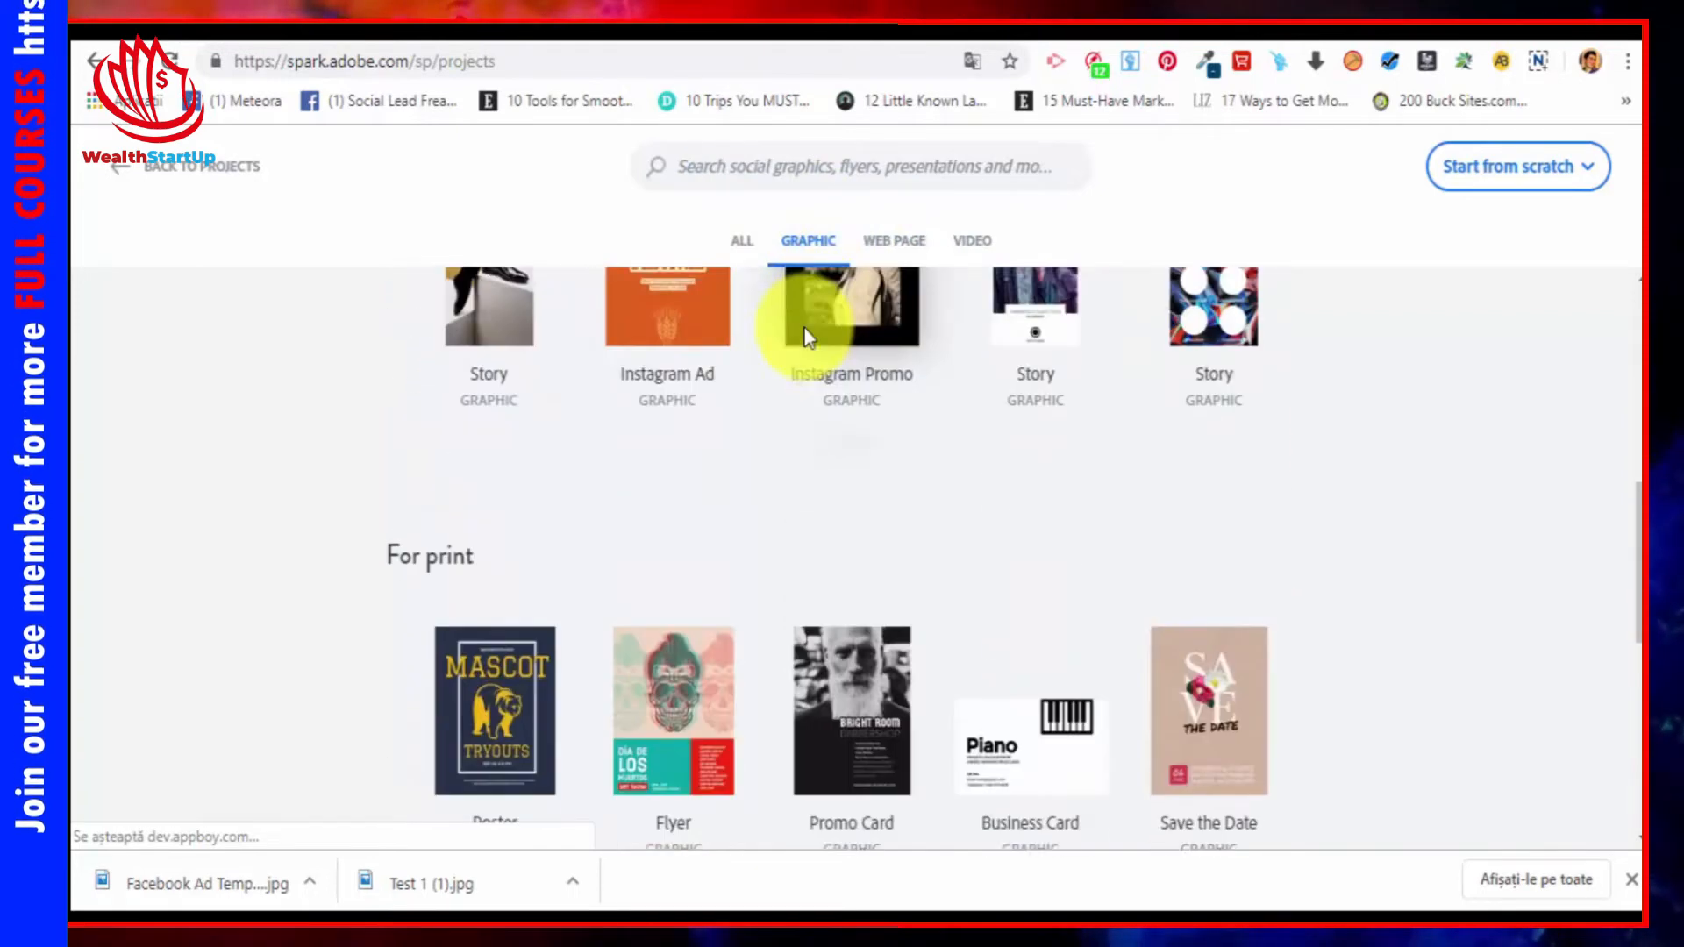
scroll(806, 338, down, 3)
scroll(714, 320, up, 2)
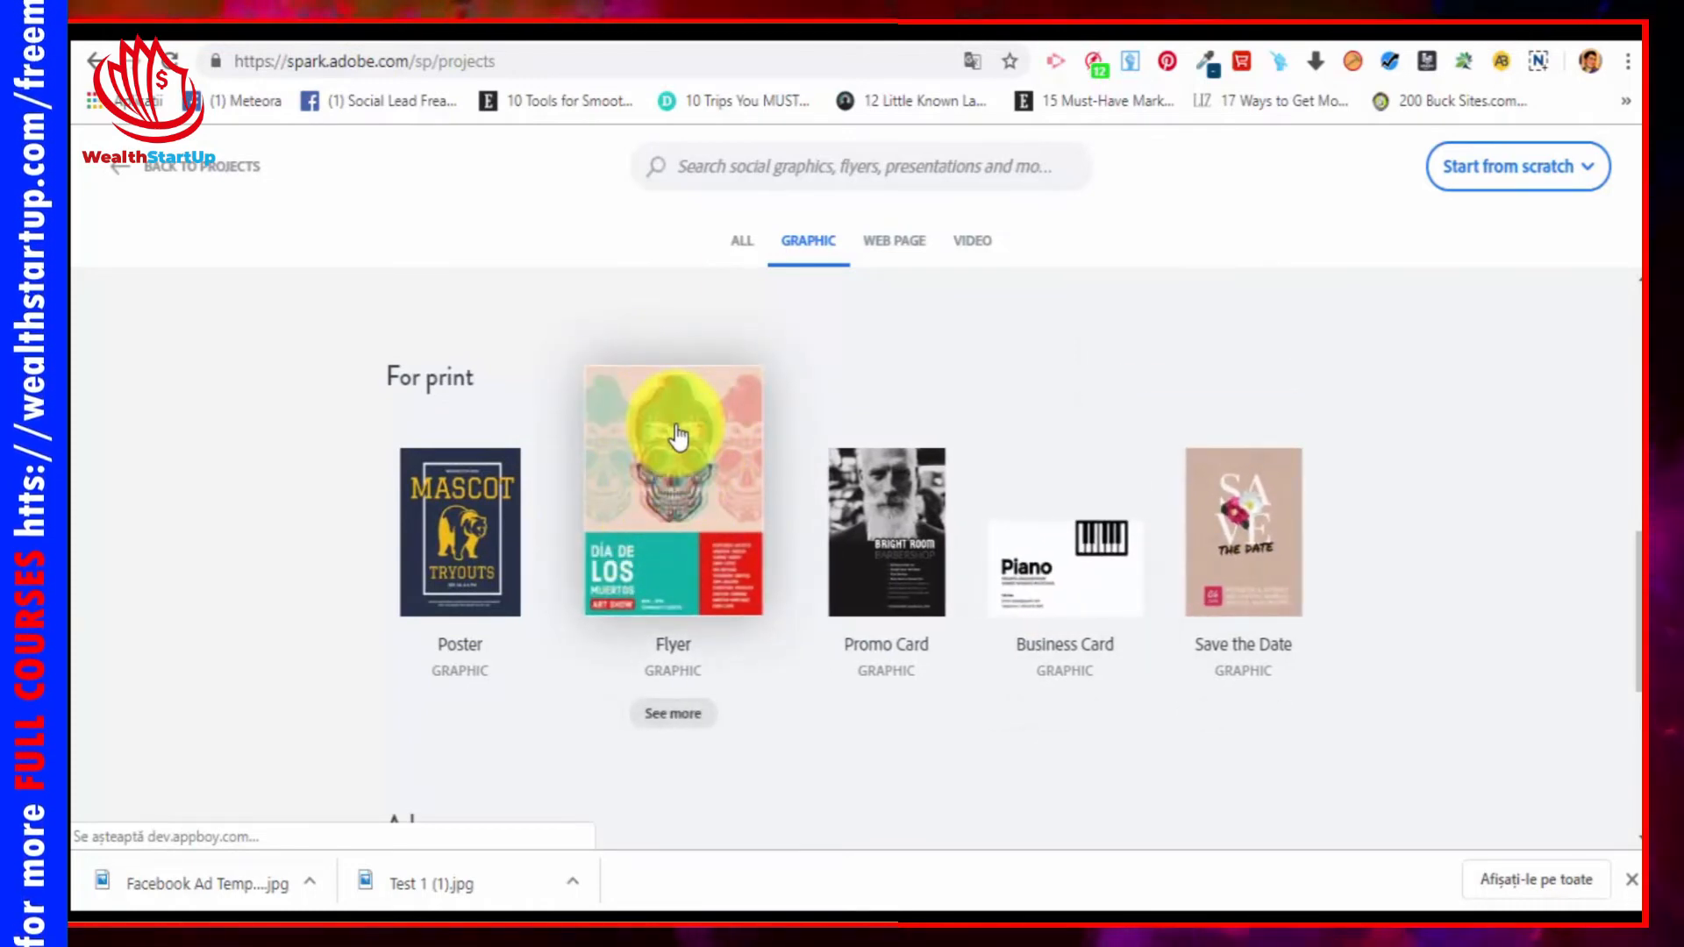
click(678, 436)
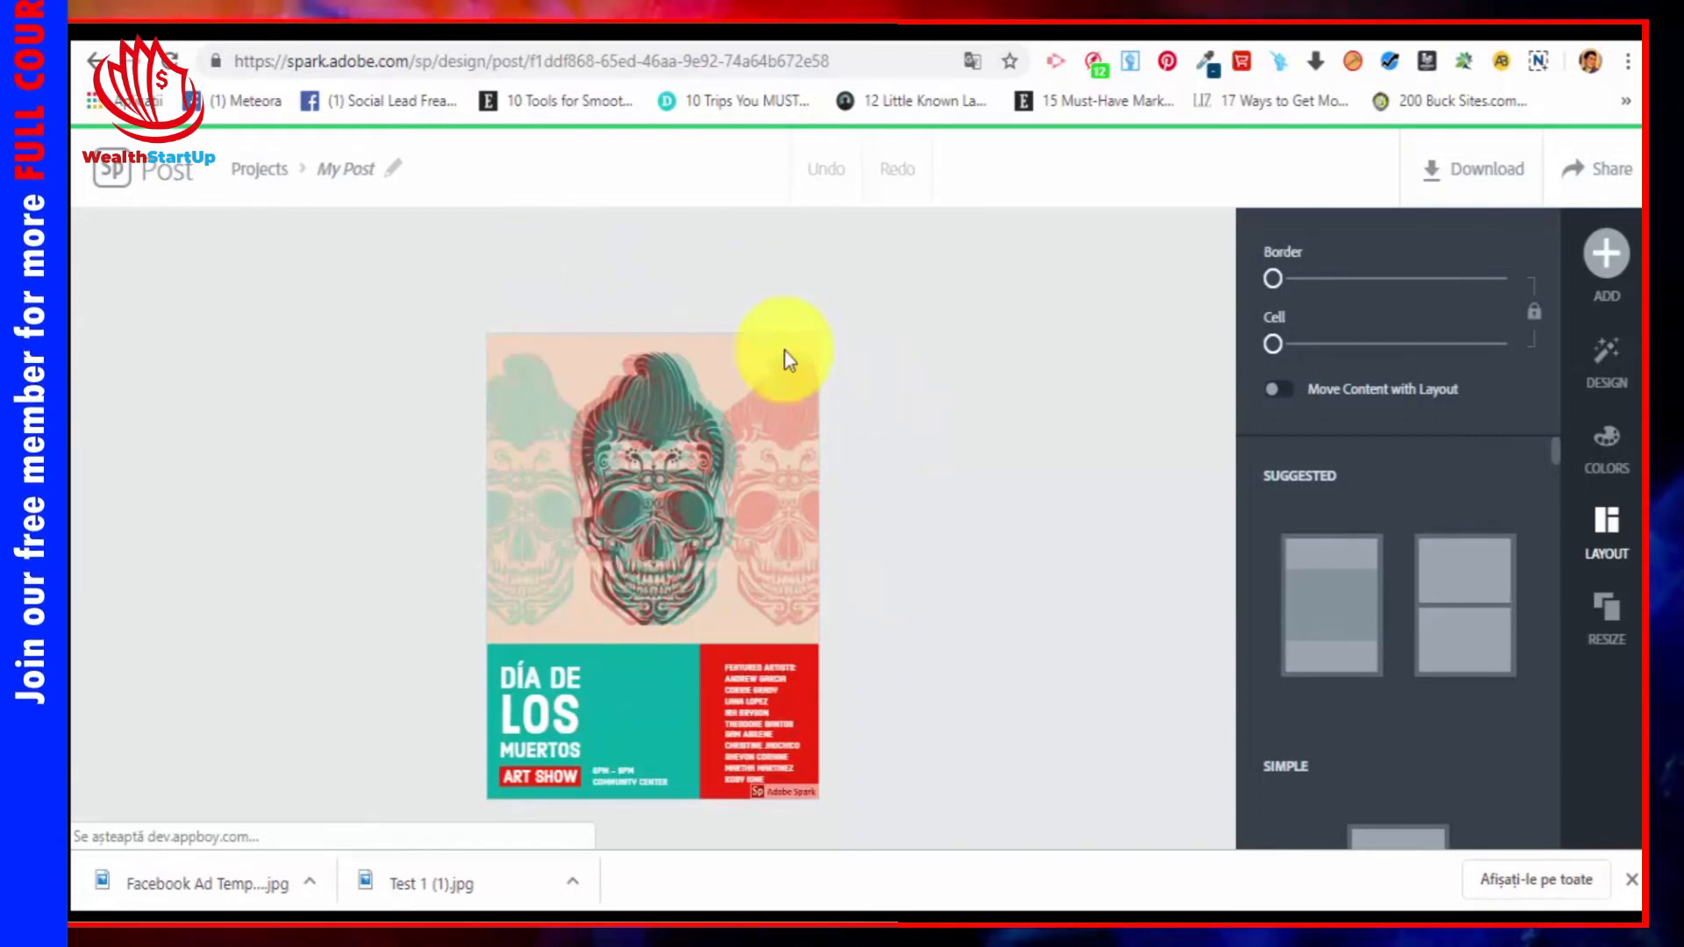
click(365, 168)
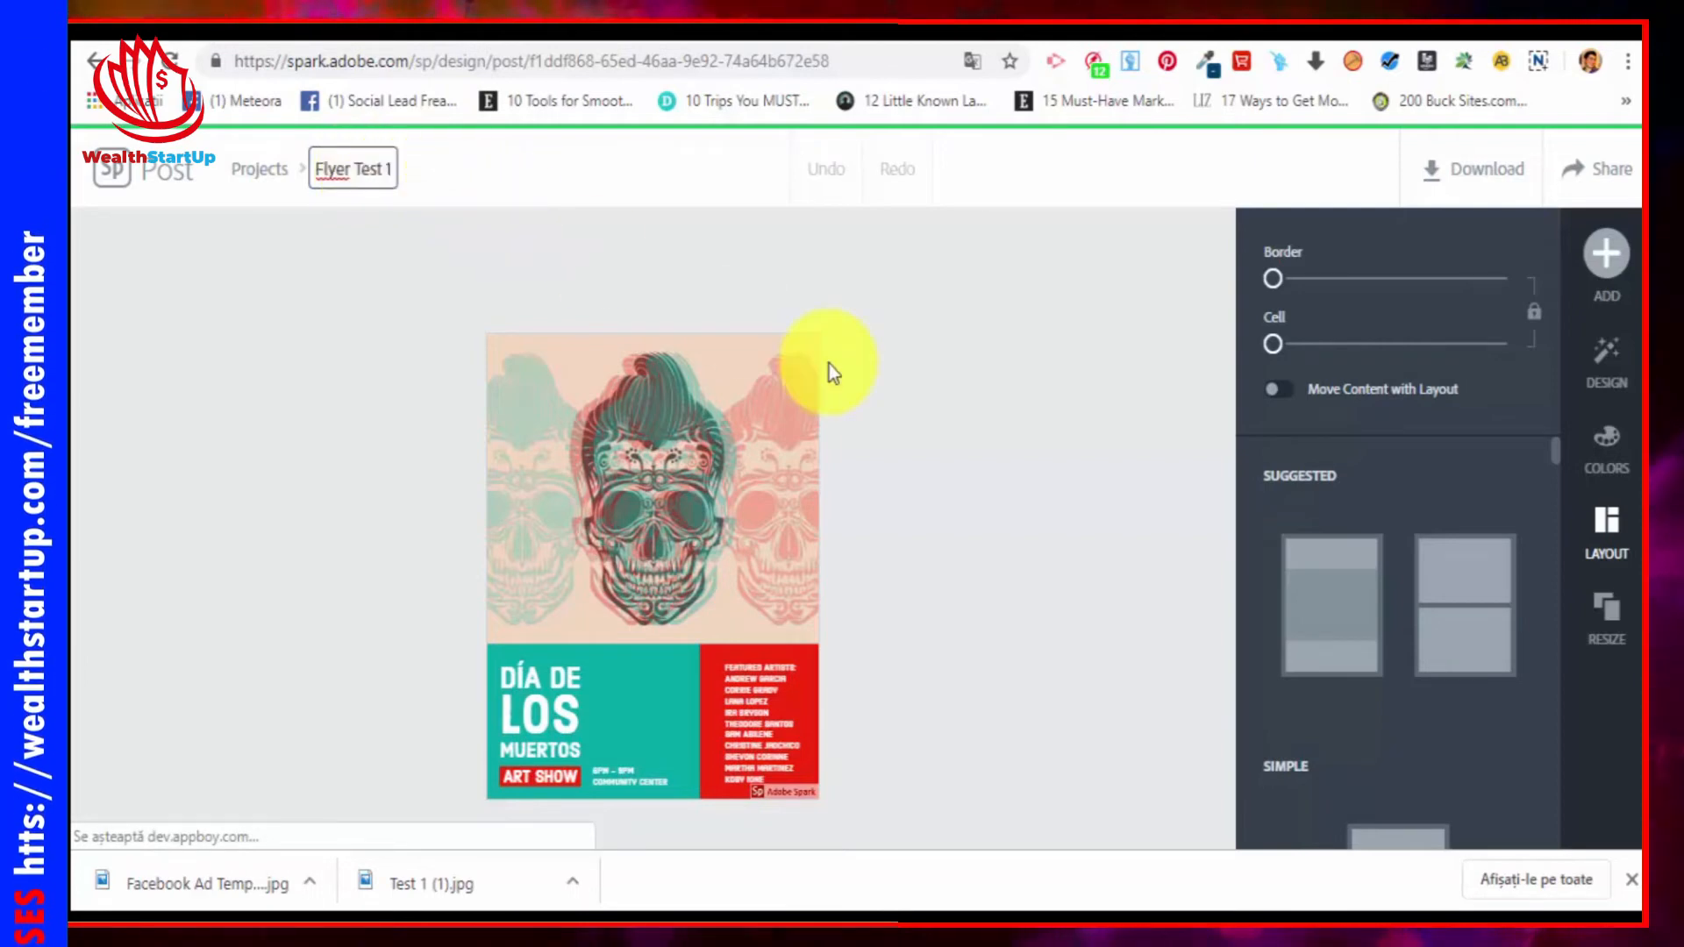
click(1010, 509)
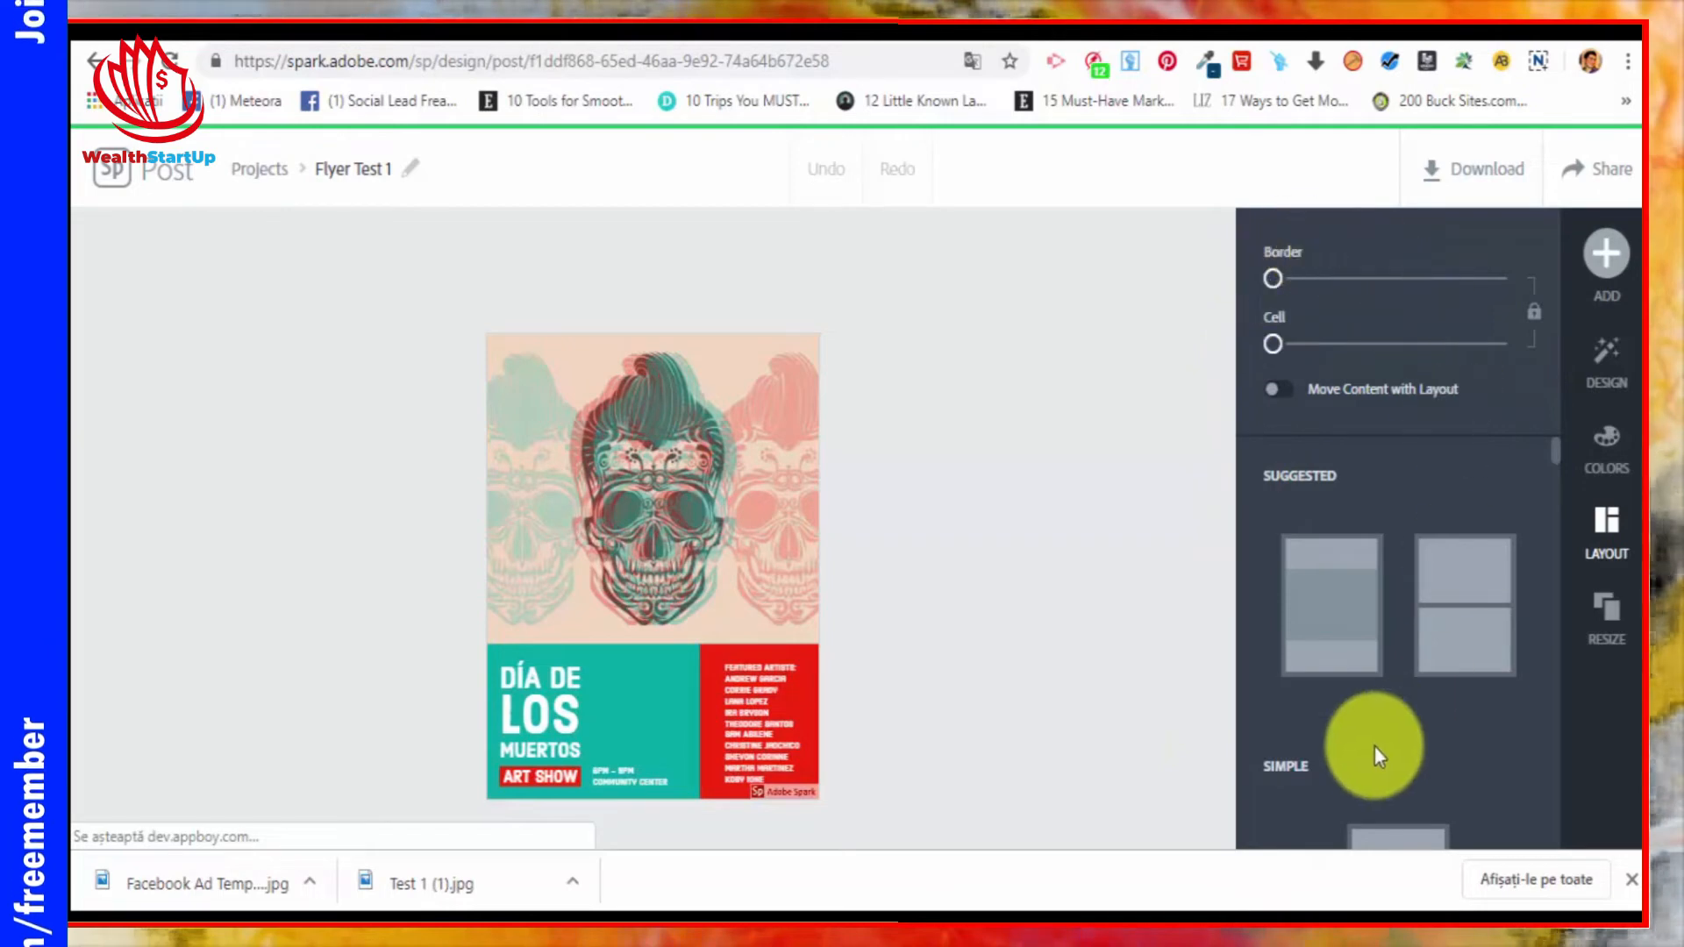
click(649, 407)
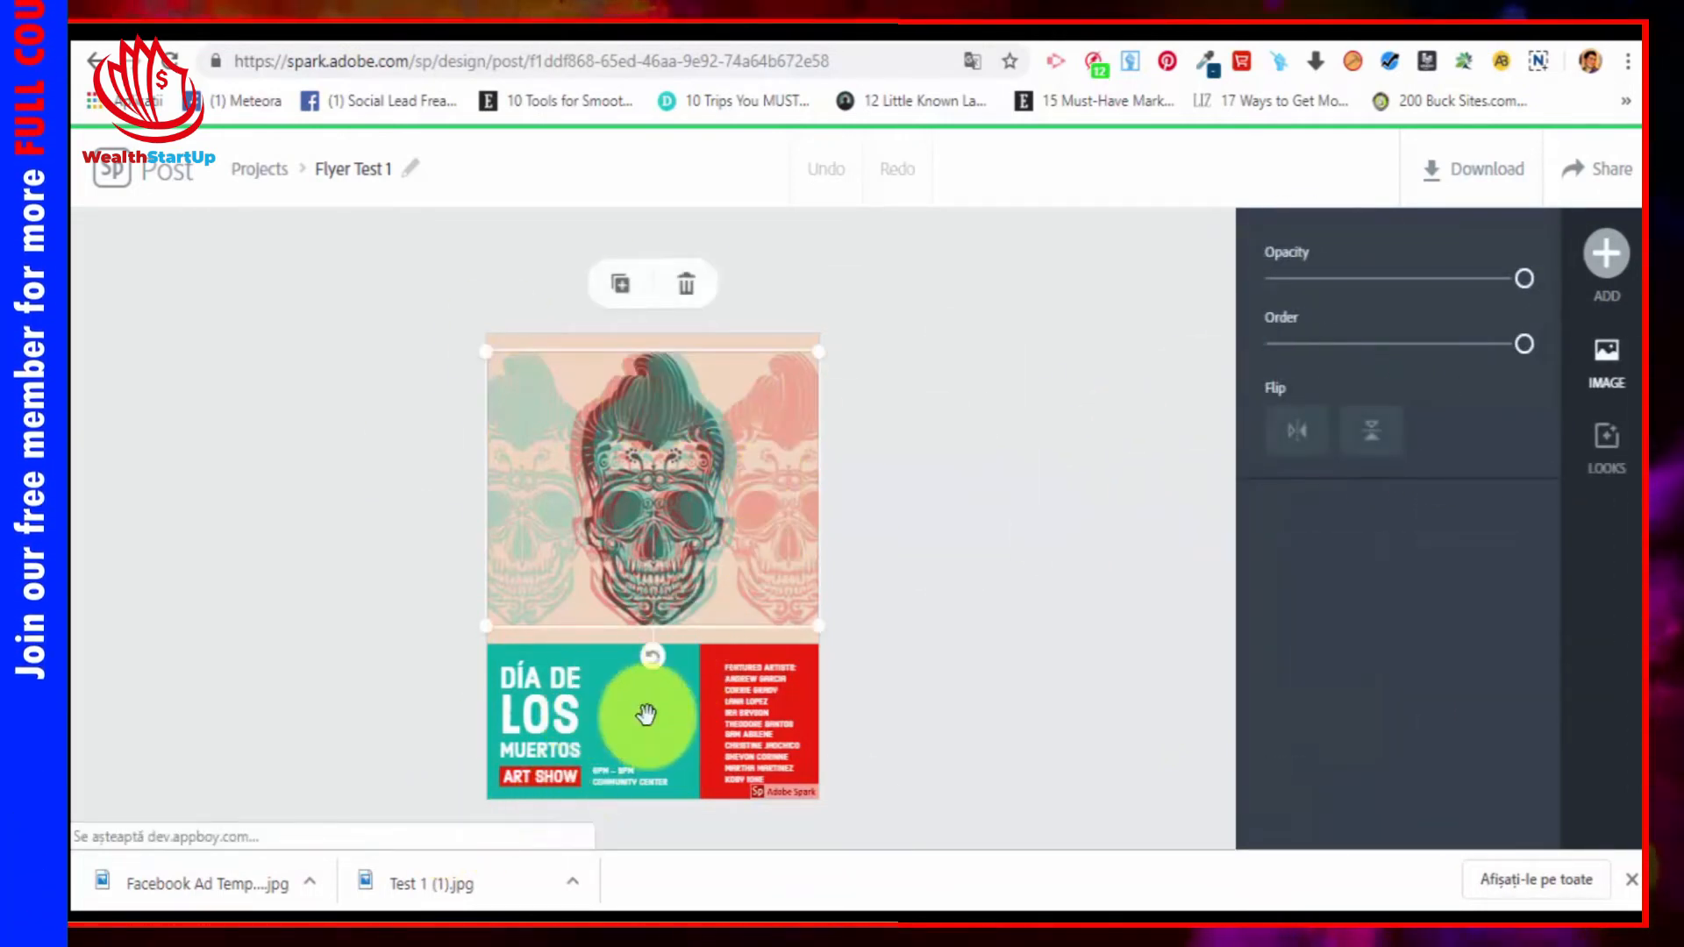
click(648, 715)
click(741, 729)
click(624, 697)
click(591, 593)
click(1010, 625)
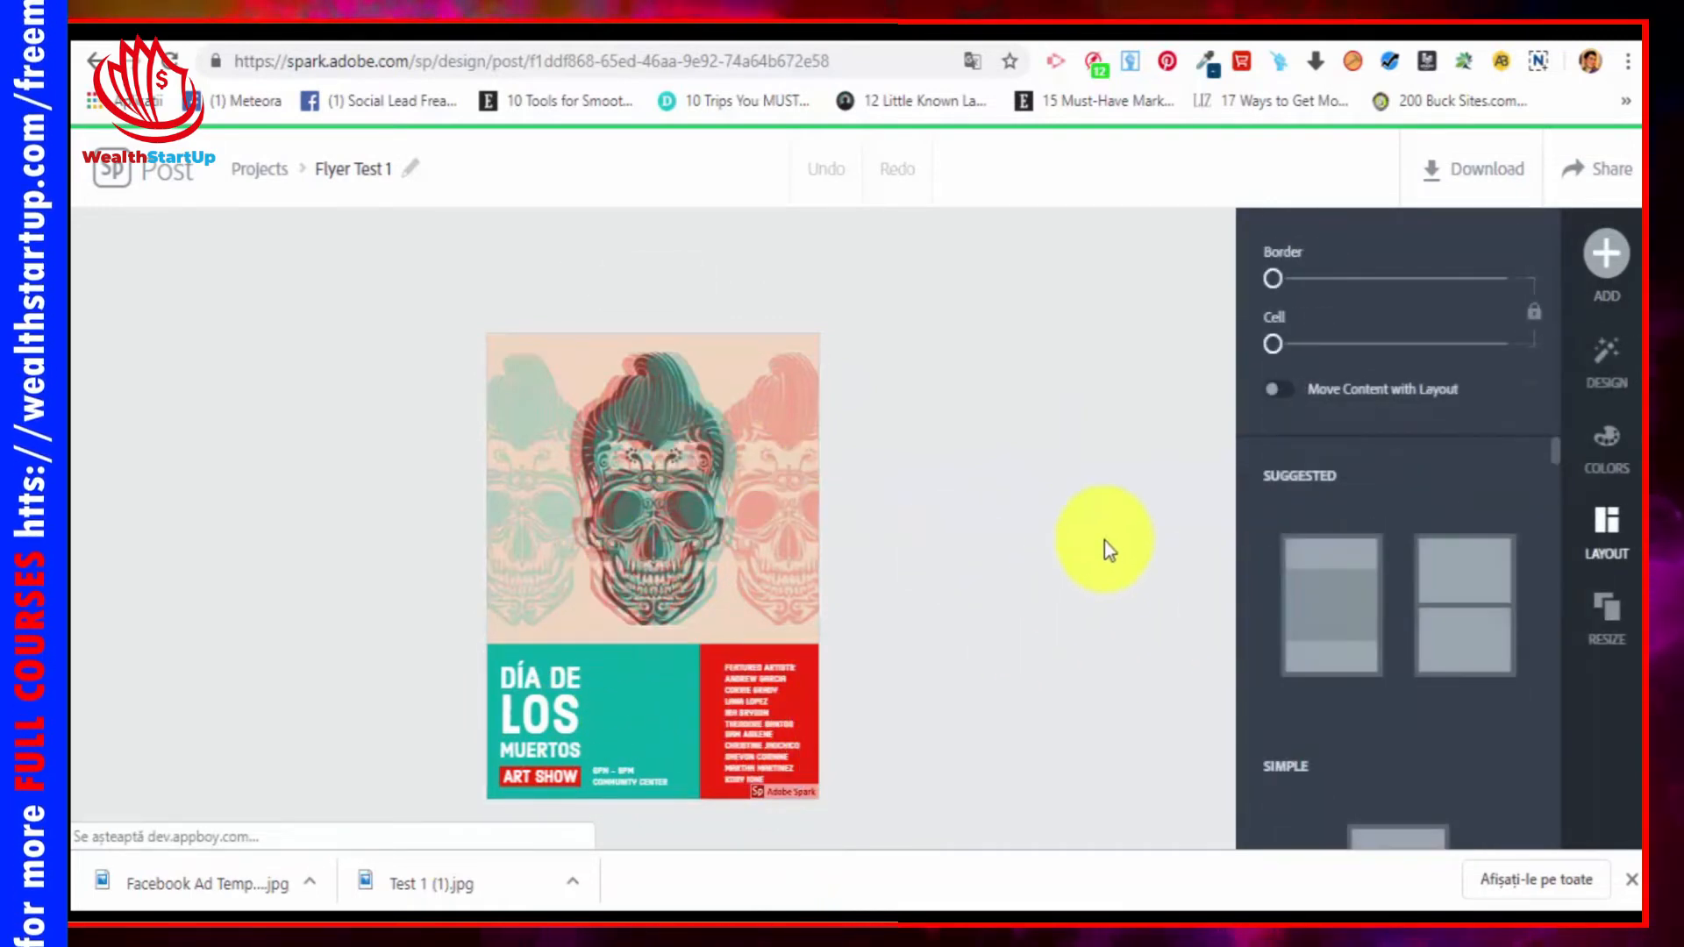
Step: Apply the "Last Days of Summer" design variation to the flyer
click(1611, 373)
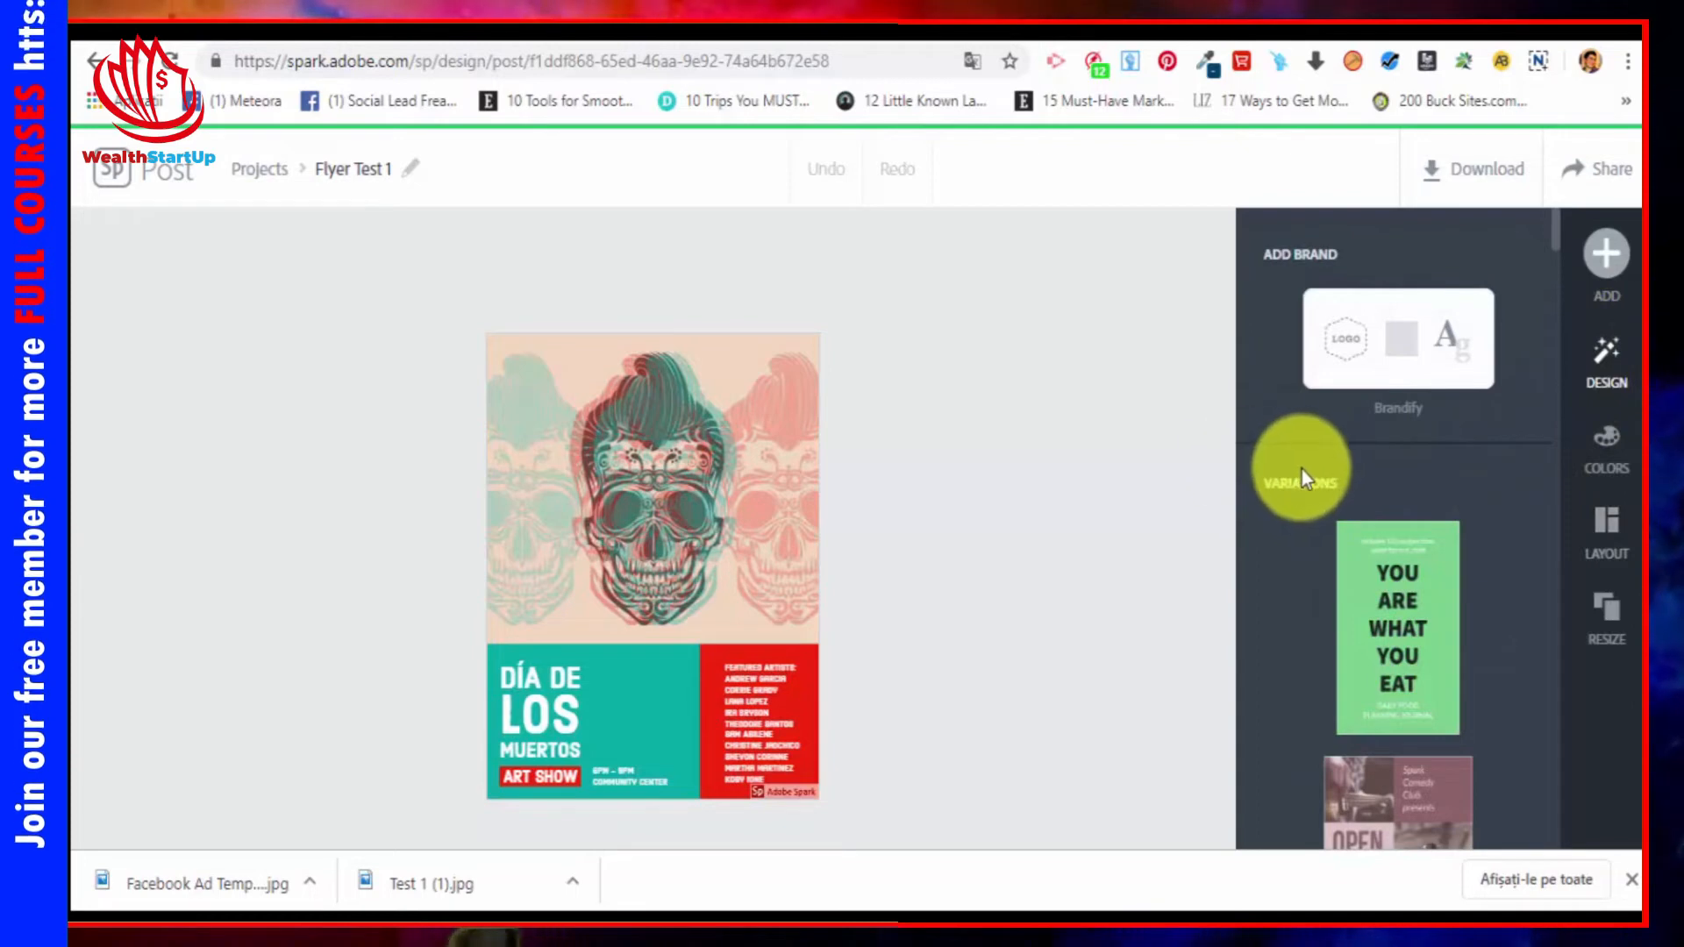
scroll(1369, 495, down, 2)
scroll(1391, 491, down, 8)
scroll(1395, 500, down, 10)
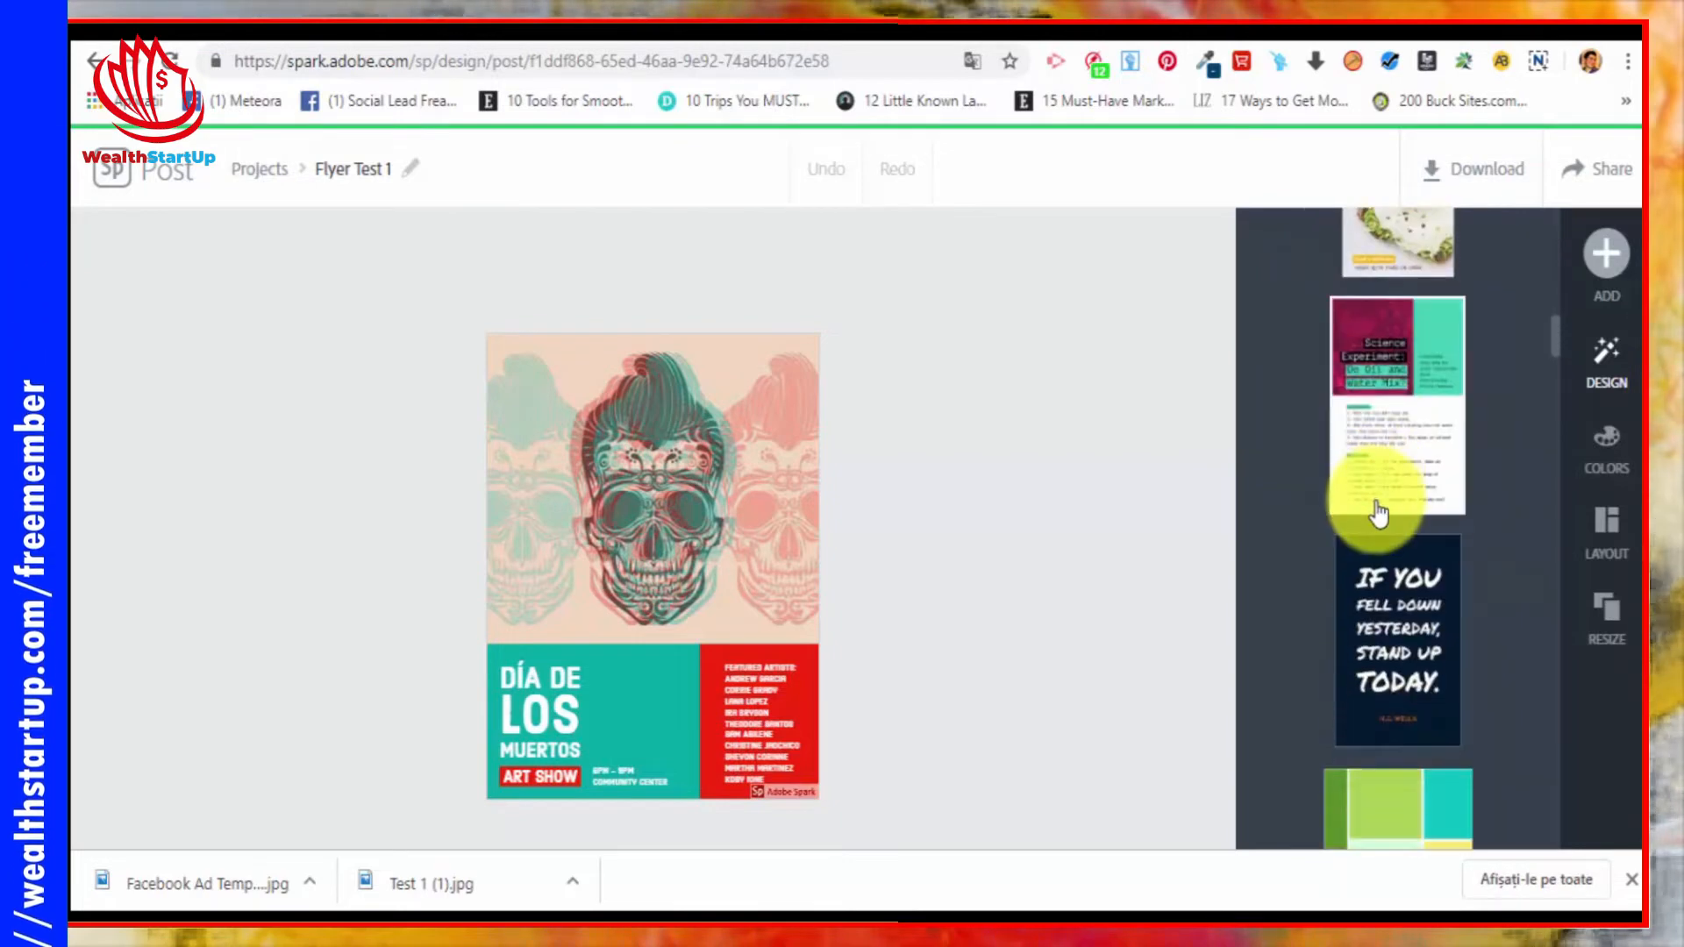
scroll(1382, 513, down, 9)
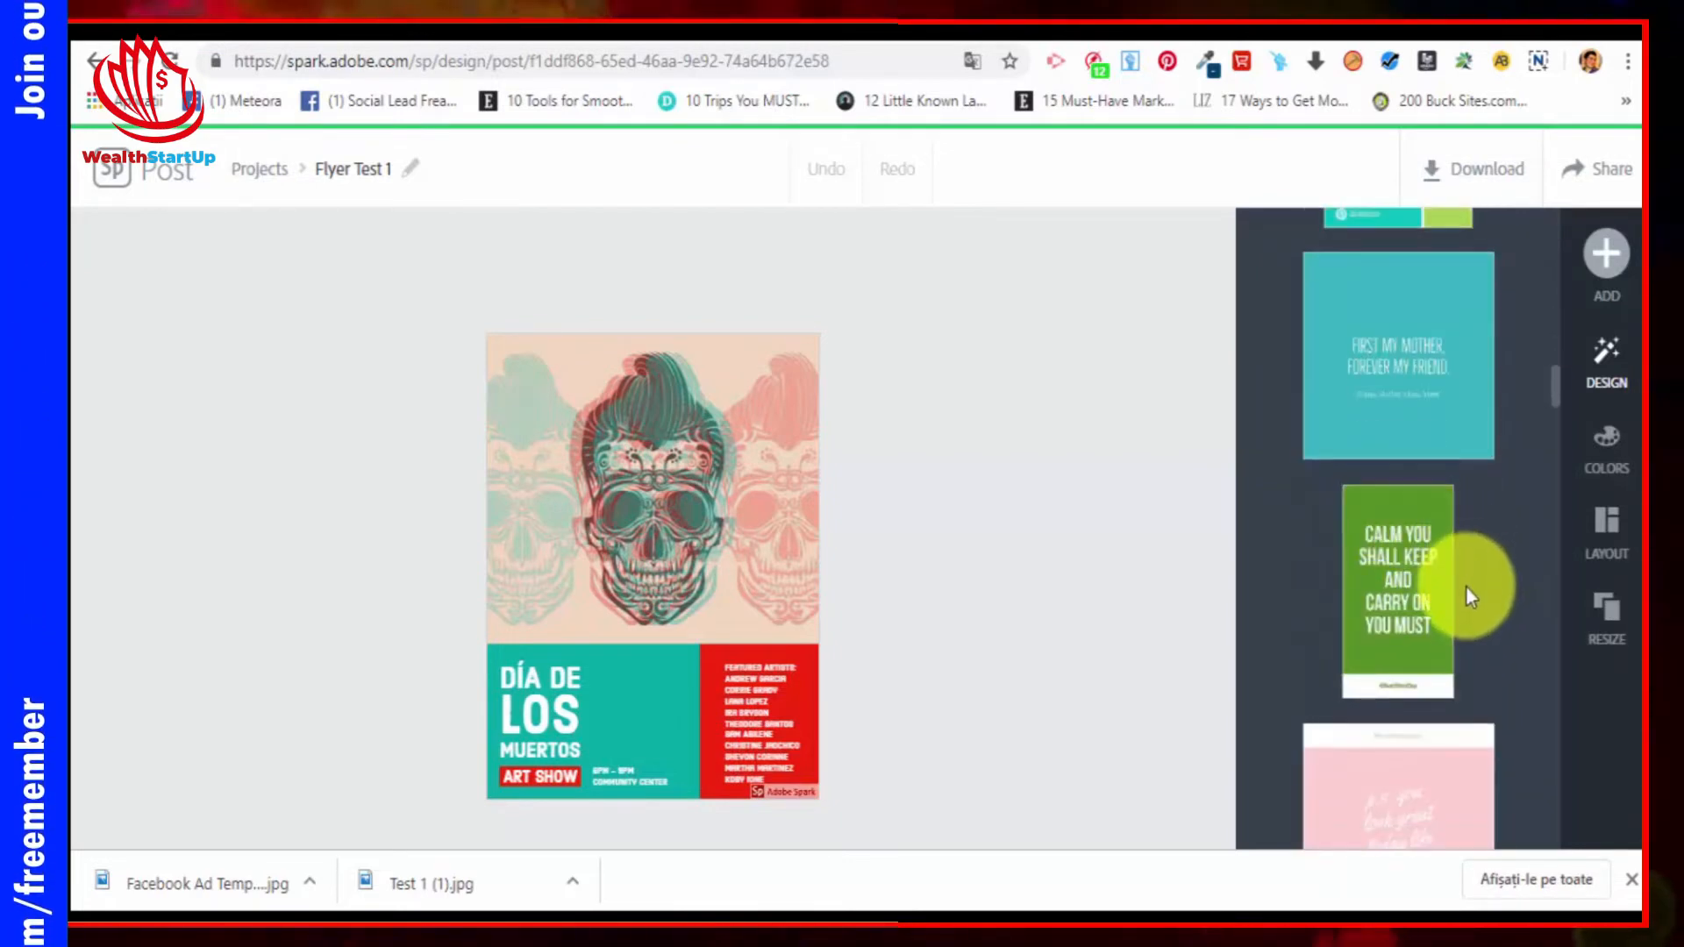
scroll(1471, 595, down, 10)
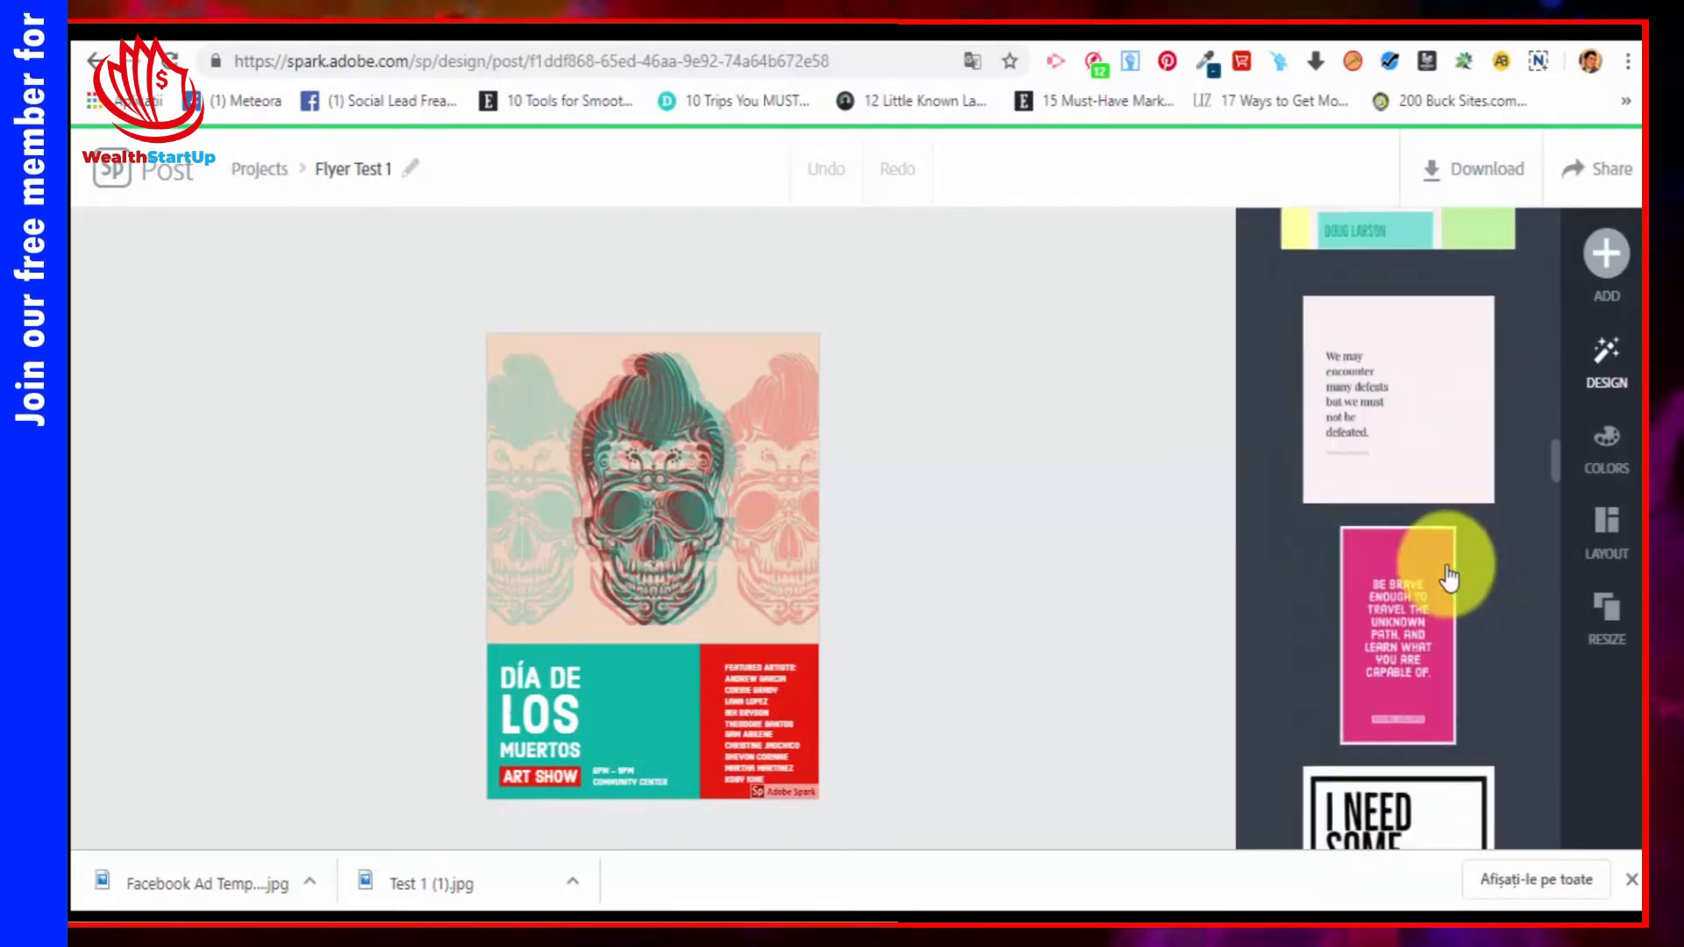
scroll(1449, 579, down, 10)
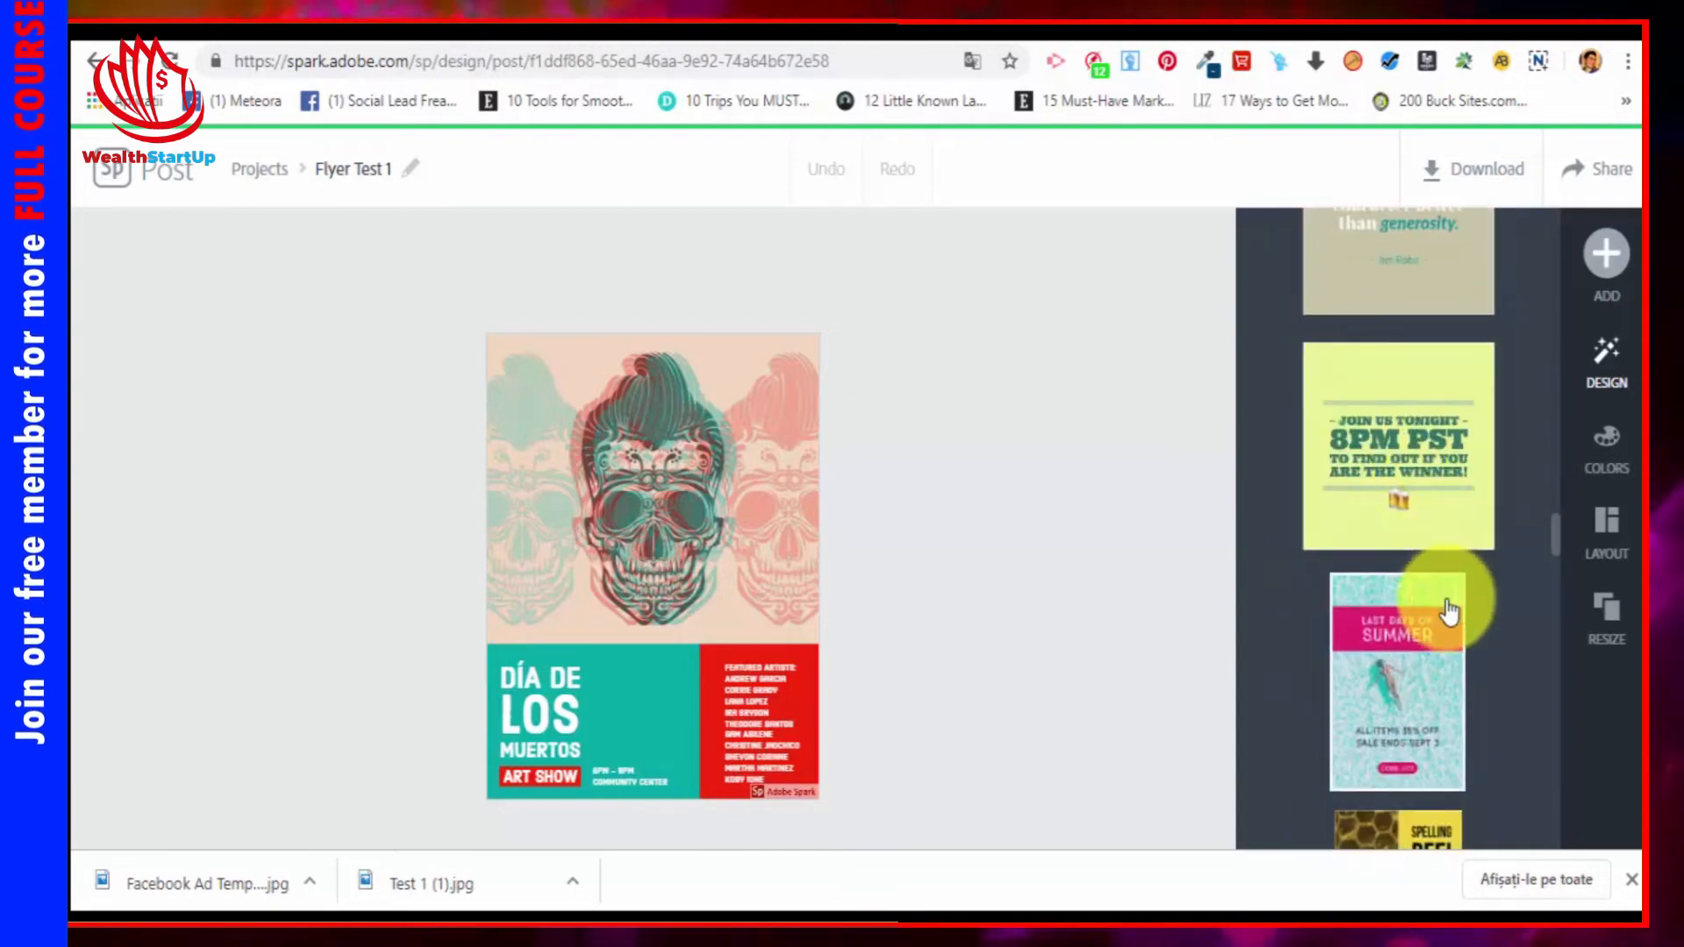
mouse_move(1417, 684)
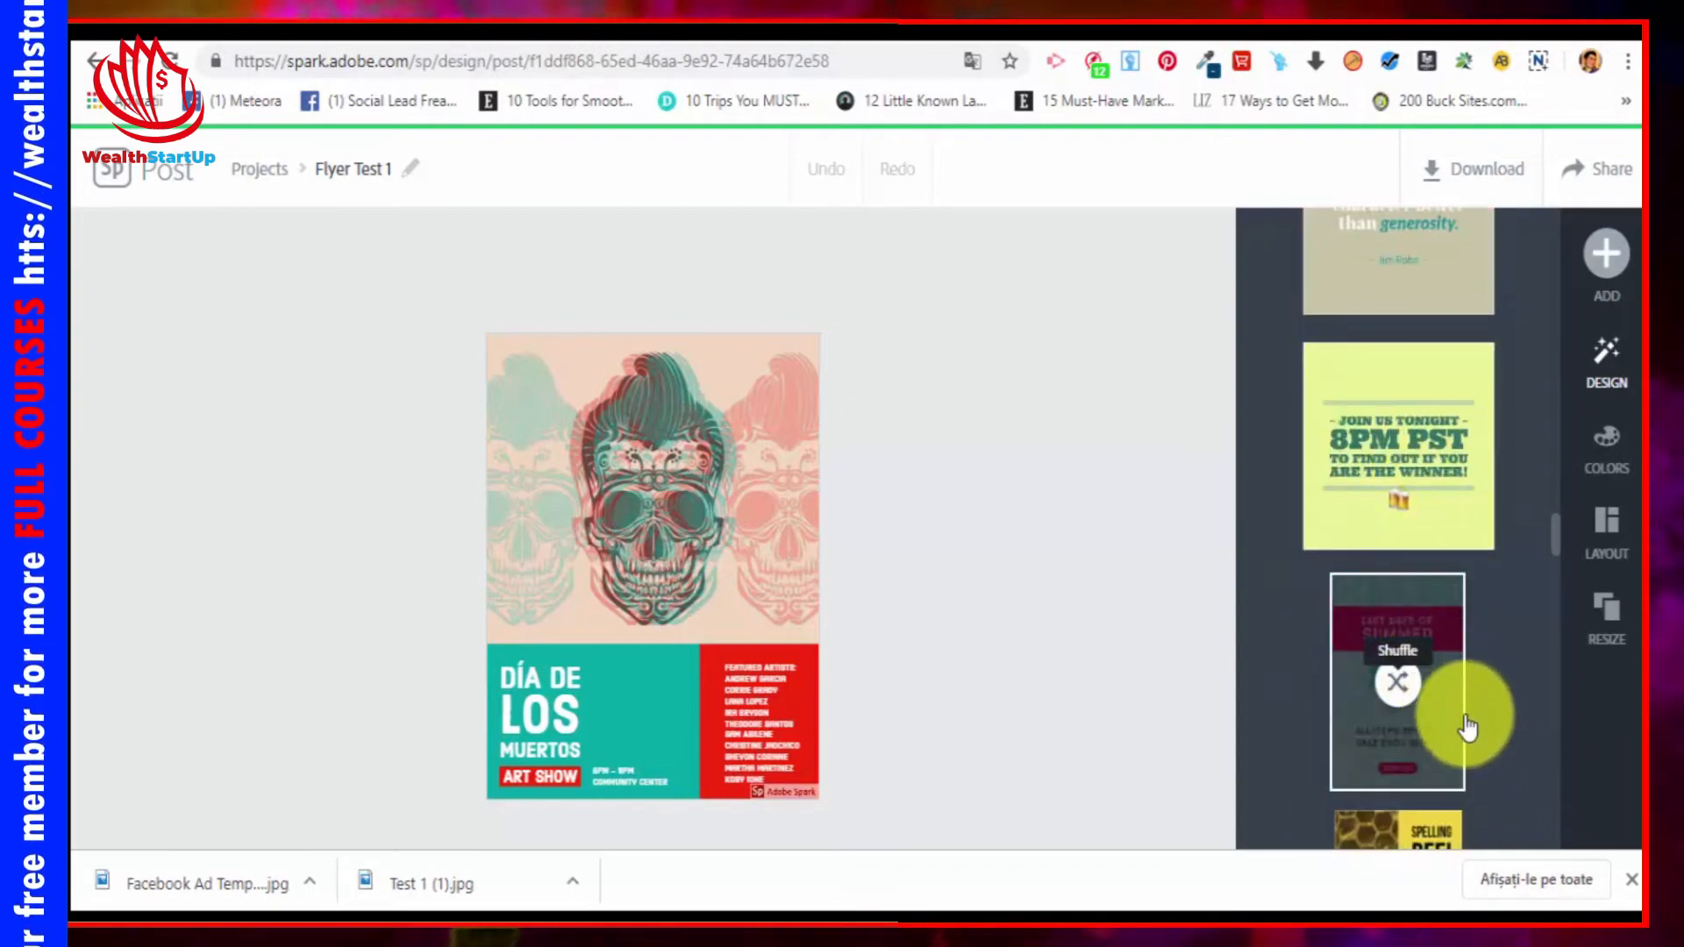
click(1404, 755)
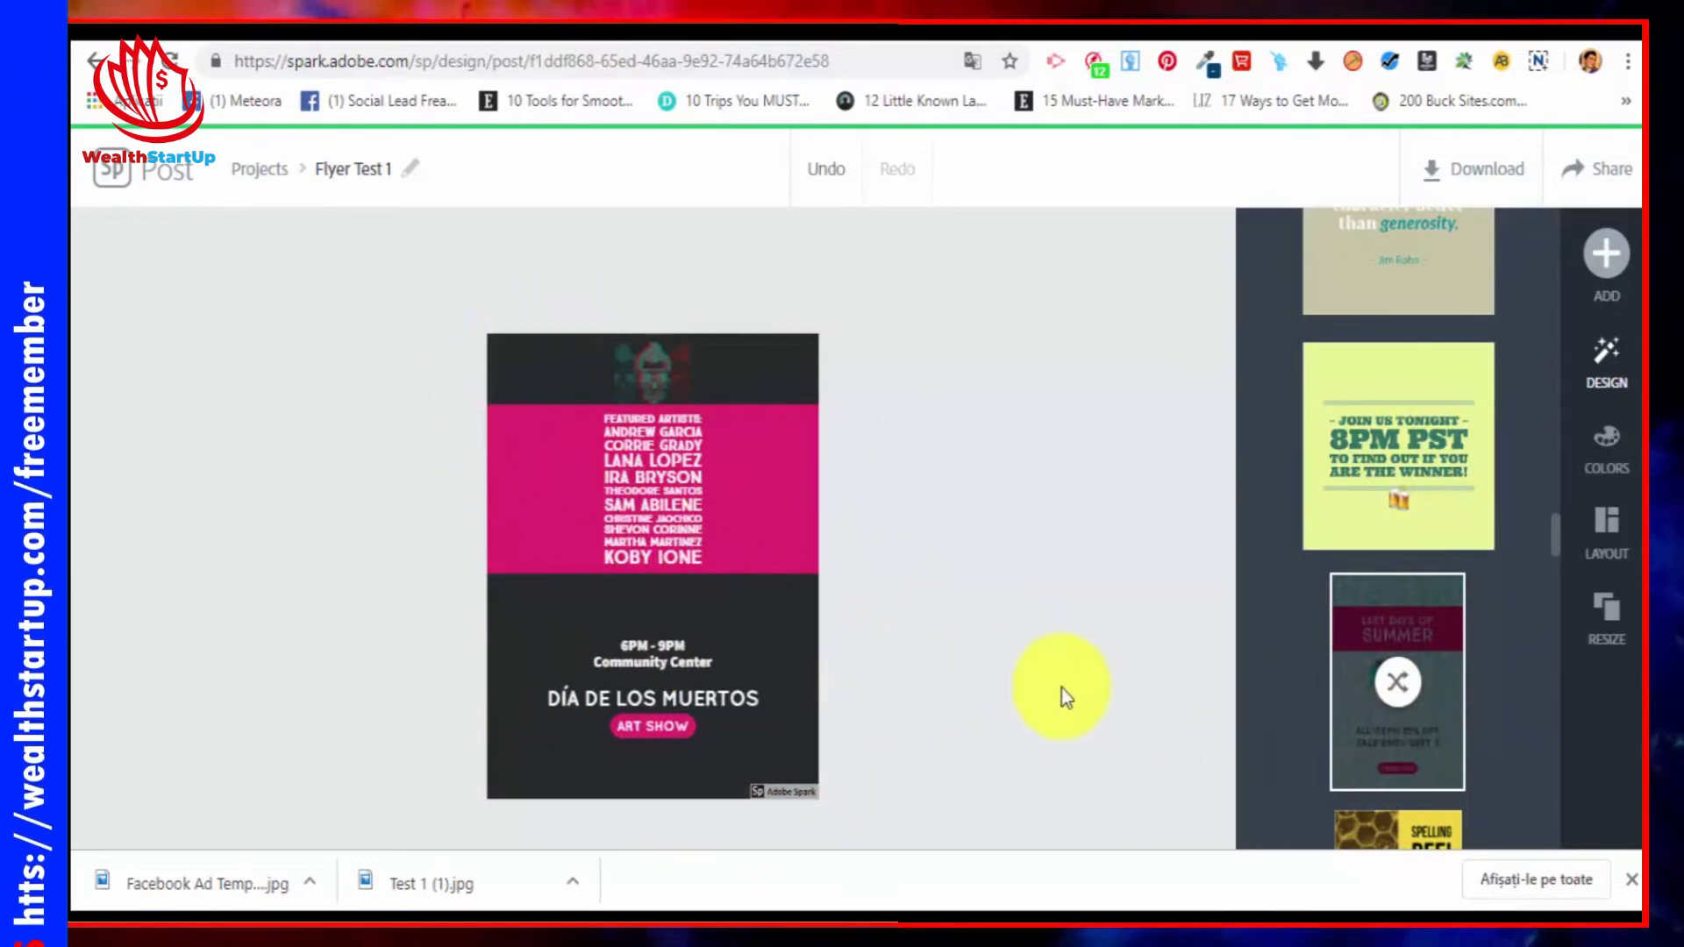
Step: Look through the simple and grid layouts and the types of content that can be added to the flyer
click(1599, 542)
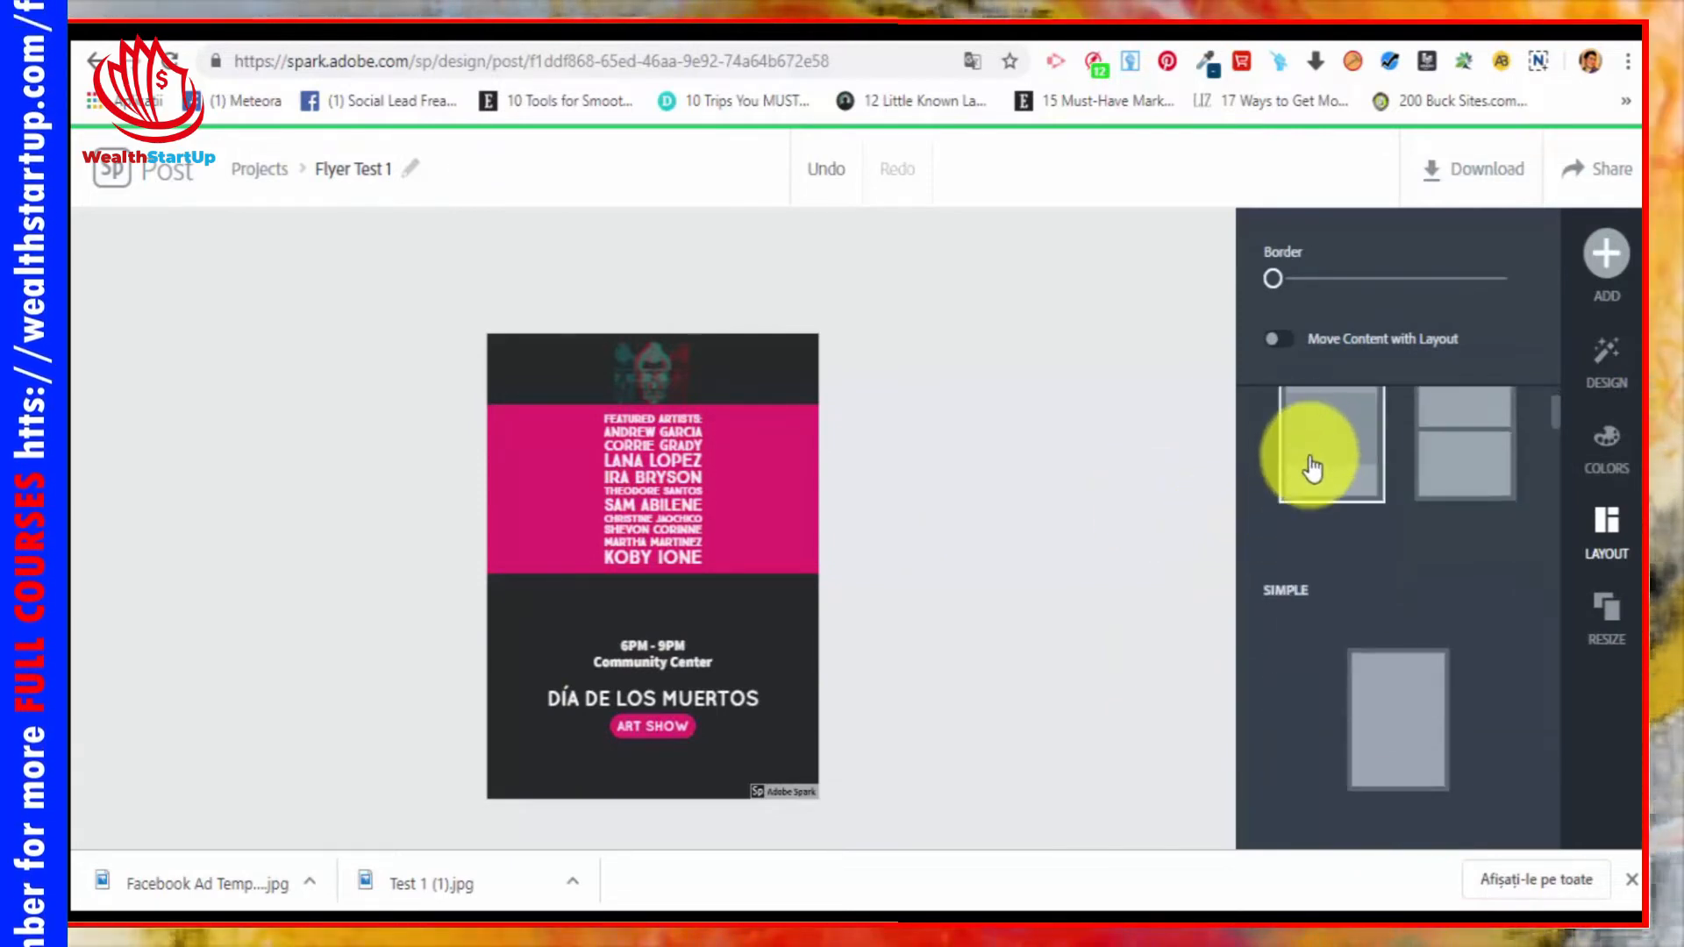
scroll(1308, 474, down, 3)
scroll(1404, 605, down, 6)
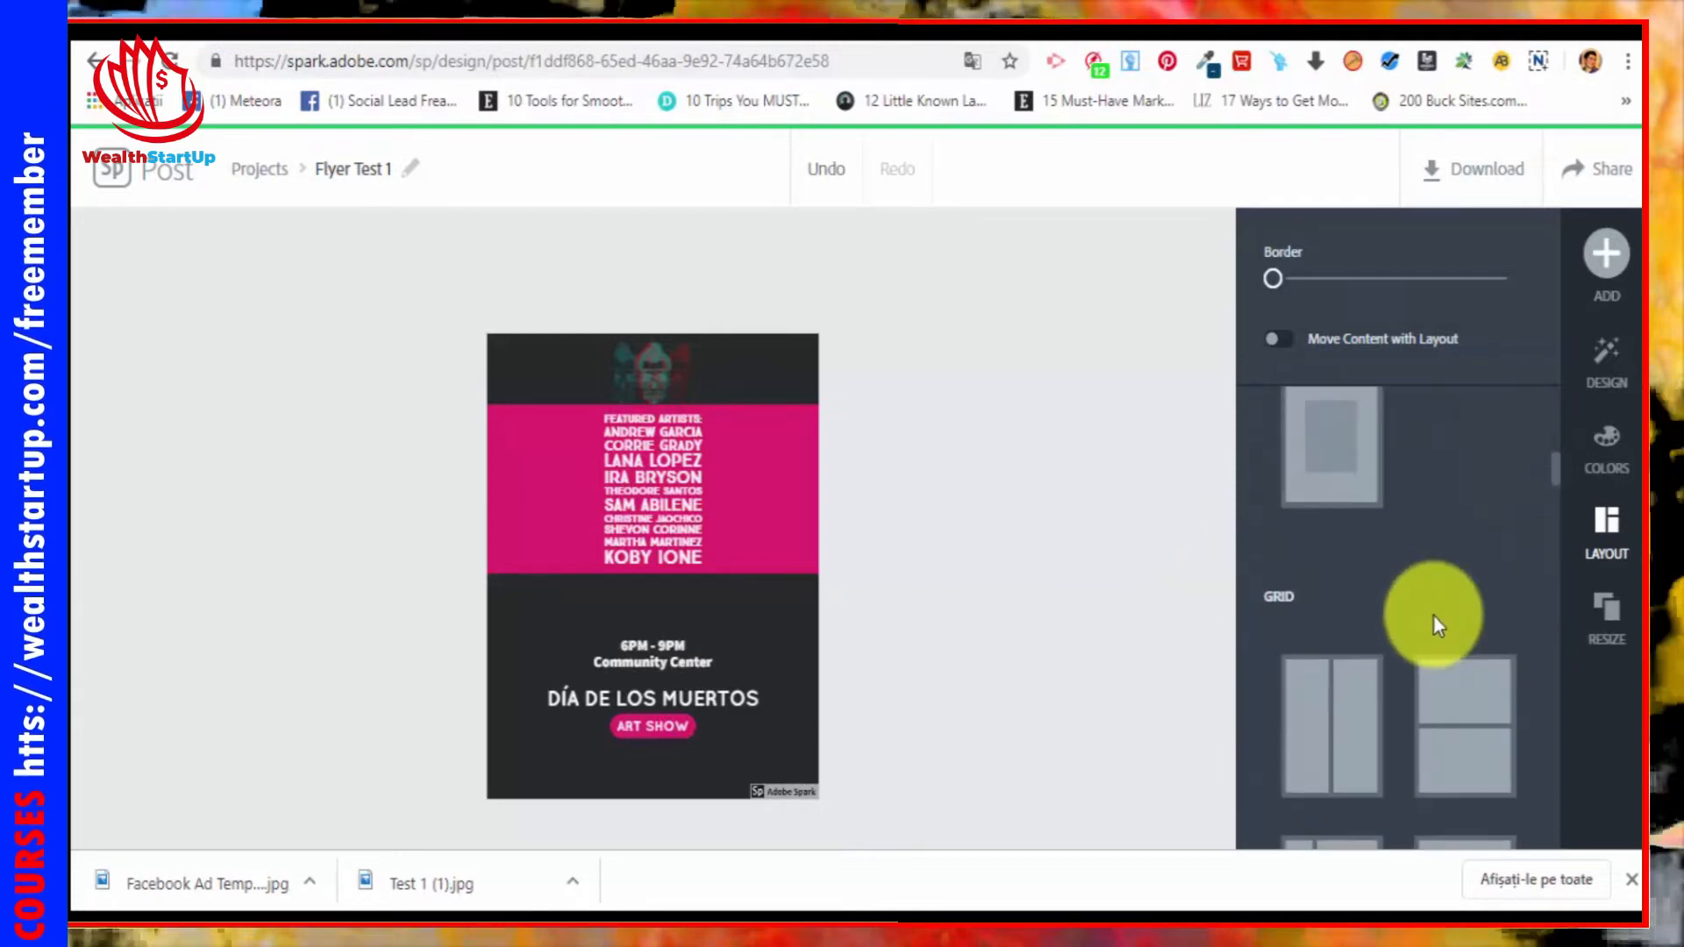
scroll(1430, 680, down, 10)
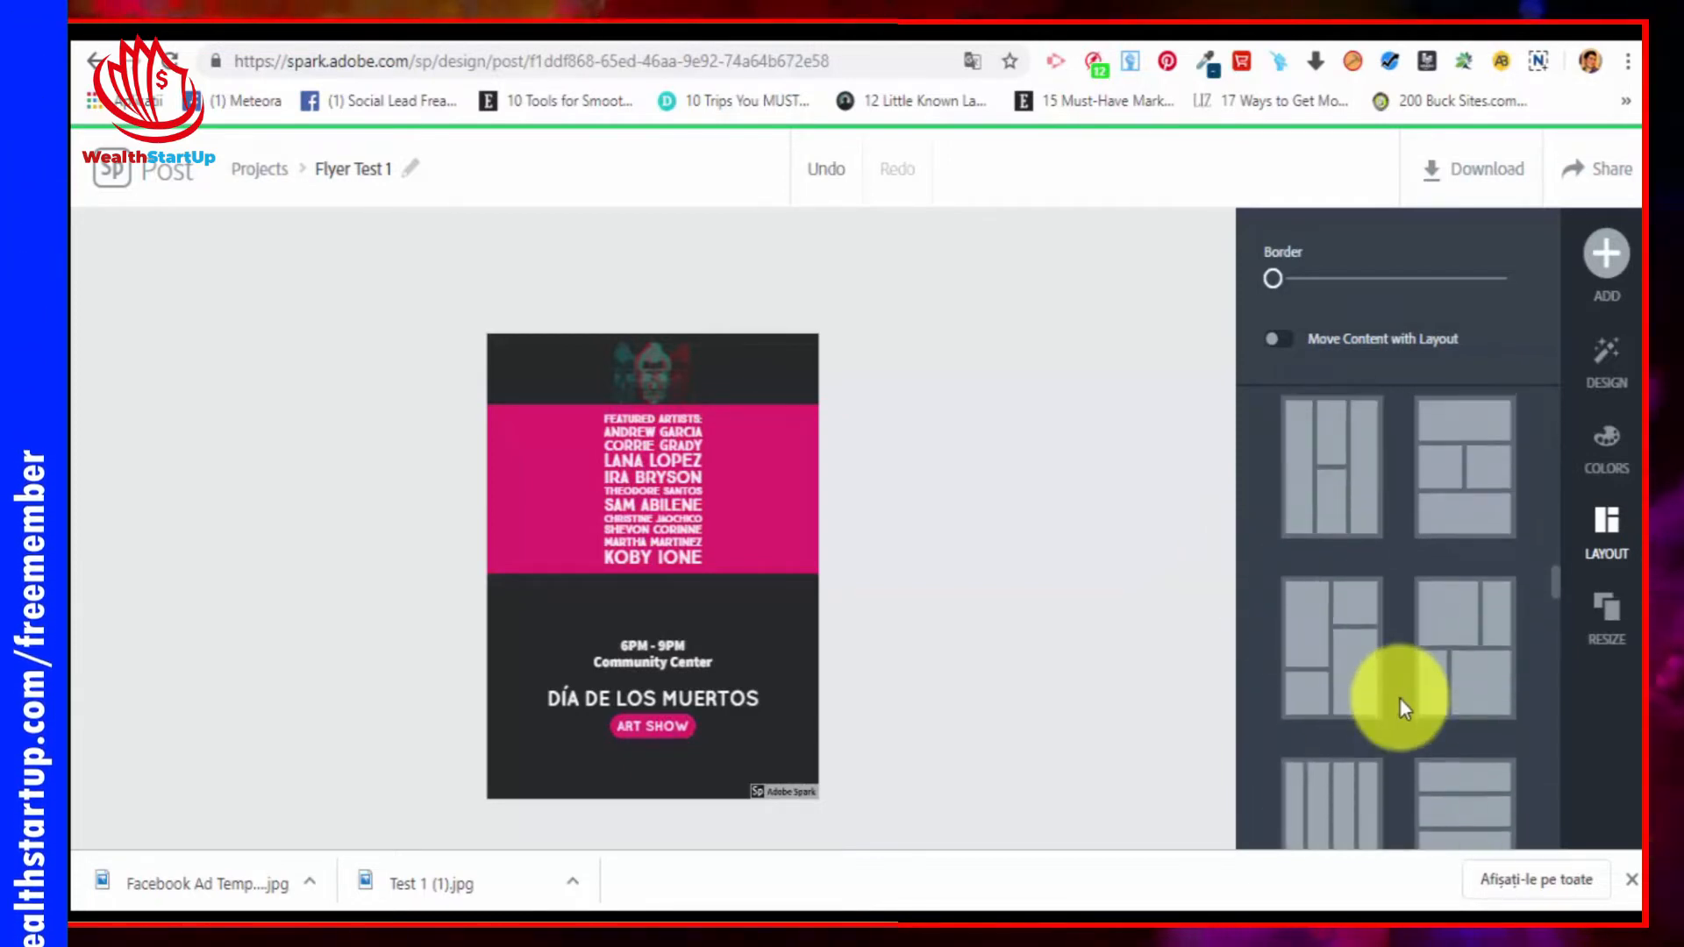
scroll(1397, 702, down, 5)
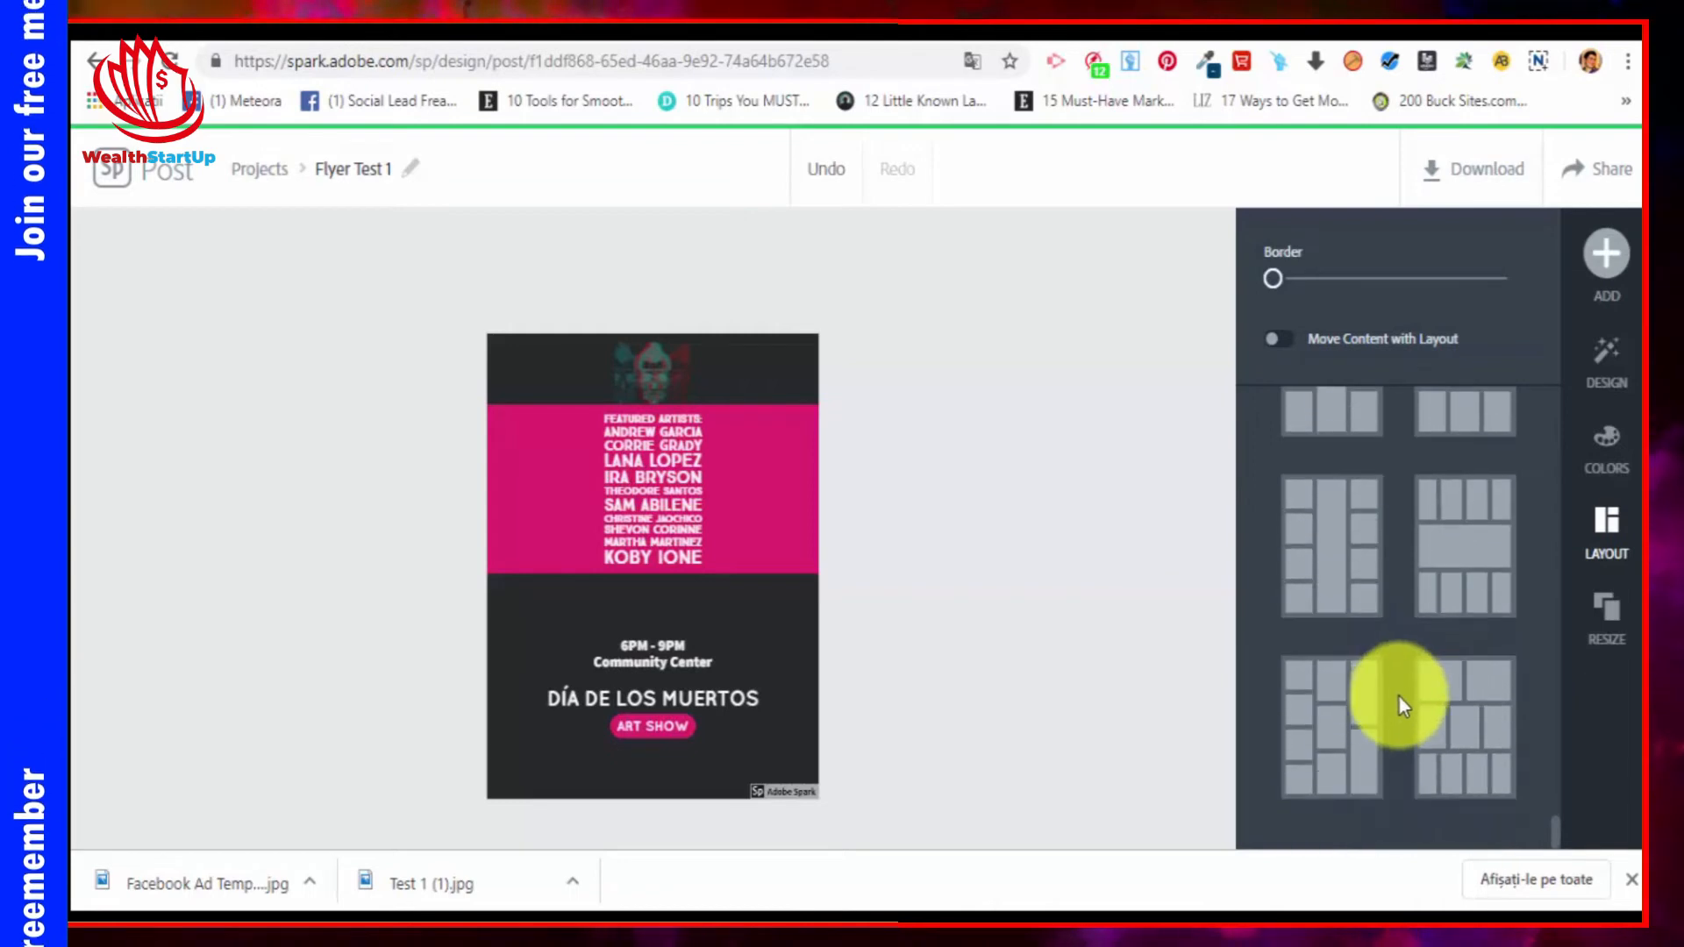
click(1606, 368)
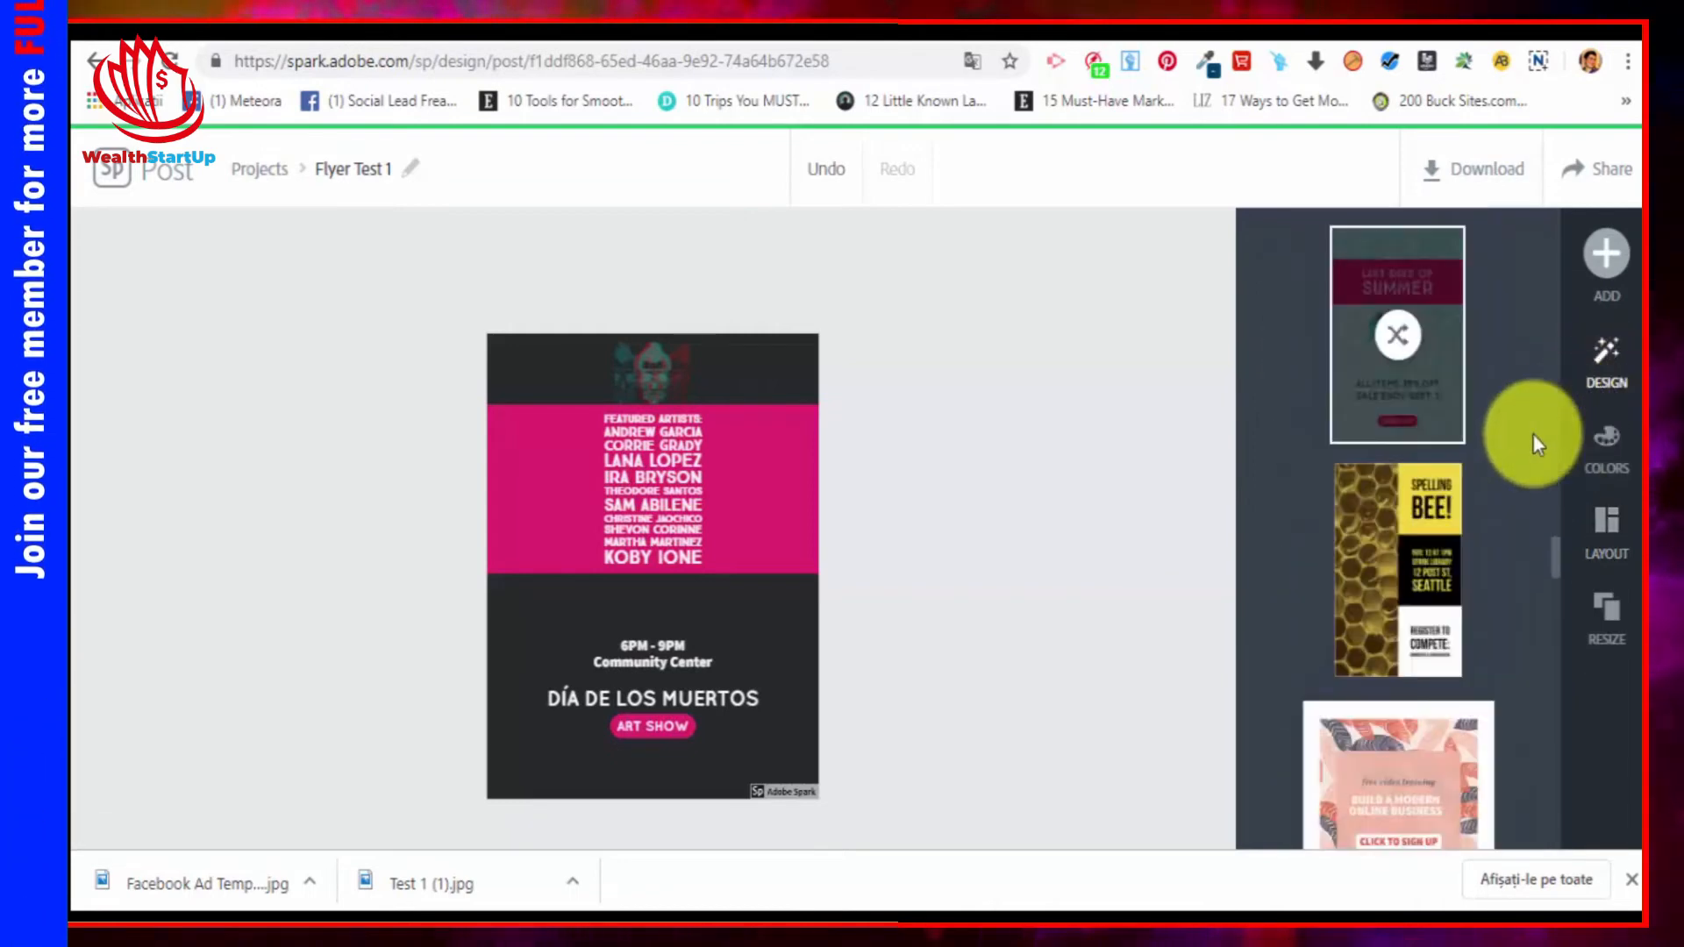
click(1608, 258)
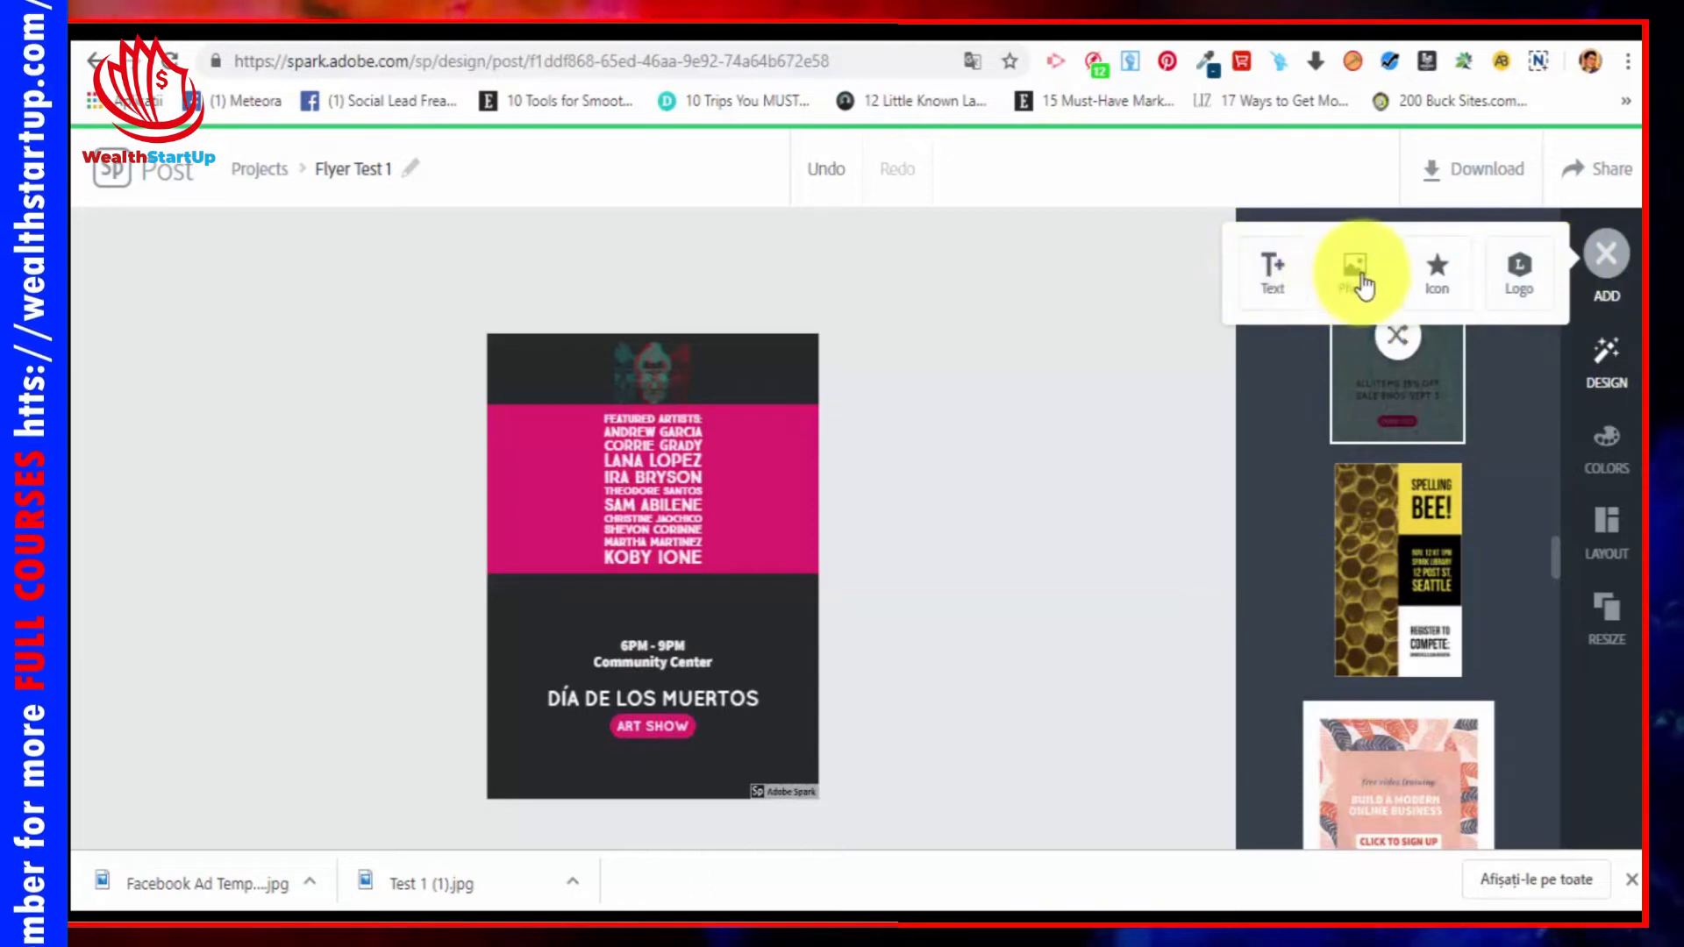
Step: Try several decorative color palettes on the flyer and settle on the peach, teal, navy and purple one
click(1607, 443)
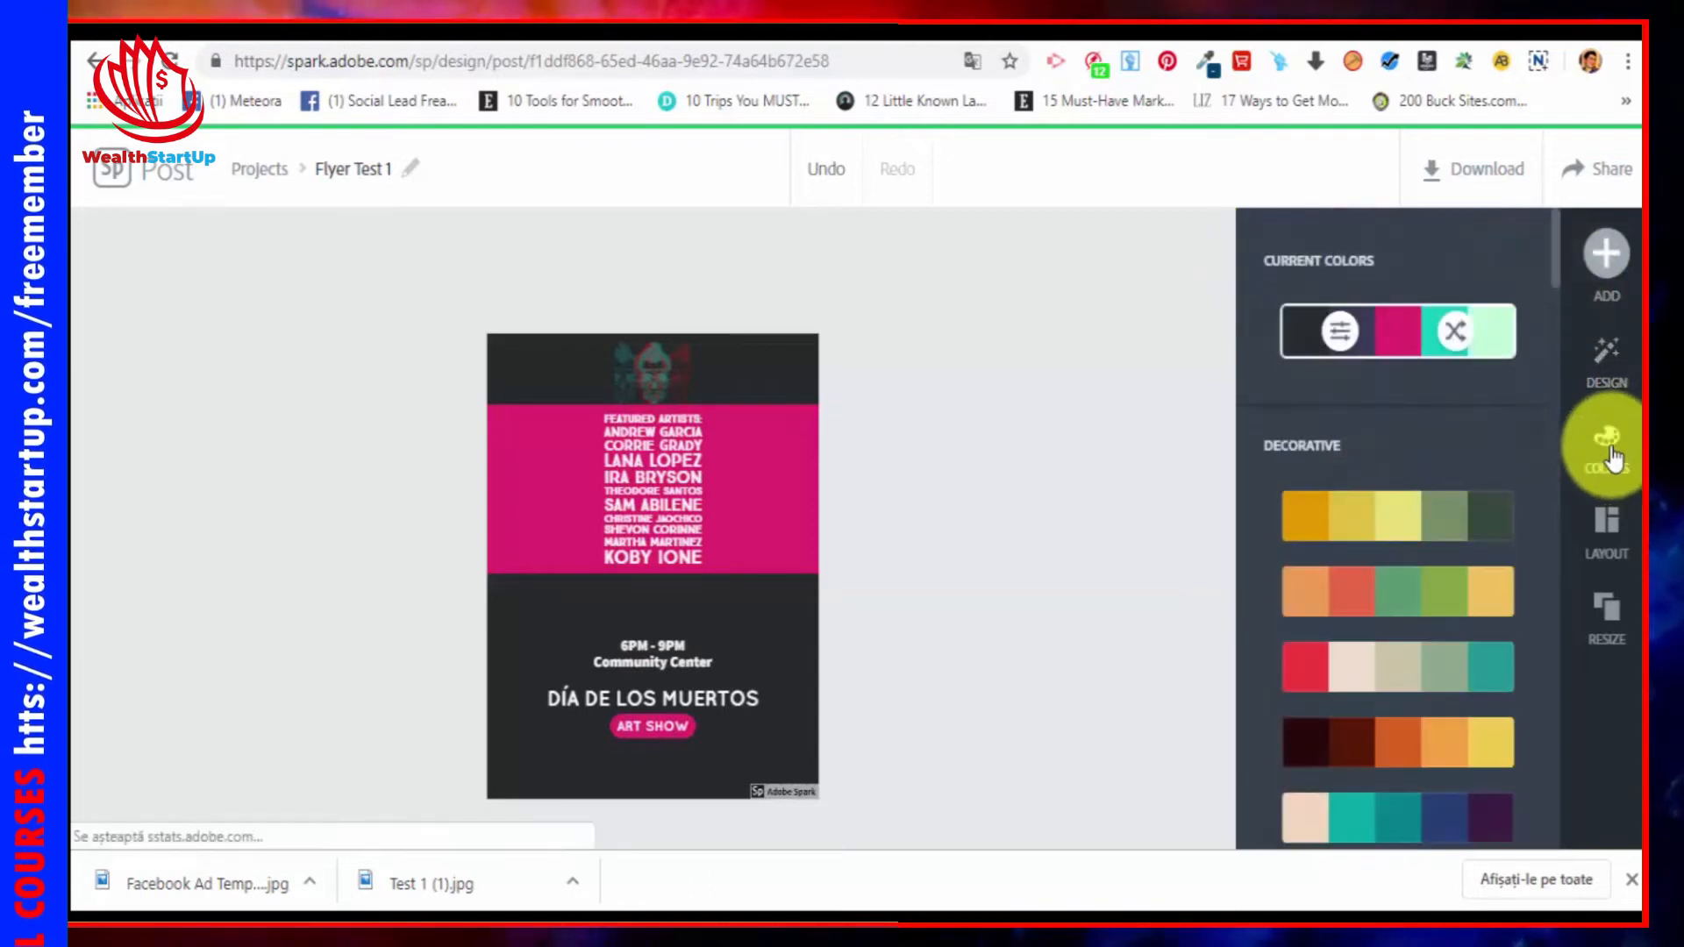
scroll(1455, 572, down, 2)
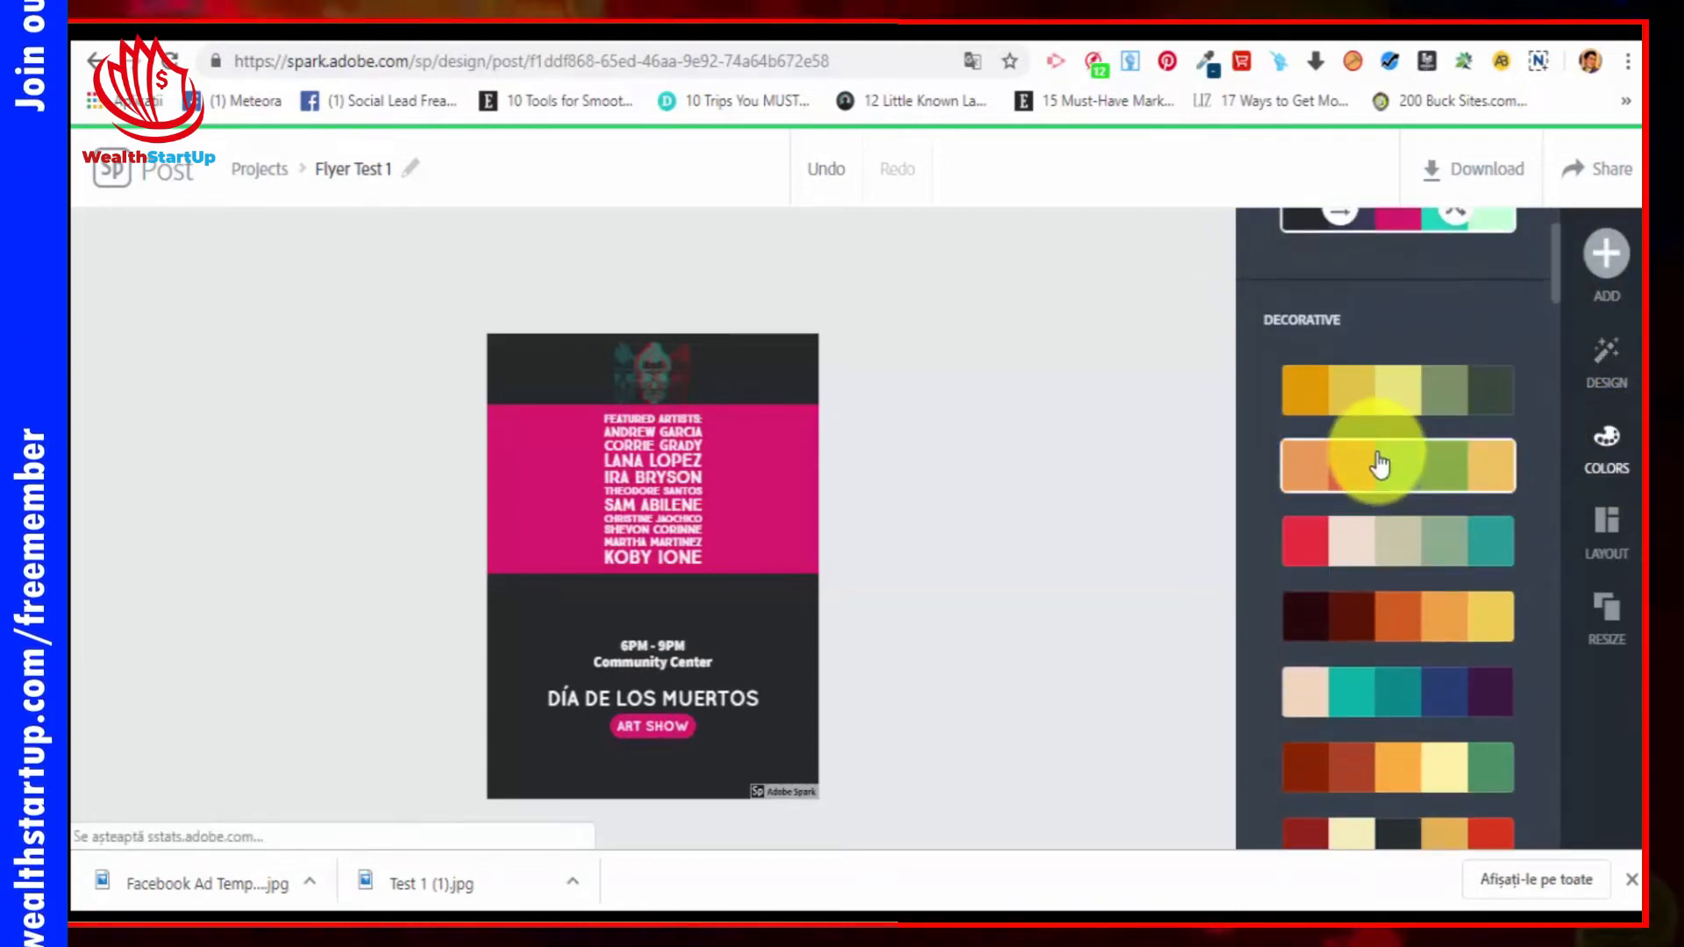
click(1380, 466)
click(1410, 542)
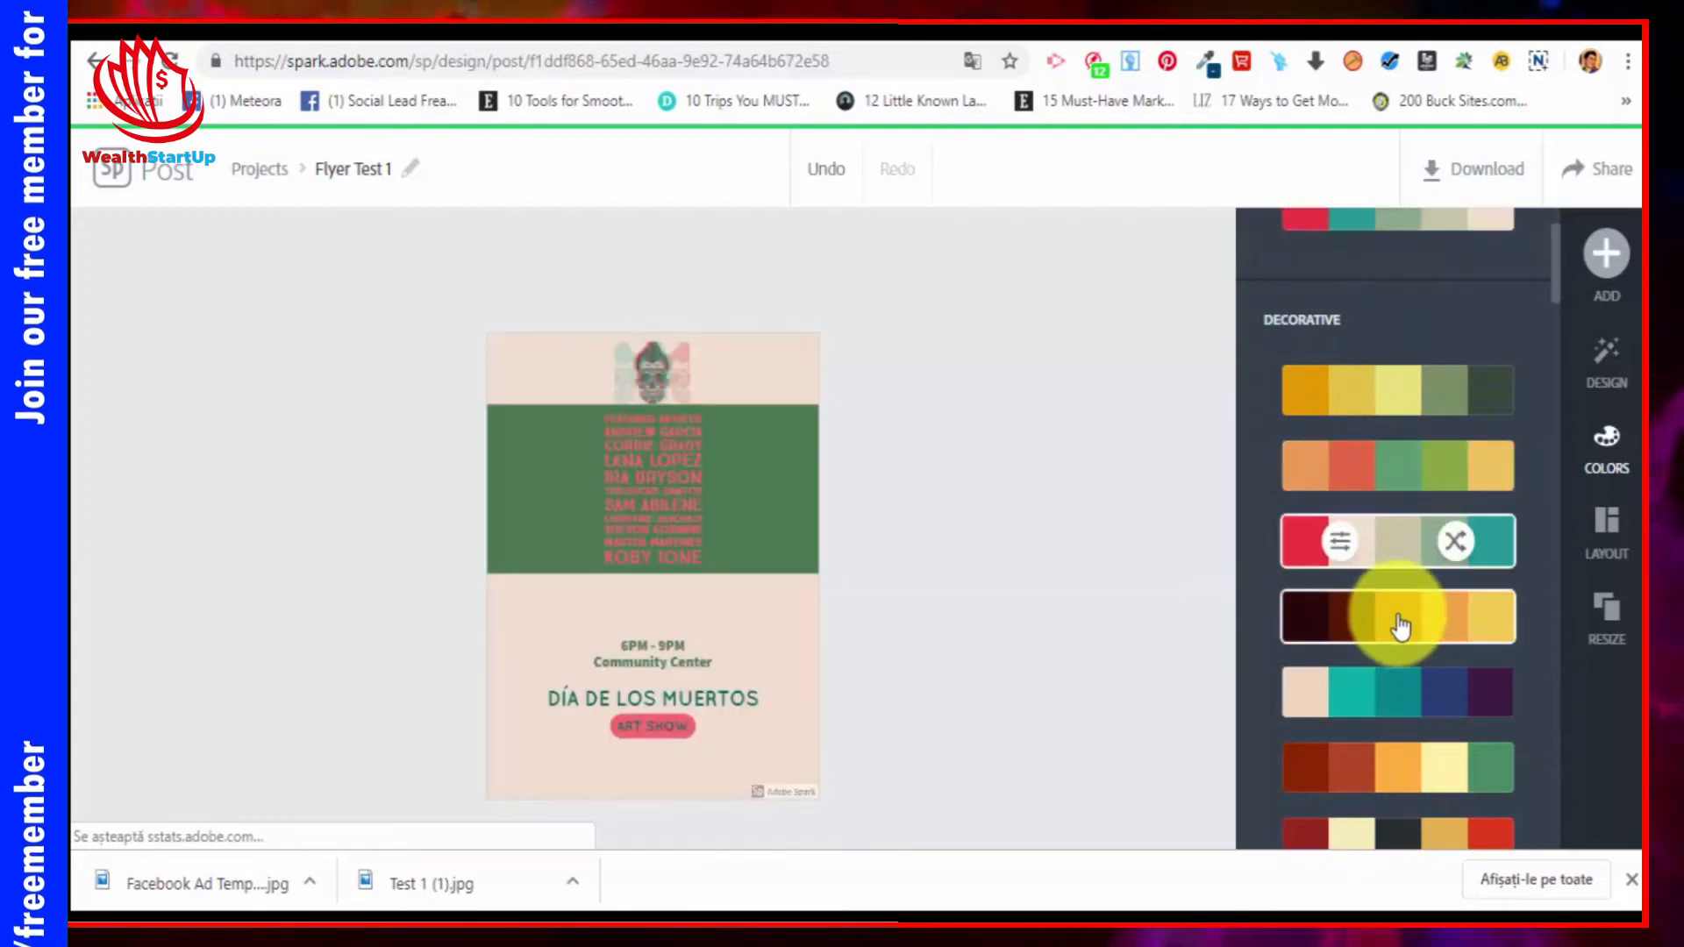
click(1399, 619)
click(1404, 700)
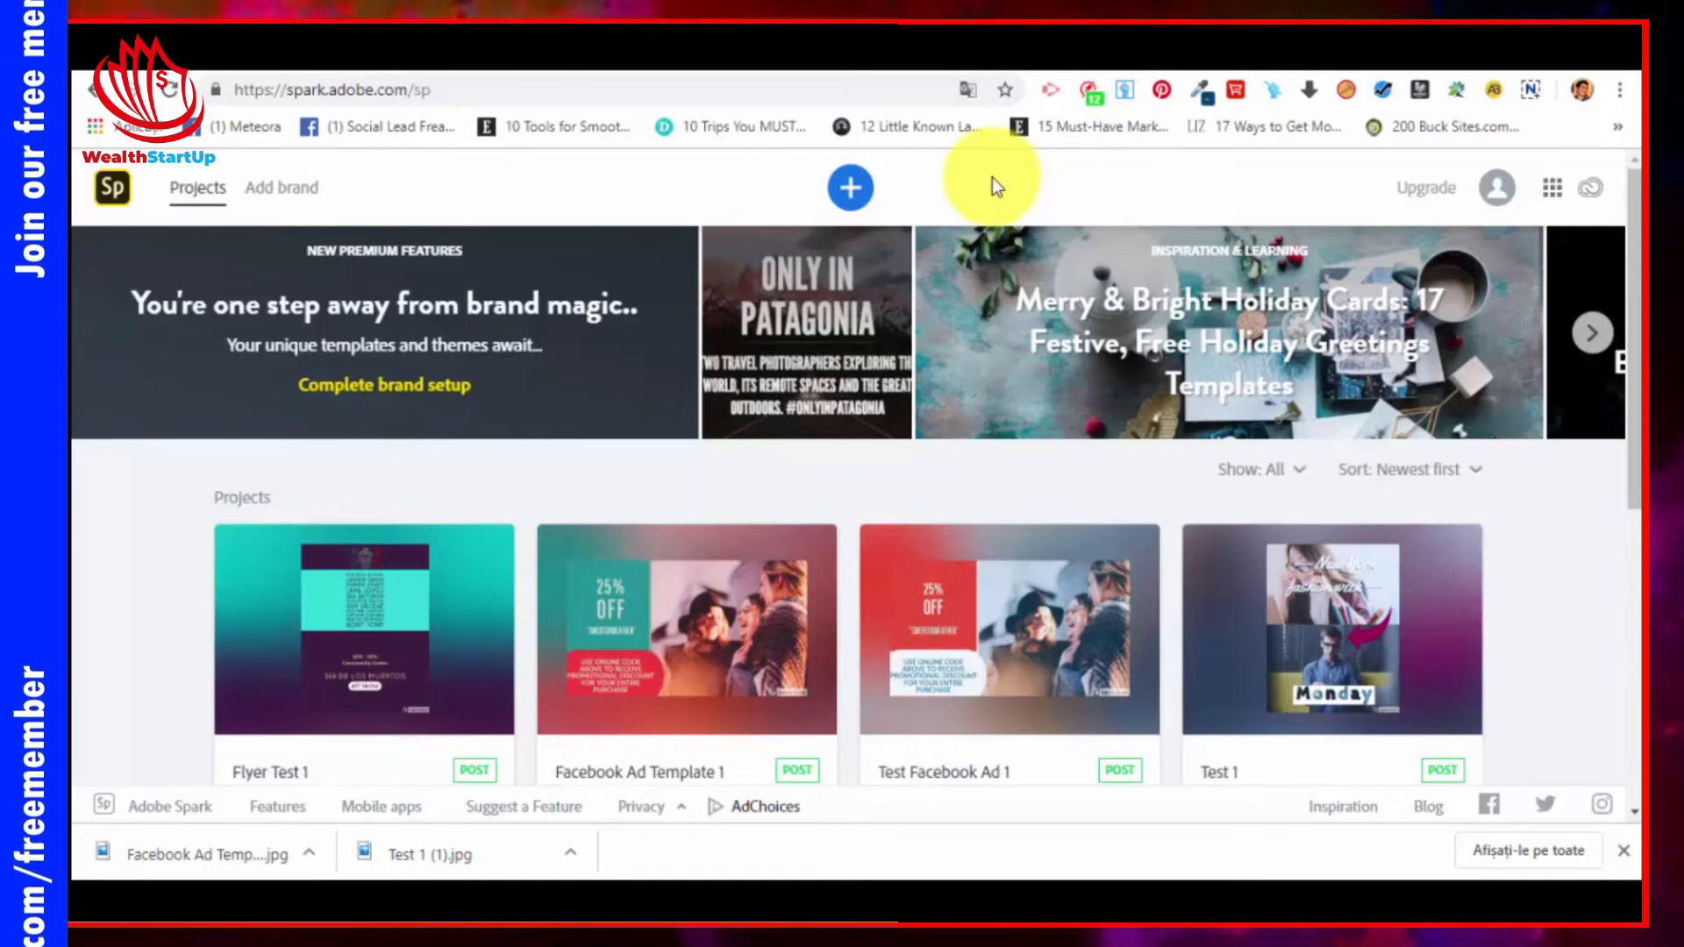
Step: Start another new project from the Promo Video template among the video templates
click(852, 190)
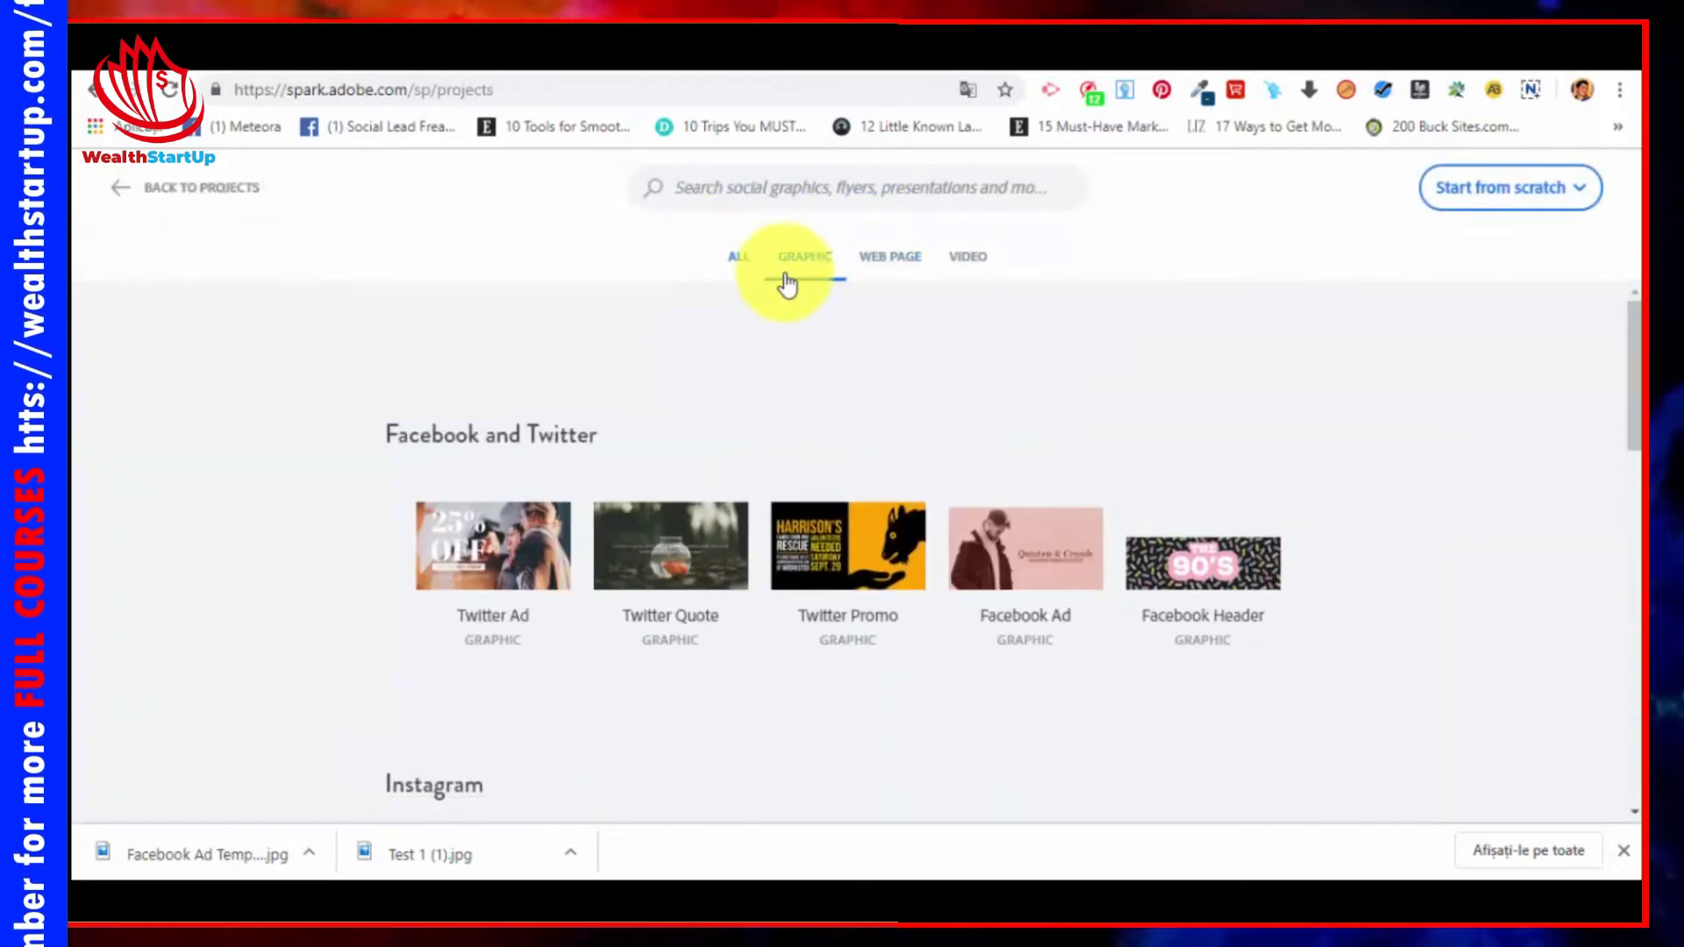
click(991, 263)
scroll(986, 318, down, 6)
scroll(952, 407, up, 6)
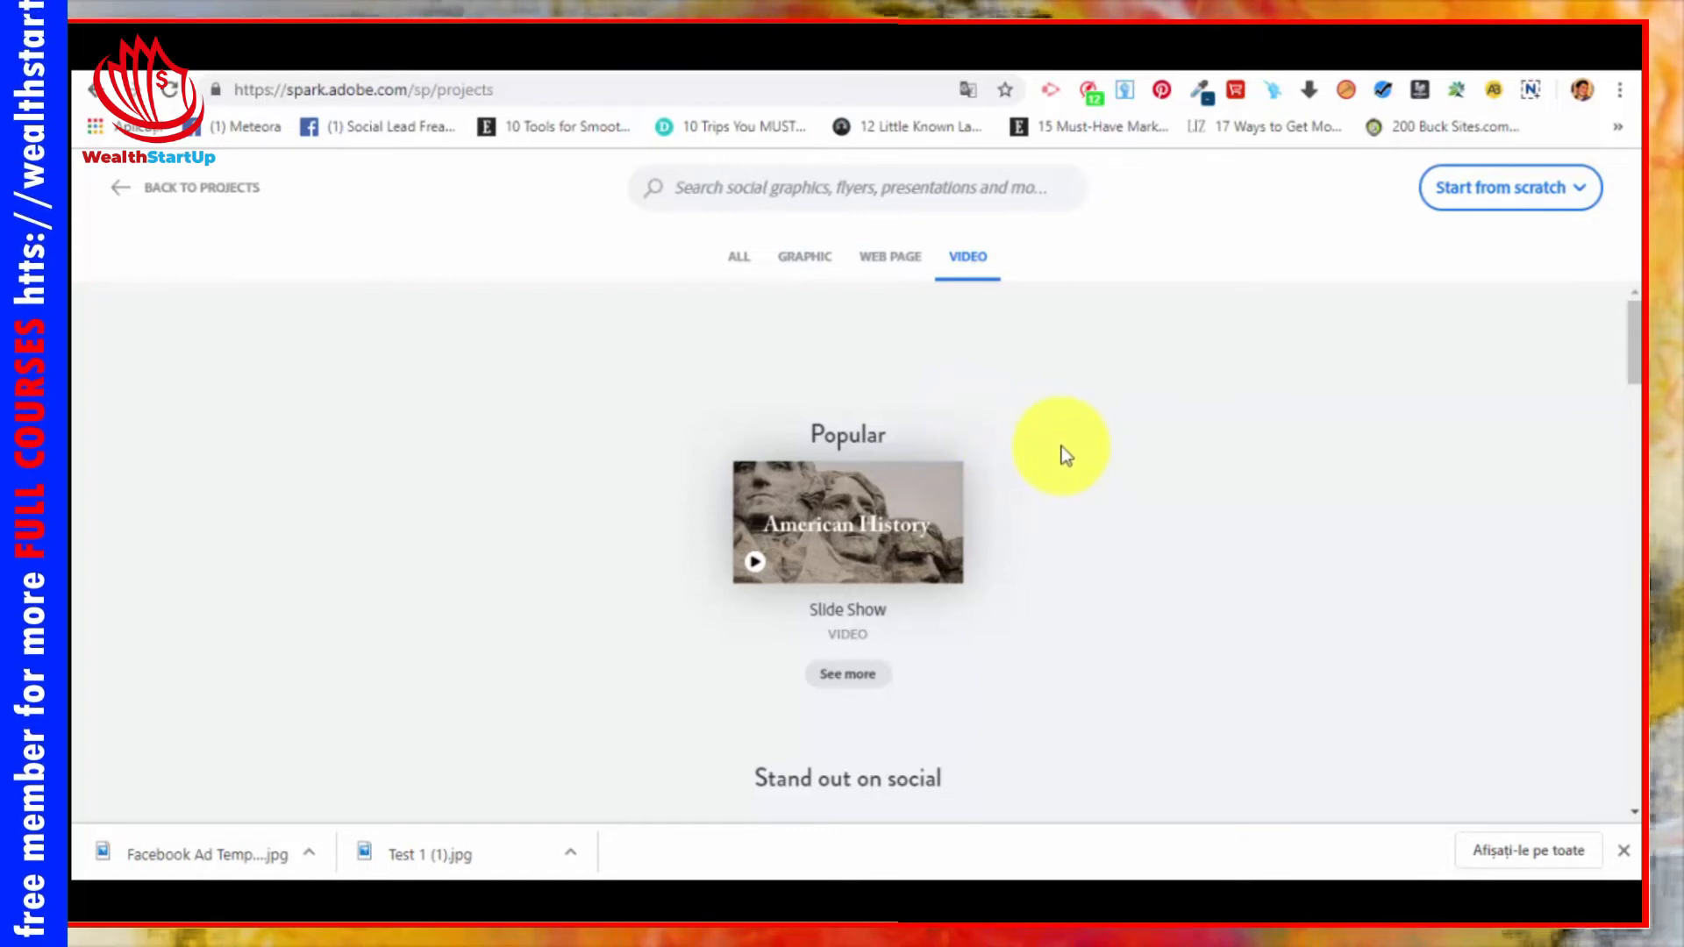
scroll(1040, 423, down, 5)
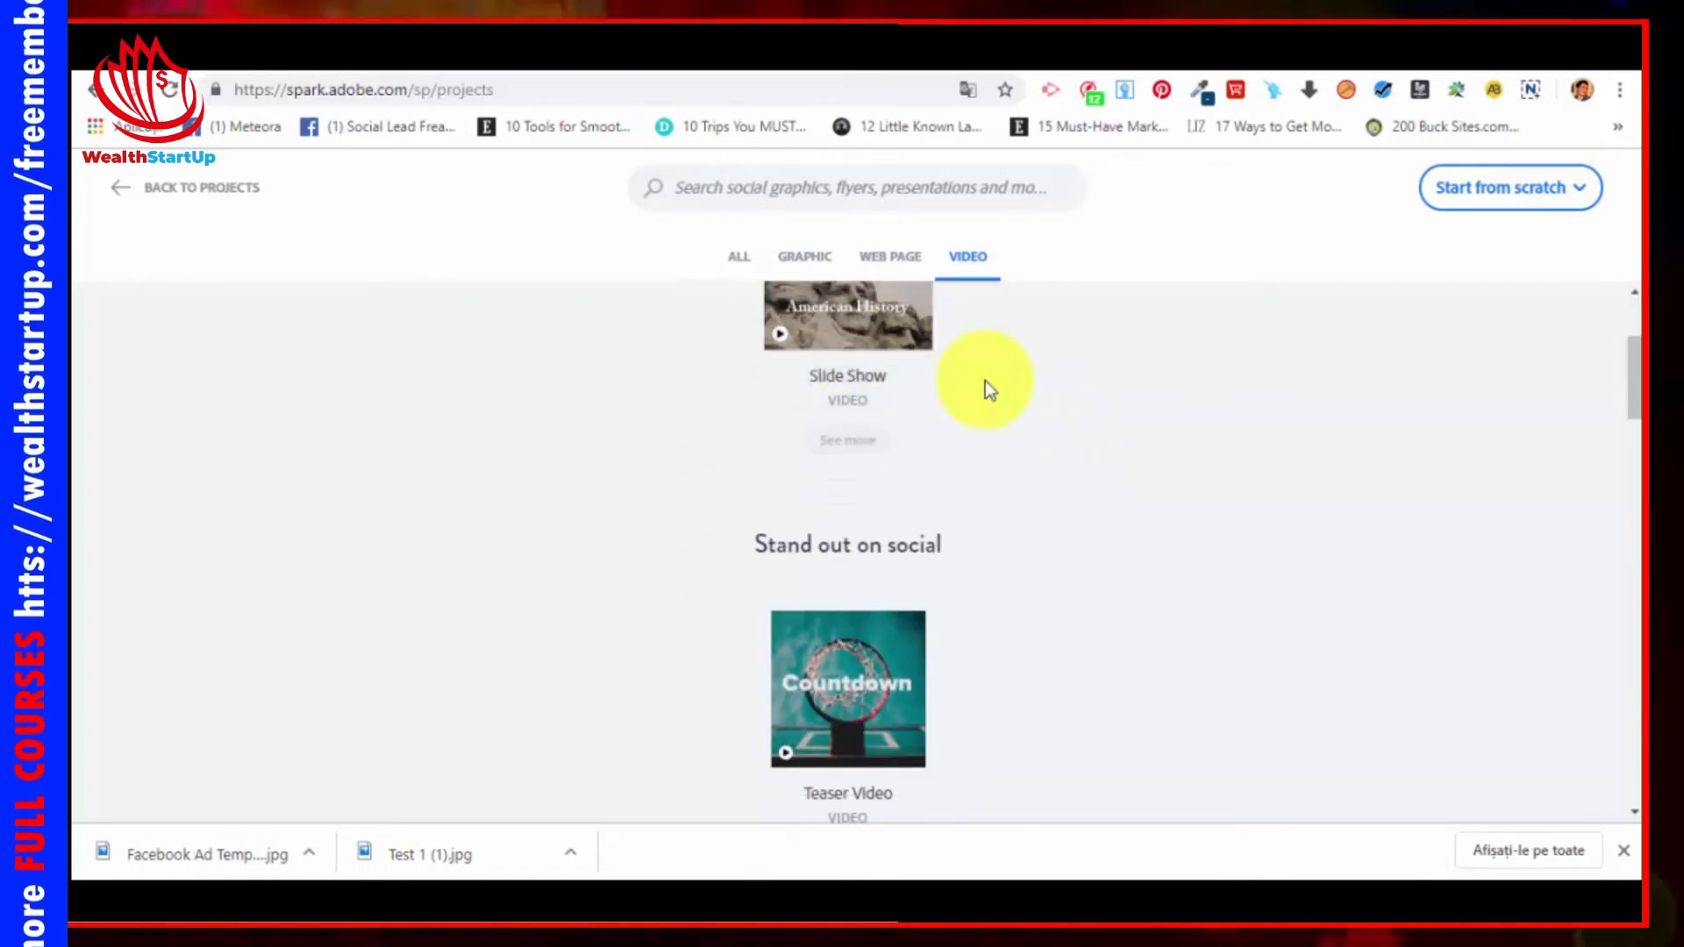
scroll(996, 386, down, 3)
scroll(995, 386, down, 3)
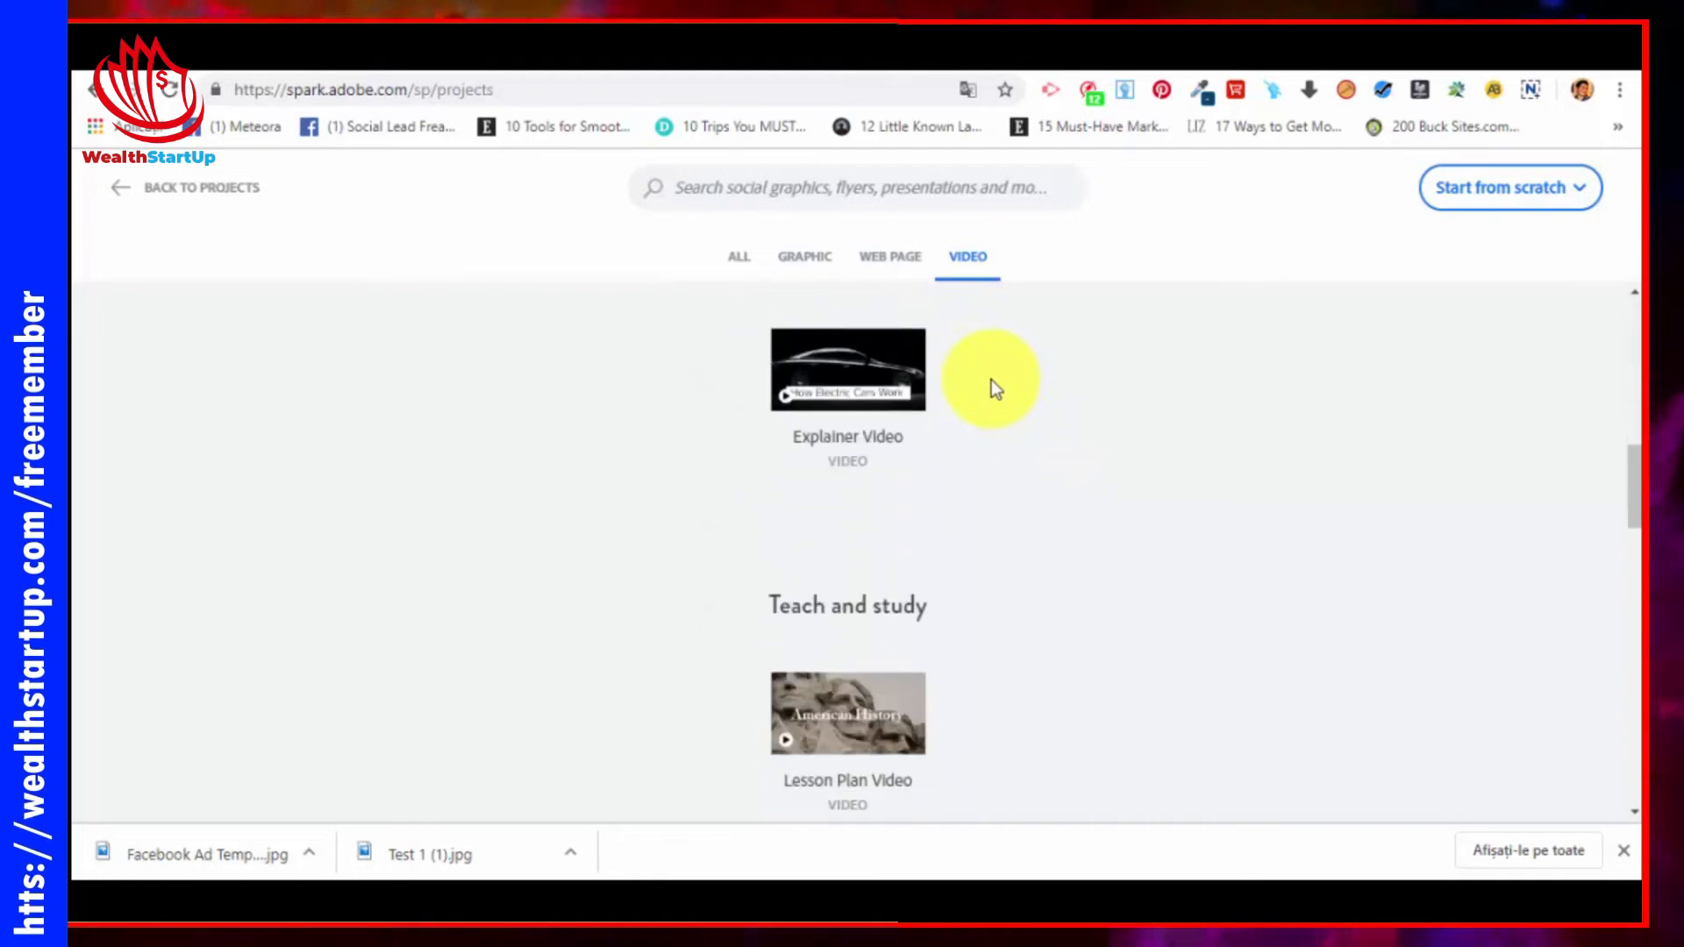
scroll(994, 386, down, 9)
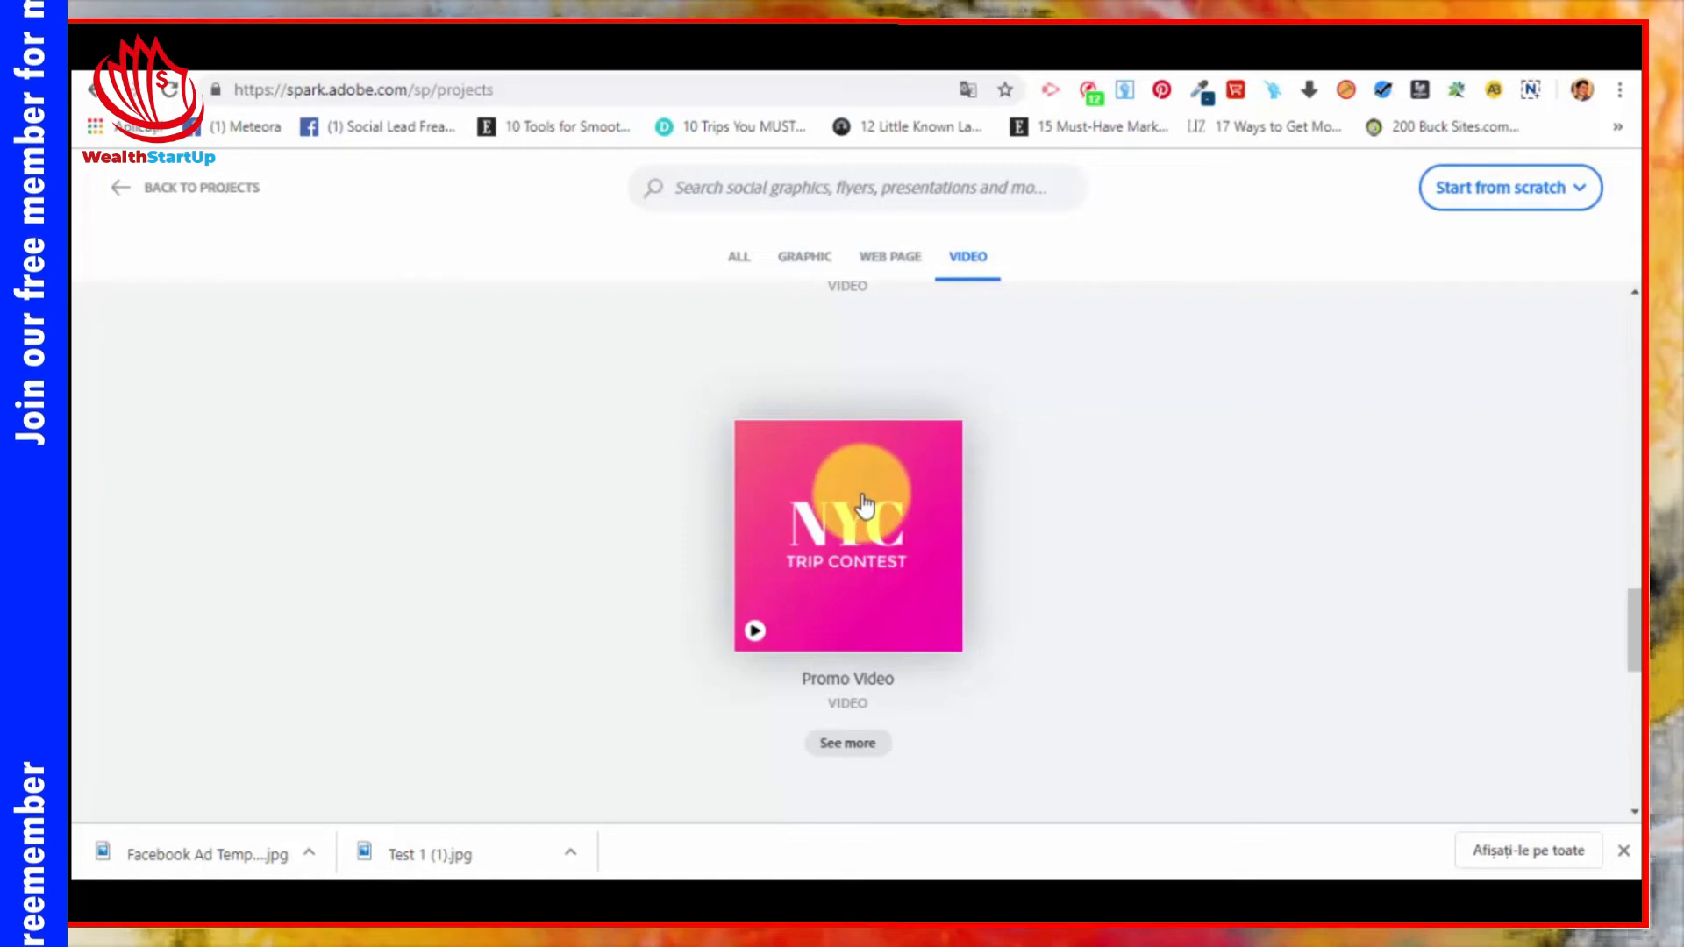
click(866, 485)
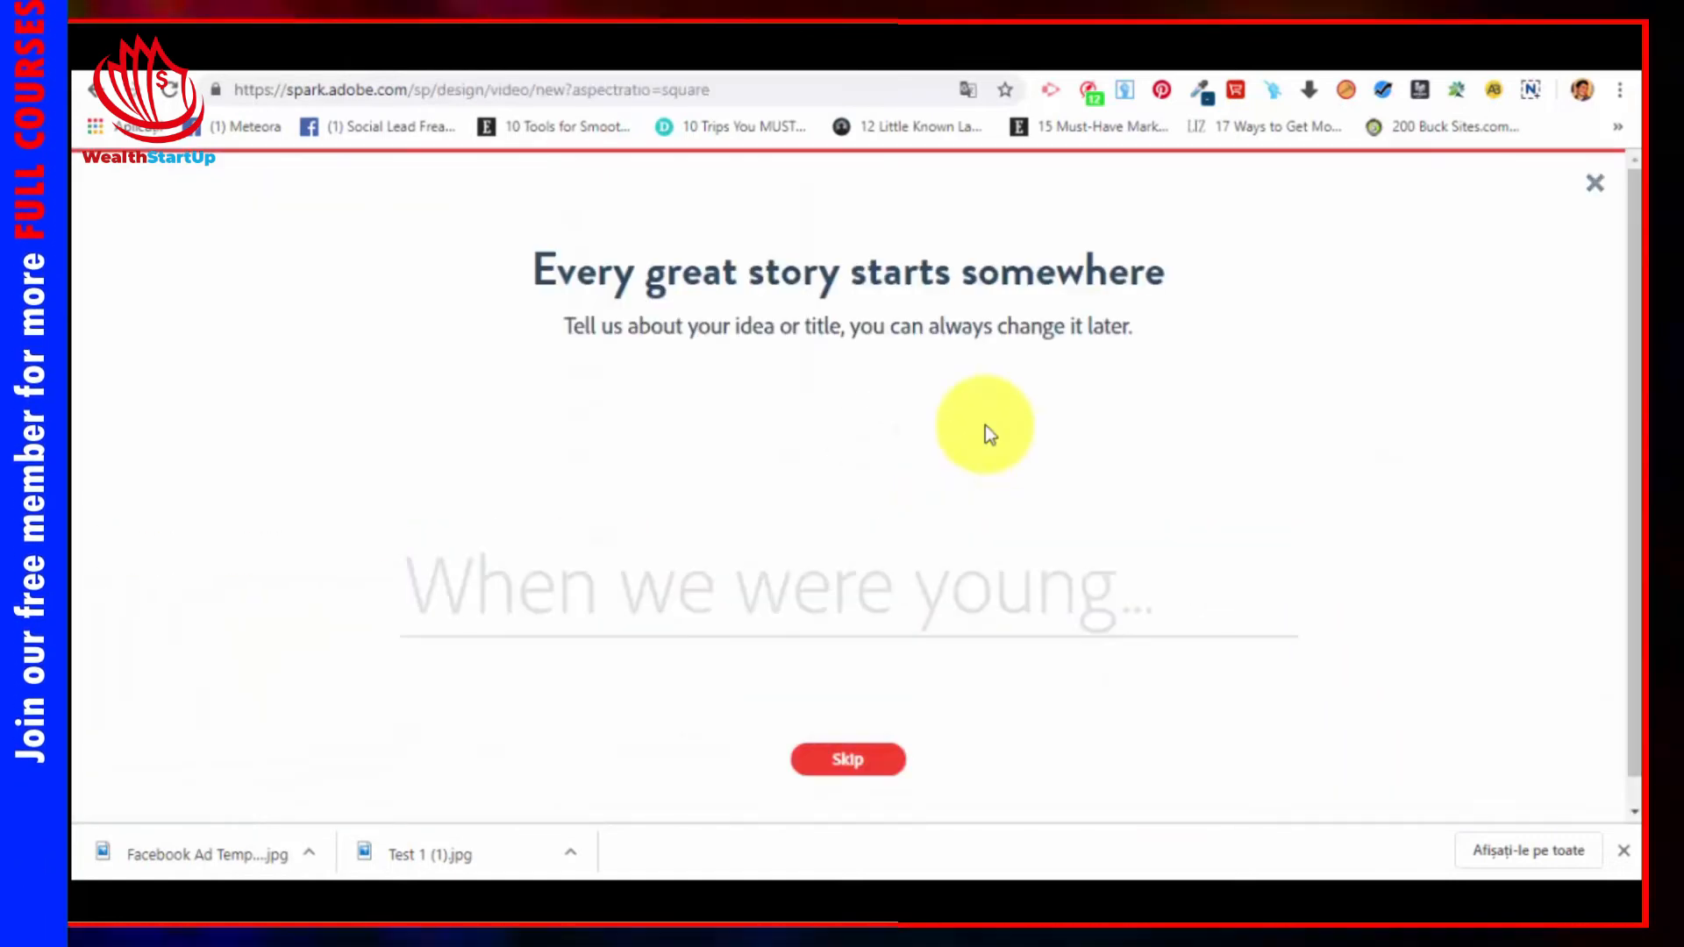
Step: Title the video "Test Promo 1" and continue to the choice of story templates
text(Tes)
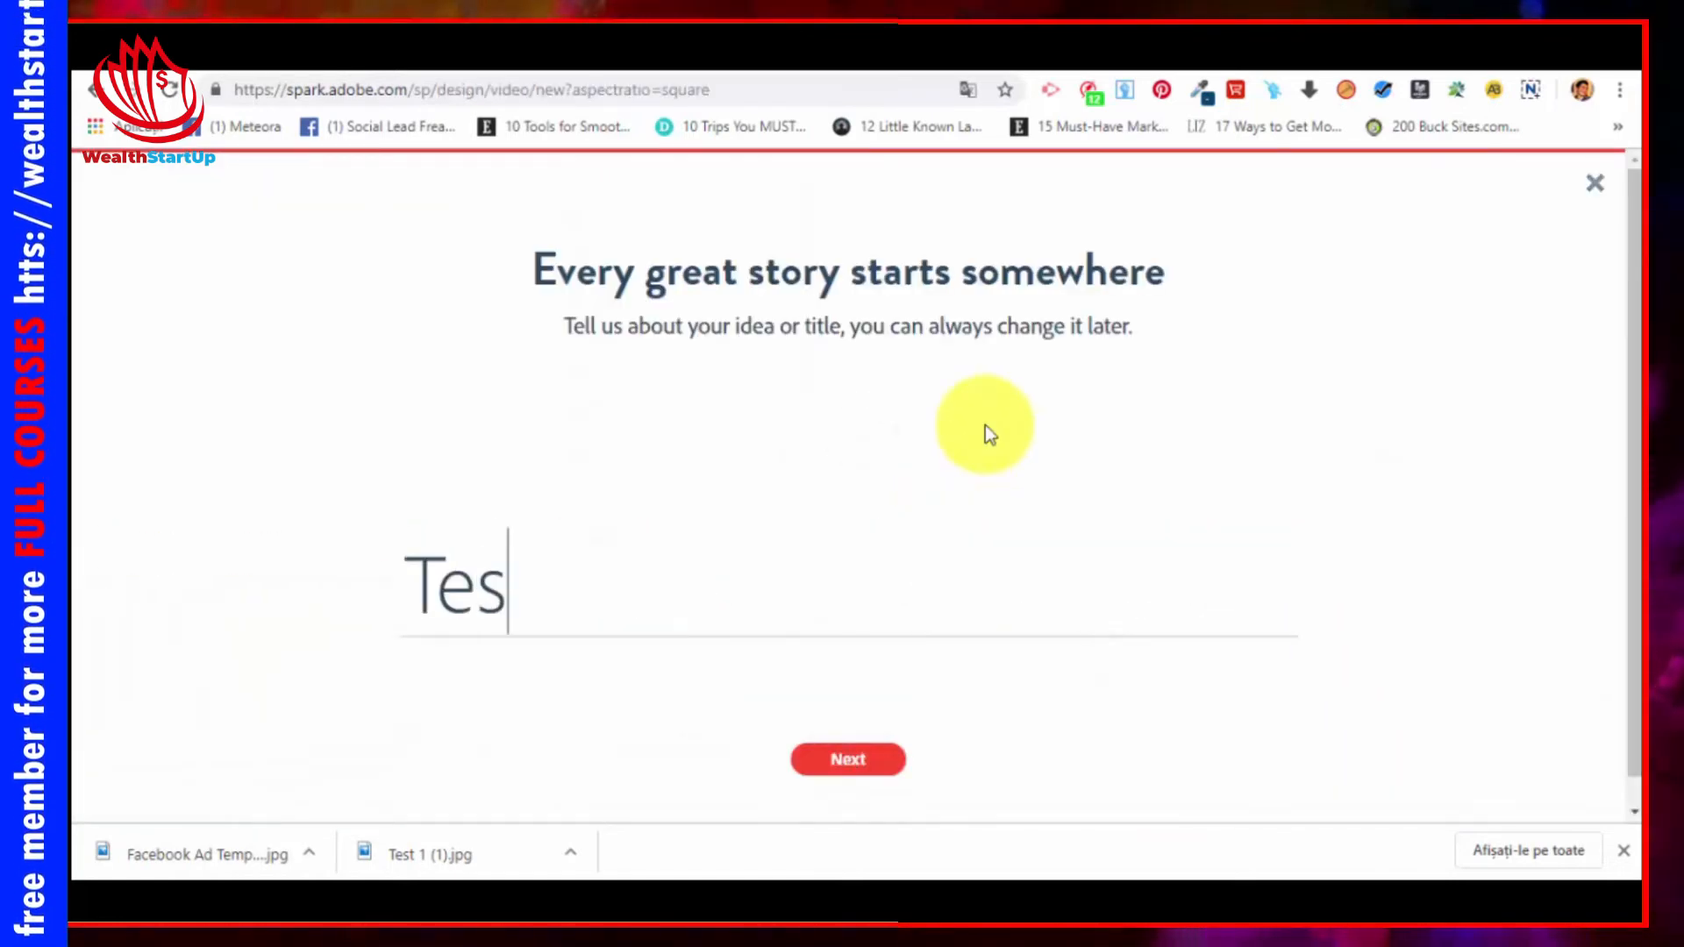
text(t Pro)
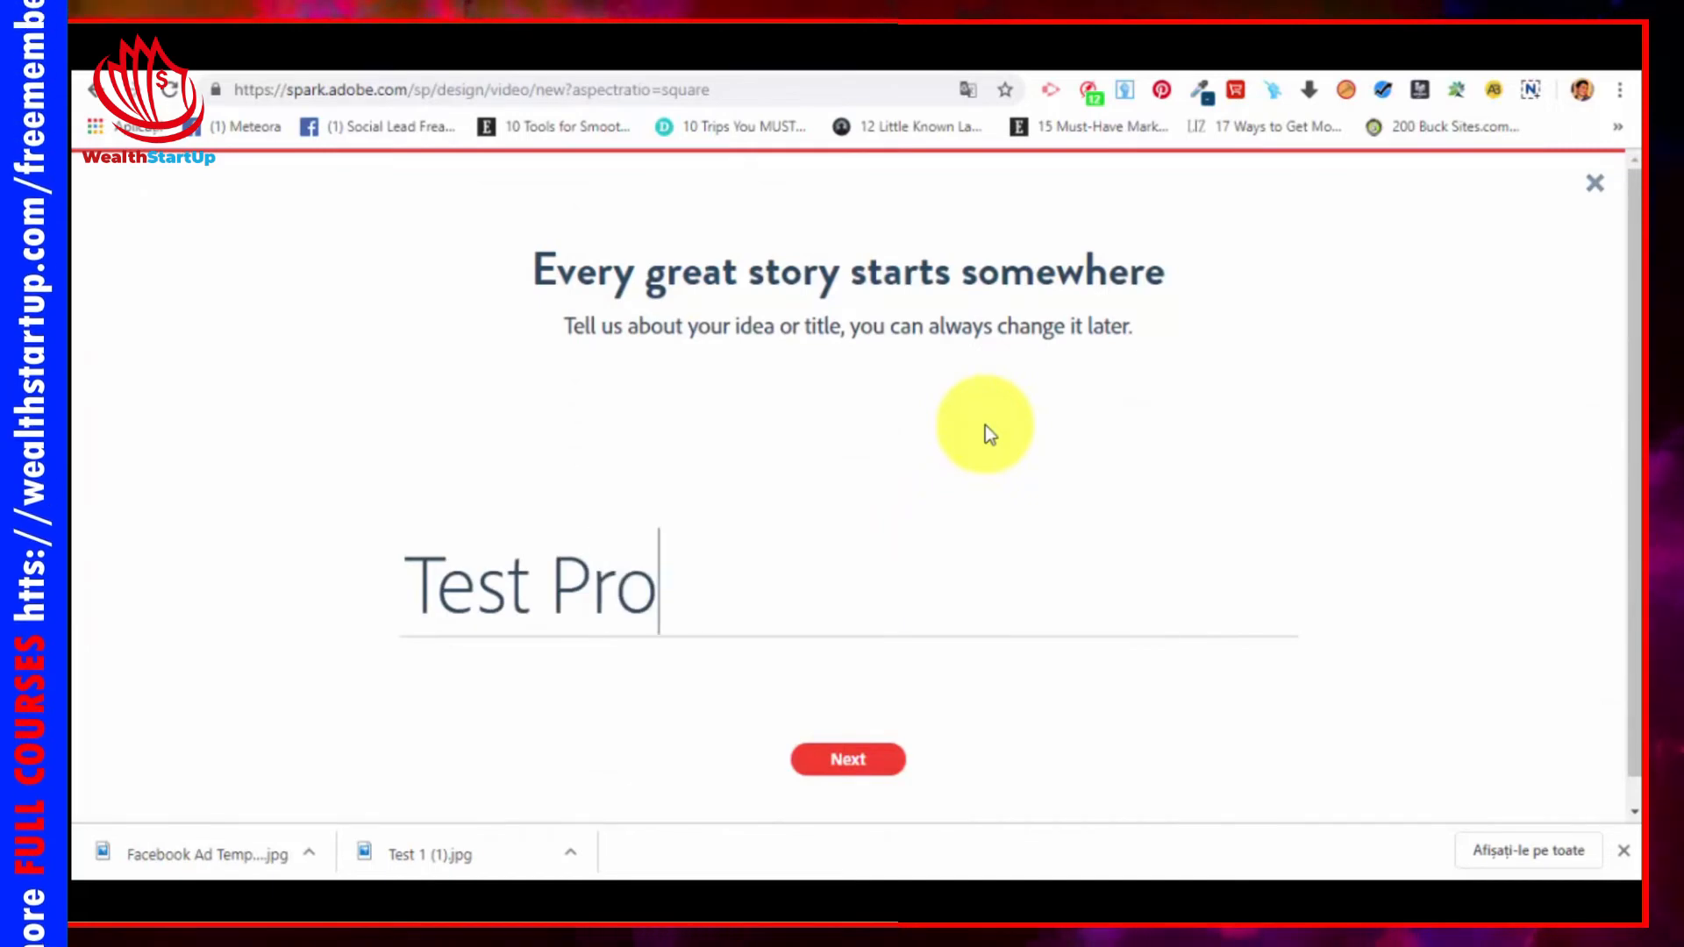
text(mo 1)
key(Return)
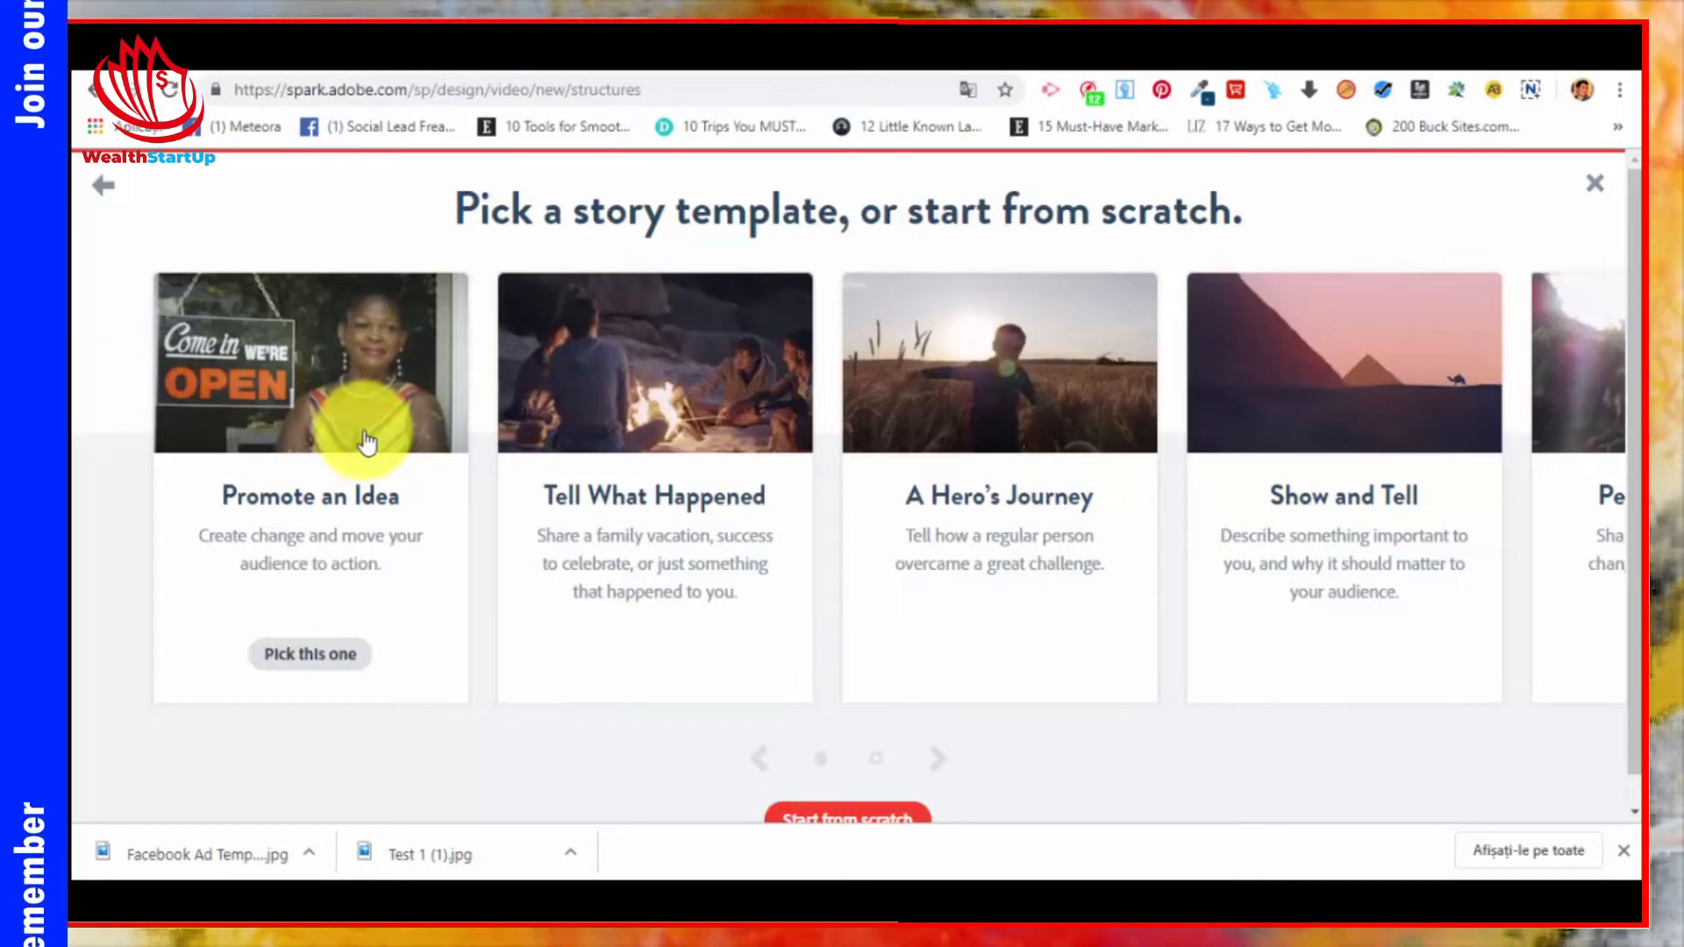
Step: Look through the available story templates, start the video from Promote an Idea, and dismiss the hint on its first slide
mouse_move(668, 428)
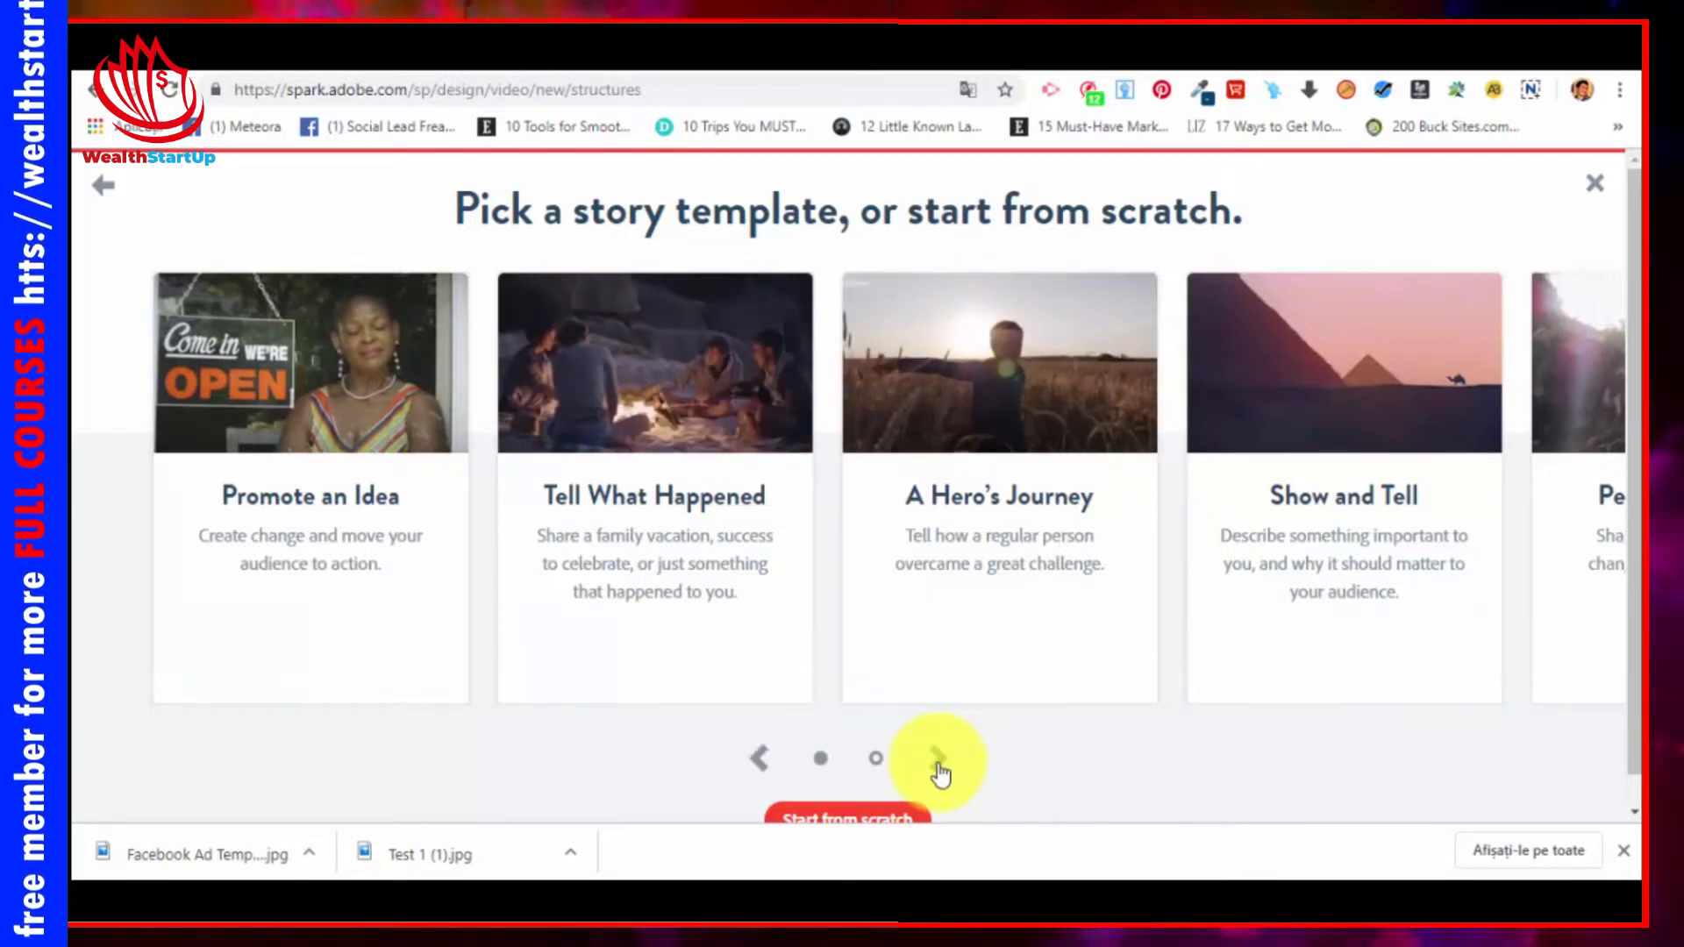
click(938, 759)
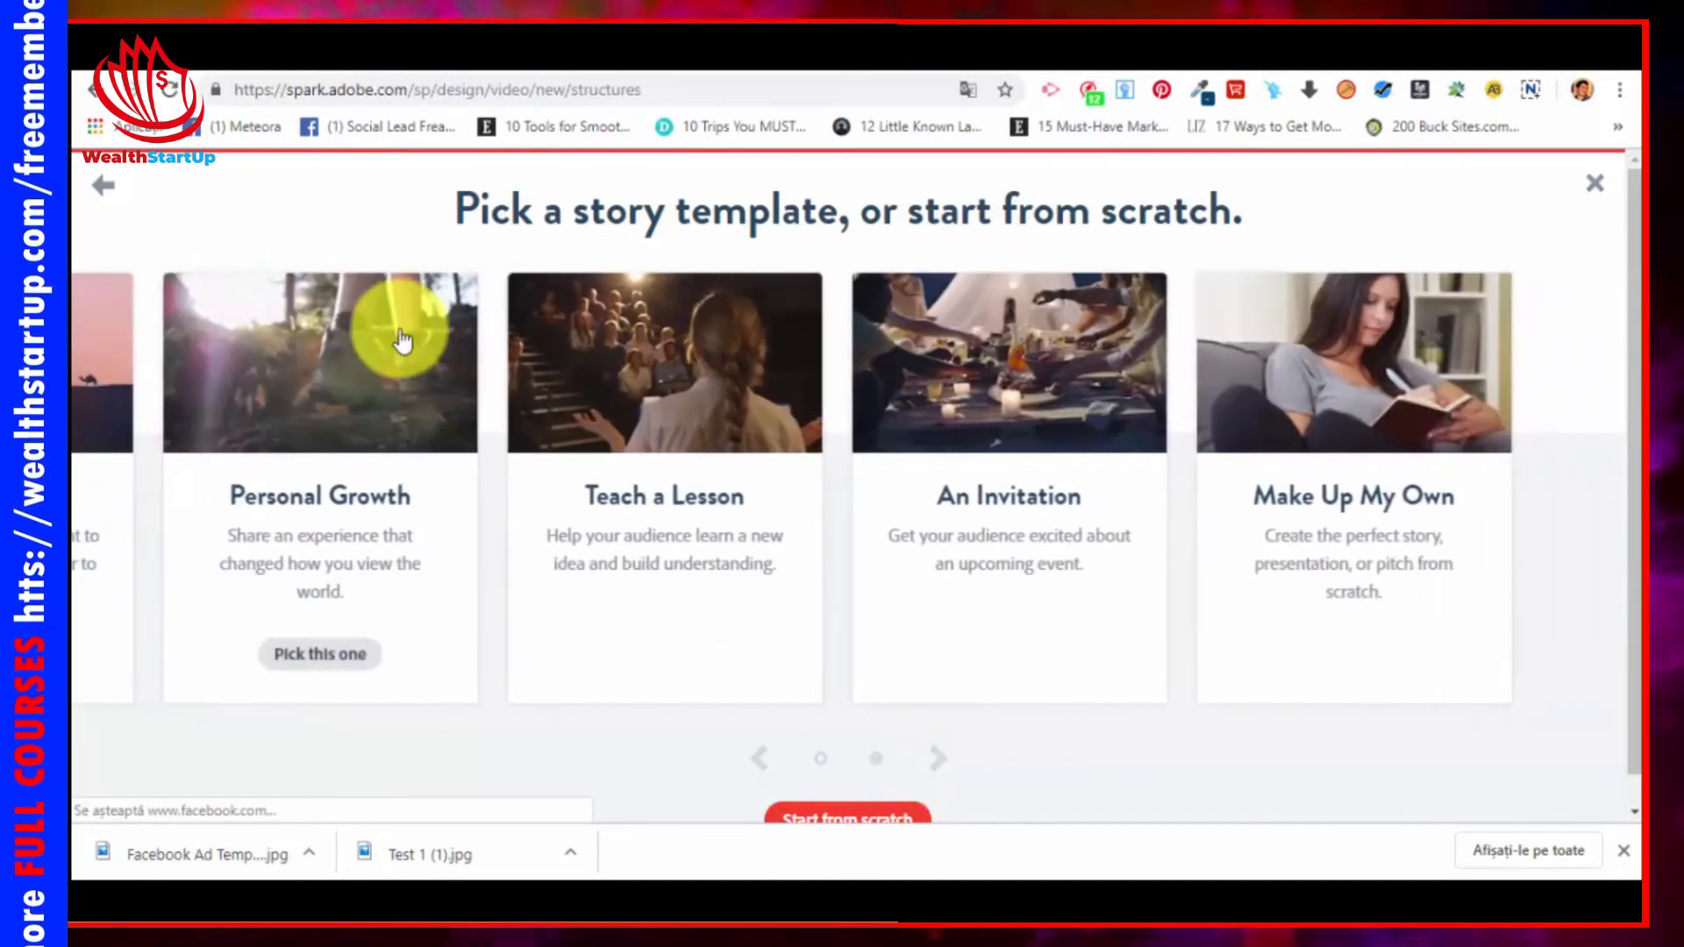
mouse_move(707, 406)
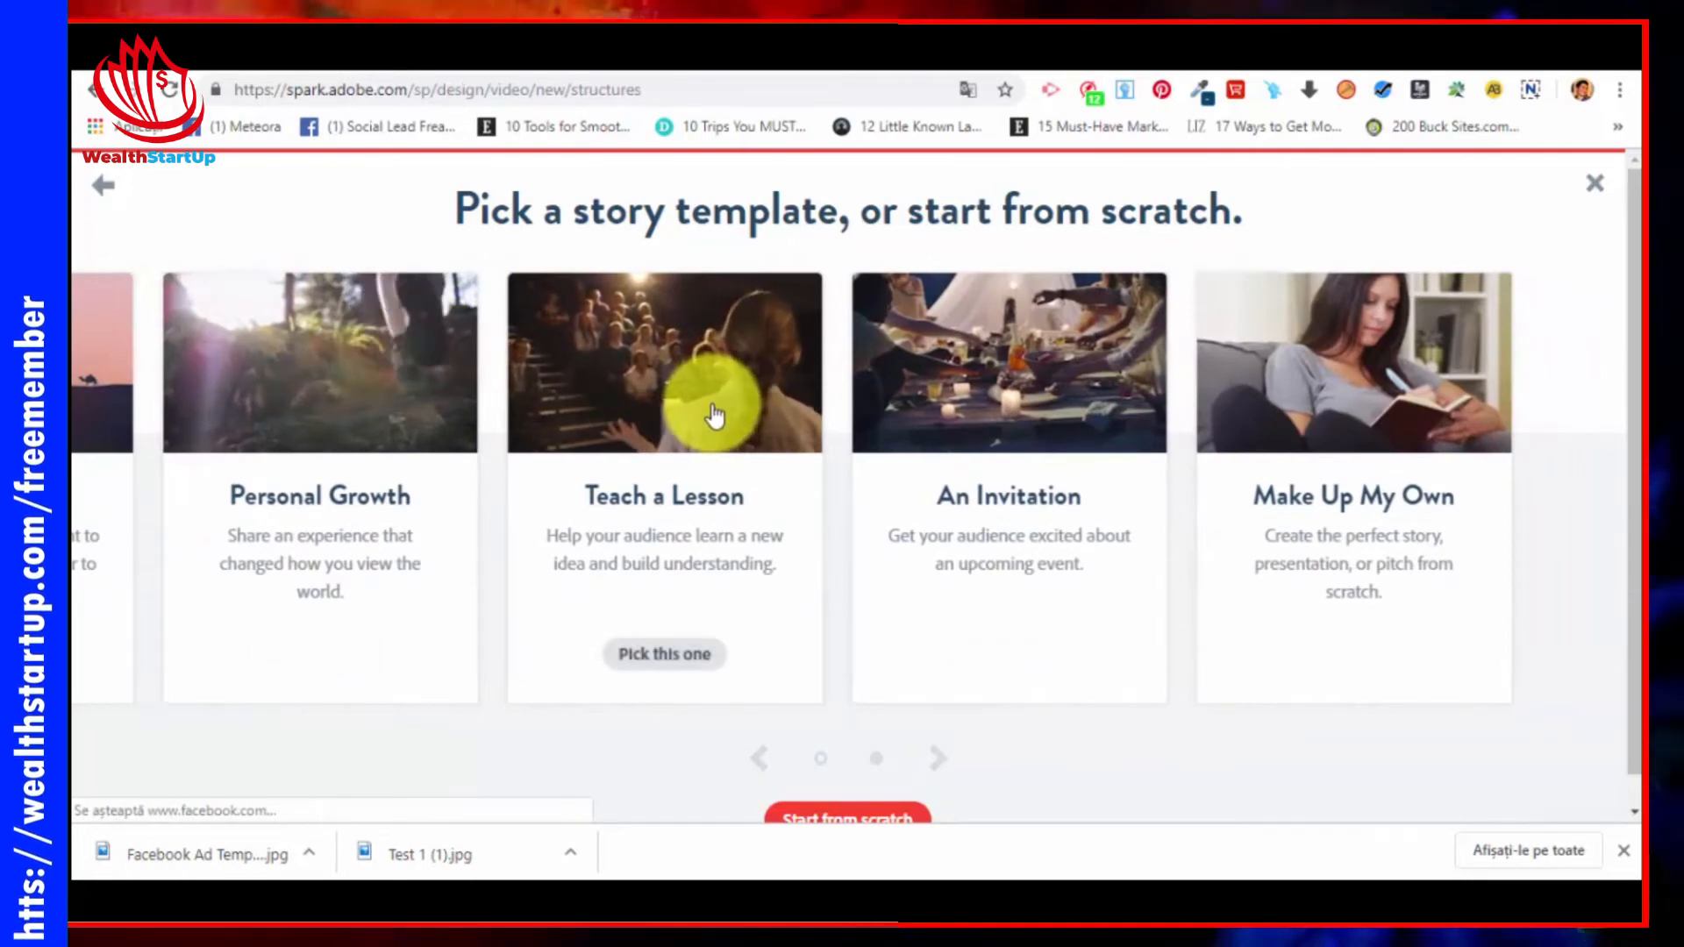
mouse_move(1035, 422)
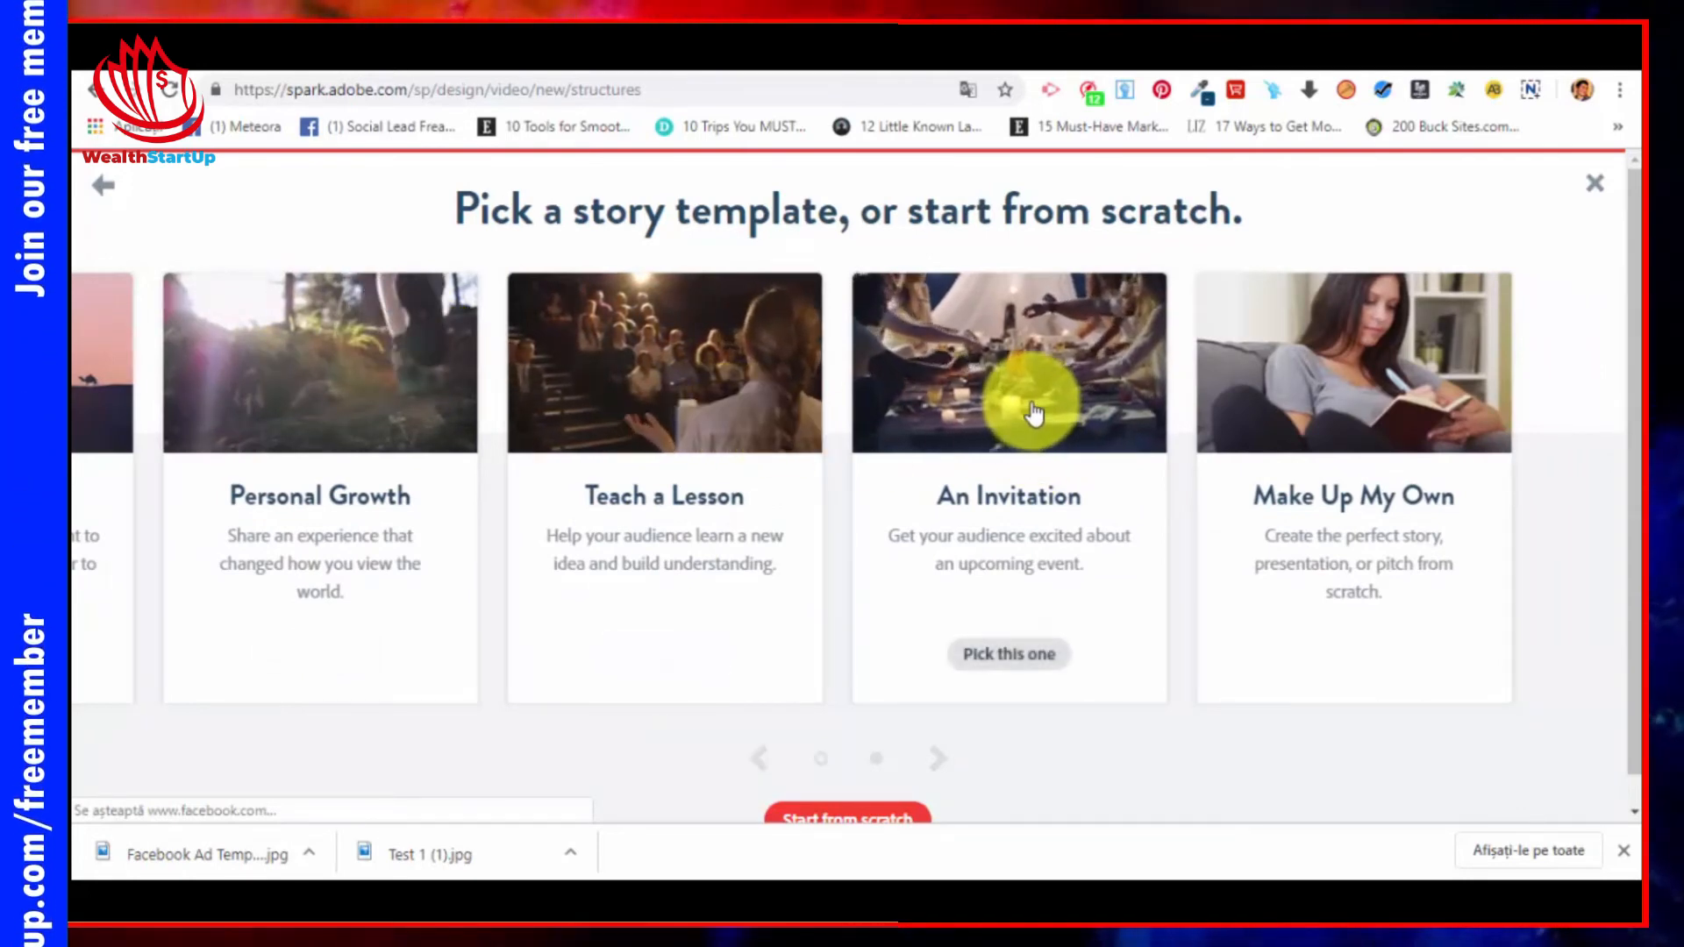
mouse_move(1327, 430)
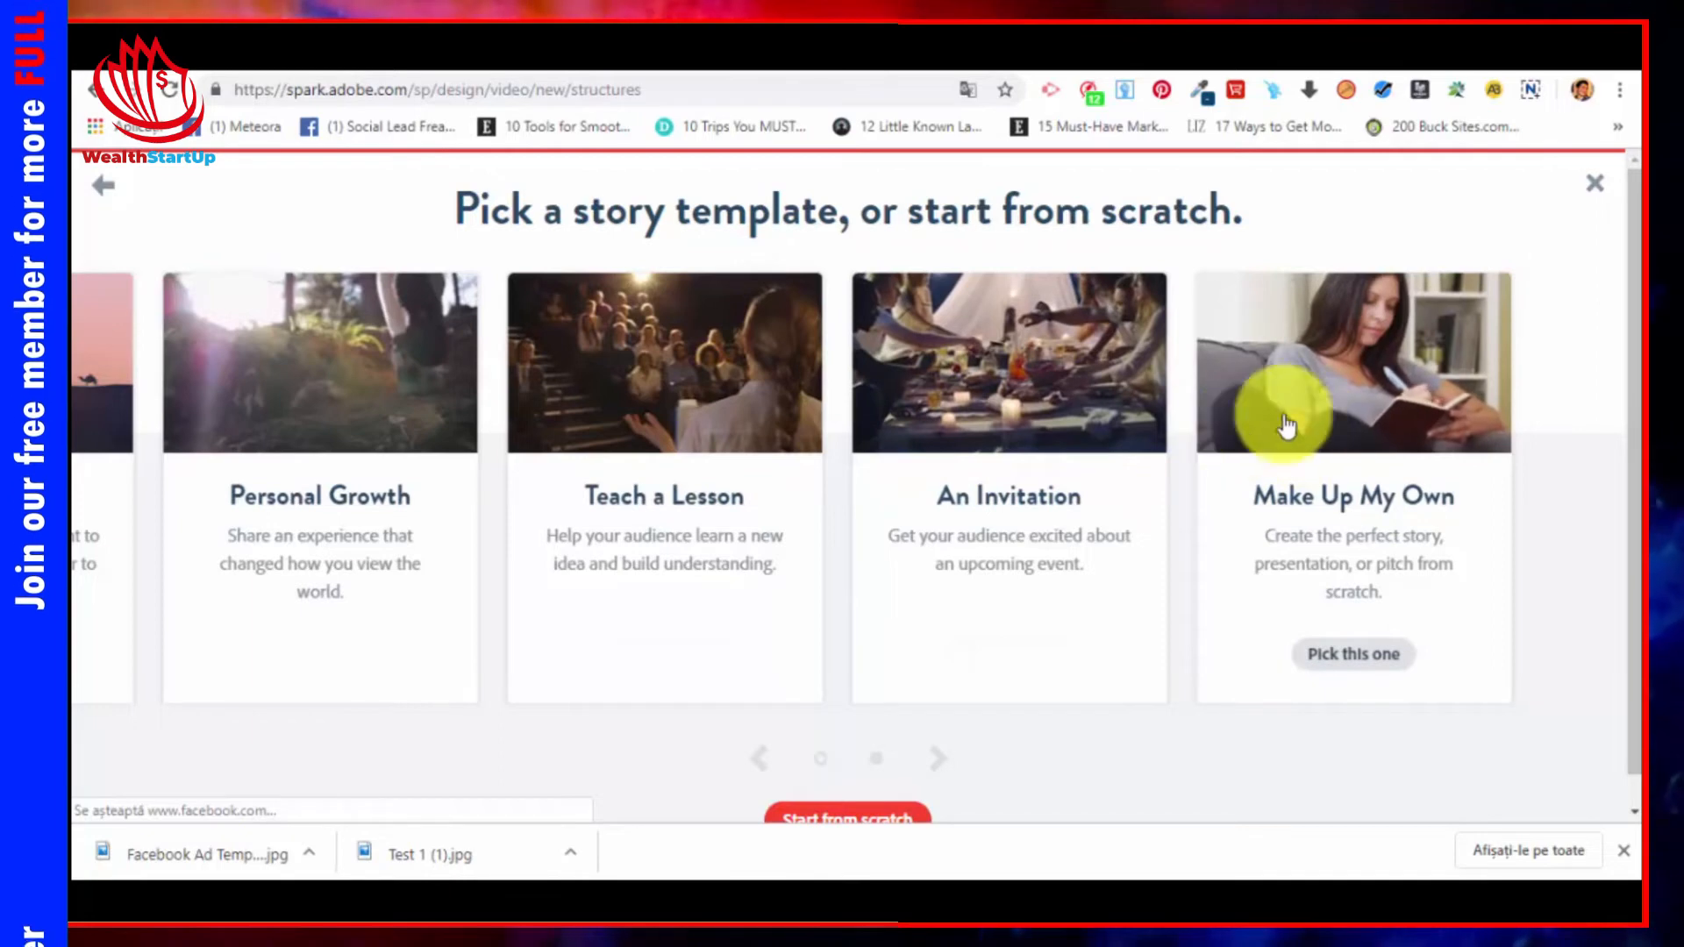
click(767, 762)
mouse_move(334, 364)
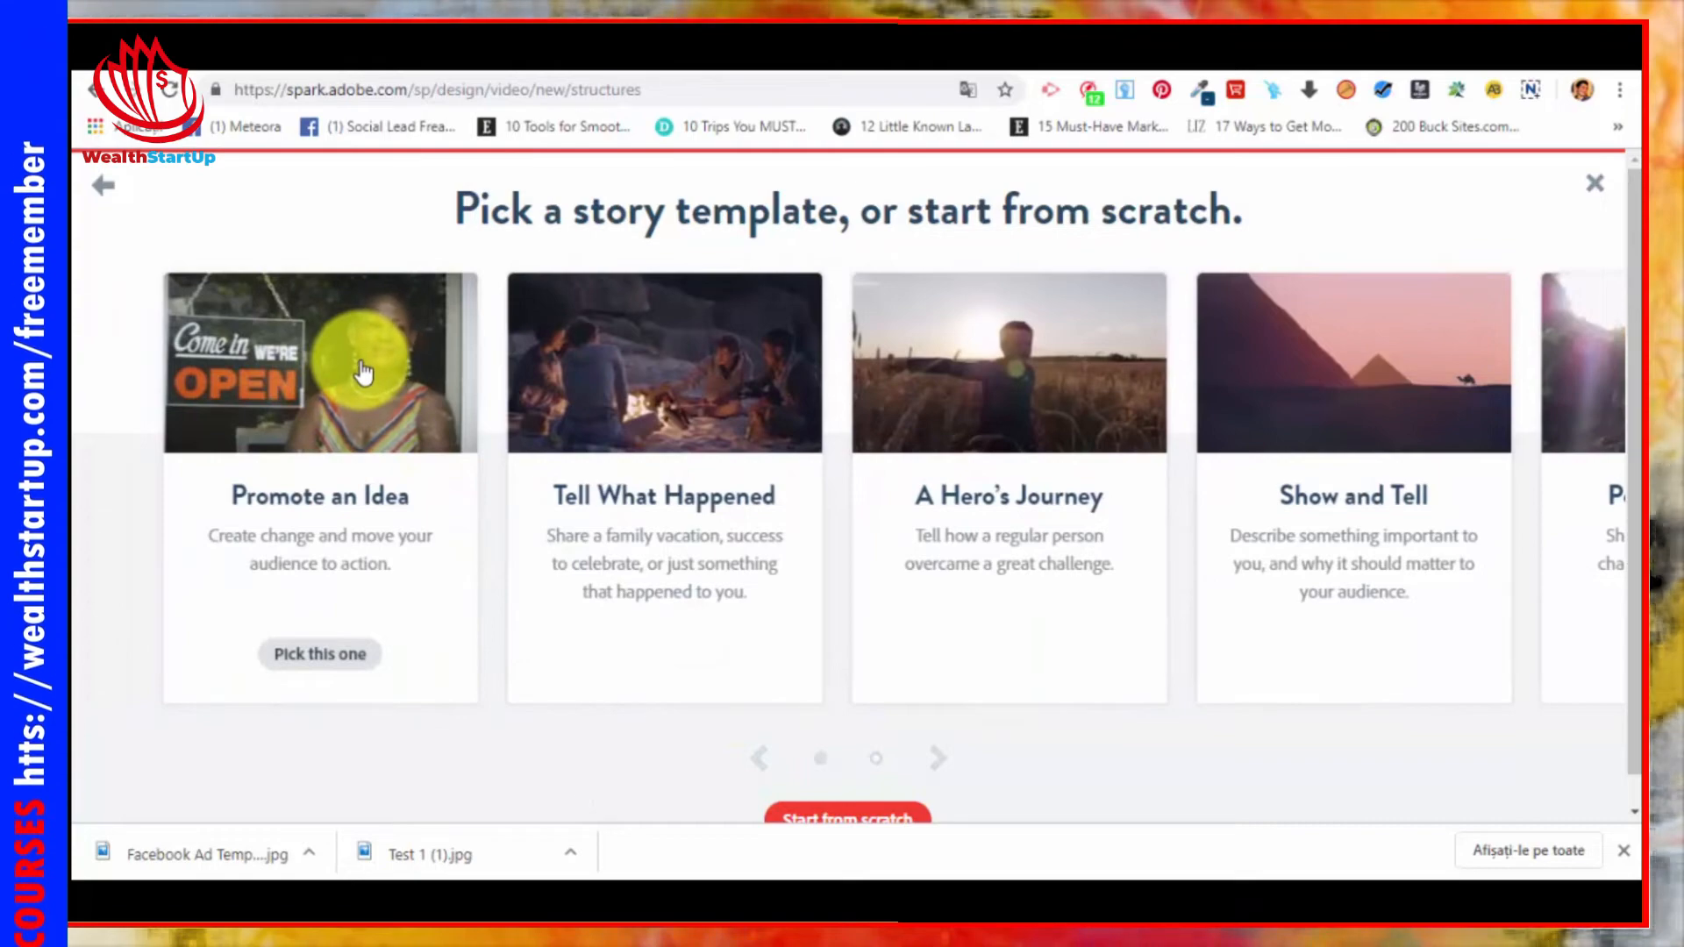
scroll(365, 371, down, 3)
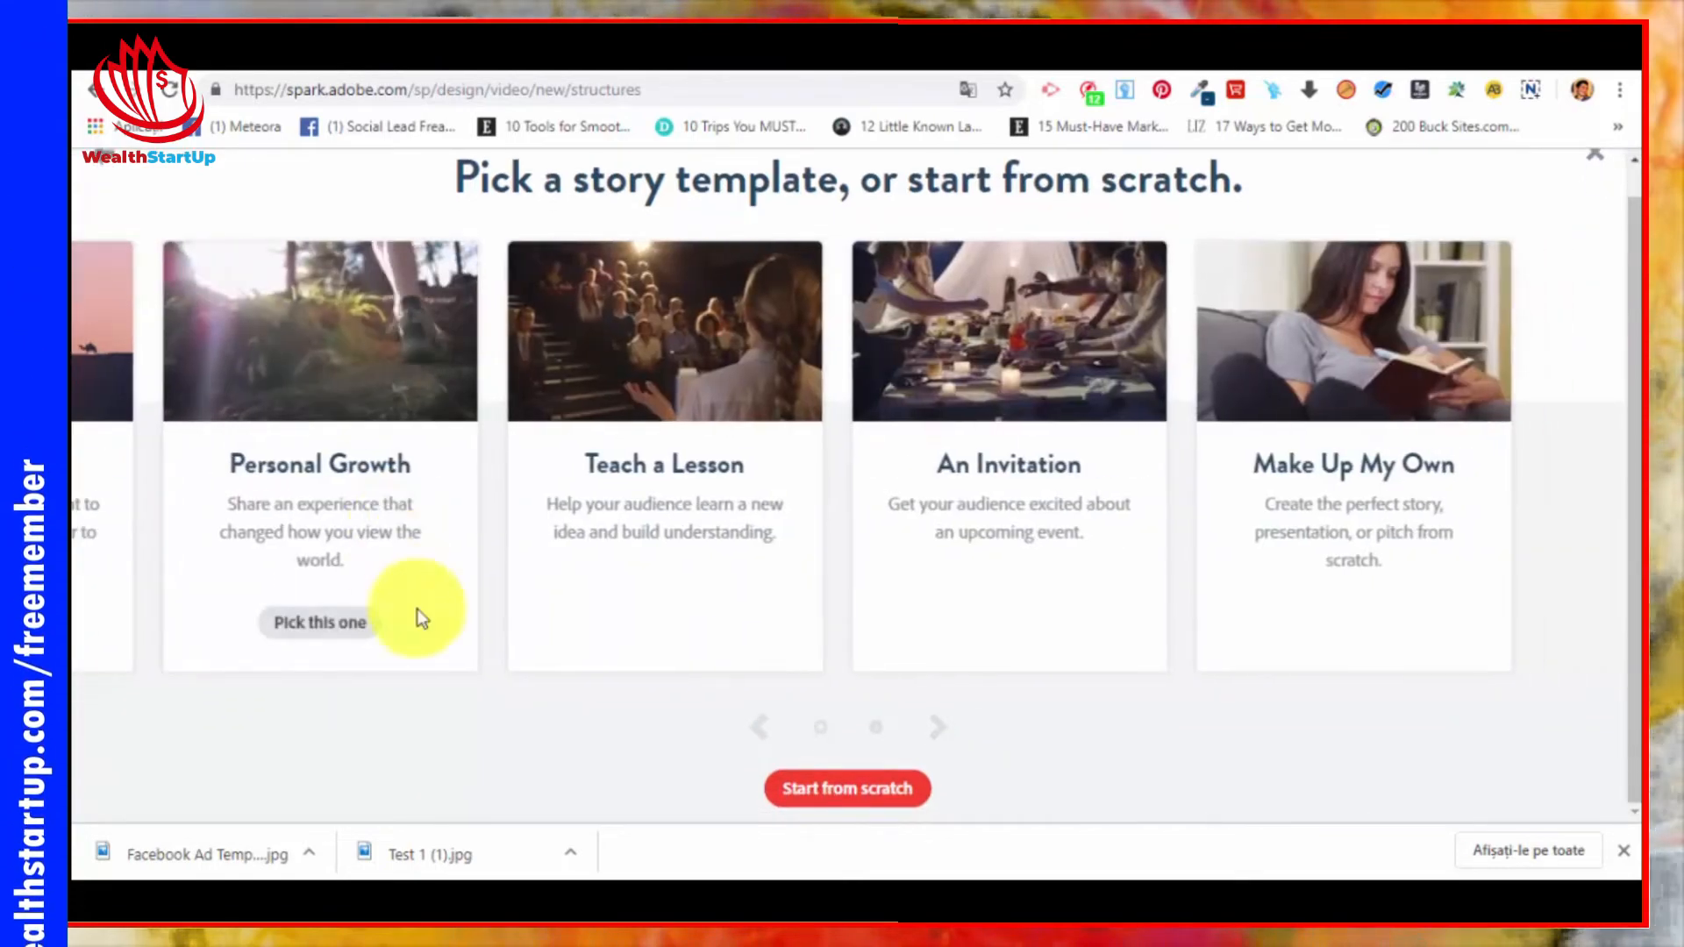
click(767, 744)
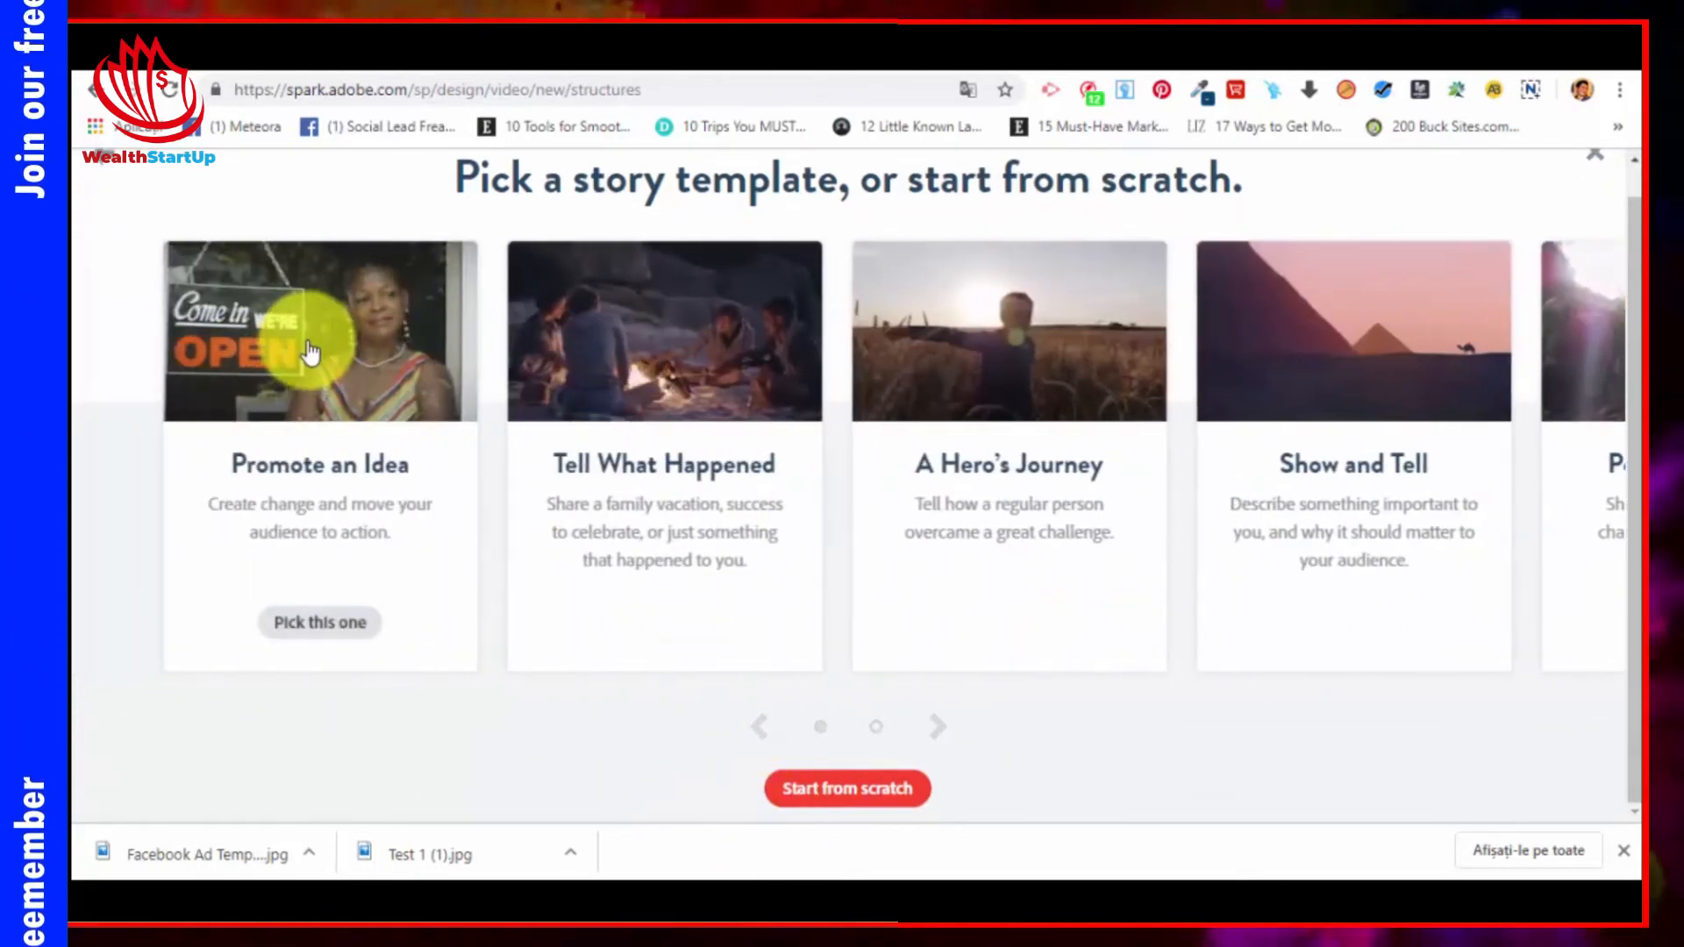
click(281, 357)
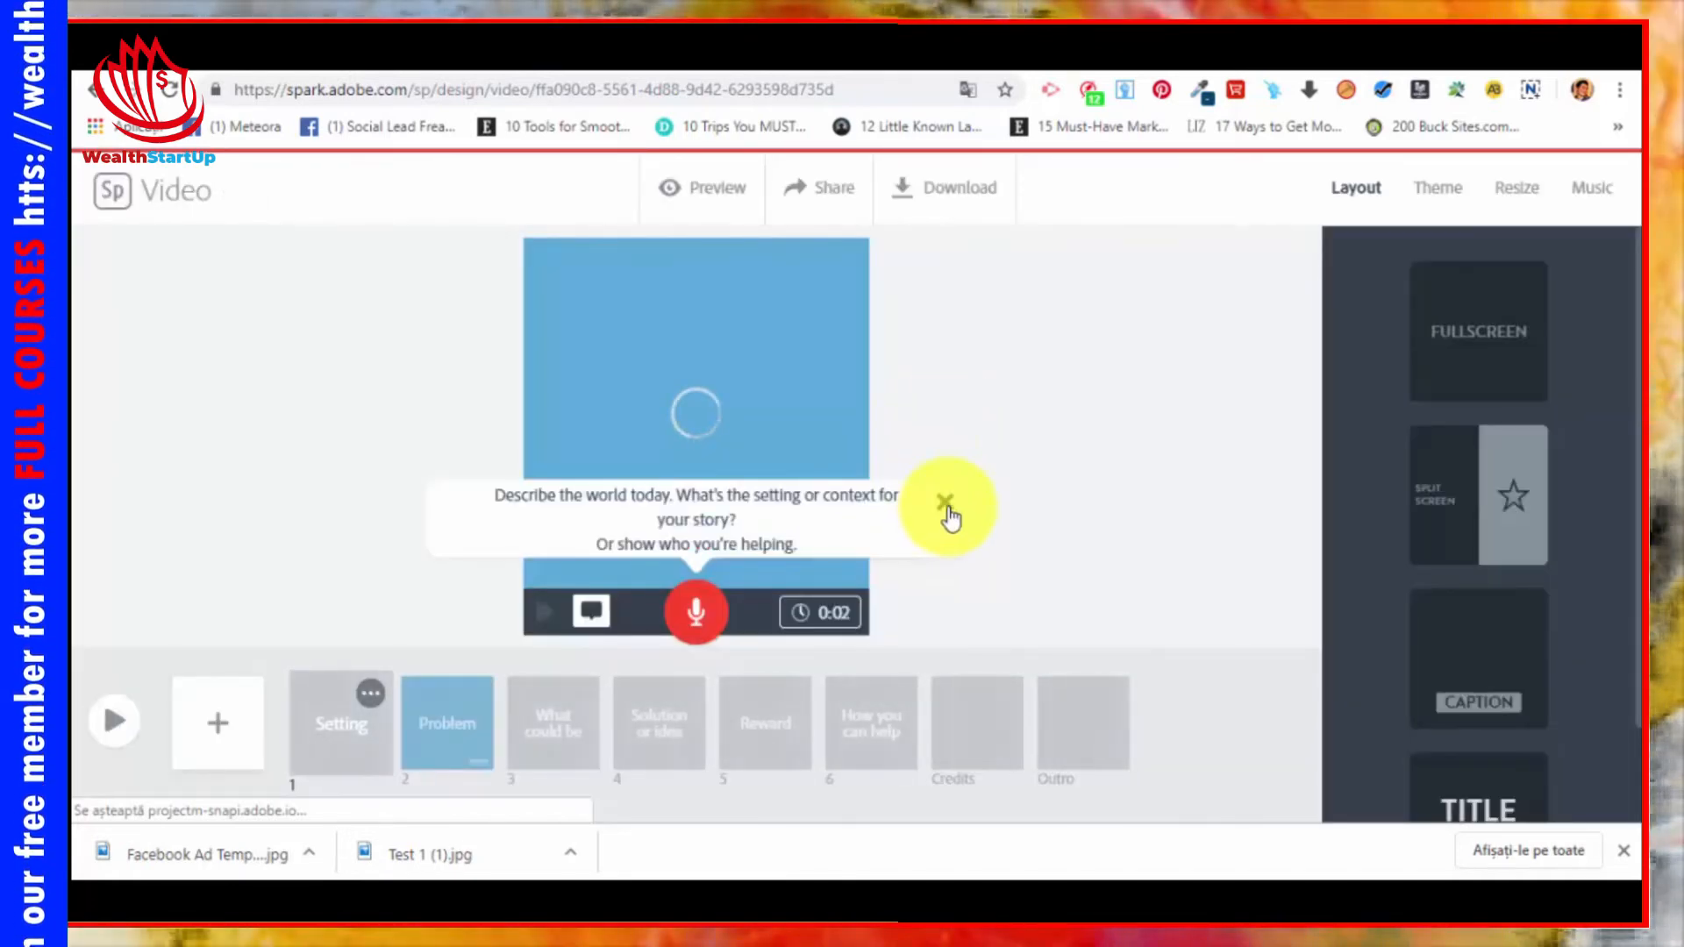
click(946, 507)
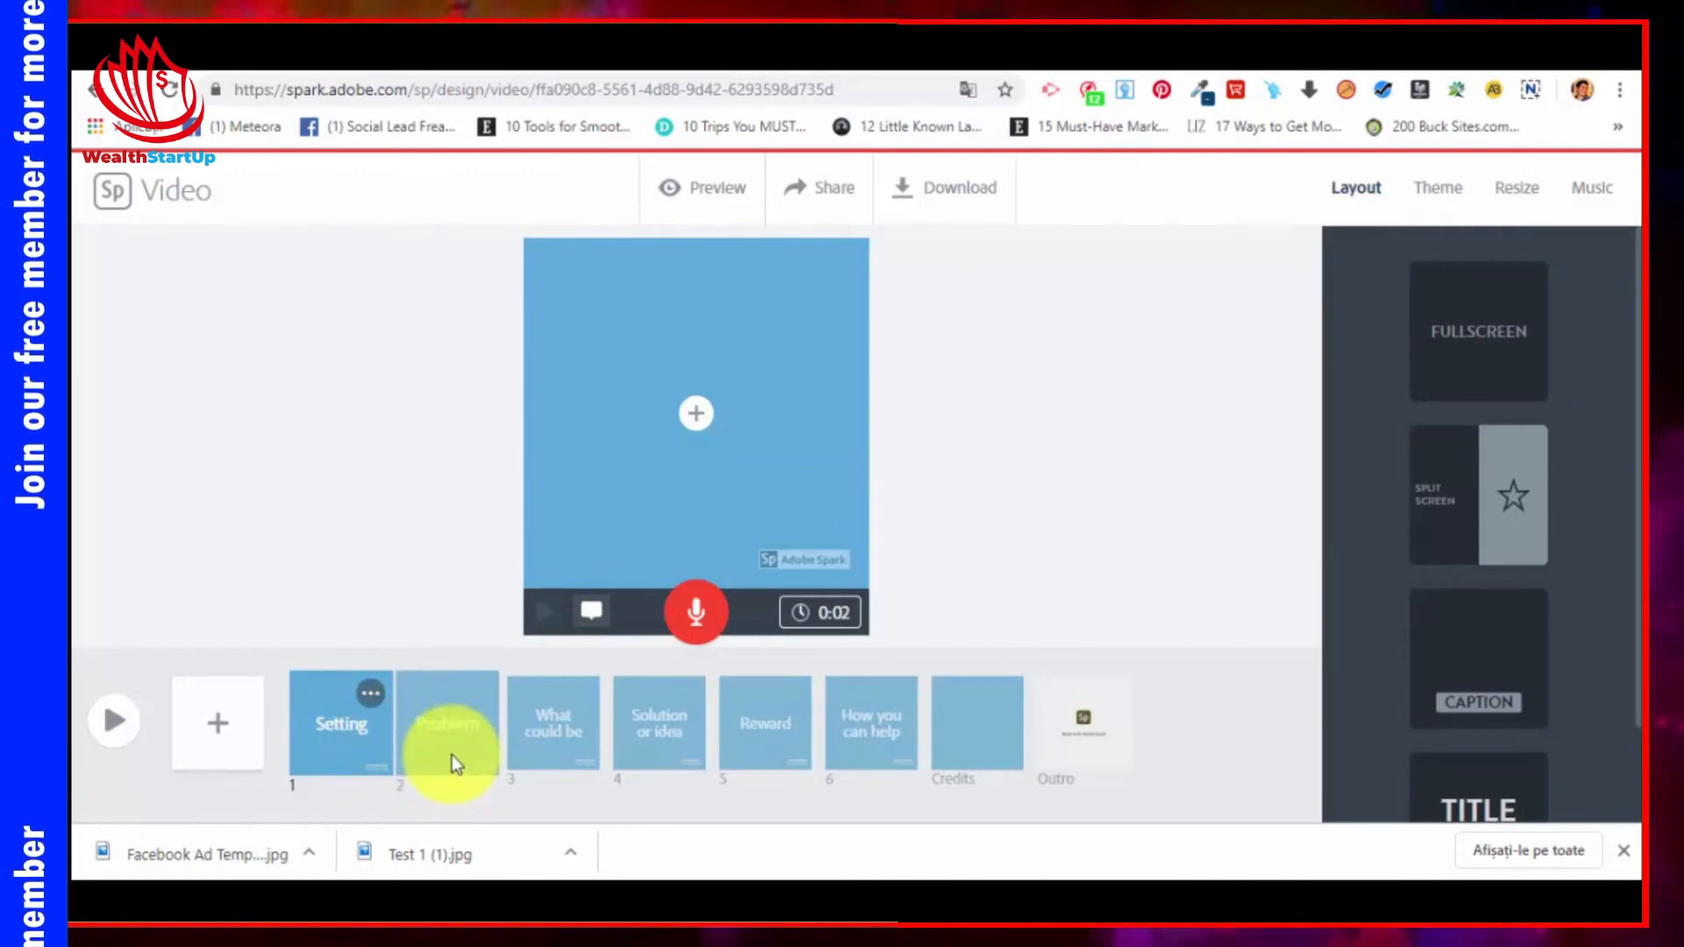
Step: Look through the storyboard slides from Setting to How you can help and check the options offered for the Setting slide
click(540, 759)
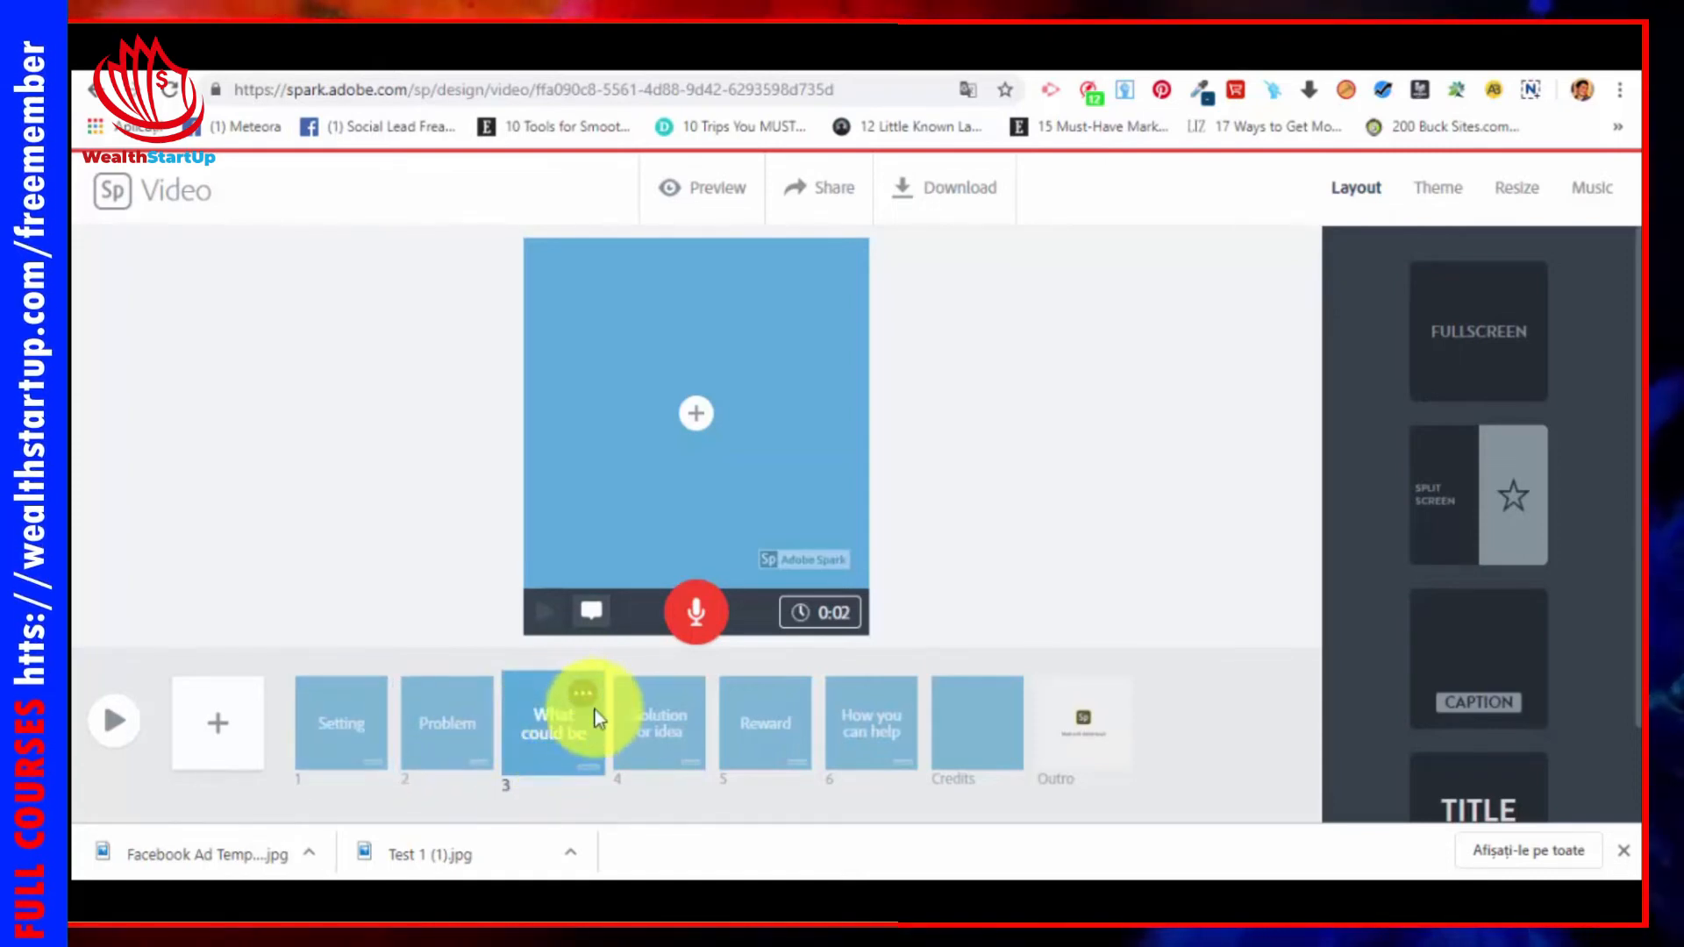
click(669, 725)
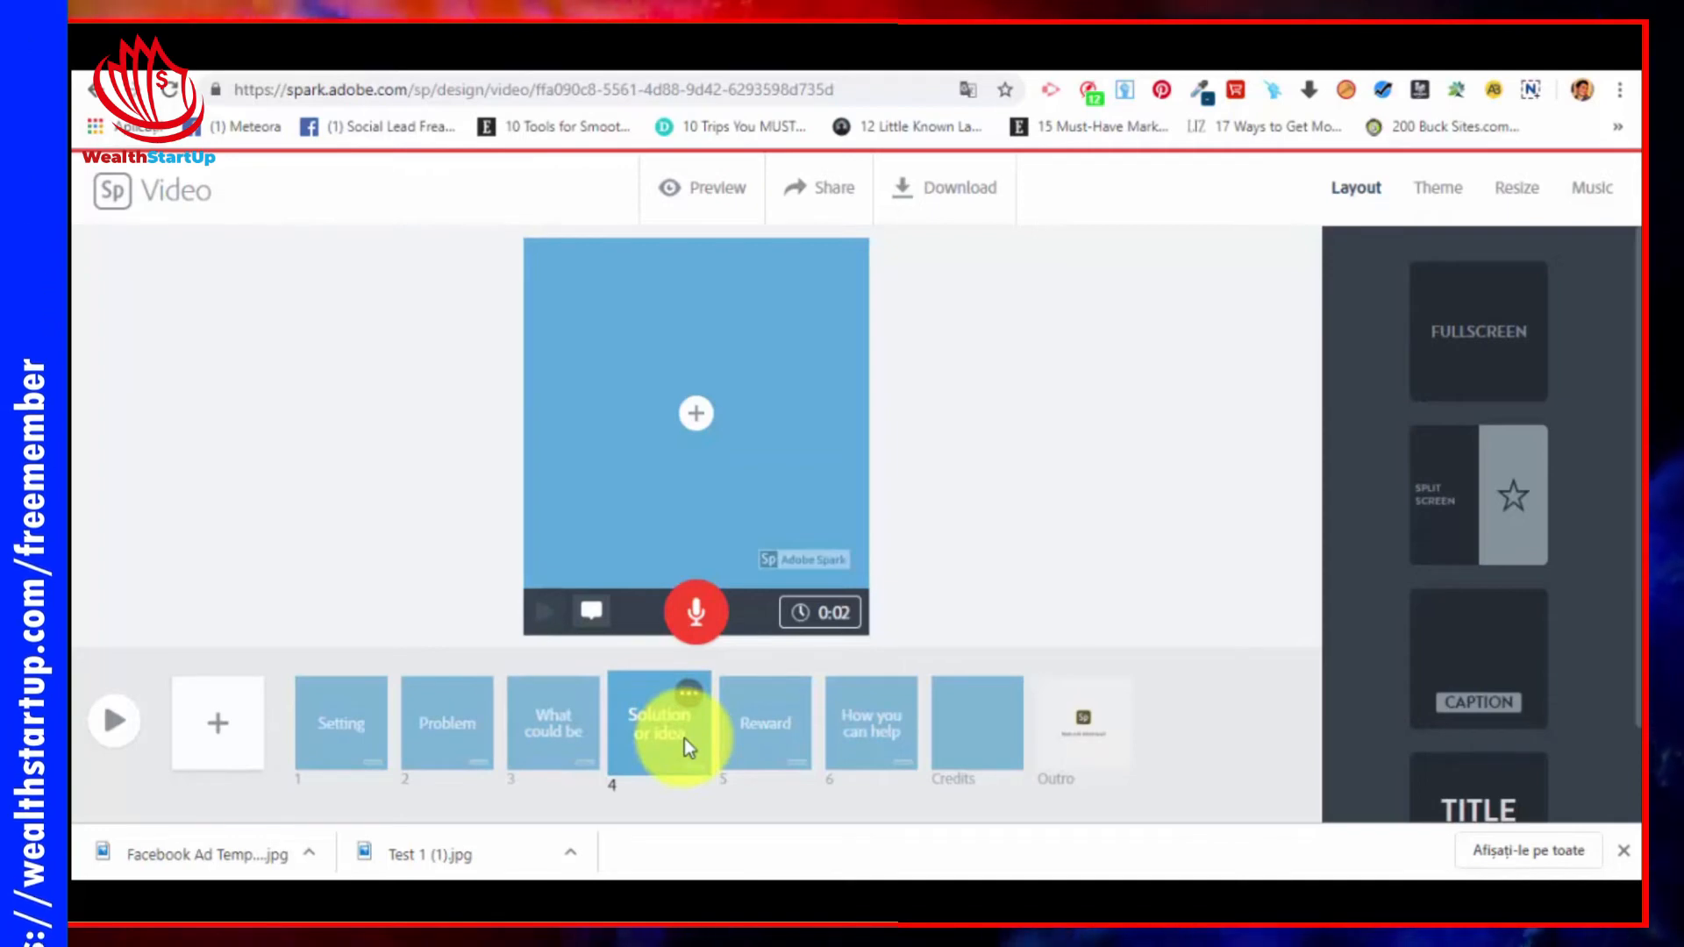
click(800, 743)
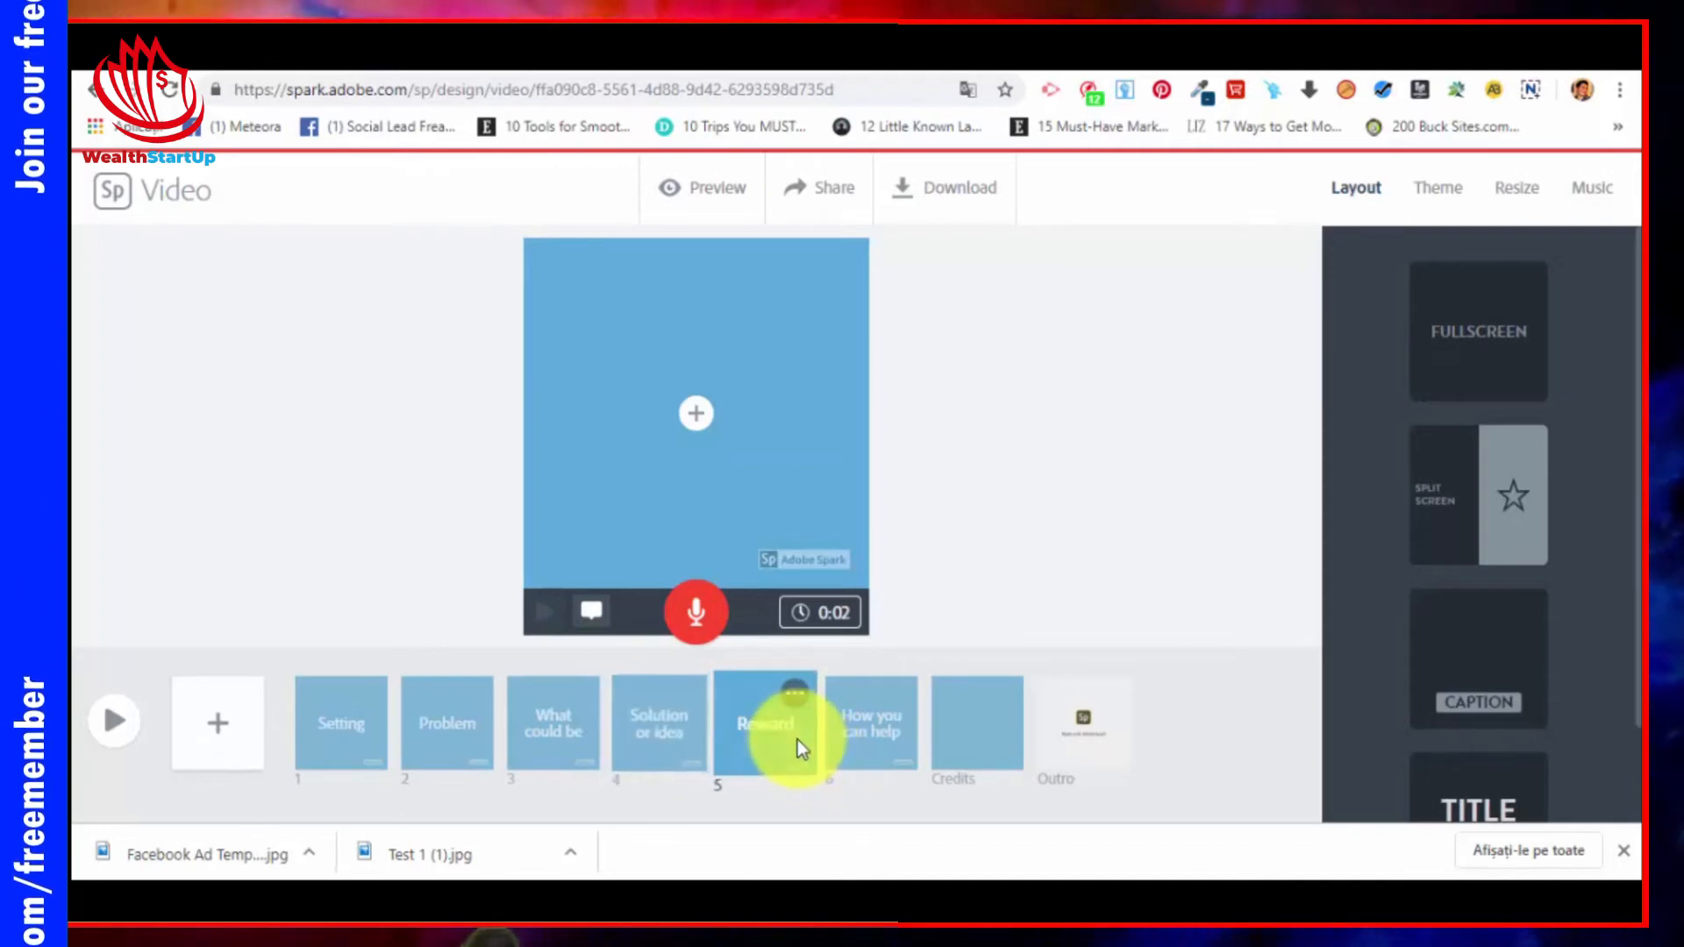
click(863, 760)
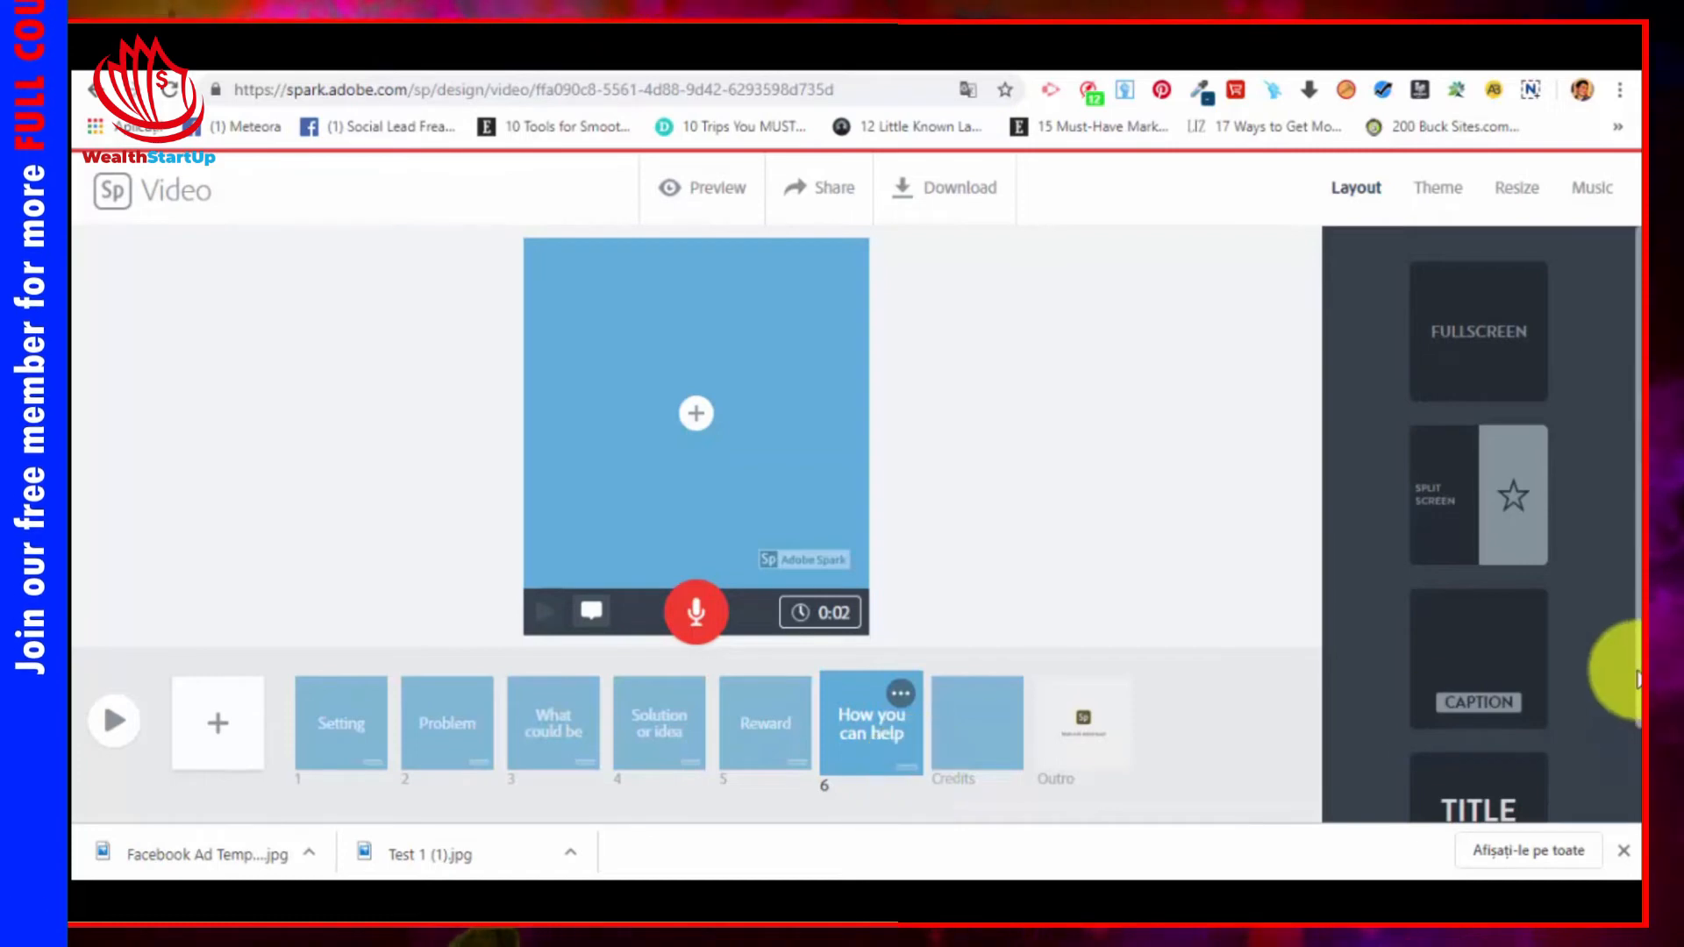
click(345, 725)
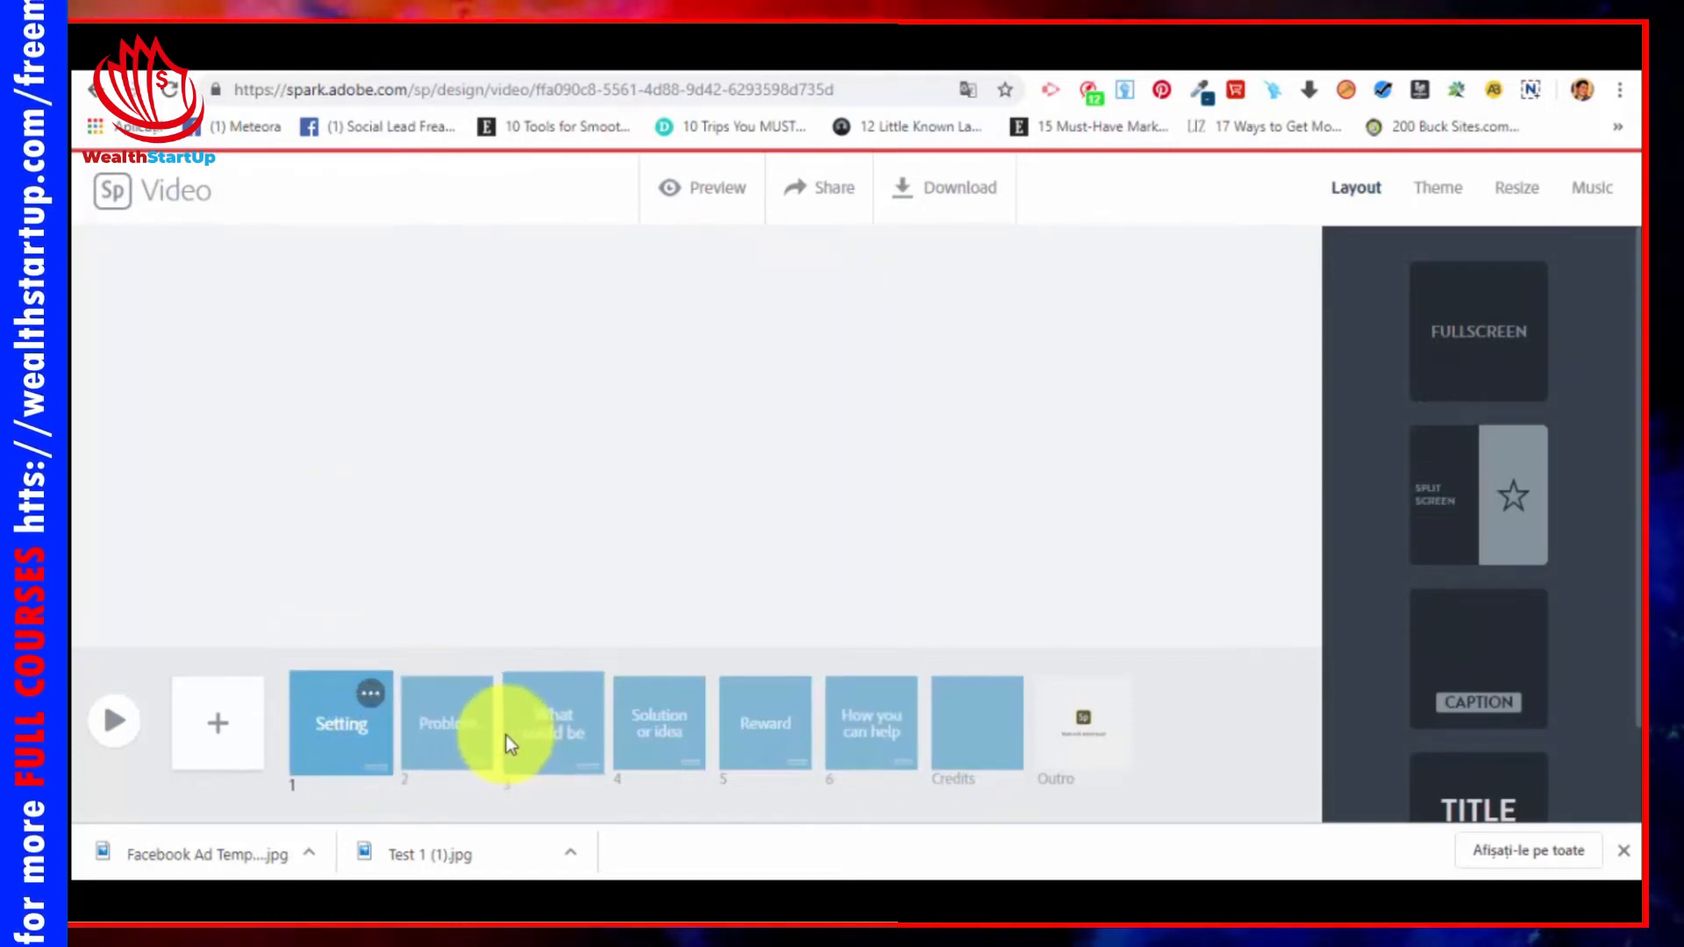
click(368, 693)
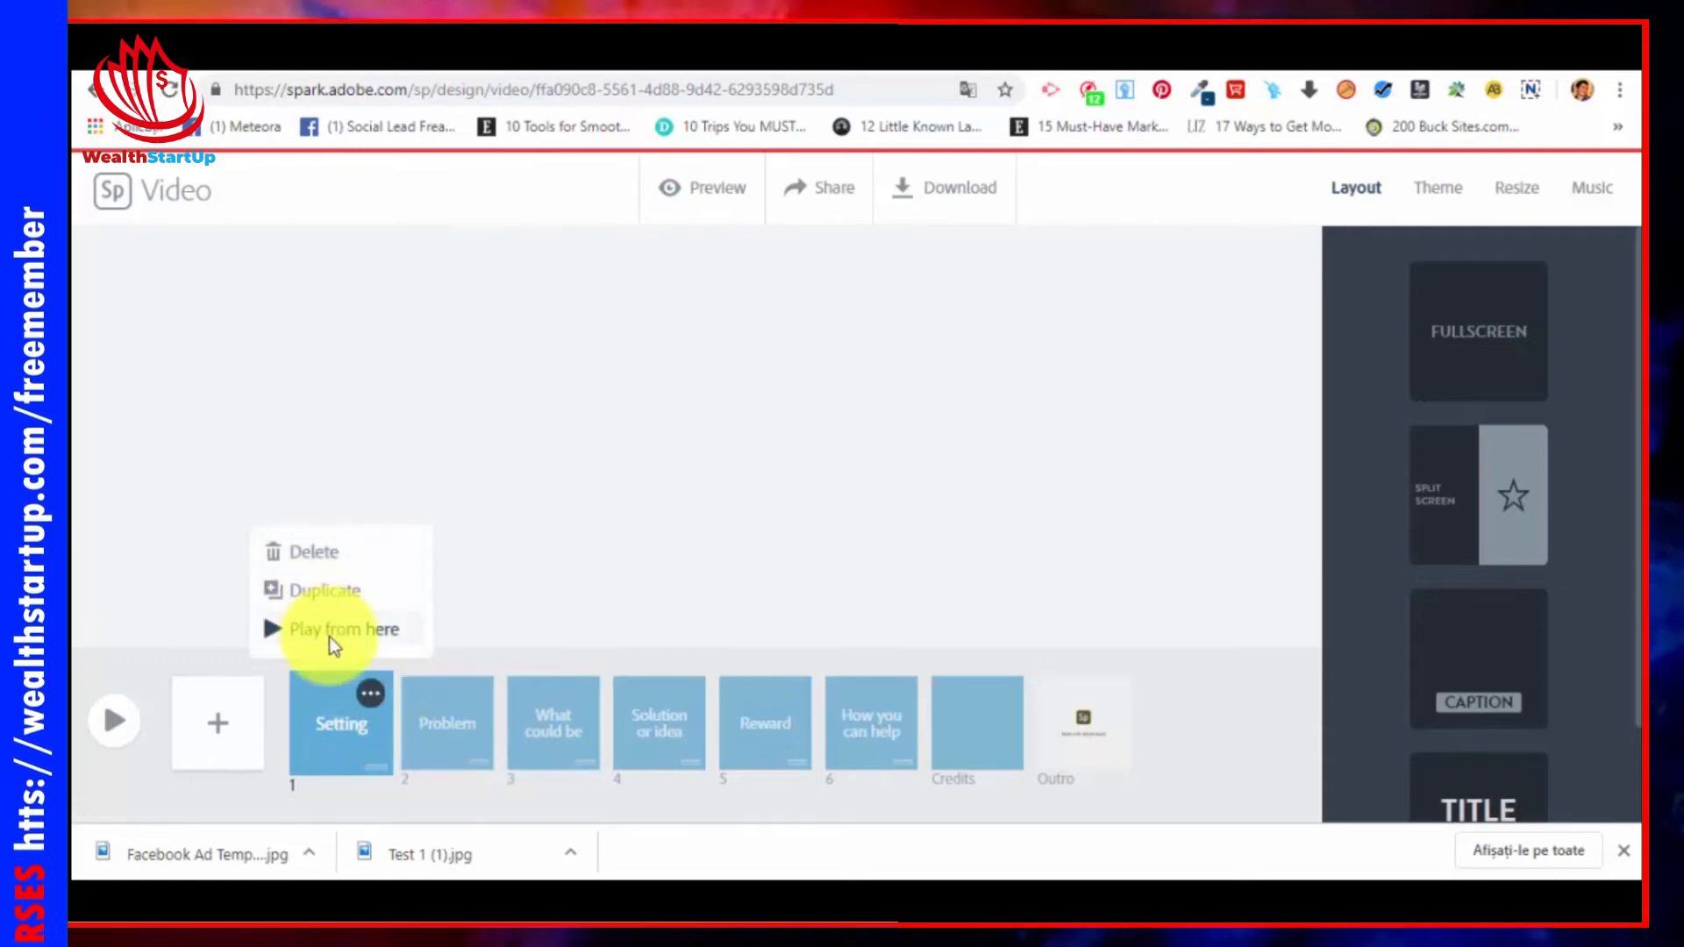
click(450, 729)
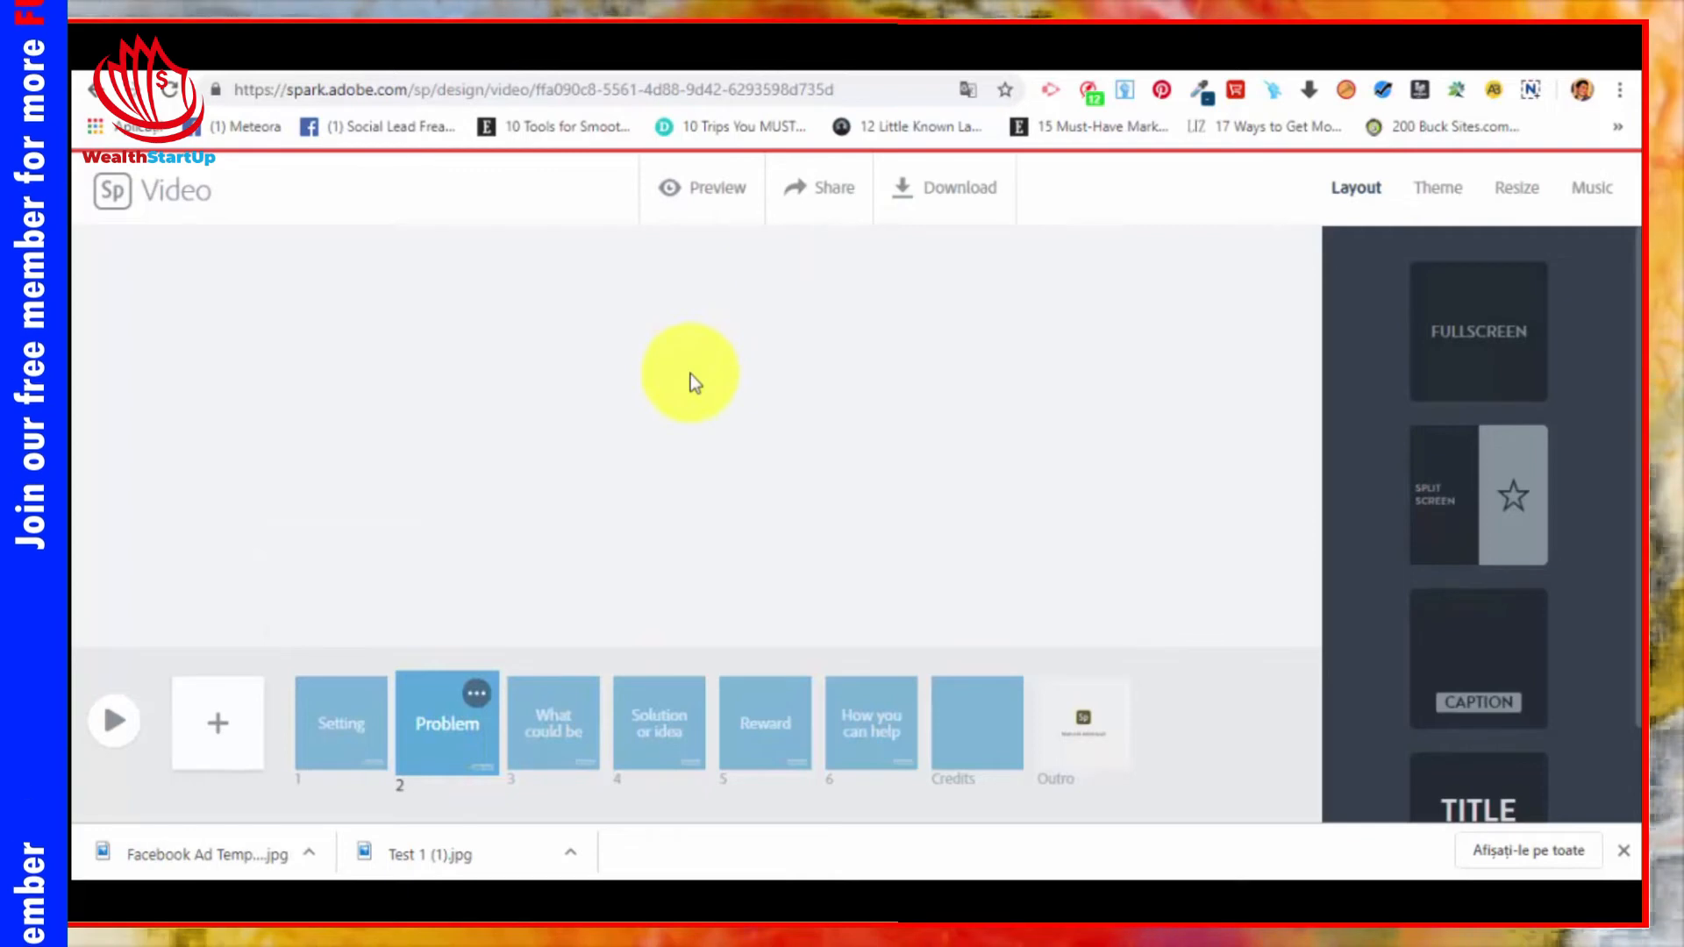
Step: Insert a blank slide after the Problem slide and give it the split screen layout
click(214, 721)
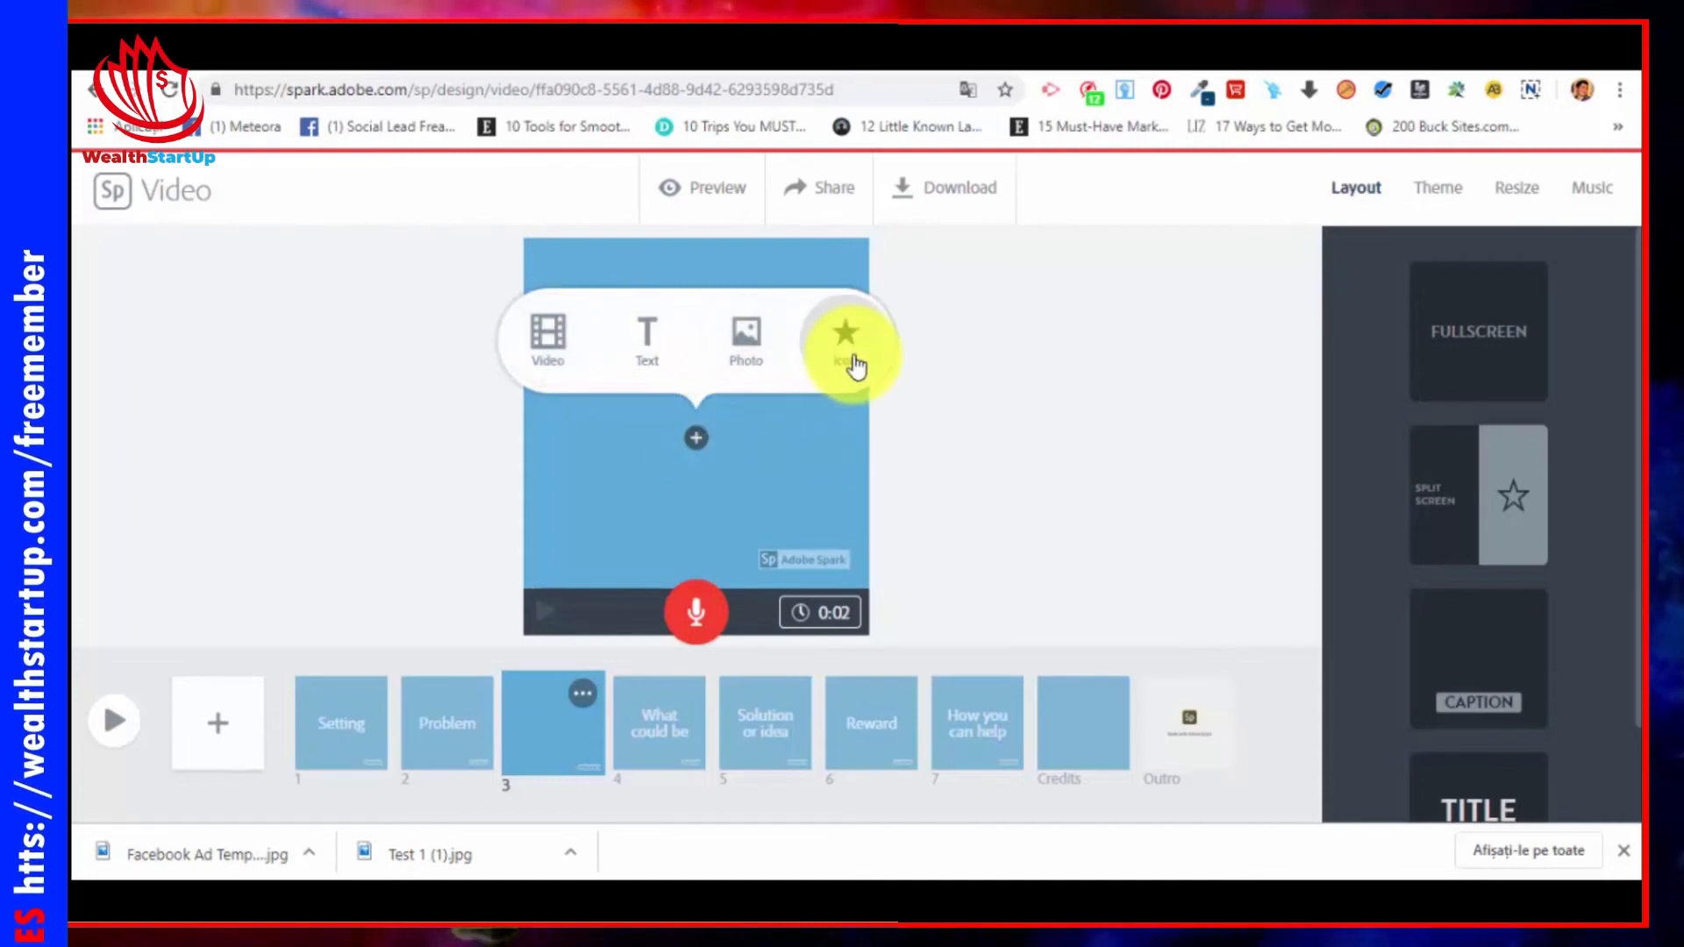
click(1027, 477)
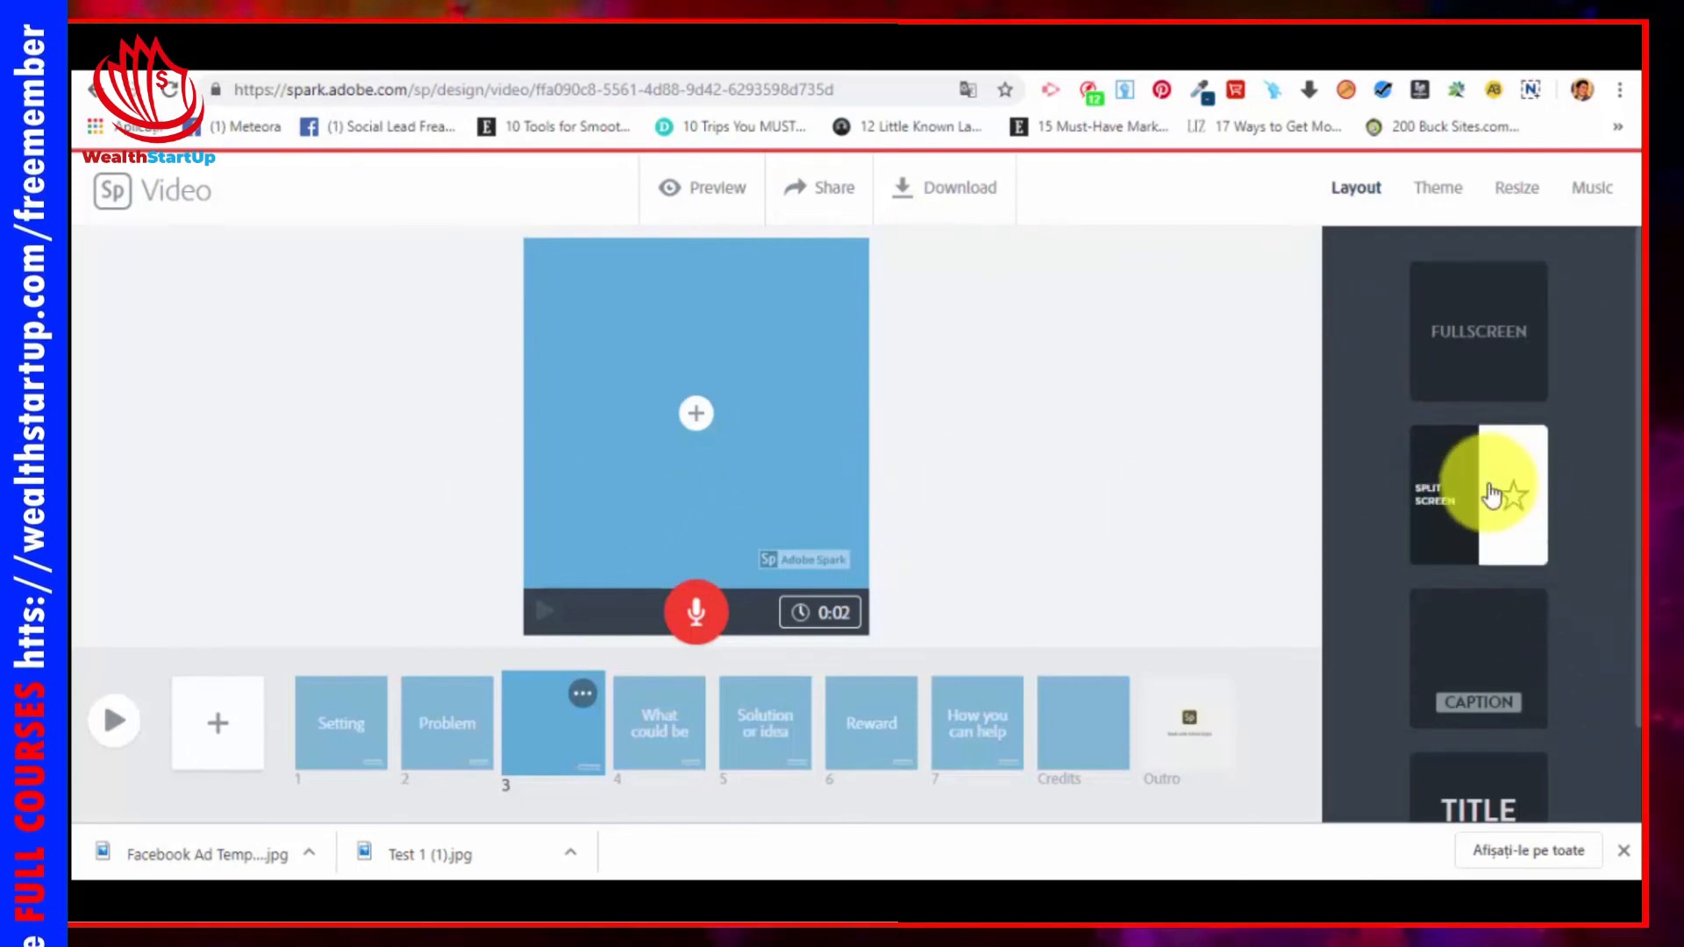
click(1437, 481)
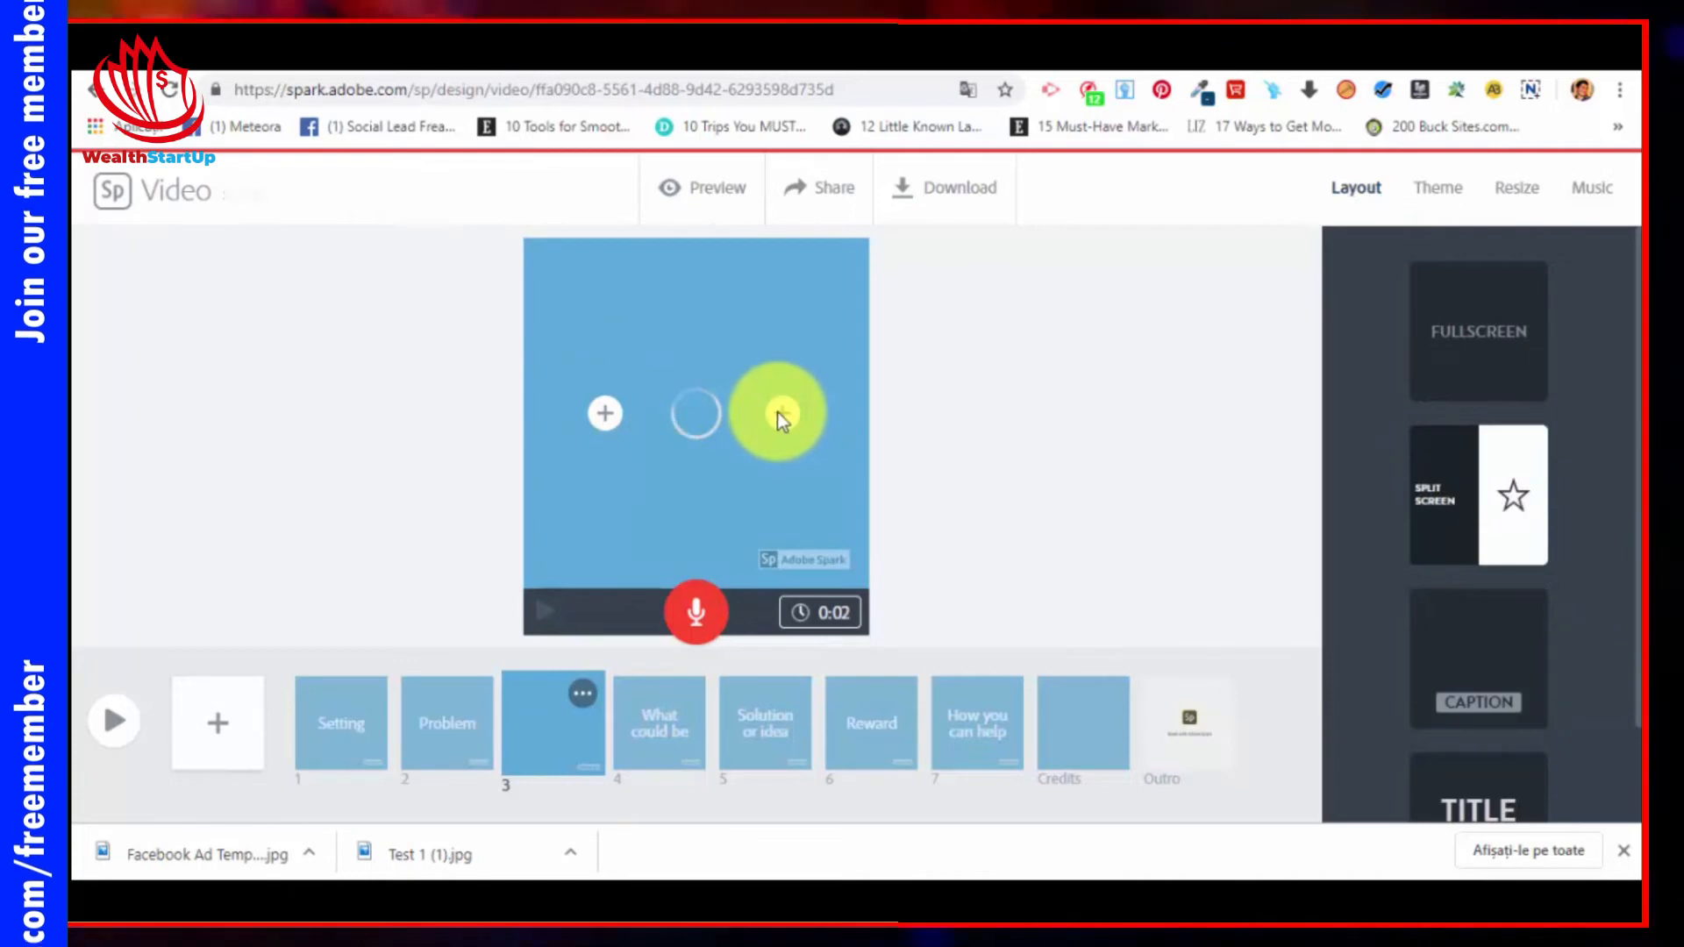
Step: Compare the caption and split screen layouts on the blank third slide, ending with caption
scroll(1447, 609, down, 2)
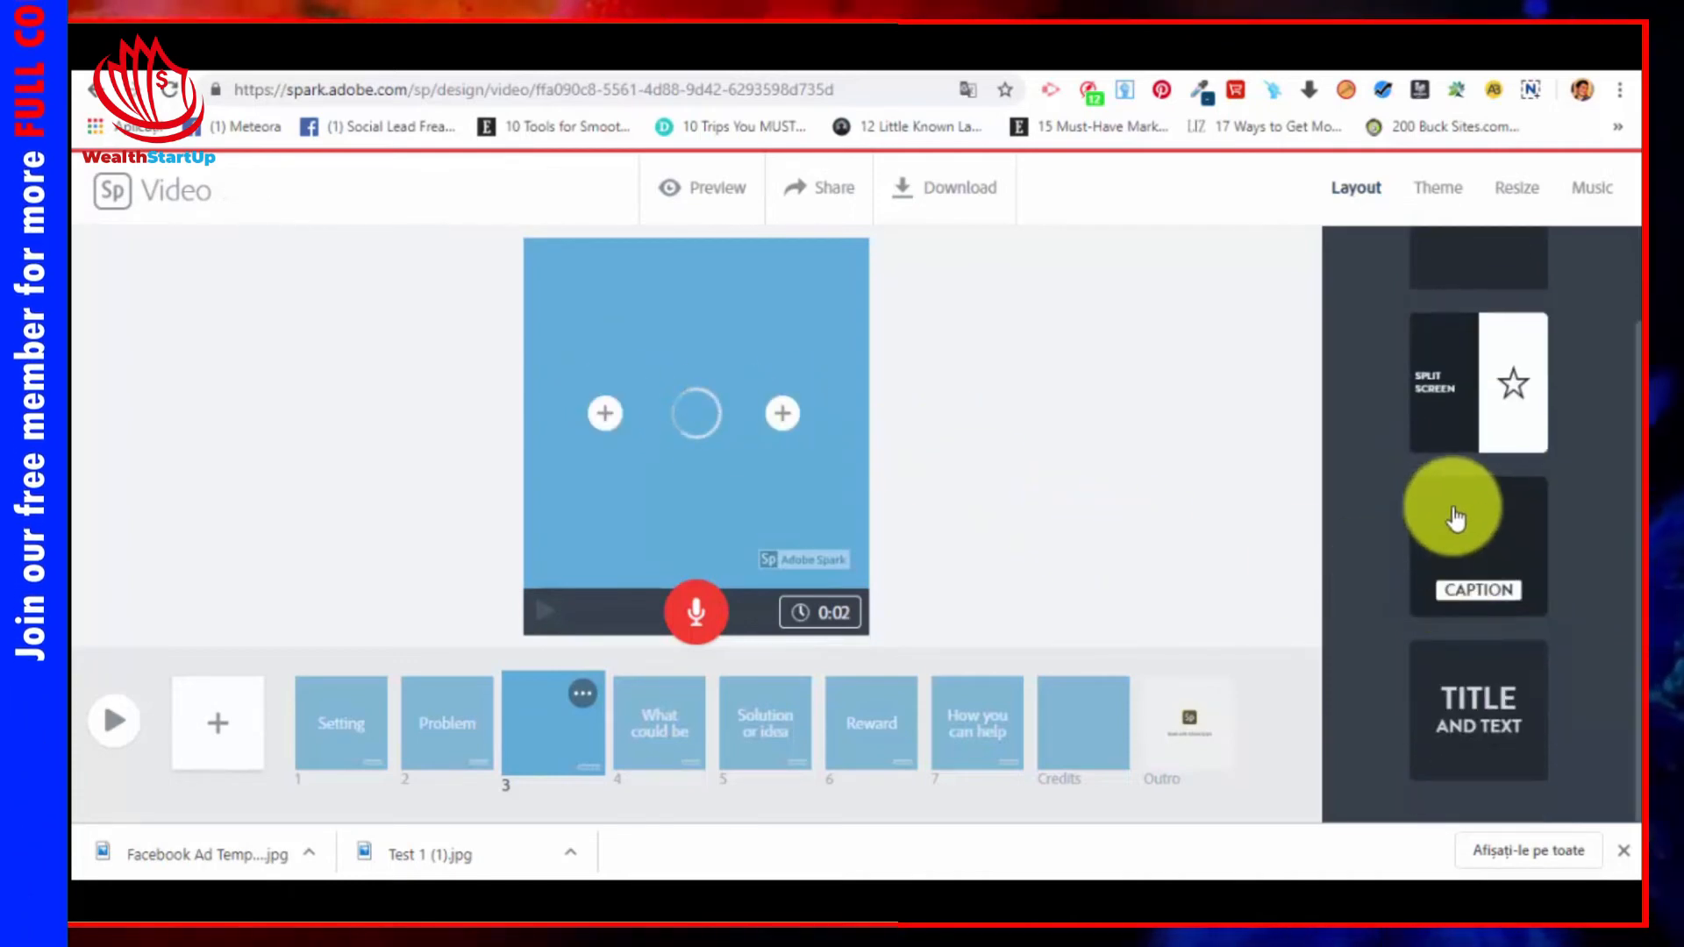
click(1457, 517)
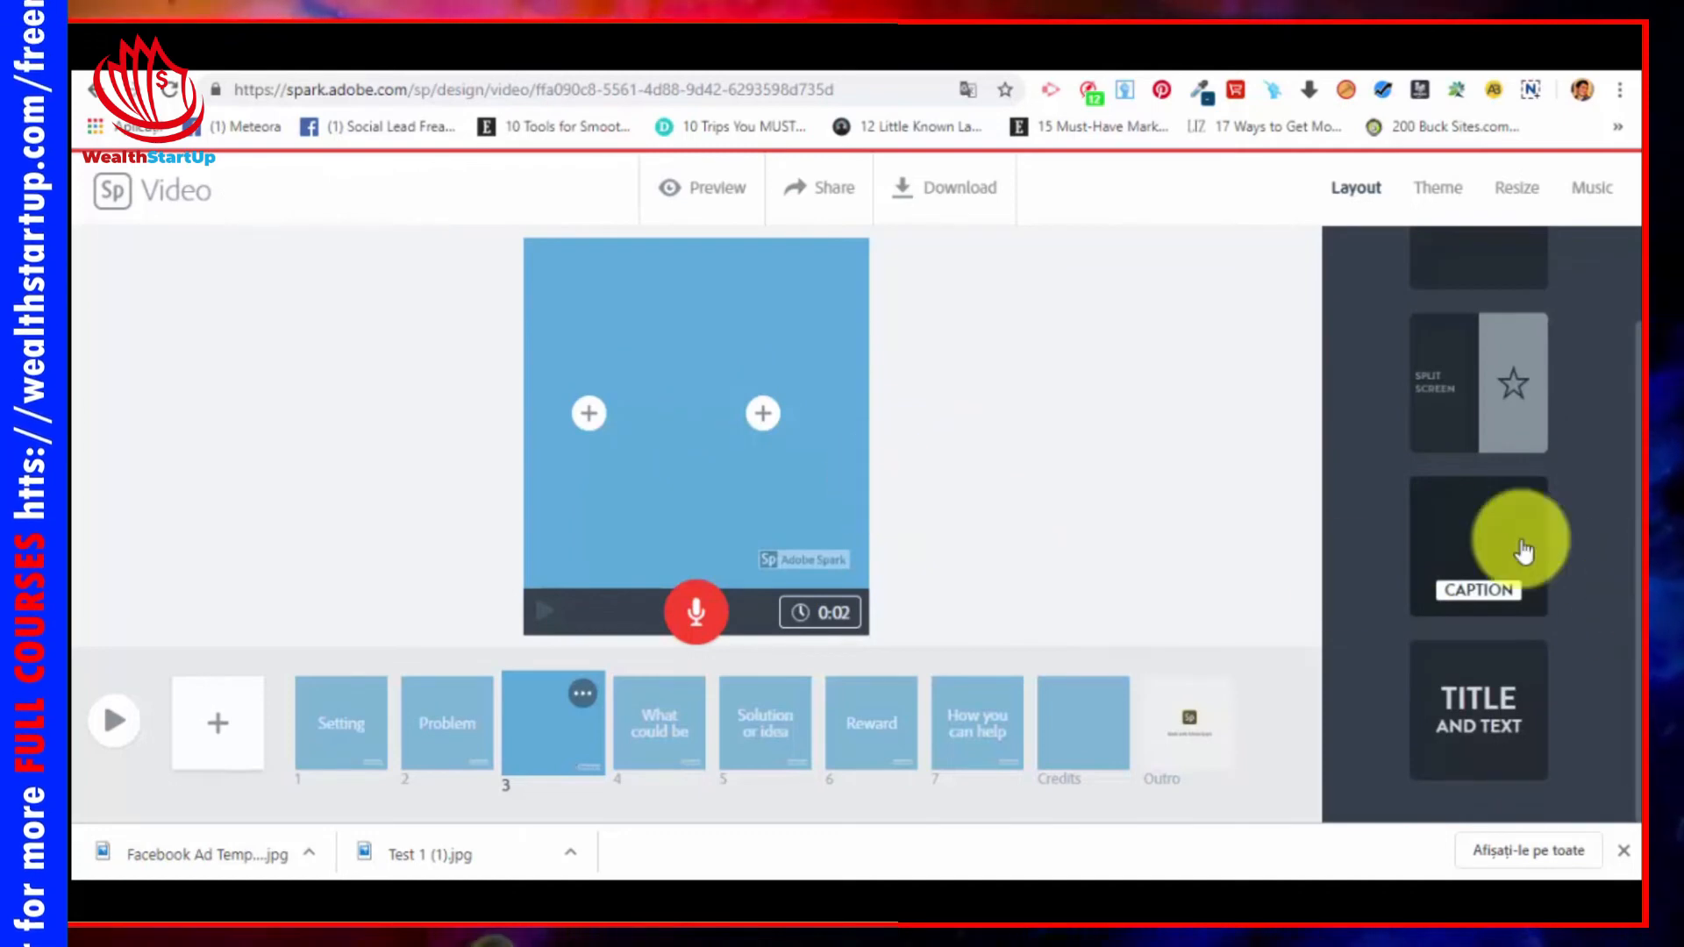
click(1510, 409)
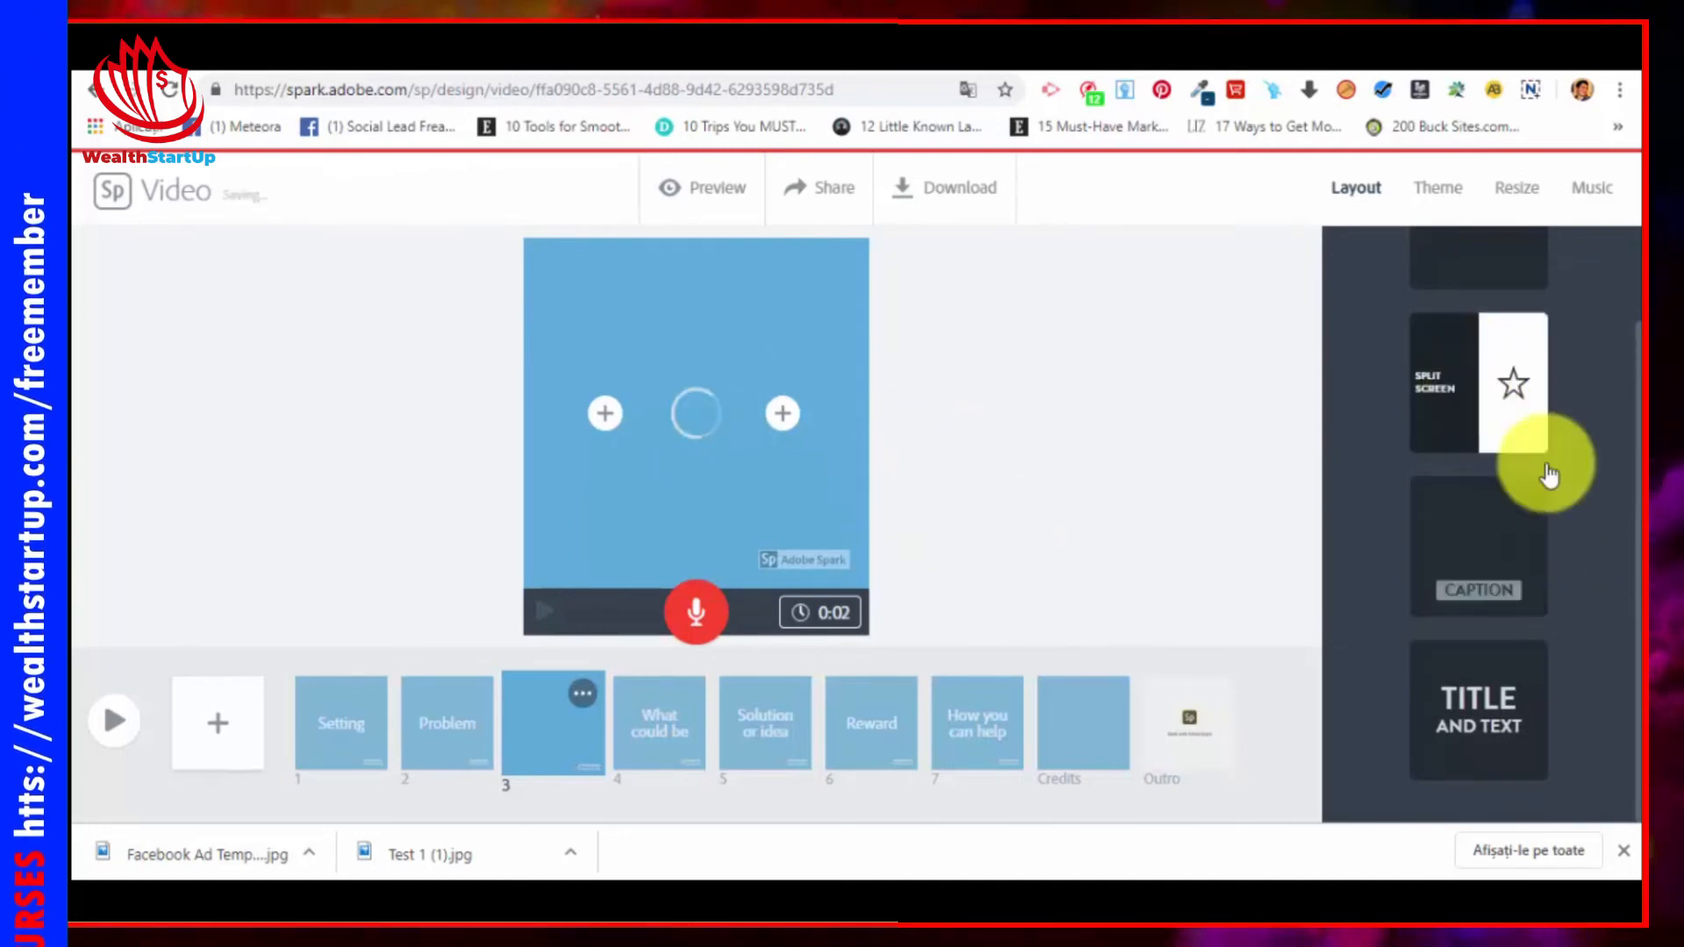
click(1479, 551)
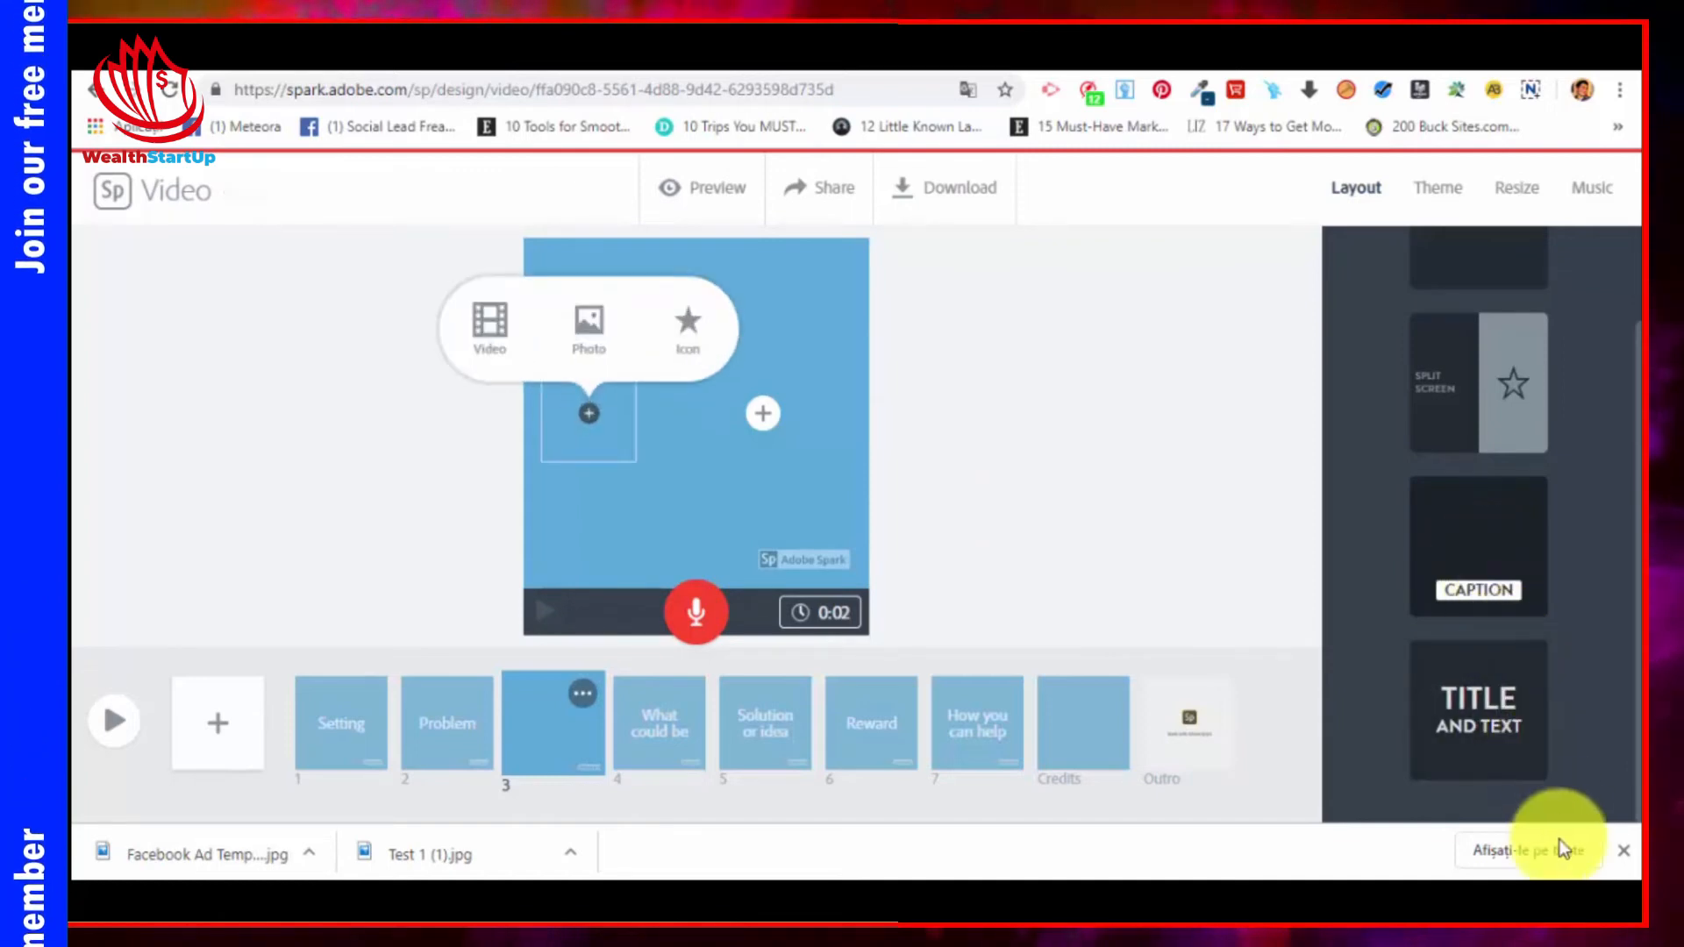
click(1467, 526)
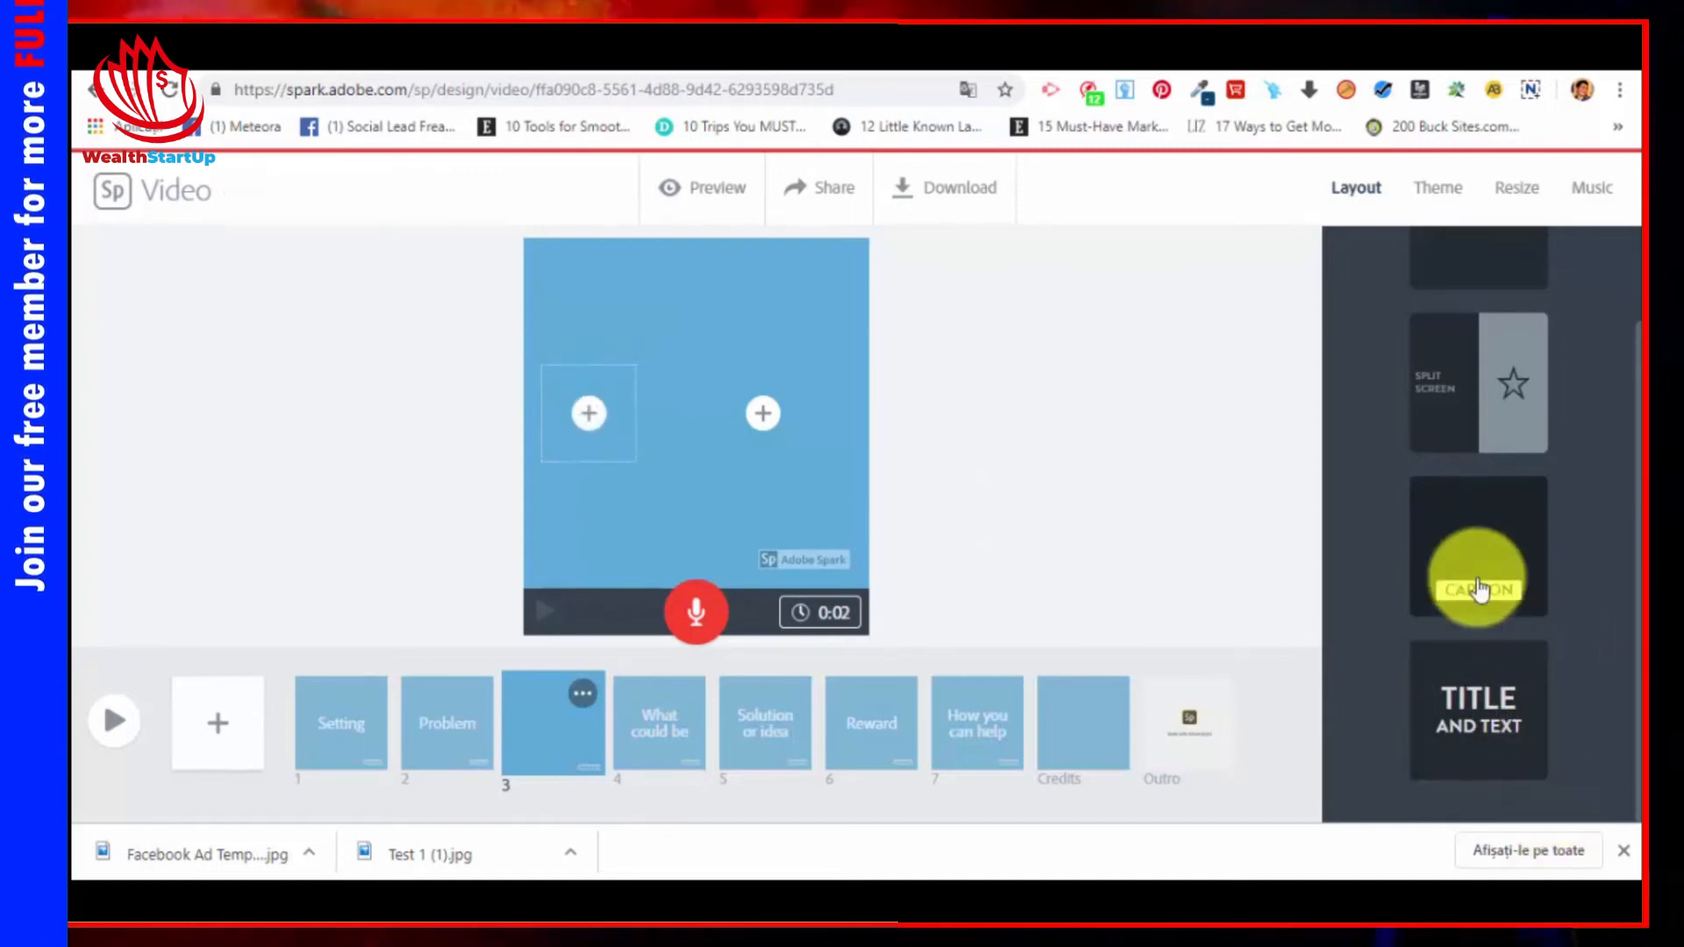
Step: Try the title and text layout on slide 3 and check its two text placeholders and its background media placeholder
scroll(1438, 544, up, 1)
scroll(1474, 524, down, 1)
click(1502, 697)
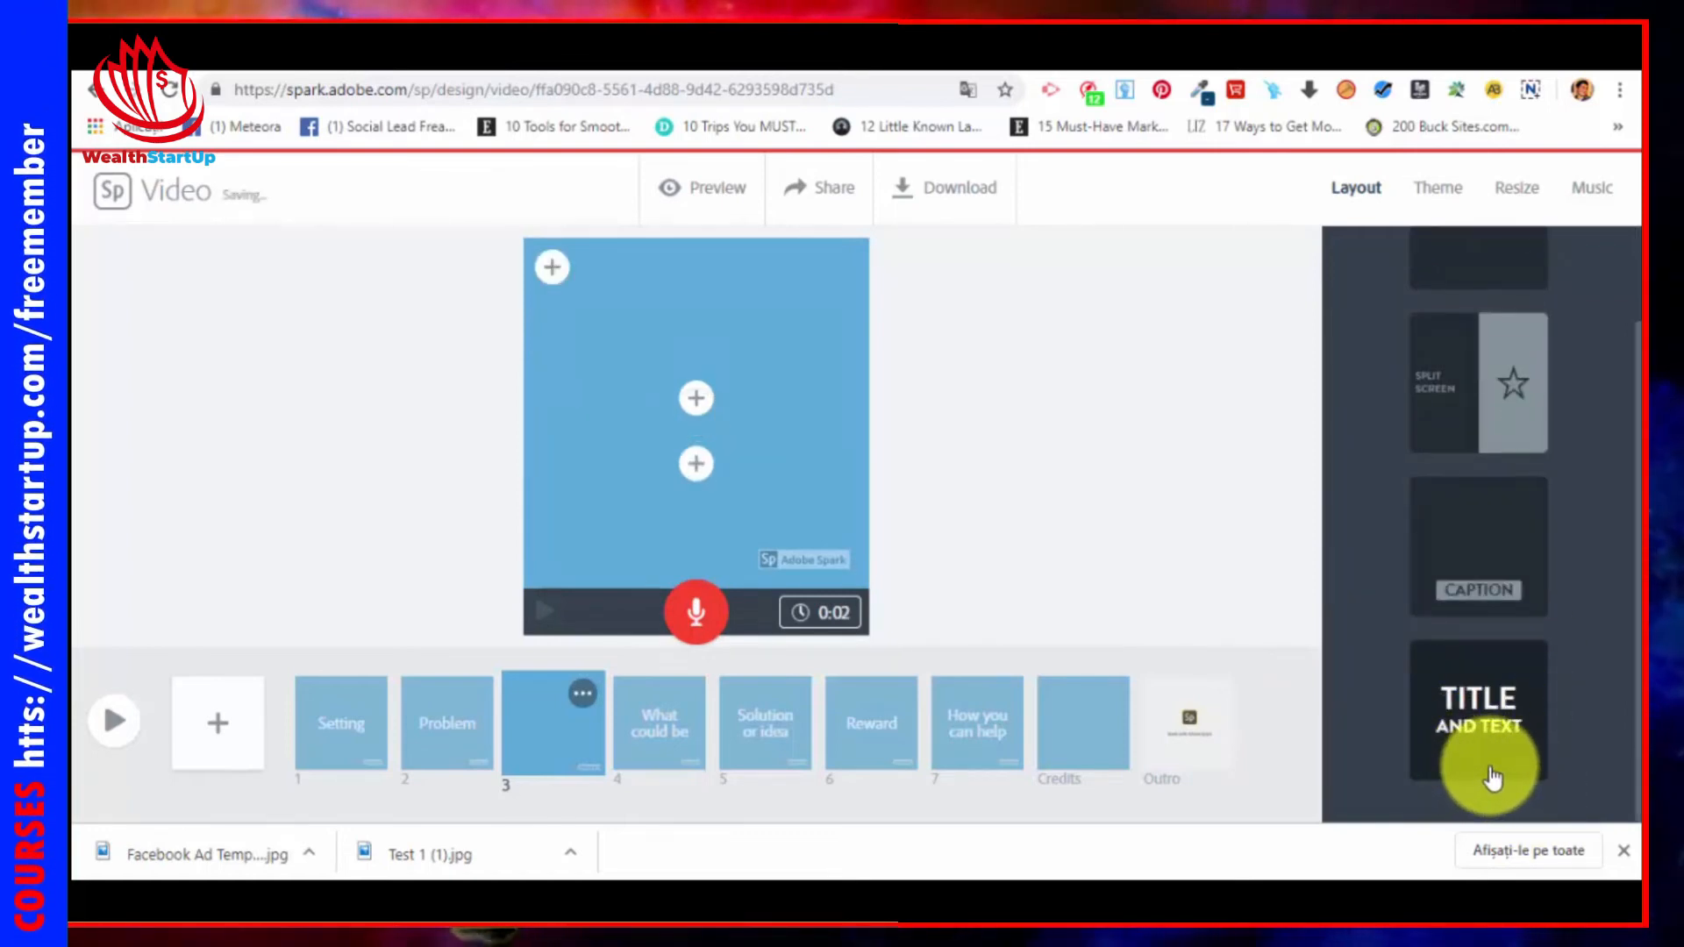
click(689, 391)
click(697, 465)
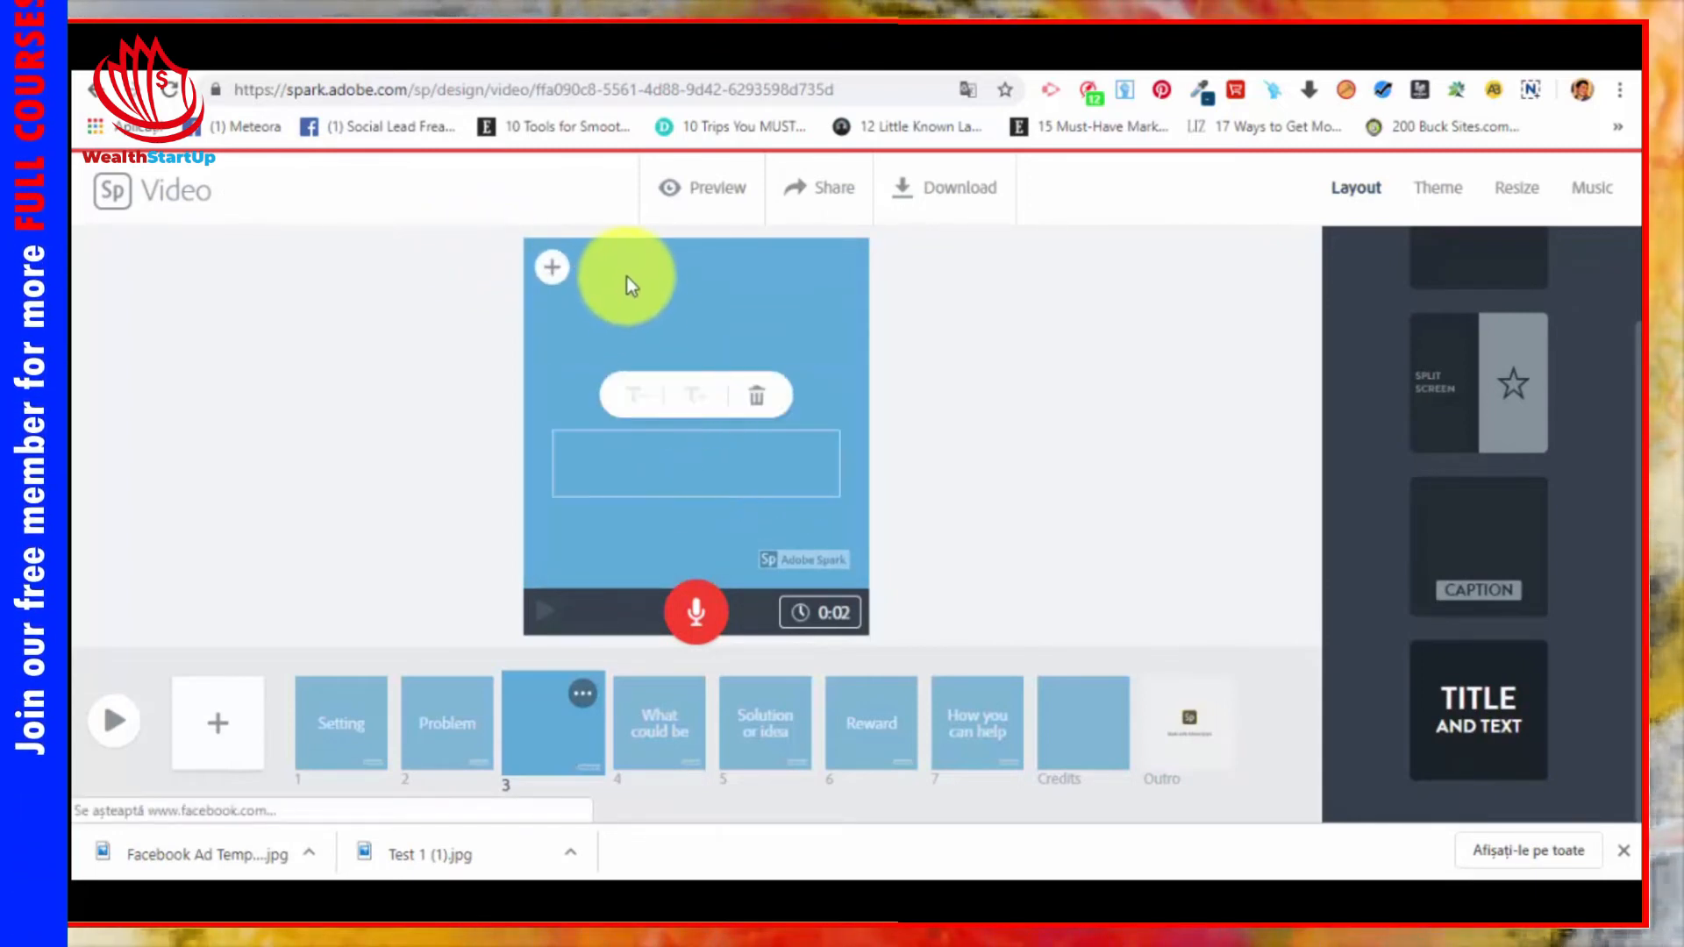
click(655, 297)
click(553, 283)
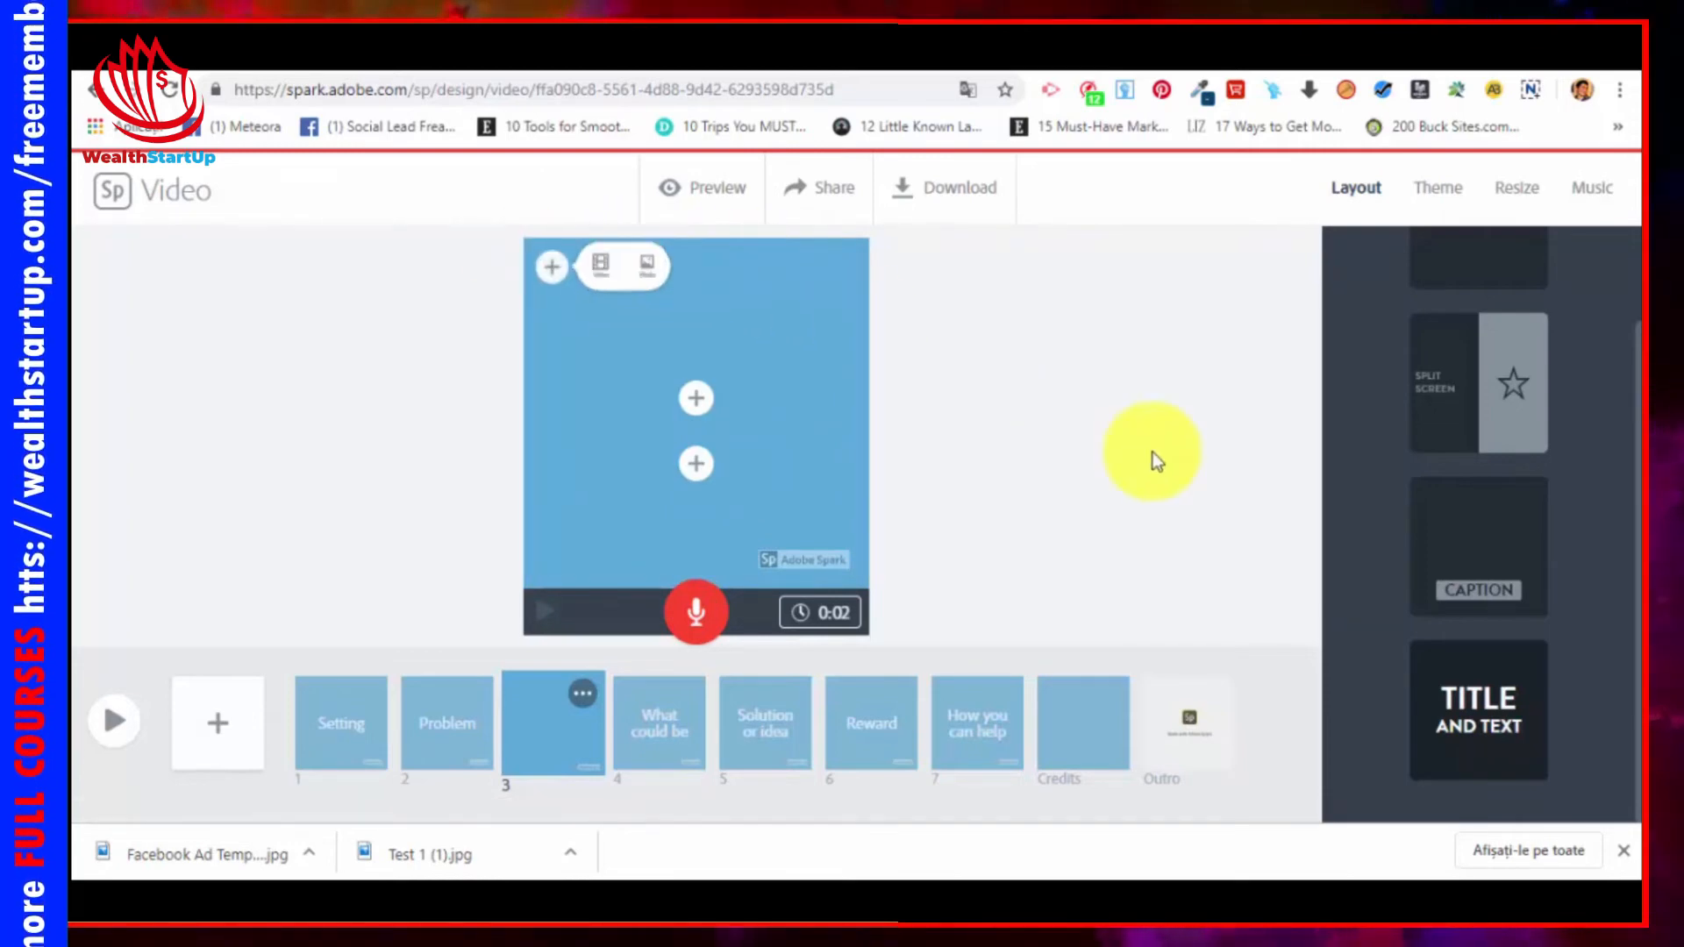
Step: Try the caption and fullscreen layouts on slide 3 again and settle on the title and text layout
click(1502, 537)
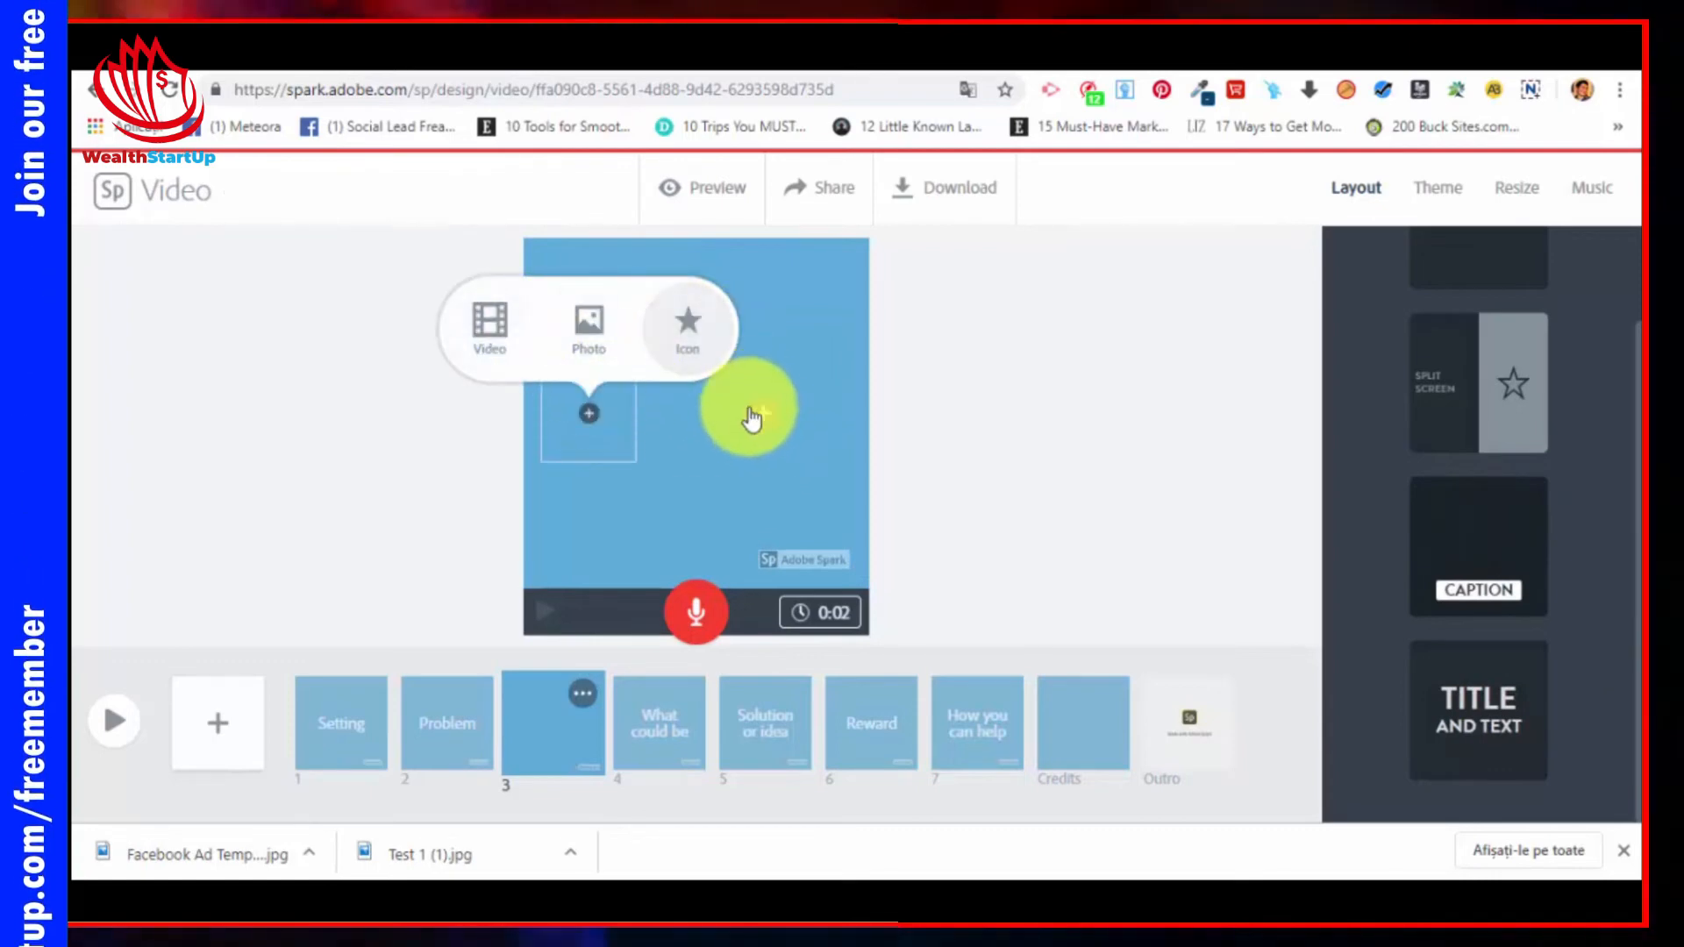
click(754, 423)
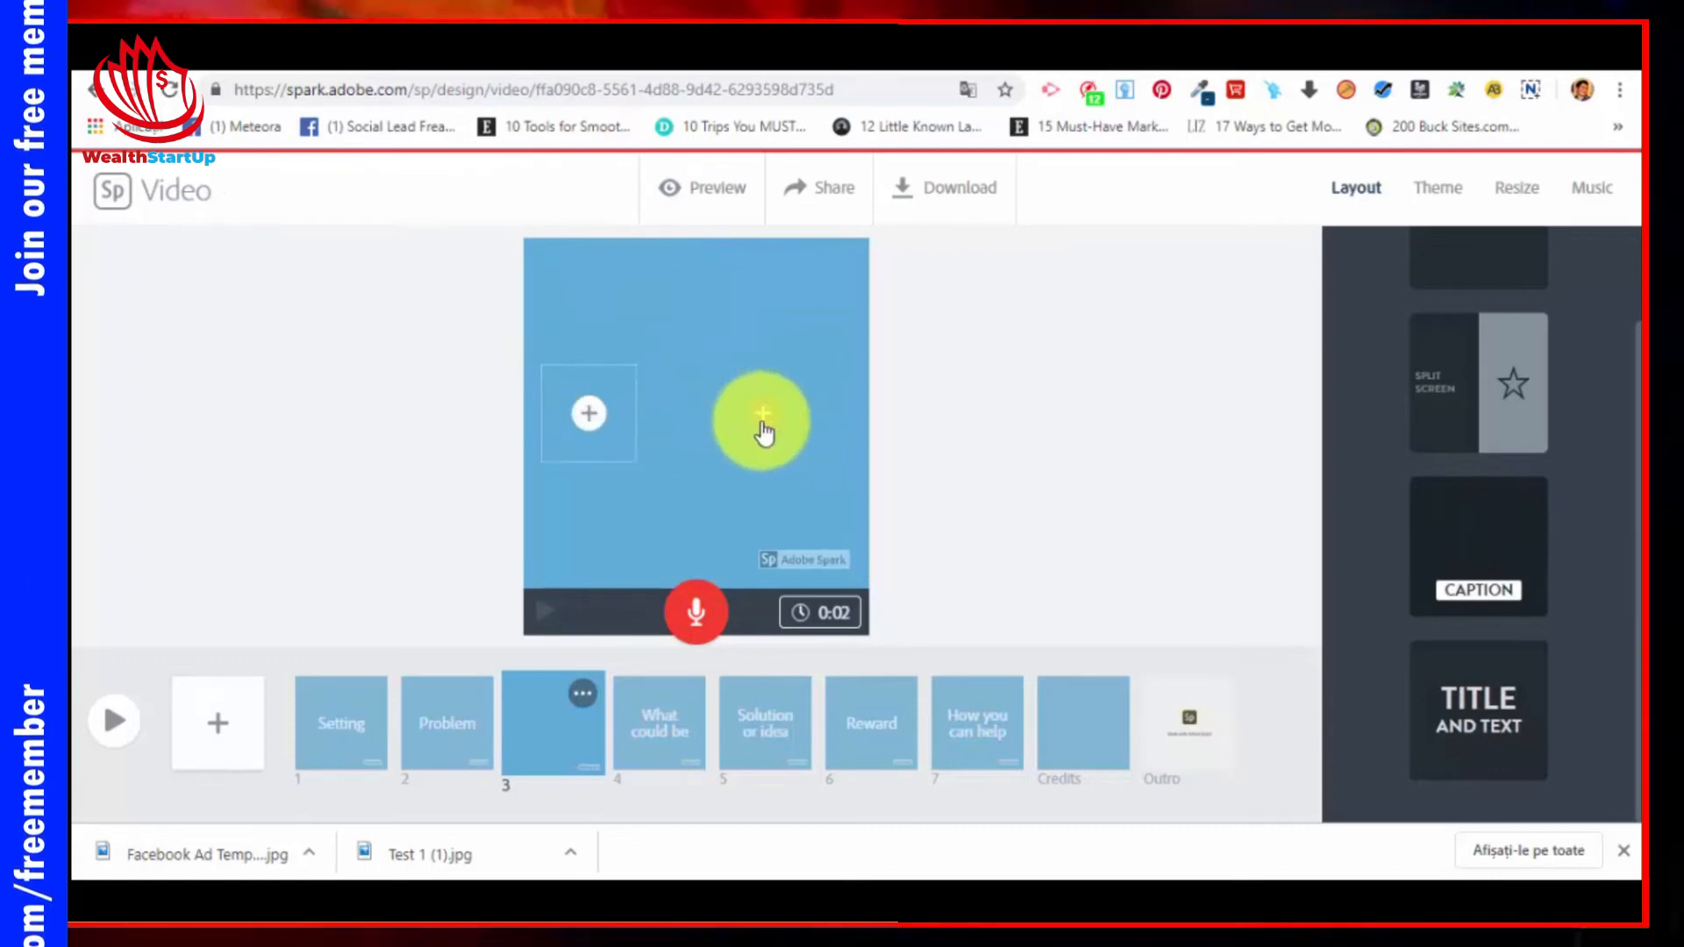
click(1087, 535)
scroll(1448, 526, up, 2)
click(1460, 359)
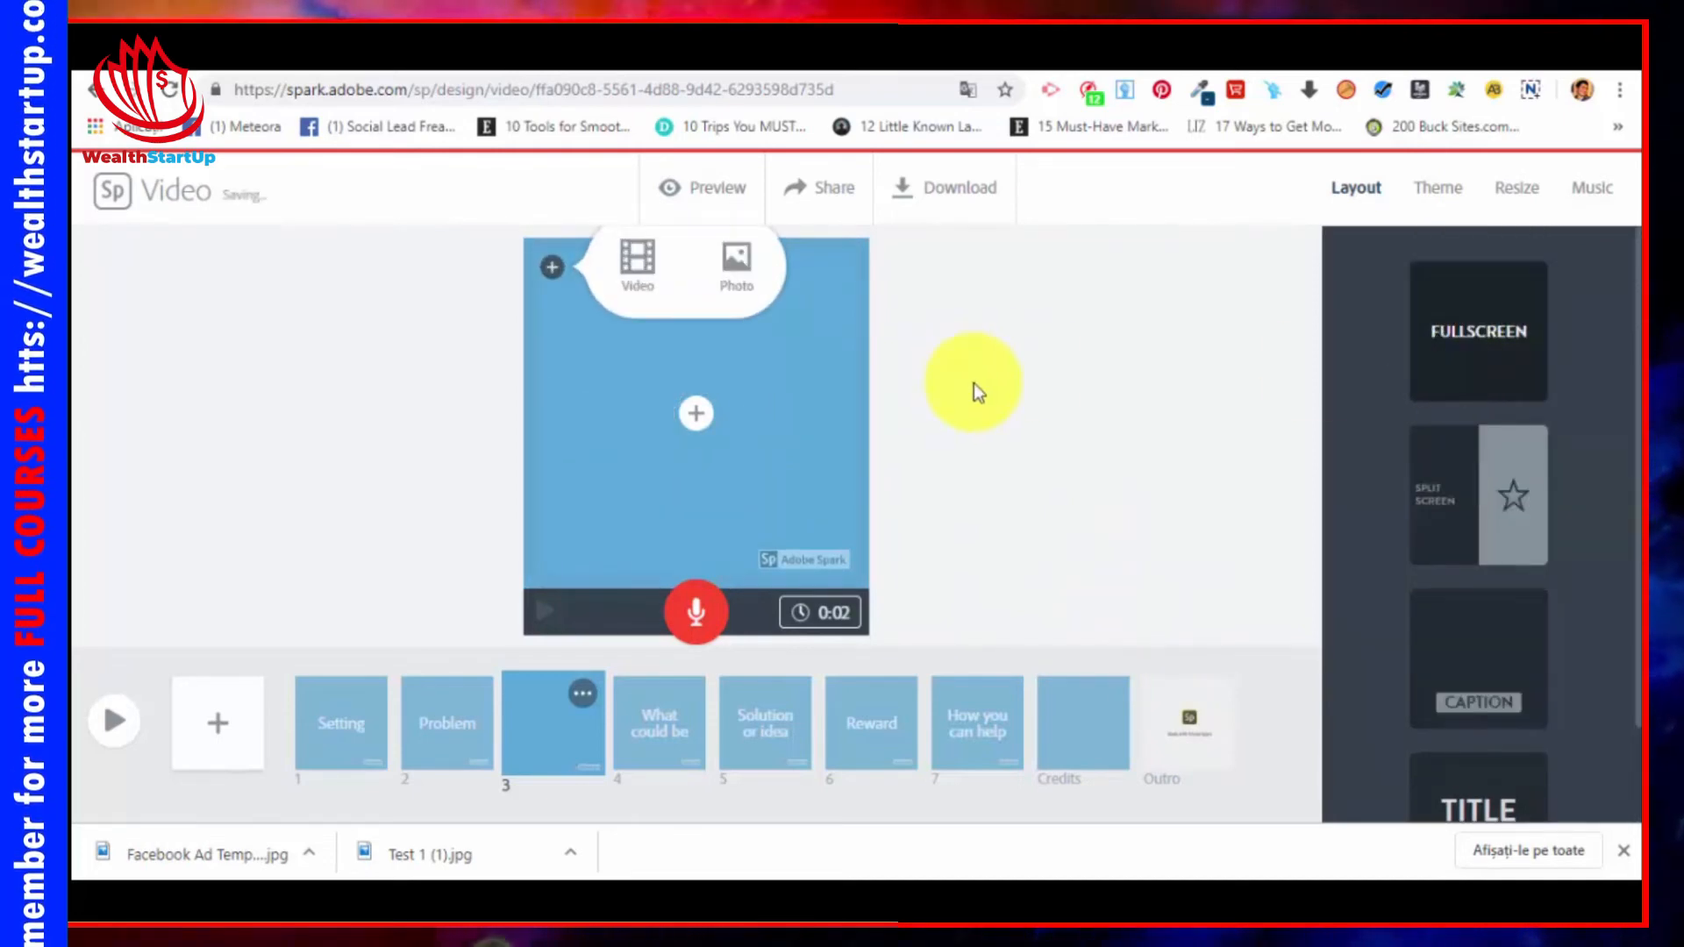
click(1466, 620)
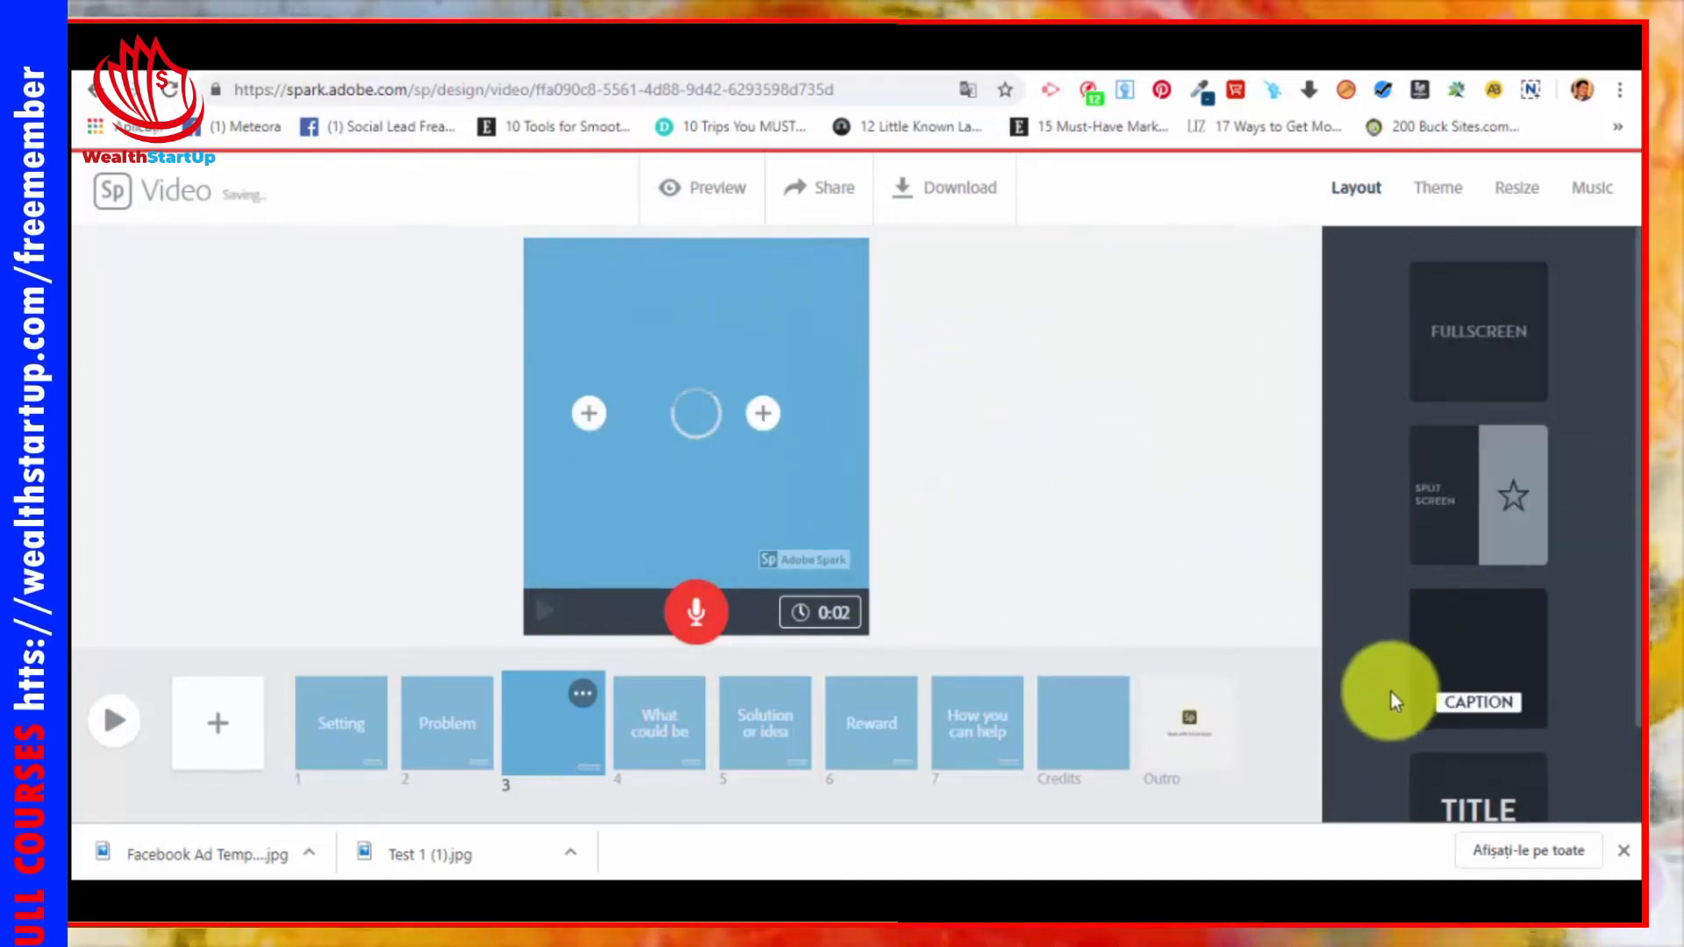
click(1477, 789)
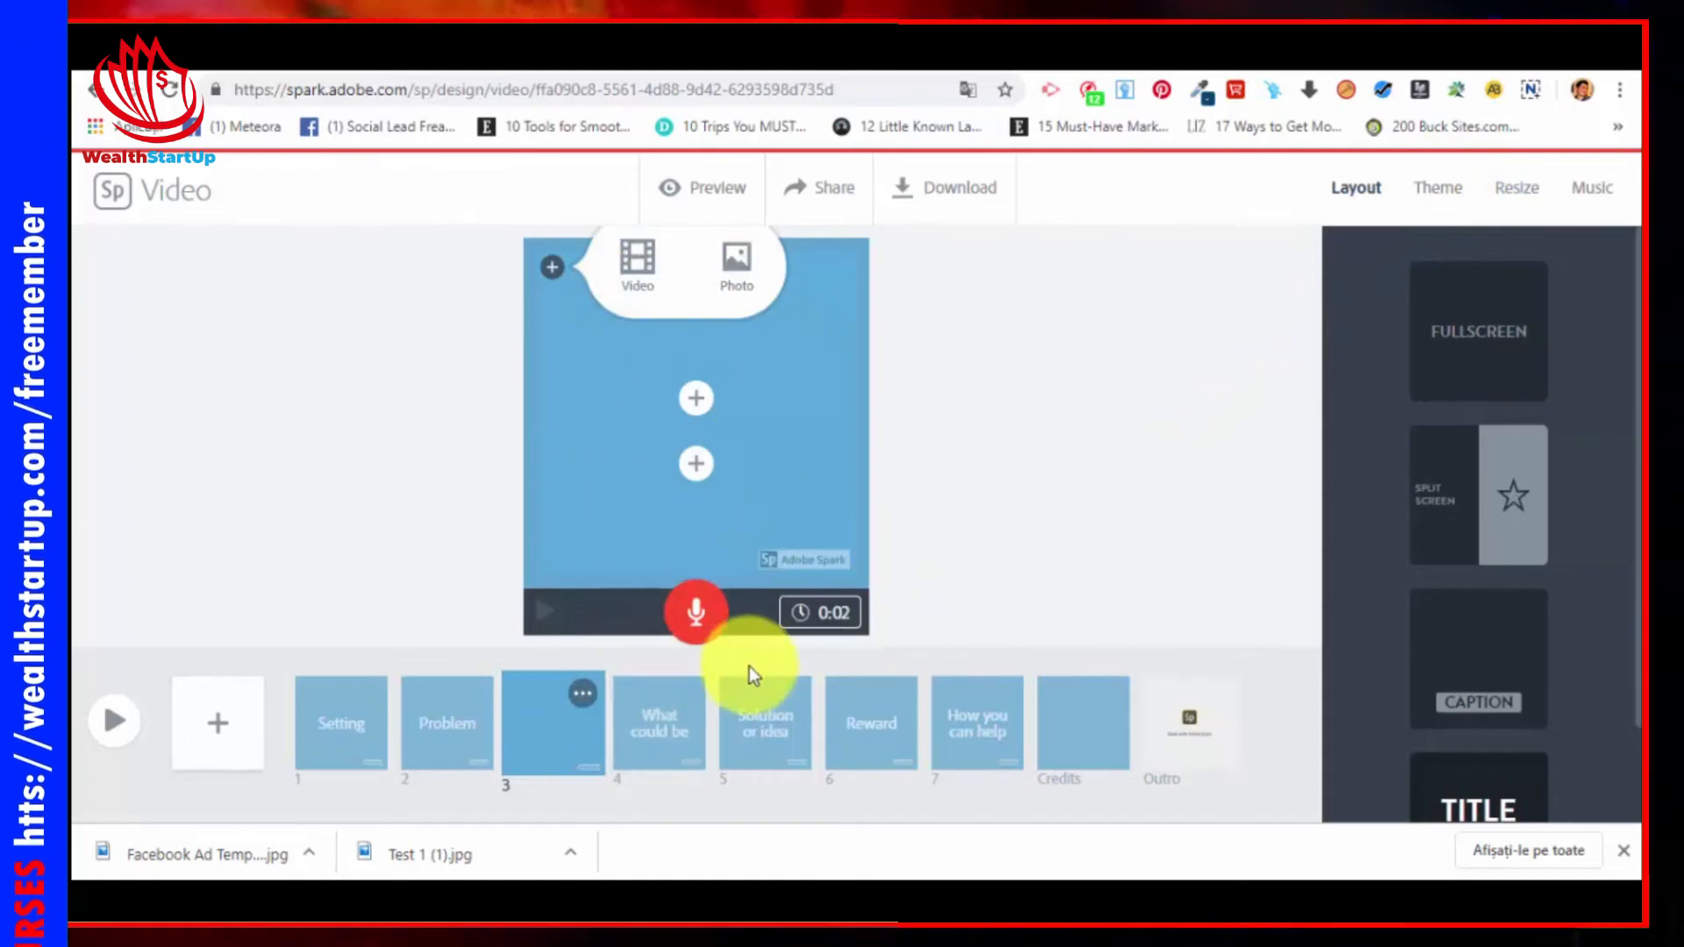
Step: Try the green and orange color variants of the Tidal theme from the What could be slide
click(681, 729)
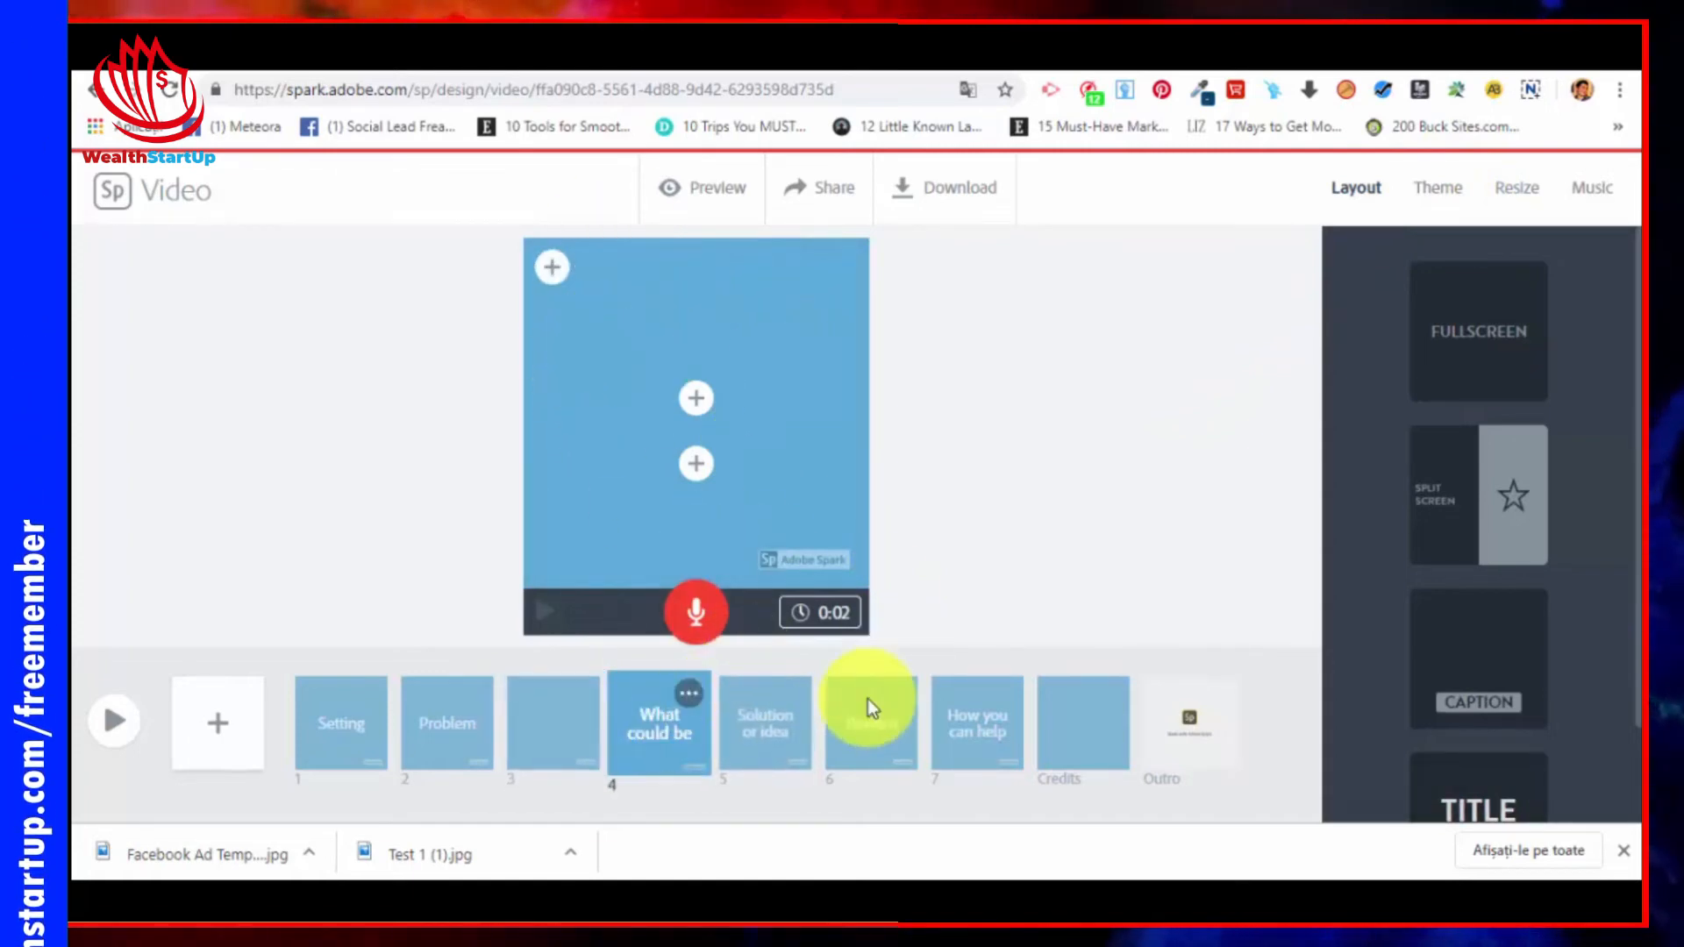
click(1413, 205)
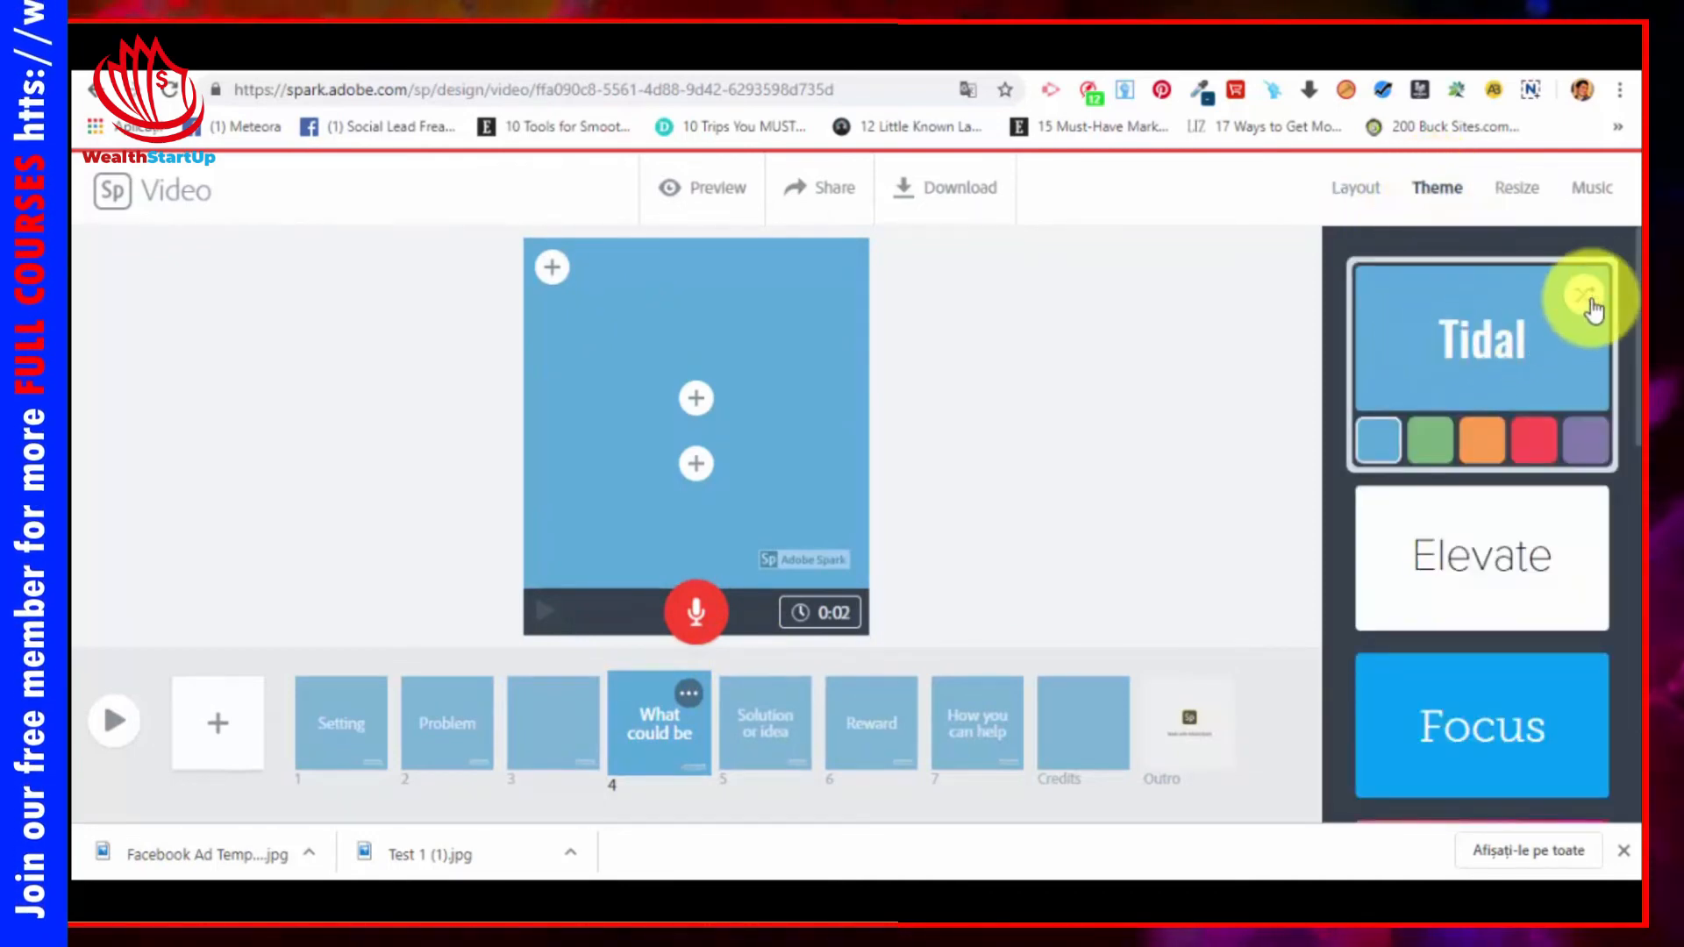
click(1425, 443)
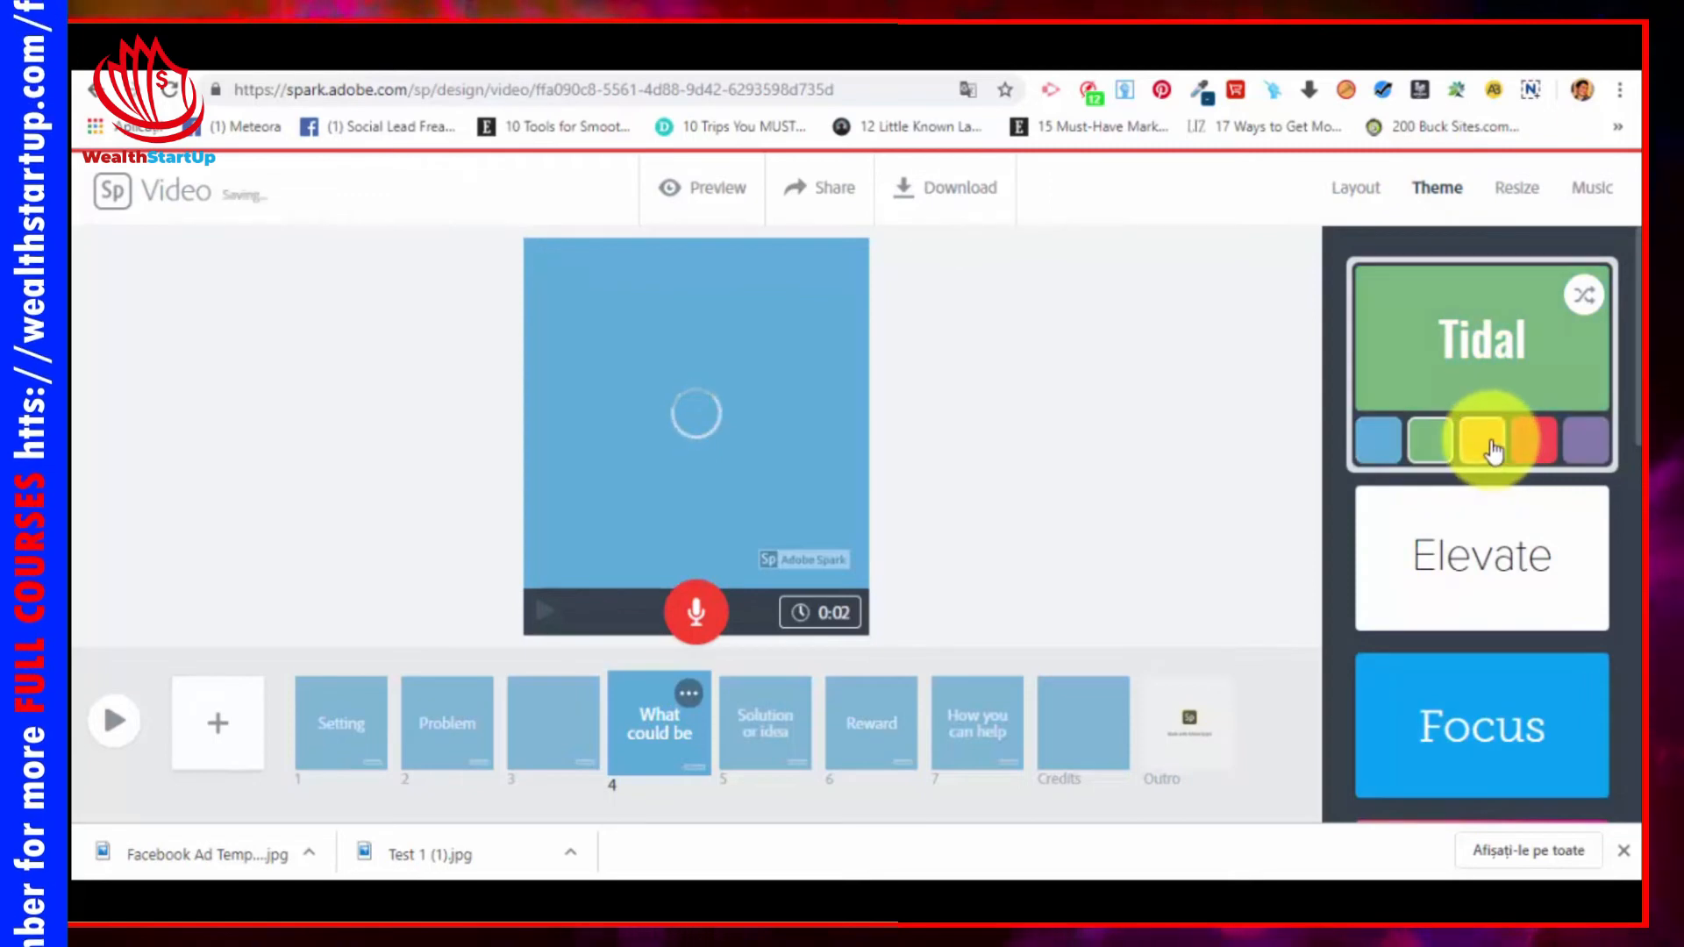
click(1492, 443)
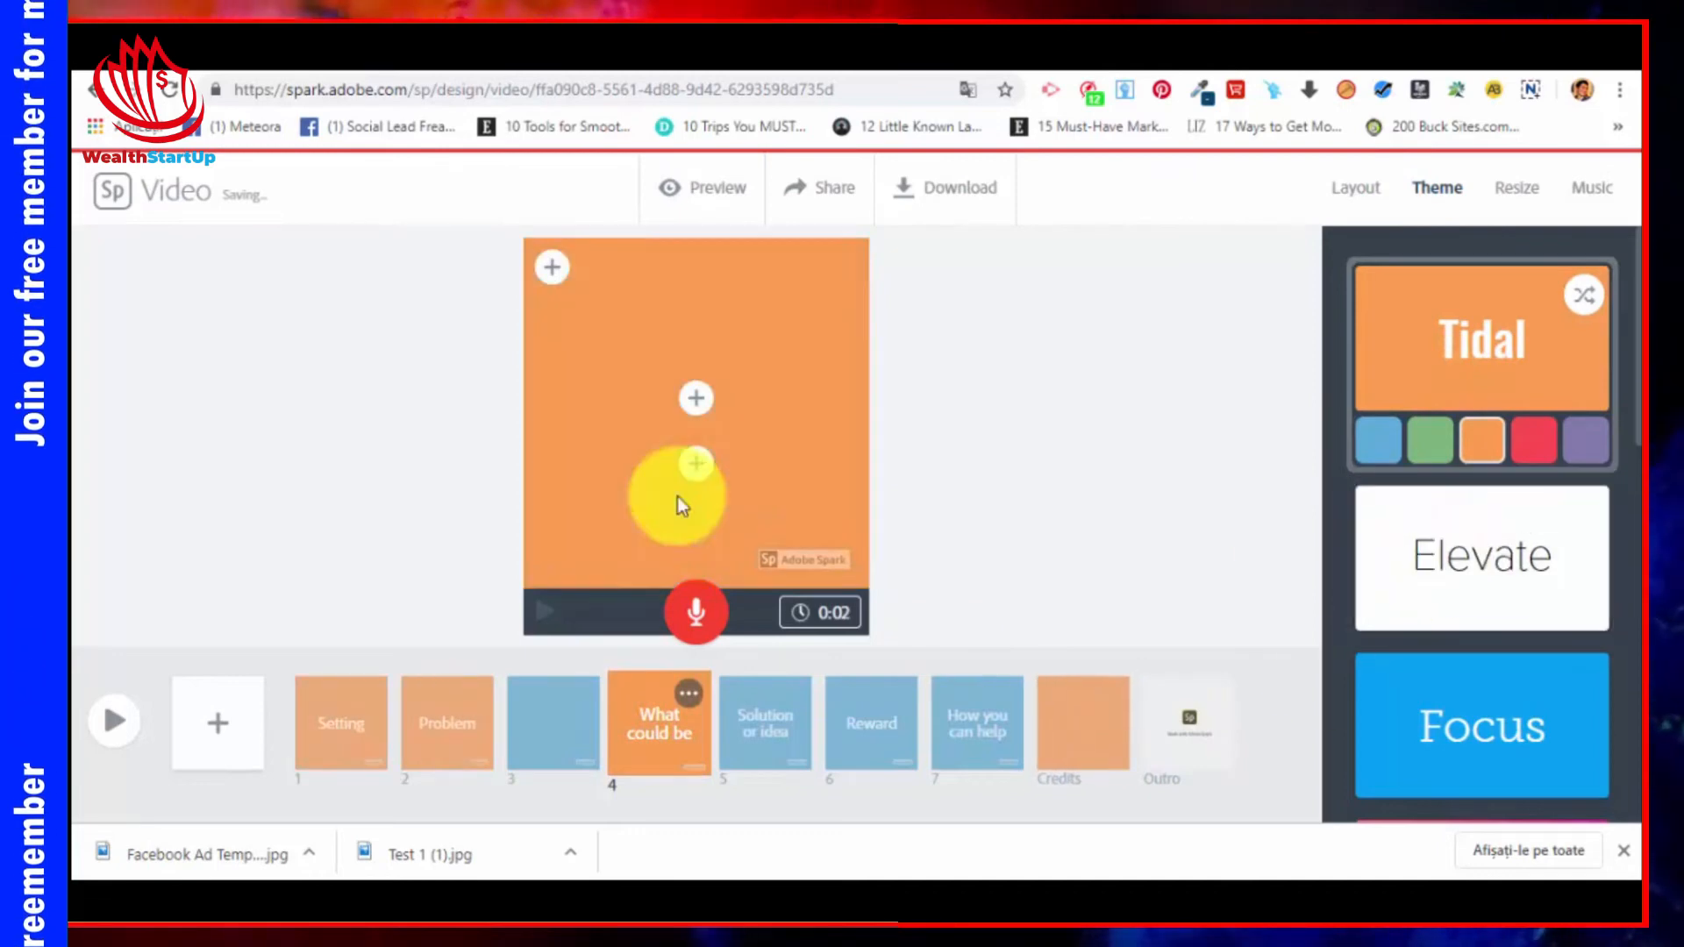
Step: Apply the Statement theme in its red color to the video and look through the remaining themes
scroll(1515, 579, down, 5)
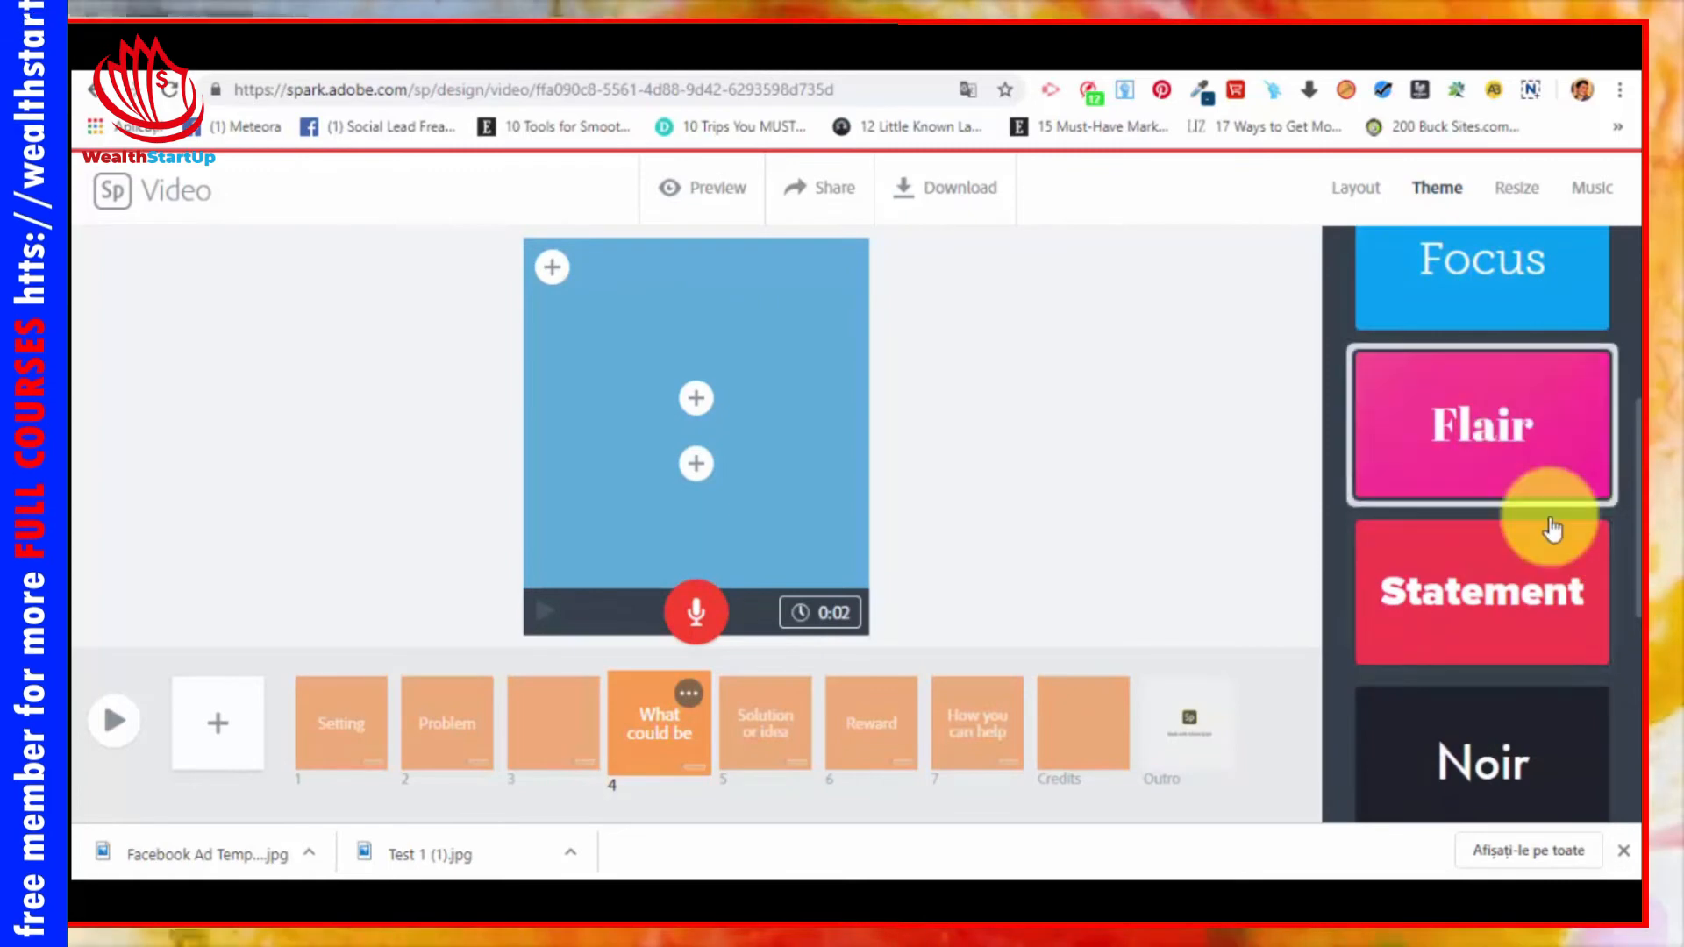
click(1549, 566)
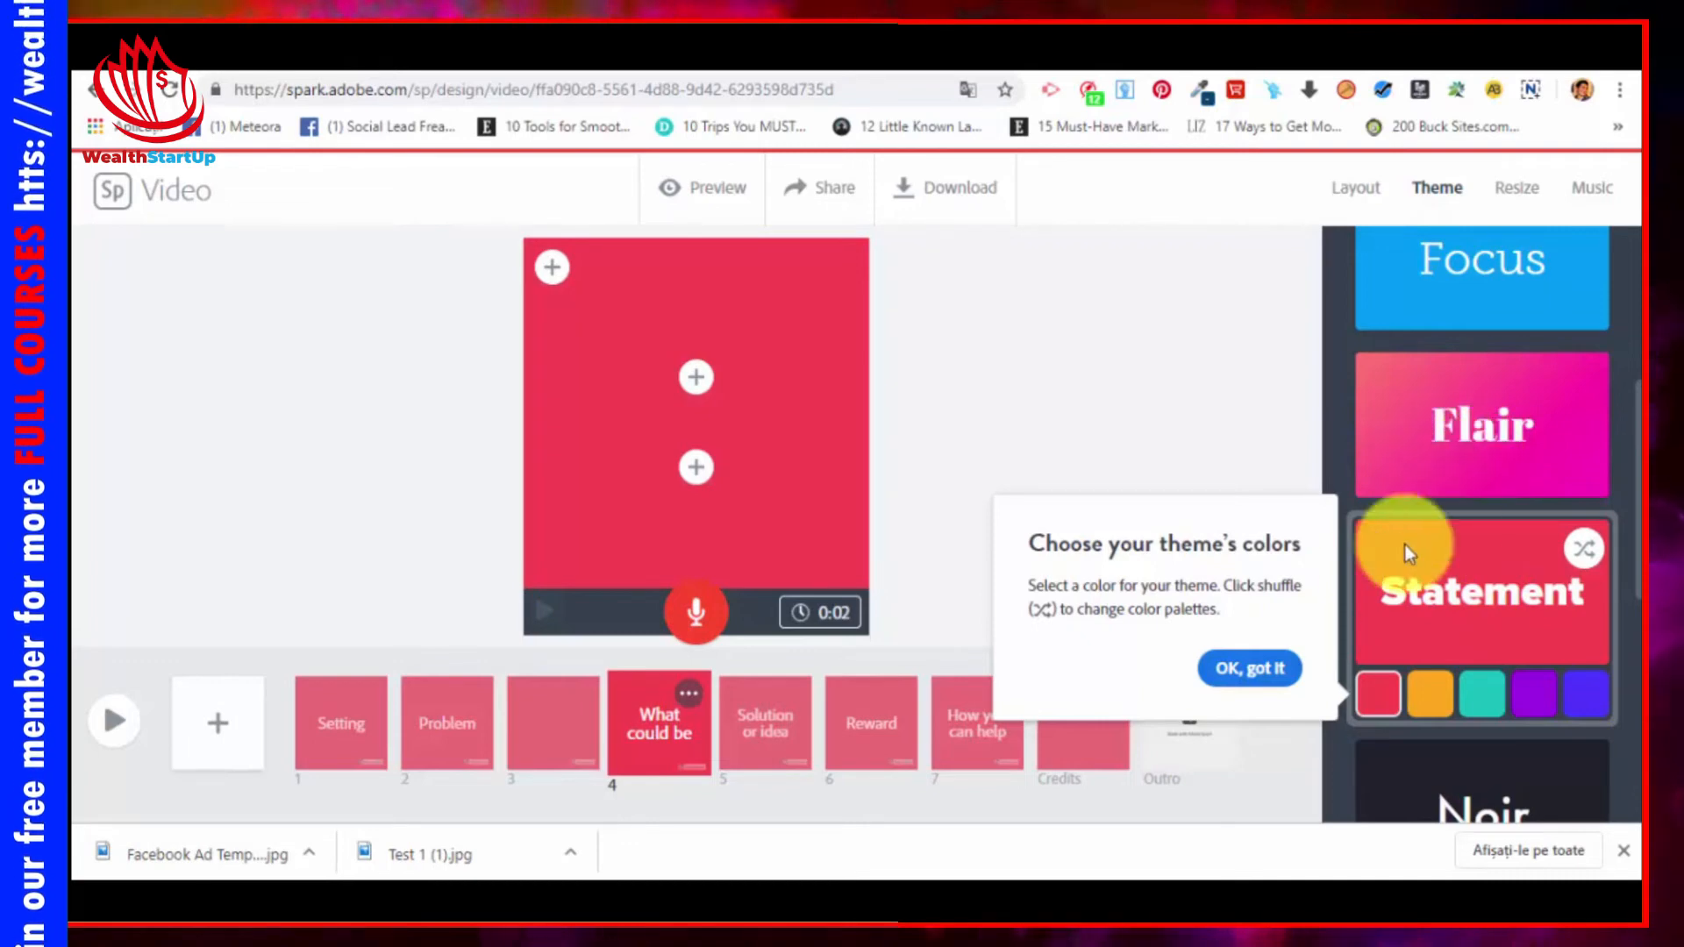
click(1269, 667)
scroll(1544, 667, down, 6)
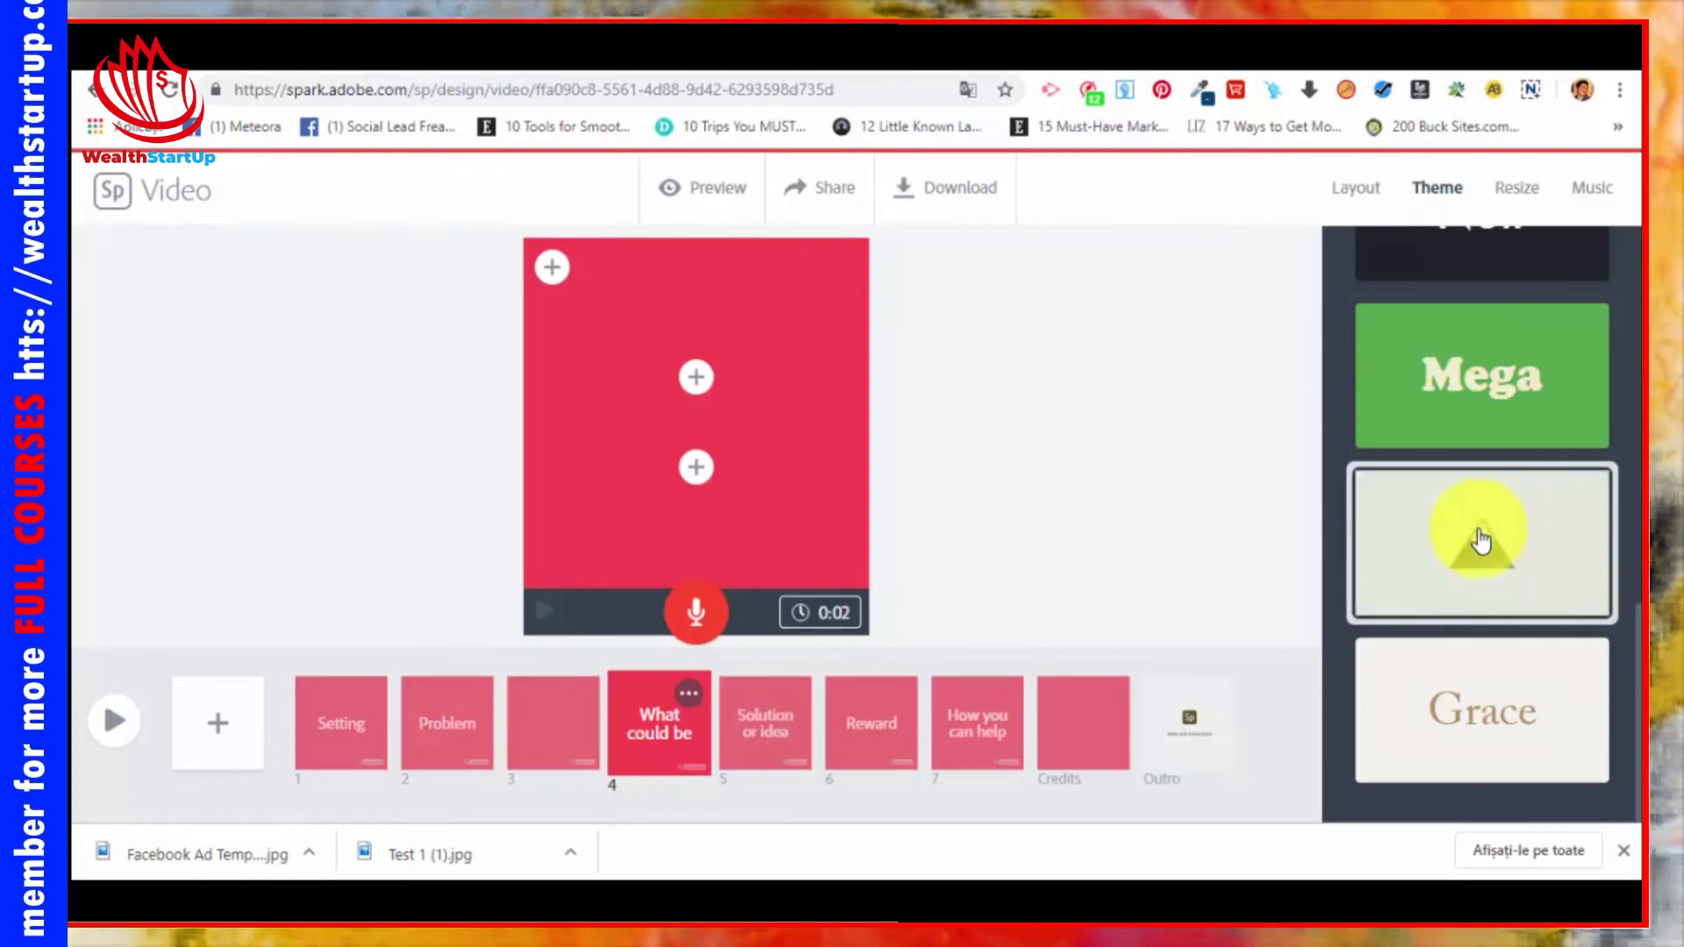
scroll(1474, 562, up, 10)
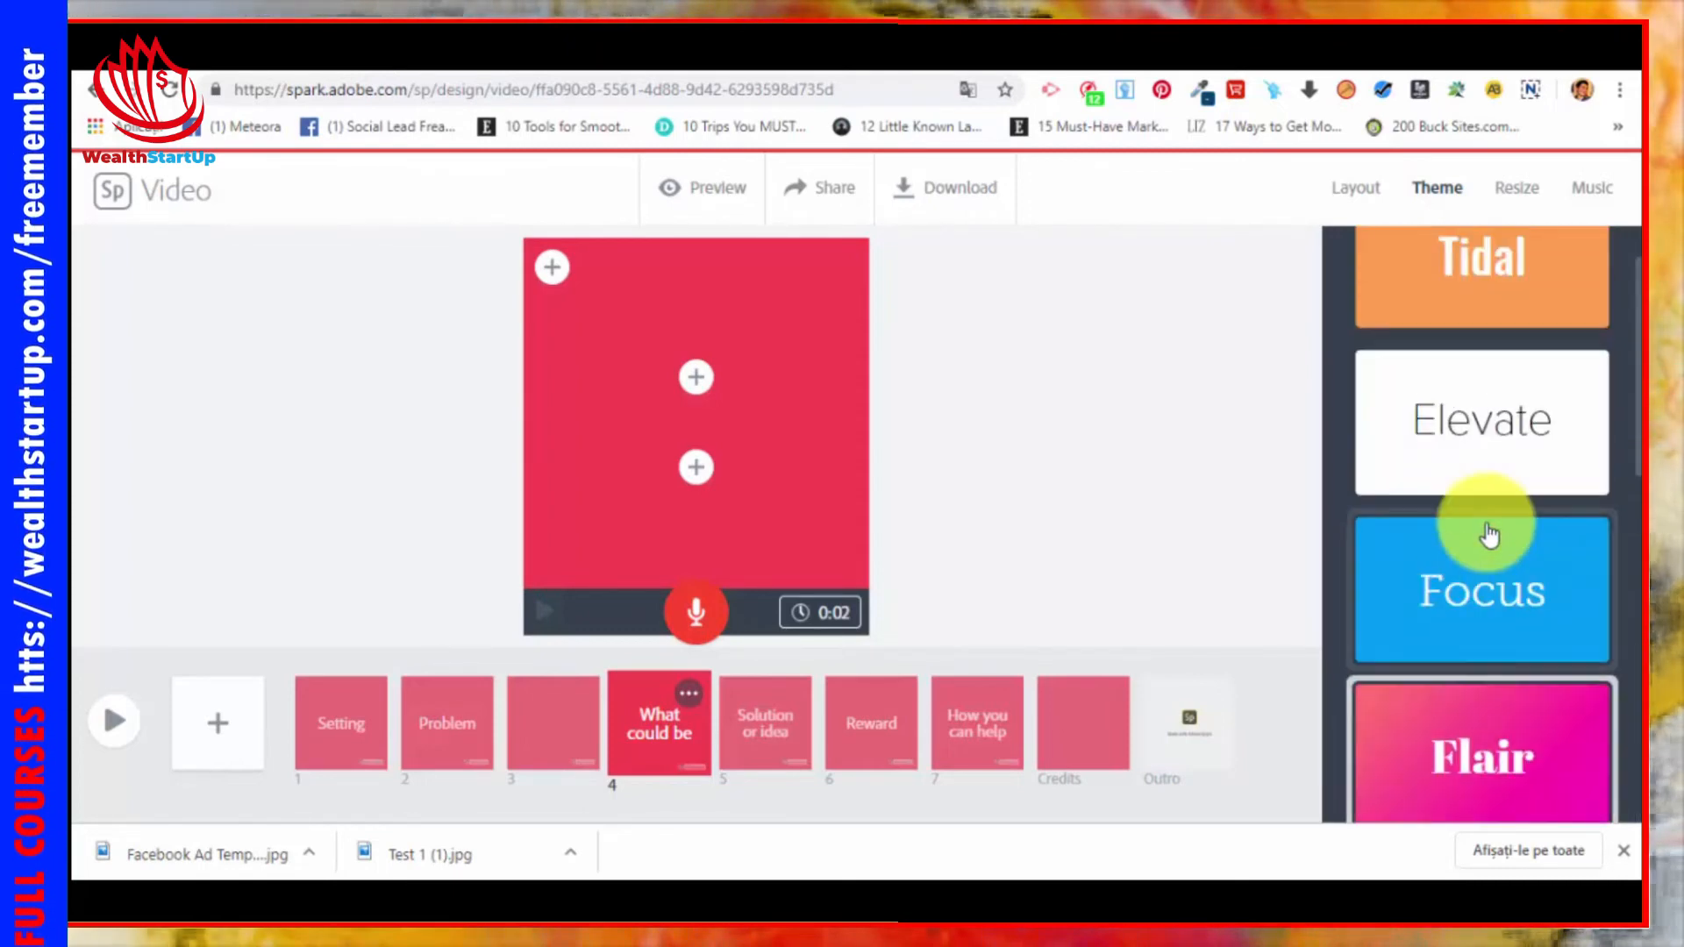
Step: Check the widescreen and square resize options, and test the background music's on/off switch and volume
click(1508, 205)
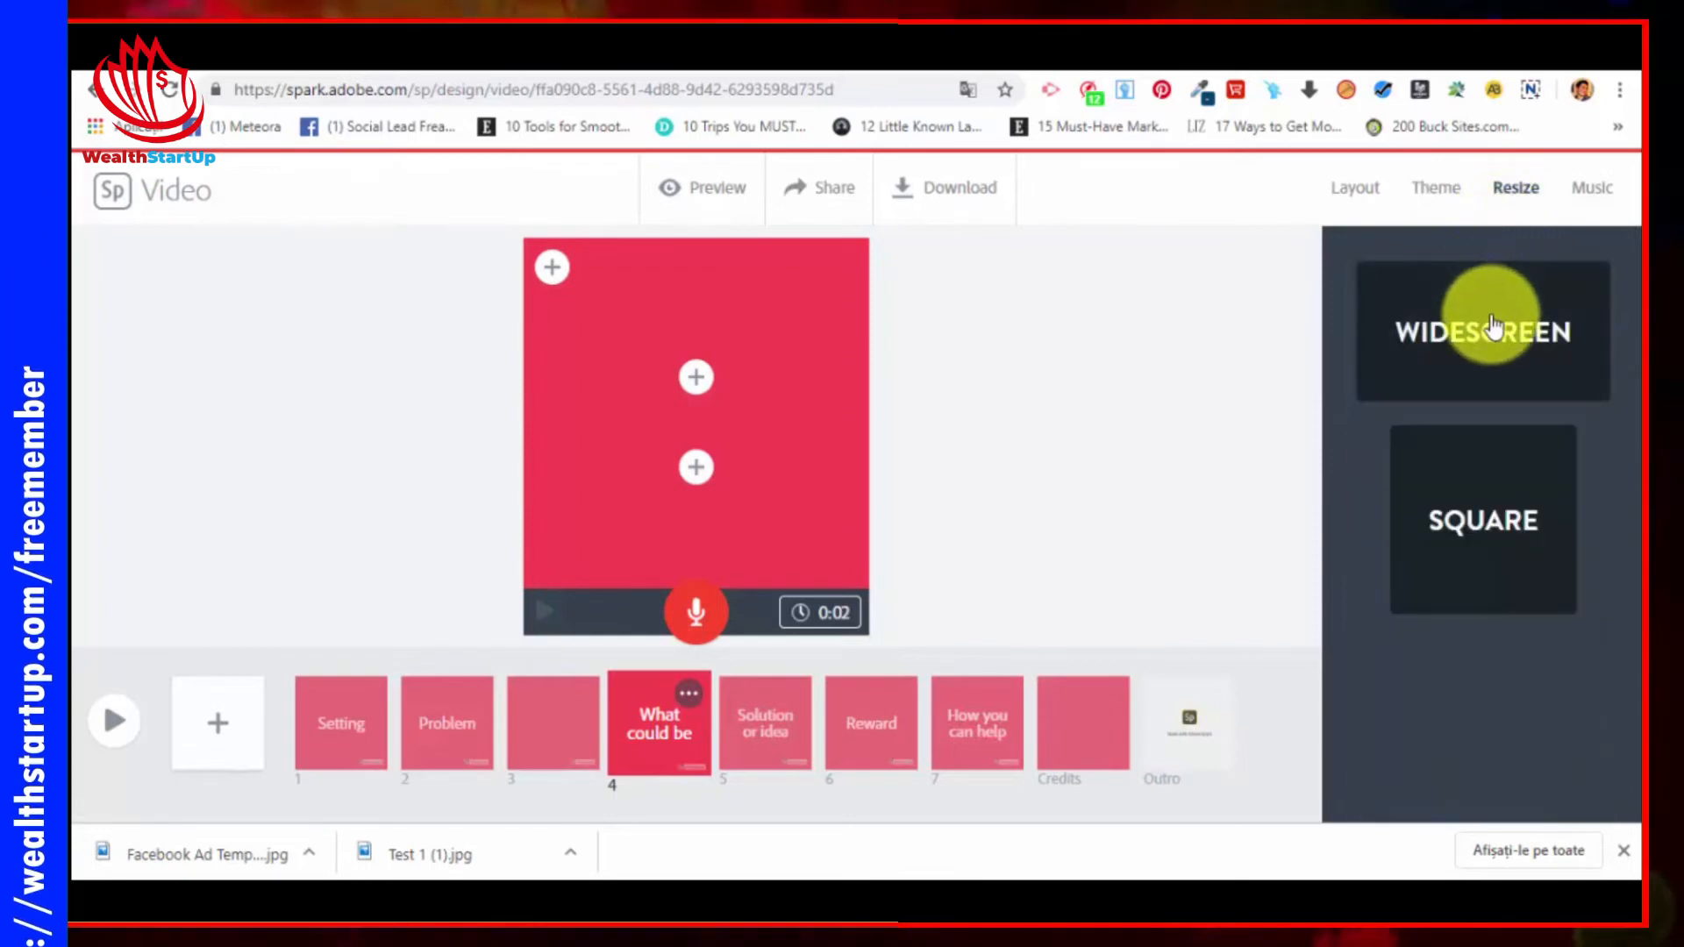
click(1590, 186)
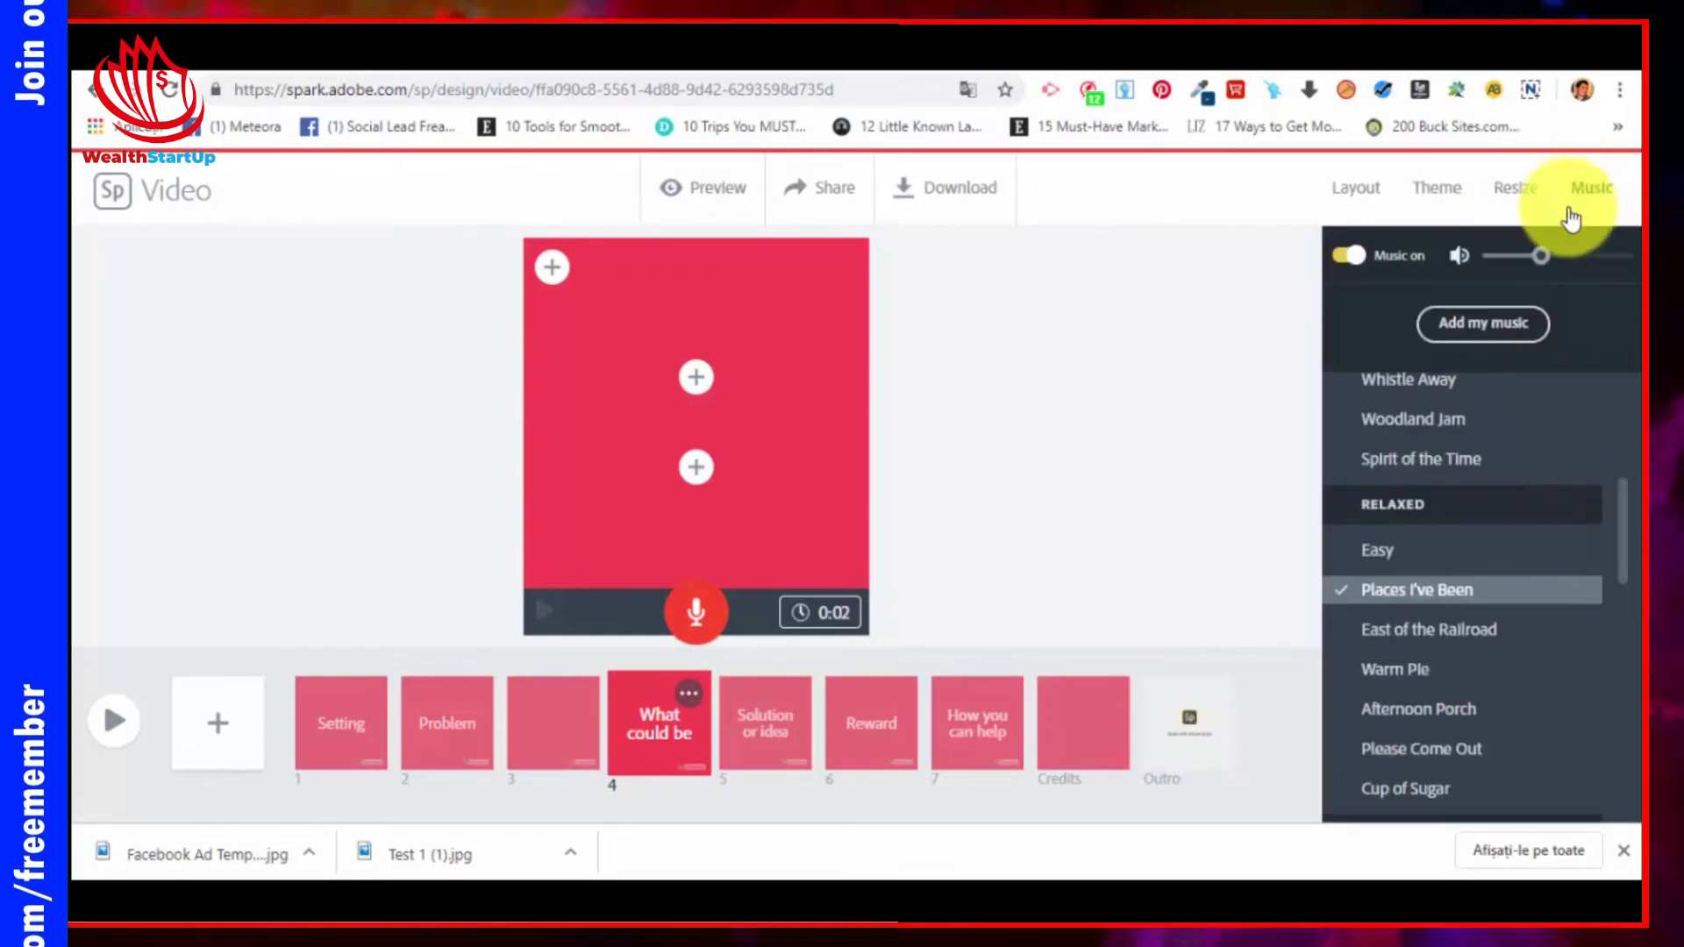
click(1342, 257)
click(1356, 262)
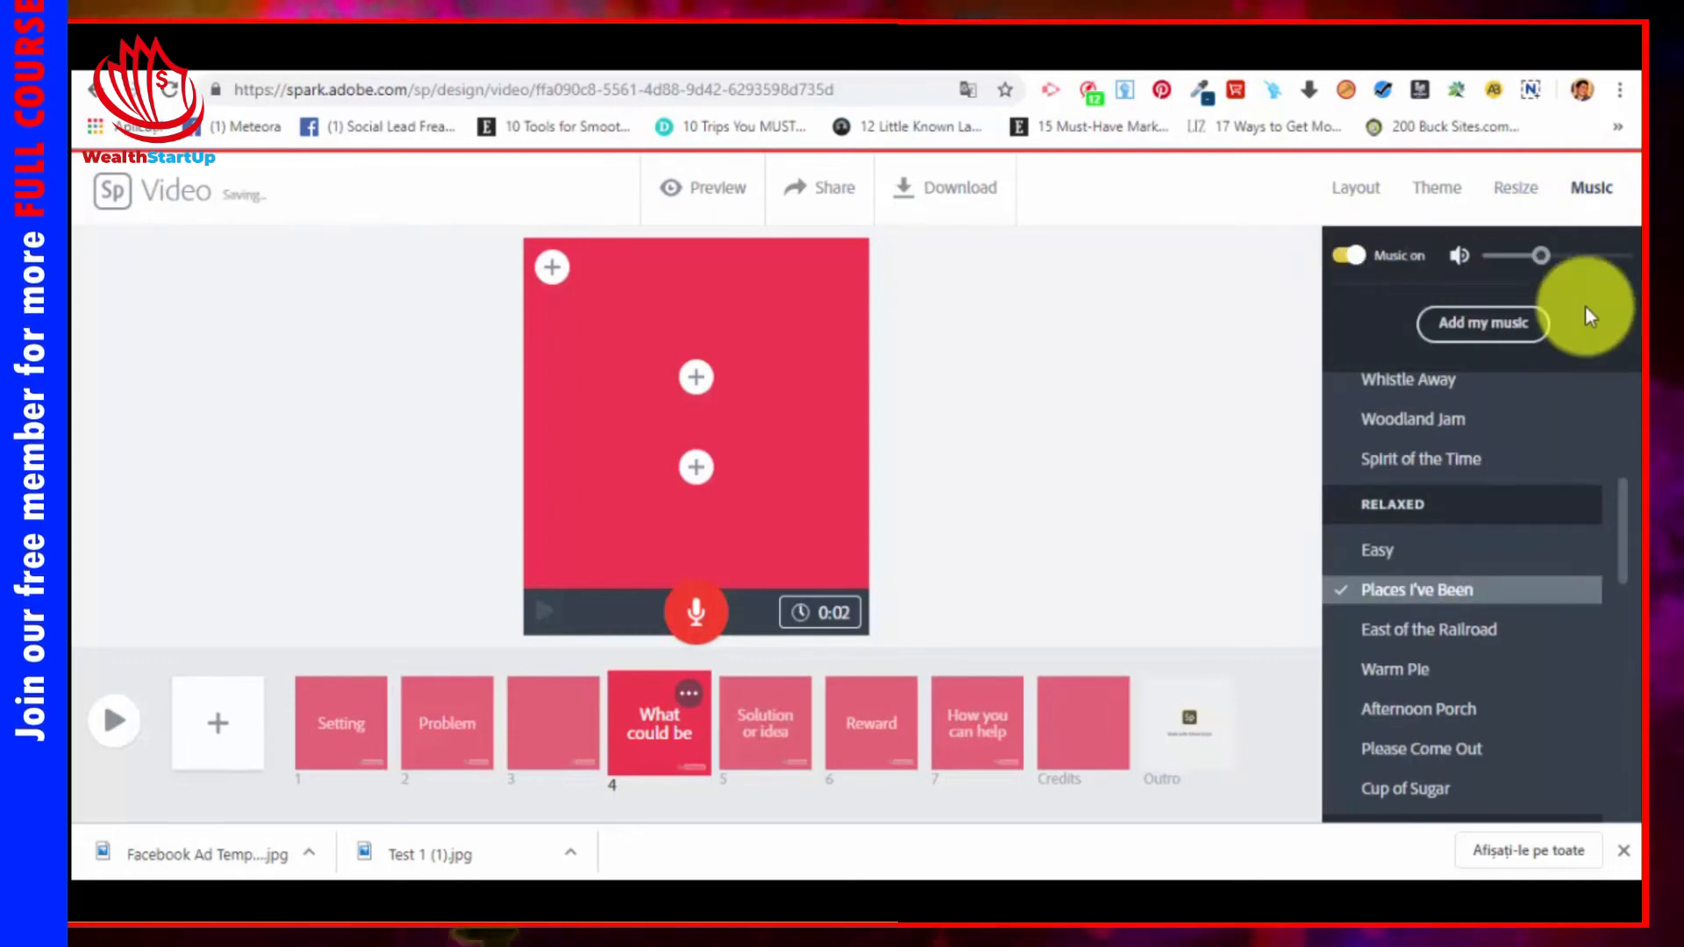
drag(1502, 265, 1541, 257)
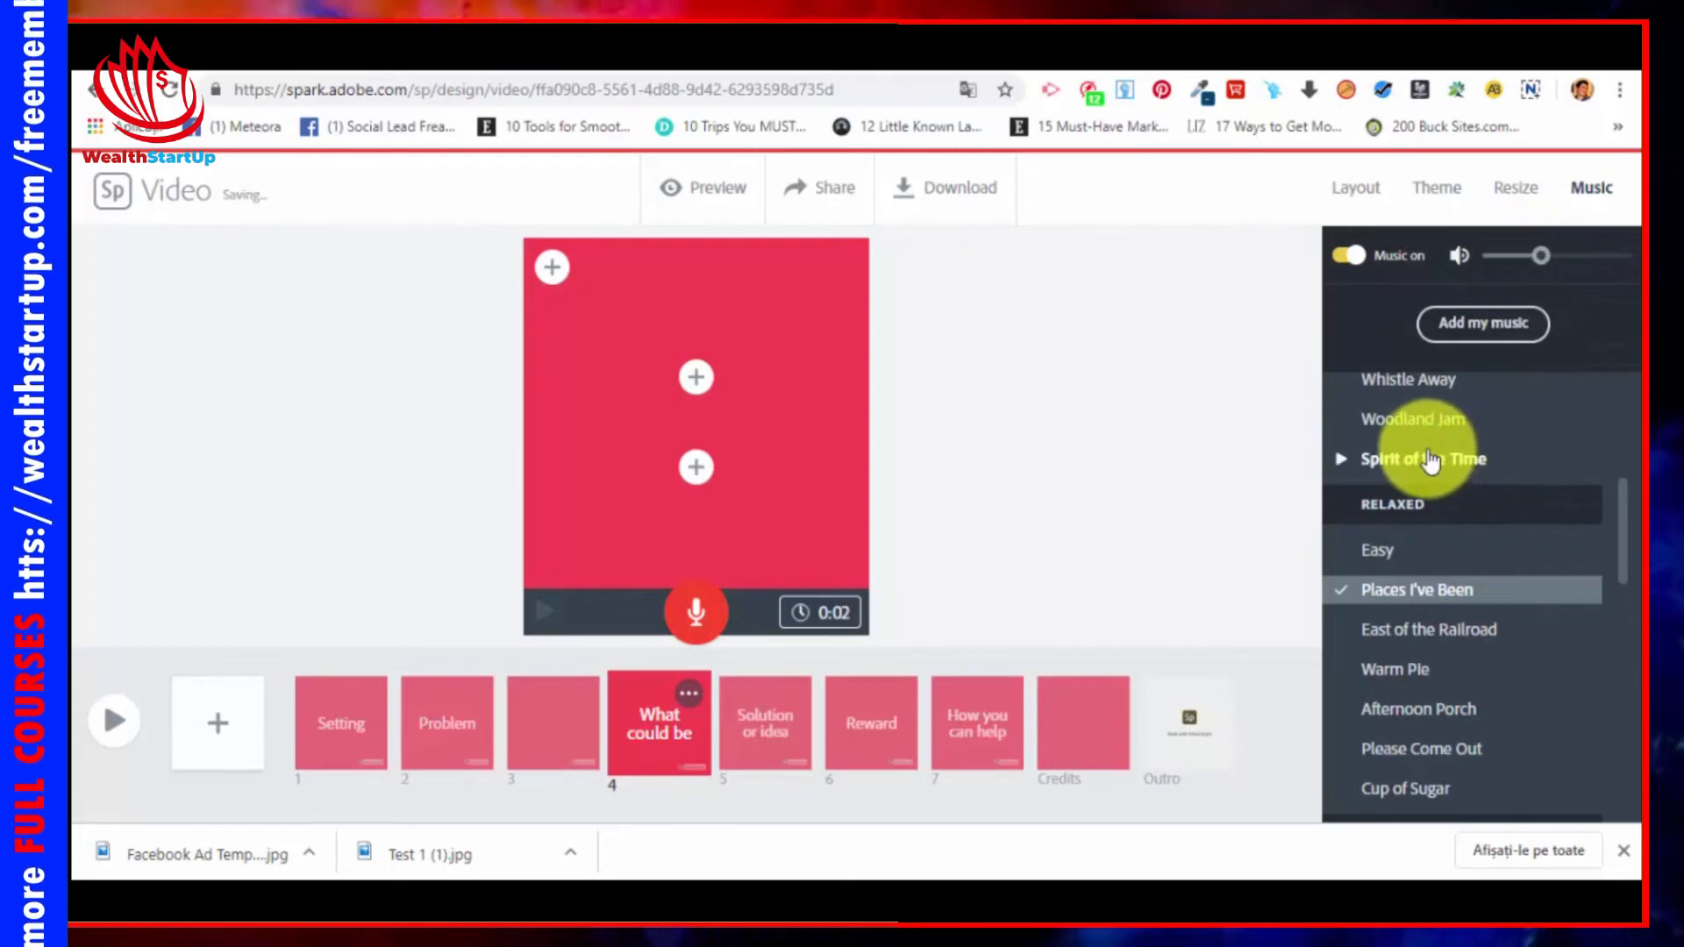
Step: Set Leap Frog from the Happy tracks as the background music and sample Comfy Cotton
scroll(1456, 467, up, 5)
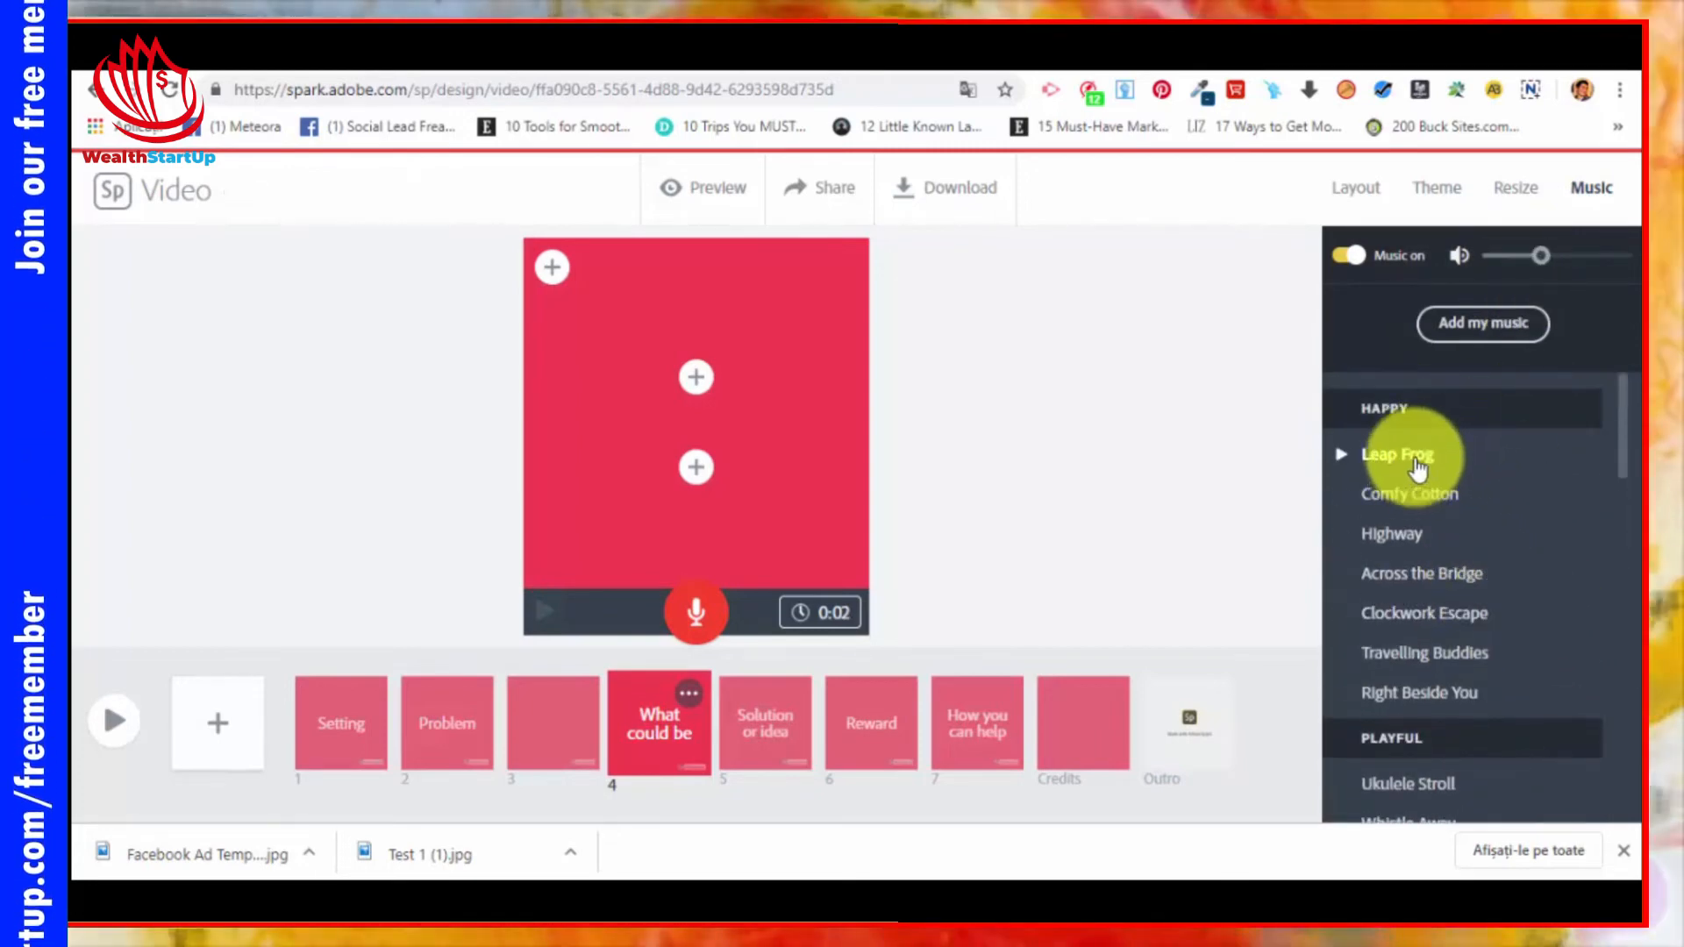
click(1419, 458)
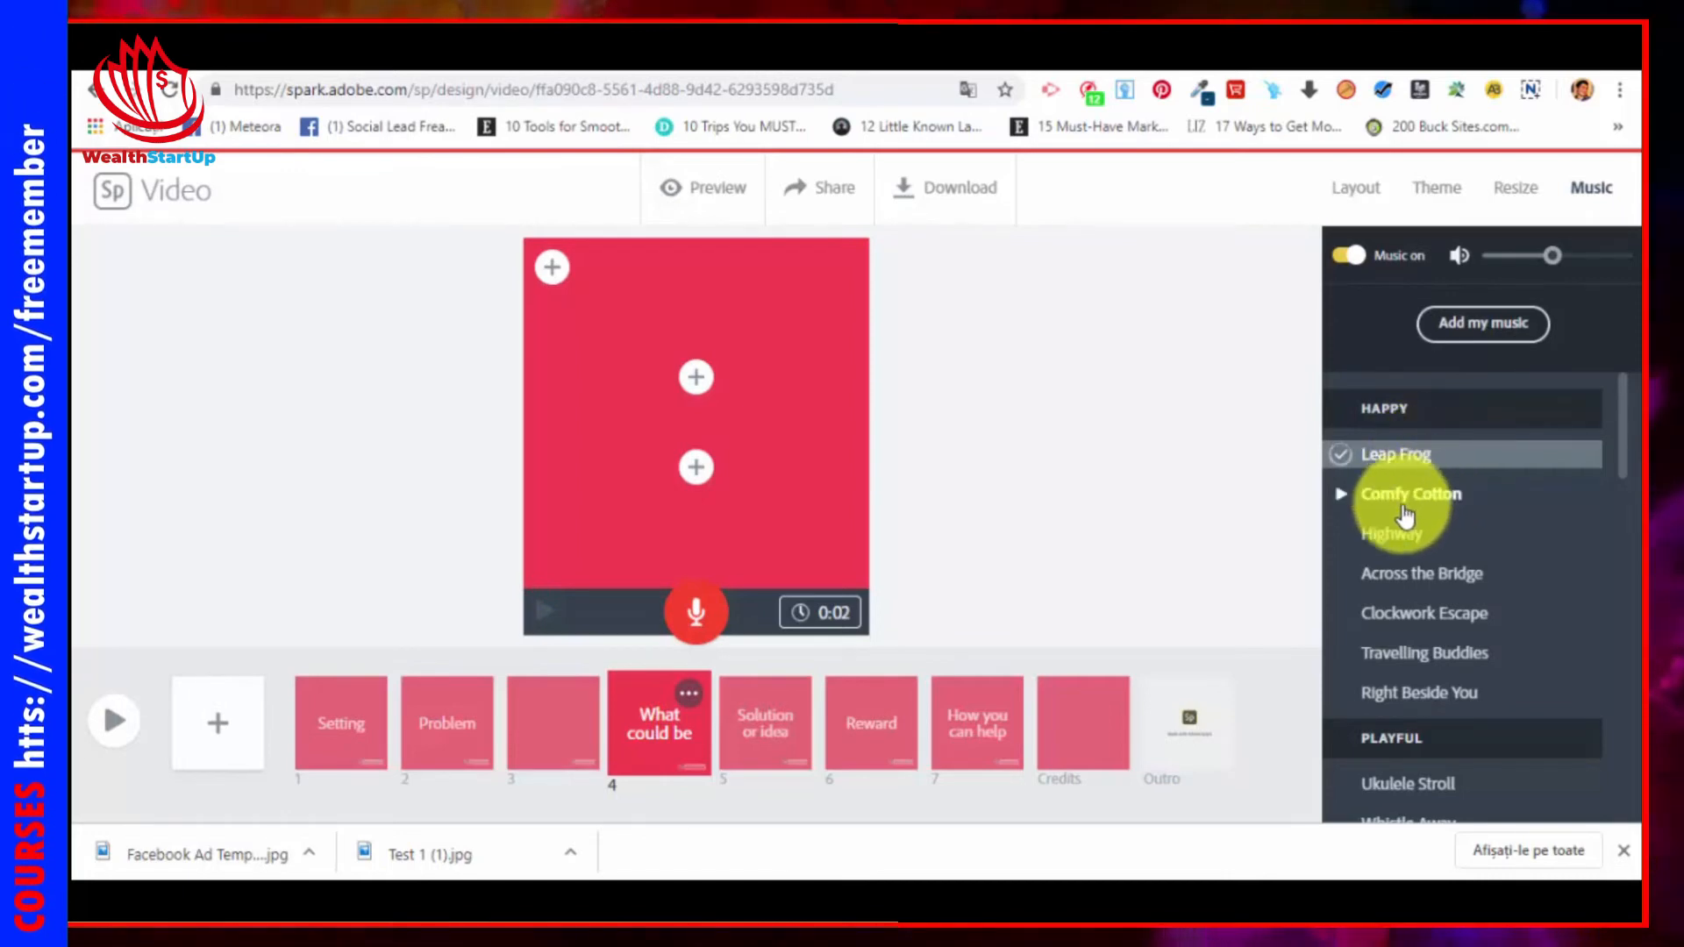
click(1344, 499)
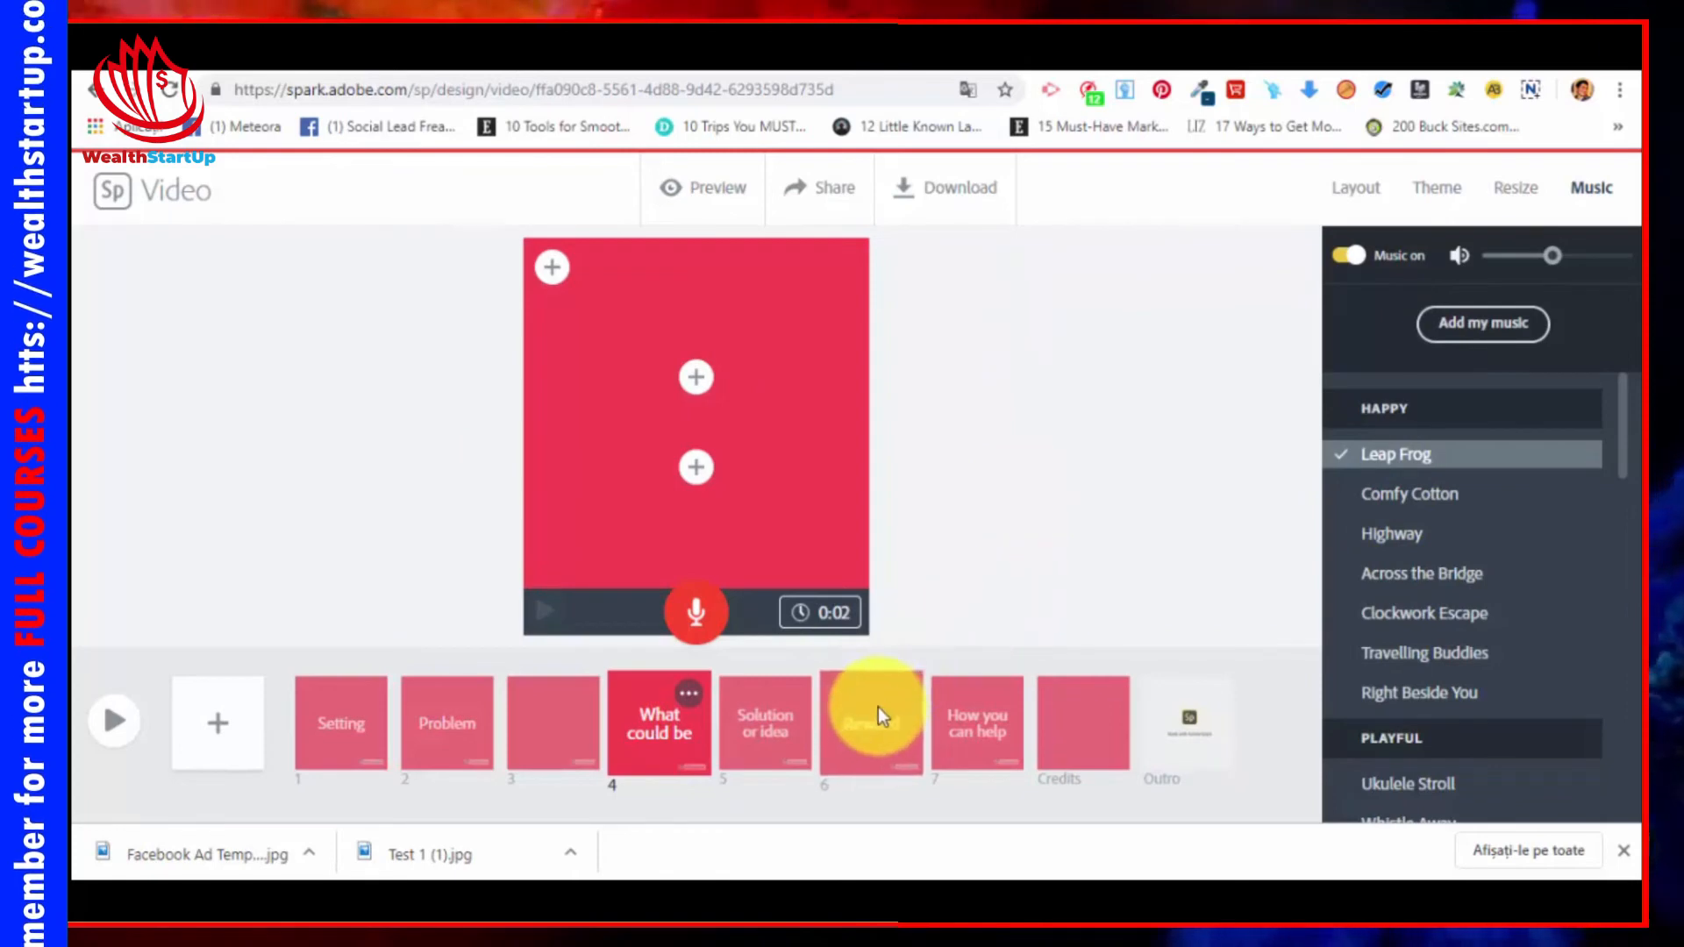
Step: Fill the open slide's title placeholder with "Text 1", replacing the trial characters
click(693, 382)
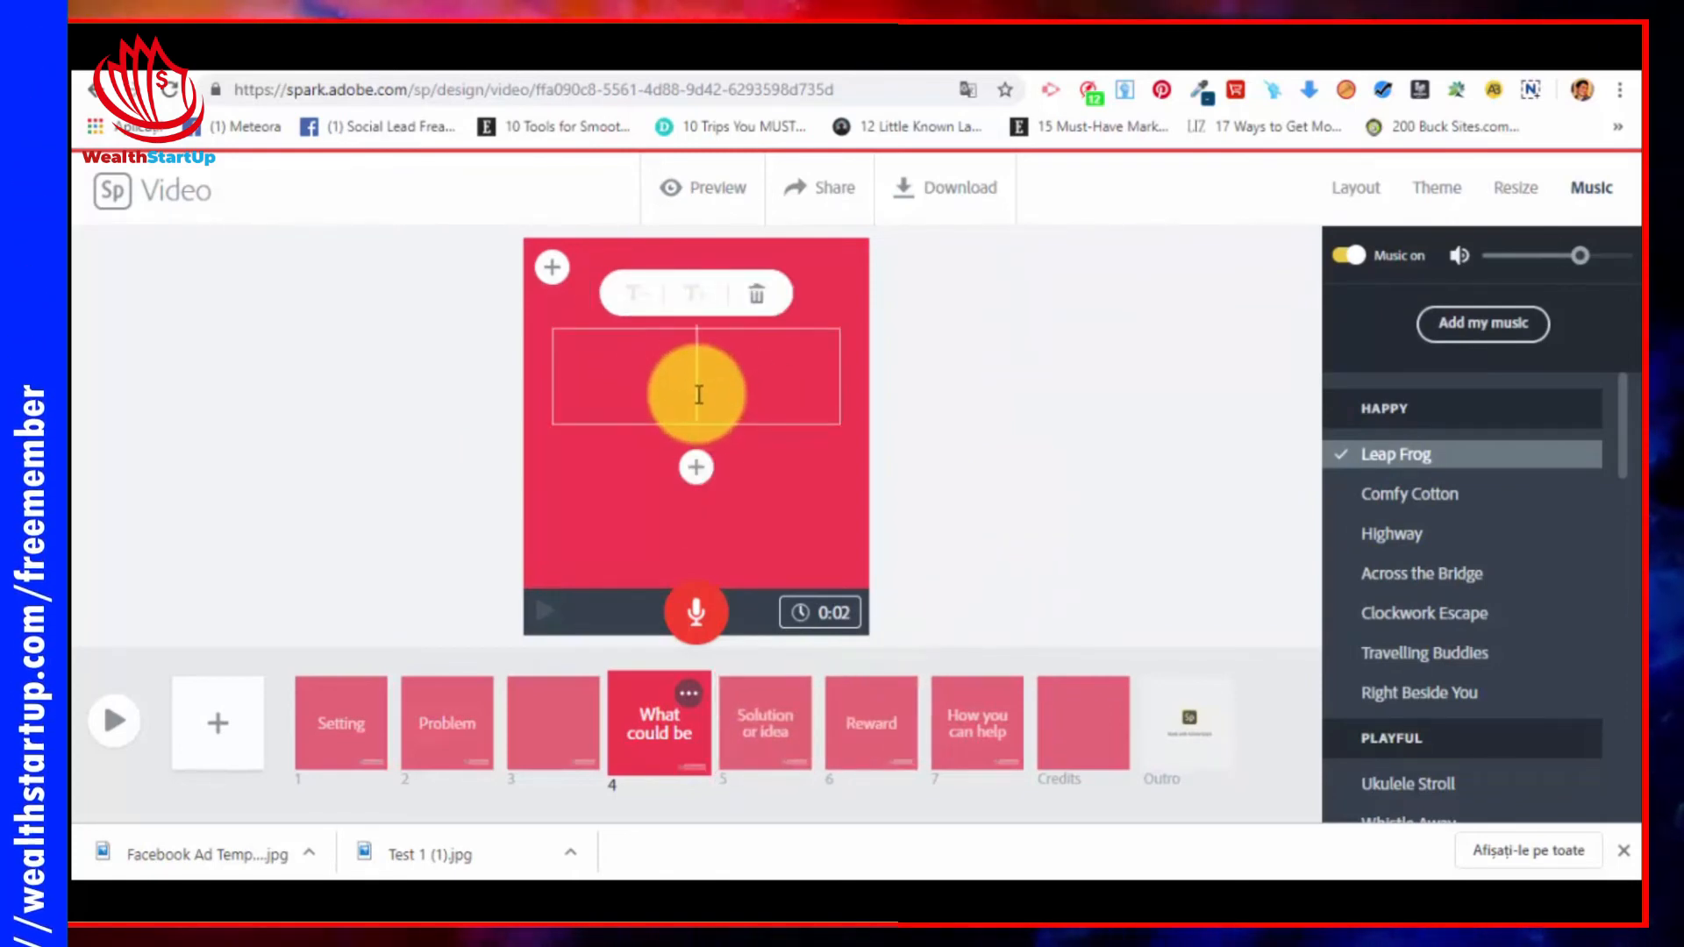
text(ffdgdf)
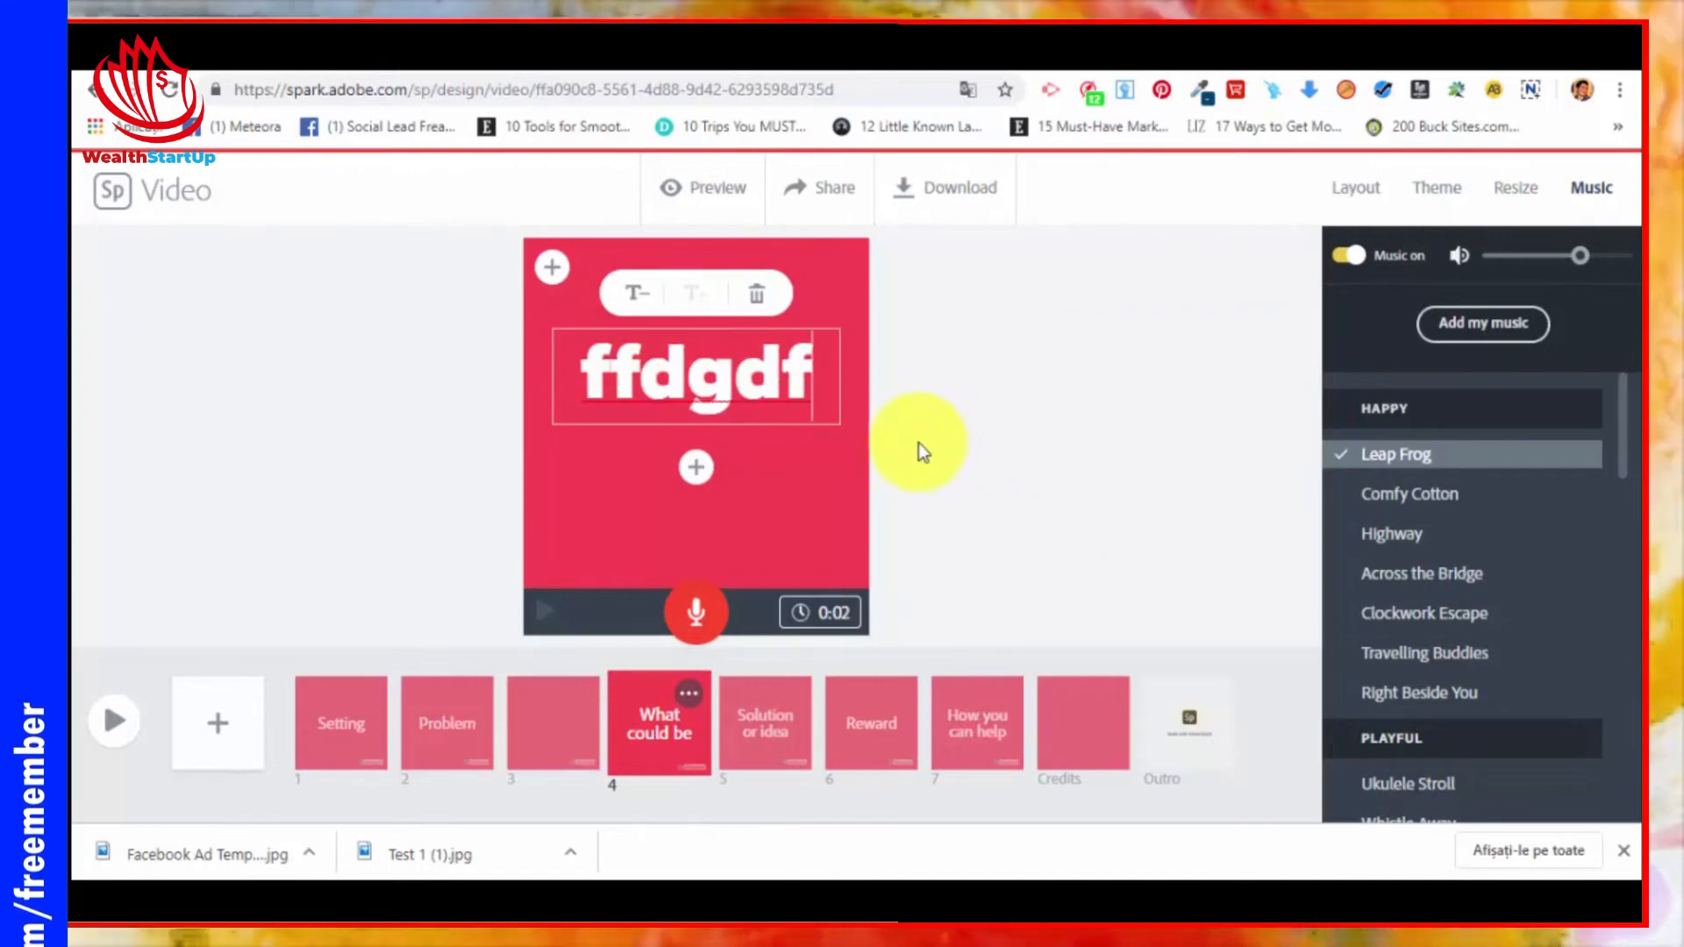
drag(797, 365, 508, 365)
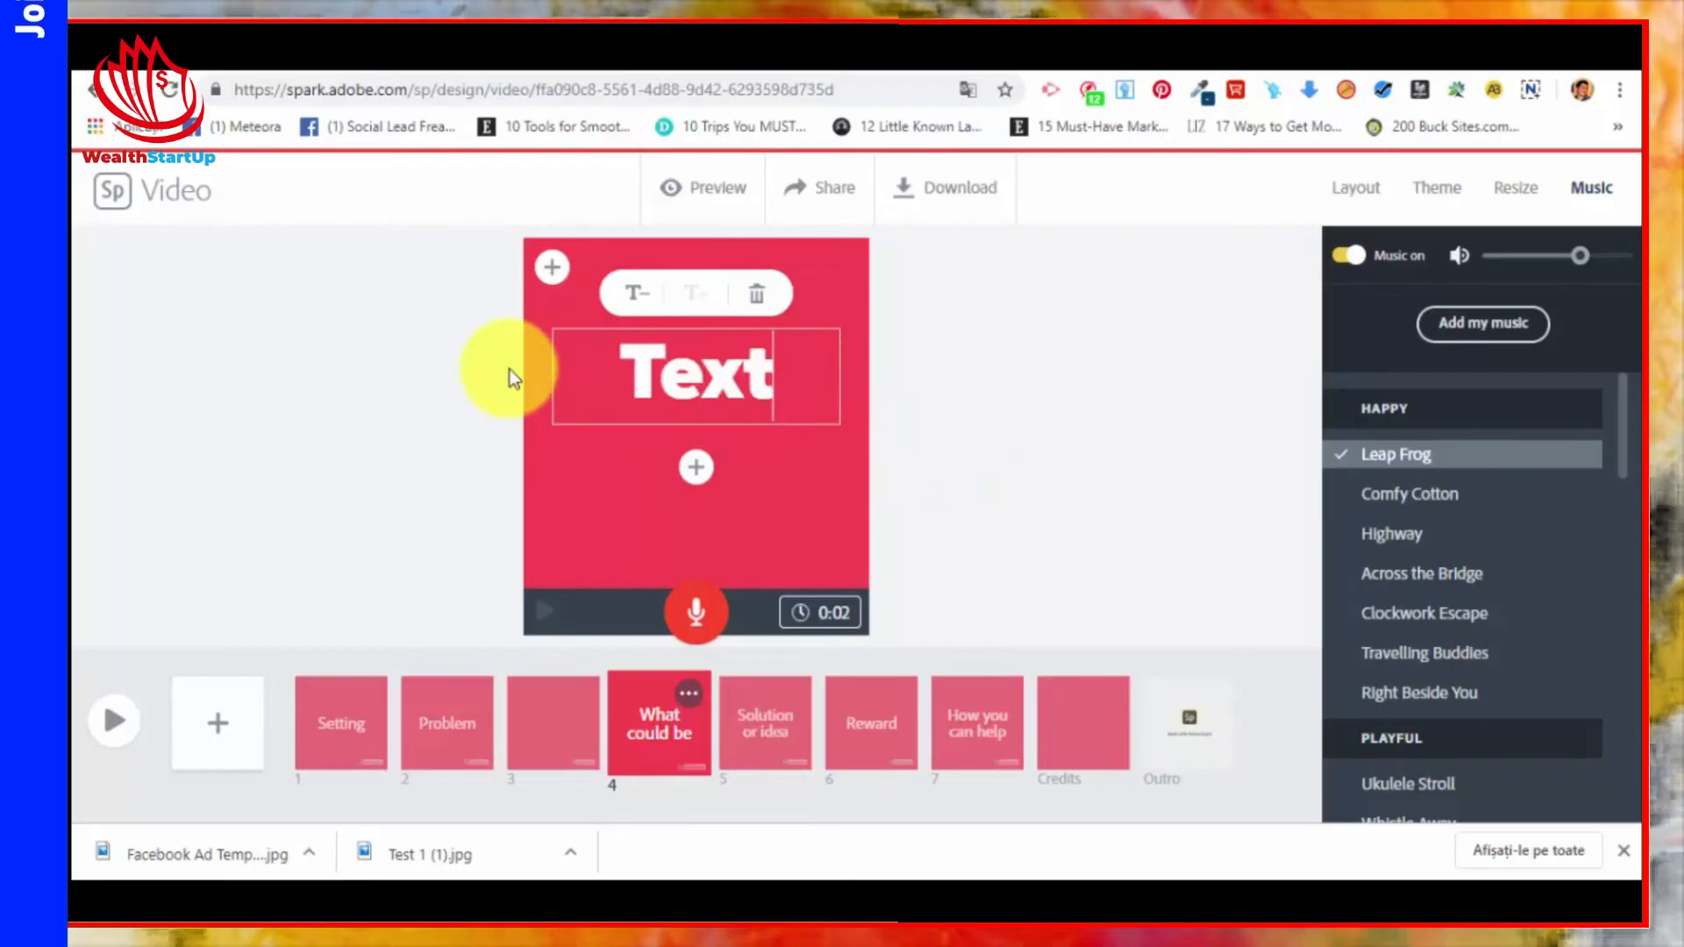
text(1)
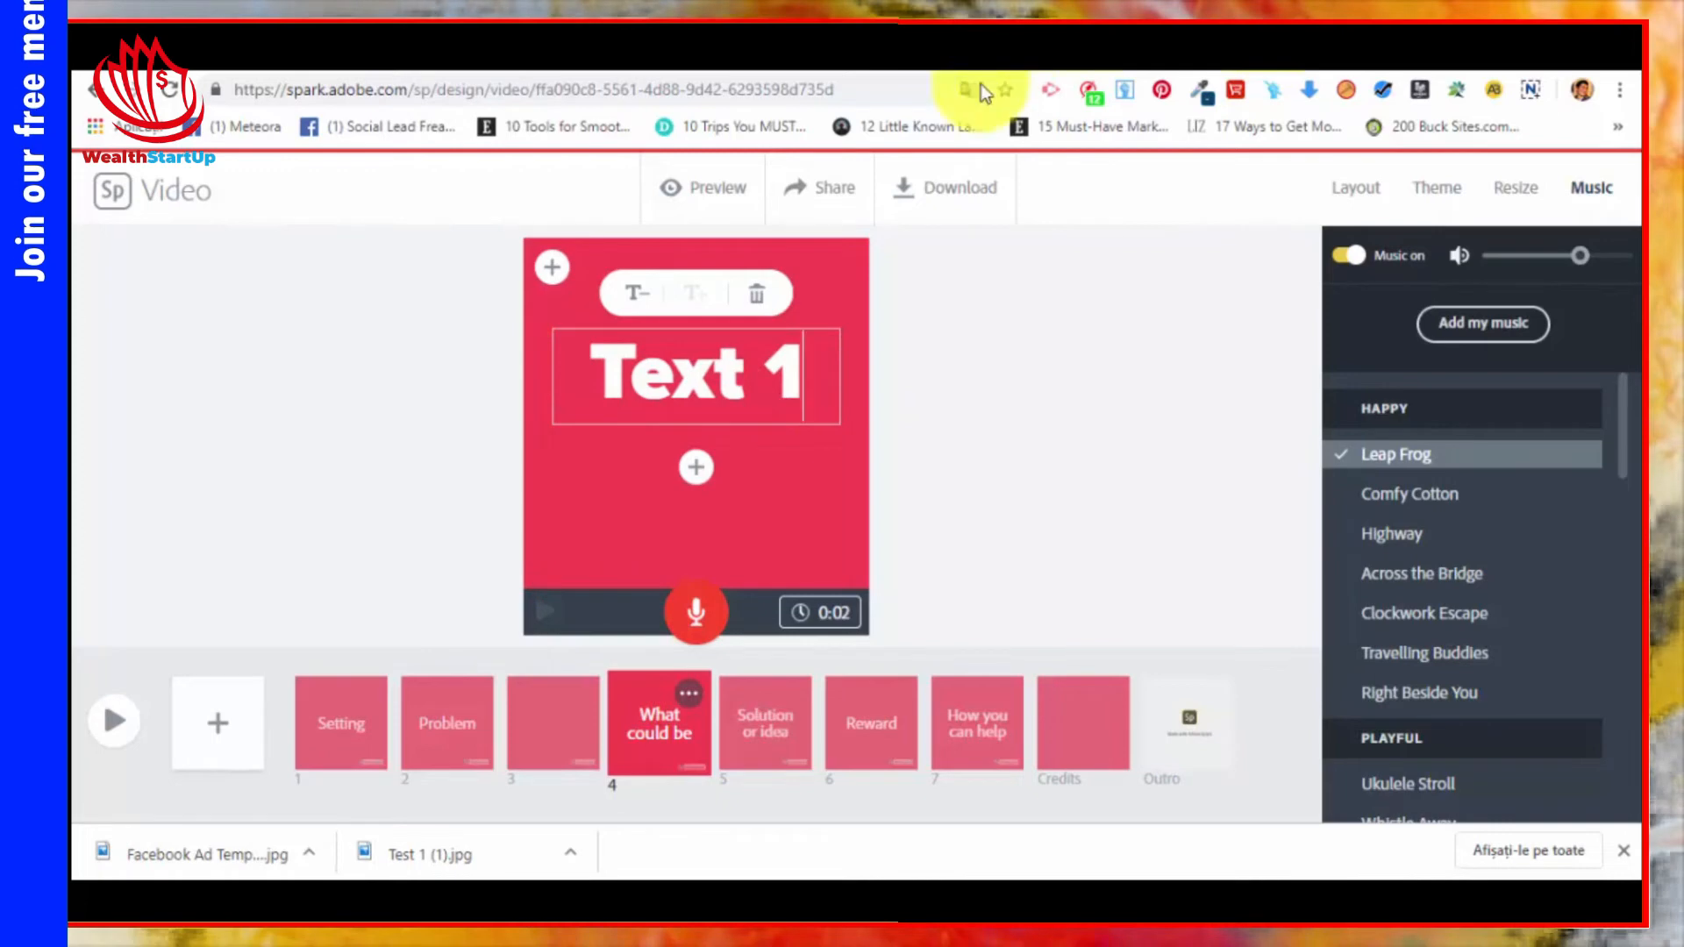
click(889, 366)
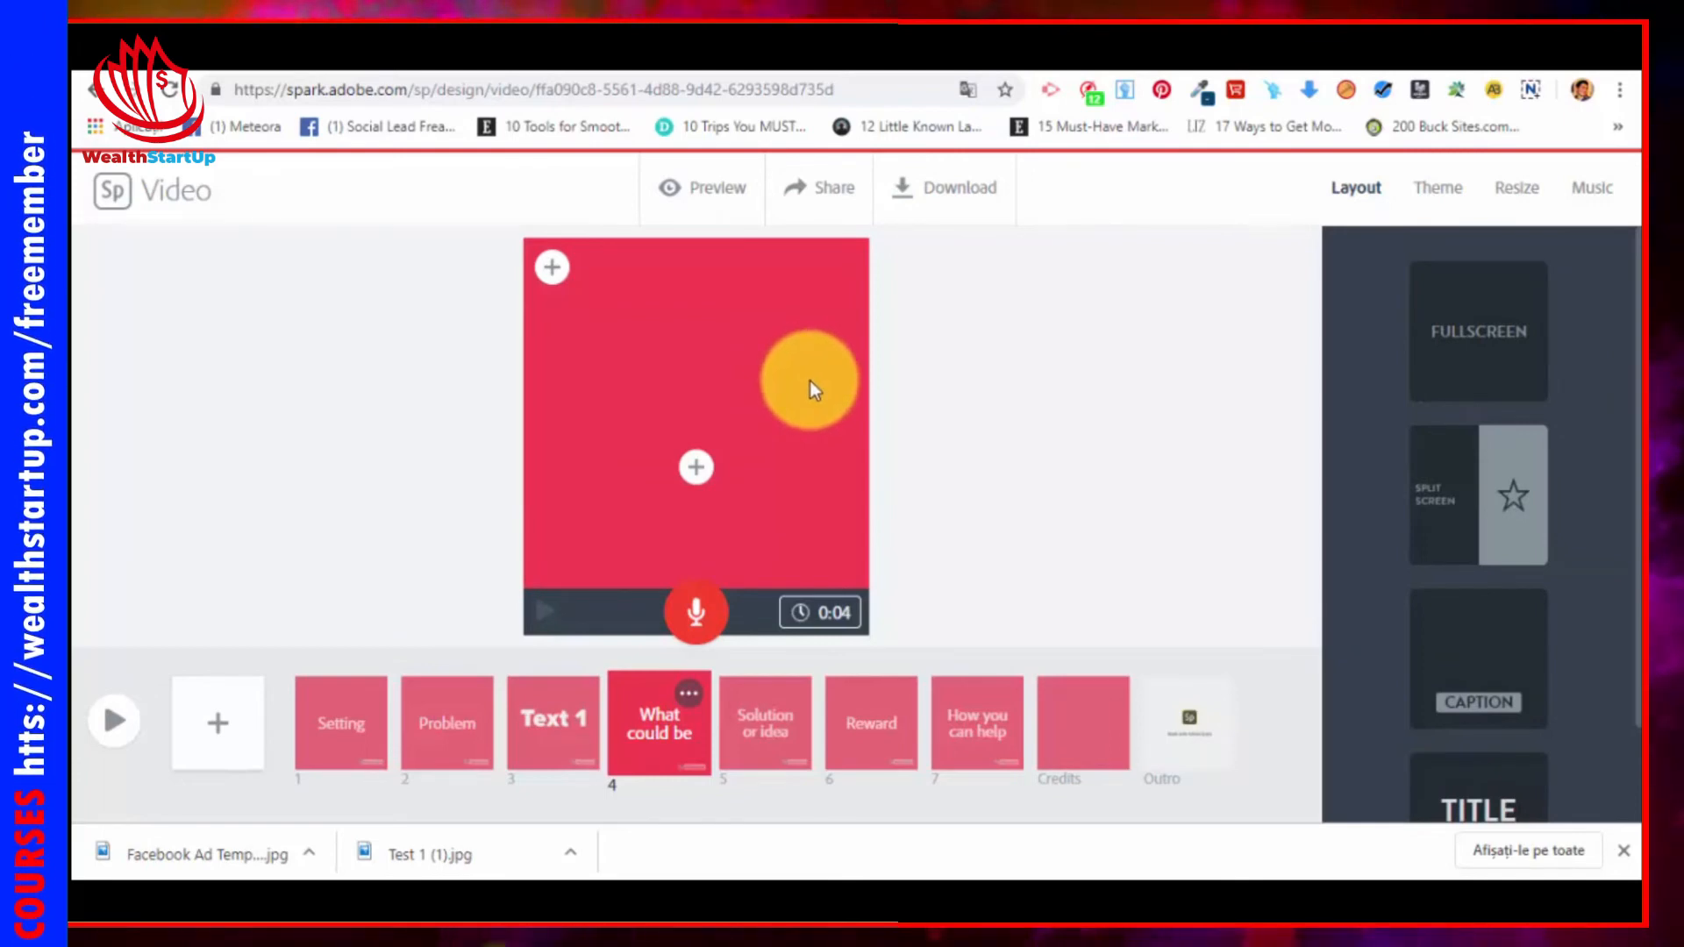
Step: Preview the promo video past the Text 1 slide, pause it, and download the video
click(717, 195)
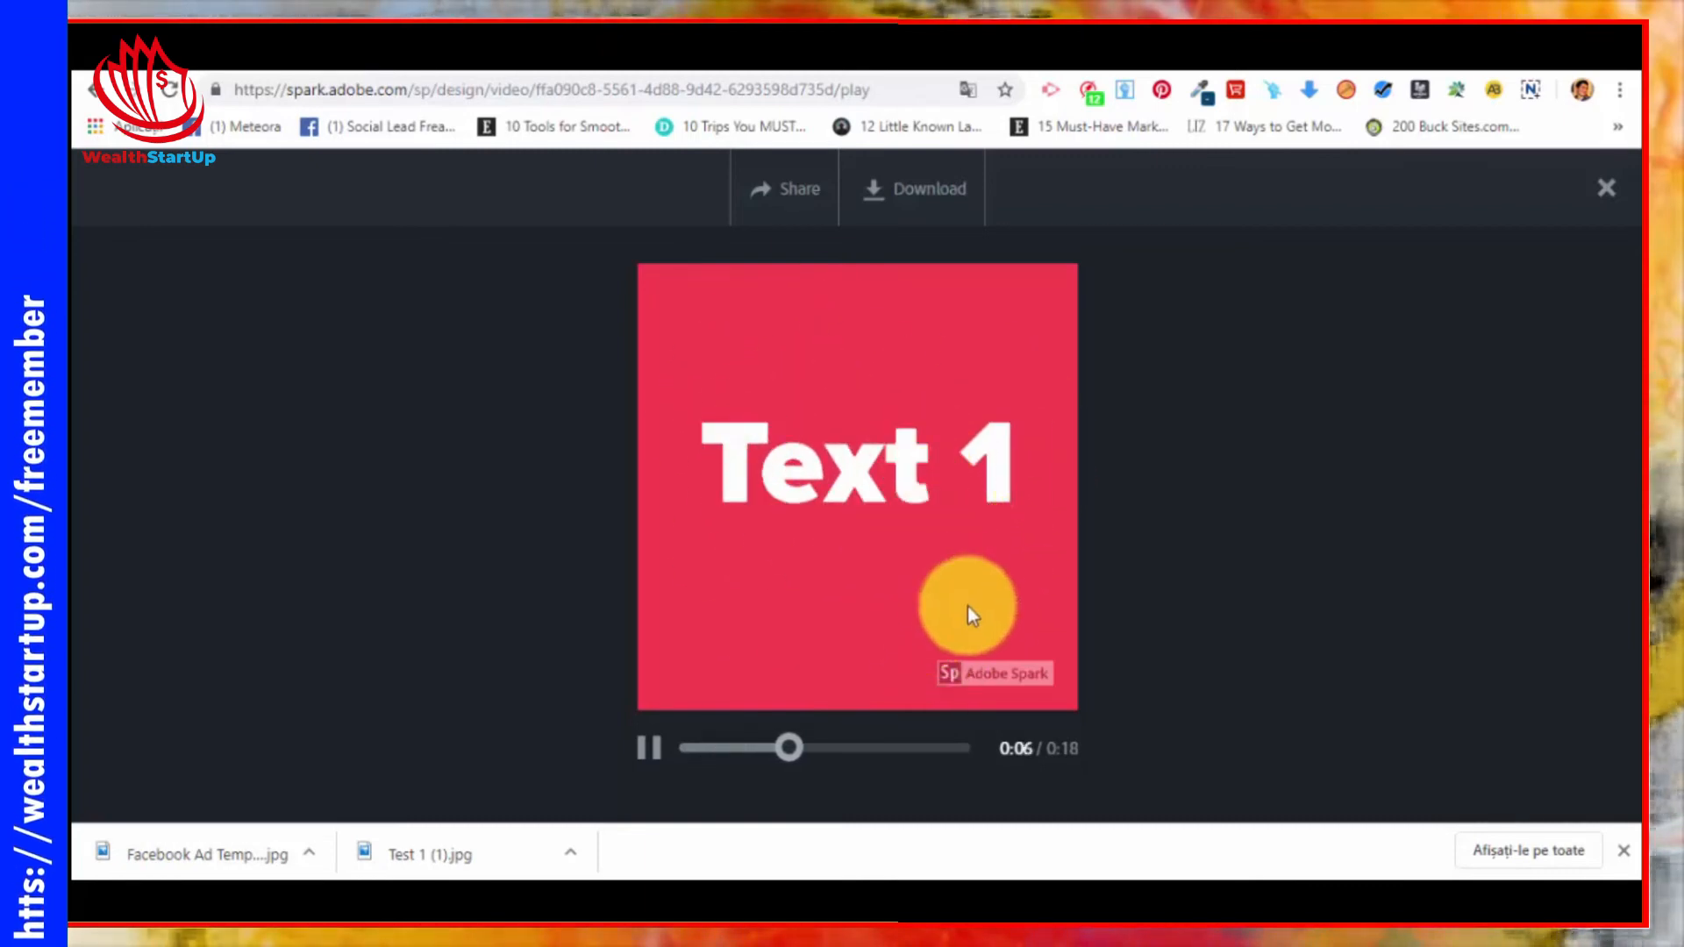
click(635, 784)
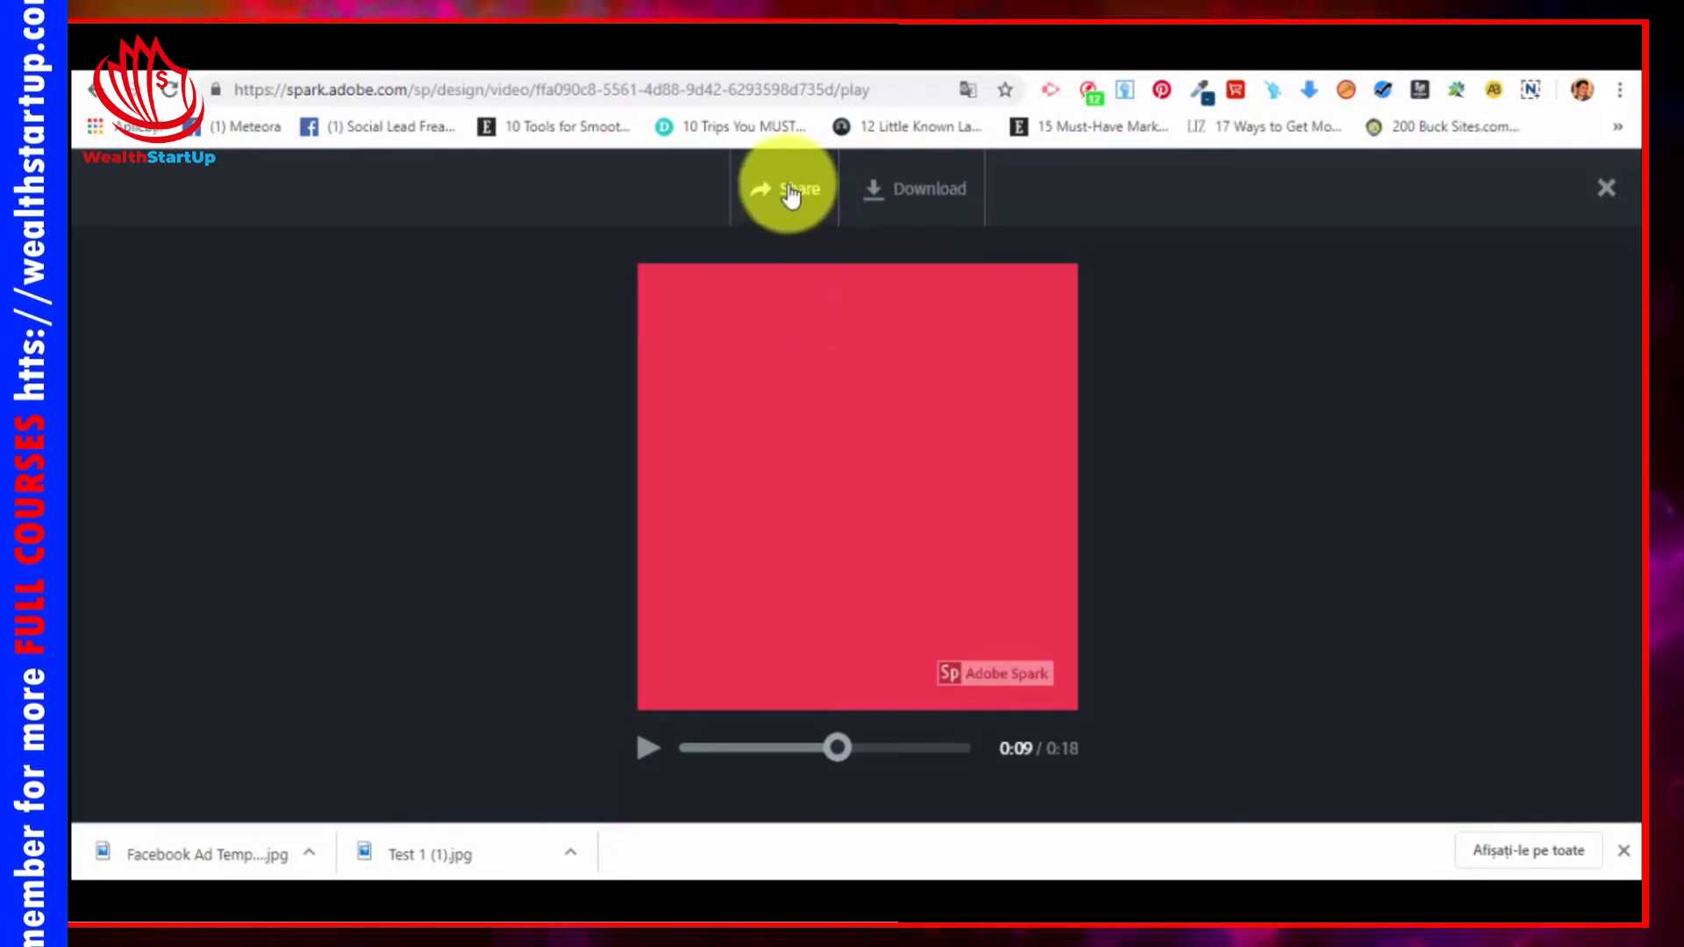
click(949, 197)
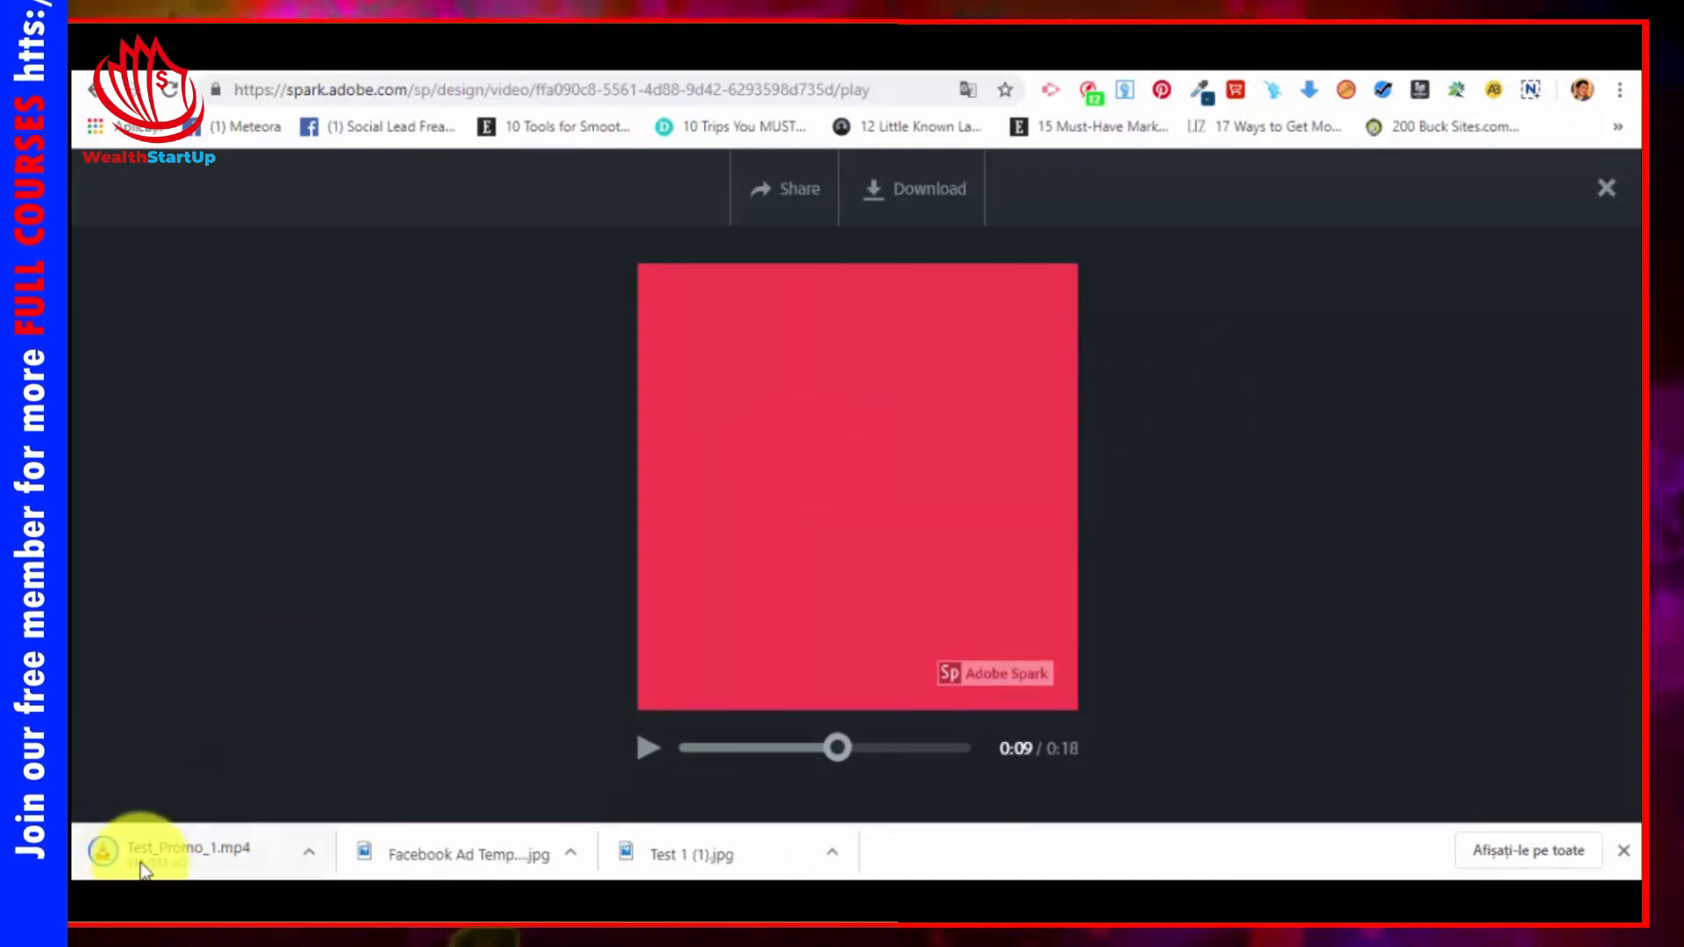
Step: Play the downloaded Test_Promo_1.mp4 from its folder in VLC media player, skip ahead to check it, and close both windows
click(307, 851)
click(442, 777)
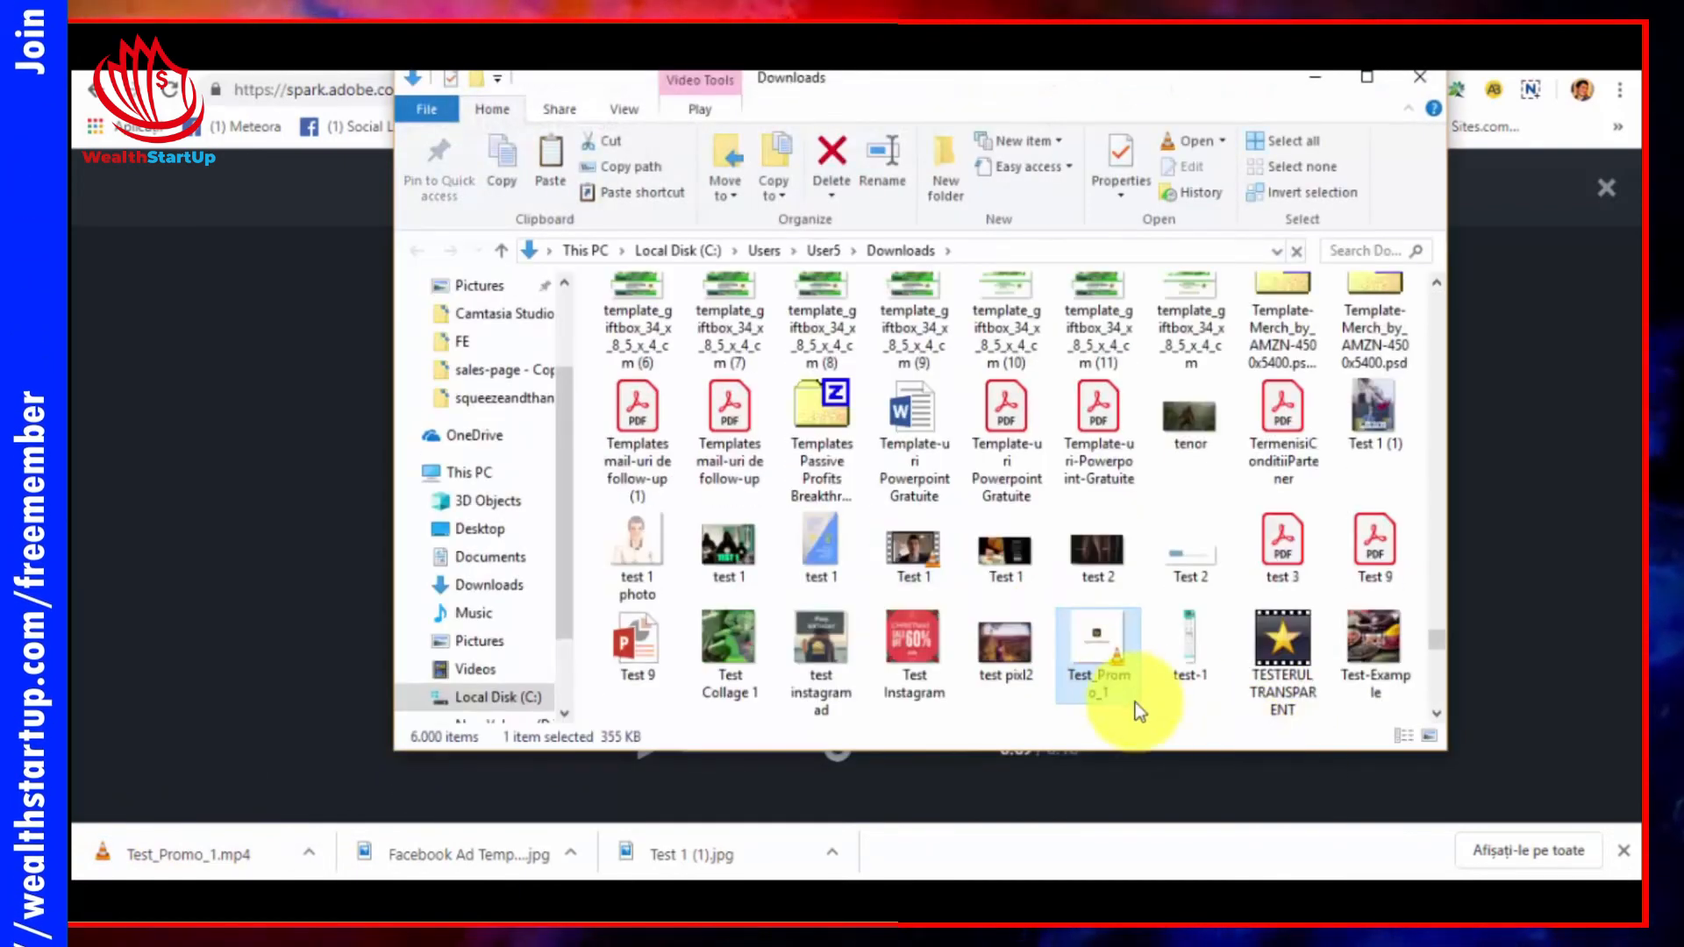
right_click(1096, 665)
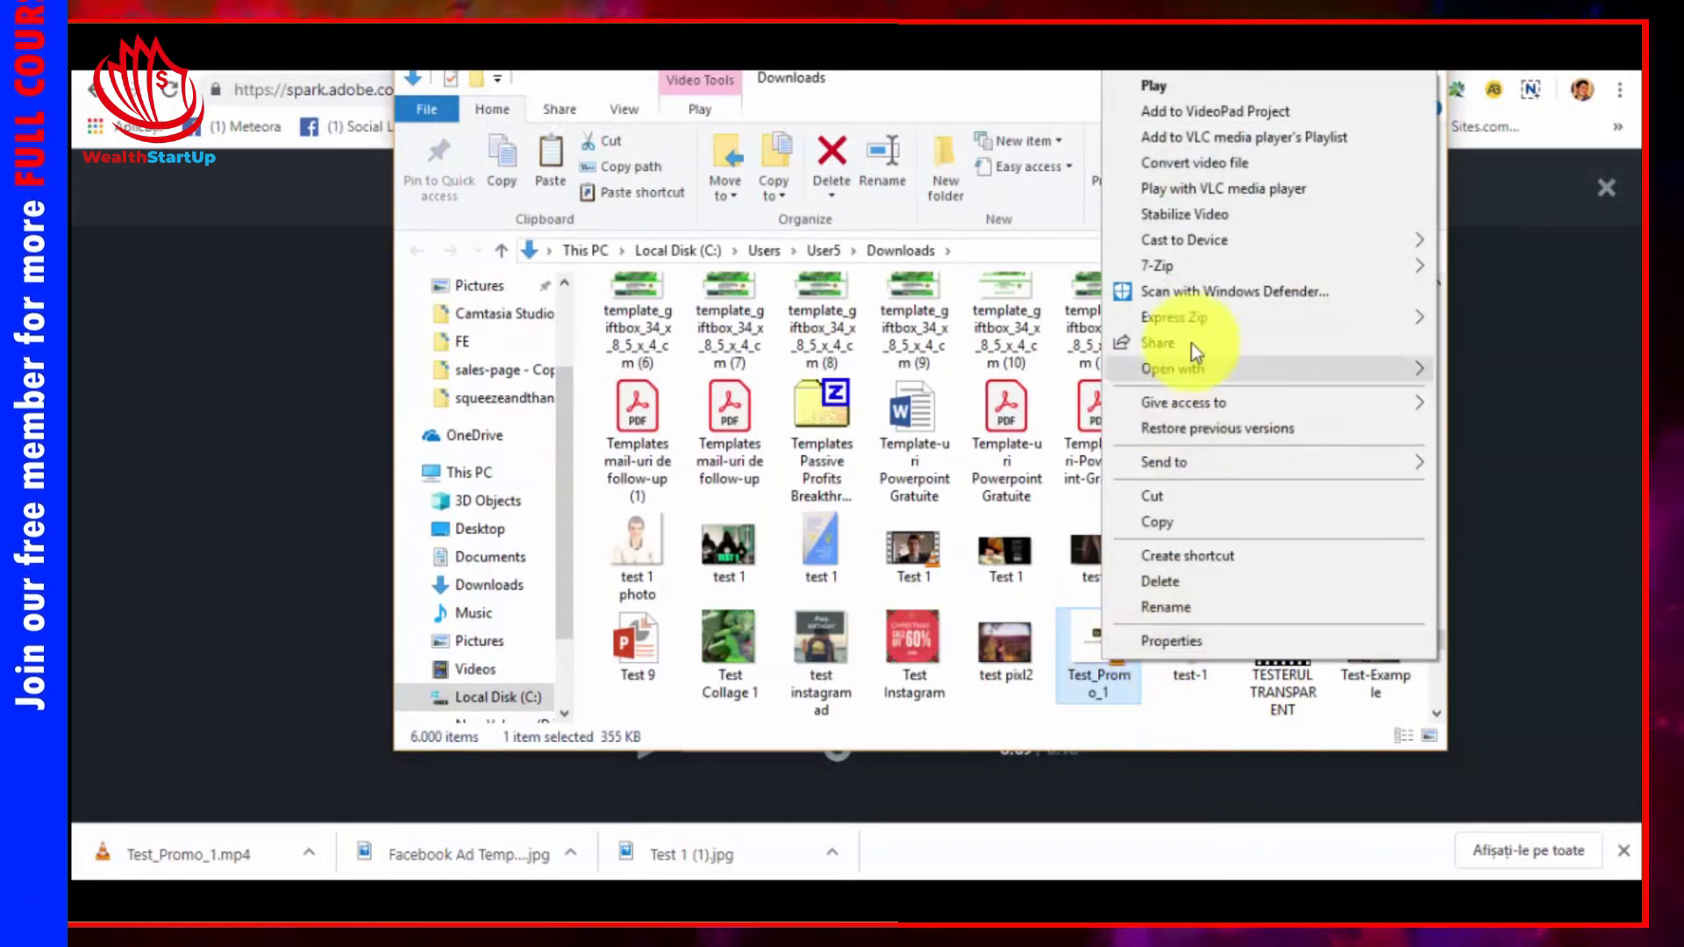
mouse_move(1198, 371)
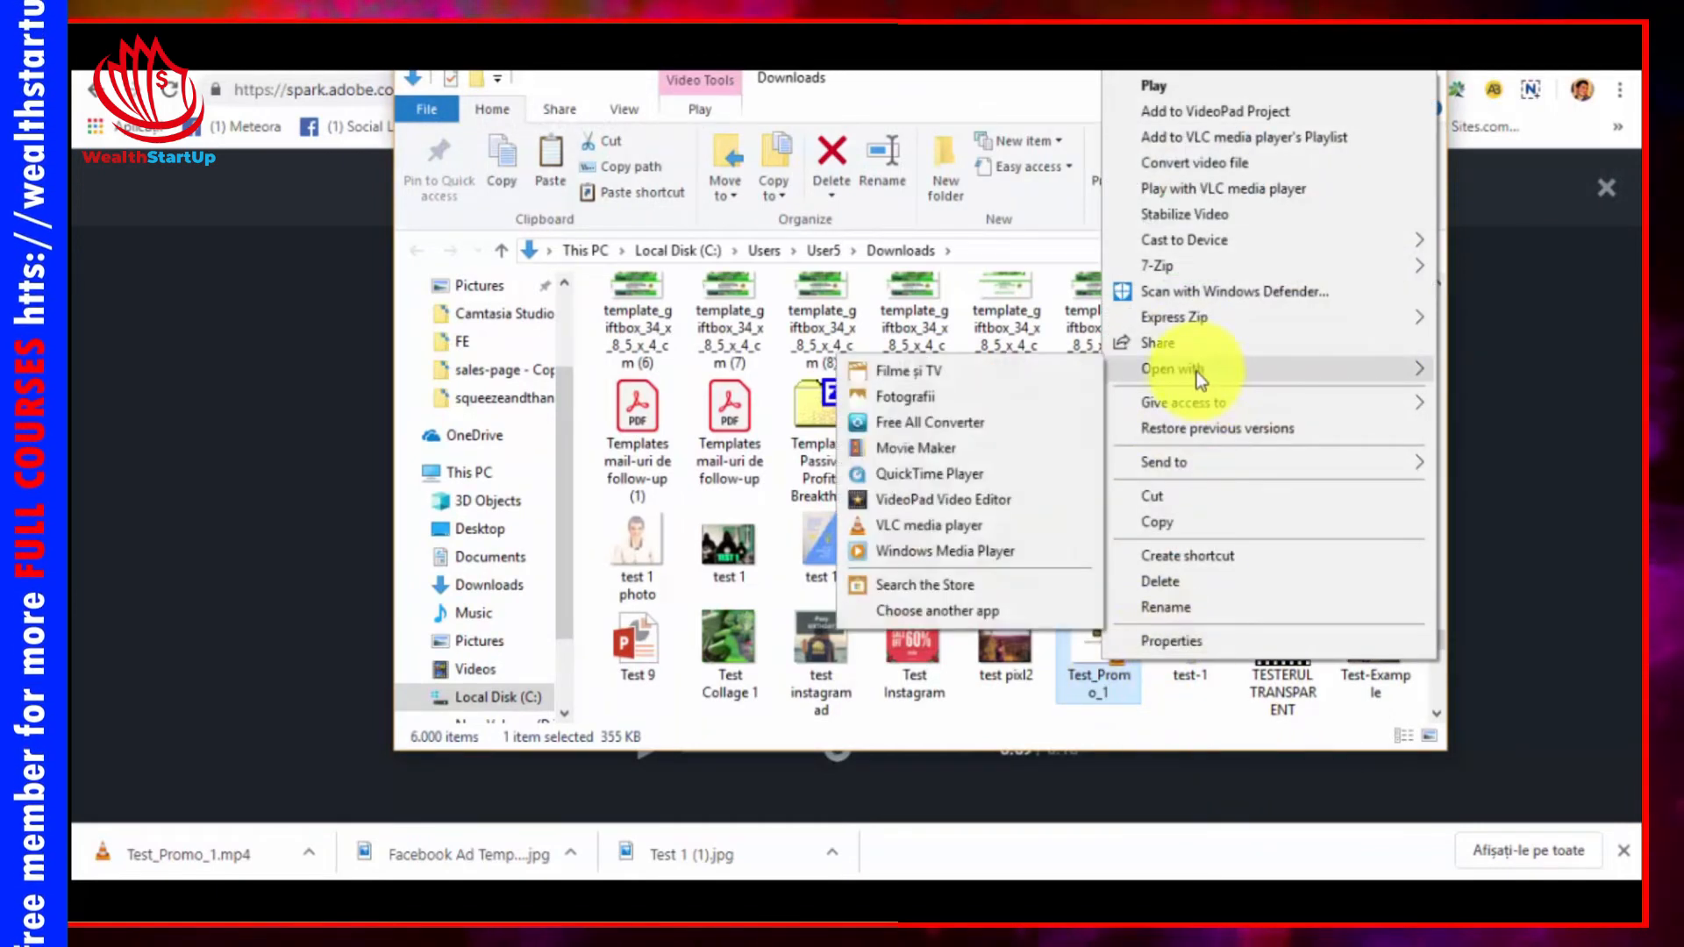
click(944, 524)
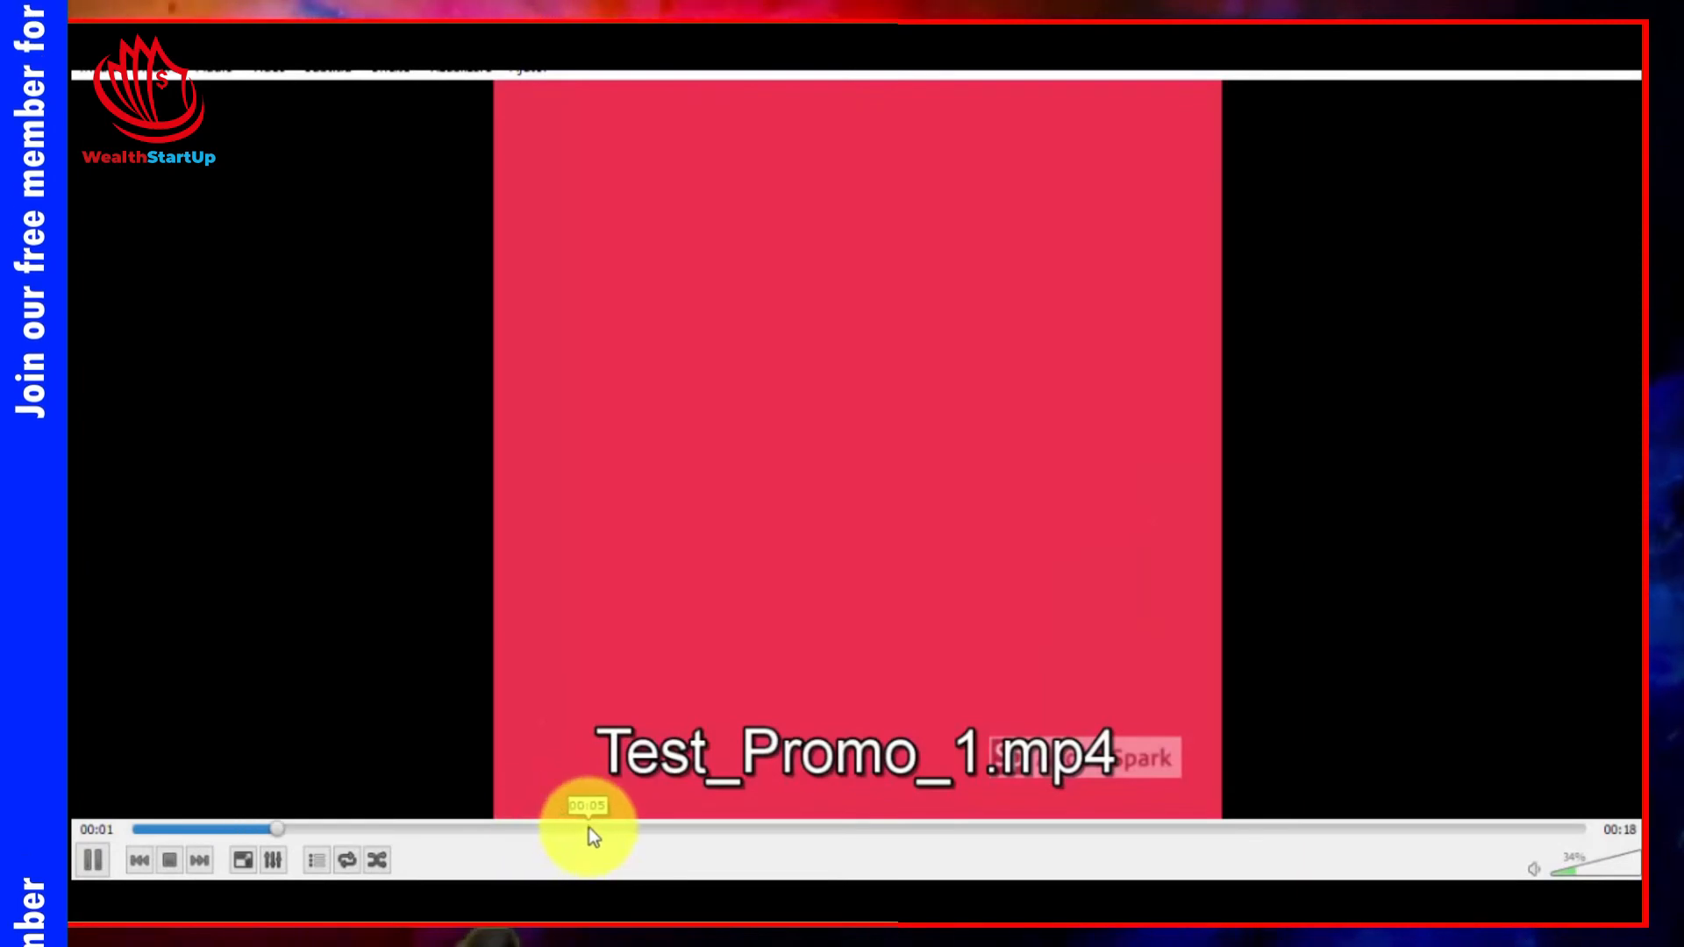
click(600, 829)
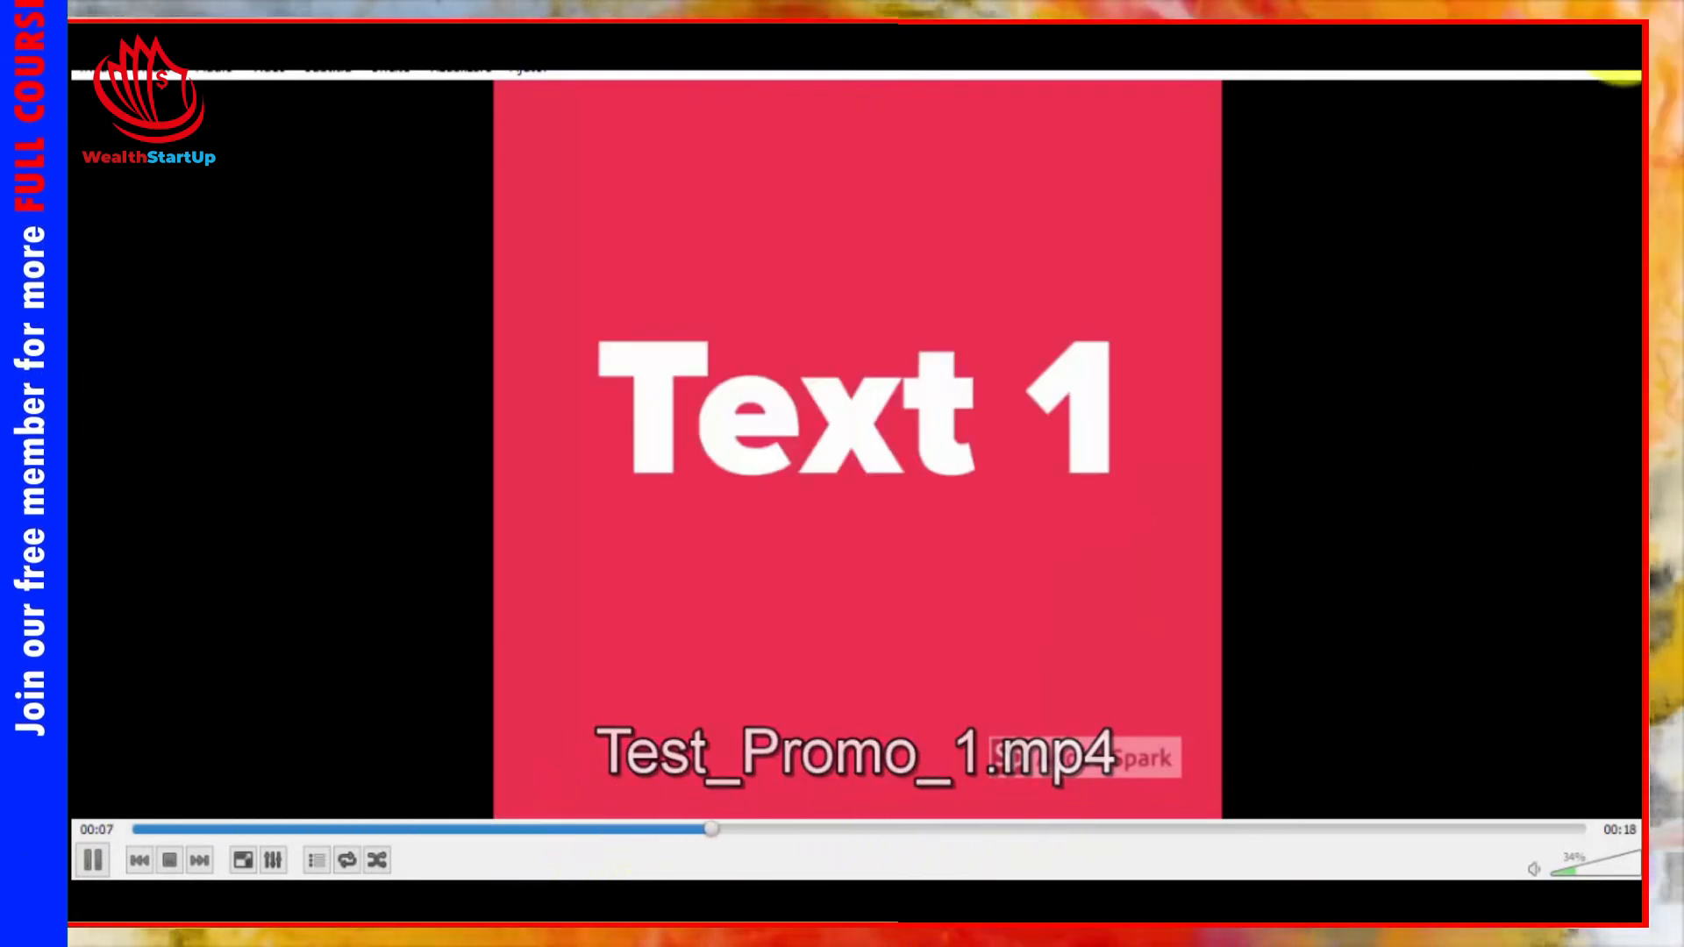
click(1630, 40)
click(1423, 77)
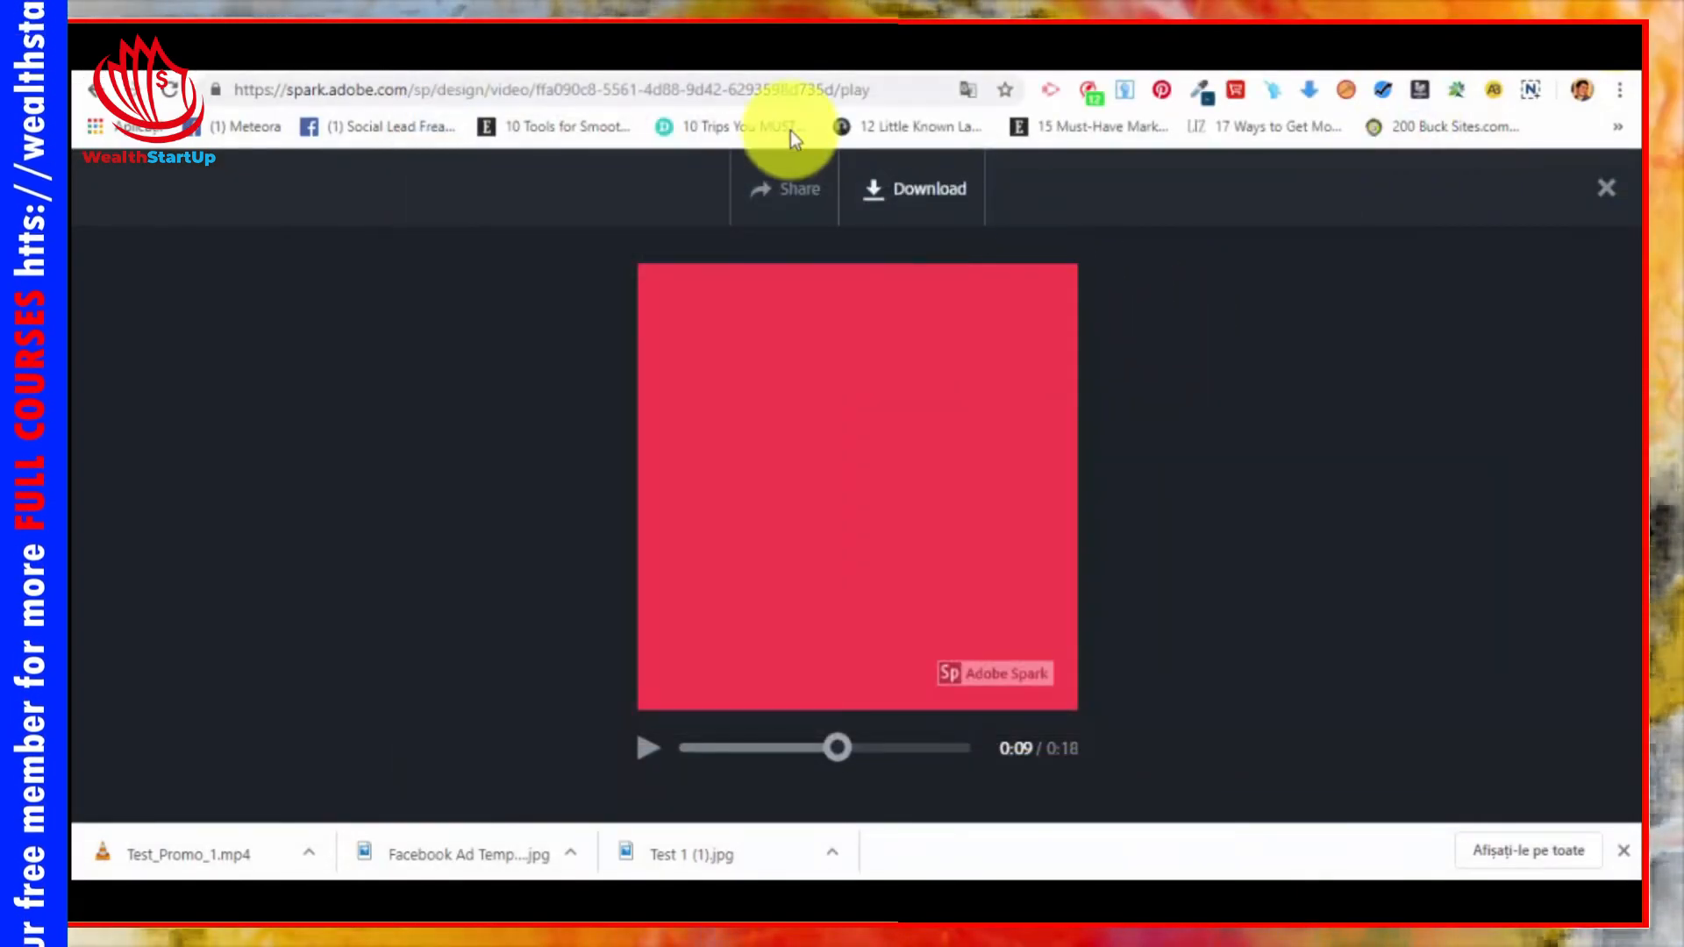
Step: Review the publish settings and category choices for sharing the video, clear the author field, and close without creating a link
click(775, 188)
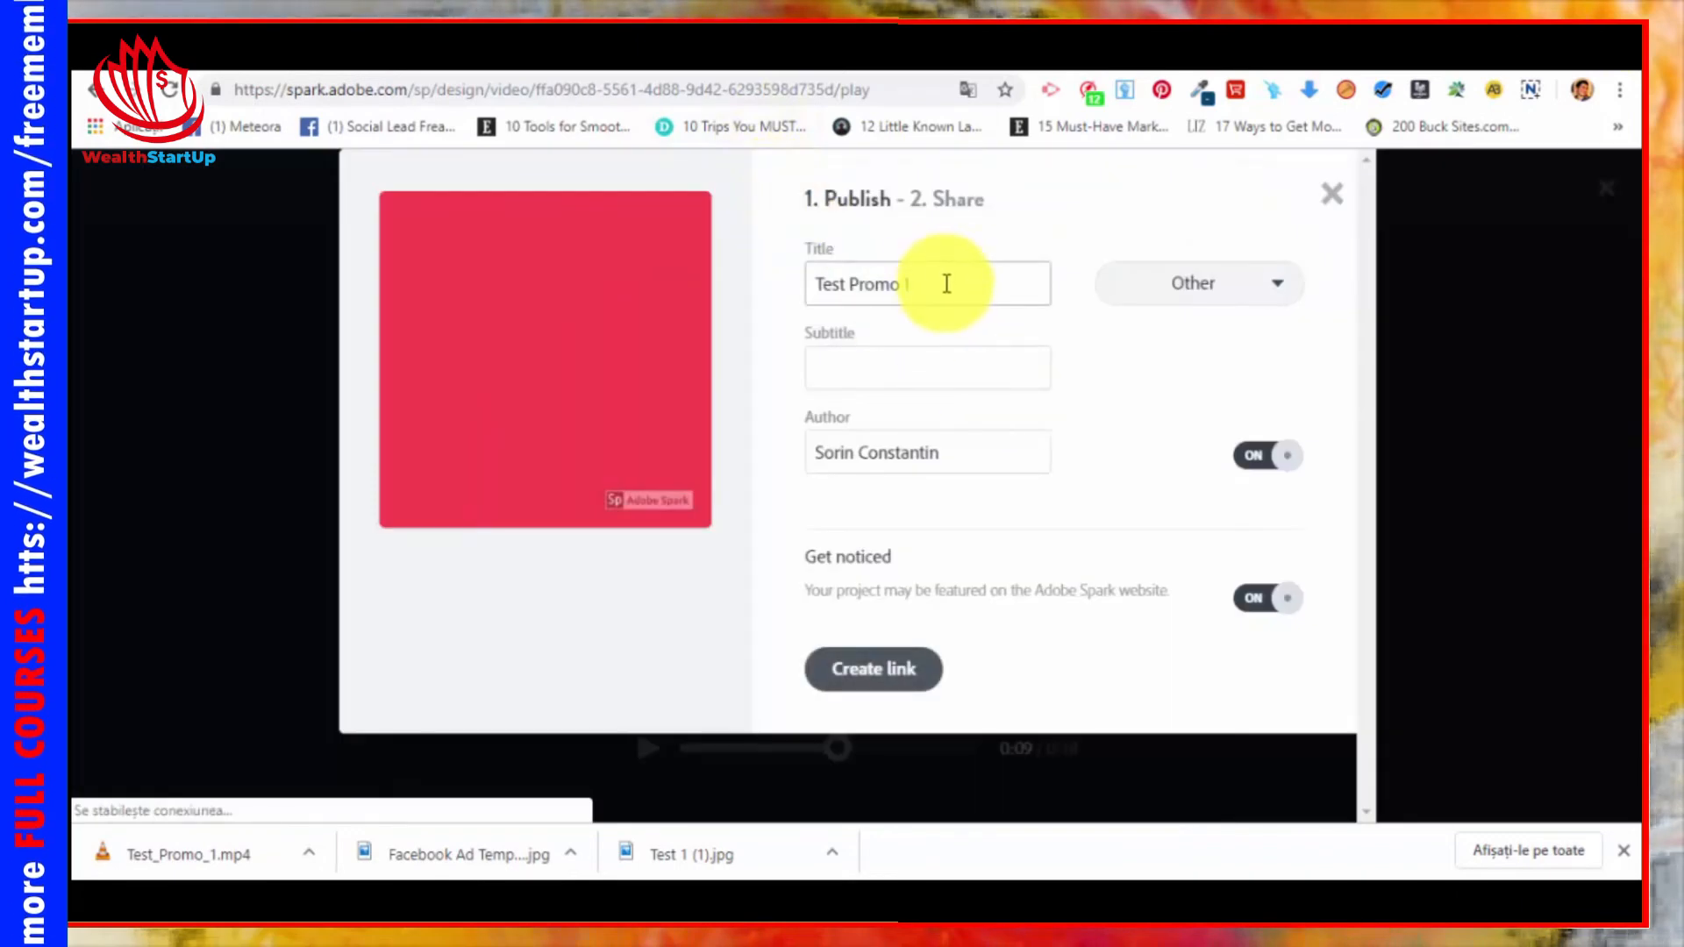
click(1245, 298)
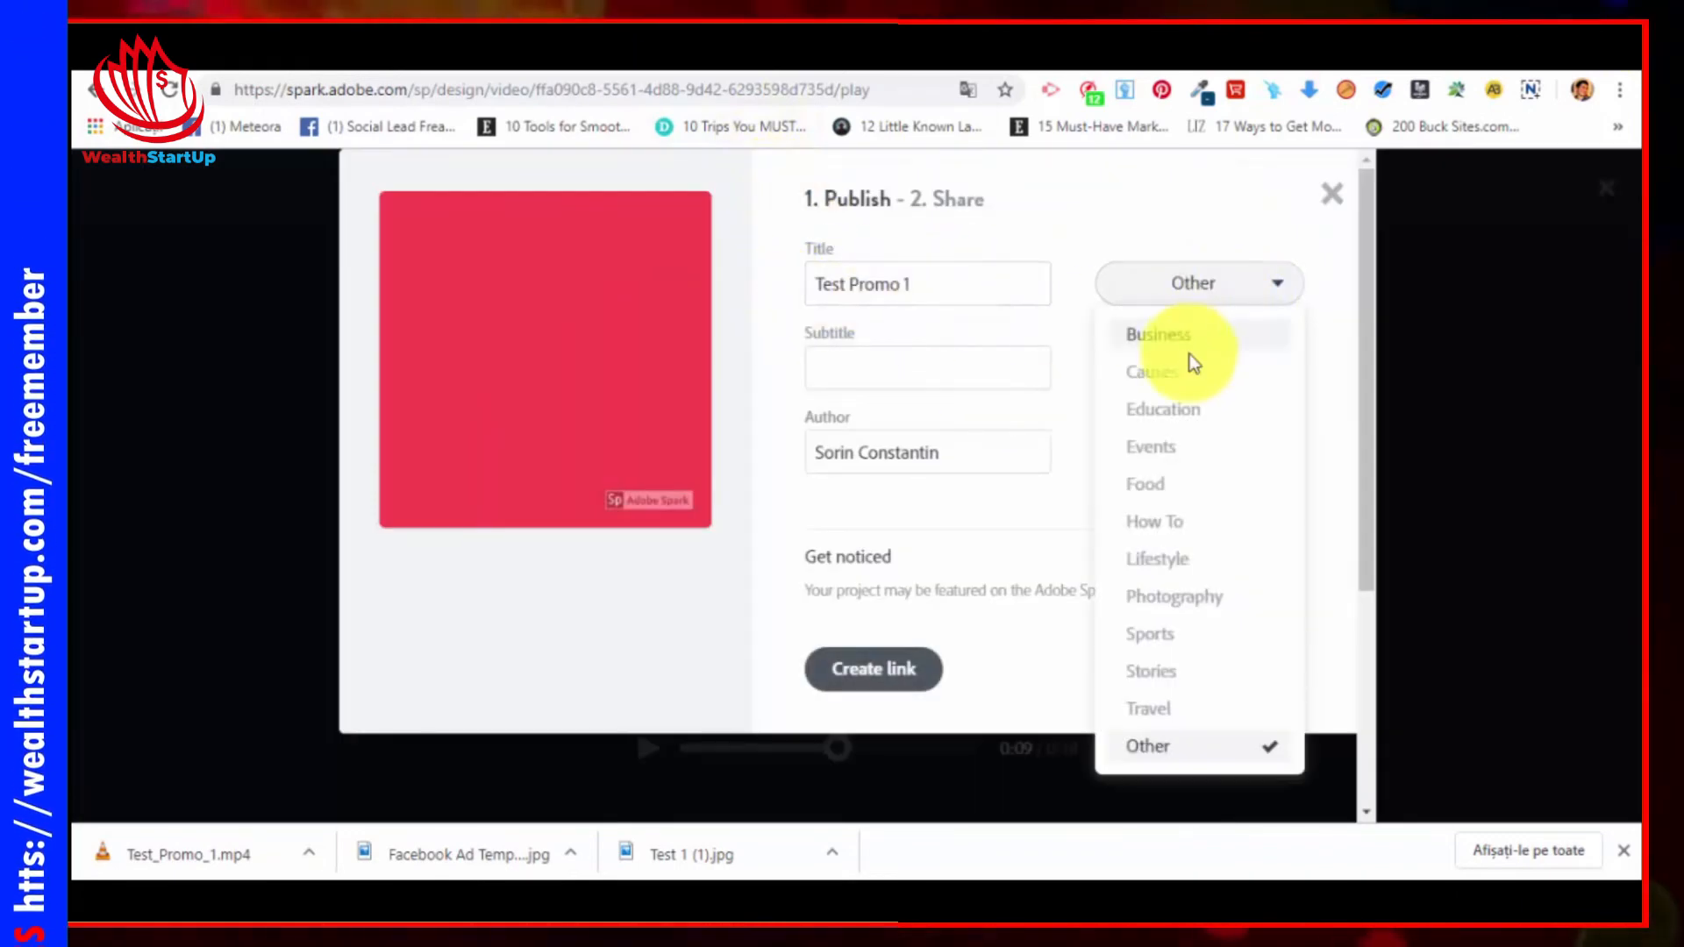
click(824, 364)
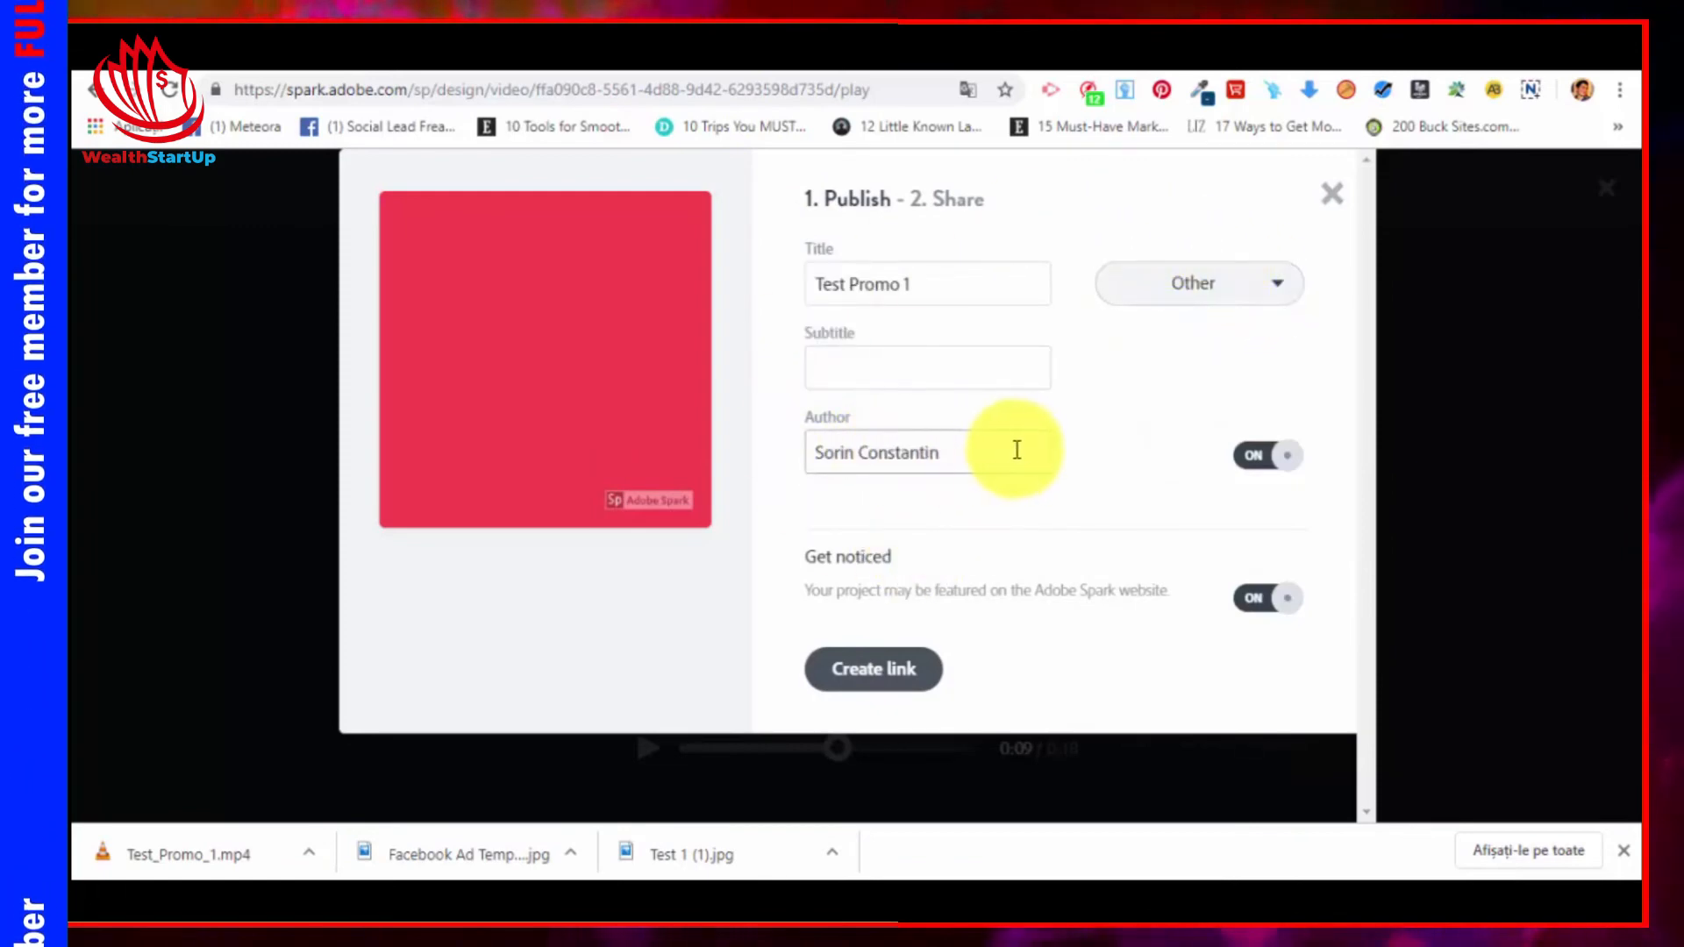
drag(975, 465, 613, 467)
key(BackSpace)
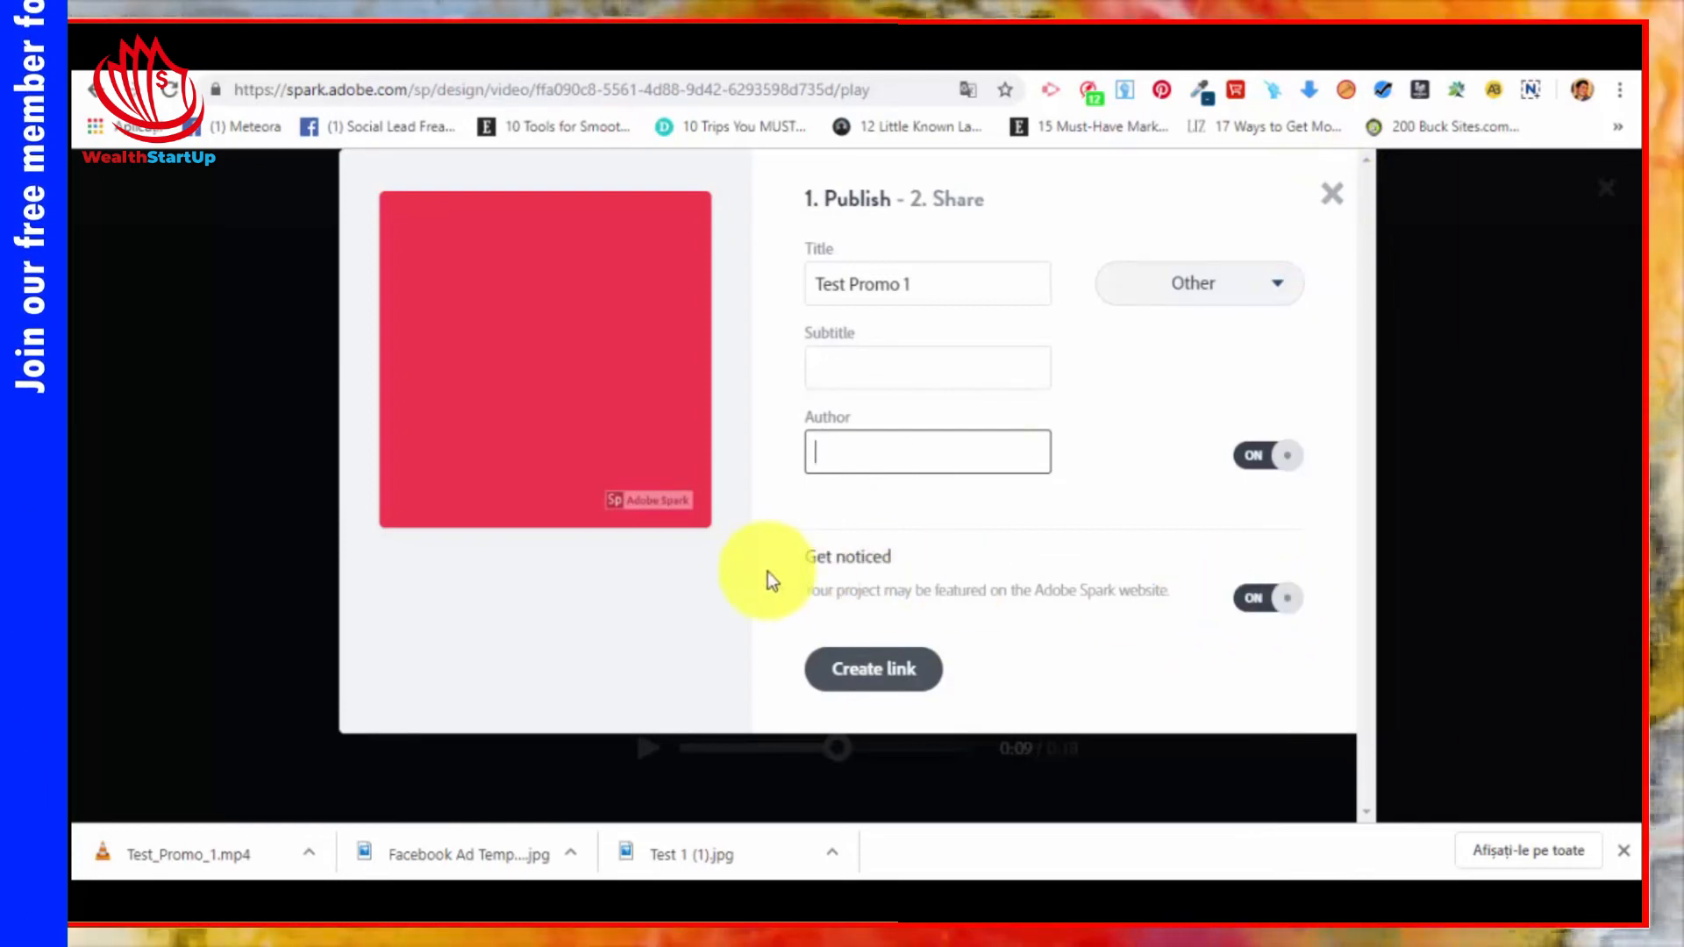
click(1342, 193)
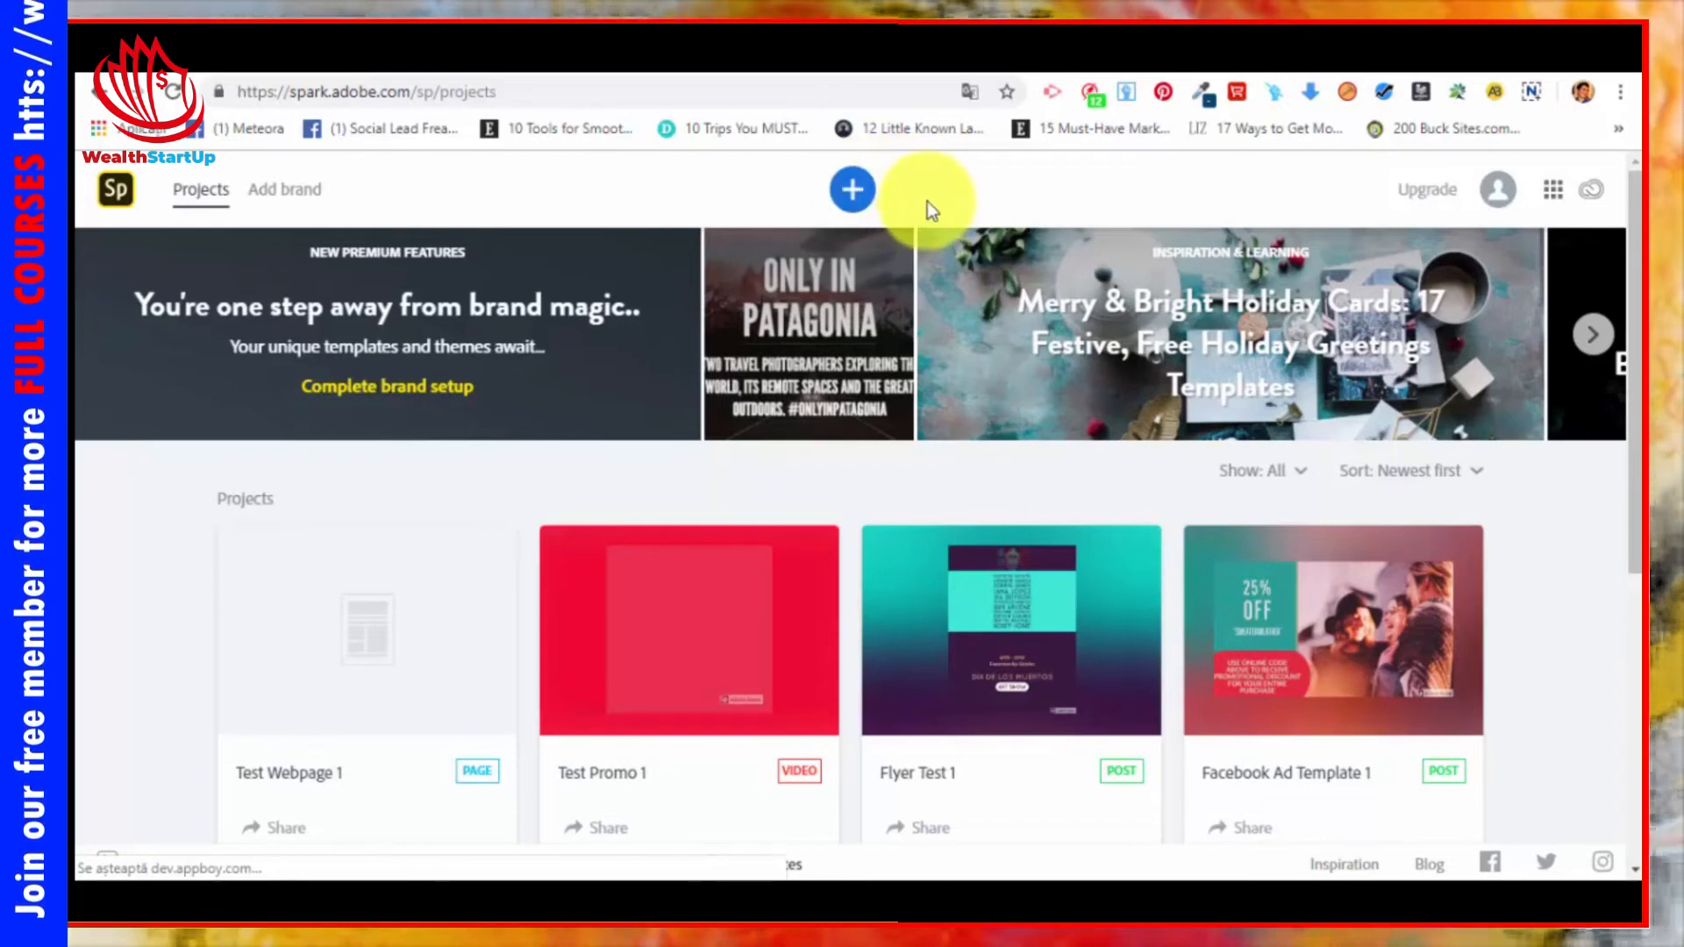
Step: Start a new project, browse the web page templates, and create a page from Presentation under Grow your business
click(856, 190)
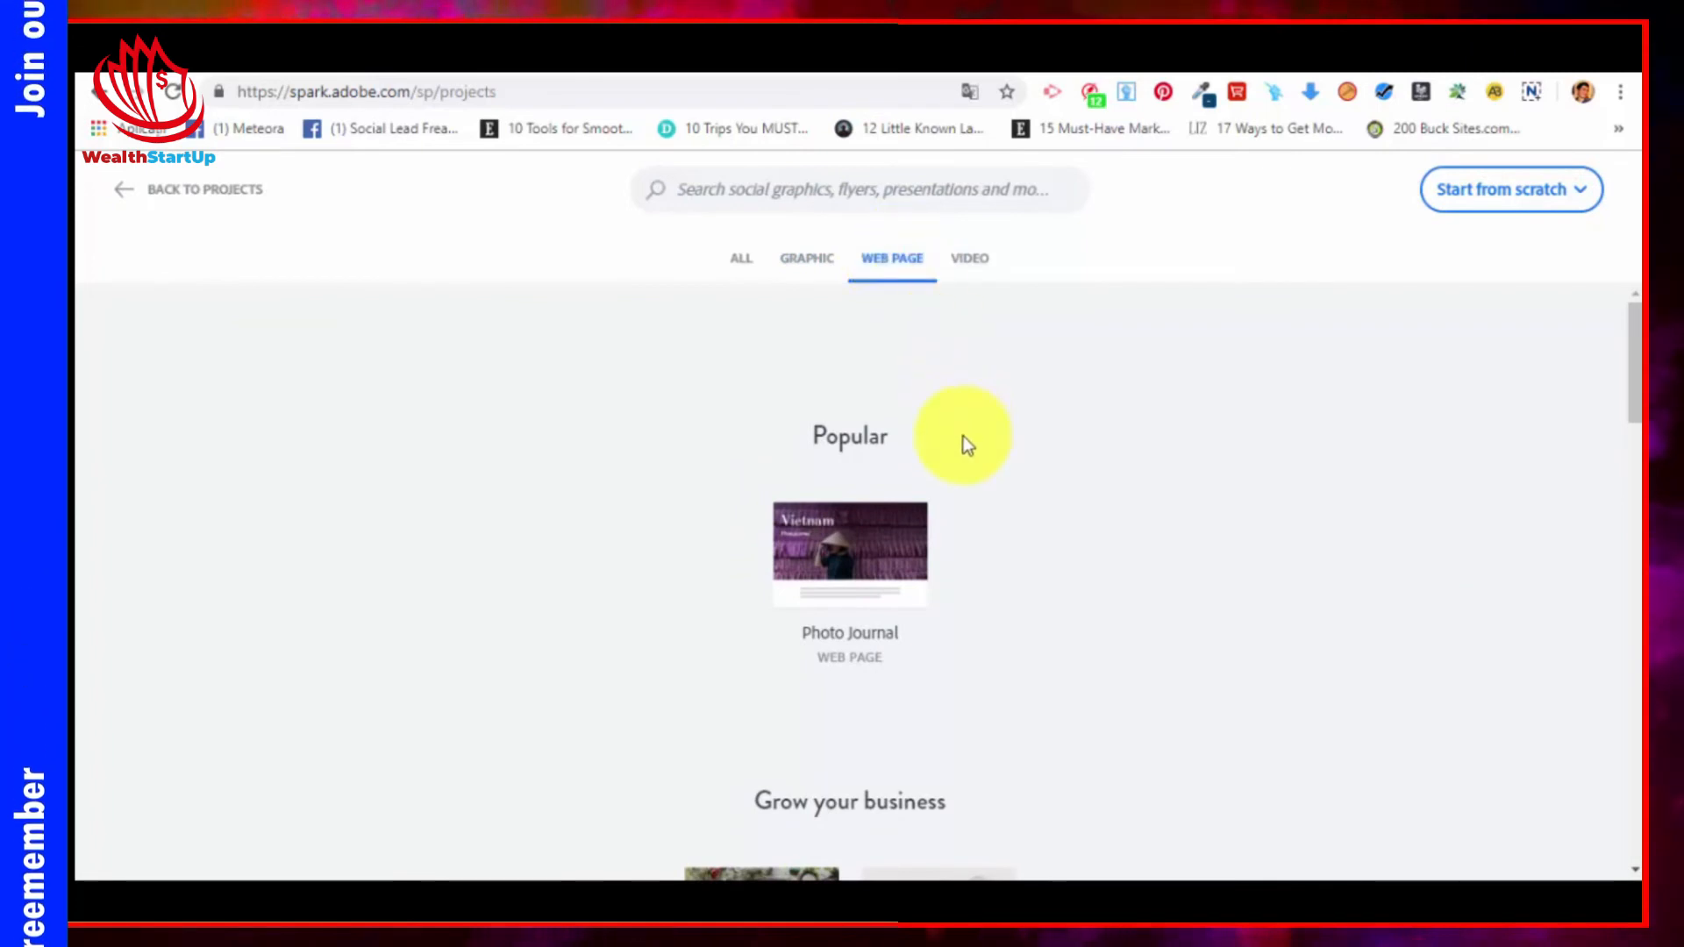
mouse_move(880, 576)
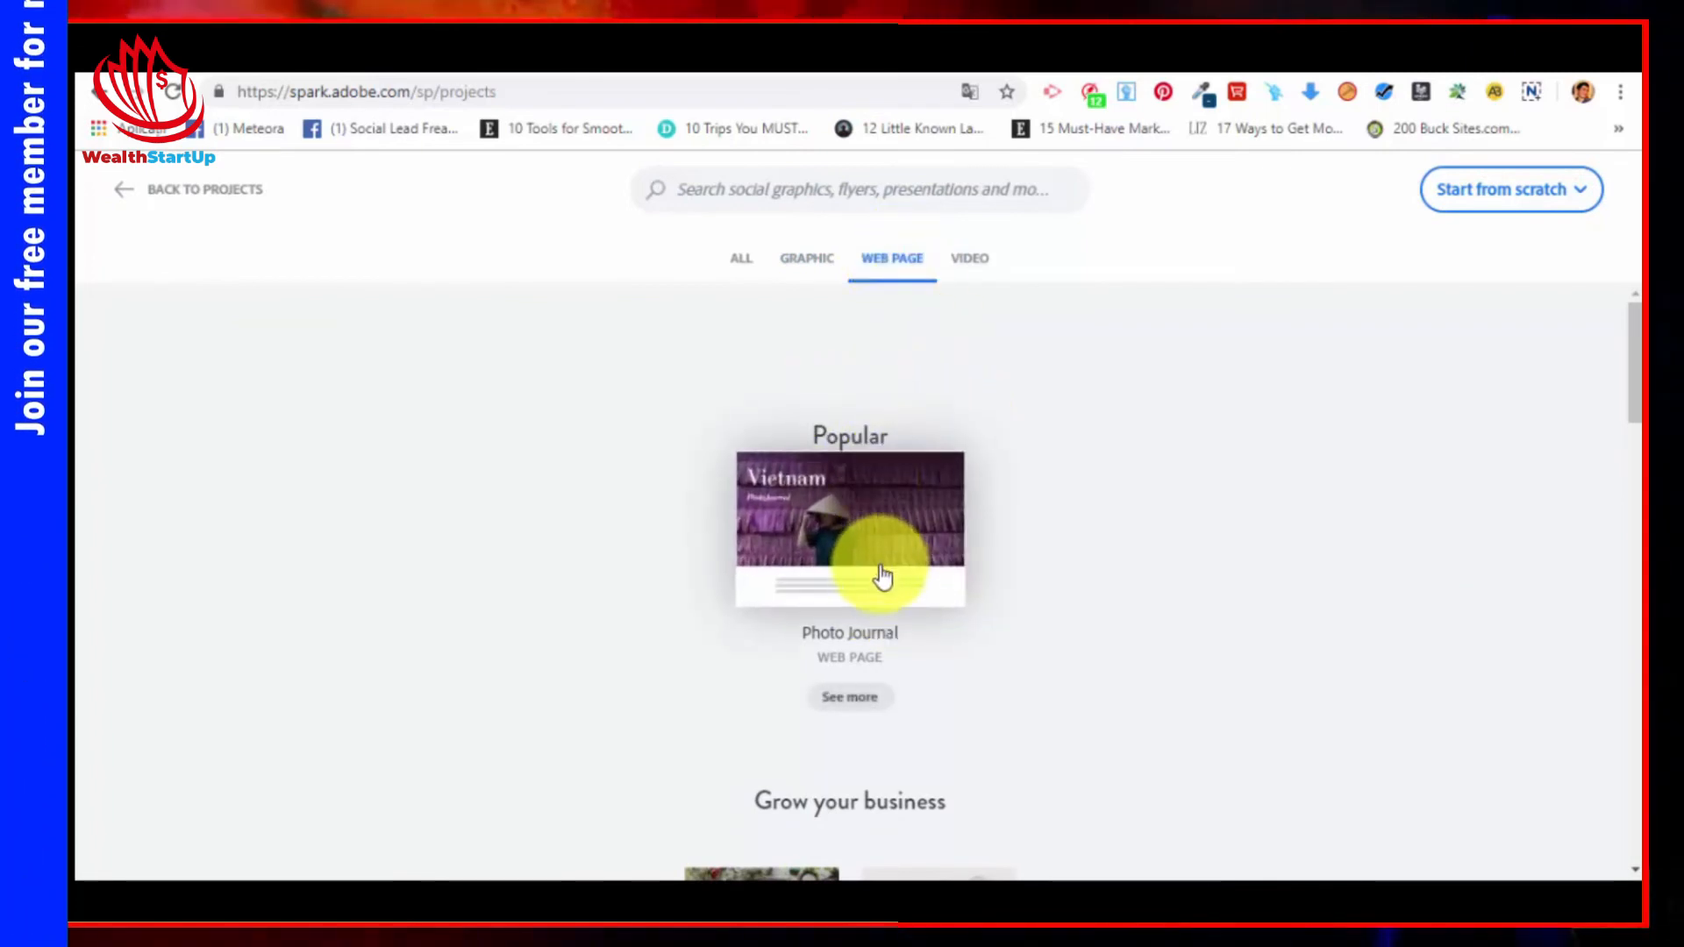
scroll(948, 605, down, 4)
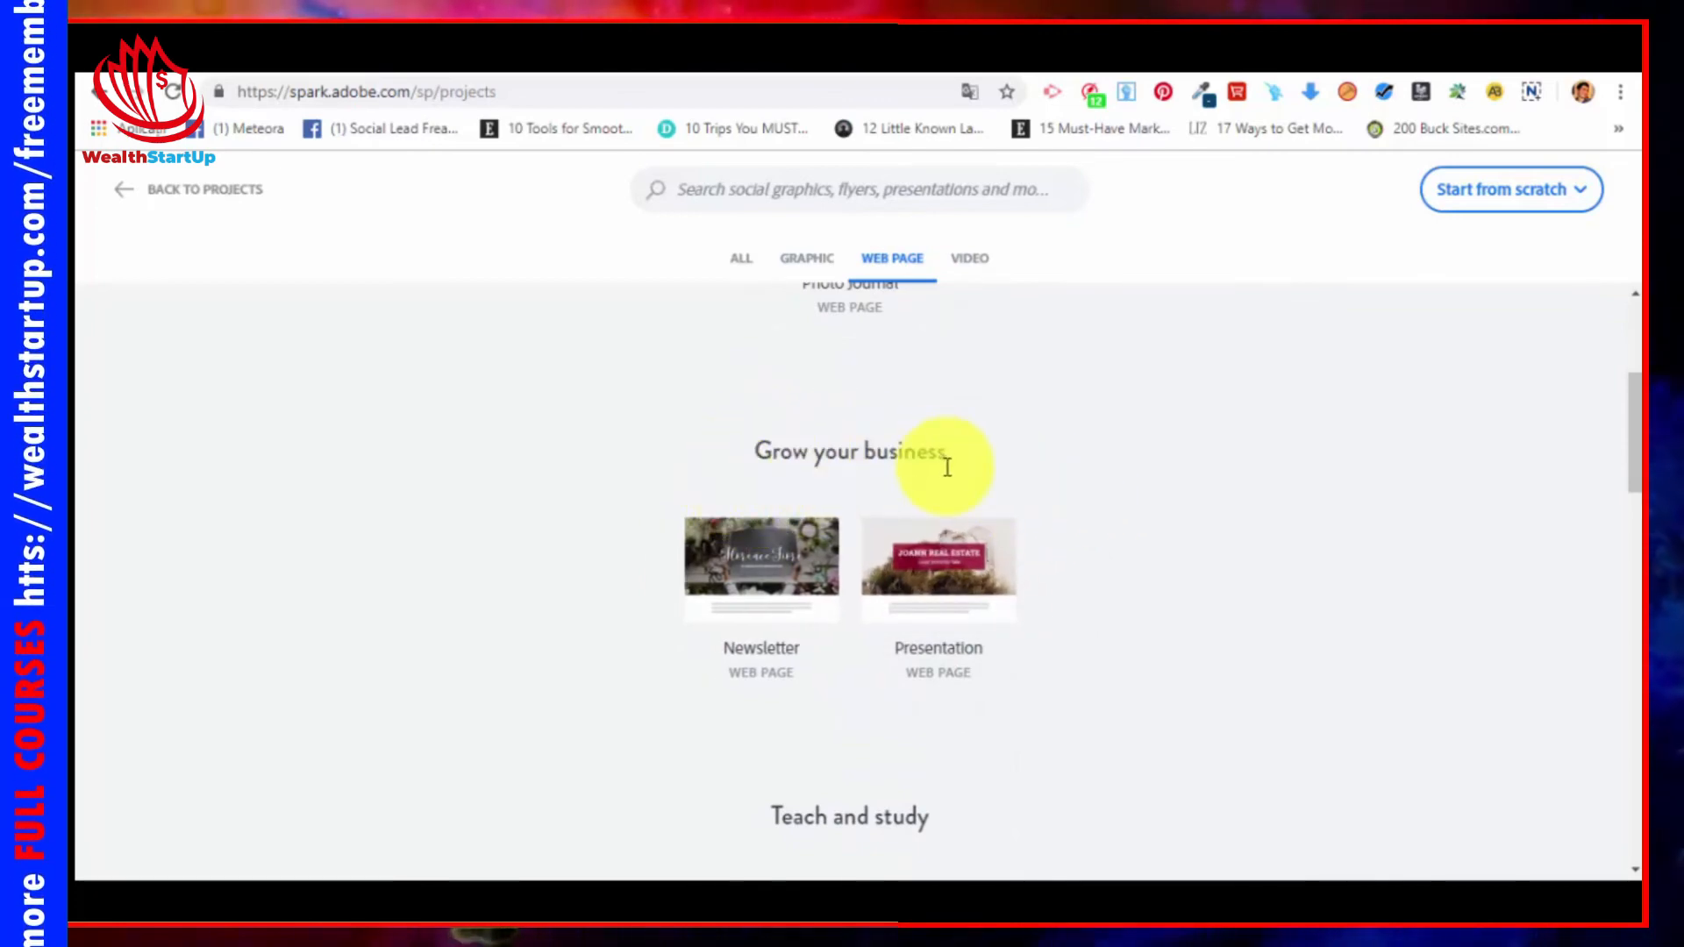
scroll(939, 460, down, 4)
scroll(934, 479, down, 3)
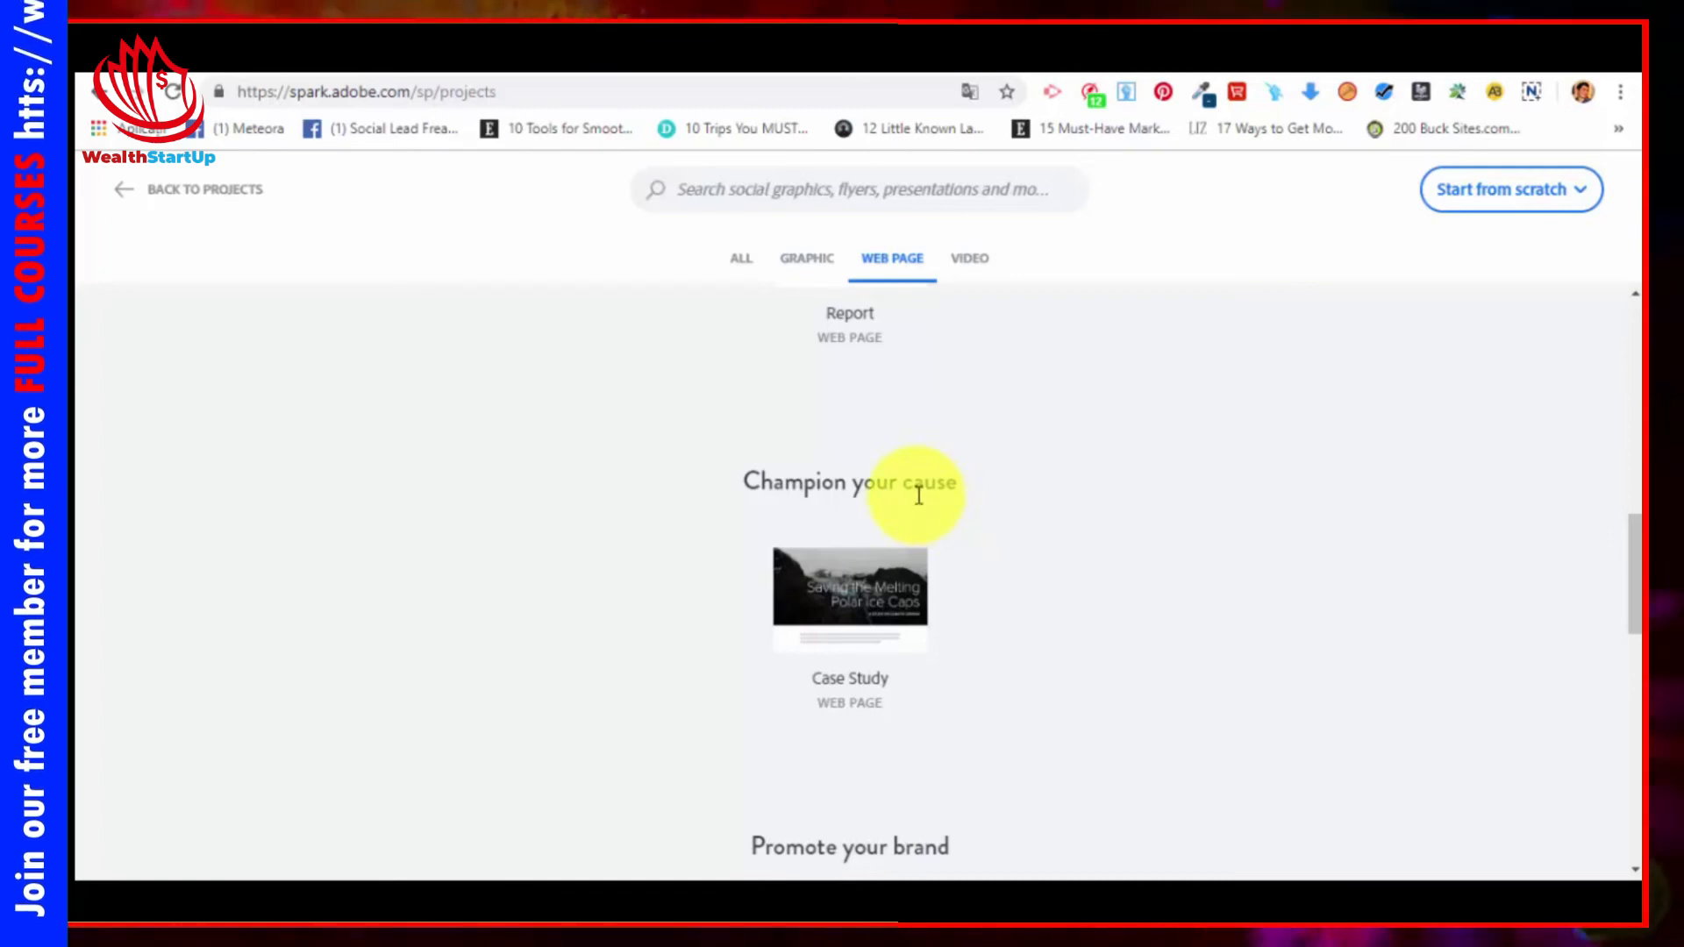
scroll(903, 483, down, 4)
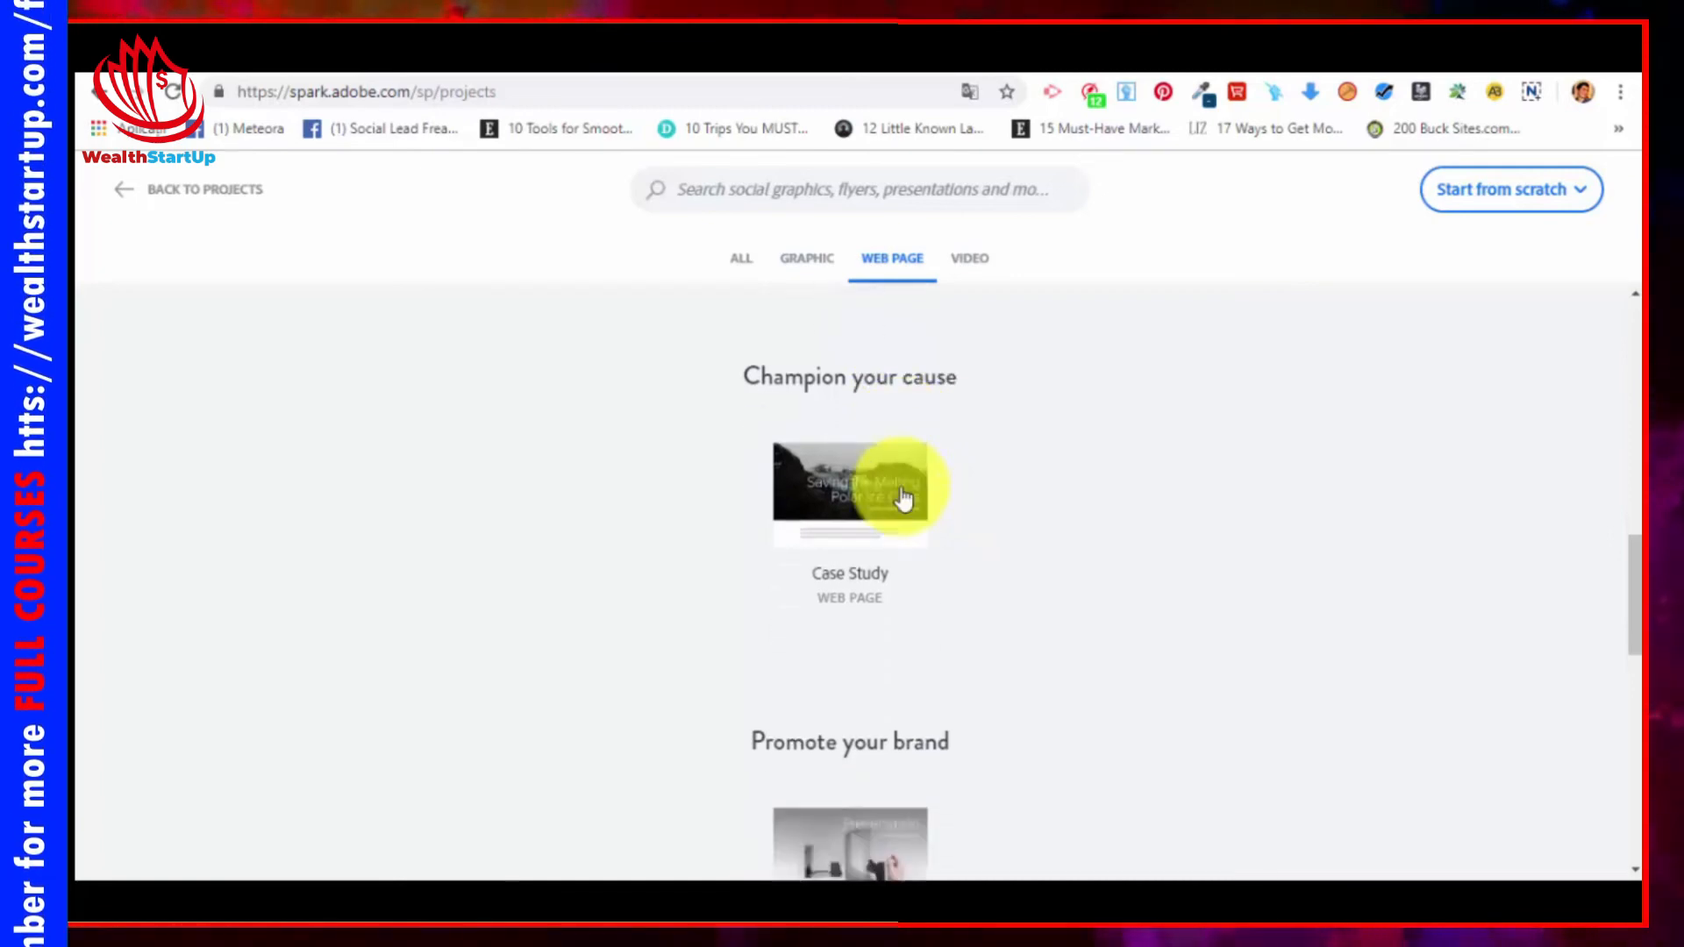
scroll(930, 490, down, 4)
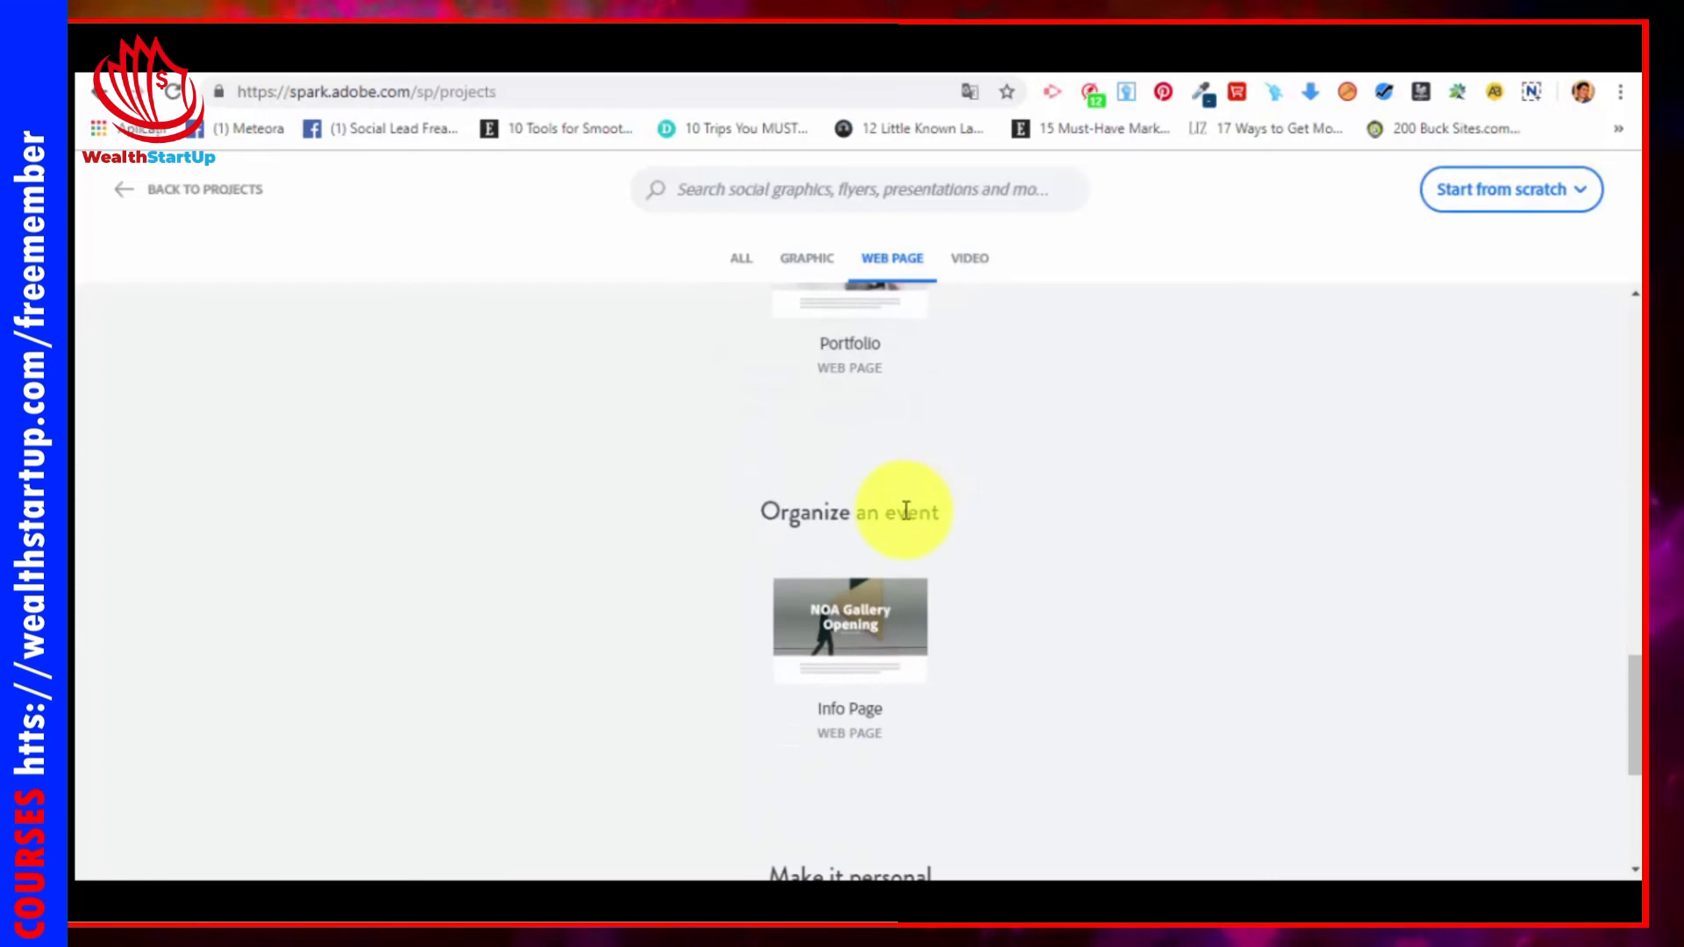
scroll(900, 522, down, 5)
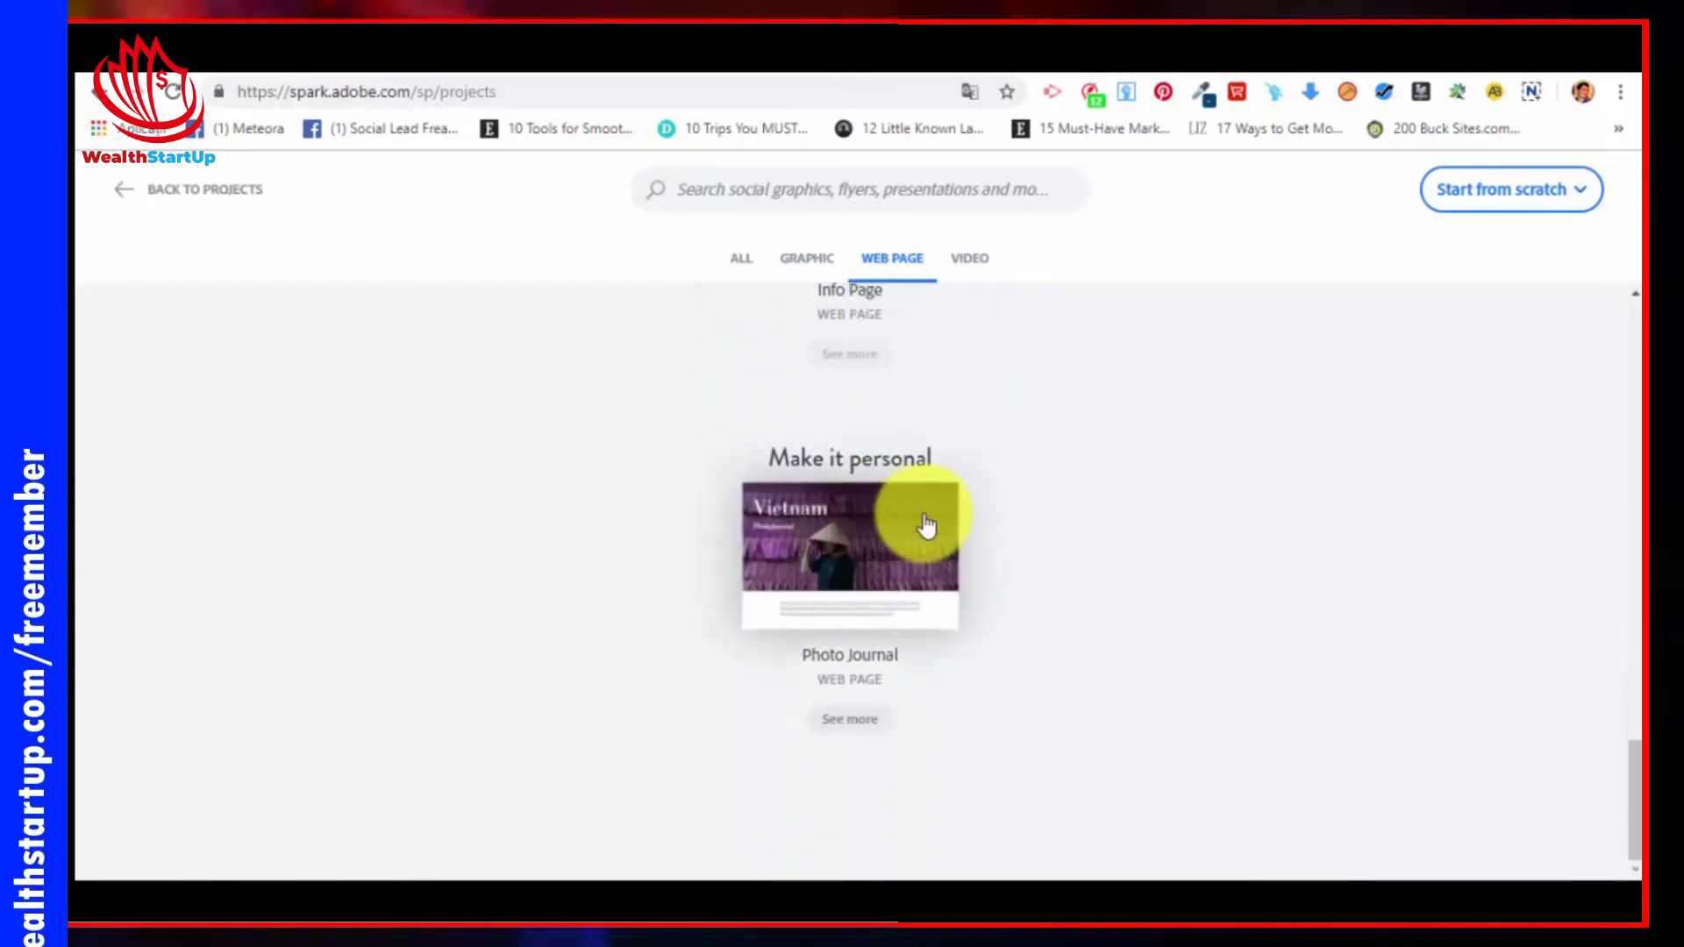
scroll(863, 662, up, 13)
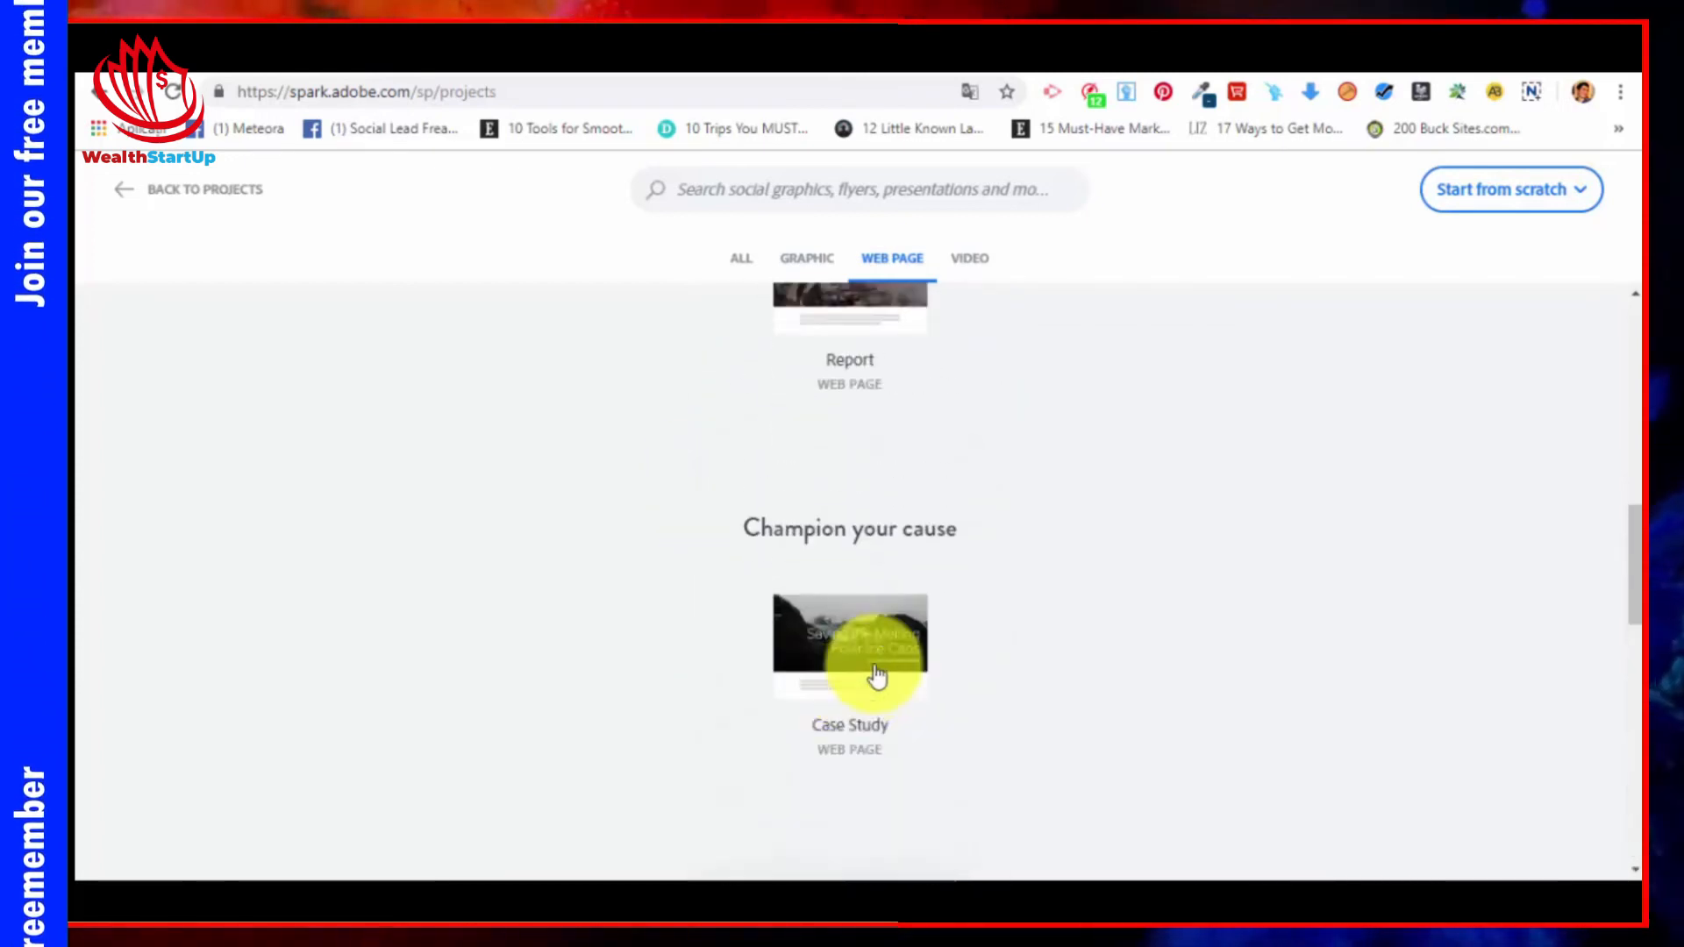
scroll(1103, 690, up, 8)
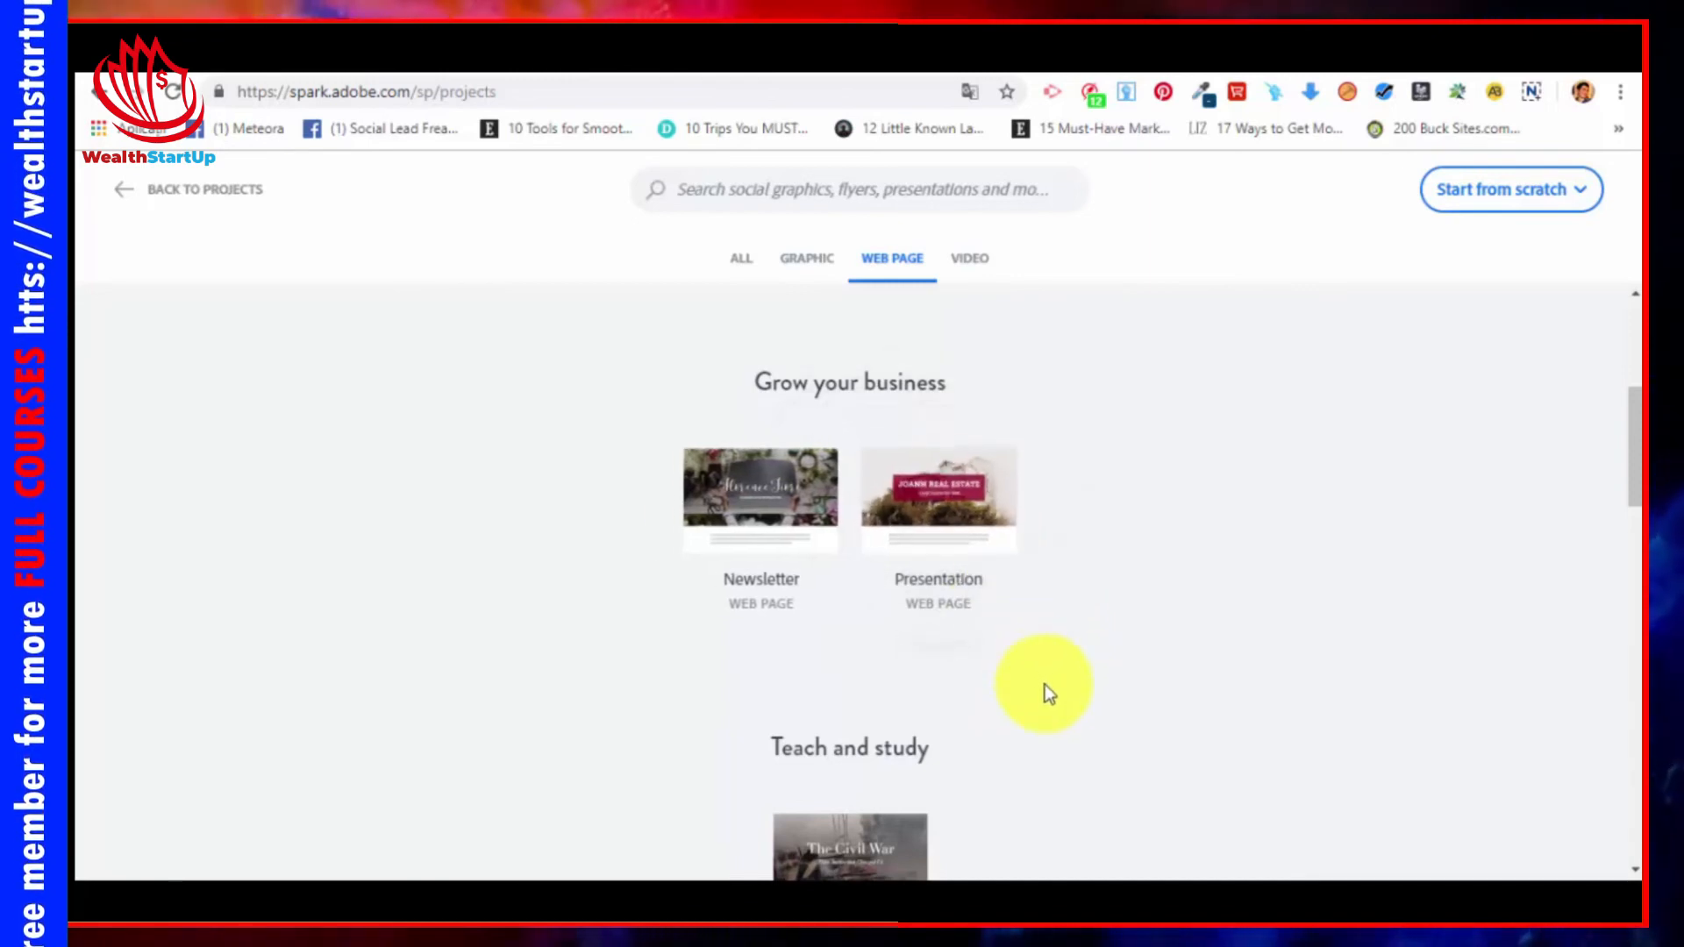
click(934, 507)
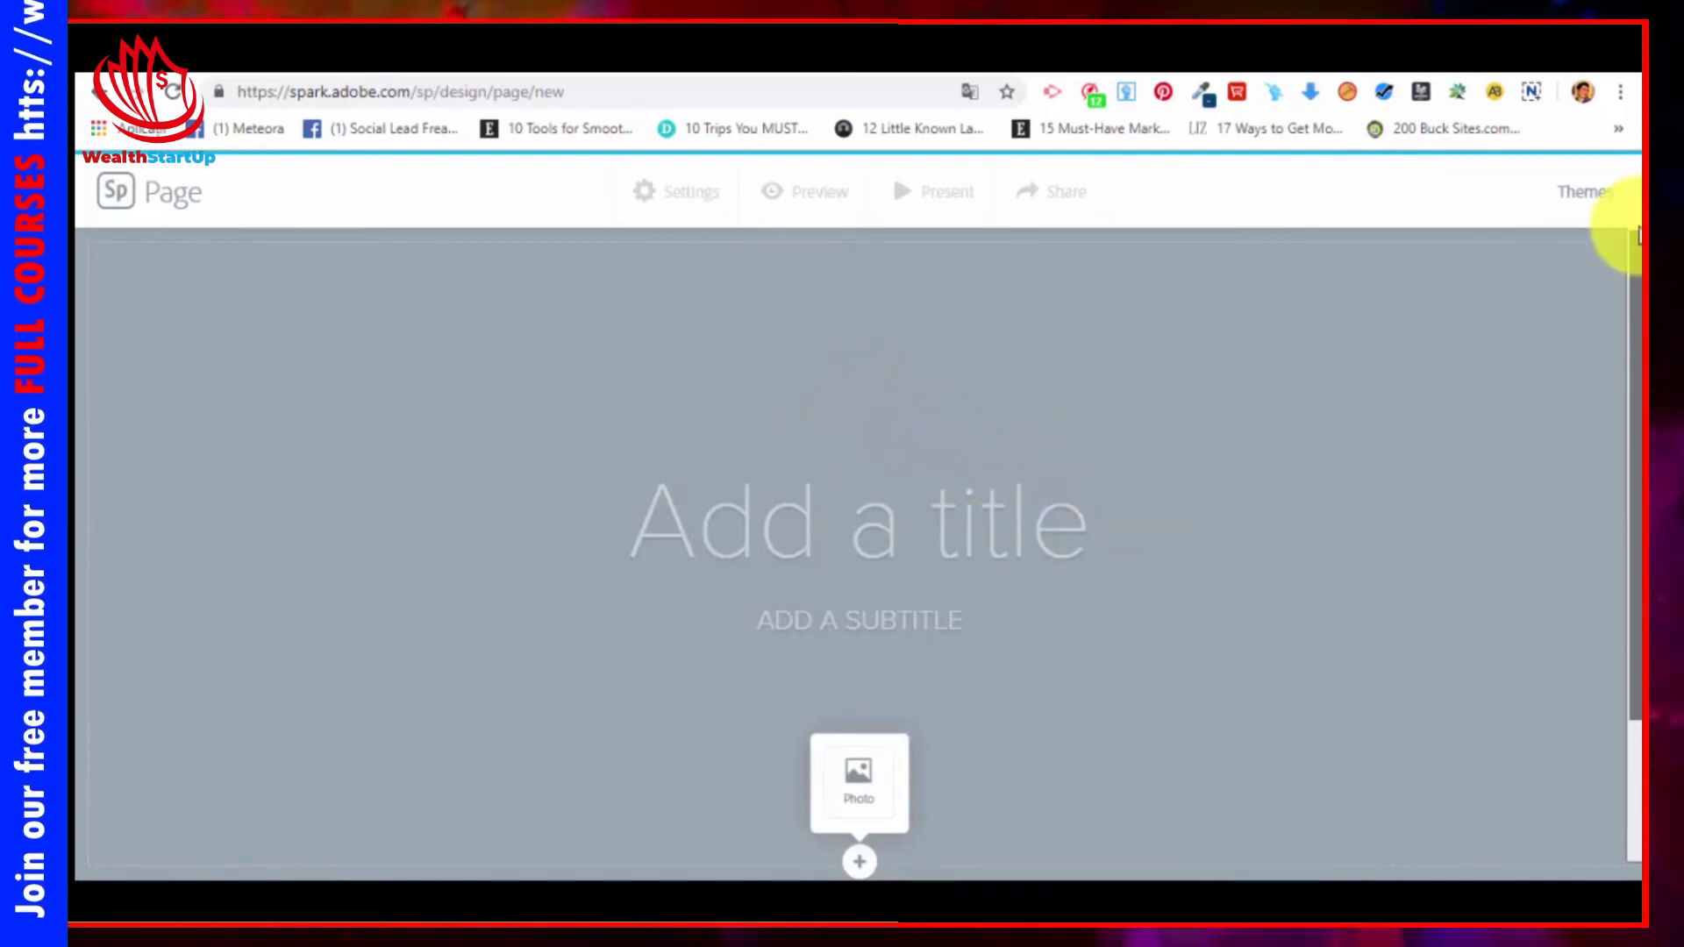
Step: Browse the available page themes and apply the Vintage theme to the new web page
click(1586, 190)
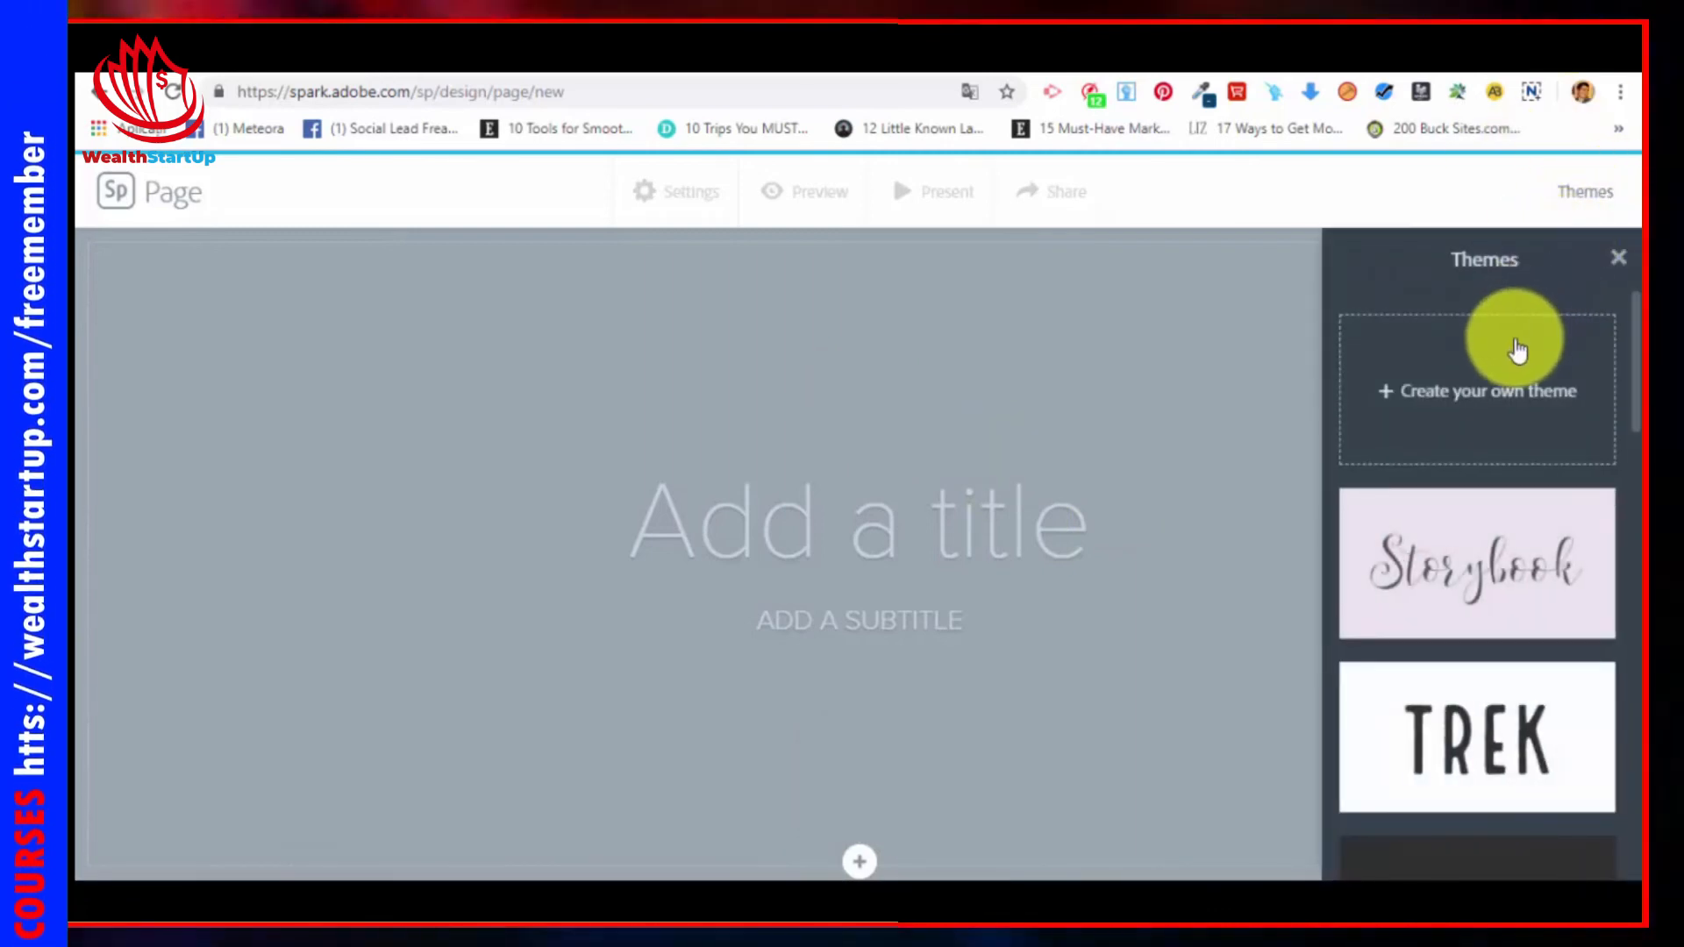
scroll(1518, 351, down, 2)
scroll(1518, 370, up, 2)
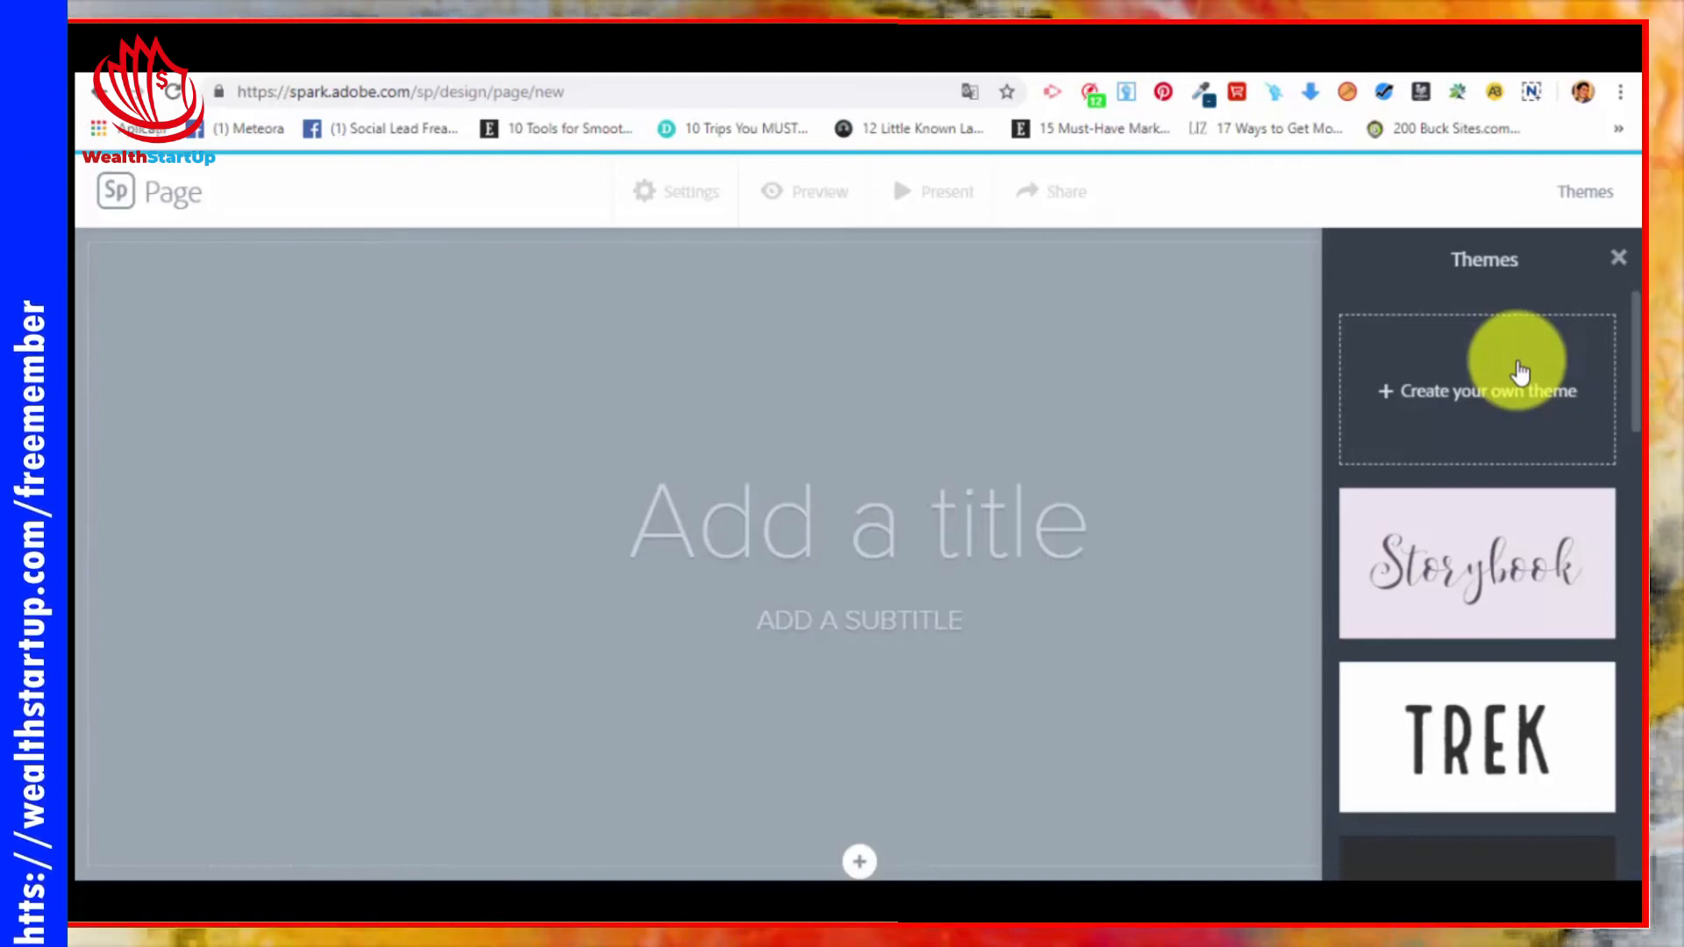
scroll(1553, 487, down, 3)
scroll(1553, 488, down, 4)
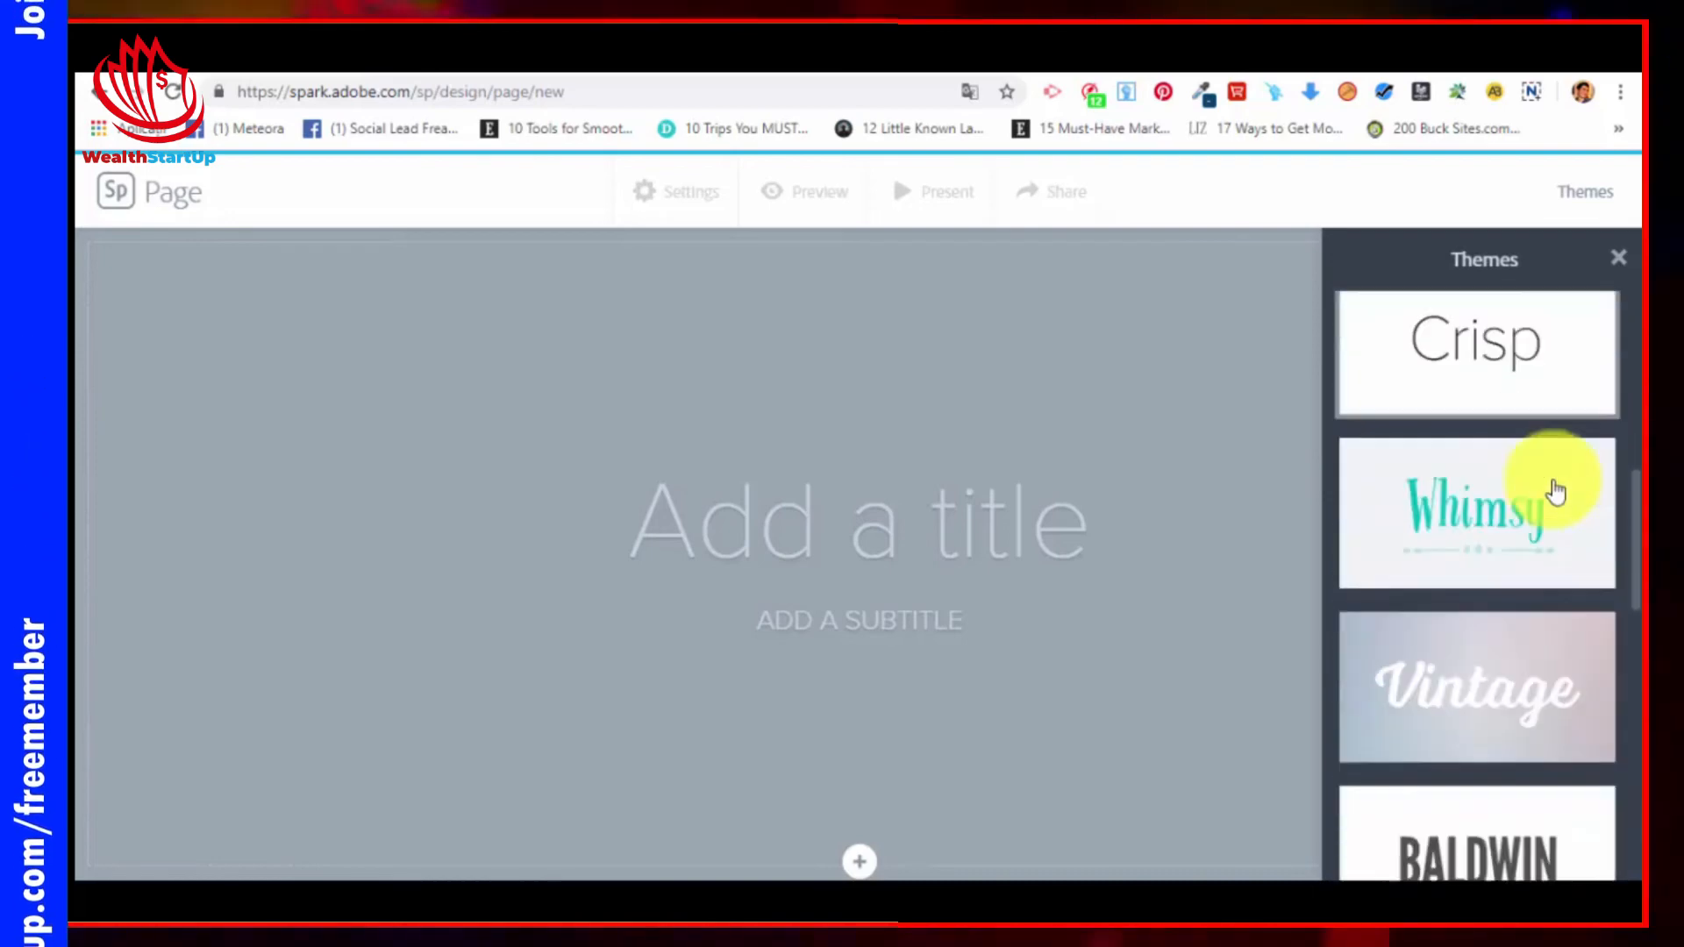
click(1544, 566)
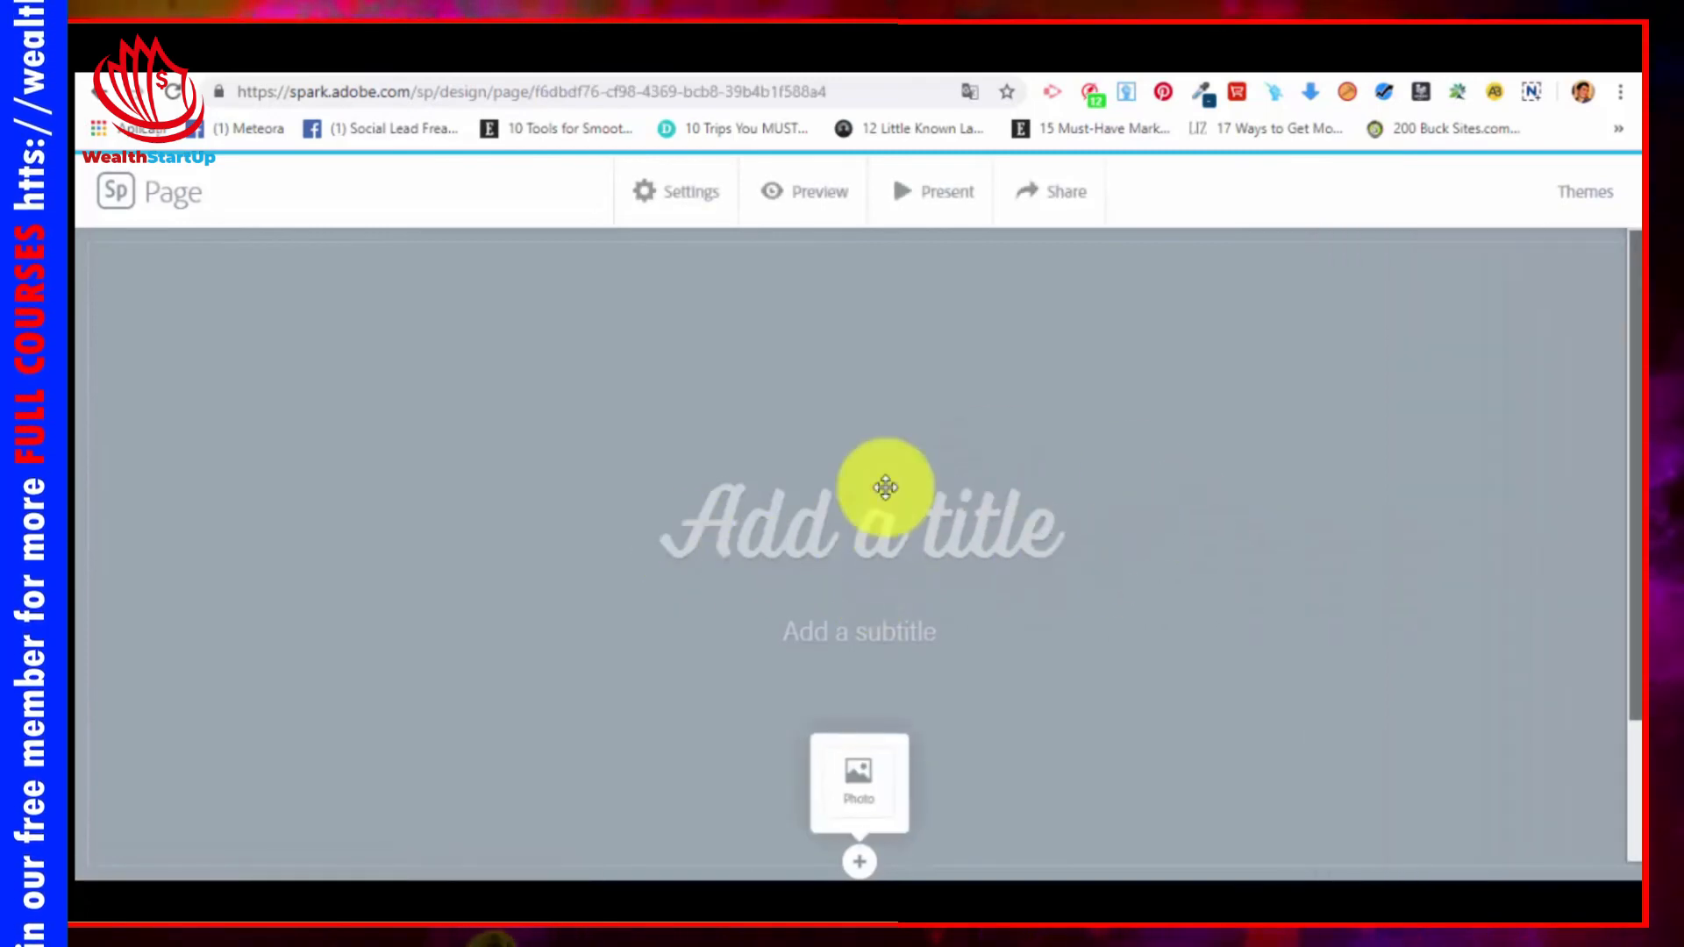
Step: Fill the page's title with "Example" and its subtitle with "Subexample"
click(869, 526)
text(Exampl)
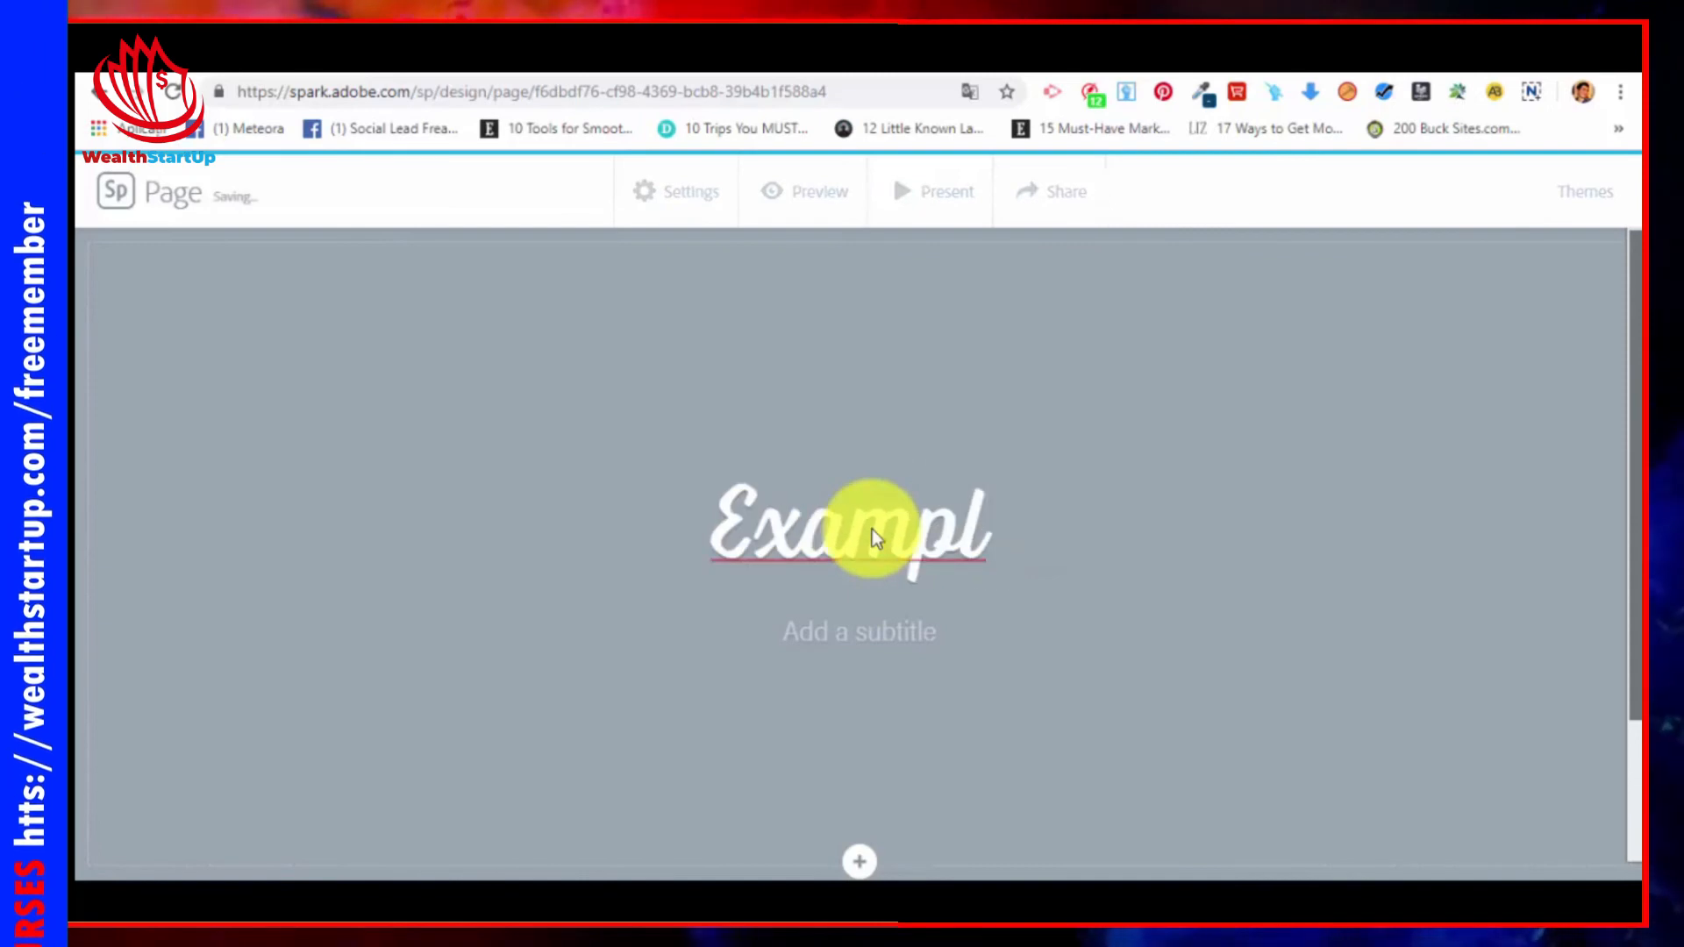
text(e)
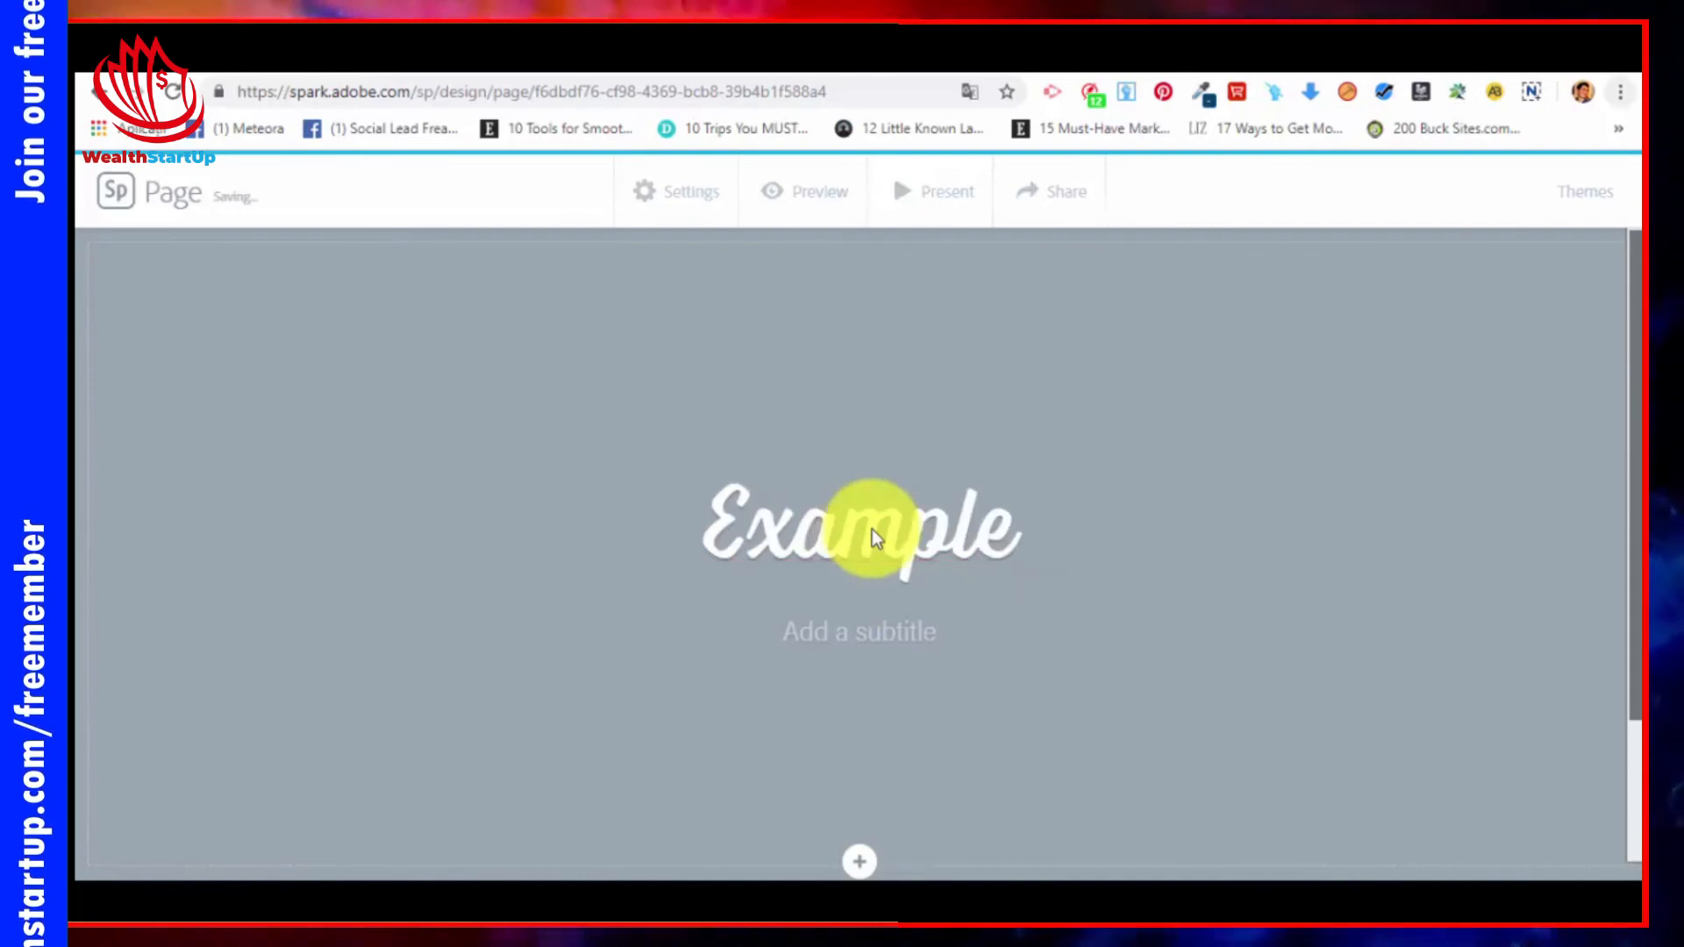
key(alt+f)
key(Escape)
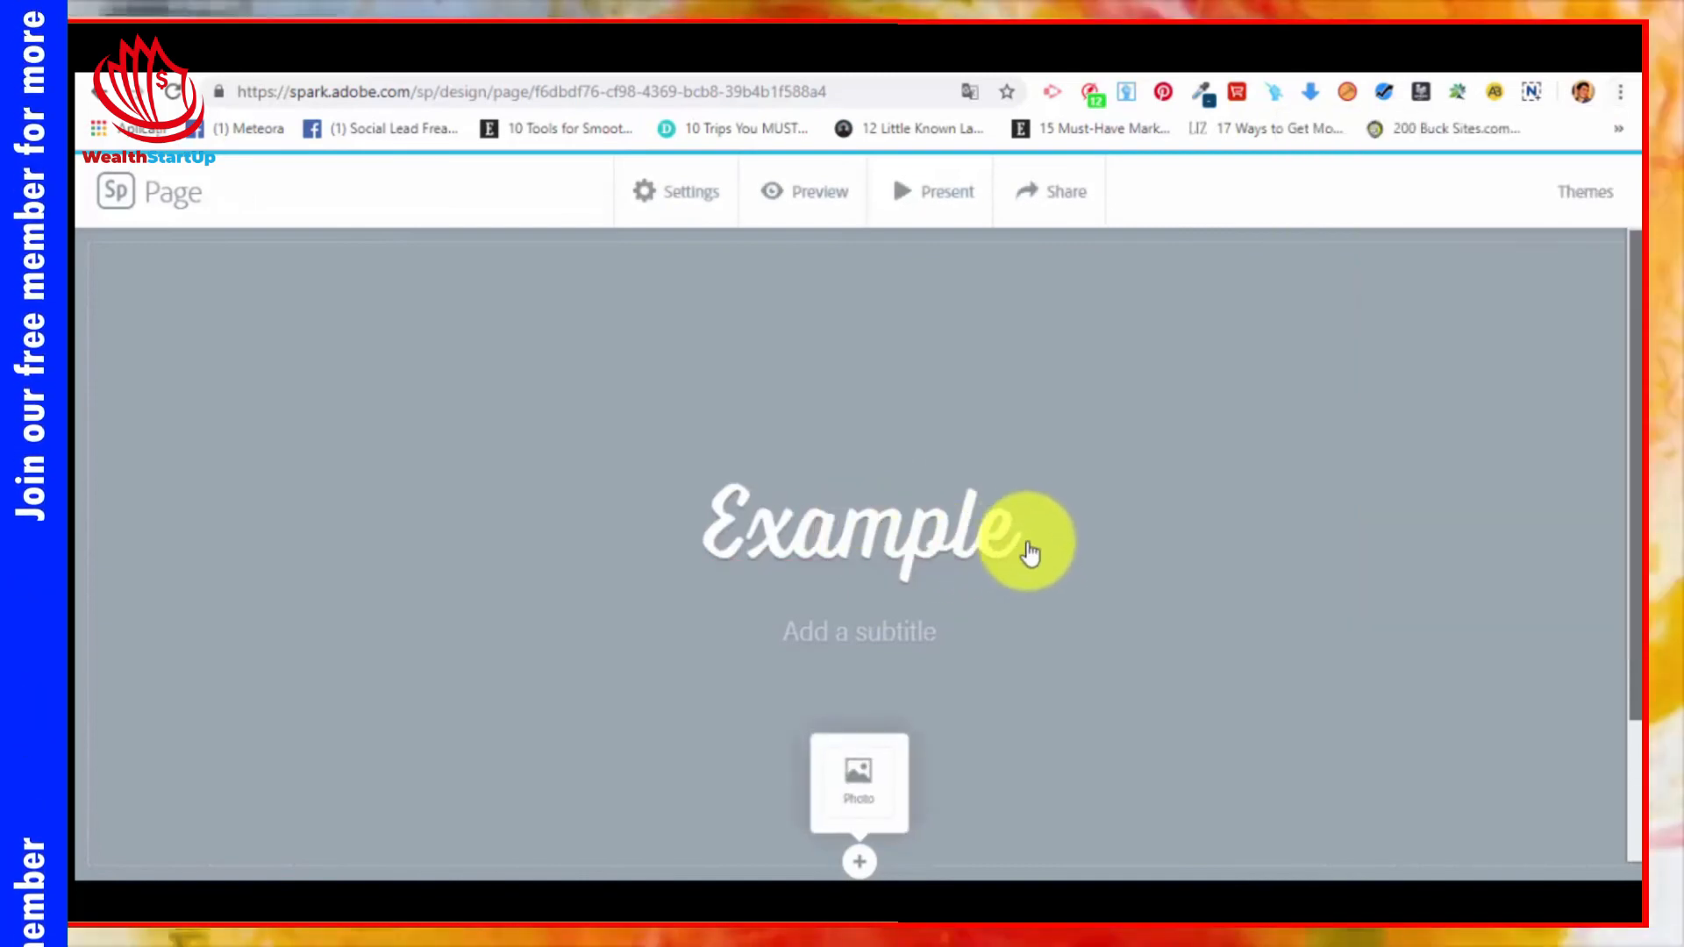
click(901, 631)
text(Subexample)
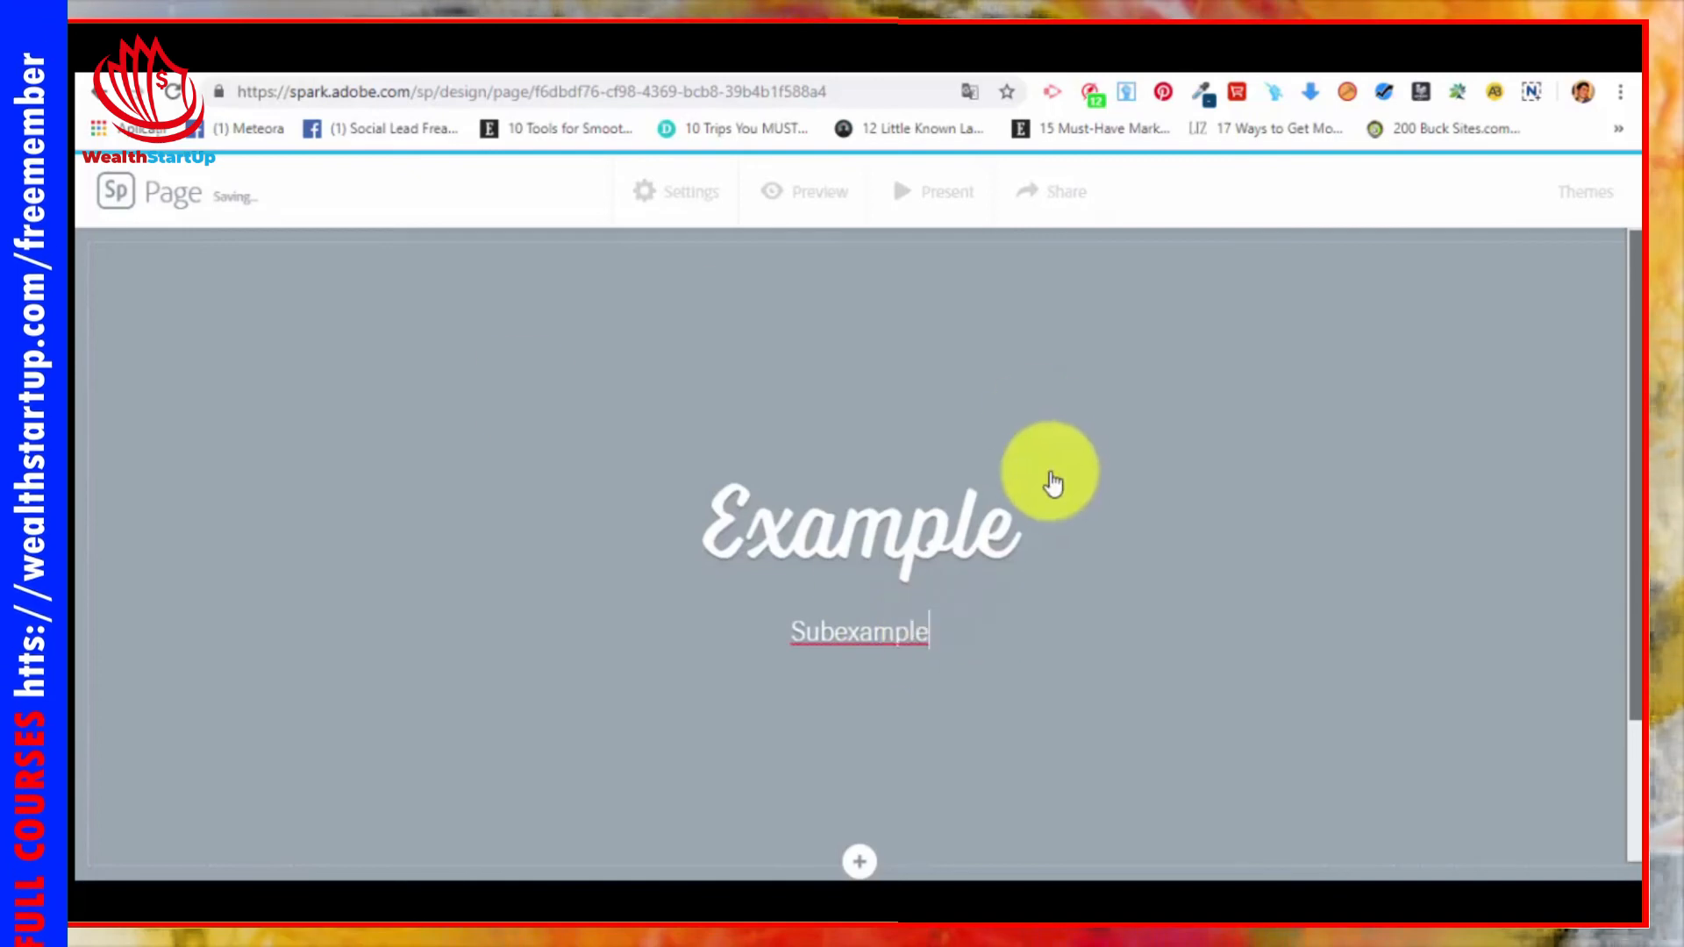
key(Return)
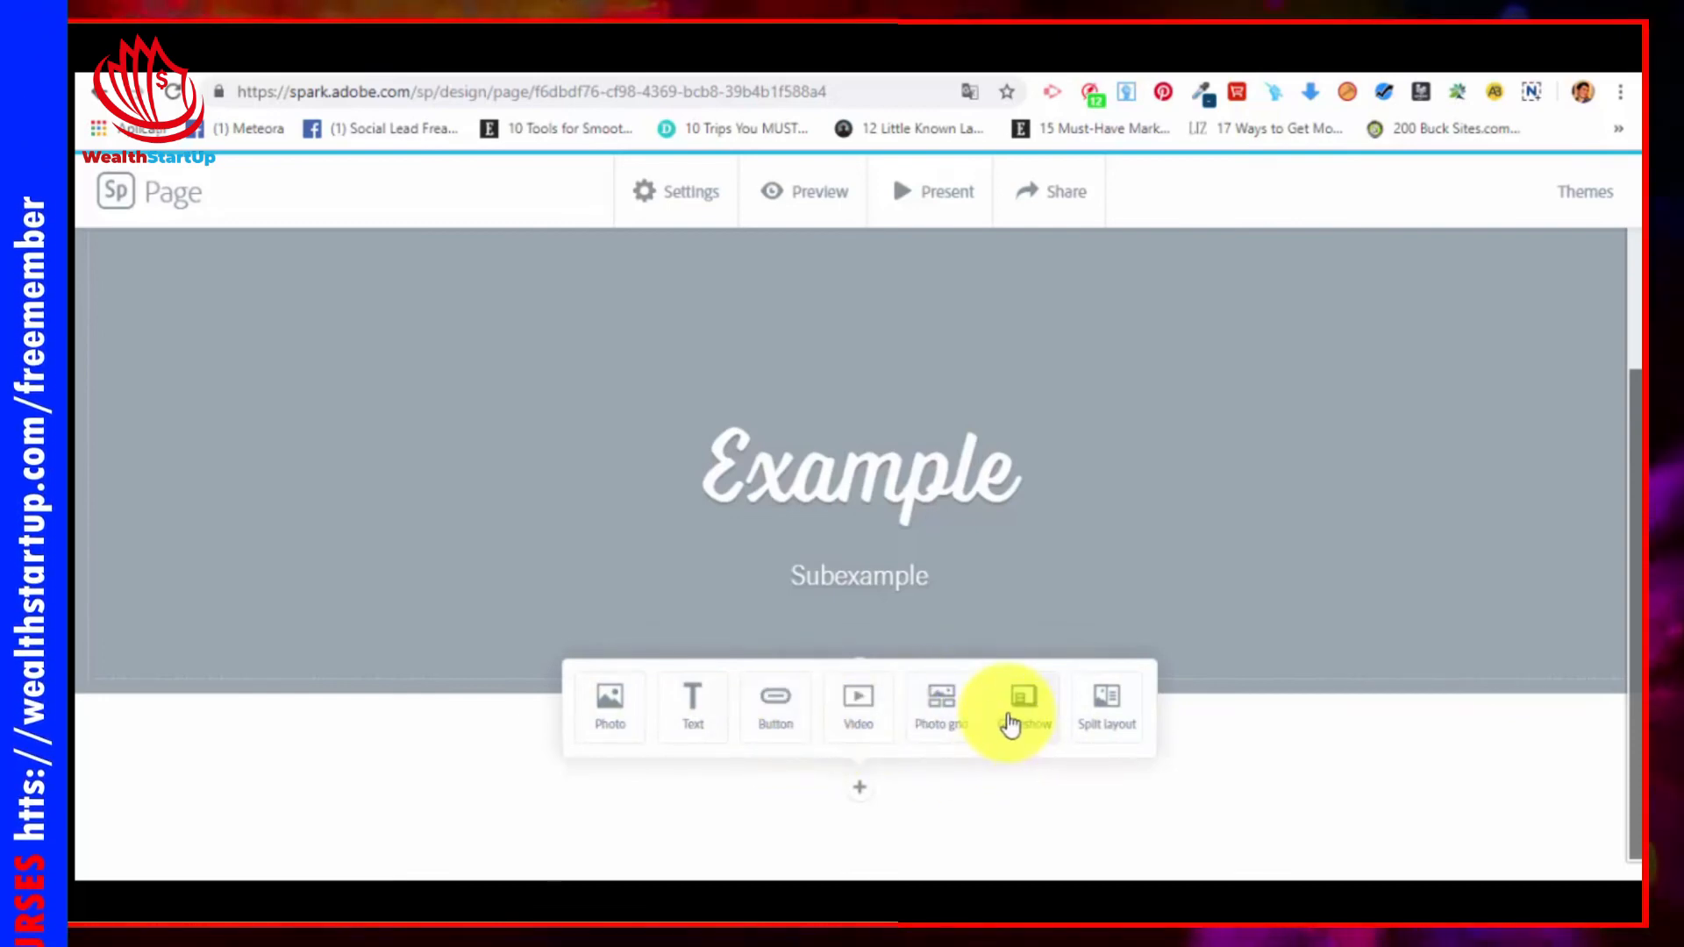
Step: Add a photo grid below the page header and search the free photos for "office"
click(946, 700)
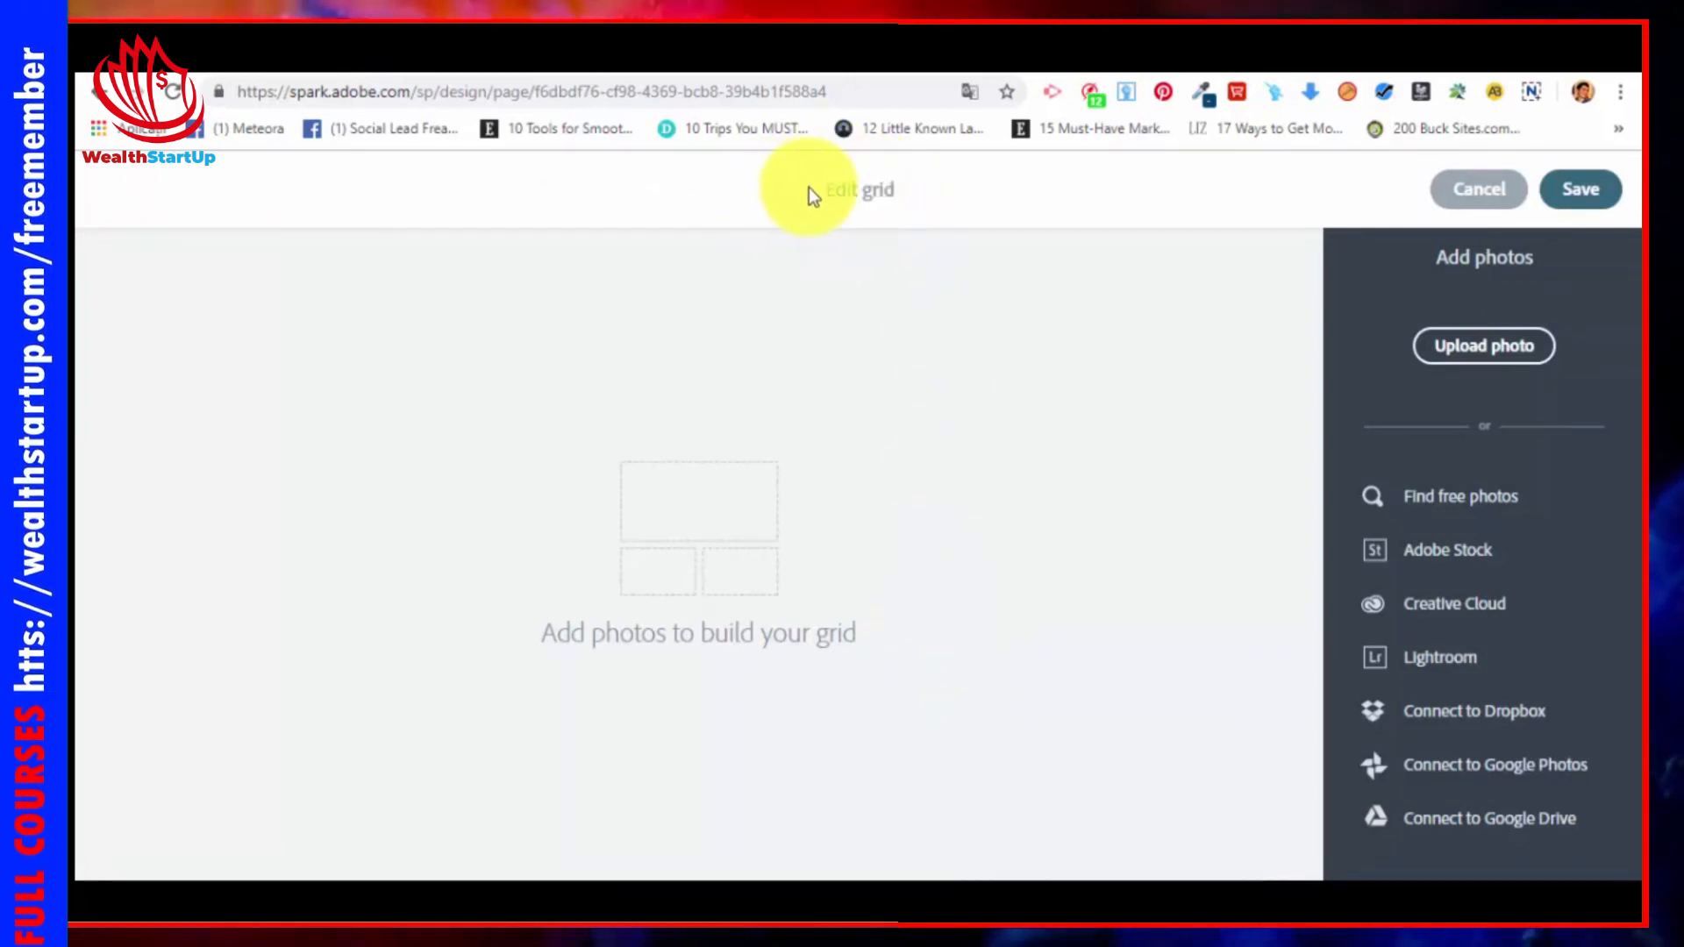
click(1496, 498)
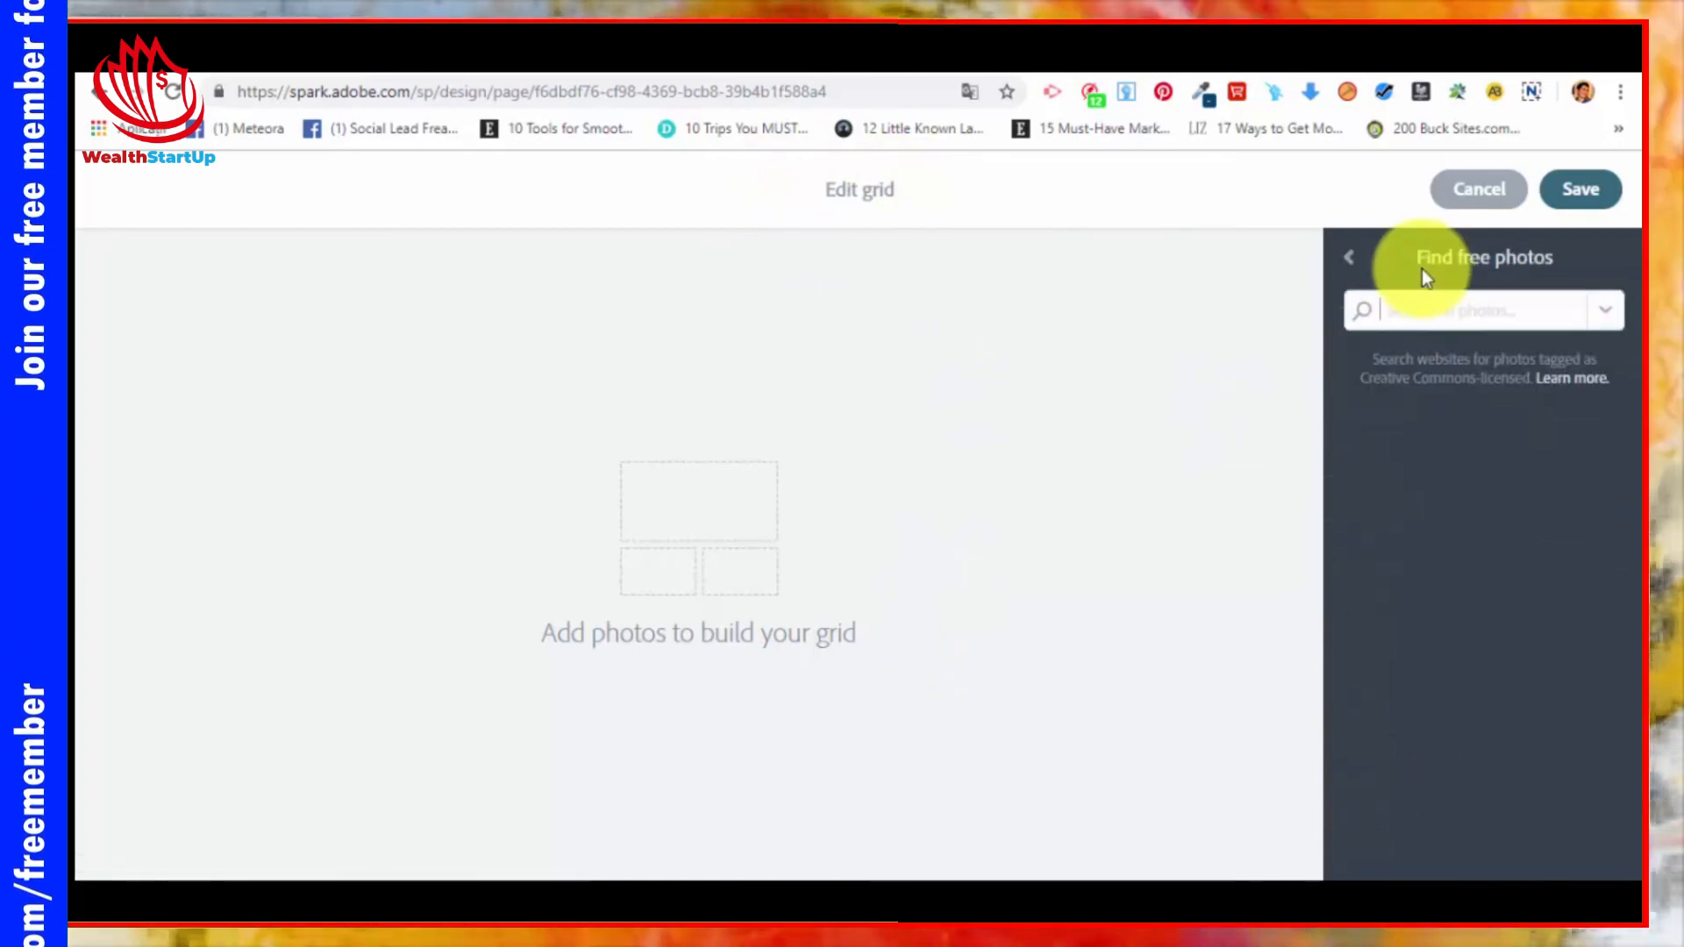
text(ol)
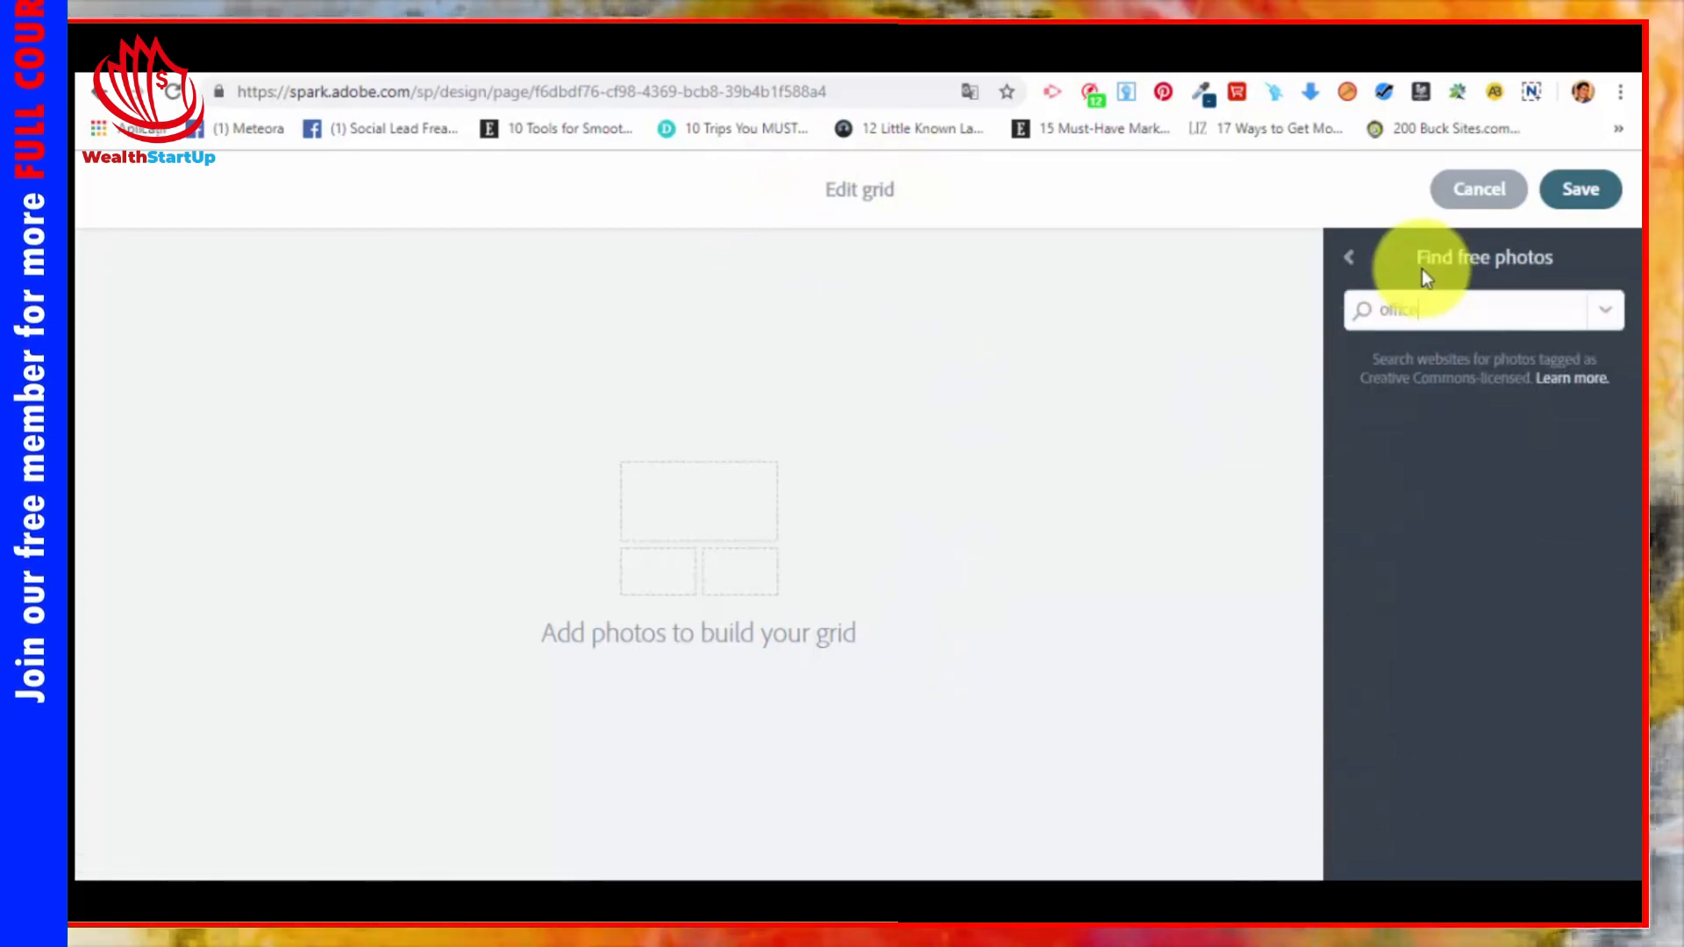
text(fice)
key(Return)
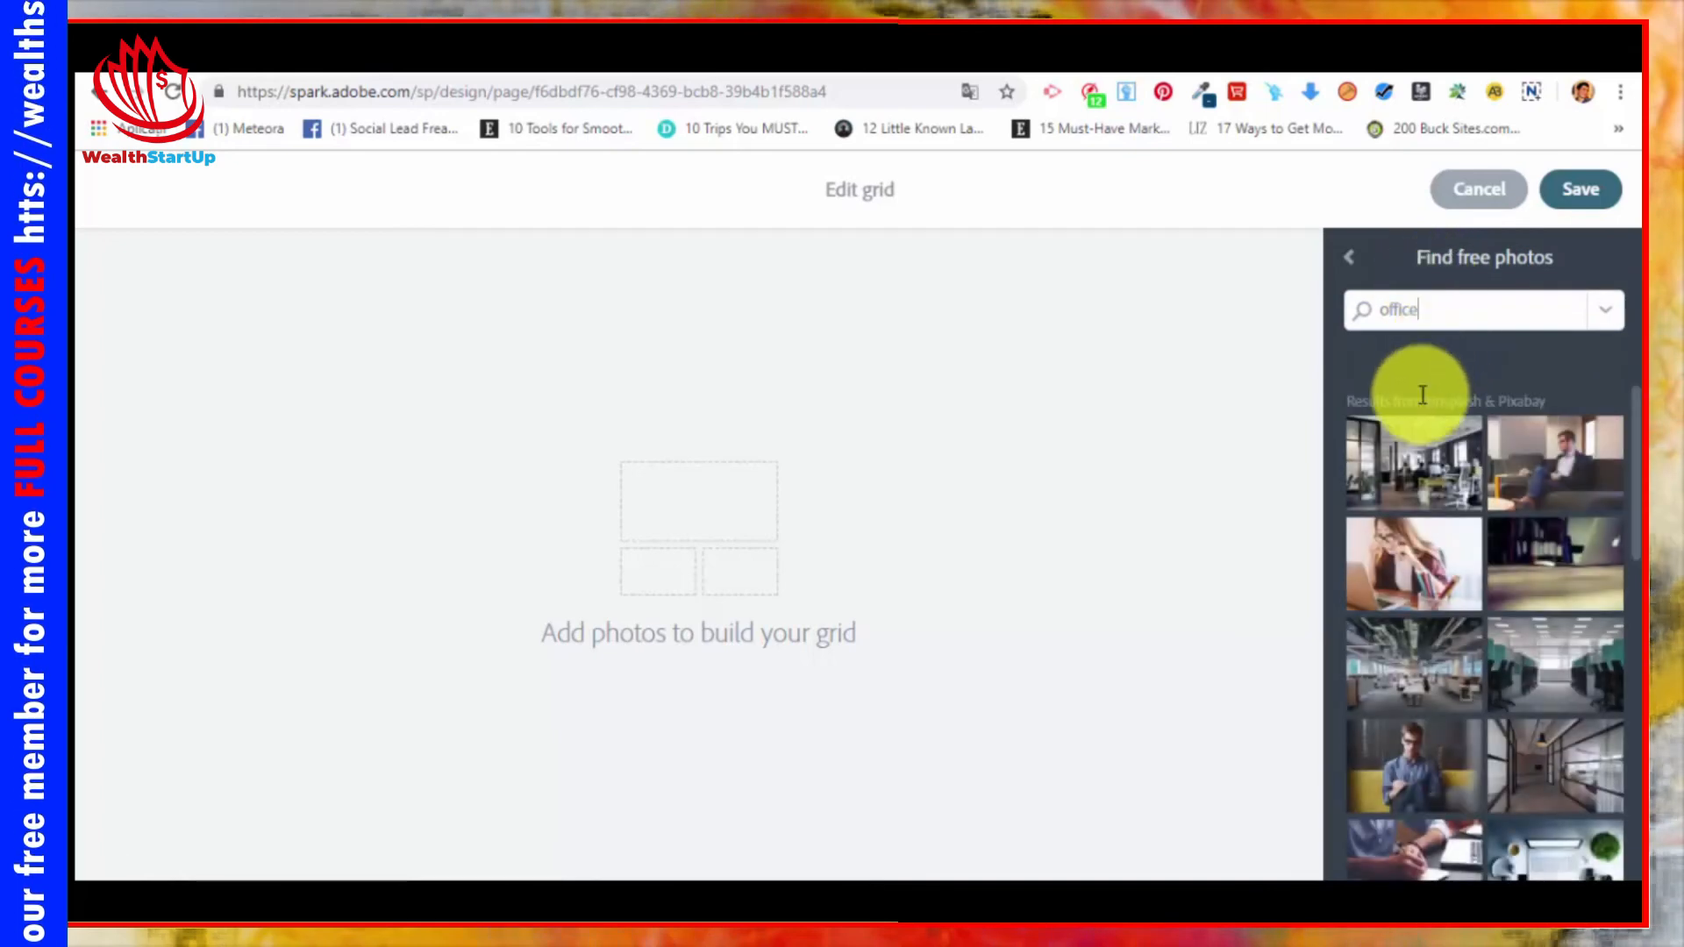
Step: Add the first four office photos from the free photo results to the grid
click(1430, 473)
click(1561, 459)
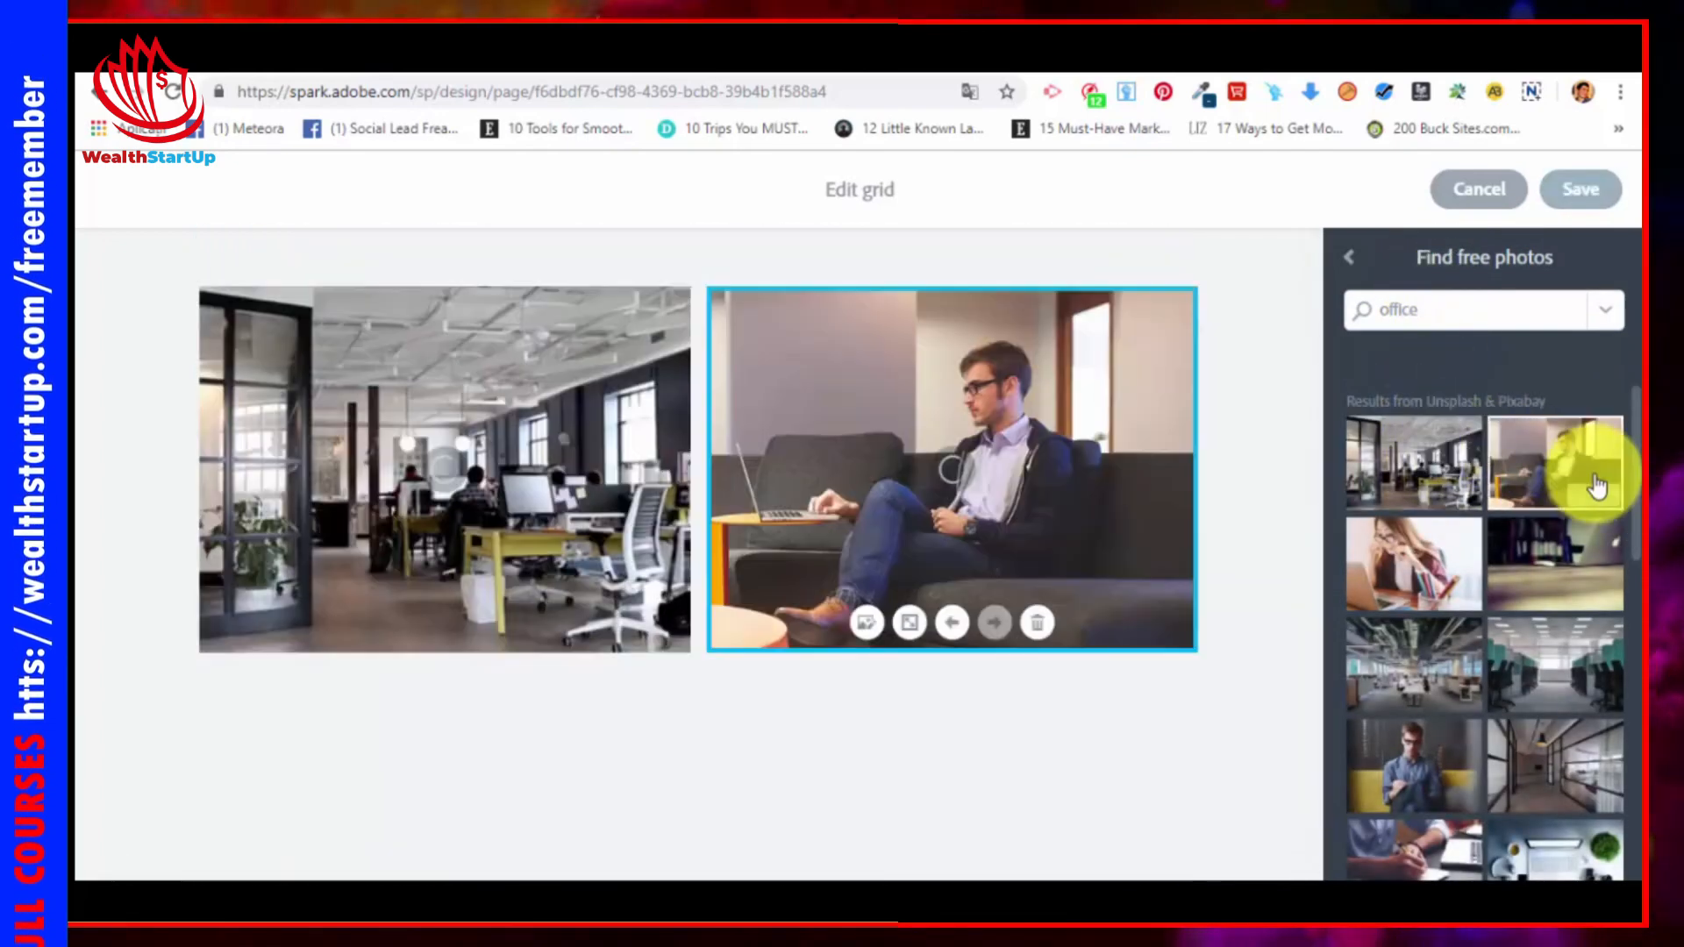
click(1399, 571)
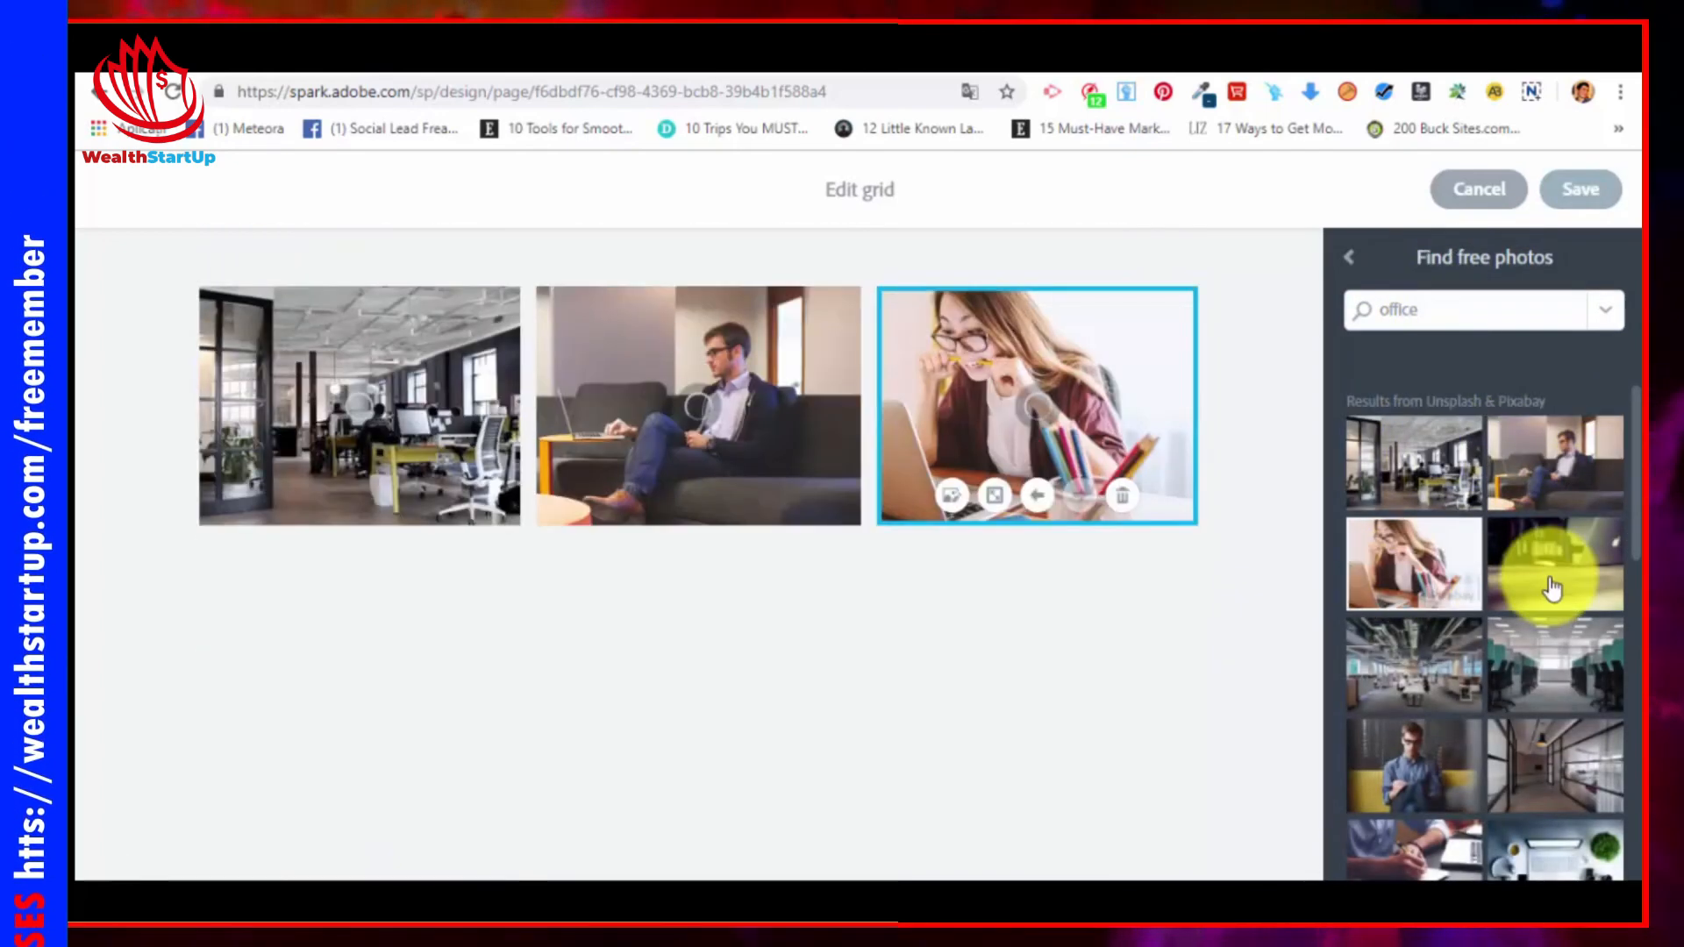
click(1553, 580)
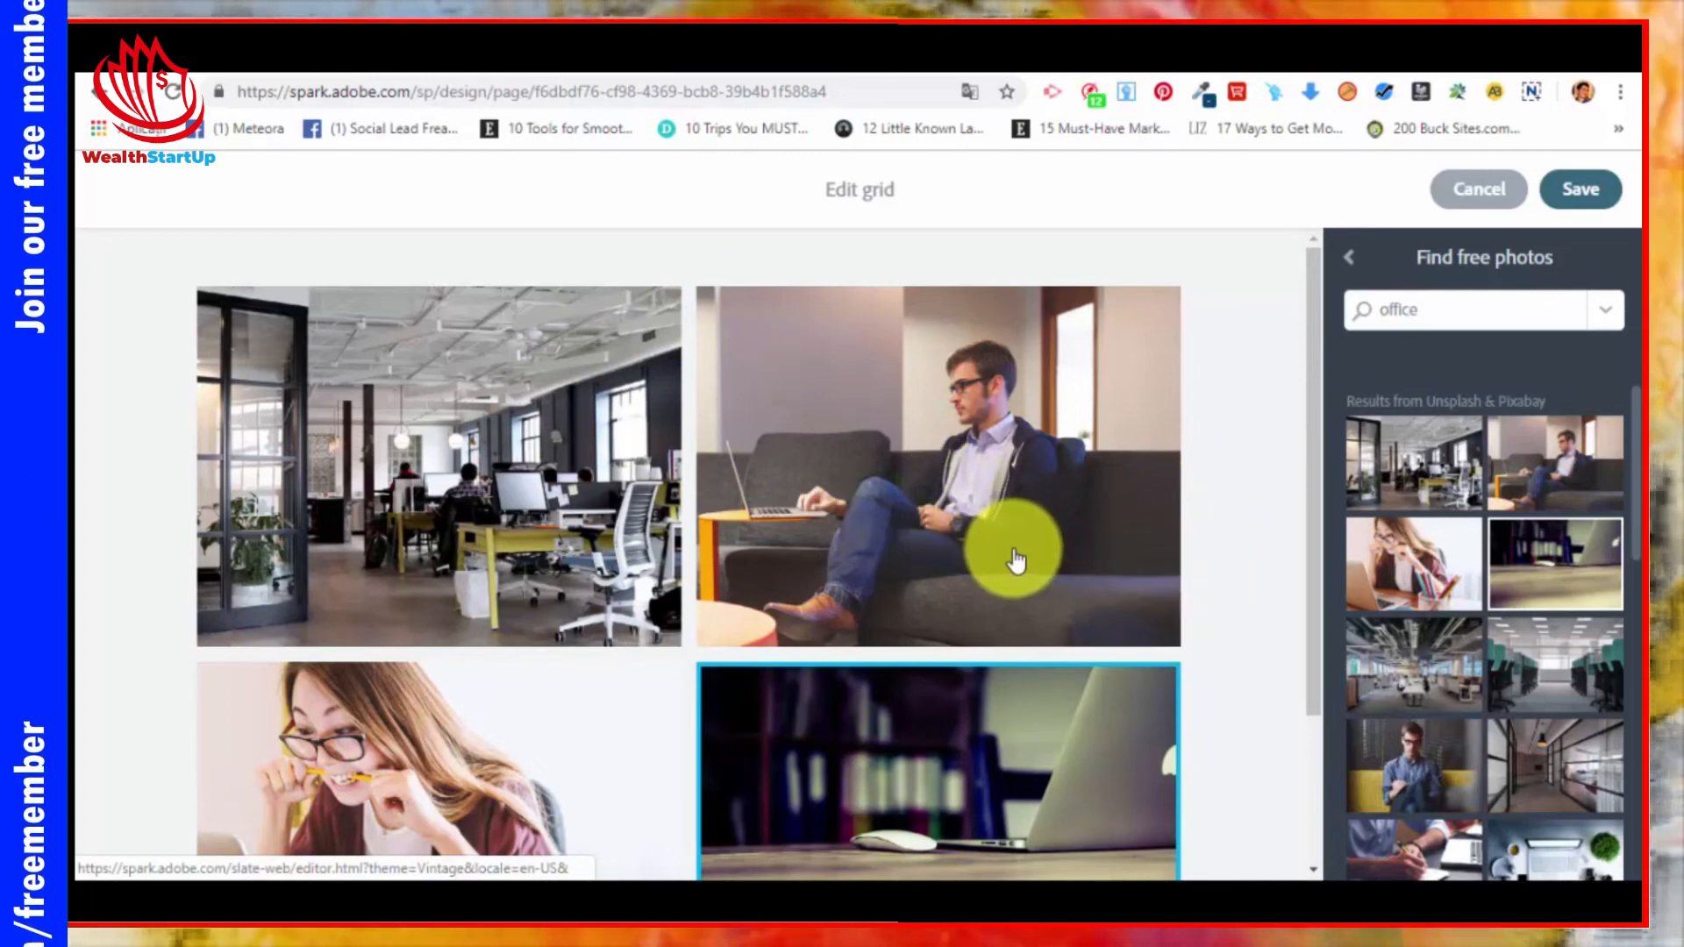
Step: Enlarge the grid photo of the man sitting on the sofa with a laptop to the full grid width
click(801, 488)
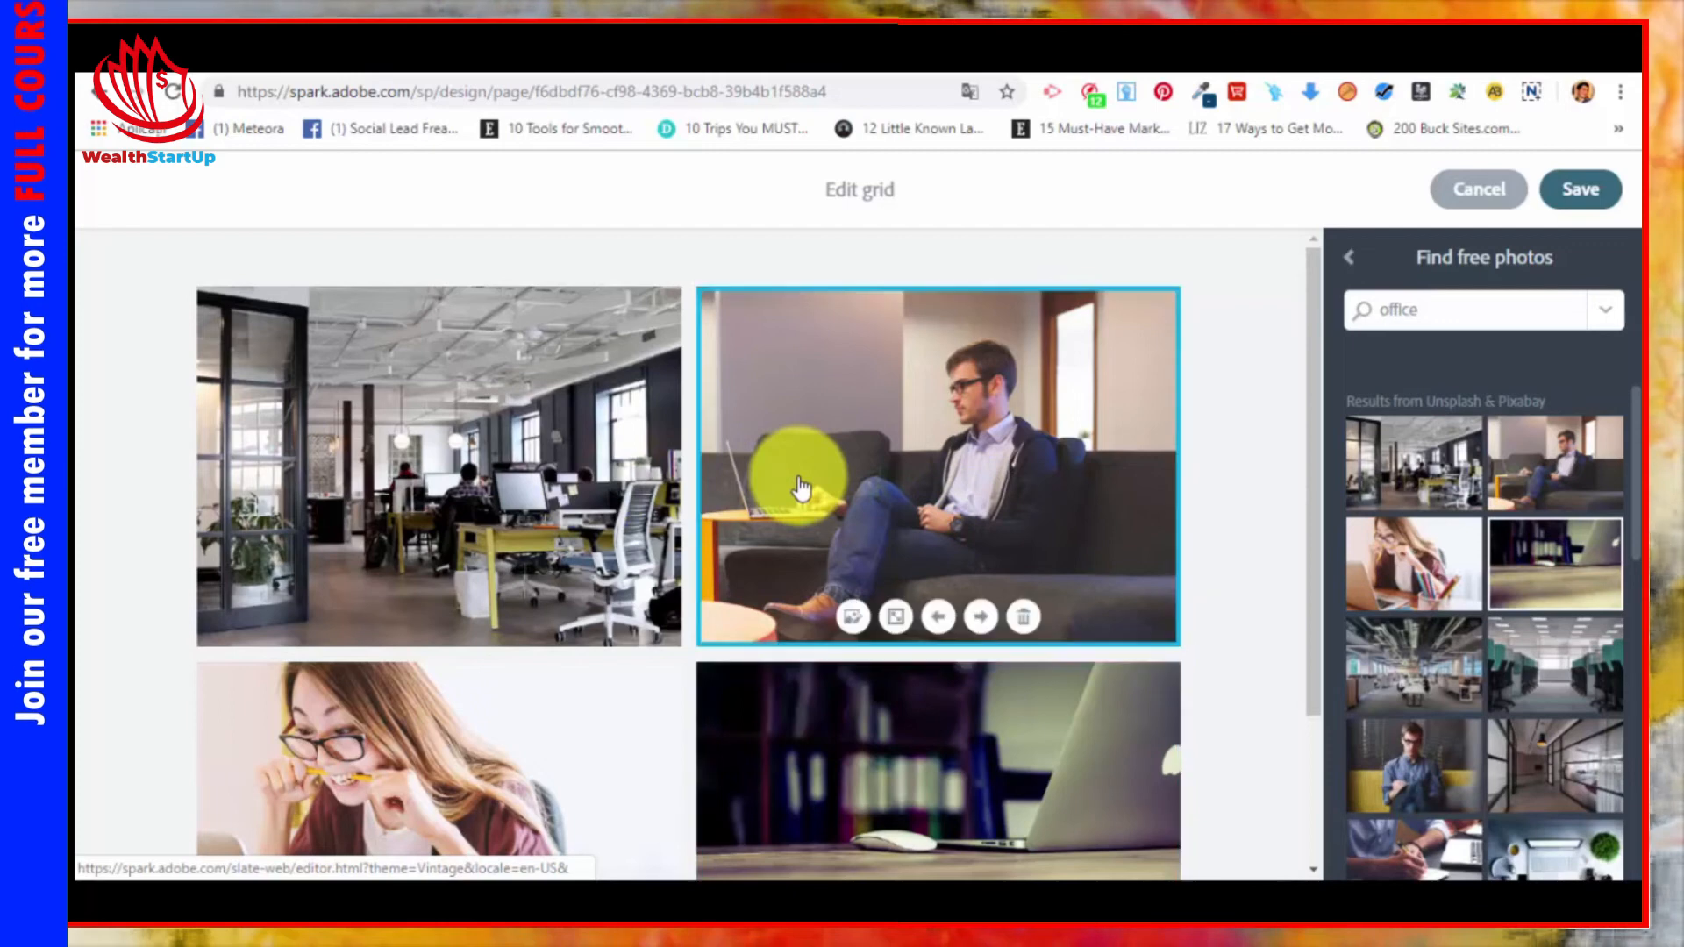
click(903, 628)
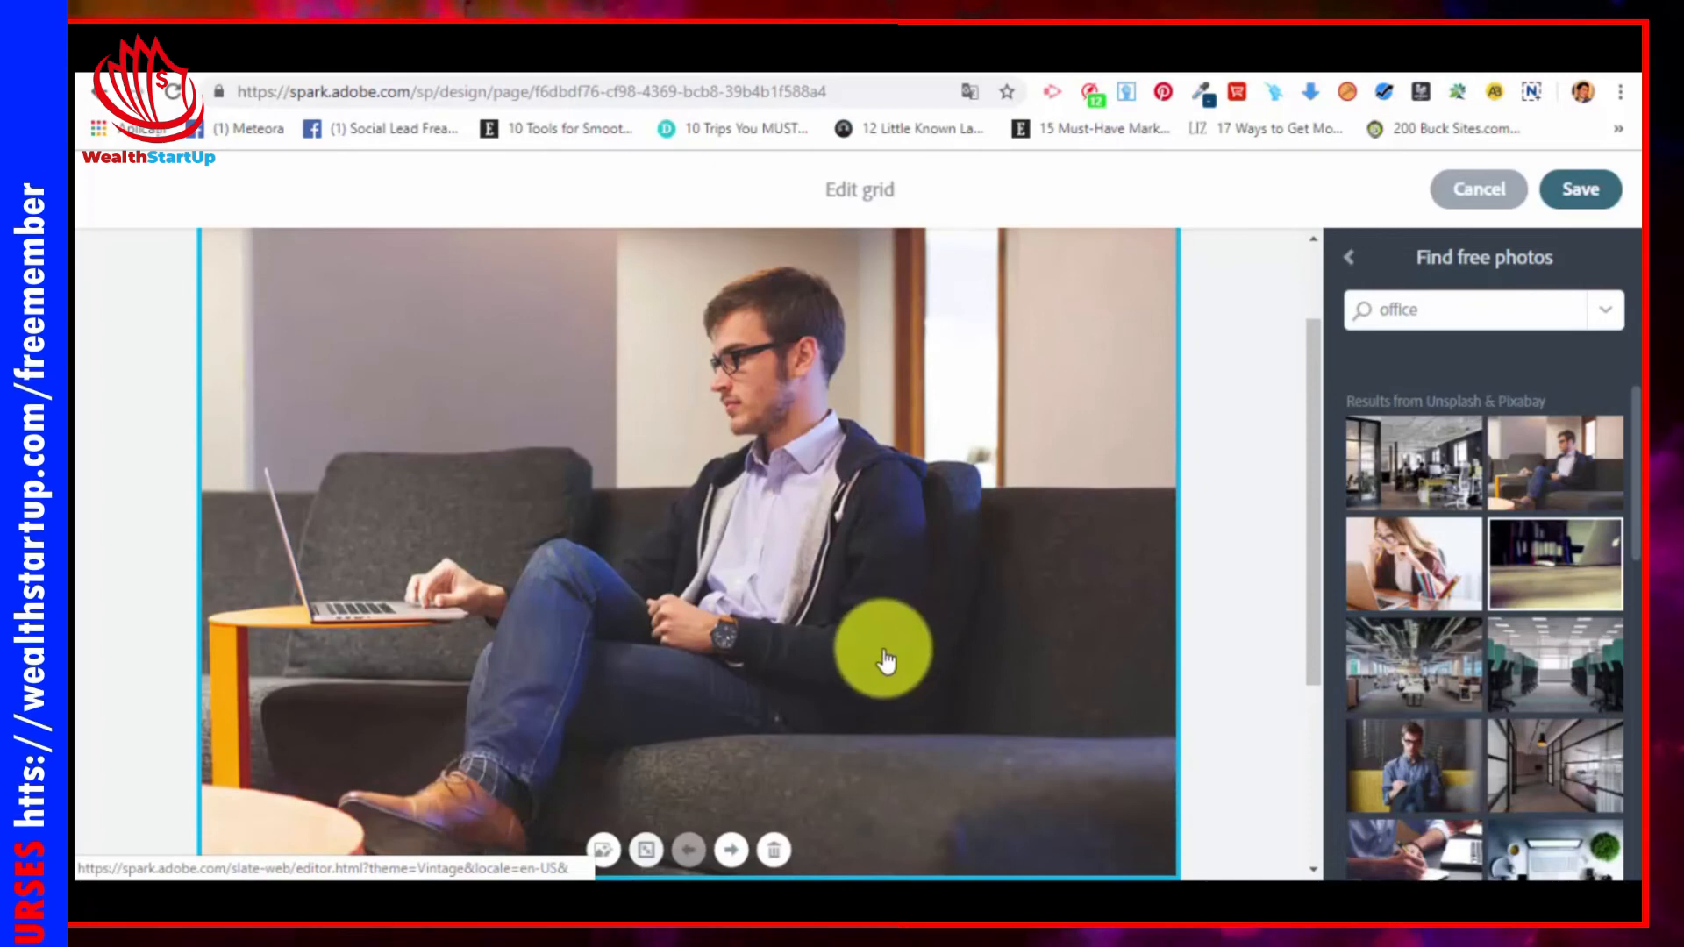
scroll(884, 661, down, 5)
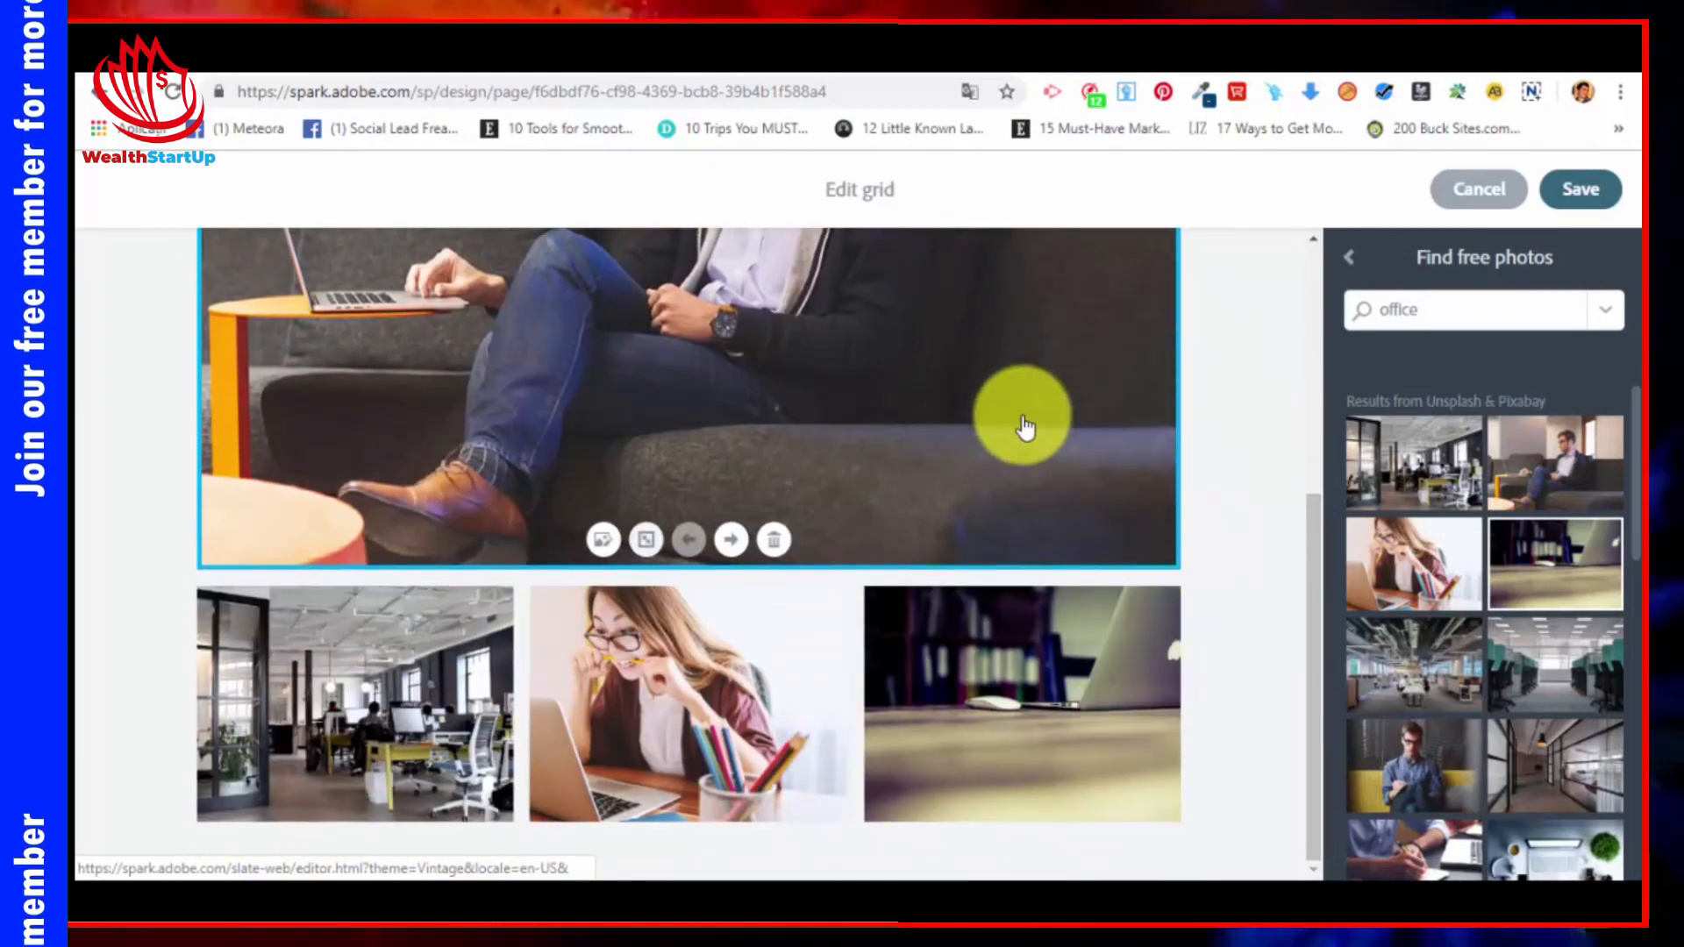
Step: Add the photo of the man in a blue shirt on the yellow seat to the grid
click(1439, 772)
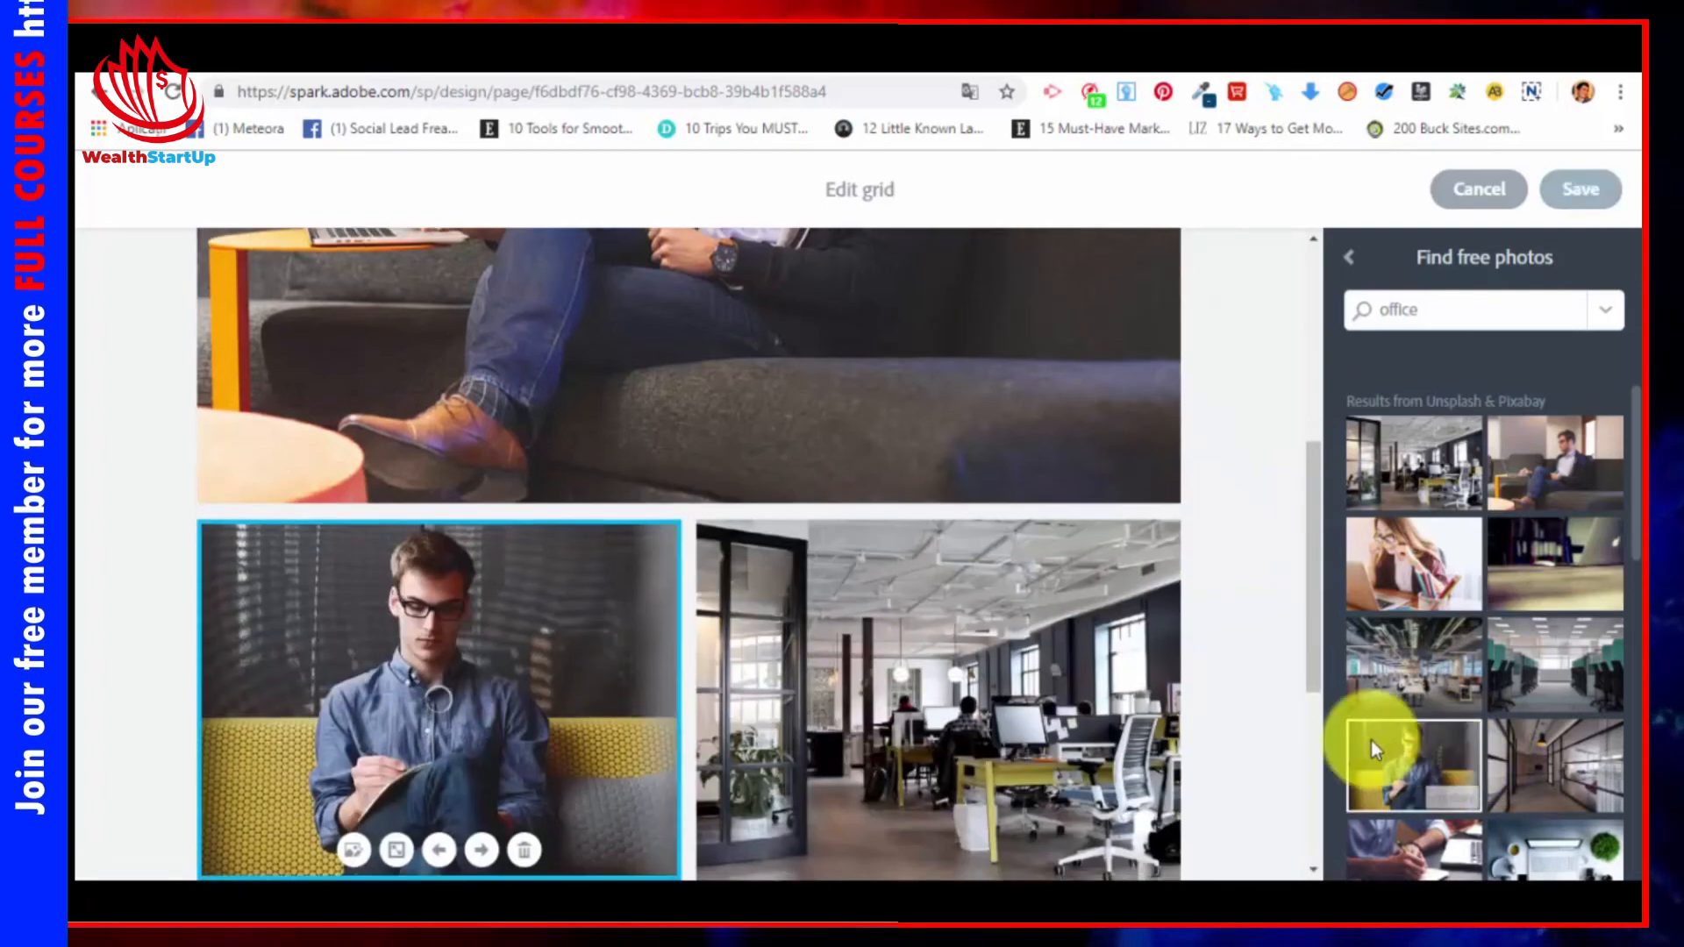
scroll(994, 595, down, 8)
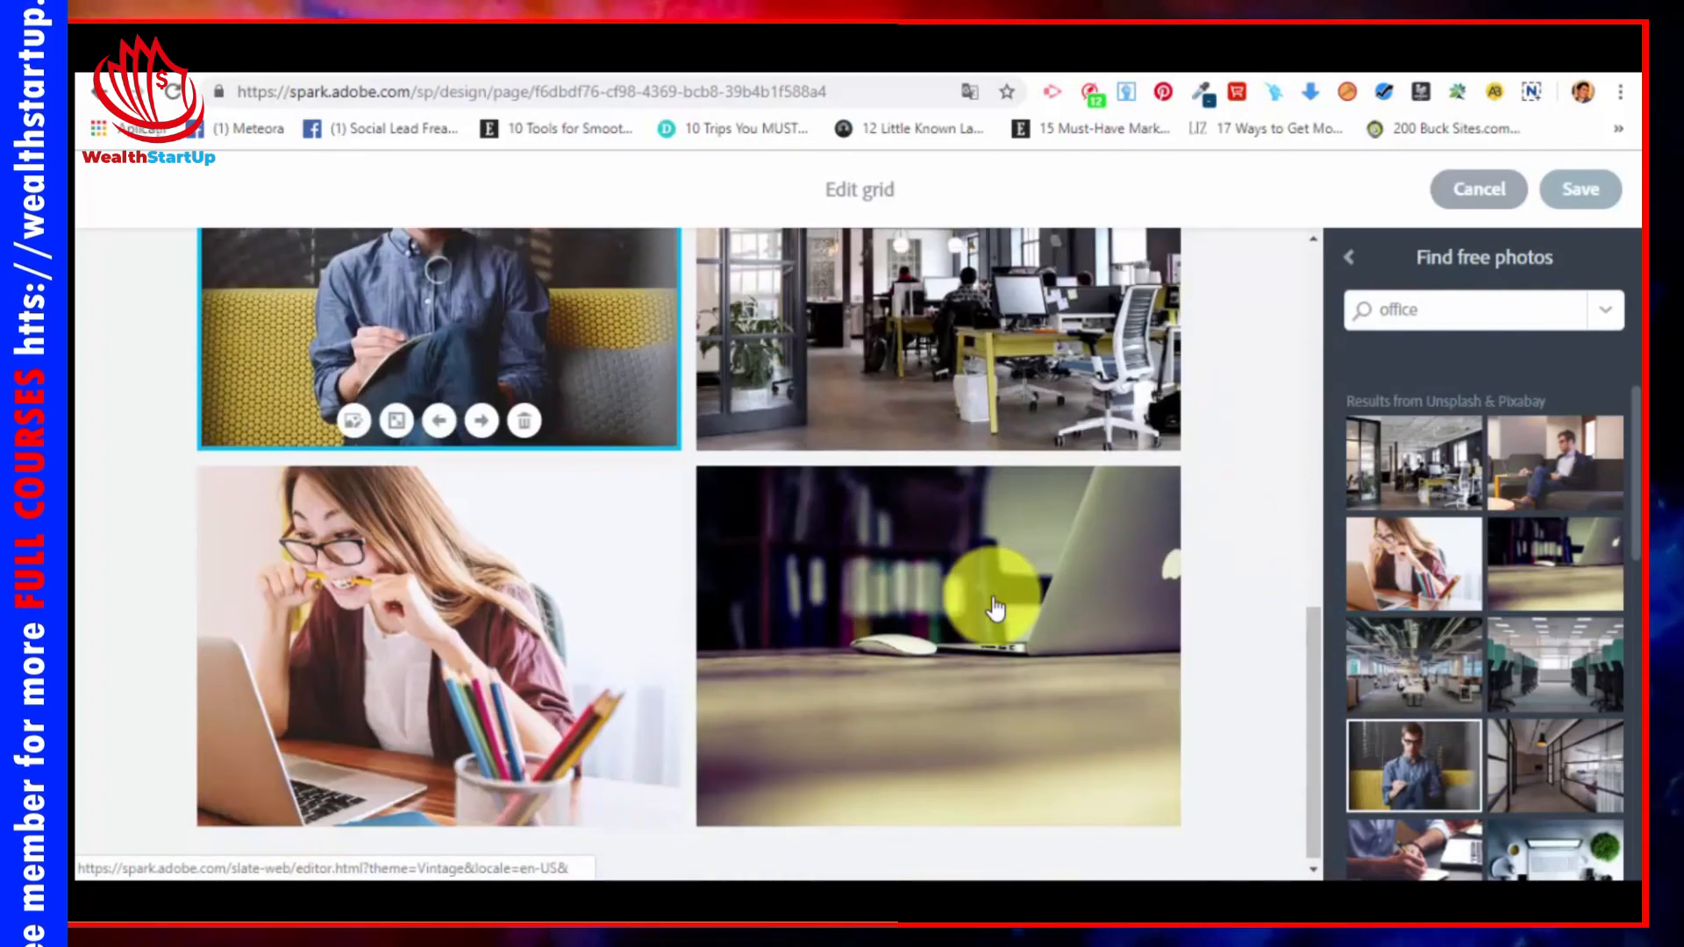
scroll(766, 662, up, 1)
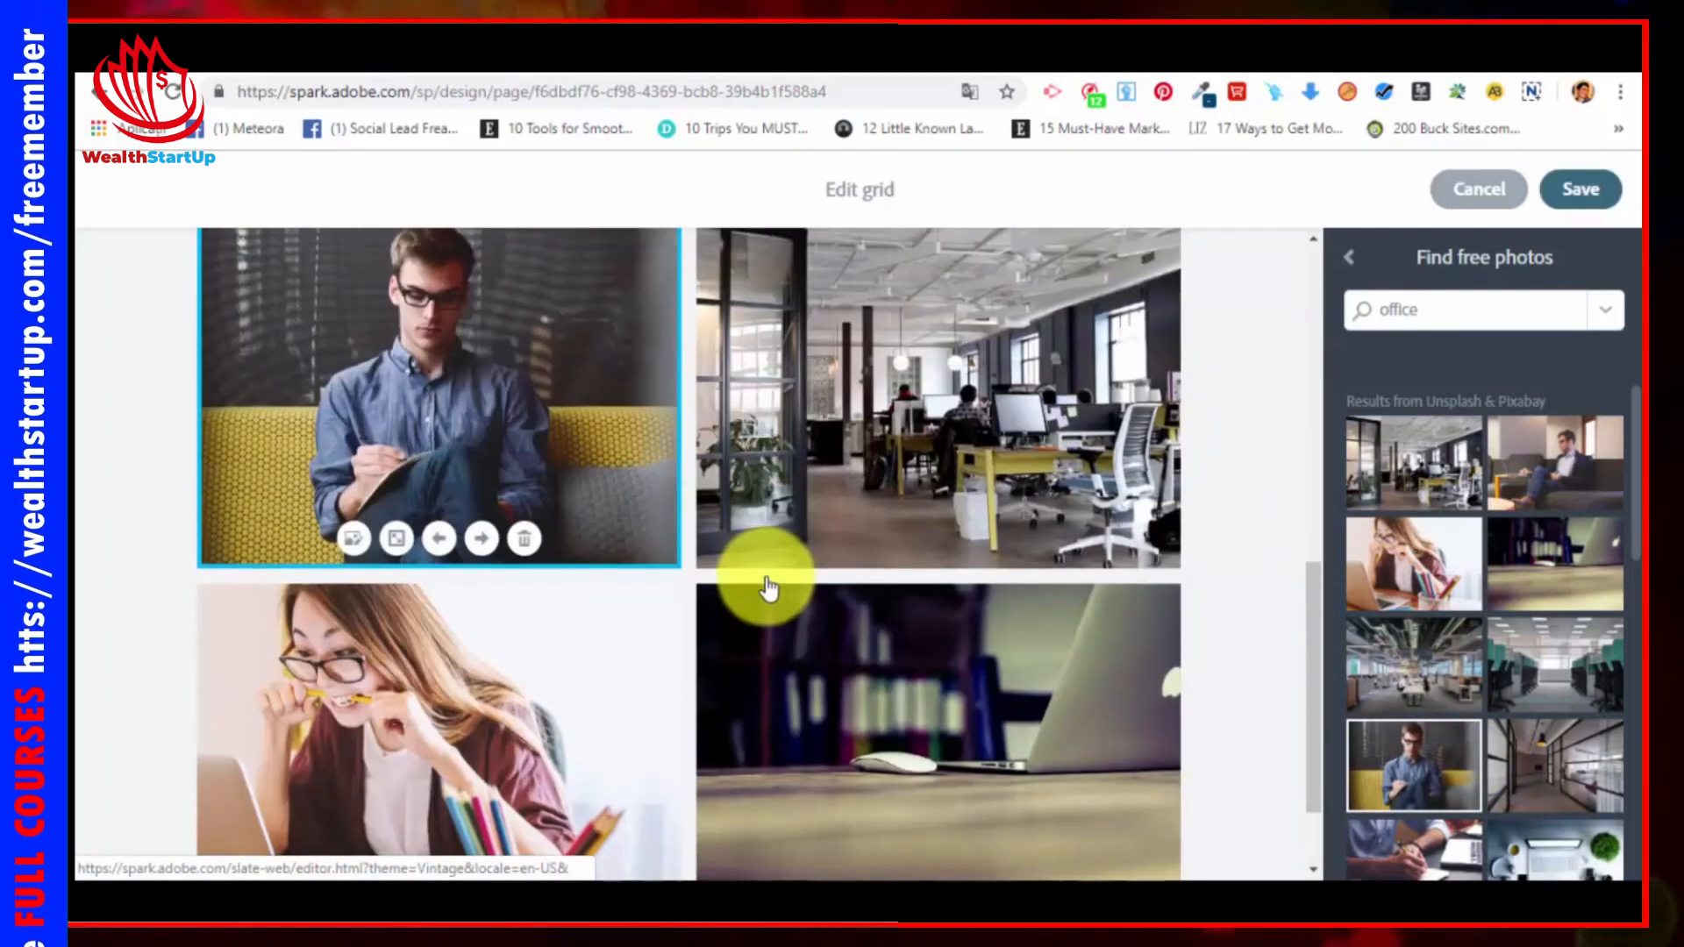
Step: Enlarge the grid photo of the open-plan office with yellow desks to the full grid width
click(895, 457)
scroll(895, 457, up, 3)
scroll(903, 620, down, 4)
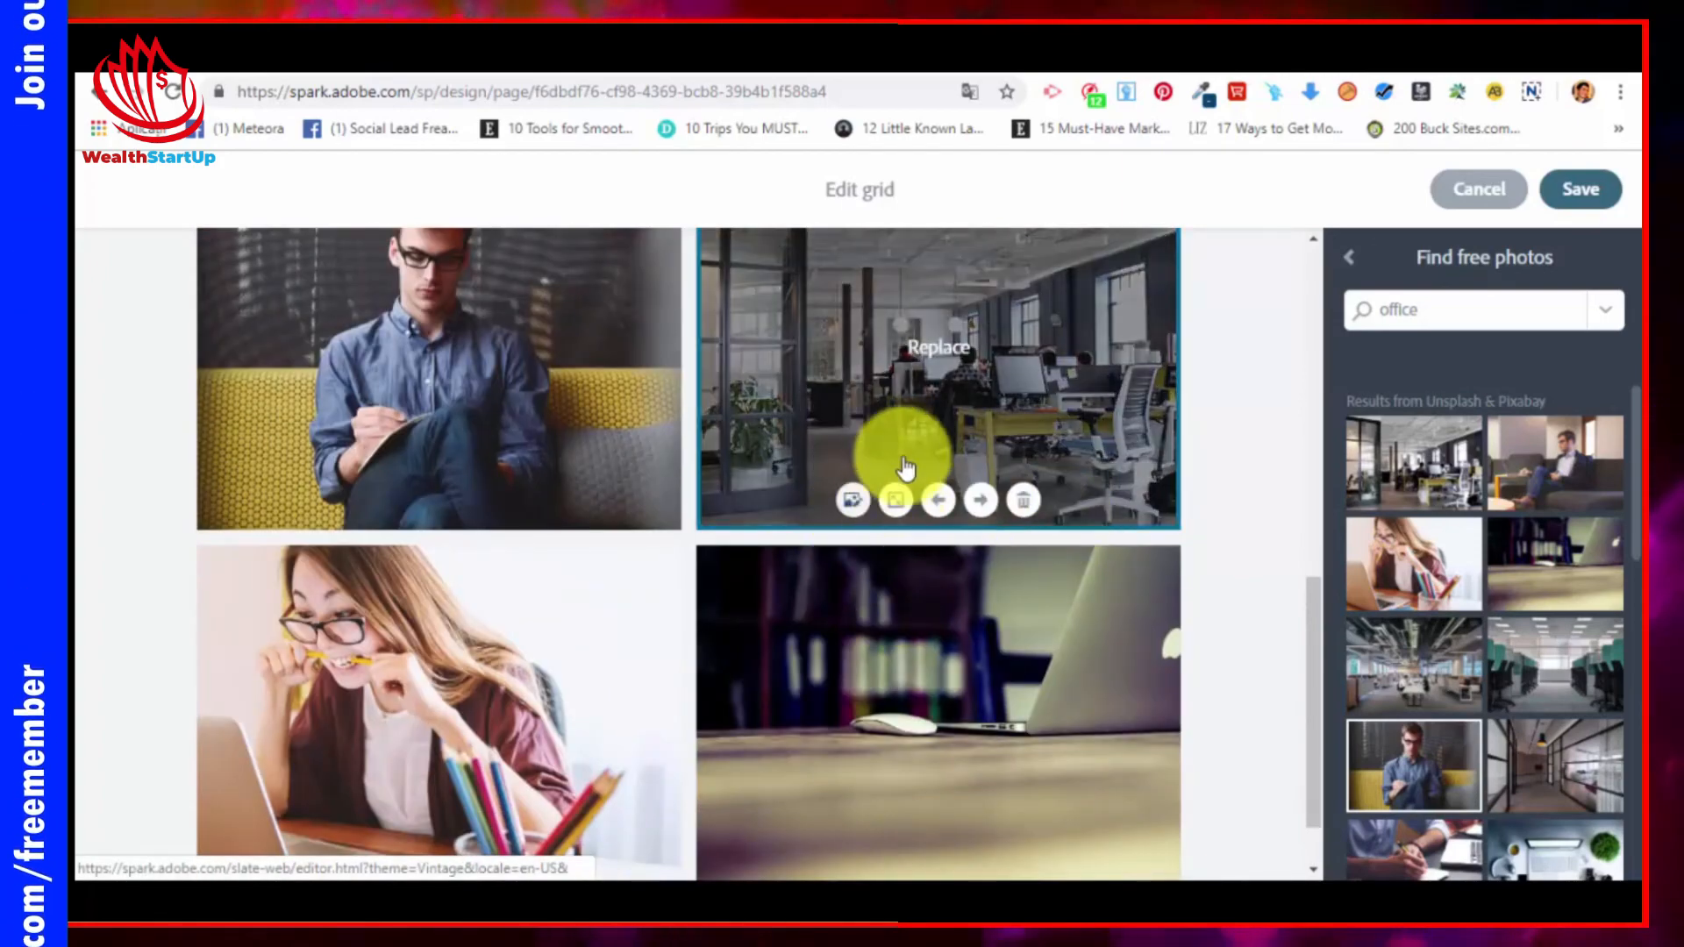
click(895, 500)
scroll(965, 614, up, 6)
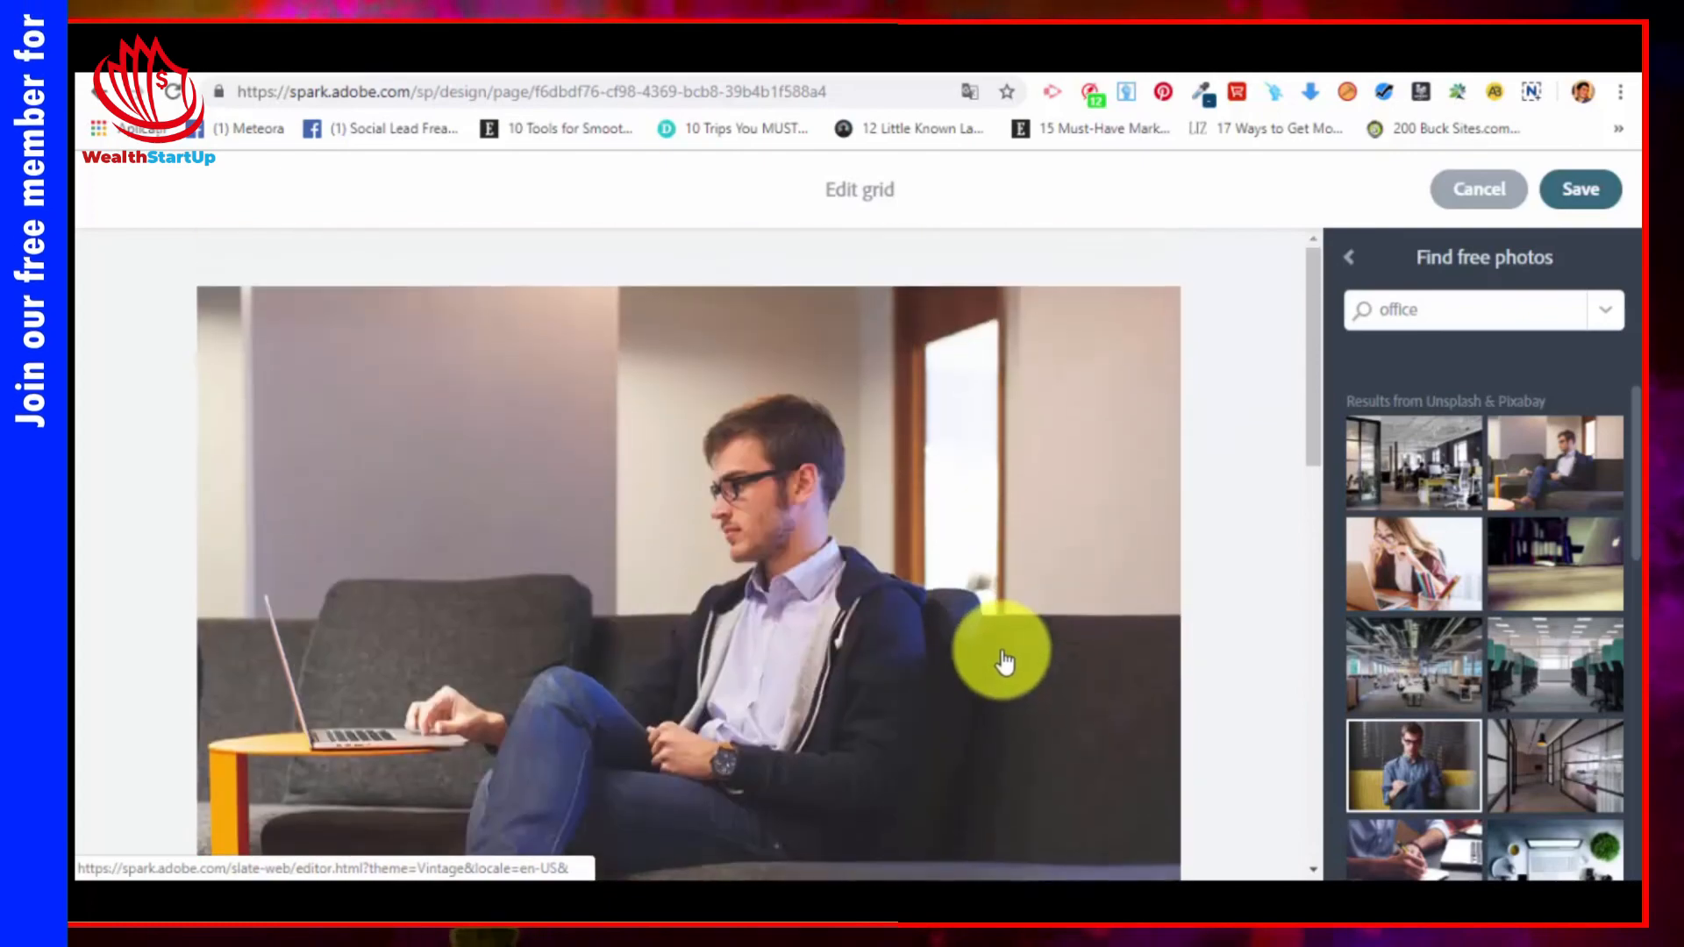
scroll(779, 523, down, 6)
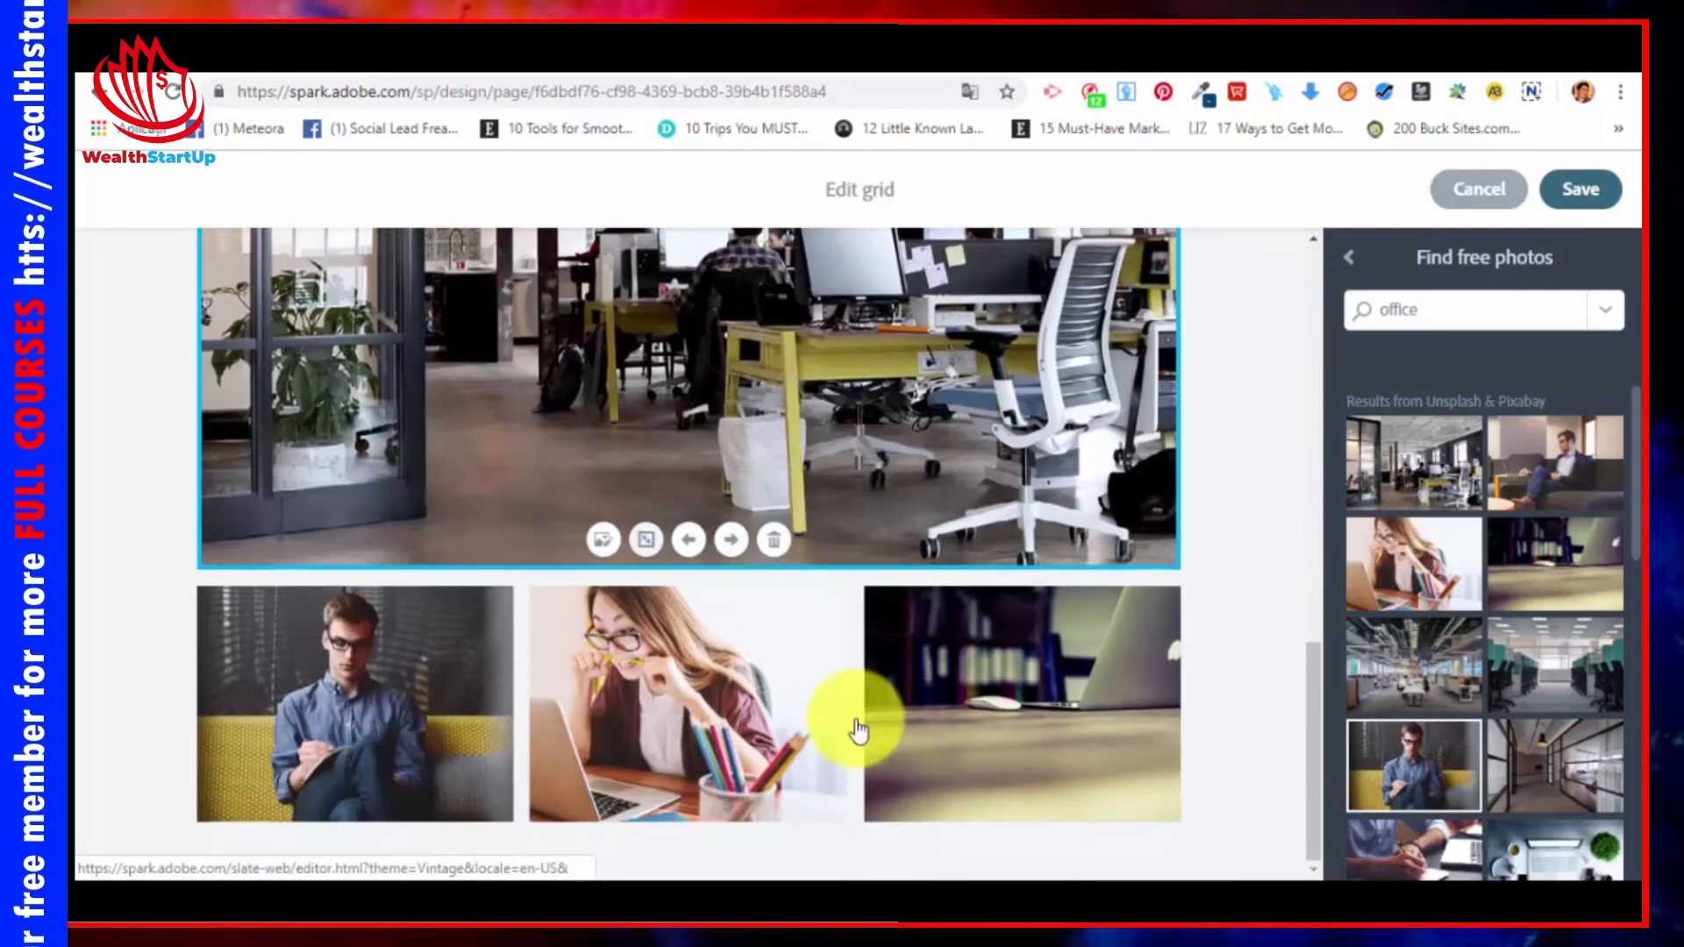
Step: Save the edited office photo grid to the page
scroll(1121, 724, up, 6)
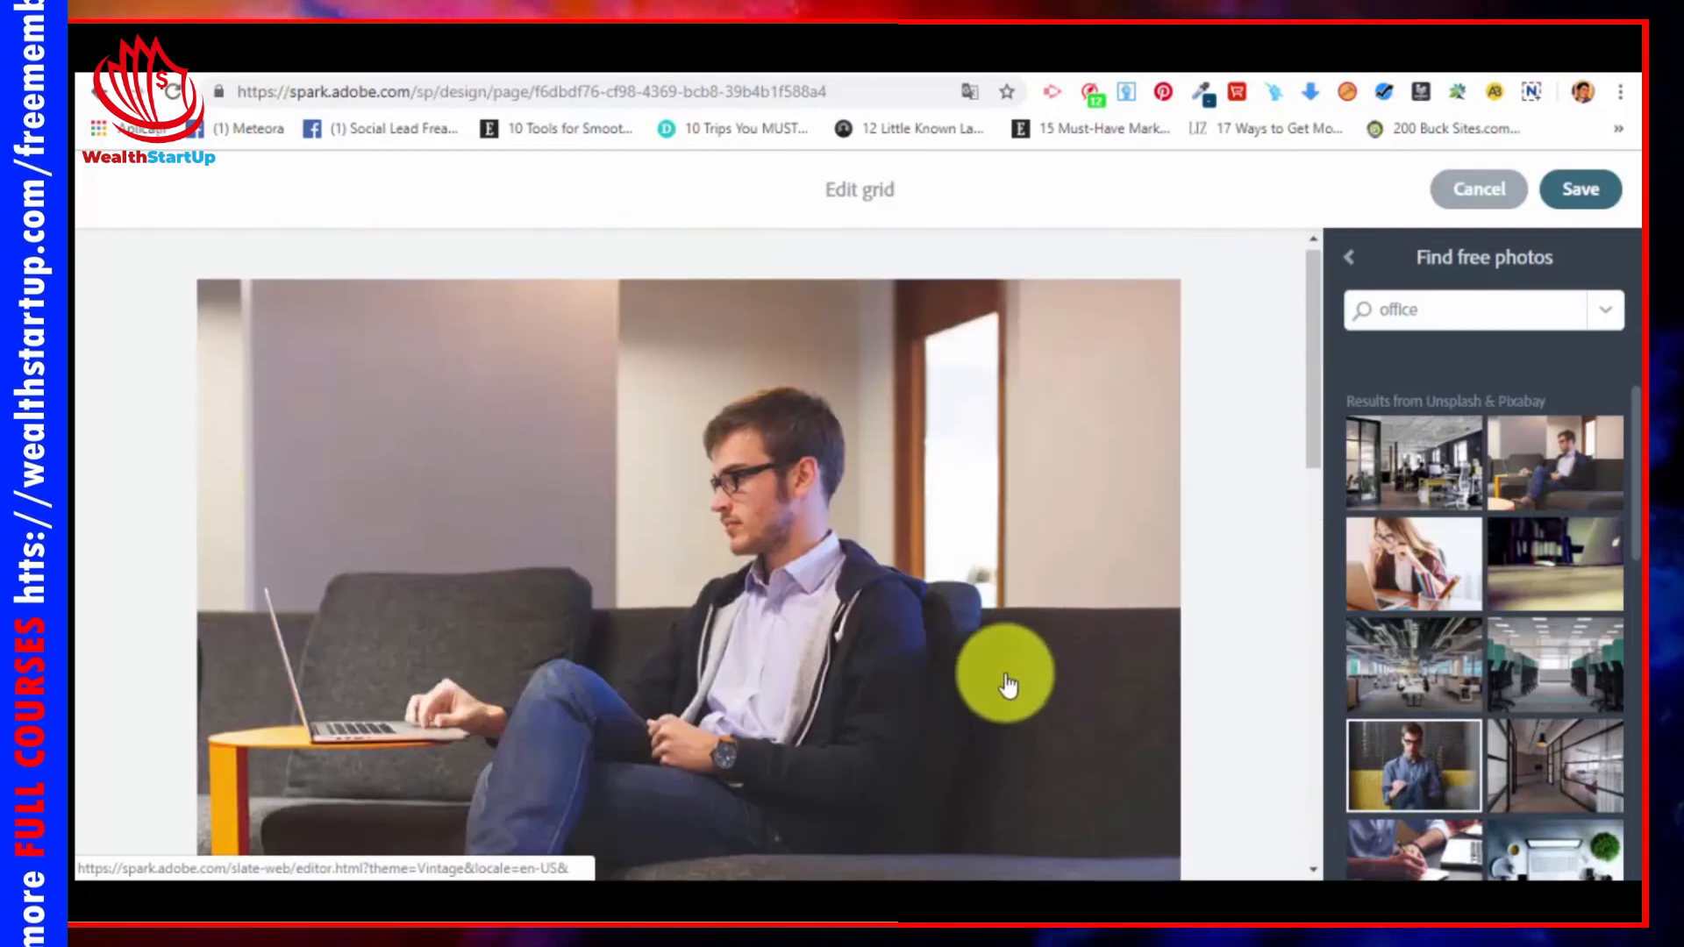
click(1593, 197)
scroll(1470, 349, up, 15)
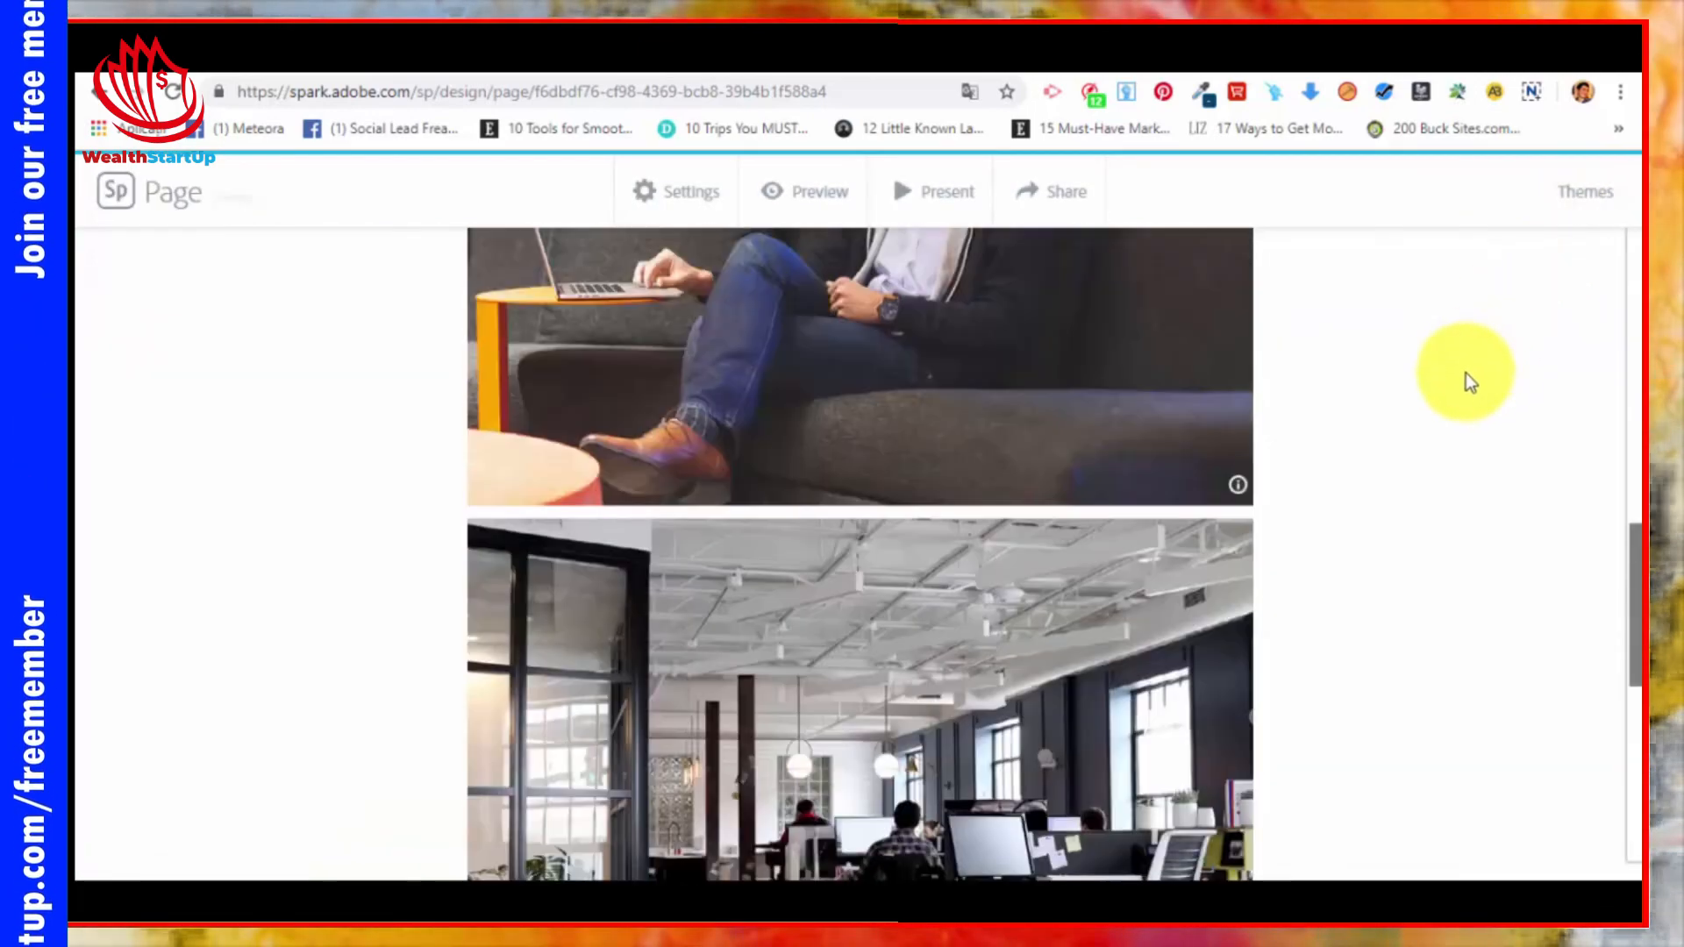
scroll(1451, 407, down, 15)
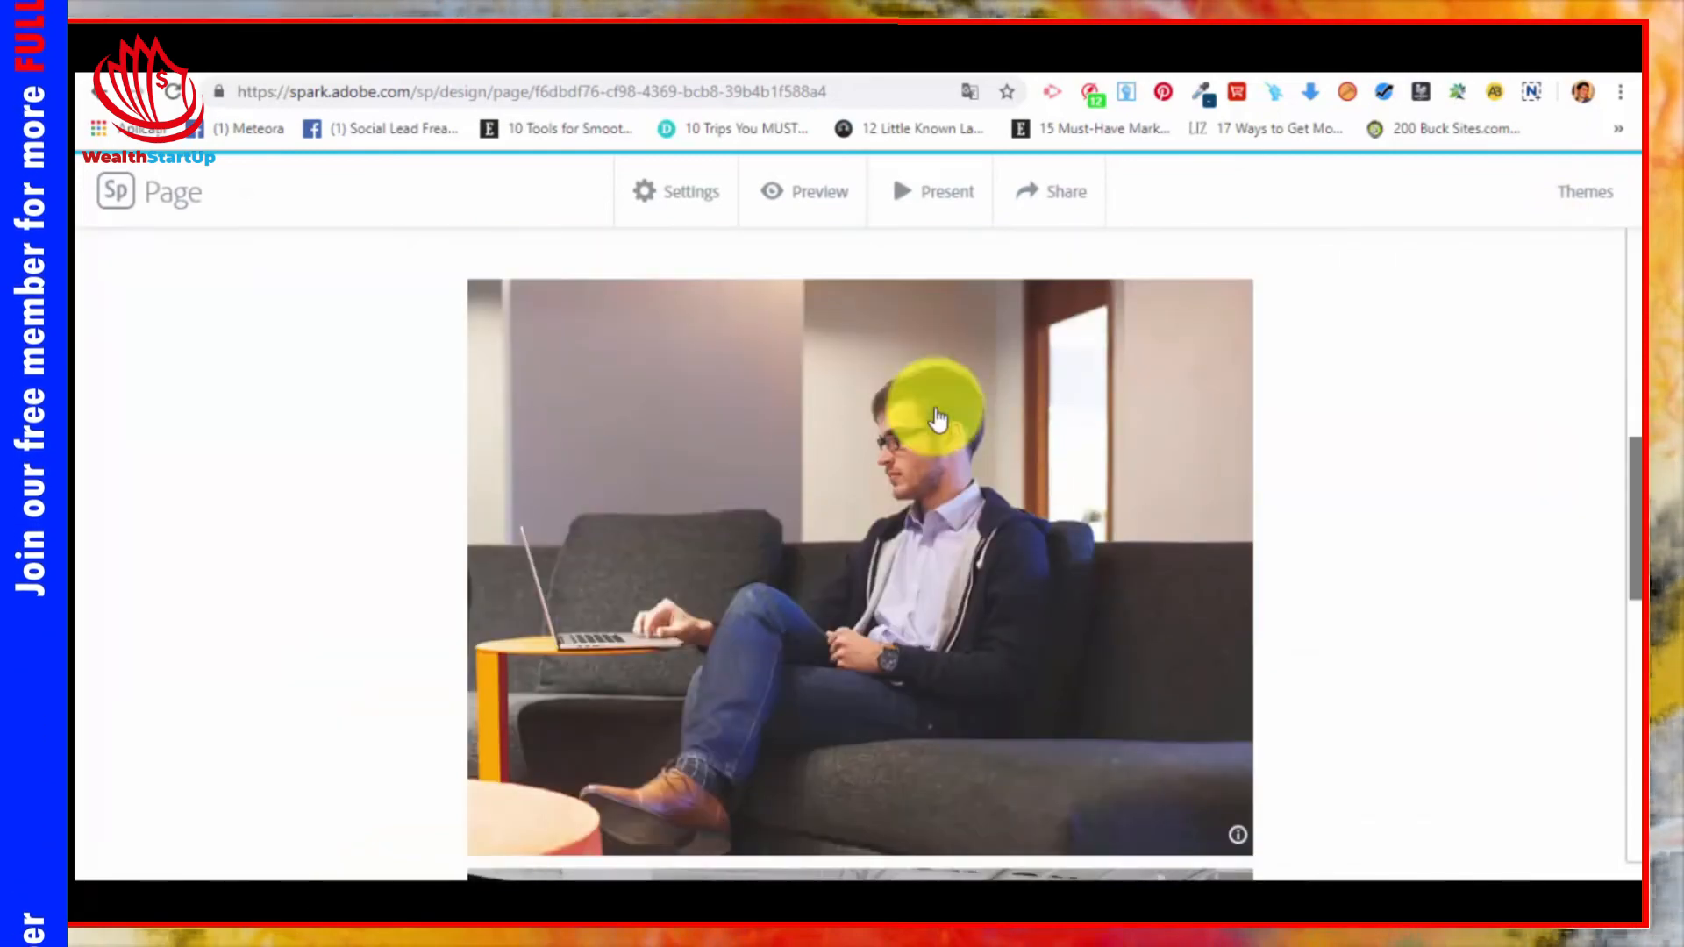
scroll(904, 675, down, 1)
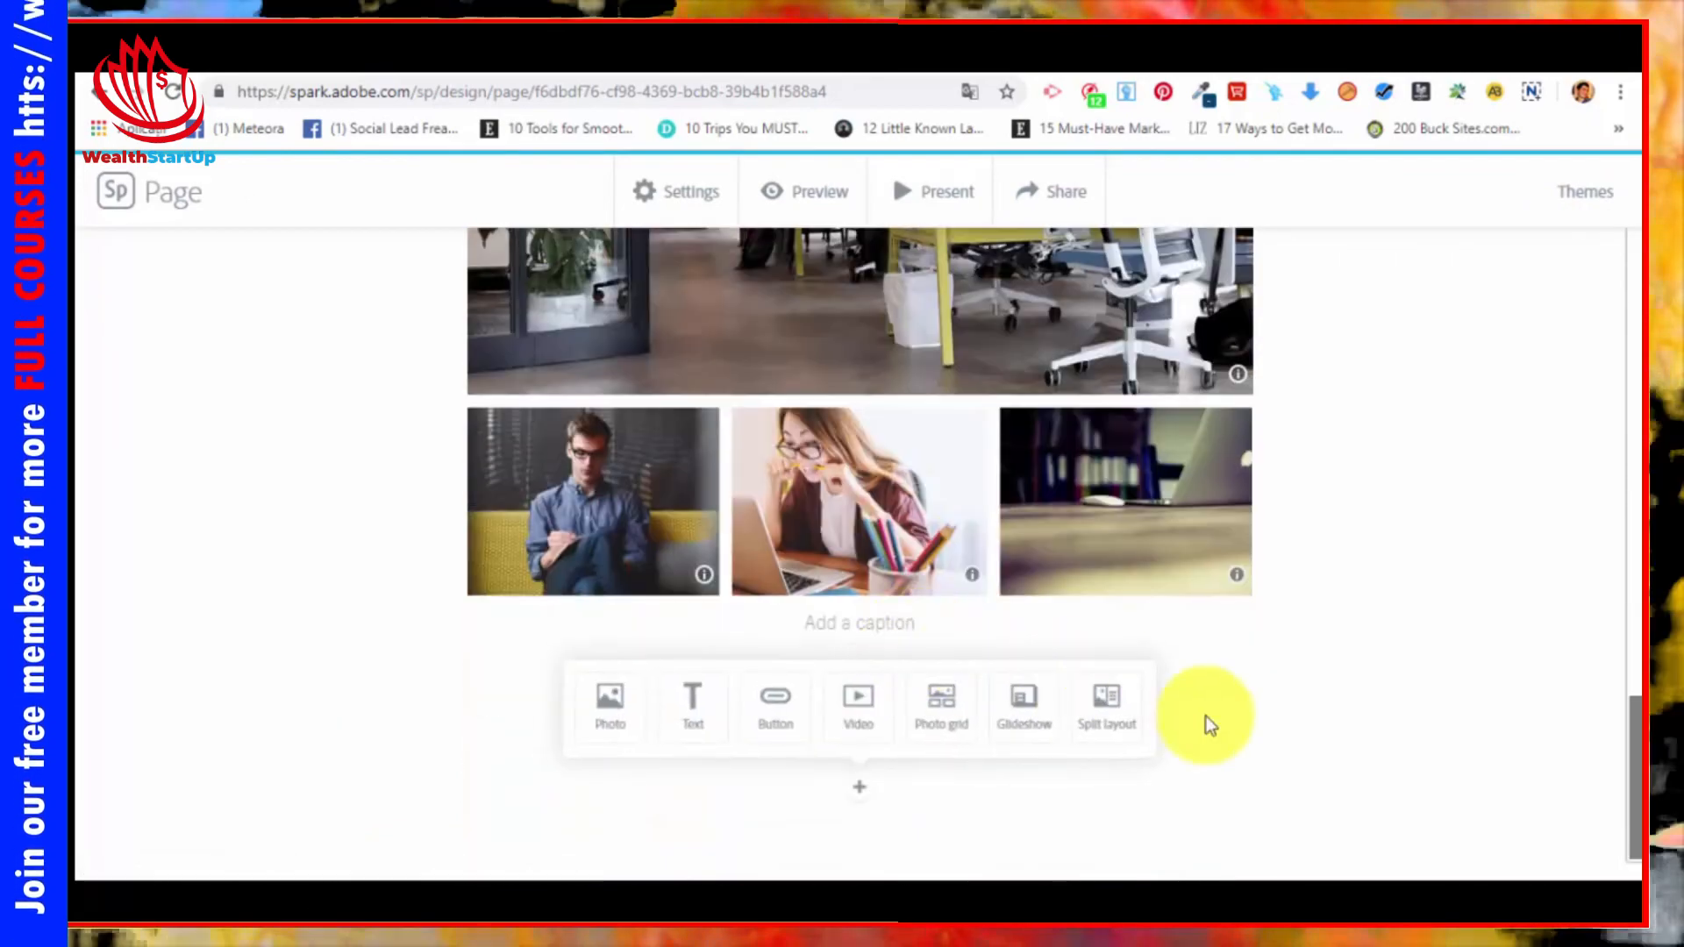
click(867, 704)
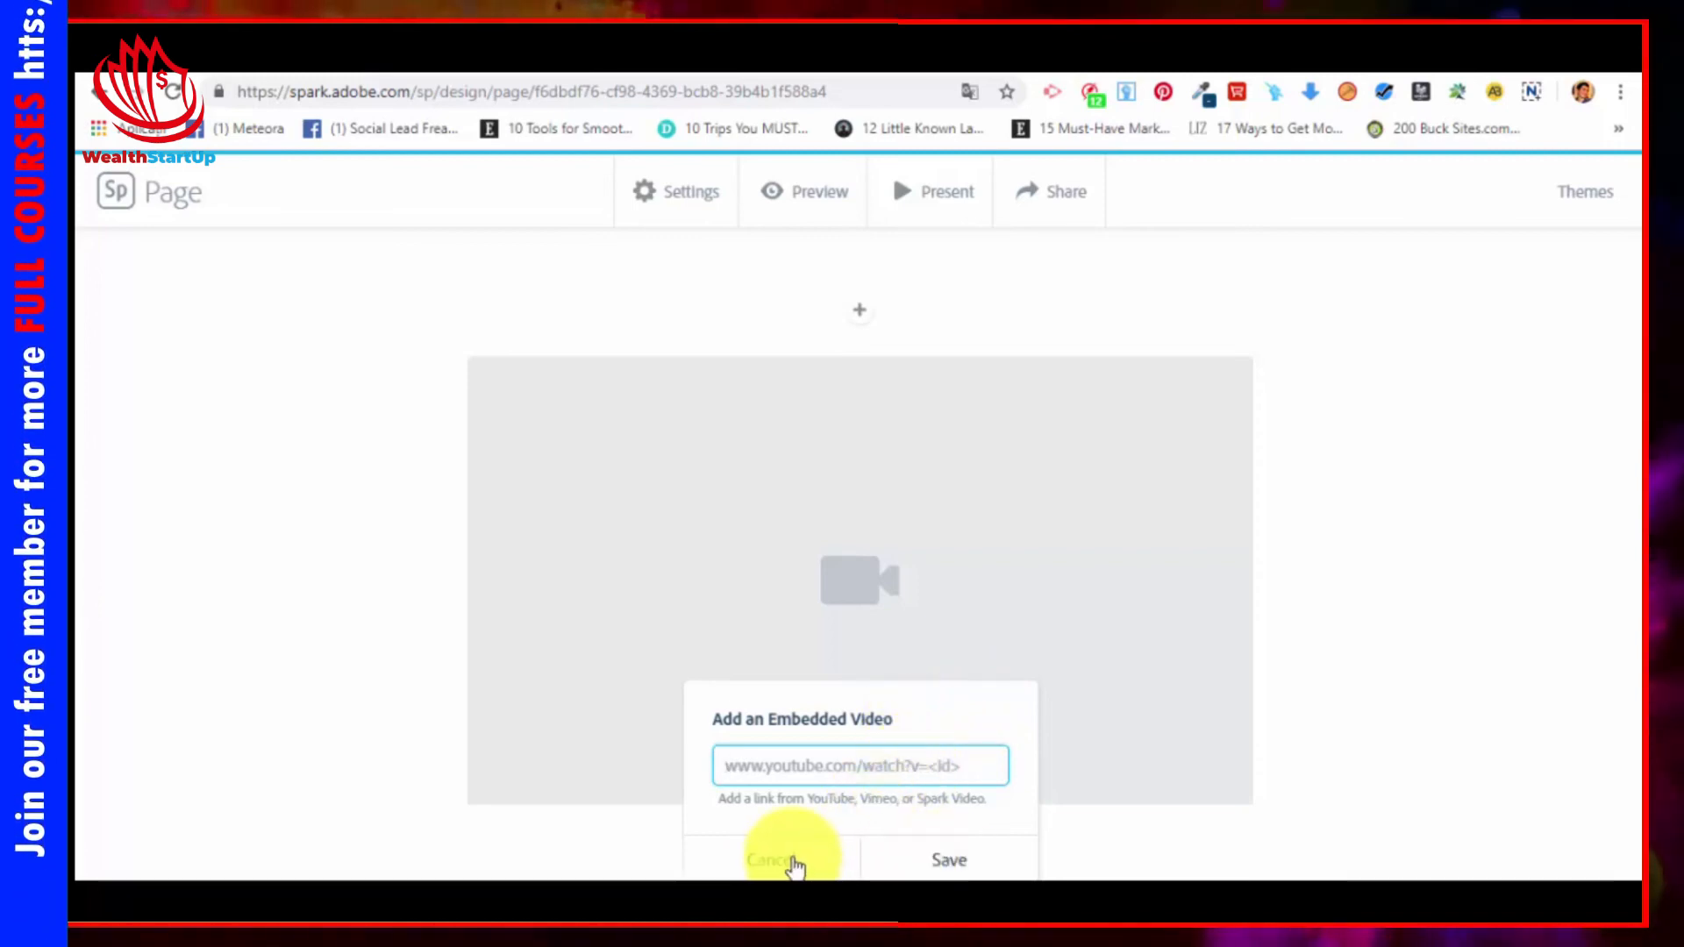
click(794, 863)
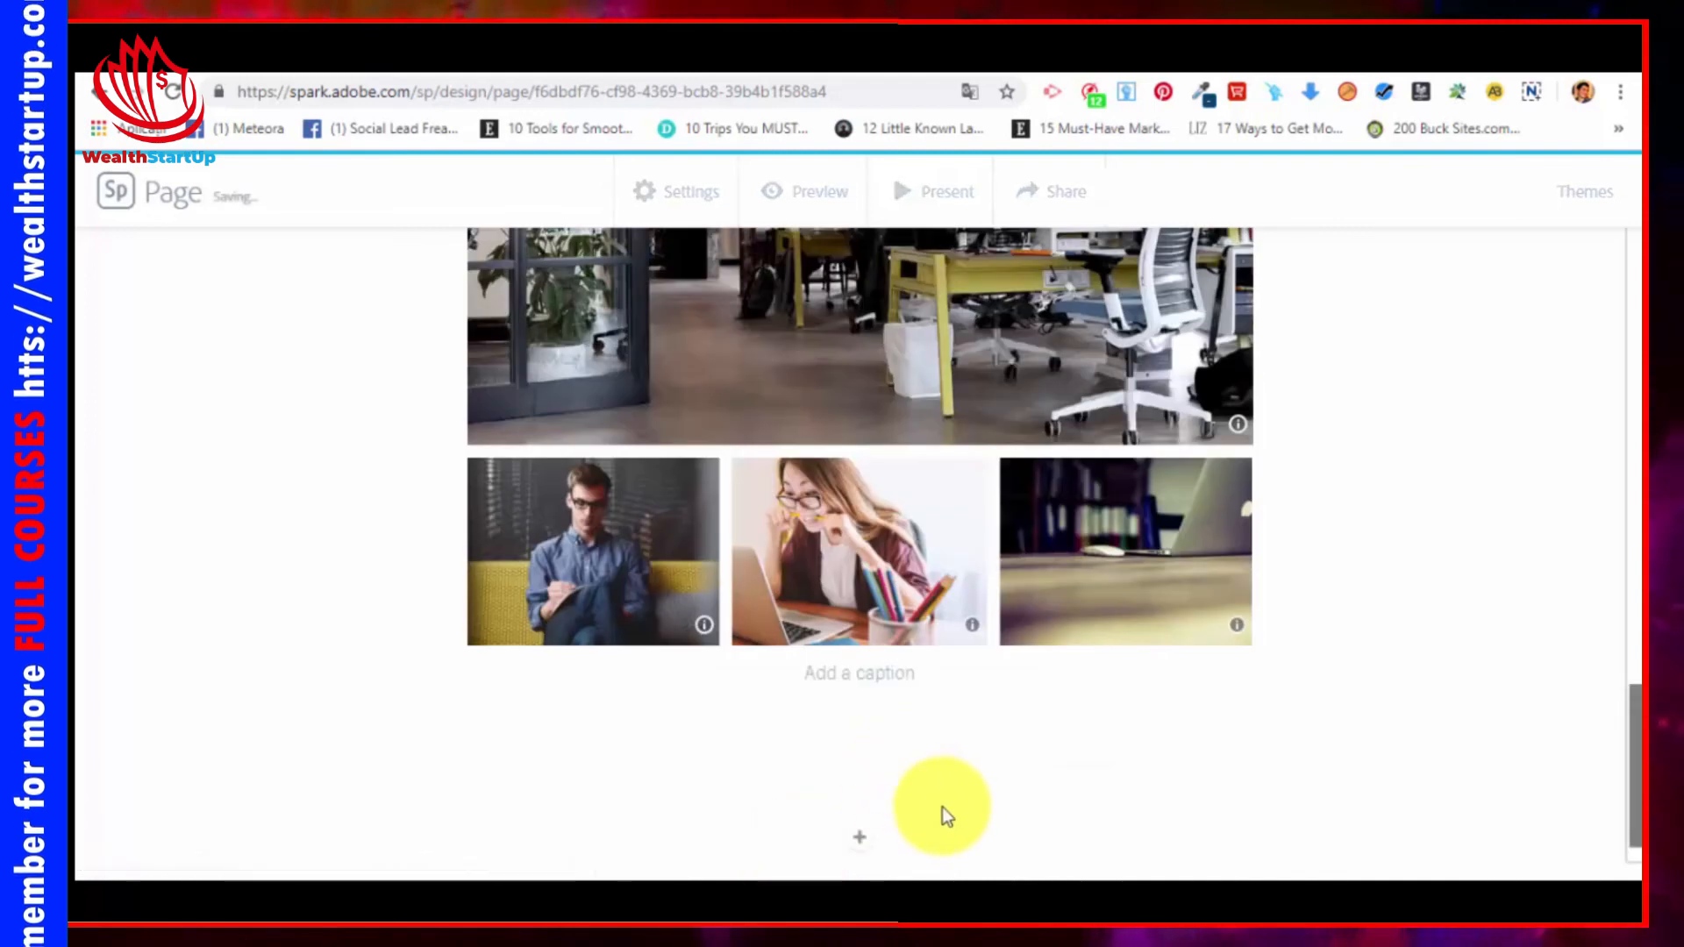
Step: Add a glideshow below the grid with the sofa man, laptop and mouse desk, and large open-plan office photos, and save it
scroll(982, 746, down, 1)
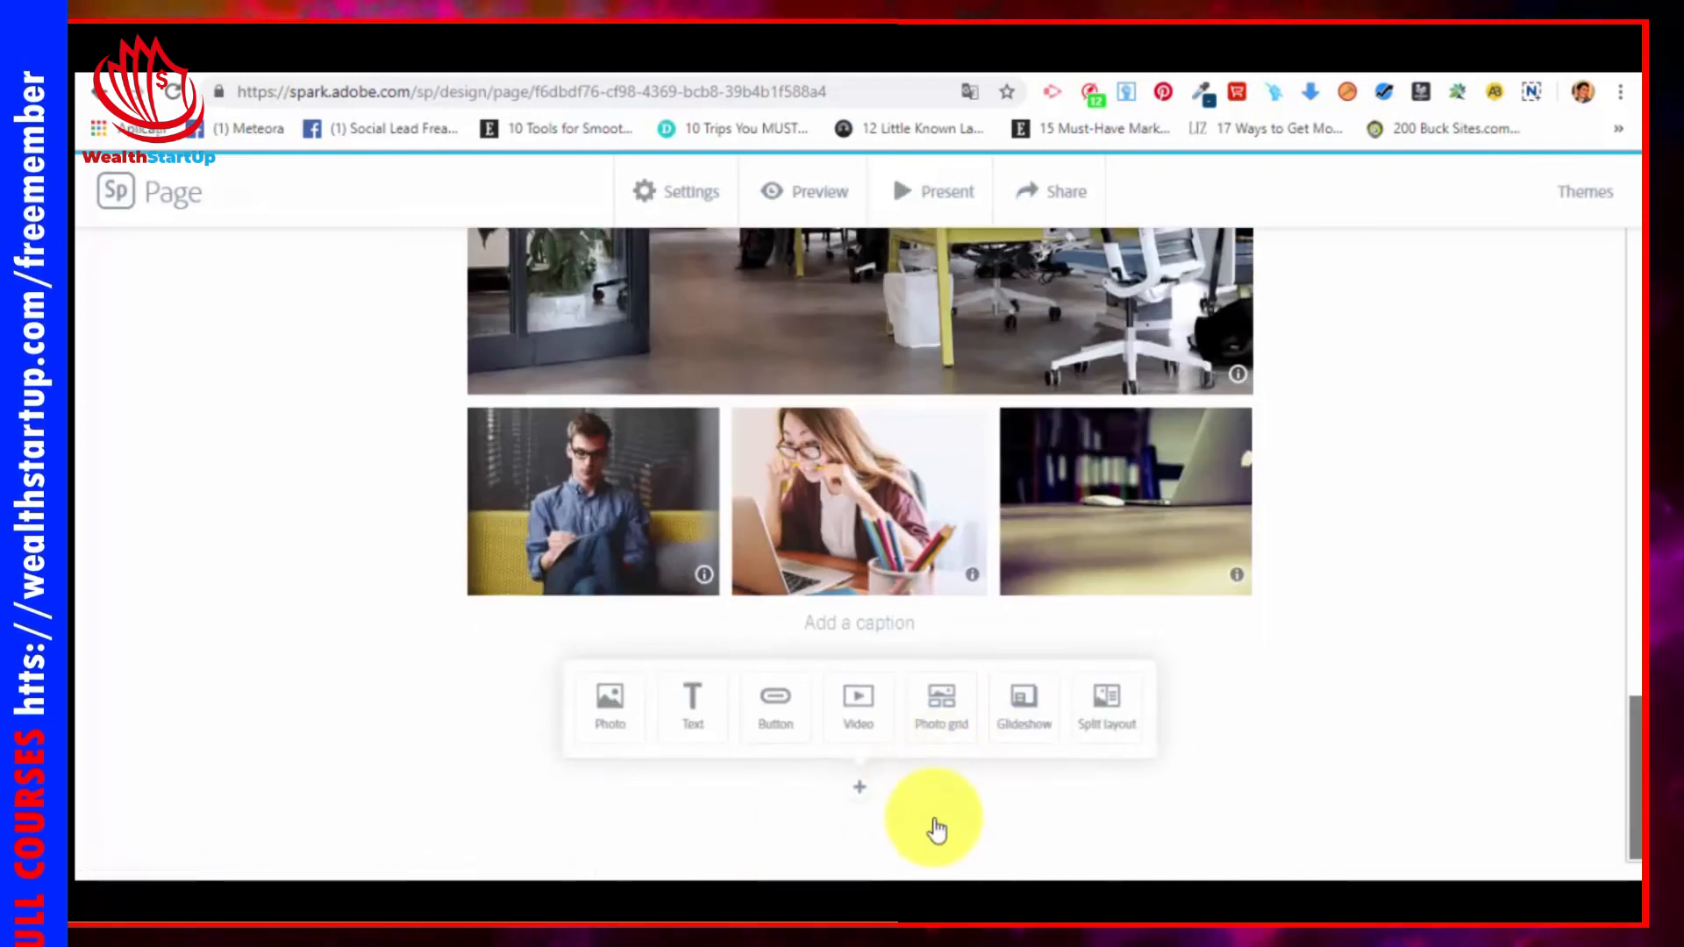
click(1027, 700)
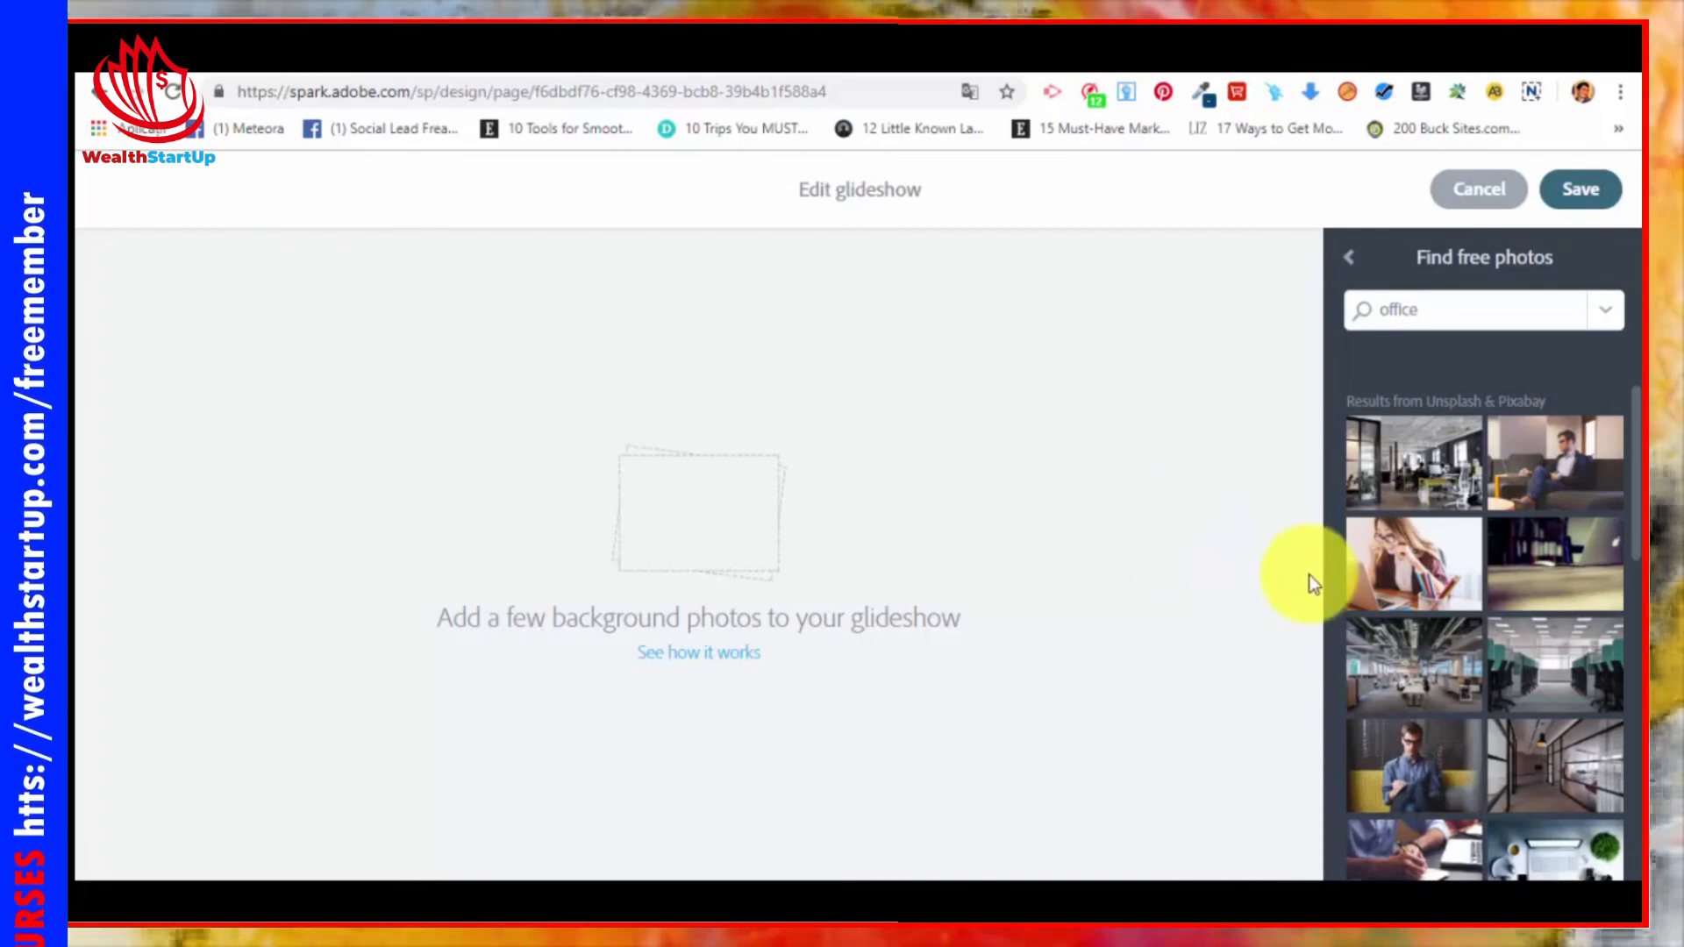
click(1568, 460)
click(1553, 564)
click(1408, 647)
scroll(783, 594, up, 5)
scroll(784, 594, up, 5)
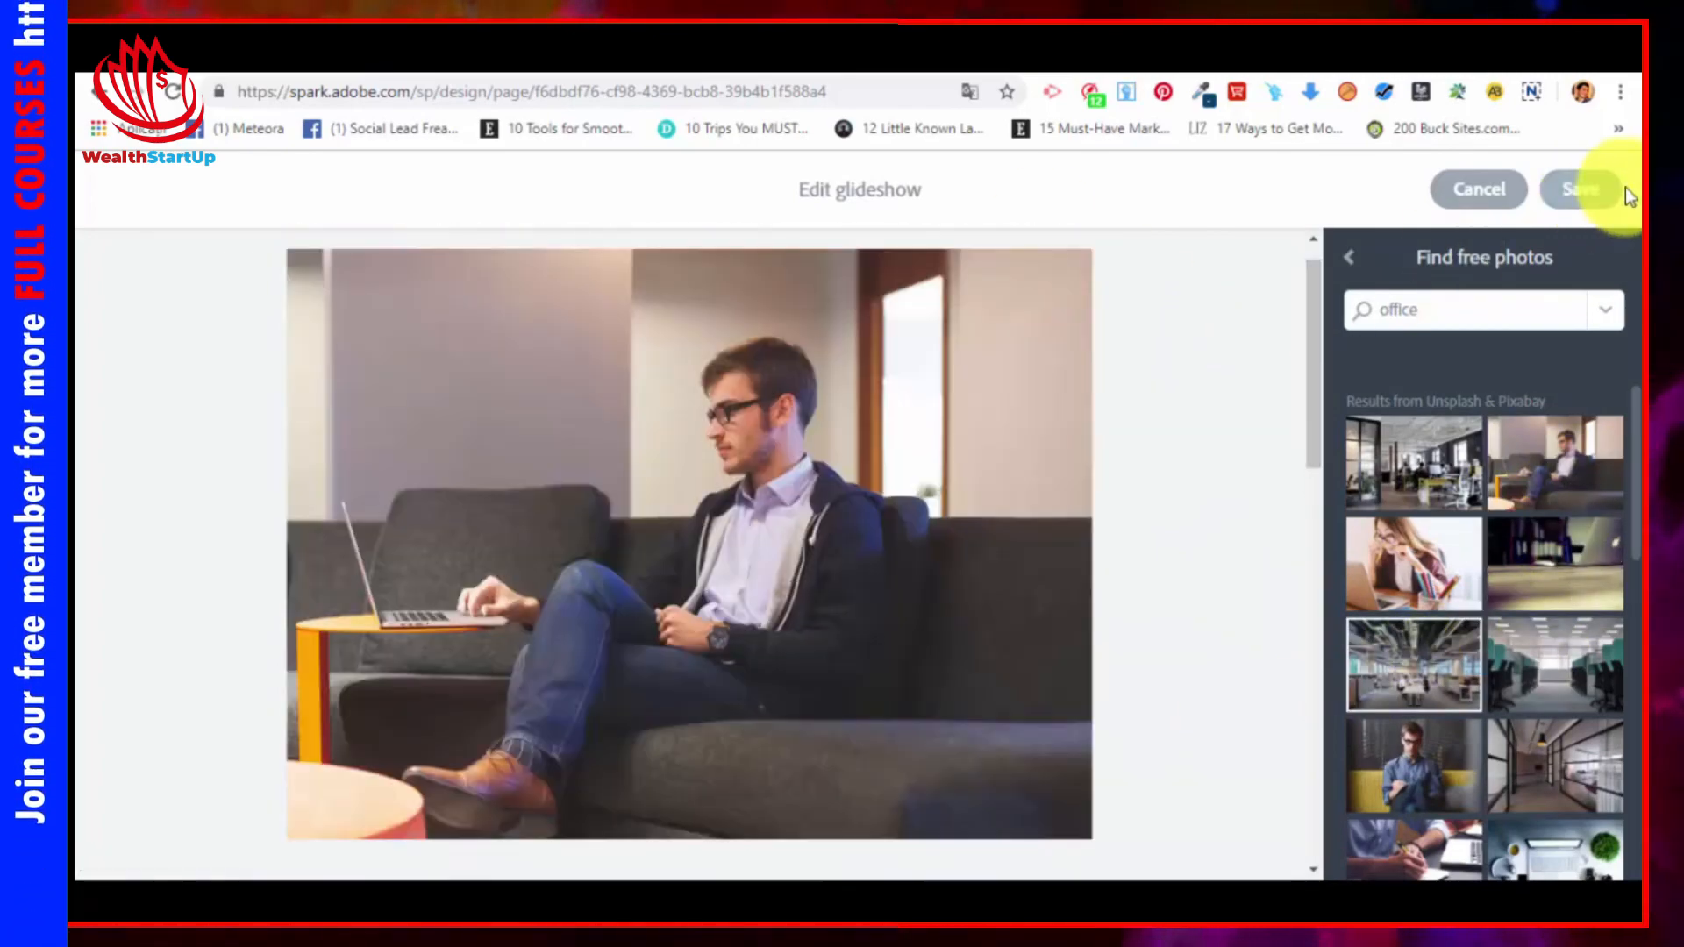
click(1576, 191)
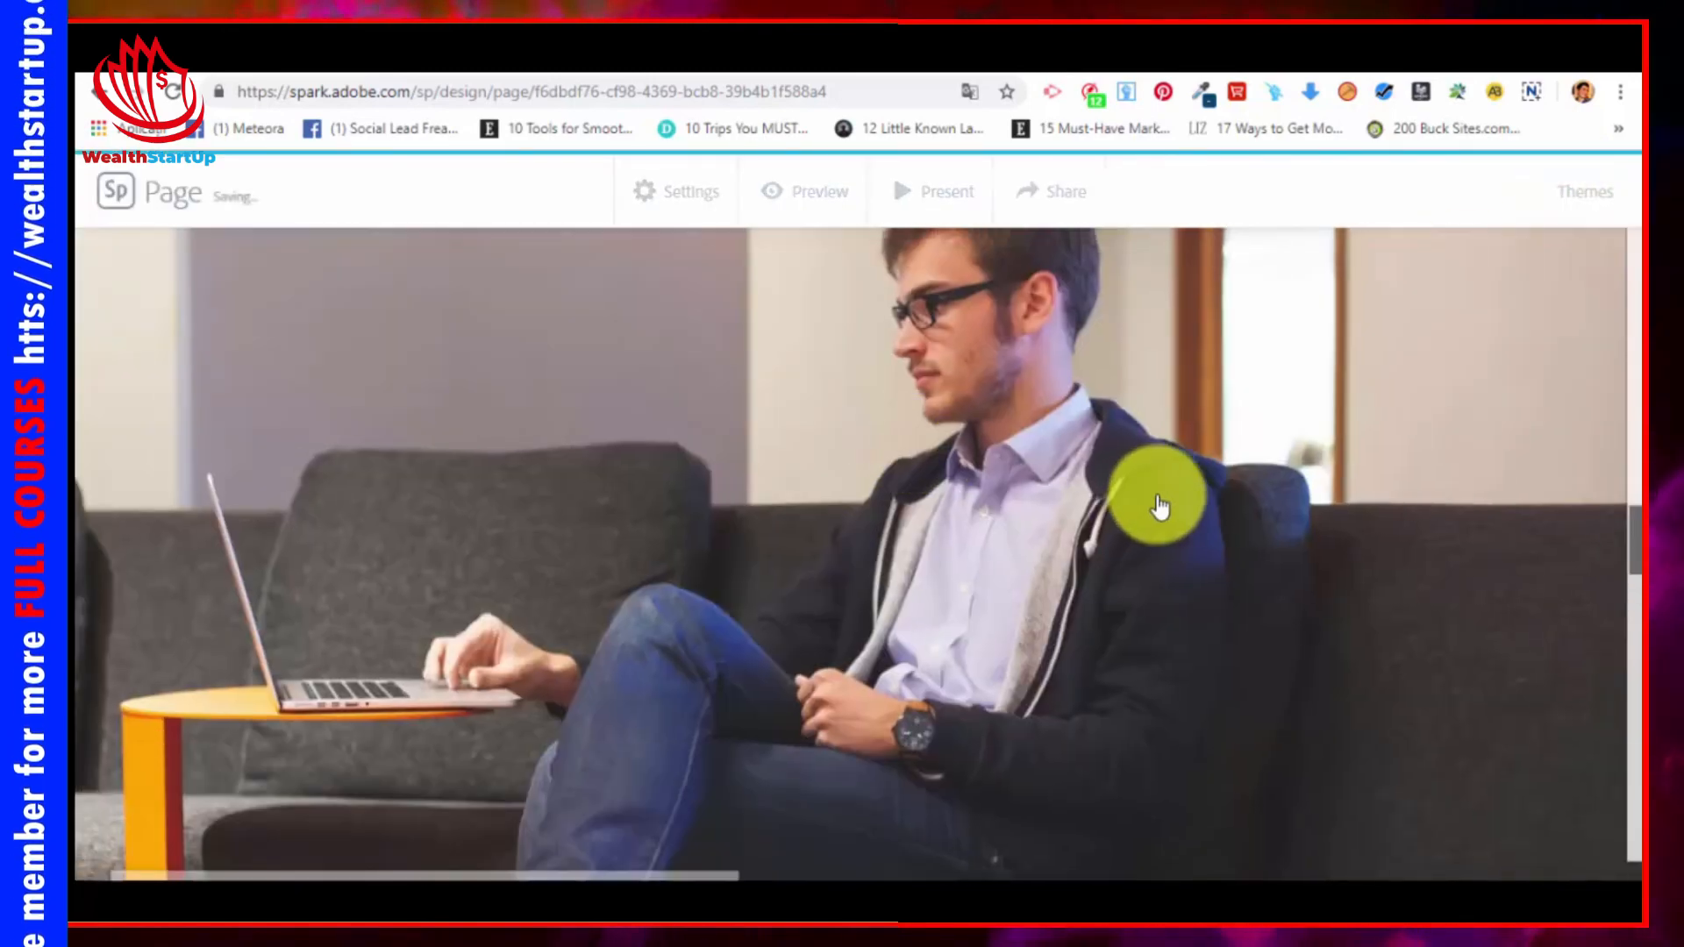
Step: Review how the glideshow's background photos change along the page
scroll(1160, 507, up, 8)
scroll(1253, 604, down, 4)
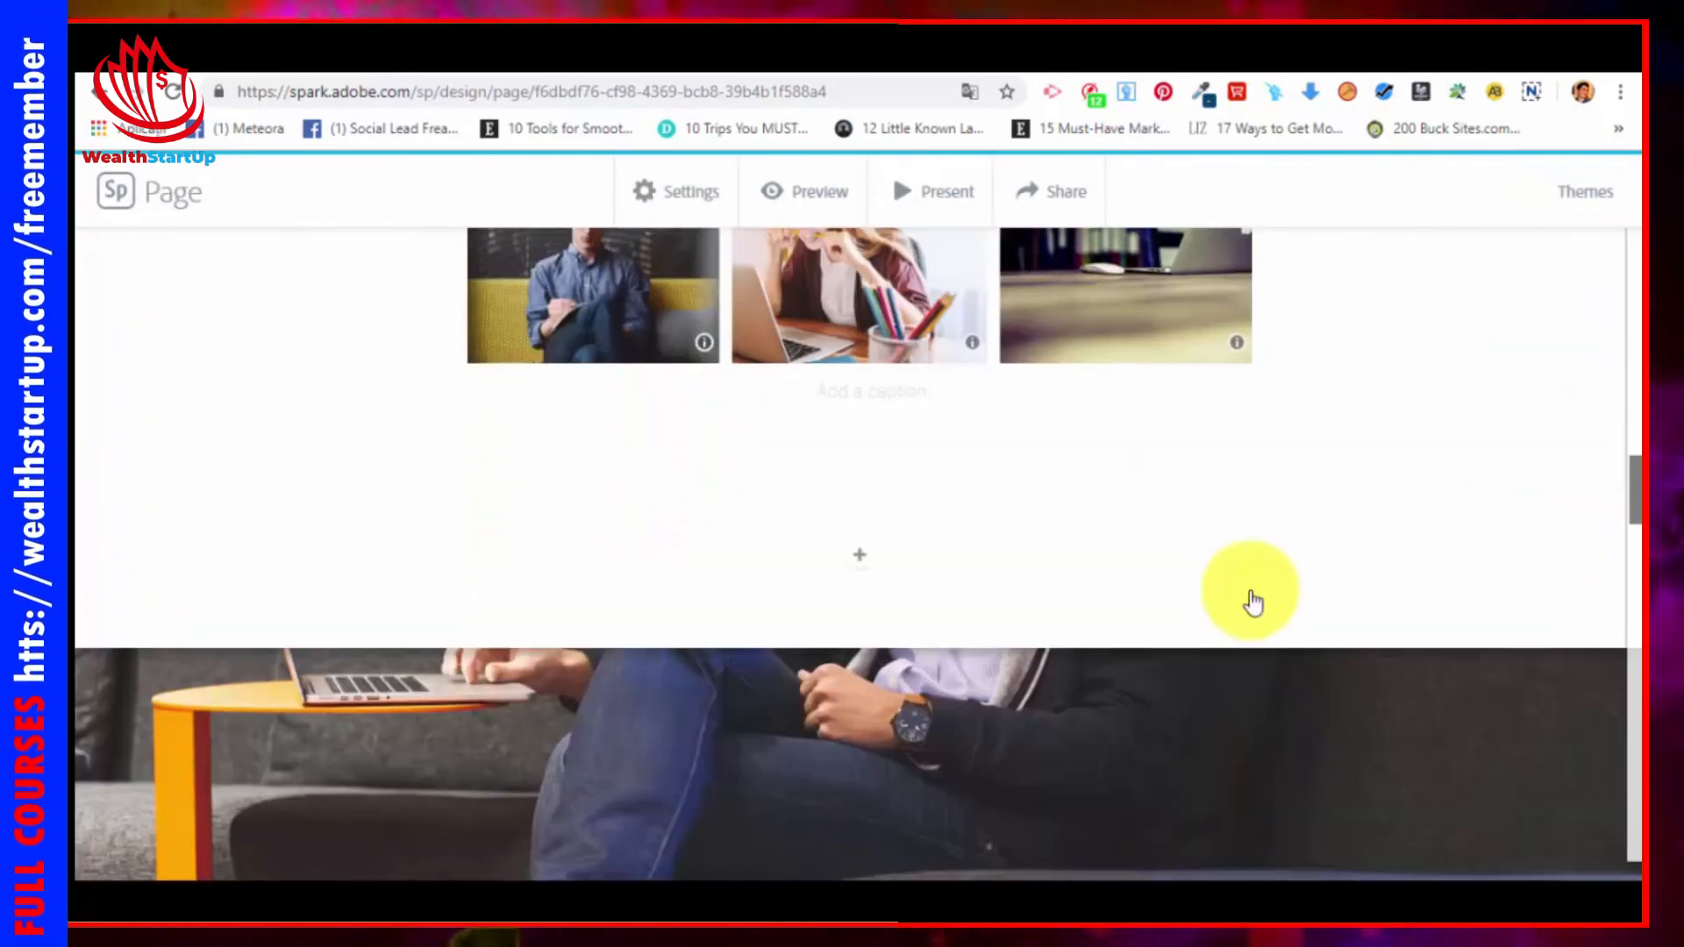
scroll(1246, 600, down, 4)
scroll(1215, 588, down, 8)
scroll(1204, 599, up, 10)
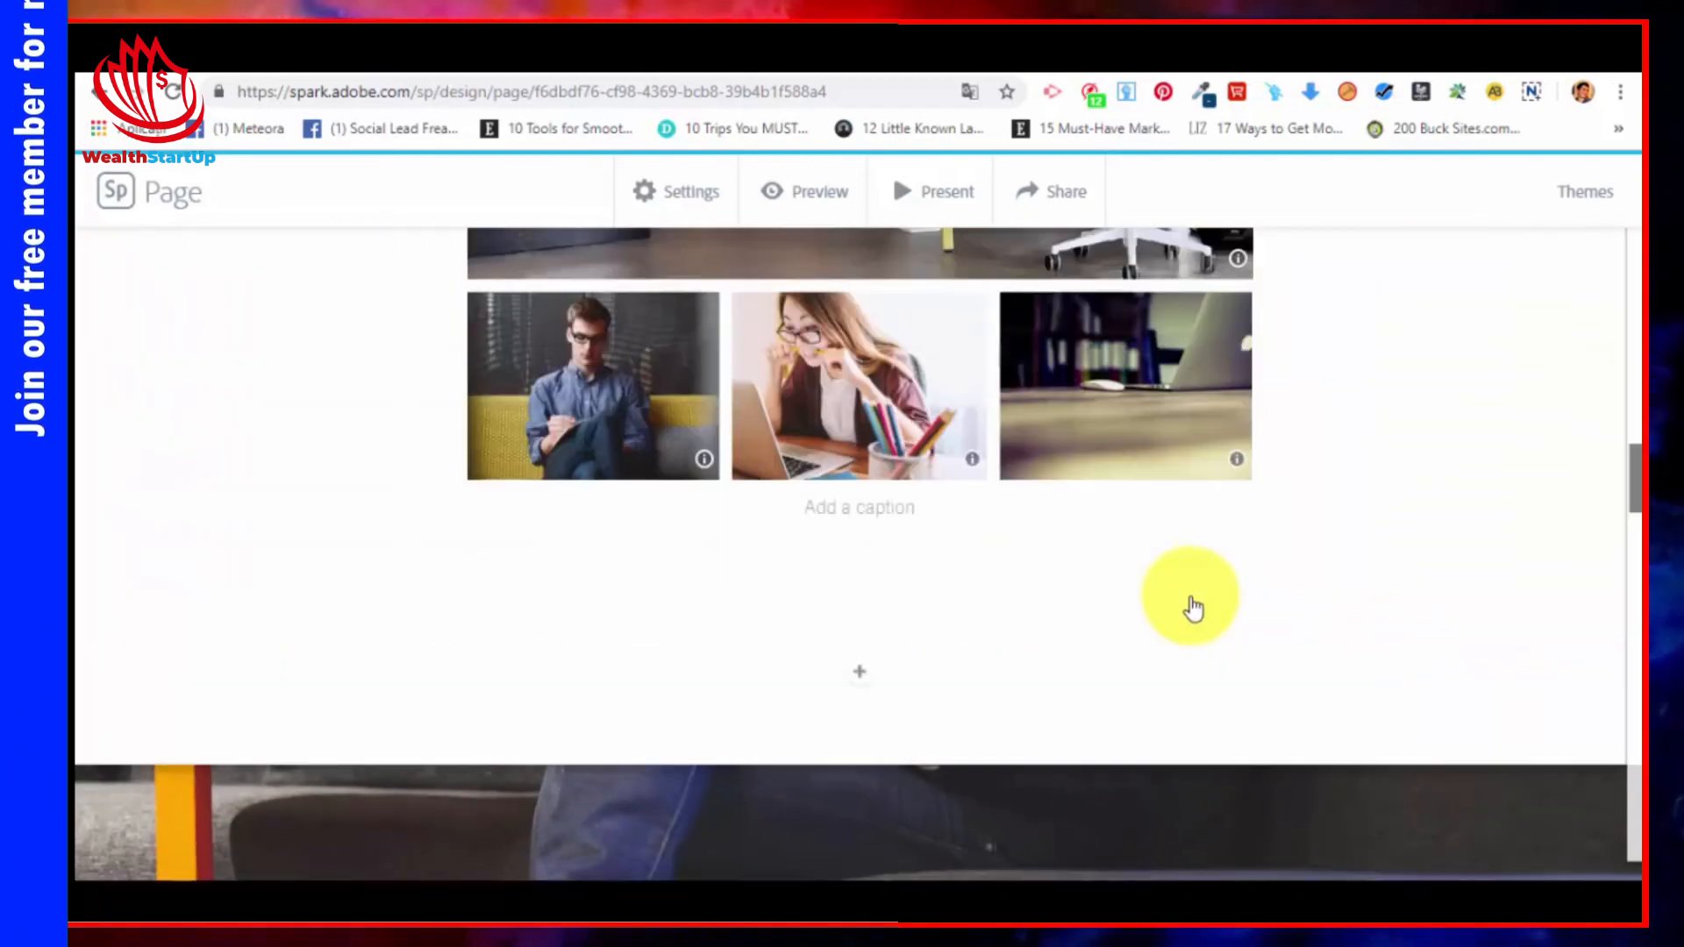
scroll(1193, 607, down, 6)
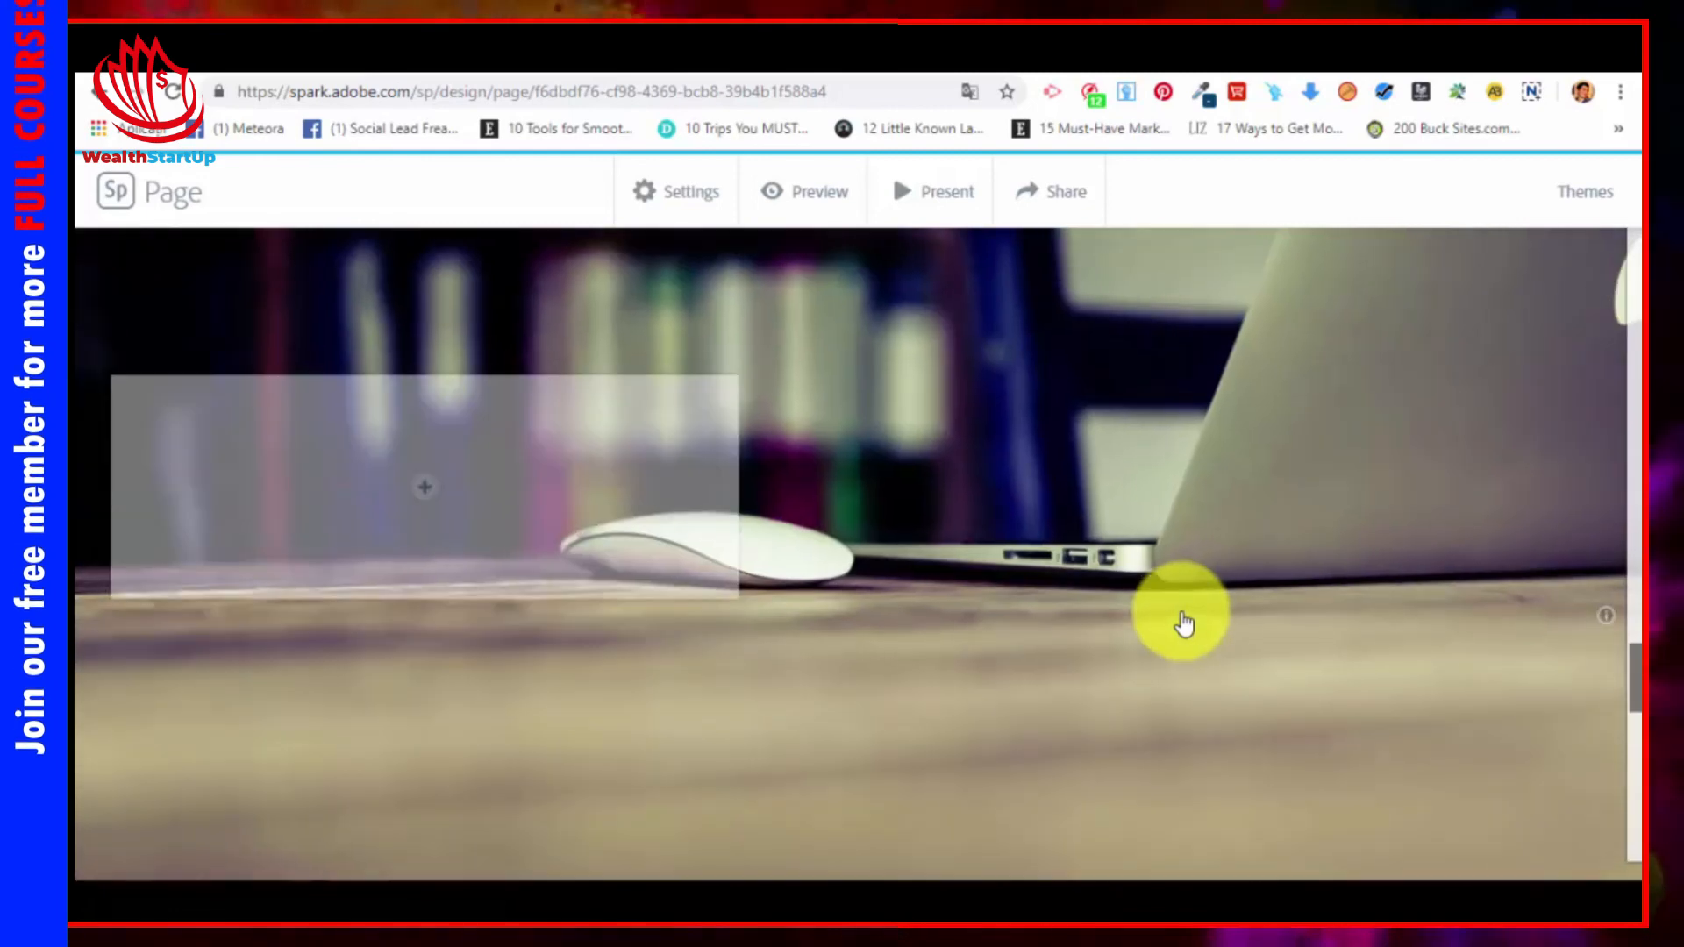
Step: Add a center-aligned "Buy Now" button linking to google.com on the glideshow's sofa photo
scroll(1176, 619, up, 3)
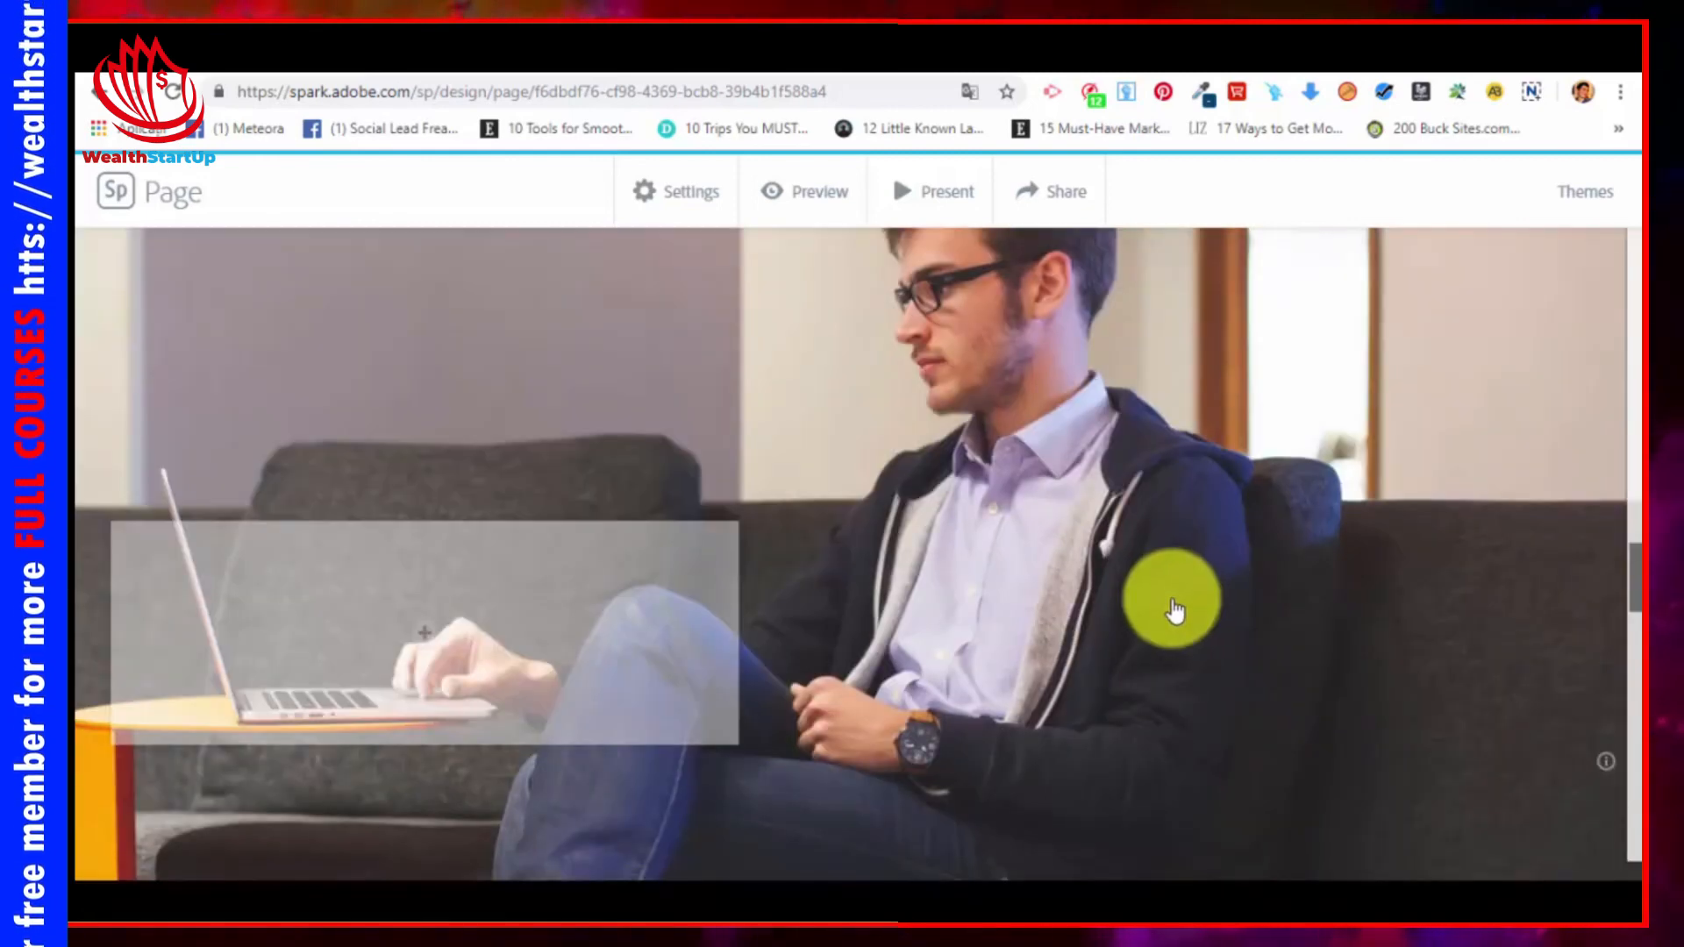
click(425, 633)
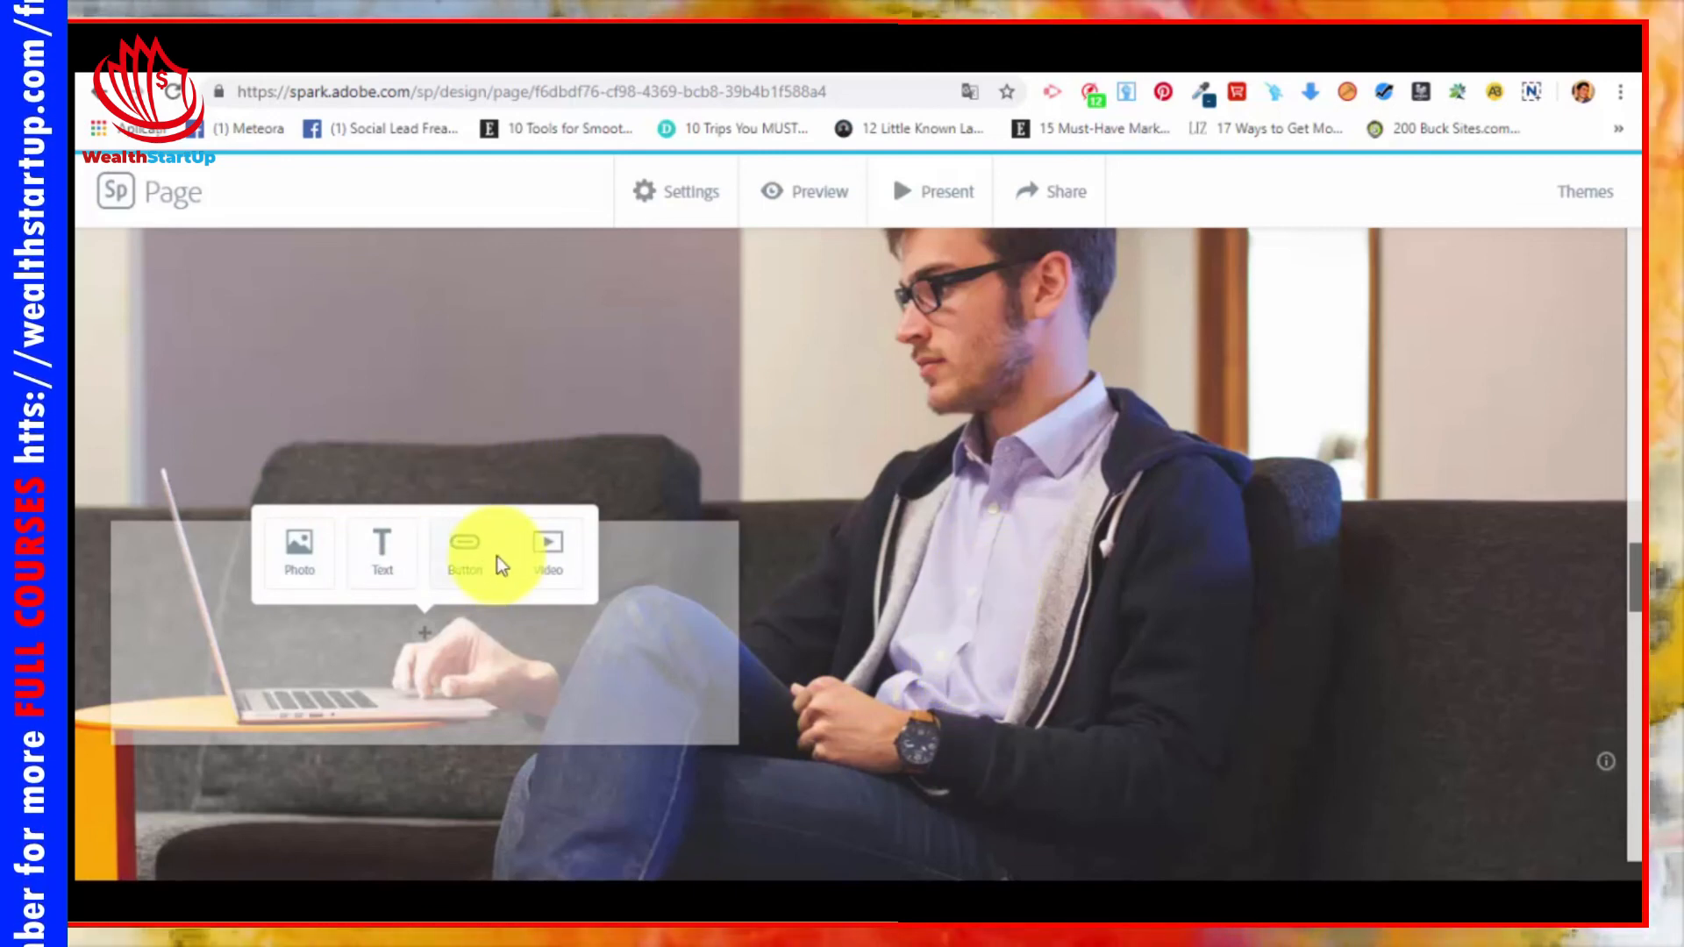
click(472, 546)
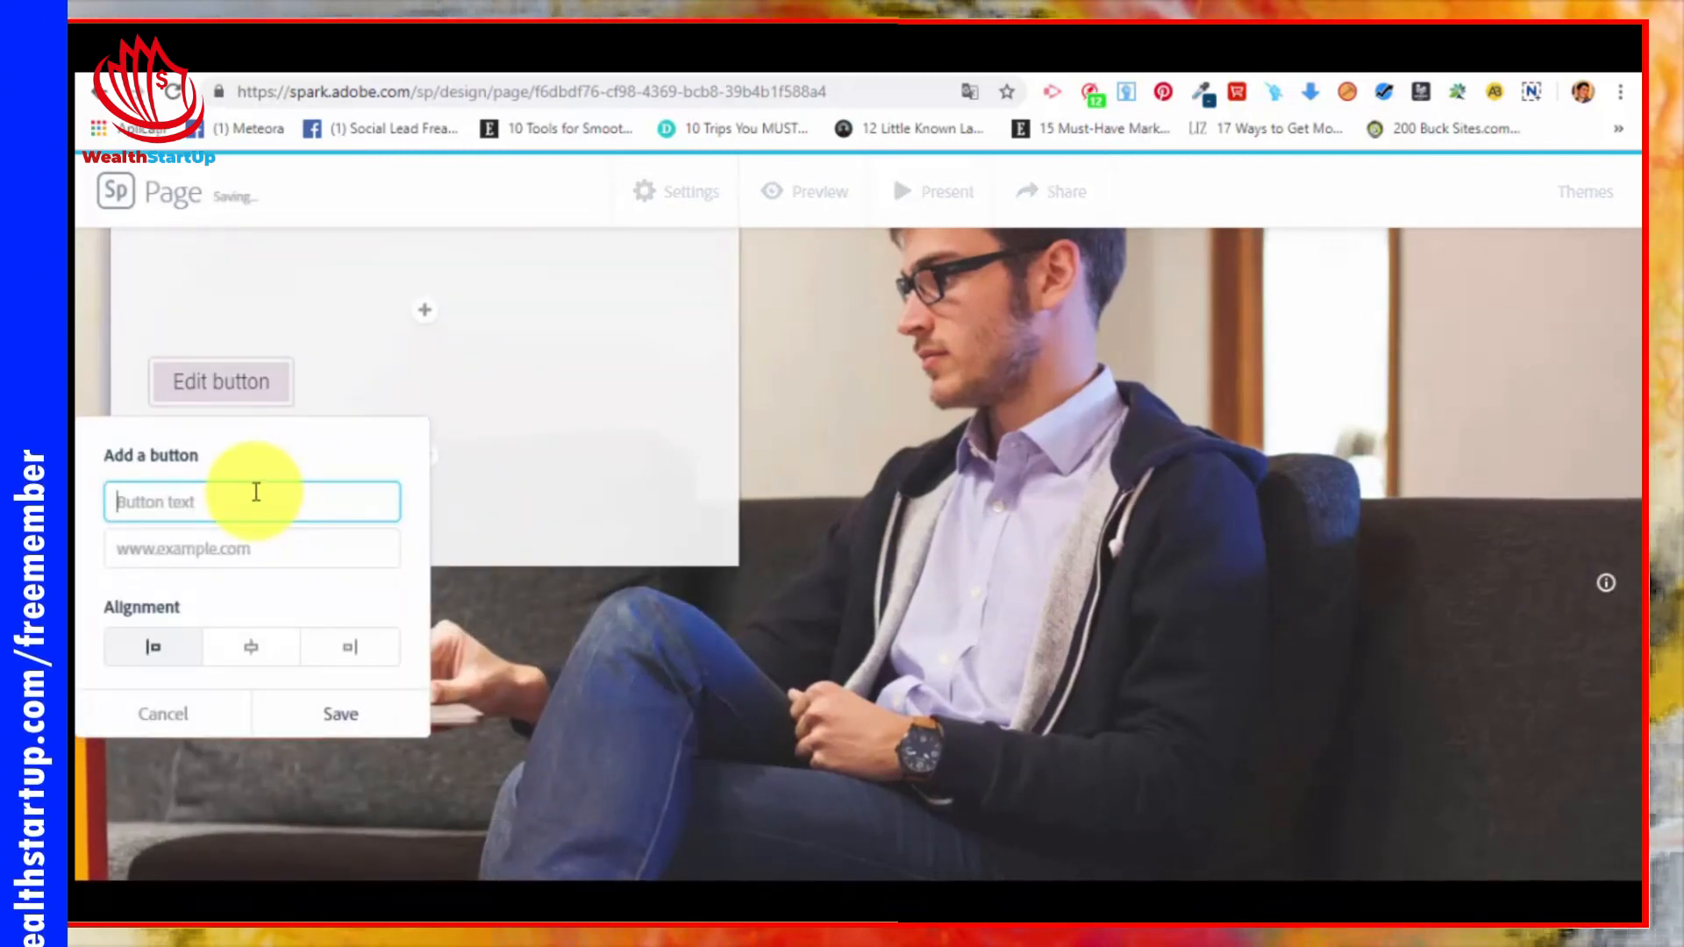
text(Buy Now)
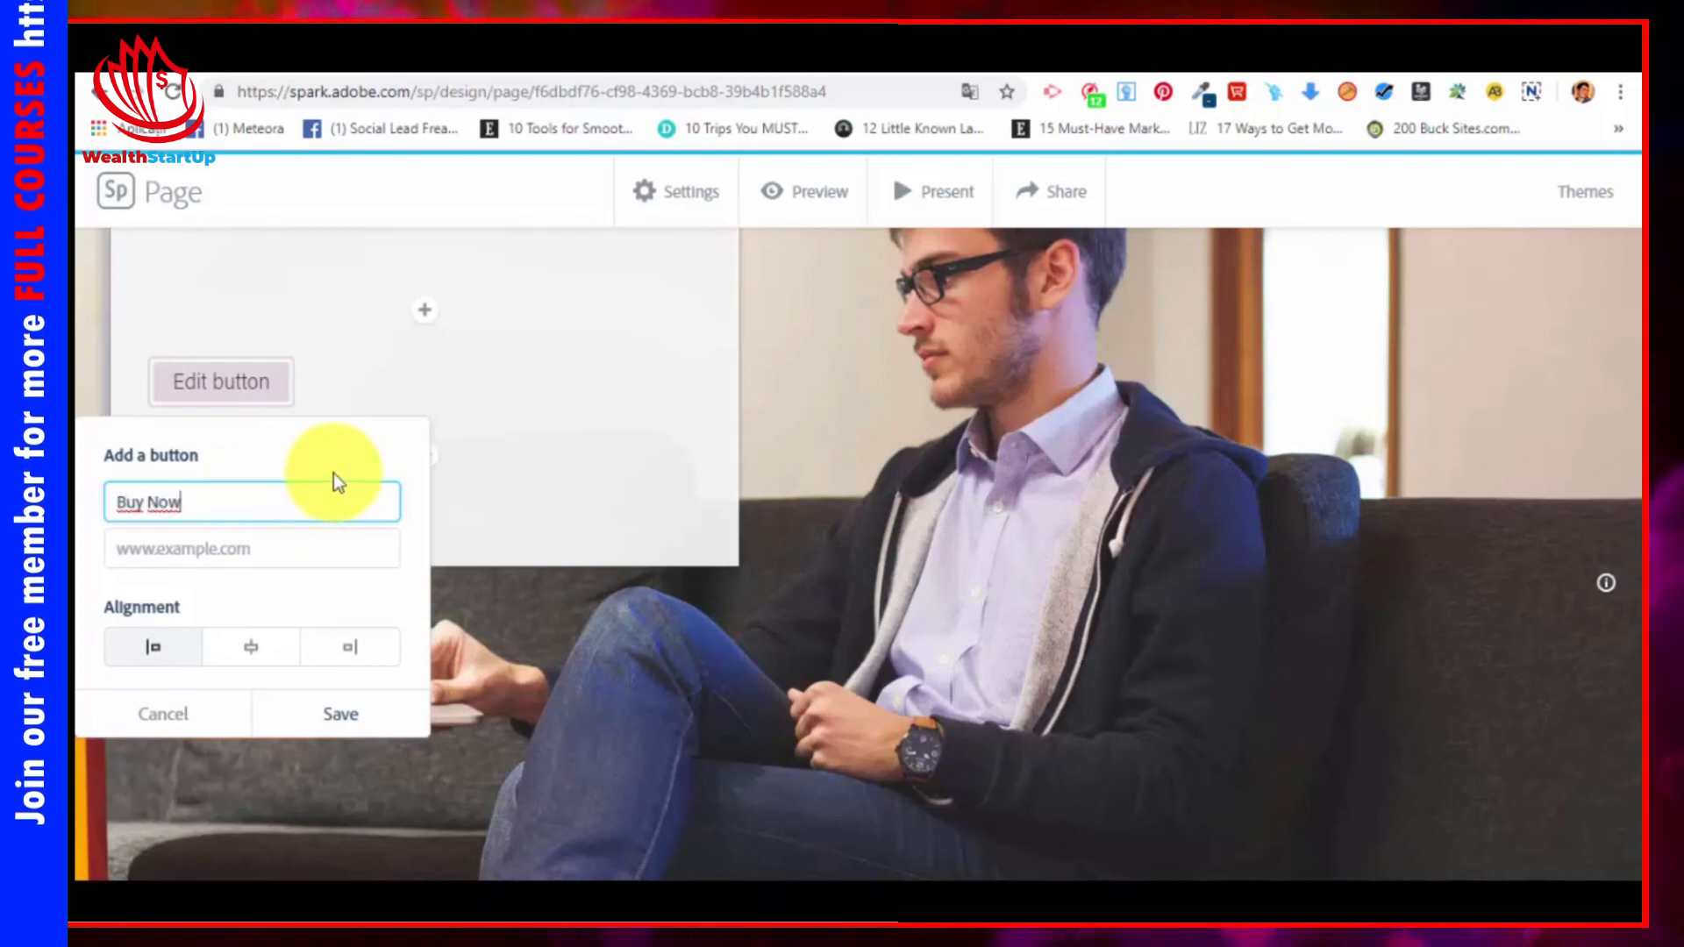
click(268, 540)
text(googl)
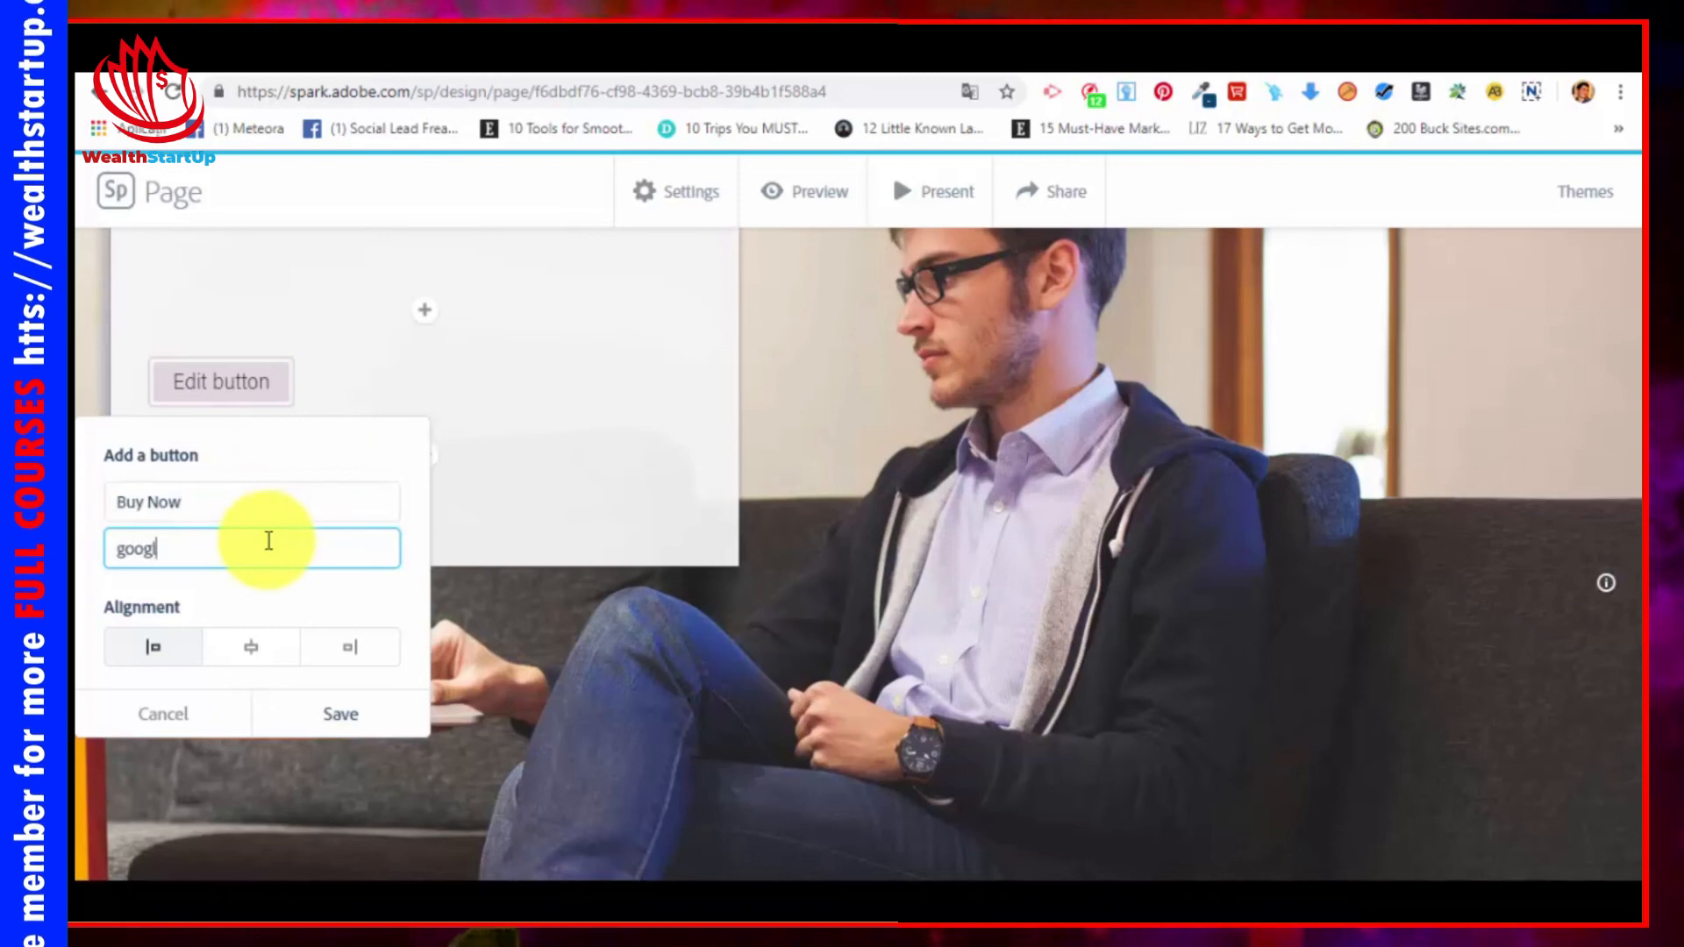
text(e.com)
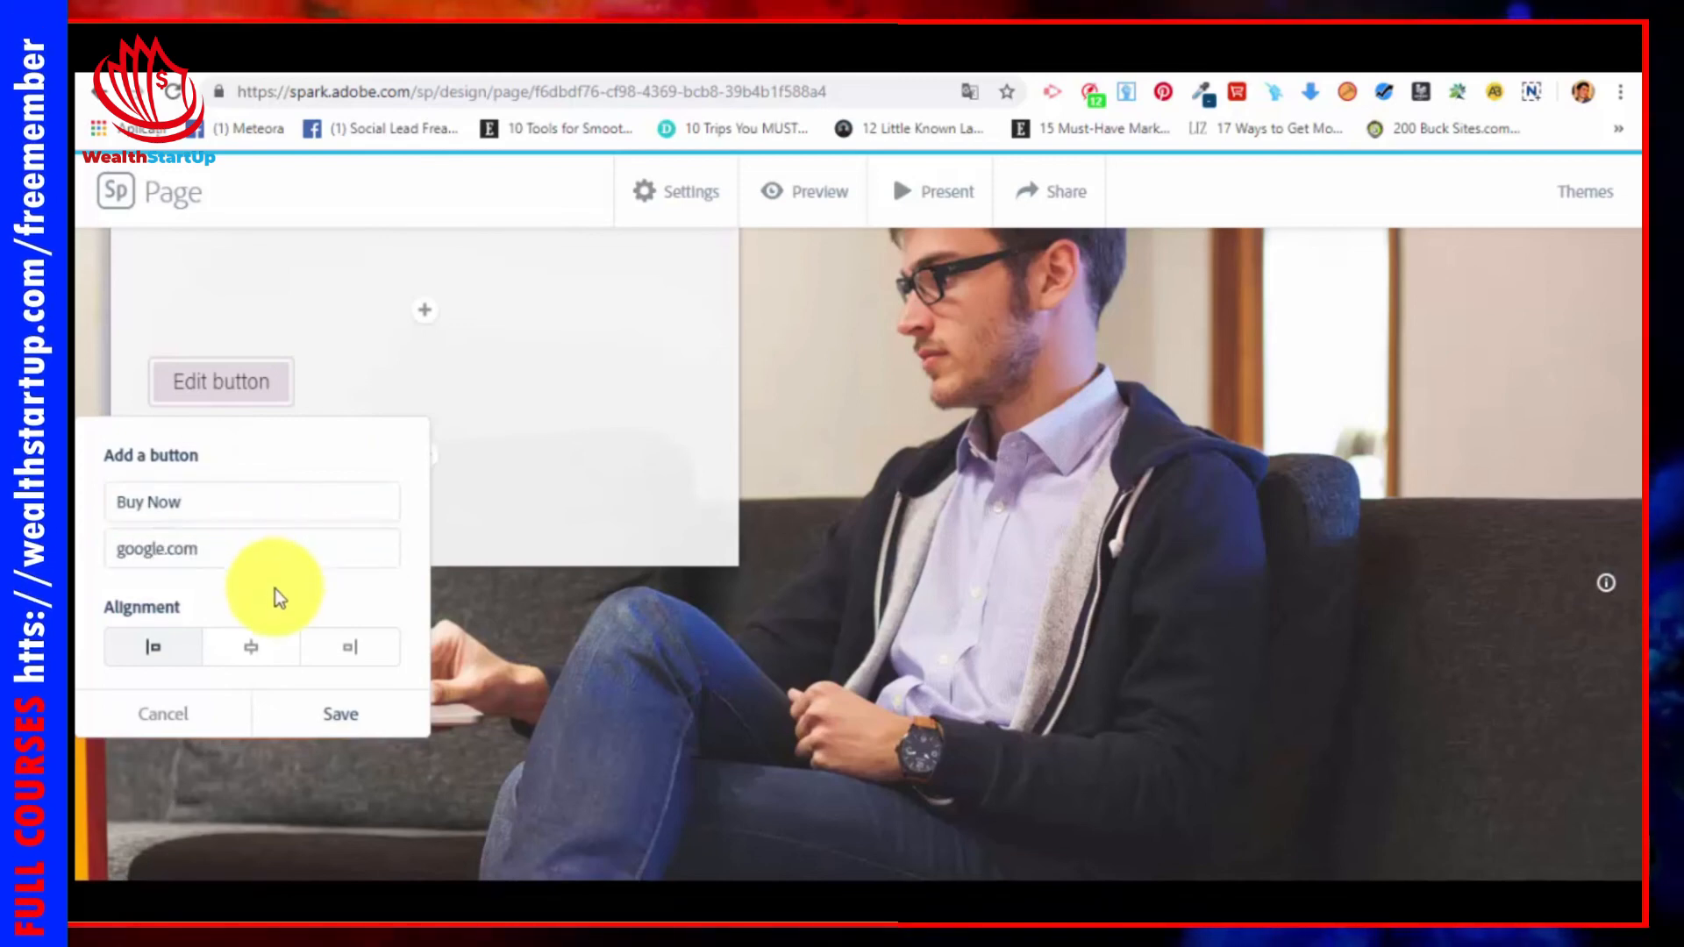
click(252, 657)
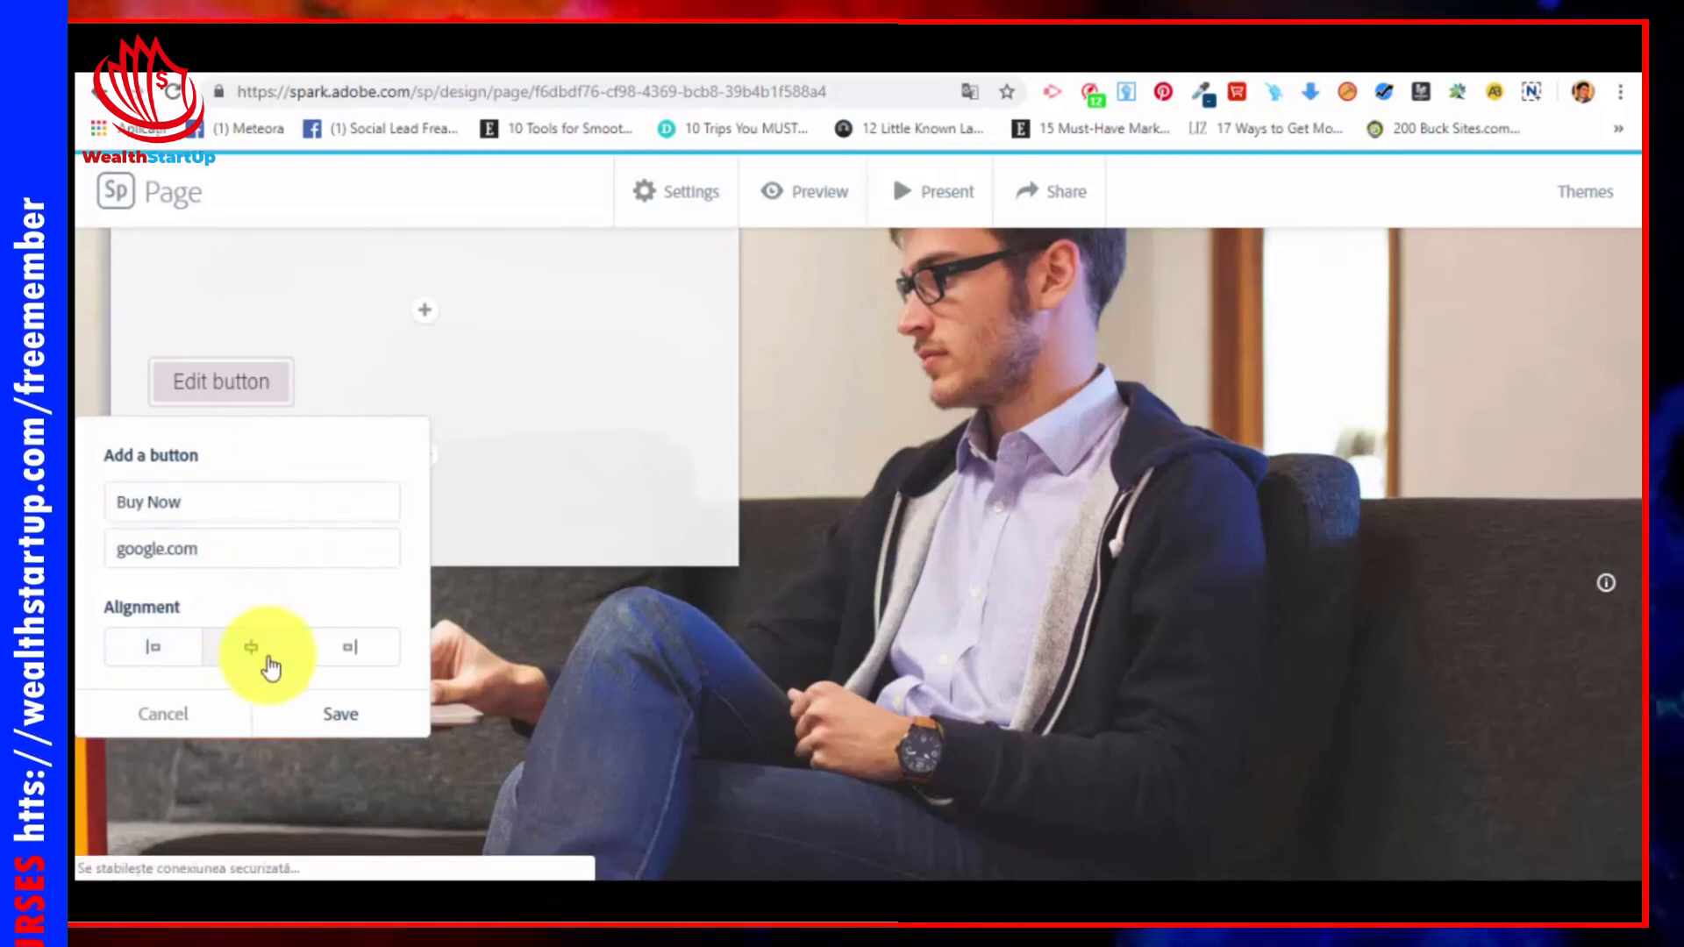
click(356, 656)
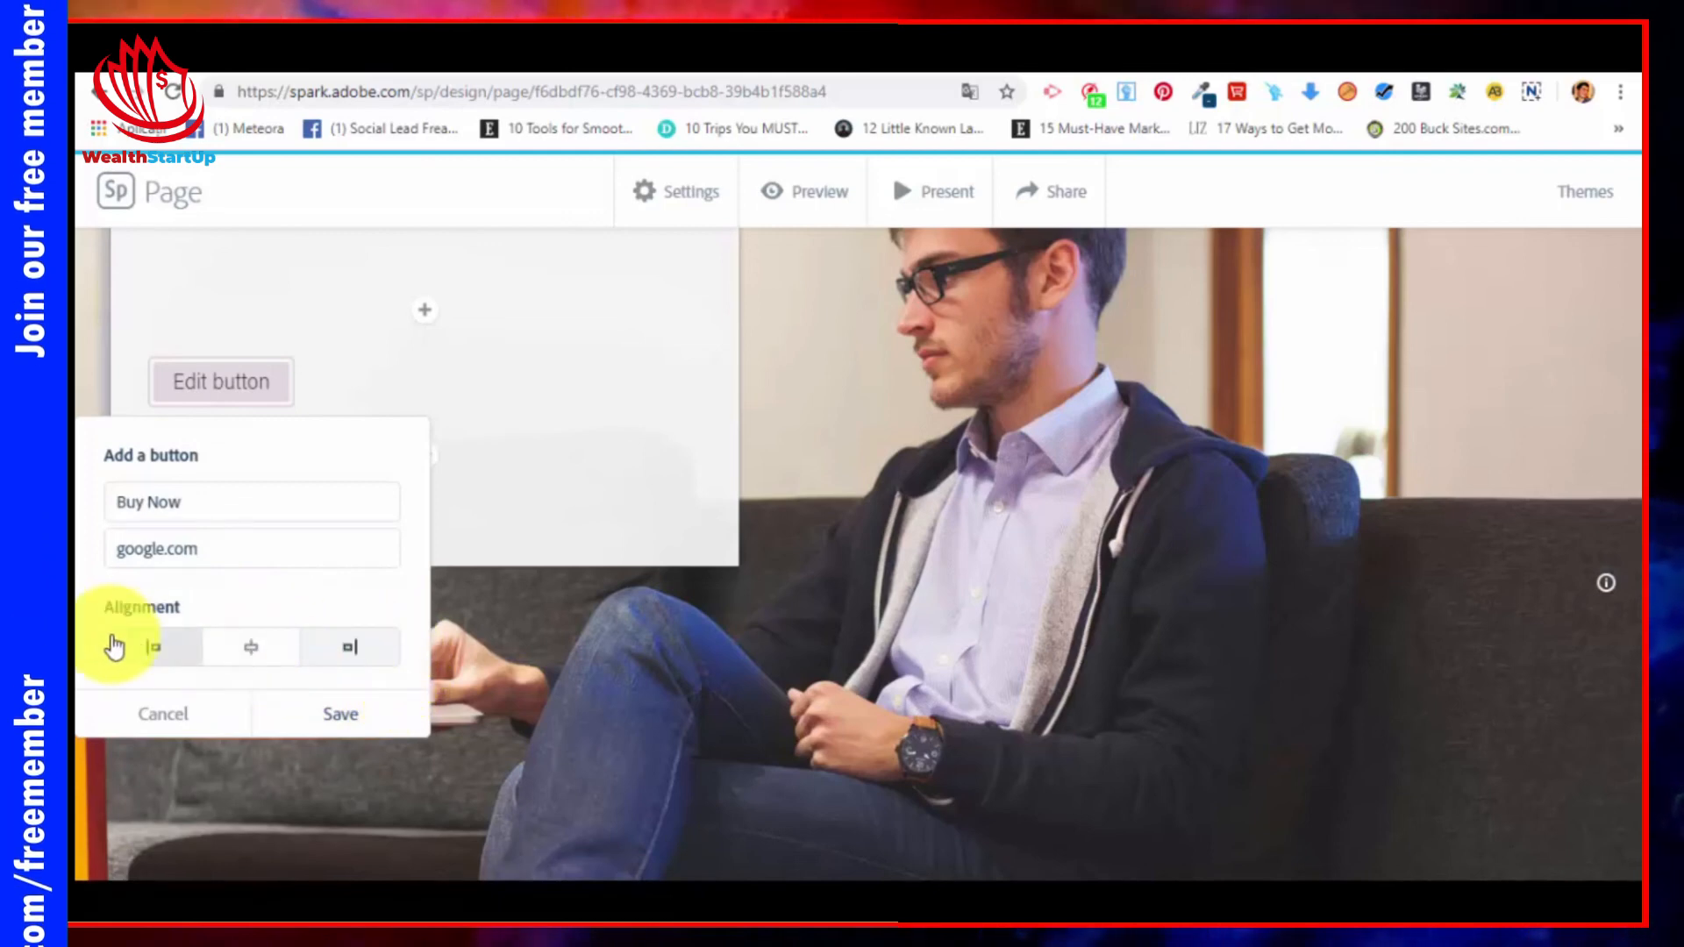
click(252, 659)
click(351, 716)
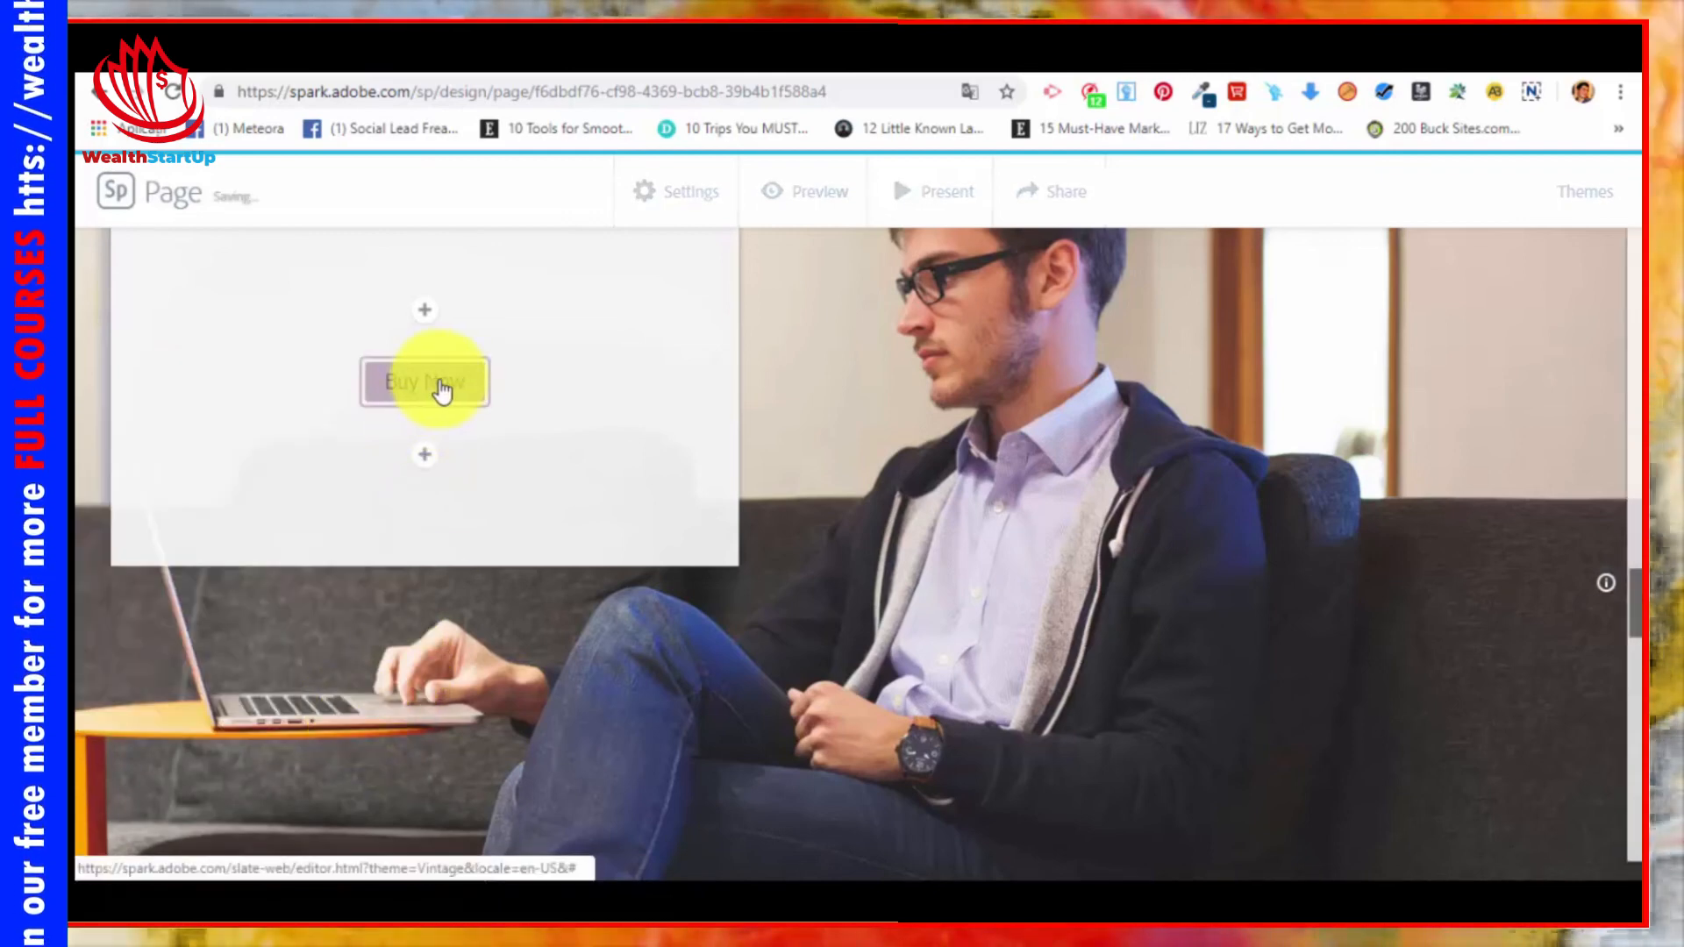
Step: Check the content options below the Buy Now button and its edit settings, keeping its text, link and alignment
scroll(450, 381, up, 2)
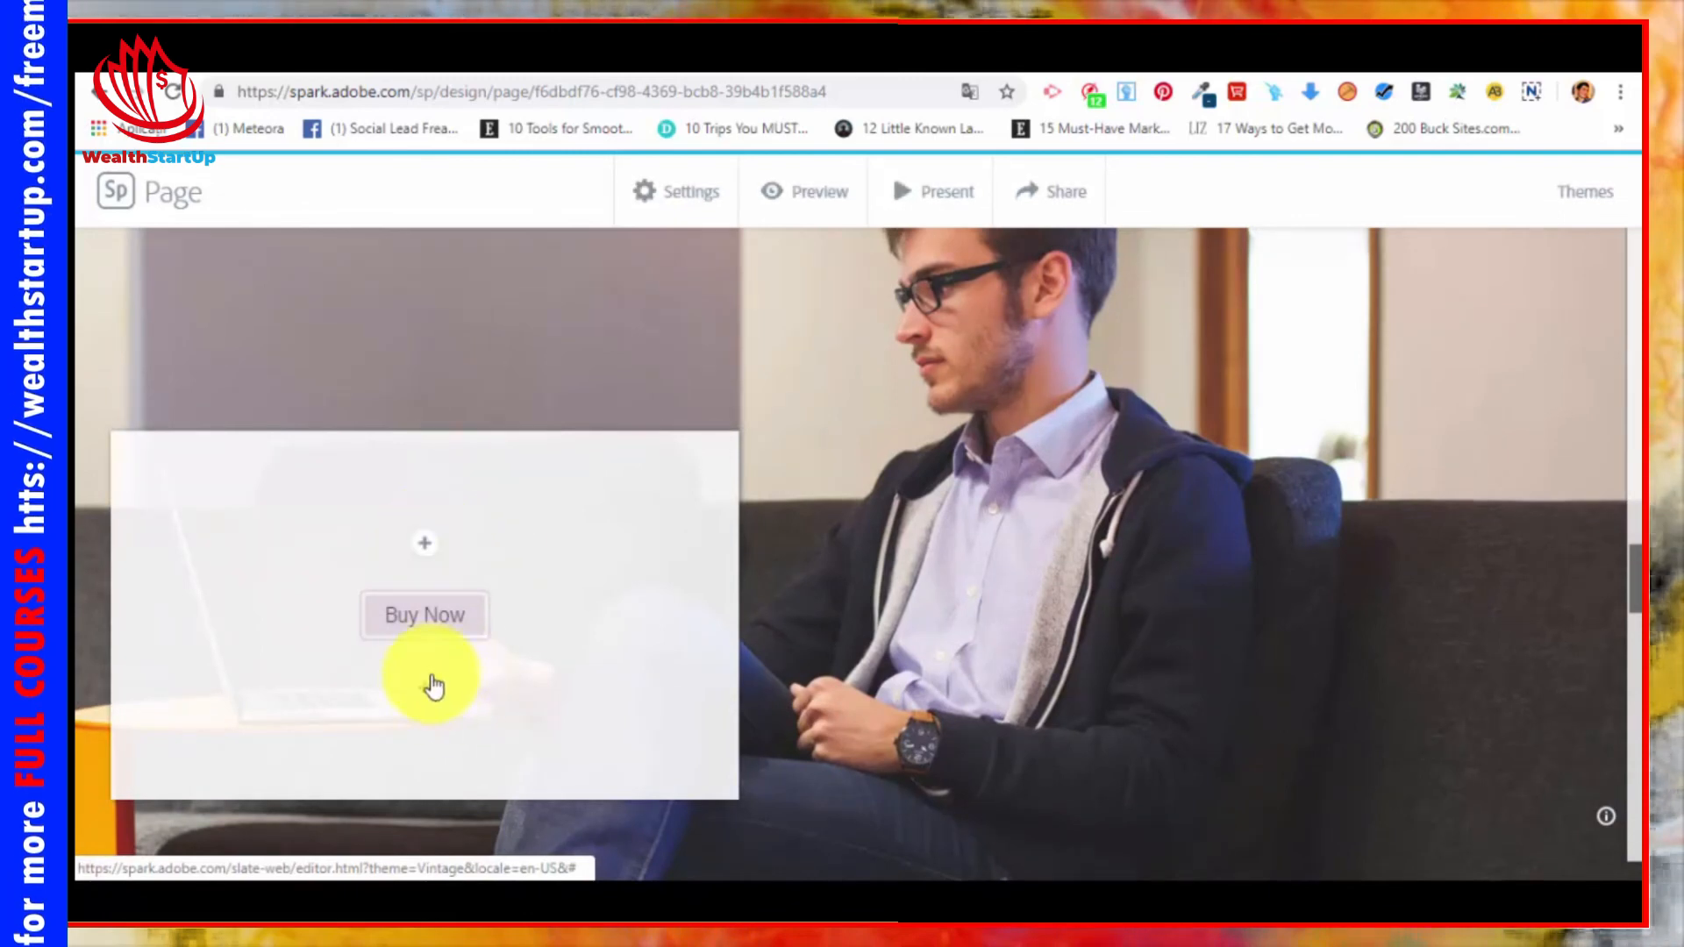
click(429, 690)
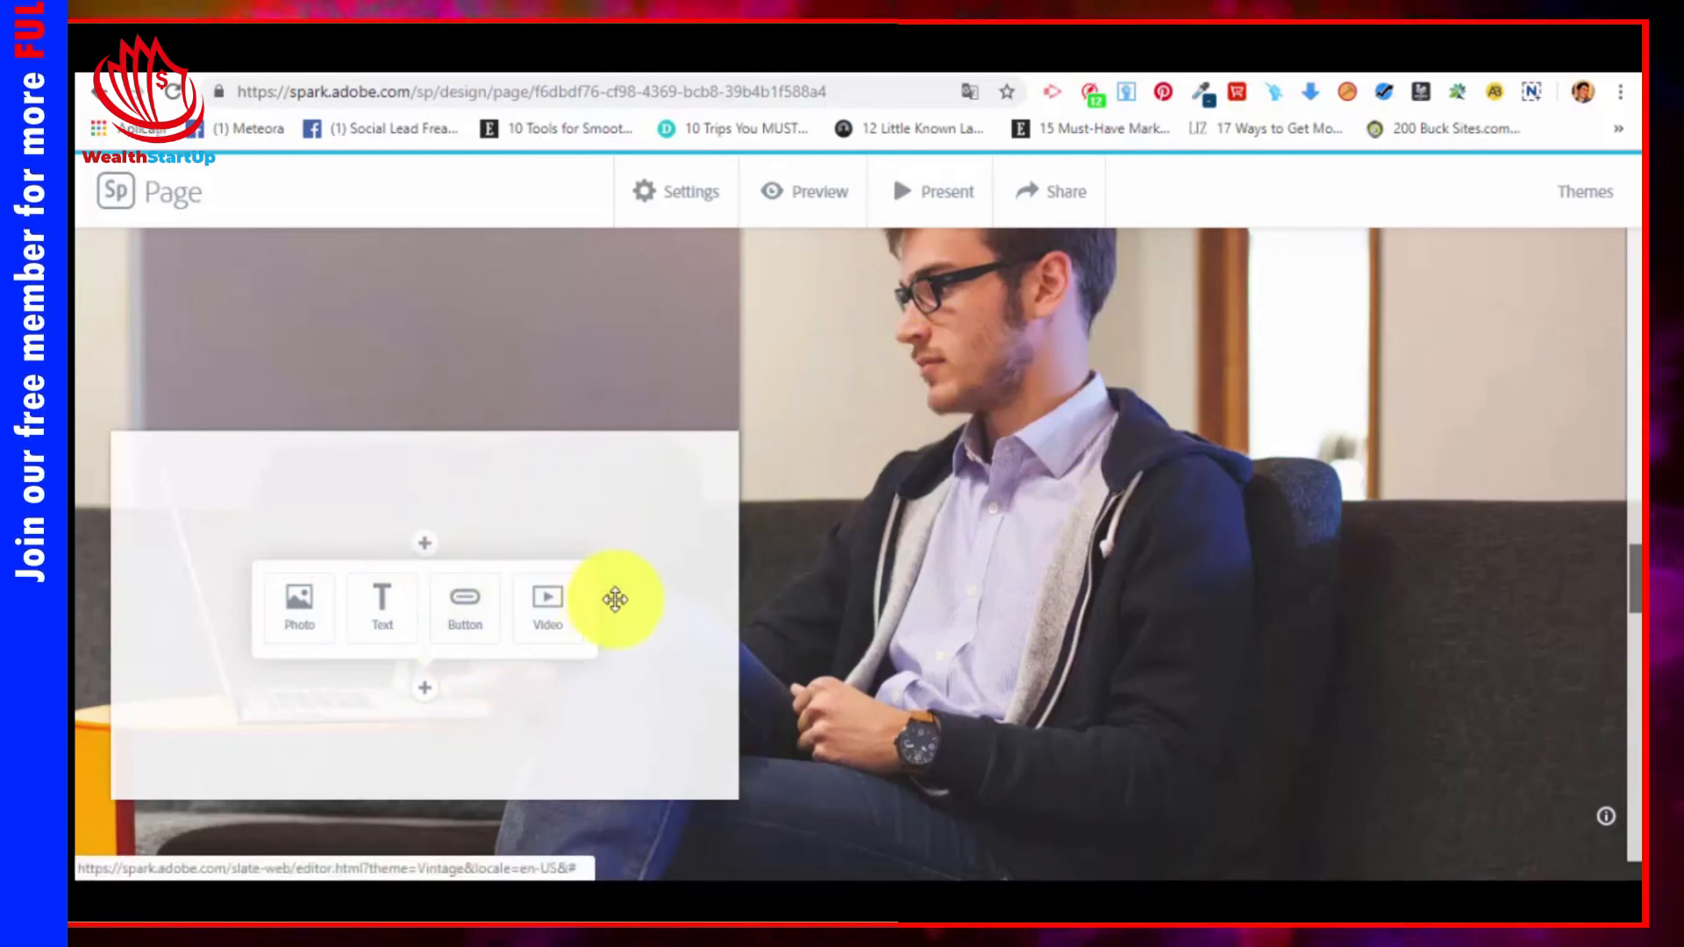
click(458, 610)
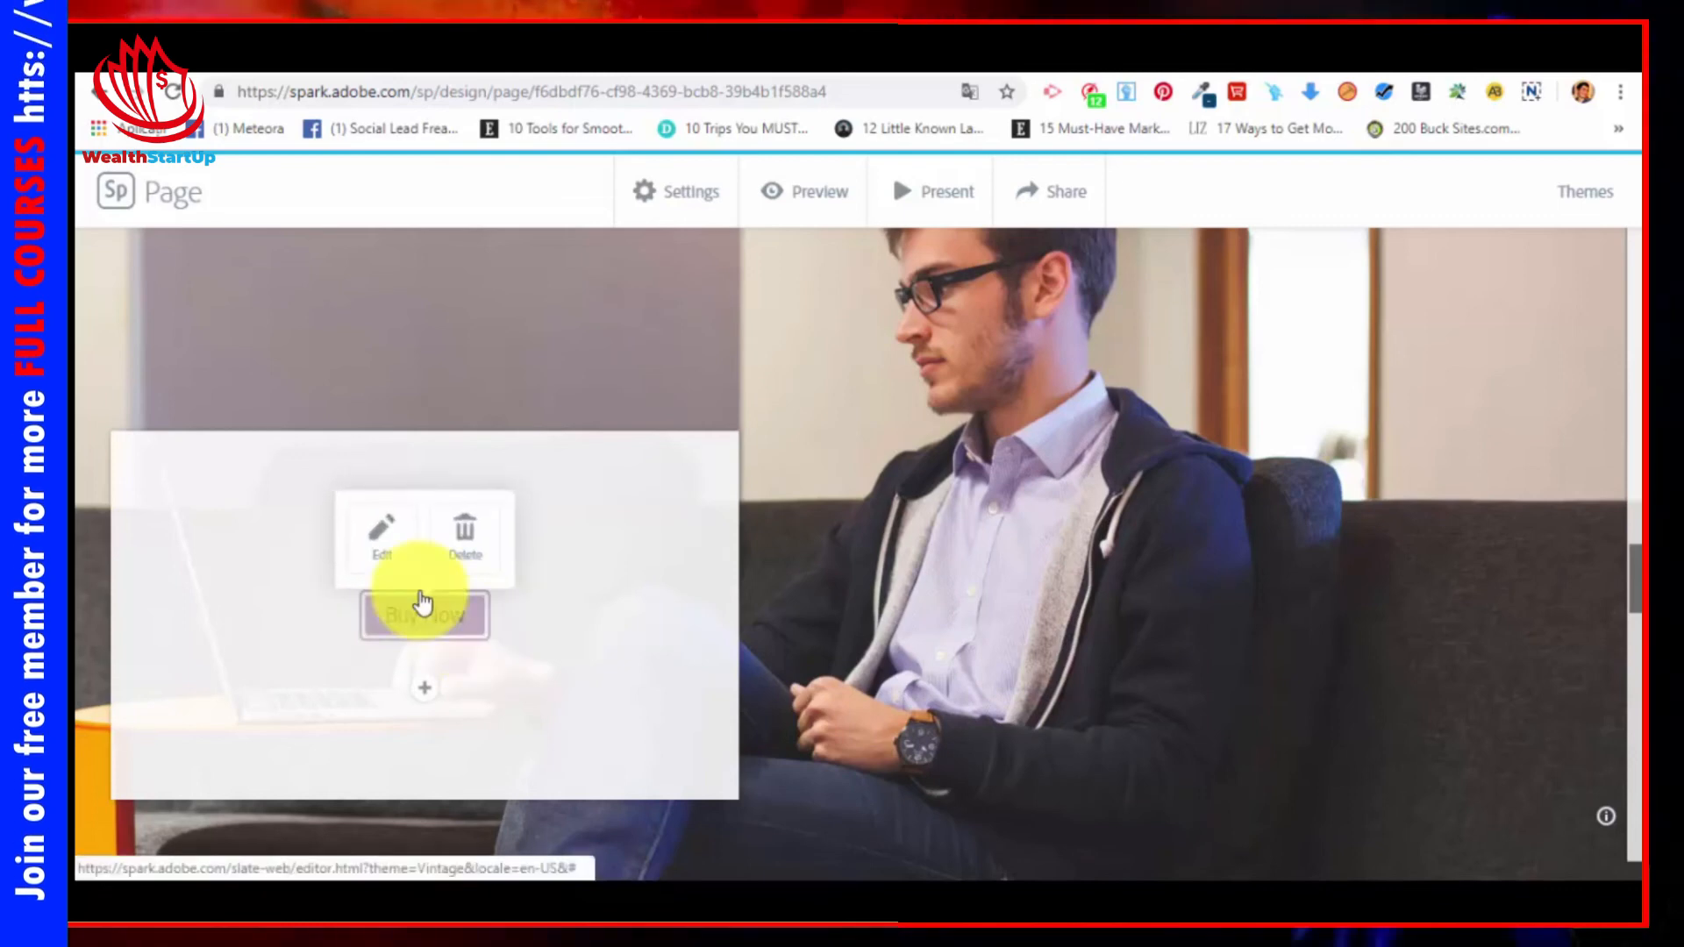
click(373, 531)
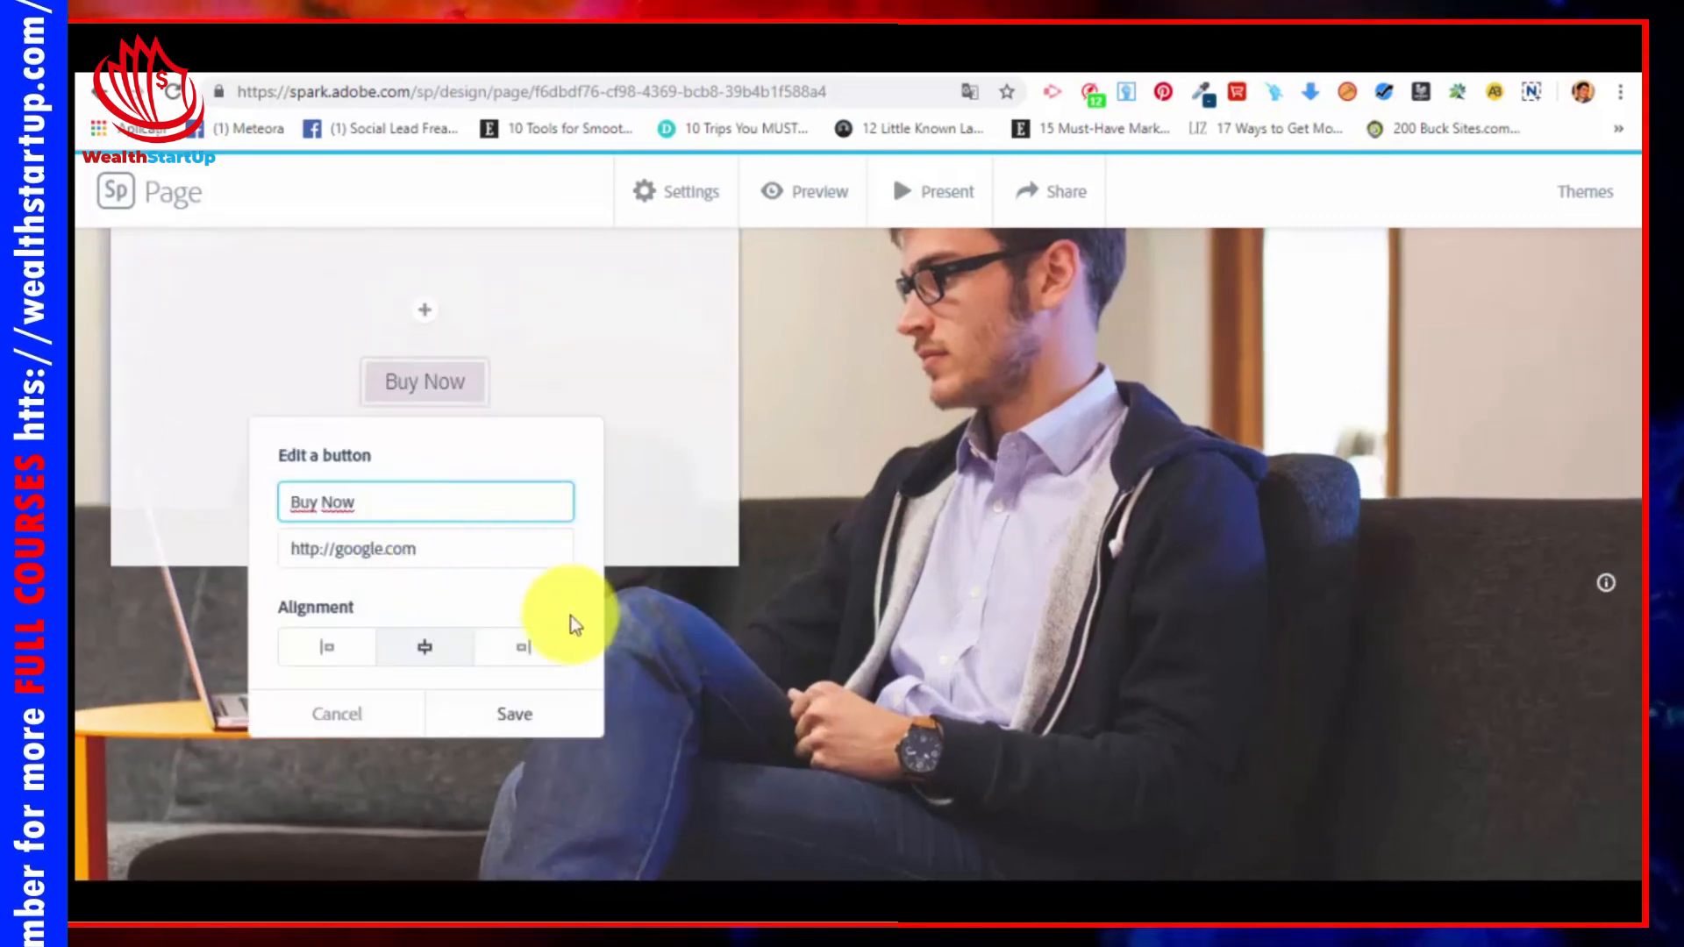
click(520, 717)
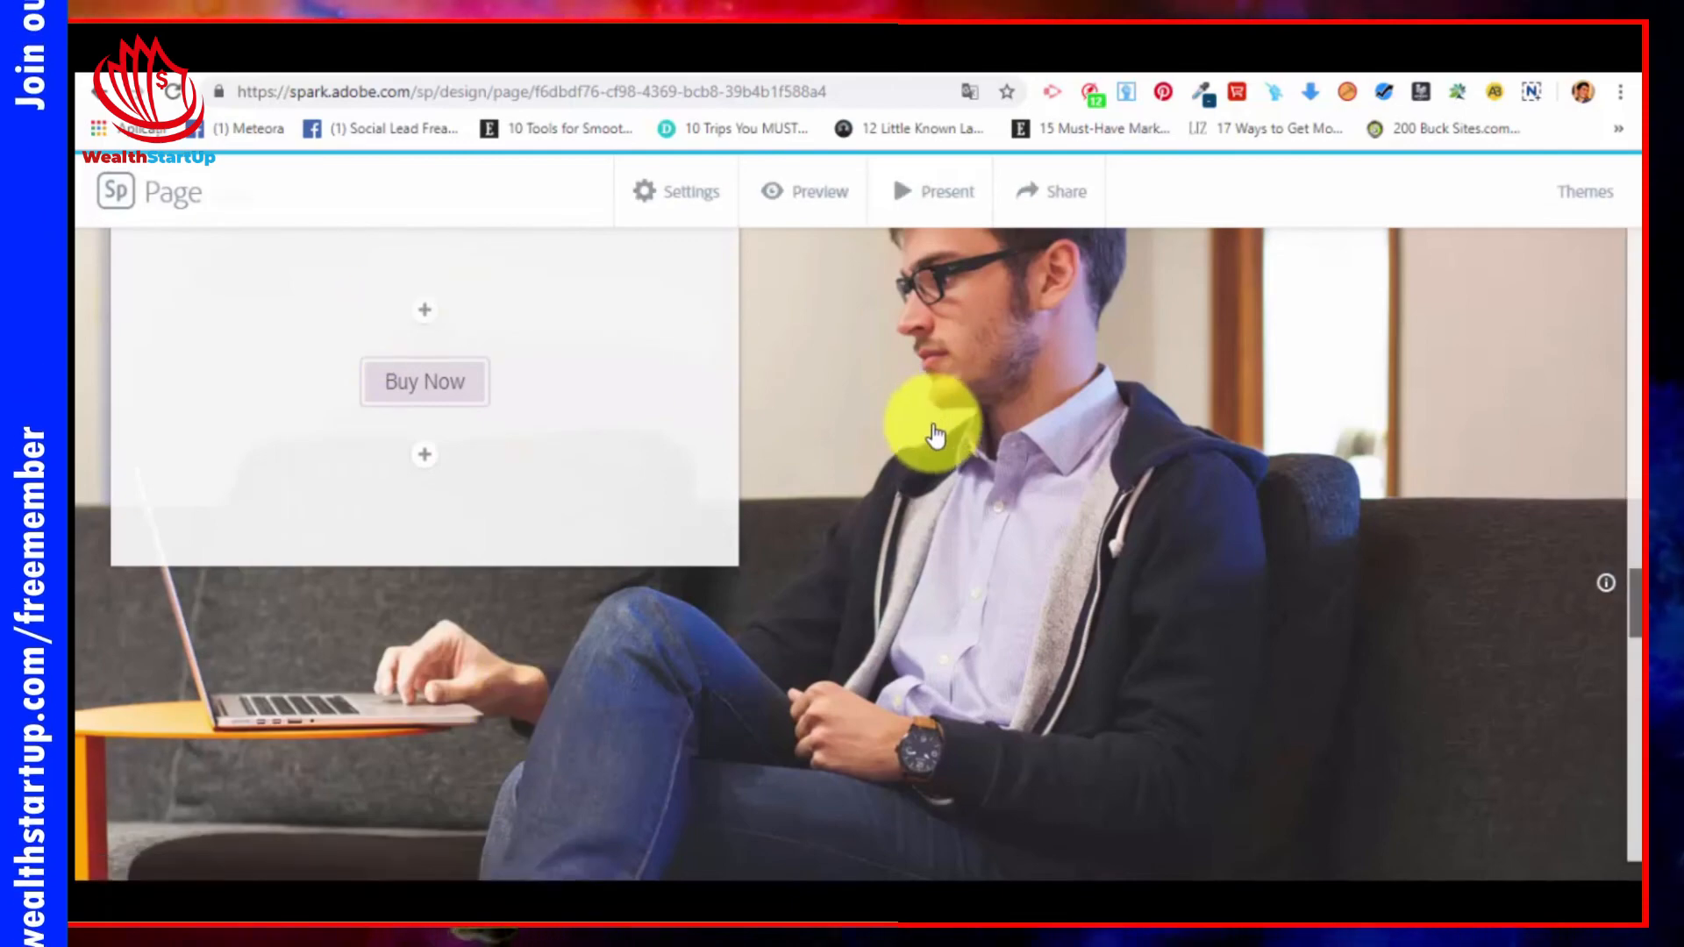
Step: Add a split layout below the glideshow with the overhead photo of a laptop, camera and plant as its image
scroll(895, 439, down, 10)
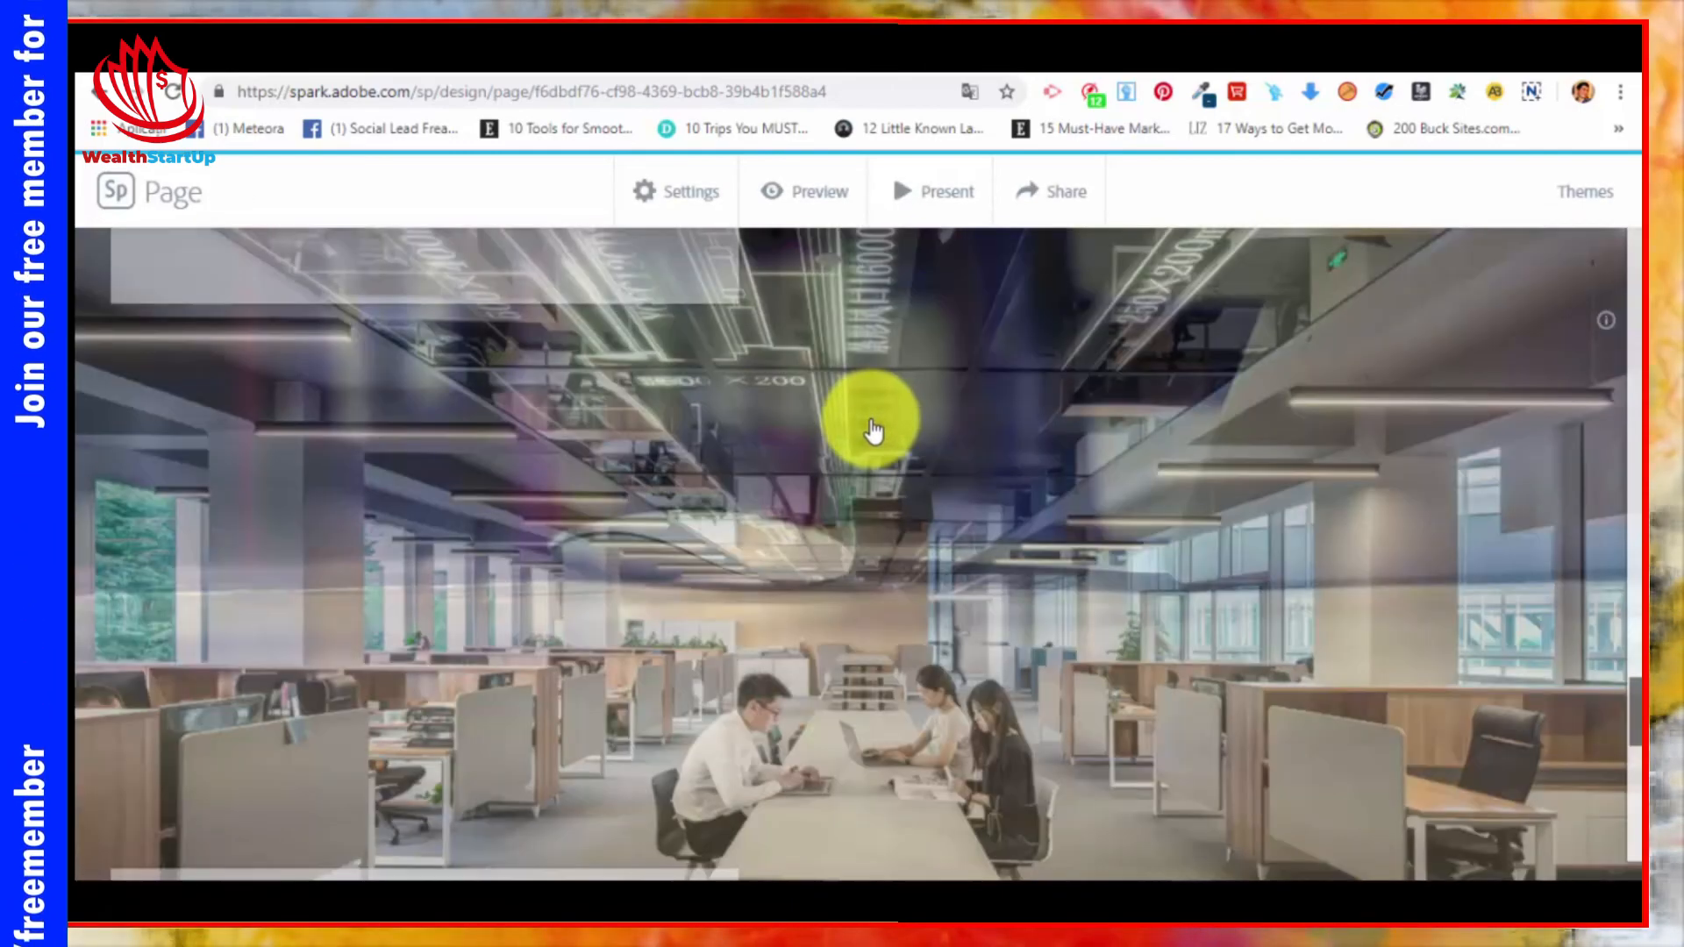
scroll(873, 430, down, 3)
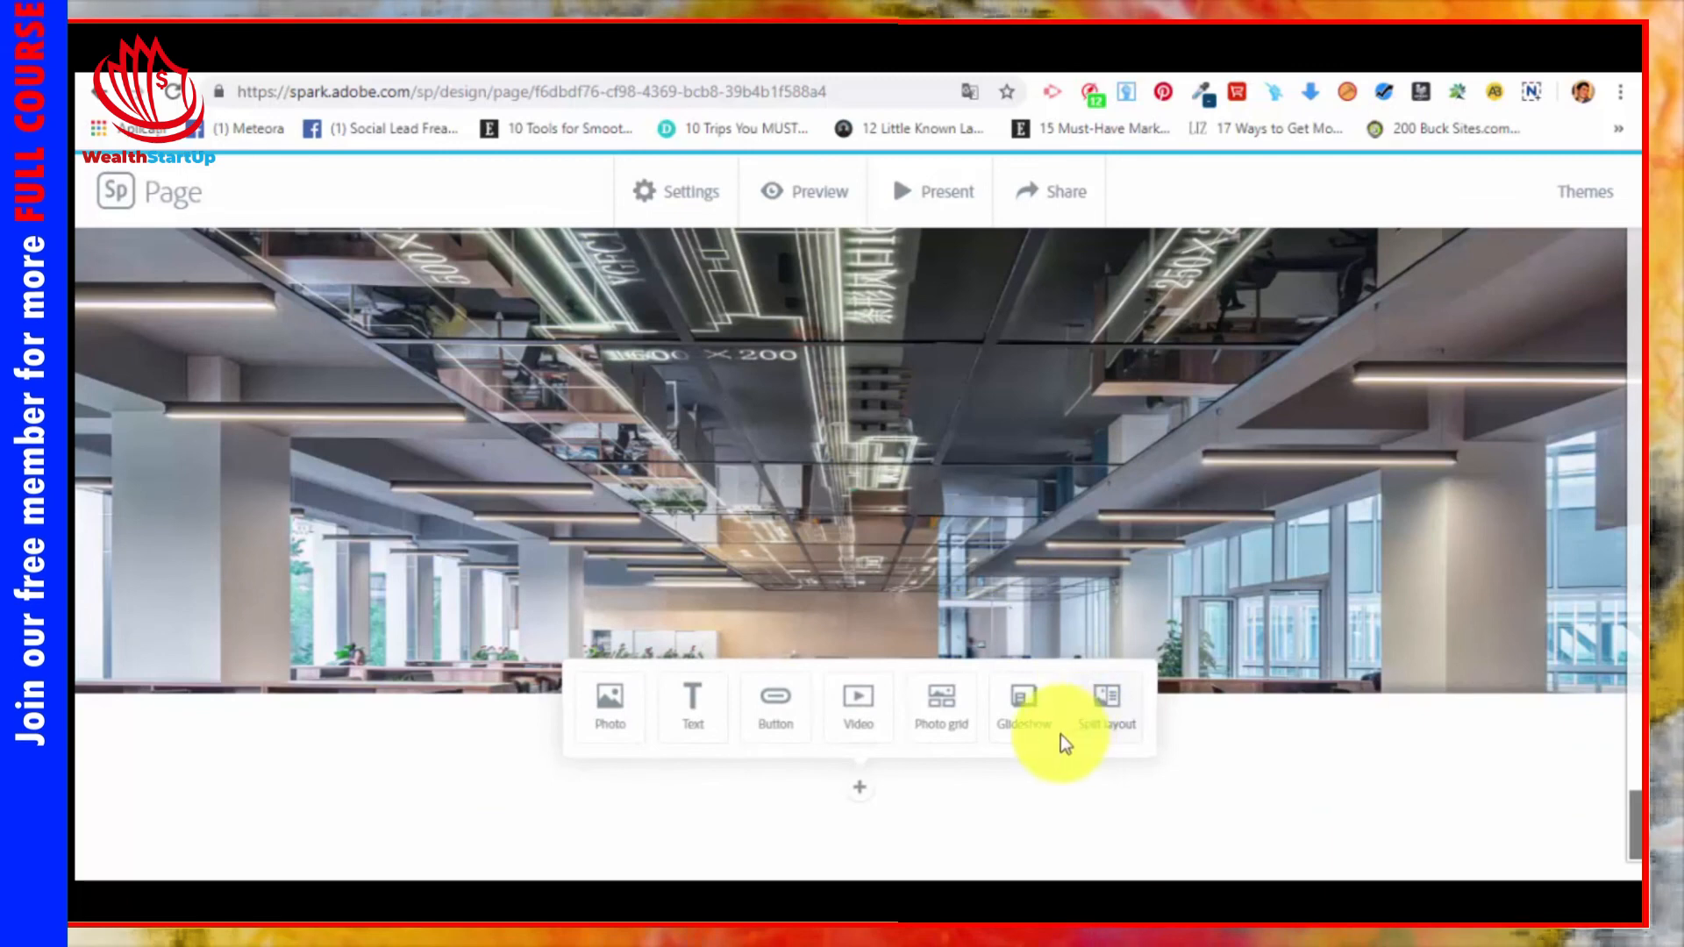
click(1109, 718)
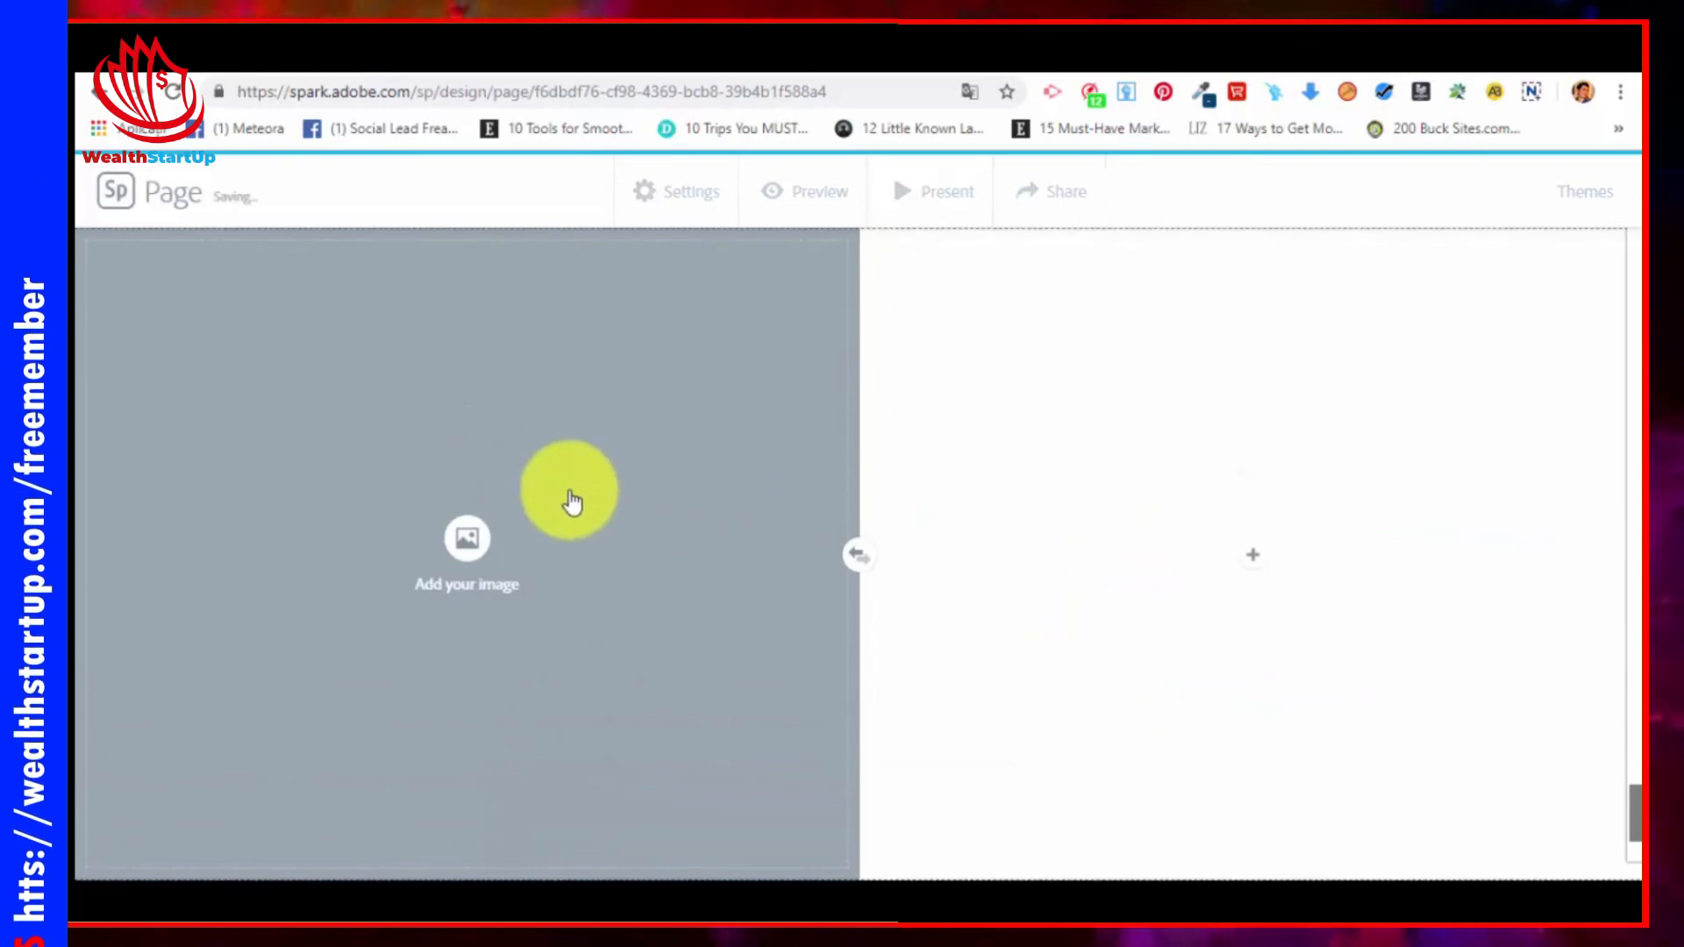
click(450, 531)
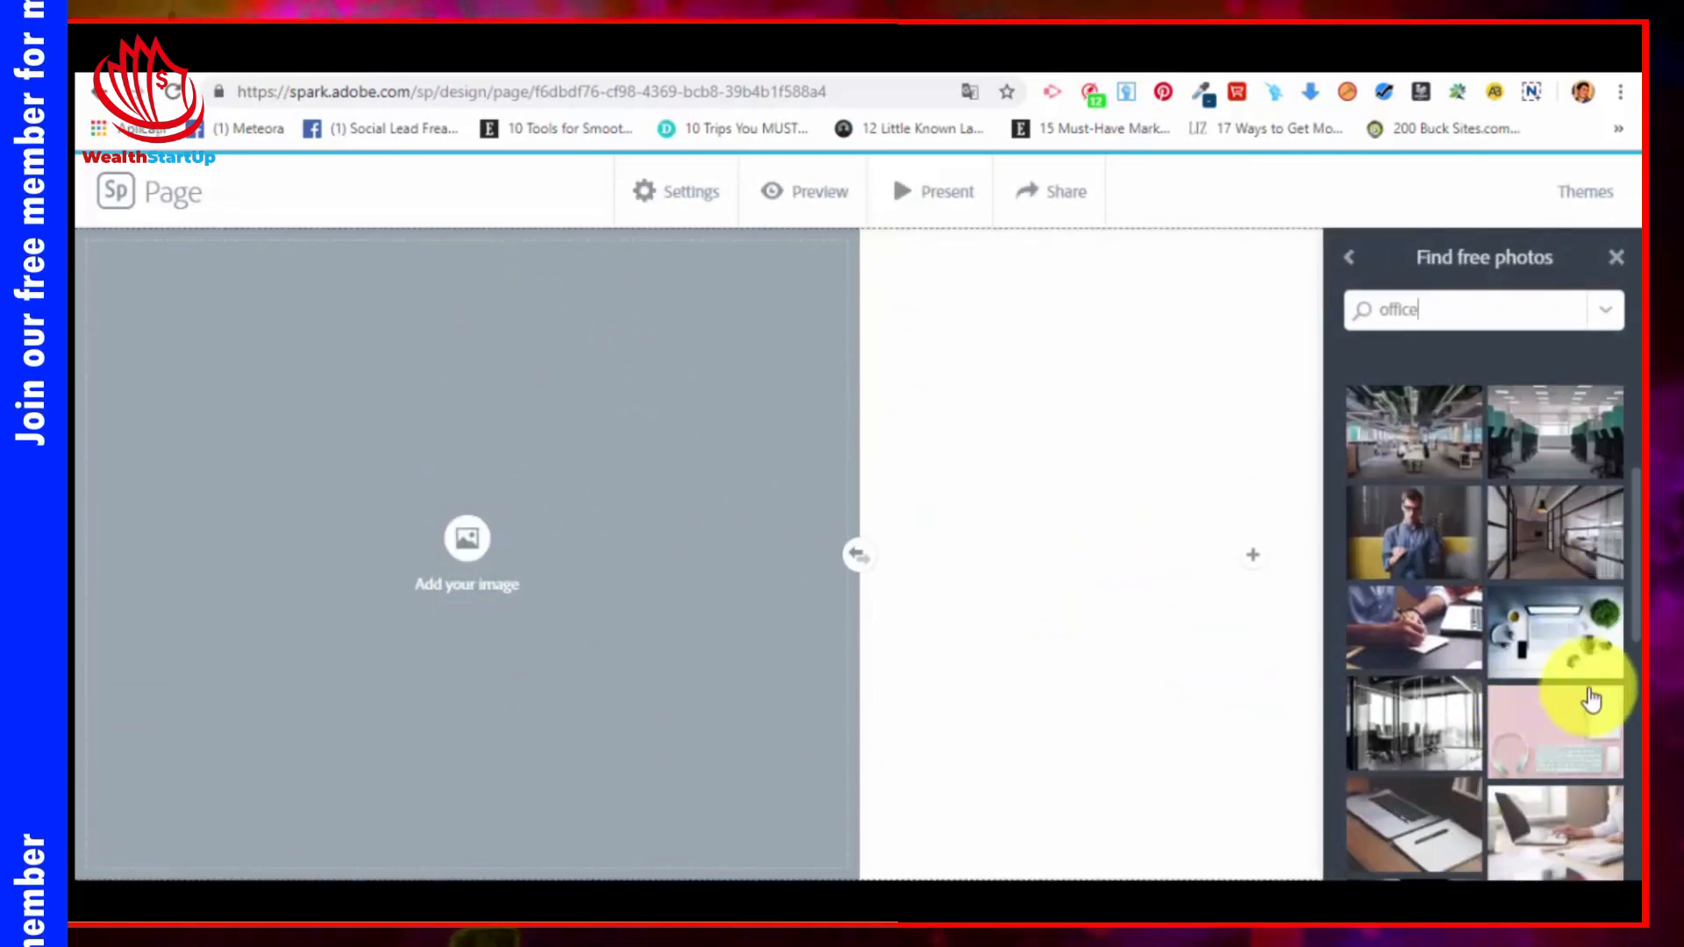
click(1570, 614)
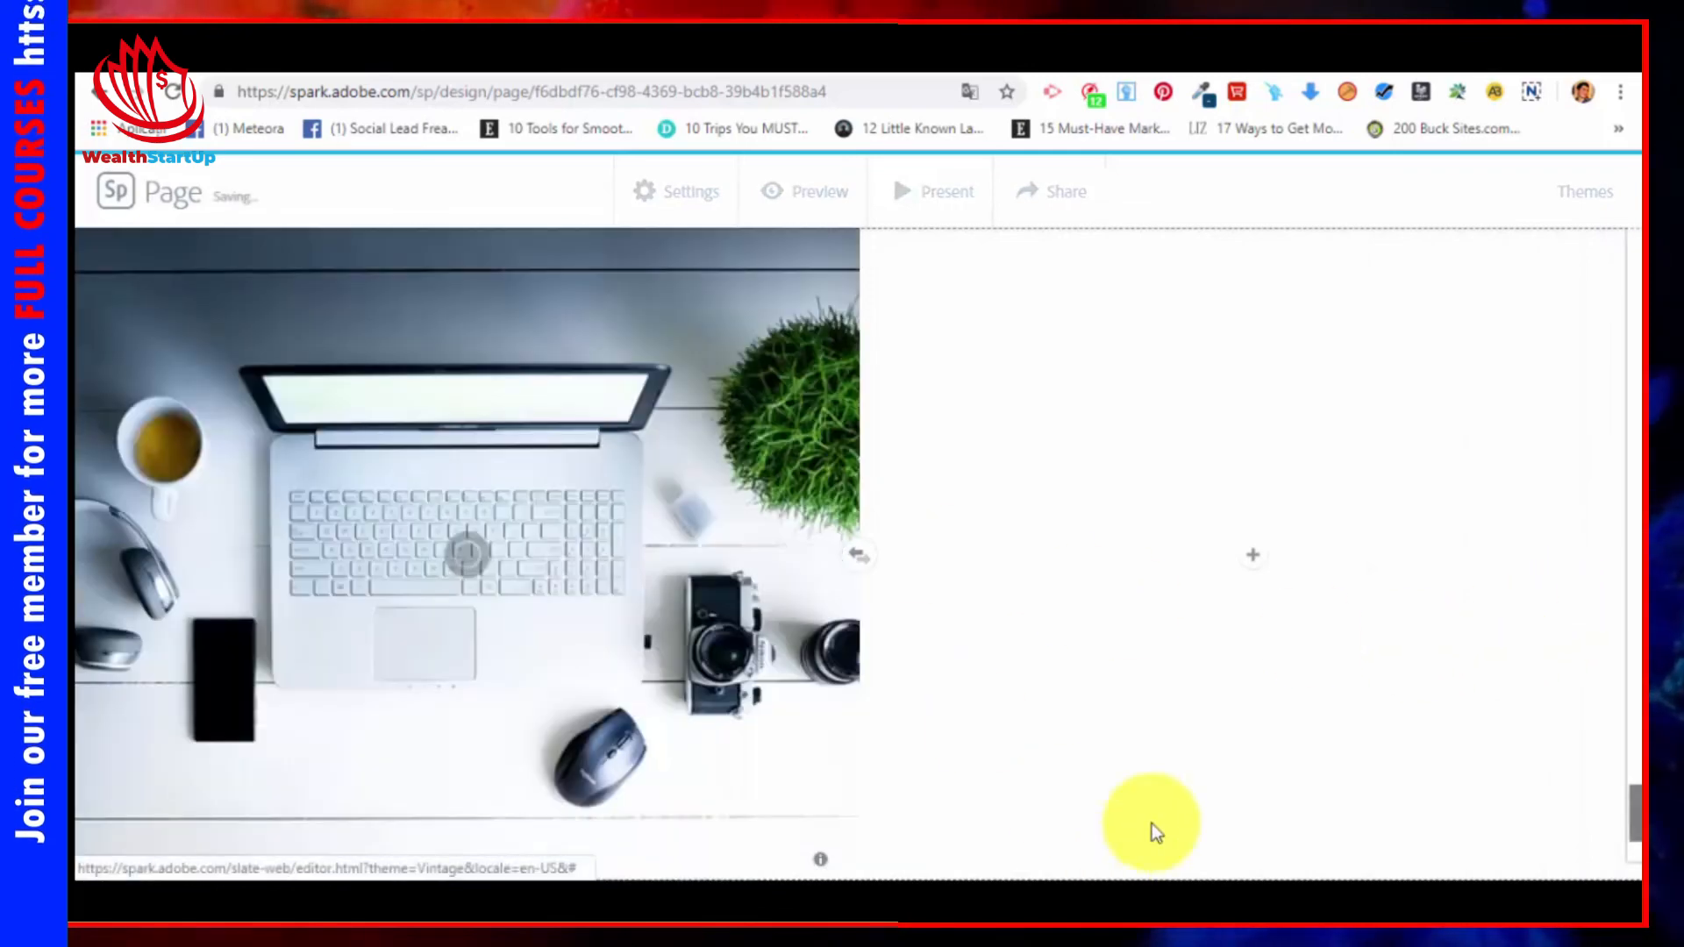
Step: Add the text "Testing 1" to the empty half of the split layout, centered and bold
click(1254, 556)
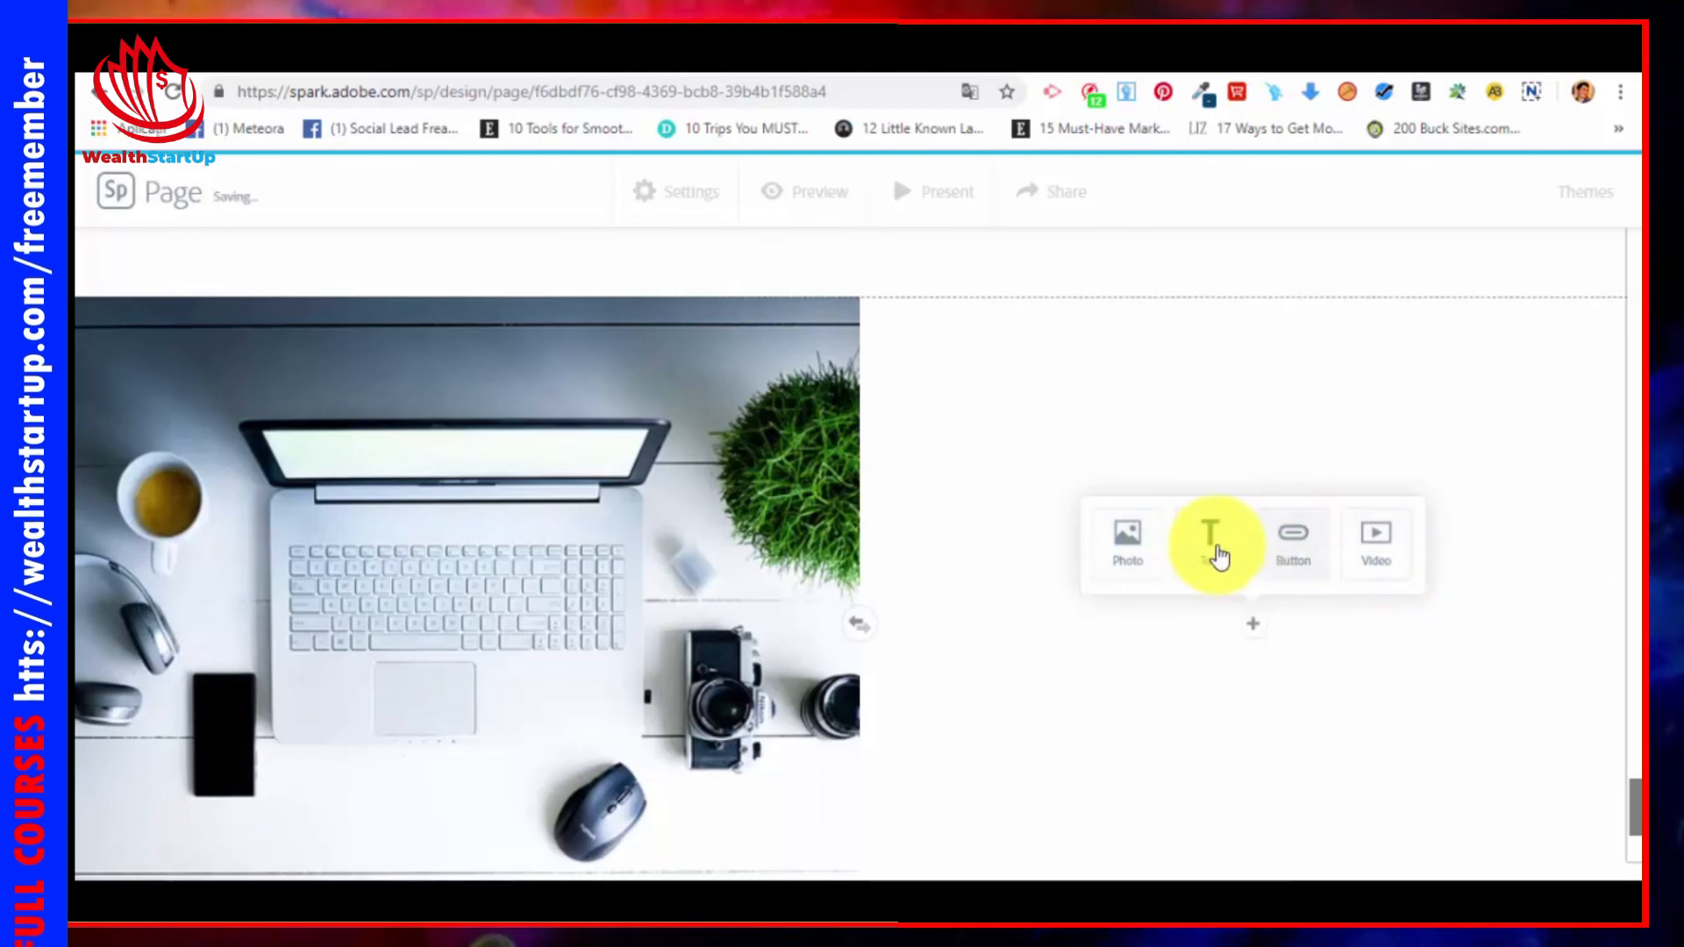
click(1220, 540)
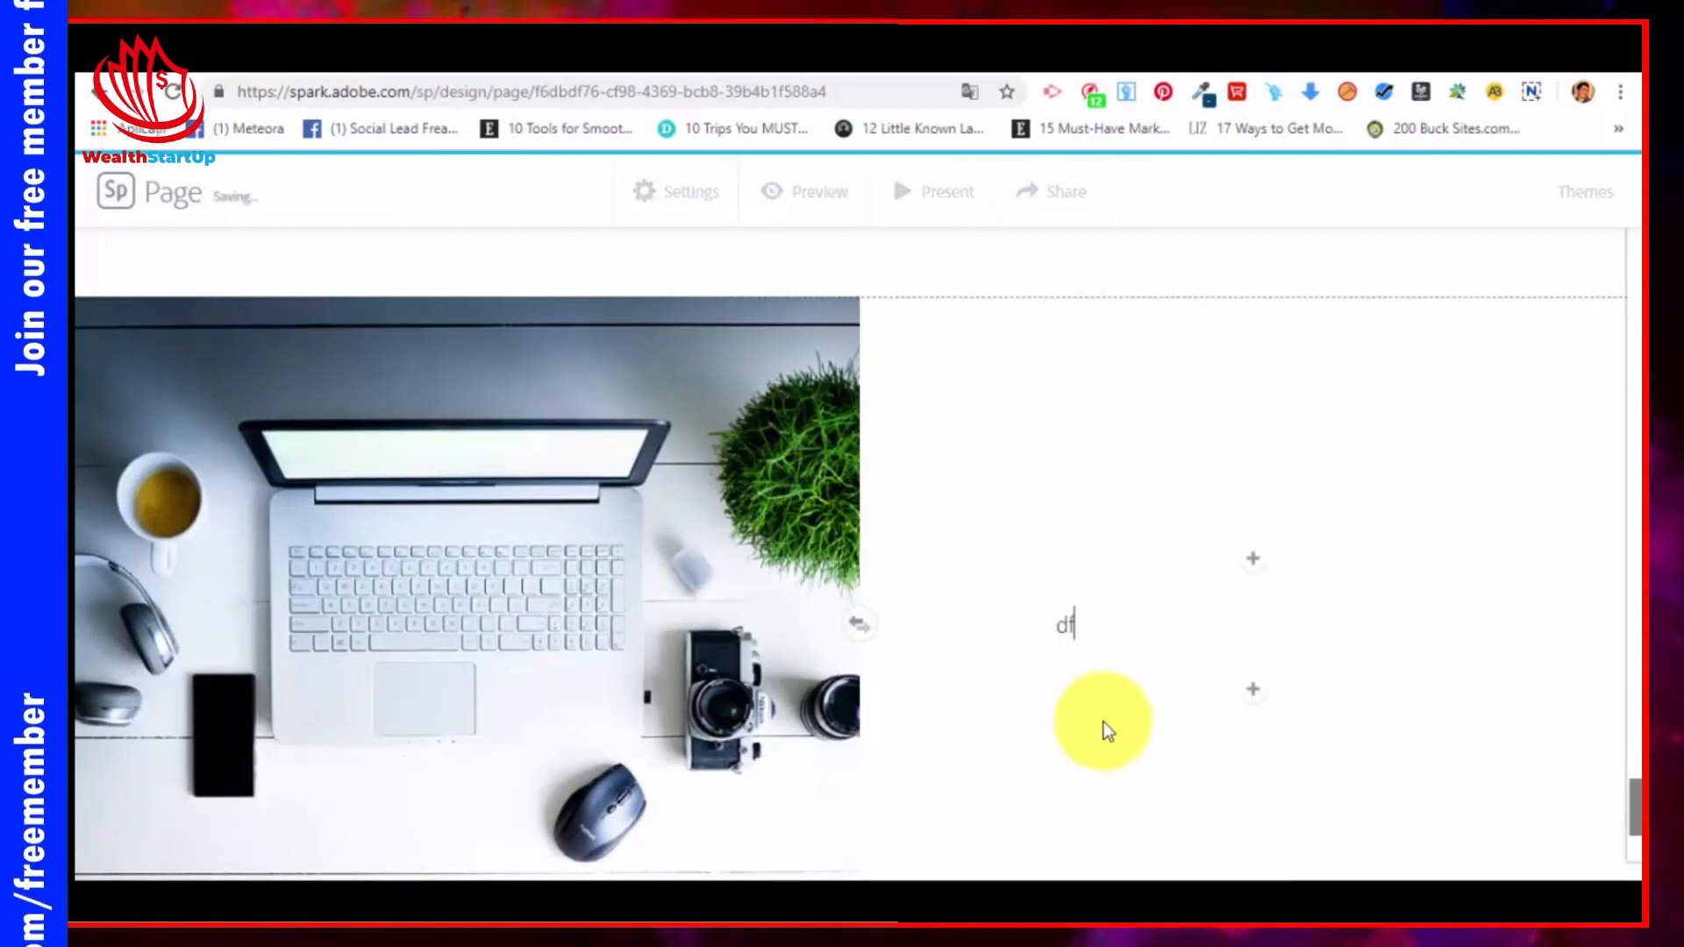
text(testing)
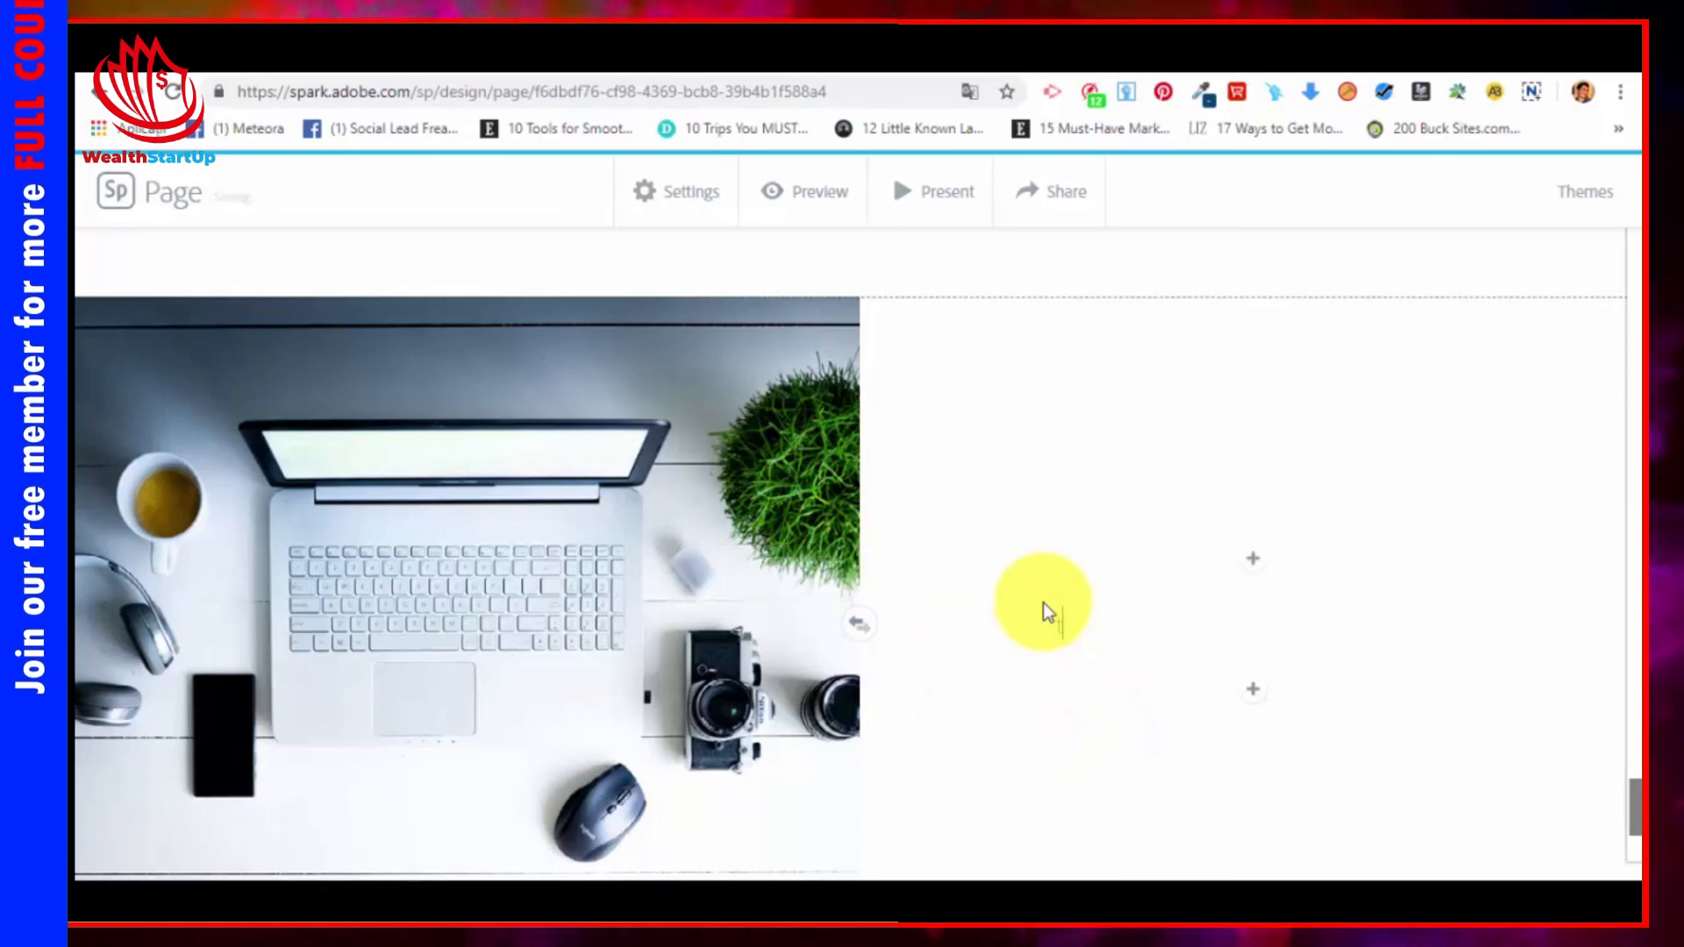
text( 1)
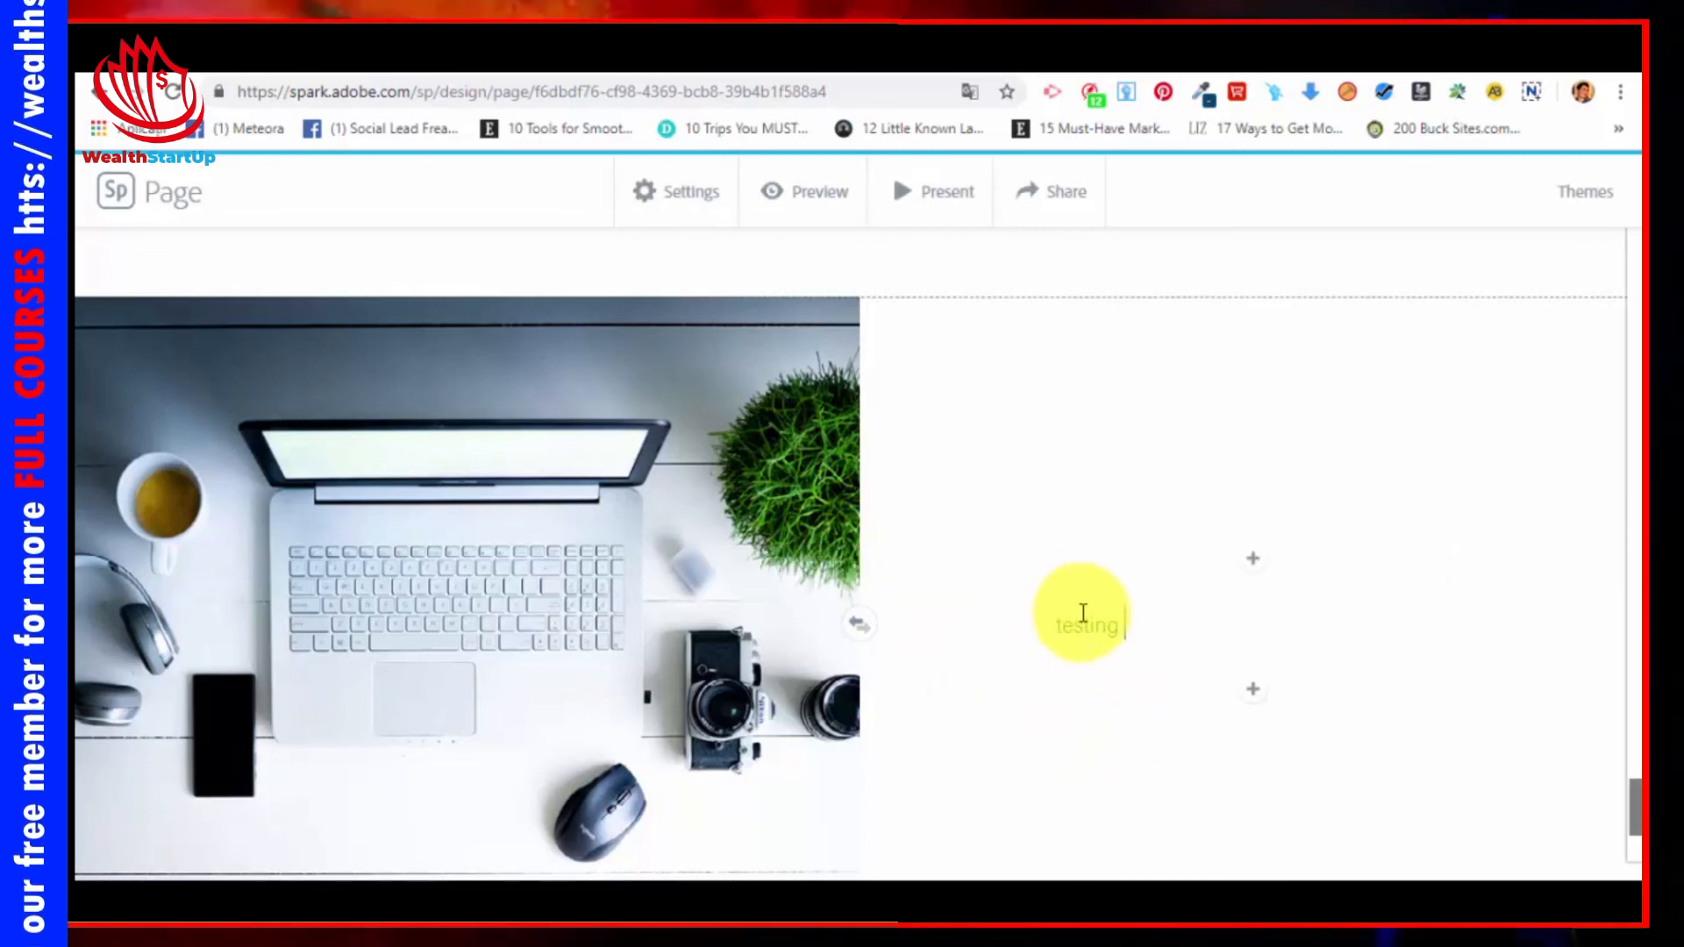
drag(1134, 628, 1056, 628)
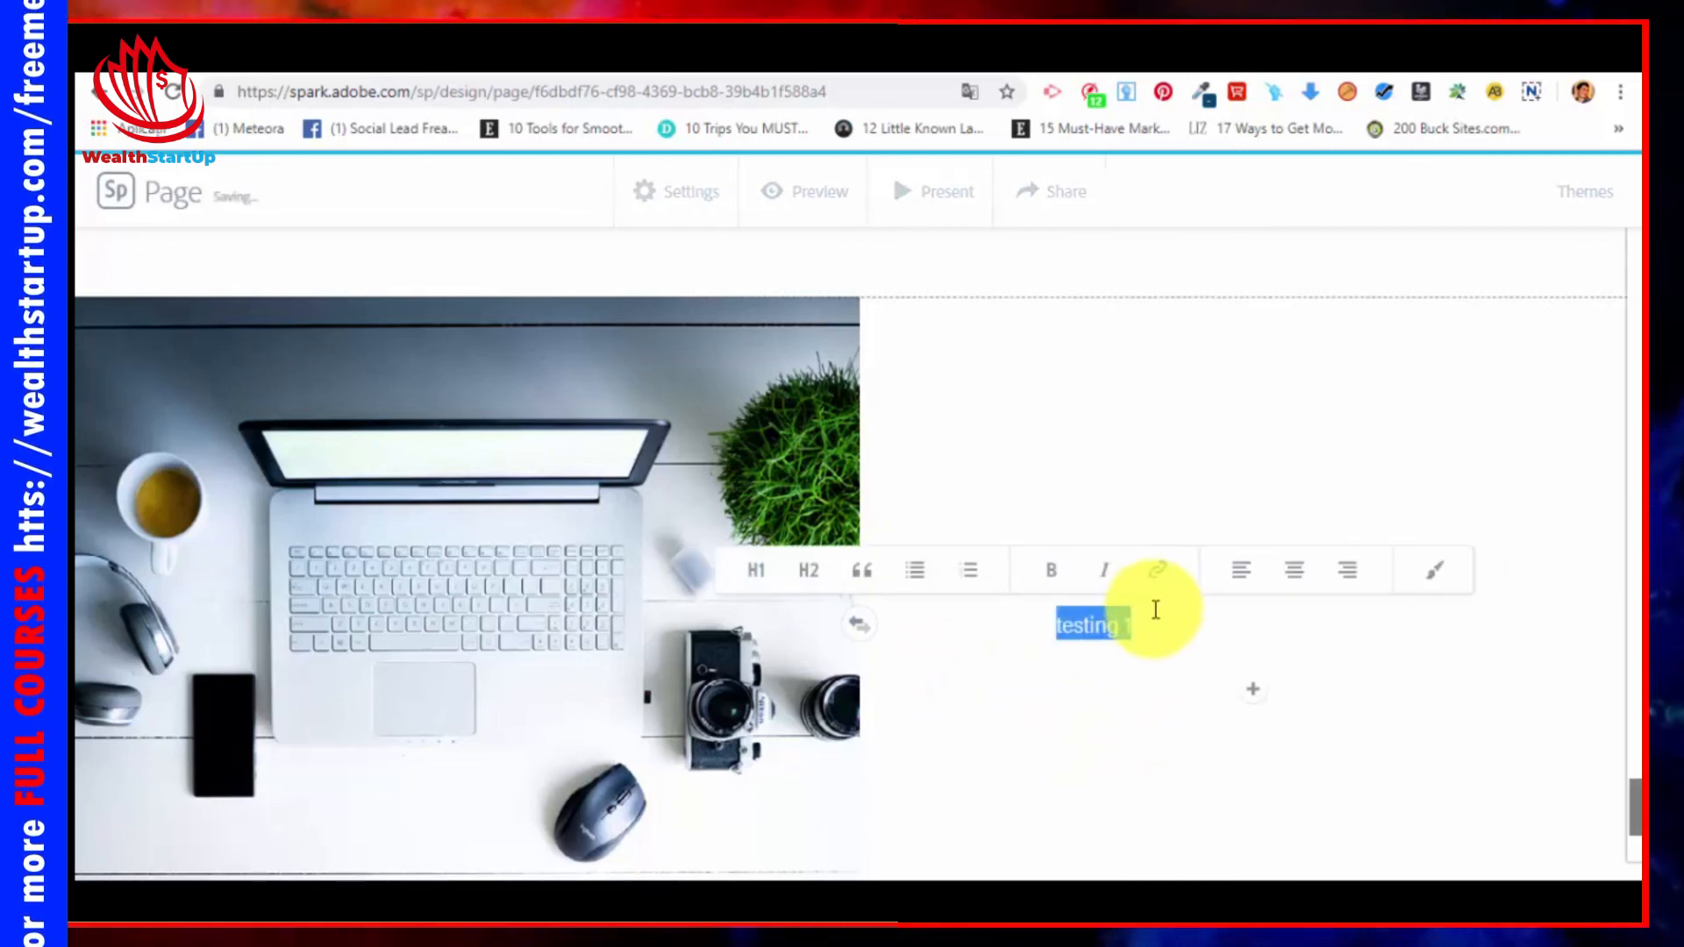
click(1305, 589)
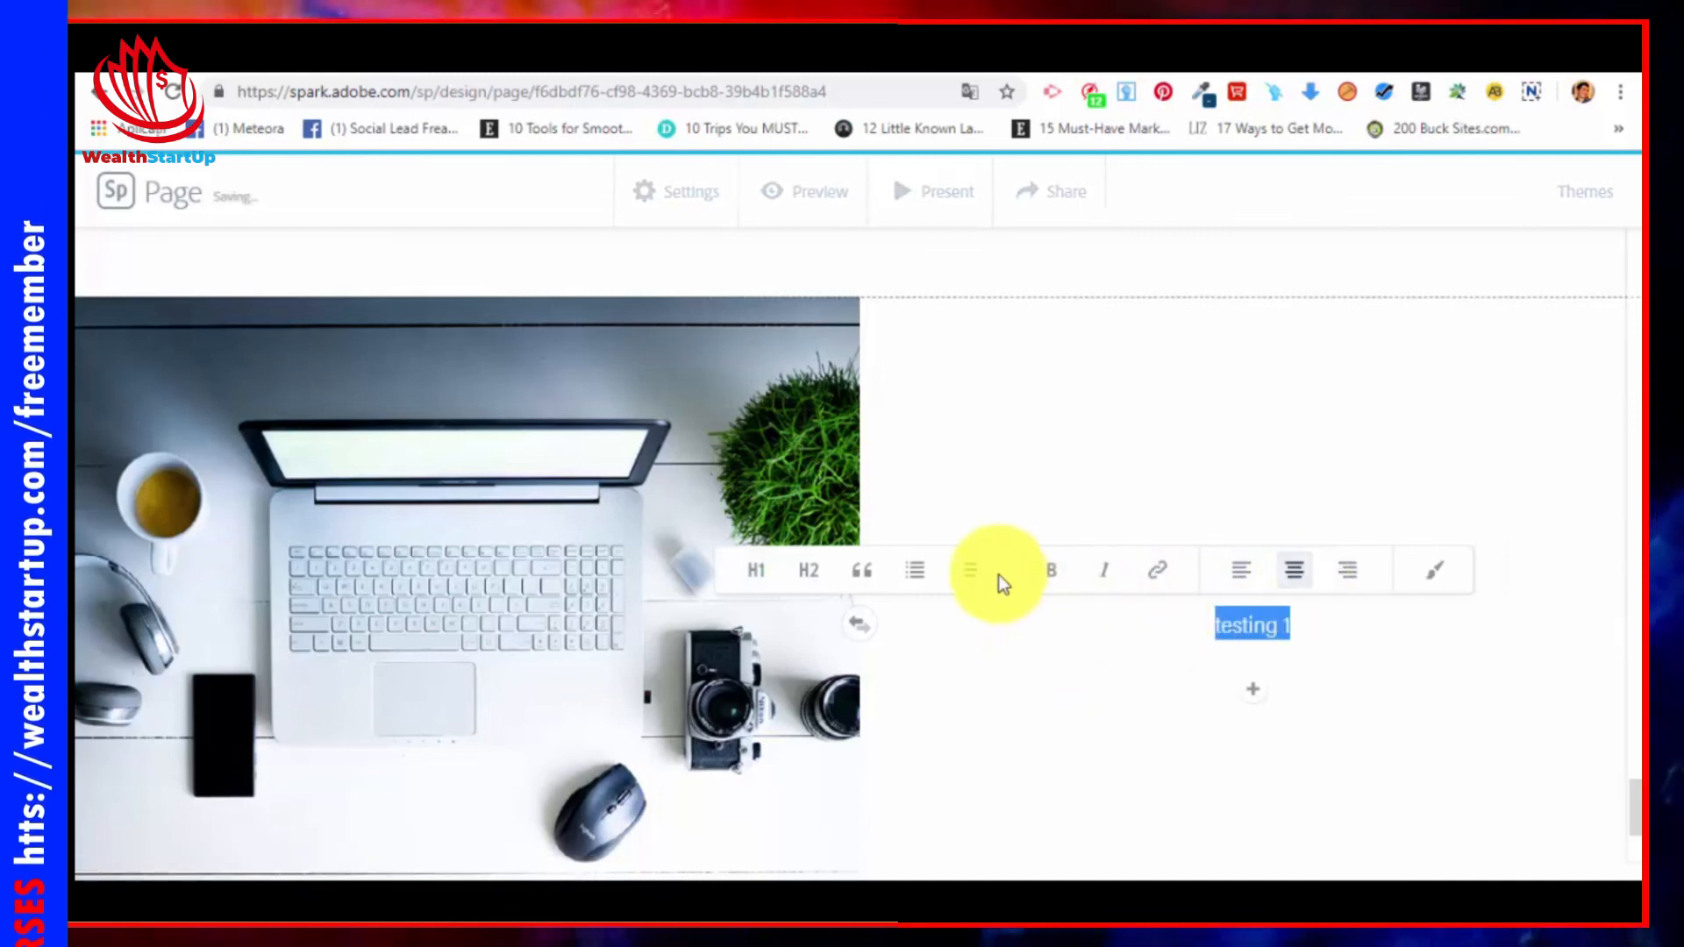
click(1047, 572)
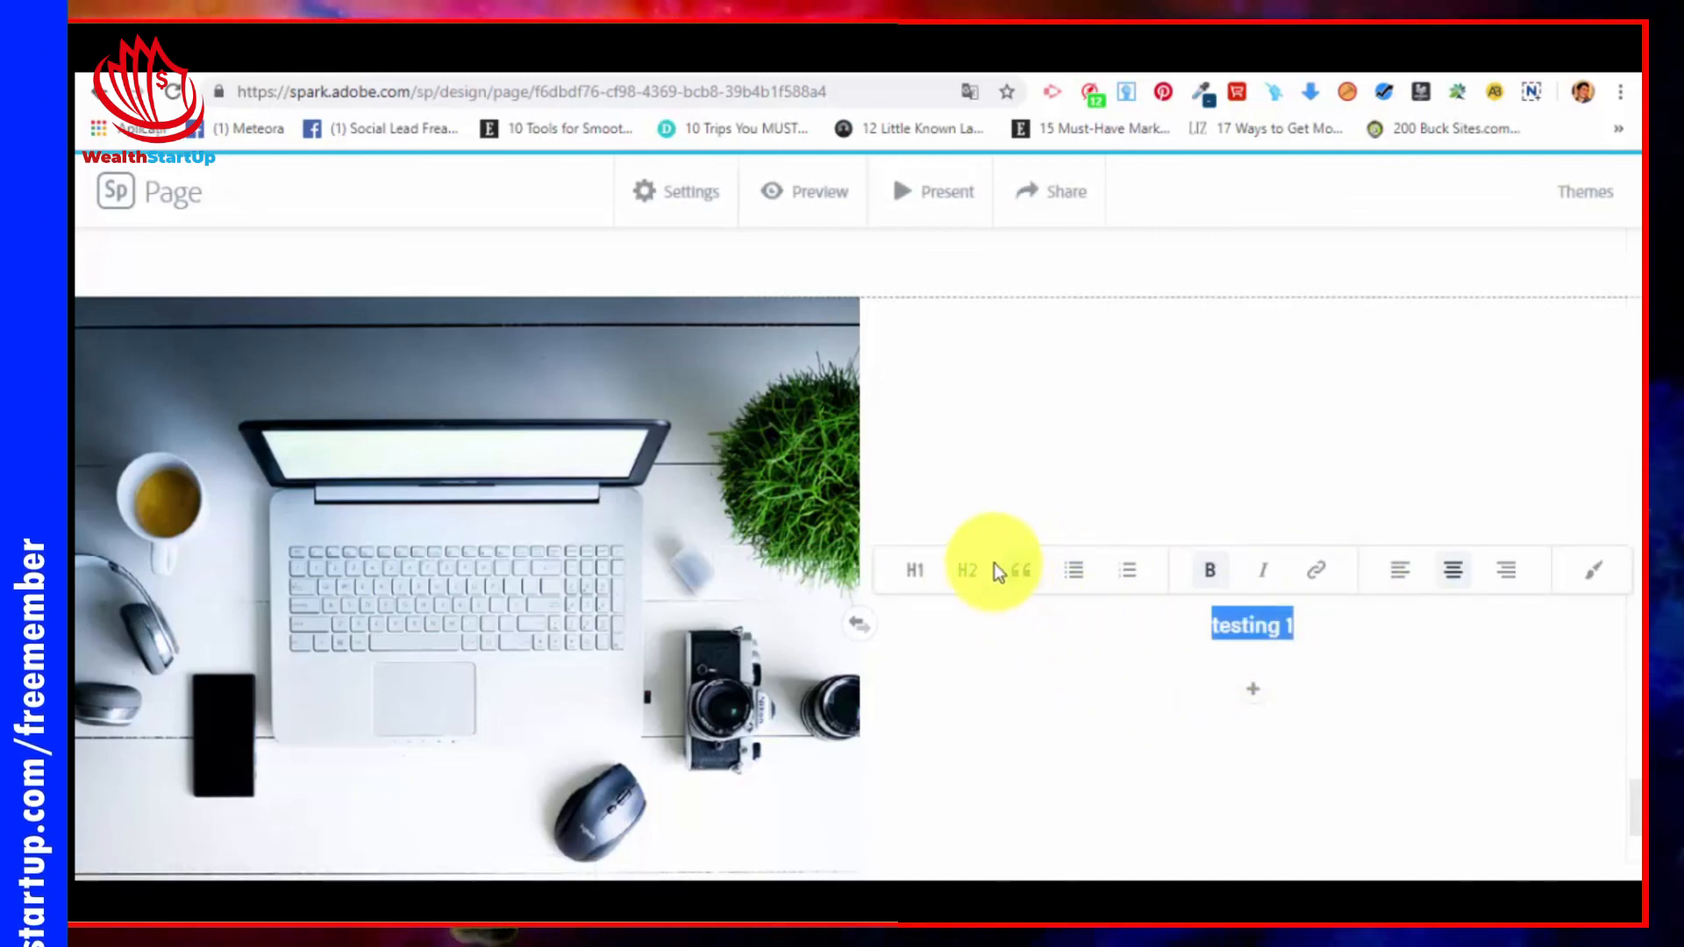
click(1339, 638)
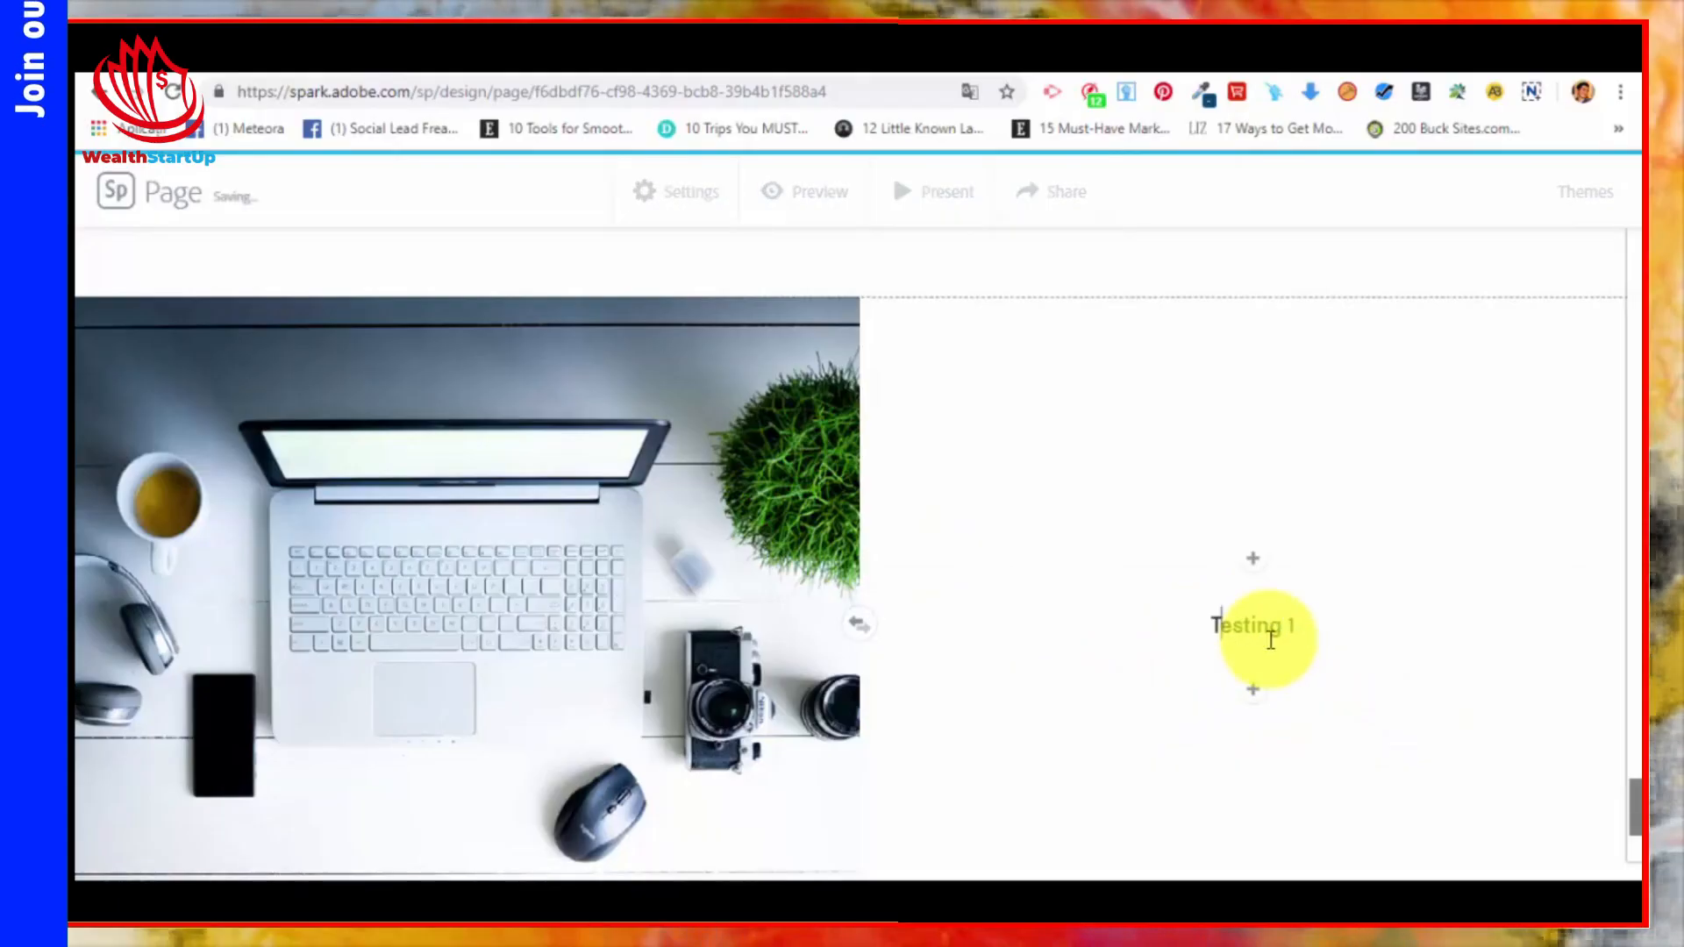
Step: Swap the two halves of the split layout so the text comes before the laptop photo
scroll(1448, 648, down, 1)
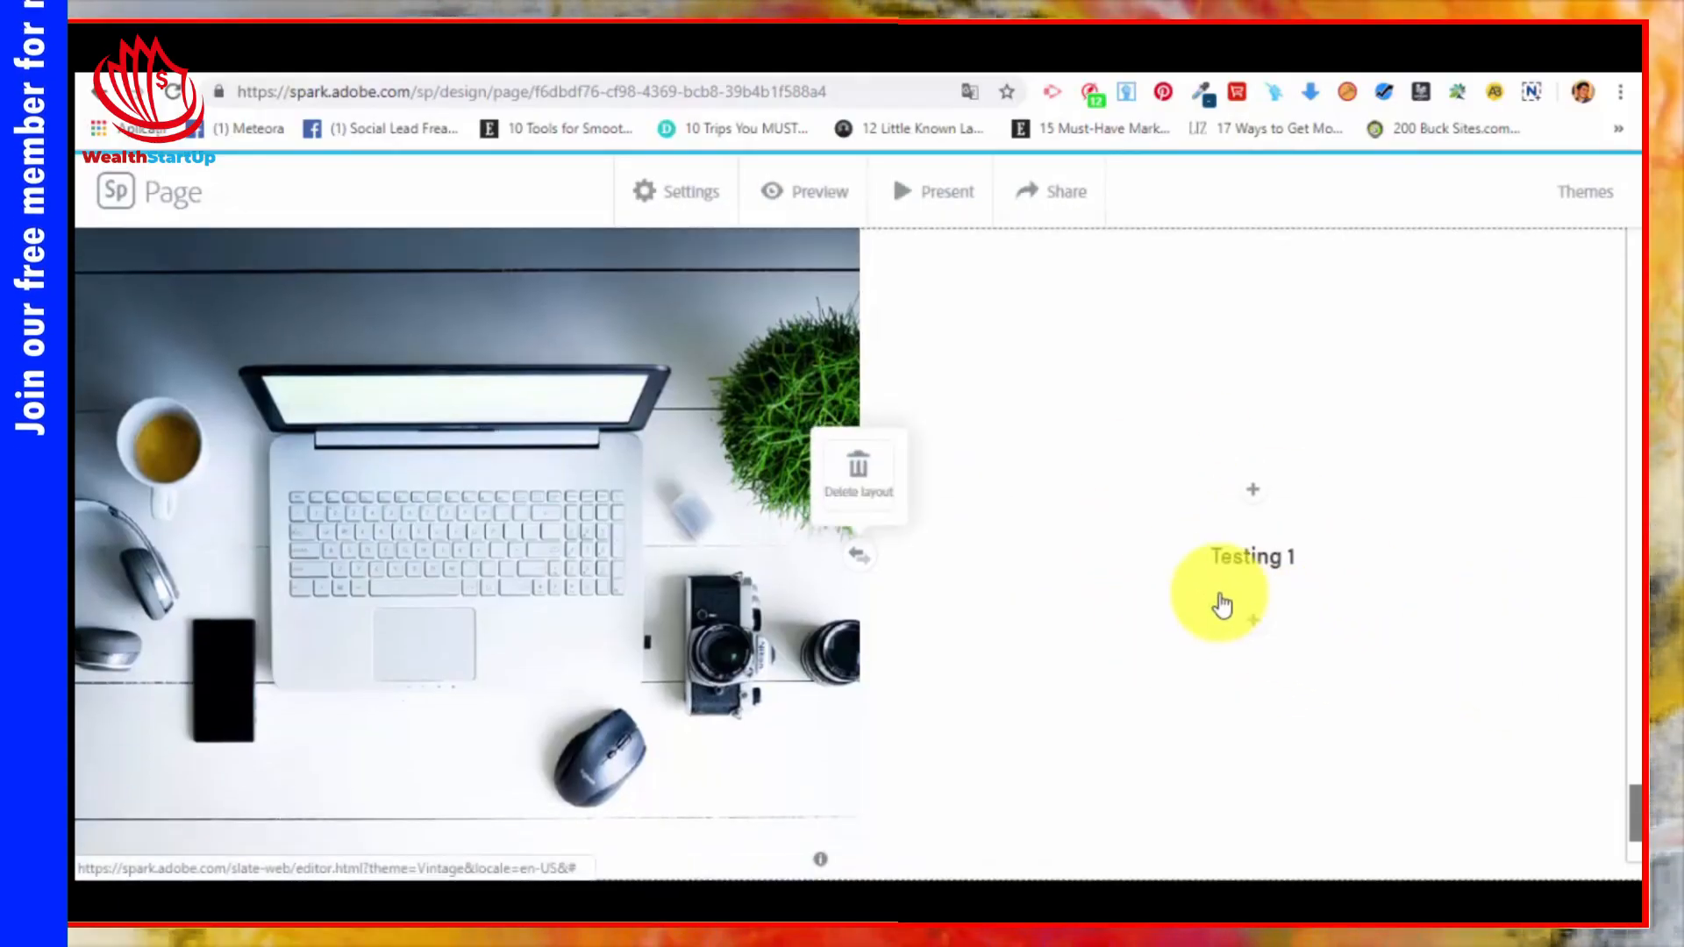
scroll(1254, 631, up, 3)
scroll(1254, 605, down, 3)
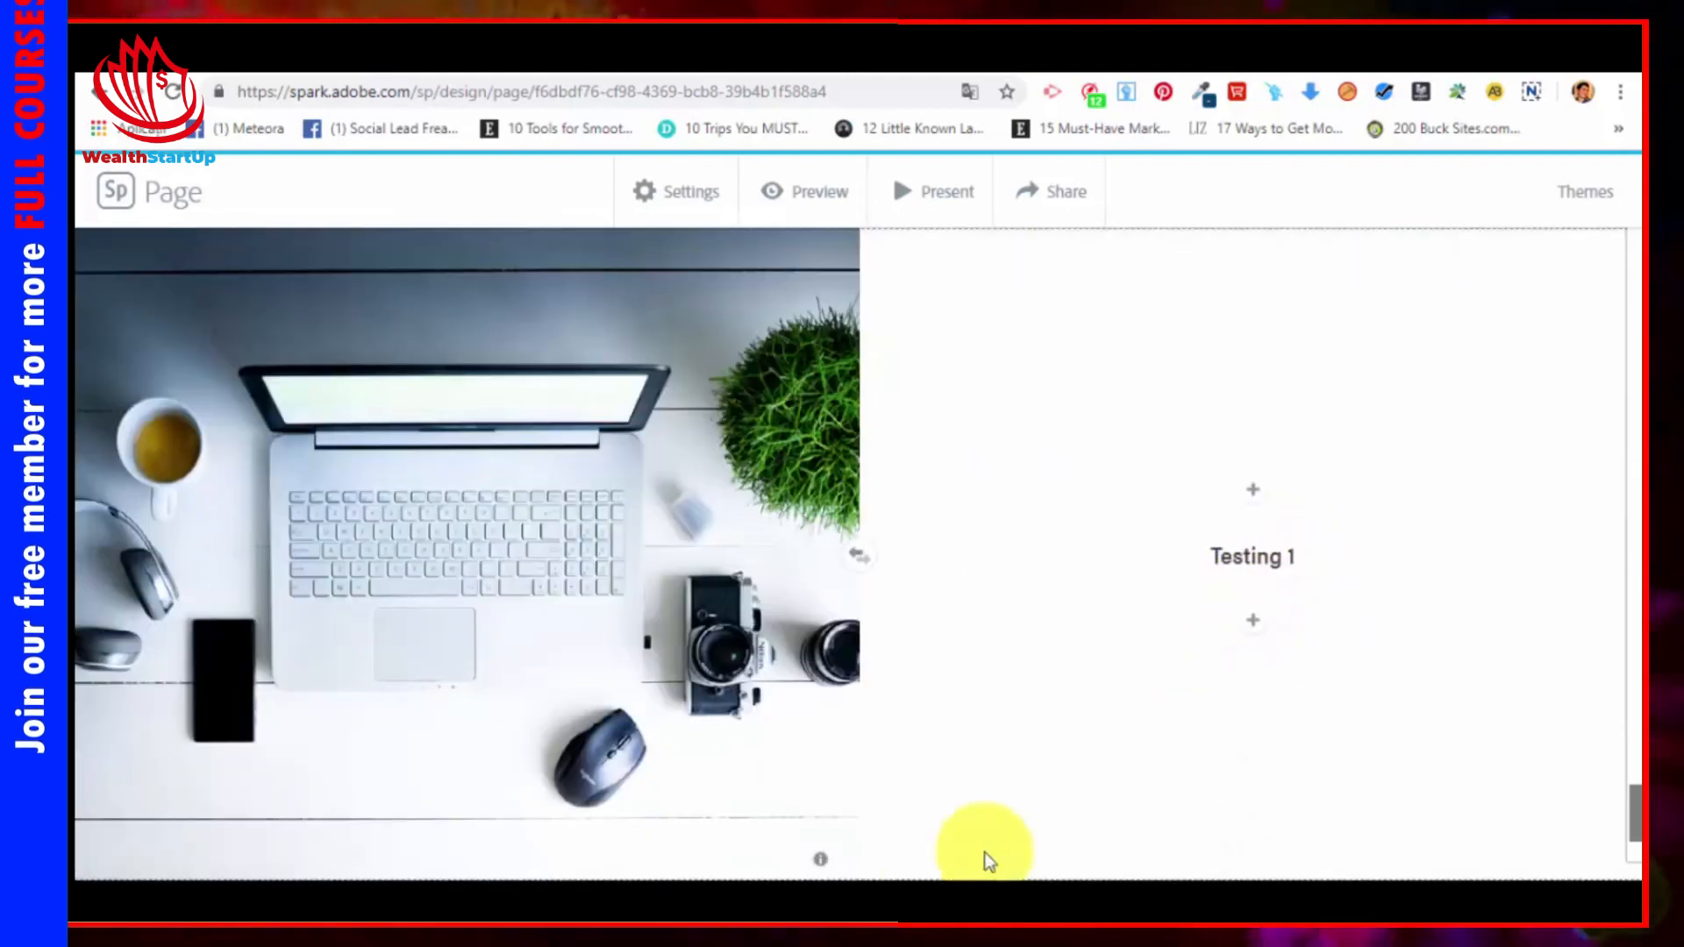
scroll(1035, 667, down, 2)
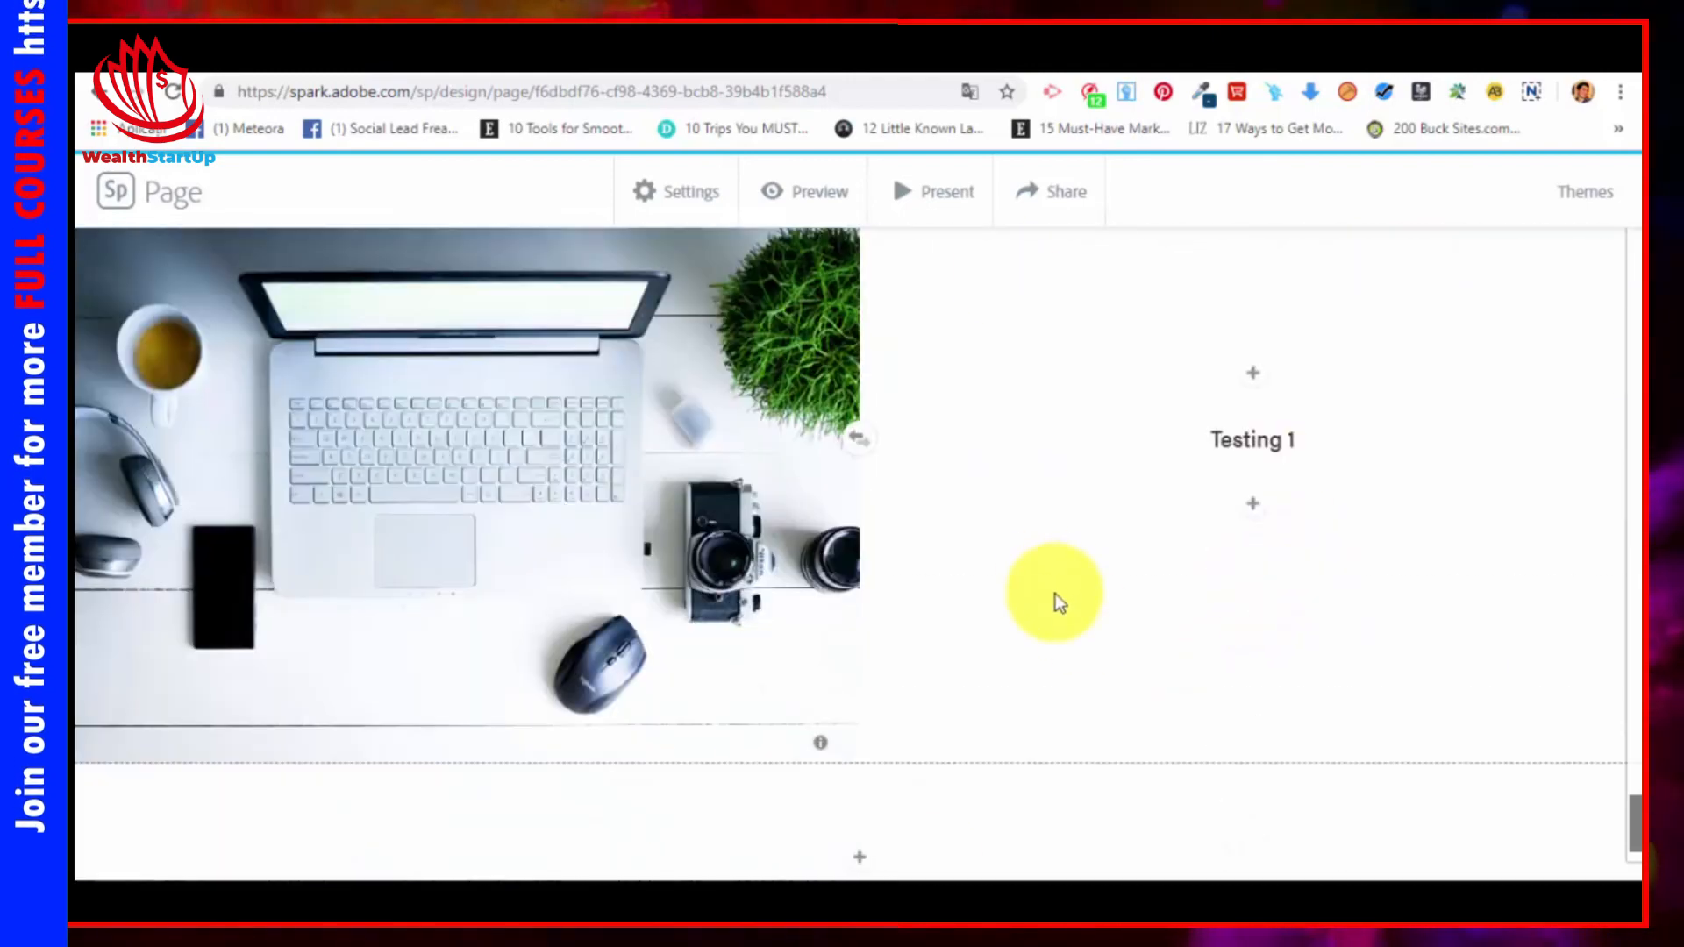
click(860, 441)
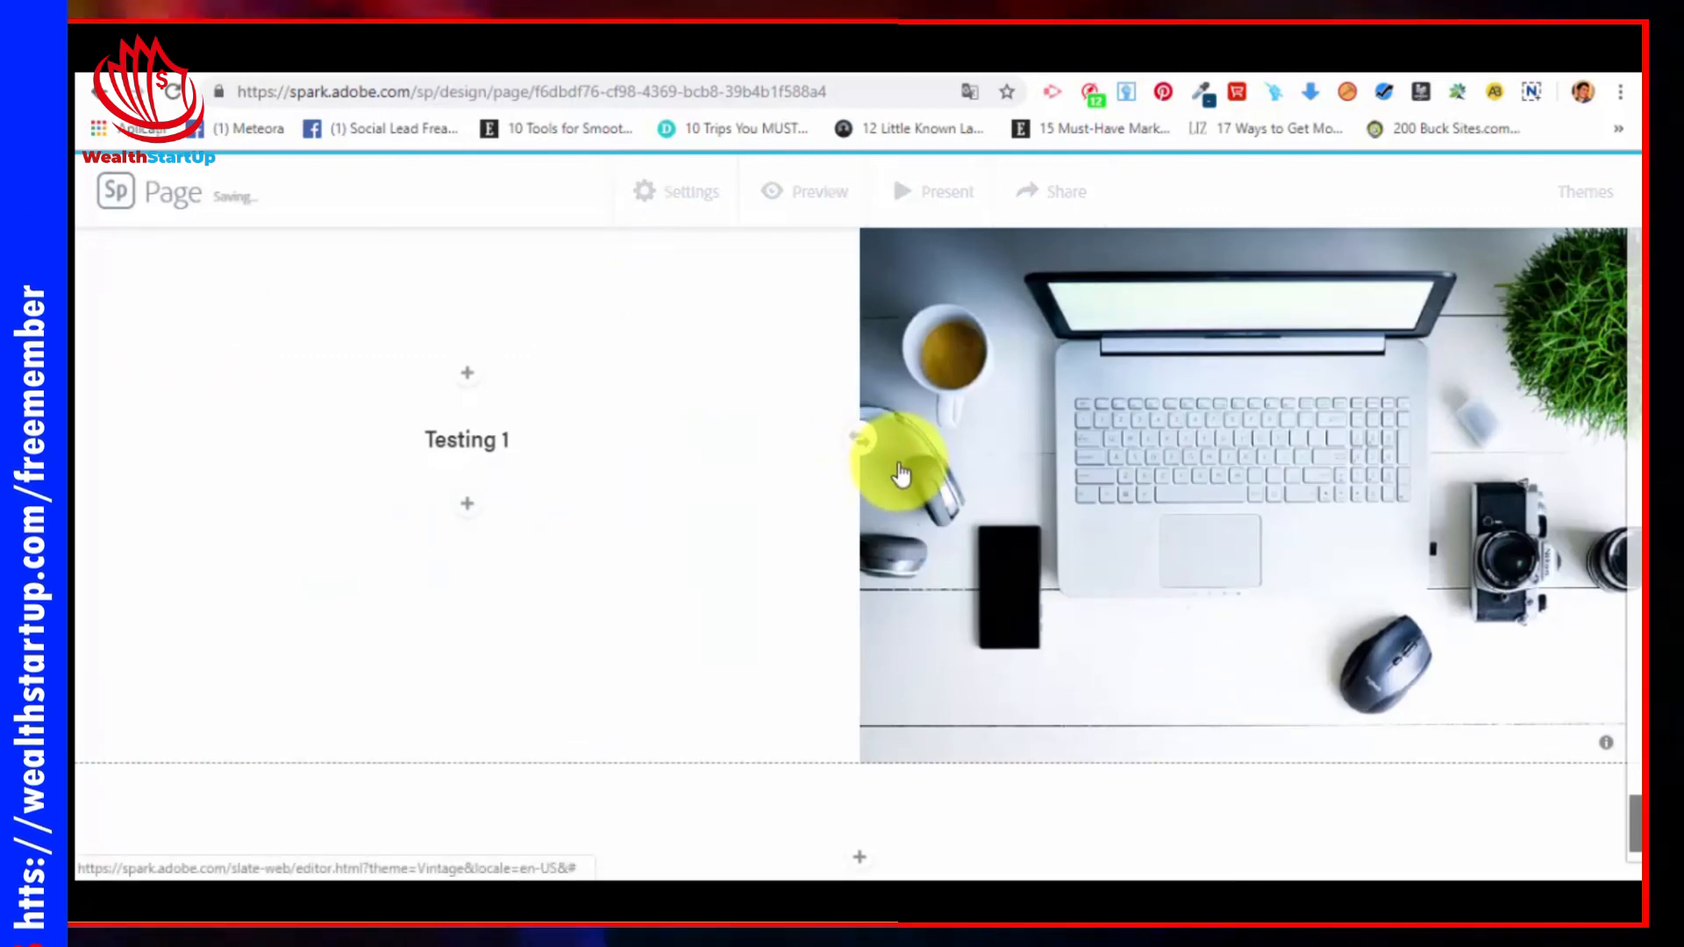
scroll(795, 450, up, 4)
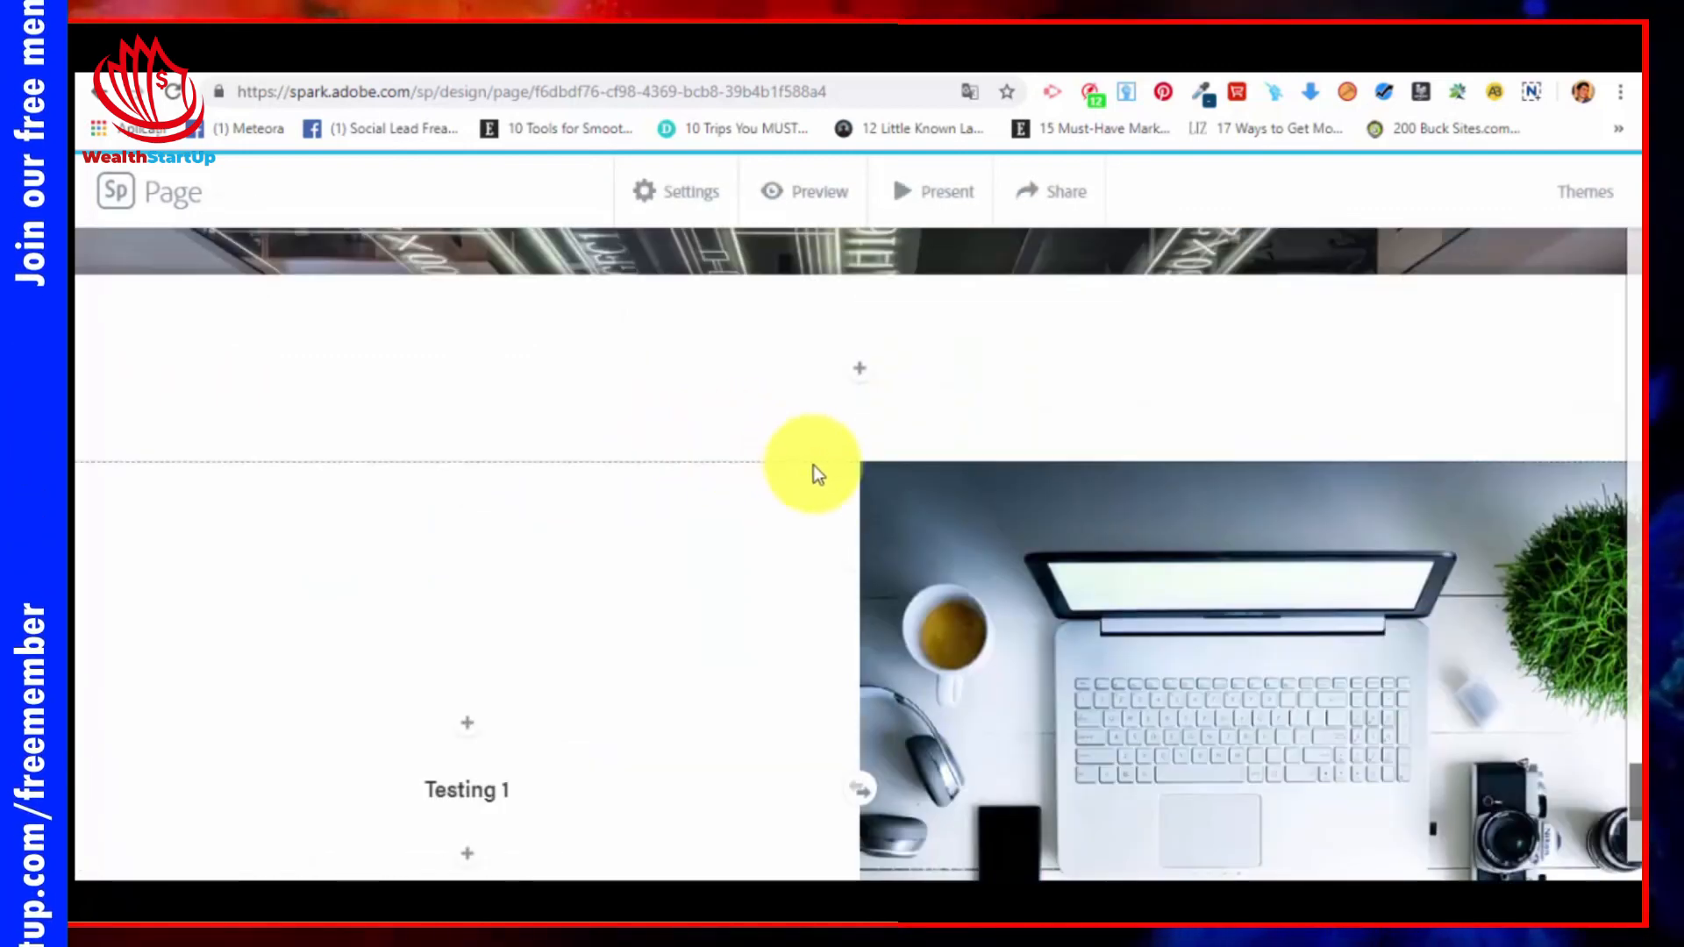
scroll(808, 470, down, 4)
scroll(1107, 591, up, 5)
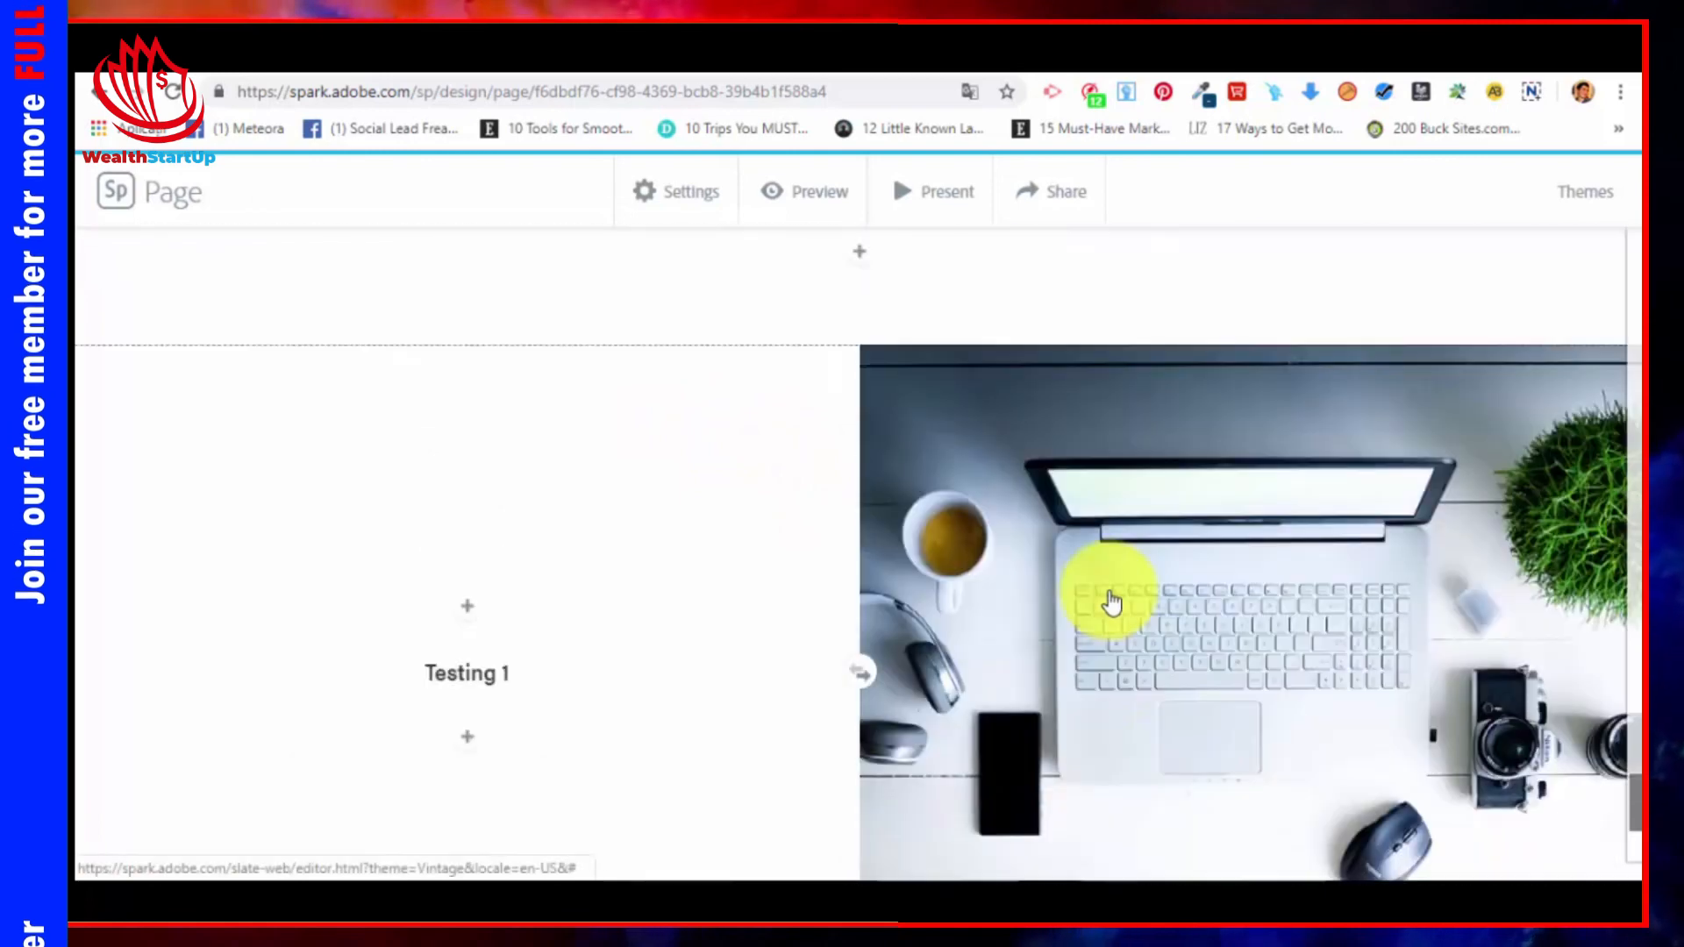
scroll(1096, 591, down, 3)
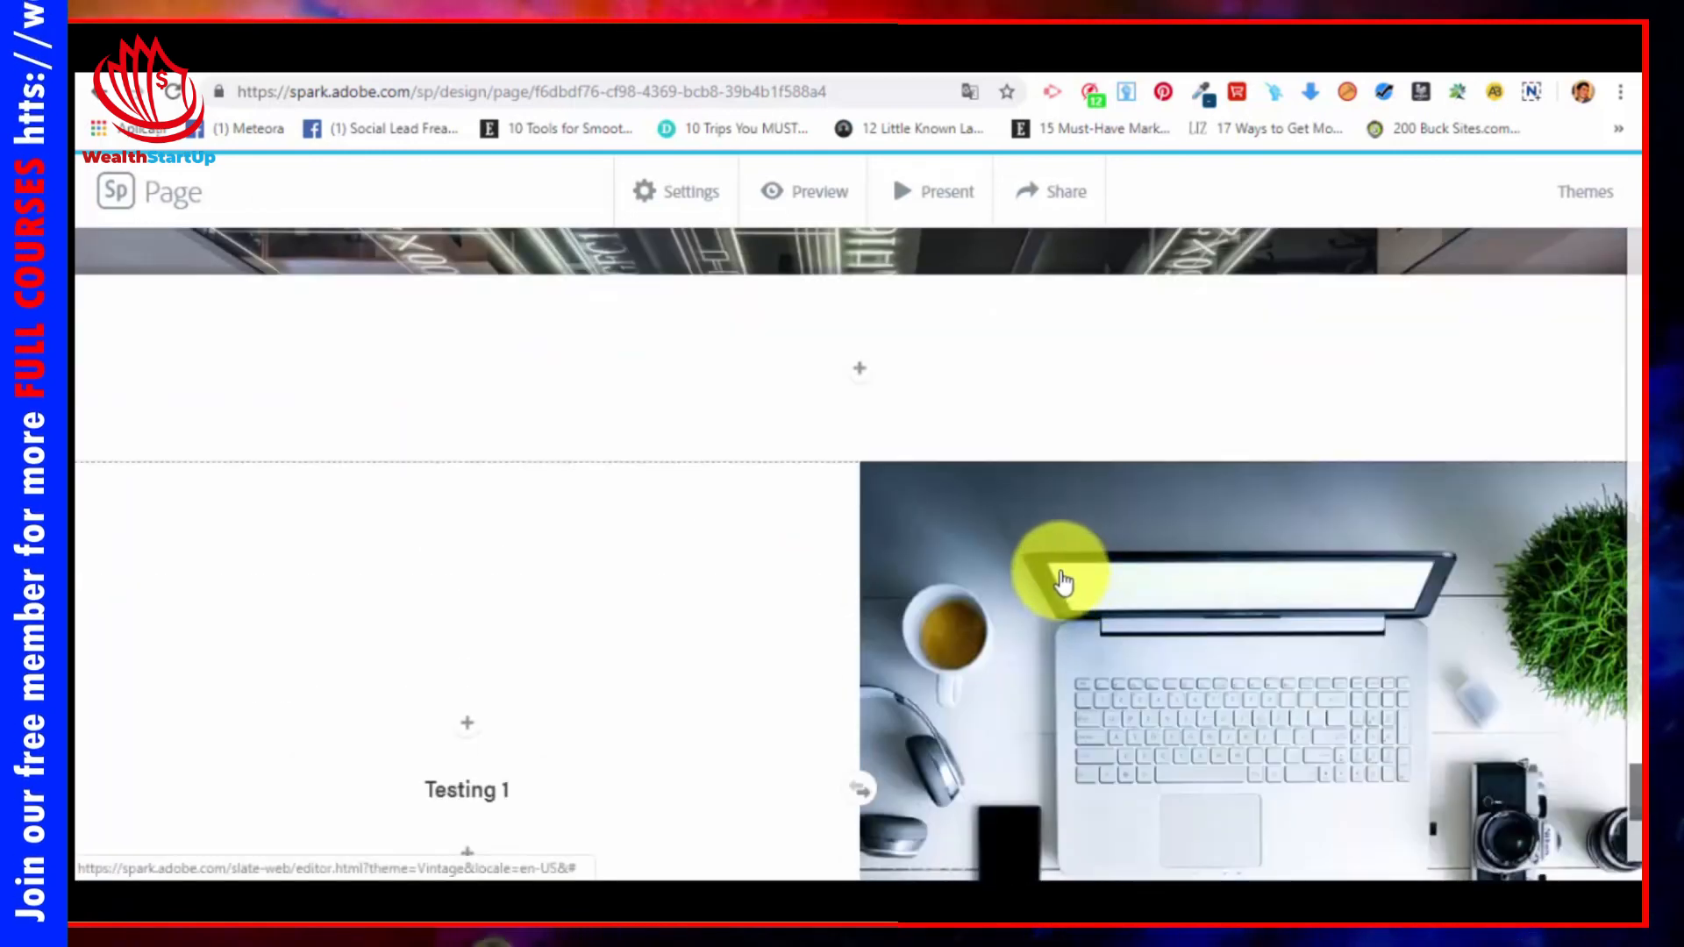
scroll(1059, 575, up, 4)
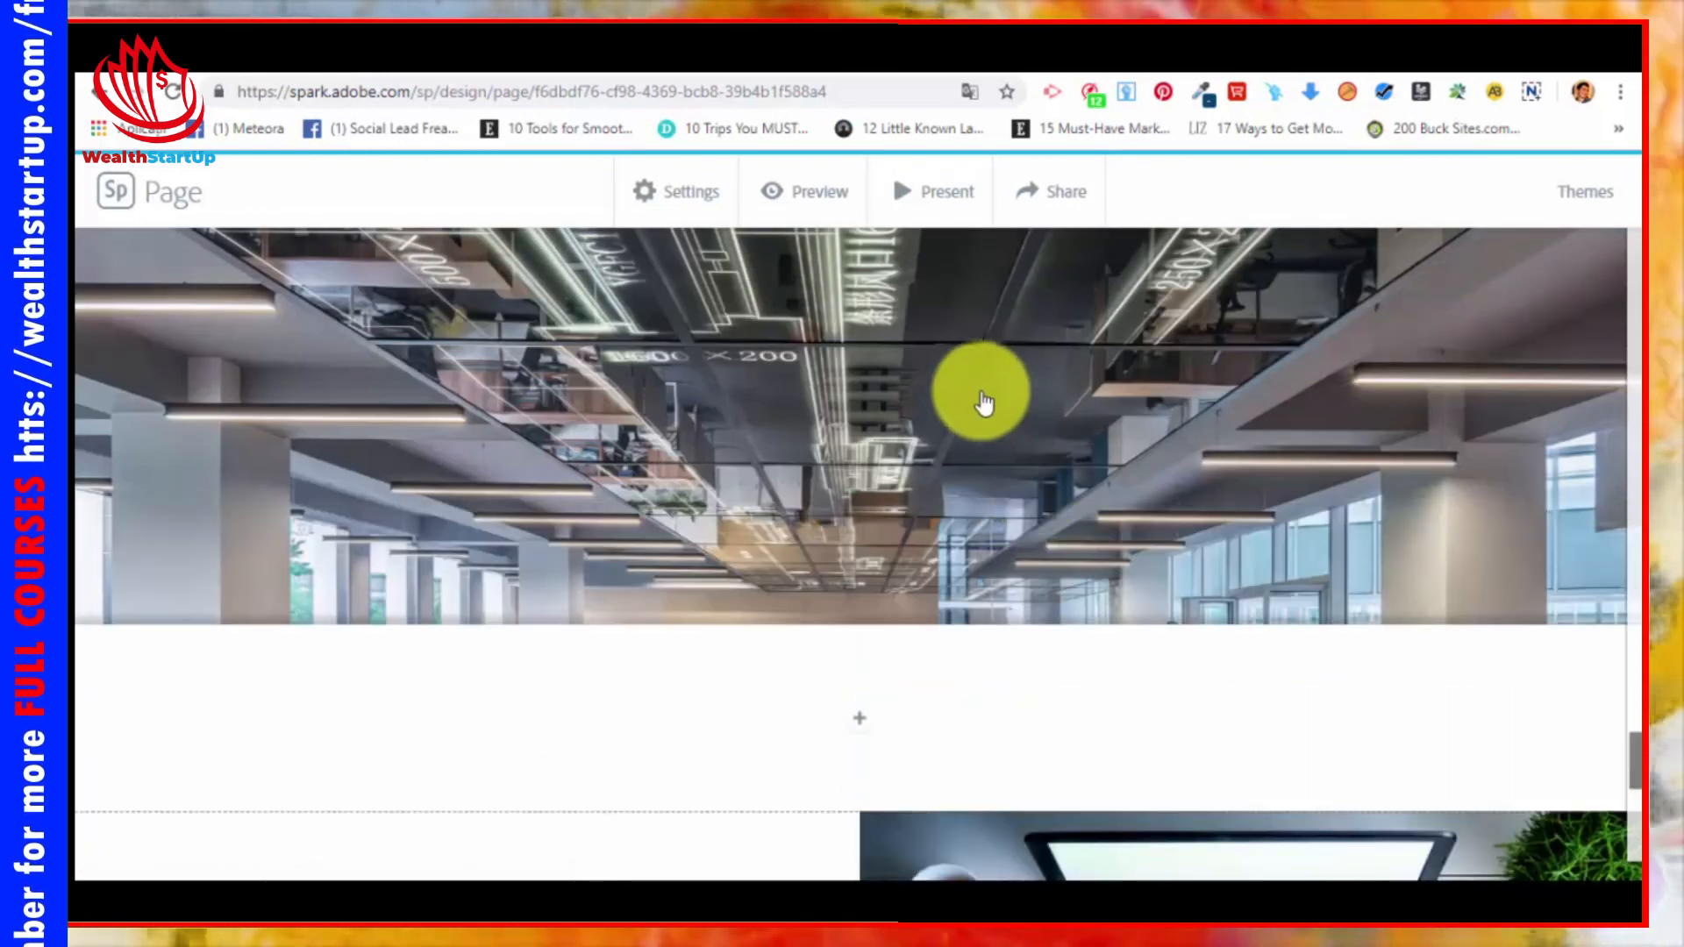
Step: Preview the whole page from the title through the photo grid, glideshow and split layout to the credits, and close the preview
click(805, 204)
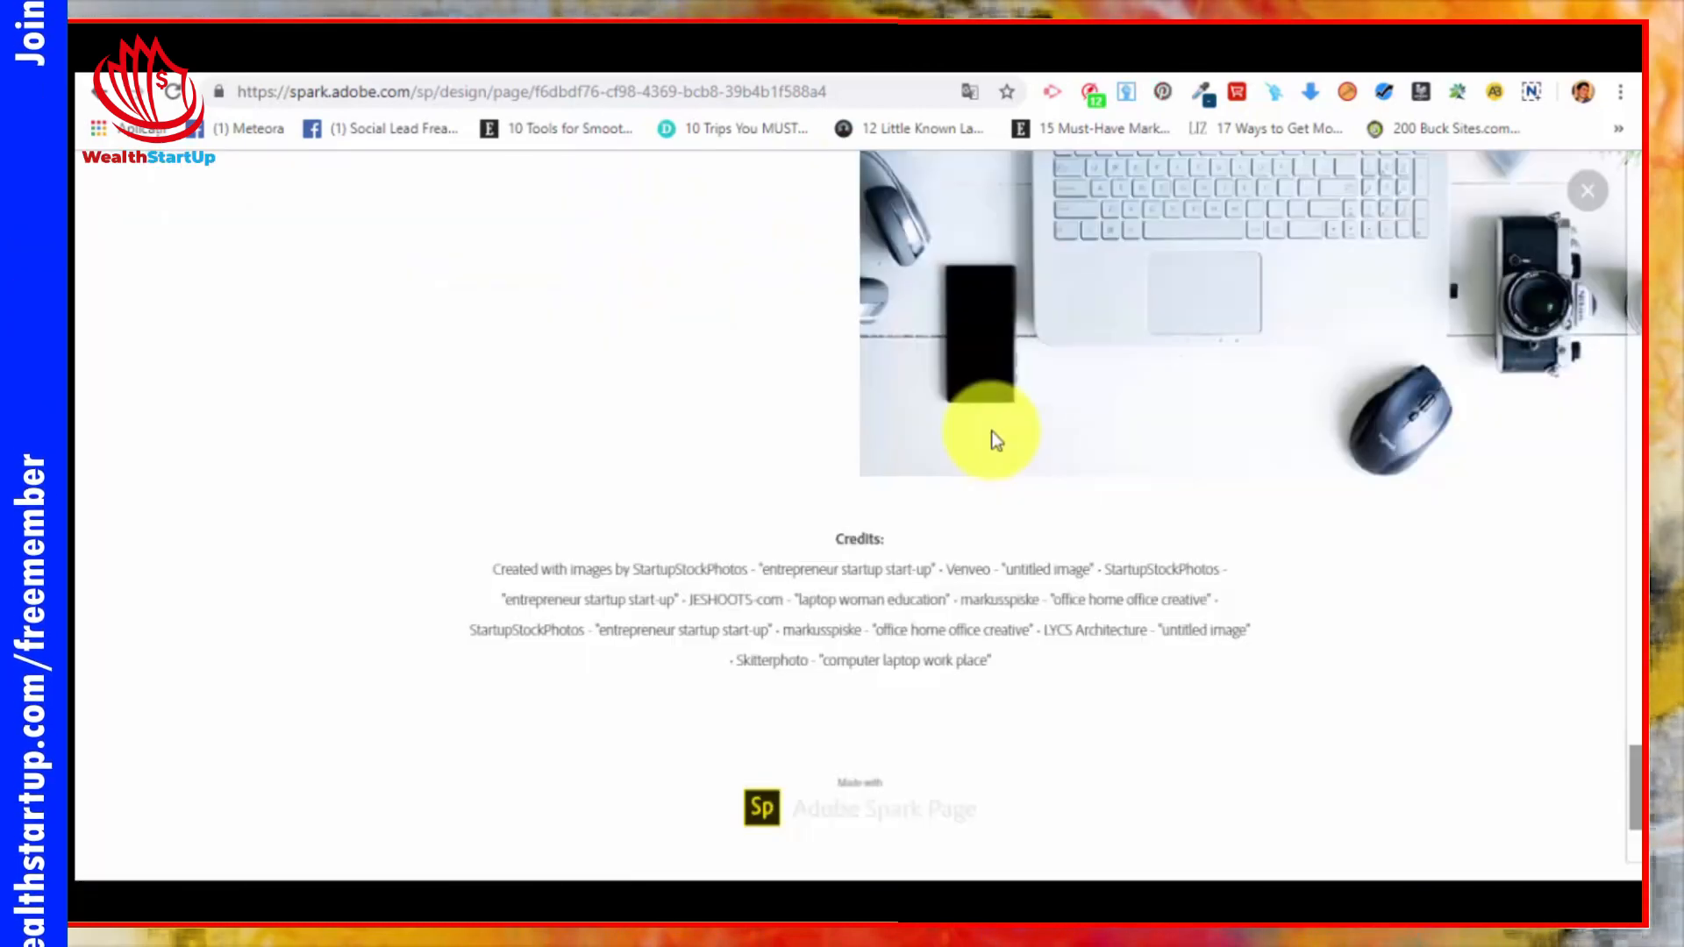
scroll(1015, 481, up, 10)
drag(1635, 667, 1636, 197)
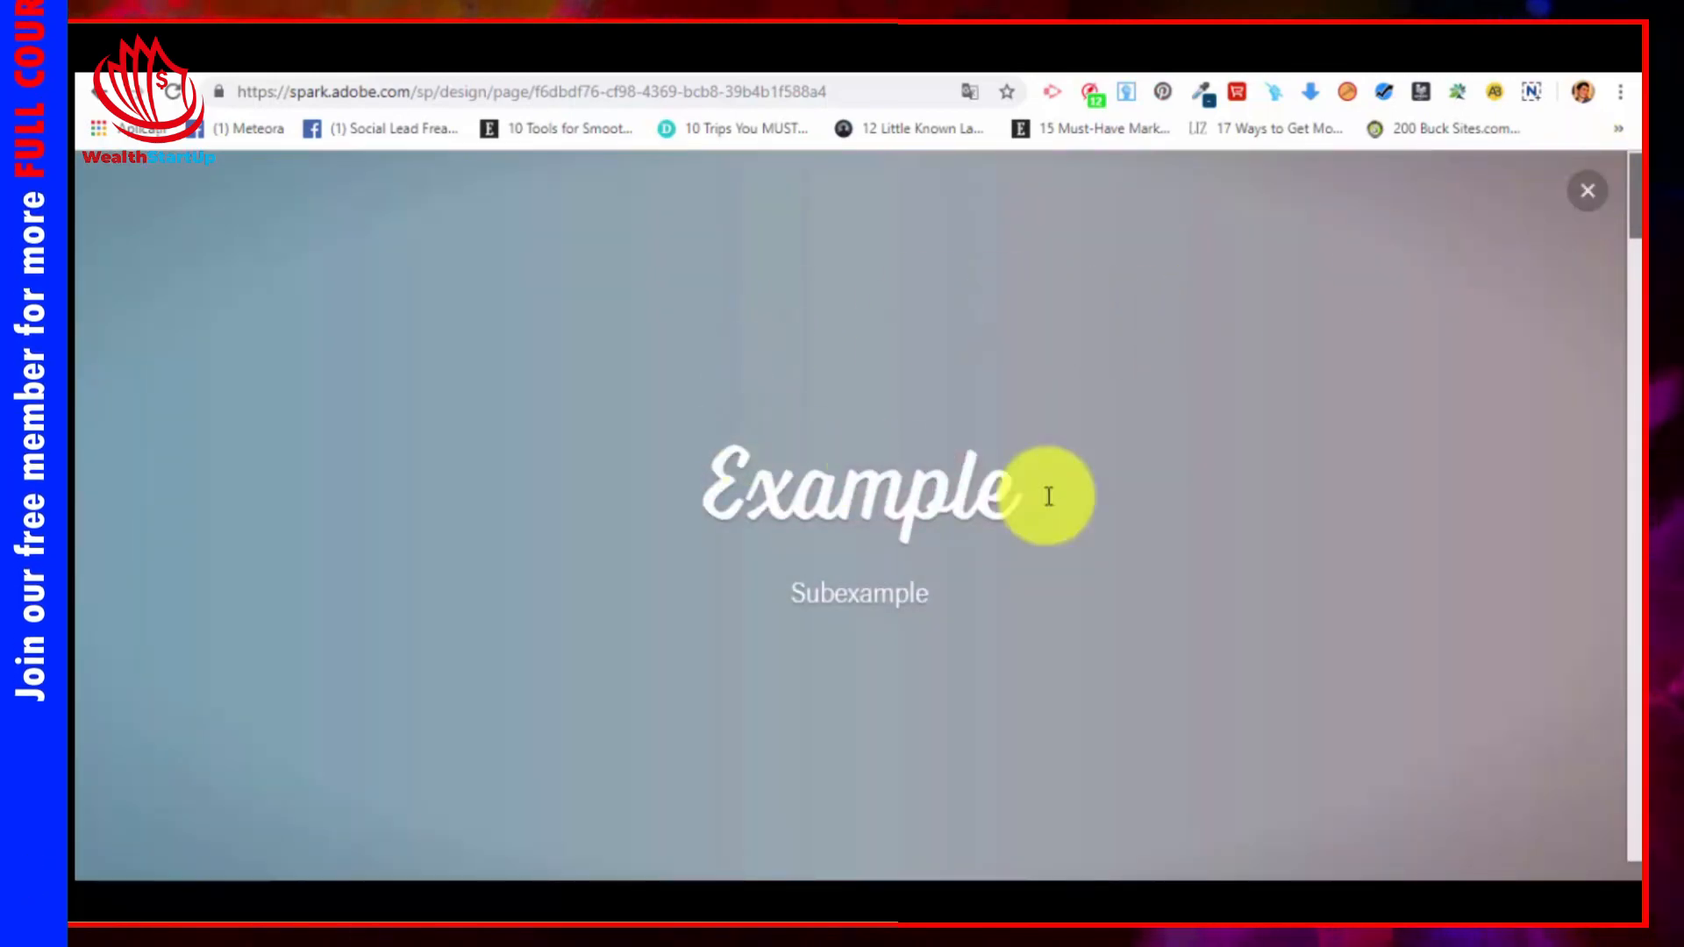
scroll(1053, 526, down, 2)
scroll(956, 509, down, 12)
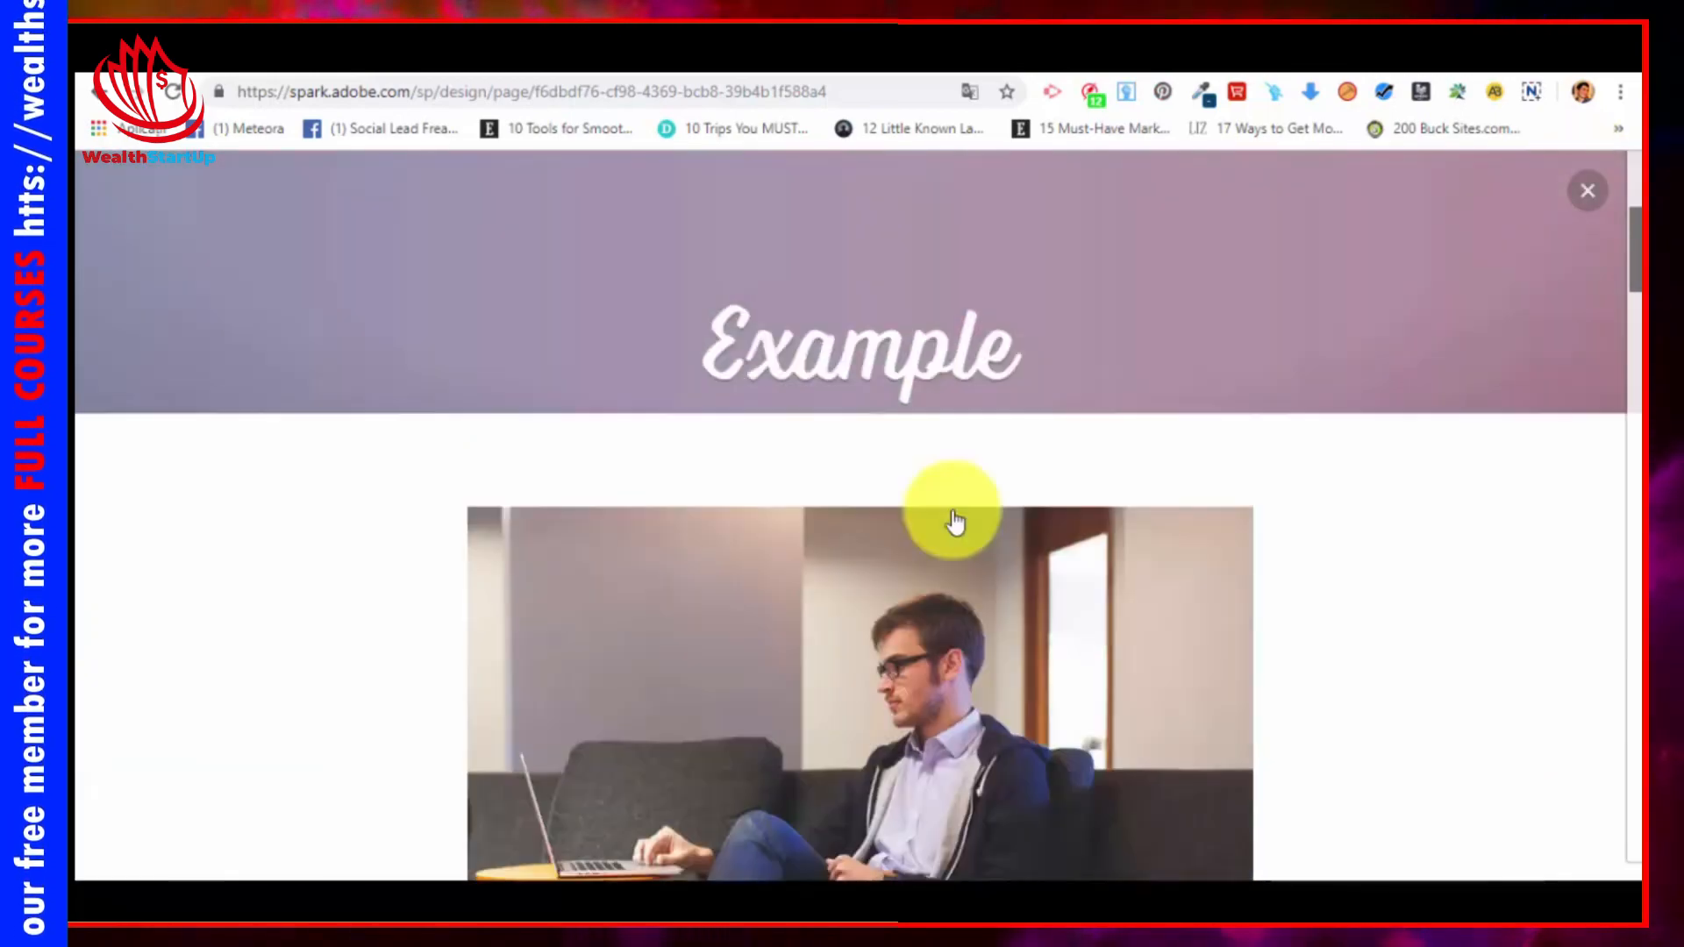
scroll(979, 491, down, 5)
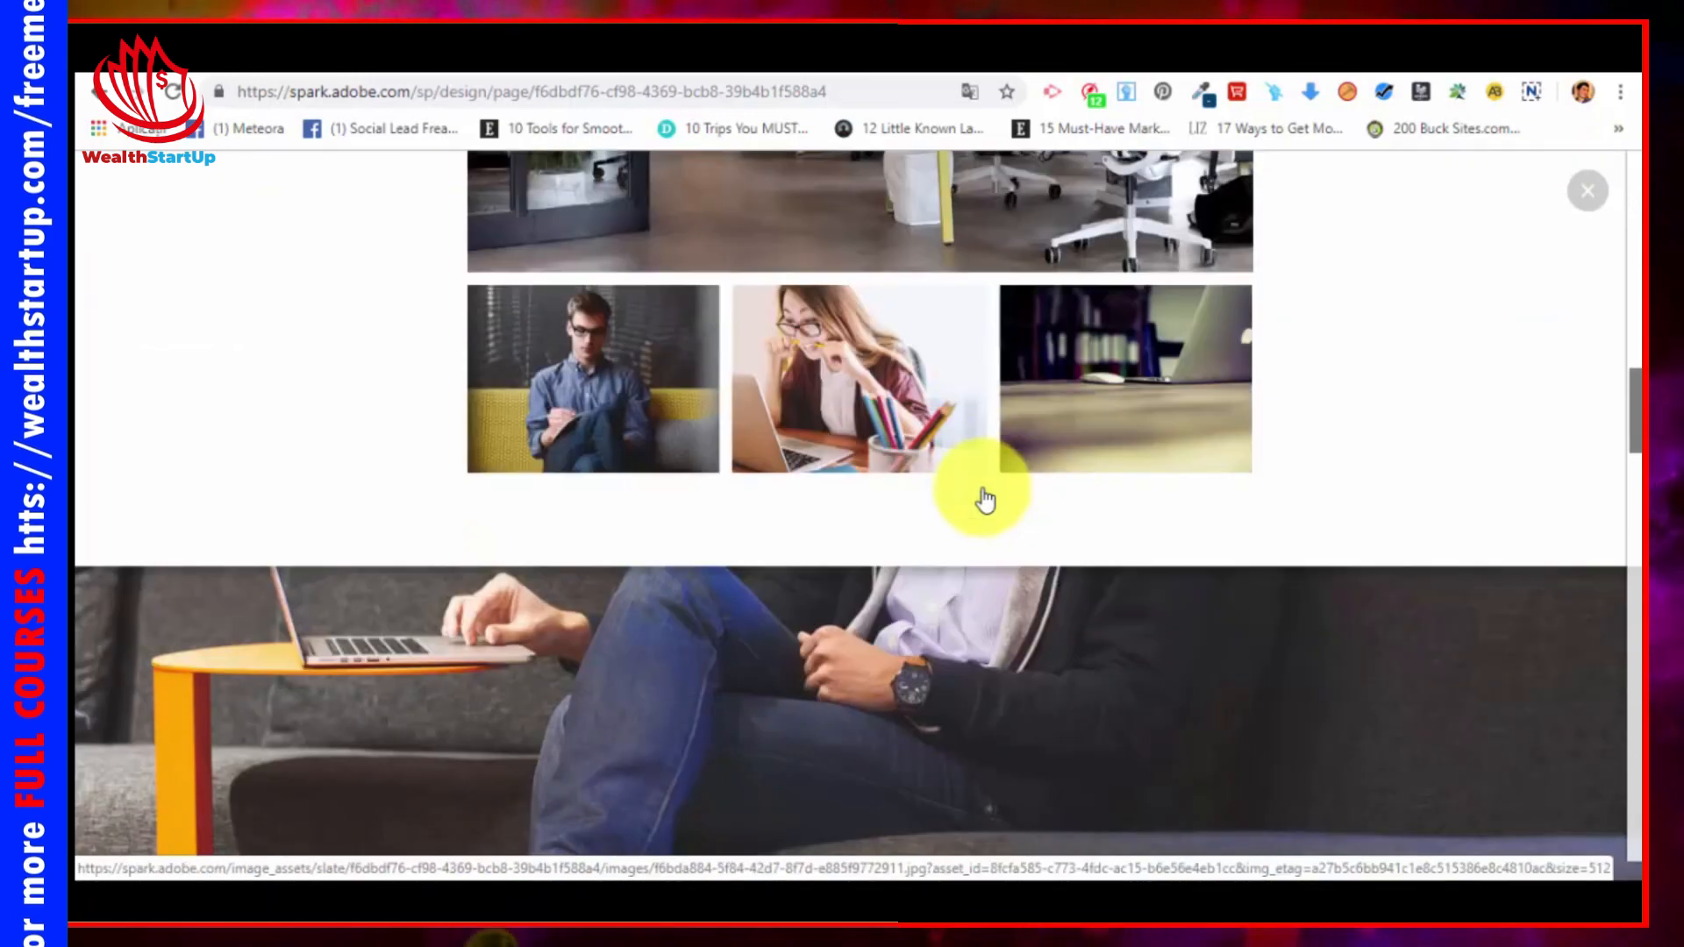
scroll(1175, 596, down, 5)
scroll(850, 446, down, 2)
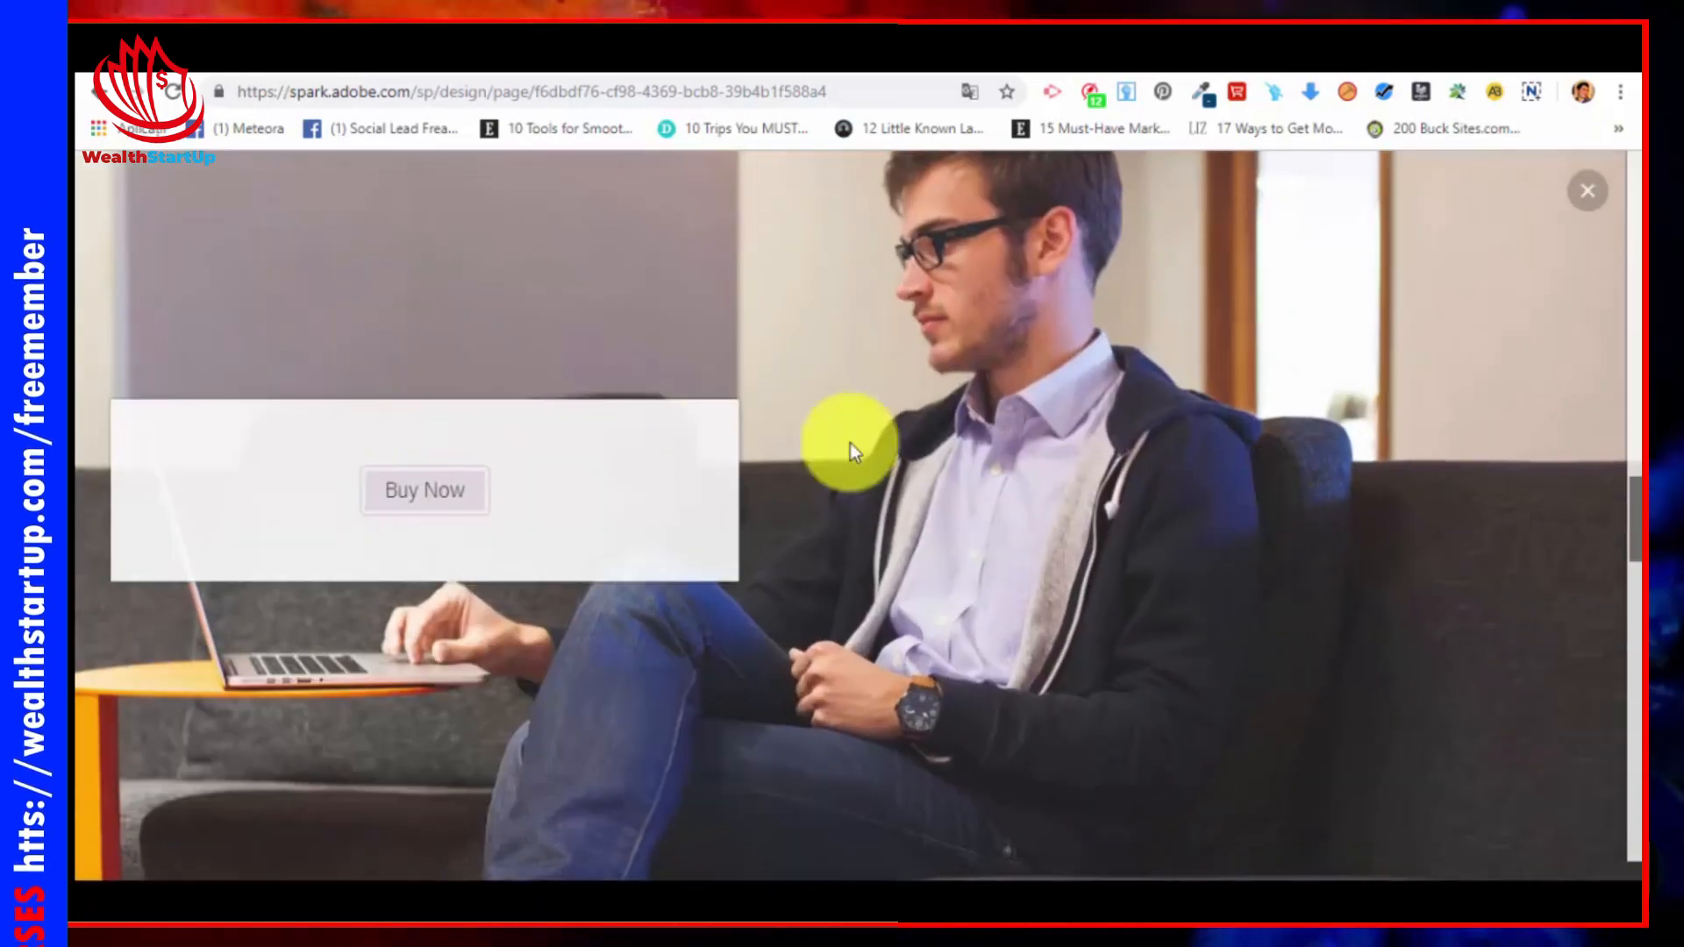
scroll(1000, 509, down, 10)
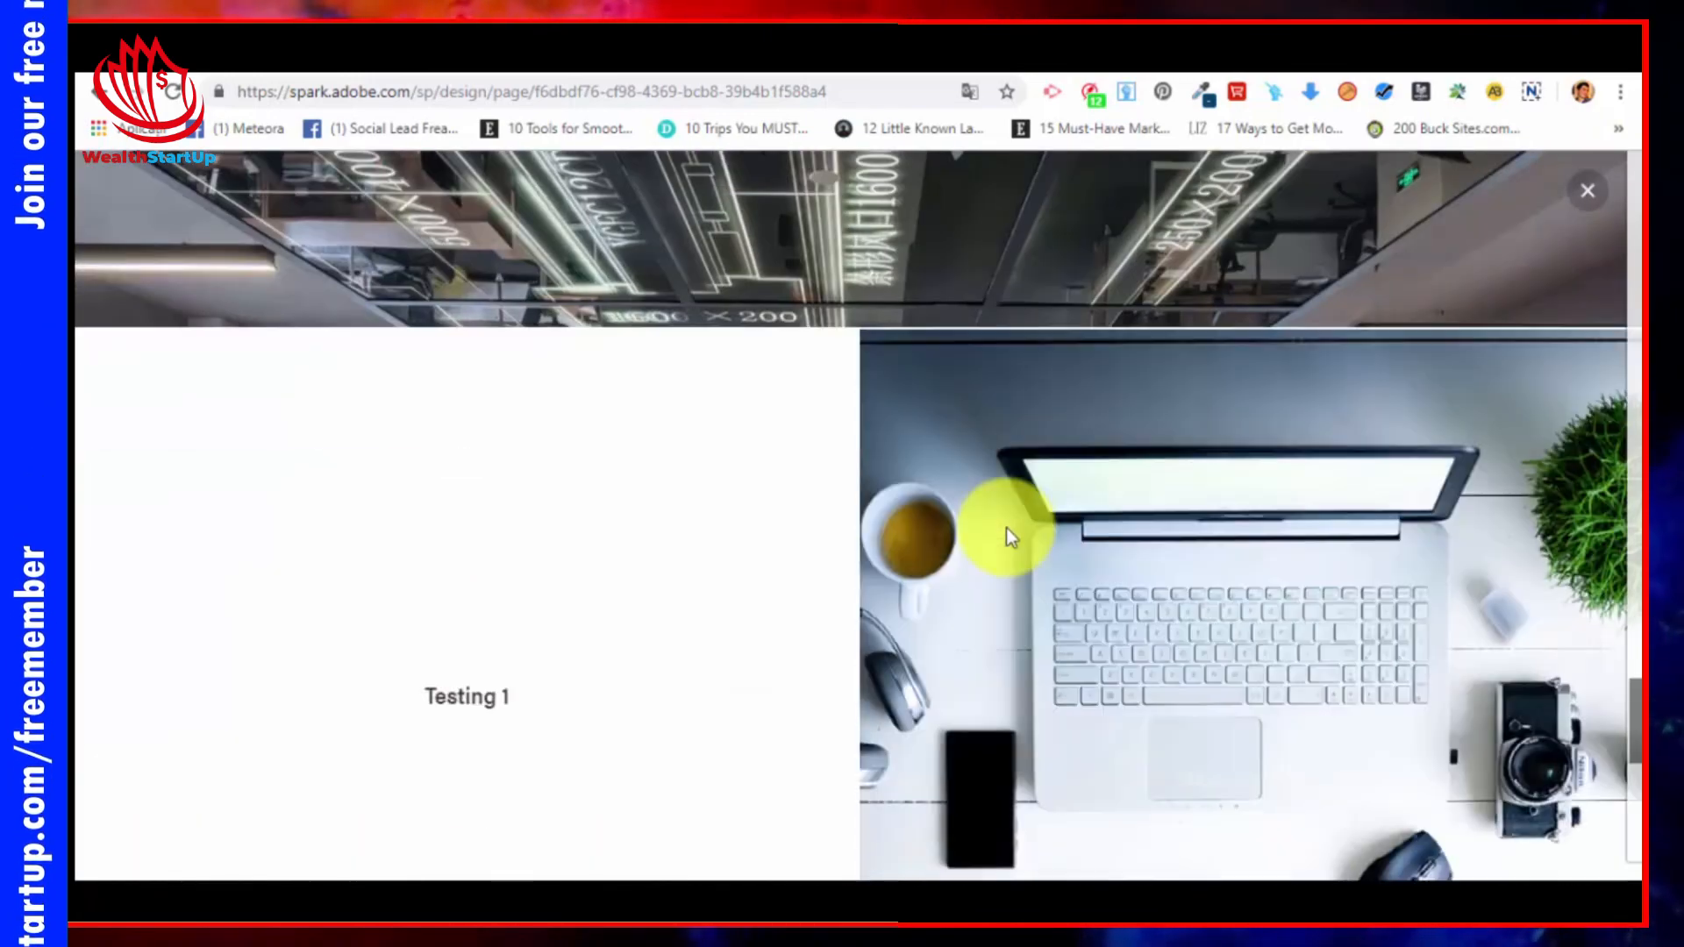
scroll(1118, 511, down, 4)
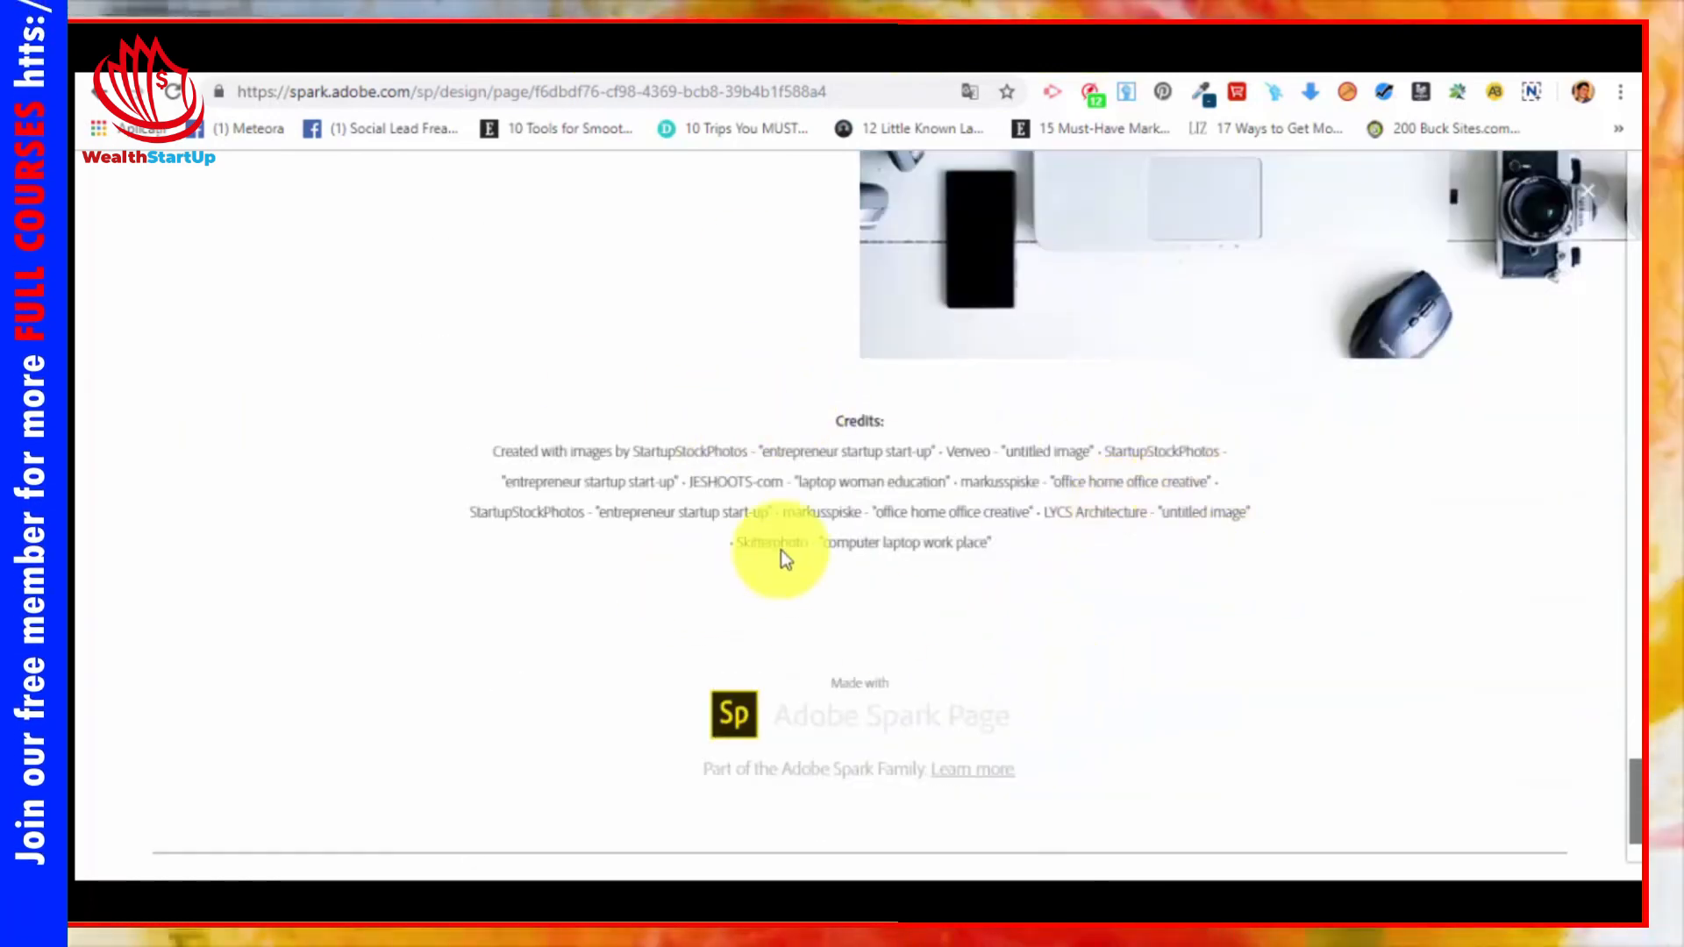
key(ctrl+a)
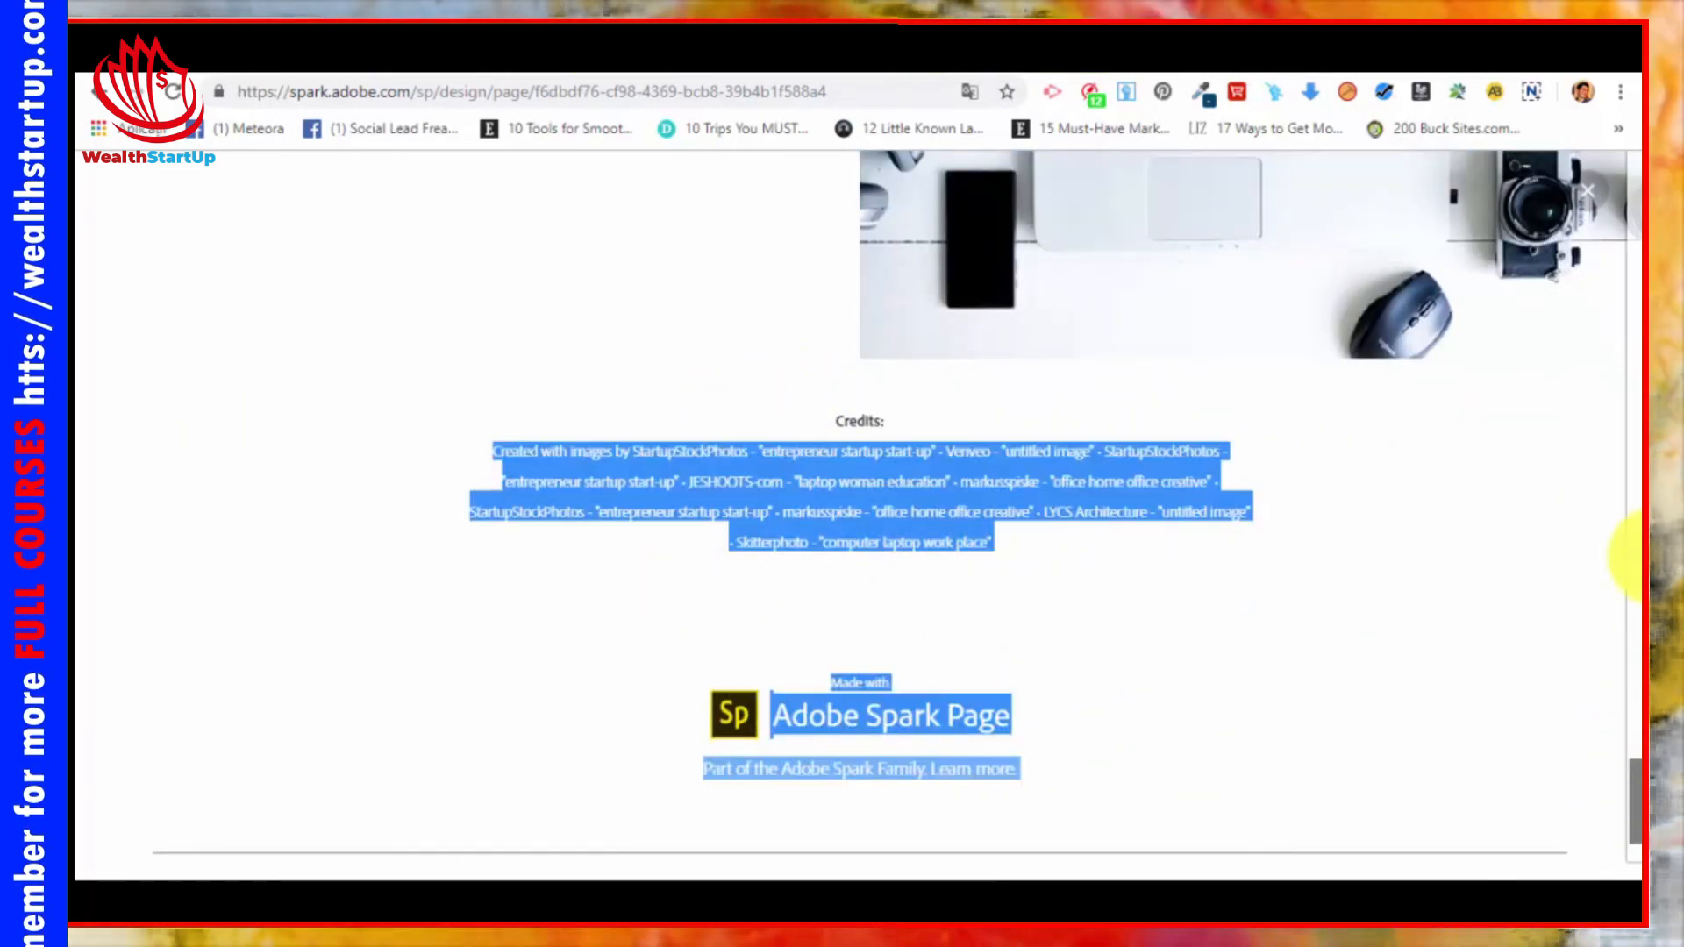
drag(1637, 802, 1587, 198)
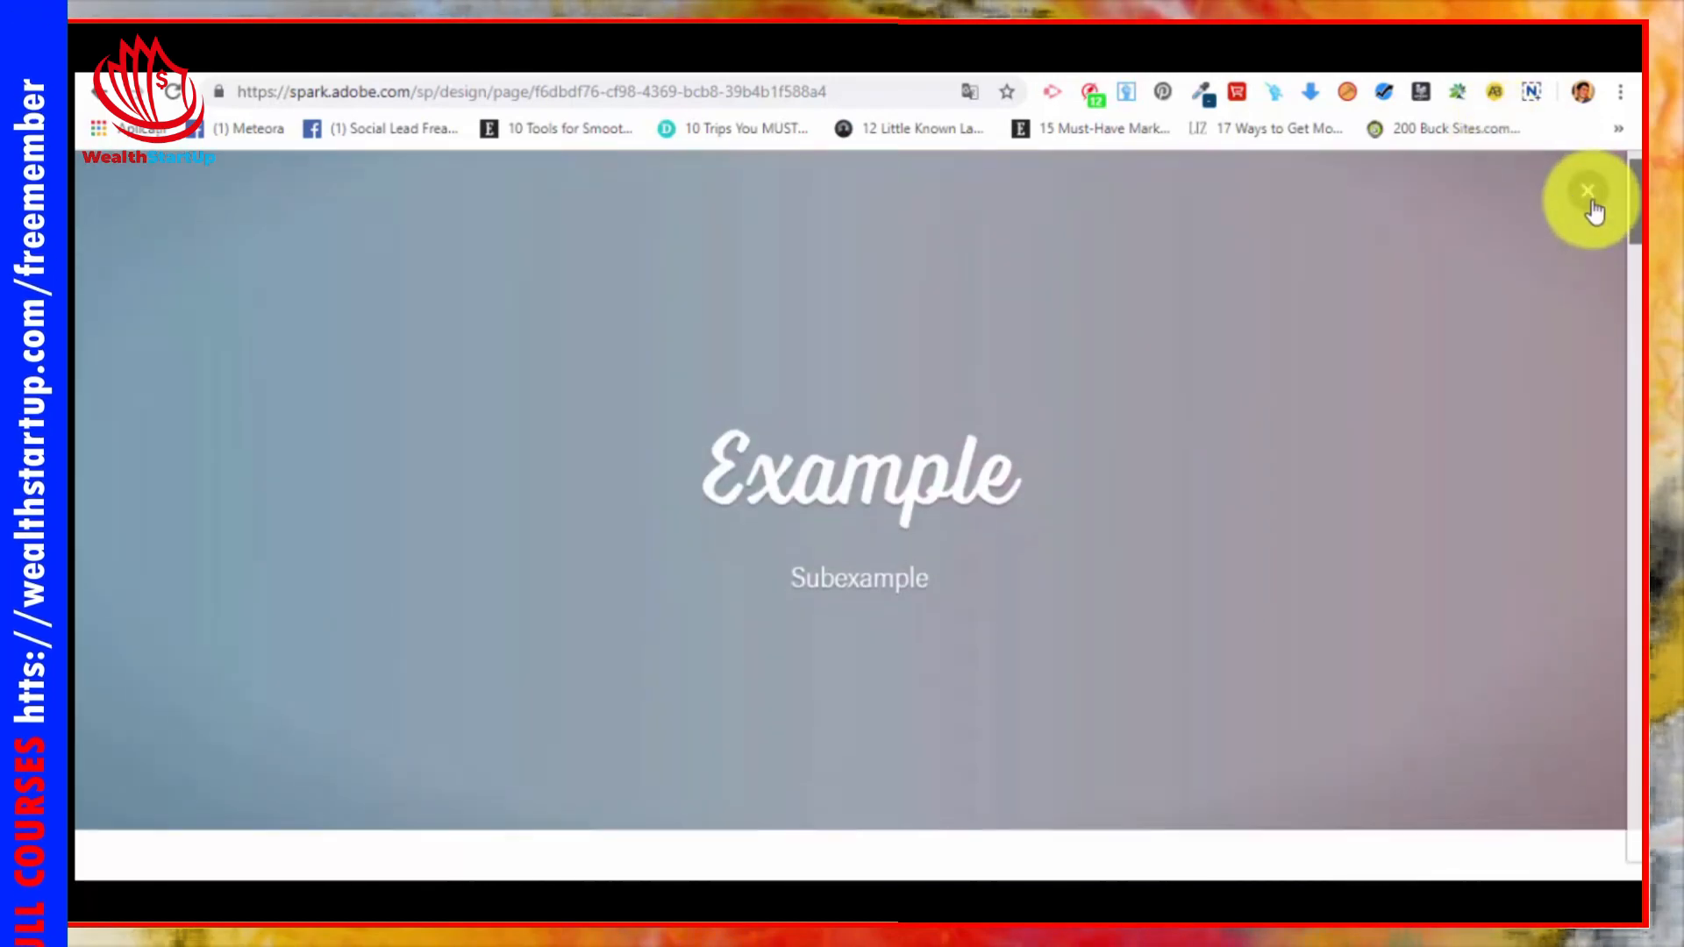
click(1588, 196)
Step: Try to turn off the header and footer in the project settings, and close the settings
click(694, 194)
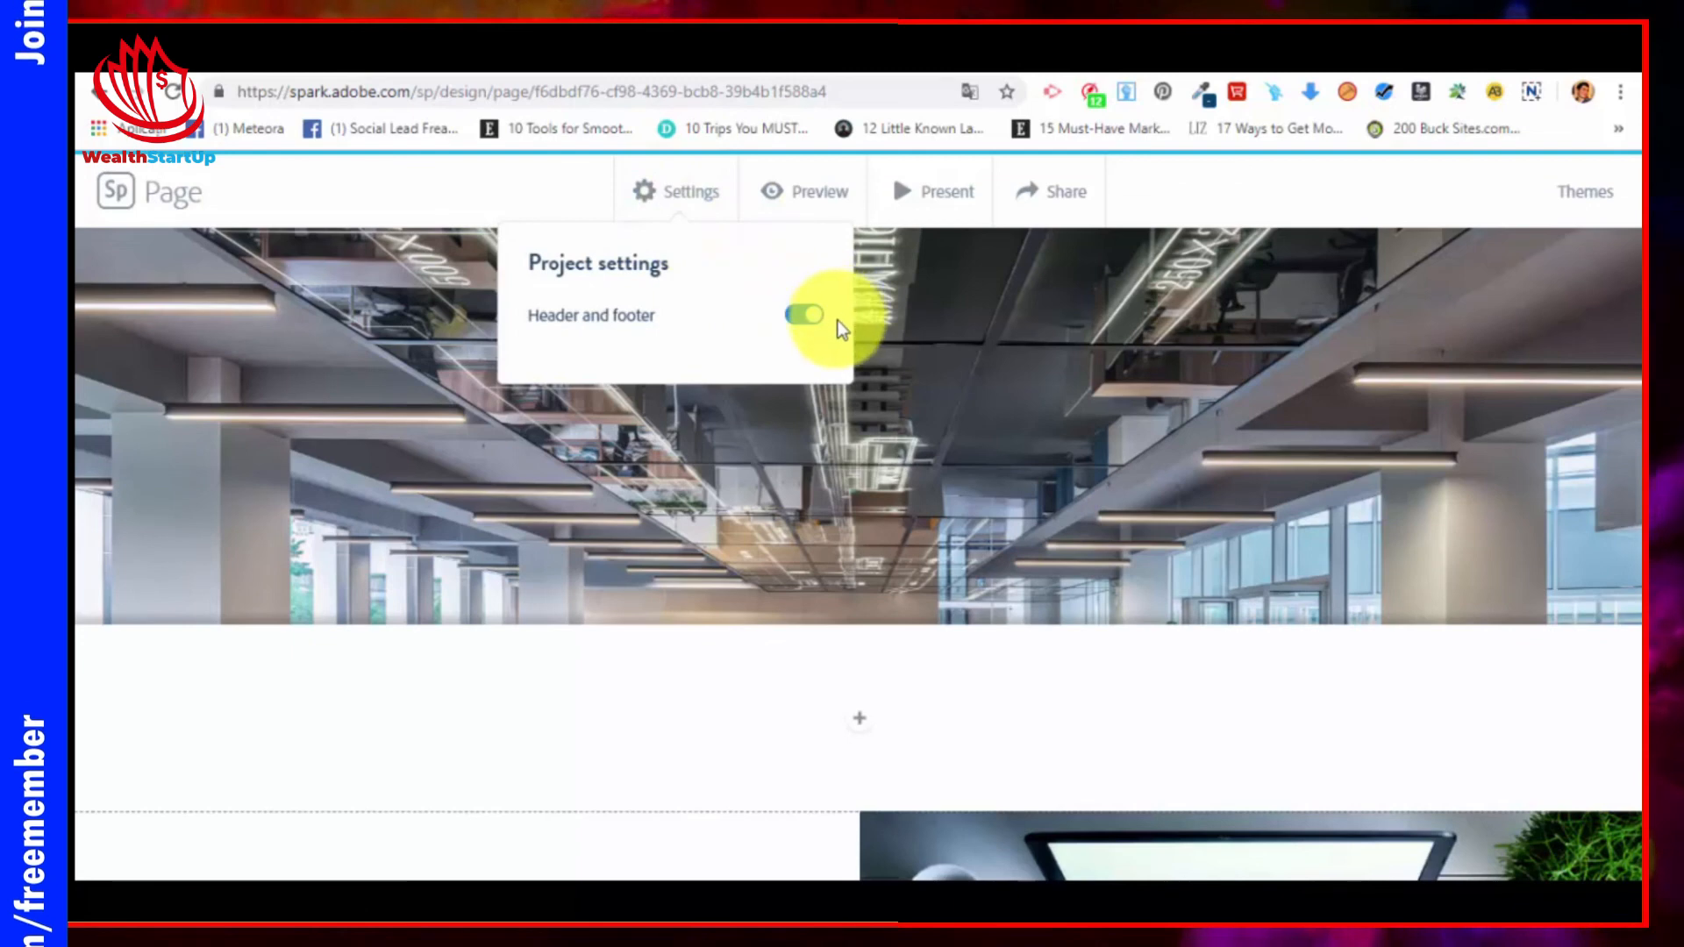
click(800, 316)
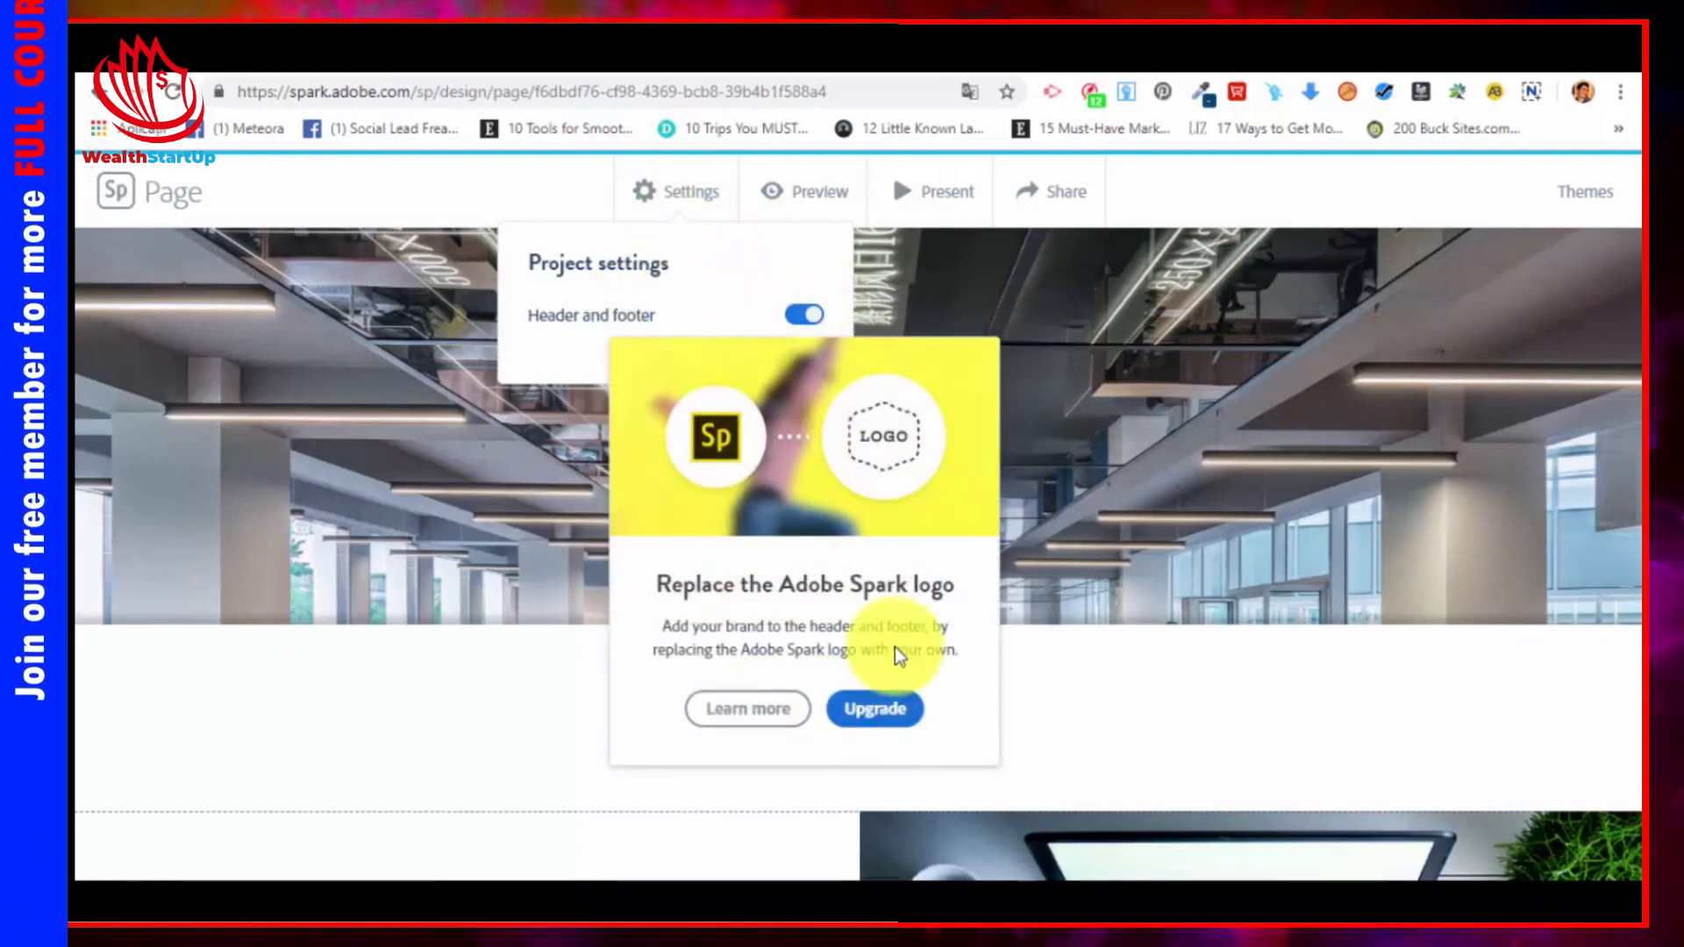
click(1181, 185)
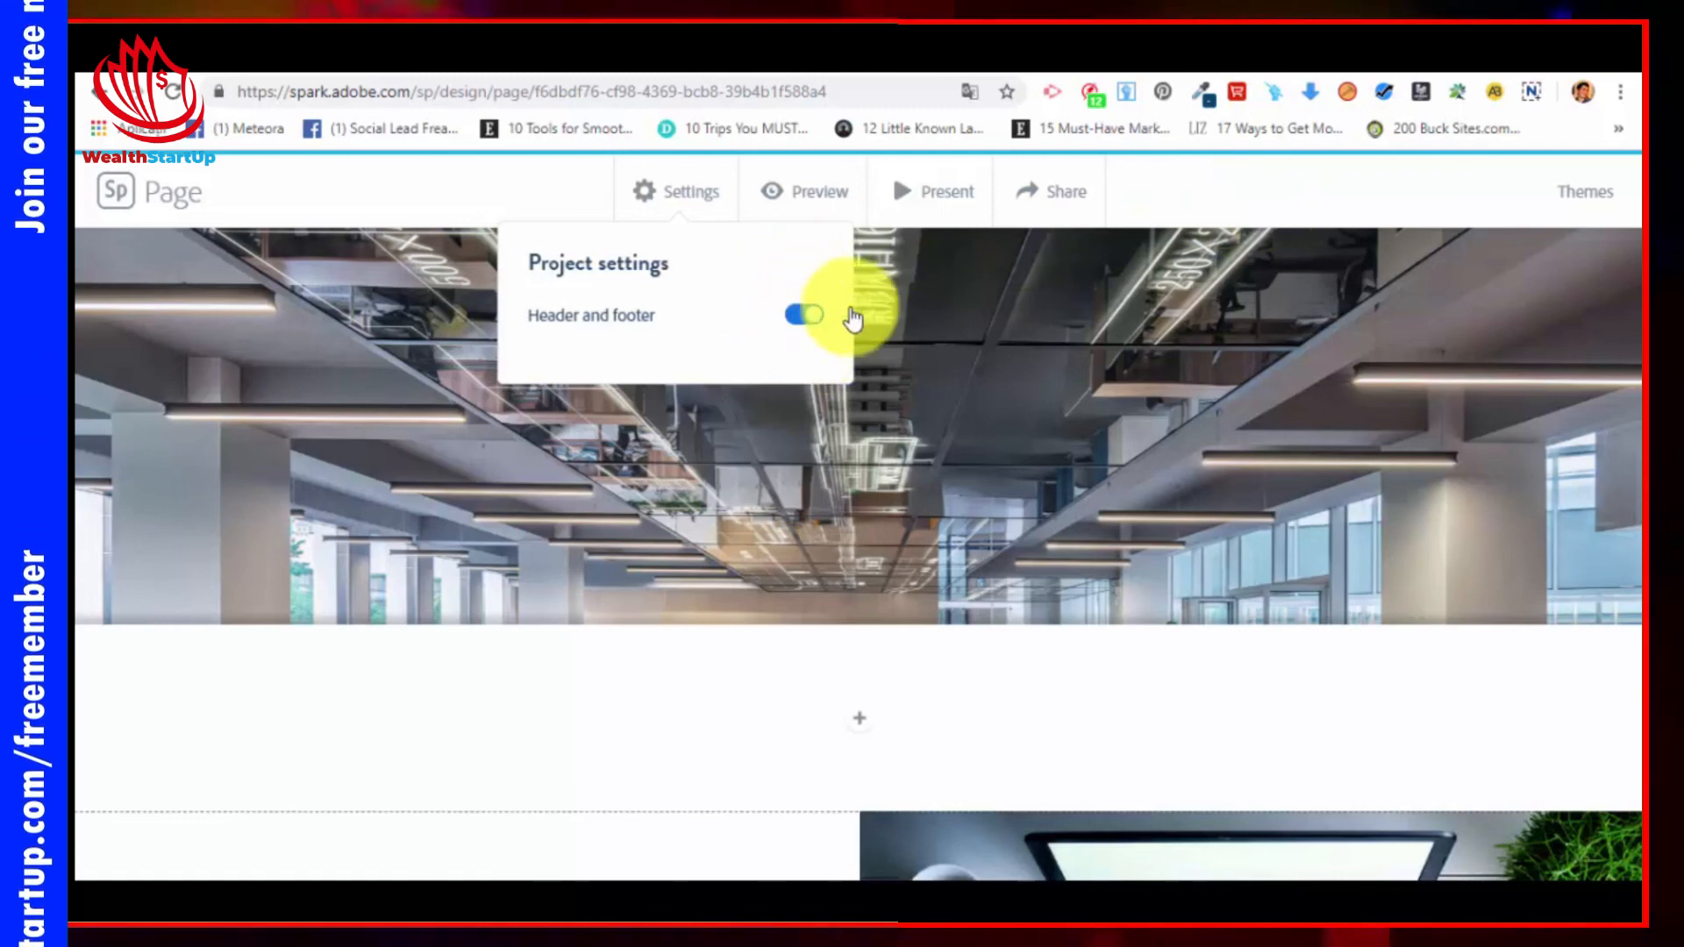
click(1268, 211)
Step: Show the page in presentation mode and return to the editor
click(954, 193)
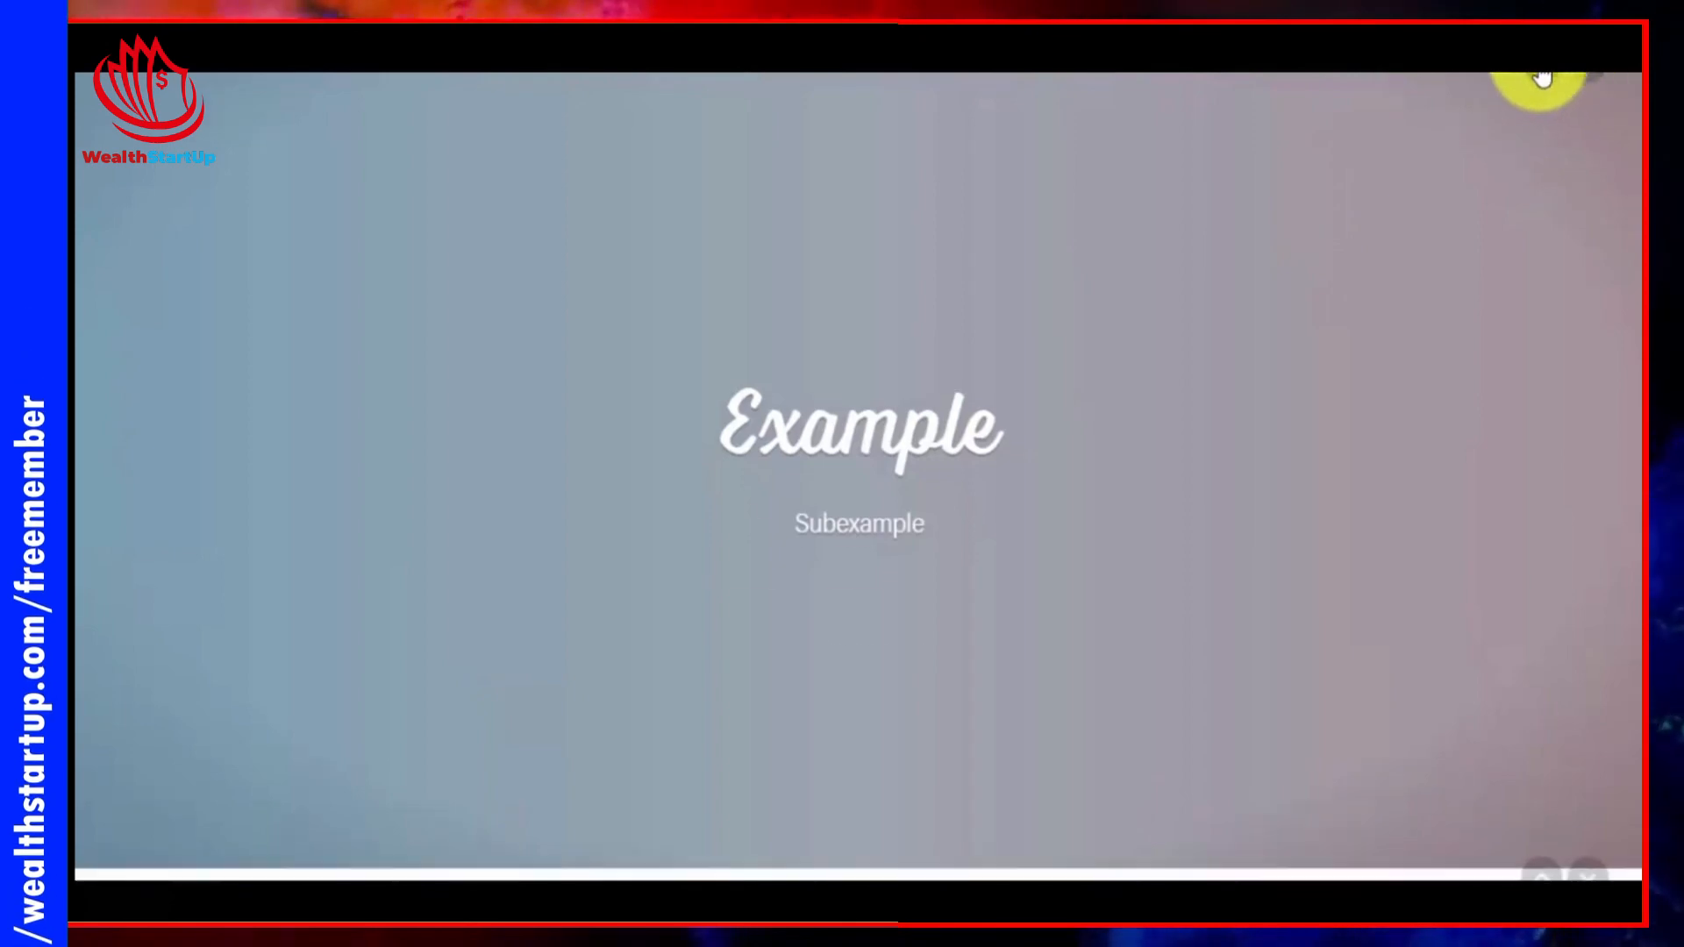
click(1537, 71)
click(1589, 195)
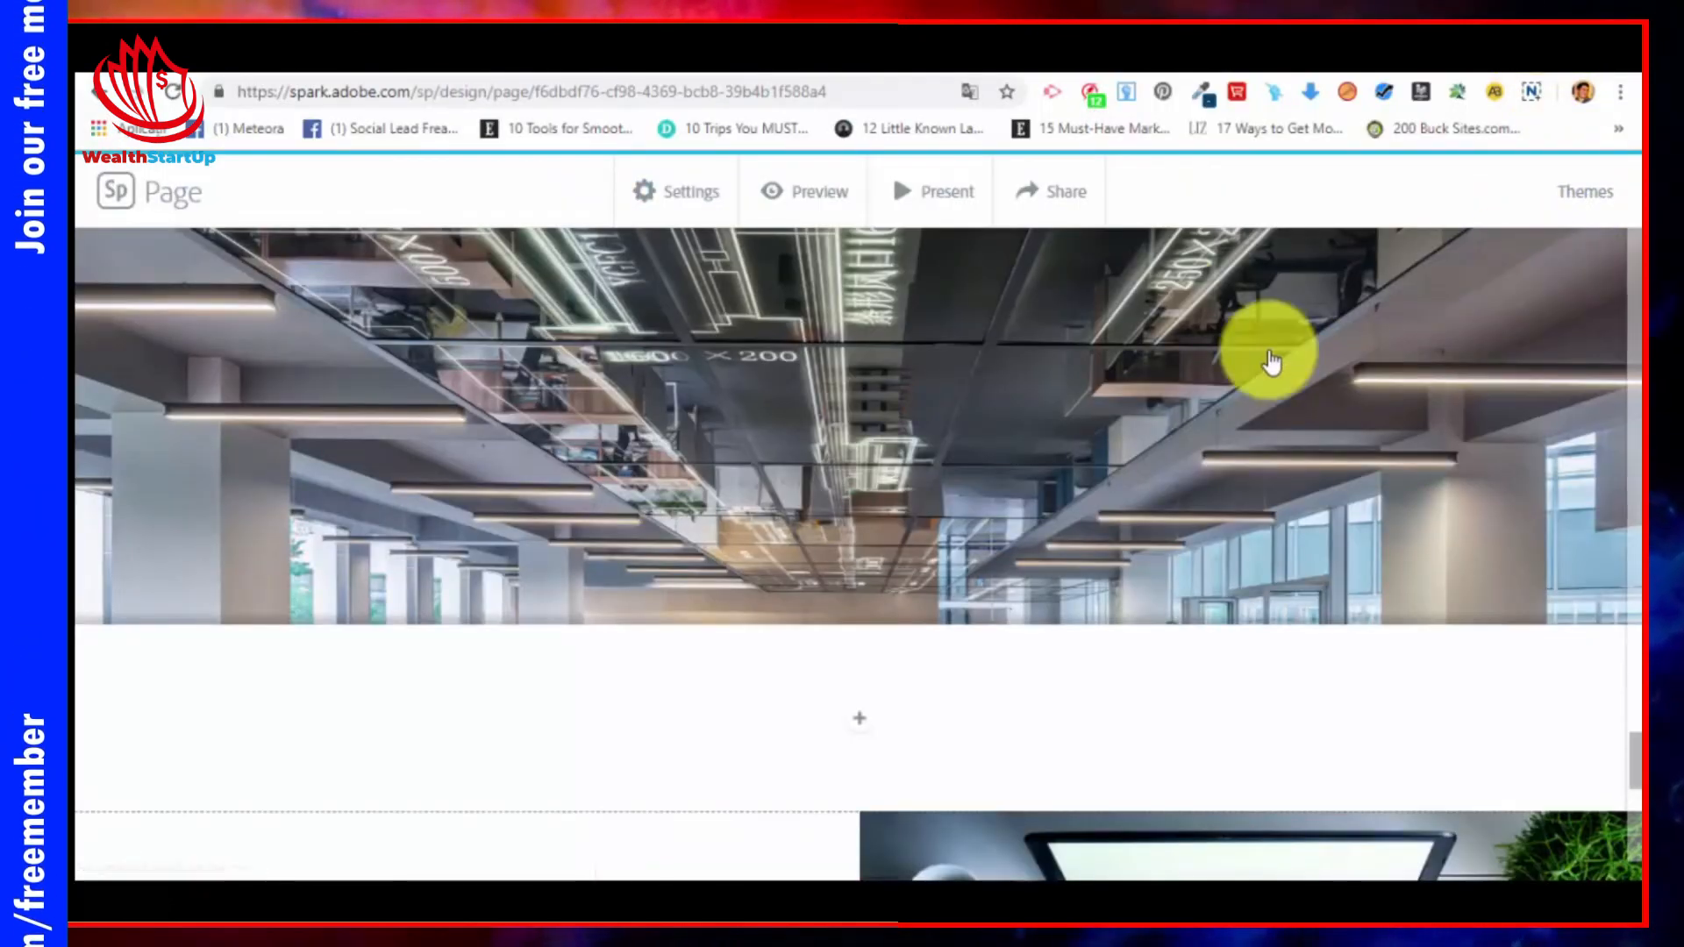
Step: Examine the publish details for a share link, including title, category and photo credits, and close them without publishing
click(1072, 190)
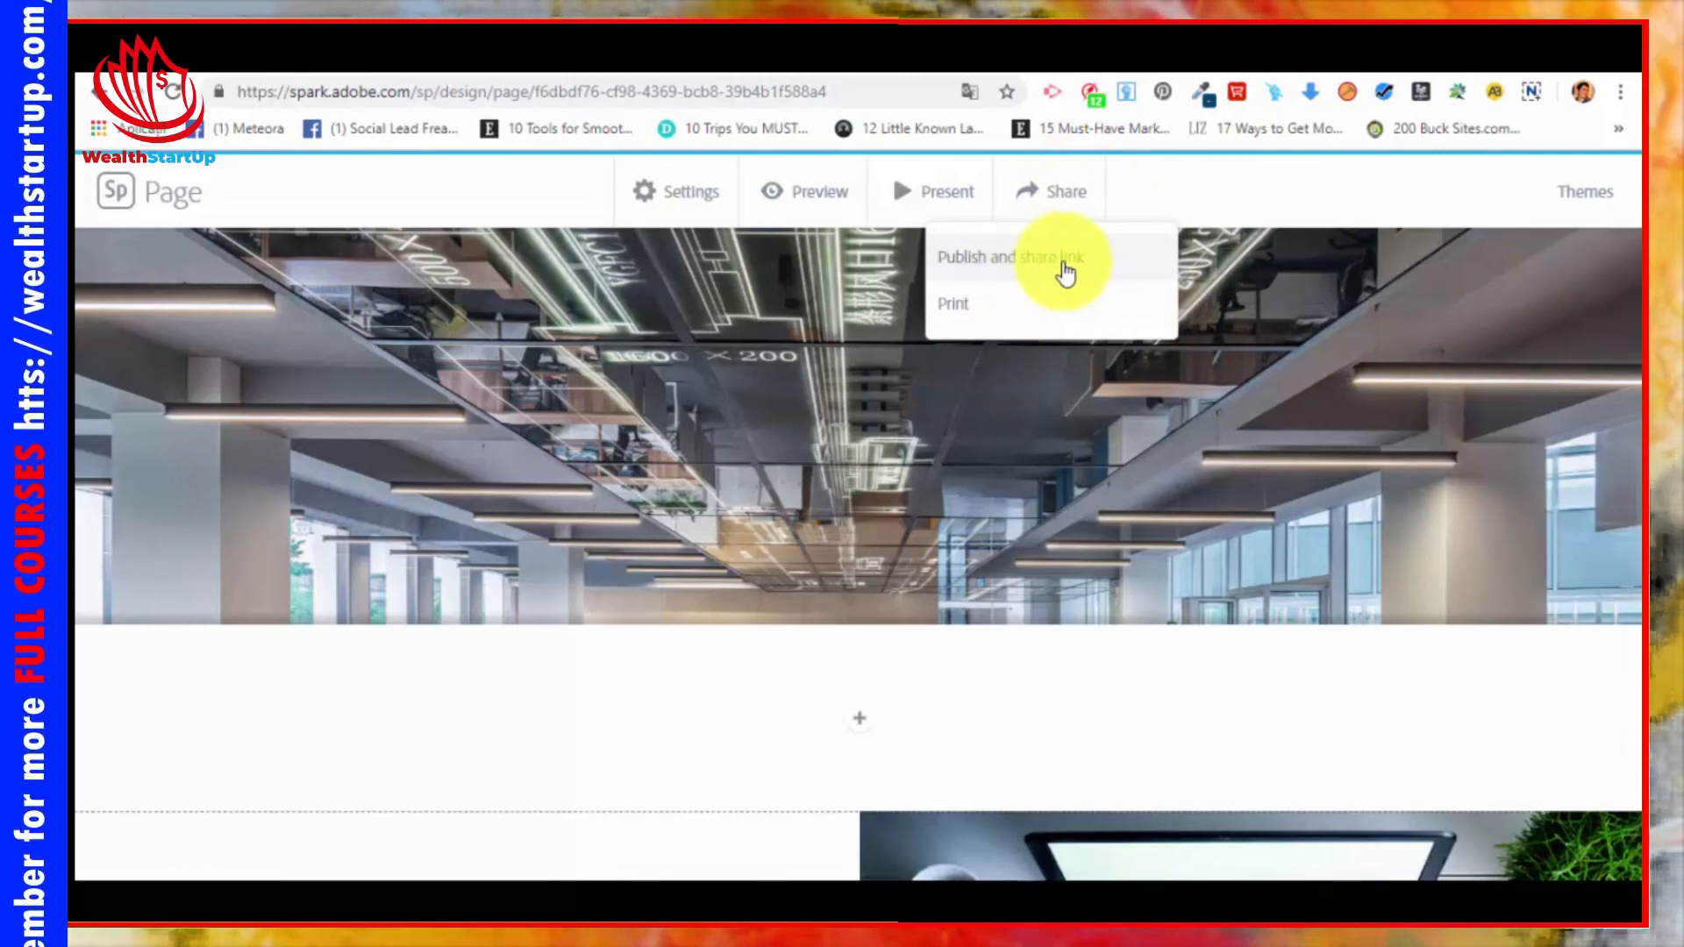
click(1047, 263)
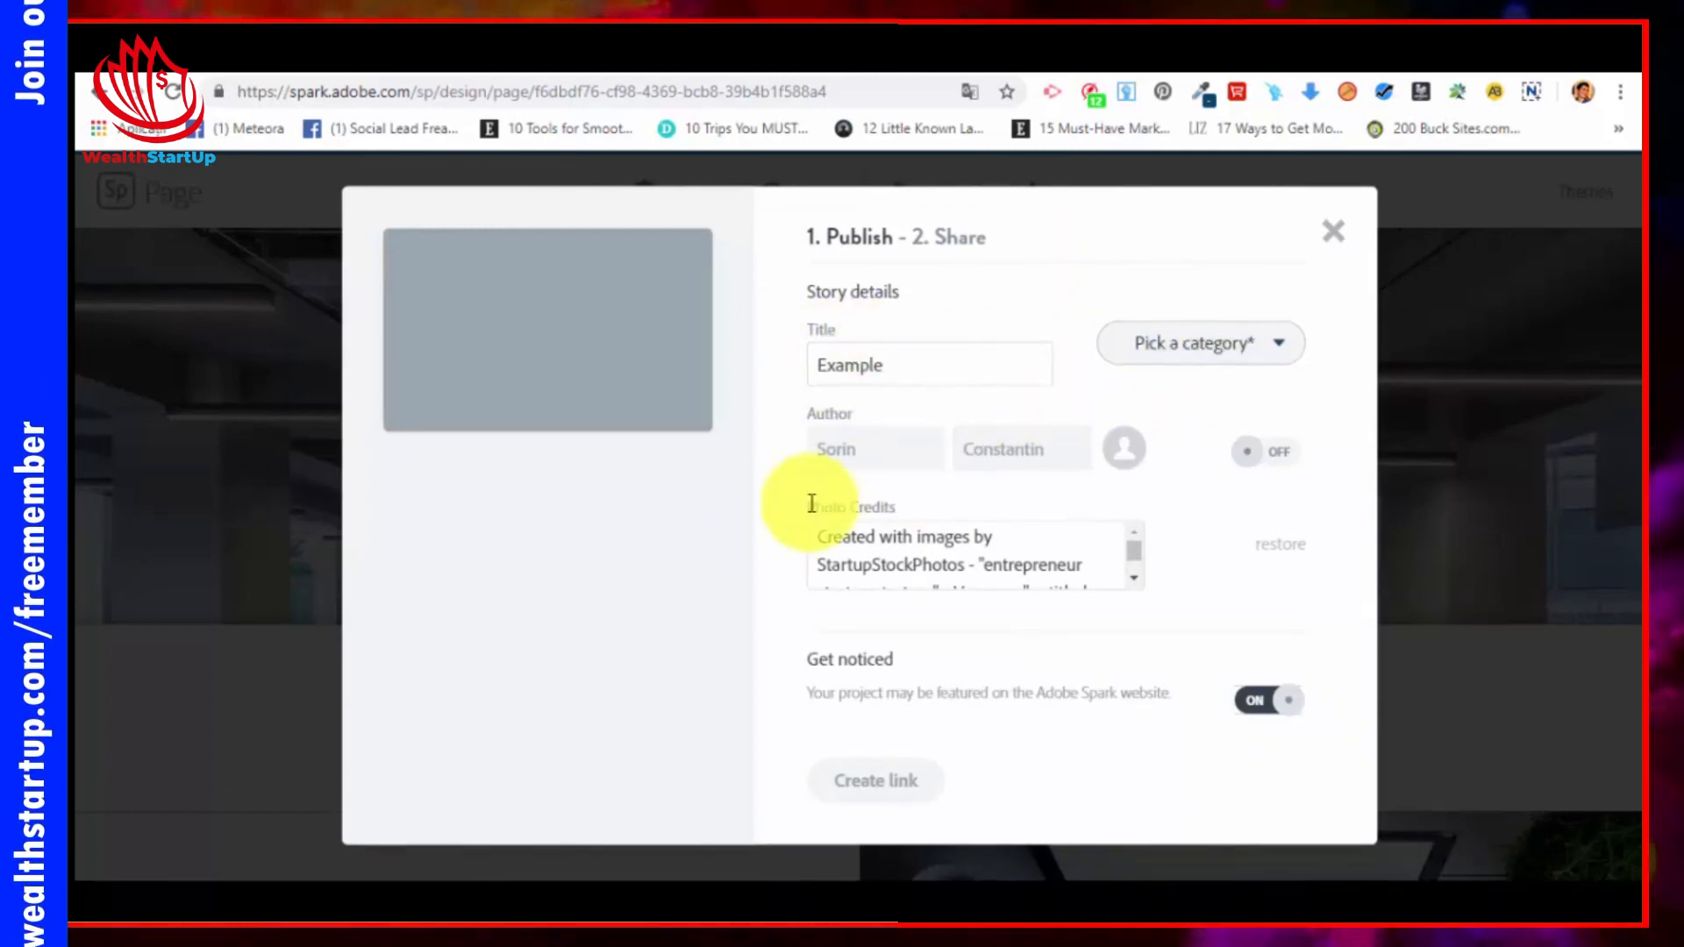
scroll(1086, 545, down, 3)
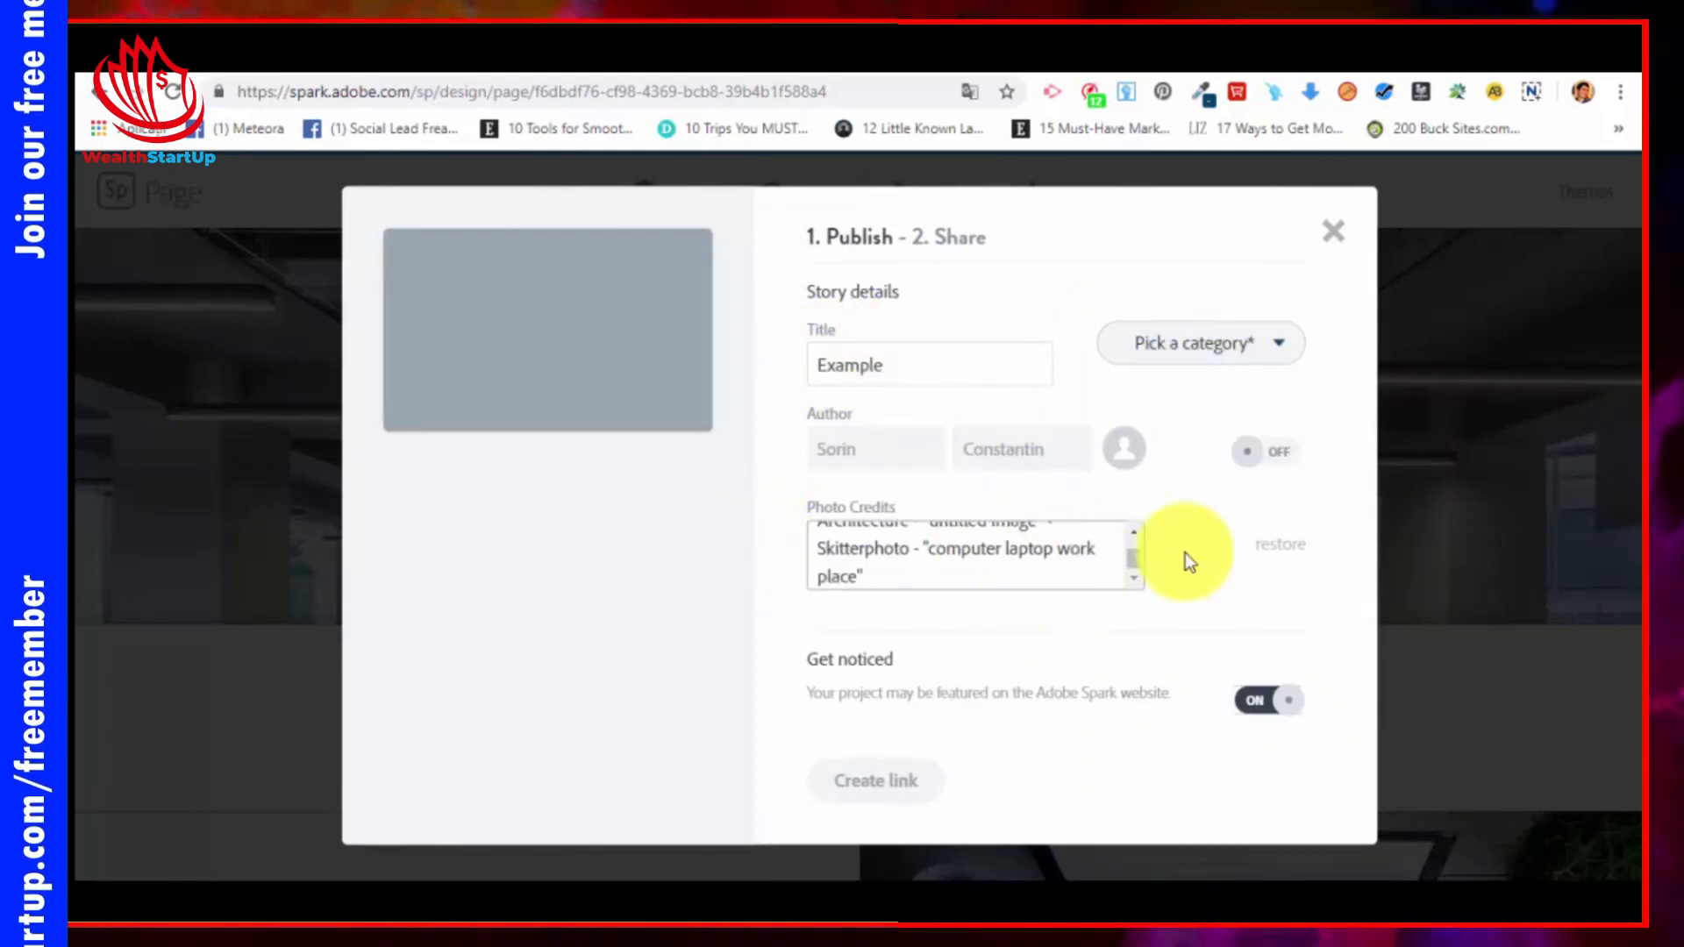
click(1330, 232)
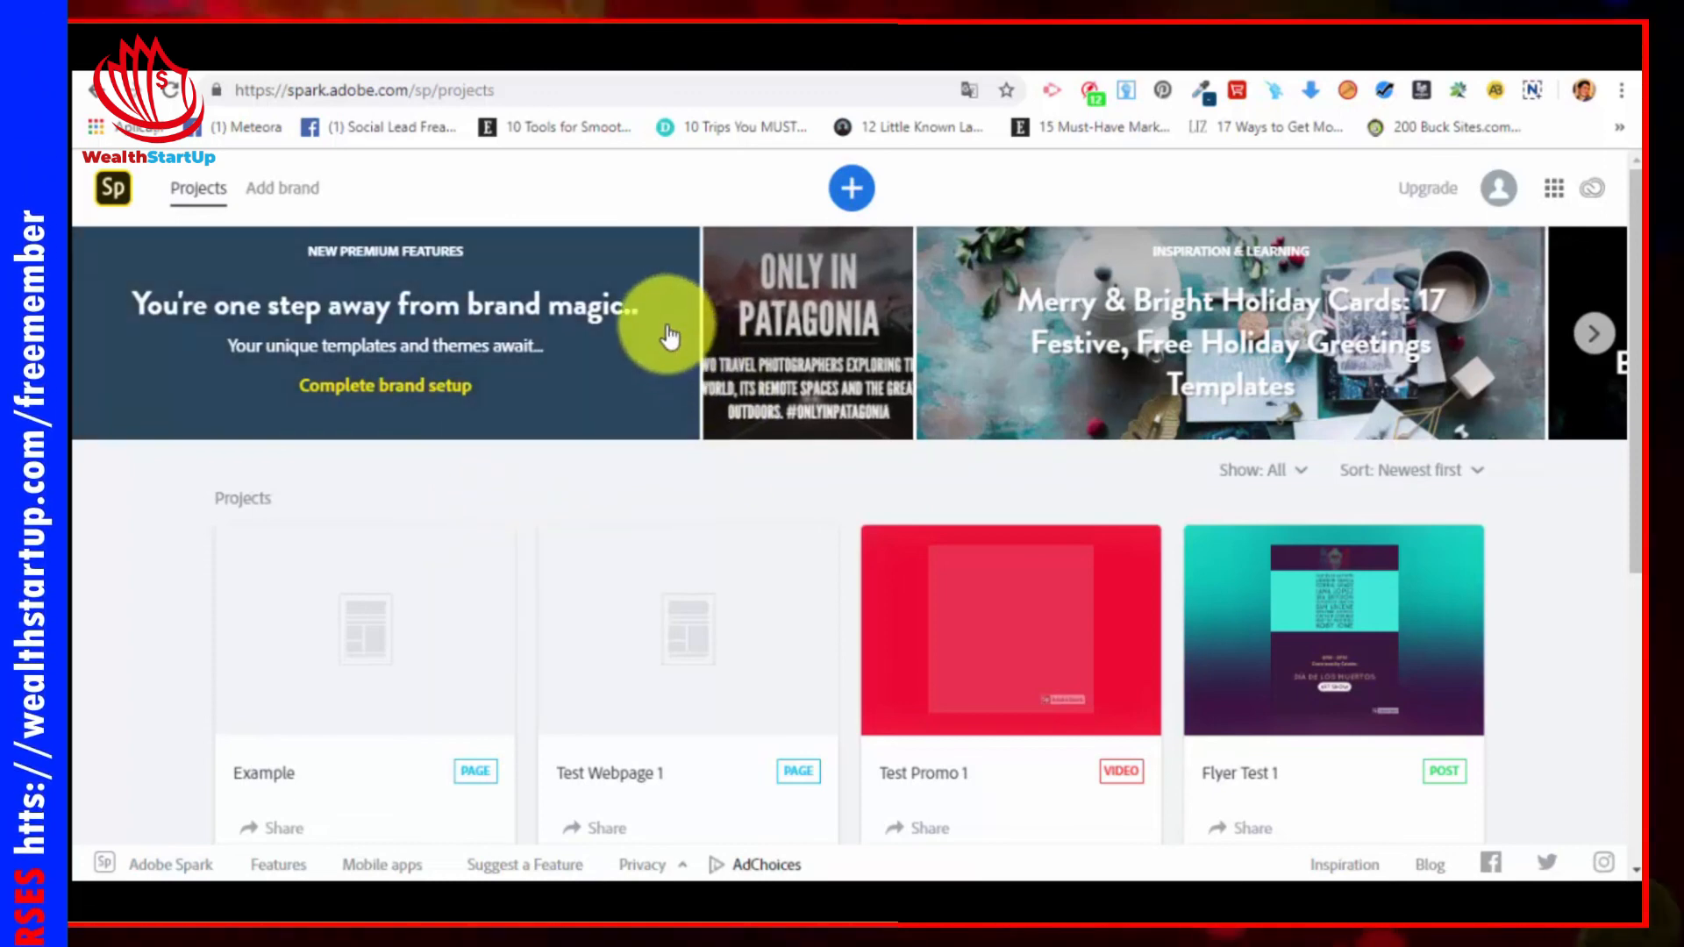
Step: Open the brand setup and replace the brand logo with the appstore-128 image from the Downloads folder
click(300, 188)
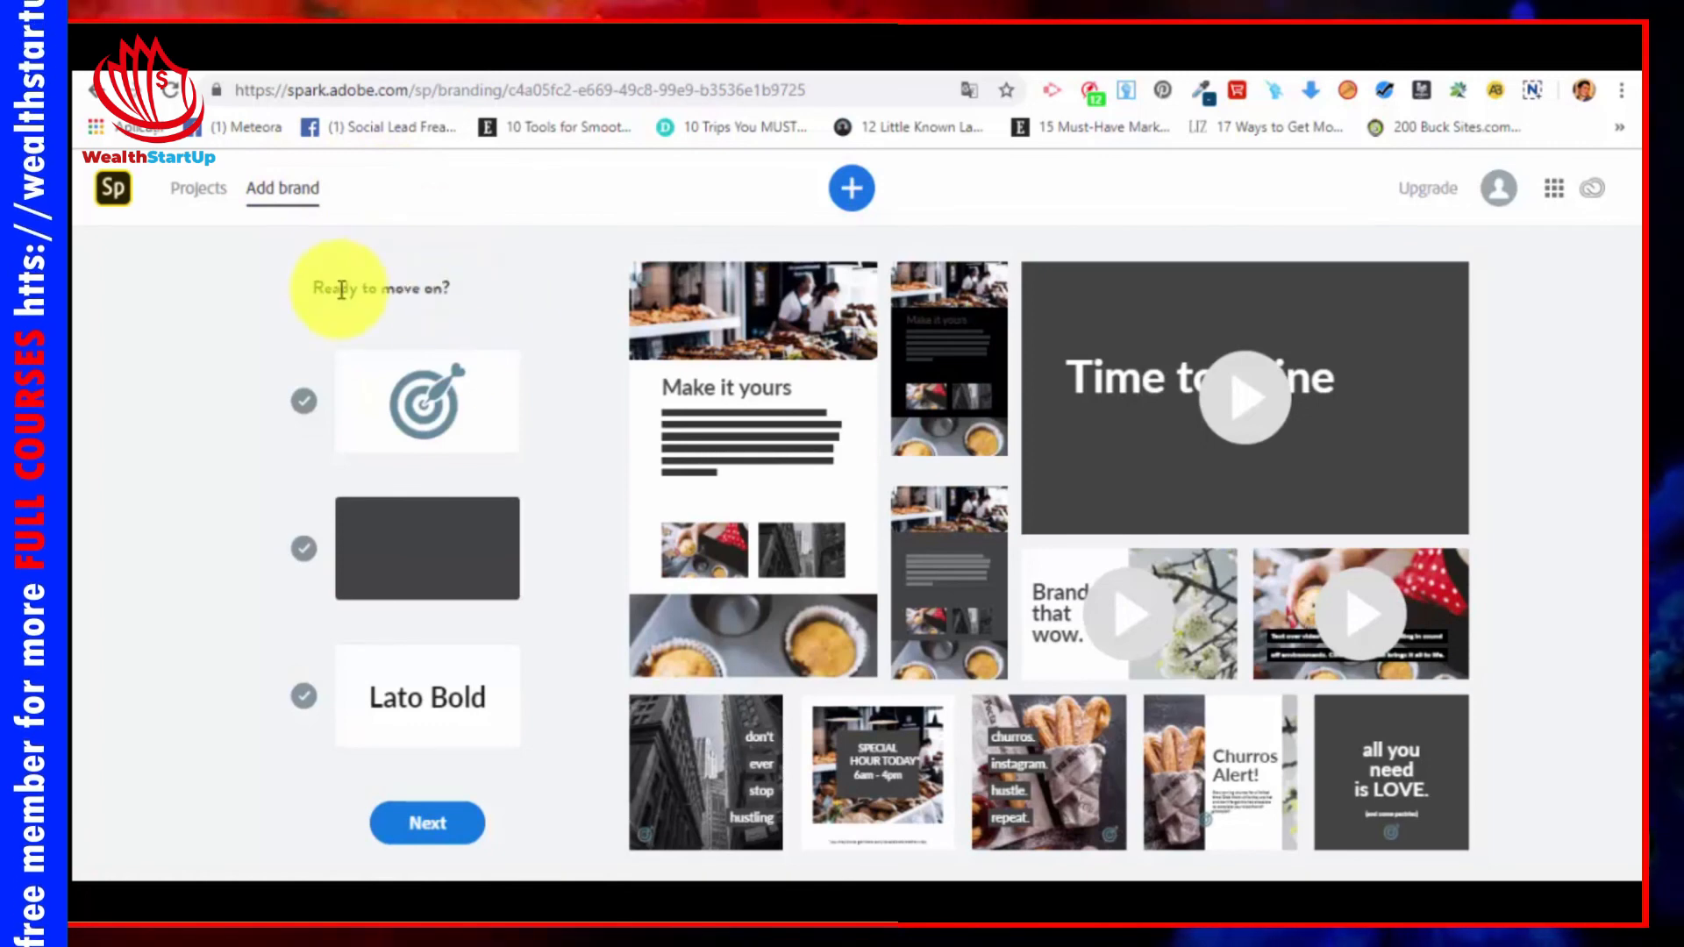
mouse_move(426, 410)
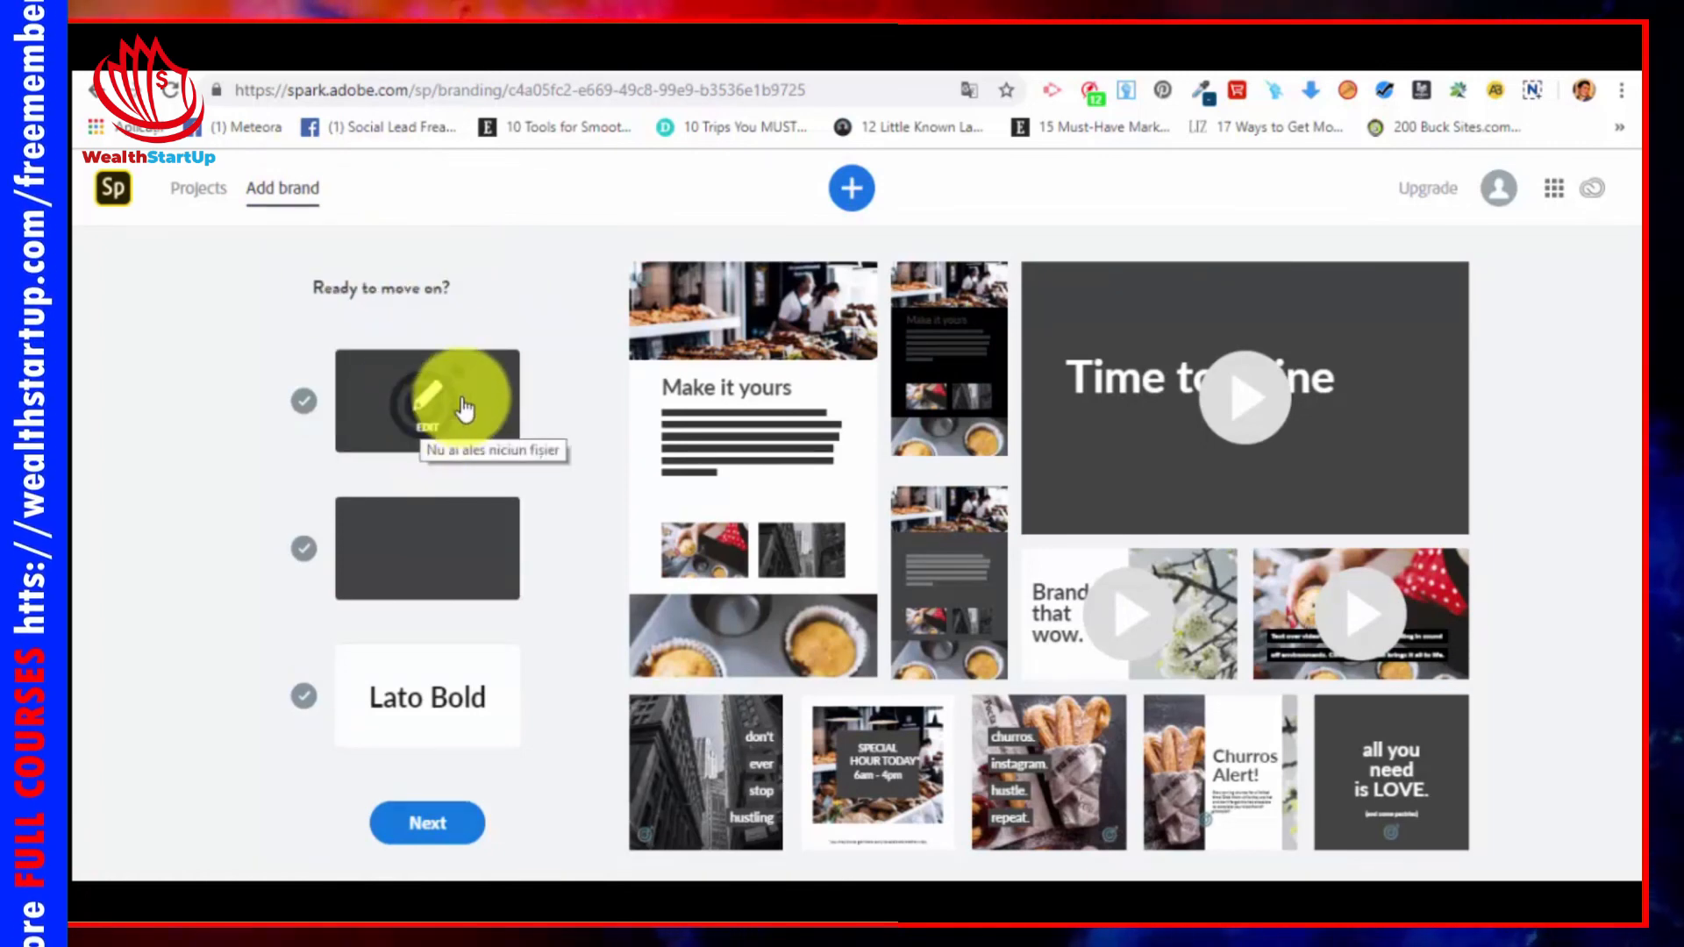
click(463, 402)
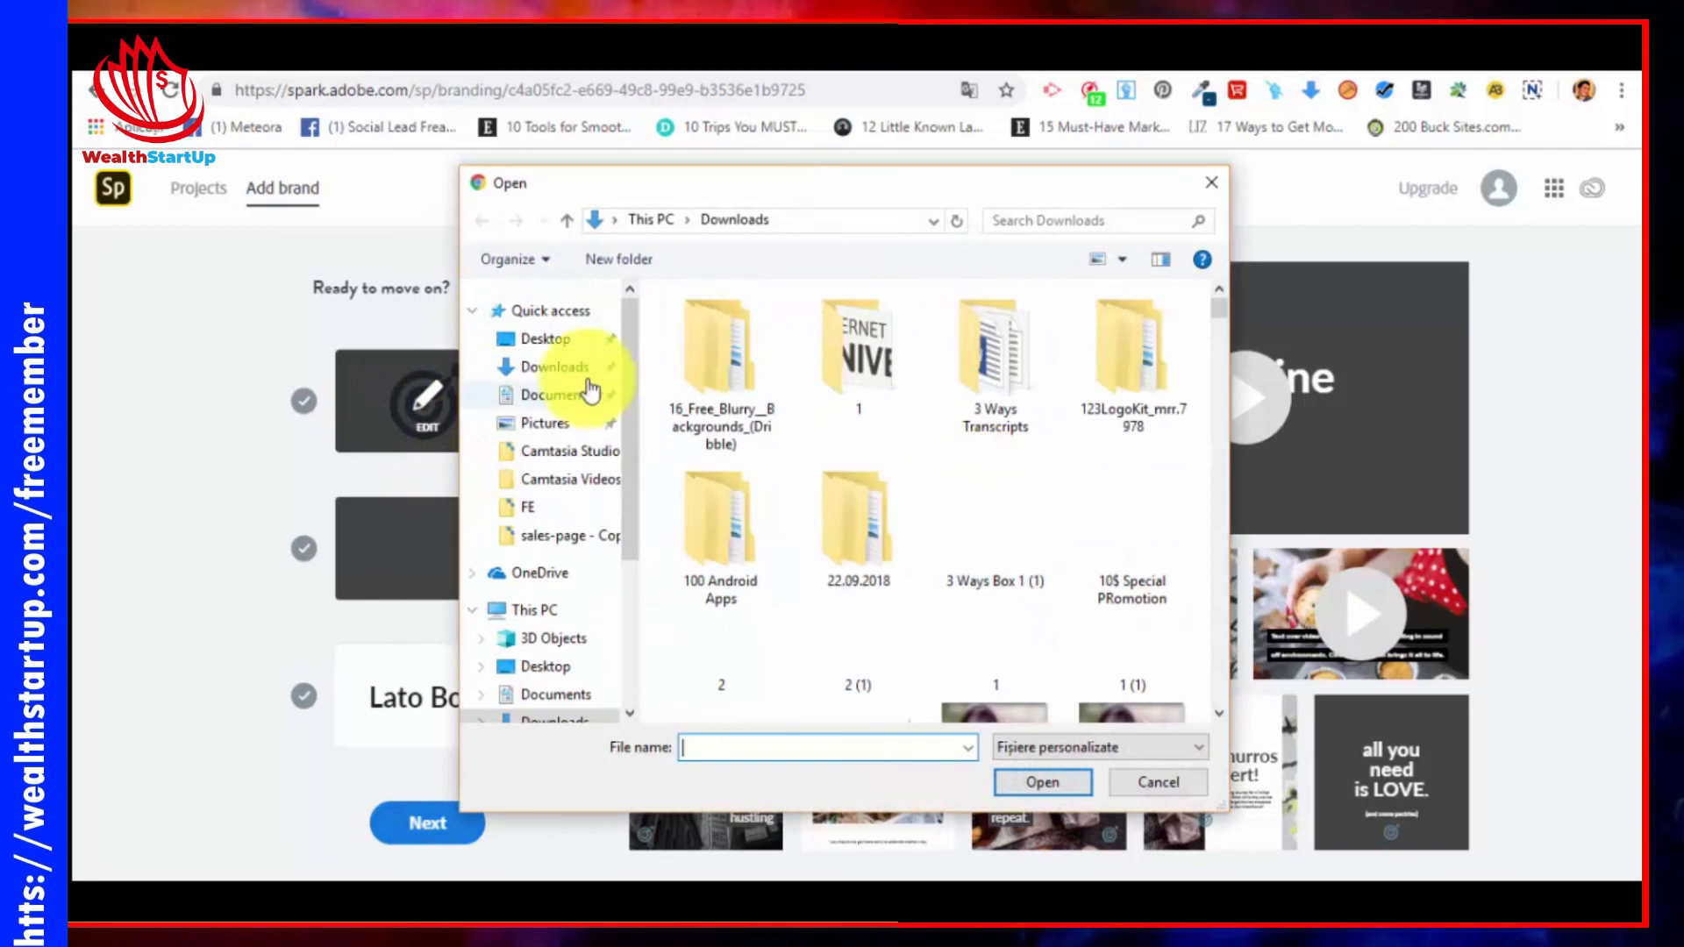
drag(1214, 313, 1226, 350)
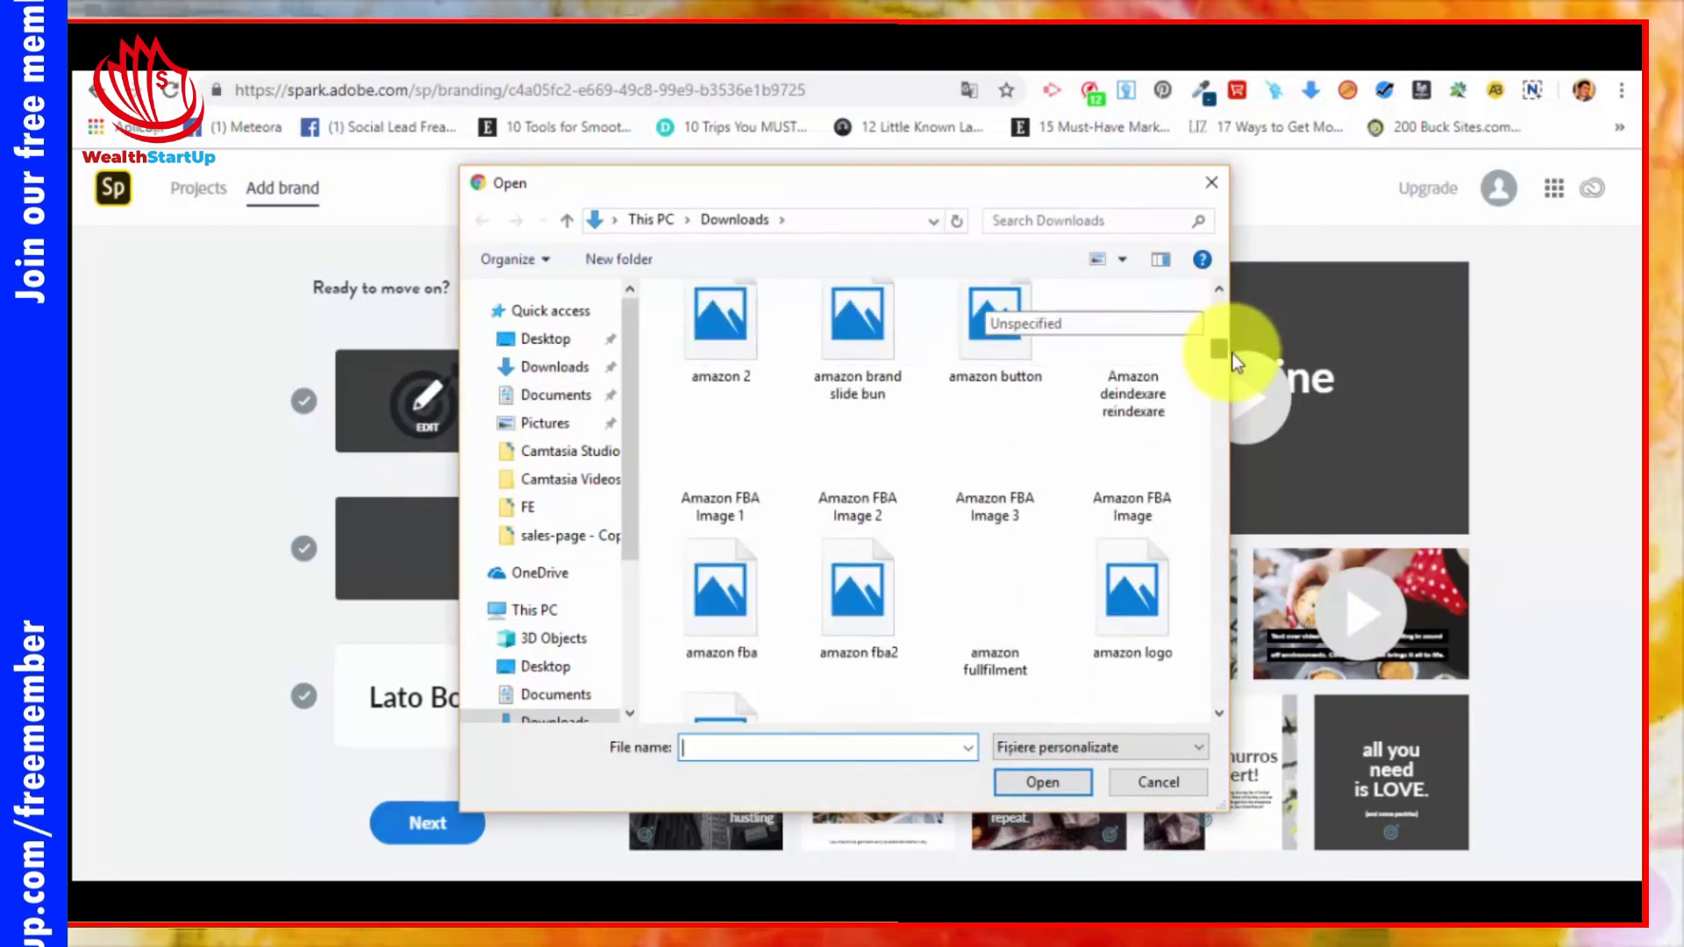
scroll(1184, 564, down, 2)
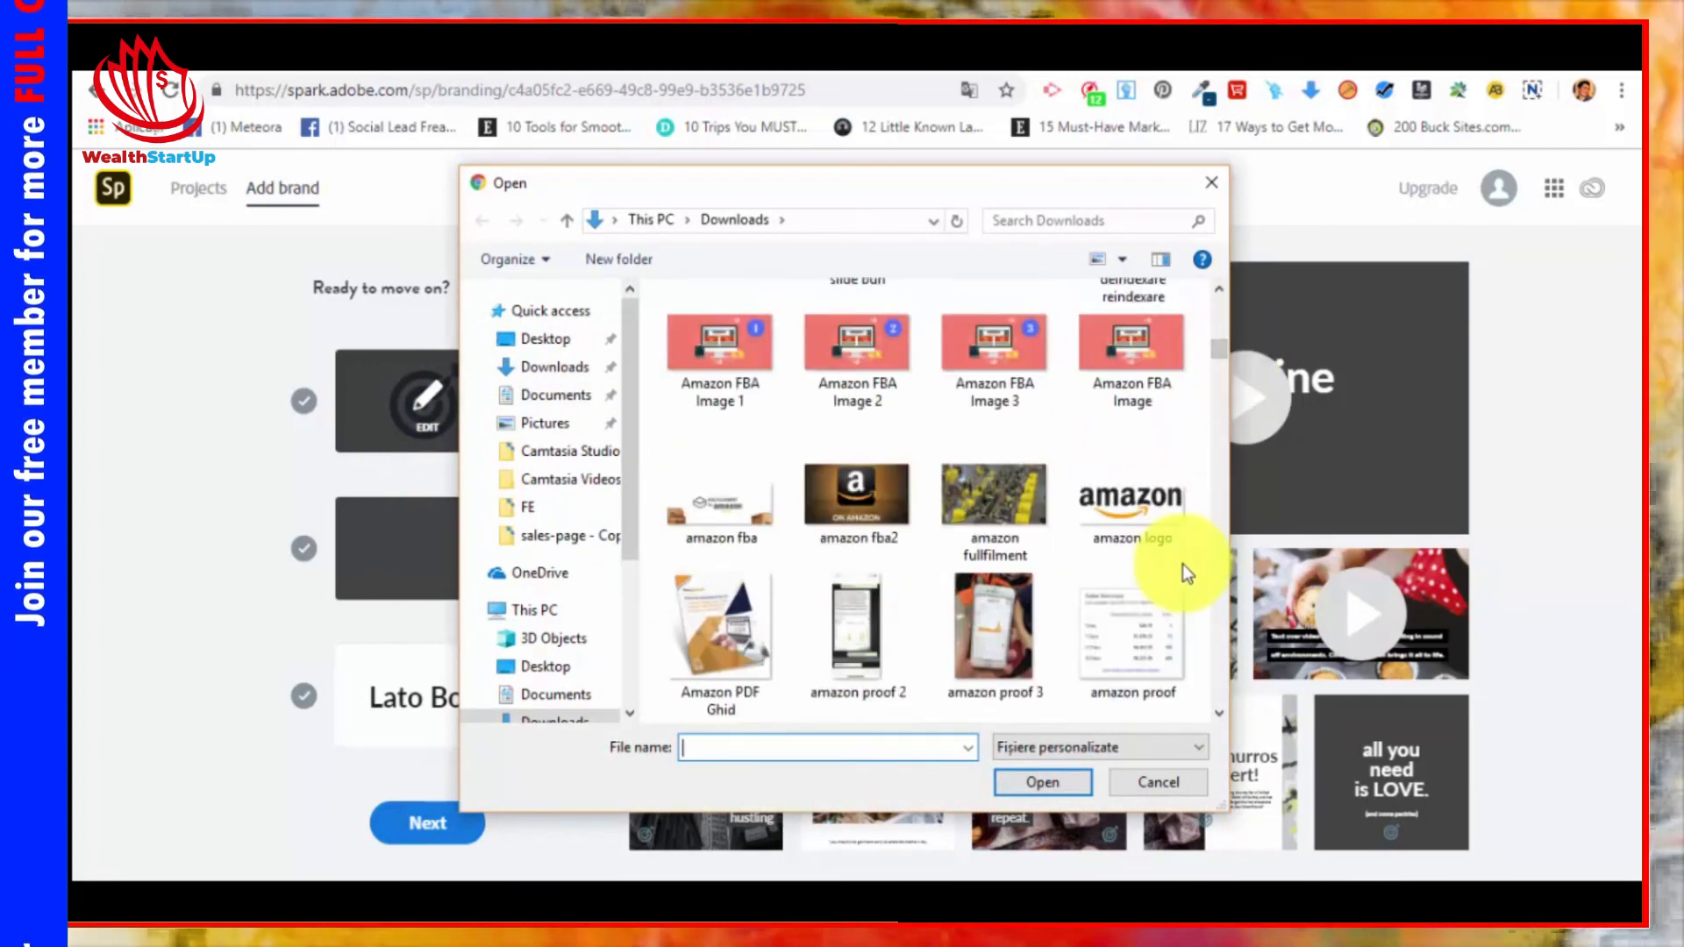
scroll(955, 529, down, 8)
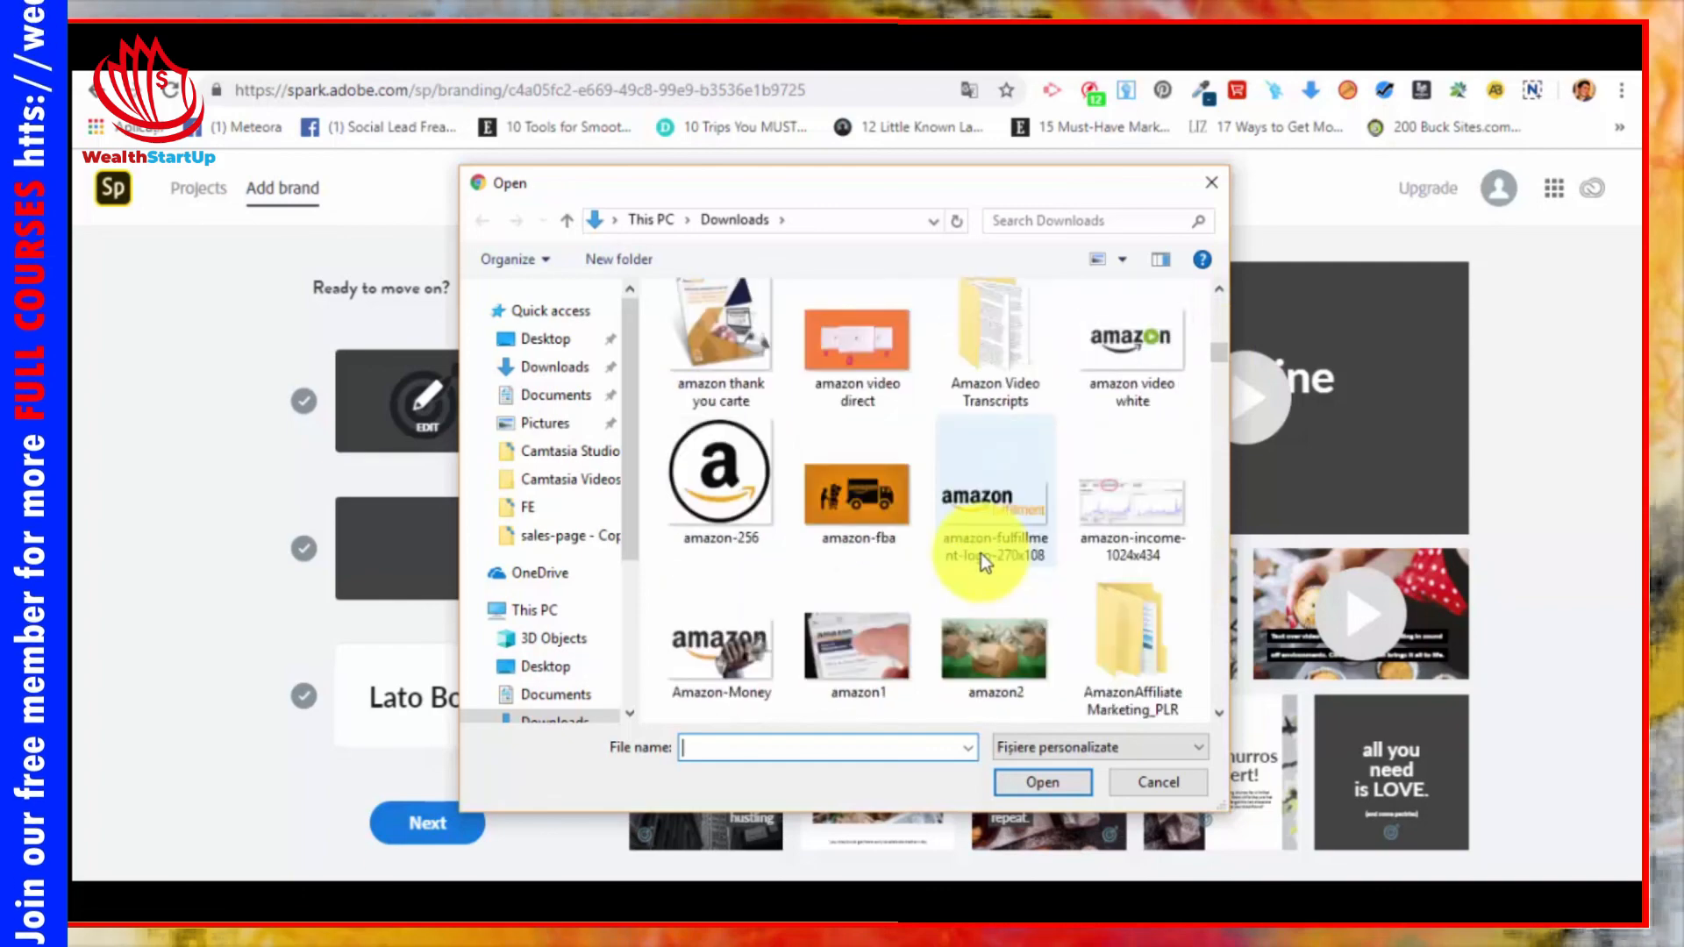
scroll(980, 554, down, 10)
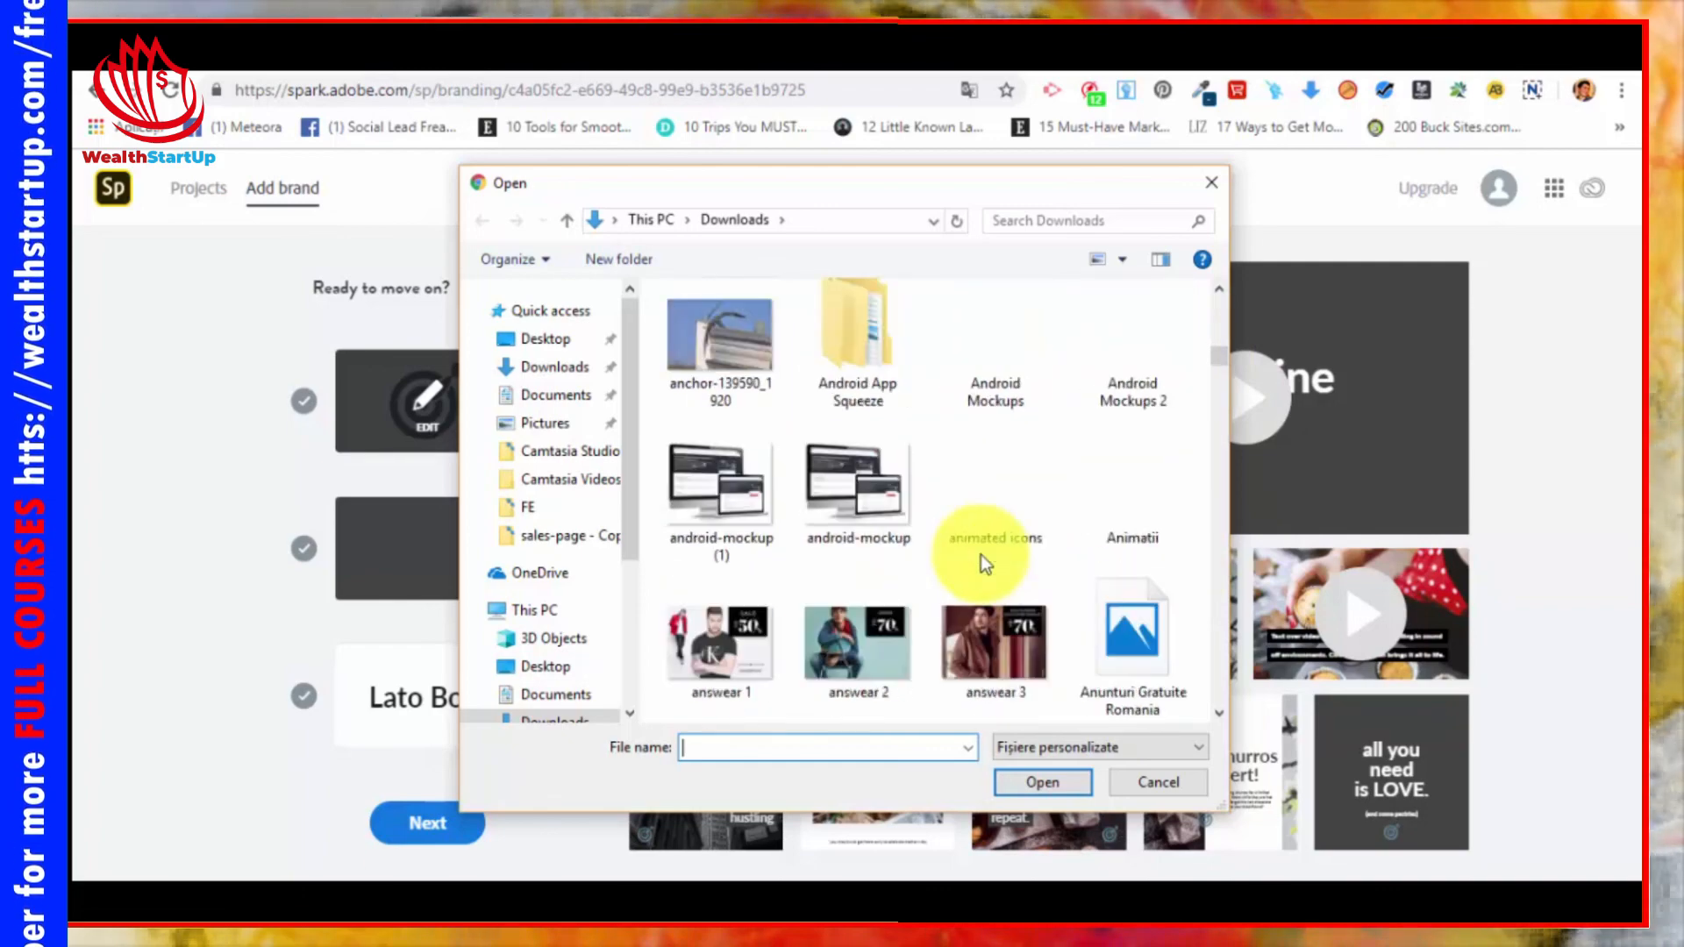
scroll(980, 554, down, 4)
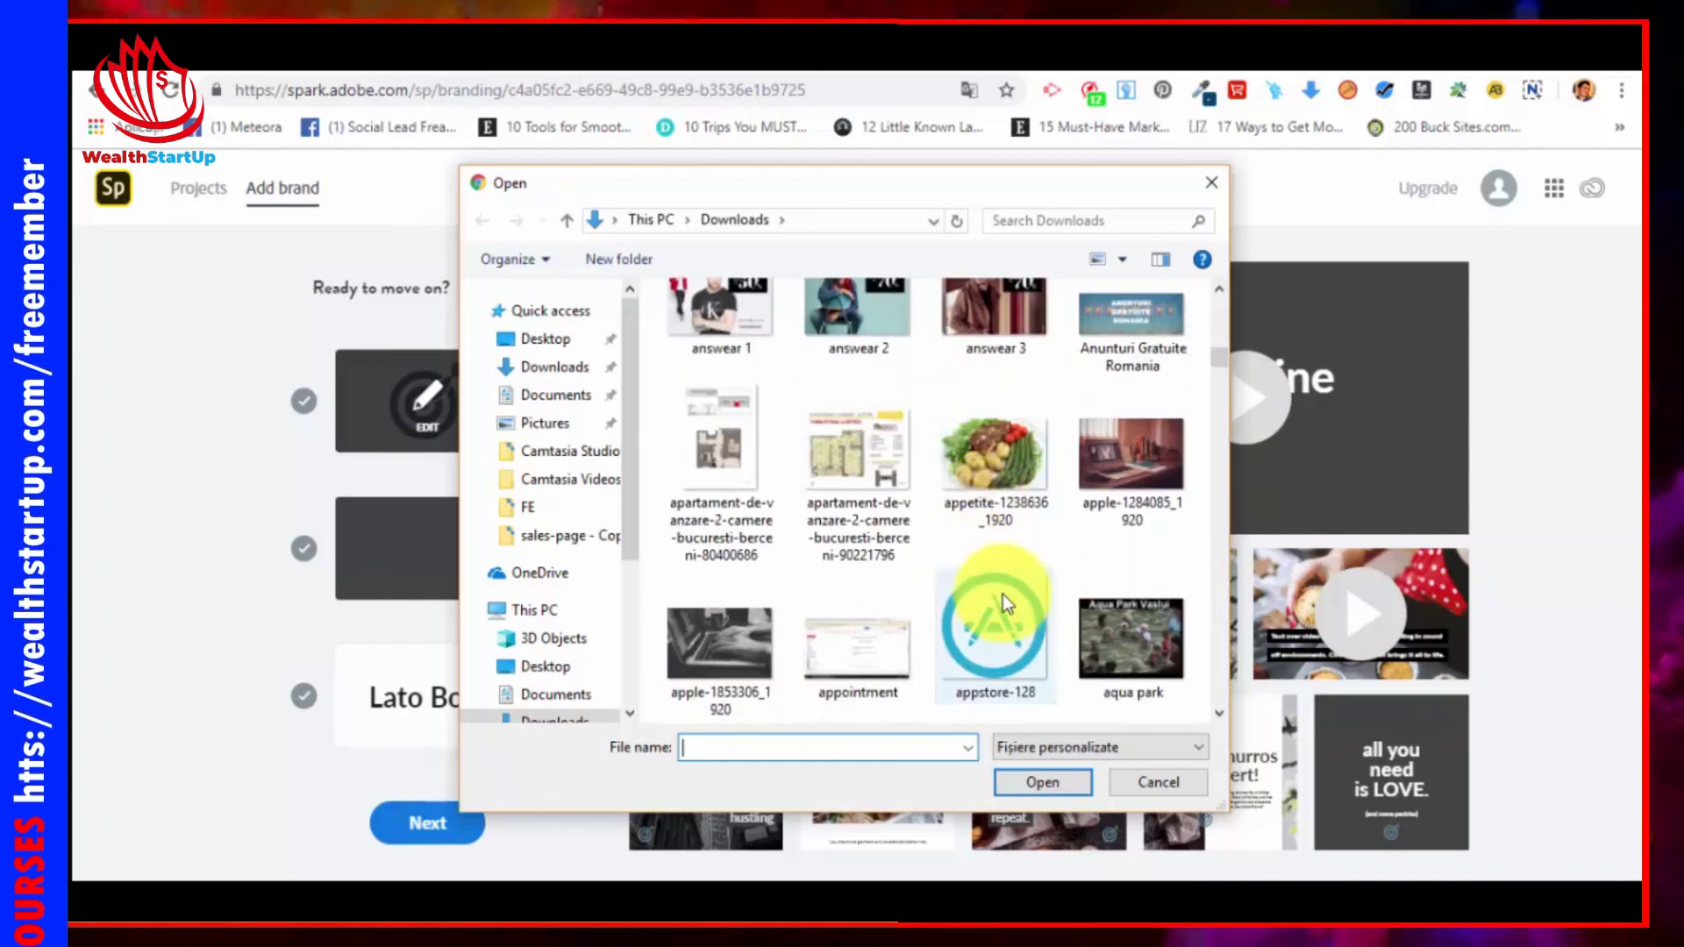
click(1000, 605)
click(1043, 782)
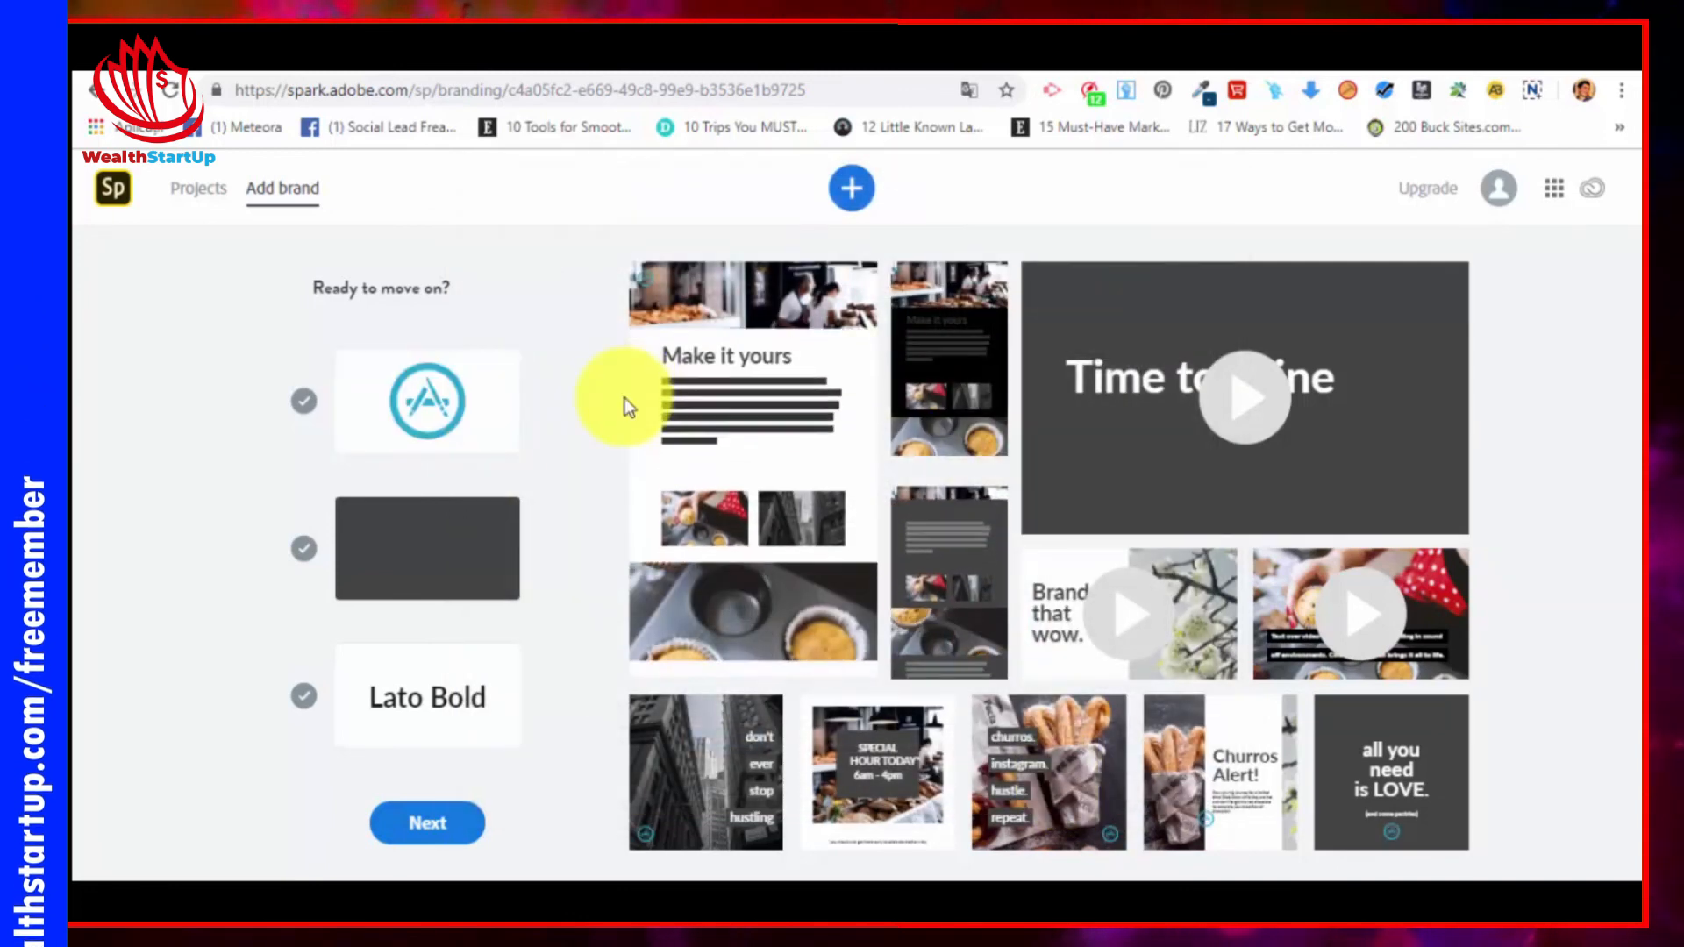
Step: Set the brand color to the logo's blue, #26A6D1, and save it
click(430, 555)
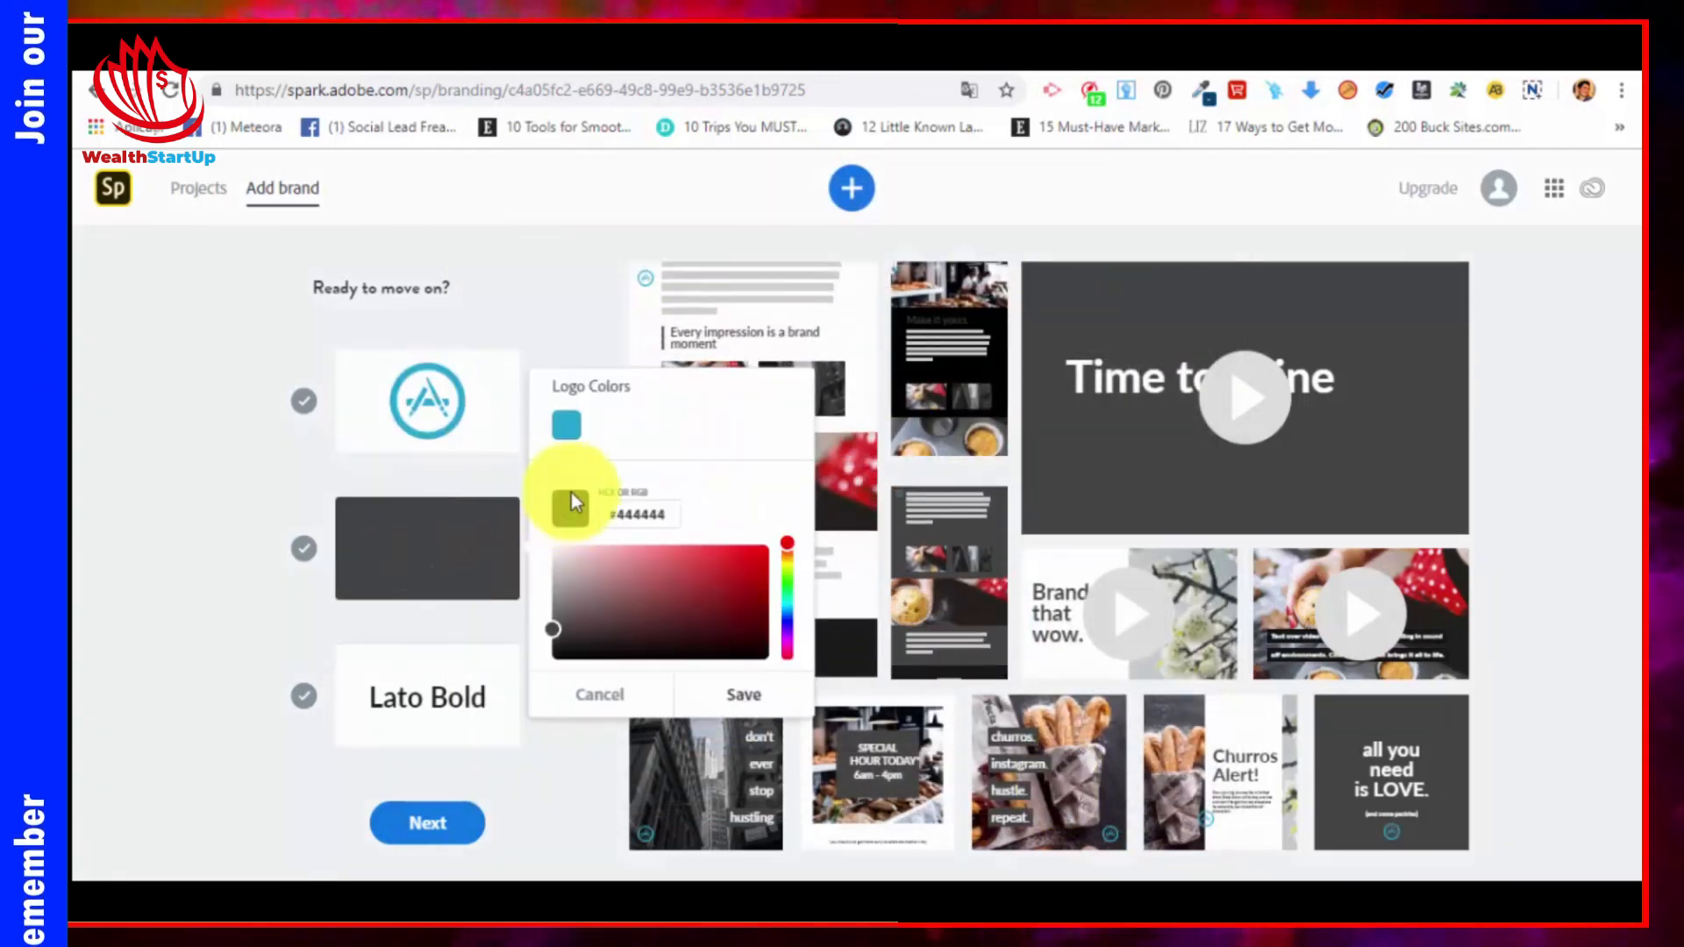
click(568, 429)
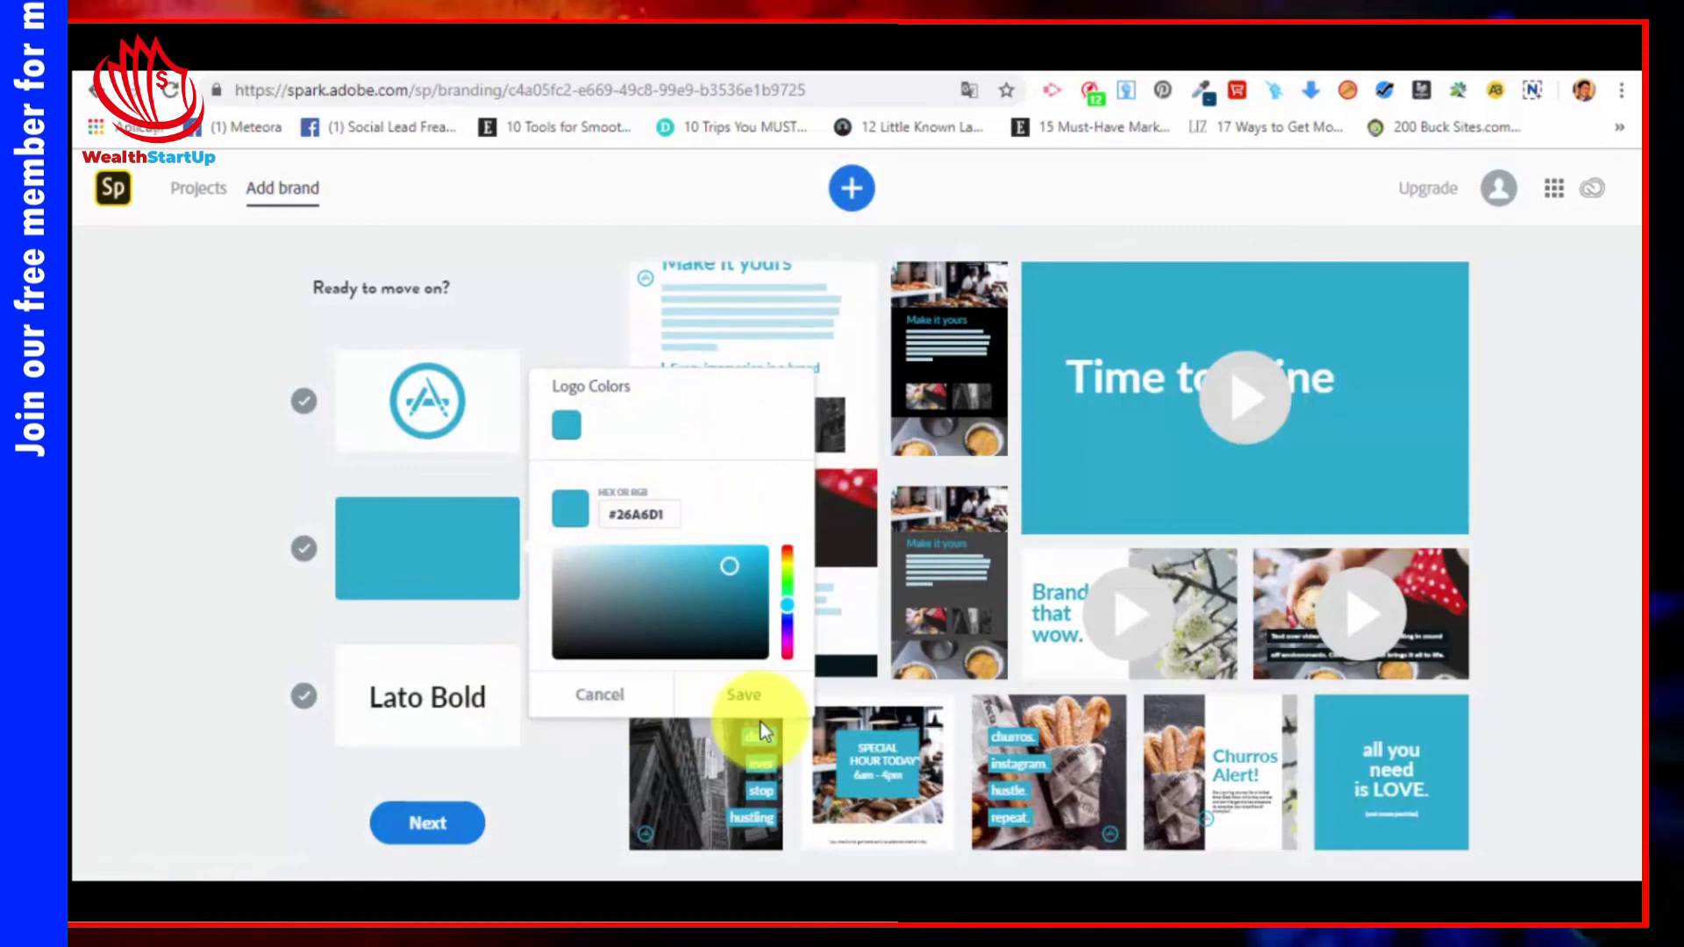
click(743, 695)
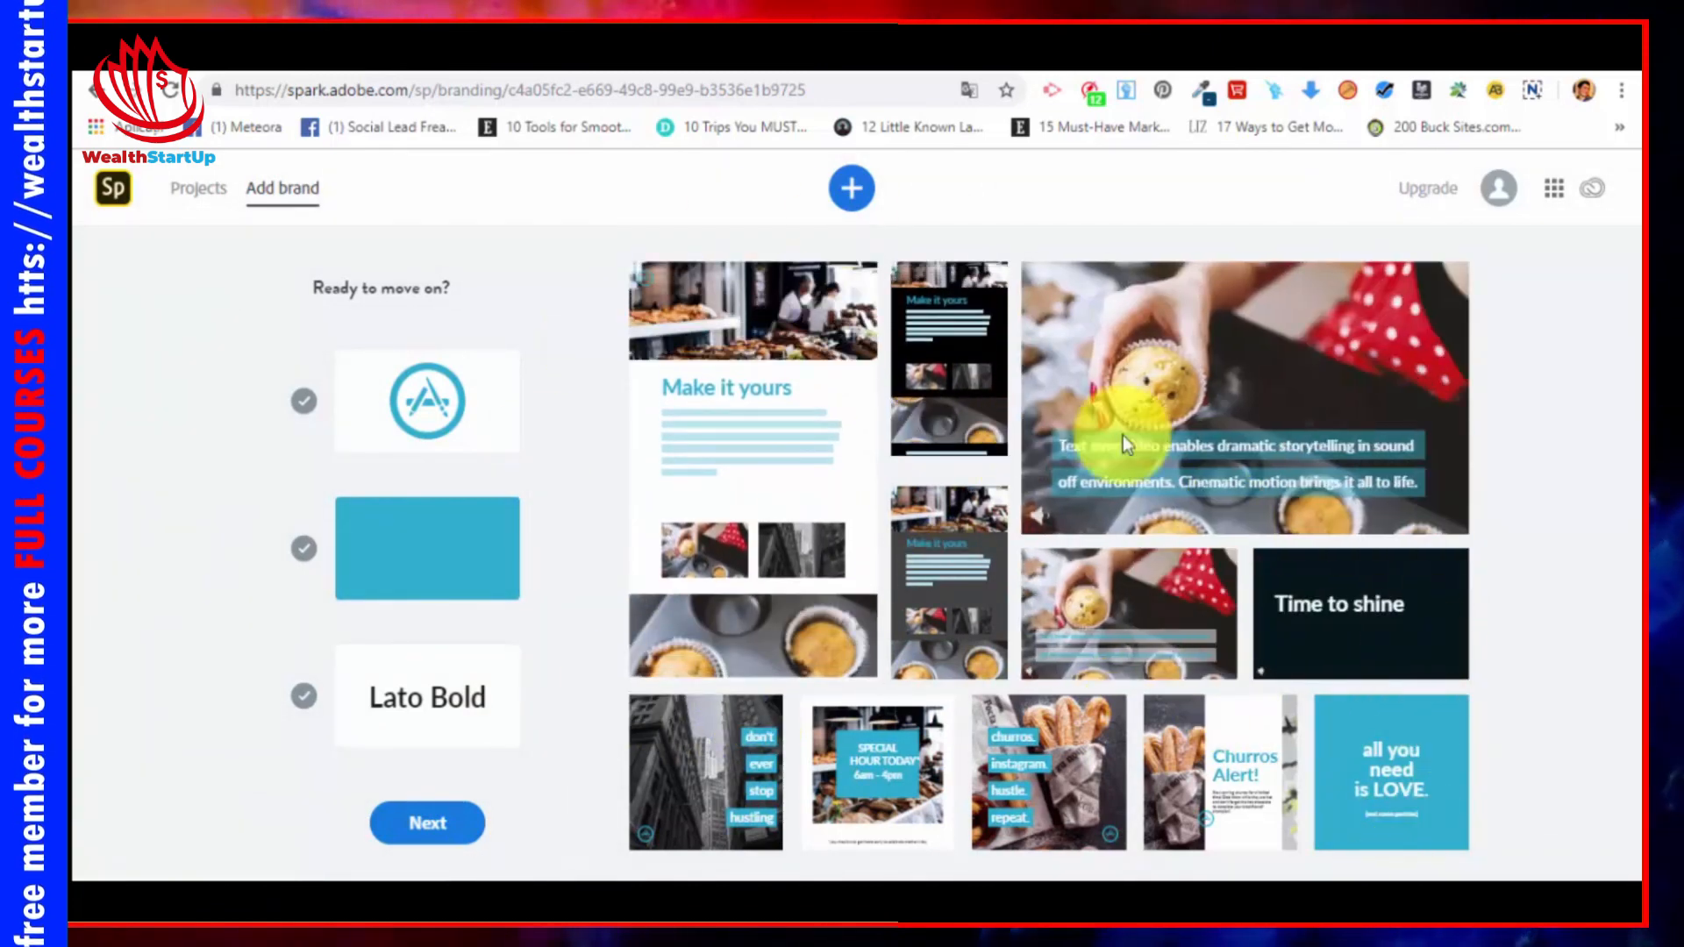
Step: Set the brand font to PT Sans, continue to the premium upgrade offer and close it without upgrading
click(456, 728)
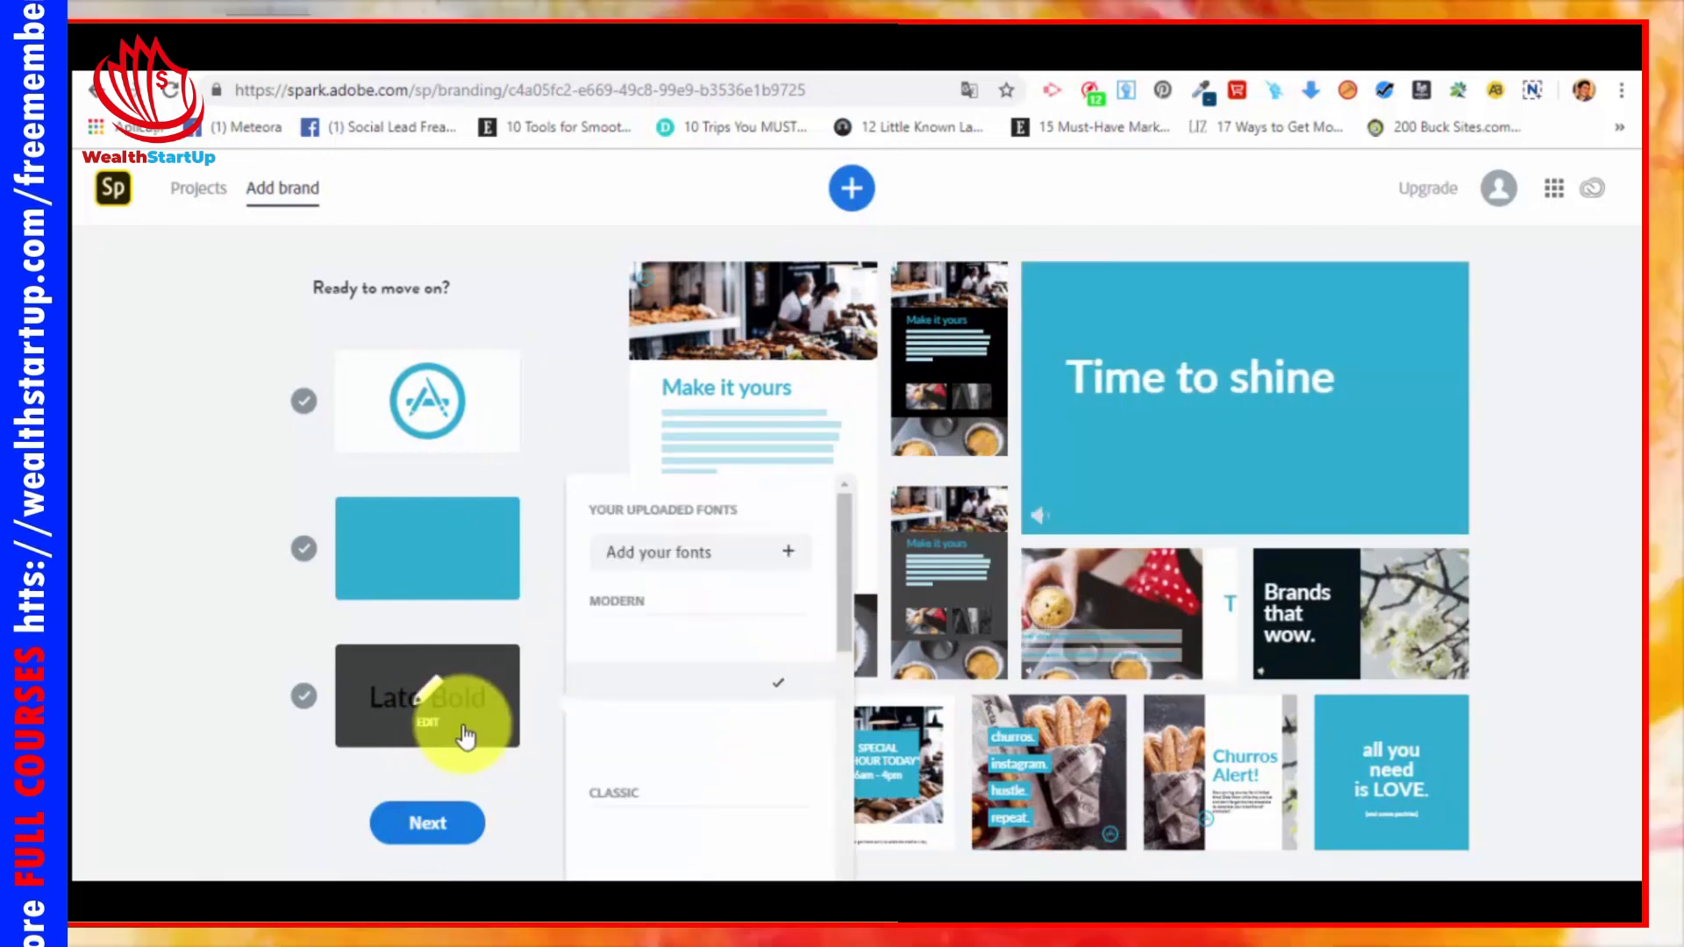
click(713, 764)
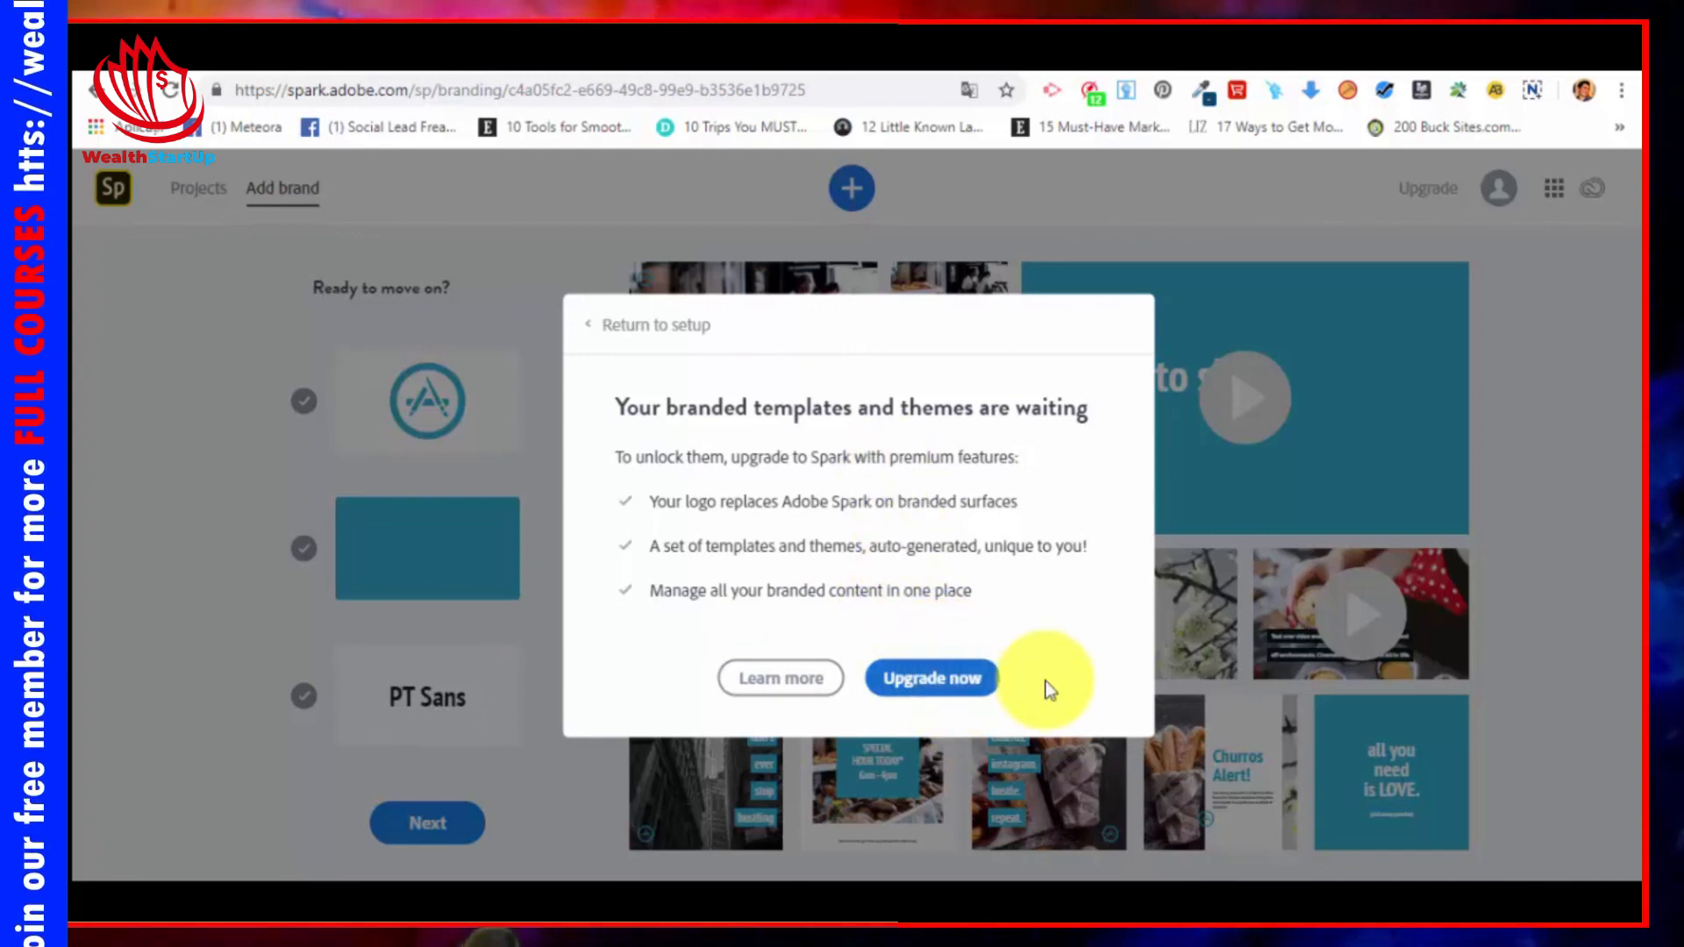
click(1494, 513)
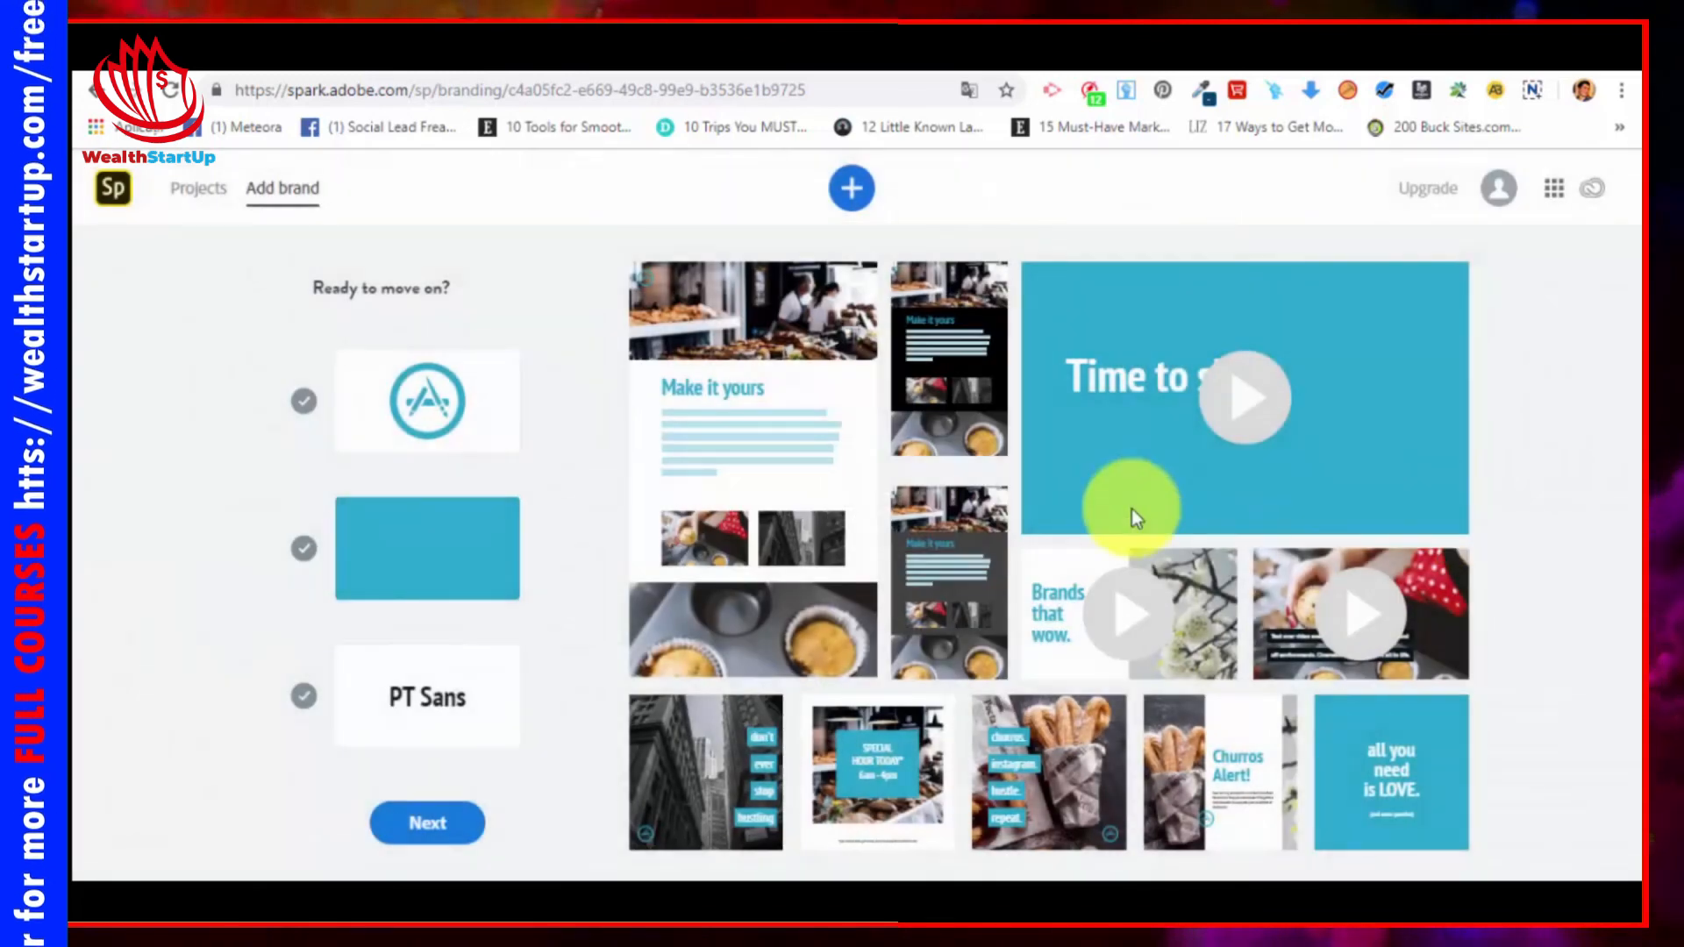